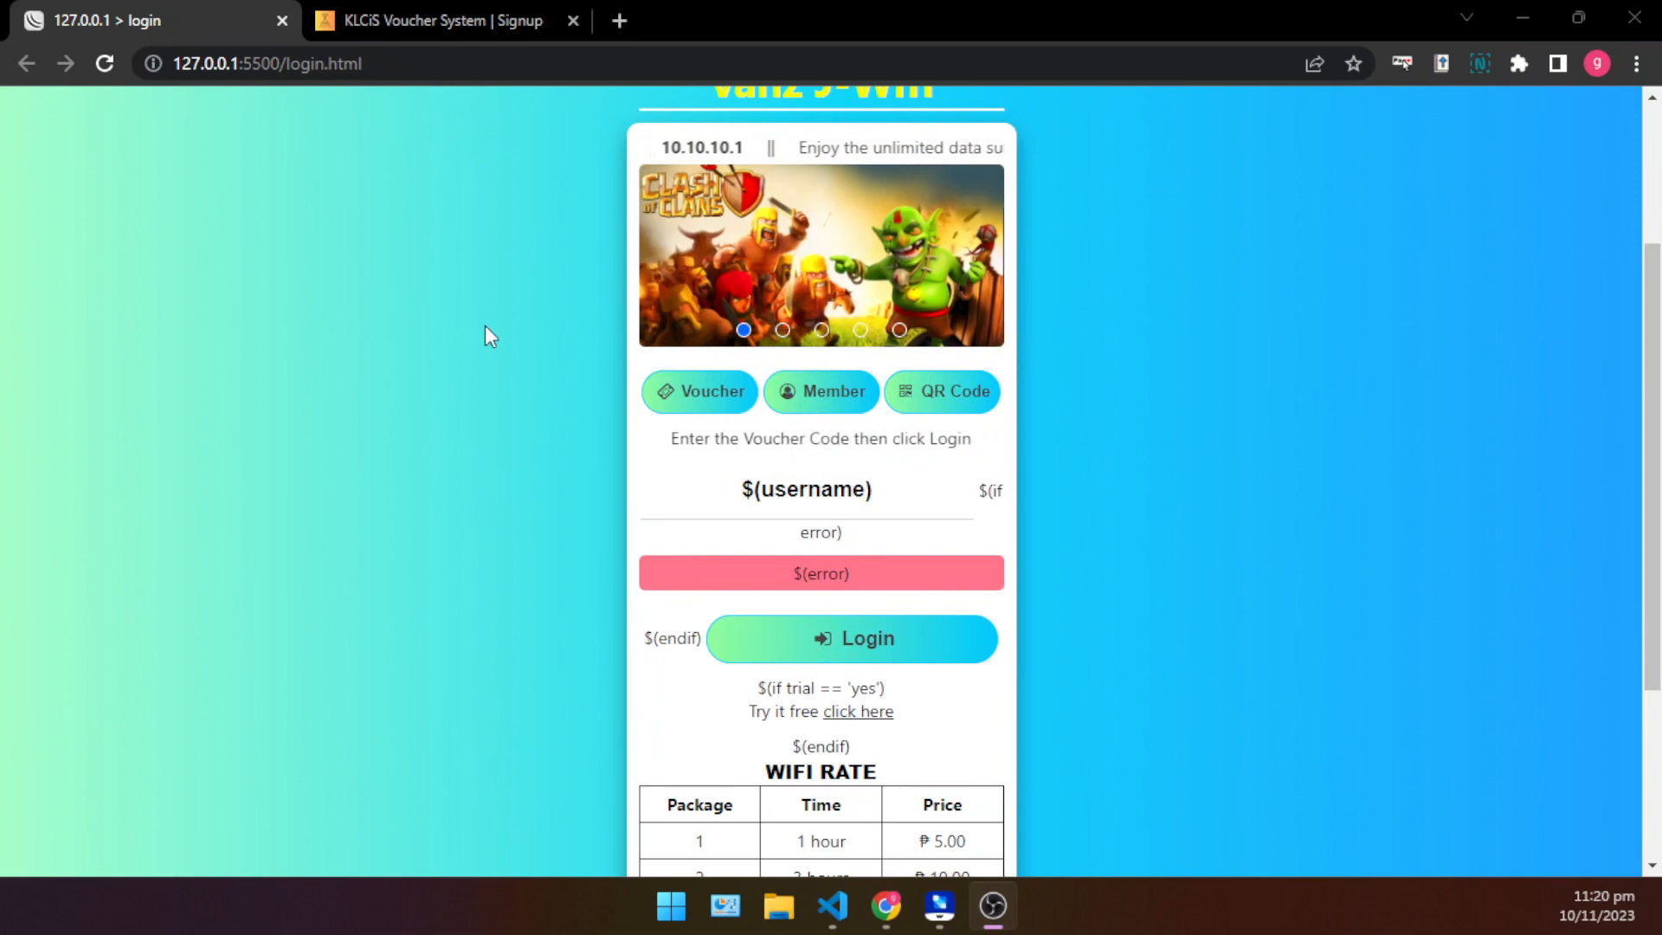
# - Look over the Vanz J-Wifi hotspot login page and the KLCiS Voucher System signup page
pyautogui.click(454, 17)
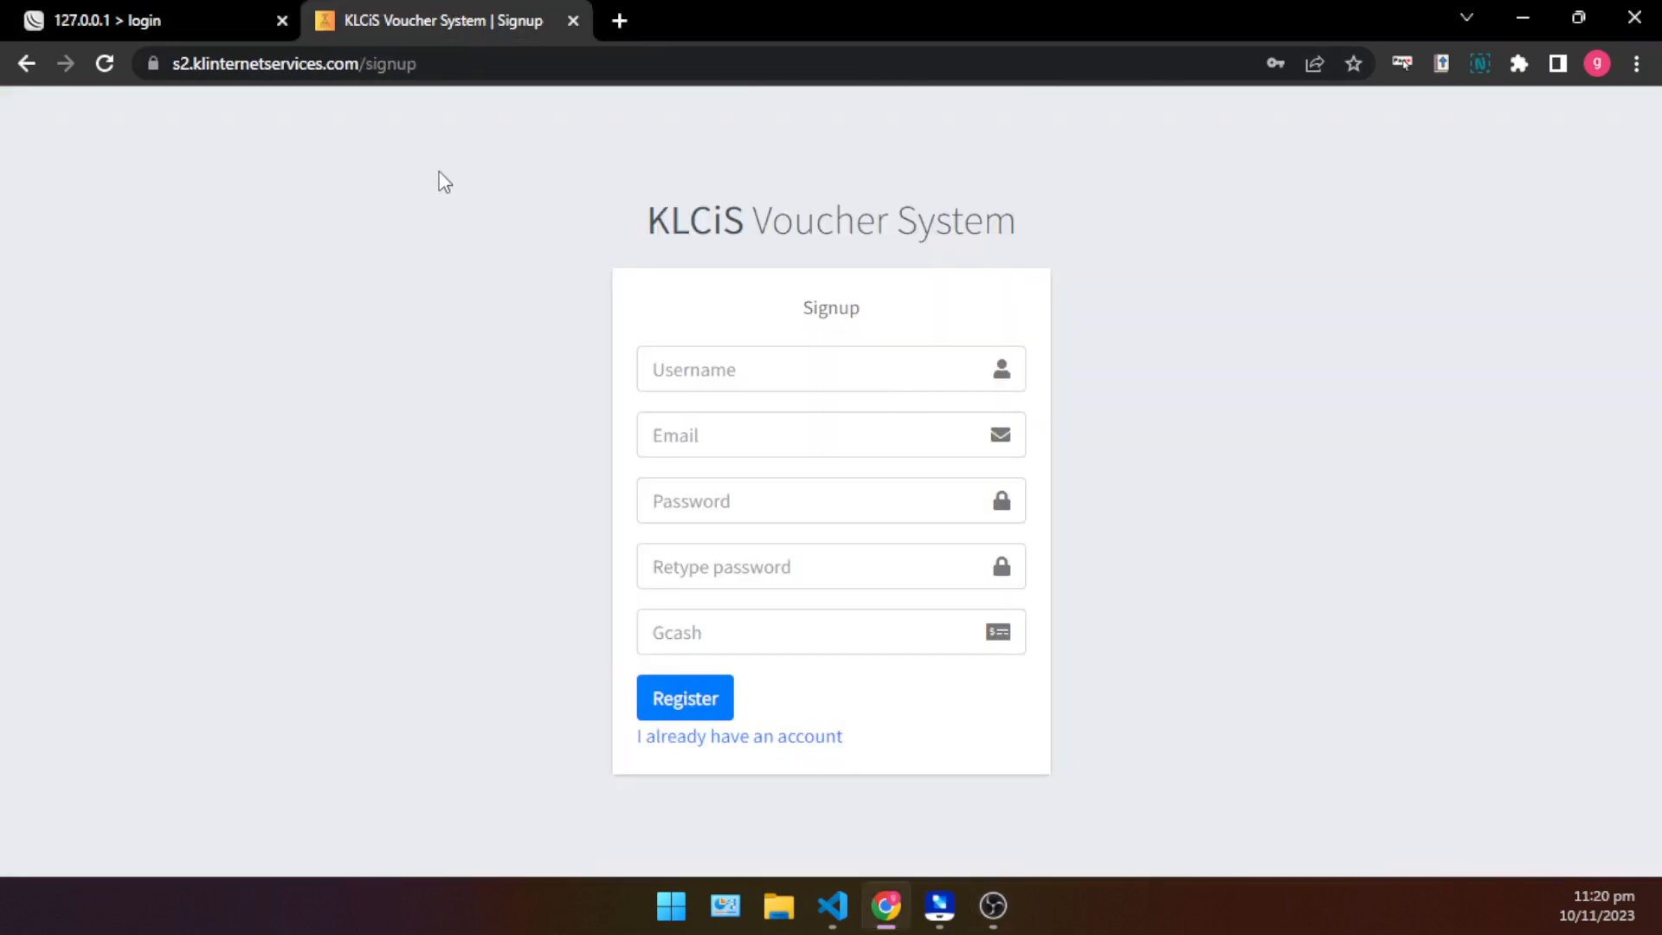
pyautogui.click(163, 13)
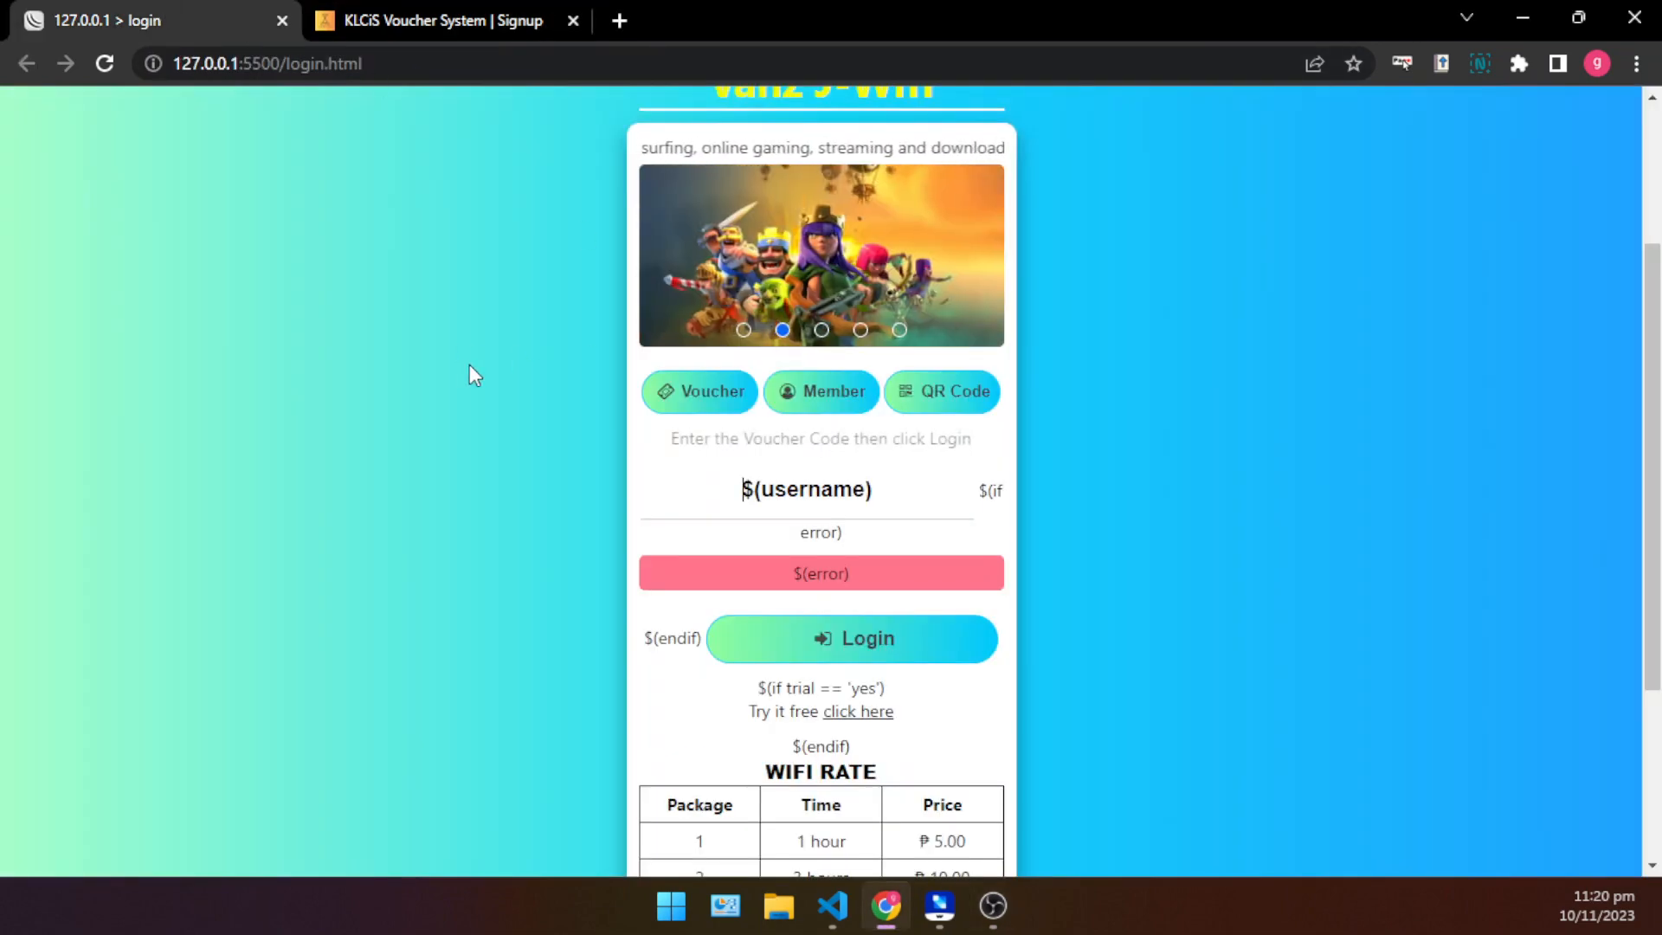
pyautogui.scroll(-3, 478, 430)
pyautogui.scroll(4, 478, 429)
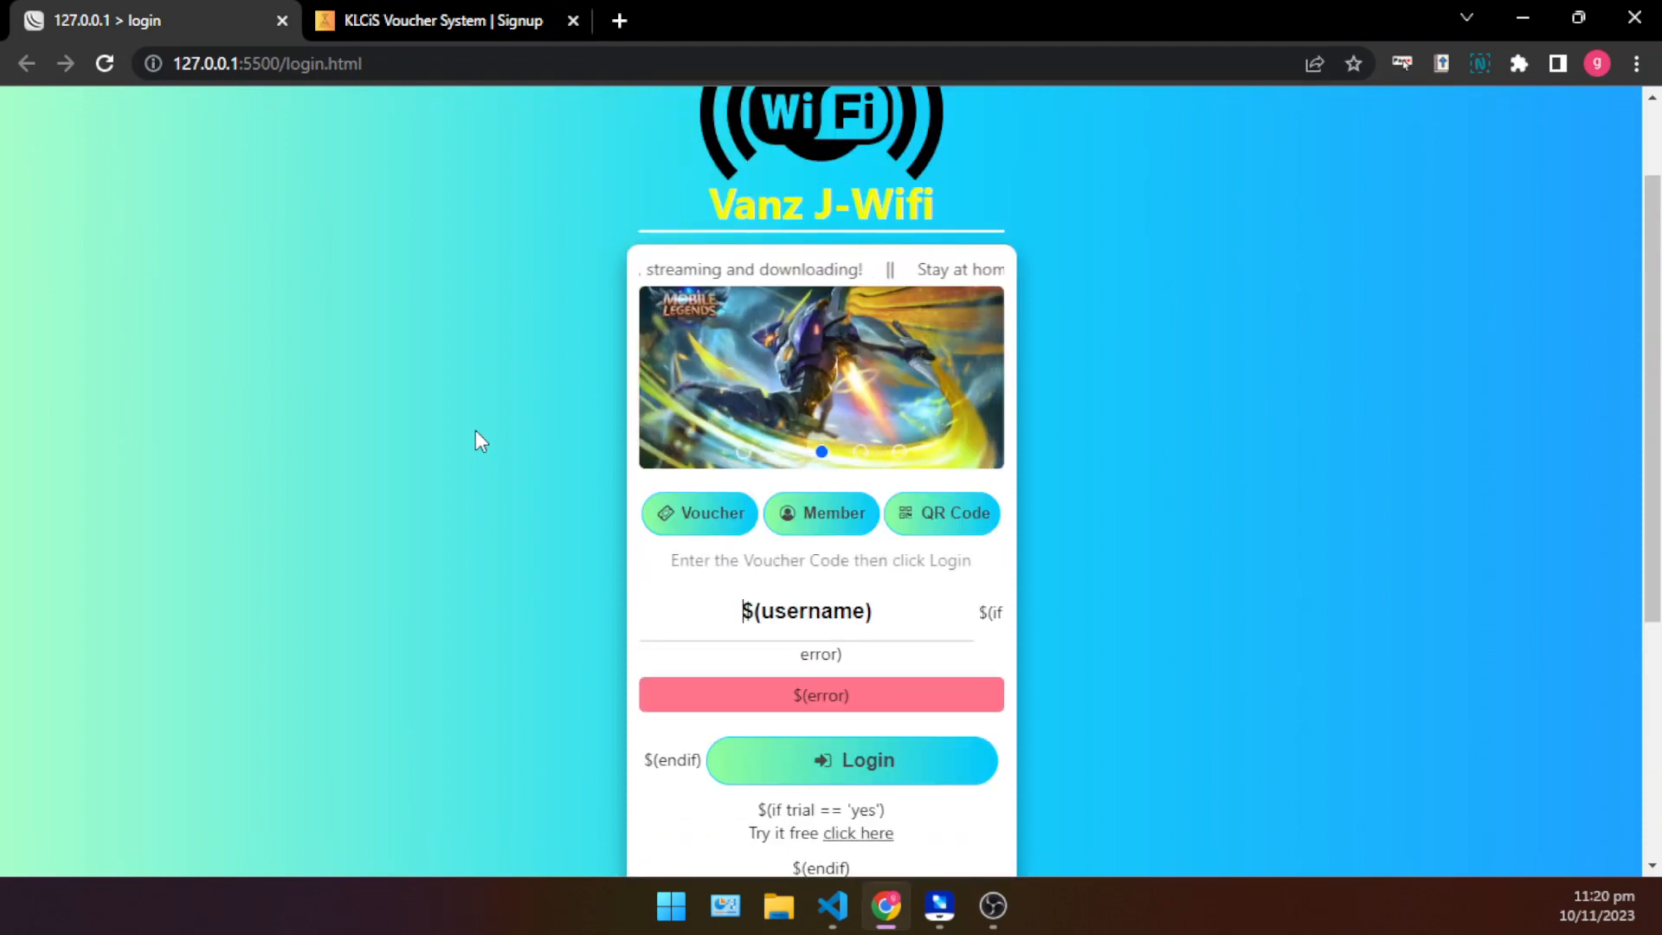
pyautogui.scroll(-1, 470, 371)
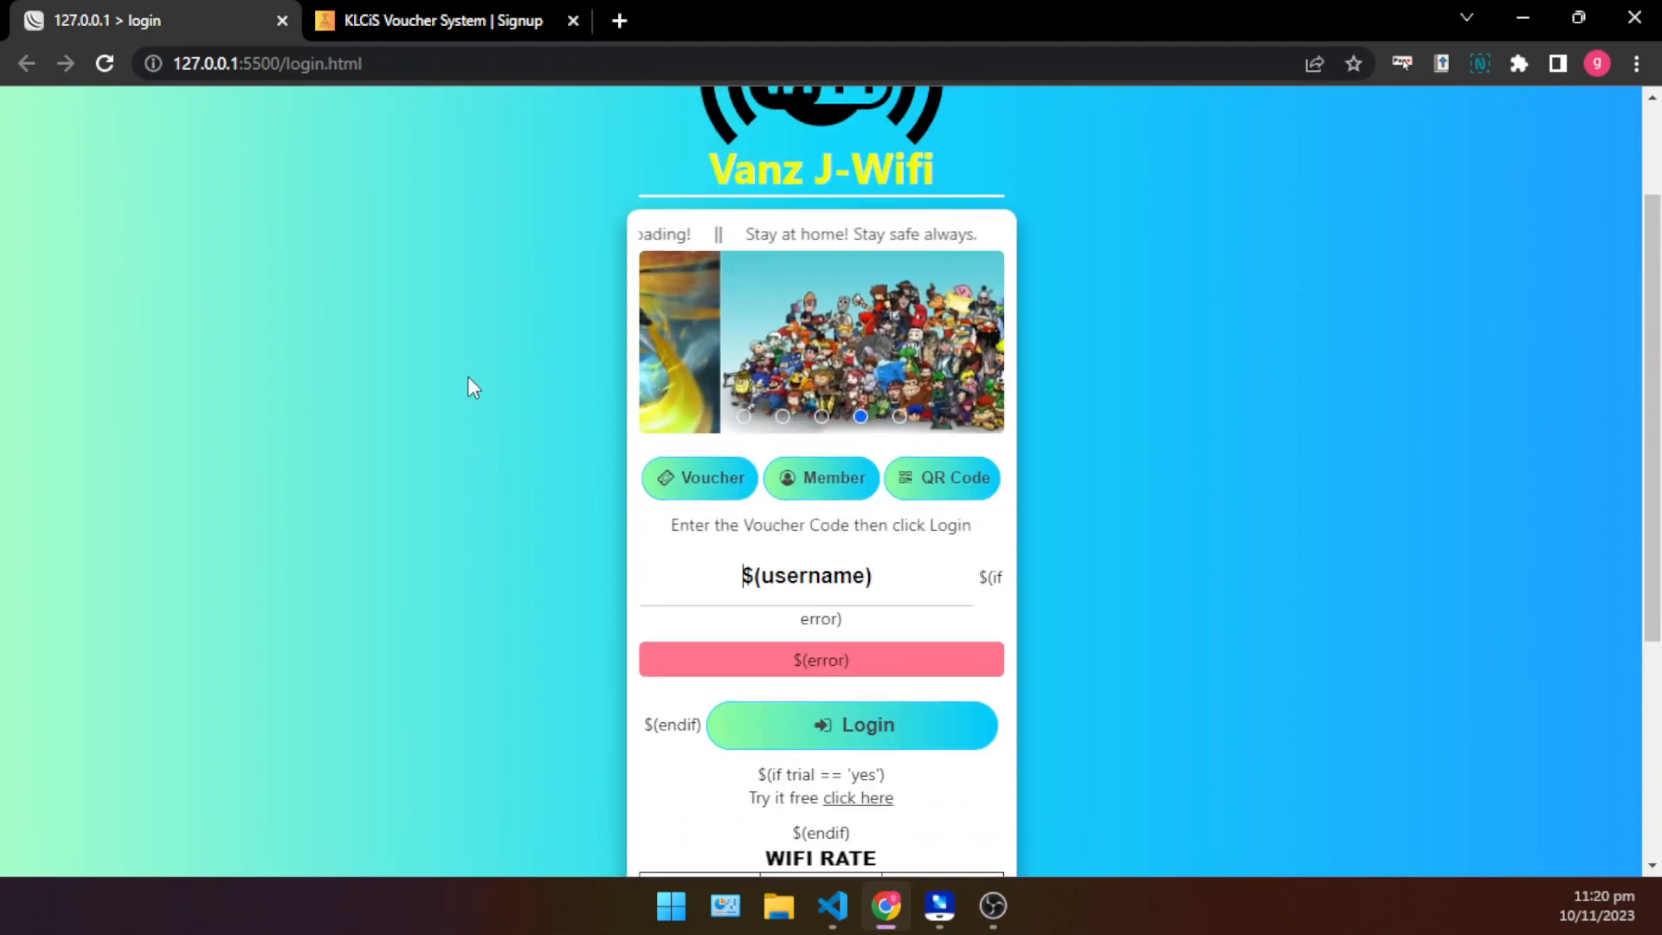
pyautogui.scroll(-3, 467, 378)
pyautogui.scroll(3, 467, 378)
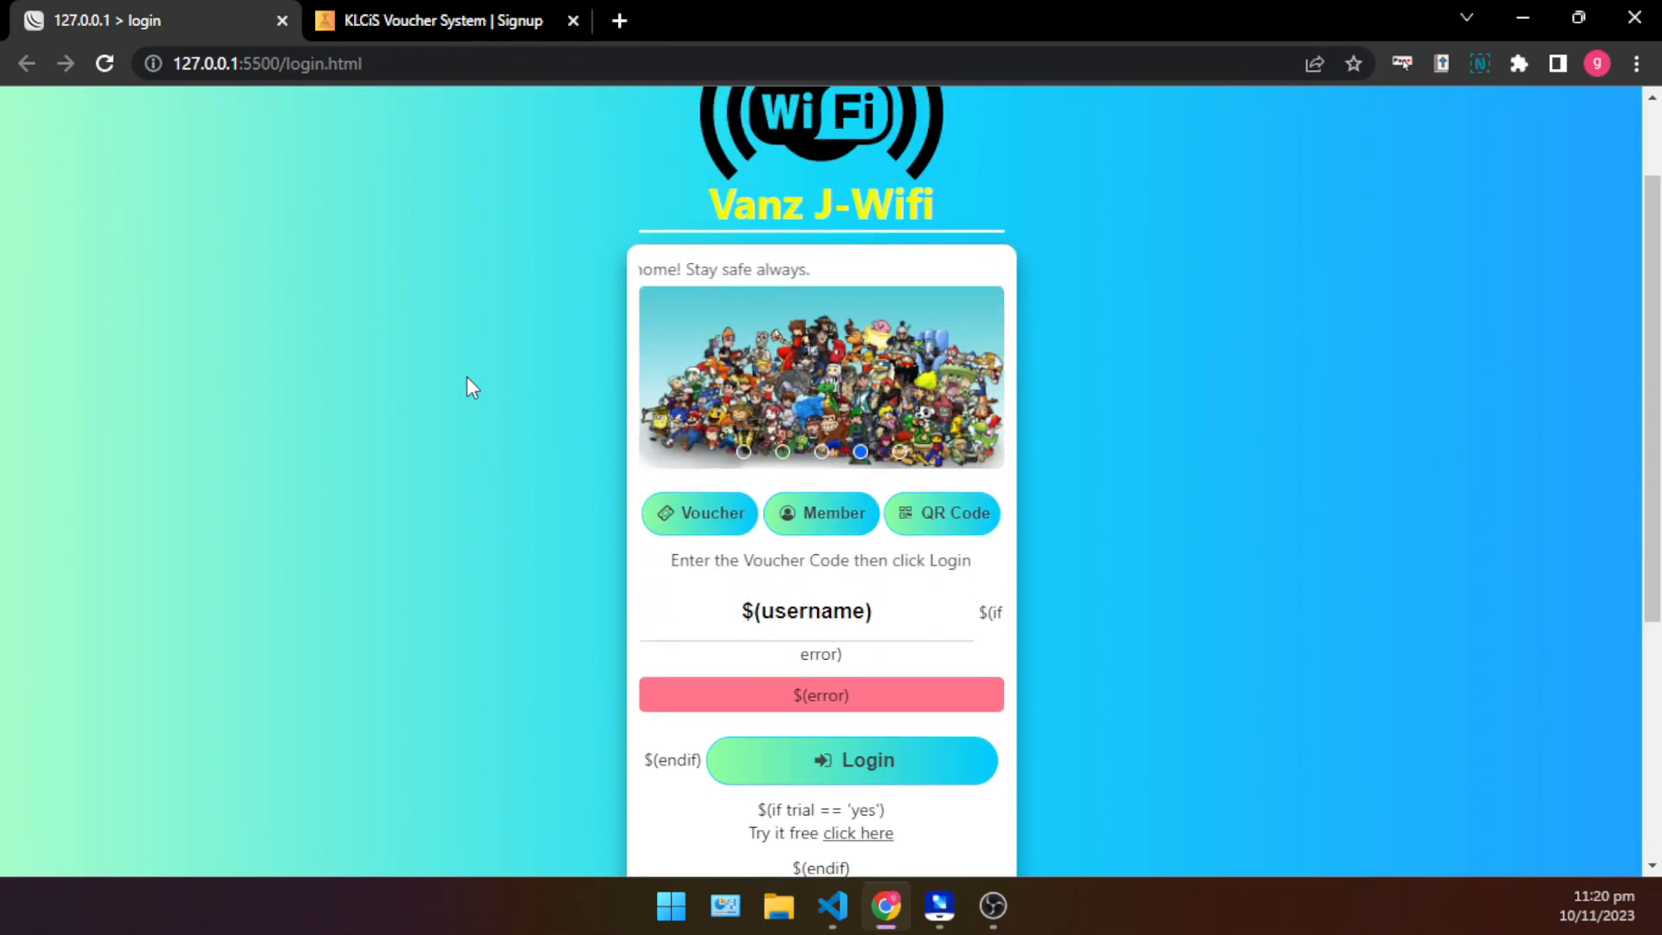
pyautogui.scroll(-1, 466, 377)
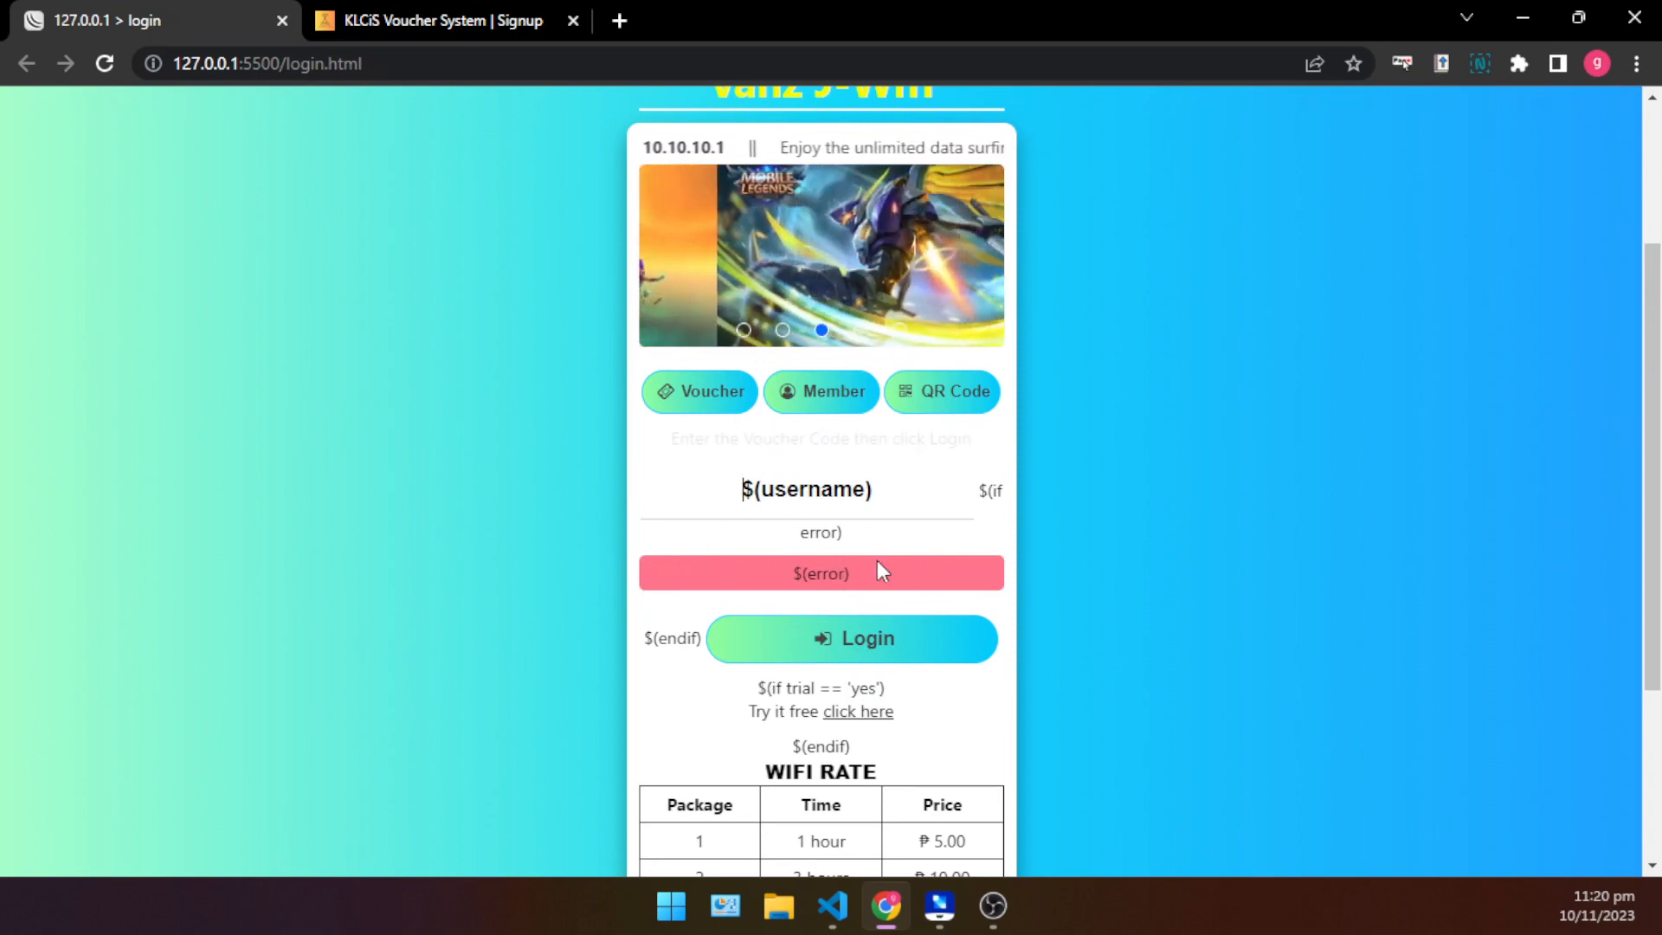
# - Open the WiFi portal at 10.0.0.1 in a new tab and dismiss its announcement
pyautogui.click(622, 17)
pyautogui.write('10')
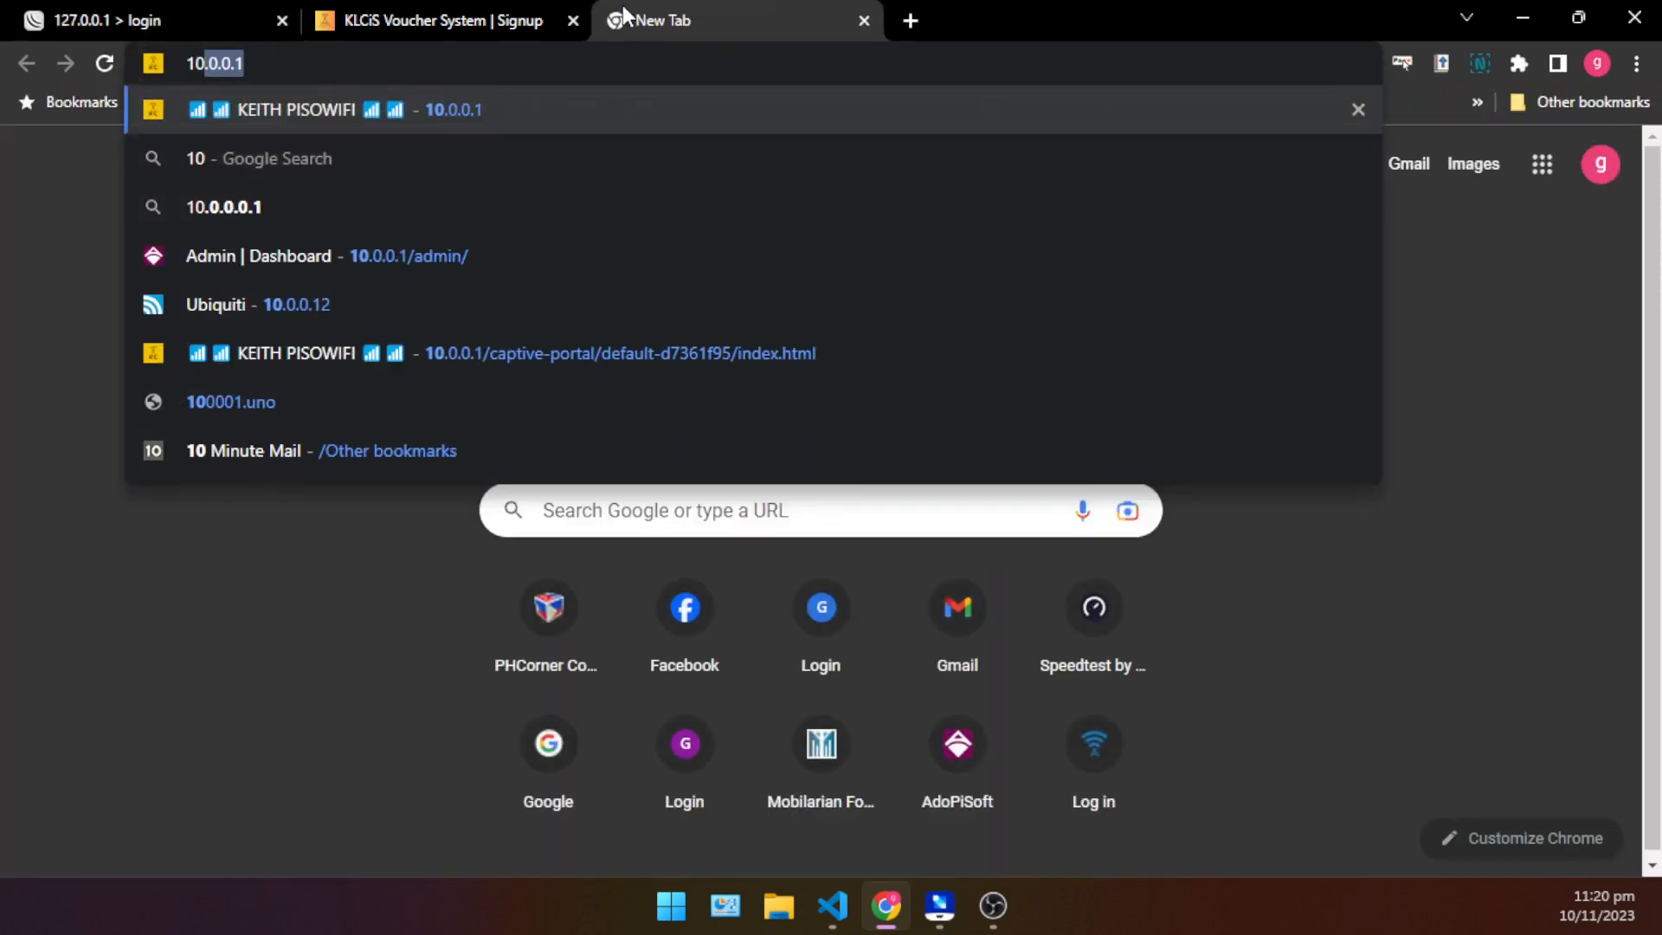
pyautogui.press('Return')
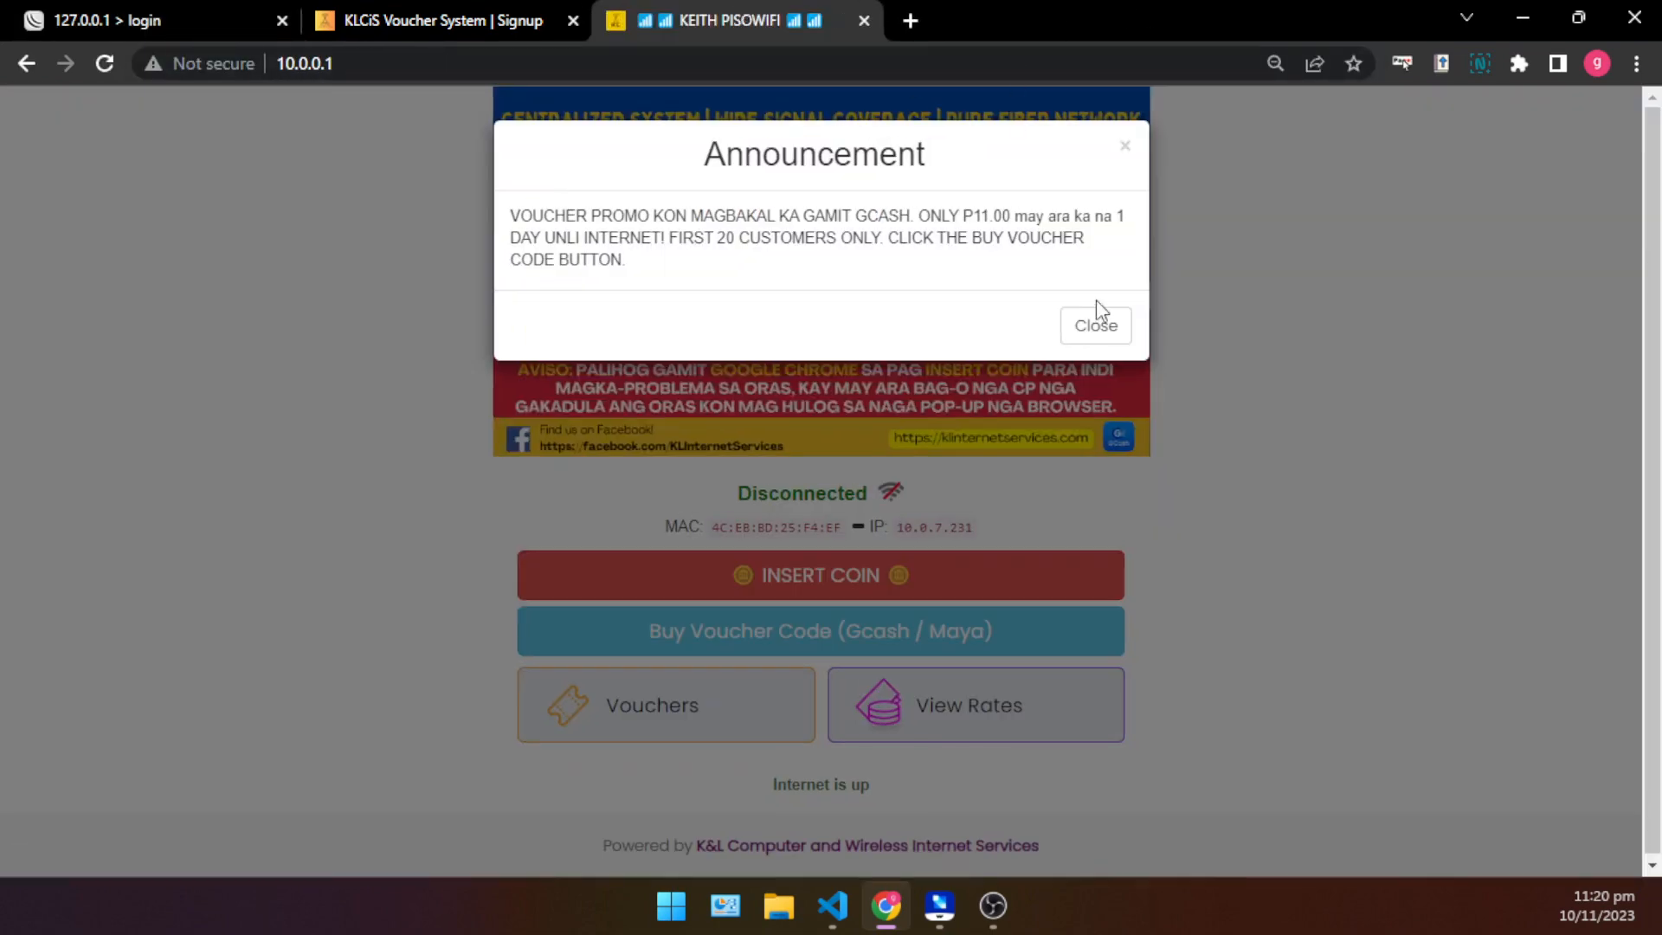
pyautogui.click(1097, 324)
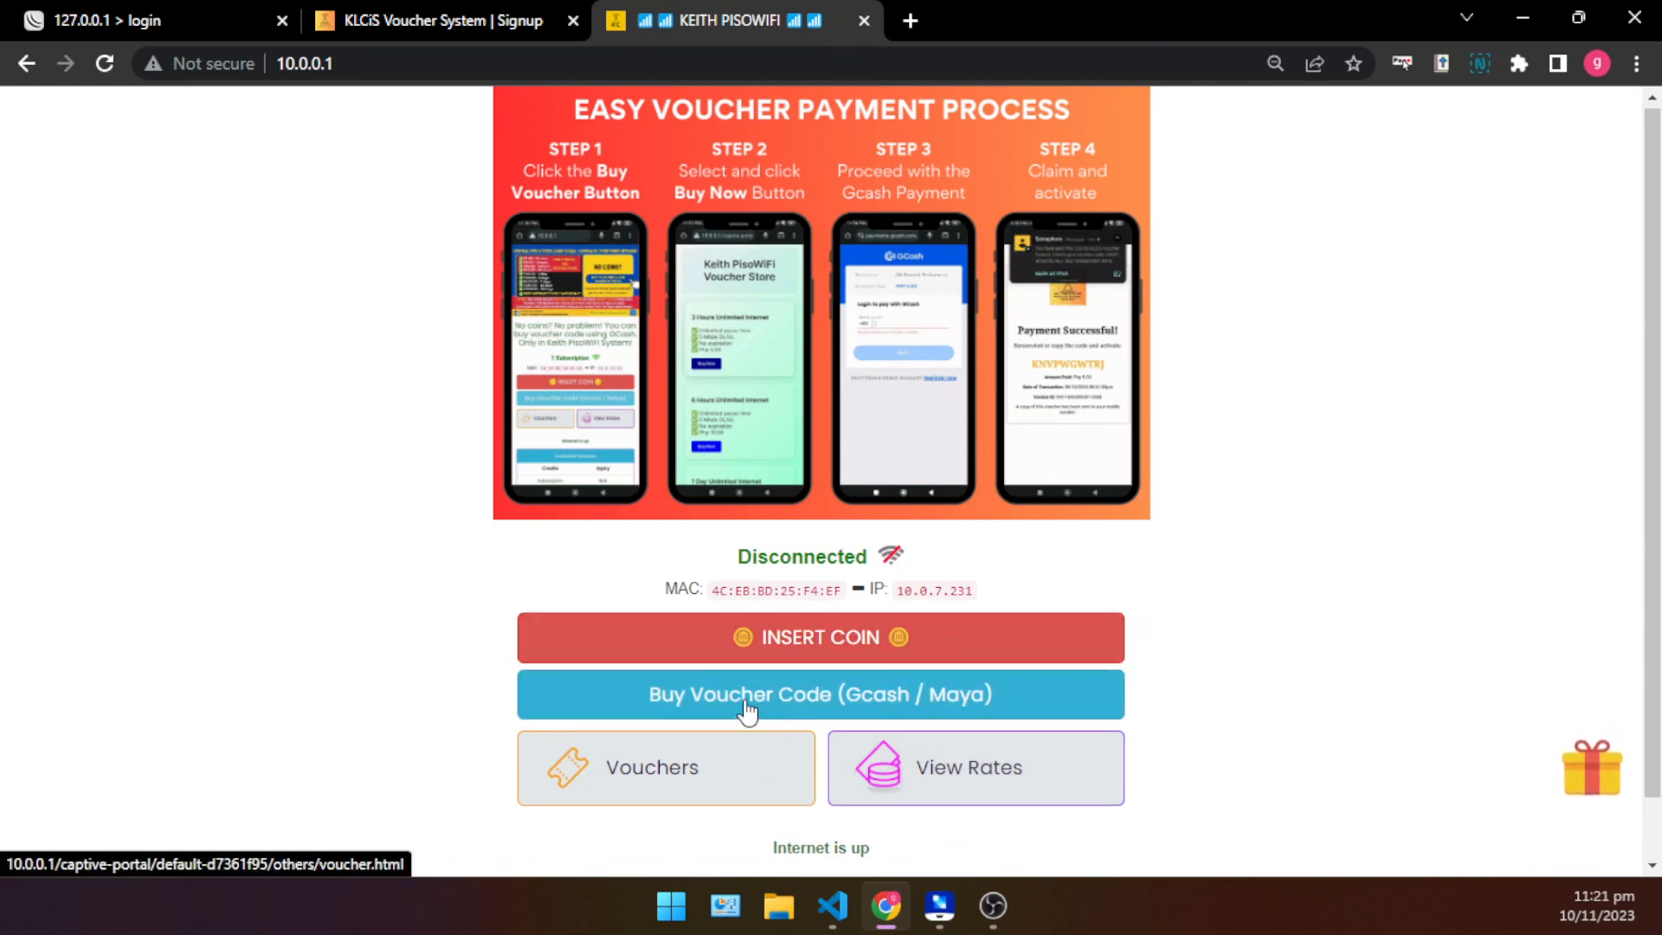
# - Open the portal's voucher store for GCash and Maya purchases and review the offered internet packages
pyautogui.click(805, 693)
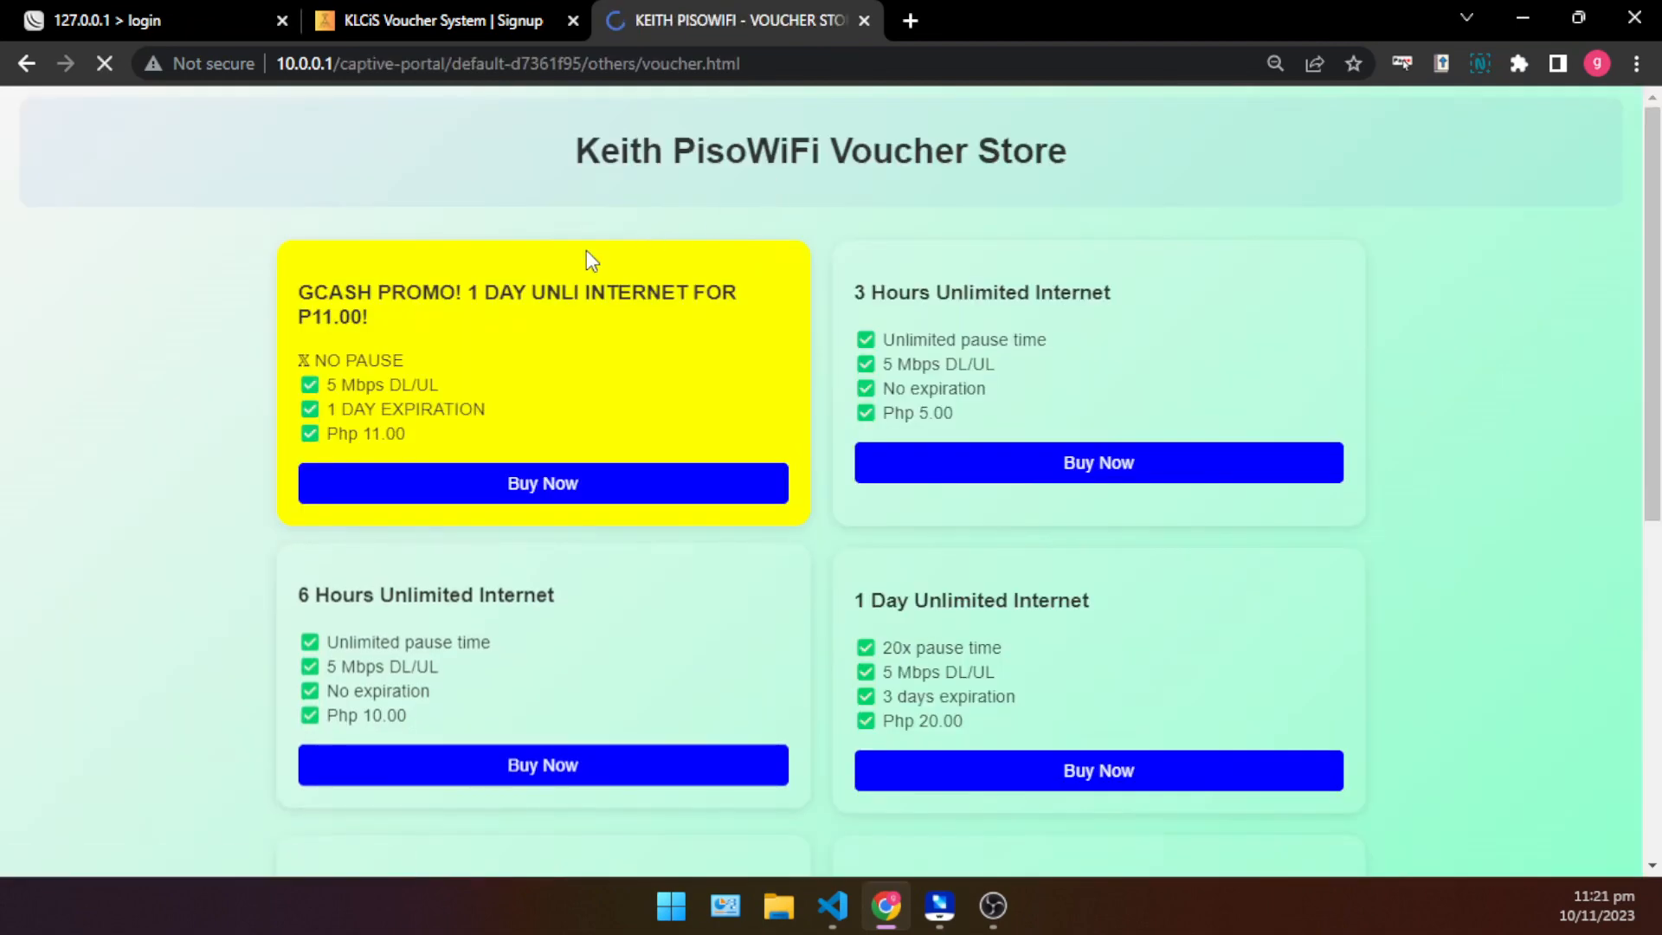
pyautogui.scroll(-4, 666, 485)
pyautogui.scroll(4, 732, 459)
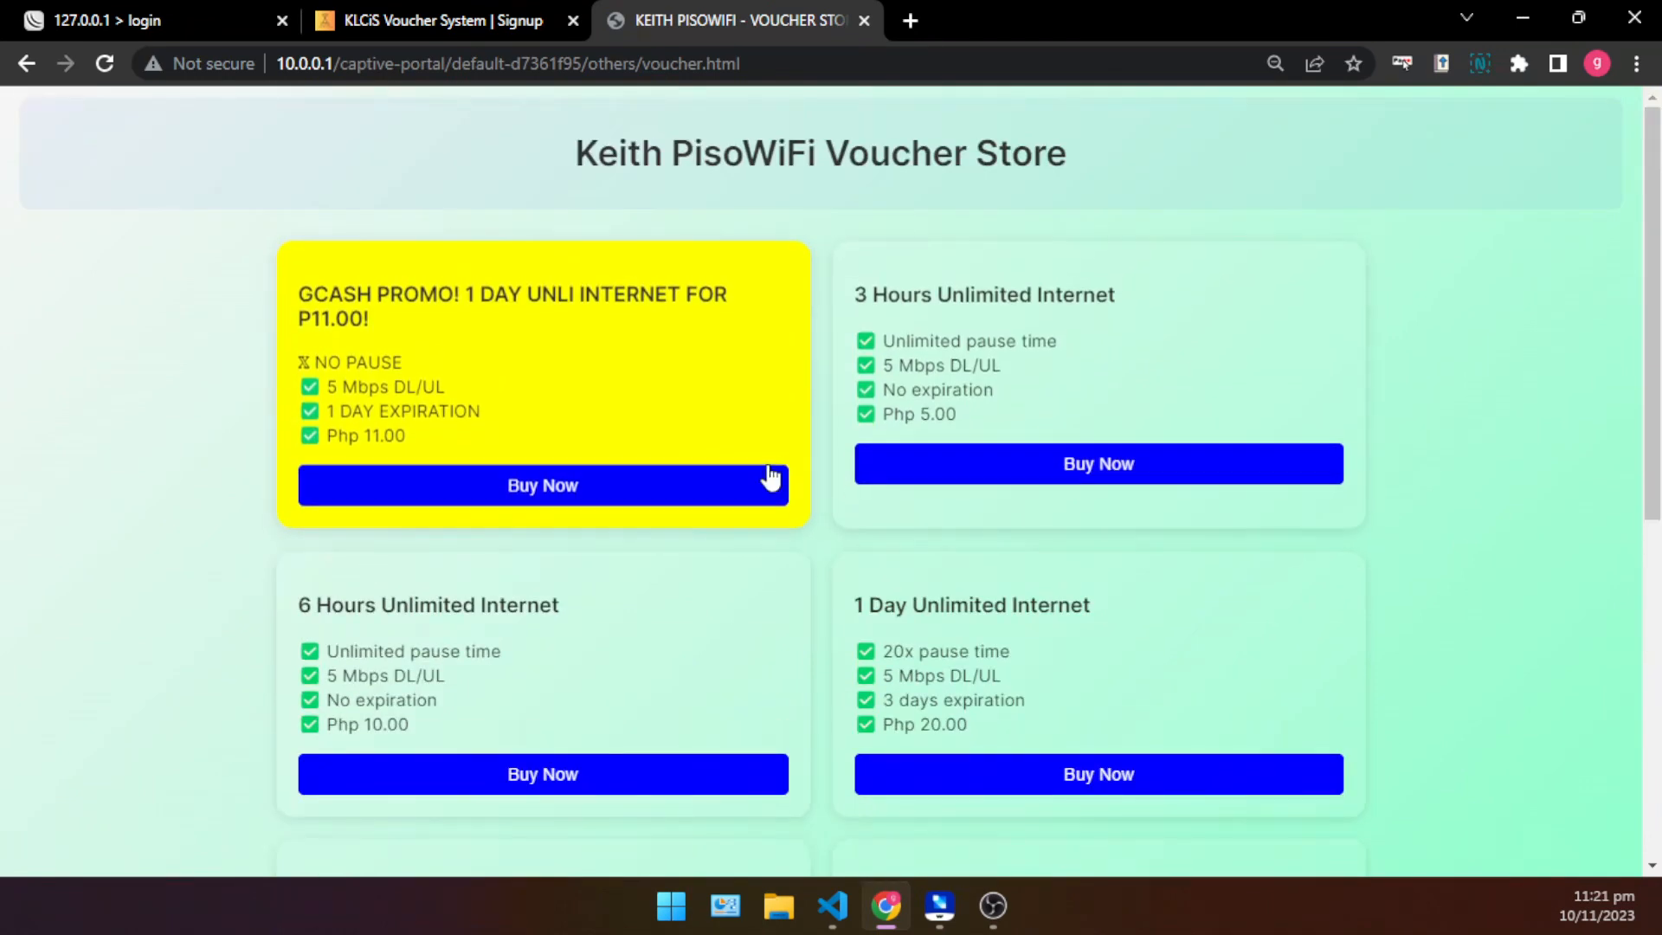
pyautogui.scroll(-4, 753, 502)
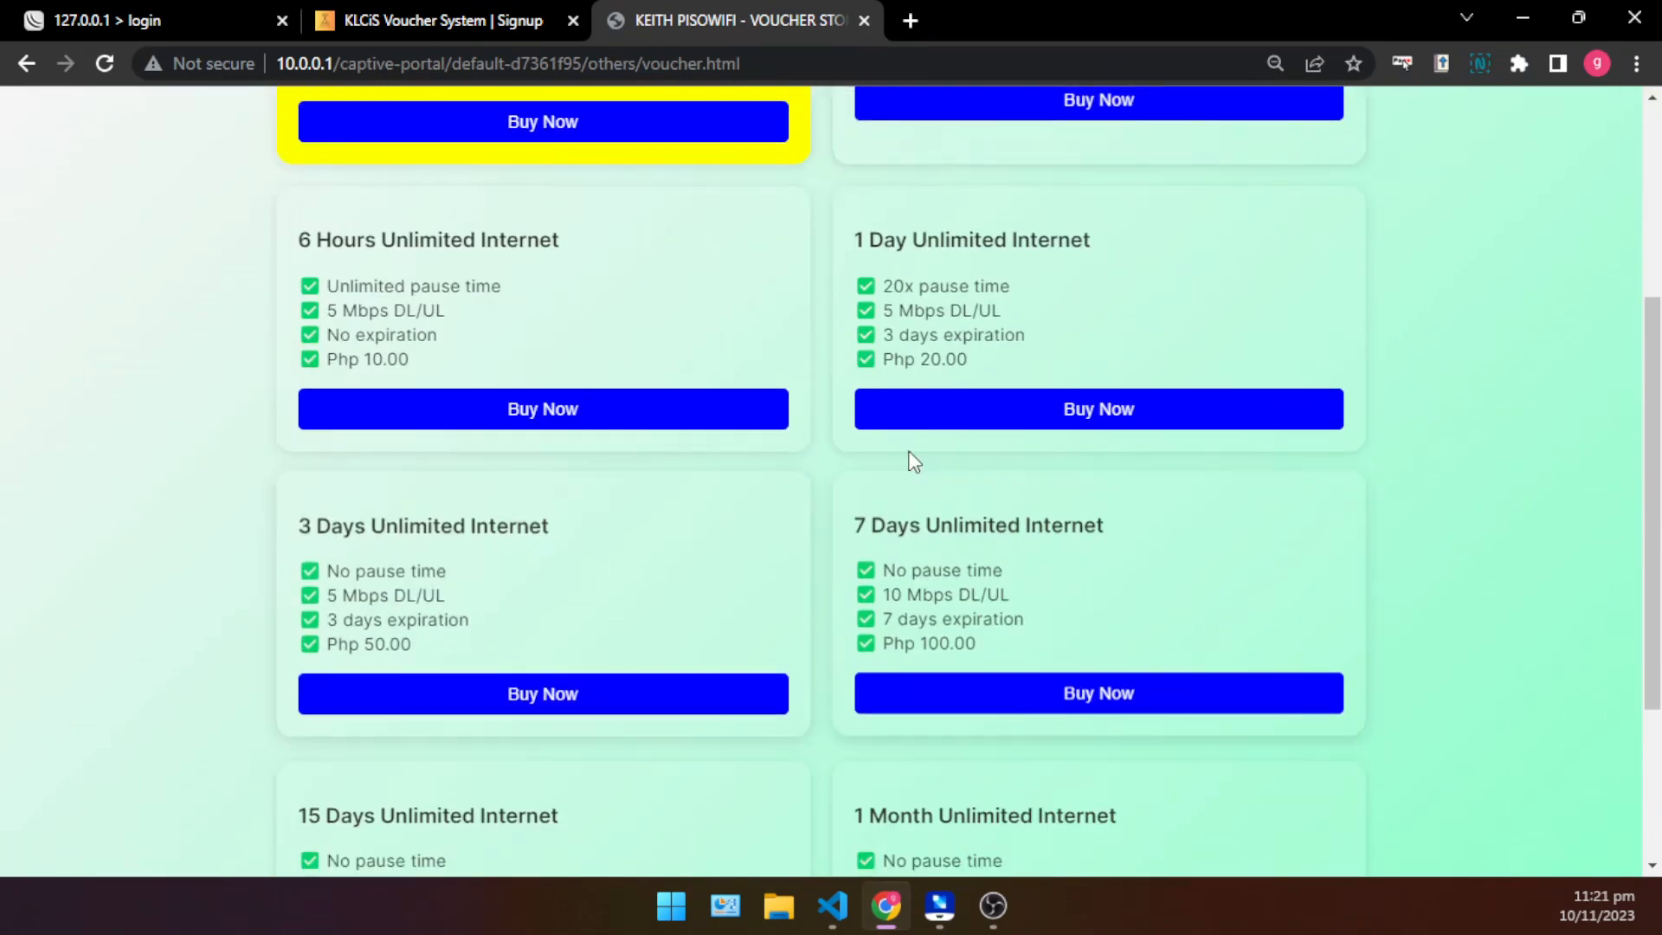
pyautogui.scroll(-3, 866, 606)
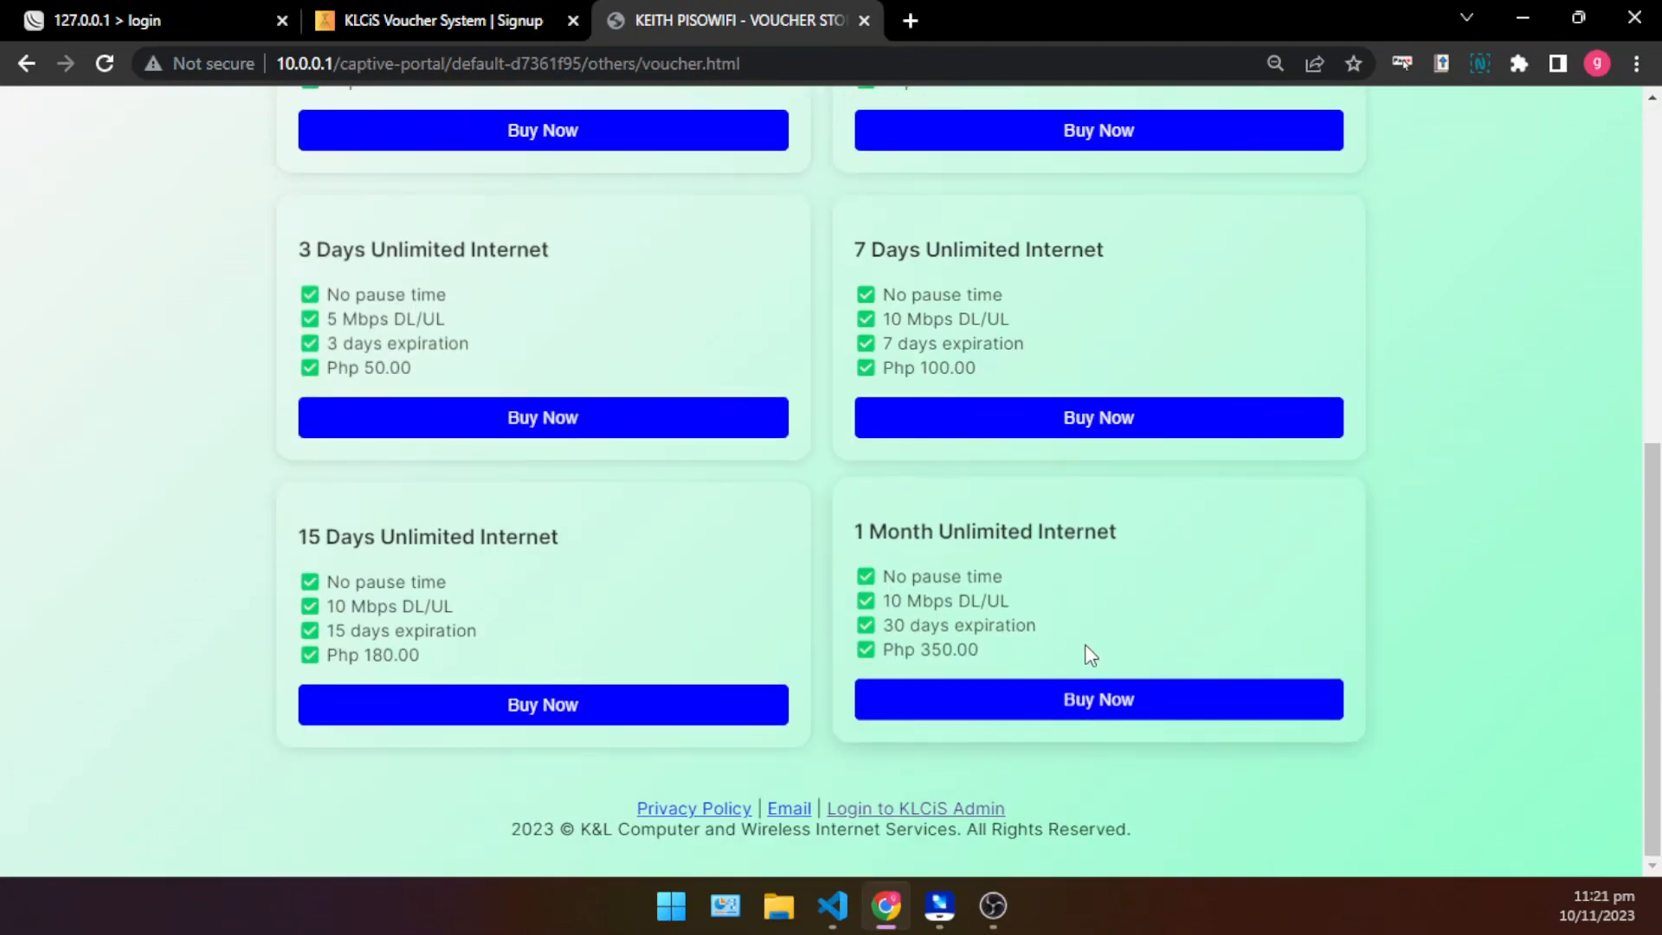
pyautogui.scroll(7, 693, 667)
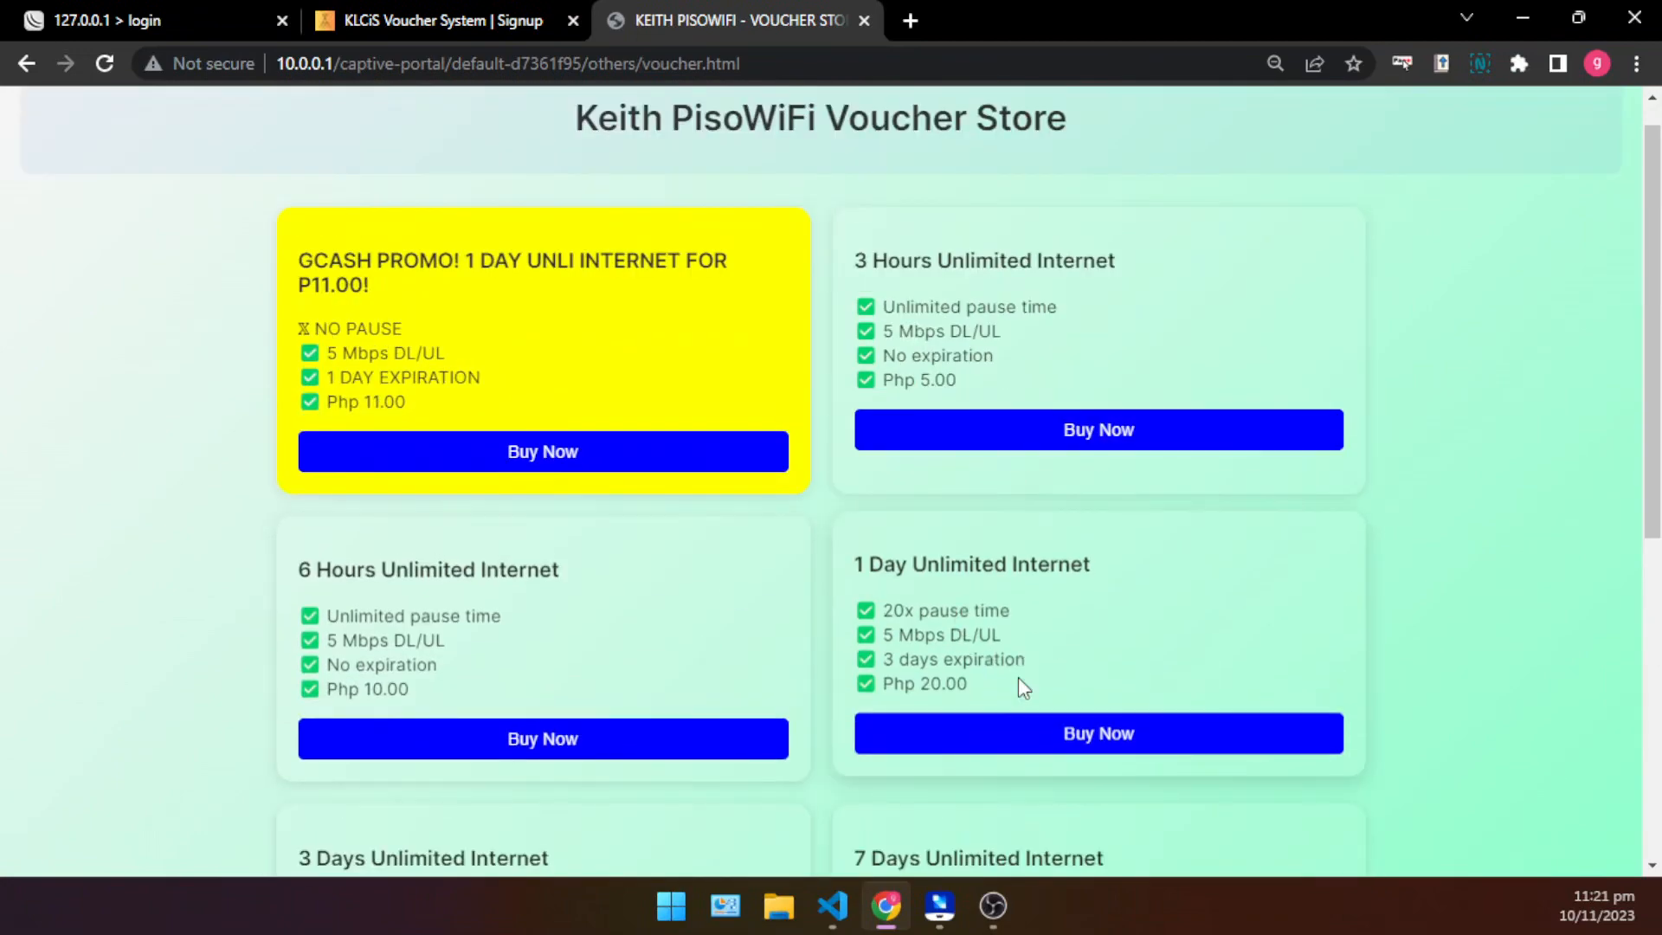
pyautogui.scroll(-3, 935, 649)
pyautogui.scroll(3, 736, 589)
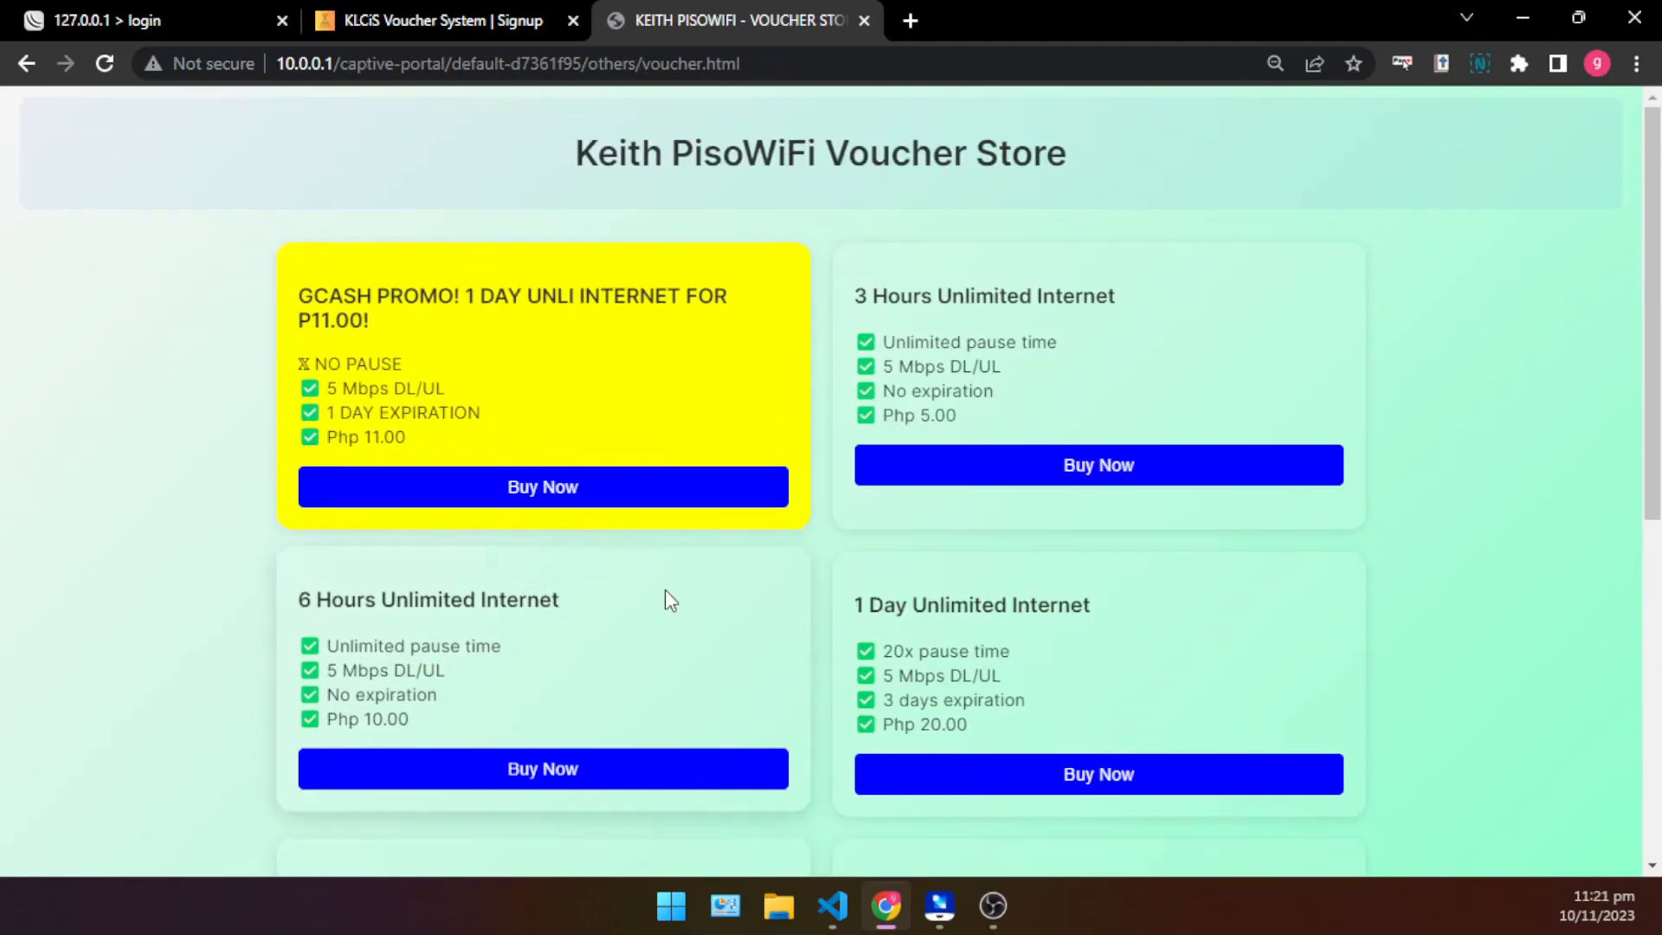
# - Choose the Php 11.00 GCash promo for 1 day of unlimited internet and submit the buyer's phone number
pyautogui.click(686, 495)
pyautogui.click(690, 448)
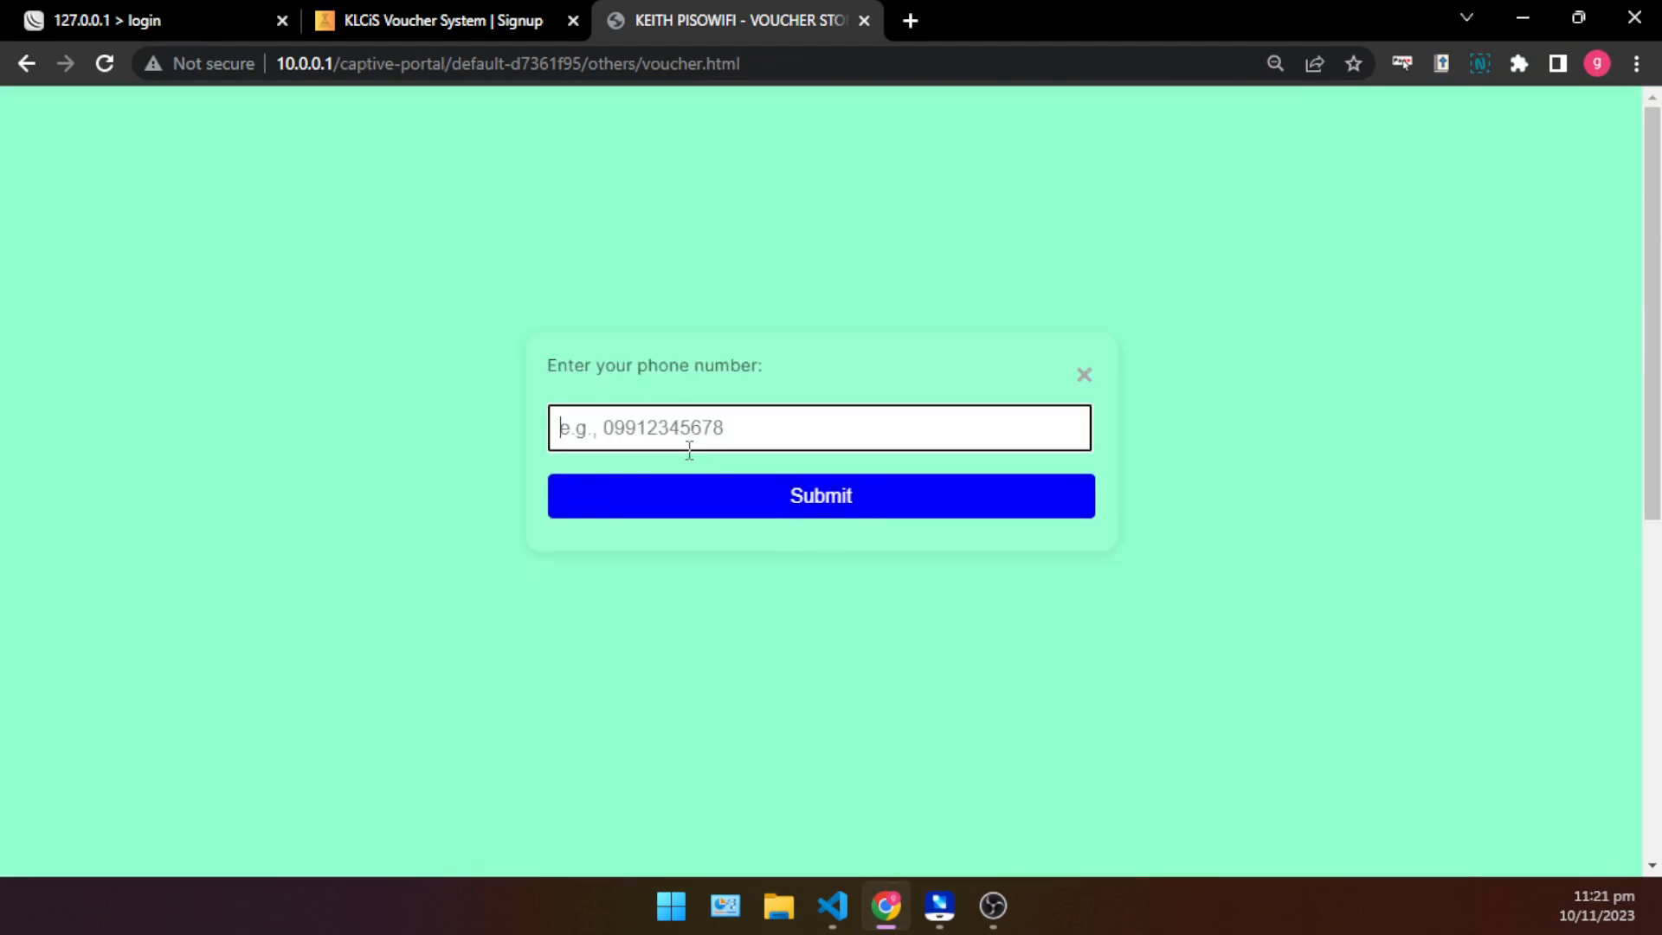
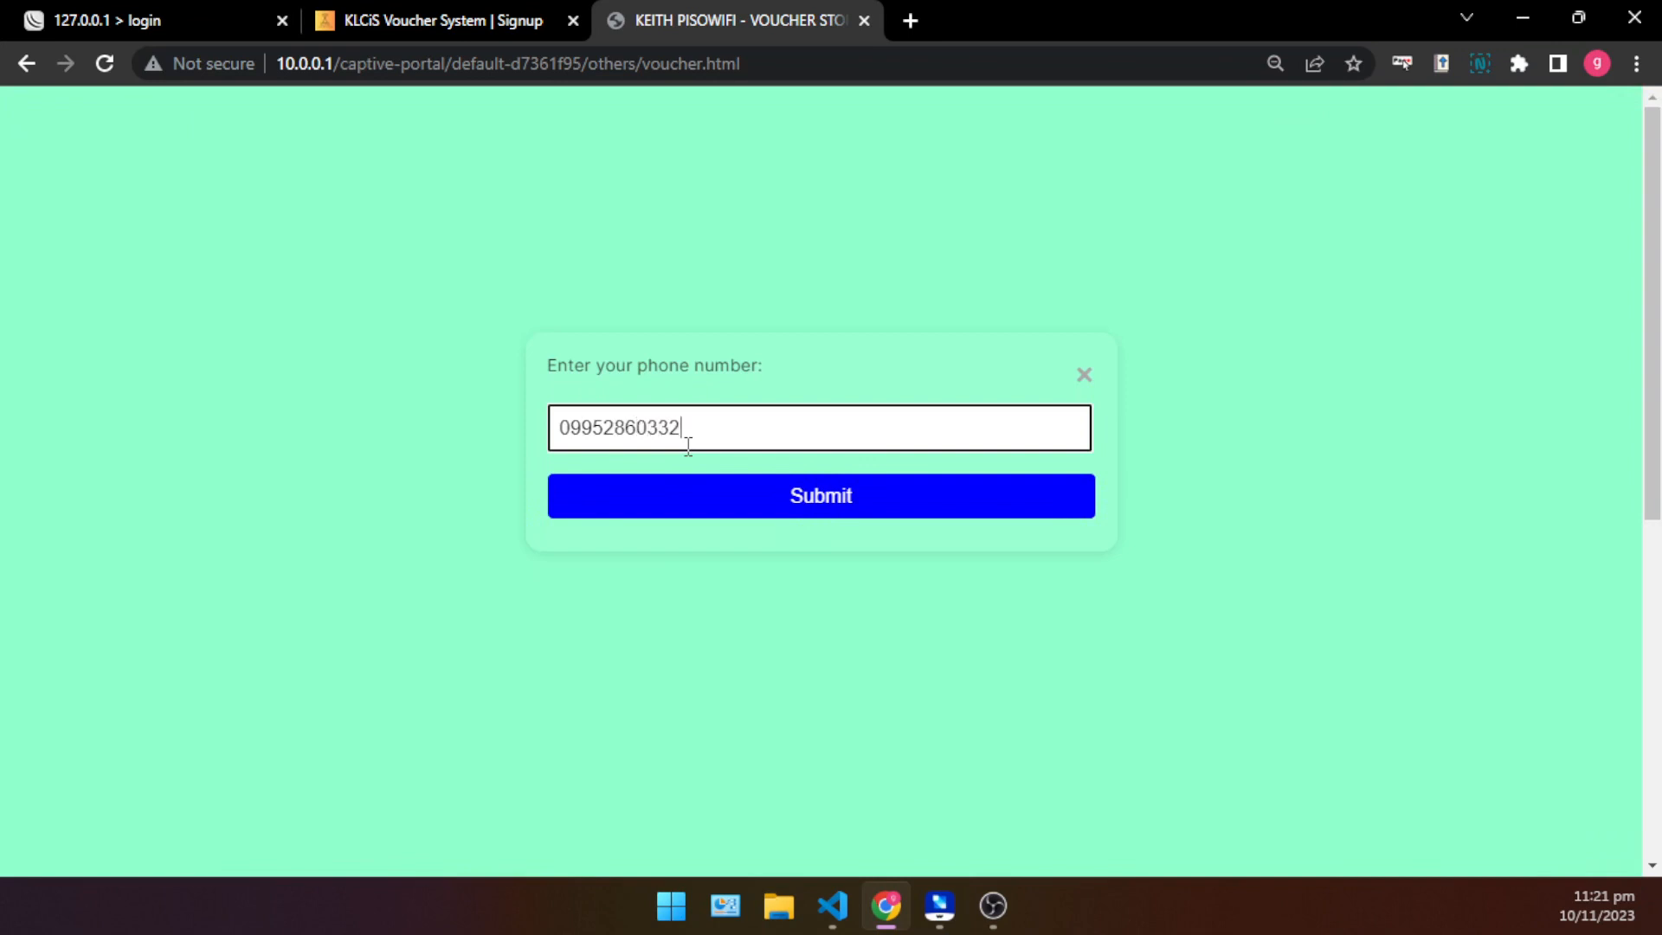
pyautogui.press('Return')
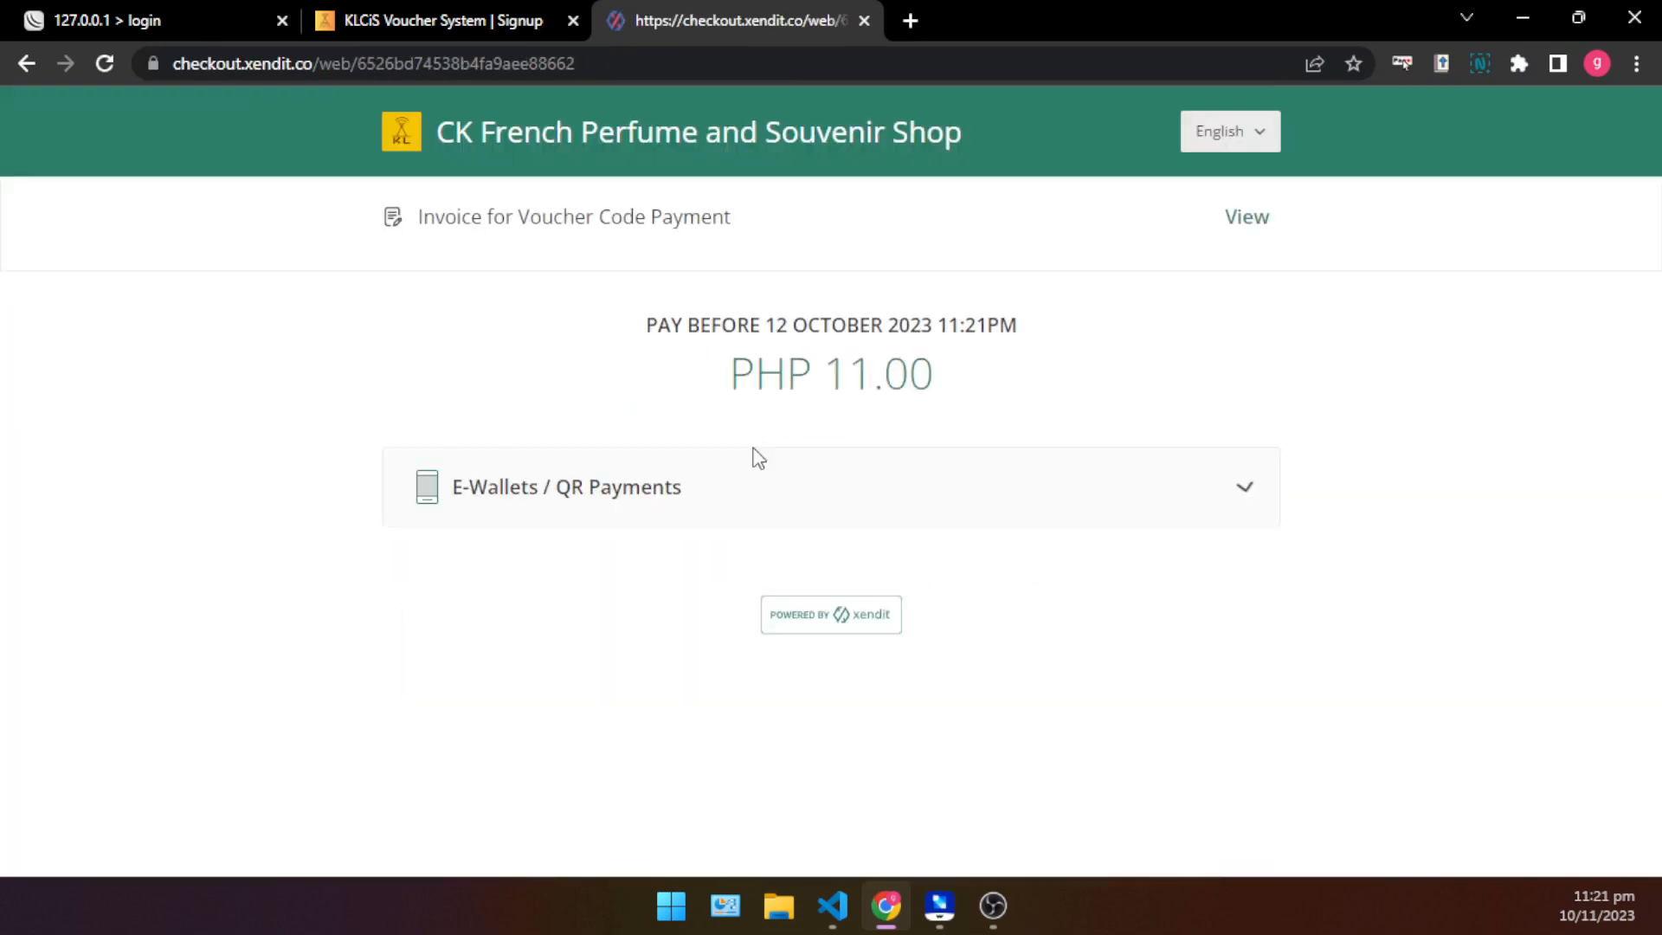
# - View the e-wallet and QR payment options on the checkout page and close its tab
pyautogui.click(753, 453)
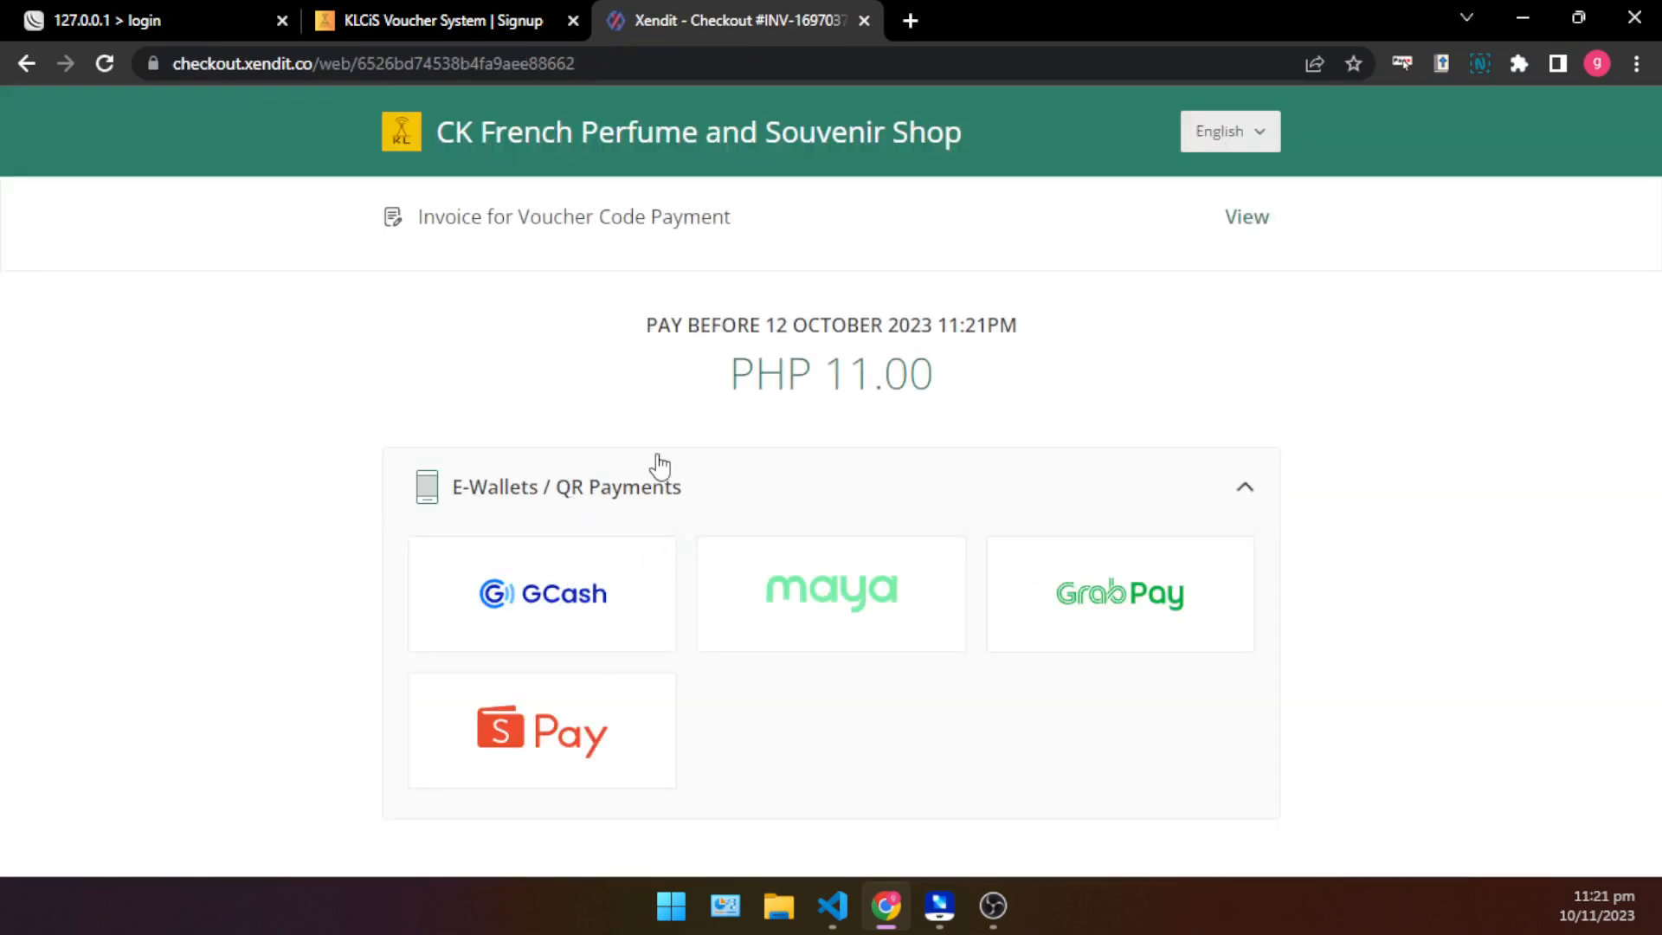
pyautogui.click(865, 21)
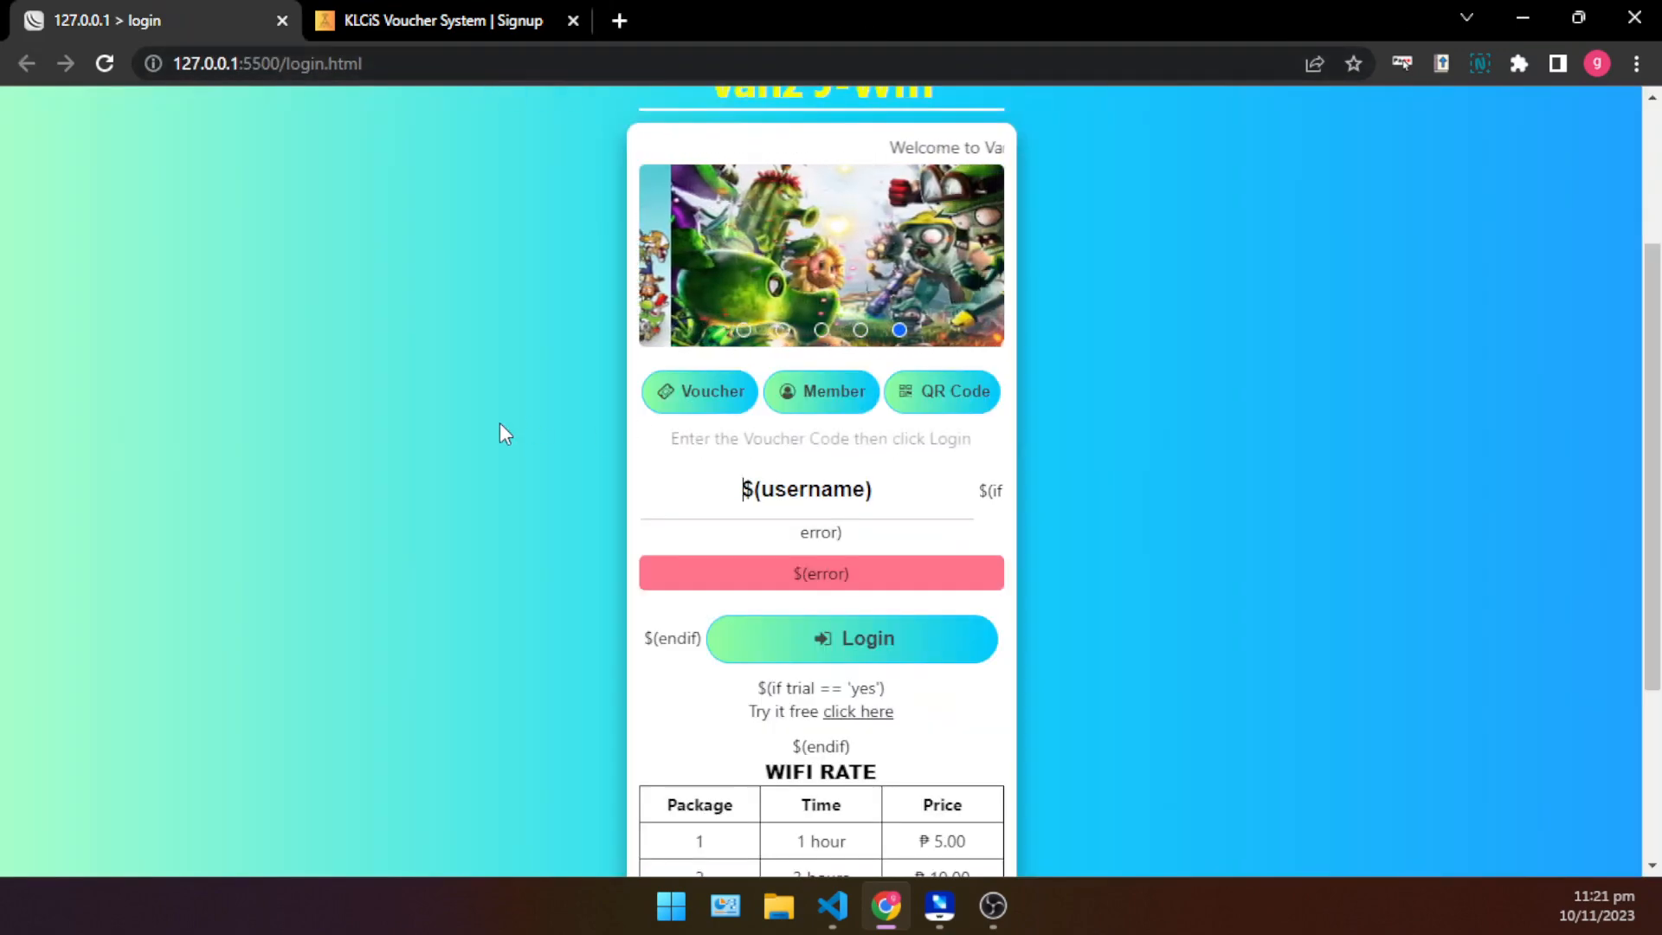
# - Review the Vanz J-Wifi login page, including its voucher login form and WiFi rate table
pyautogui.scroll(-3, 506, 427)
pyautogui.scroll(1, 876, 484)
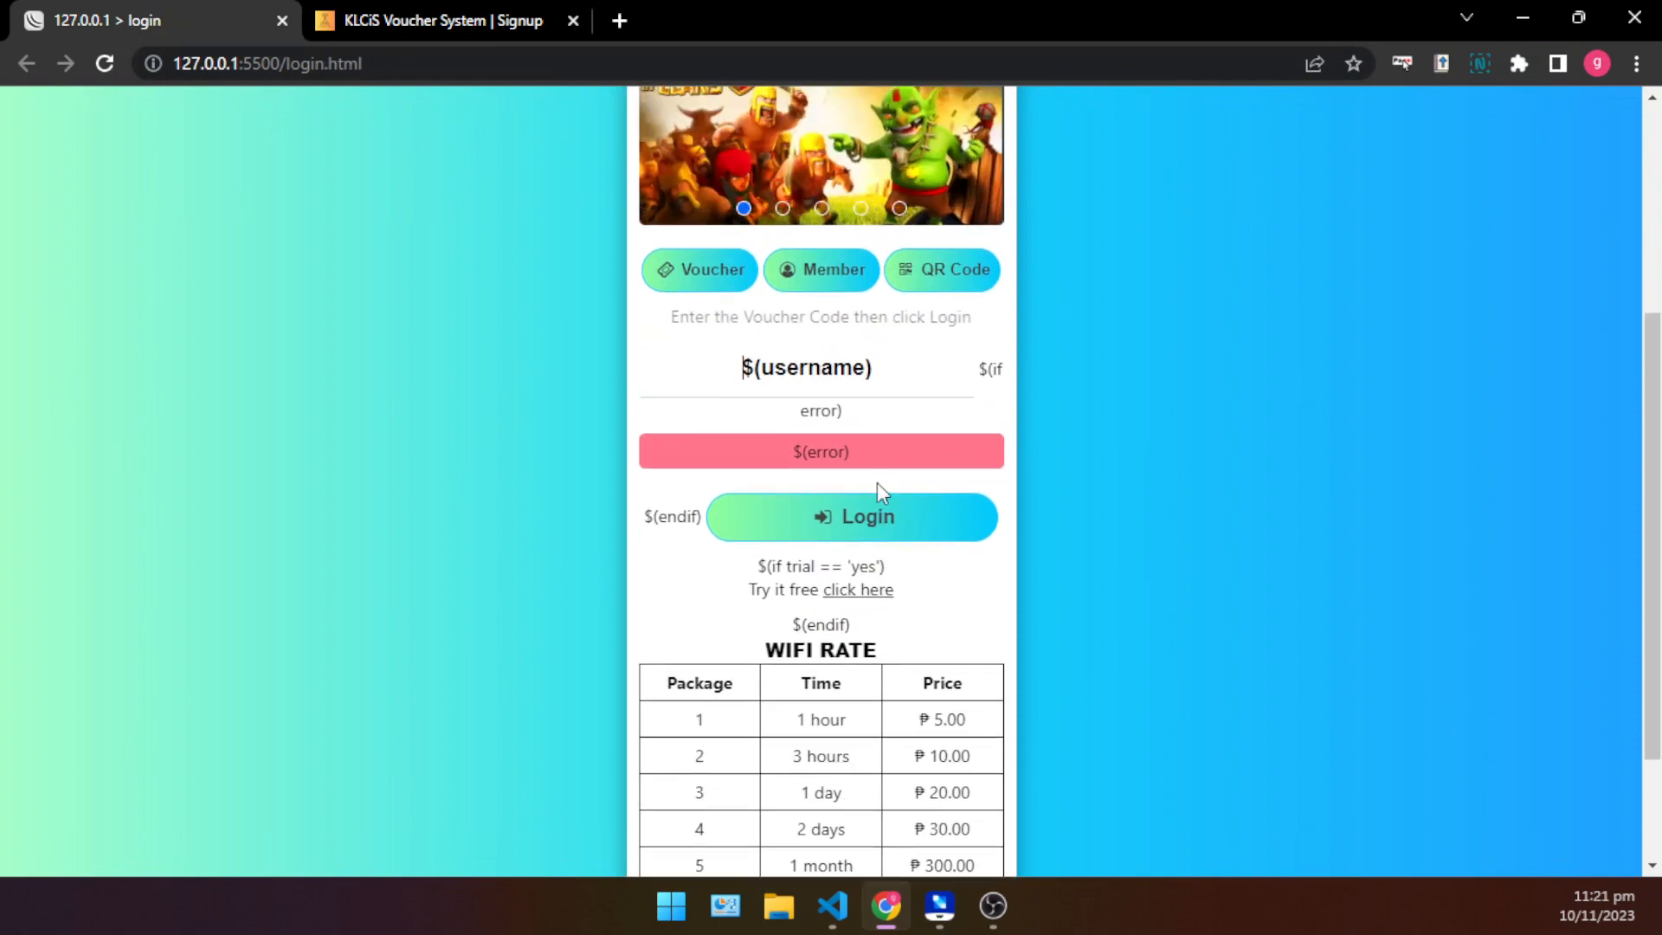
pyautogui.scroll(-2, 1048, 518)
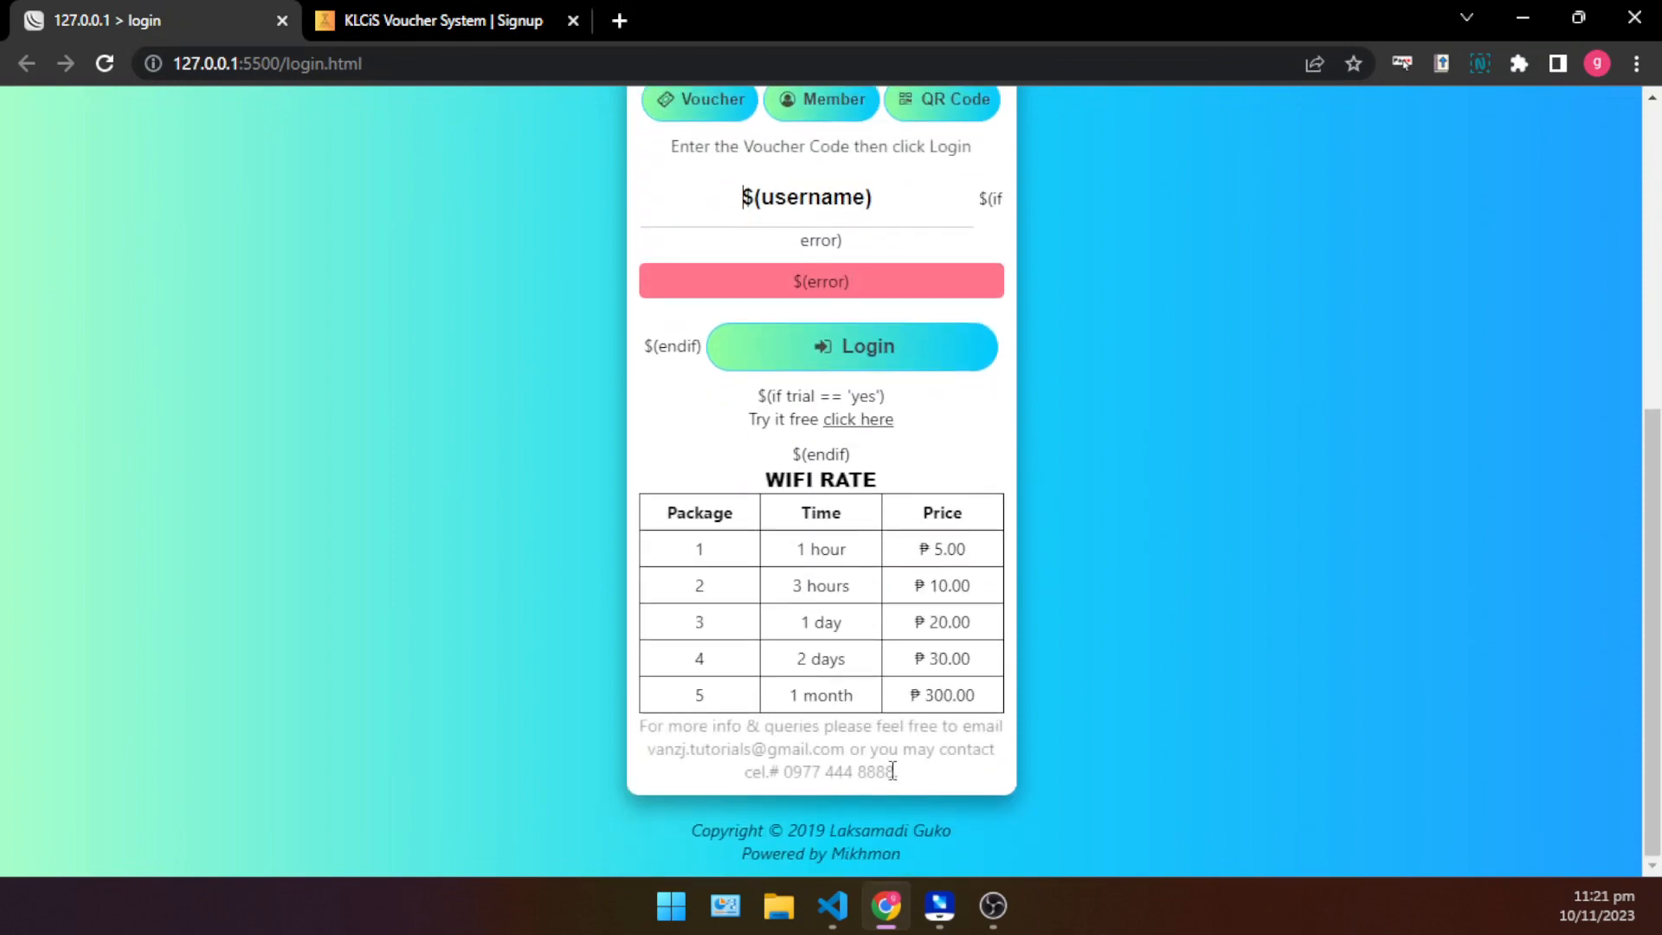
pyautogui.scroll(3, 944, 688)
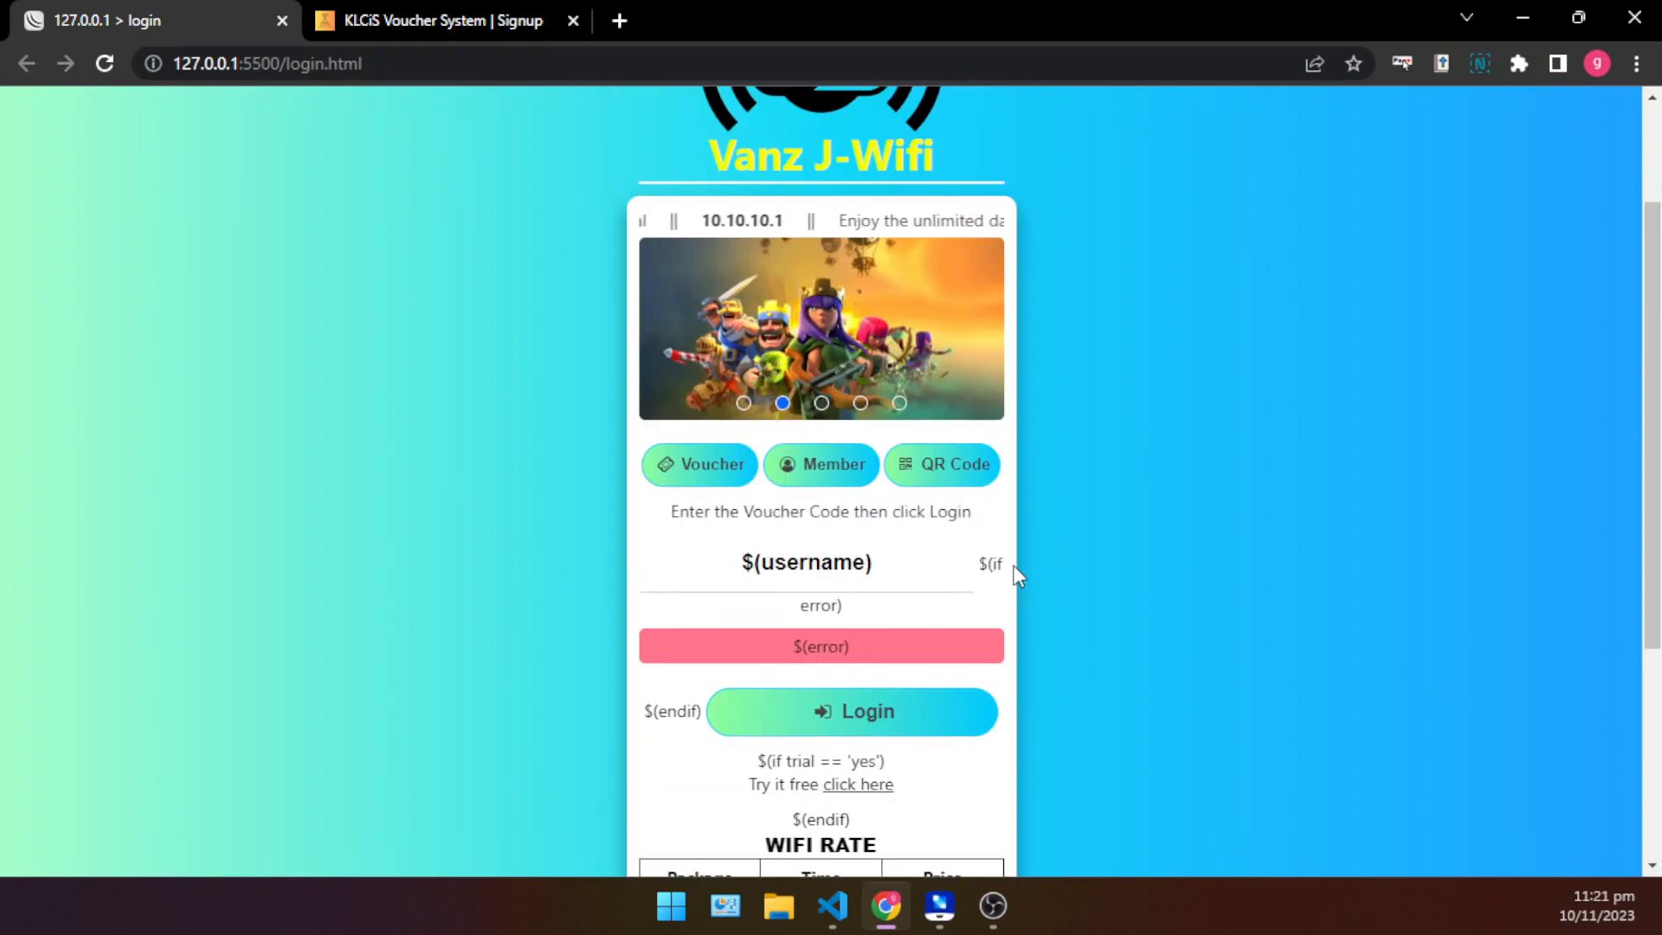
pyautogui.scroll(-3, 1045, 648)
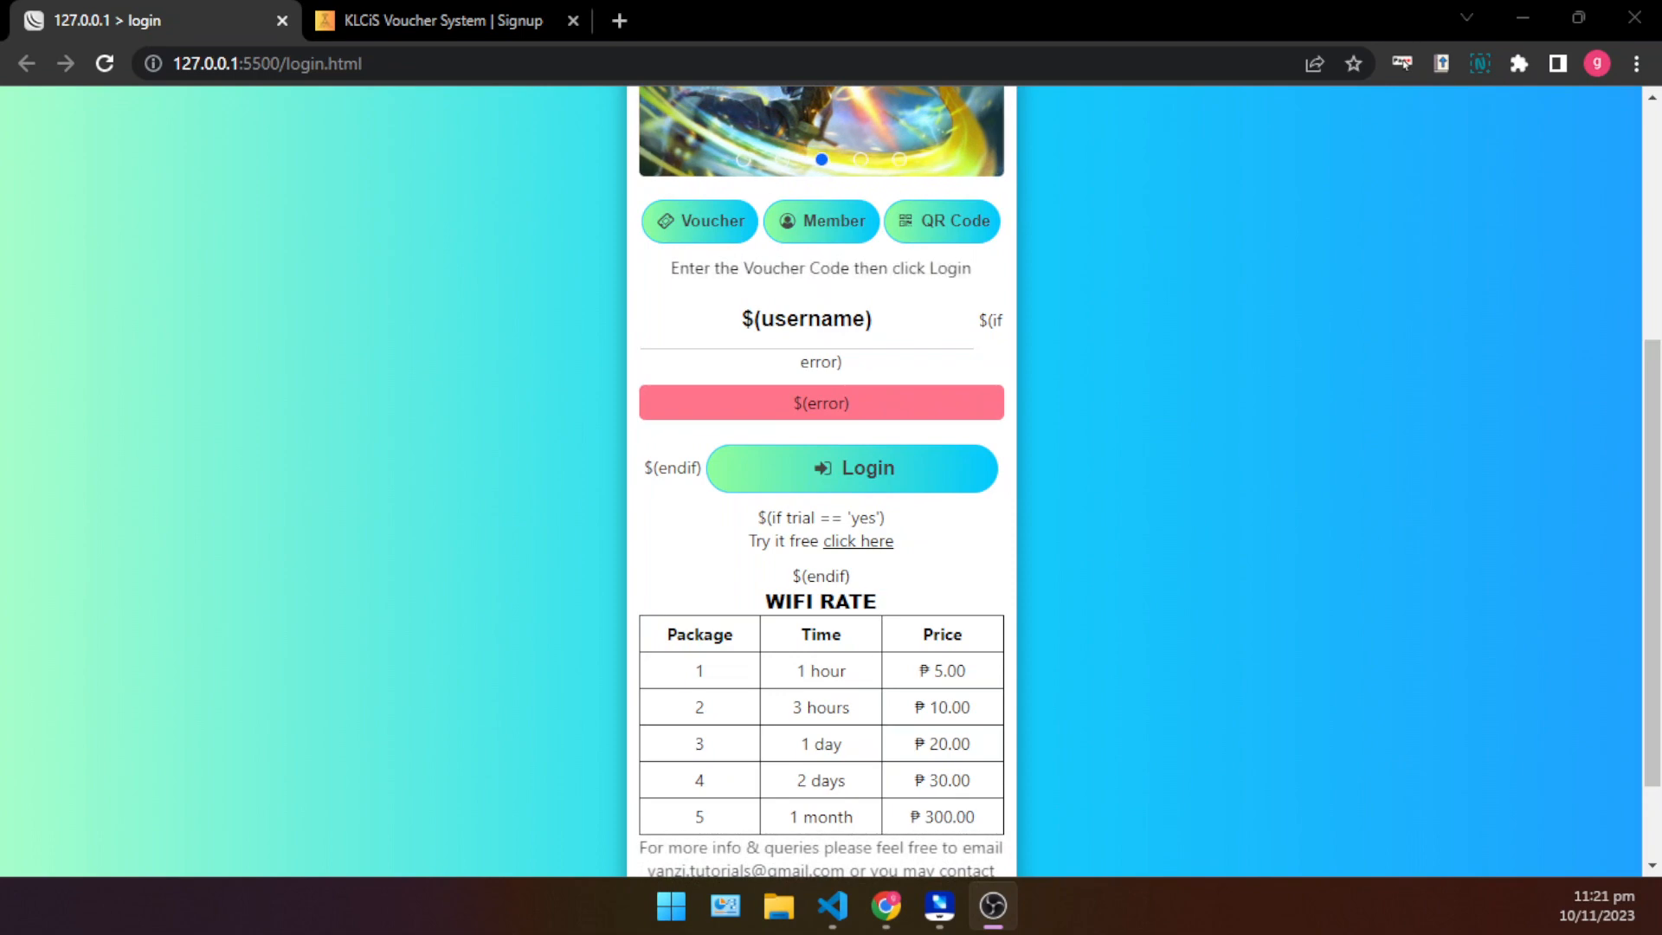
# - Switch to the KLCiS Voucher System signup page and highlight its full web address
pyautogui.click(469, 12)
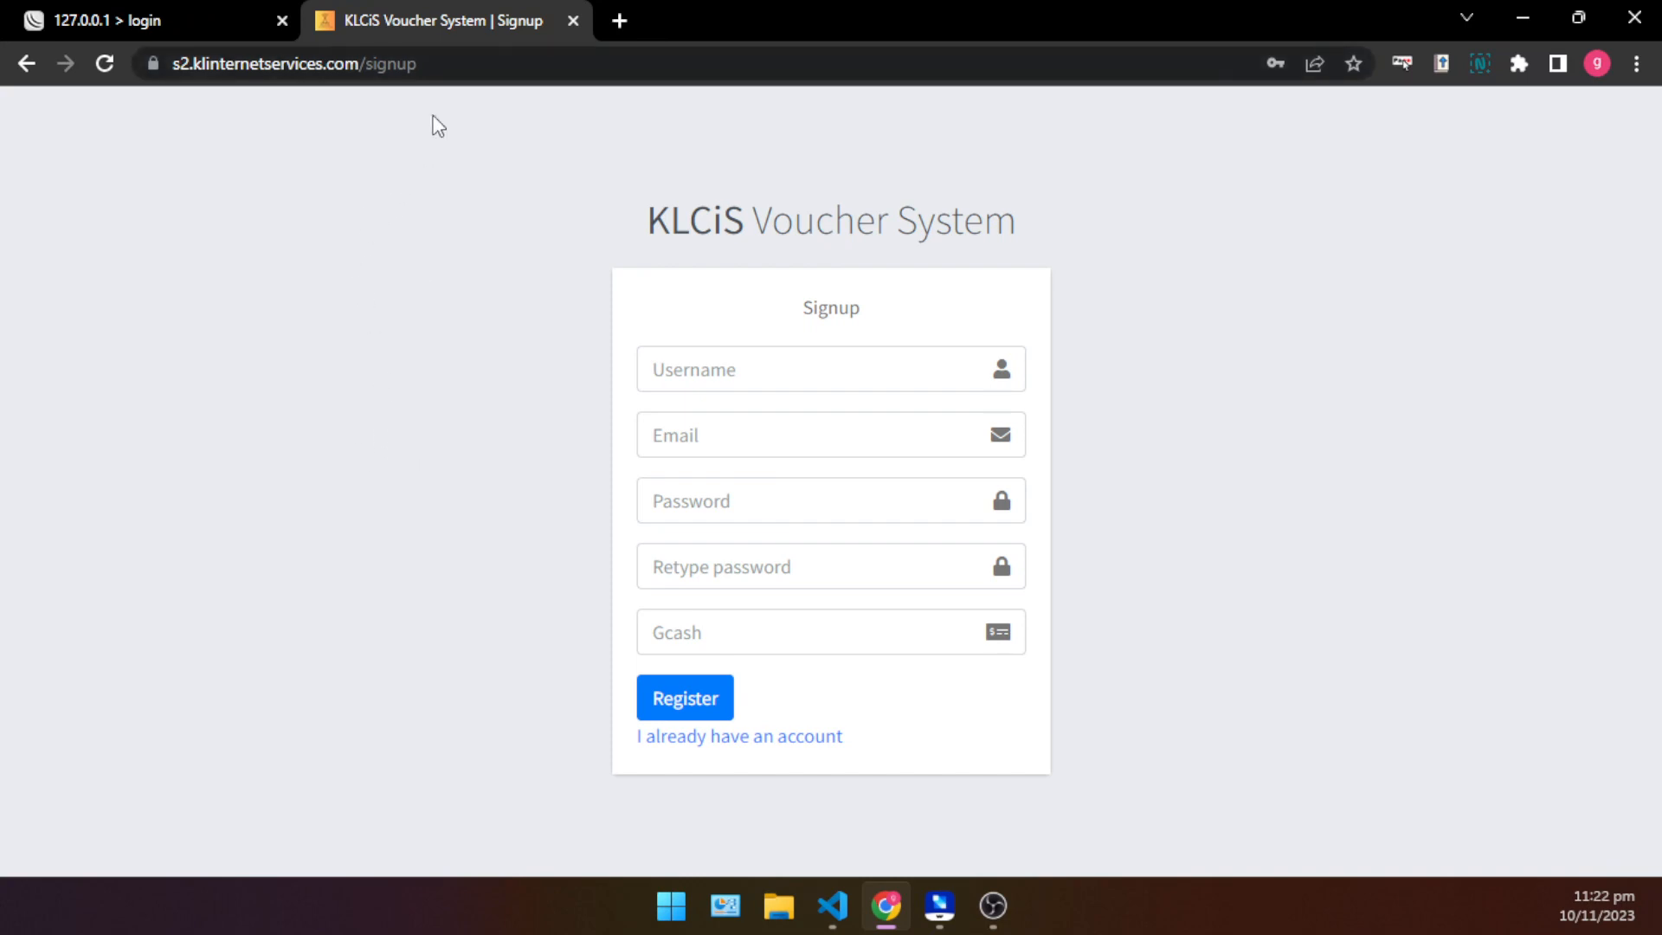
pyautogui.moveTo(488, 75); pyautogui.dragTo(130, 82)
pyautogui.click(257, 225)
pyautogui.click(476, 72)
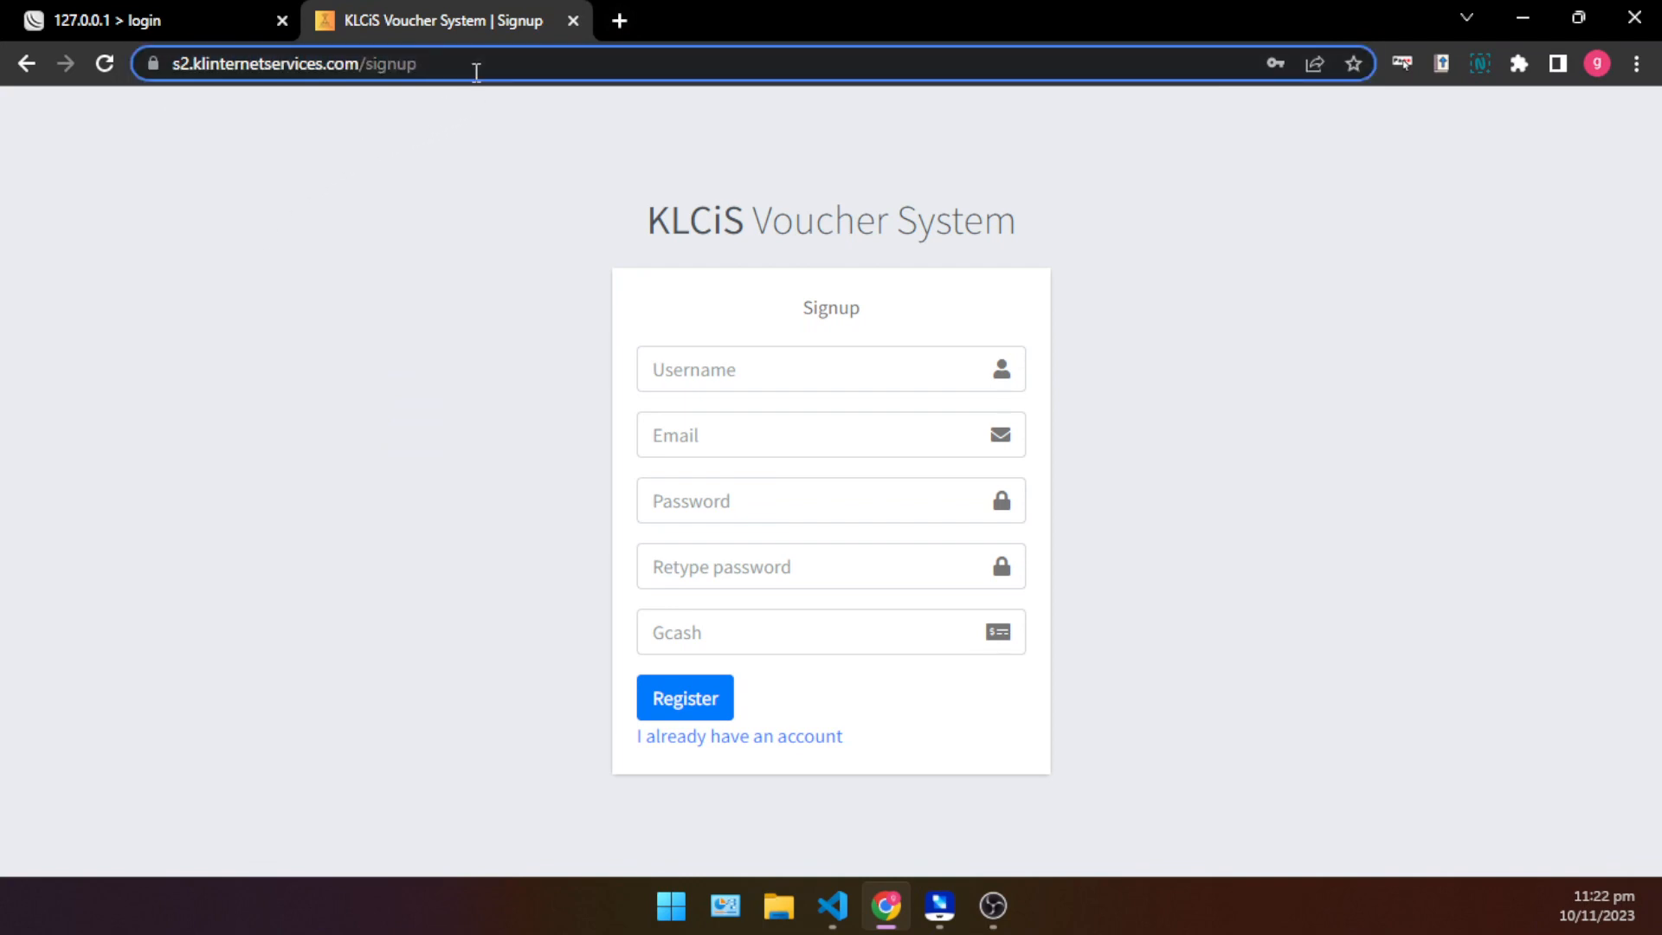
pyautogui.hotkey('ctrl', 'a')
# - Open klinternetservices.com in a new tab, follow its sign-up link to the registration form, and close that tab
pyautogui.click(621, 10)
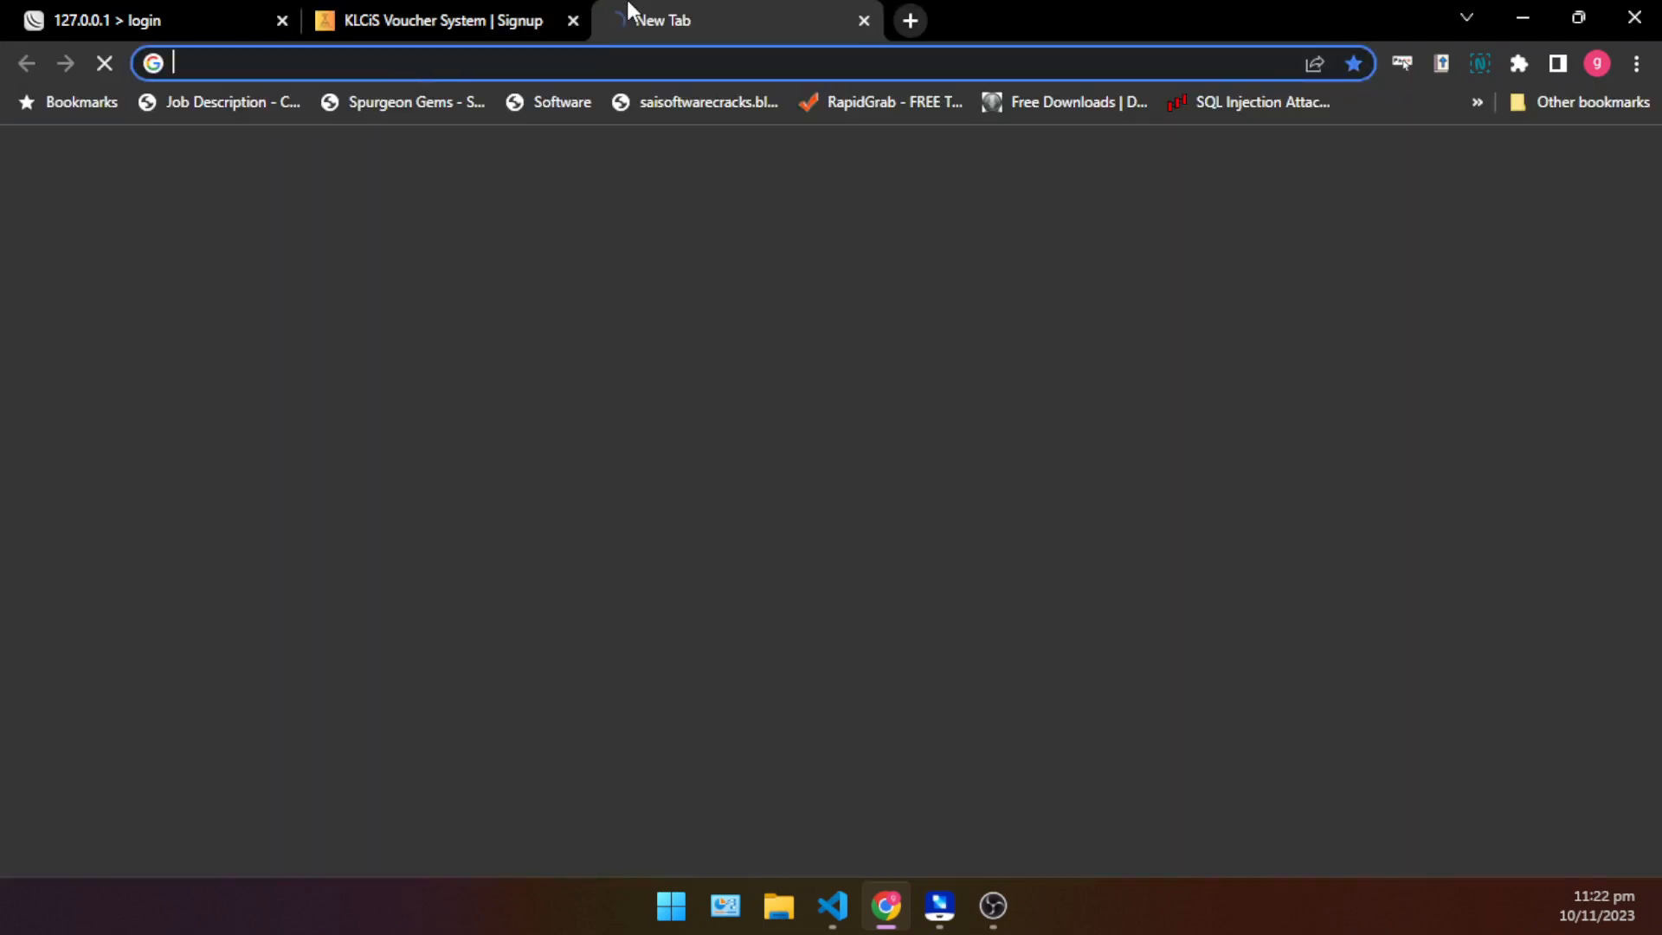
pyautogui.write('kl')
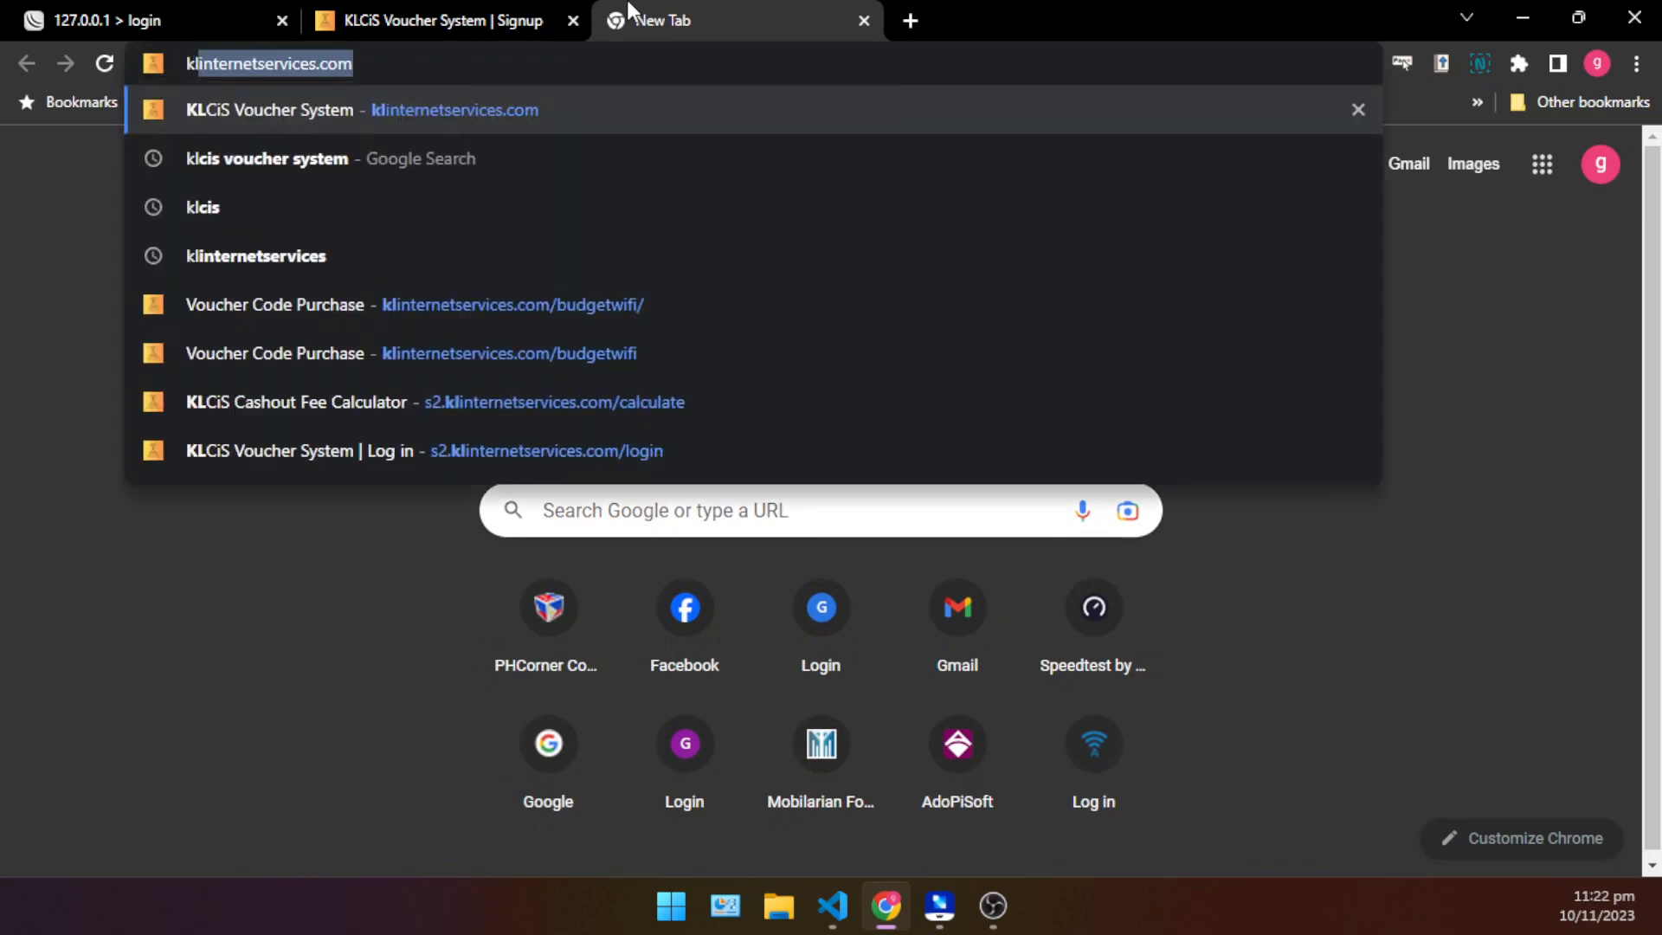
pyautogui.press('Return')
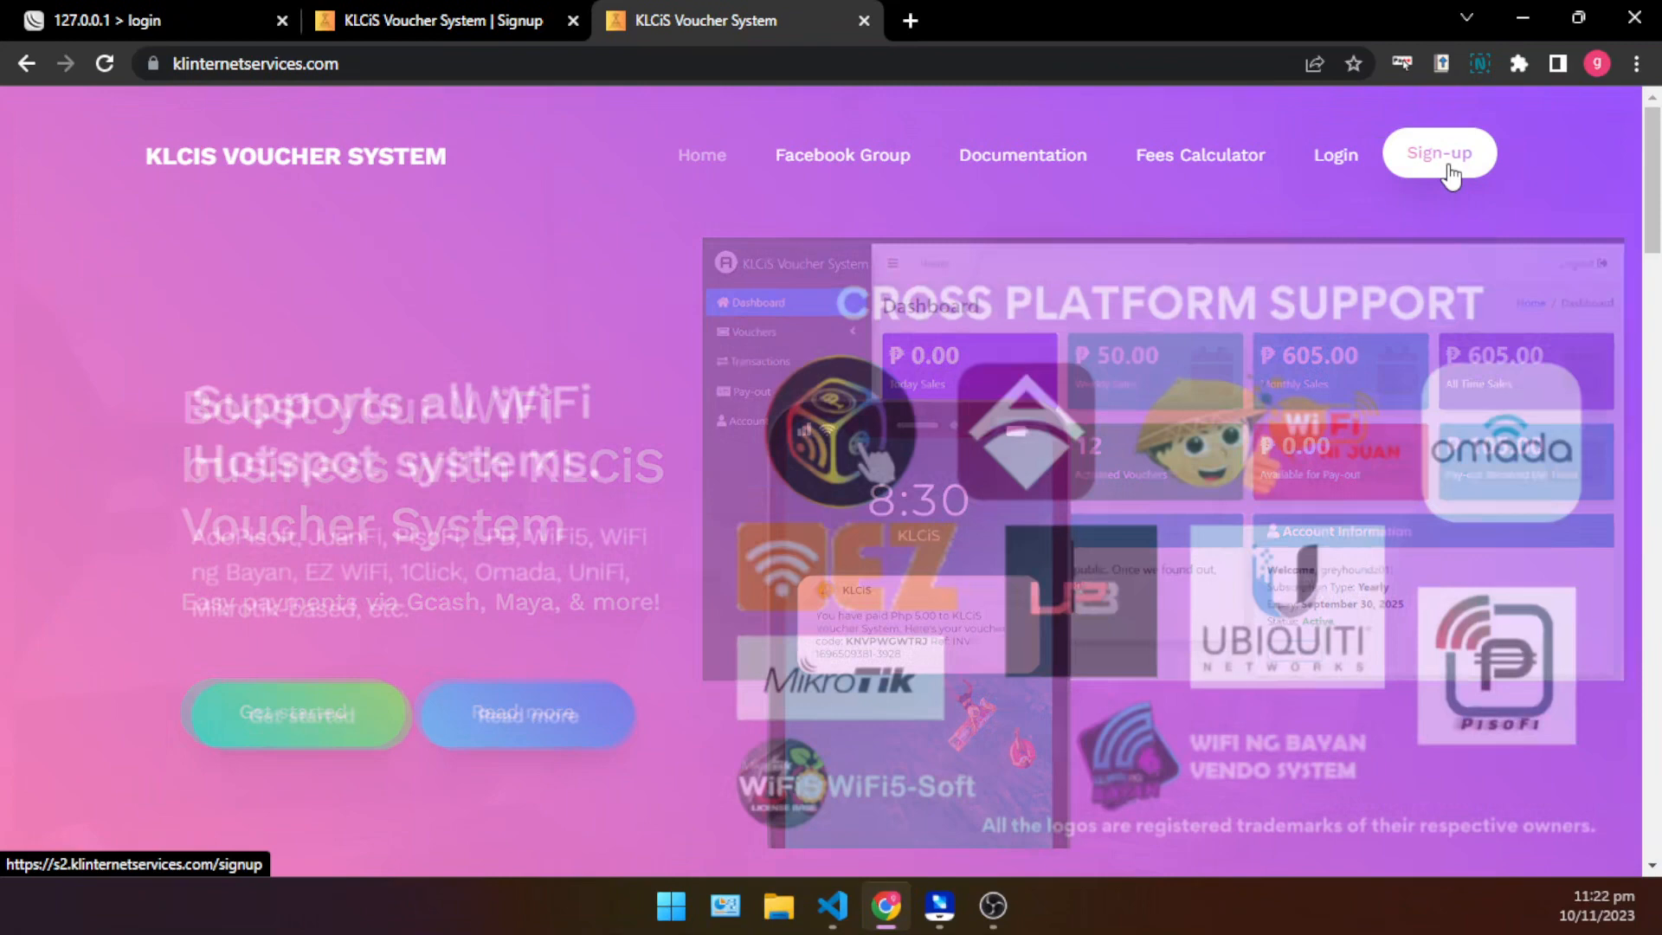
pyautogui.click(1450, 172)
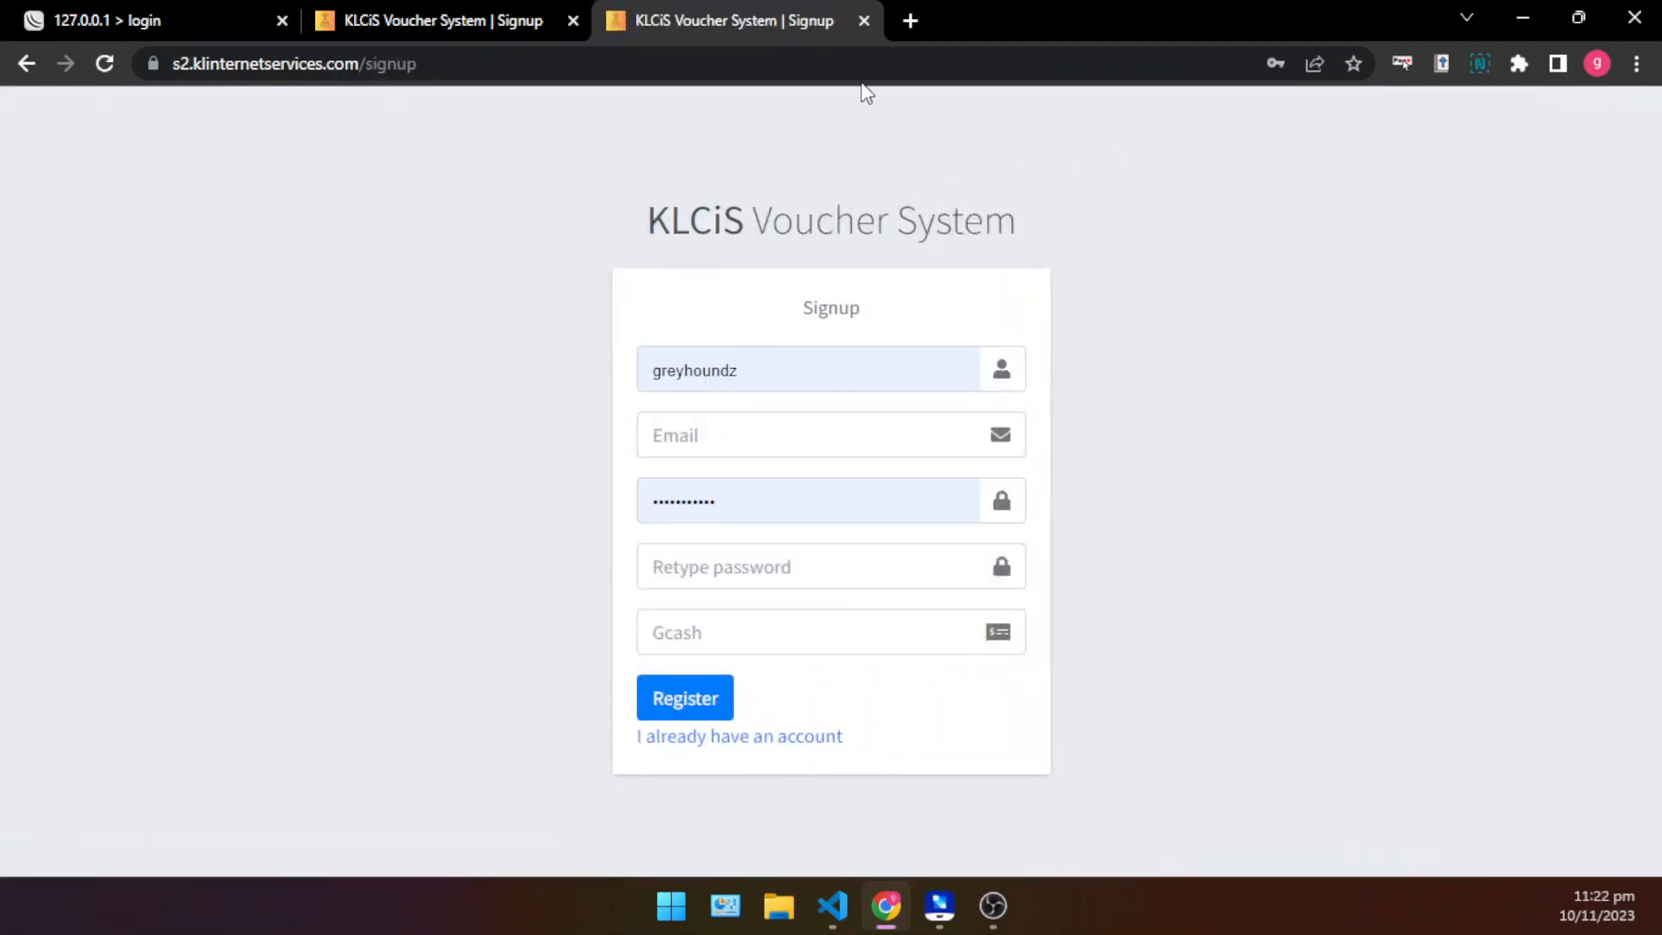
pyautogui.click(866, 21)
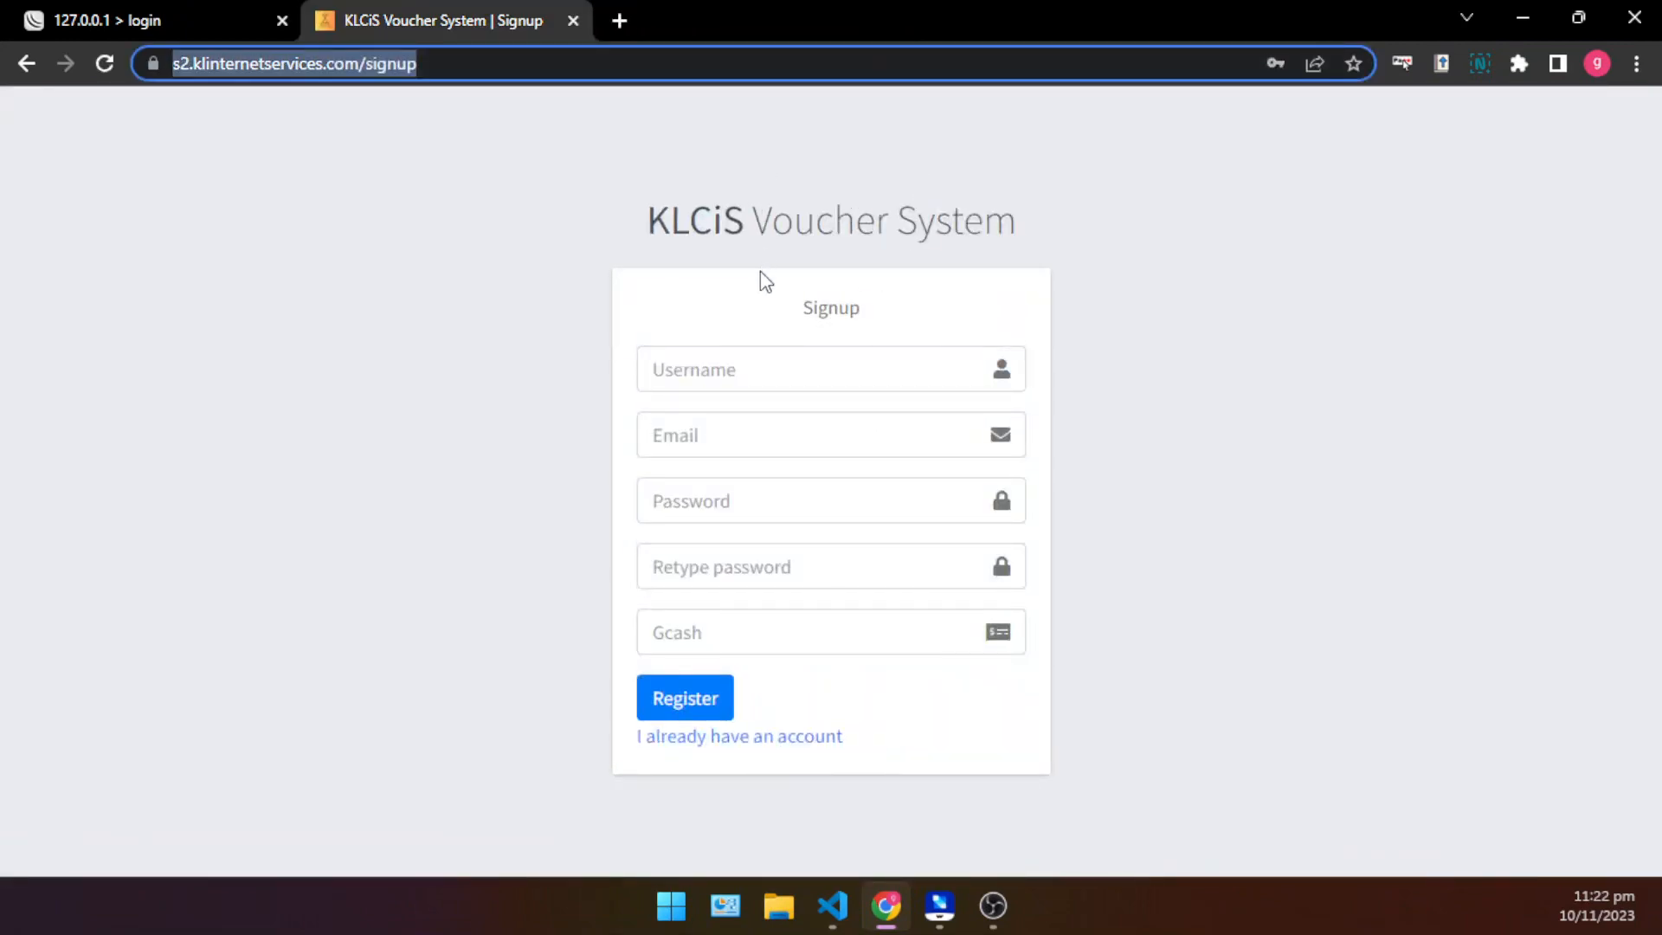
# - Enter the username darkhoundz and the account's e-mail address in the signup form
pyautogui.click(742, 370)
pyautogui.click(555, 344)
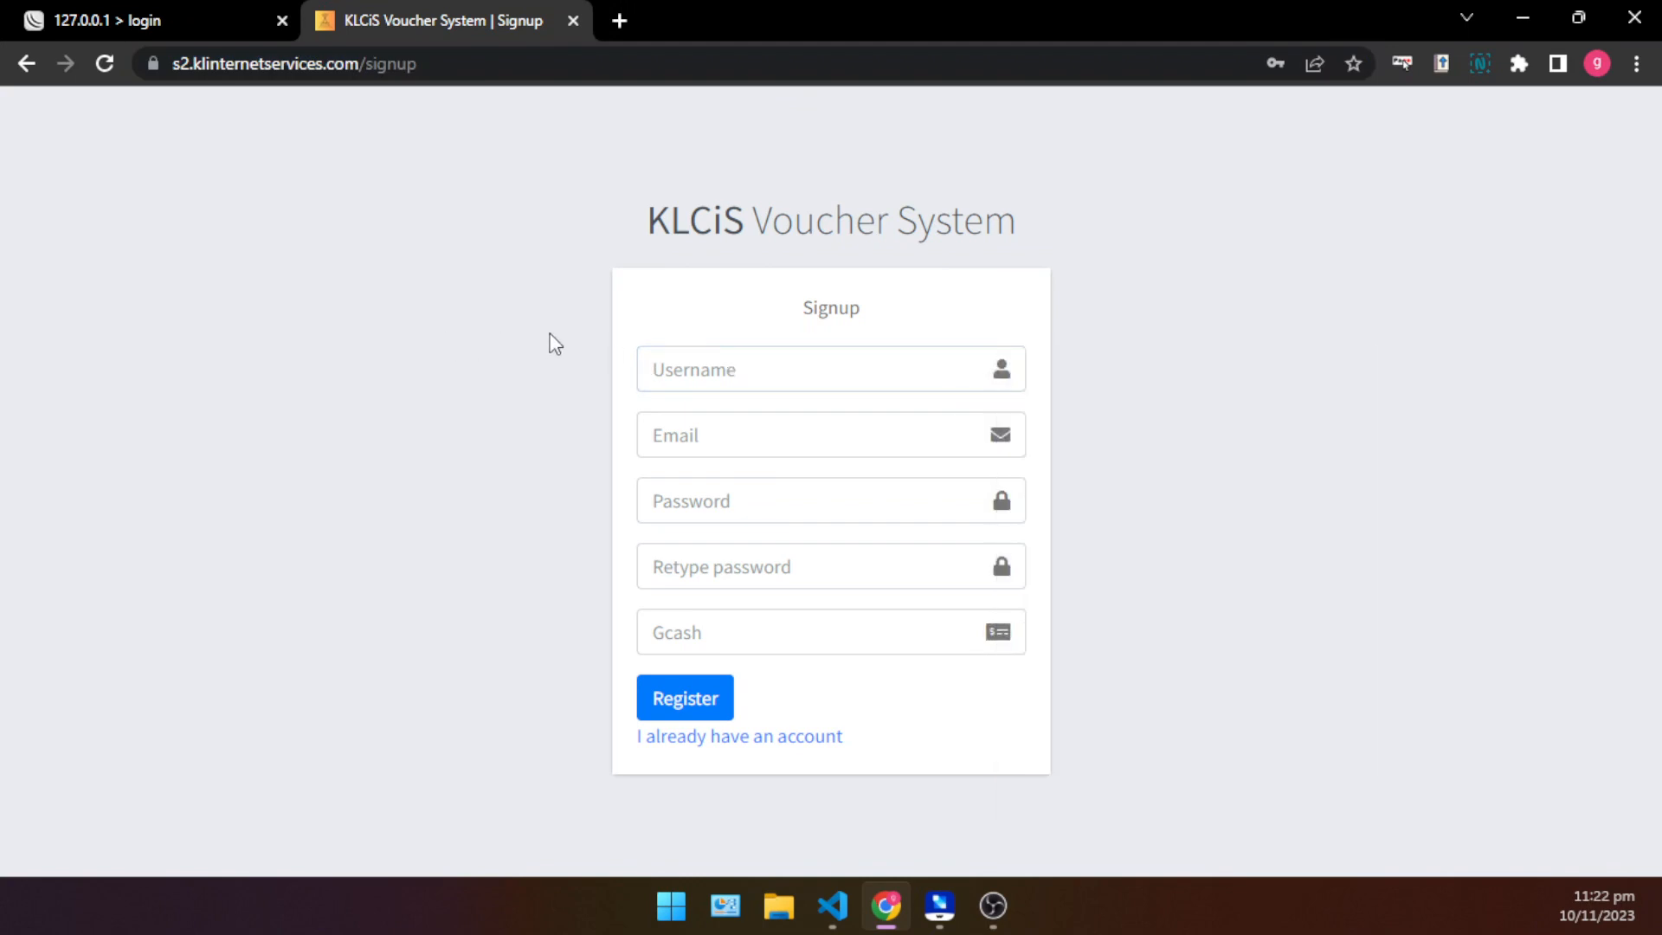
pyautogui.click(722, 355)
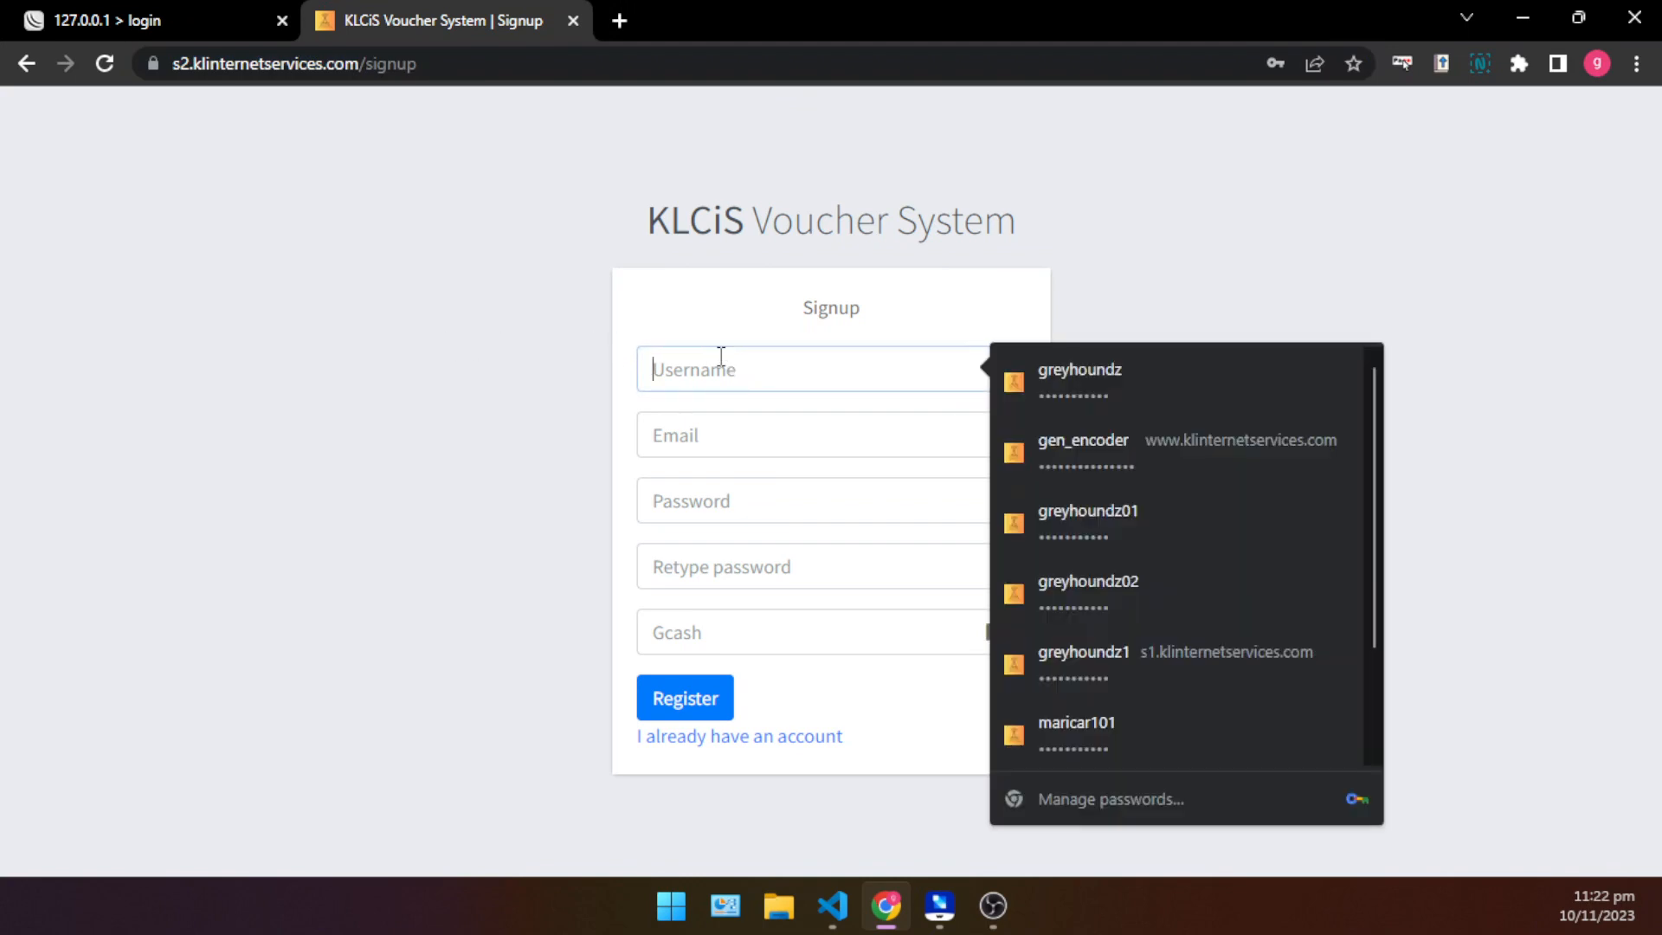
pyautogui.write('darkhoundz')
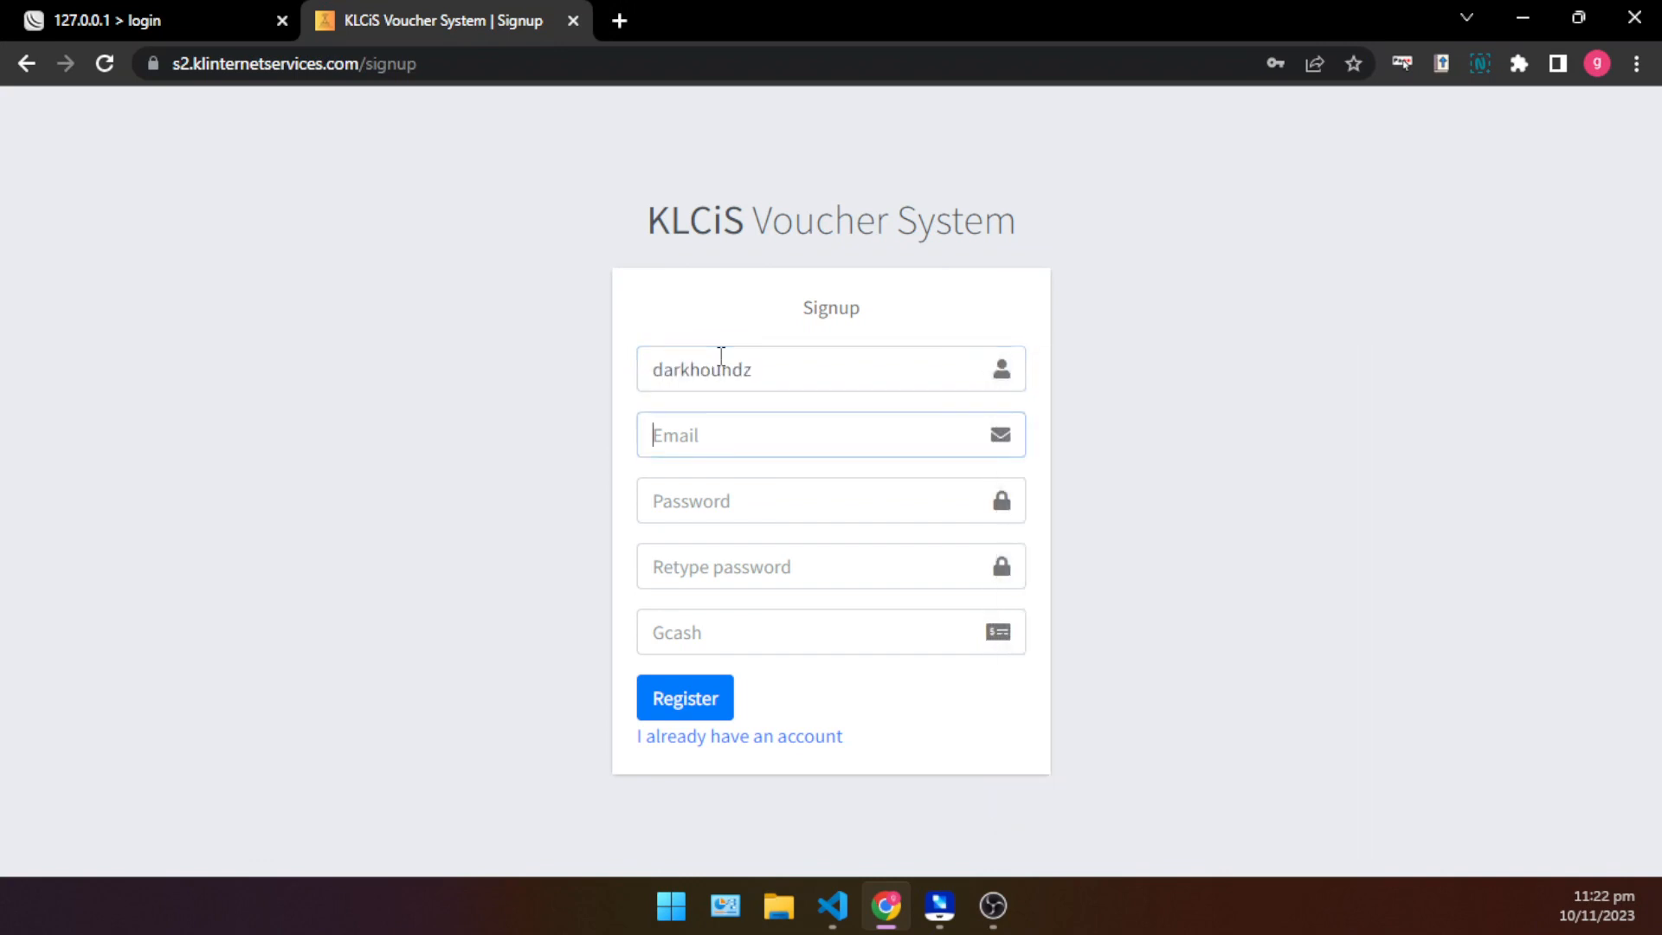
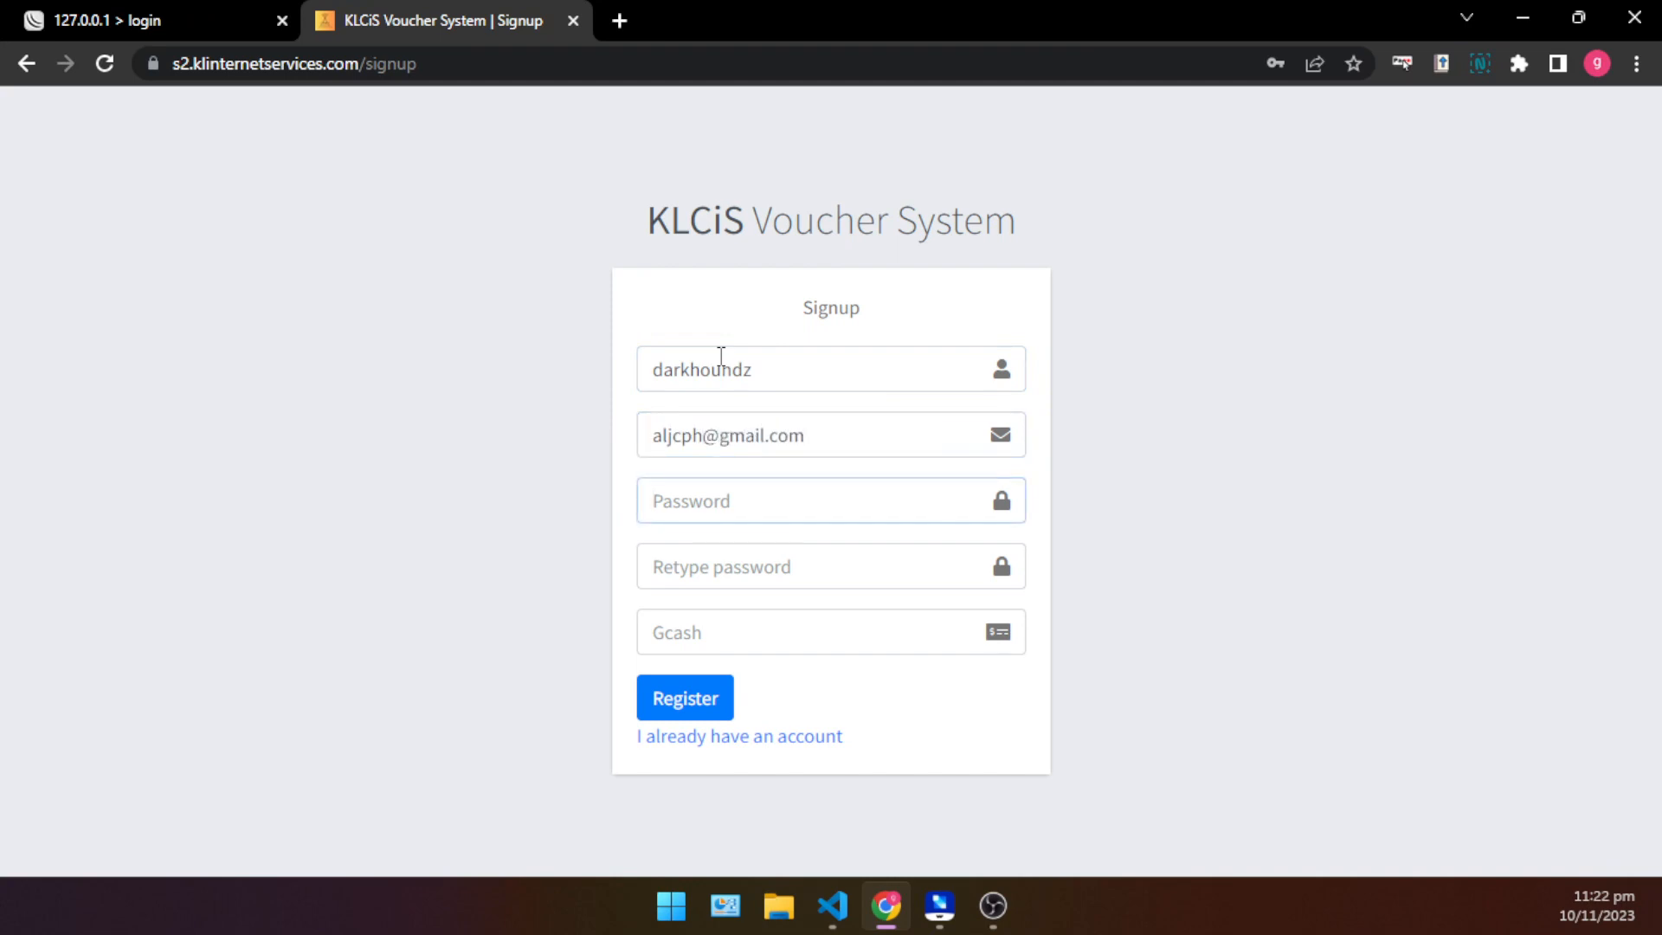
# - Enter and retype the account password, and fill in the GCash number in the signup form
pyautogui.write('a')
pyautogui.press('Tab')
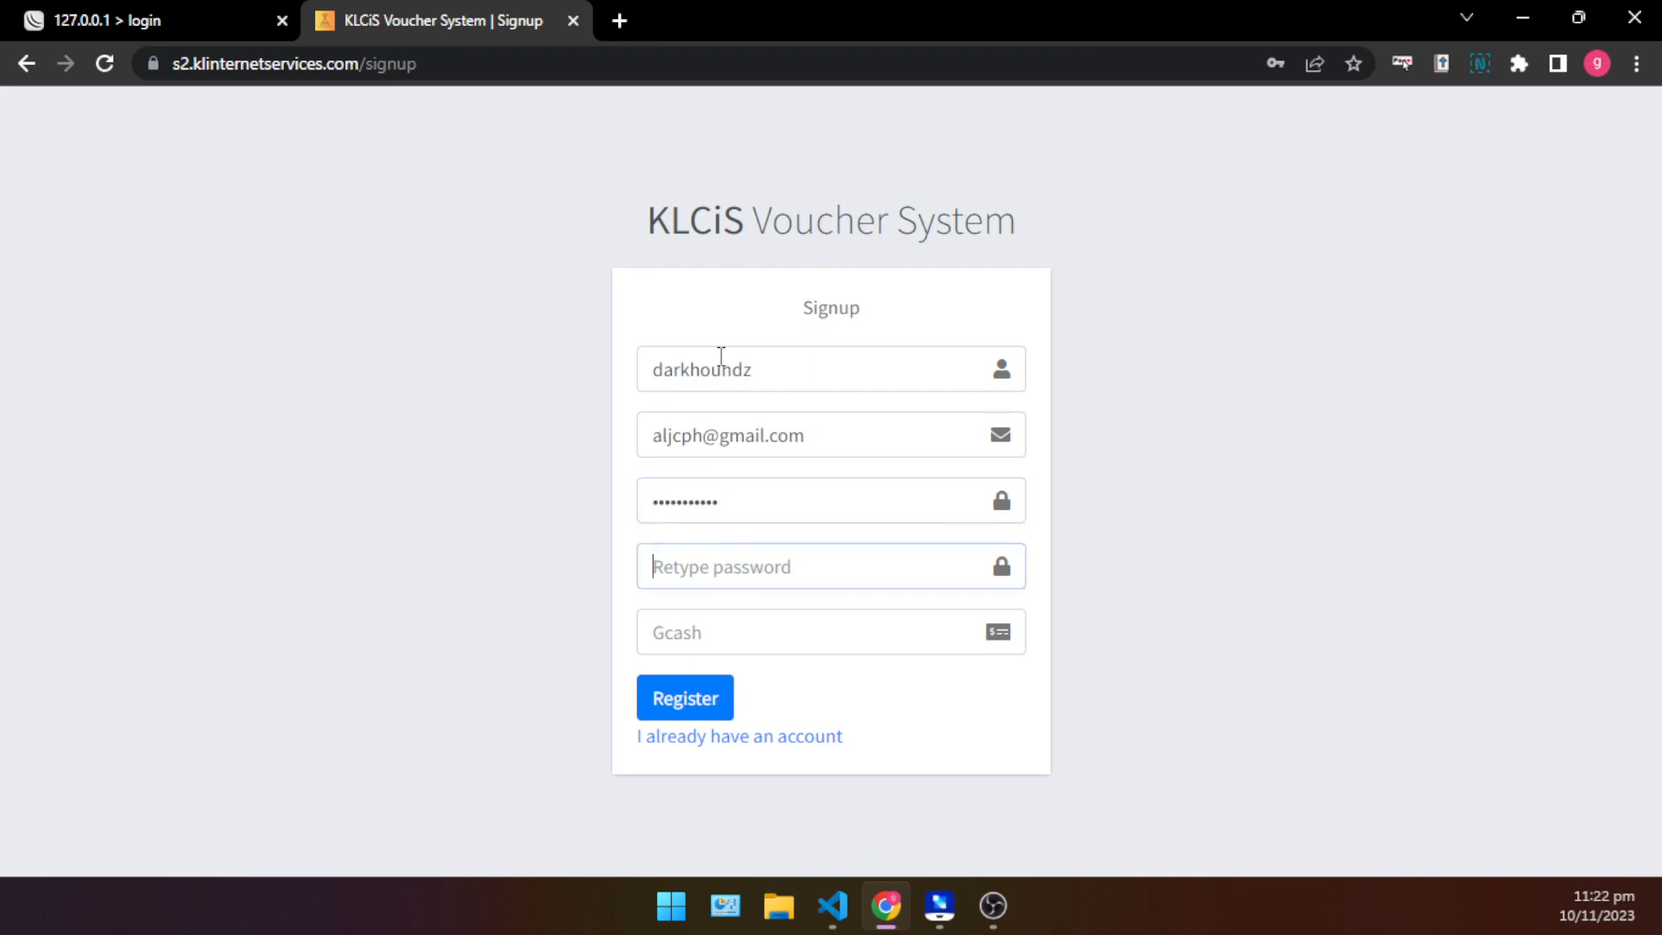
pyautogui.write('a')
pyautogui.click(768, 615)
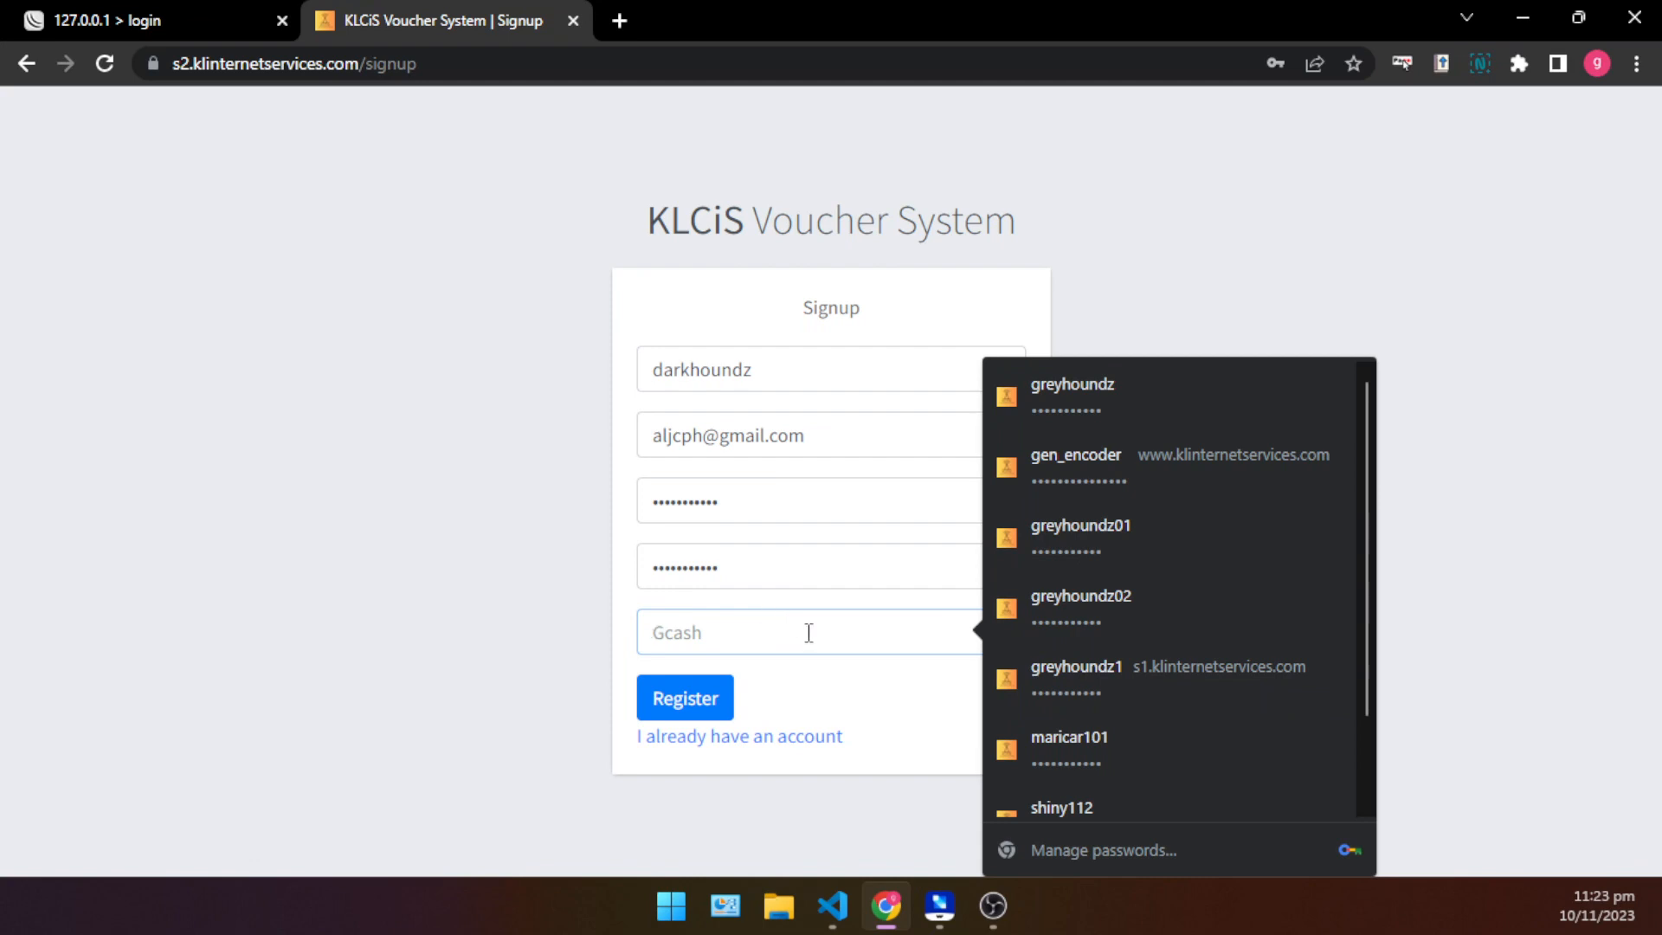
pyautogui.write('•••')
# - Submit the registration, decline saving the password in the browser, and highlight the activation notice
pyautogui.click(703, 701)
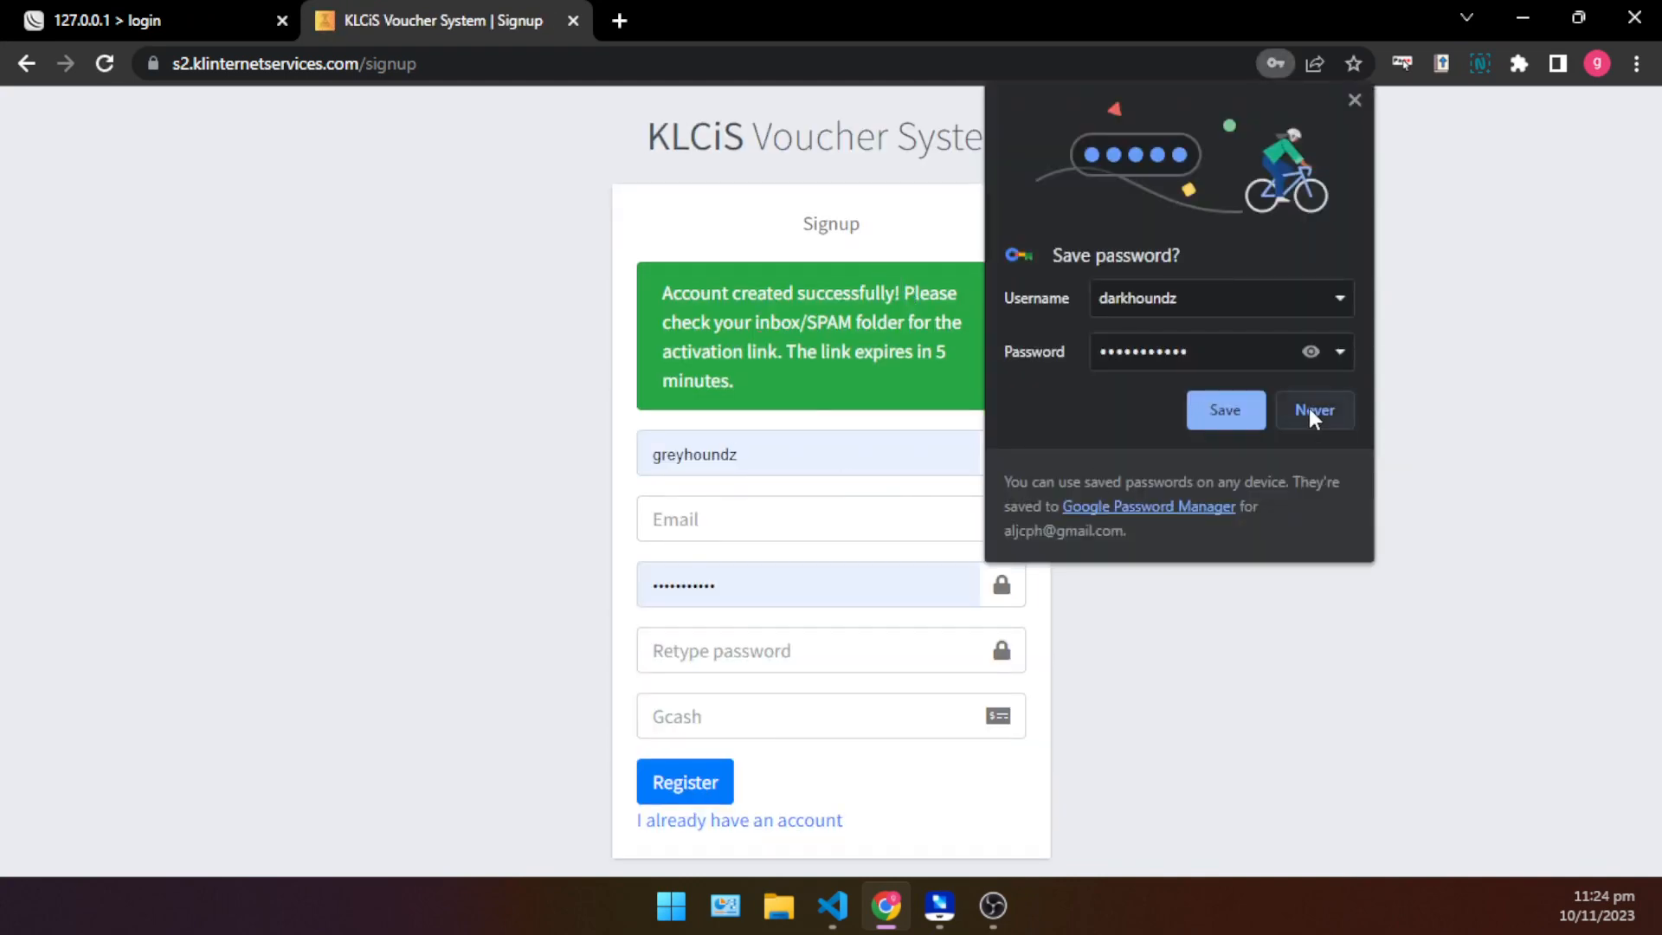
pyautogui.click(1309, 408)
pyautogui.moveTo(647, 282); pyautogui.dragTo(1051, 381)
pyautogui.click(1159, 375)
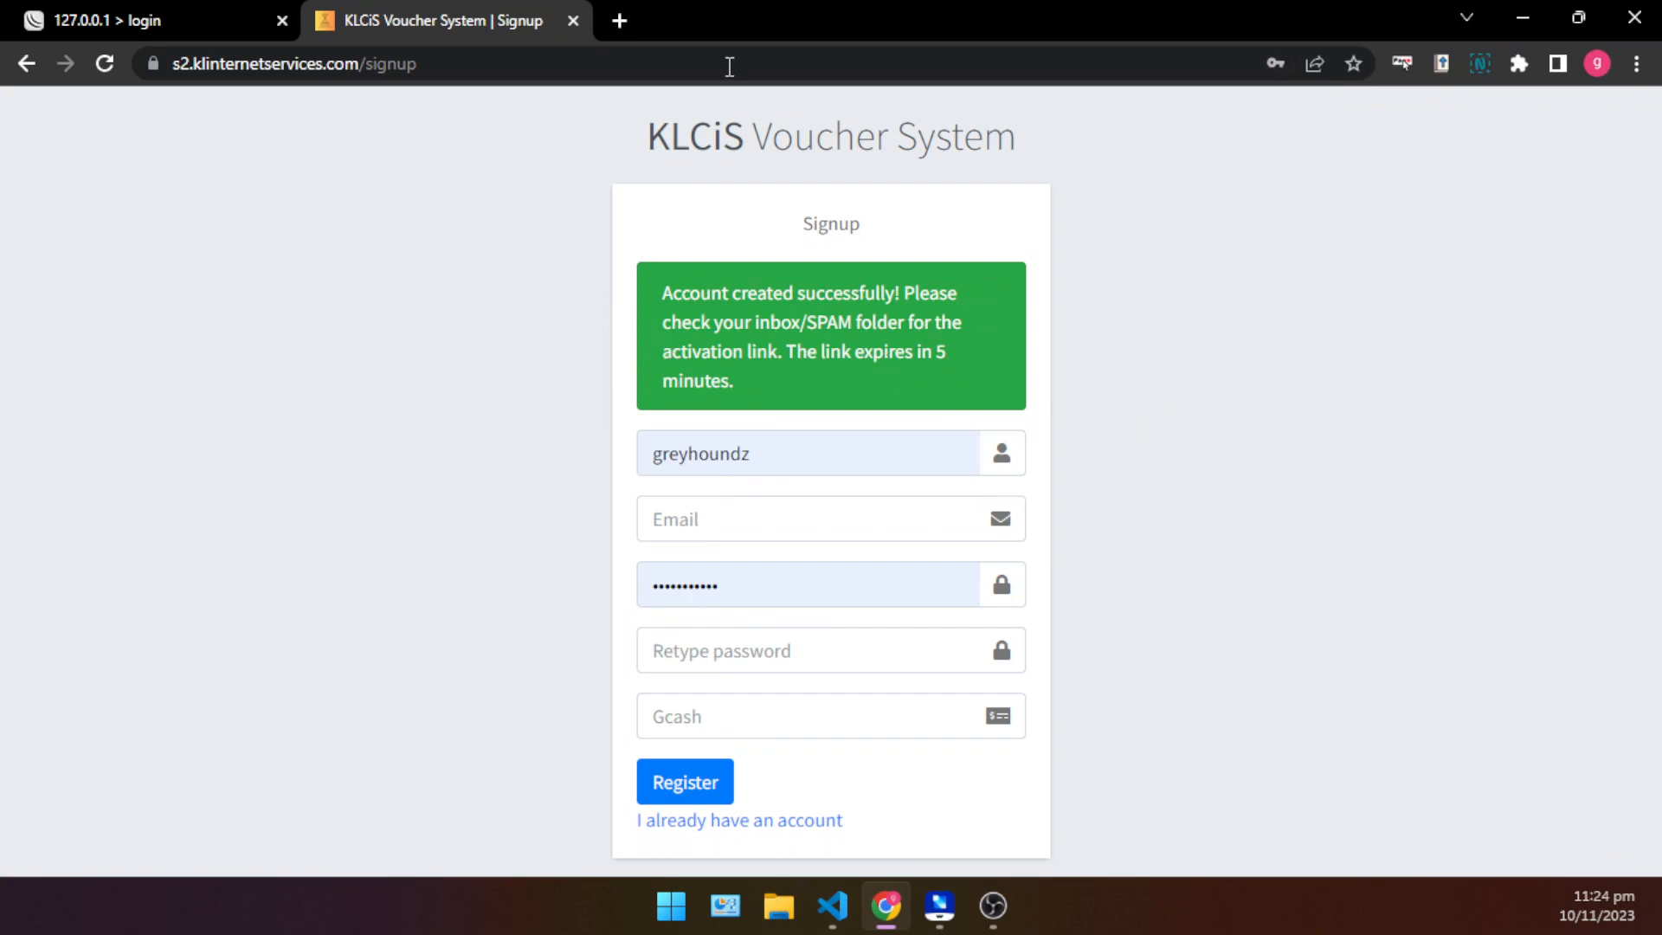
# - Open Gmail in a new tab and activate the account through the link in the "Activate Your KLCiS Account" email
pyautogui.click(624, 18)
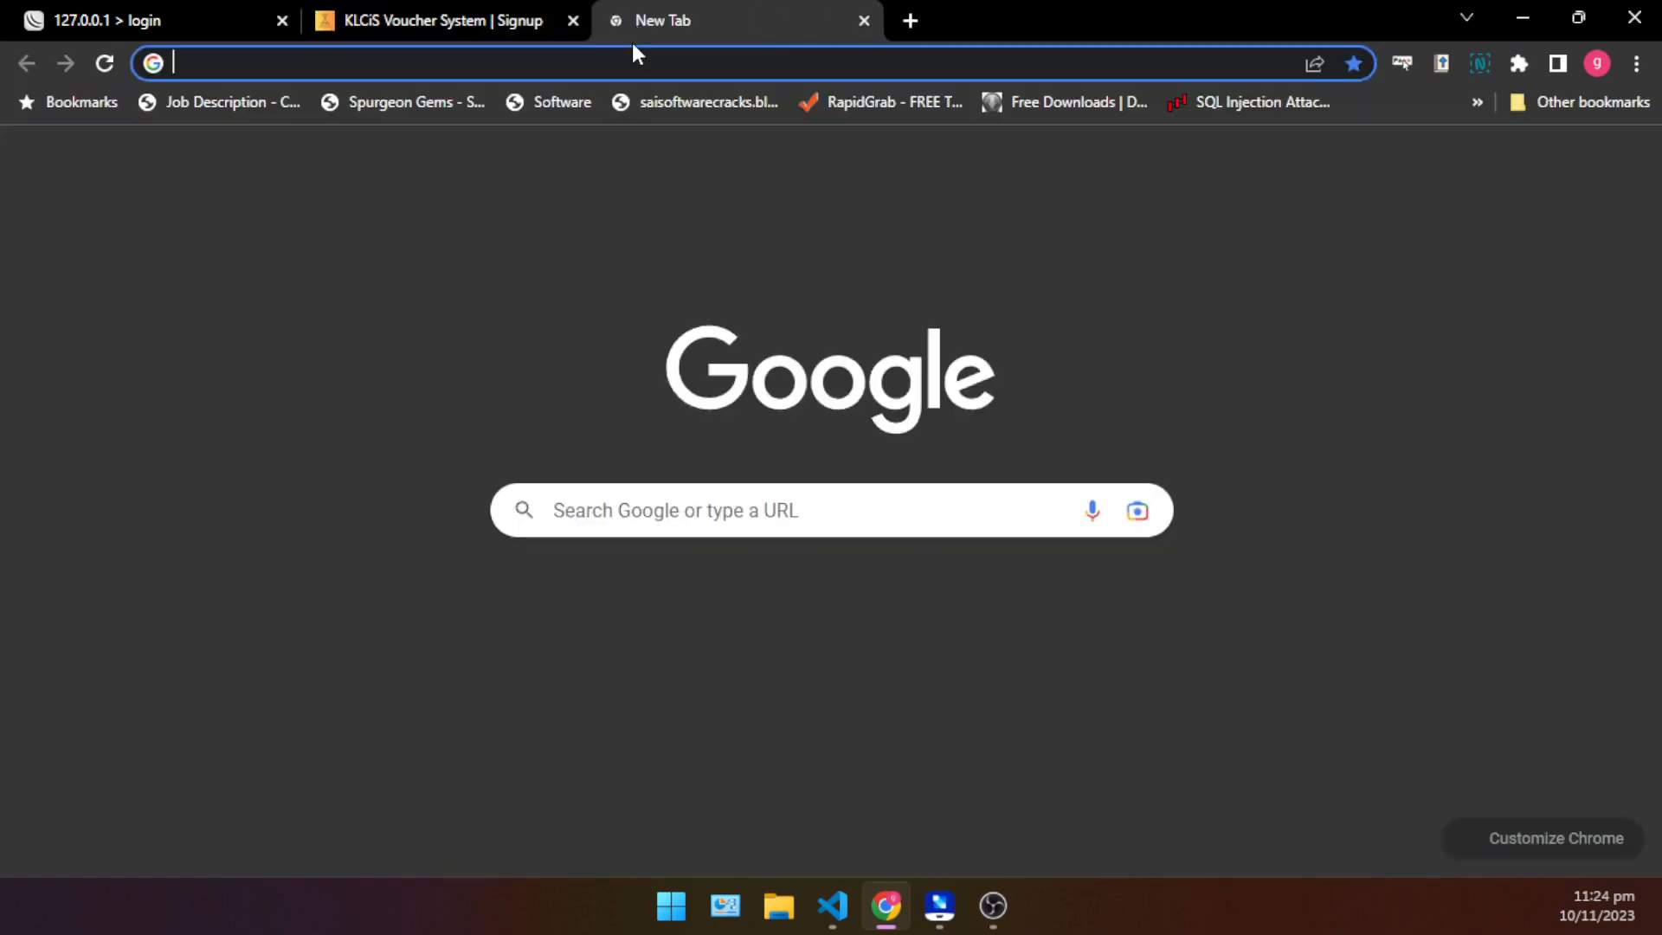
pyautogui.write('gmai')
pyautogui.press('Return')
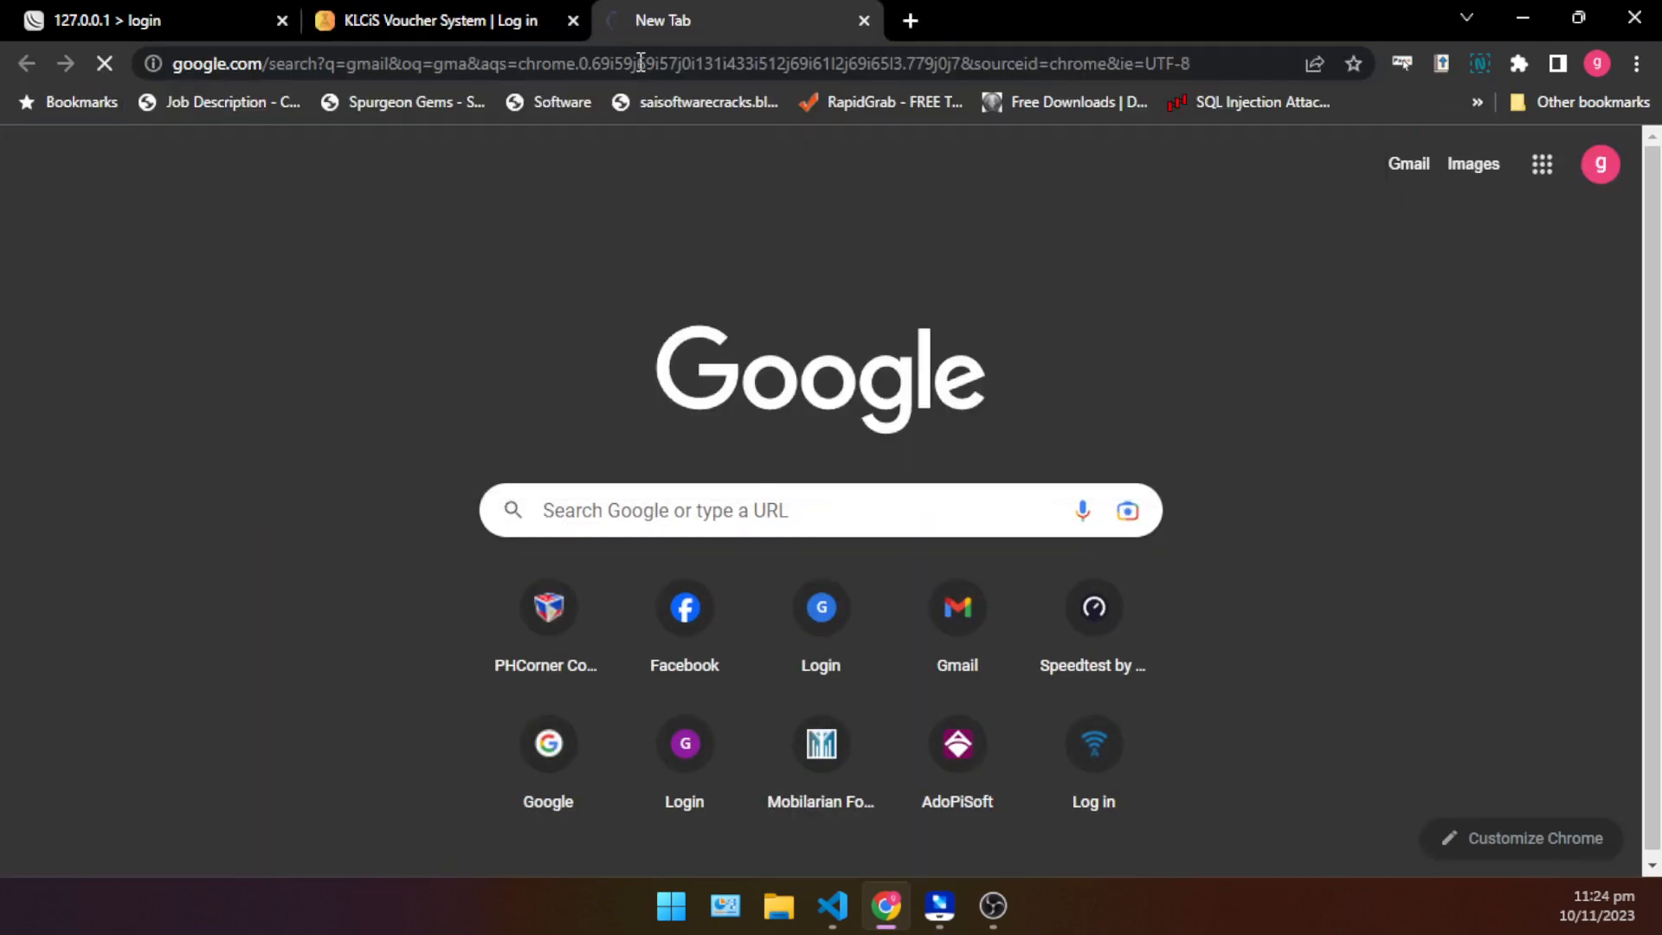
pyautogui.click(407, 380)
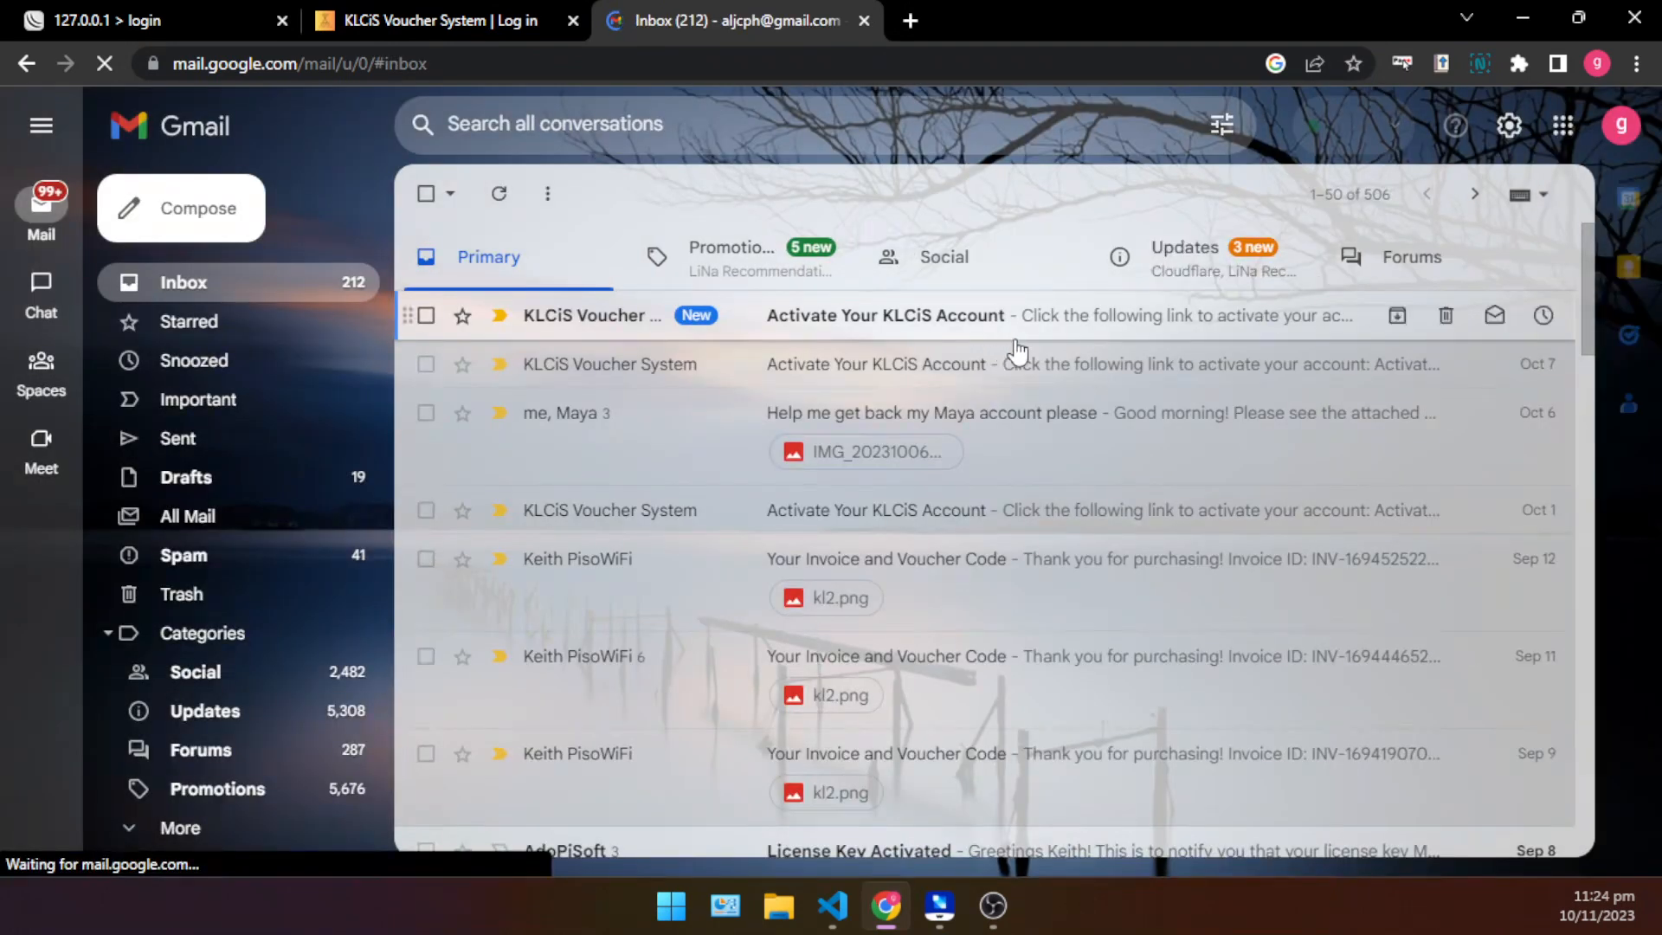
pyautogui.click(920, 323)
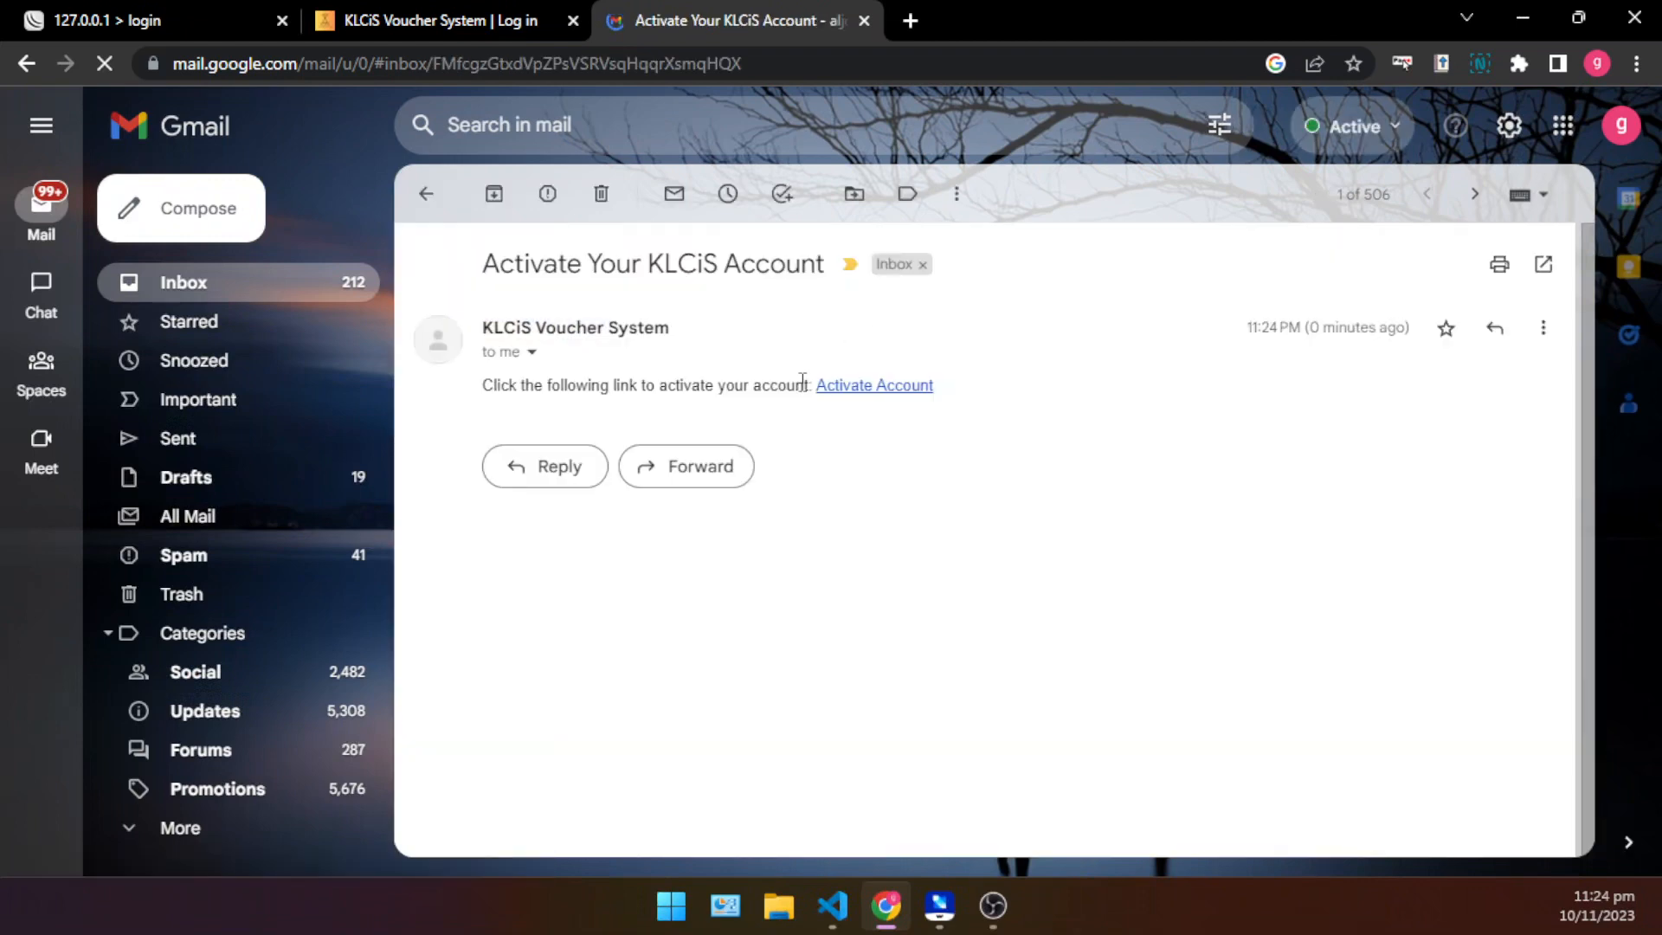
pyautogui.click(882, 390)
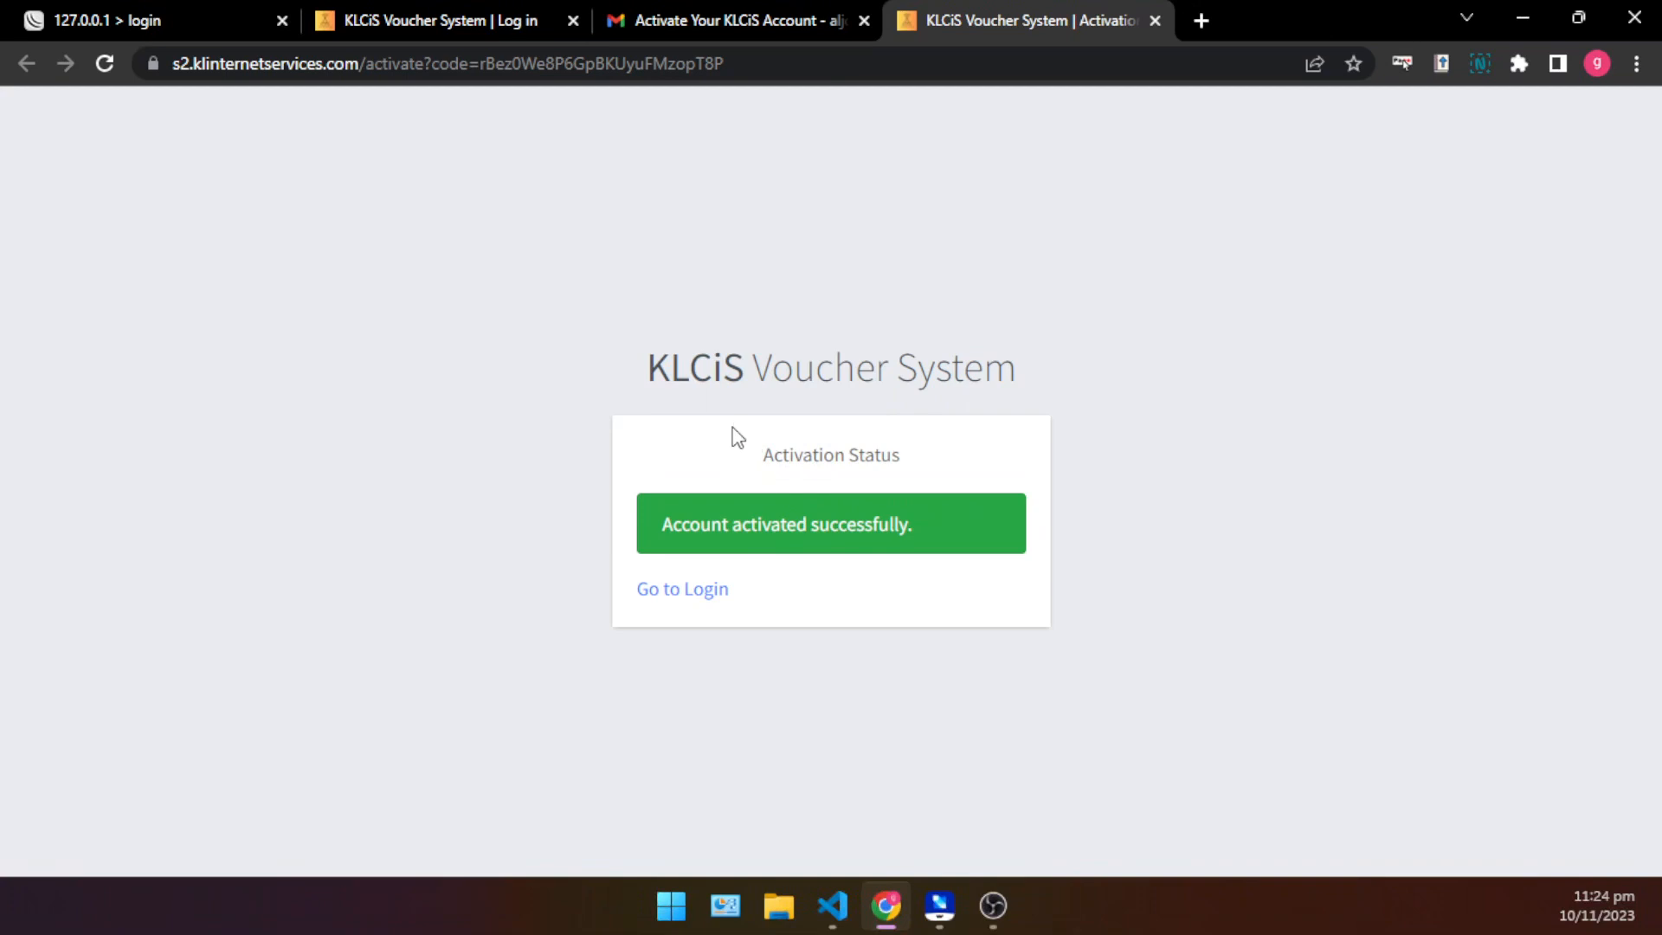
pyautogui.moveTo(640, 359); pyautogui.dragTo(994, 525)
pyautogui.click(996, 533)
# - Return to the KLCiS Voucher System login page and sign in as darkhoundz with the account password
pyautogui.click(429, 9)
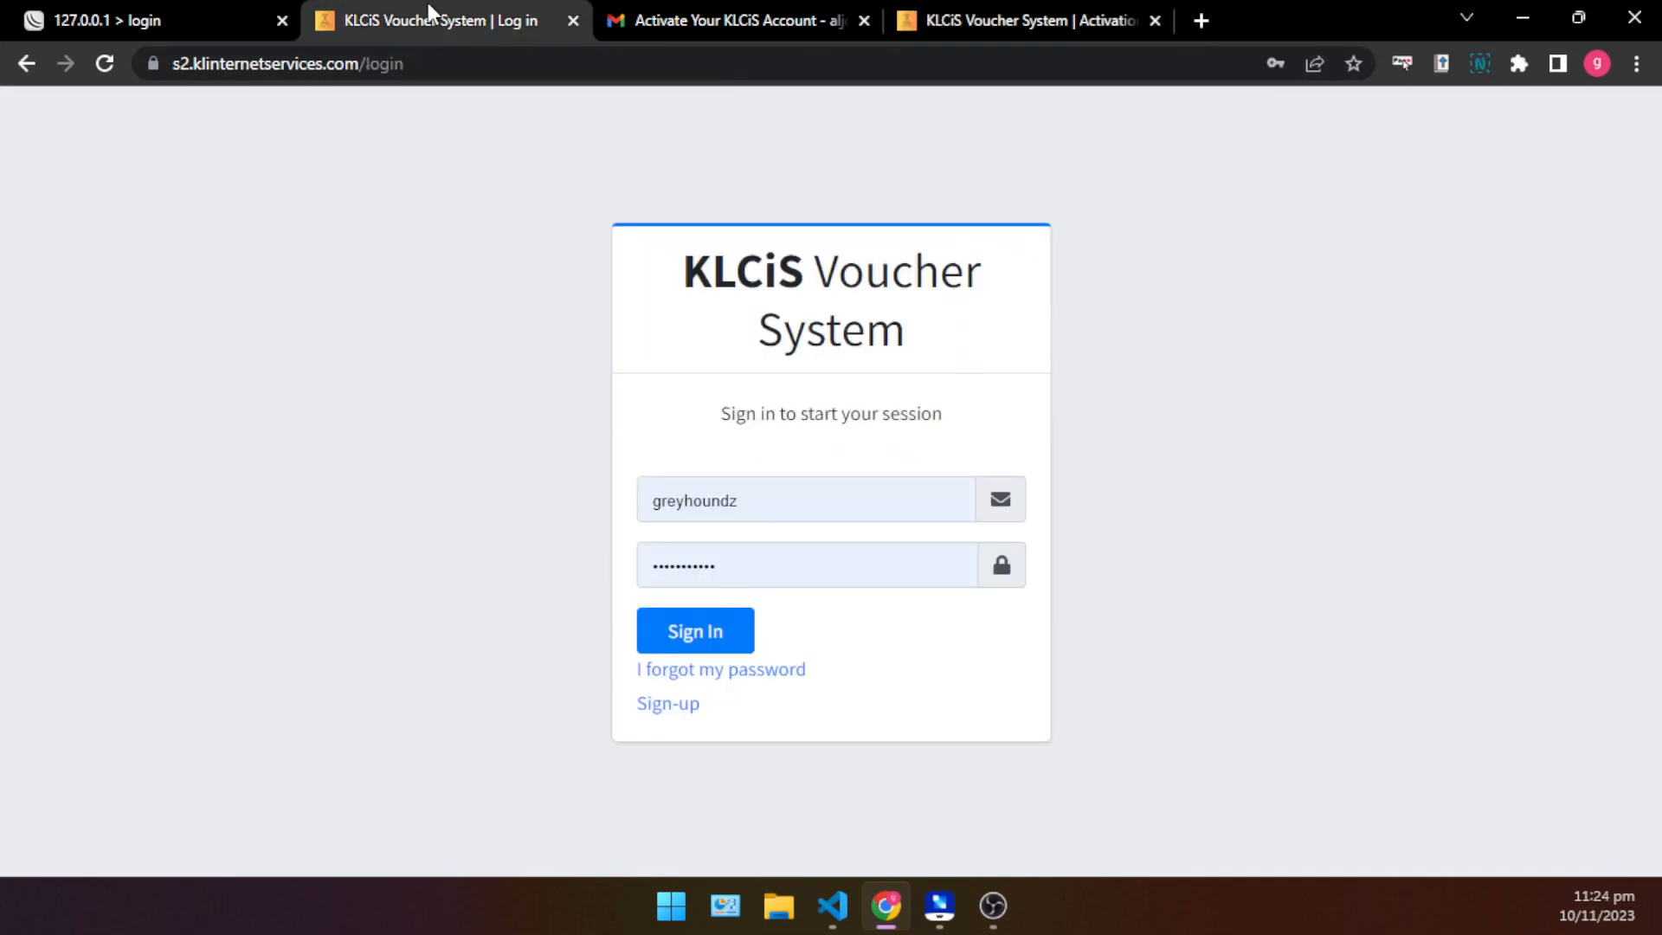
pyautogui.doubleClick(839, 504)
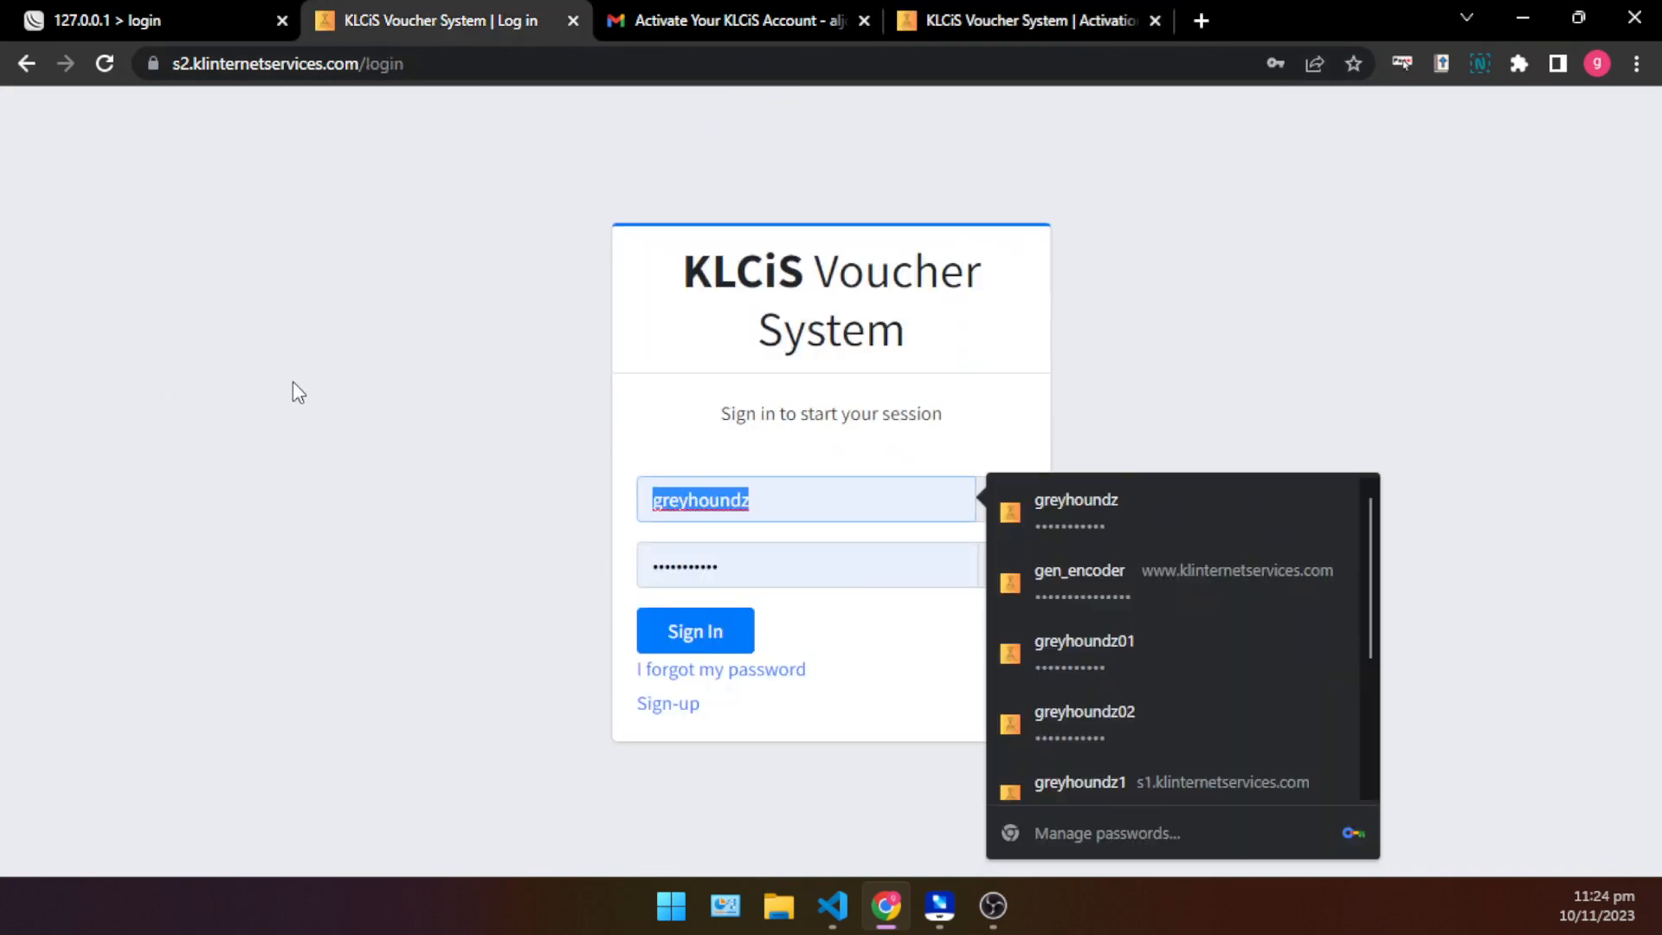
pyautogui.write('darkhound')
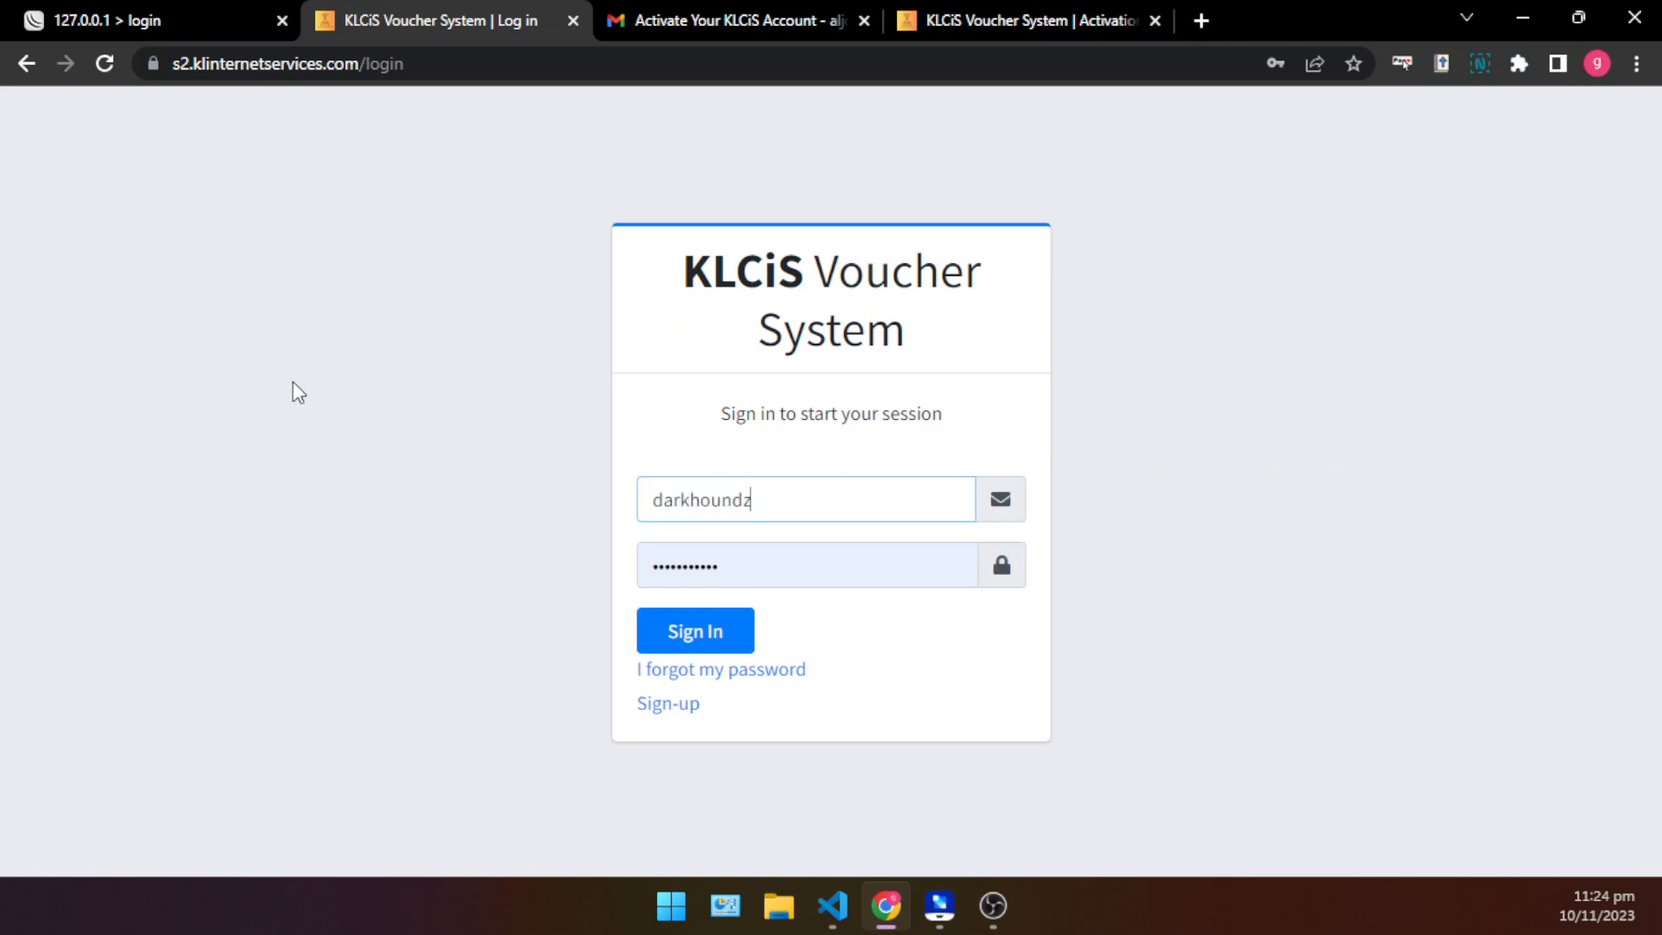
pyautogui.press('Tab')
pyautogui.write('d')
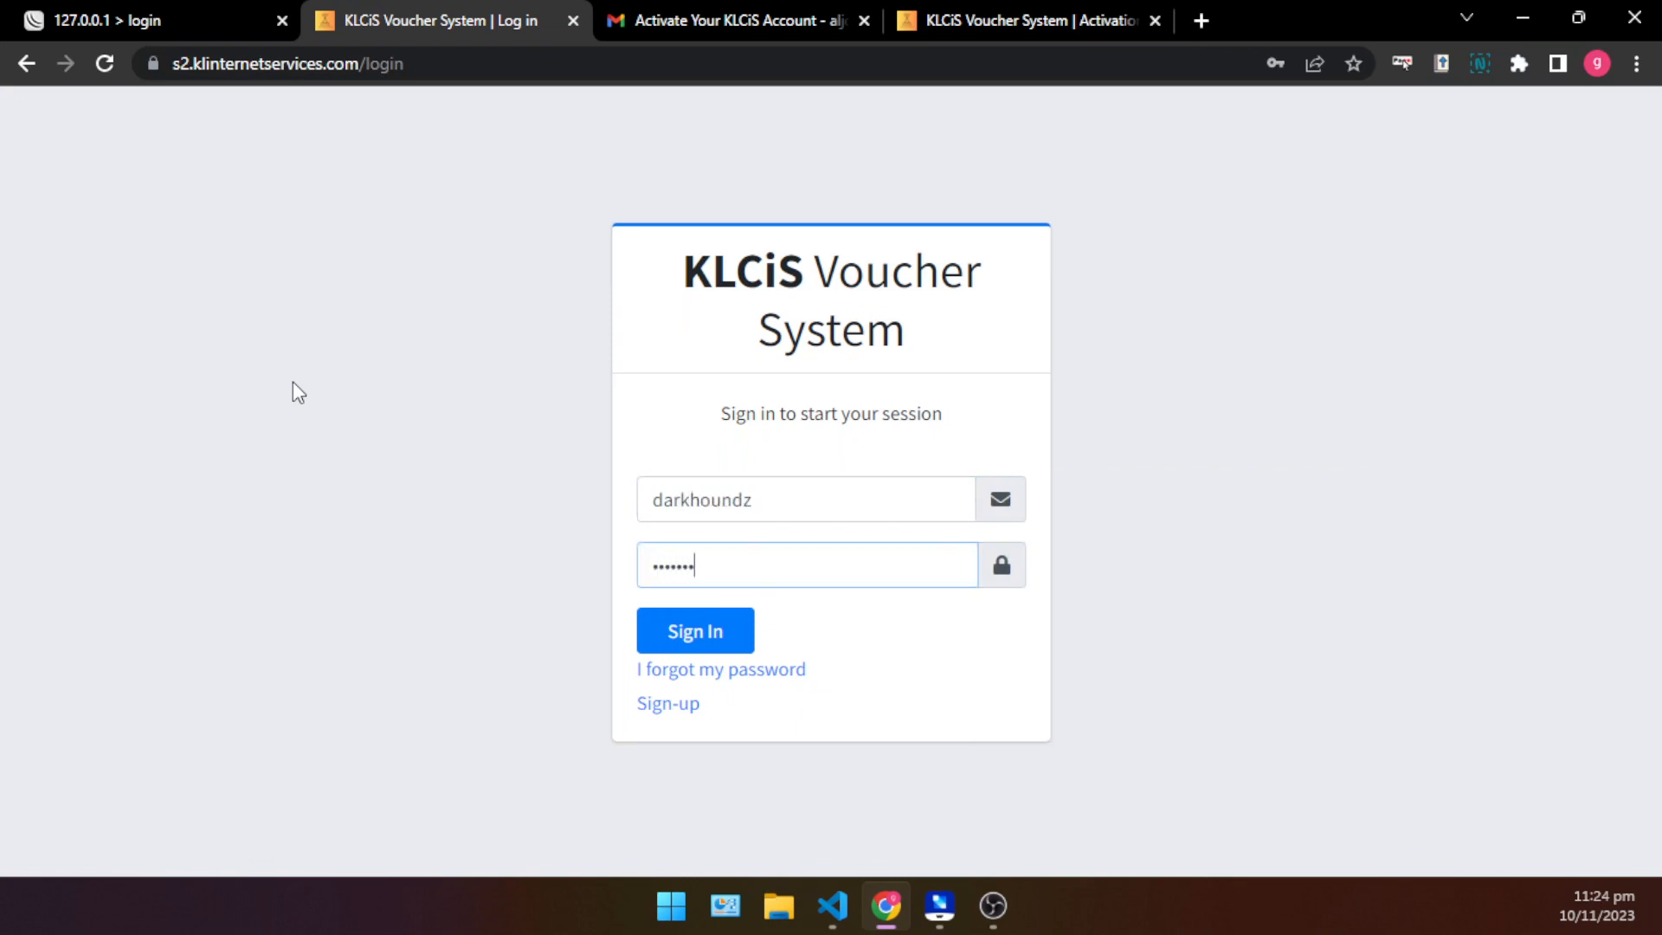
pyautogui.press('Return')
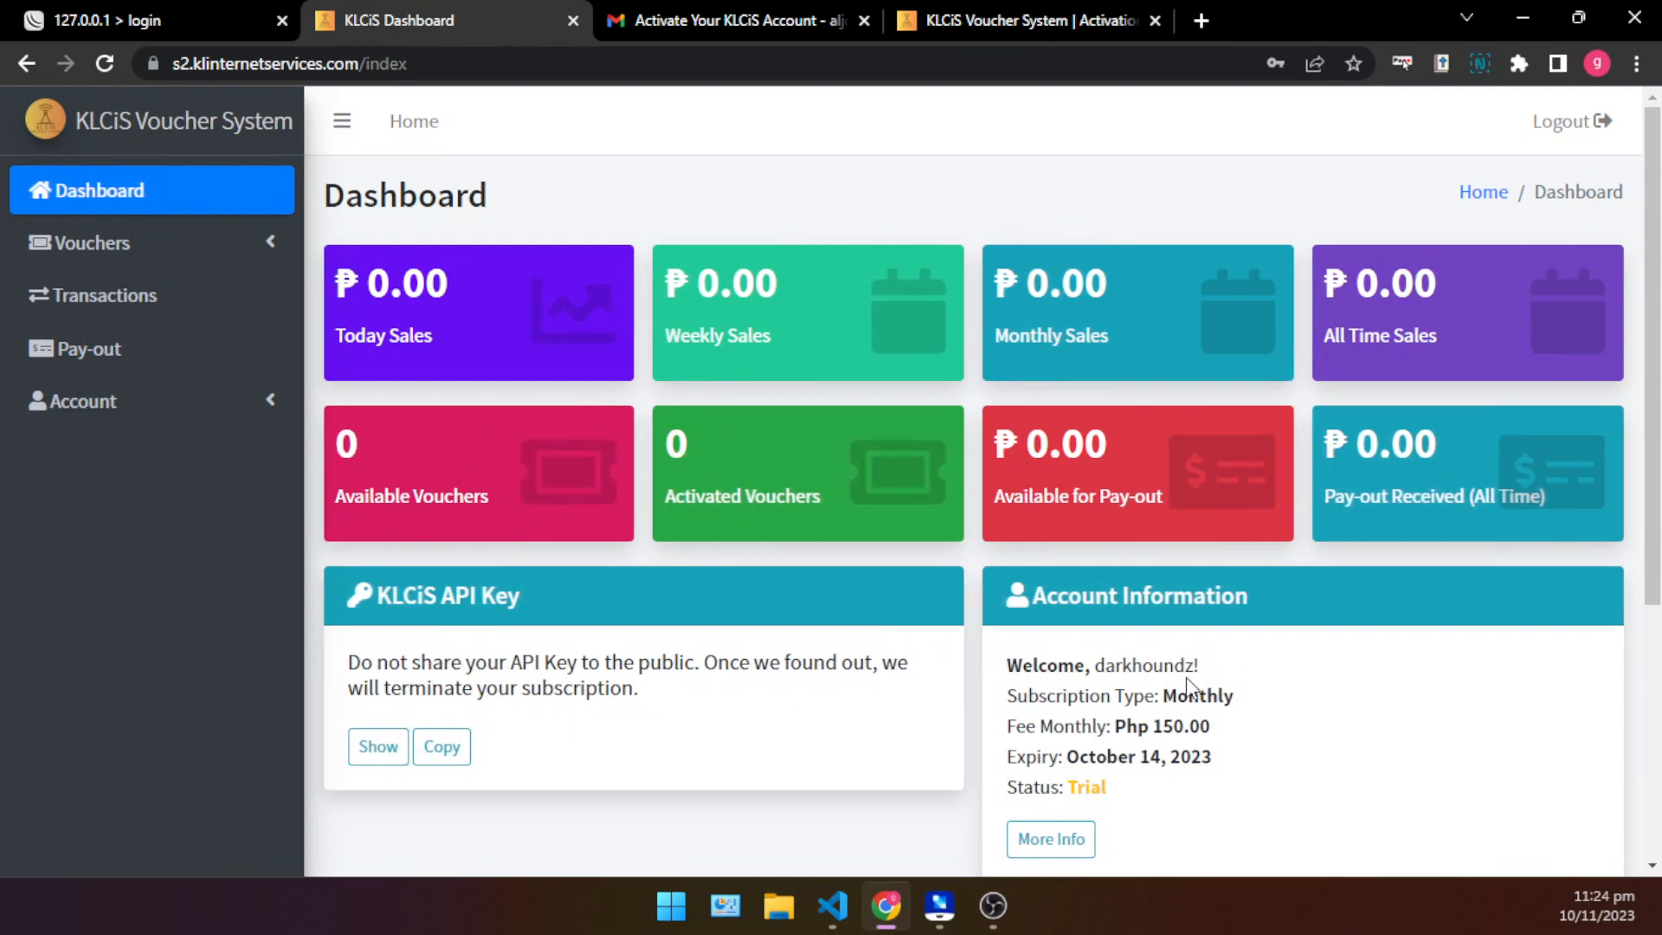
# - Review the dashboard's sales, voucher and pay-out cards, the KLCiS API Key section and the account information
pyautogui.scroll(-3, 653, 587)
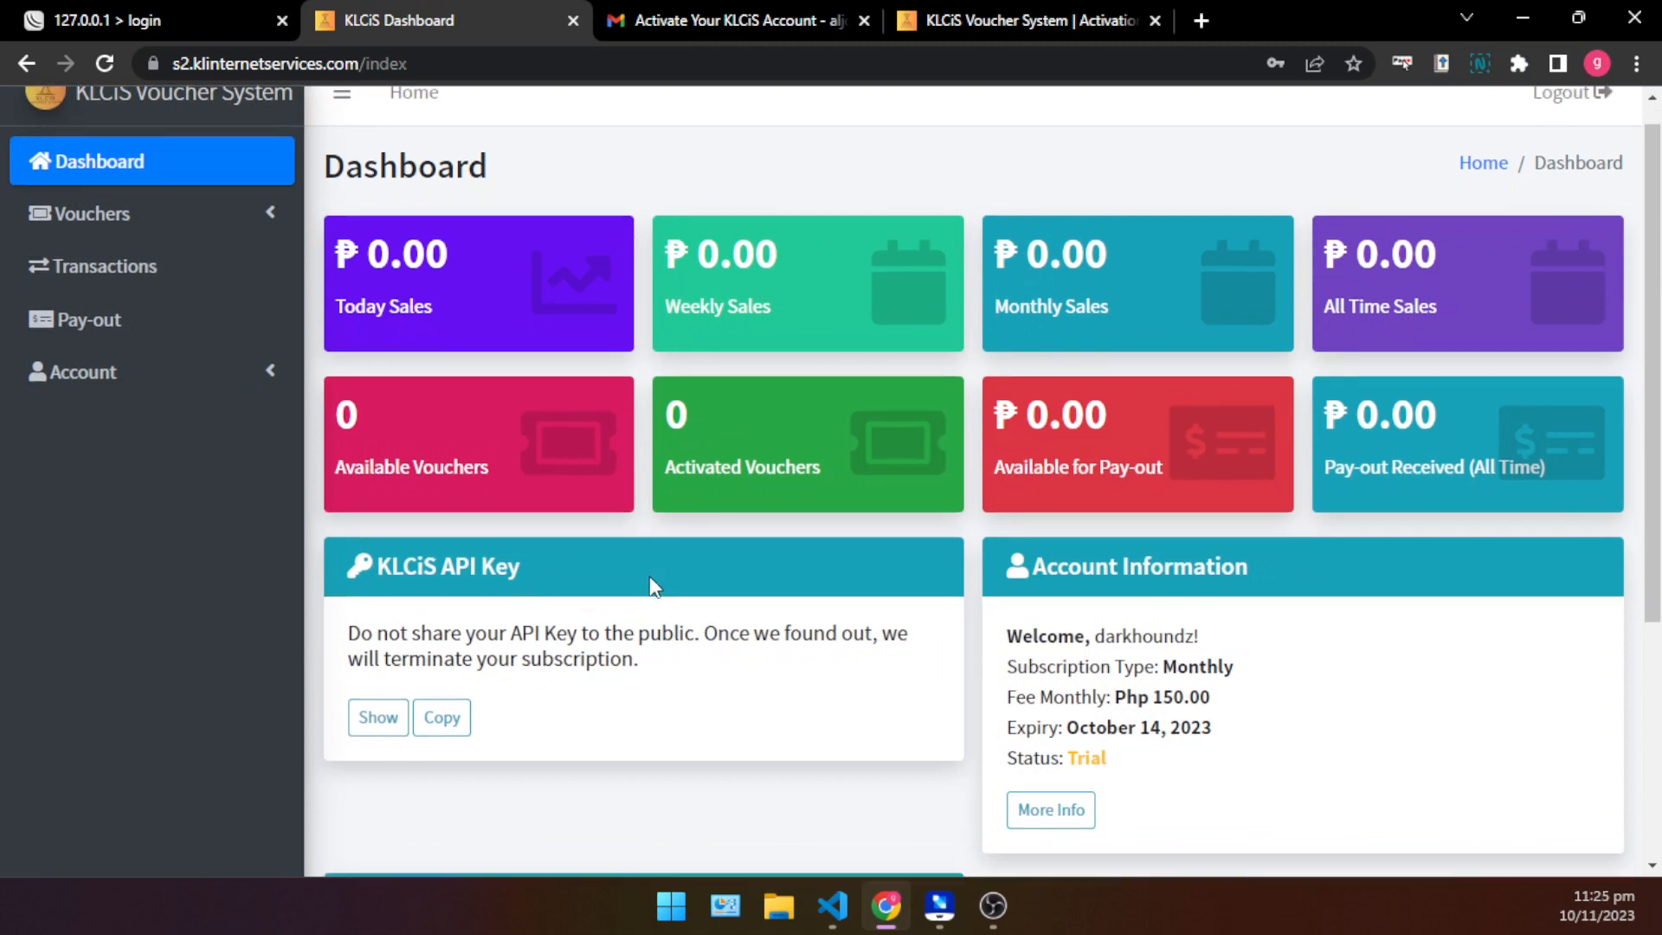
pyautogui.scroll(3, 649, 579)
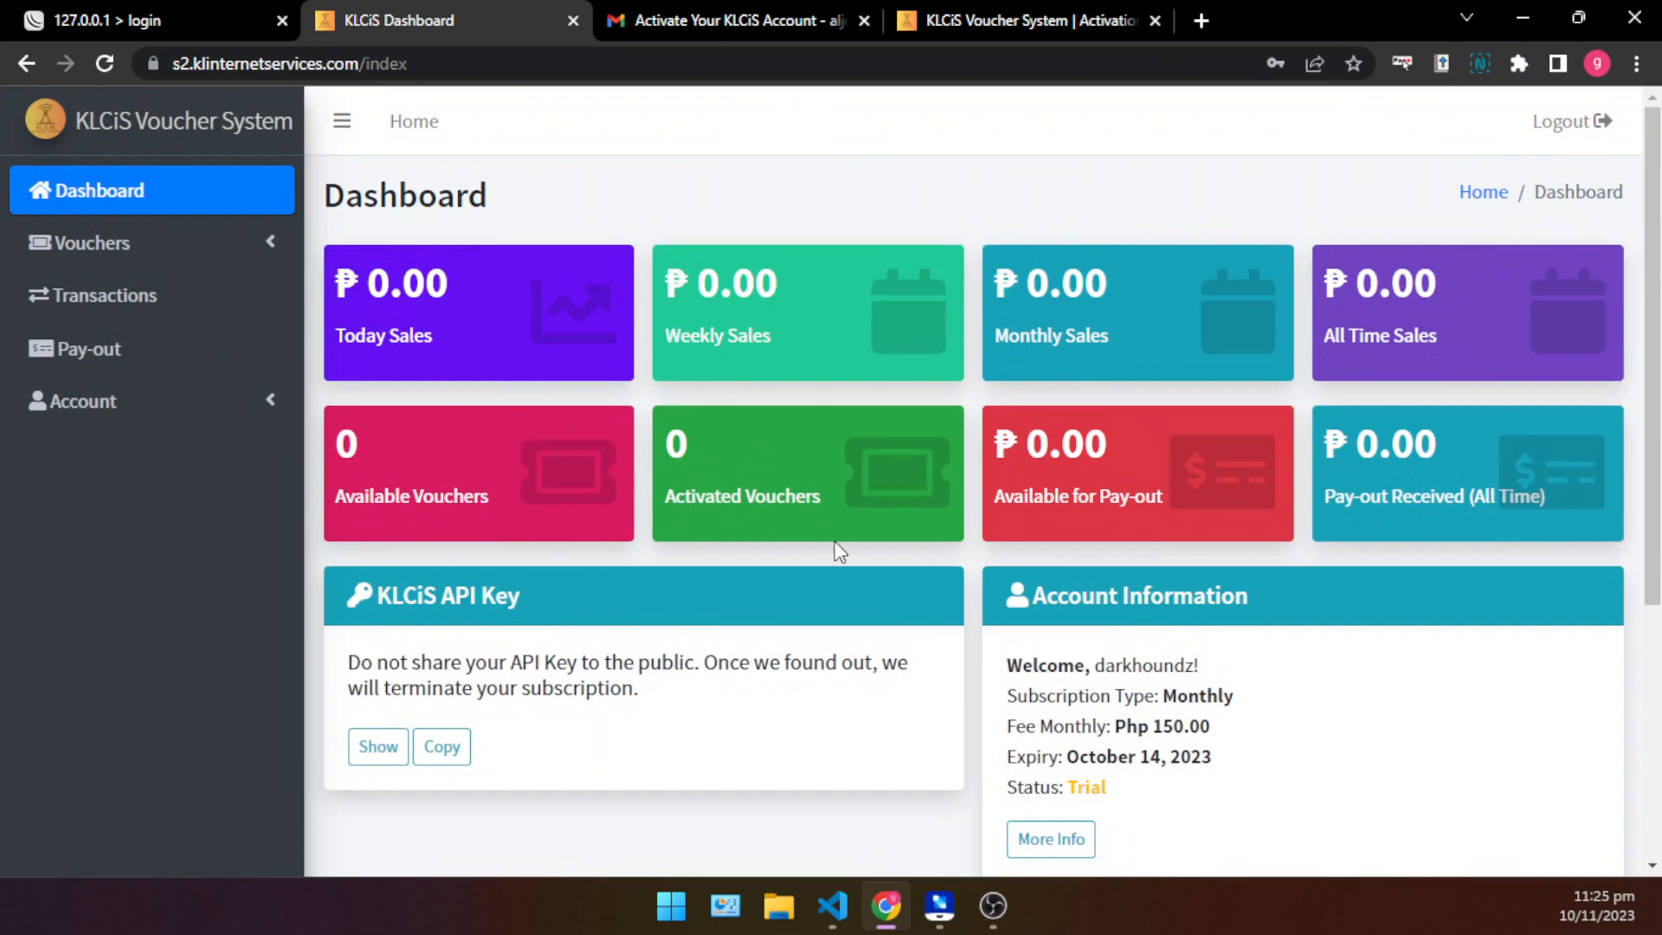
pyautogui.scroll(-1, 538, 642)
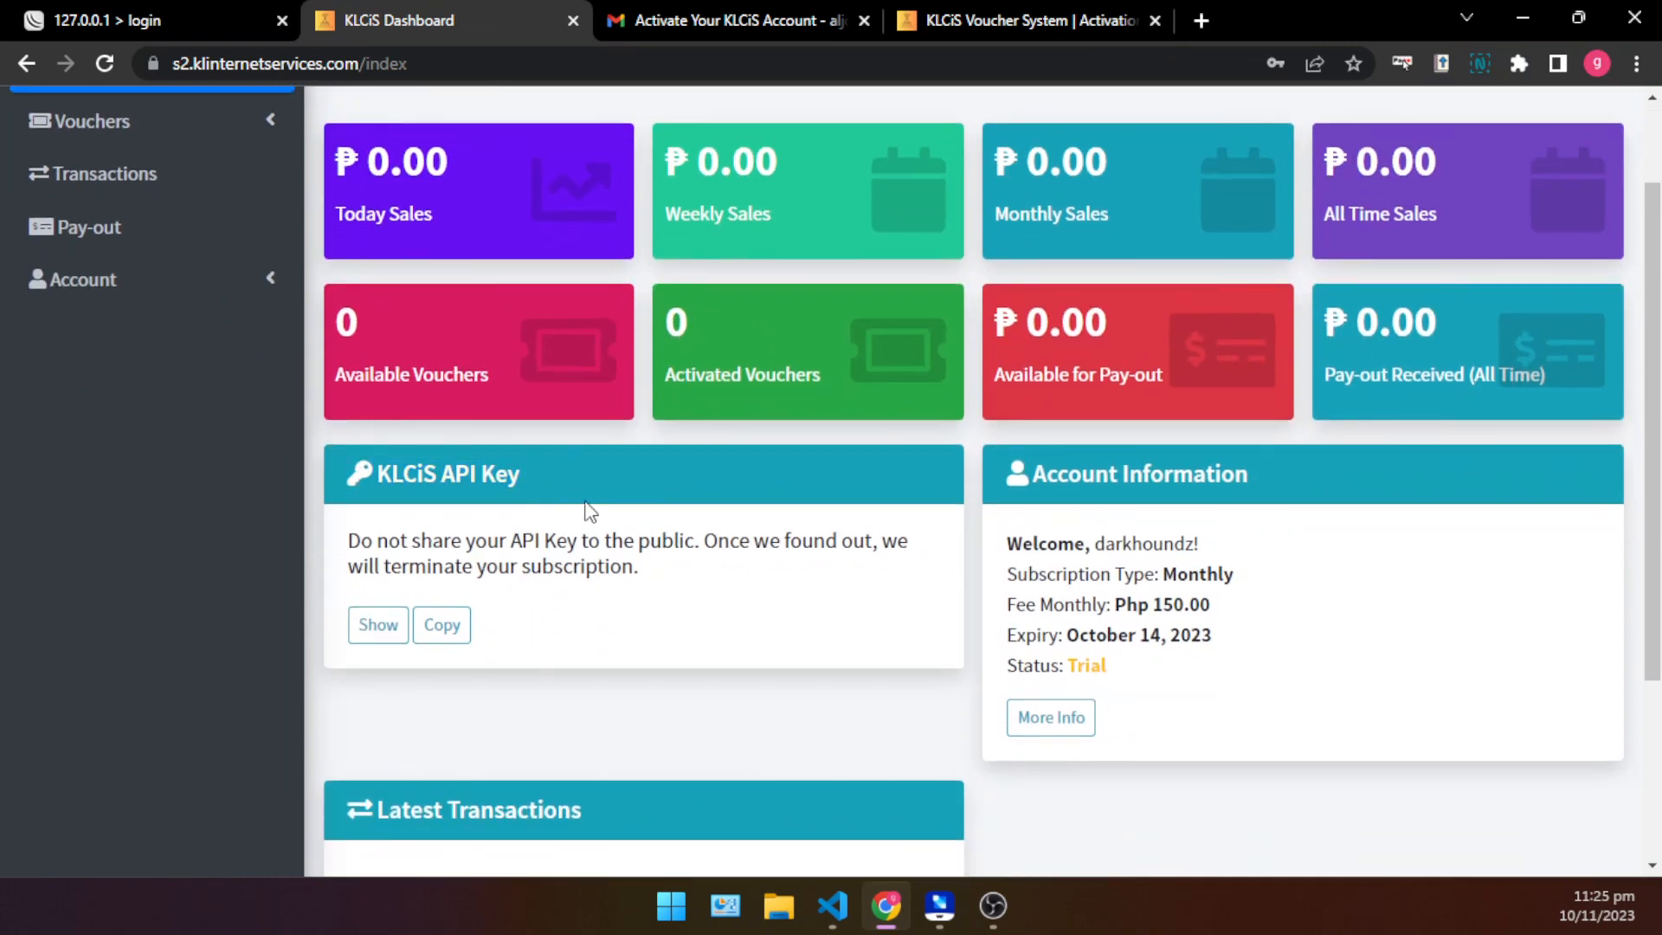
pyautogui.scroll(1, 565, 547)
pyautogui.scroll(1, 519, 502)
pyautogui.scroll(-2, 546, 545)
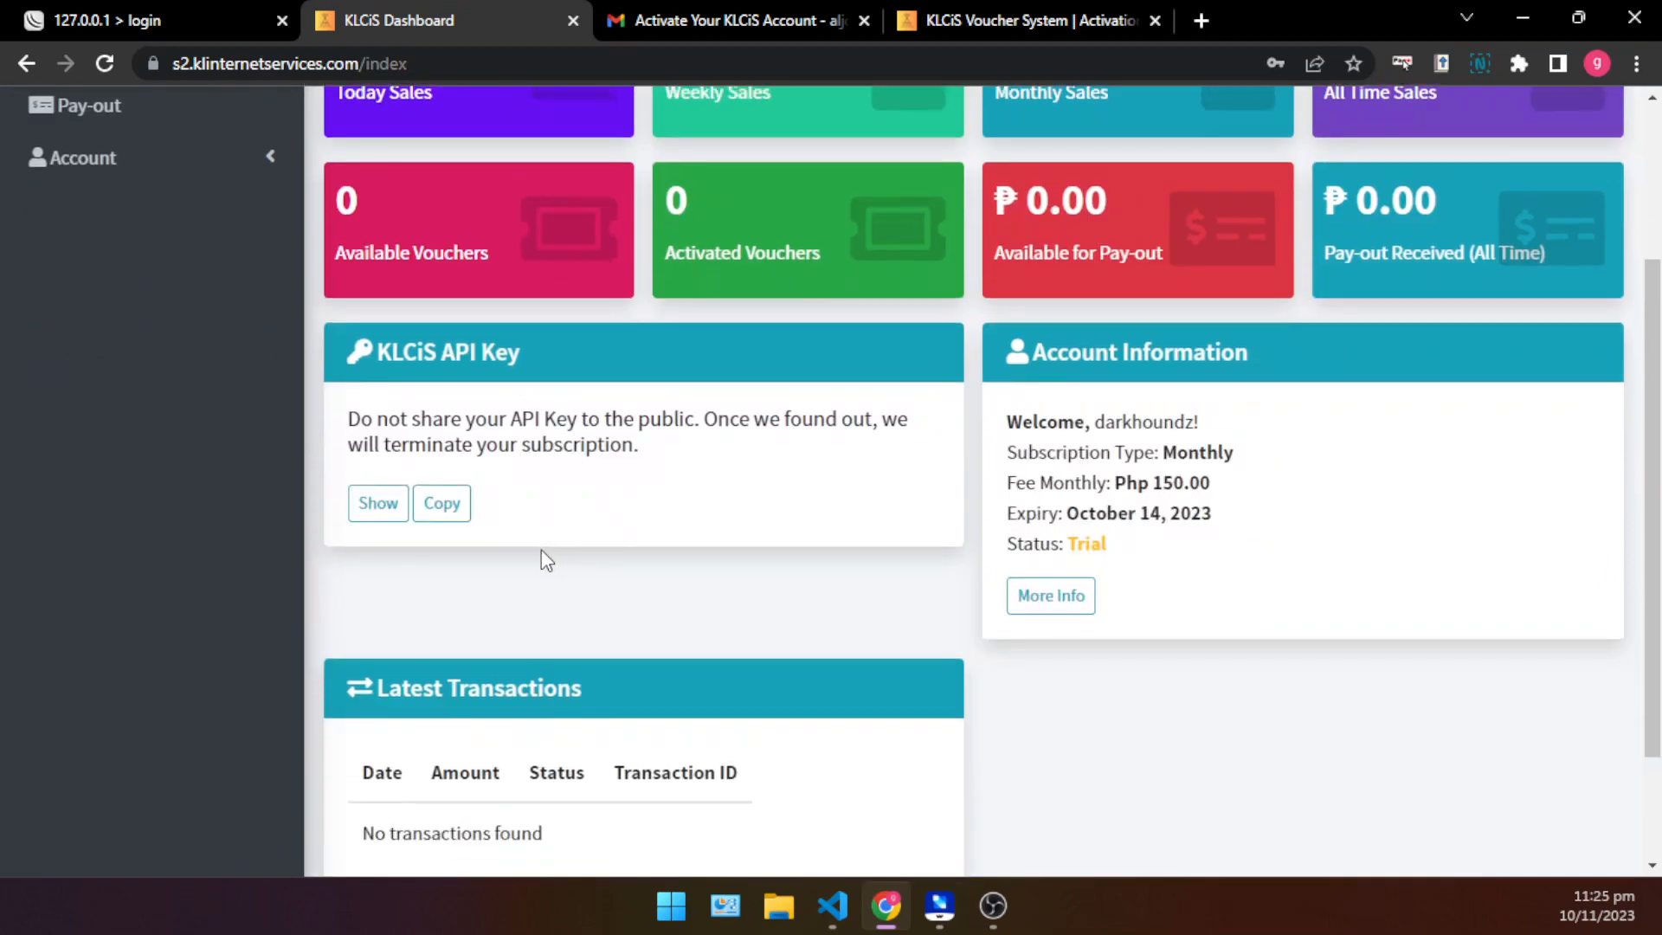
pyautogui.click(448, 511)
pyautogui.click(1027, 200)
pyautogui.scroll(3, 728, 520)
pyautogui.scroll(-3, 606, 467)
# - Open the full account information page and highlight the account details, monthly fee, expiry and status
pyautogui.click(1053, 605)
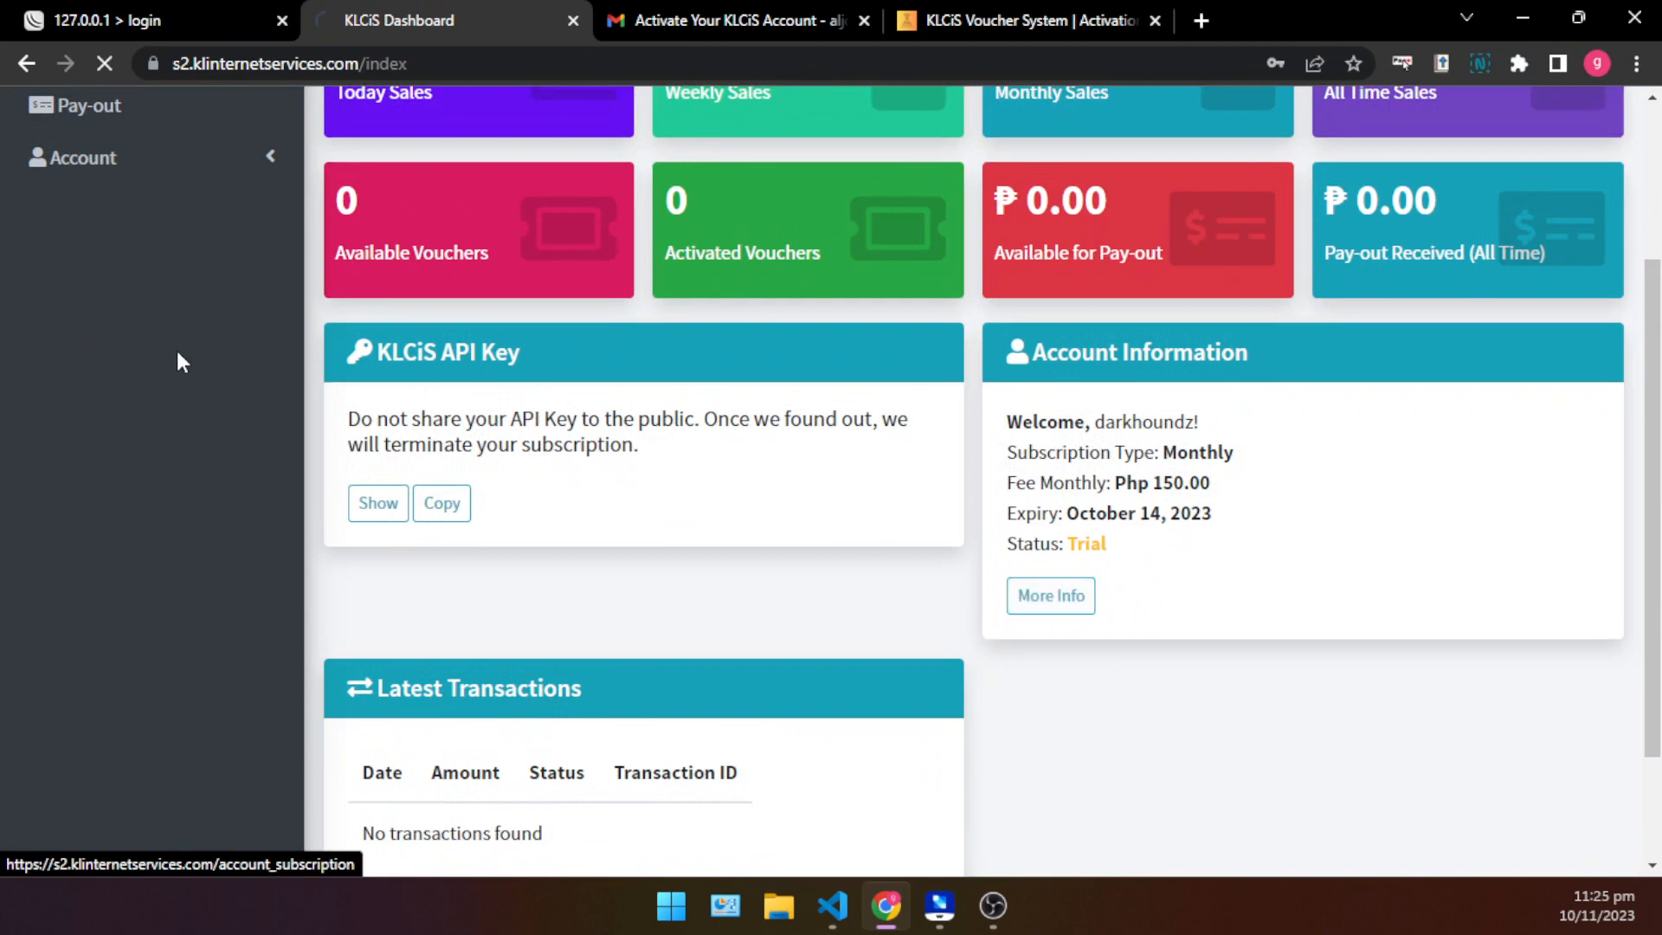
pyautogui.scroll(-2, 520, 519)
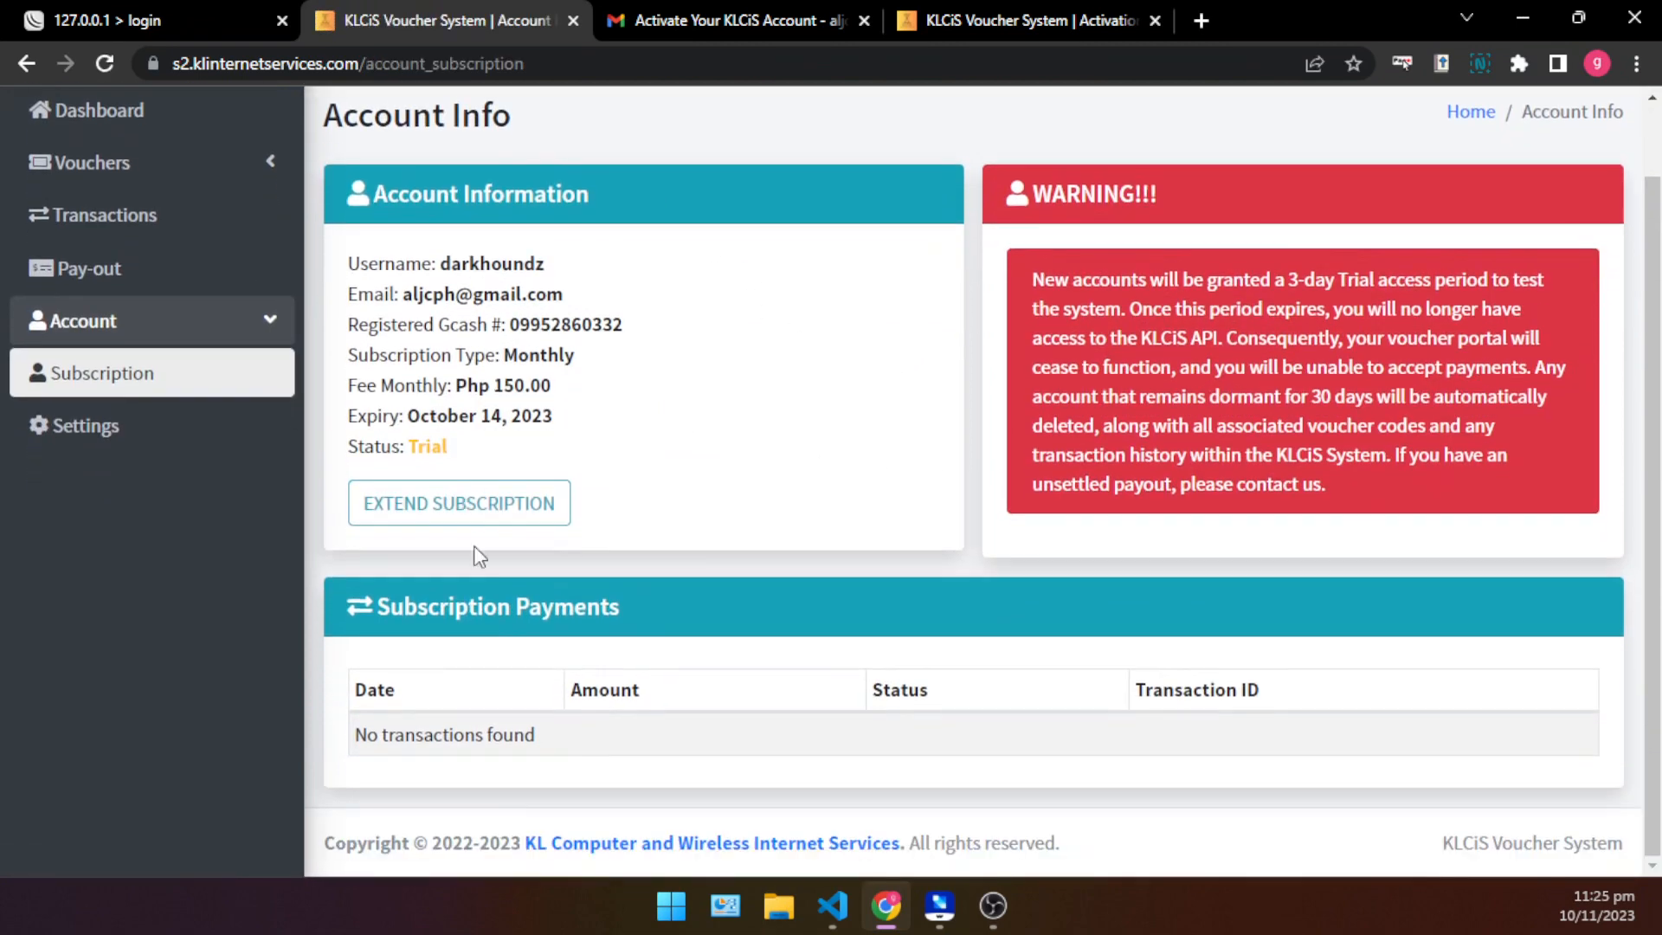
pyautogui.scroll(2, 478, 459)
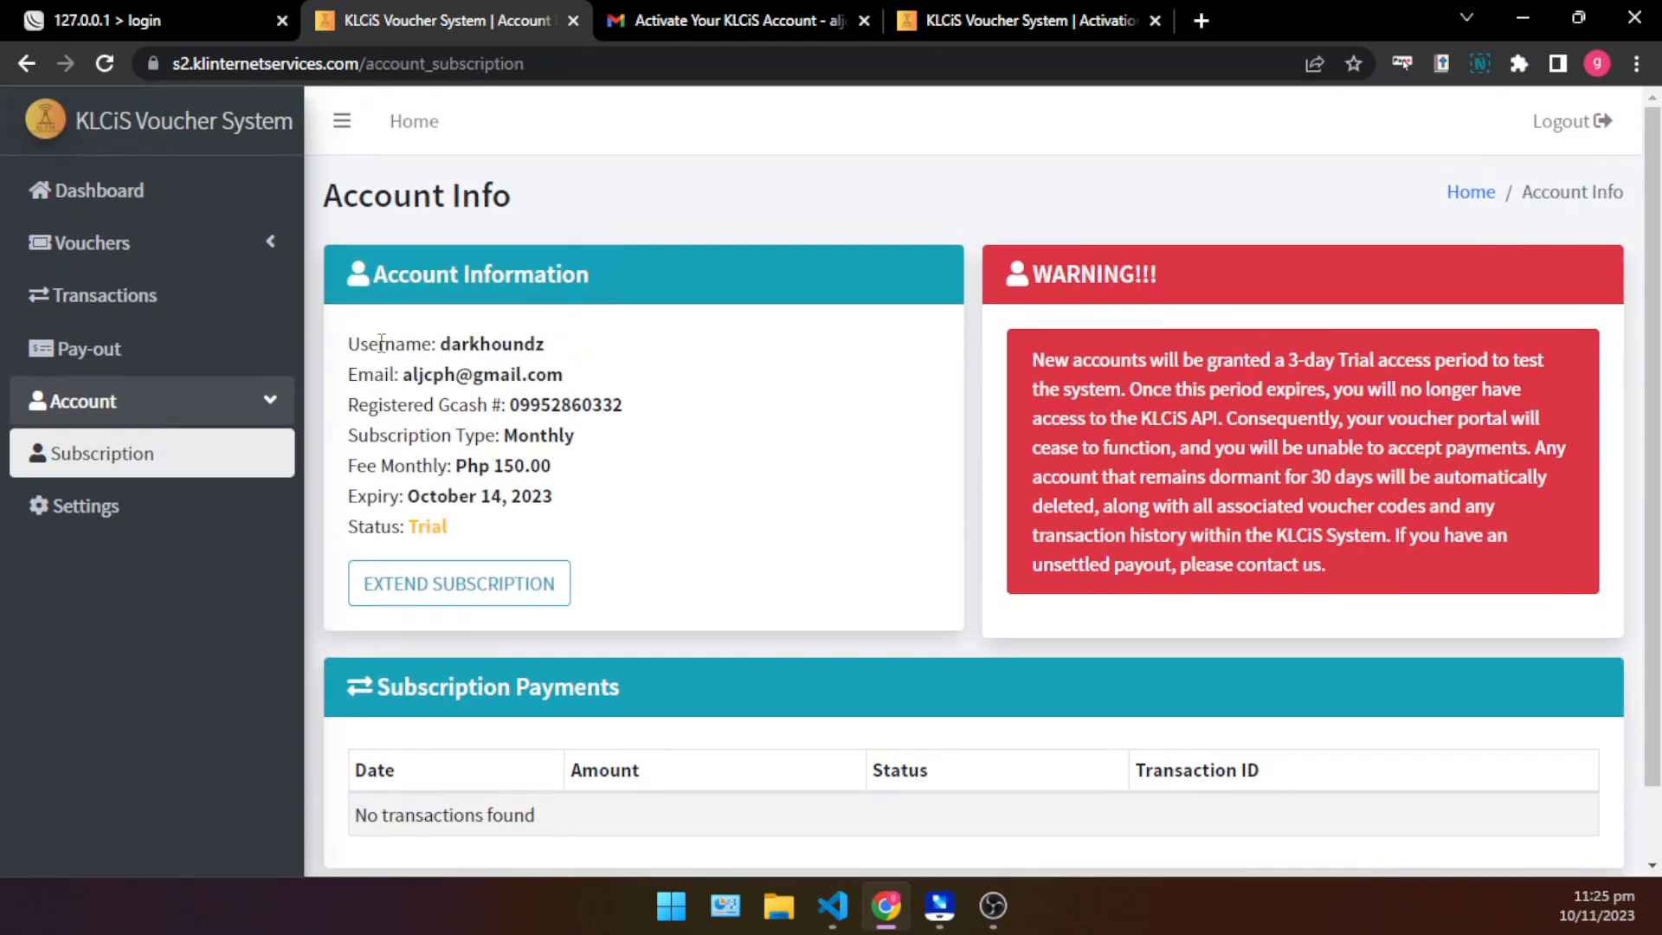
pyautogui.moveTo(354, 331); pyautogui.dragTo(659, 459)
pyautogui.click(619, 454)
pyautogui.moveTo(416, 465); pyautogui.dragTo(561, 472)
pyautogui.click(562, 473)
pyautogui.moveTo(351, 490); pyautogui.dragTo(349, 533)
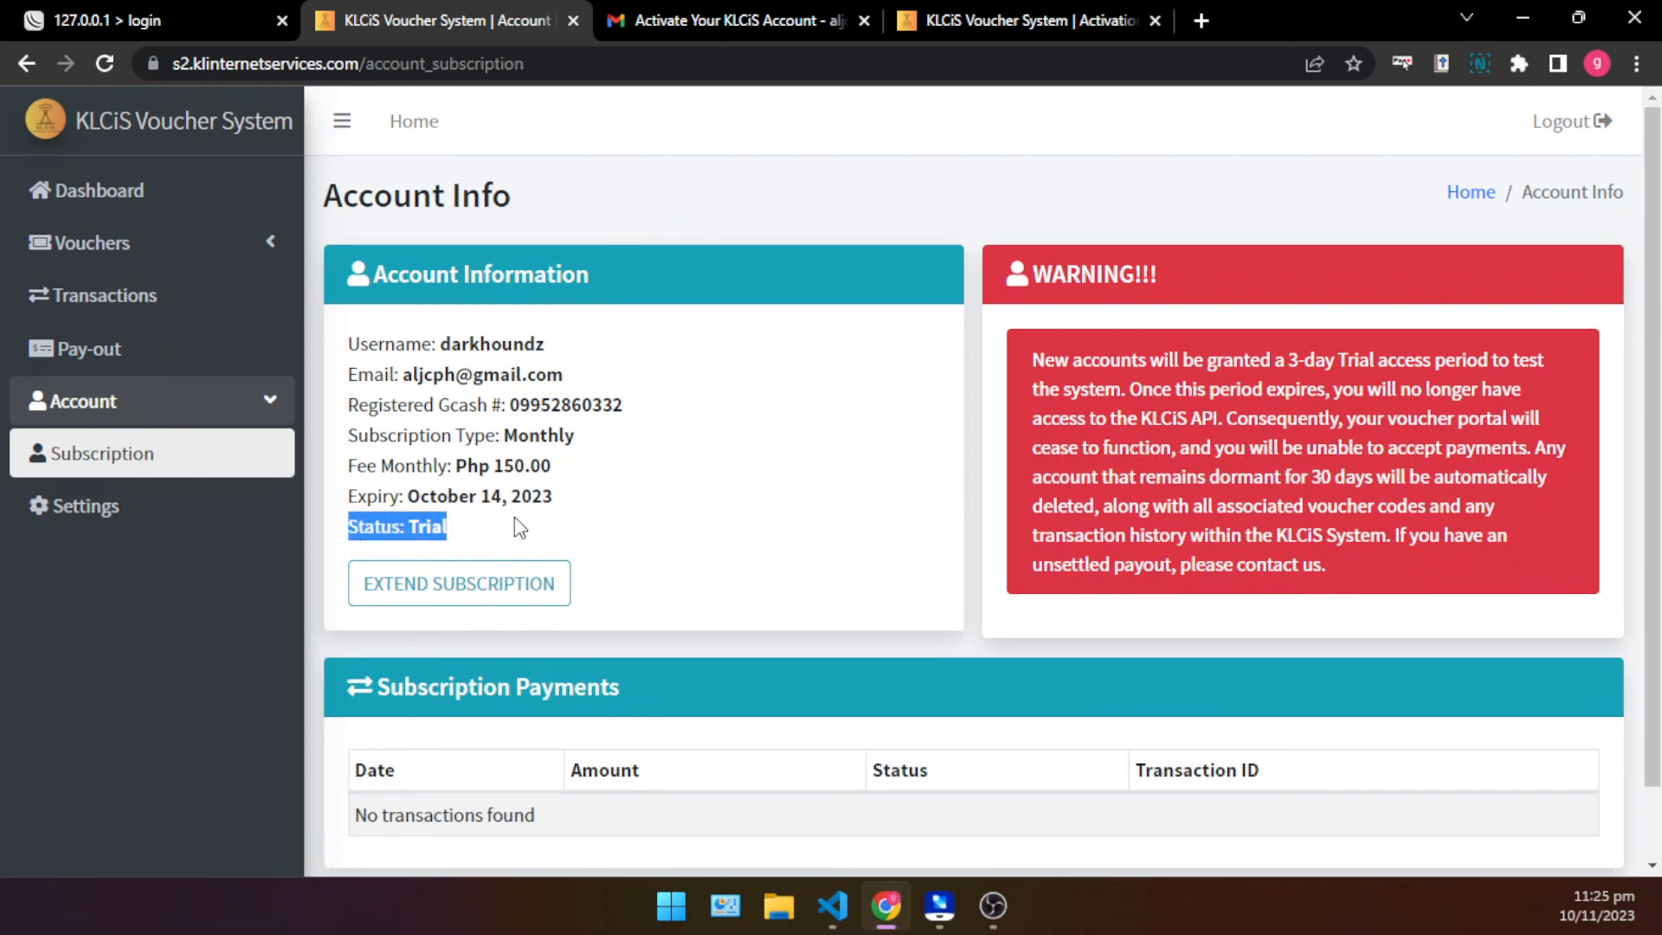
pyautogui.click(516, 519)
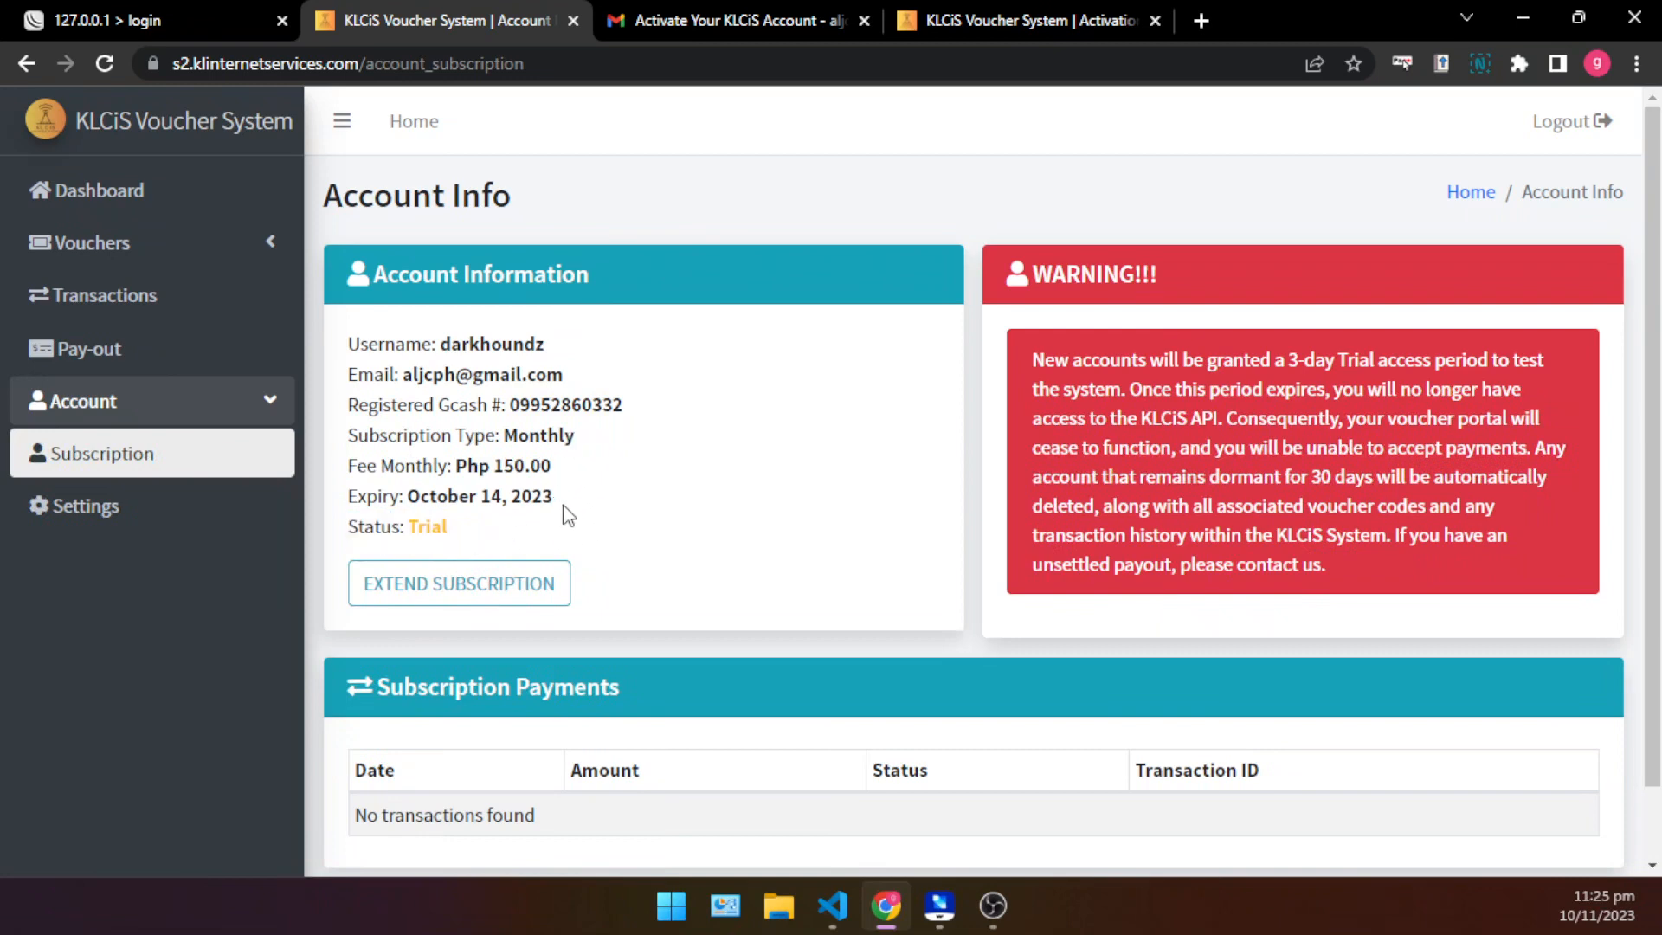
pyautogui.moveTo(563, 516); pyautogui.dragTo(478, 554)
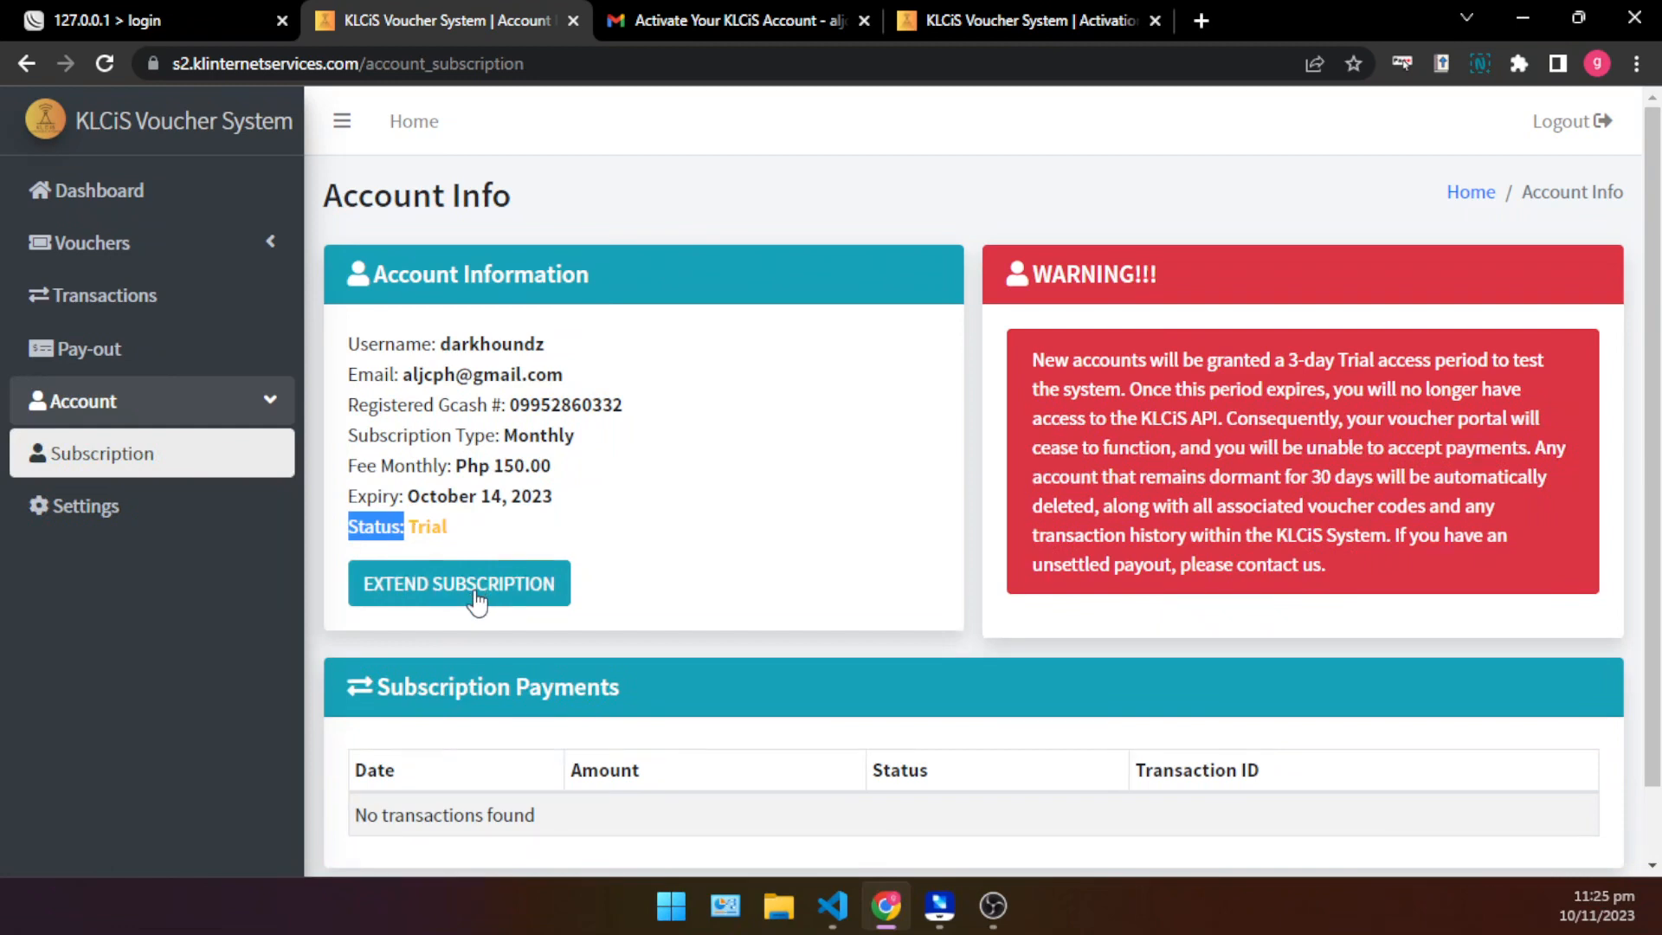
# - Open the subscription extension checkout to view its e-wallet payment options, and go back to the account page
pyautogui.click(476, 597)
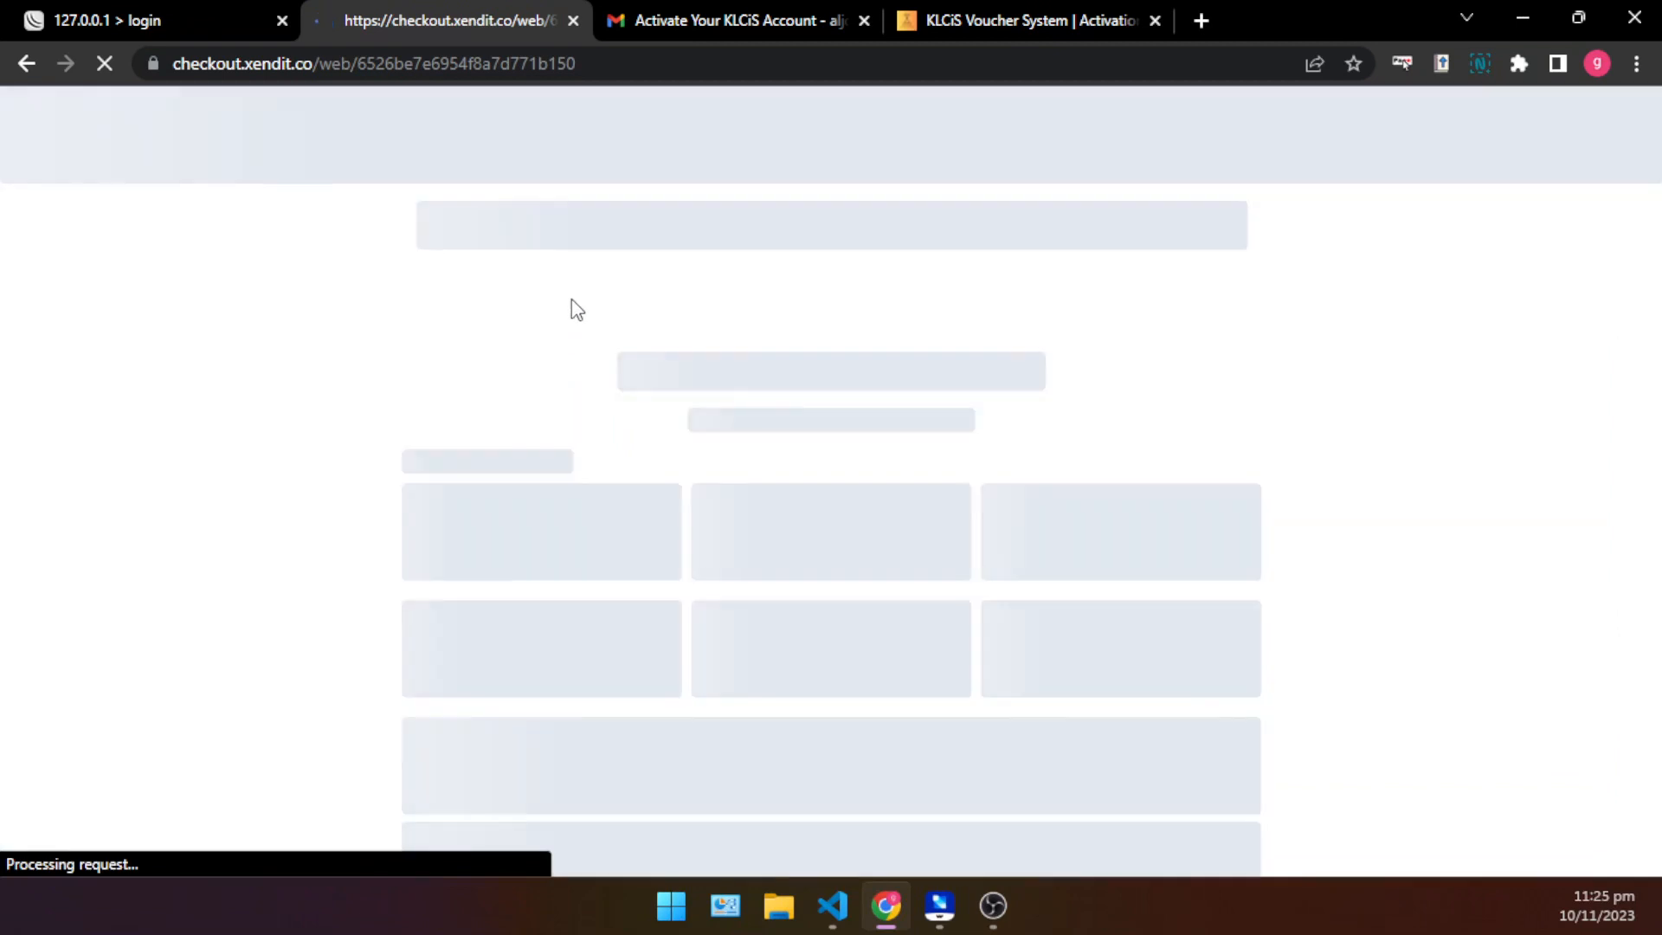
pyautogui.scroll(-1, 658, 497)
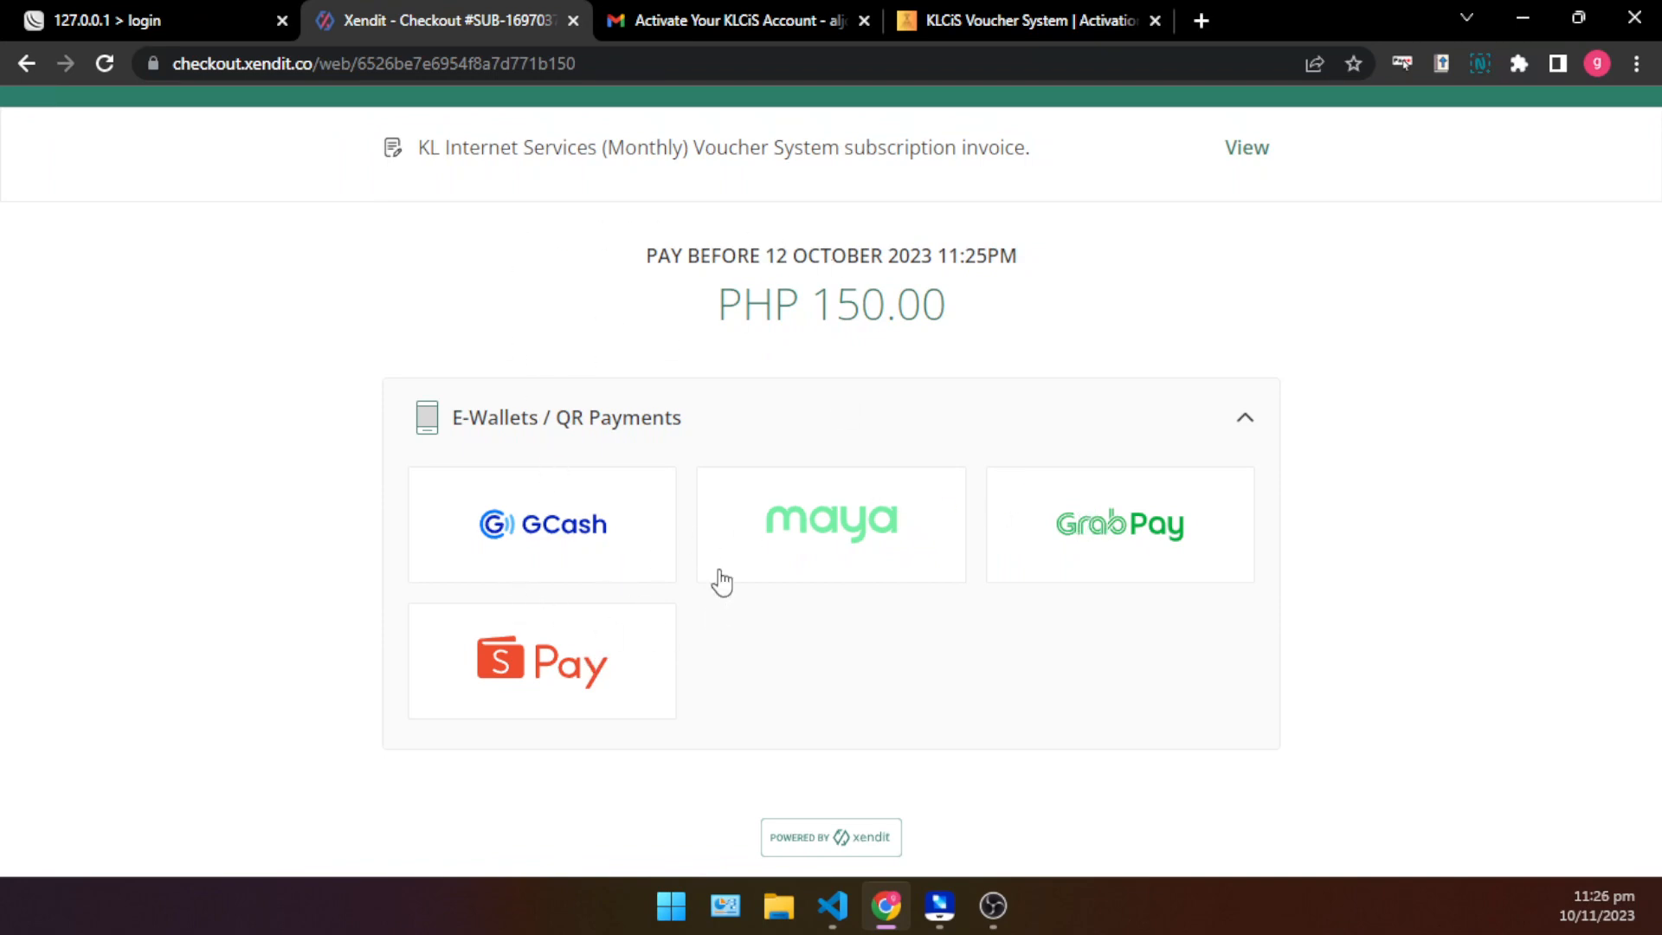
pyautogui.hotkey('alt', 'Left')
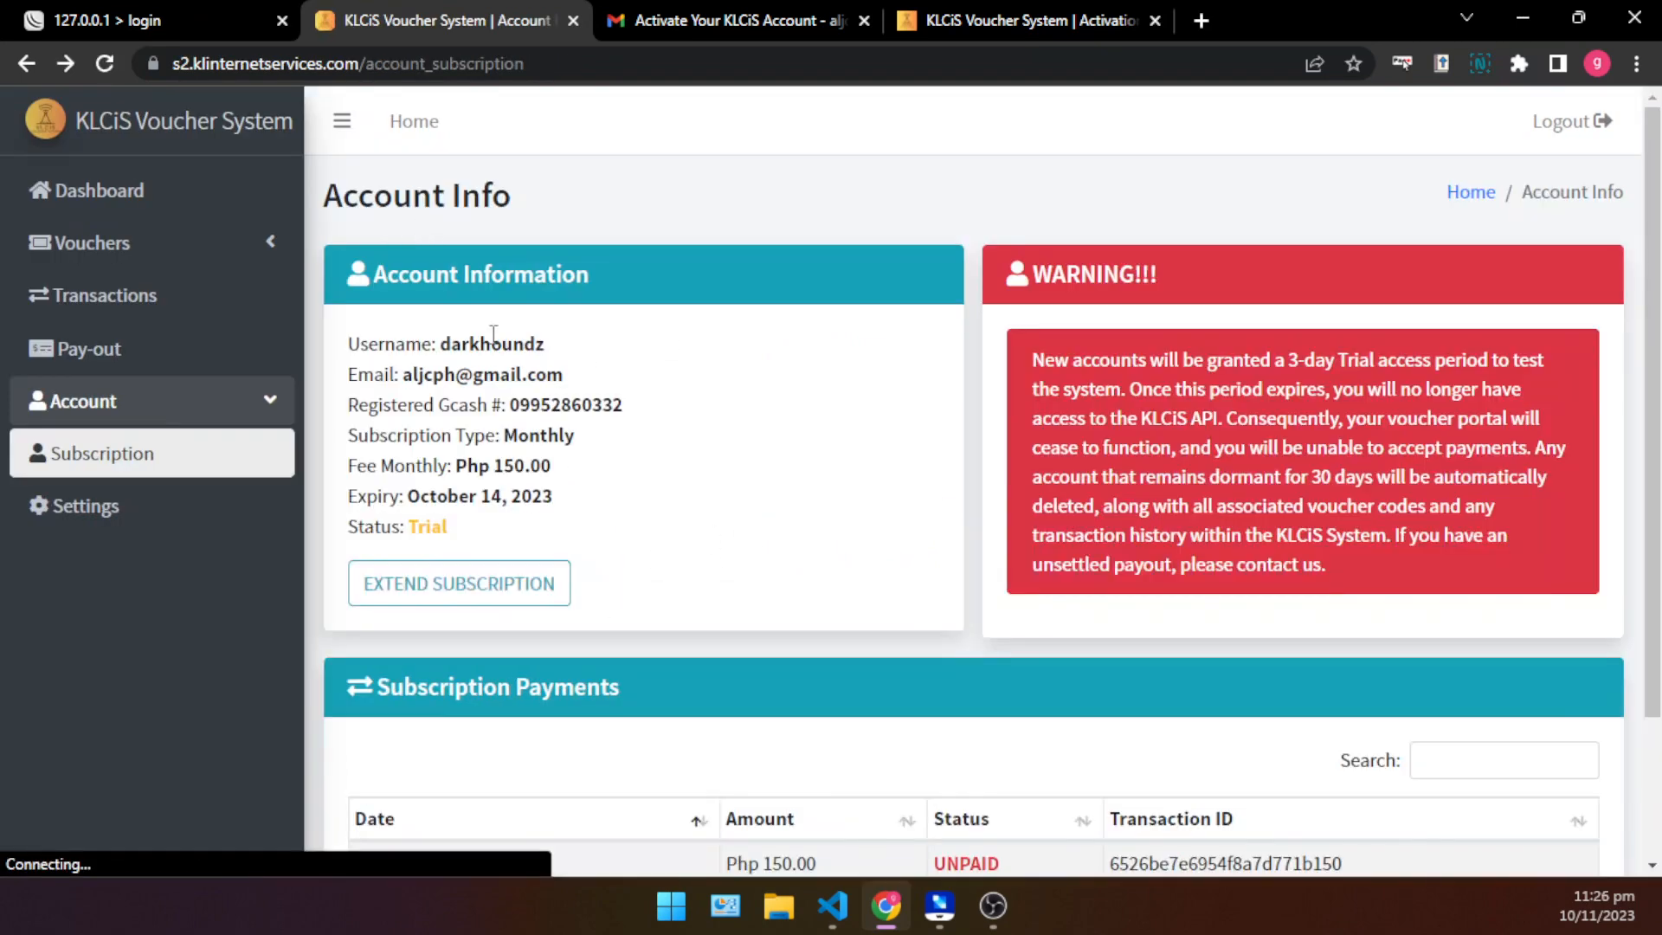
# - Highlight the subscription's expiry date and status in the account information
pyautogui.moveTo(554, 500); pyautogui.dragTo(351, 503)
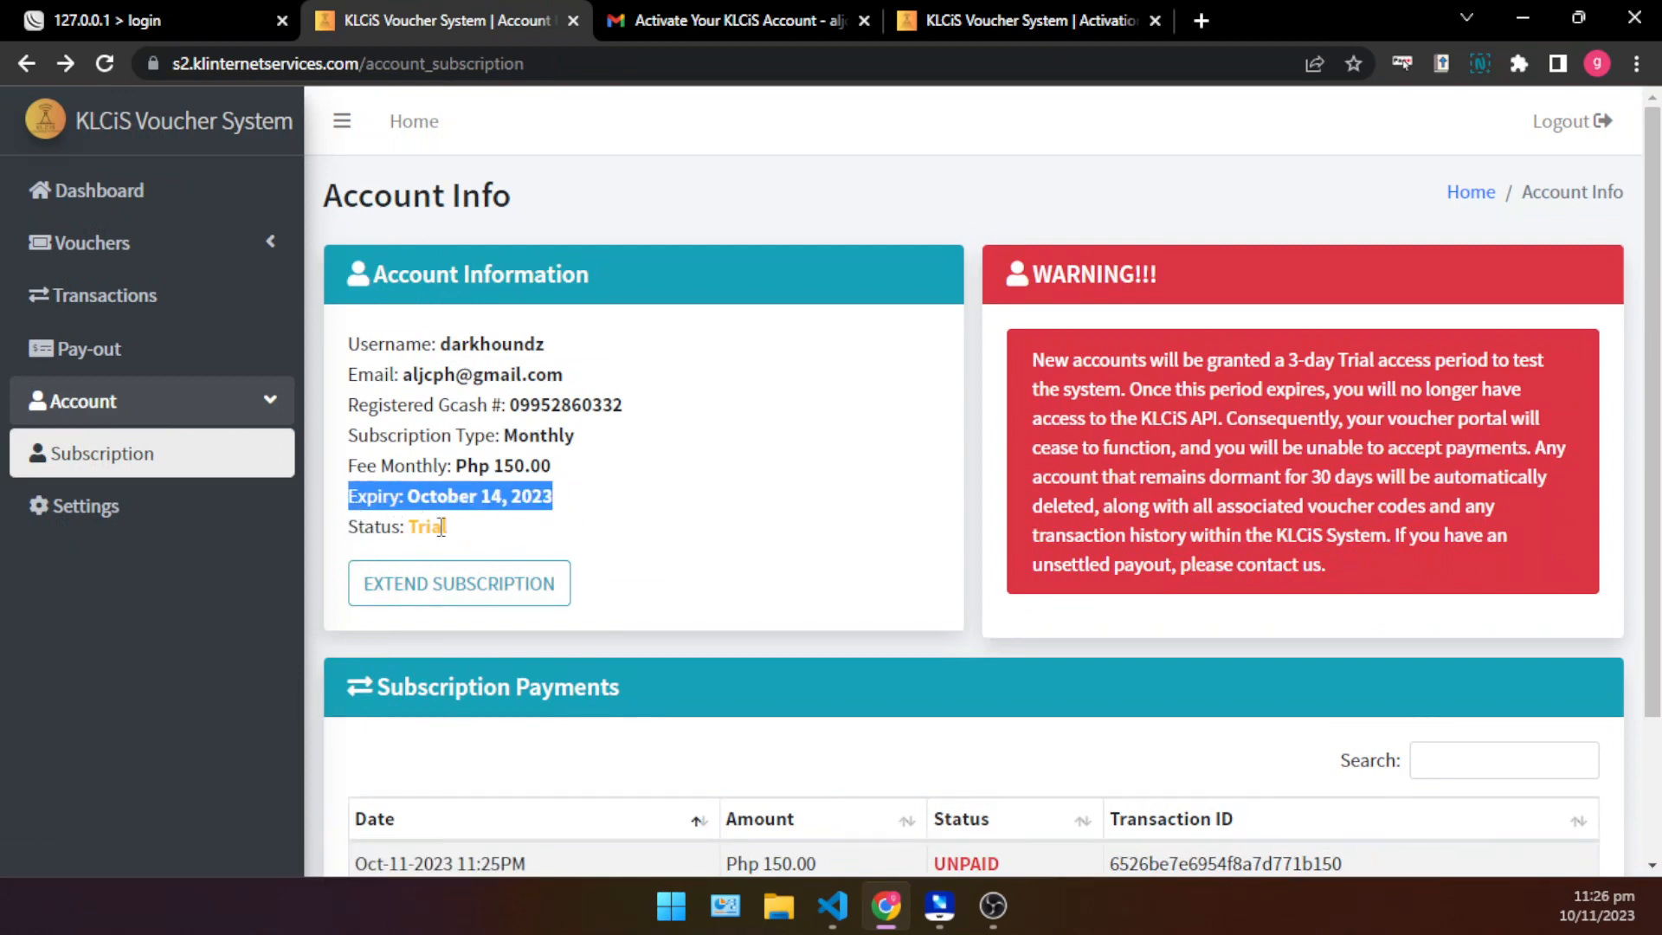
pyautogui.moveTo(469, 531); pyautogui.dragTo(343, 528)
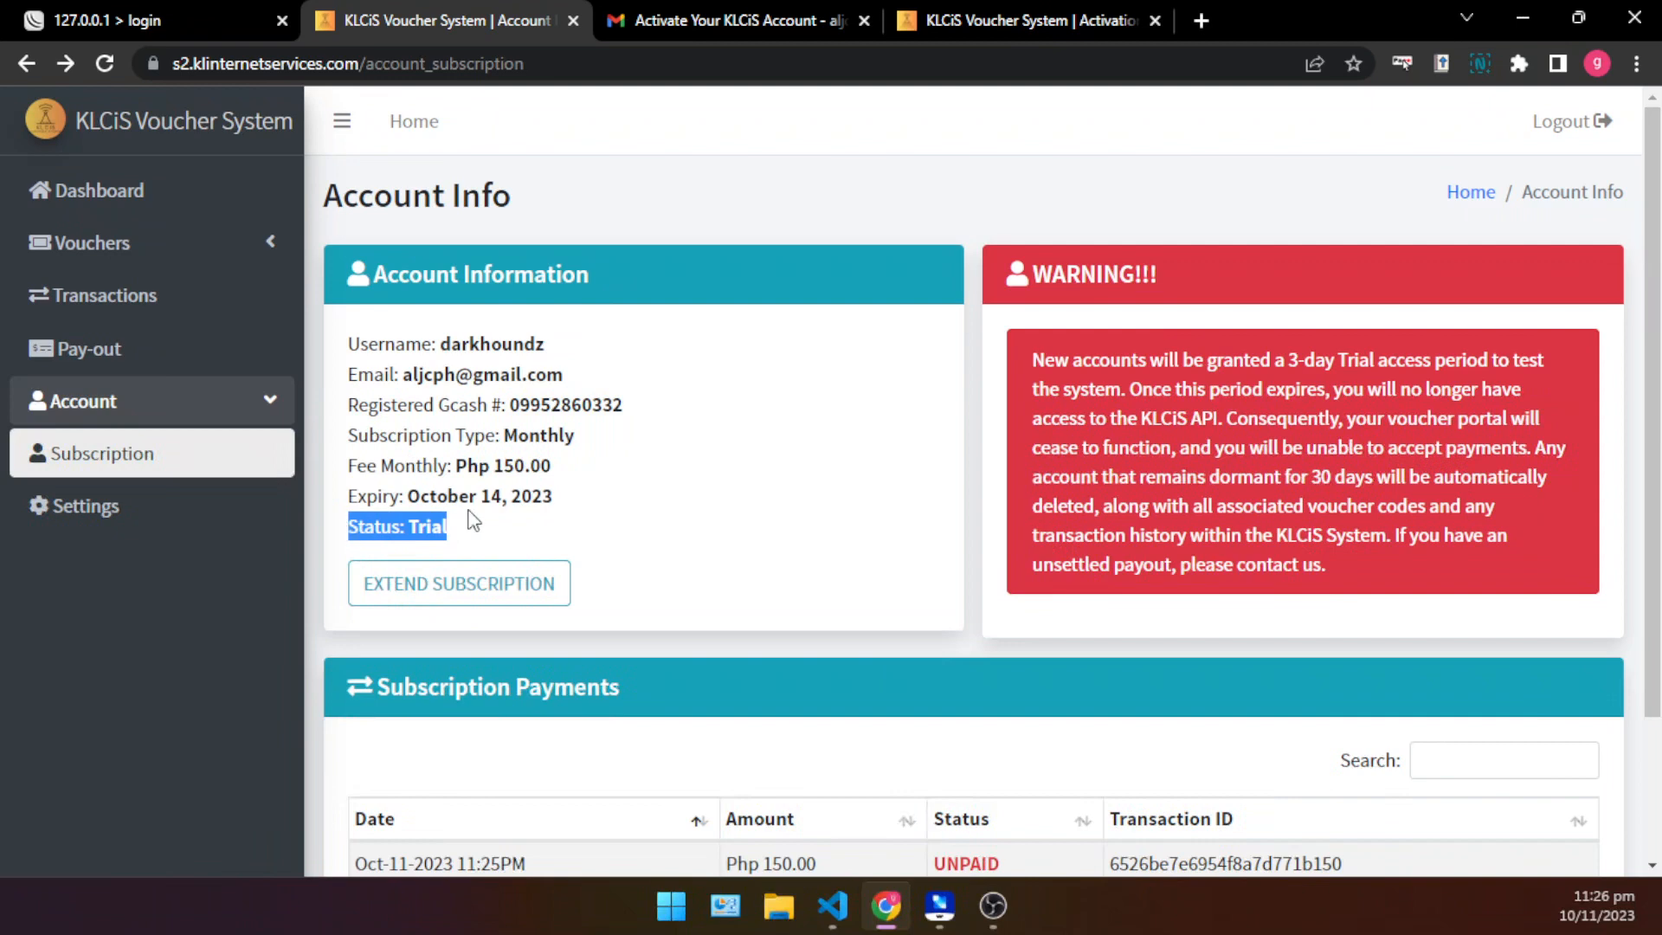
pyautogui.click(508, 517)
pyautogui.moveTo(471, 542); pyautogui.dragTo(348, 537)
pyautogui.click(472, 519)
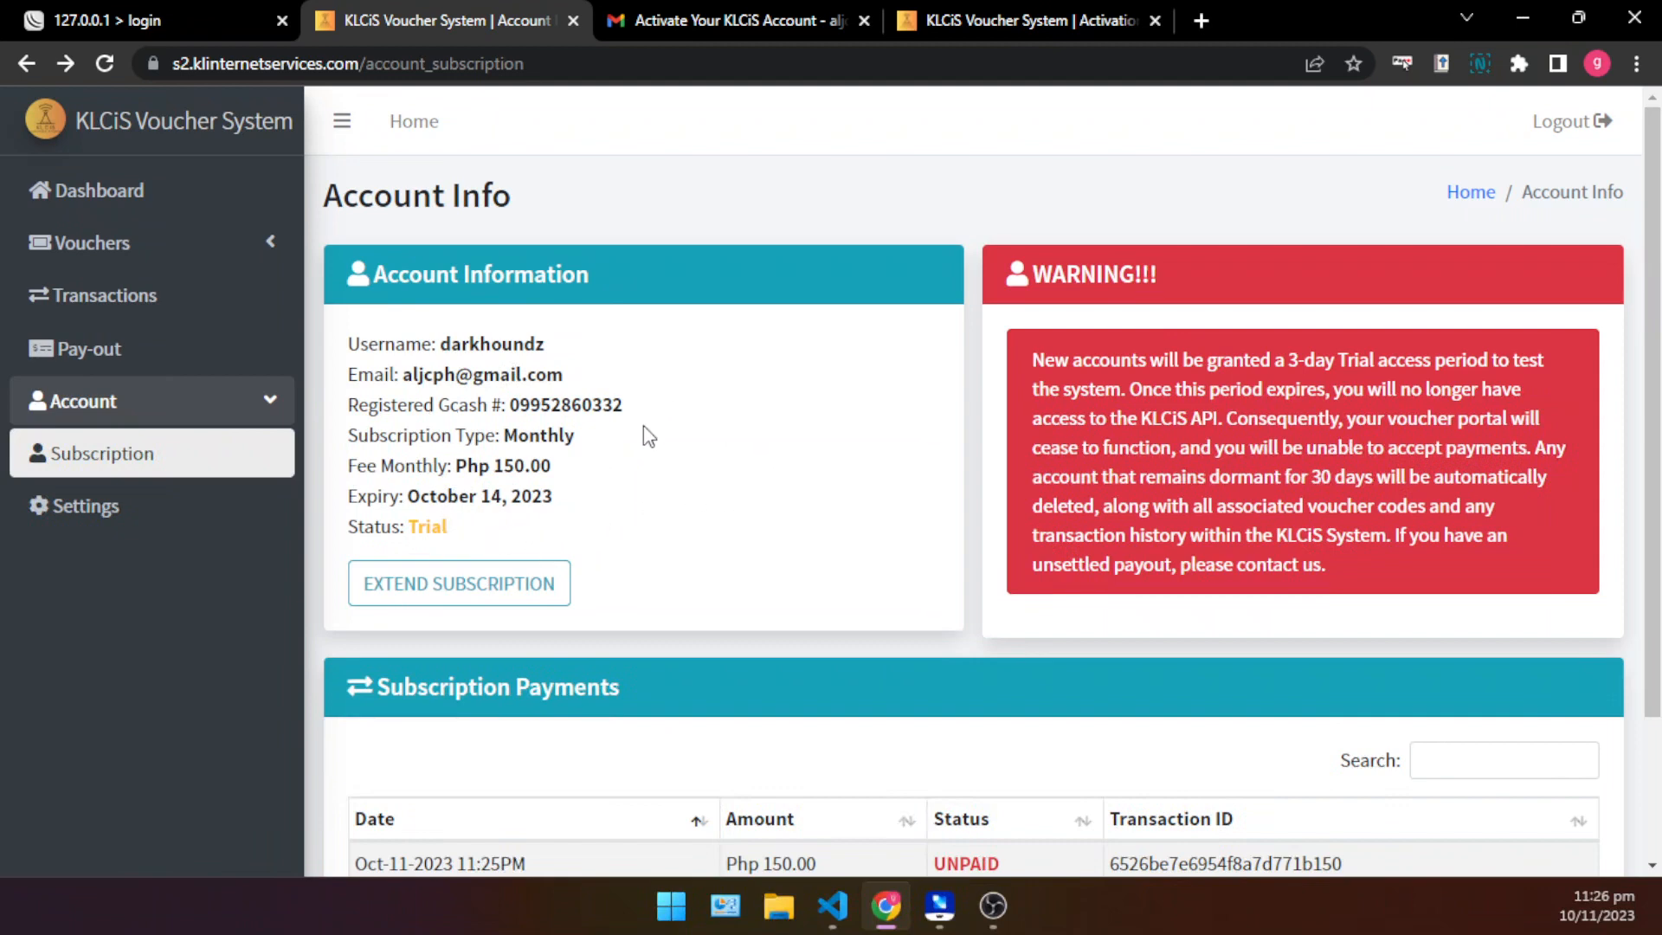
# - Examine the Subscription Payments table and highlight its entry's date and payment status
pyautogui.scroll(-2, 648, 436)
pyautogui.scroll(2, 688, 467)
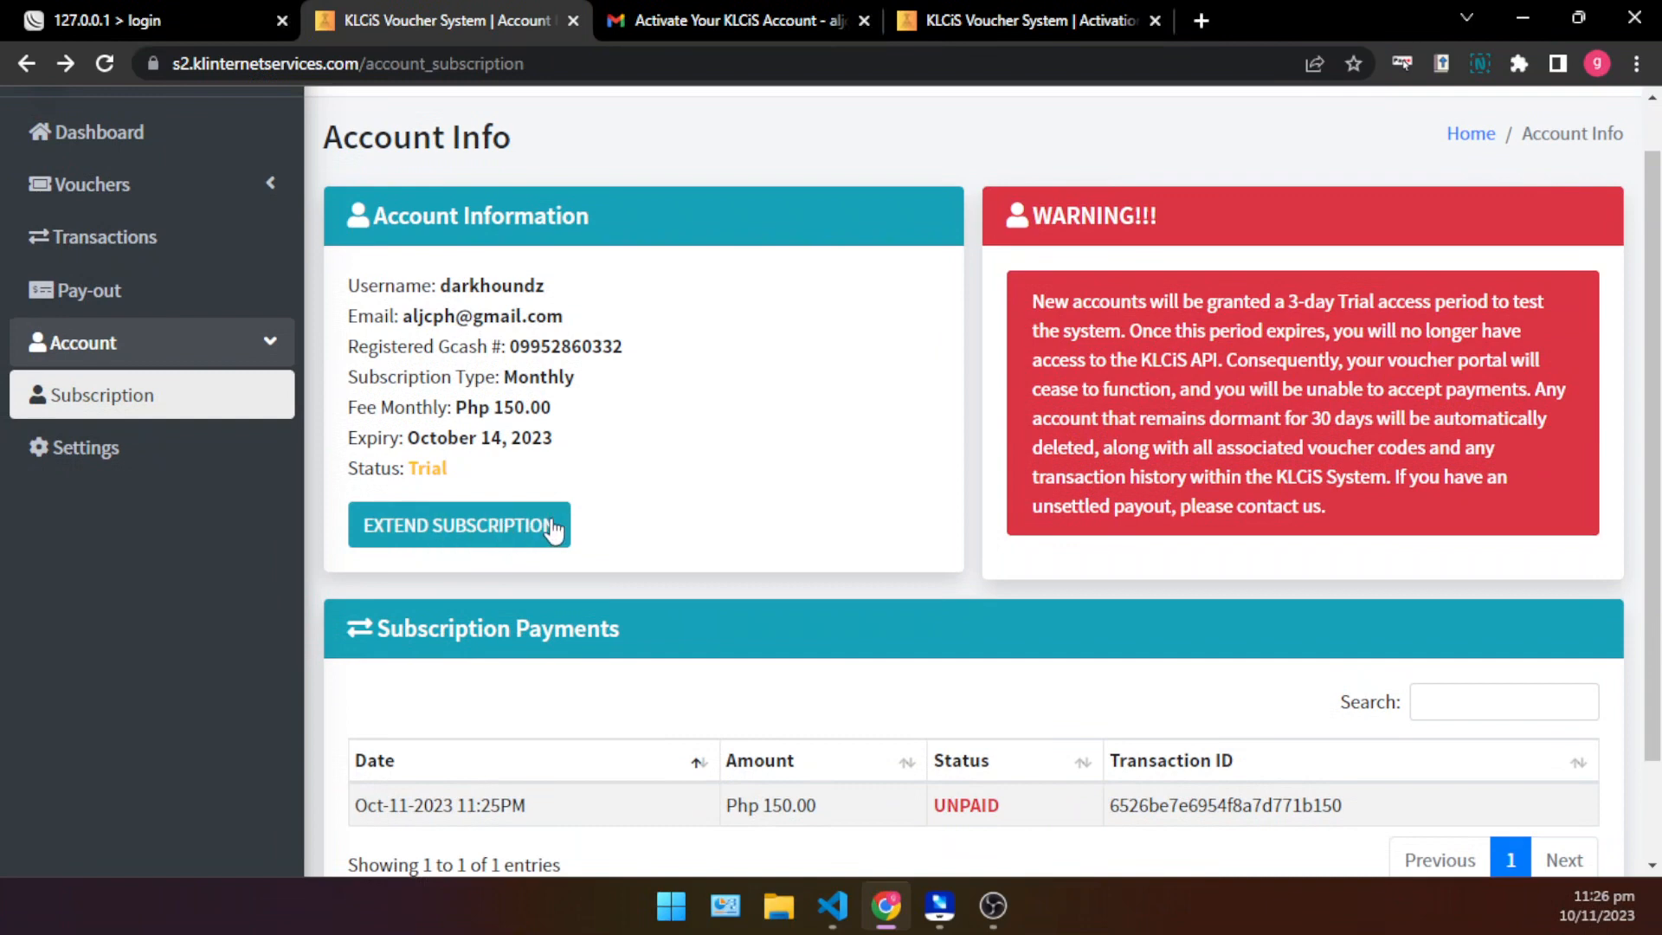
pyautogui.scroll(-2, 504, 491)
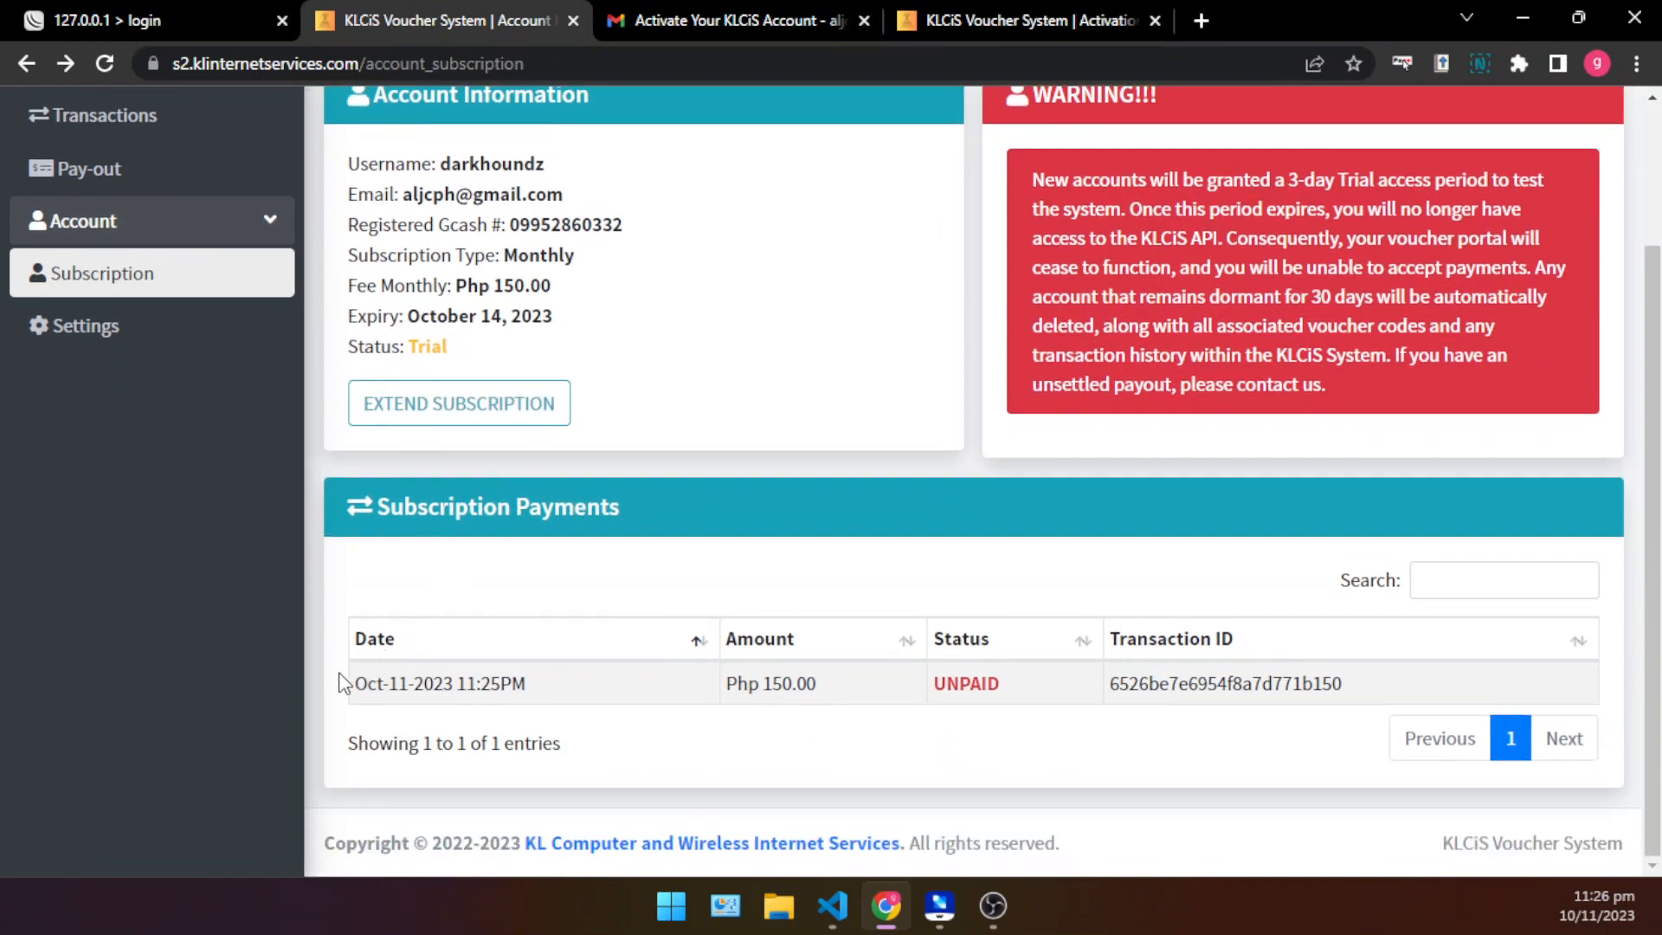
pyautogui.moveTo(340, 683); pyautogui.dragTo(672, 678)
pyautogui.click(853, 678)
pyautogui.moveTo(1005, 698); pyautogui.dragTo(868, 708)
pyautogui.click(801, 715)
# - Open the Voucher Import page from the voucher section
pyautogui.scroll(2, 717, 625)
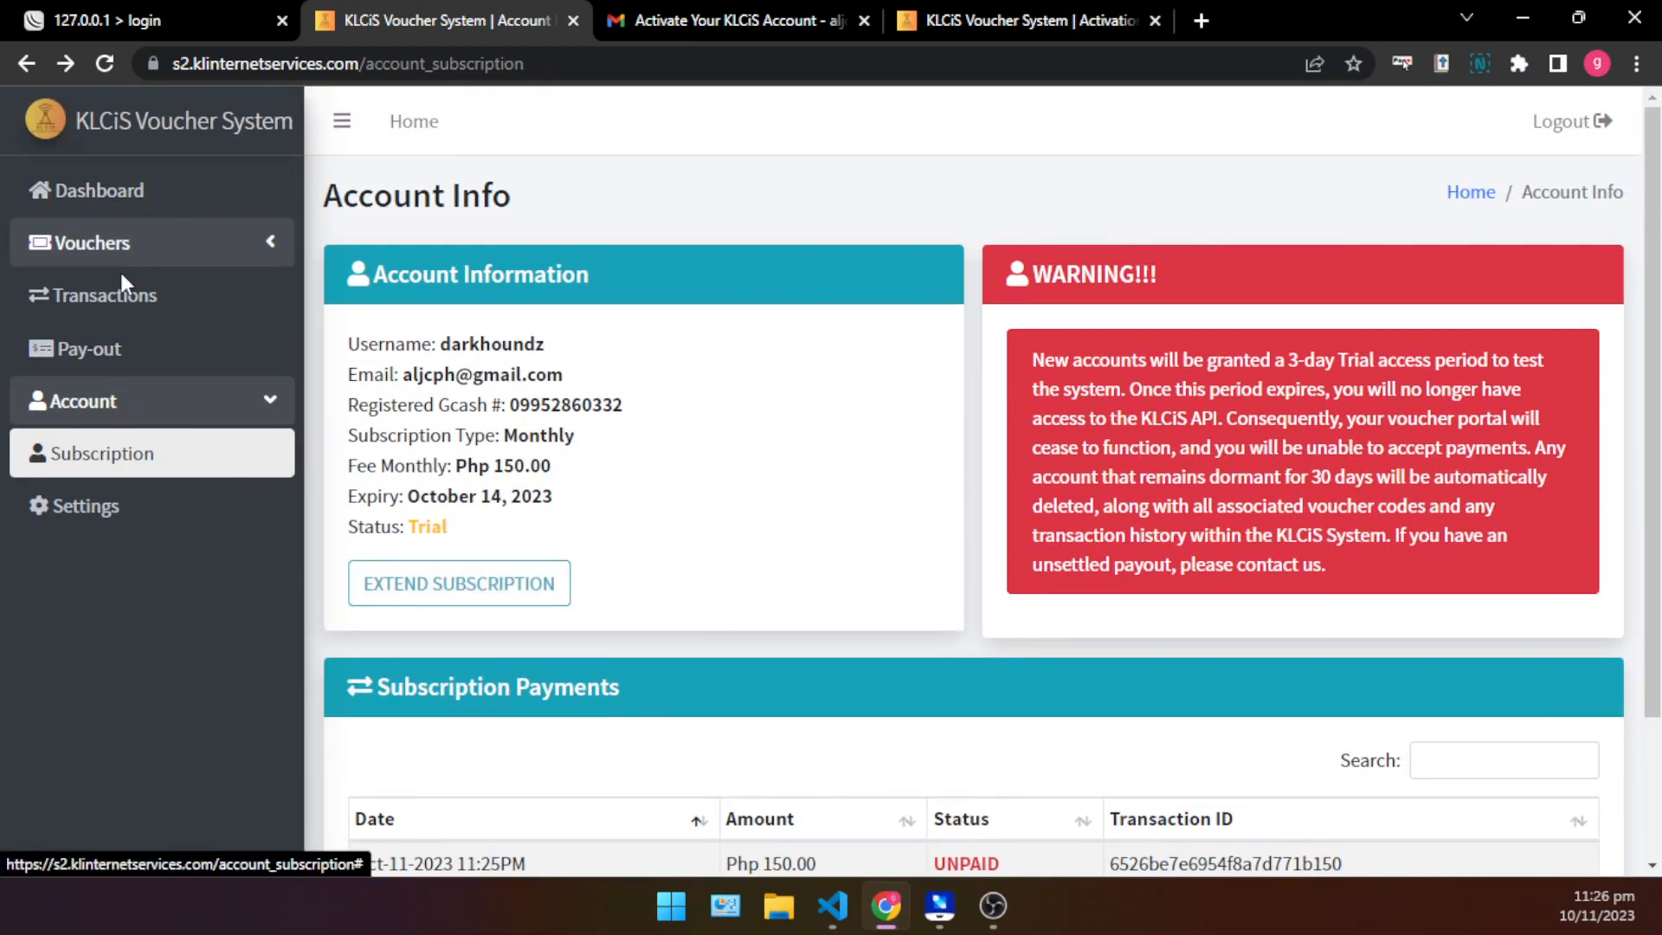
pyautogui.click(169, 258)
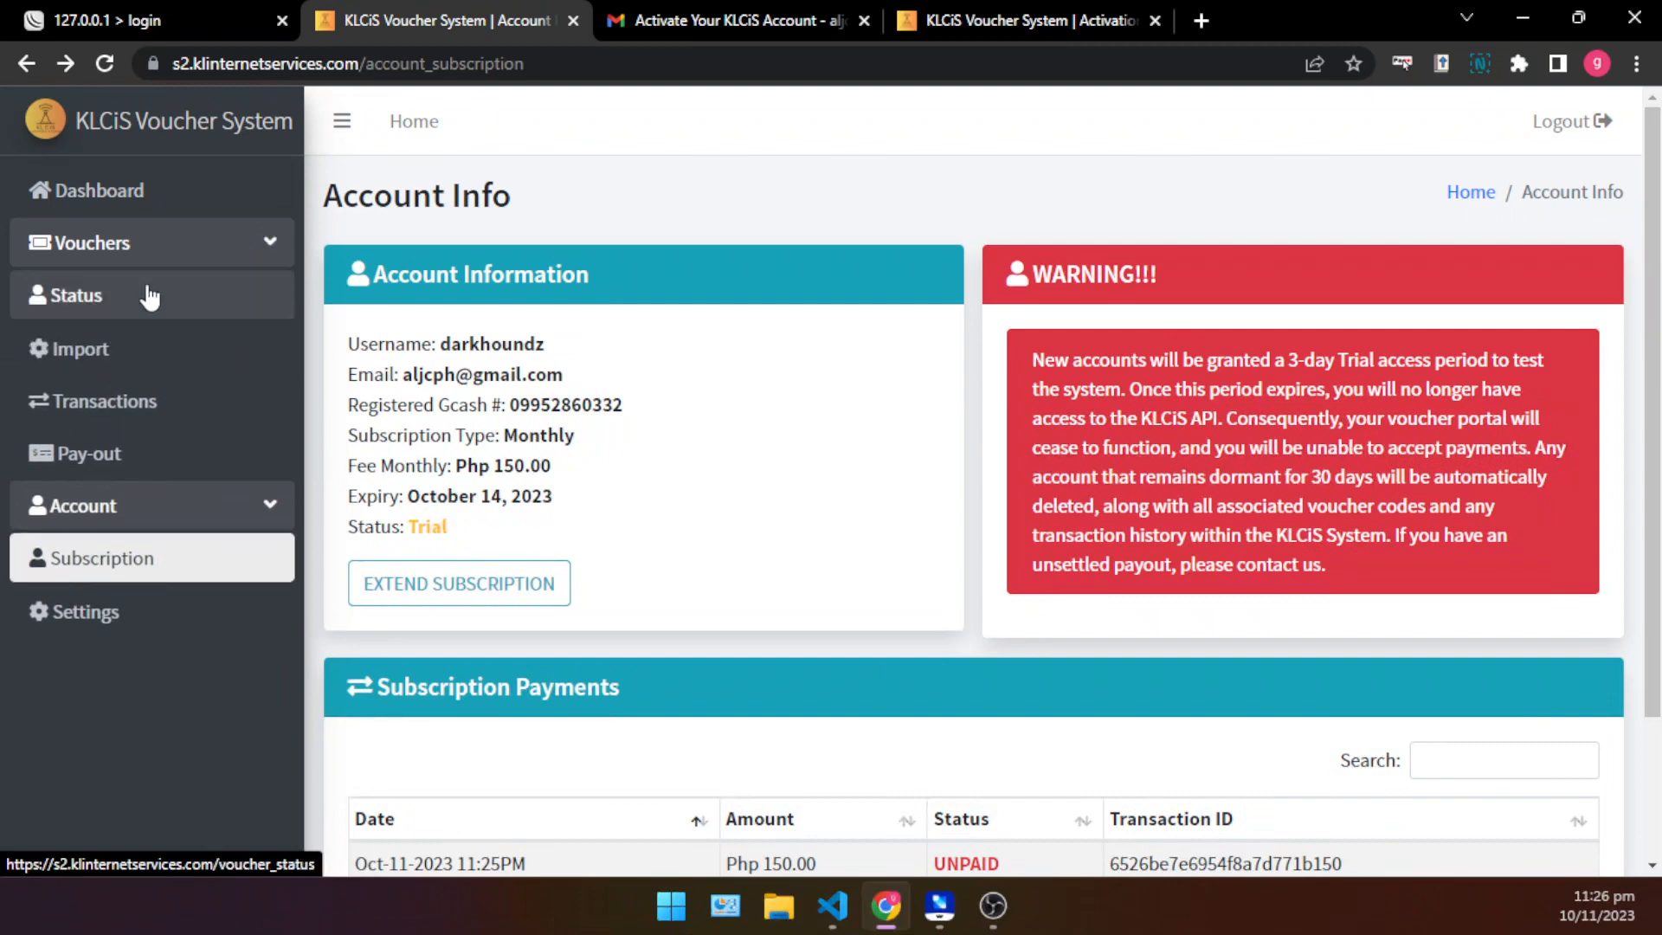
pyautogui.click(130, 351)
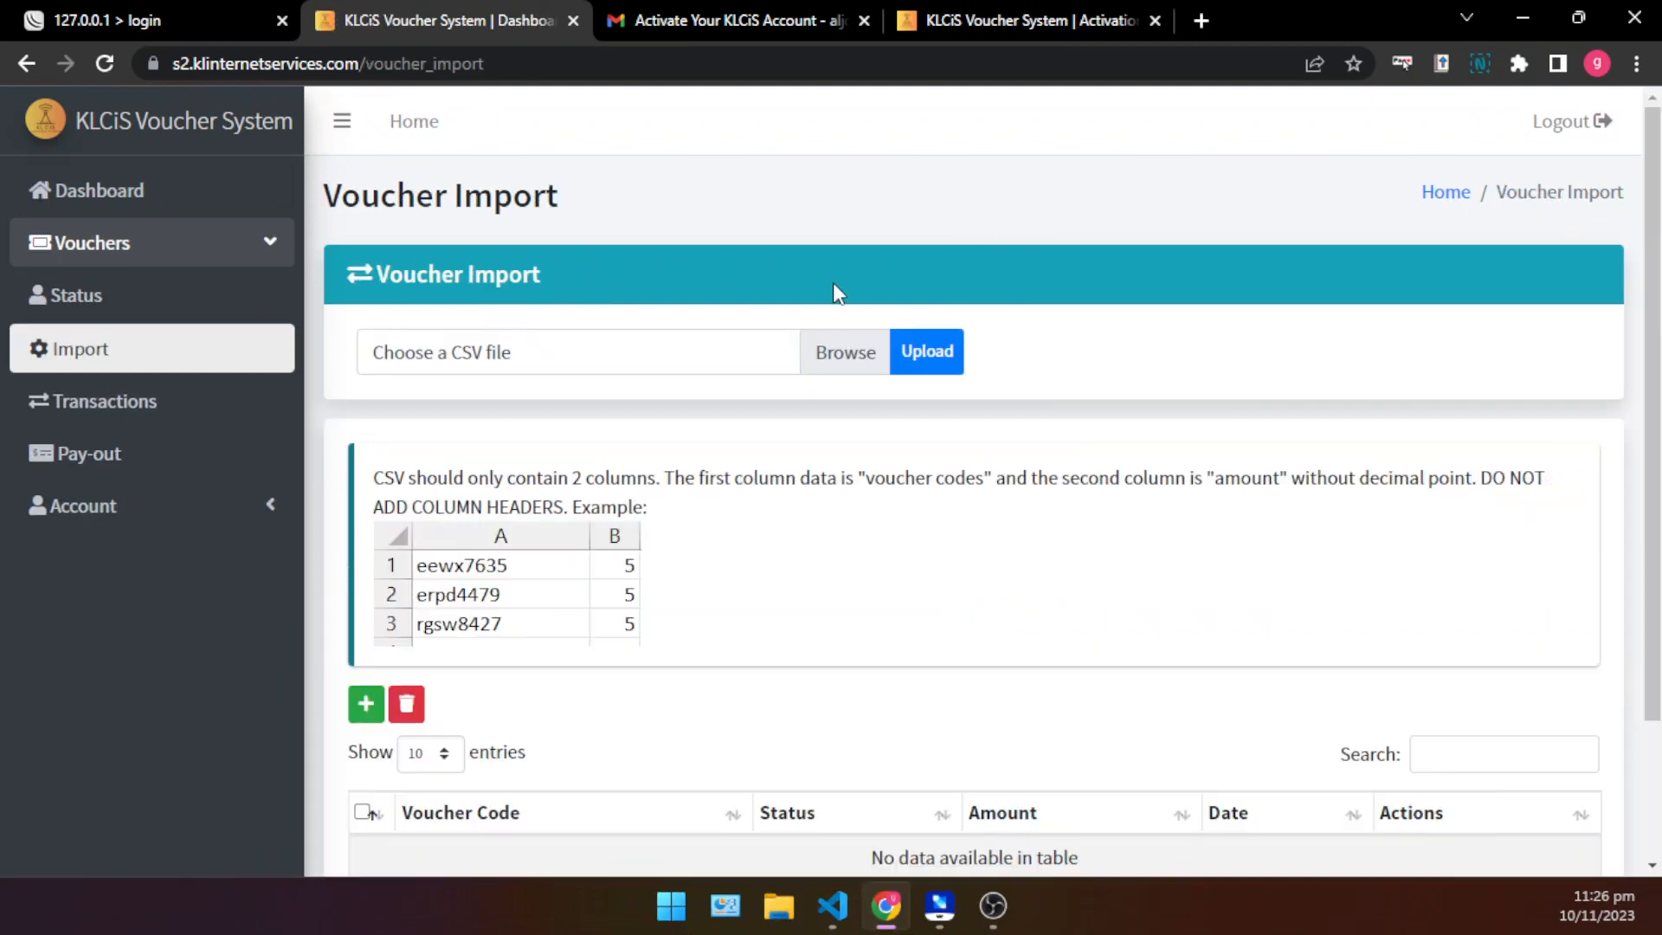
pyautogui.scroll(-2, 895, 382)
pyautogui.scroll(1, 897, 381)
pyautogui.scroll(1, 897, 381)
pyautogui.tripleClick(349, 205)
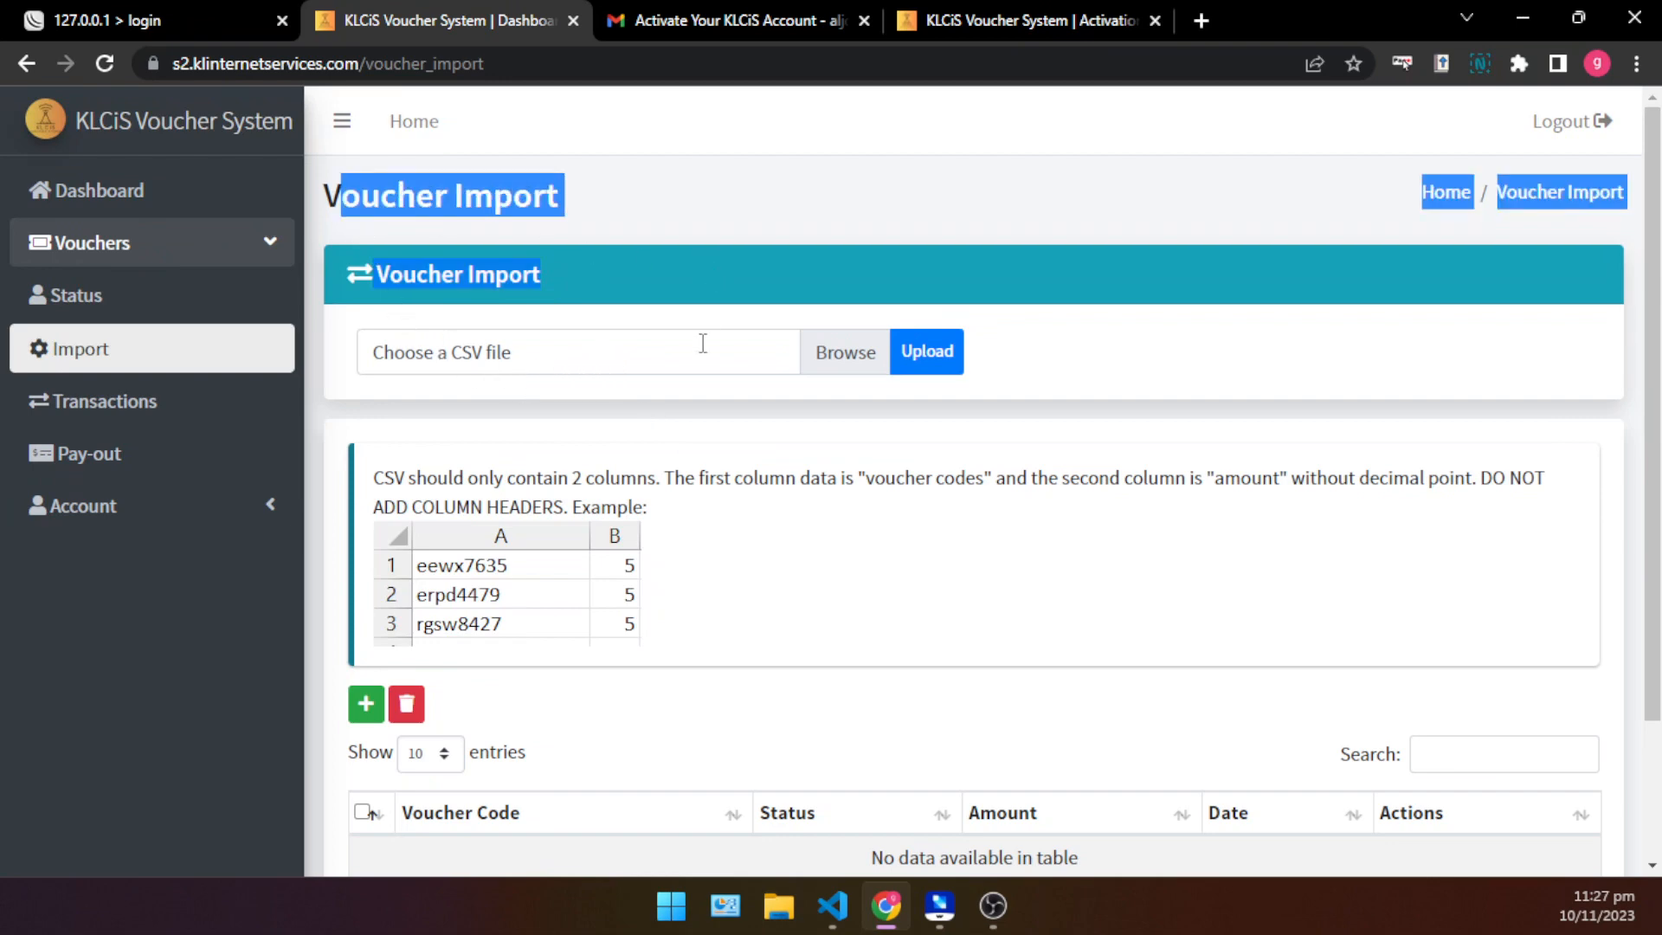
pyautogui.click(702, 426)
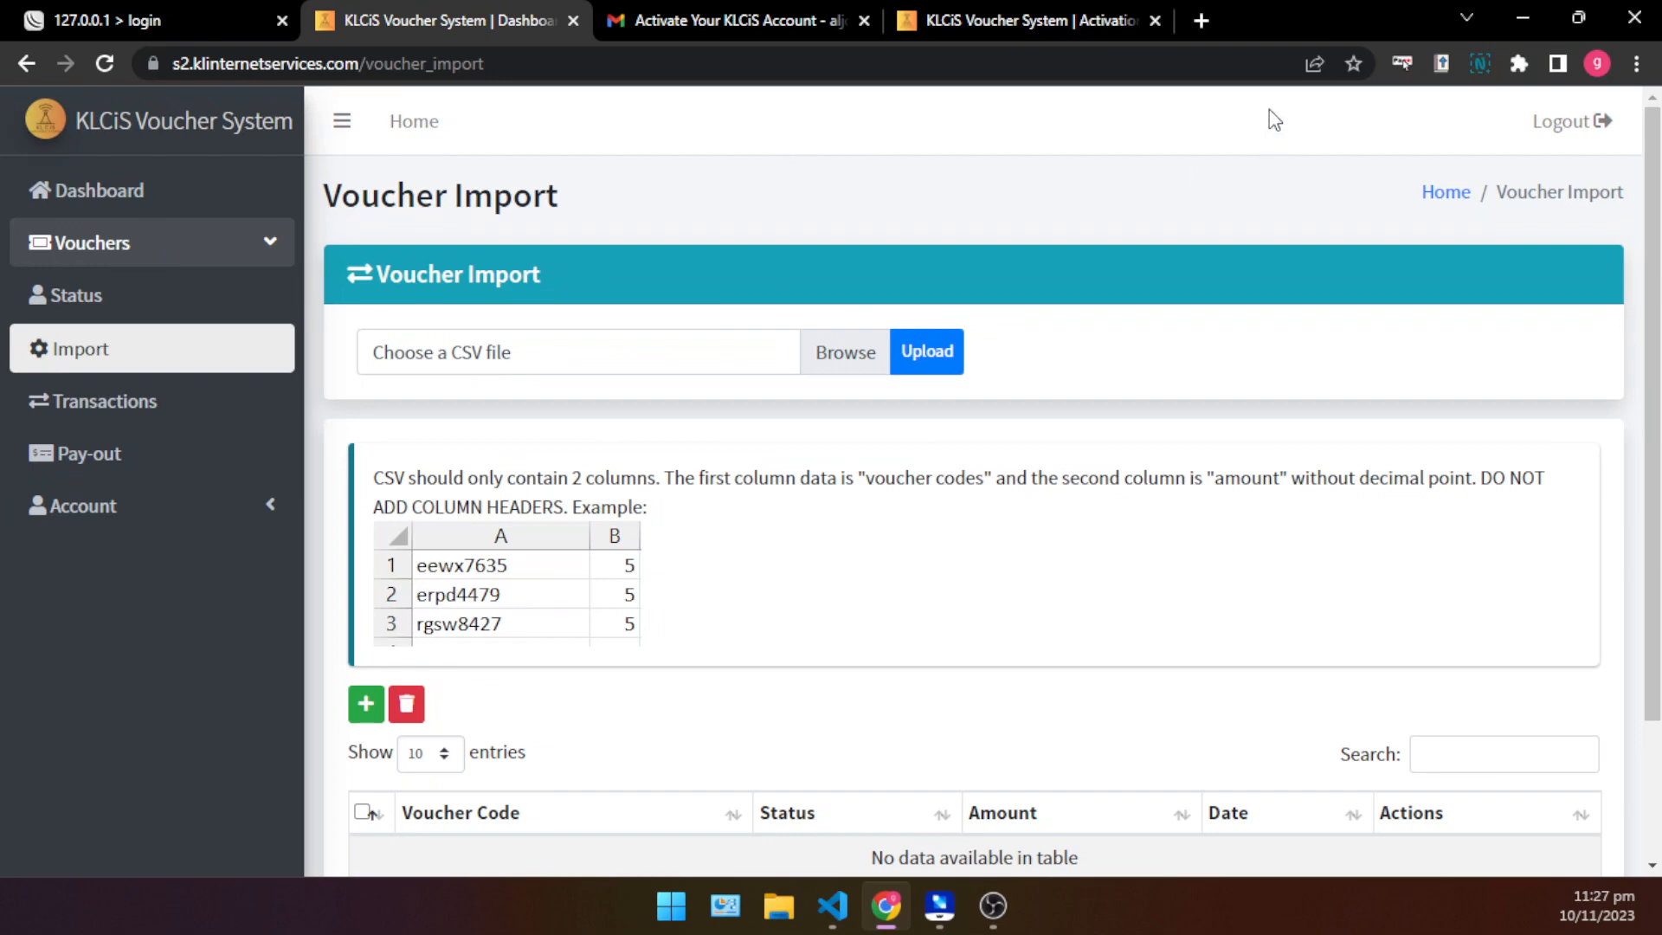
# - Minimize the browser, open demo_csv.csv from the desktop in Excel, and widen columns A and B to show the full voucher codes
pyautogui.click(1524, 13)
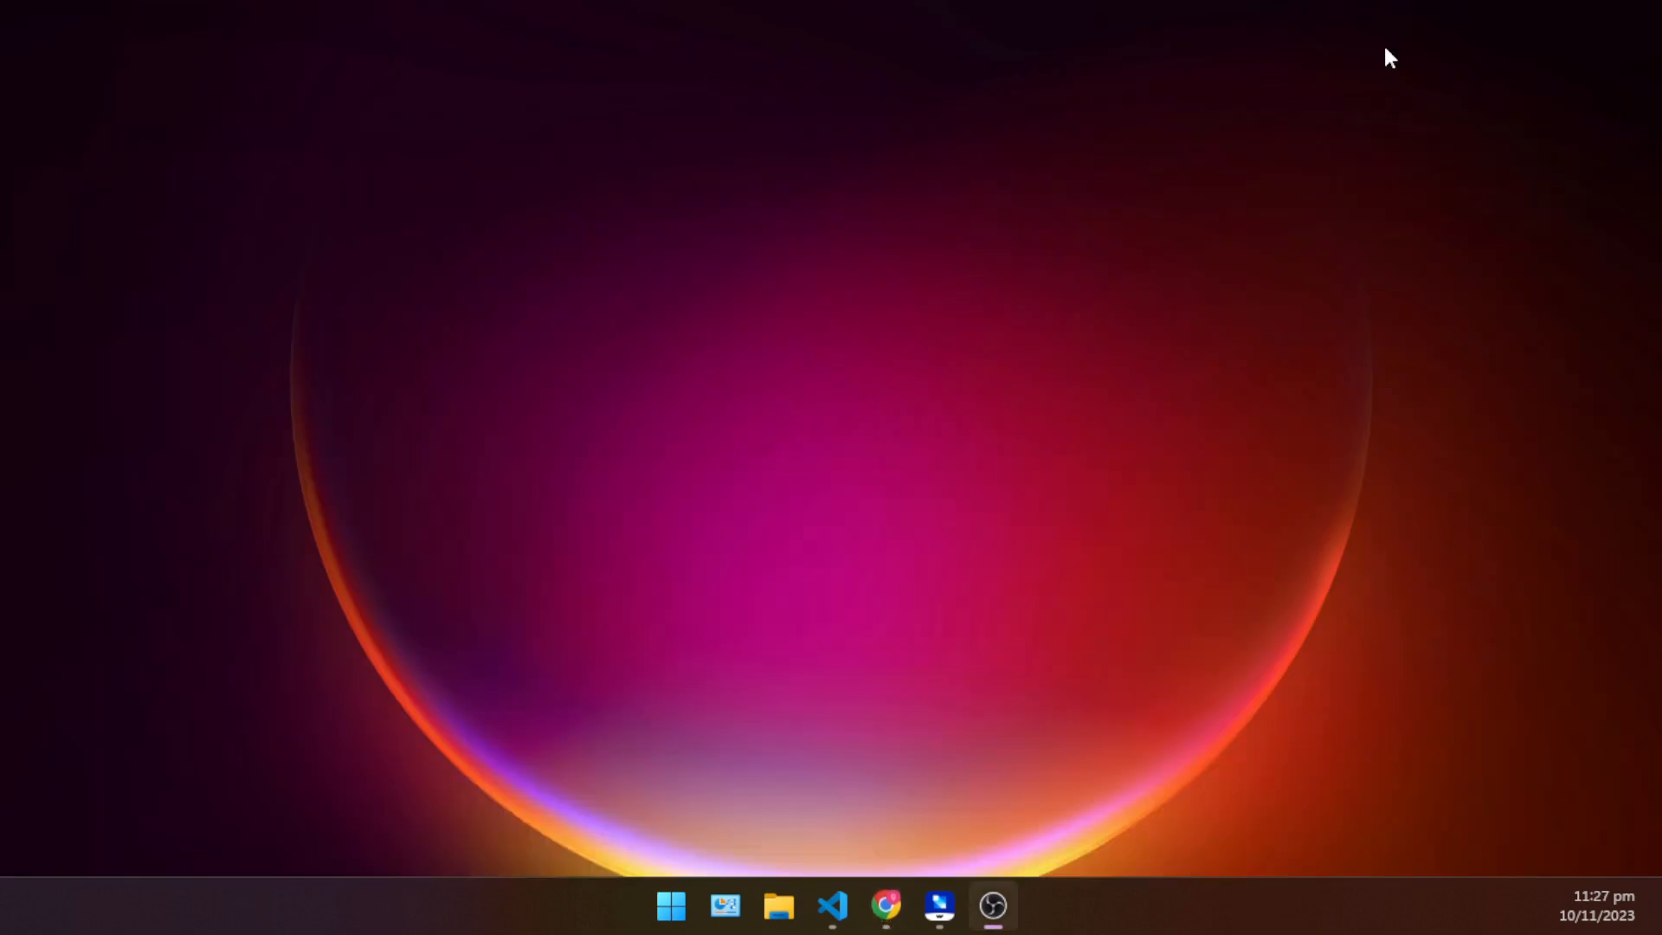
pyautogui.click(940, 906)
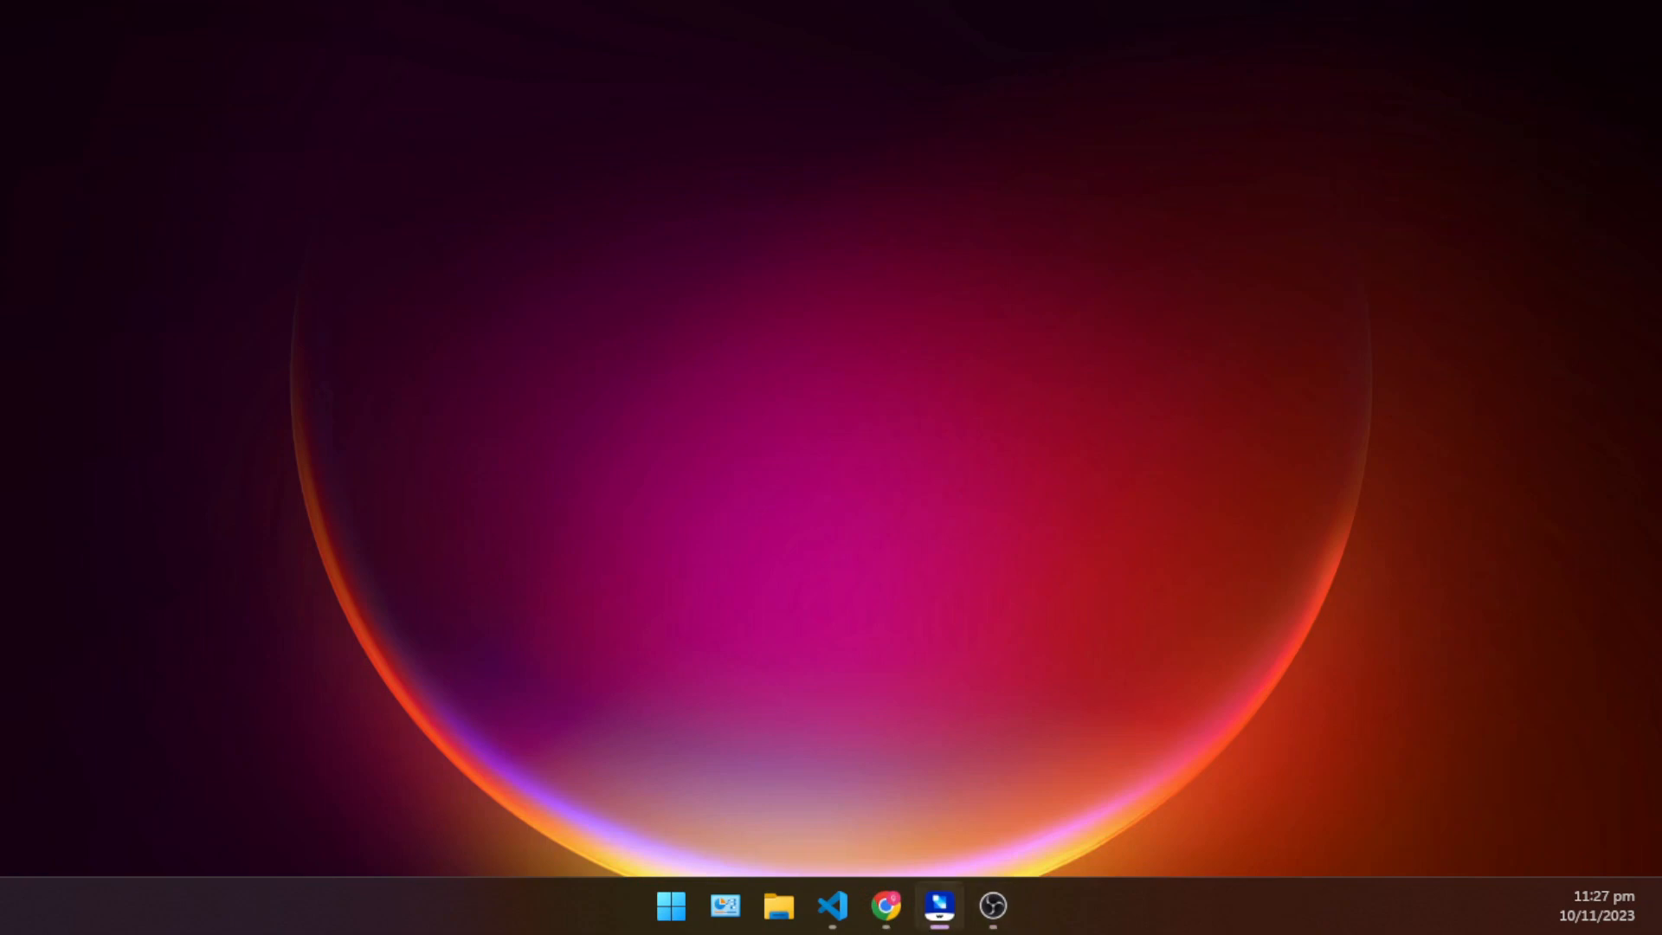
pyautogui.click(701, 547)
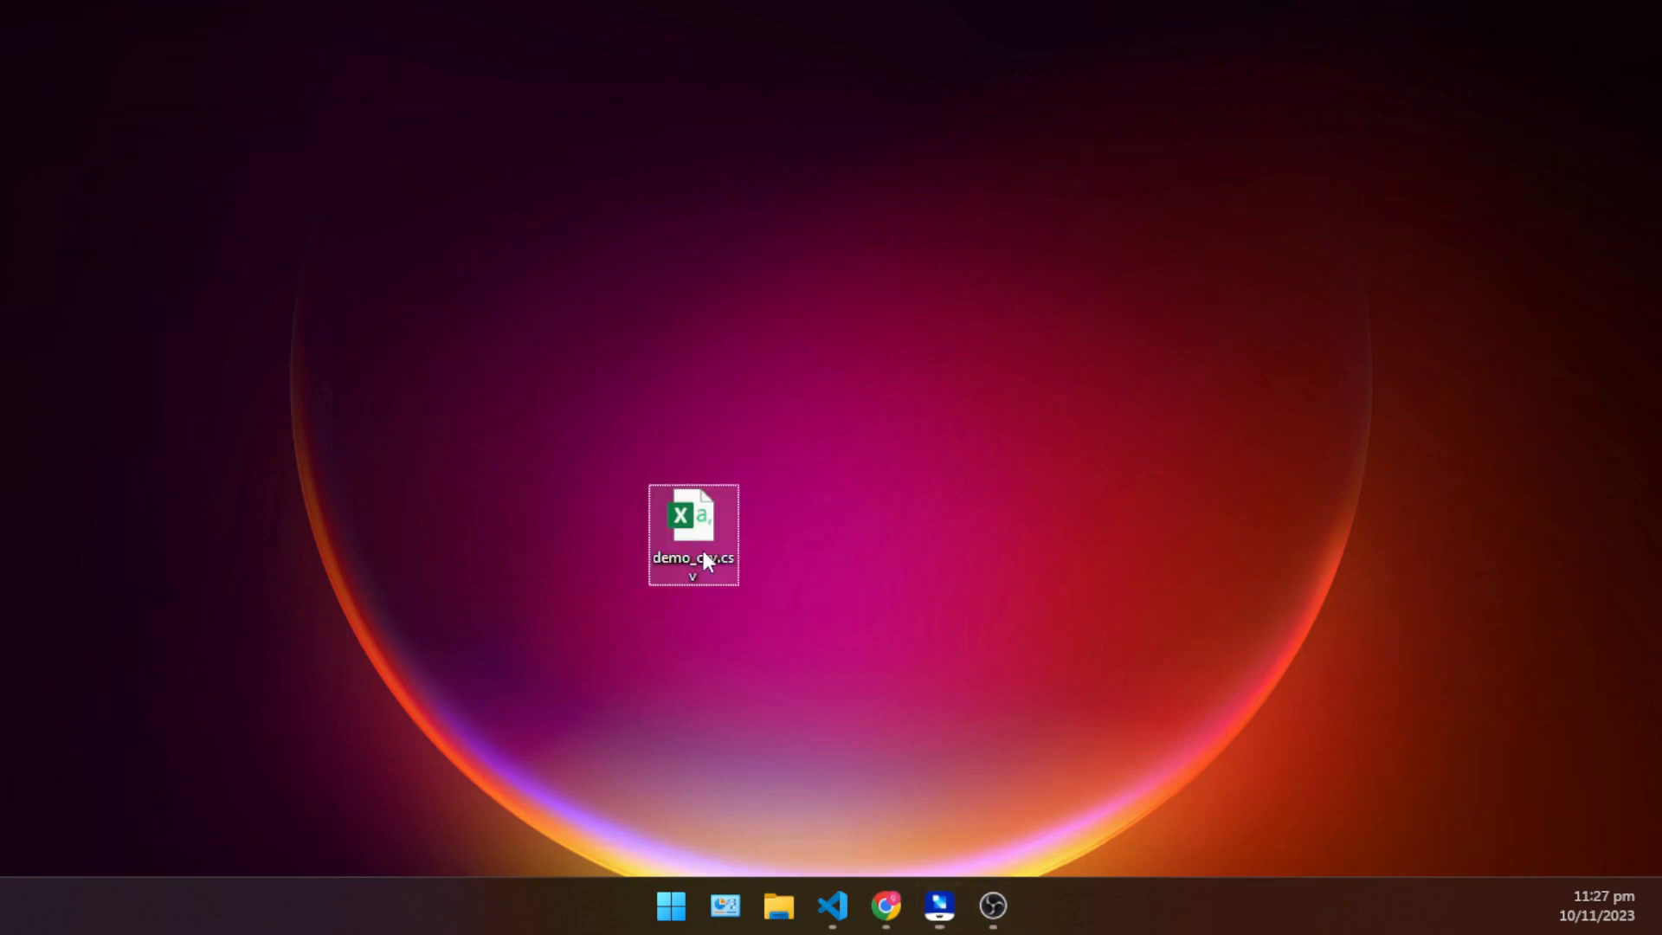
pyautogui.moveTo(694, 575); pyautogui.dragTo(1338, 219)
pyautogui.doubleClick(1326, 190)
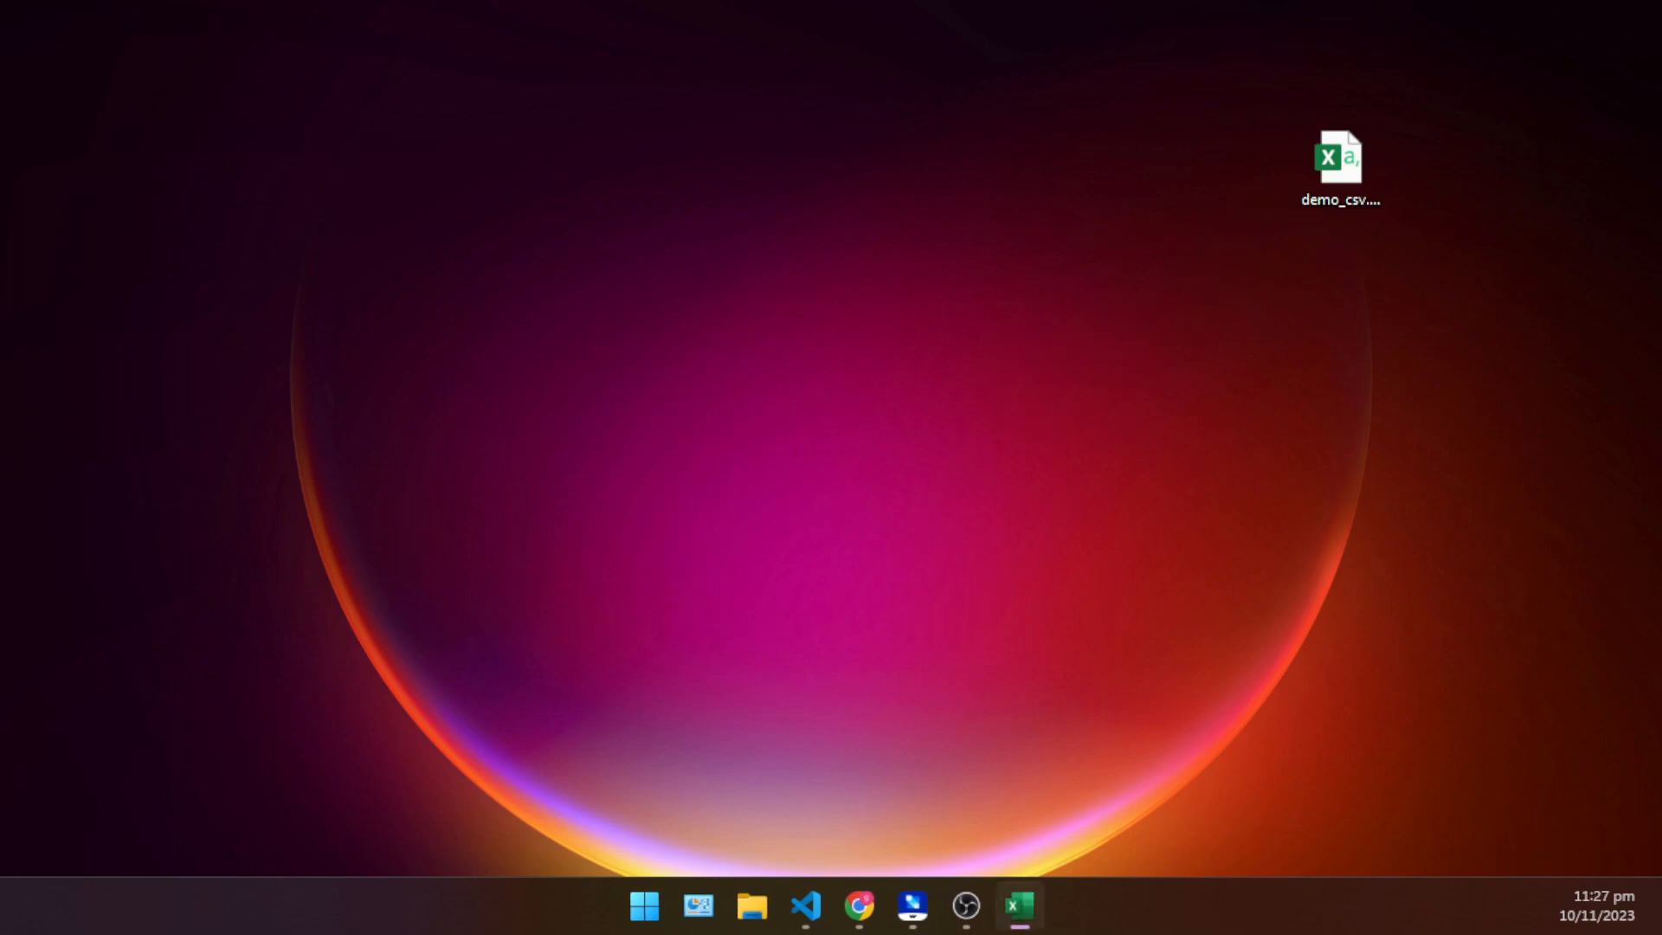
pyautogui.moveTo(0, 45); pyautogui.dragTo(1093, 0)
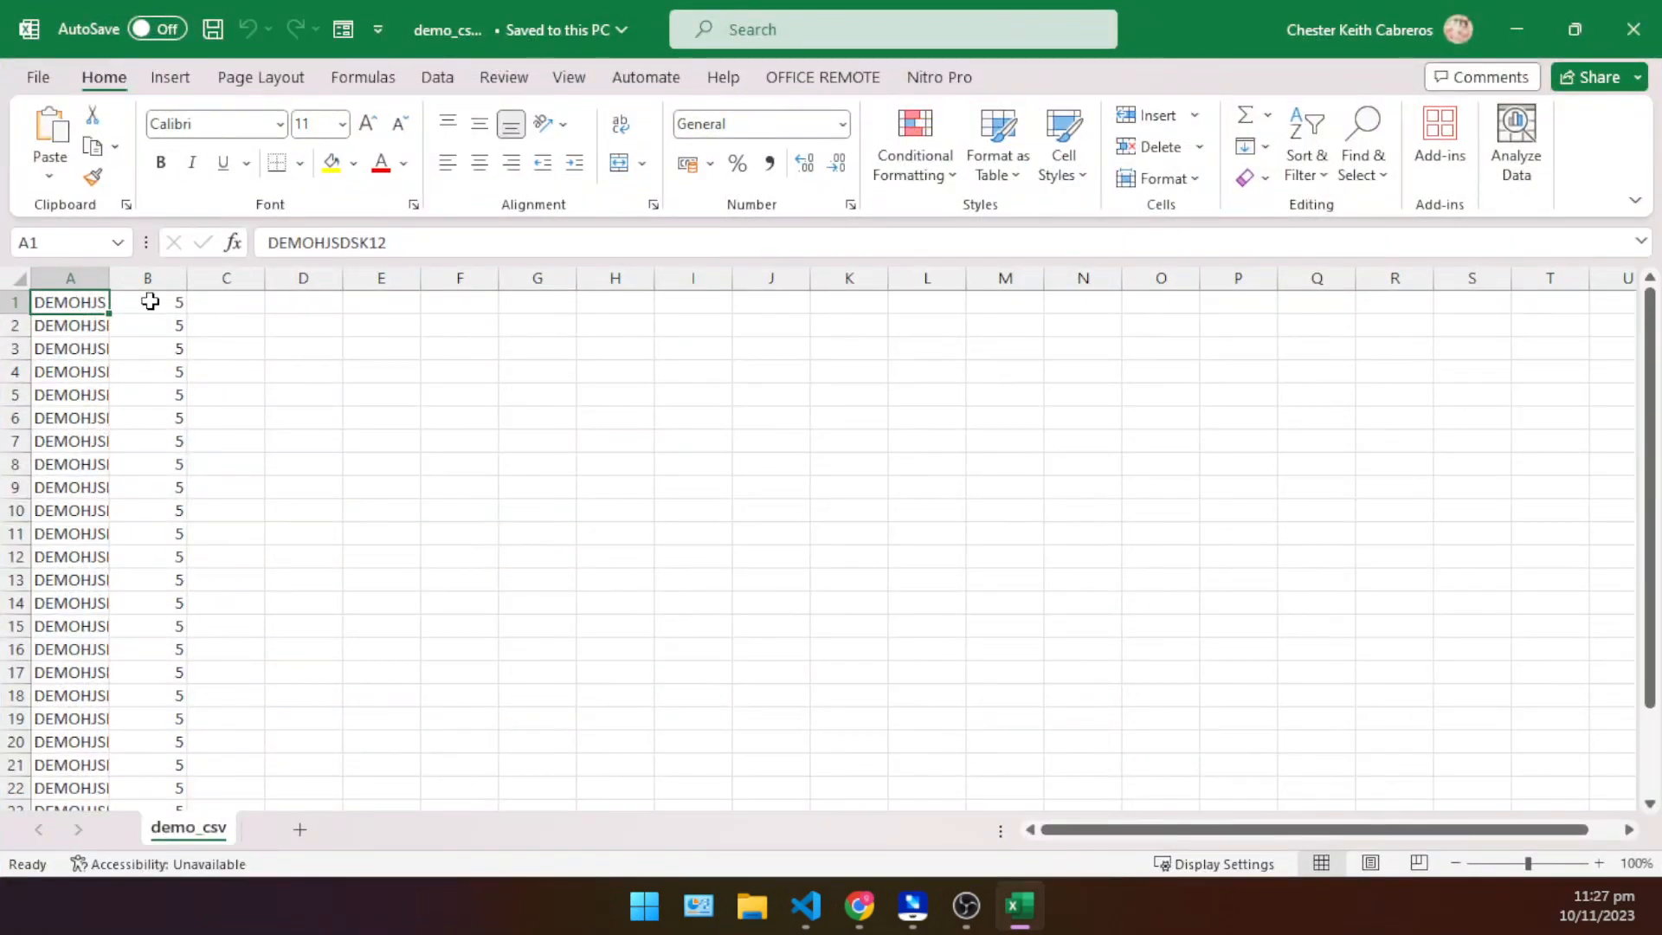
pyautogui.moveTo(110, 277); pyautogui.dragTo(258, 278)
pyautogui.click(448, 416)
# - Switch back to the Voucher Import page in Chrome and highlight the CSV format rules on the two columns, voucher codes and amount
pyautogui.hotkey('alt', 'Tab')
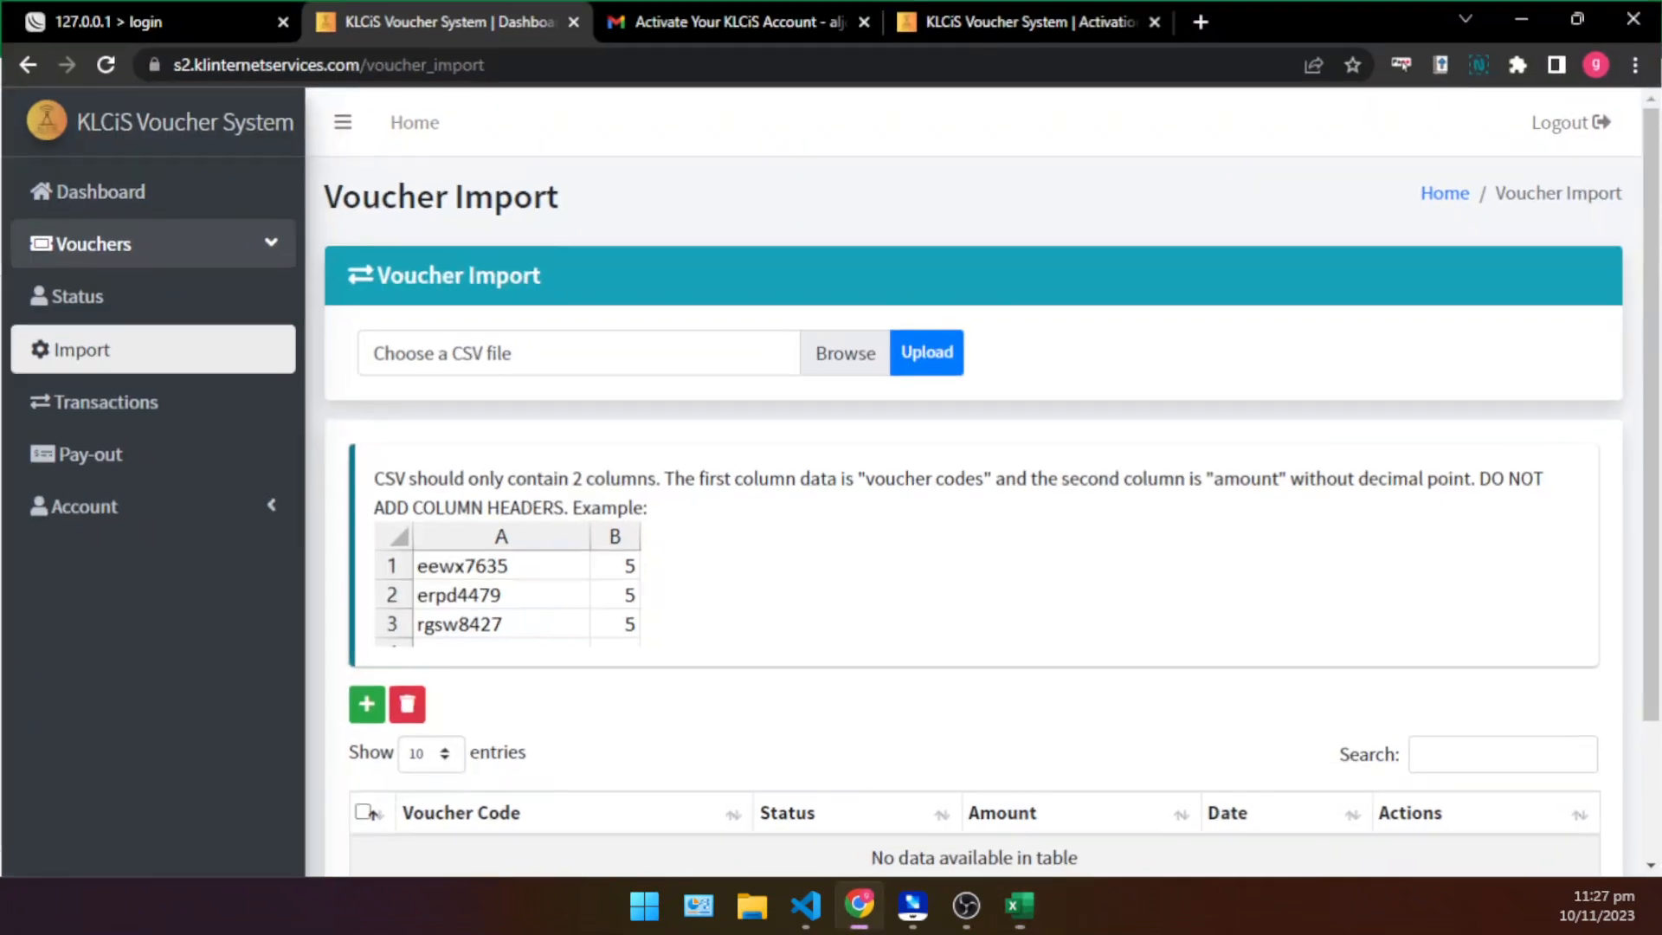
pyautogui.scroll(-2, 762, 261)
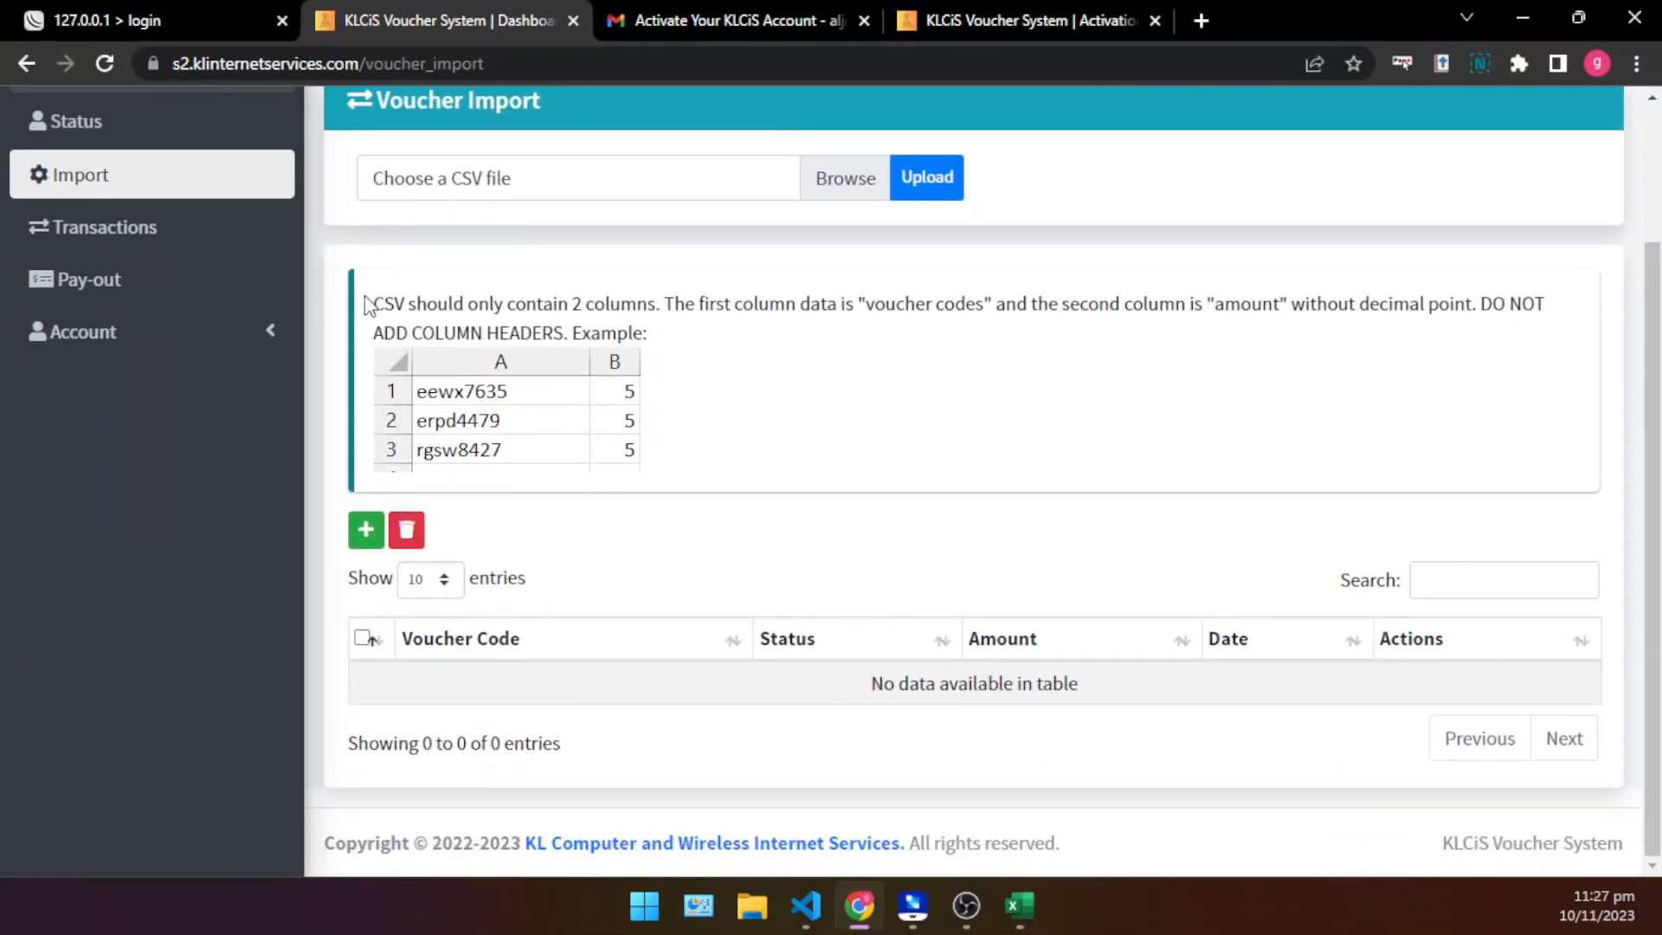
pyautogui.moveTo(373, 303); pyautogui.dragTo(847, 288)
pyautogui.click(724, 331)
pyautogui.moveTo(448, 303); pyautogui.dragTo(755, 299)
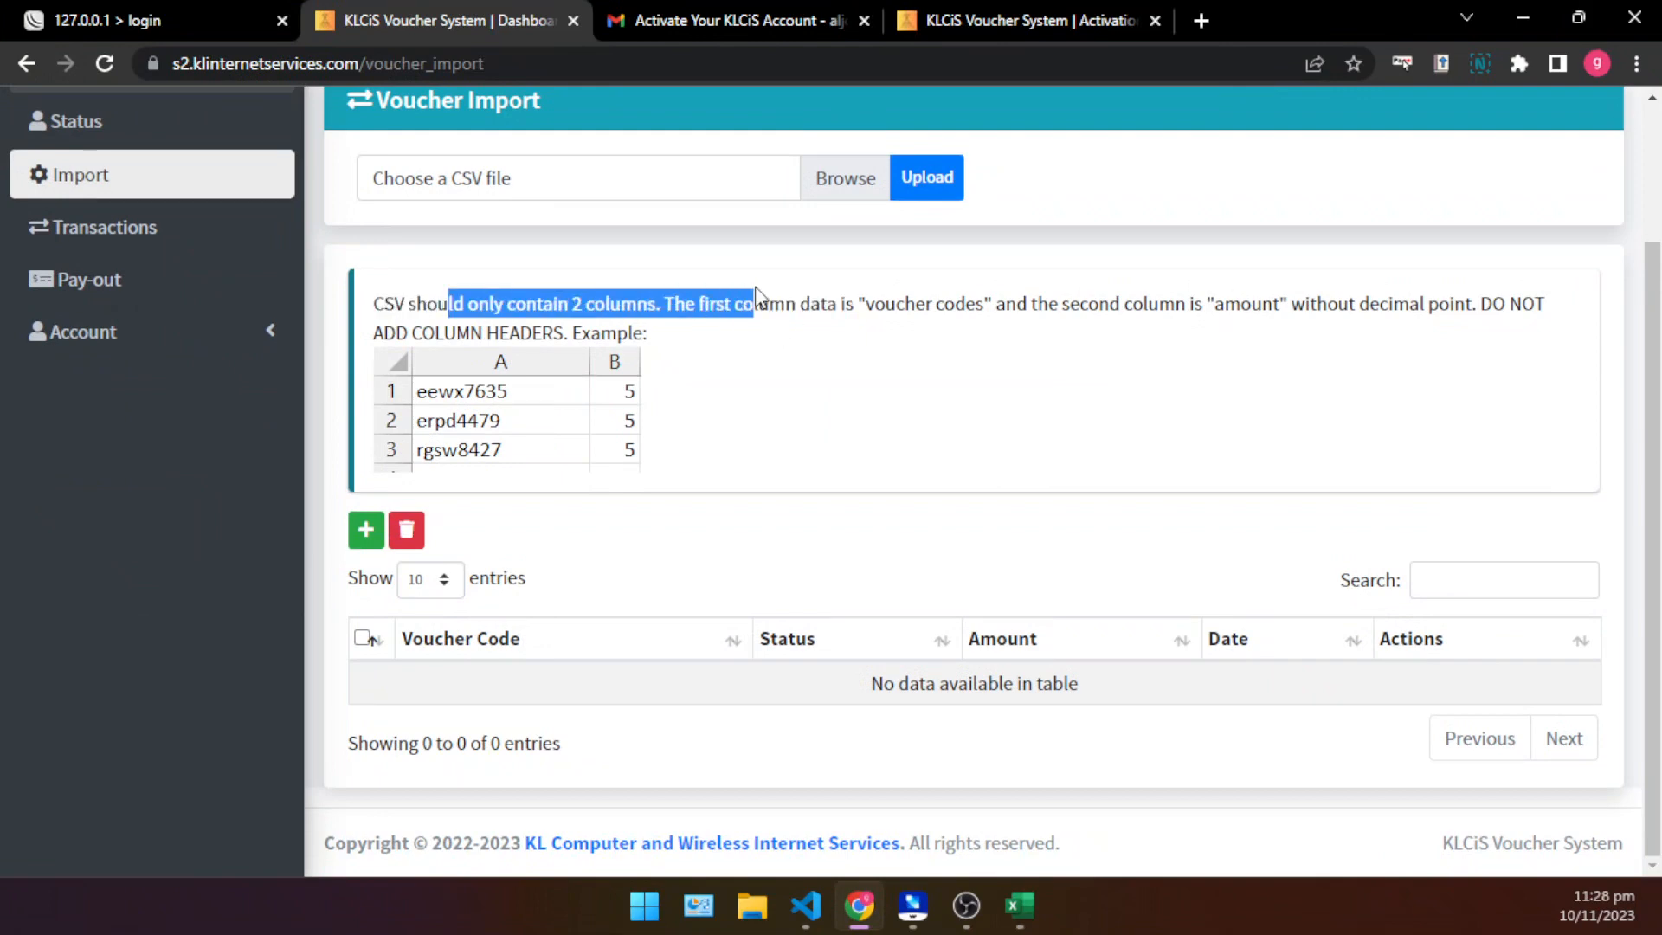
pyautogui.click(821, 375)
pyautogui.moveTo(862, 301); pyautogui.dragTo(971, 305)
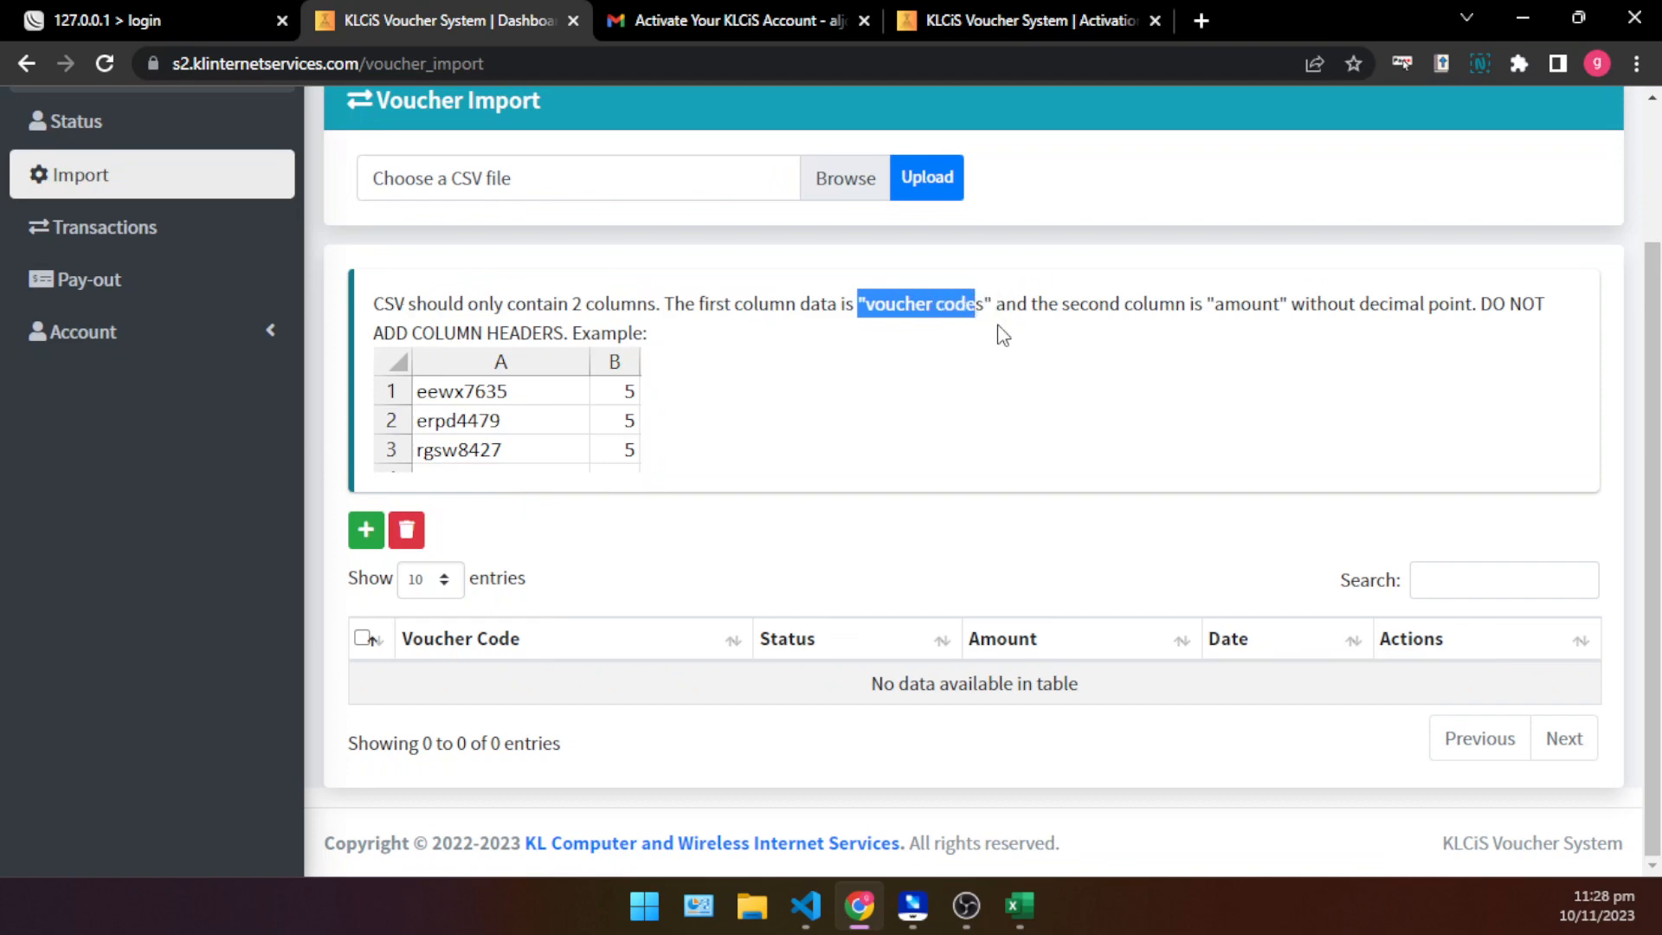
pyautogui.doubleClick(1243, 304)
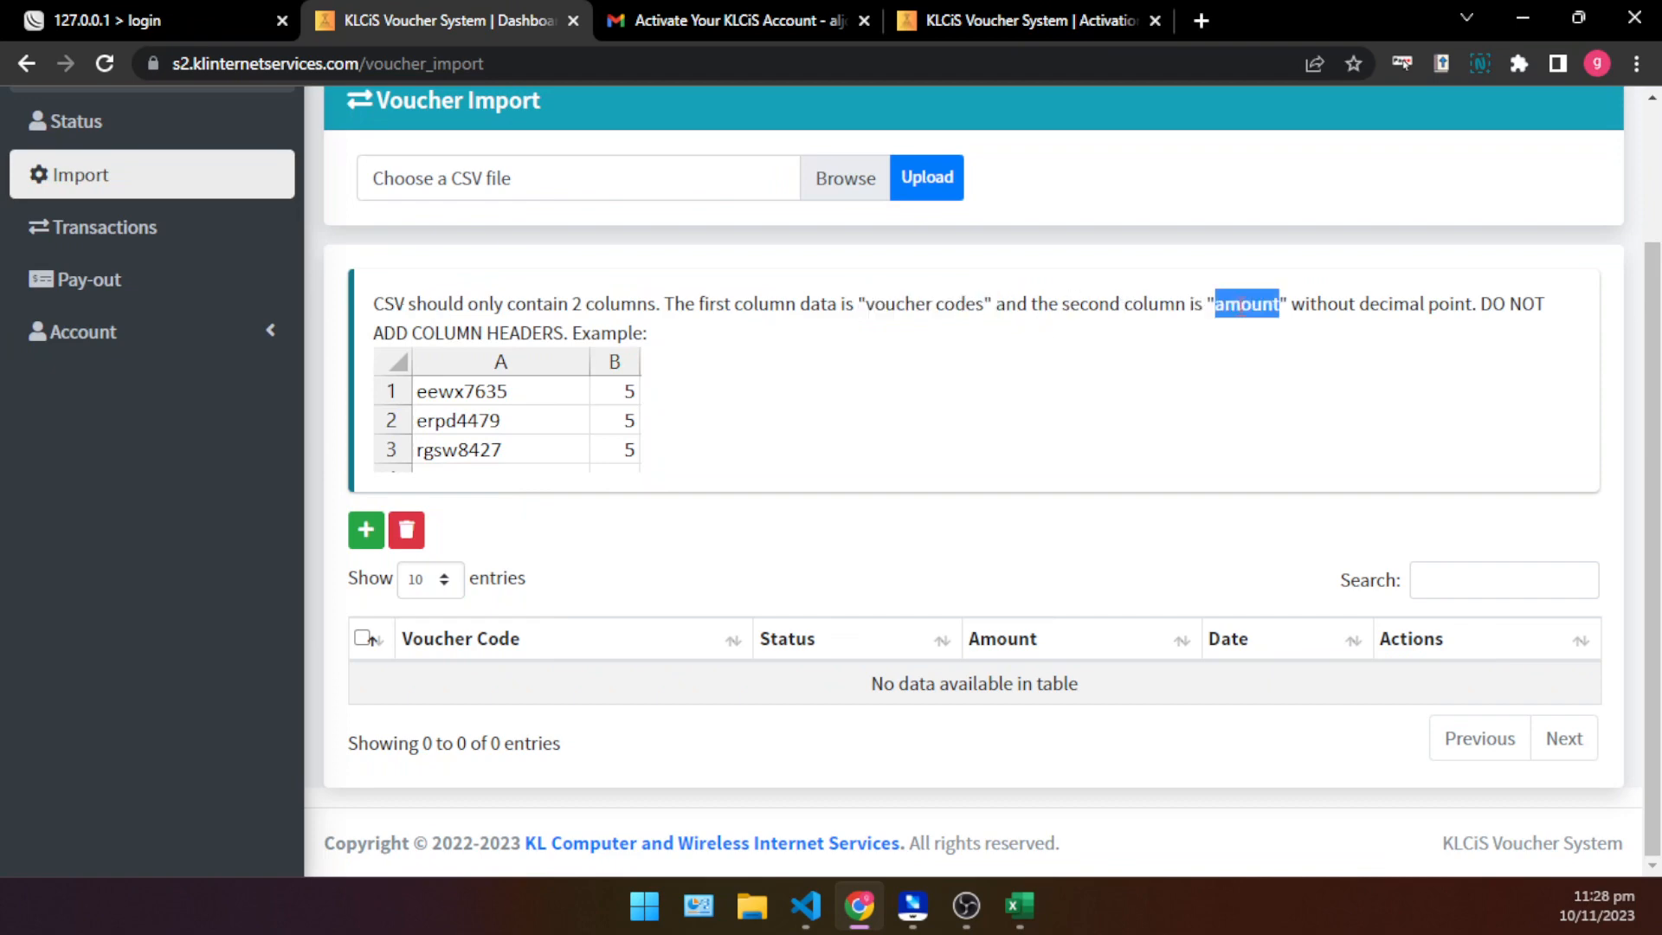
pyautogui.click(1233, 391)
pyautogui.click(1218, 392)
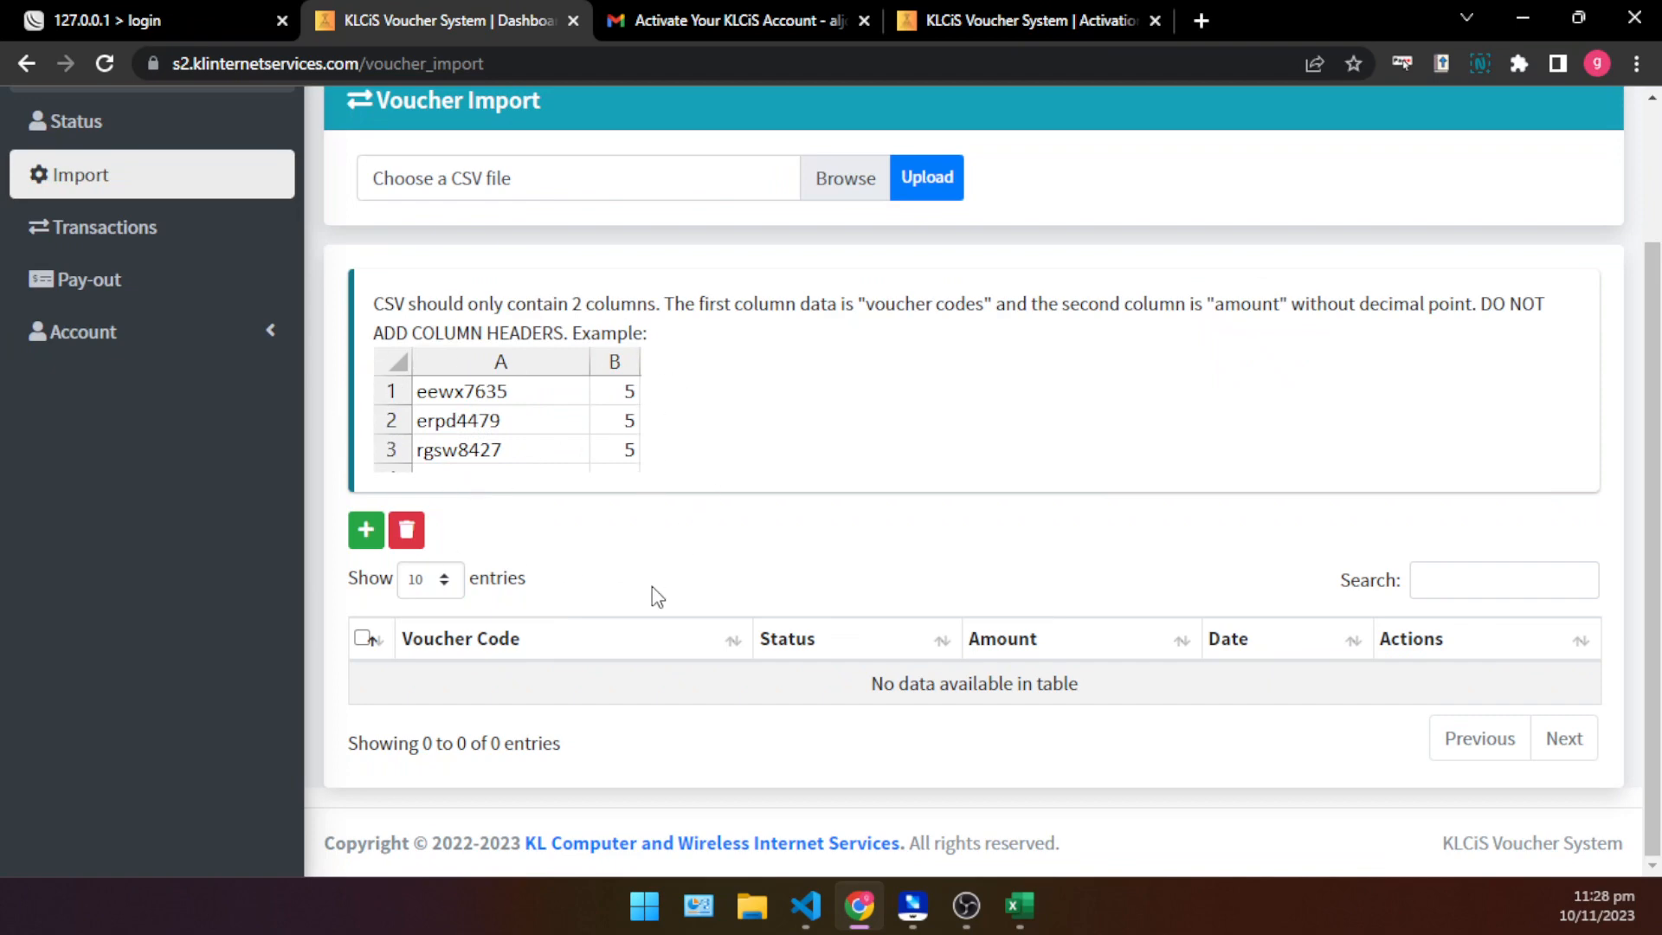
pyautogui.moveTo(414, 374); pyautogui.dragTo(608, 397)
# - Switch to demo_csv.csv in Excel and narrow columns A and B to fit their contents
pyautogui.click(1019, 905)
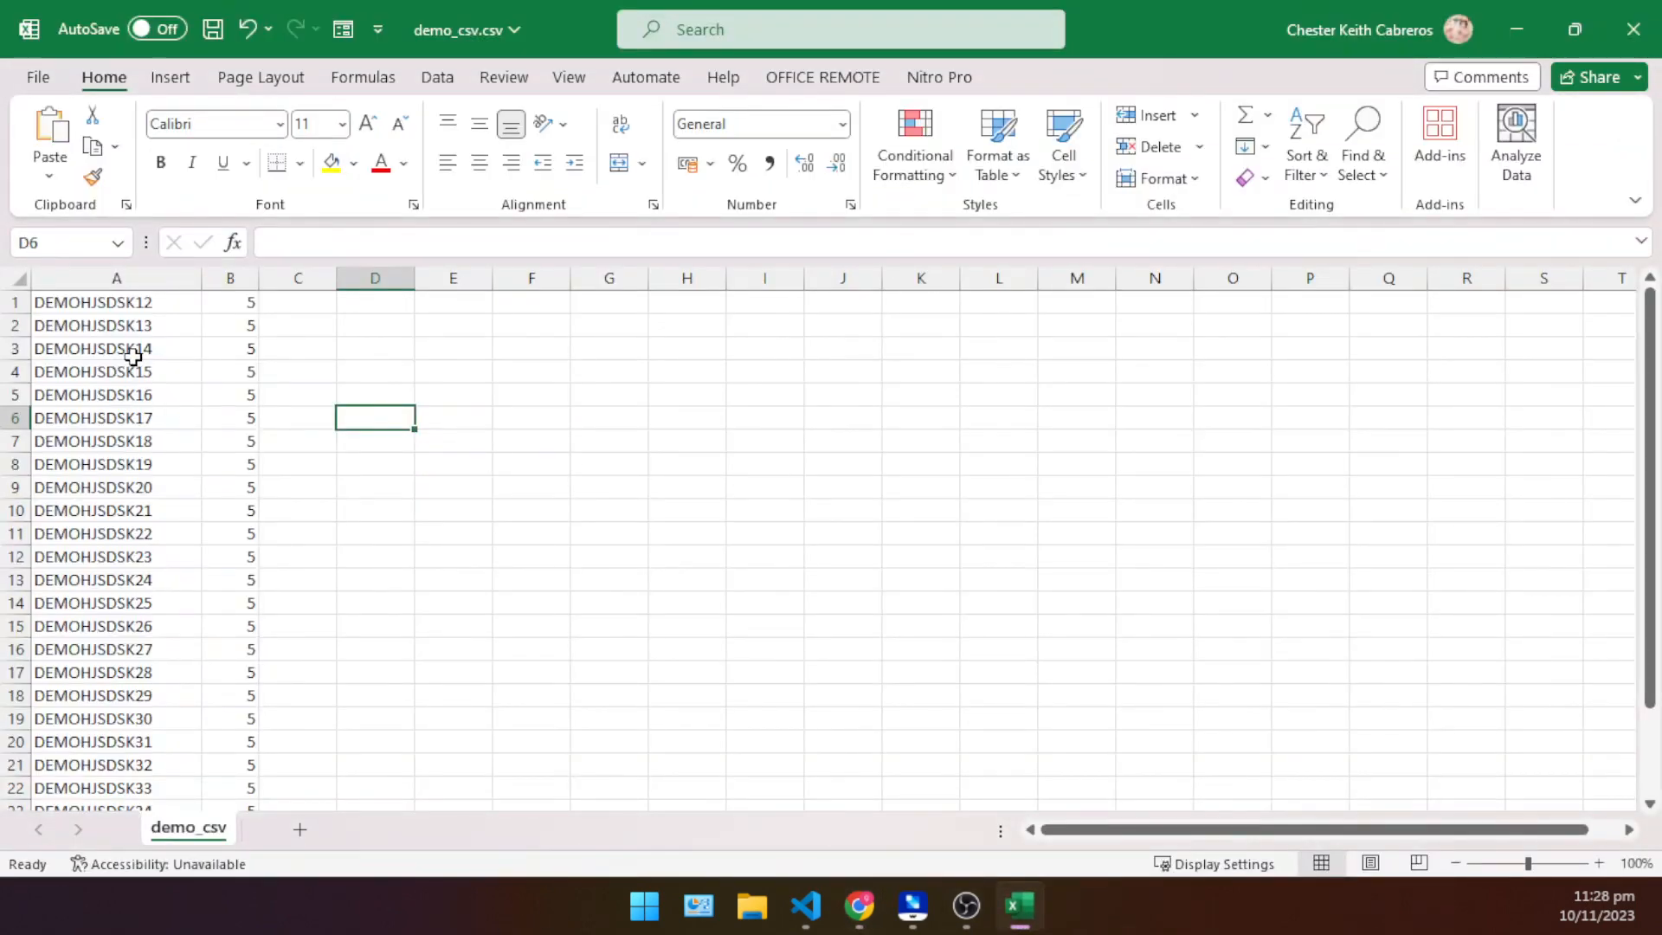
pyautogui.moveTo(248, 277); pyautogui.dragTo(167, 278)
pyautogui.click(358, 391)
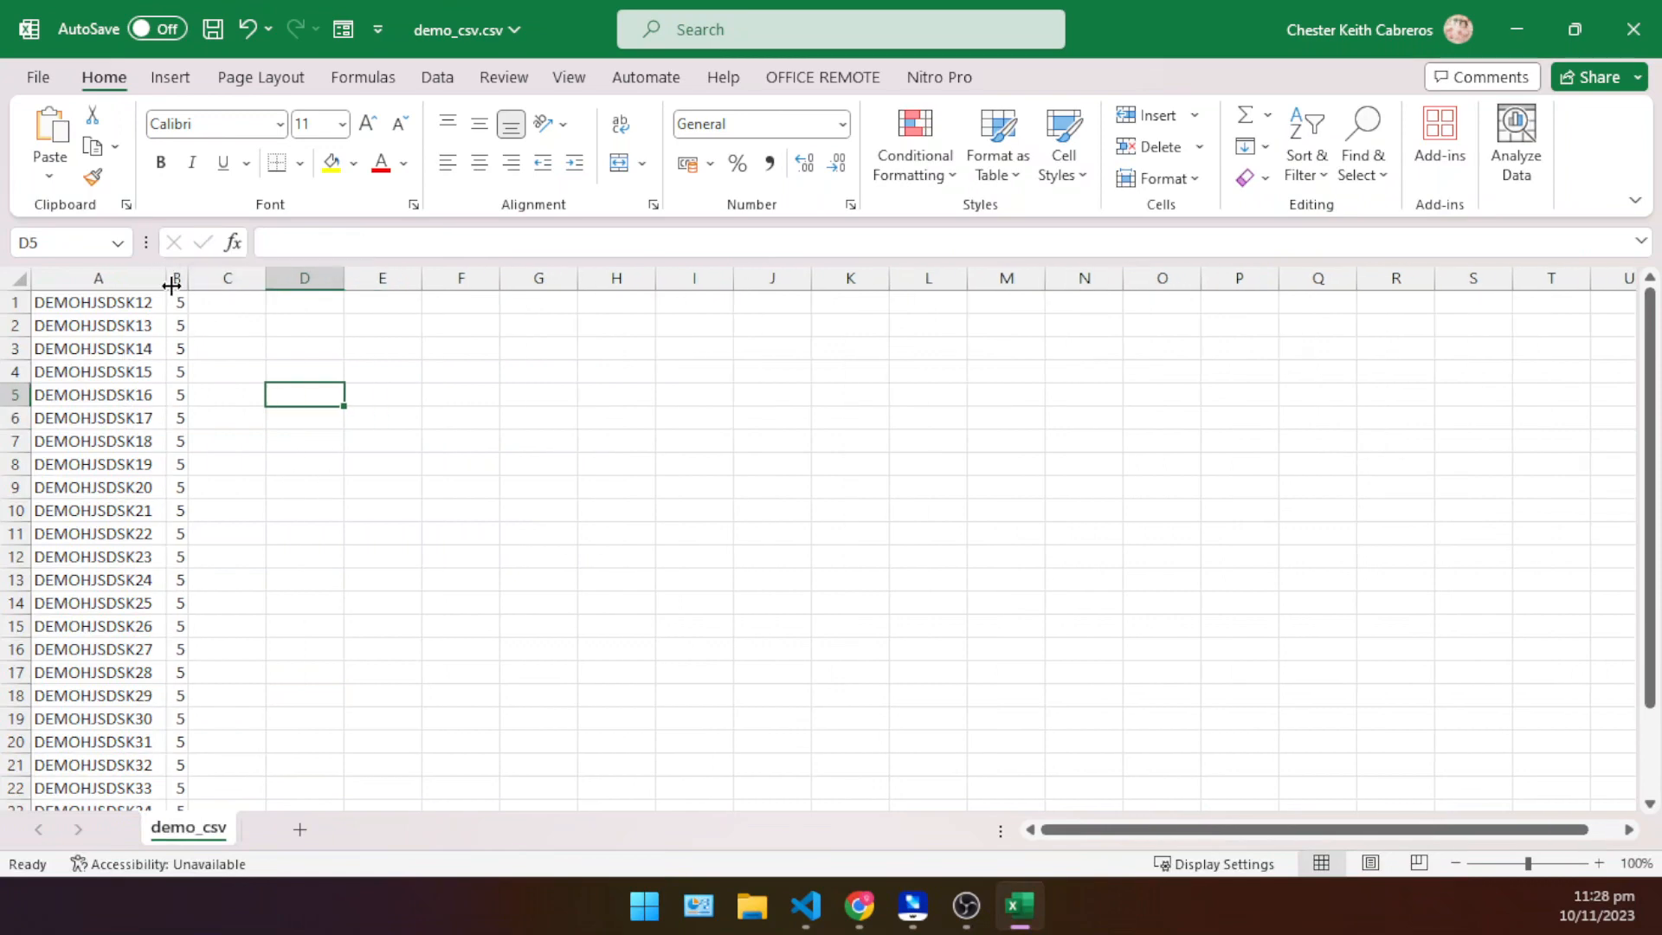
# - Highlight the voucher code column and the amount column in turn, and minimize the Excel workbook
pyautogui.click(92, 278)
pyautogui.click(321, 398)
pyautogui.click(176, 277)
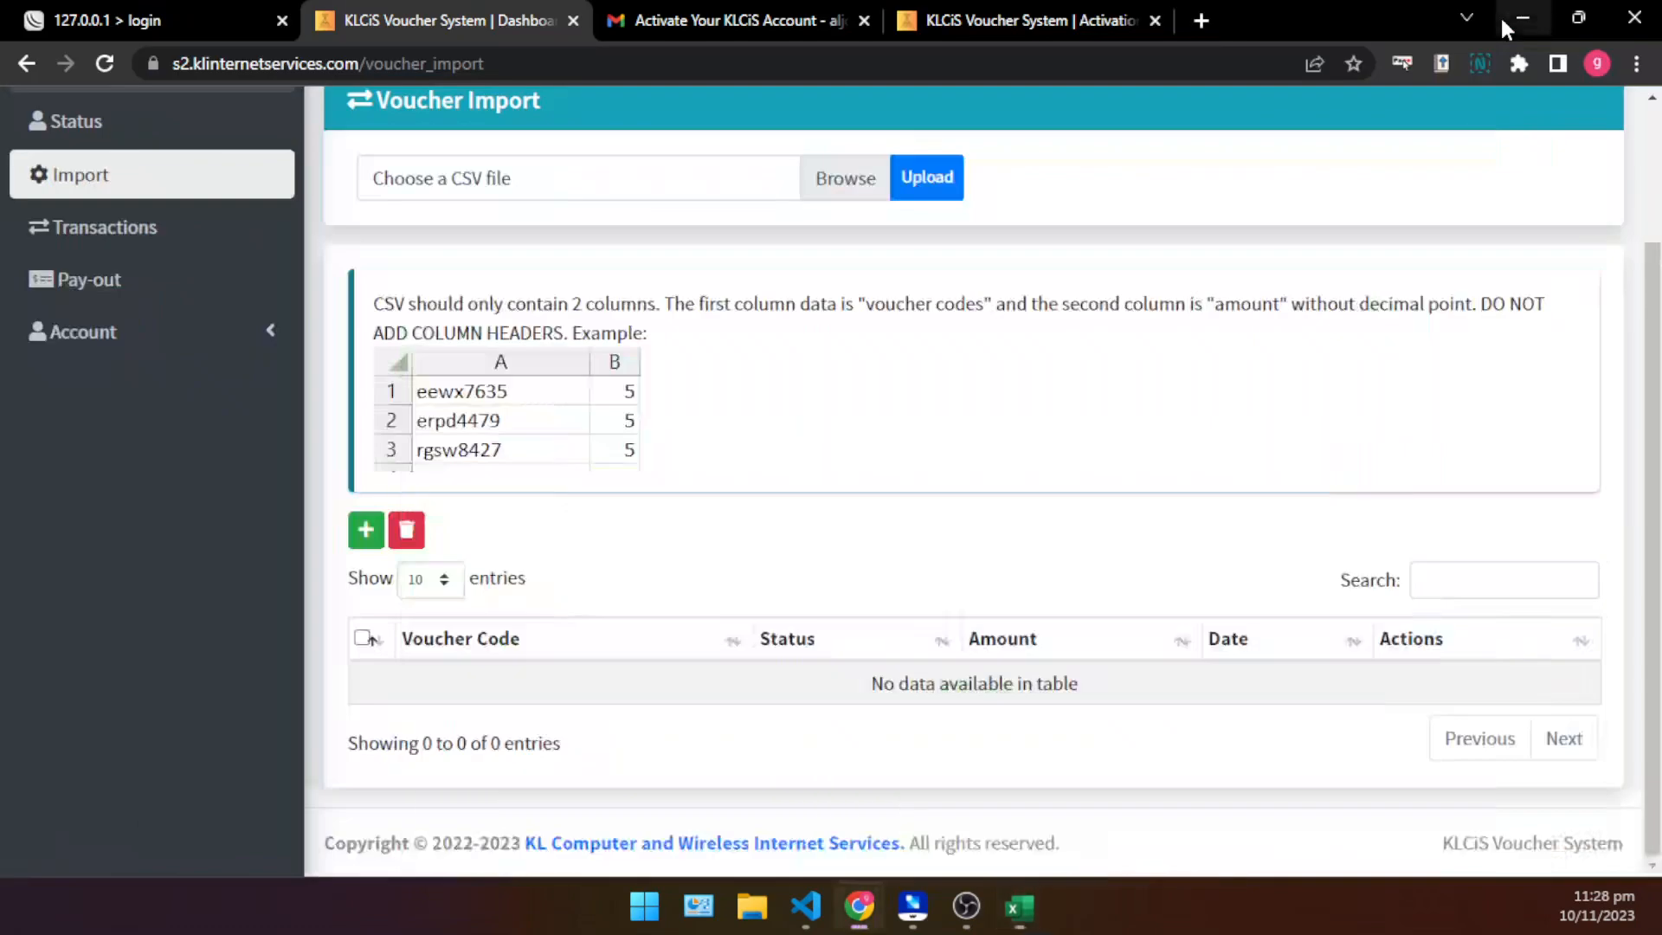
pyautogui.click(1511, 28)
# - Choose demo_csv.csv from the desktop as the voucher import file and upload it
pyautogui.scroll(2, 727, 649)
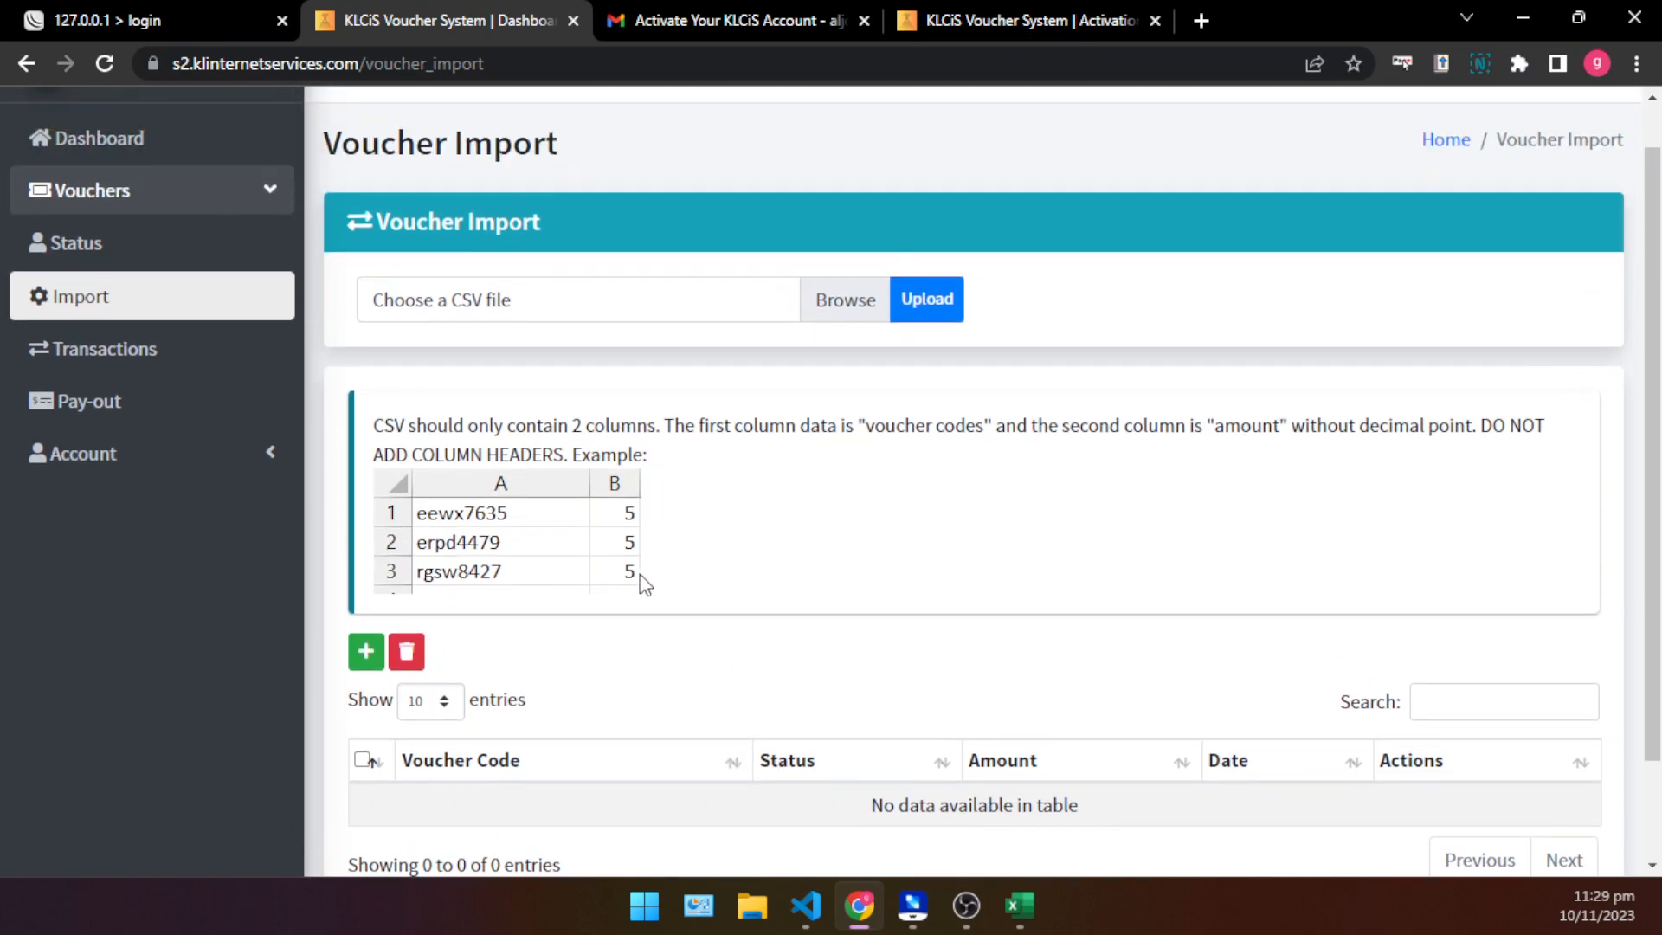
pyautogui.moveTo(615, 506); pyautogui.dragTo(631, 534)
pyautogui.click(838, 299)
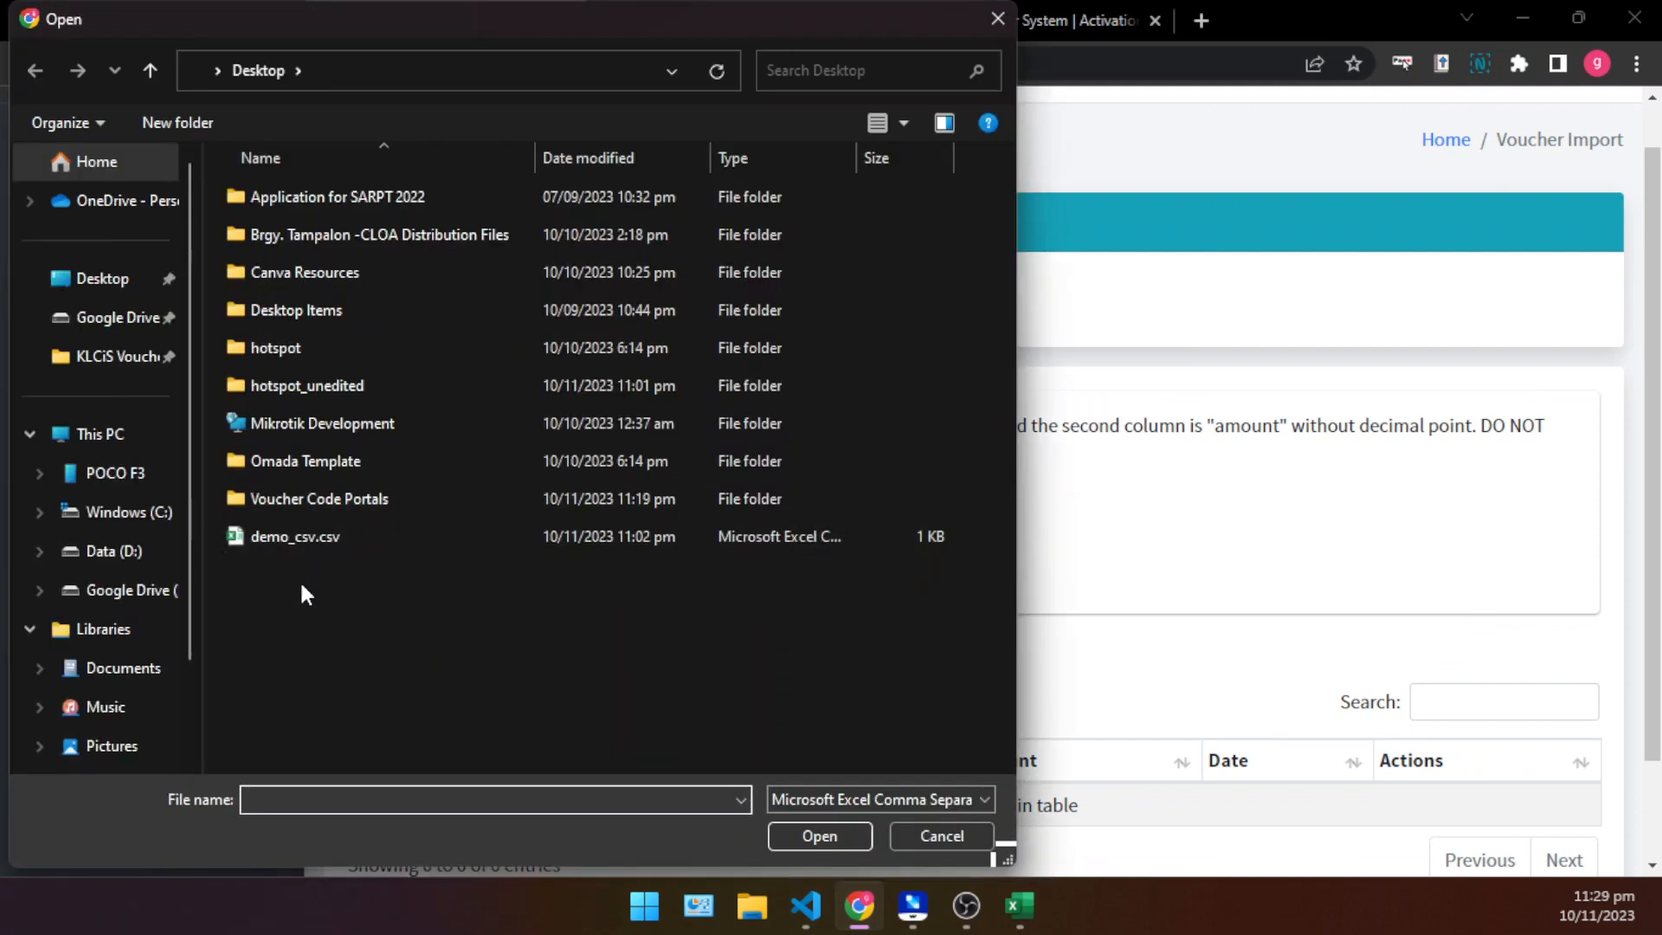
pyautogui.doubleClick(330, 537)
pyautogui.click(930, 303)
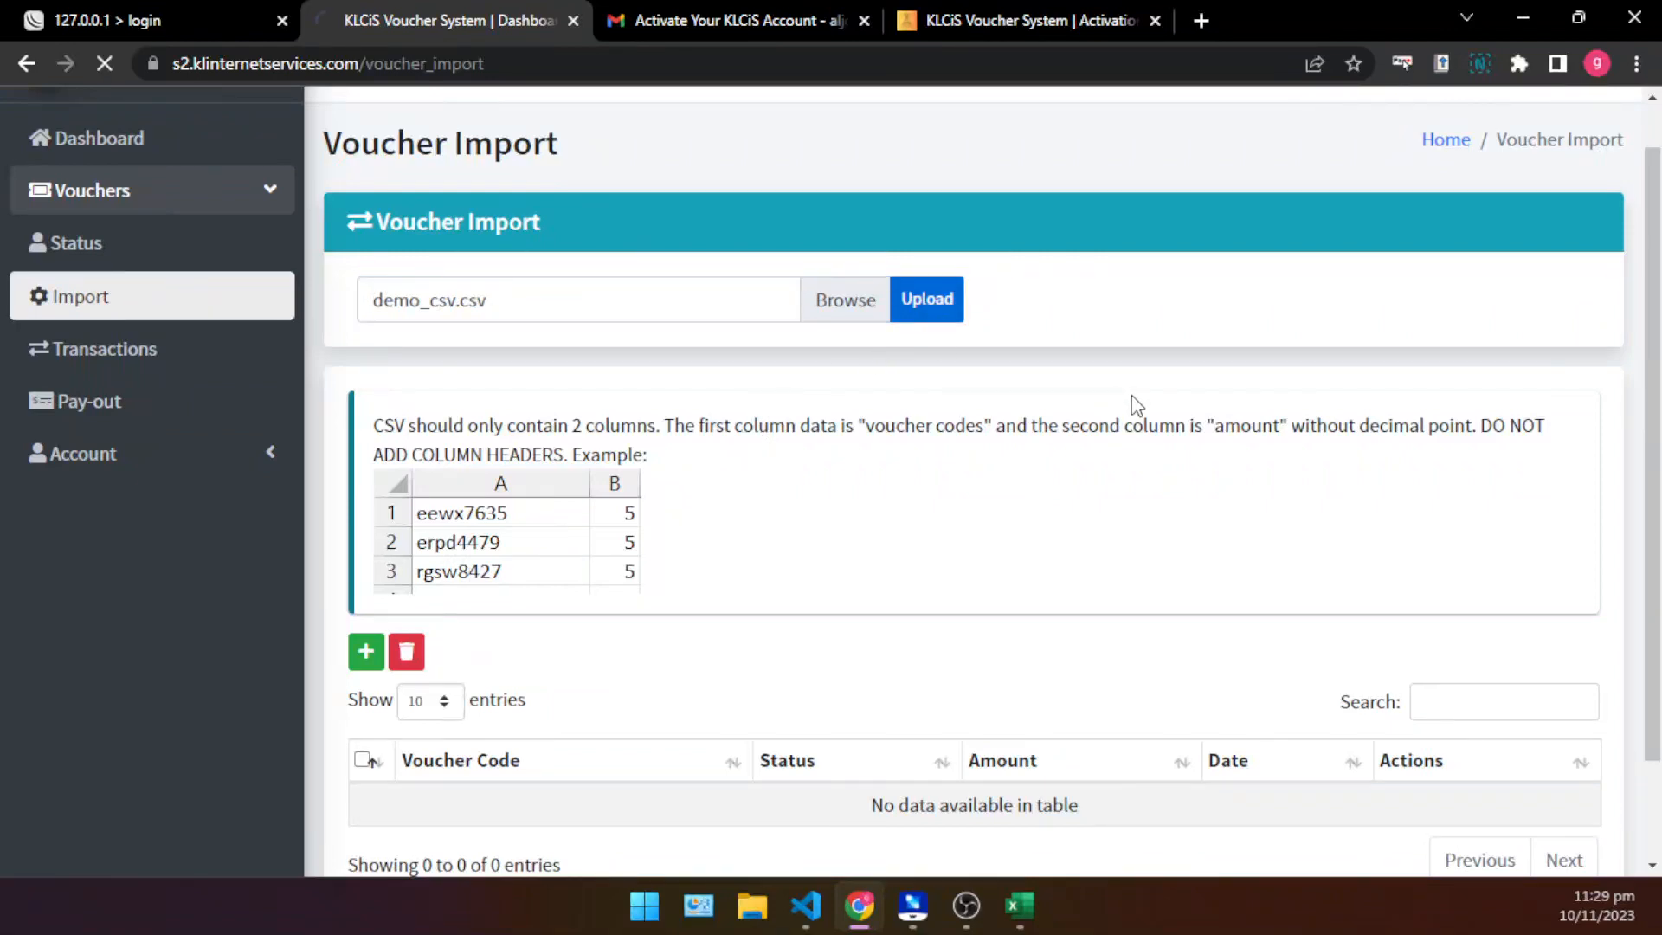
# - Look through the imported vouchers and highlight rows with their codes, statuses, amounts and dates
pyautogui.scroll(-8, 1005, 497)
pyautogui.scroll(5, 1001, 482)
pyautogui.scroll(-3, 1002, 482)
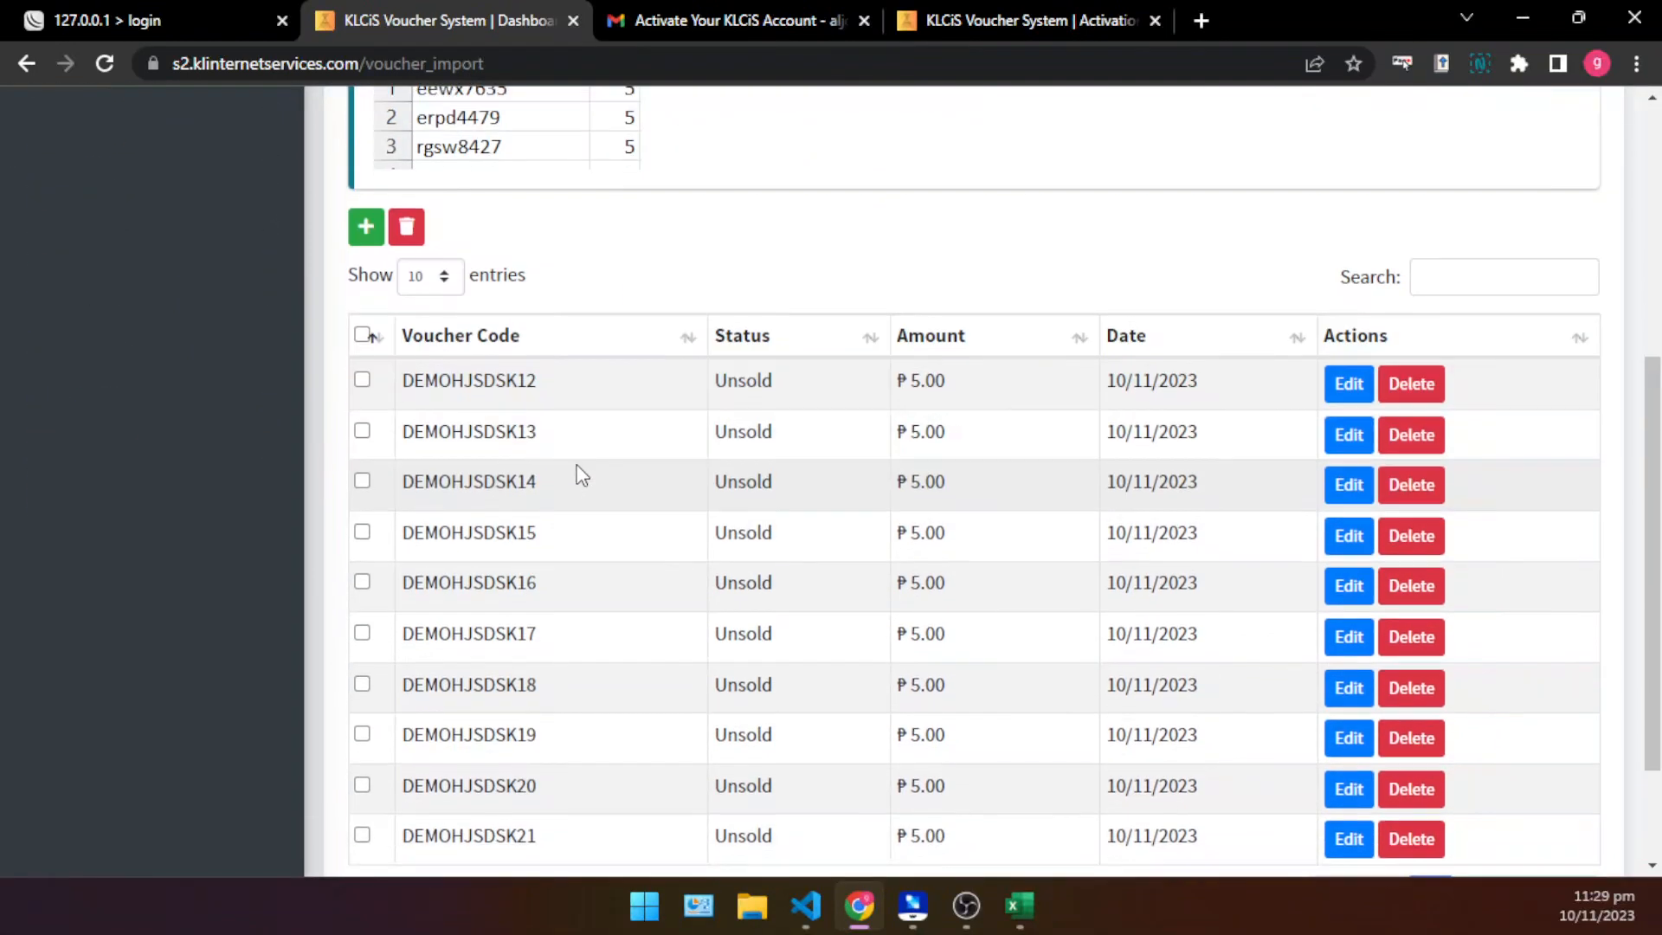
pyautogui.scroll(-2, 571, 467)
pyautogui.moveTo(413, 218); pyautogui.dragTo(1112, 506)
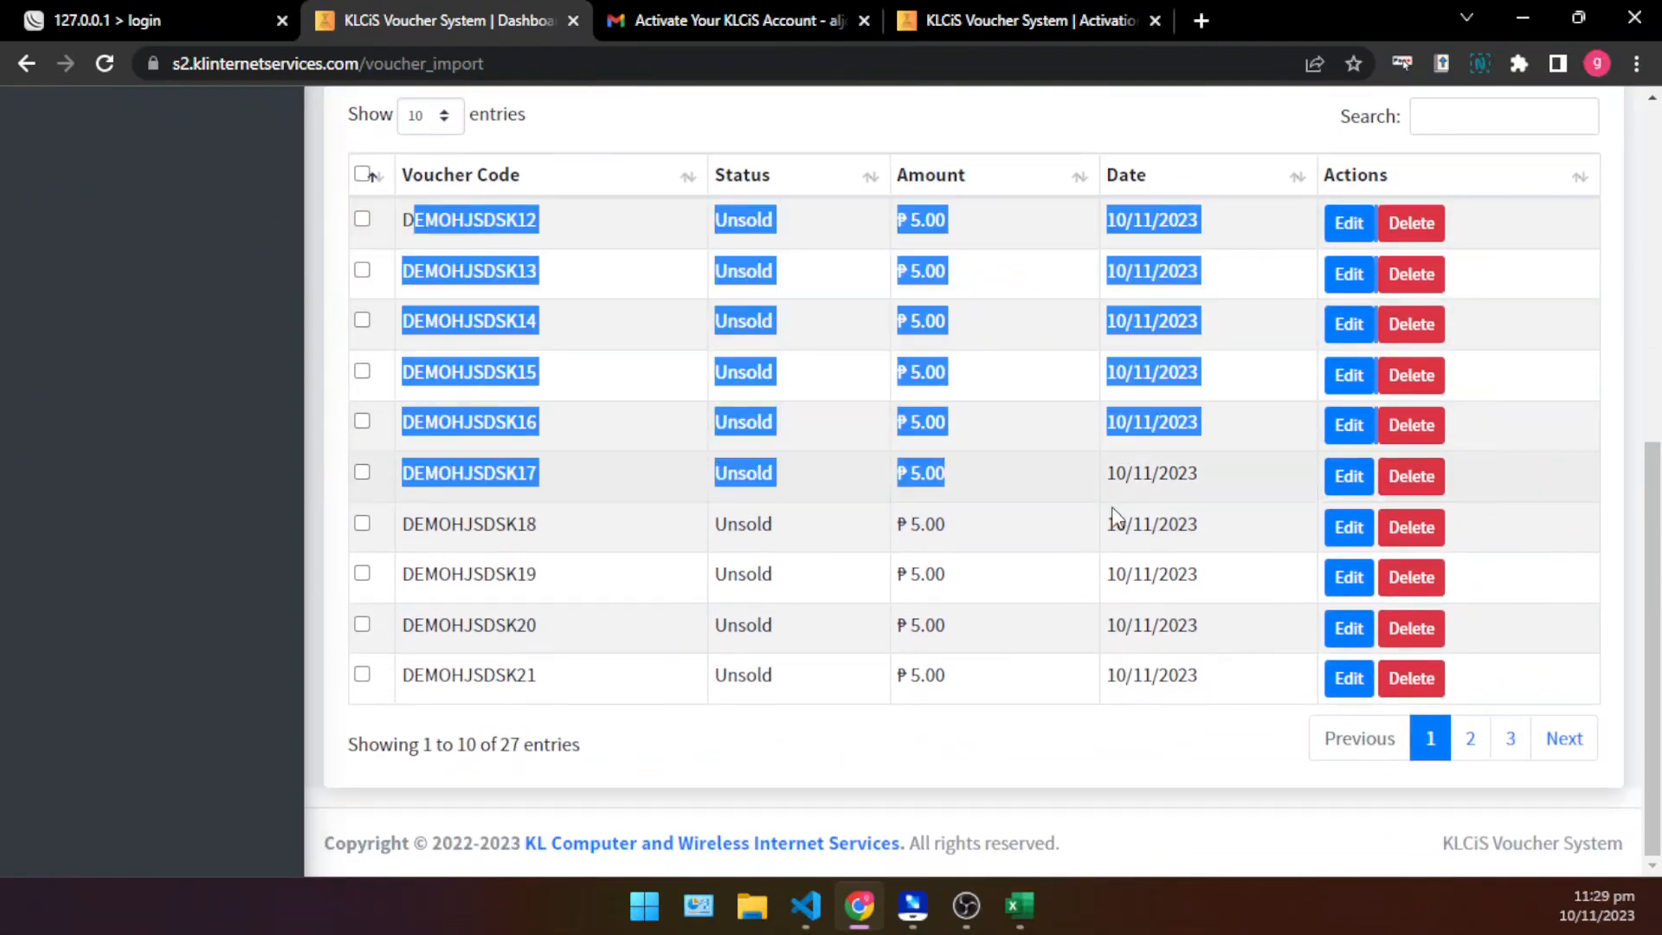
pyautogui.click(1081, 542)
# - Highlight the entry count line below the imported voucher table
pyautogui.scroll(4, 1039, 519)
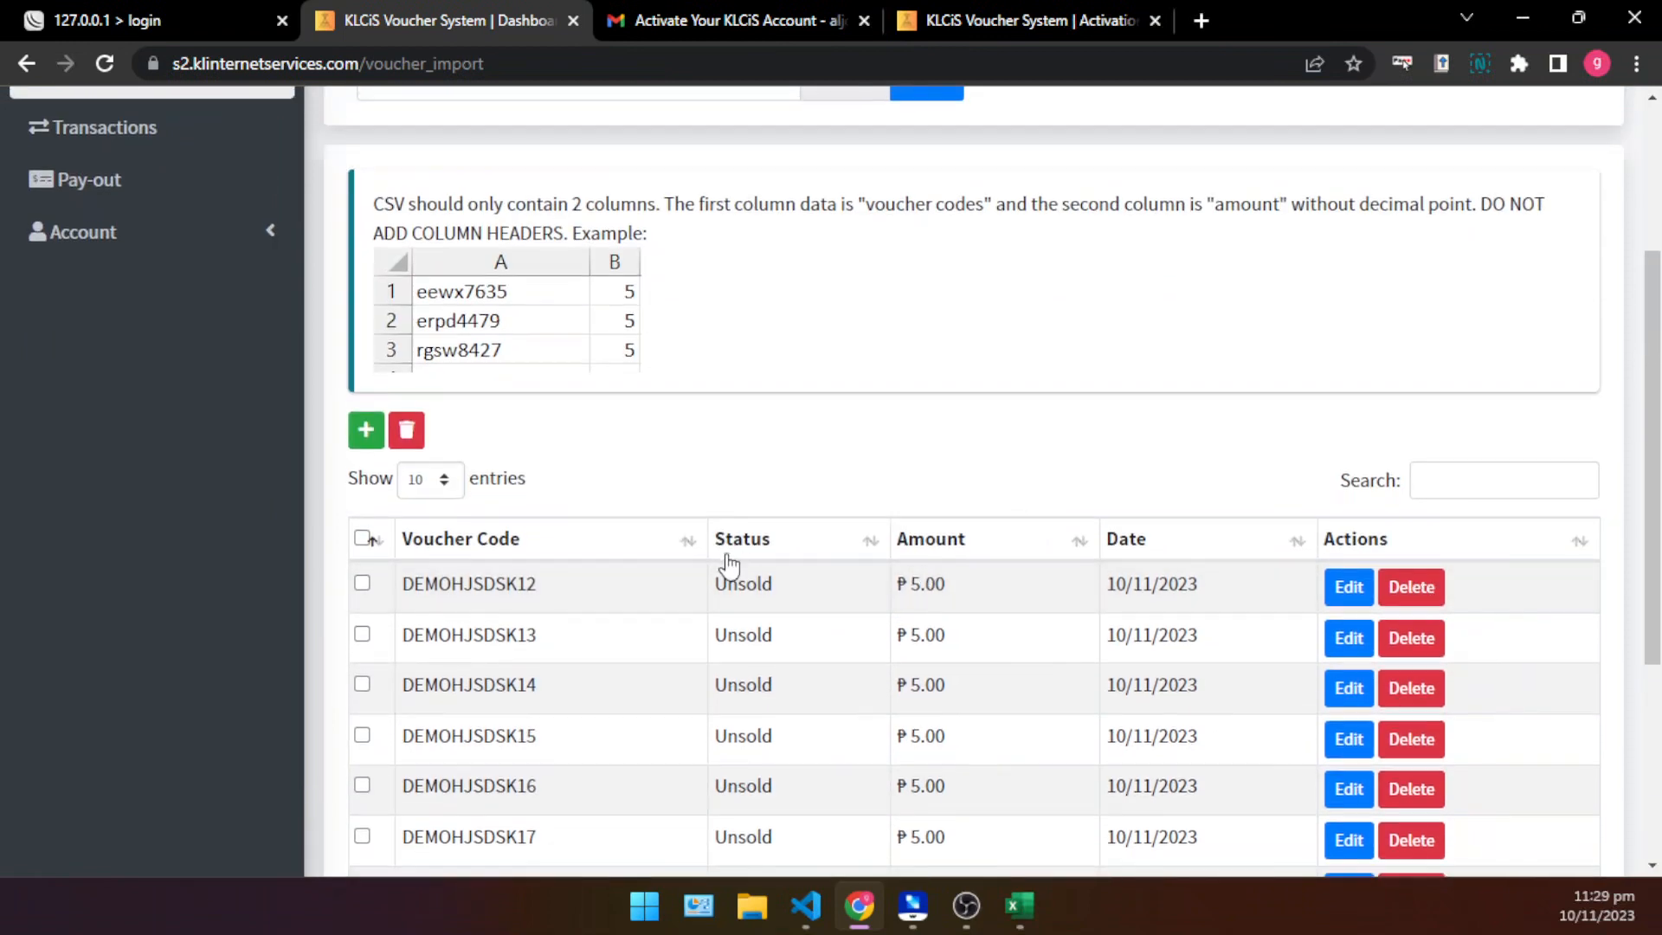
pyautogui.scroll(-4, 728, 562)
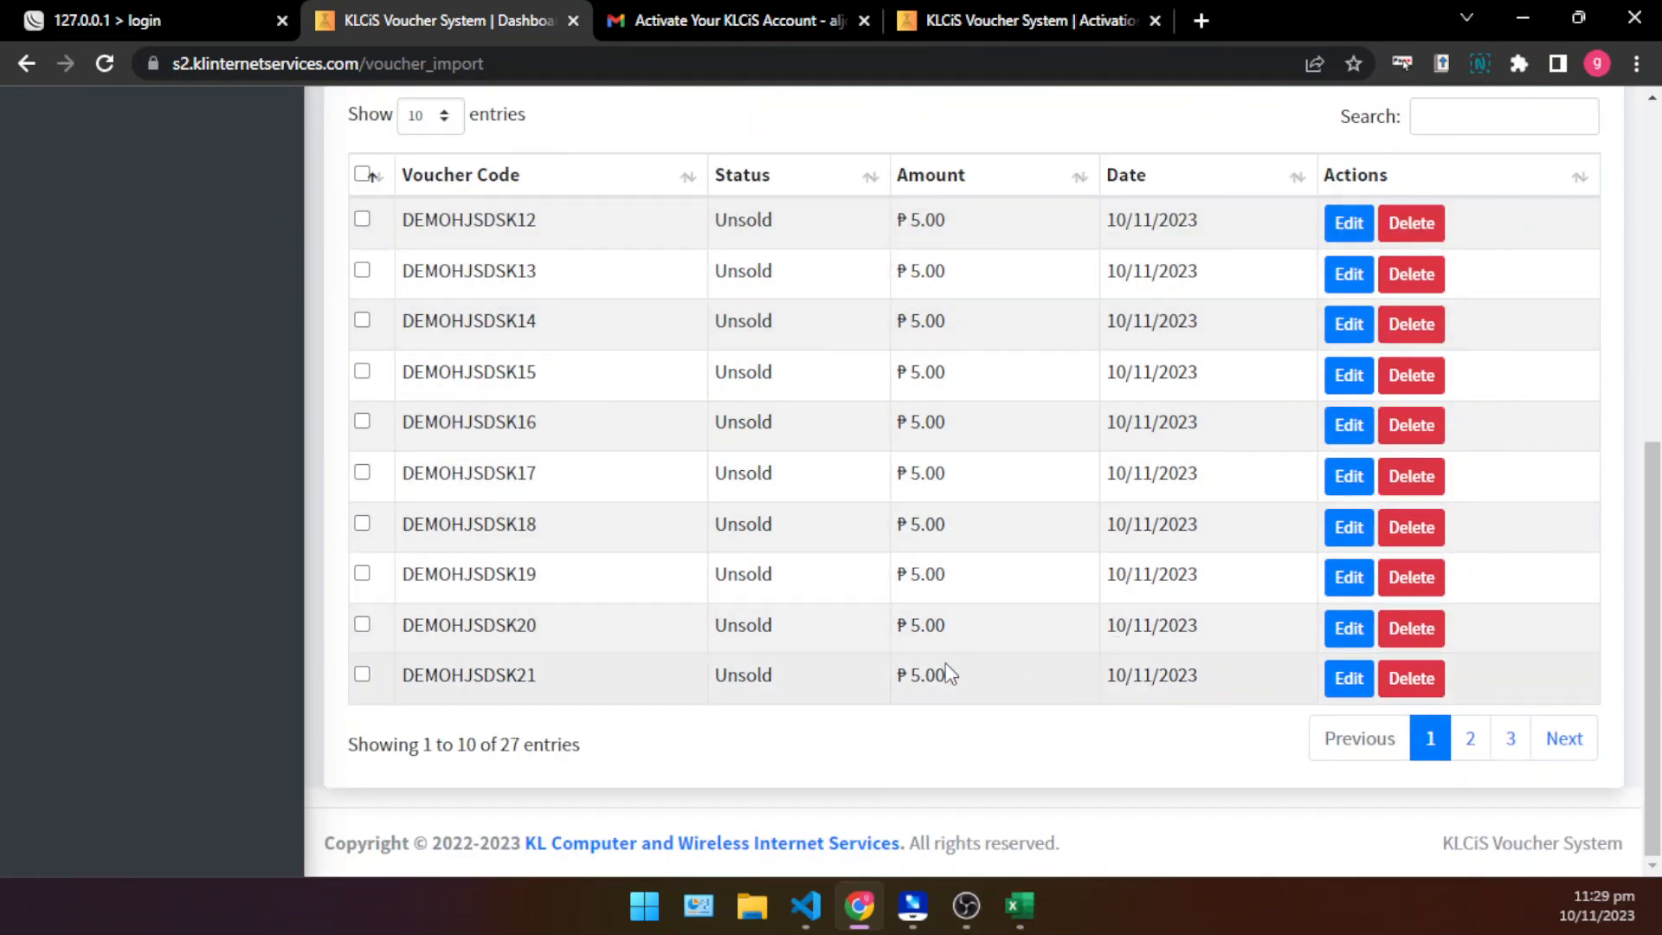
pyautogui.moveTo(459, 746); pyautogui.dragTo(623, 779)
pyautogui.click(432, 747)
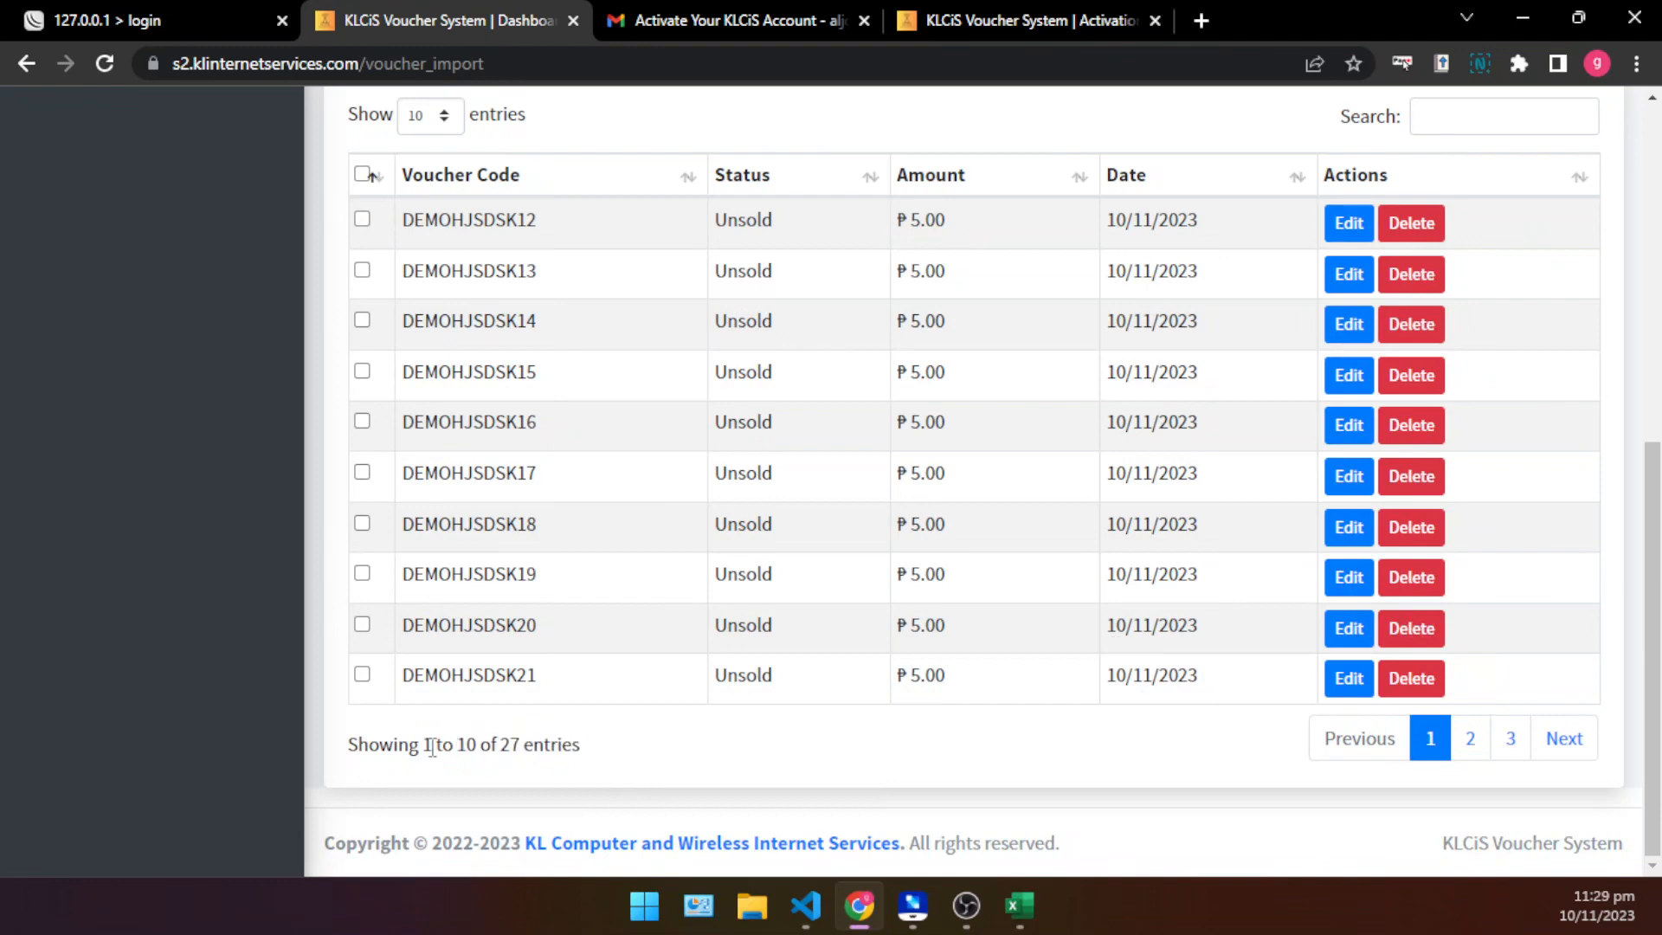
pyautogui.moveTo(432, 747); pyautogui.dragTo(838, 786)
pyautogui.click(836, 782)
# - Compare the CSV format example with the imported list and highlight the first voucher's amount
pyautogui.scroll(7, 1132, 630)
pyautogui.scroll(-5, 918, 494)
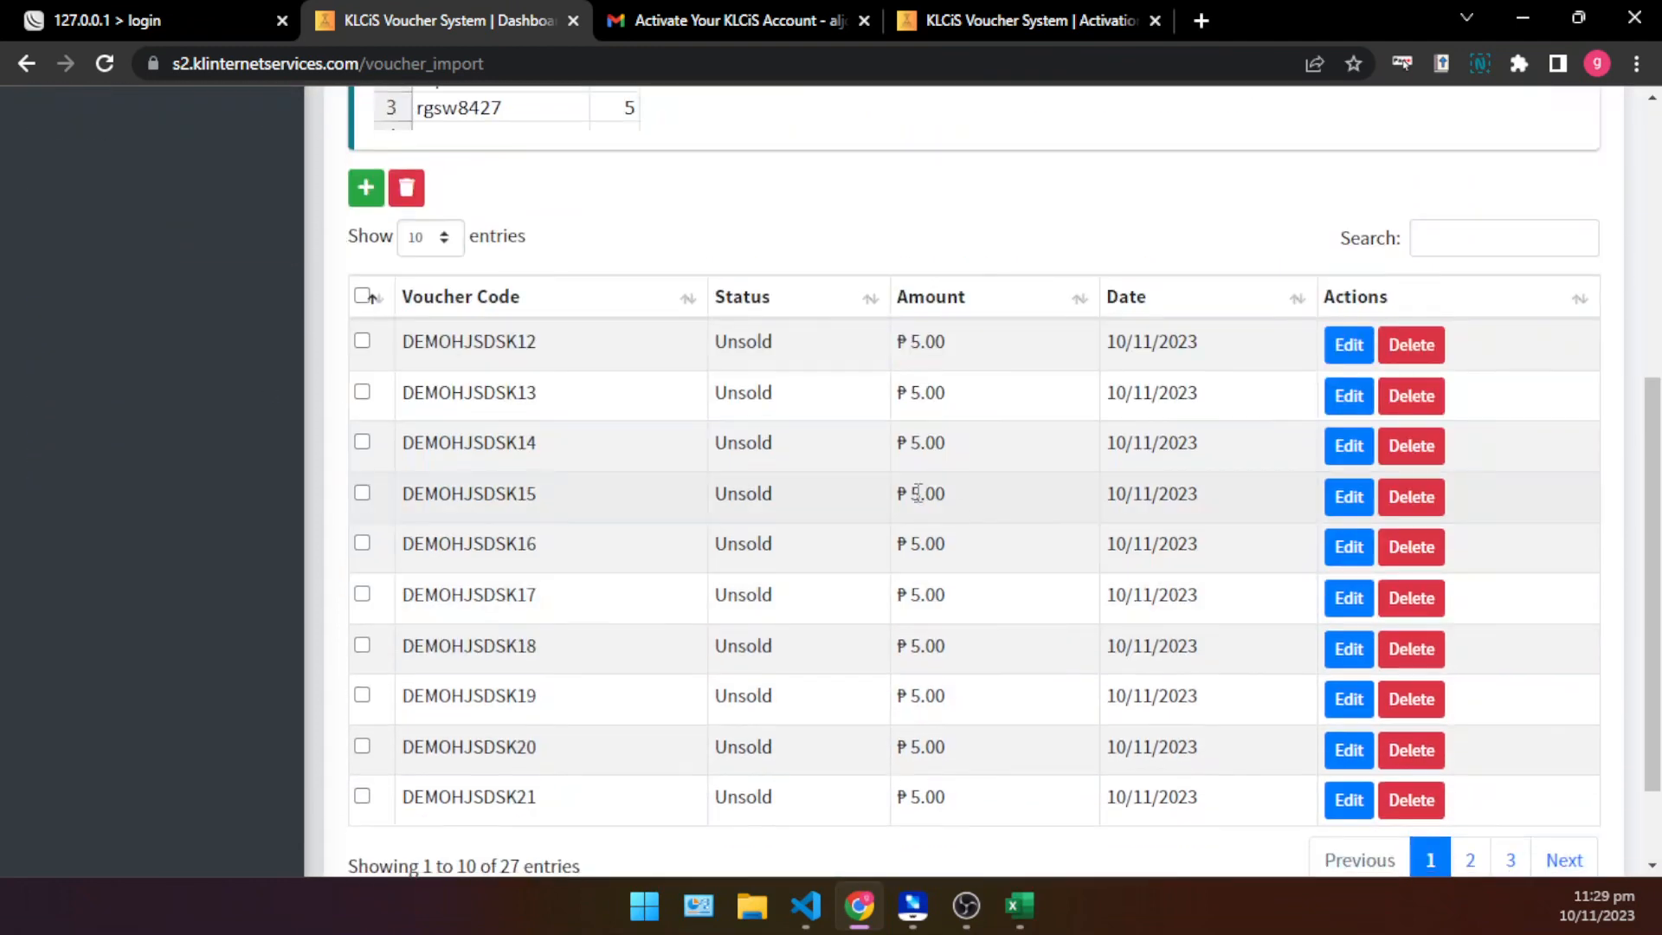
pyautogui.scroll(4, 917, 494)
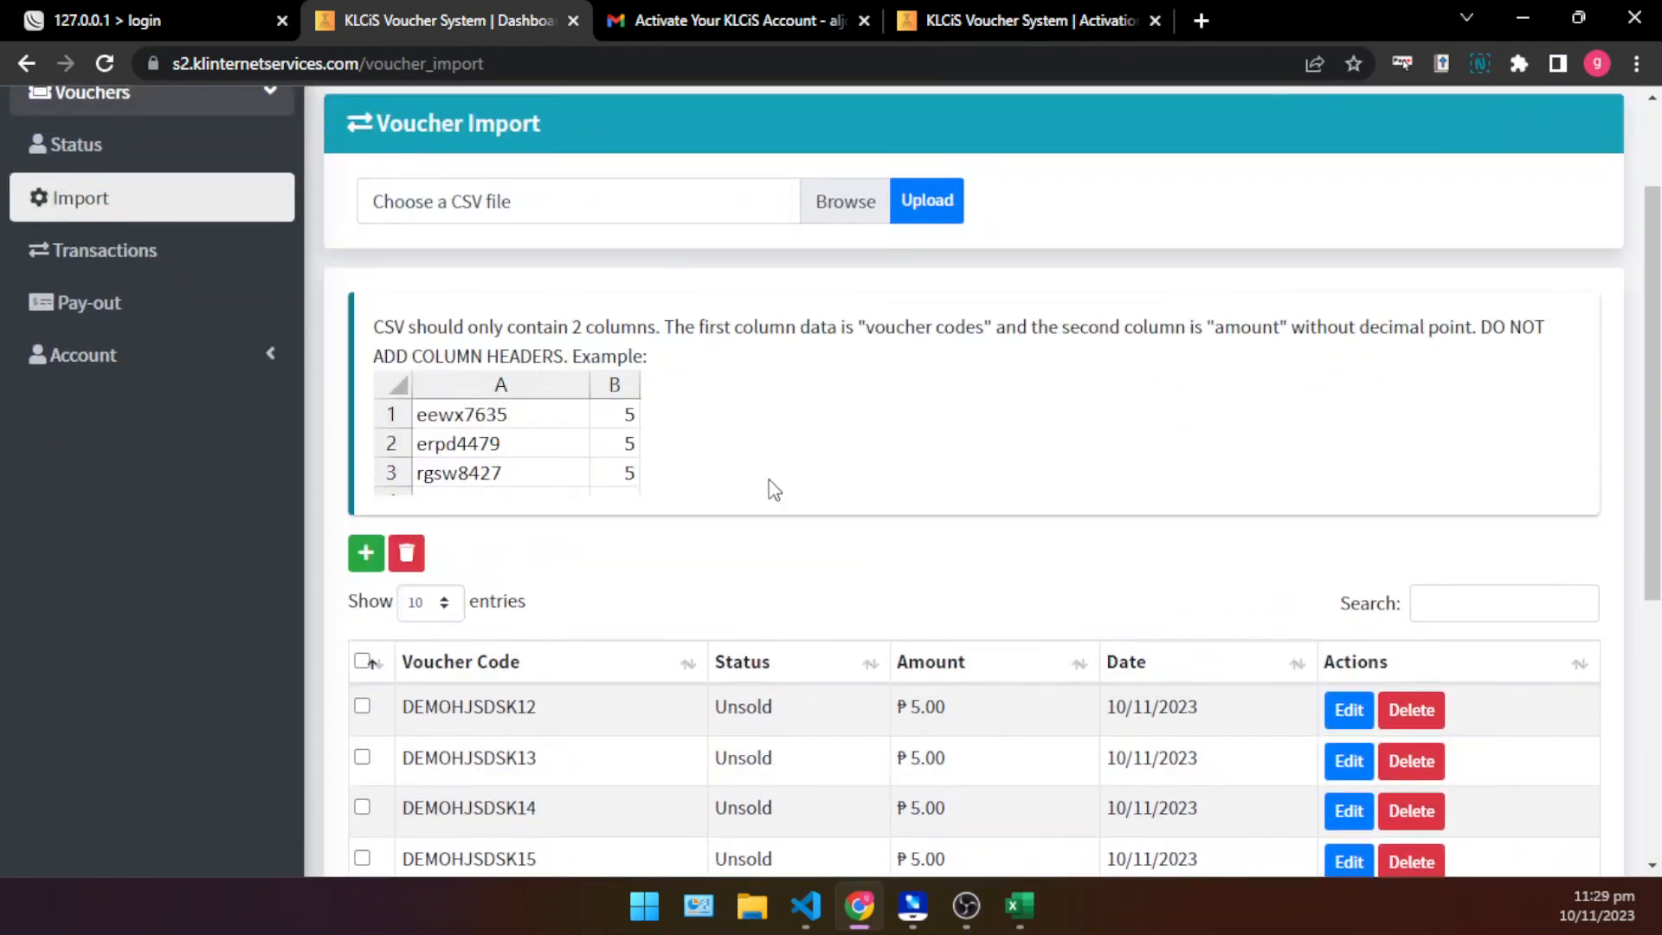
pyautogui.scroll(-4, 909, 323)
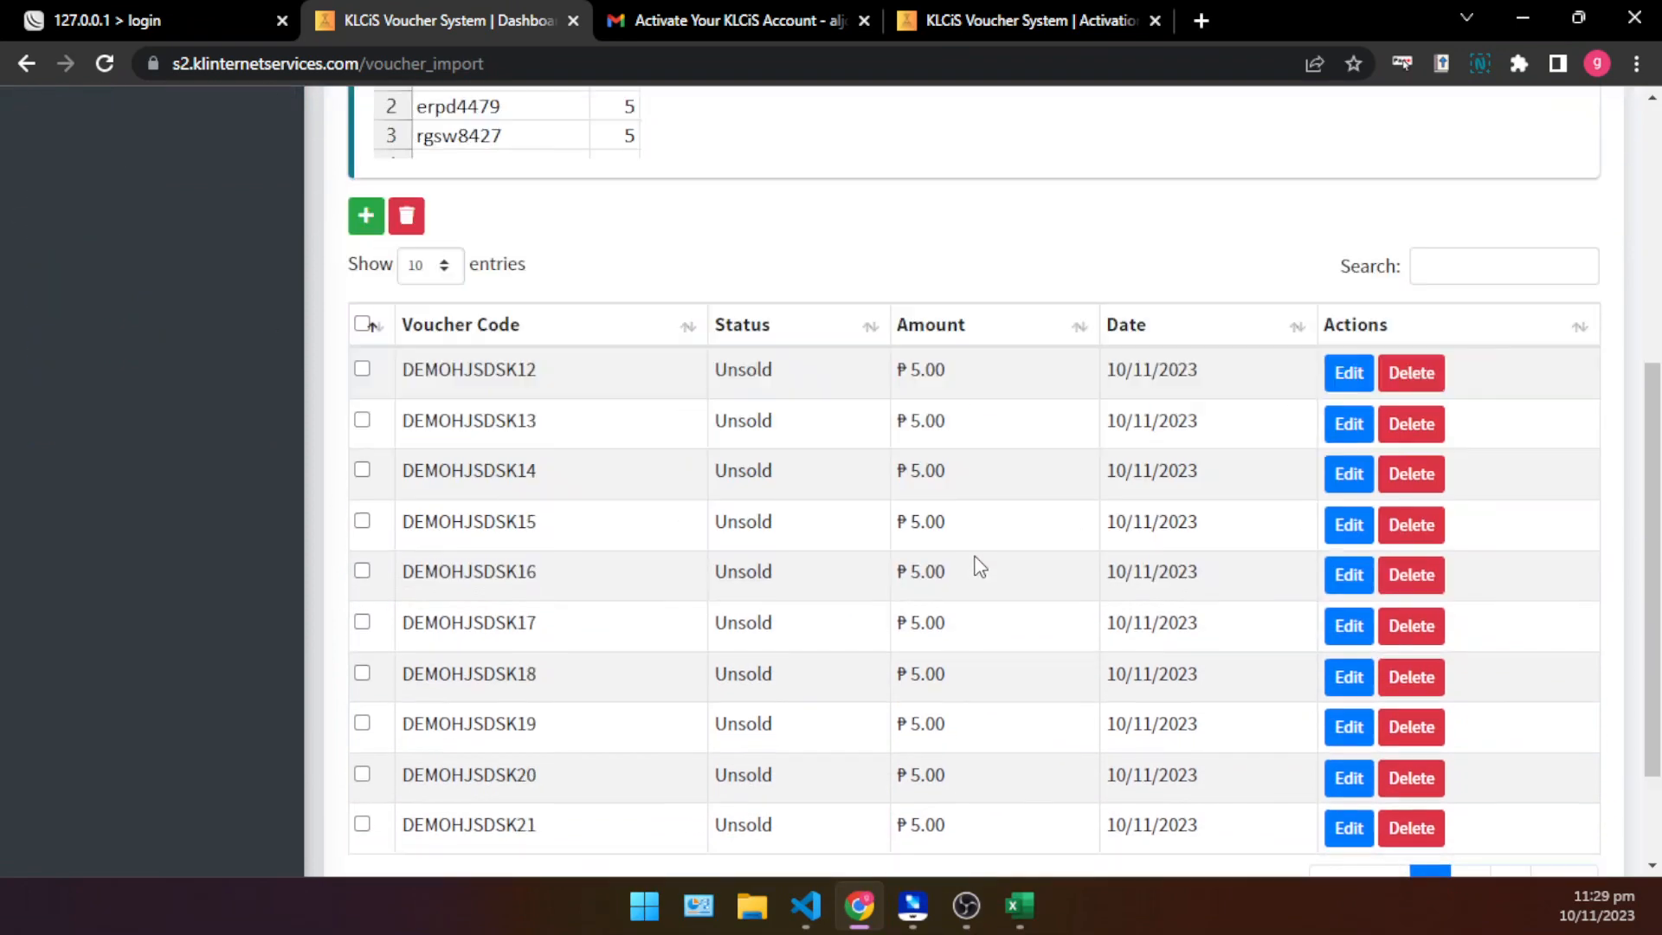
pyautogui.moveTo(909, 348); pyautogui.dragTo(954, 372)
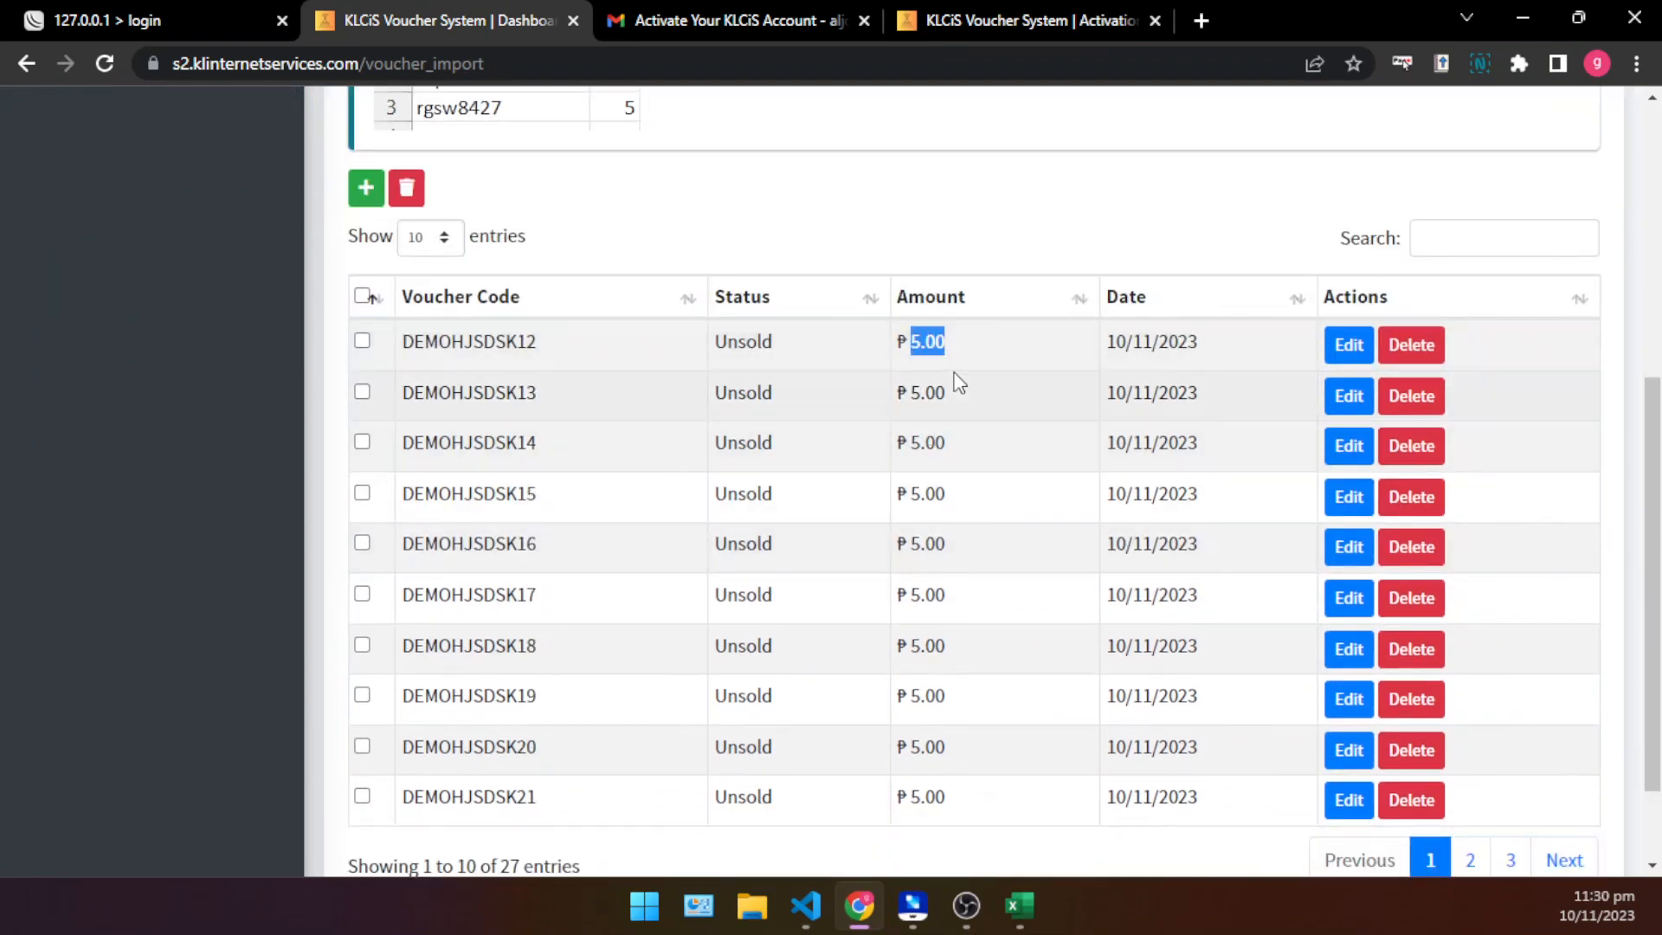
pyautogui.click(921, 442)
# - Sort the imported voucher table by date in descending order and look over the list
pyautogui.scroll(2, 776, 517)
pyautogui.scroll(-2, 776, 517)
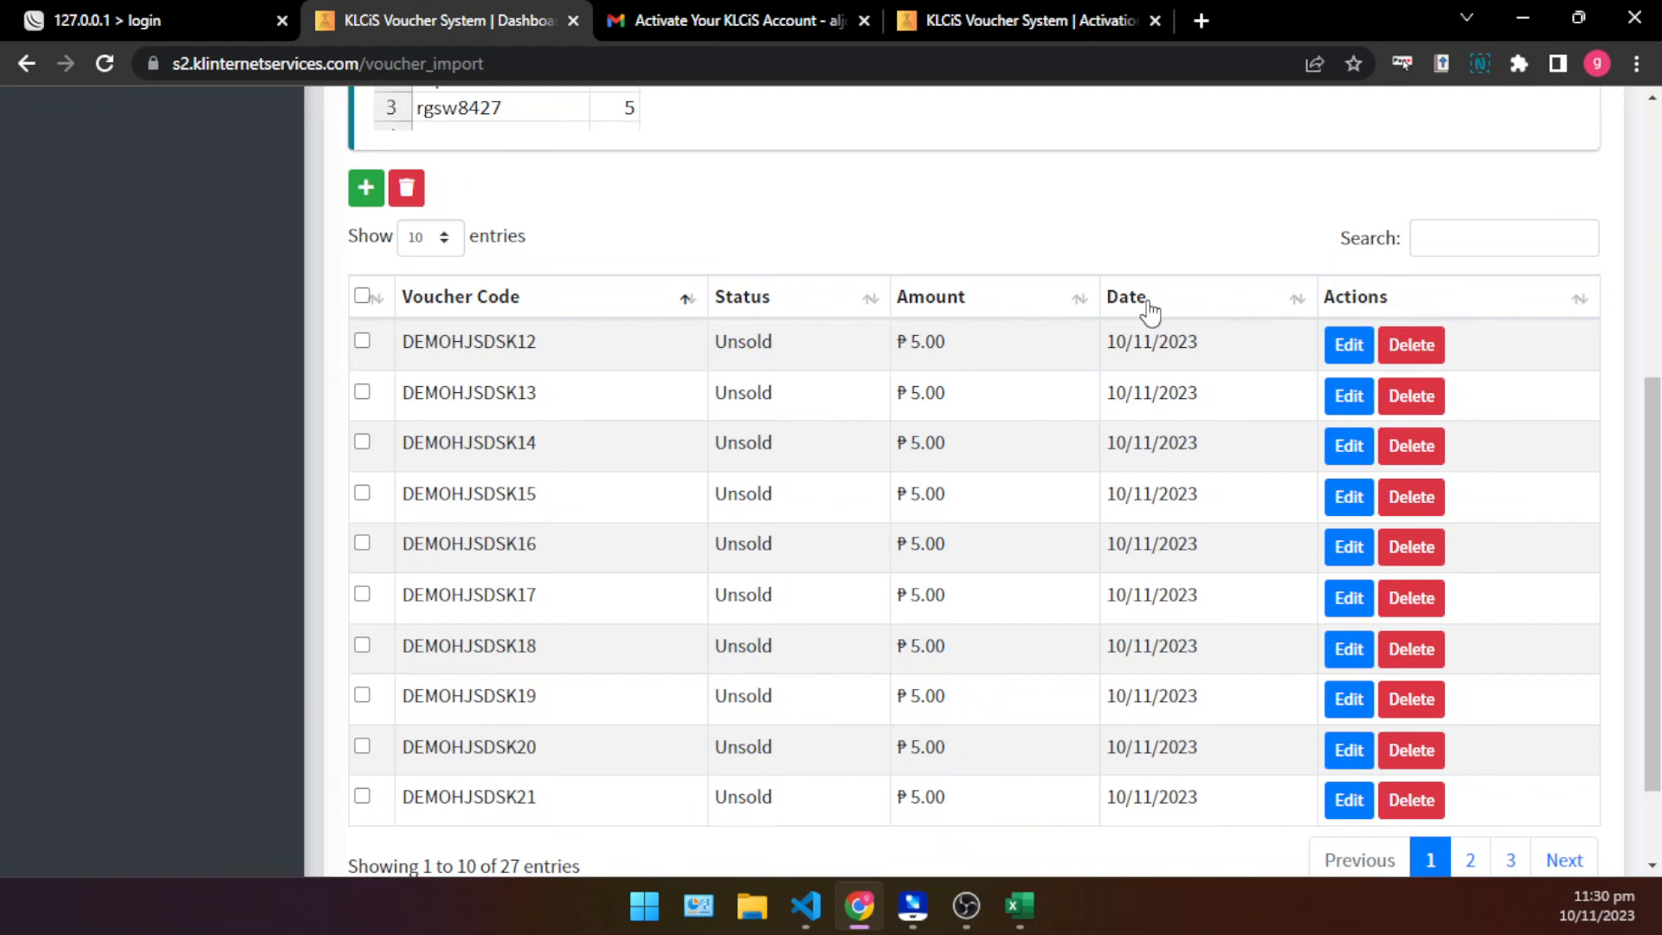
pyautogui.scroll(5, 835, 407)
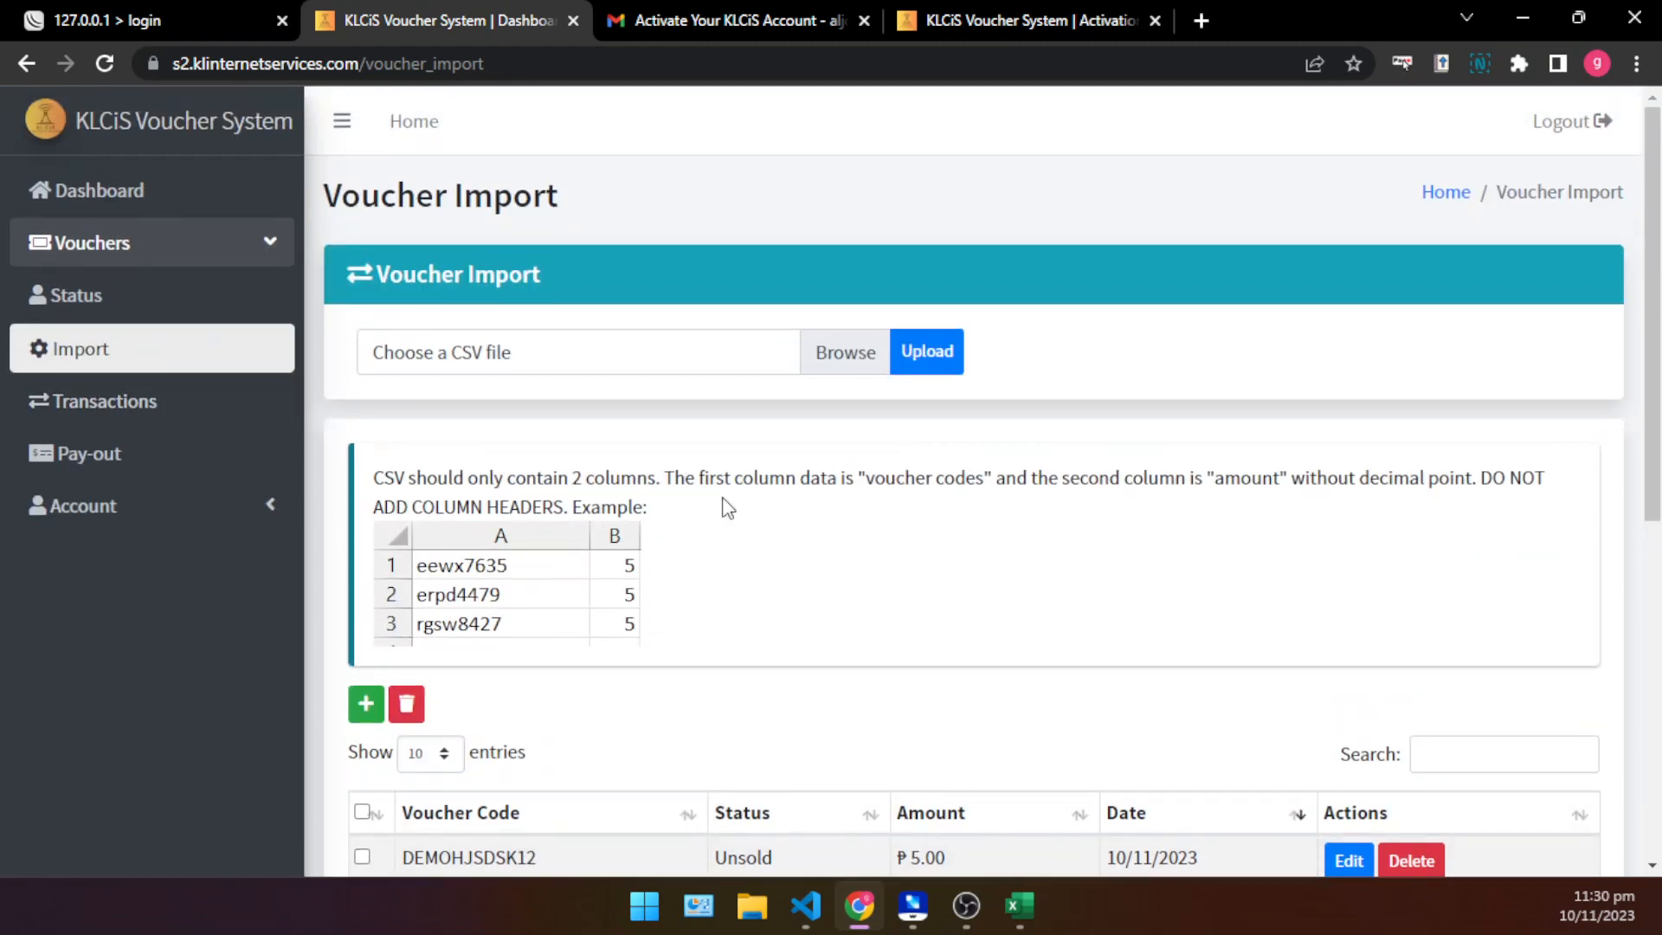
pyautogui.scroll(-5, 724, 505)
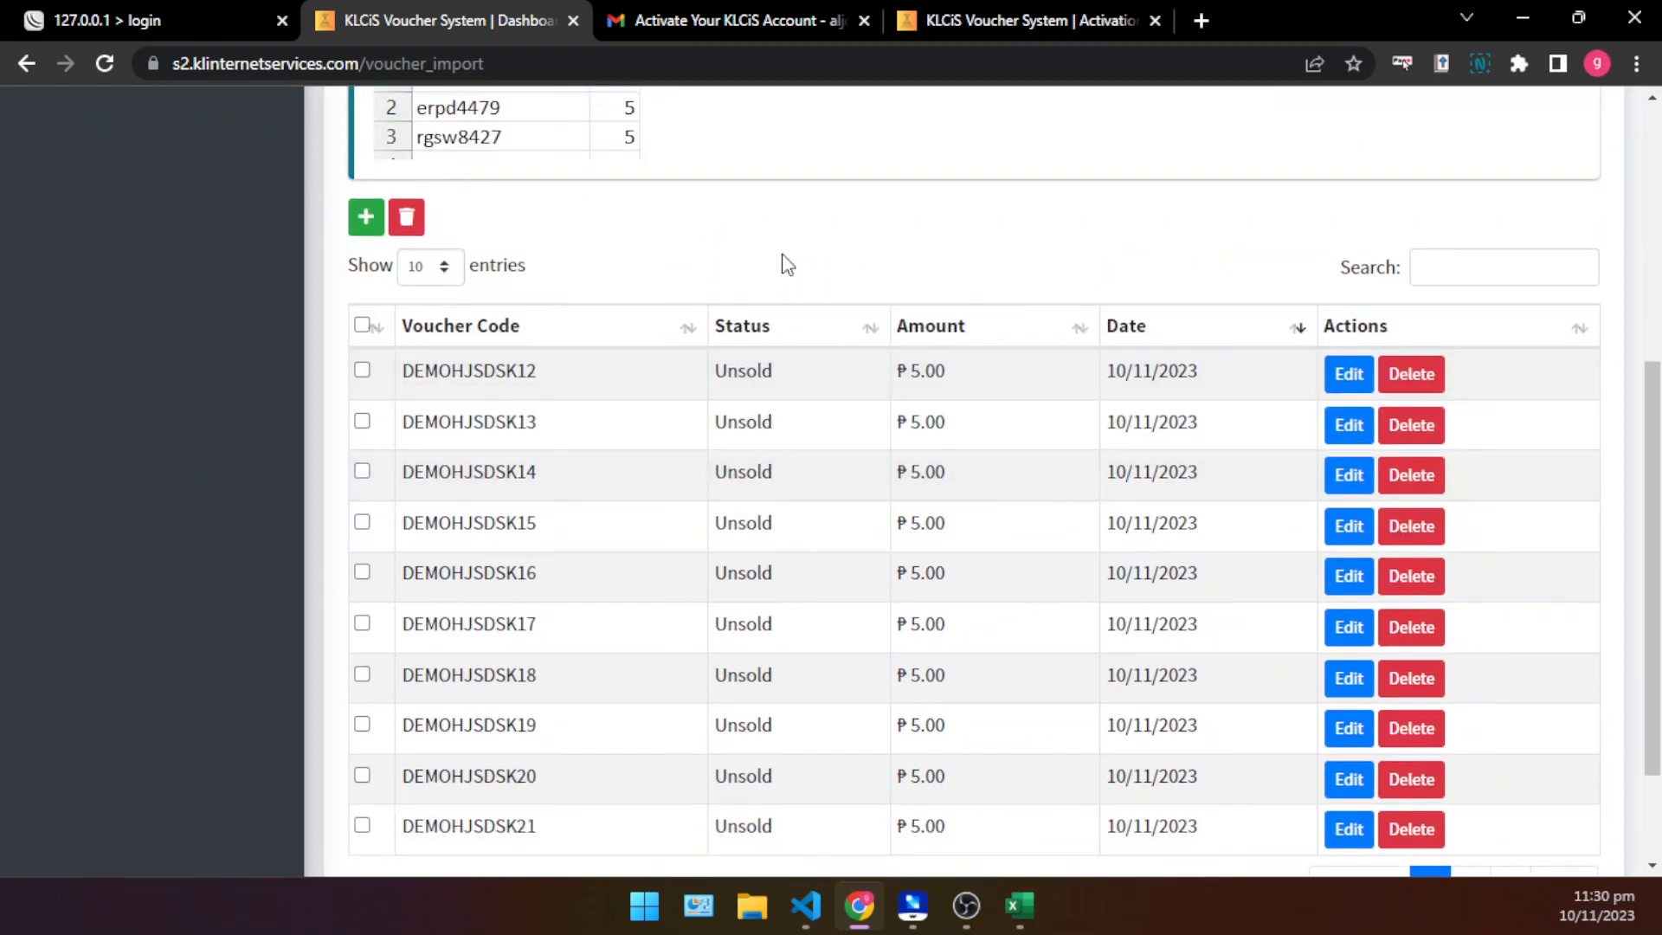
pyautogui.scroll(5, 797, 303)
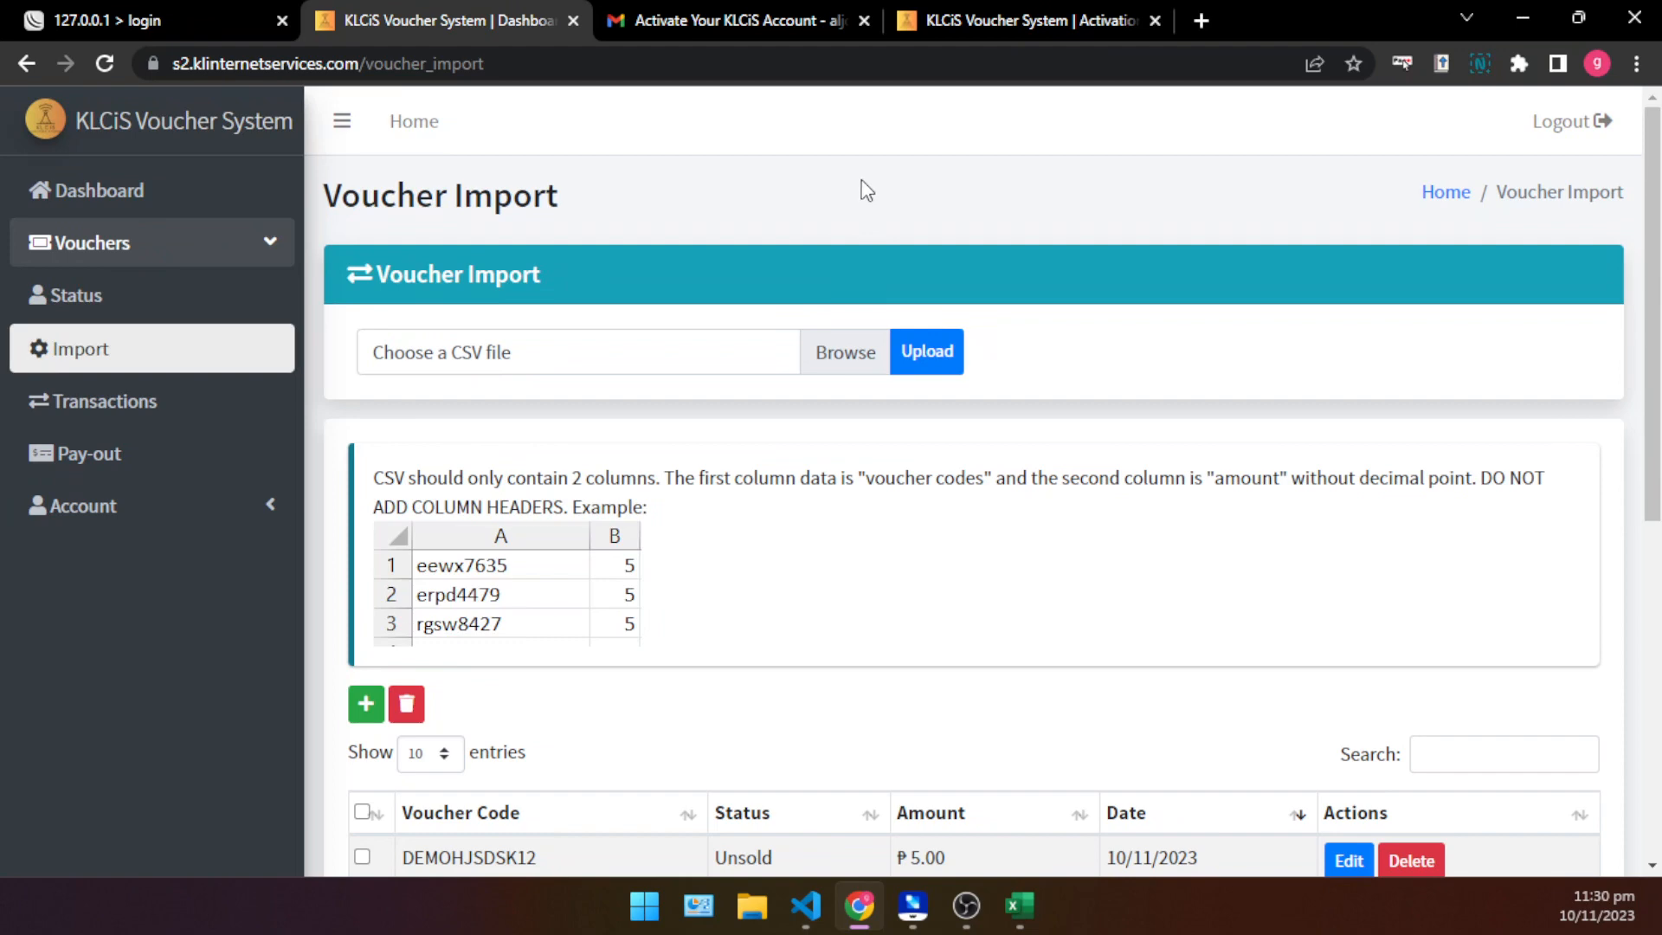
# - Switch to the Vanz J-Wifi login page and look over its voucher form and WiFi rate table
pyautogui.click(87, 11)
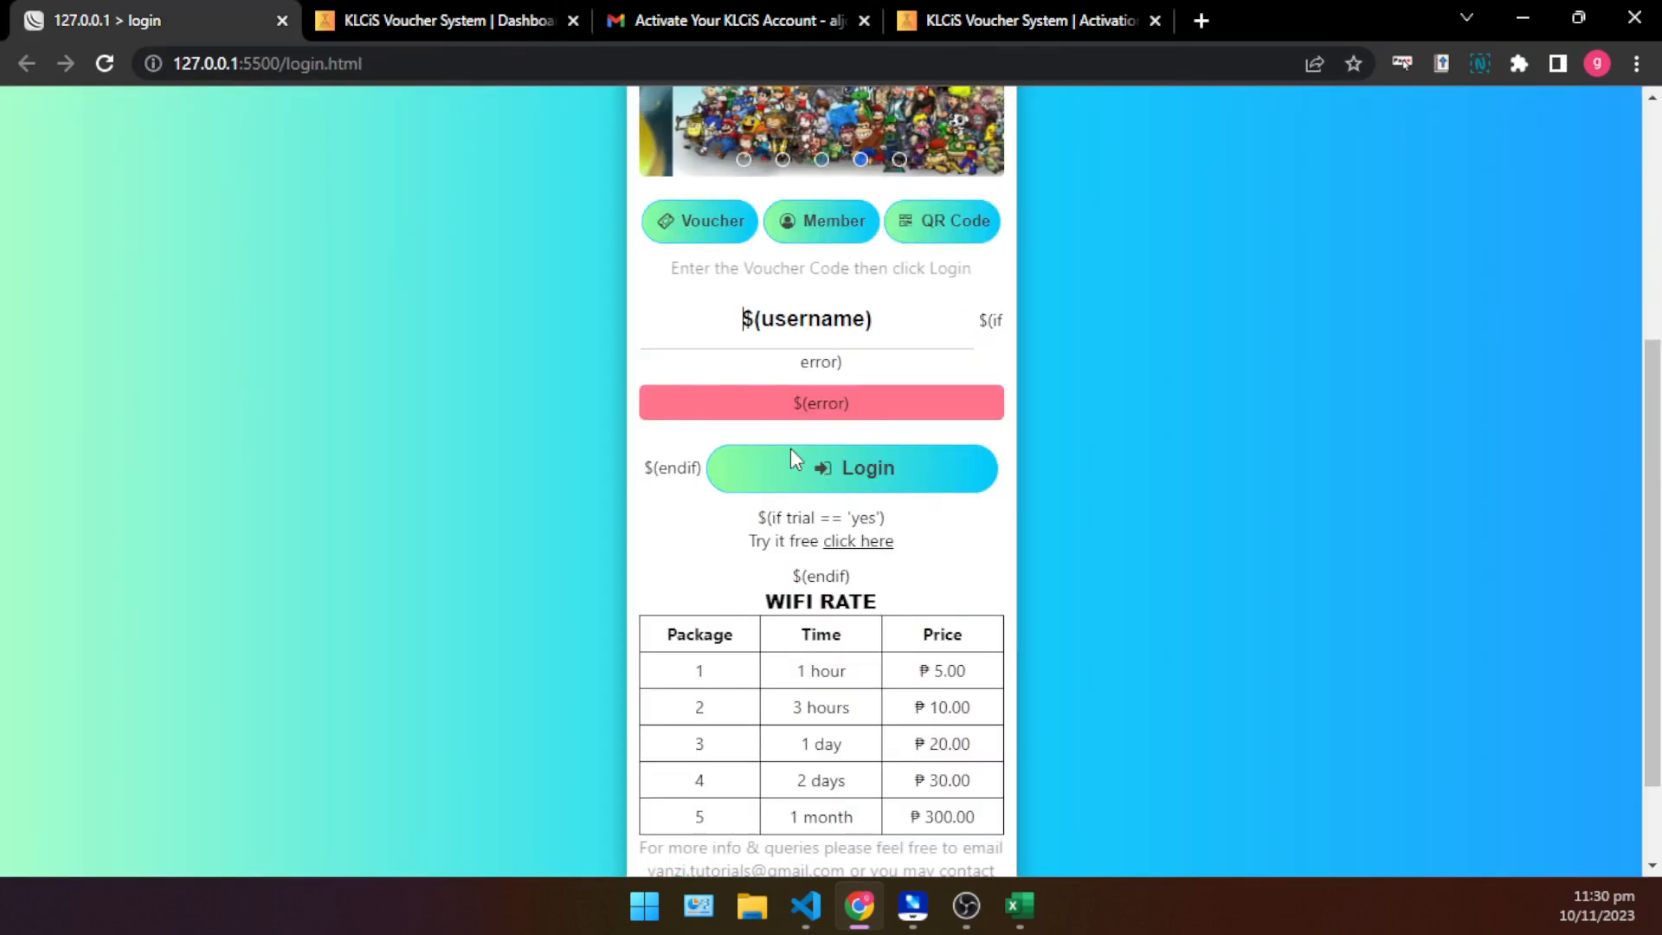
pyautogui.scroll(-1, 791, 448)
pyautogui.scroll(3, 895, 549)
pyautogui.scroll(-4, 924, 614)
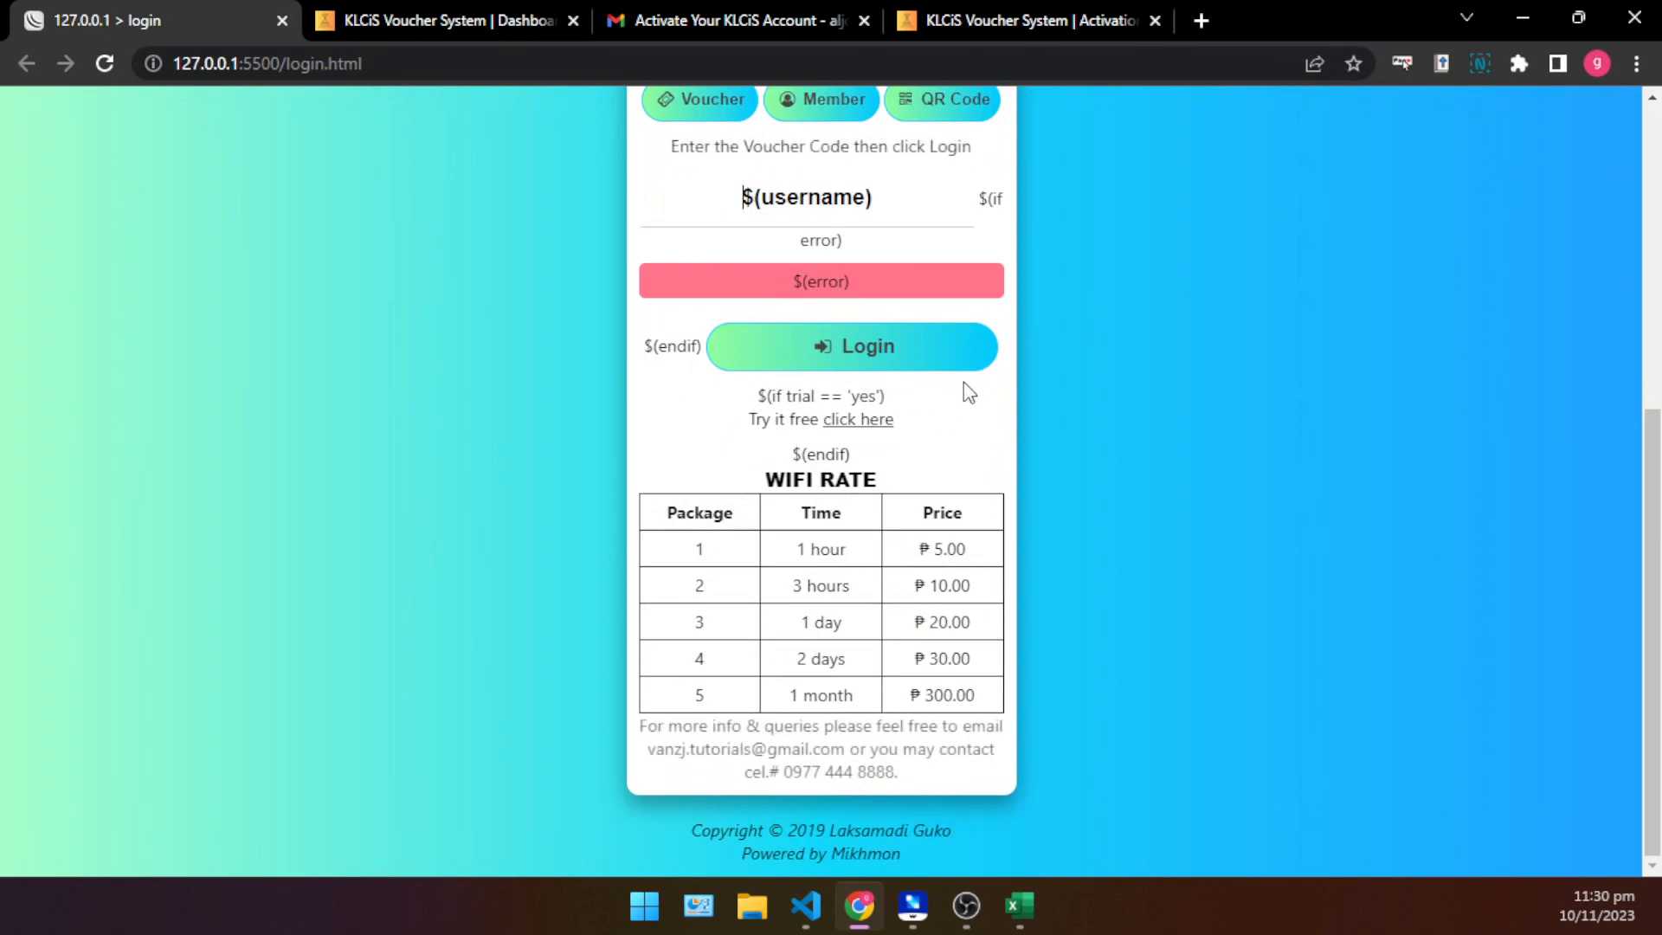
pyautogui.scroll(3, 991, 503)
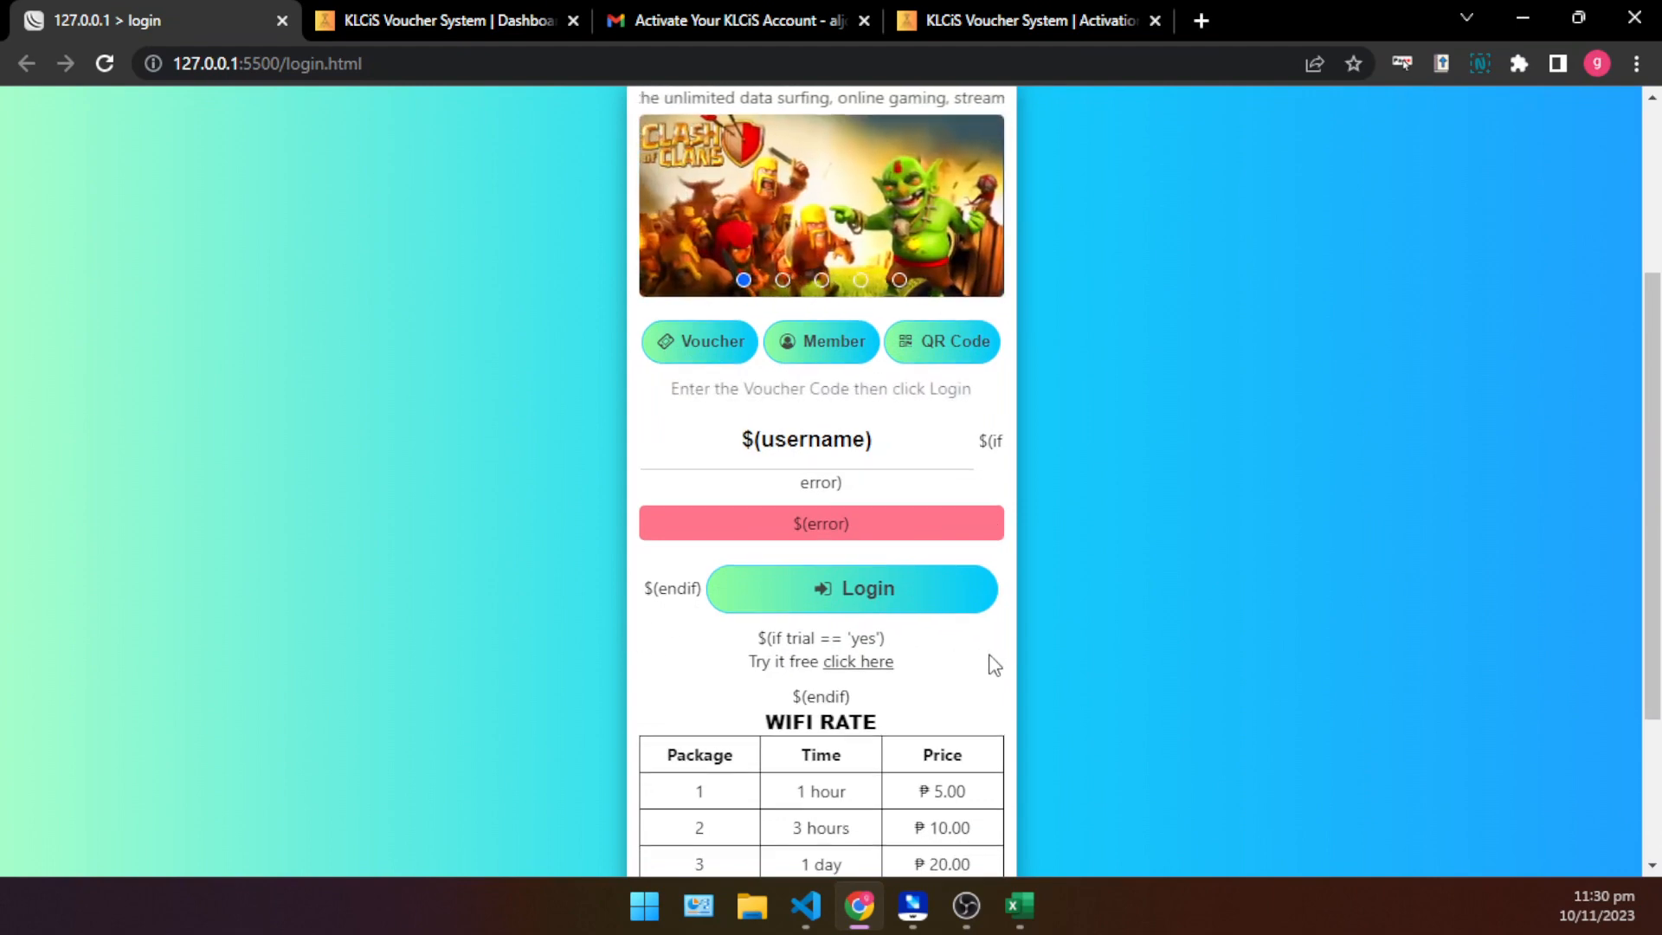
pyautogui.scroll(-1, 990, 664)
pyautogui.scroll(1, 992, 665)
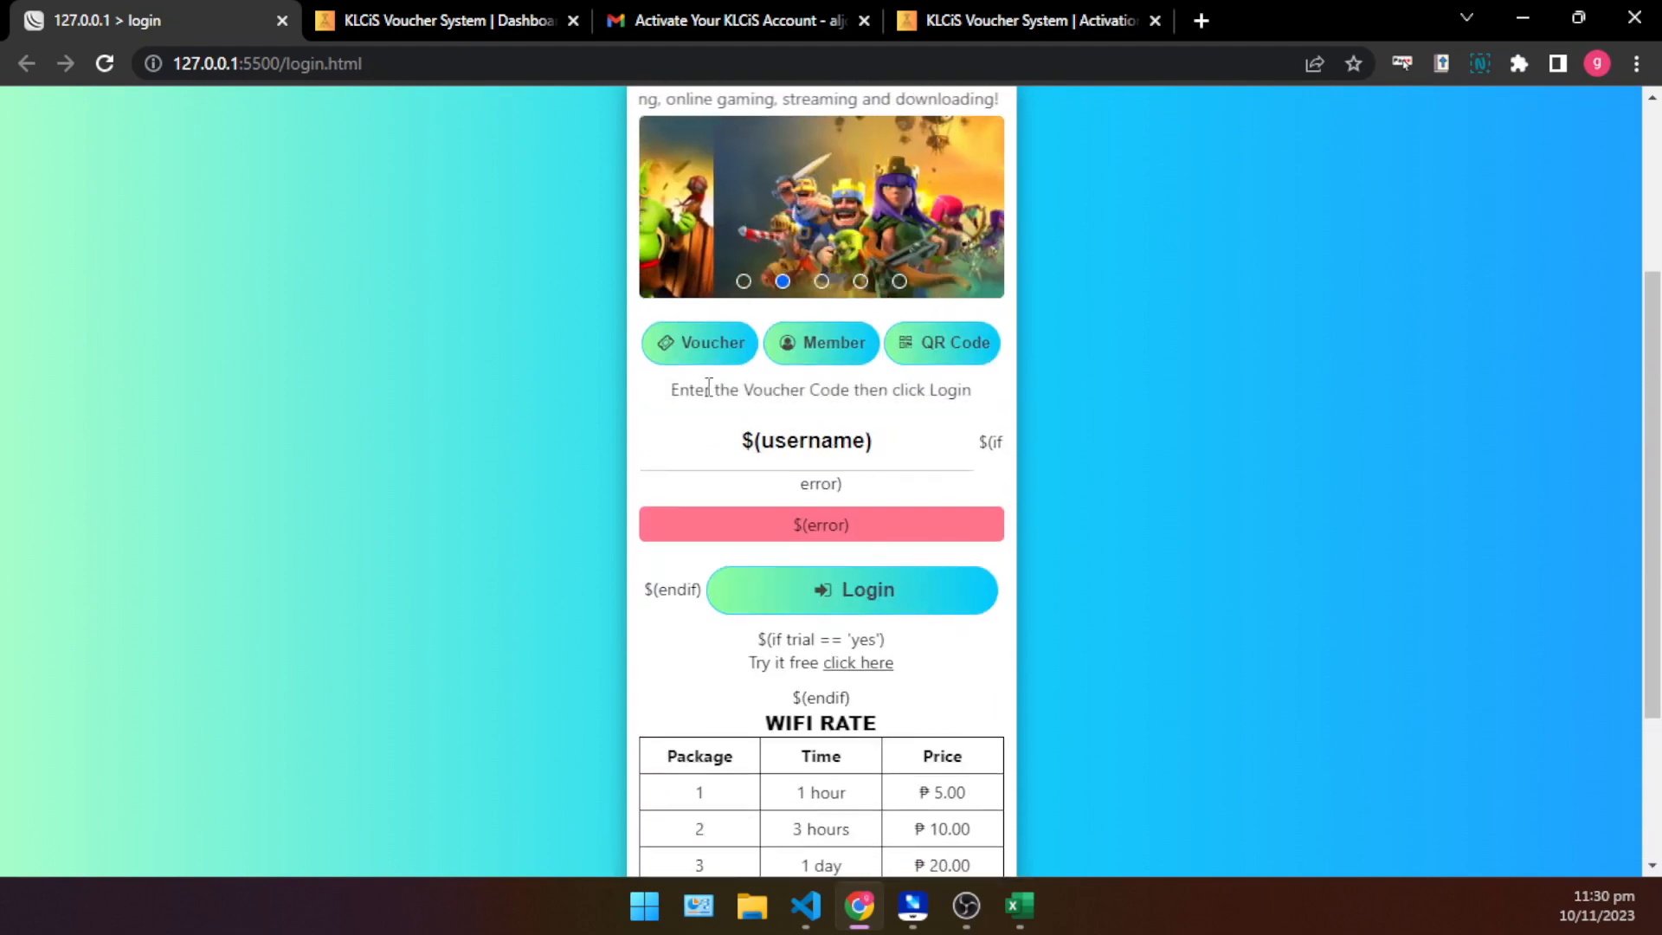
# - Highlight the instruction line "Enter the Voucher Code then click Login" above the voucher field
pyautogui.moveTo(660, 400); pyautogui.dragTo(976, 386)
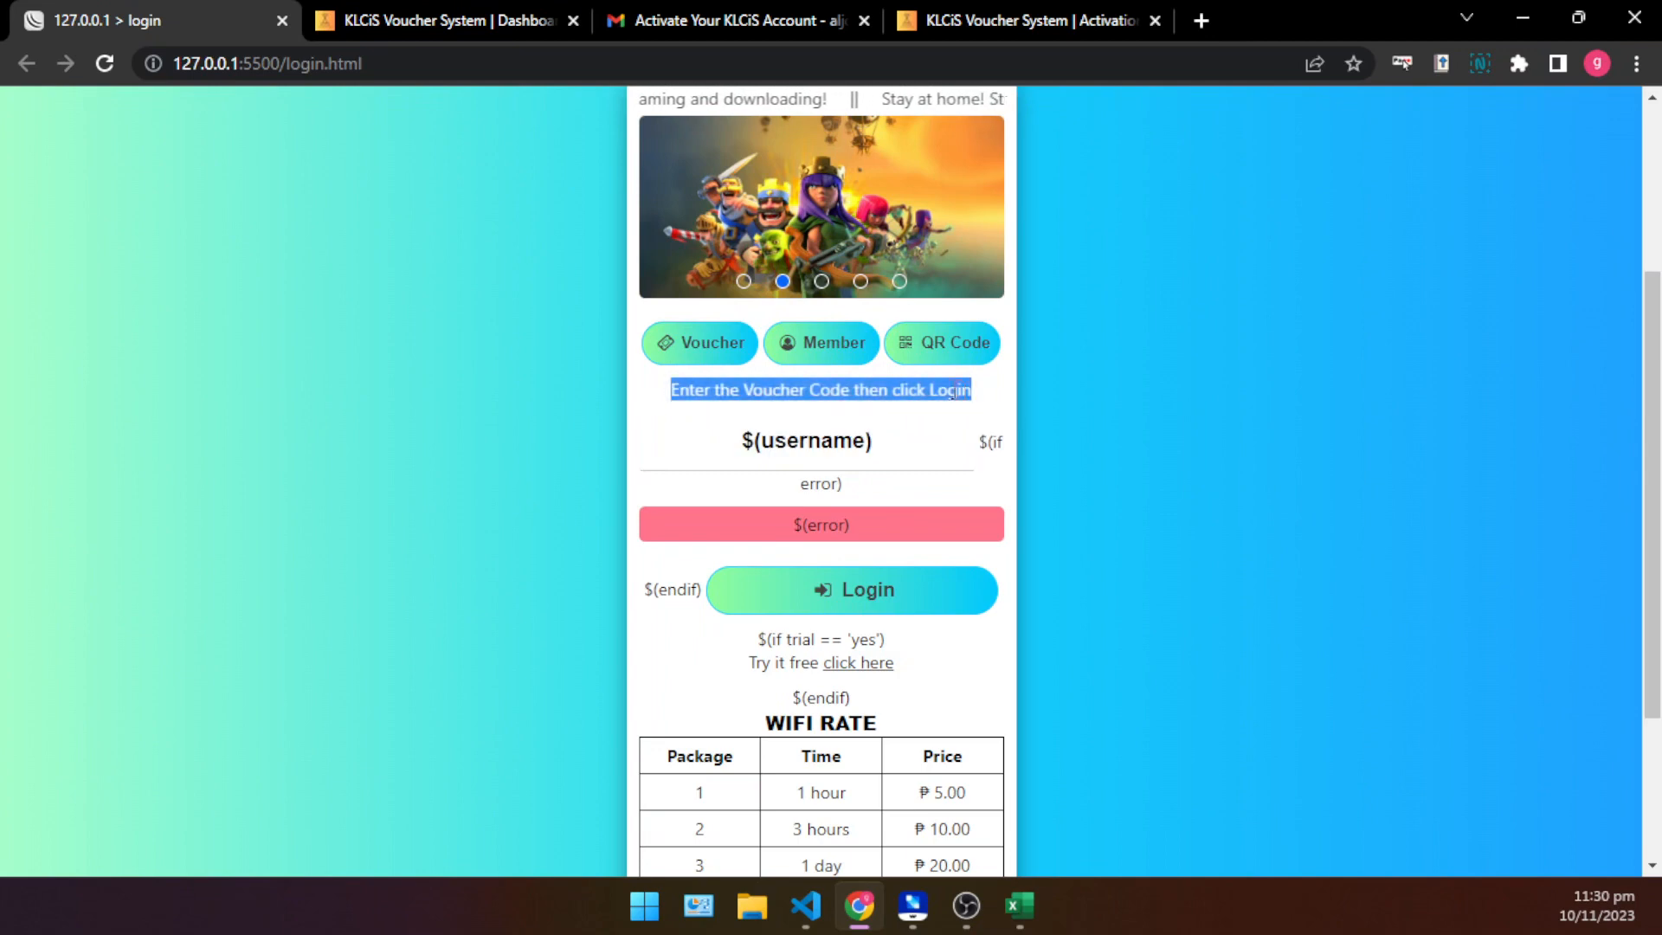
pyautogui.click(868, 402)
pyautogui.moveTo(677, 389); pyautogui.dragTo(981, 398)
pyautogui.click(978, 394)
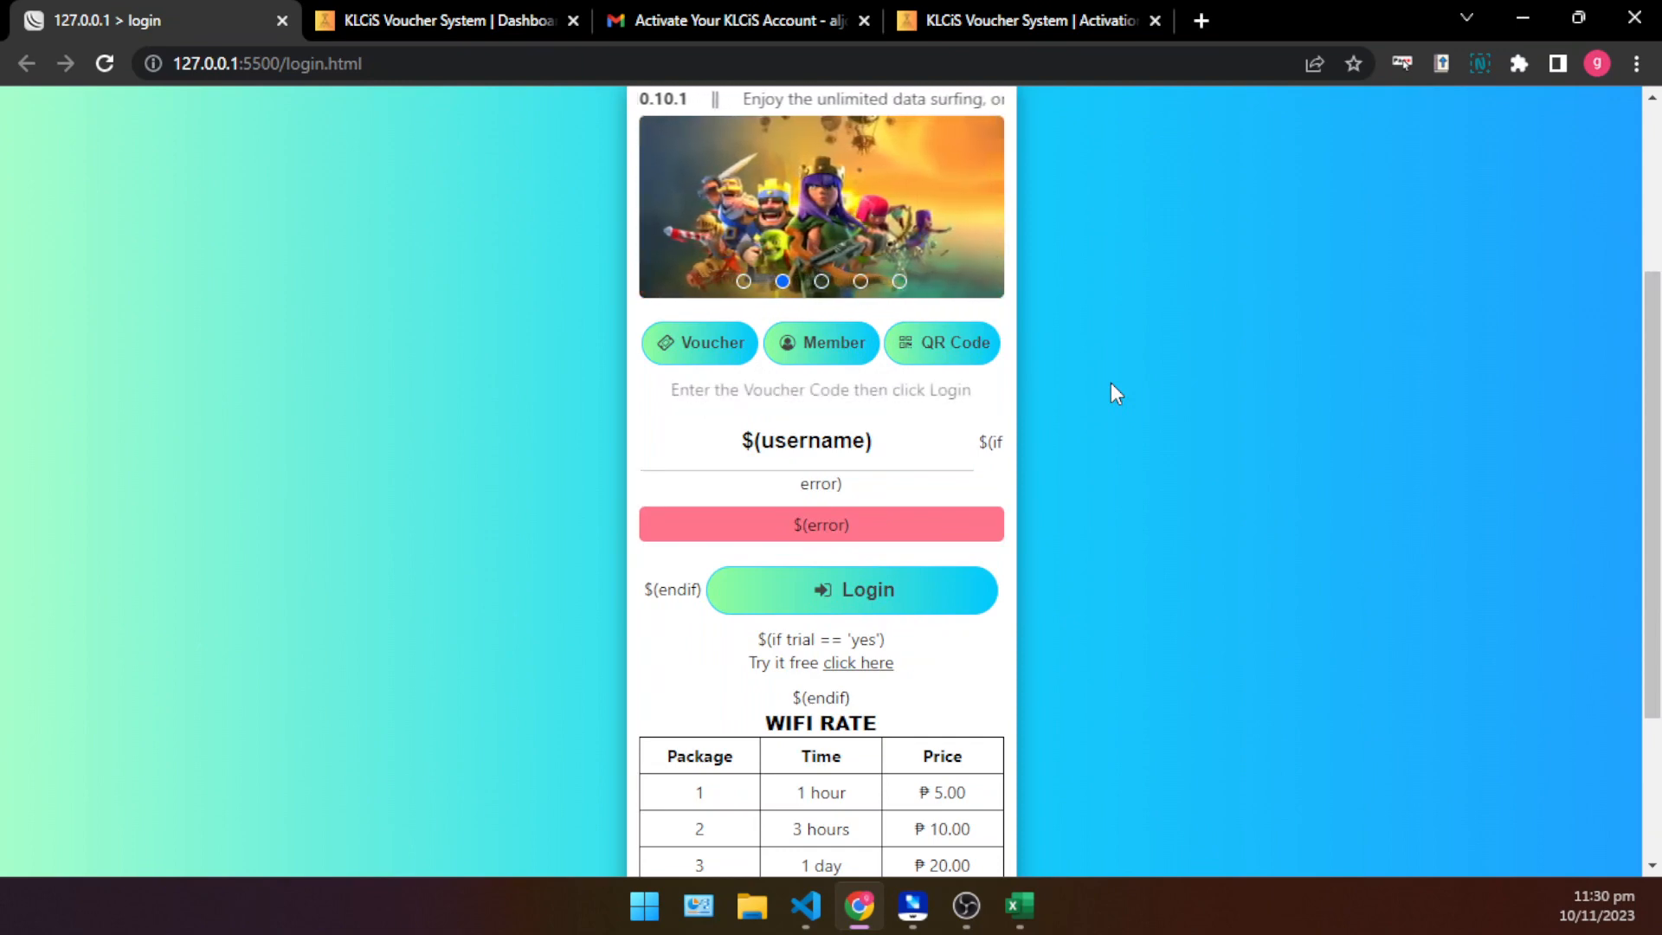
# - Examine the portal page from the Vanz J-Wifi header through the login form to the WiFi rates
pyautogui.scroll(-3, 1108, 434)
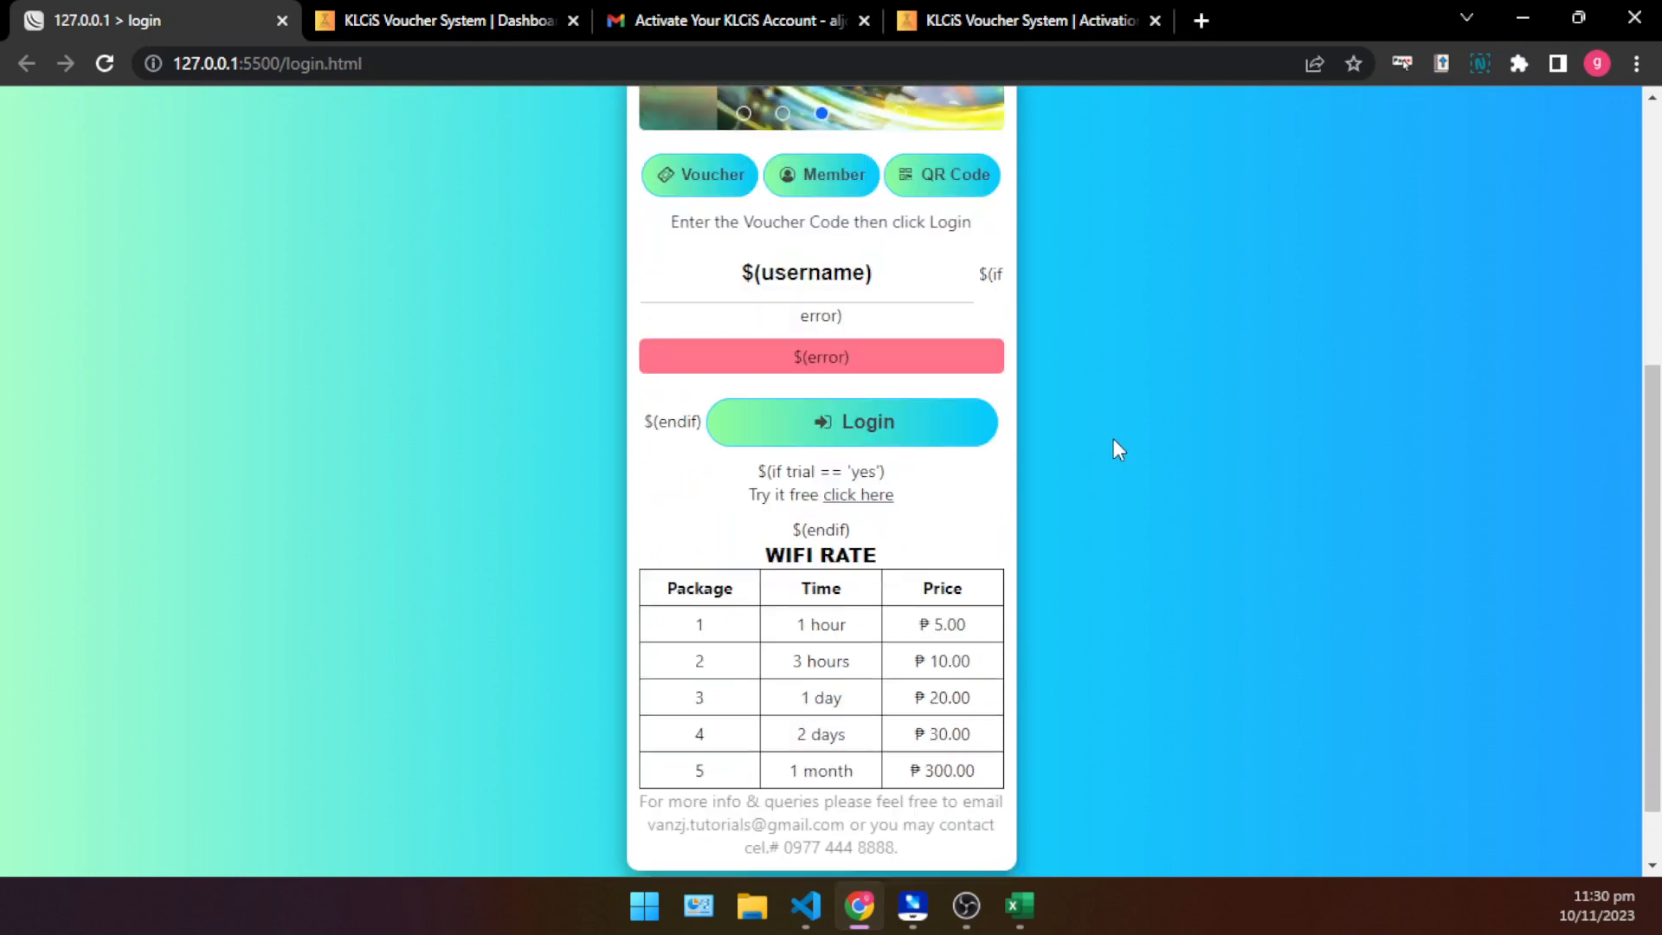
pyautogui.scroll(3, 1115, 452)
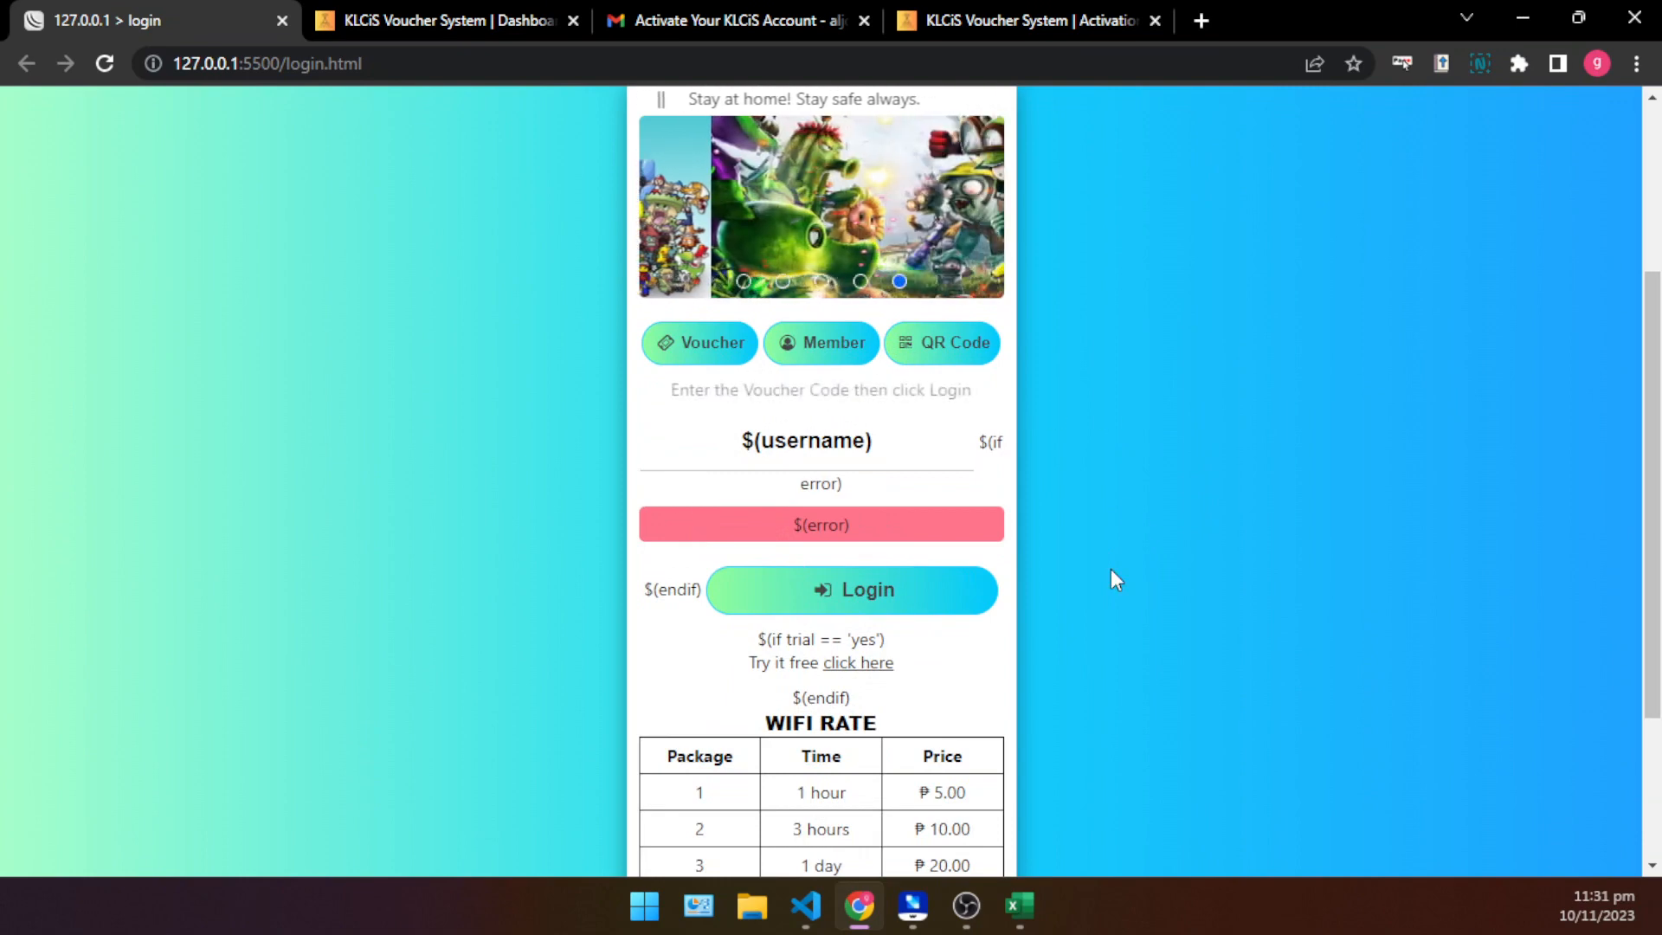
pyautogui.scroll(-3, 1100, 576)
pyautogui.scroll(4, 1089, 583)
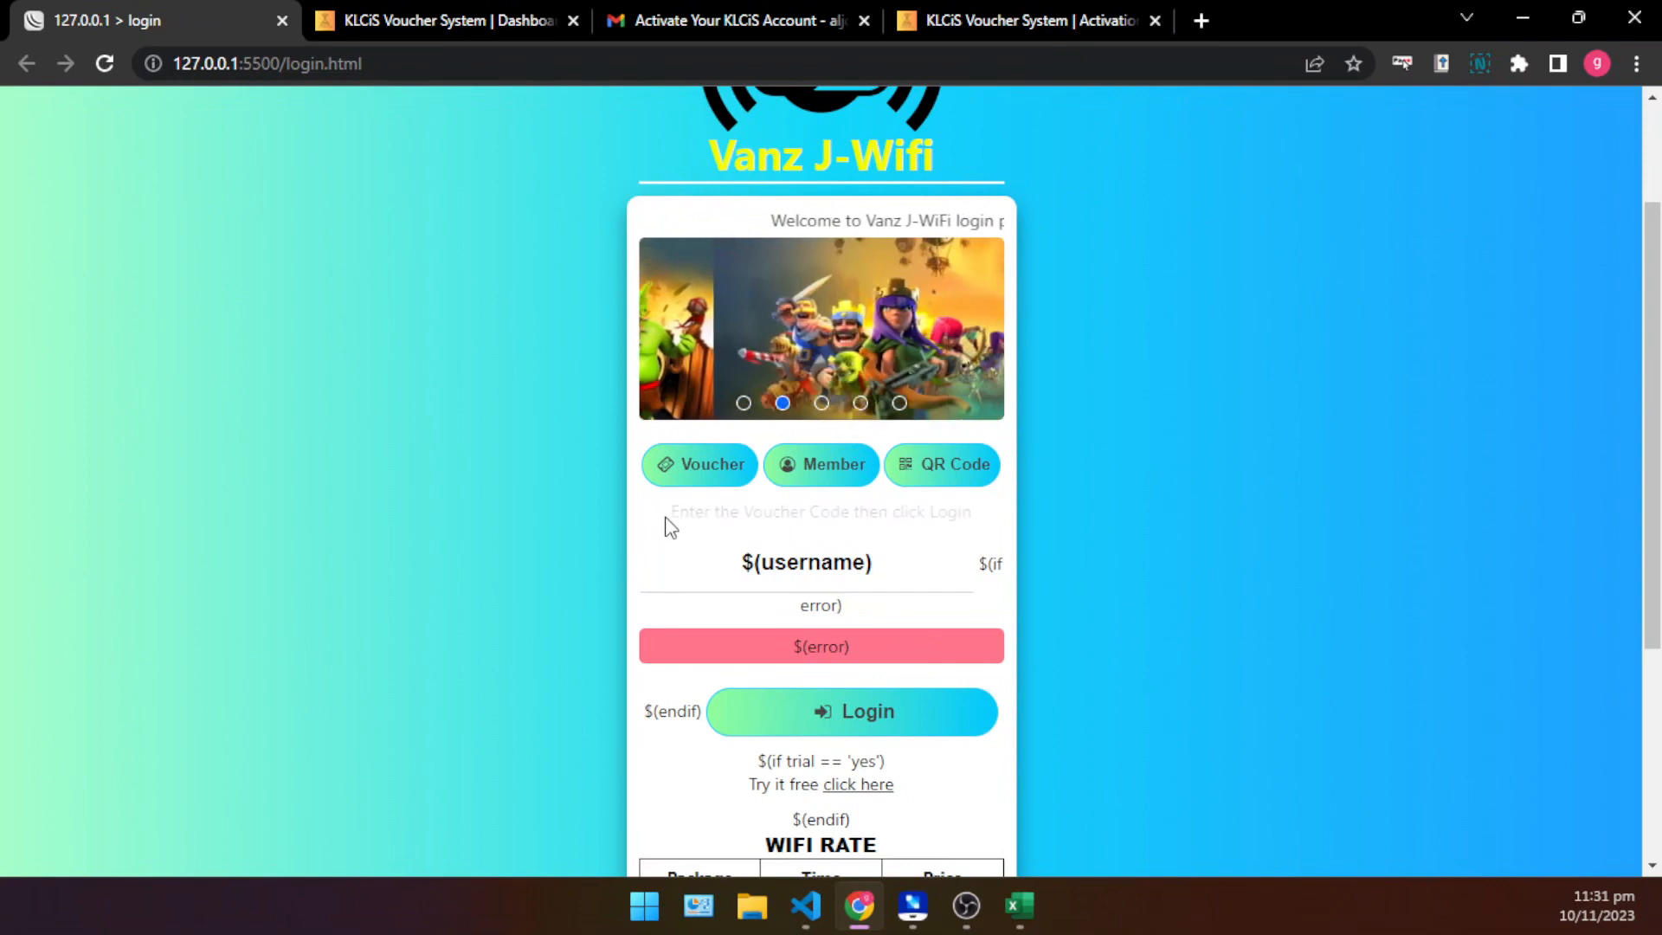
pyautogui.scroll(-3, 994, 549)
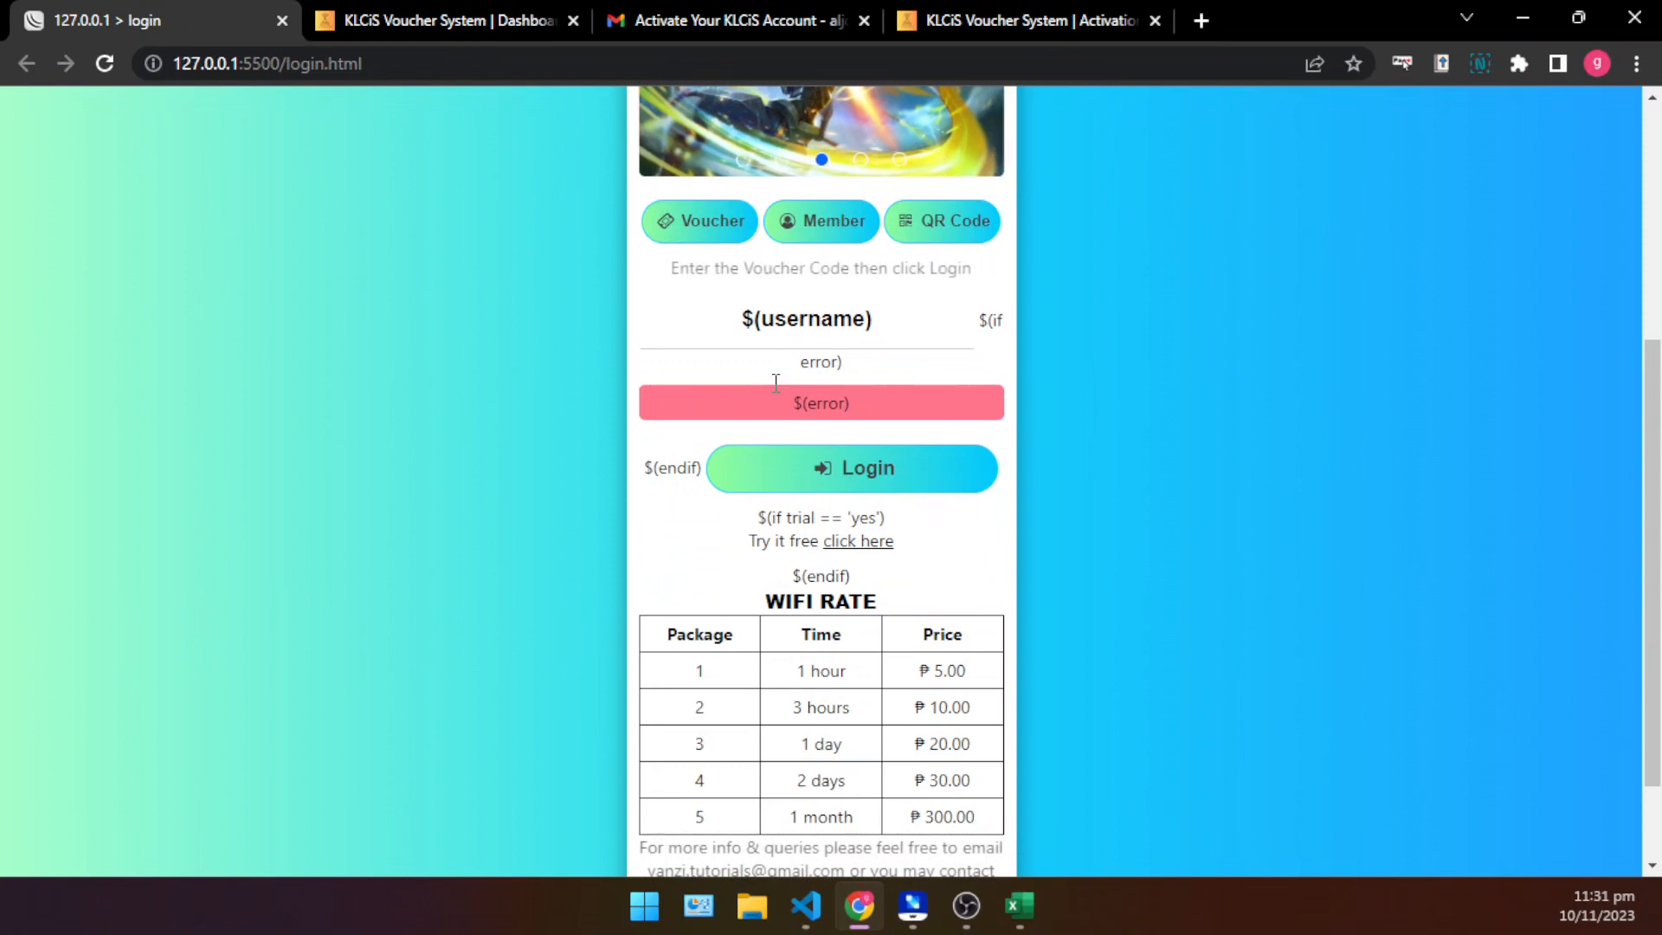
pyautogui.scroll(3, 1039, 642)
pyautogui.scroll(-1, 519, 587)
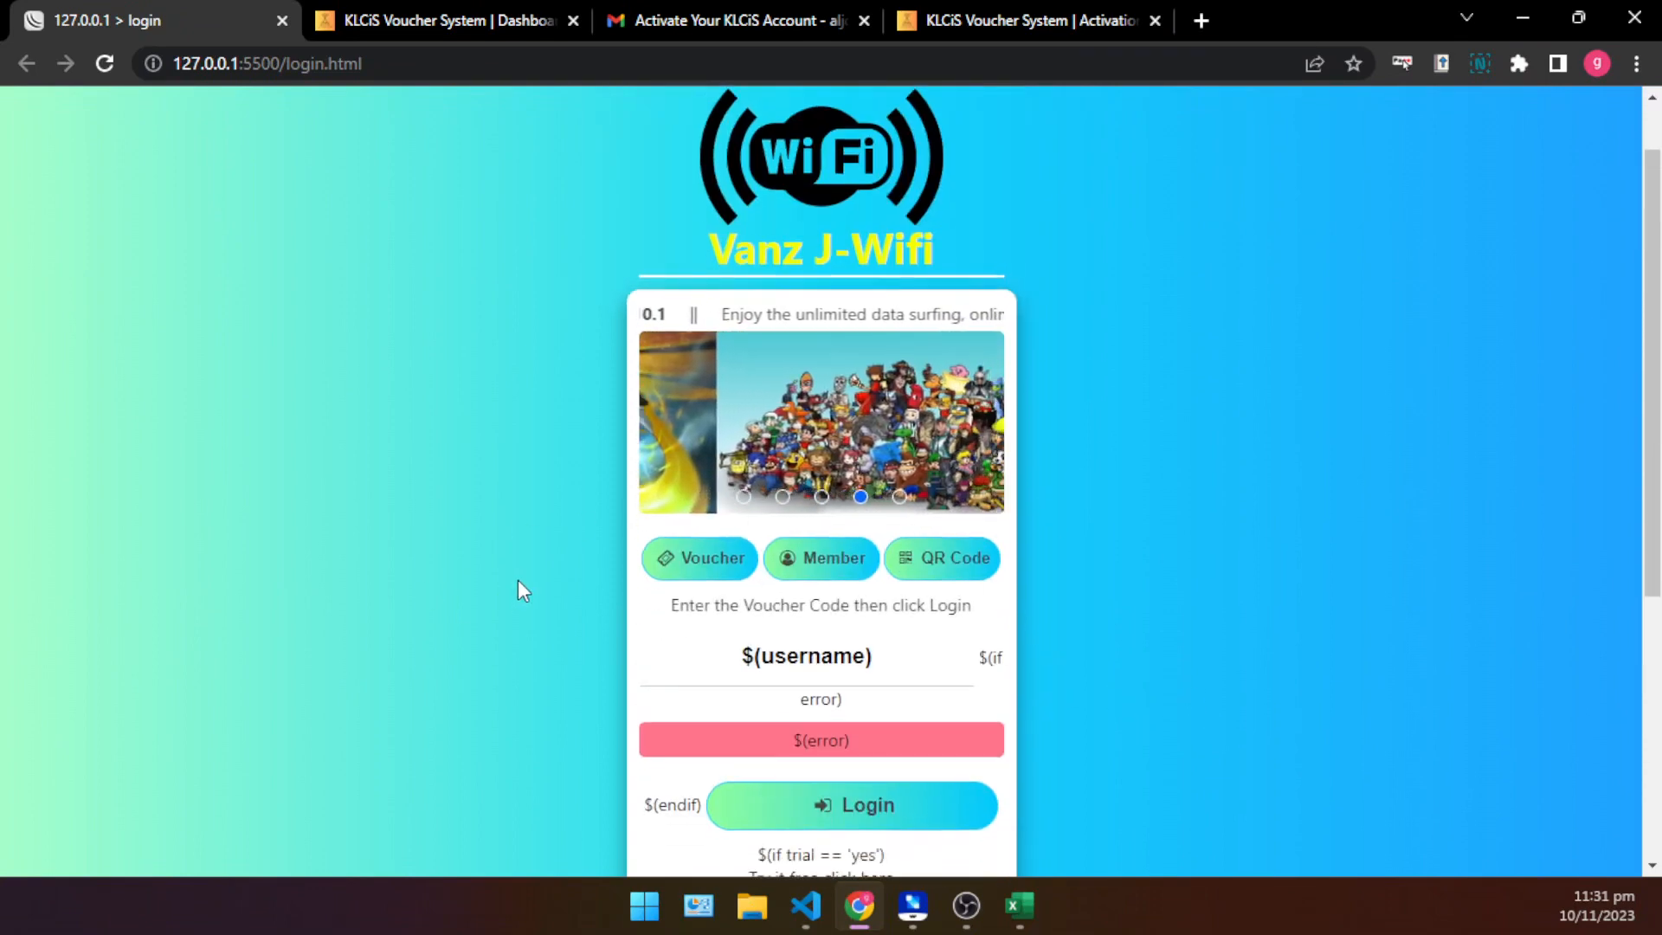
pyautogui.scroll(-1, 799, 478)
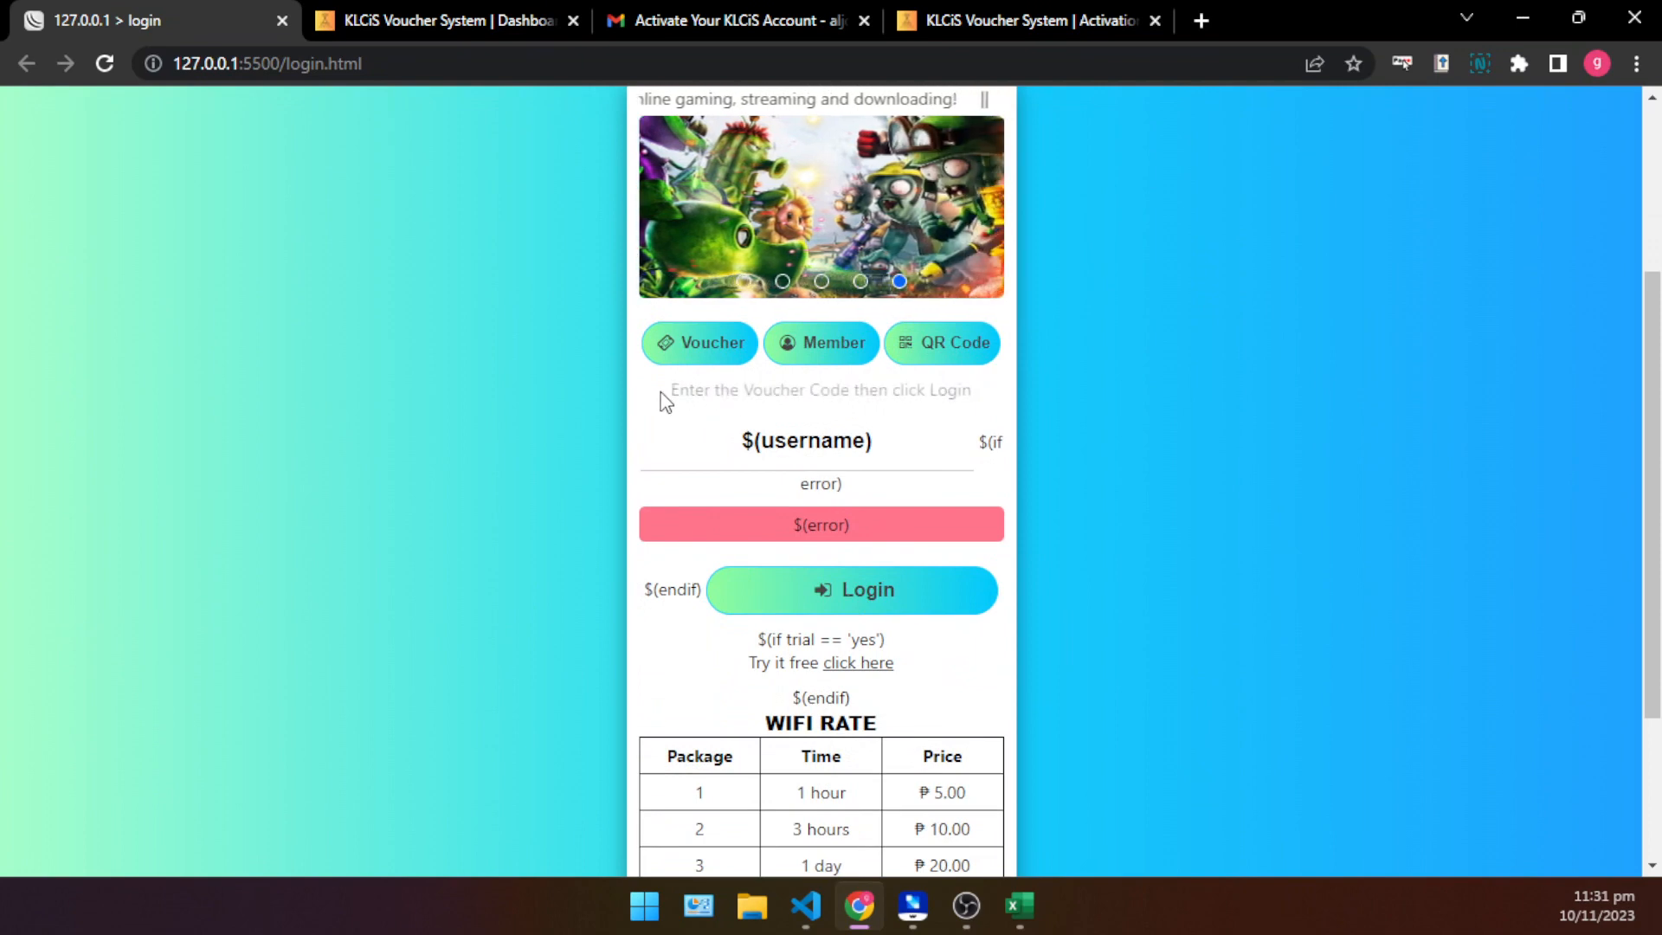
# - Enlarge the portal page to 200% and highlight the free-trial text between the Login button and the WiFi rate table
pyautogui.moveTo(665, 403); pyautogui.dragTo(1052, 415)
pyautogui.click(973, 421)
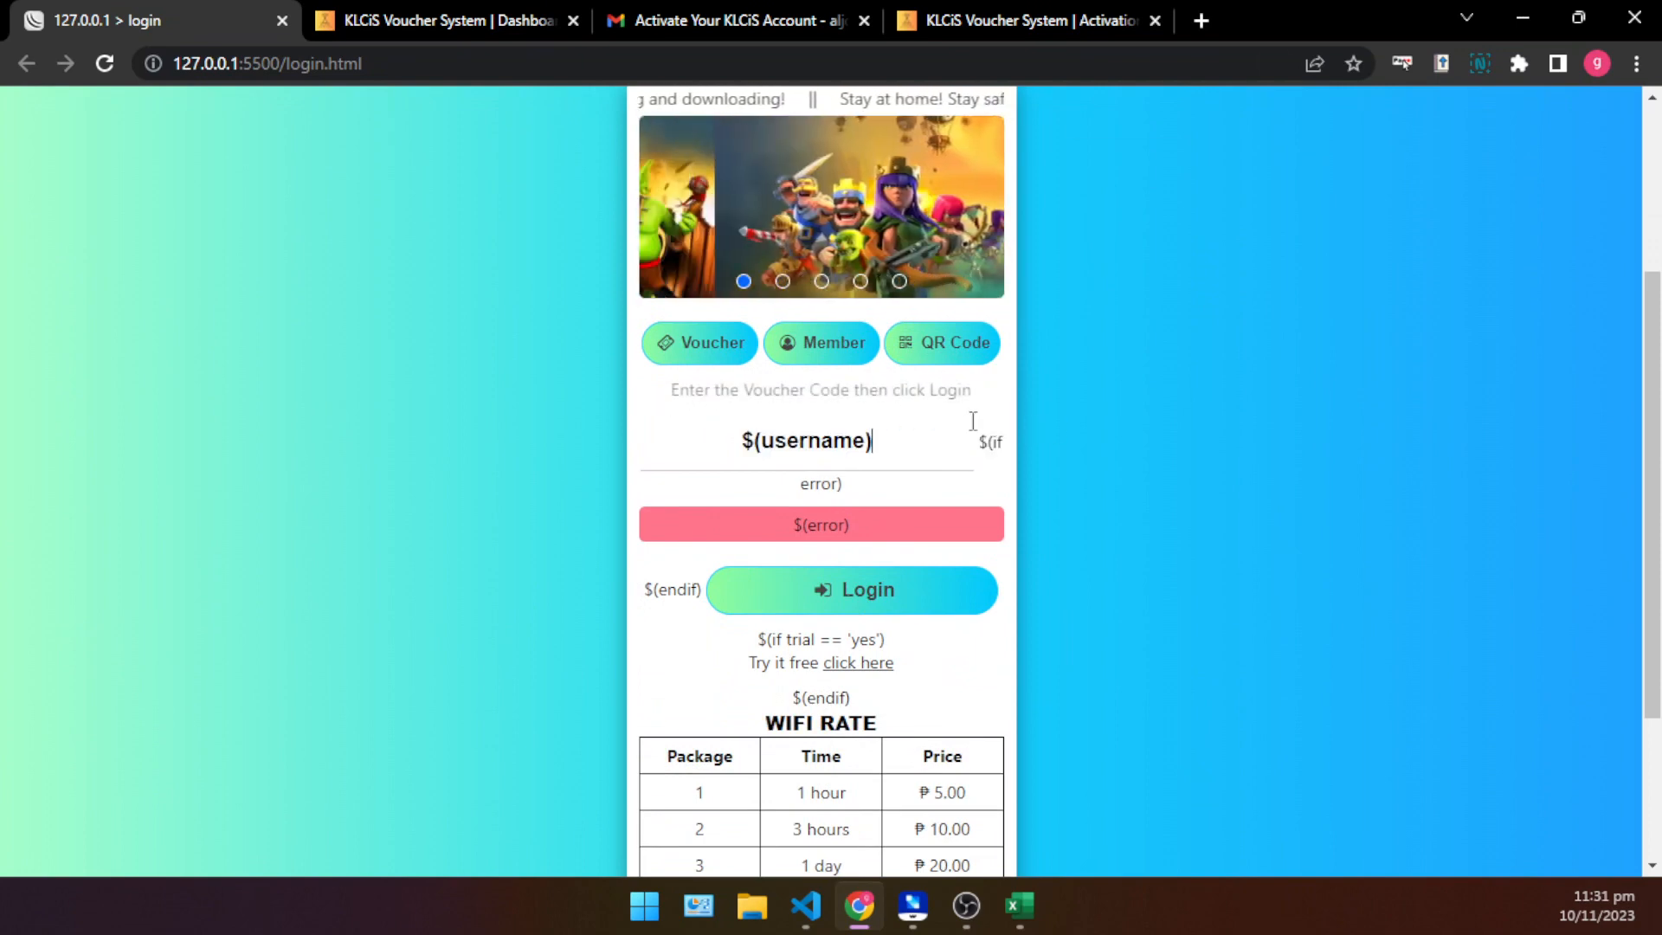
pyautogui.scroll(5, 973, 422)
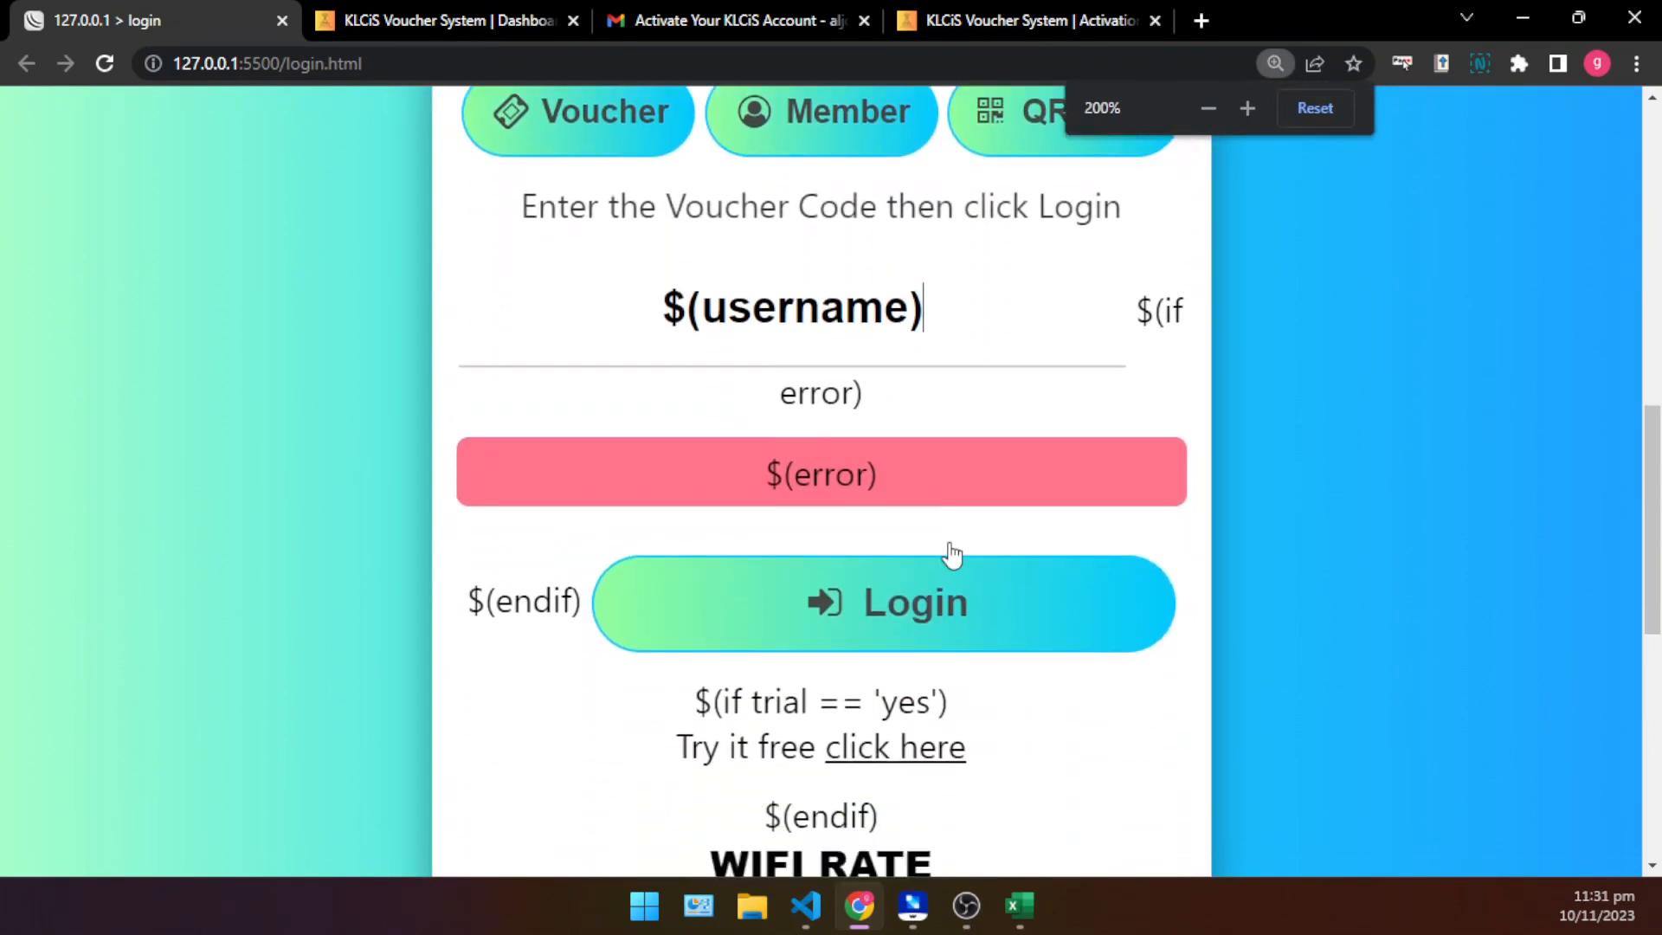
pyautogui.scroll(-1, 950, 546)
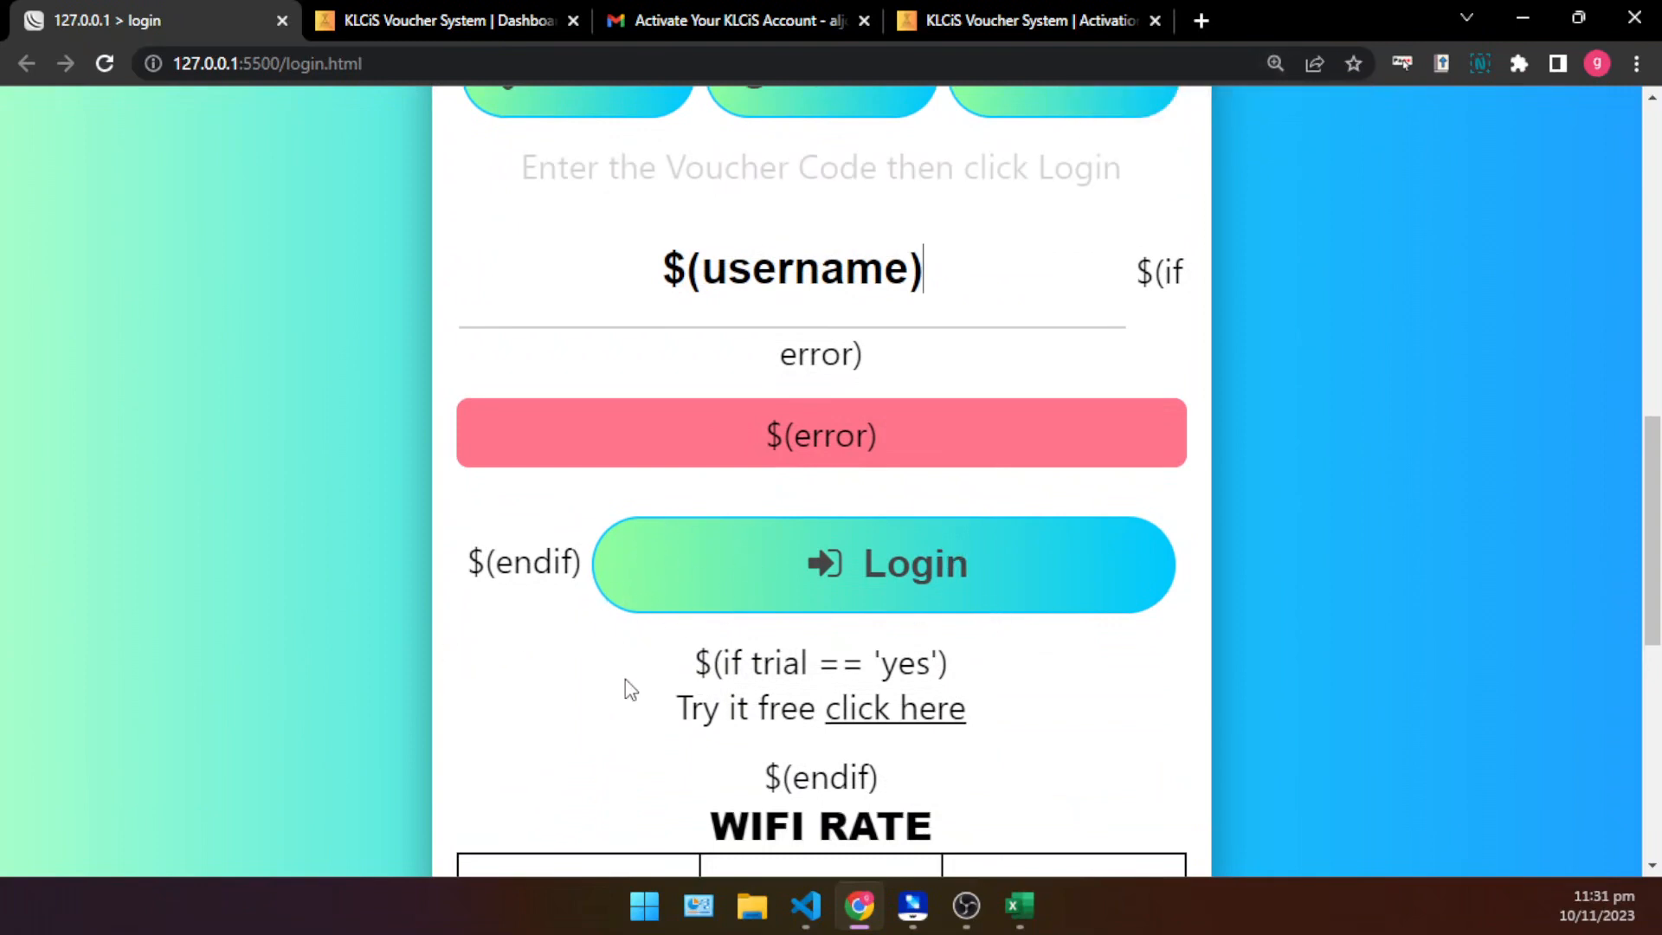
pyautogui.moveTo(690, 665); pyautogui.dragTo(1109, 694)
pyautogui.click(1113, 688)
pyautogui.scroll(-3, 1135, 667)
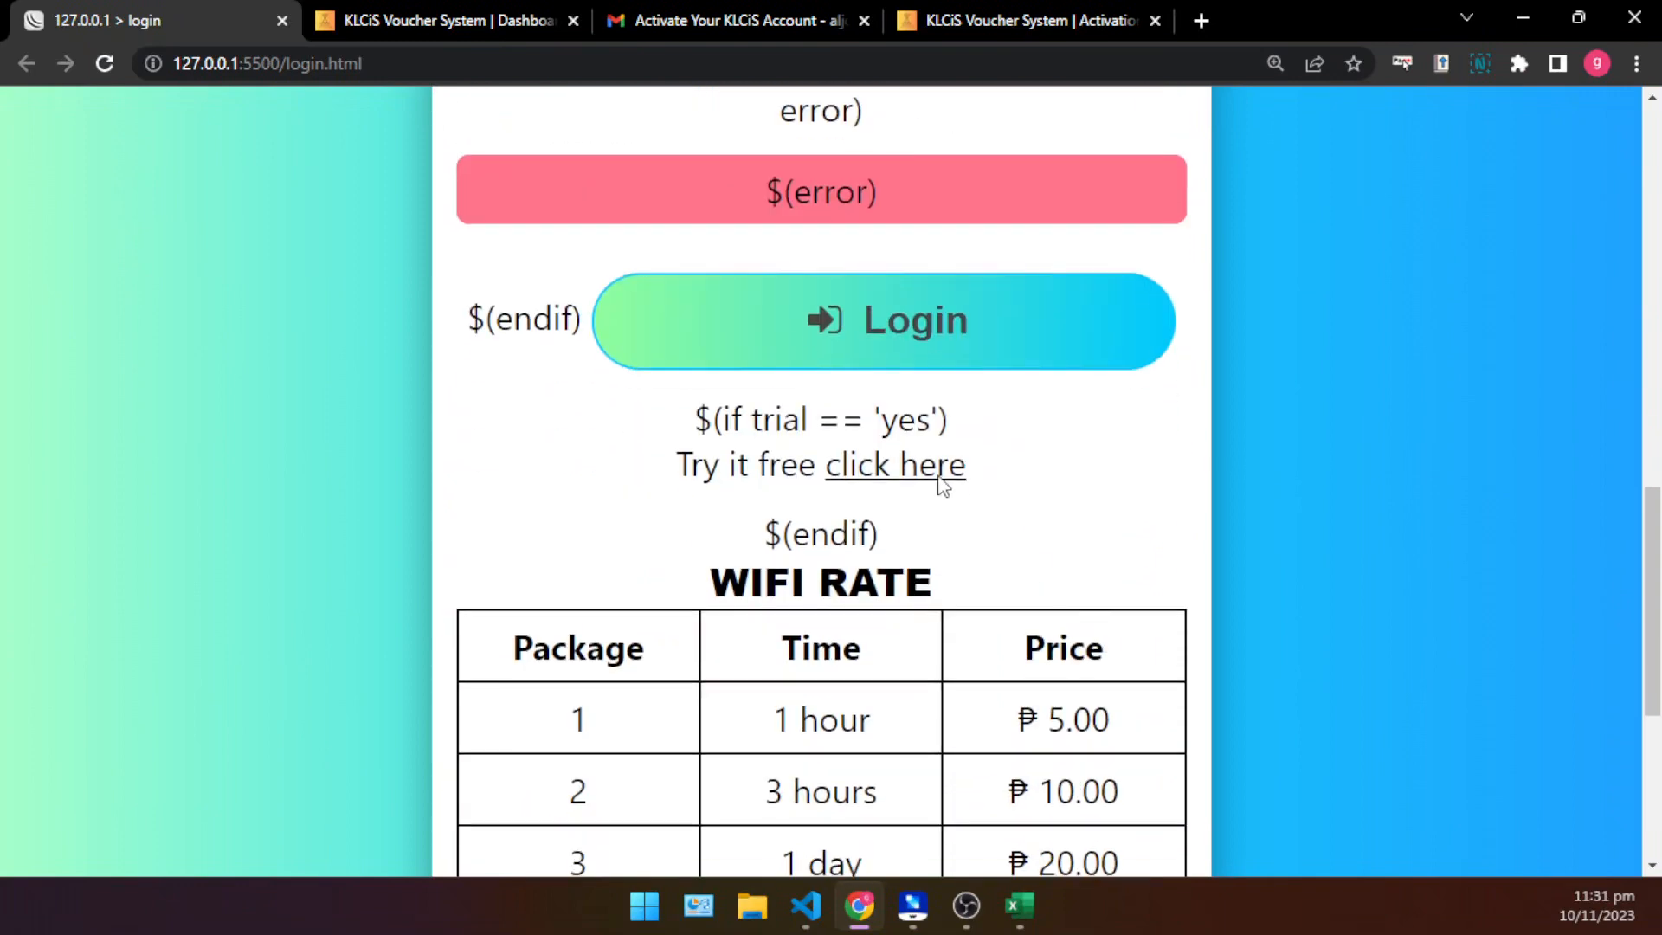
# - Inspect the area around the Login button and expand the login form element in the page's markup
pyautogui.rightClick(944, 388)
pyautogui.scroll(-1, 1068, 750)
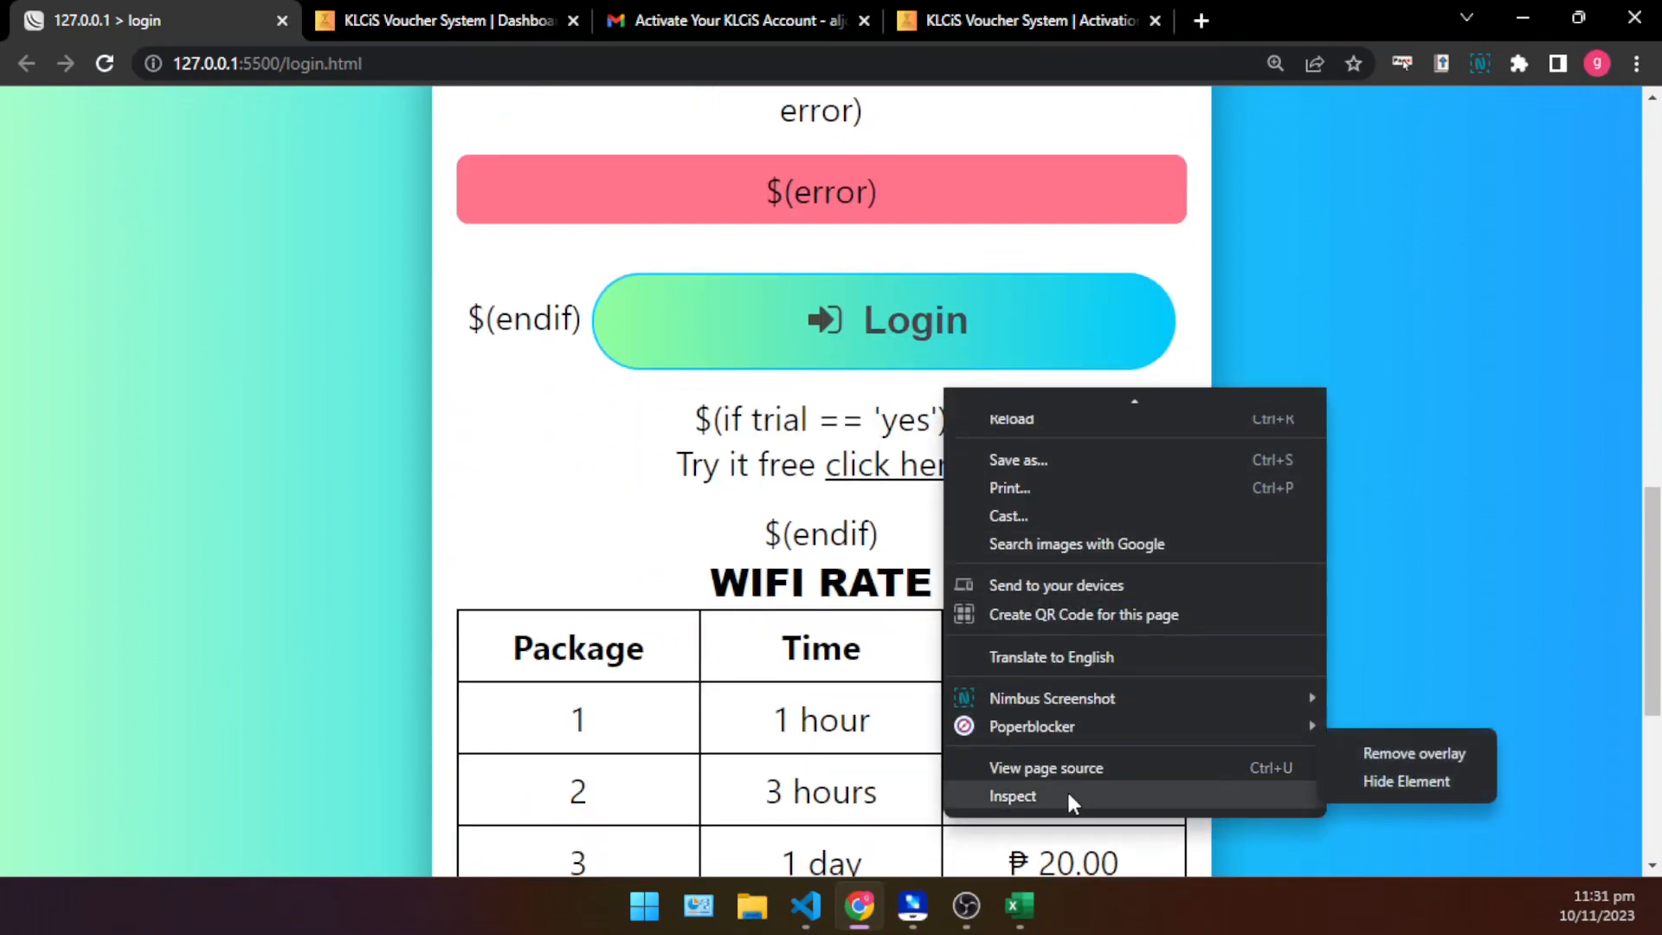
pyautogui.click(1067, 789)
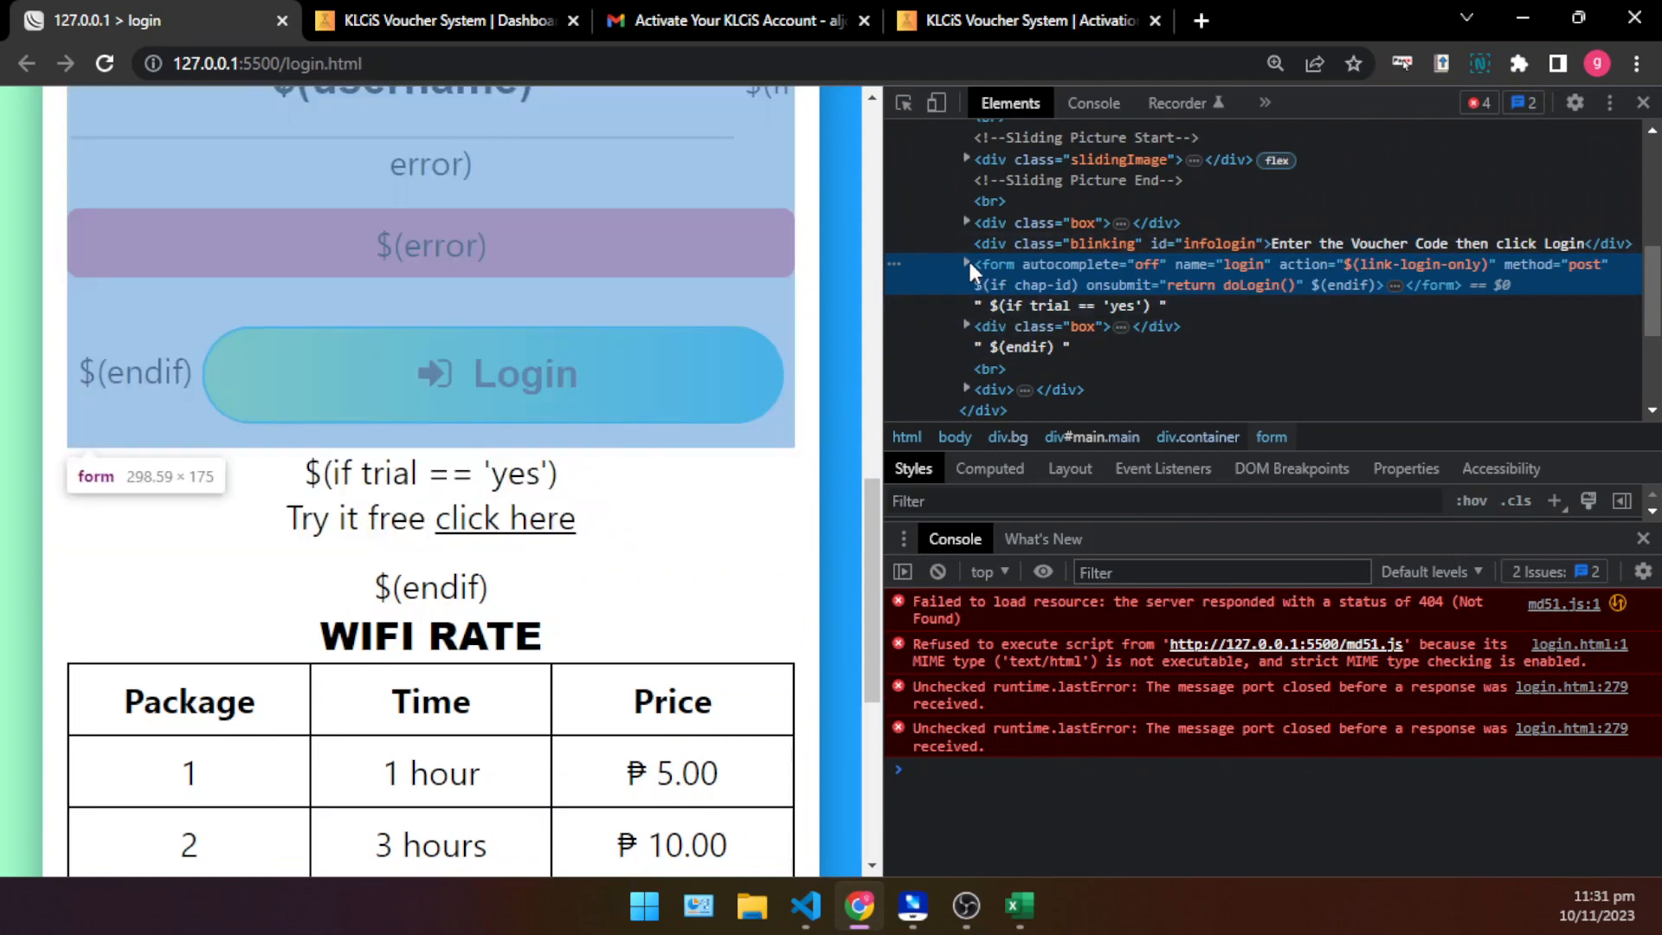
pyautogui.click(968, 264)
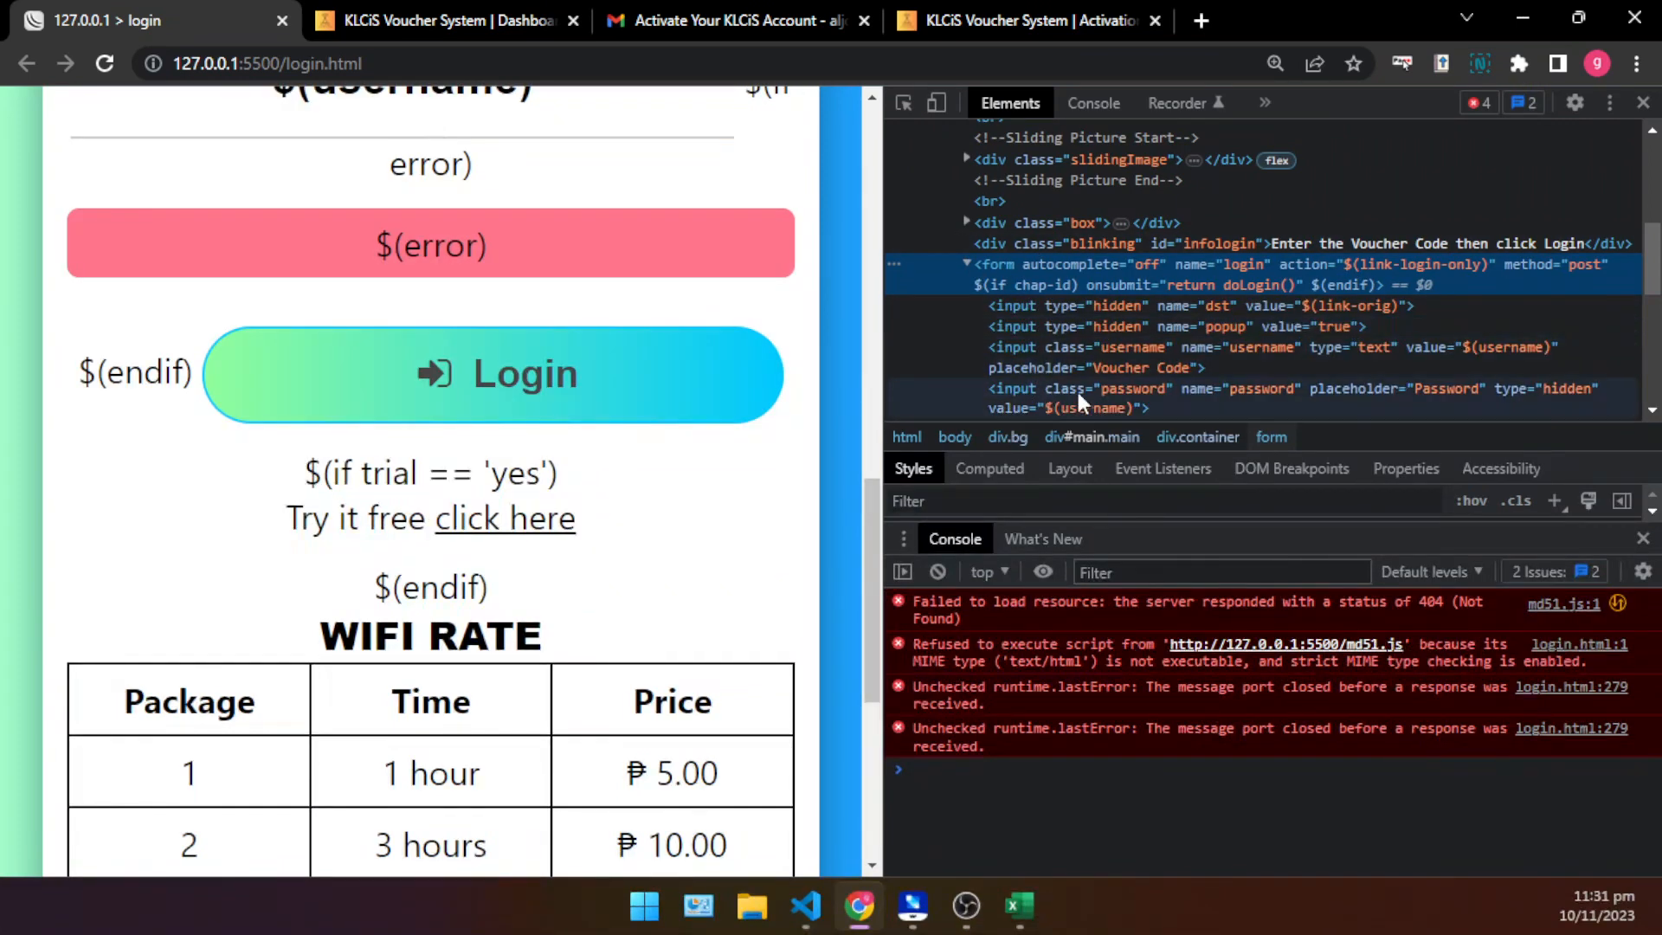
# - Find the submit button element inside the login form, expand its contents and select it
pyautogui.scroll(-2, 1084, 377)
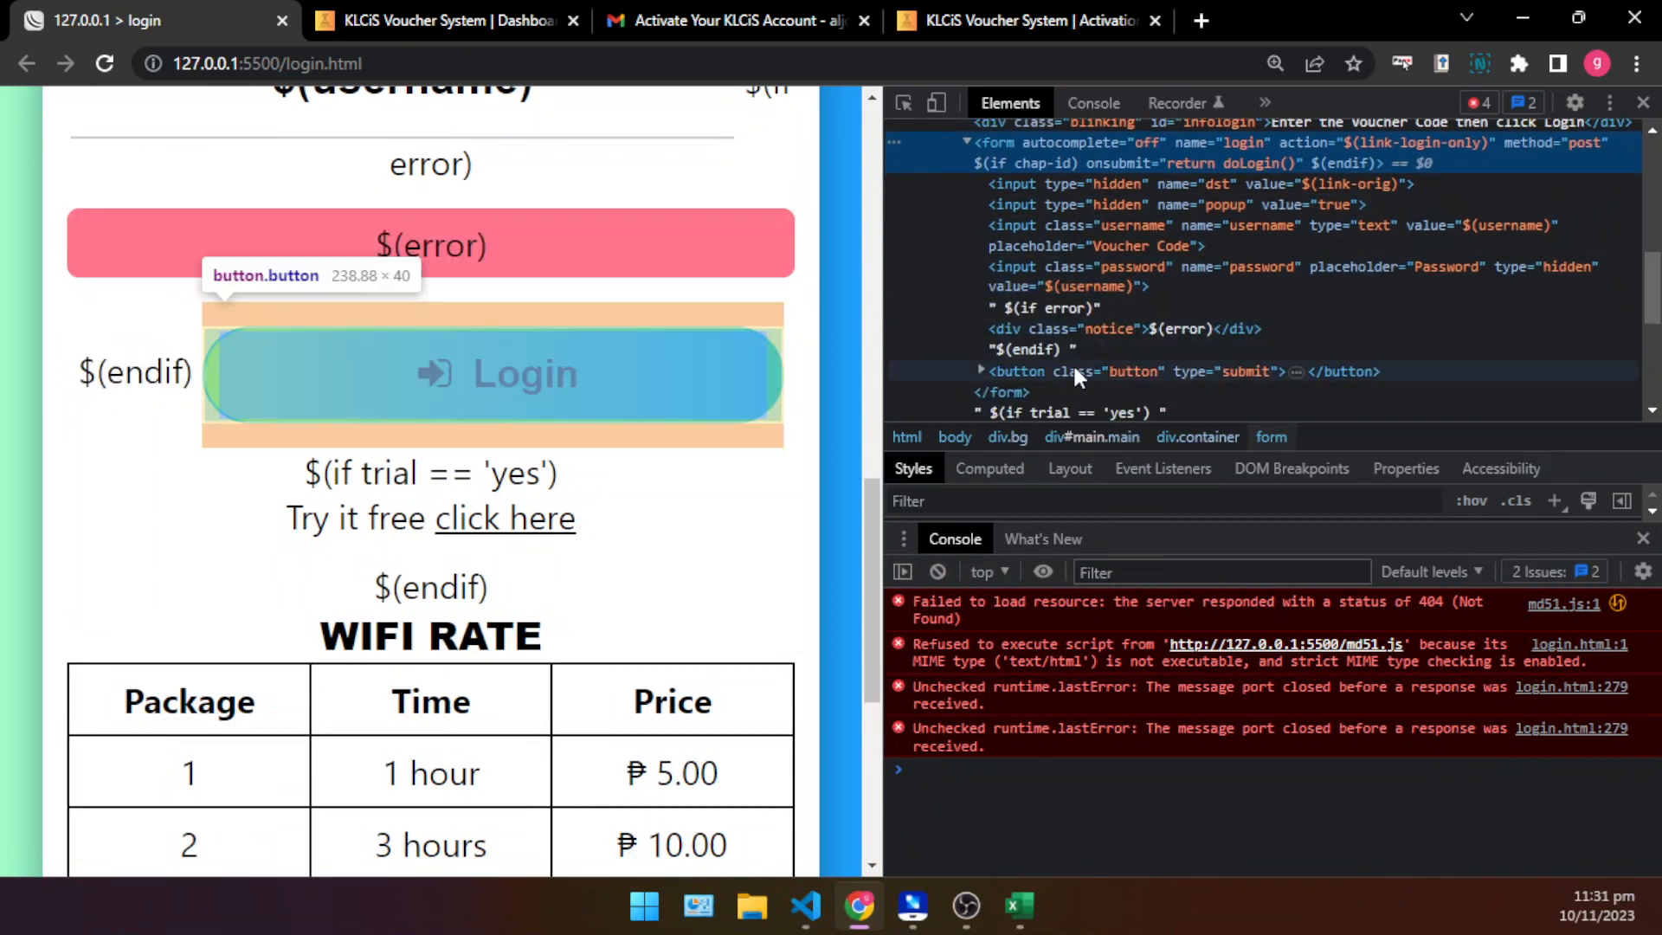
pyautogui.click(1067, 381)
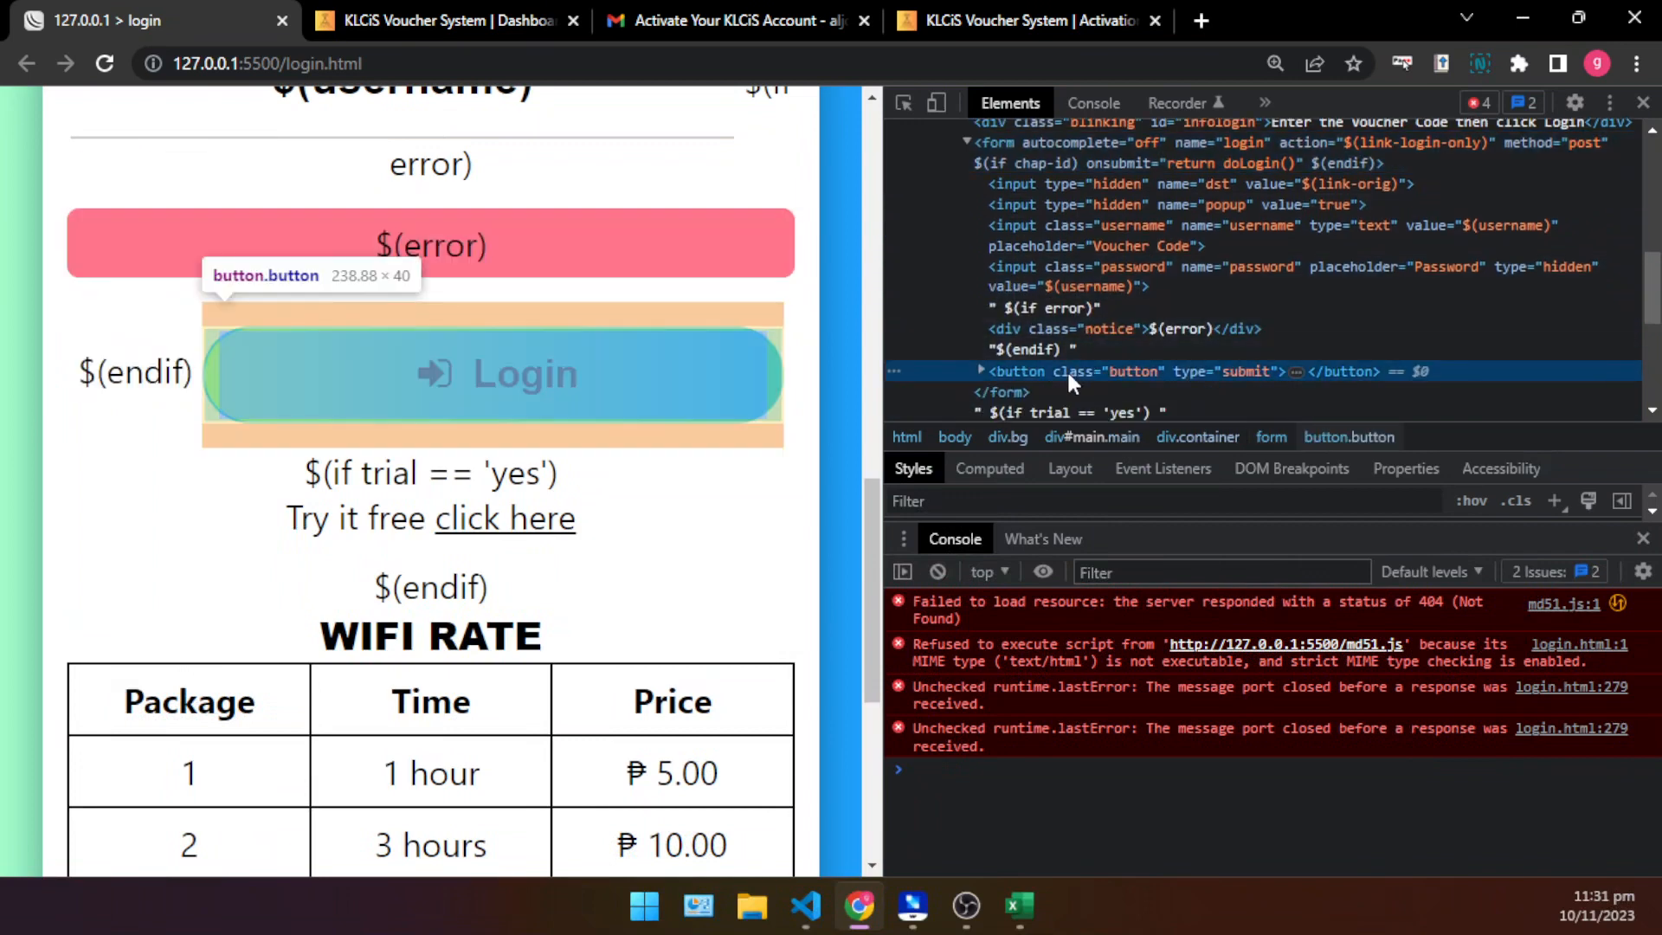
pyautogui.click(979, 370)
pyautogui.scroll(-2, 1038, 329)
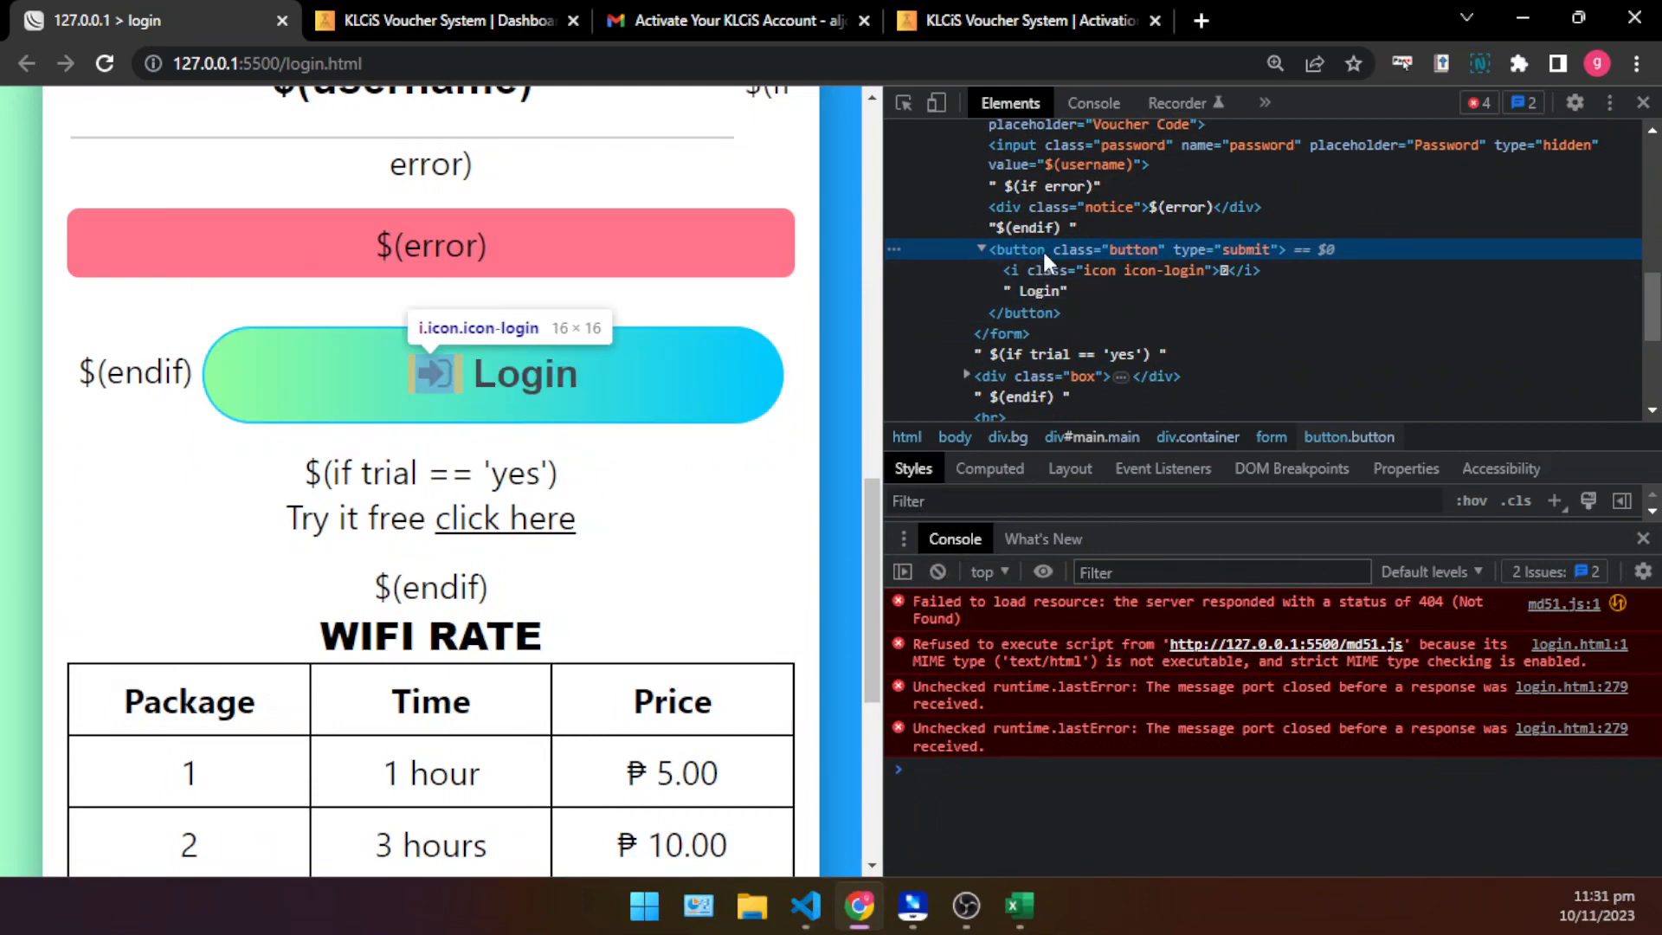
pyautogui.click(1034, 313)
pyautogui.click(1030, 253)
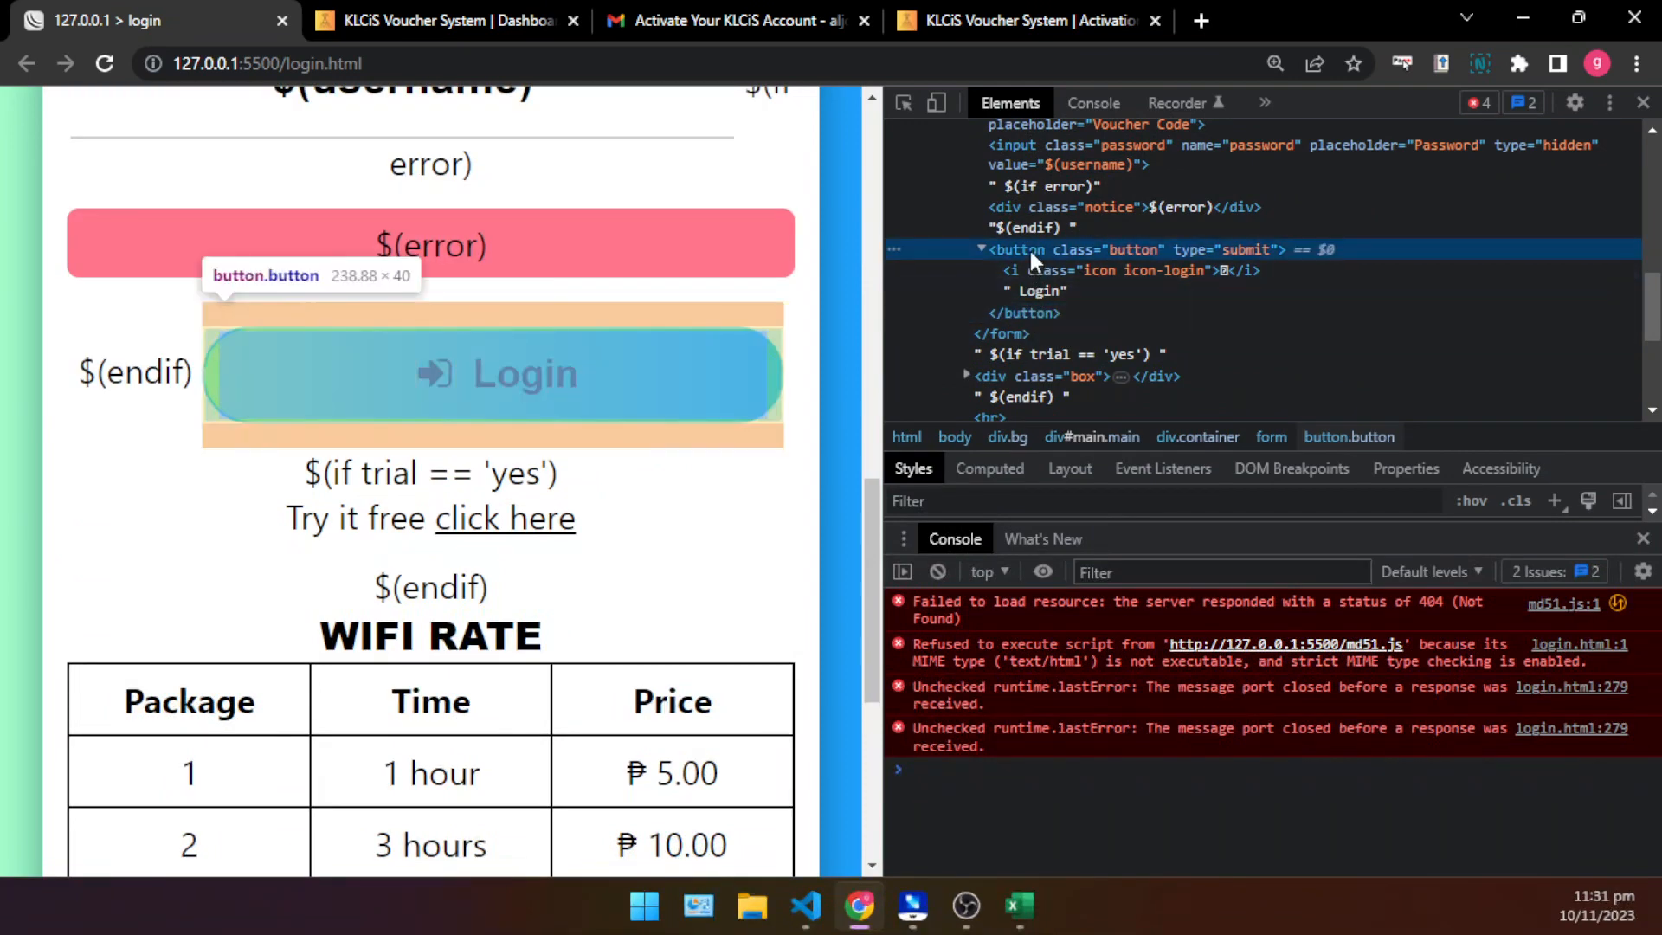
pyautogui.rightClick(1082, 241)
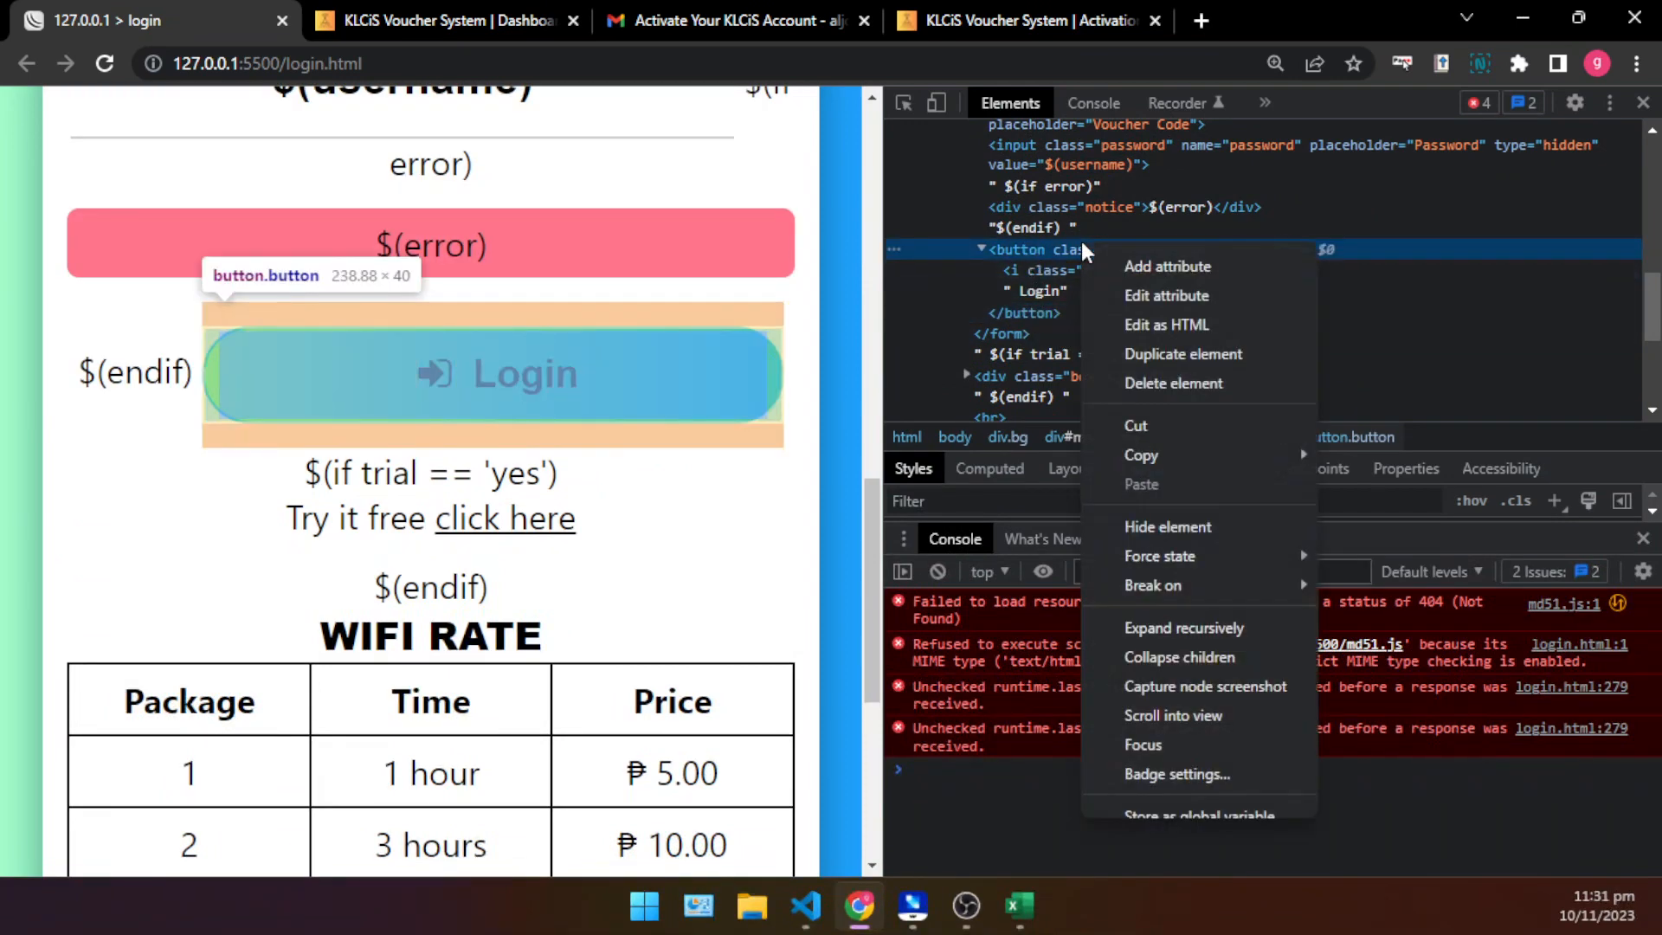
pyautogui.click(1148, 310)
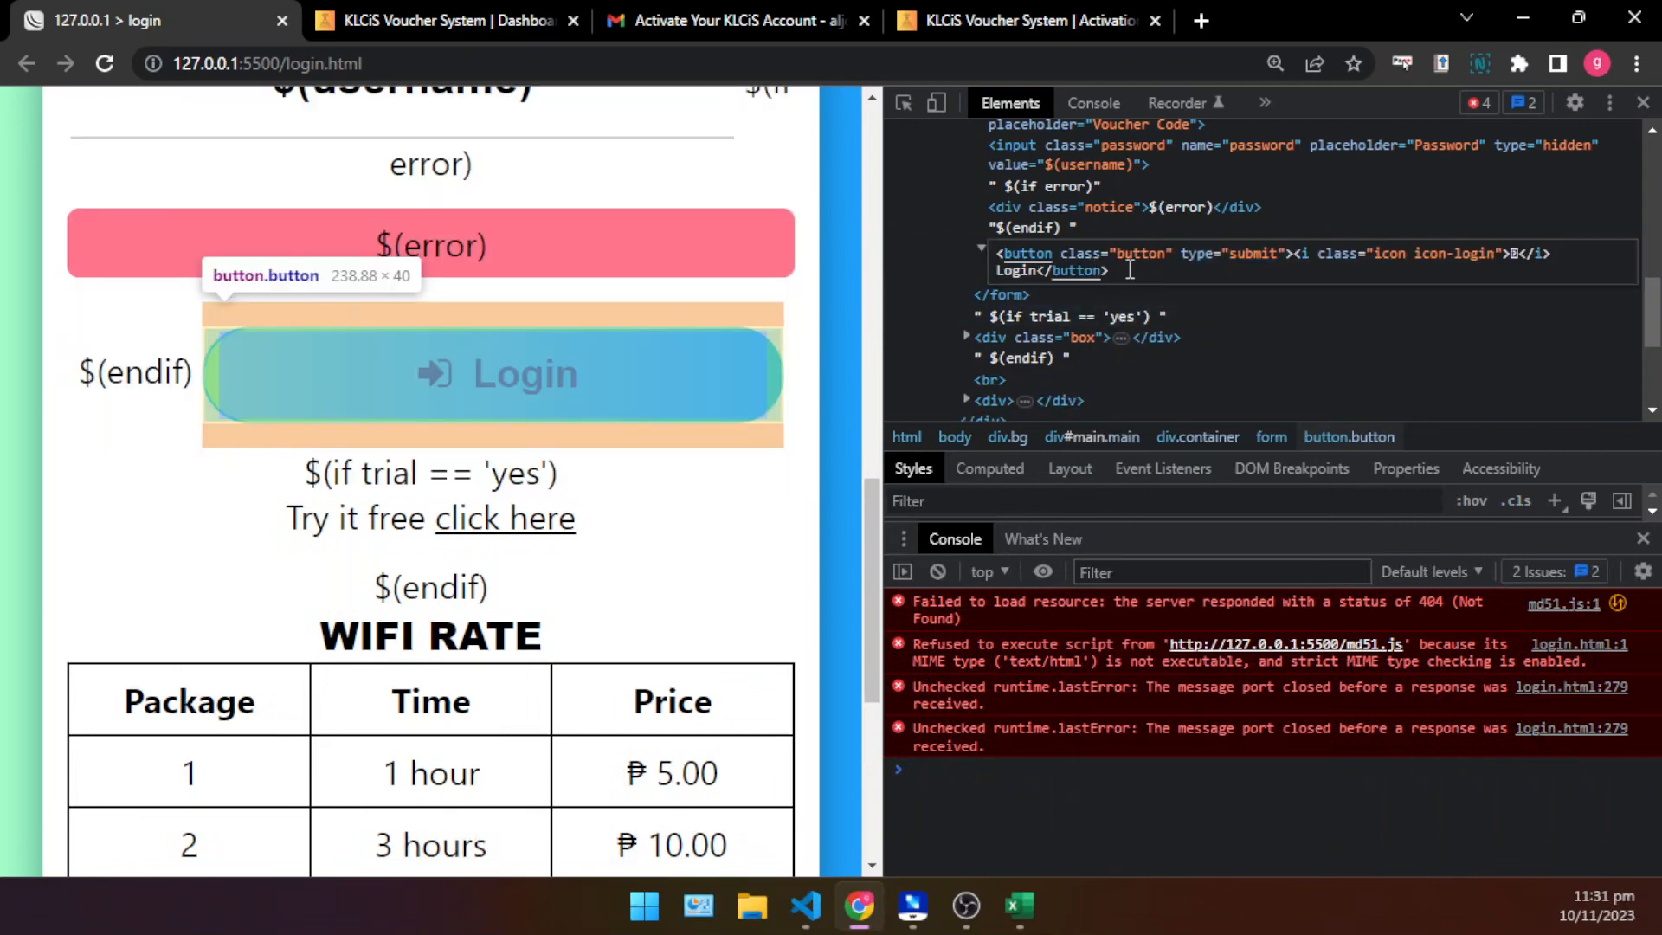
pyautogui.hotkey('ctrl', 'a')
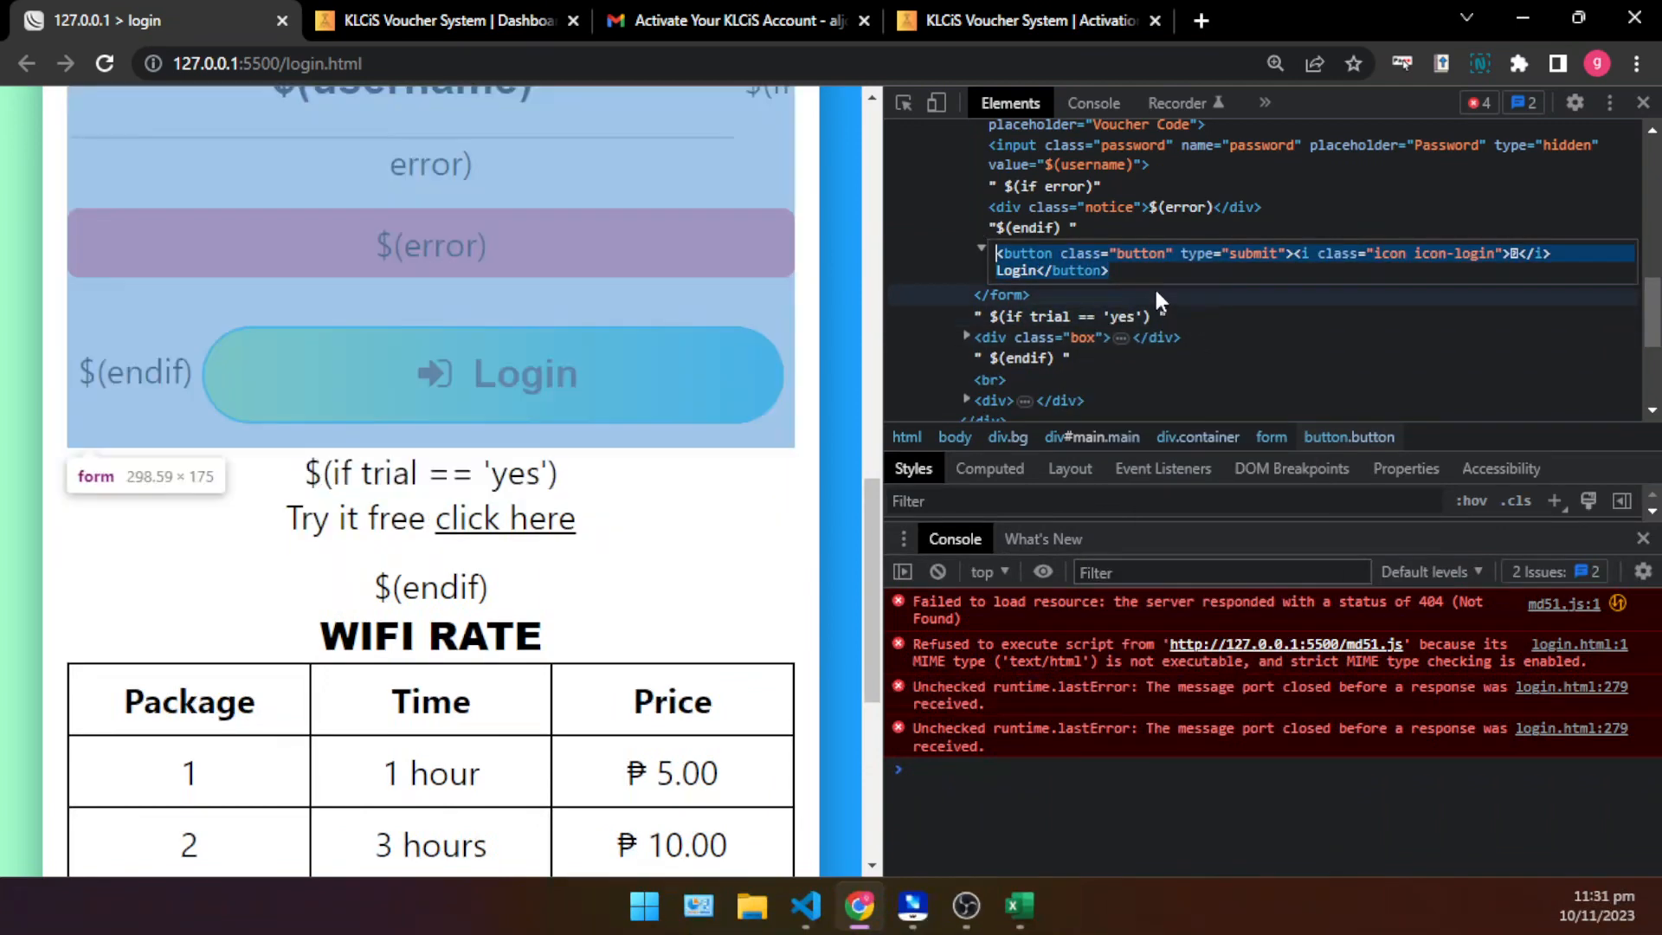
pyautogui.click(1148, 268)
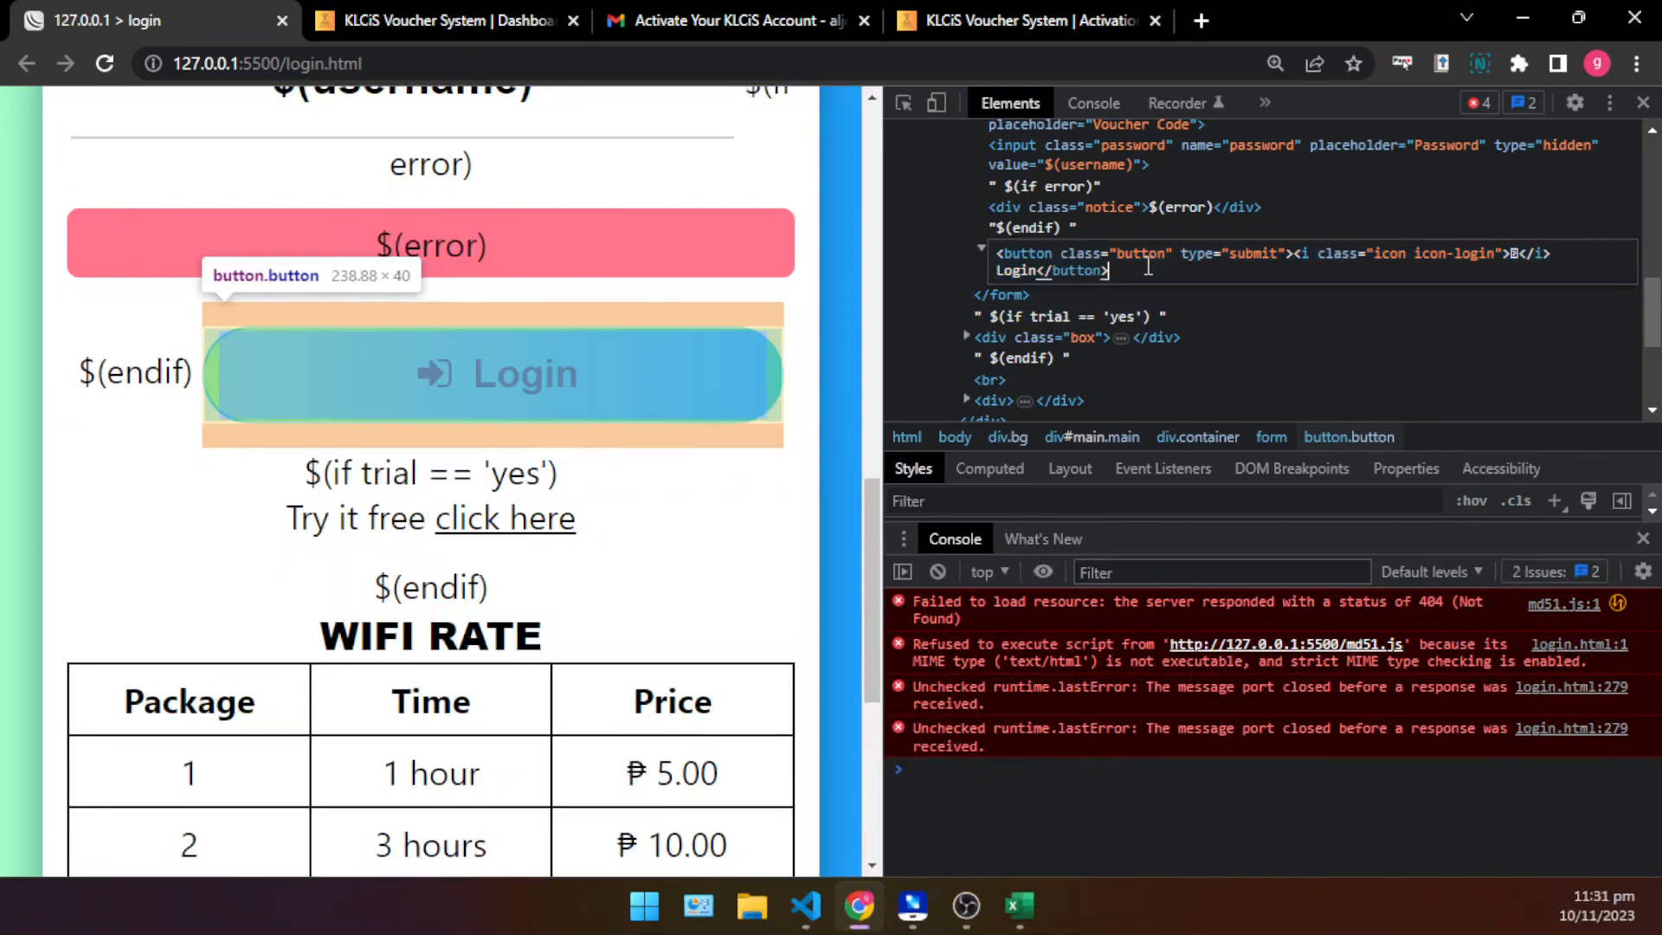
pyautogui.hotkey('ctrl', 'Return')
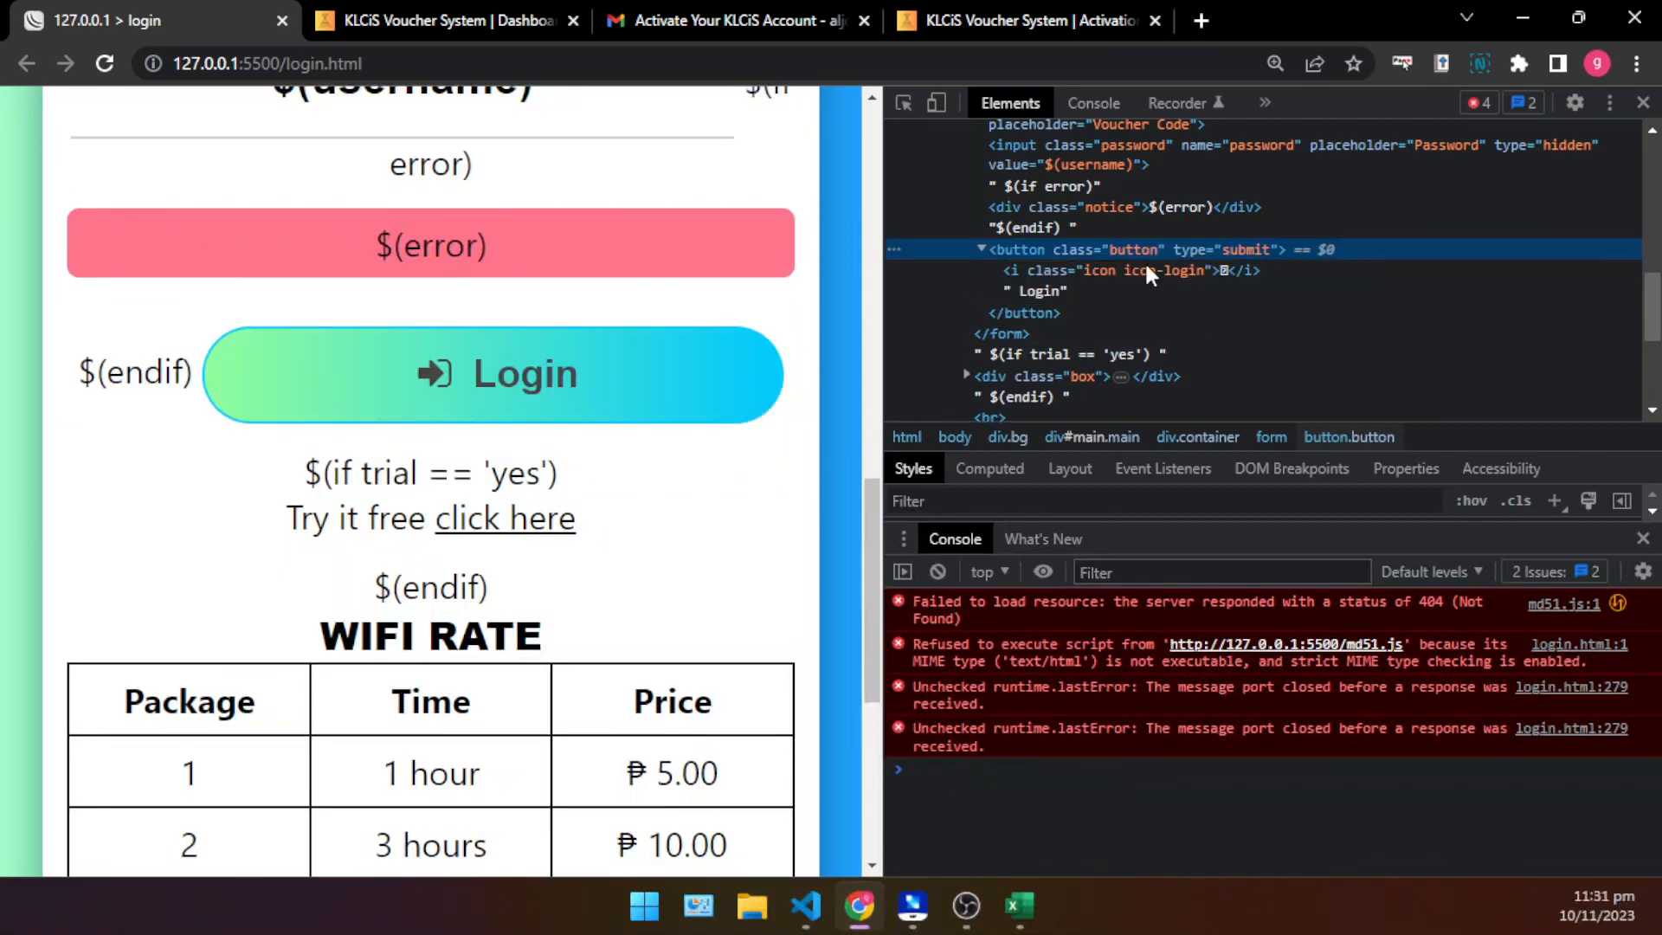
pyautogui.click(981, 248)
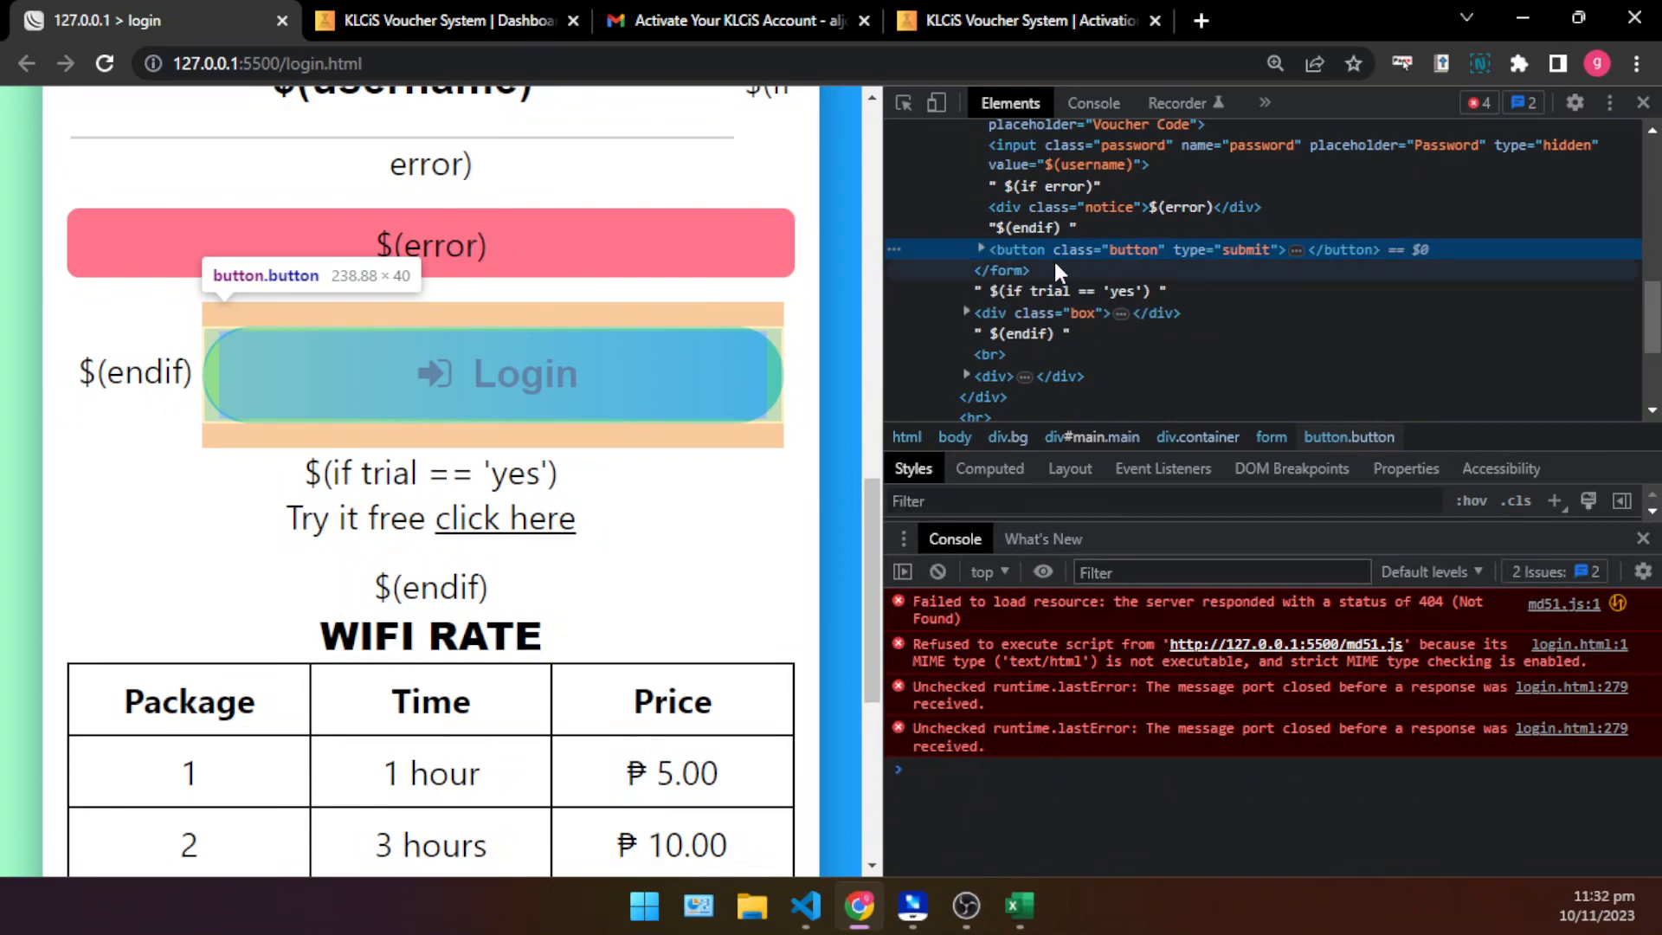
pyautogui.click(981, 247)
# - Open the Login button element for HTML editing and paste a copy of its markup directly after the original
pyautogui.rightClick(1031, 245)
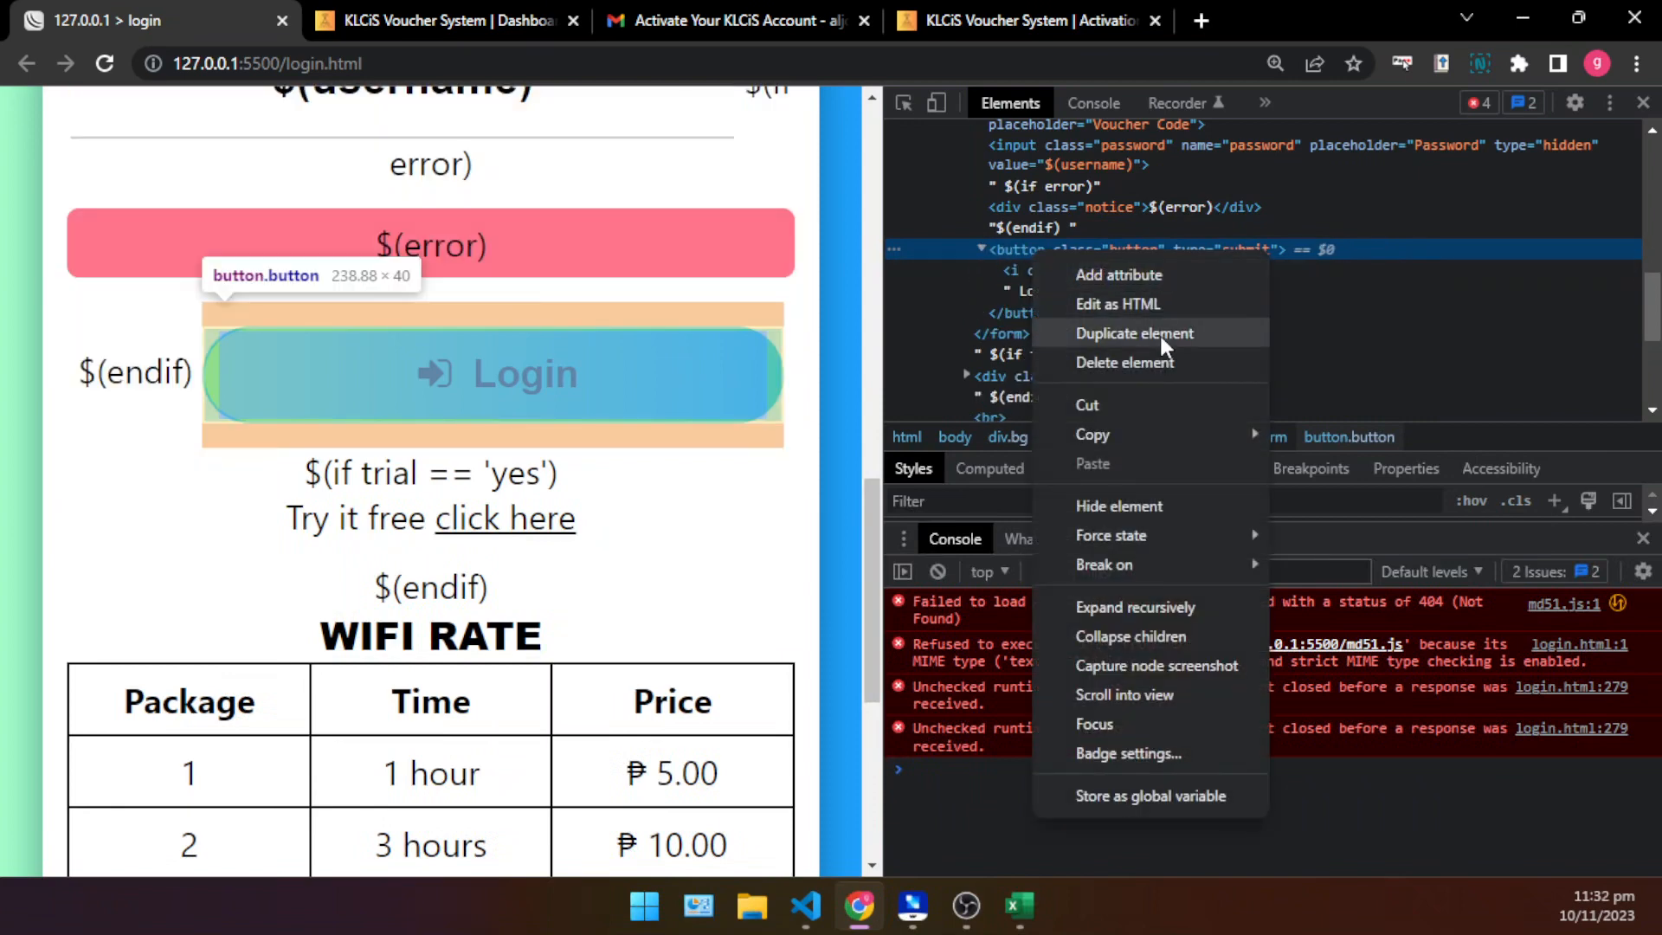
pyautogui.click(1146, 302)
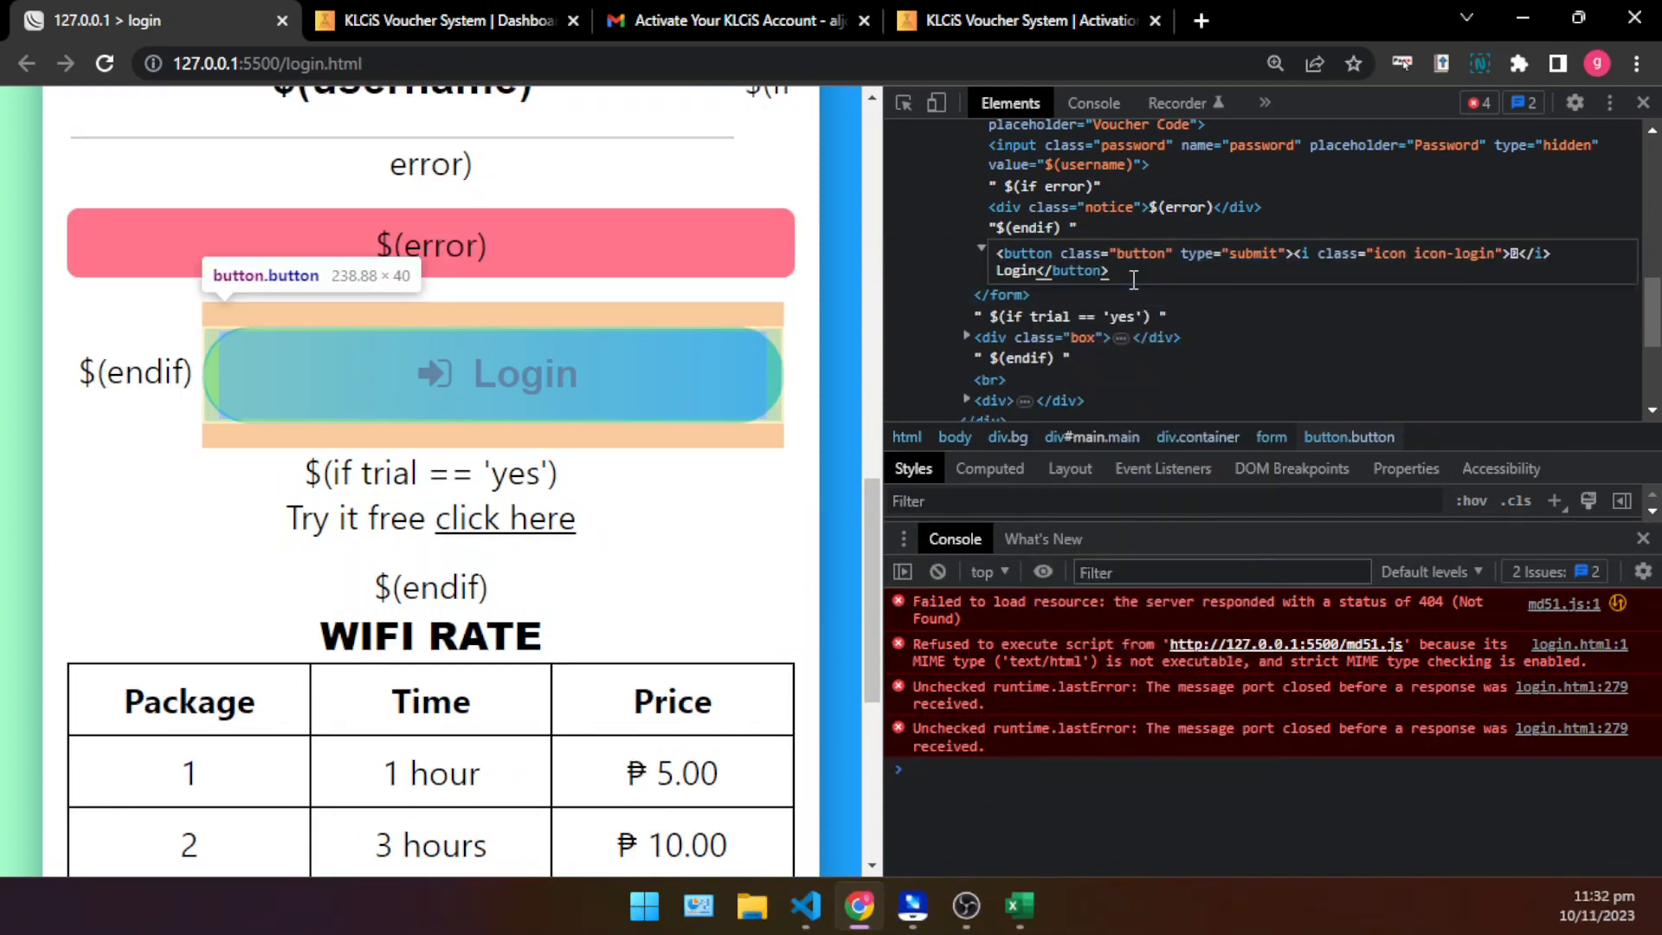
pyautogui.moveTo(1129, 271); pyautogui.dragTo(953, 231)
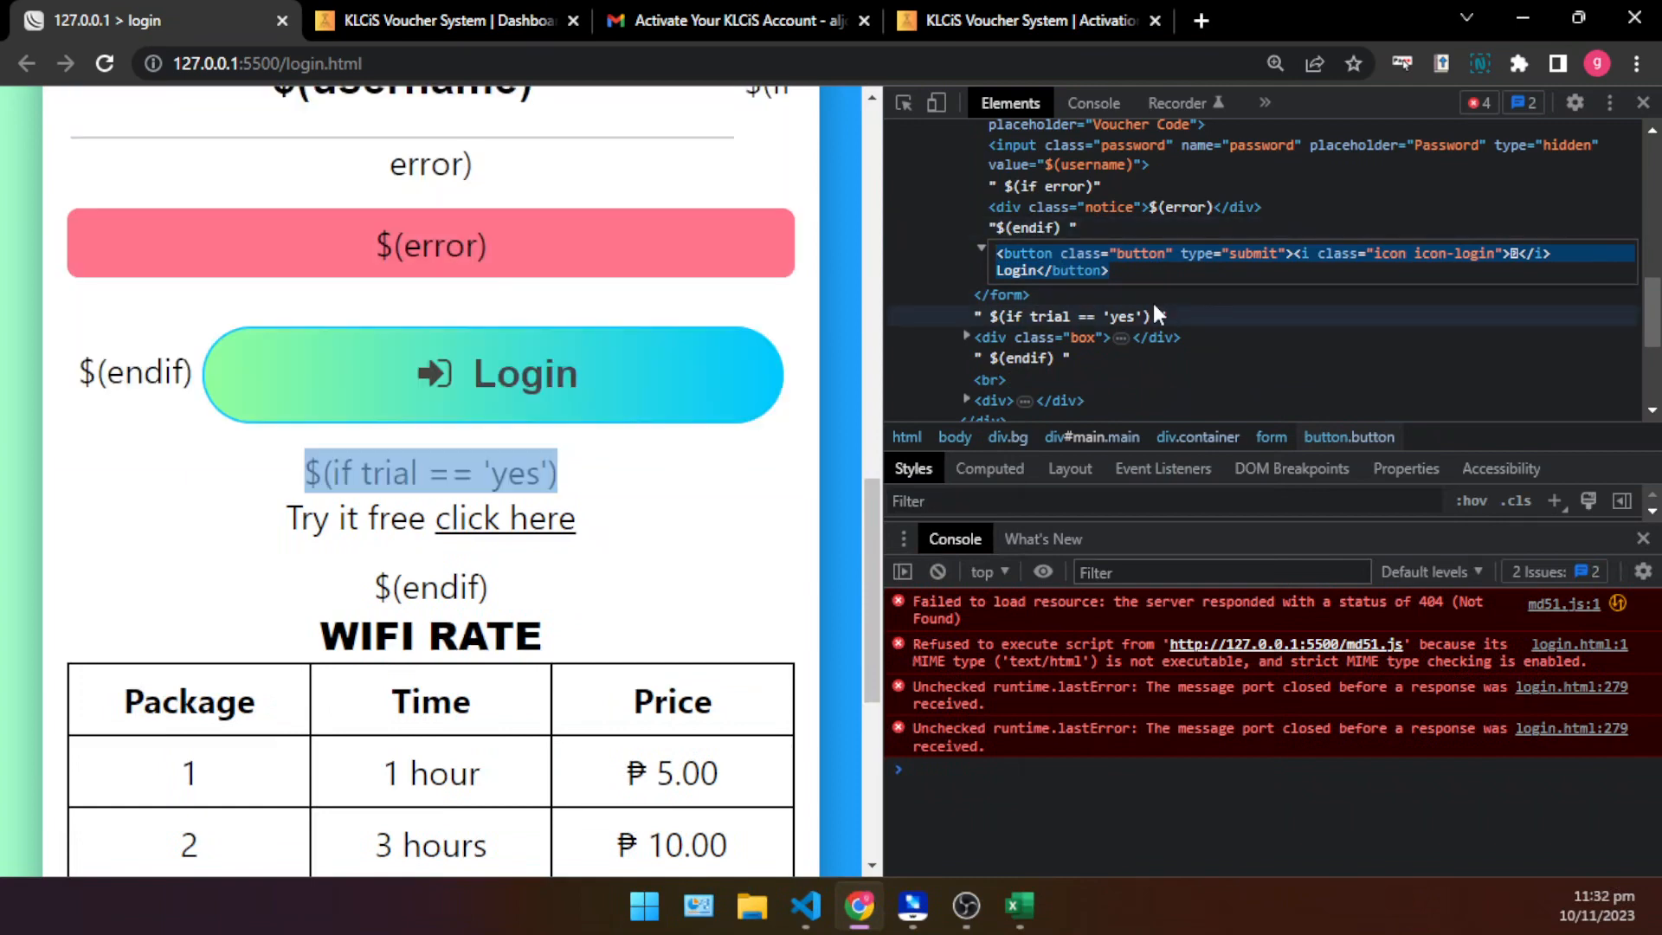
pyautogui.click(1131, 273)
pyautogui.rightClick(1126, 267)
pyautogui.click(1127, 269)
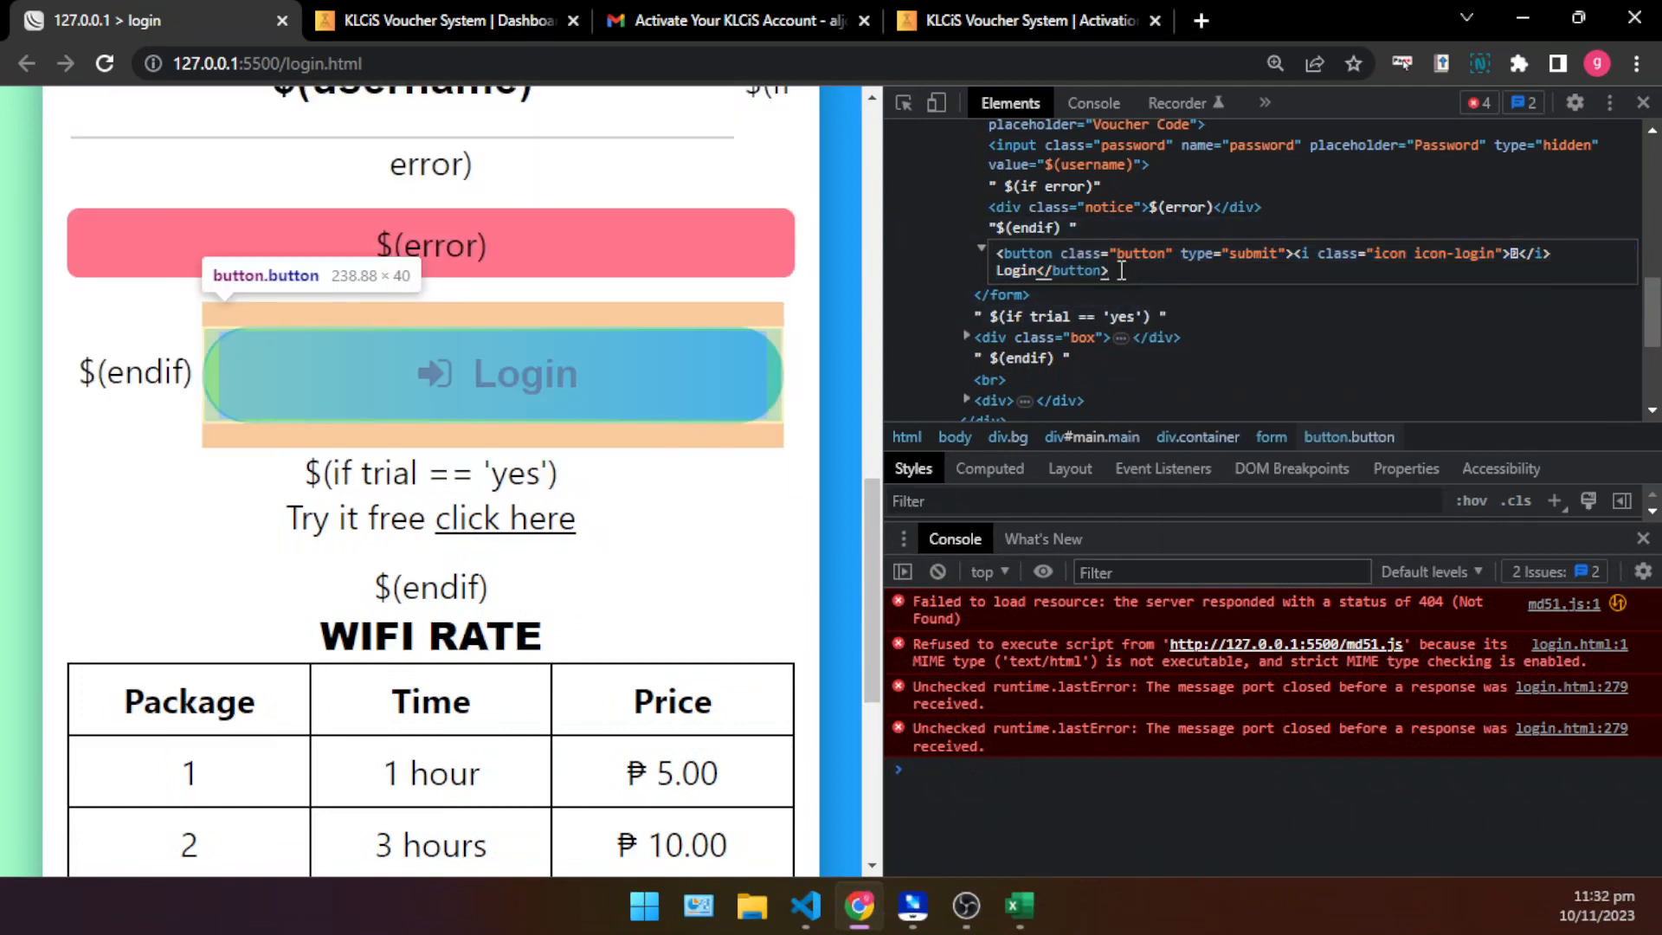
pyautogui.rightClick(1120, 271)
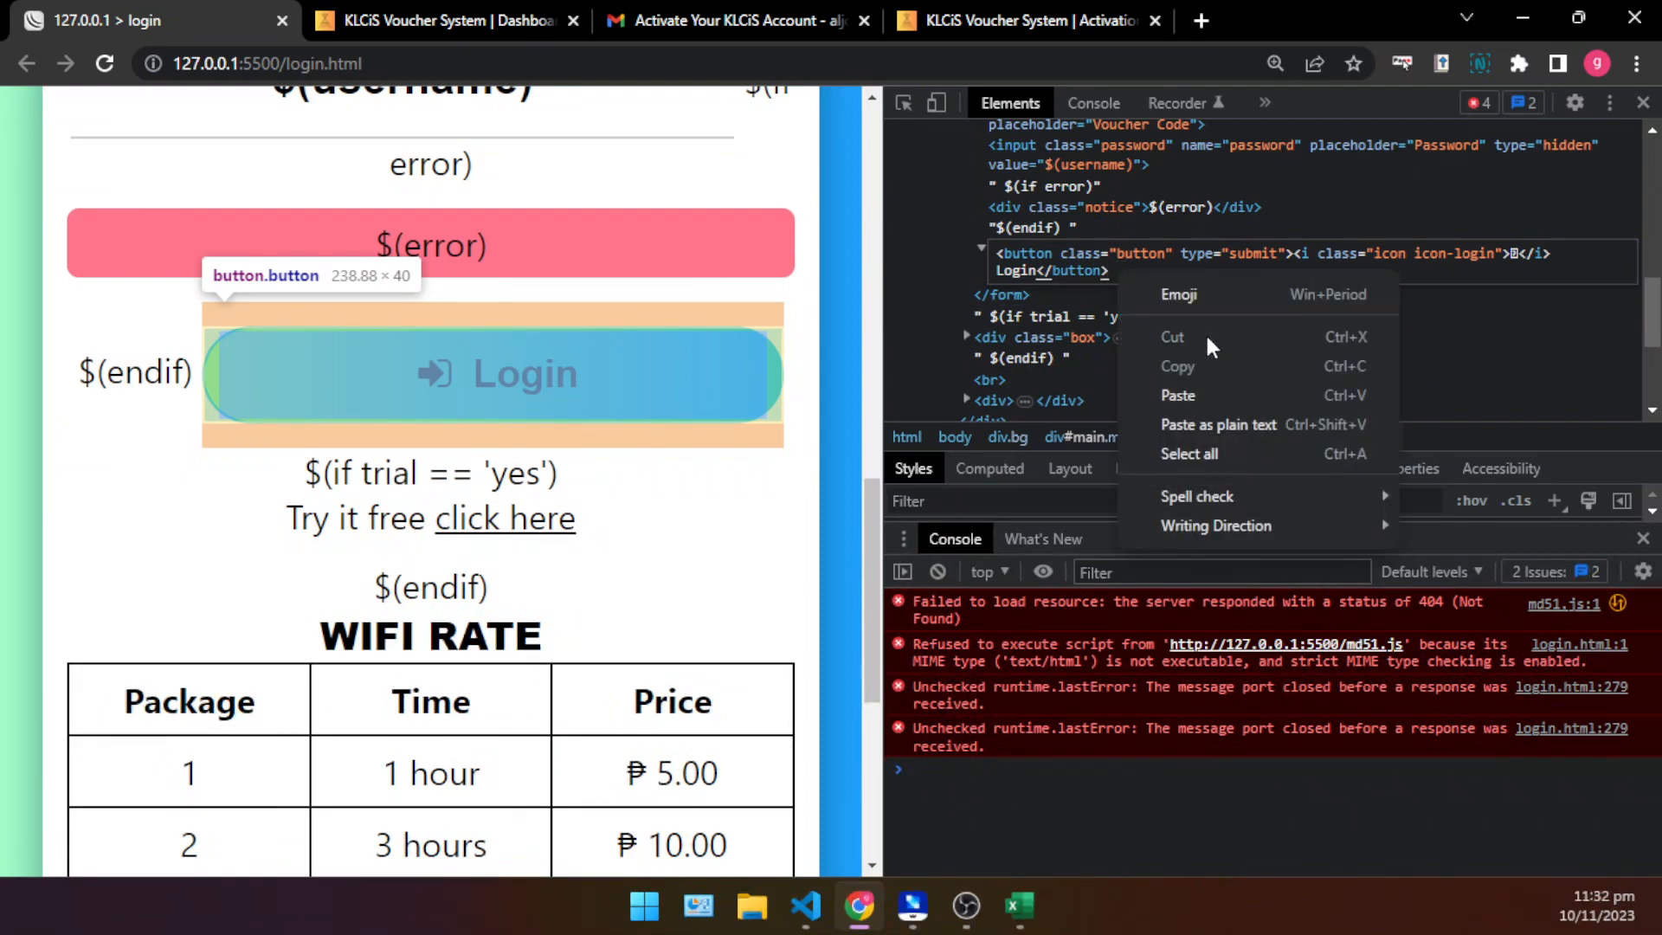
pyautogui.click(1228, 398)
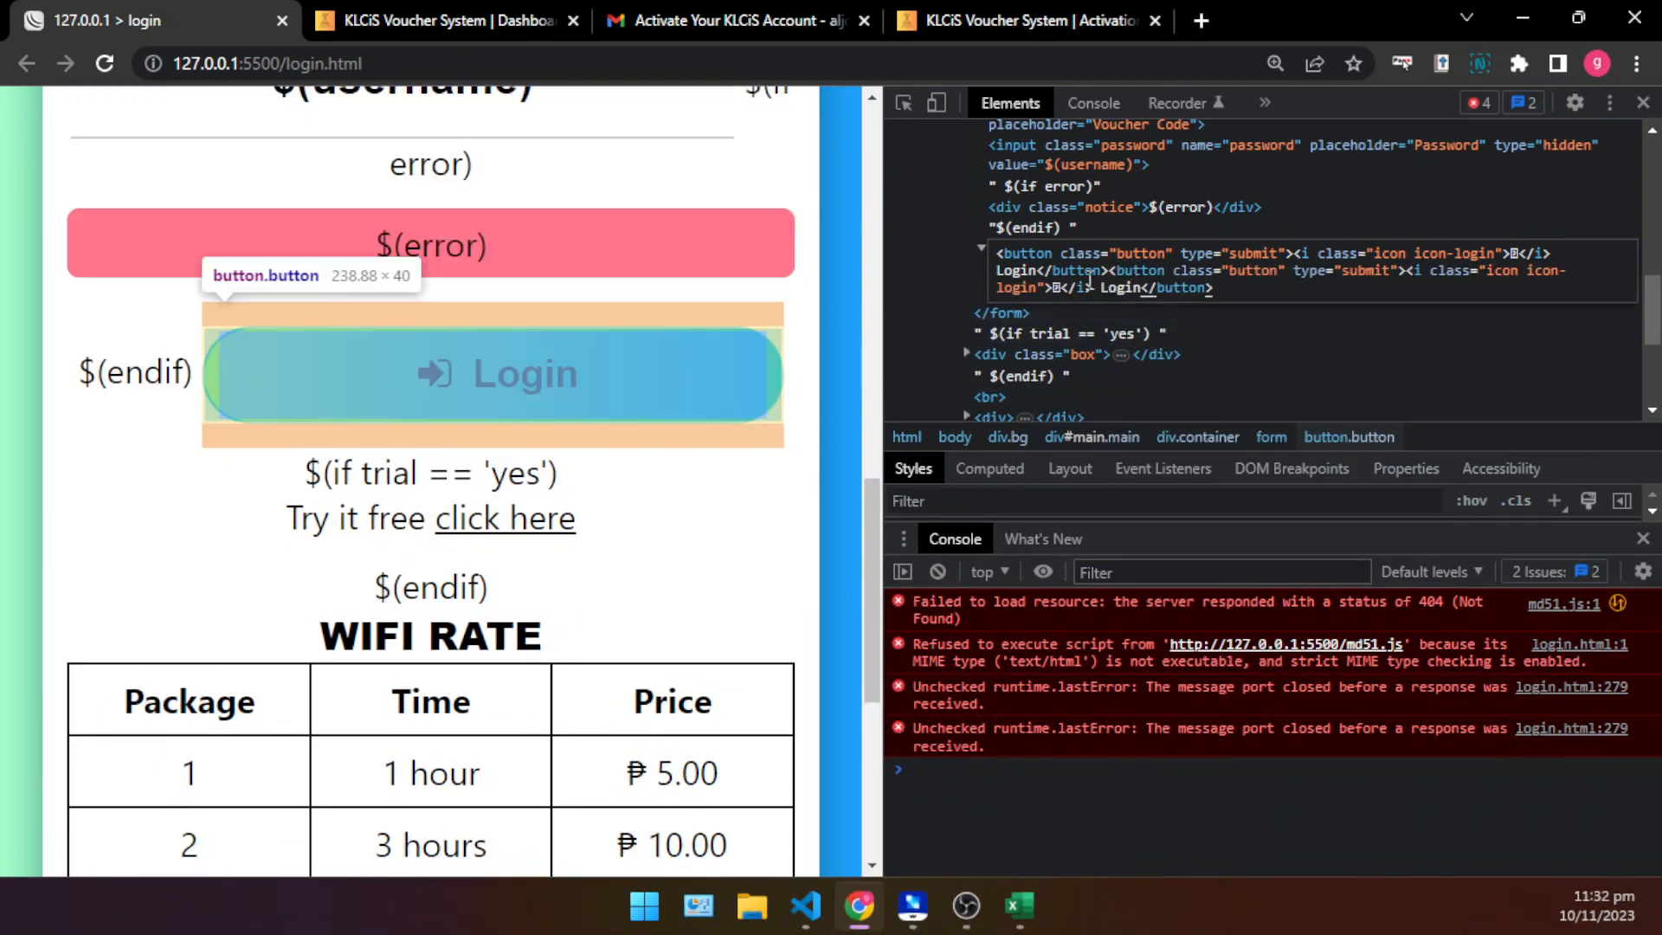
# - Add a <br> line break to the Login button markup and apply the HTML edit
pyautogui.click(1108, 271)
pyautogui.write('<br>')
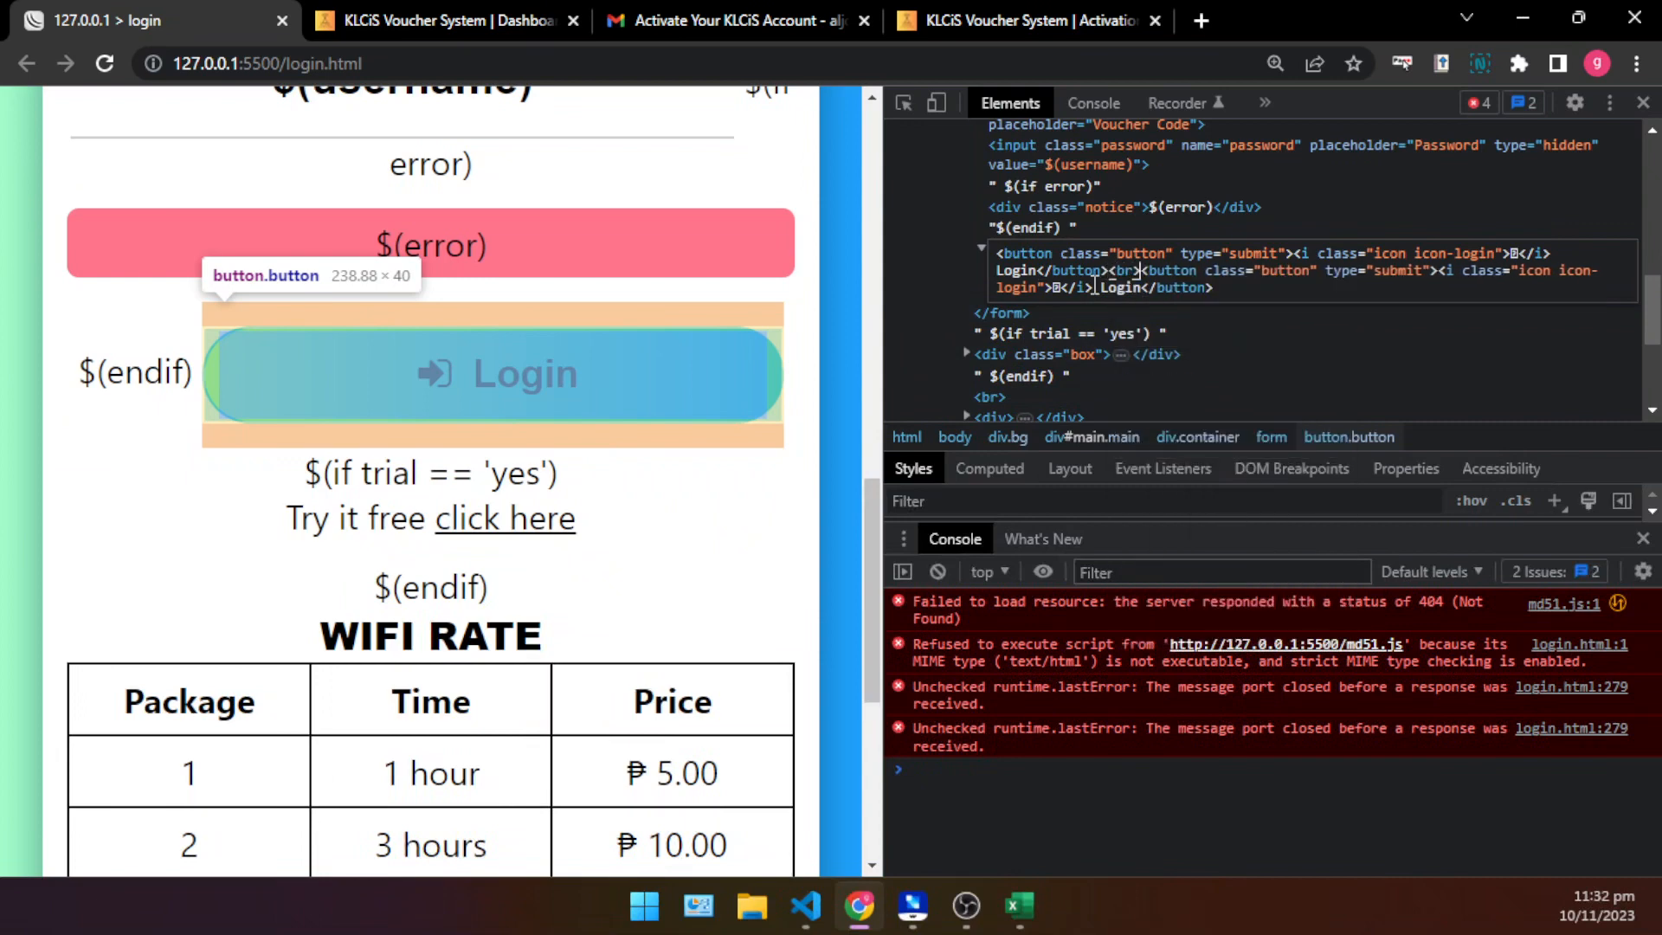
pyautogui.click(1291, 206)
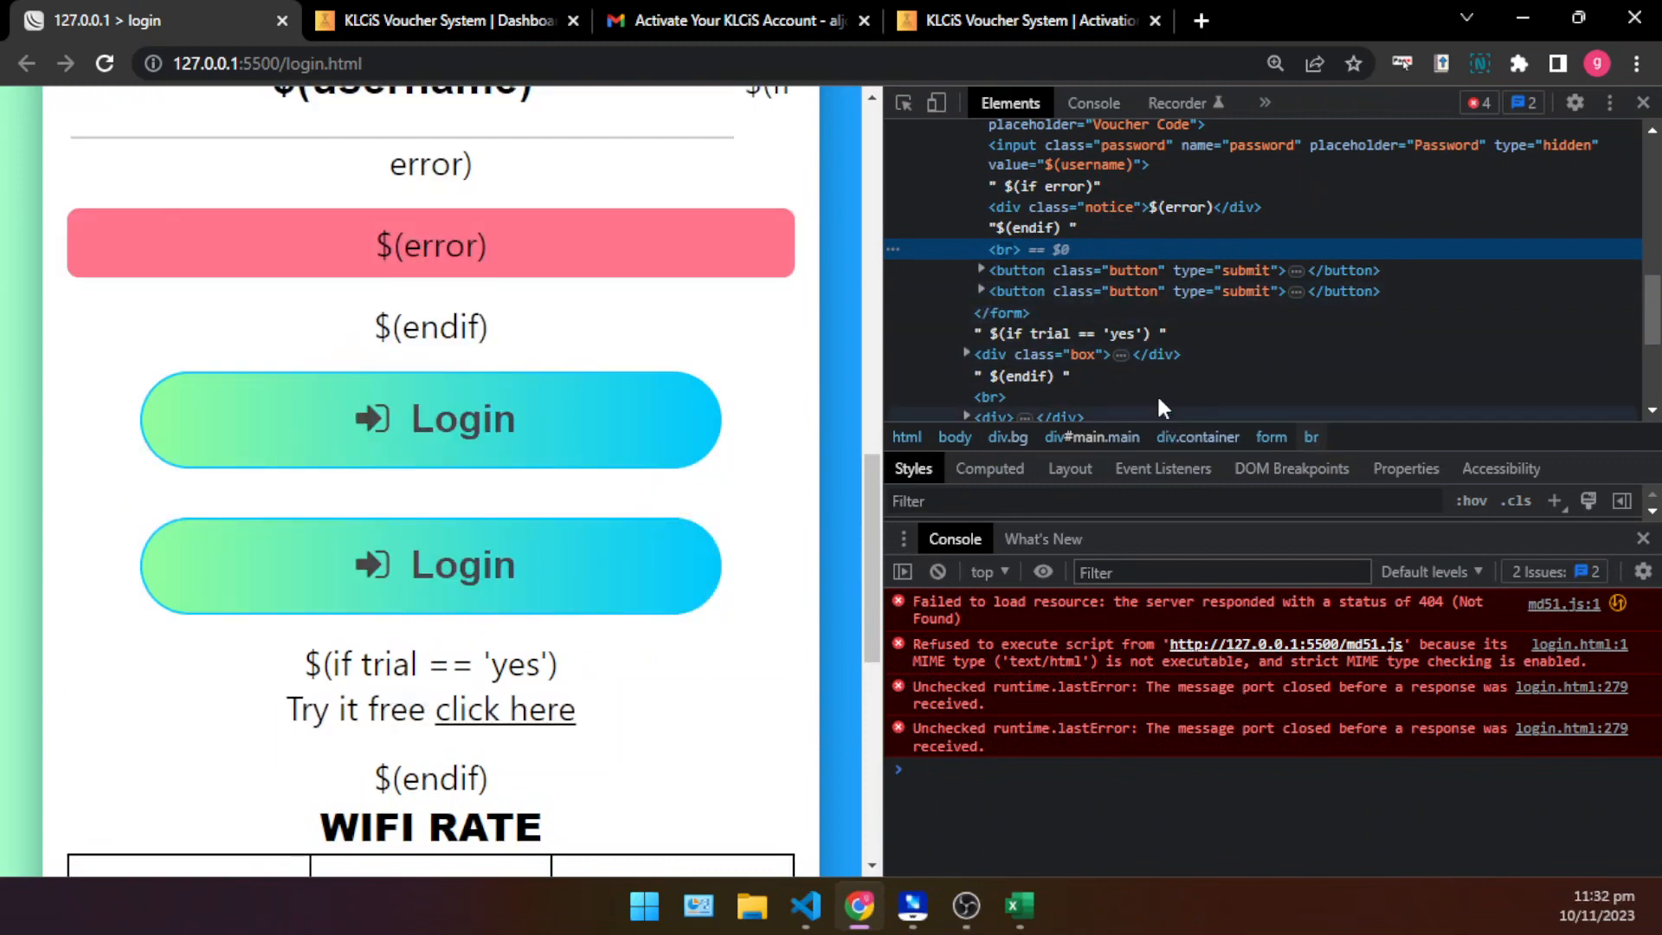
# - Expand the second Login button element and change its text to "BUY VOUCHER - GCASH|MAYA"
pyautogui.click(982, 290)
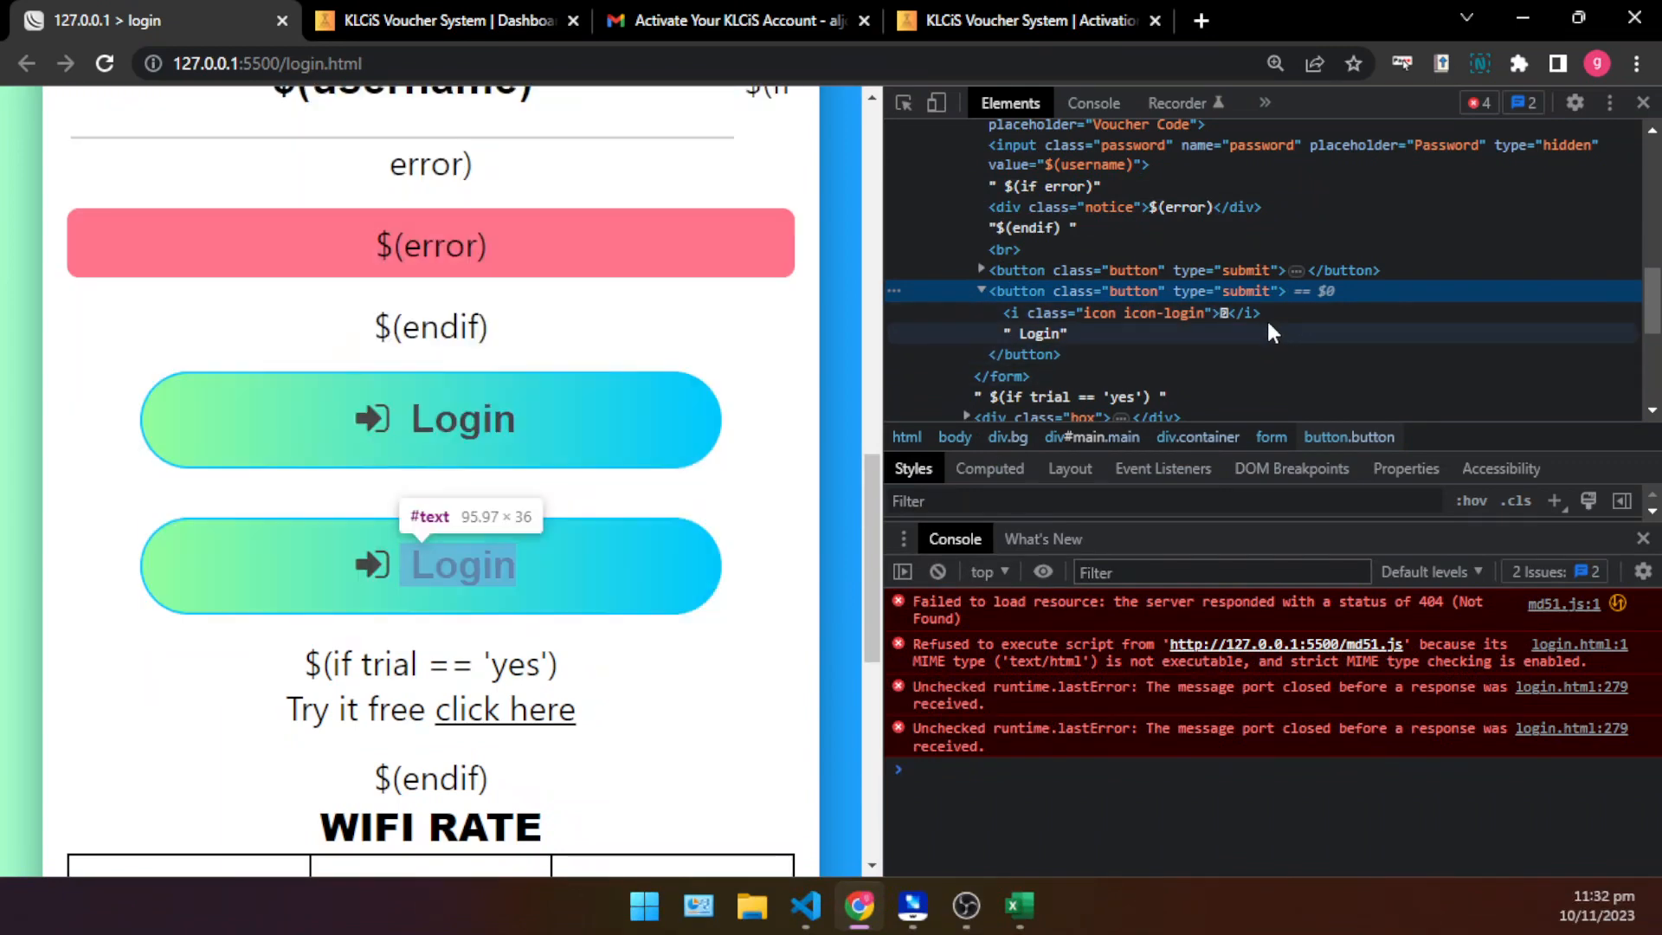
pyautogui.click(1037, 332)
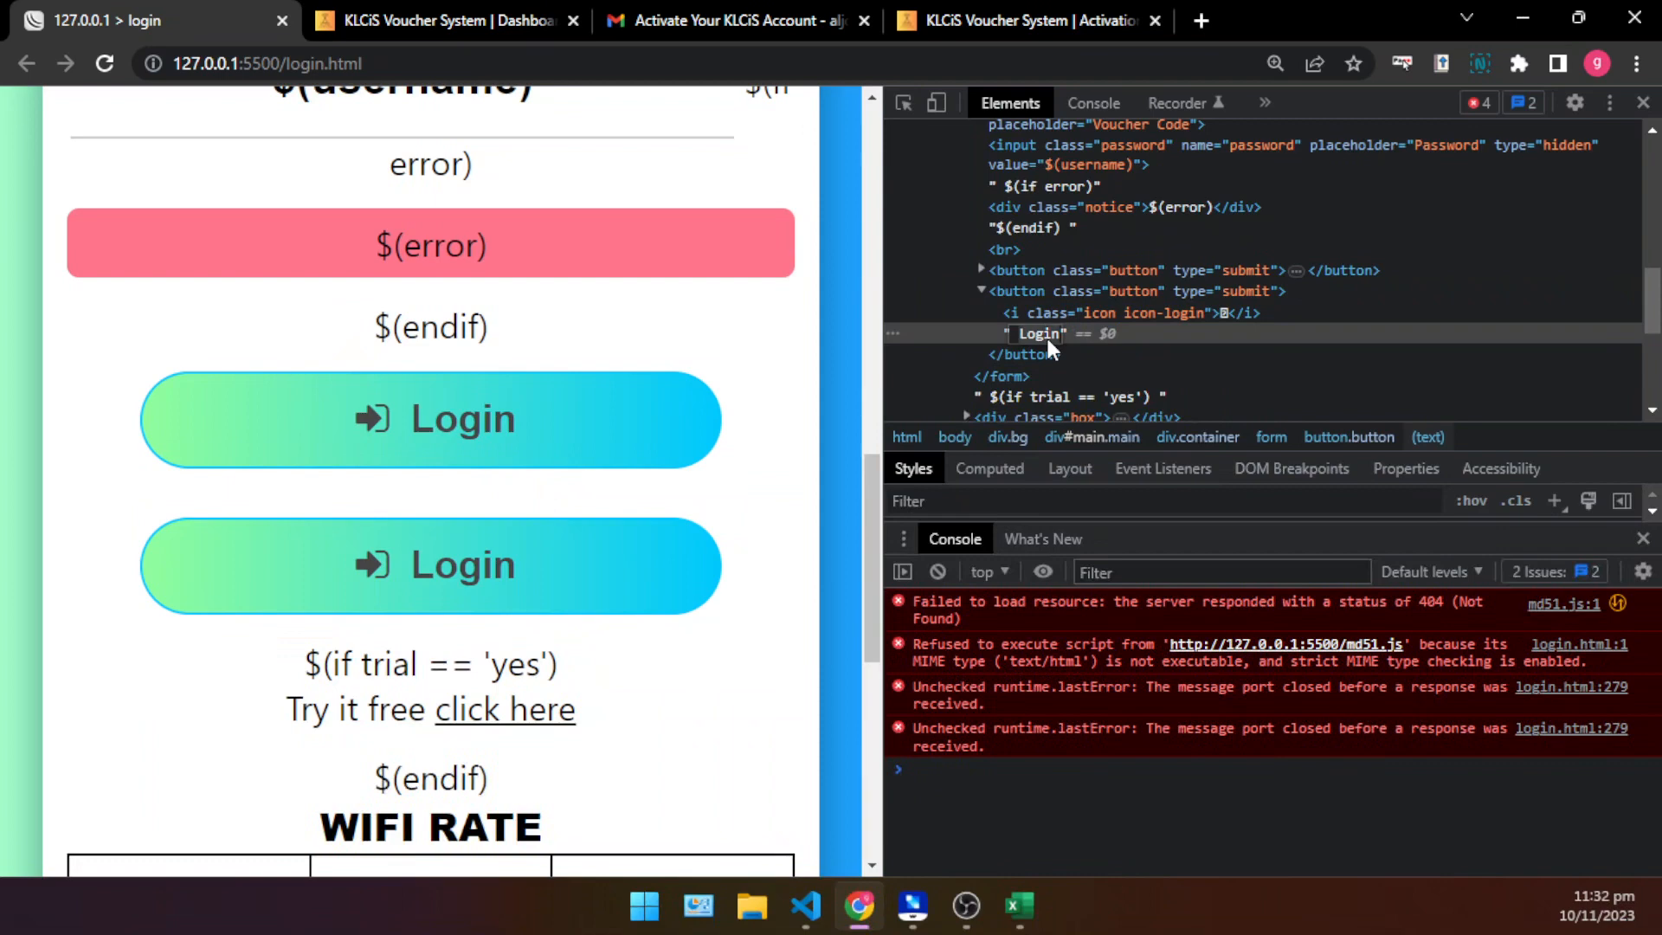
pyautogui.write('BUY VOUCHER  GCASH|')
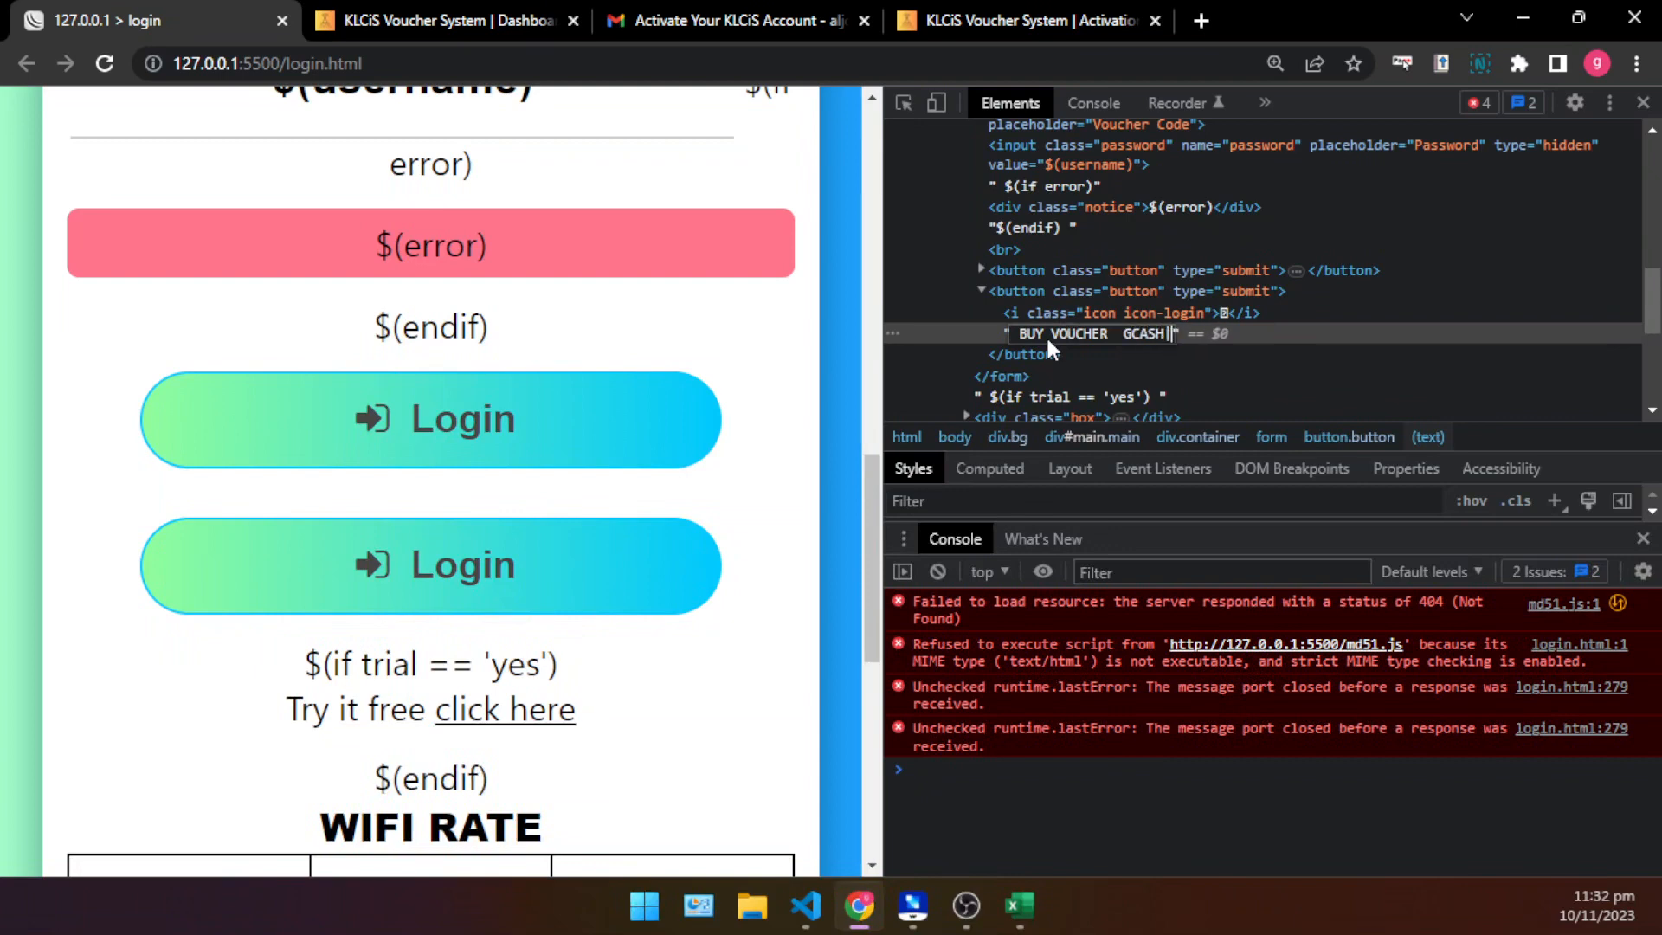
pyautogui.write('MAYA')
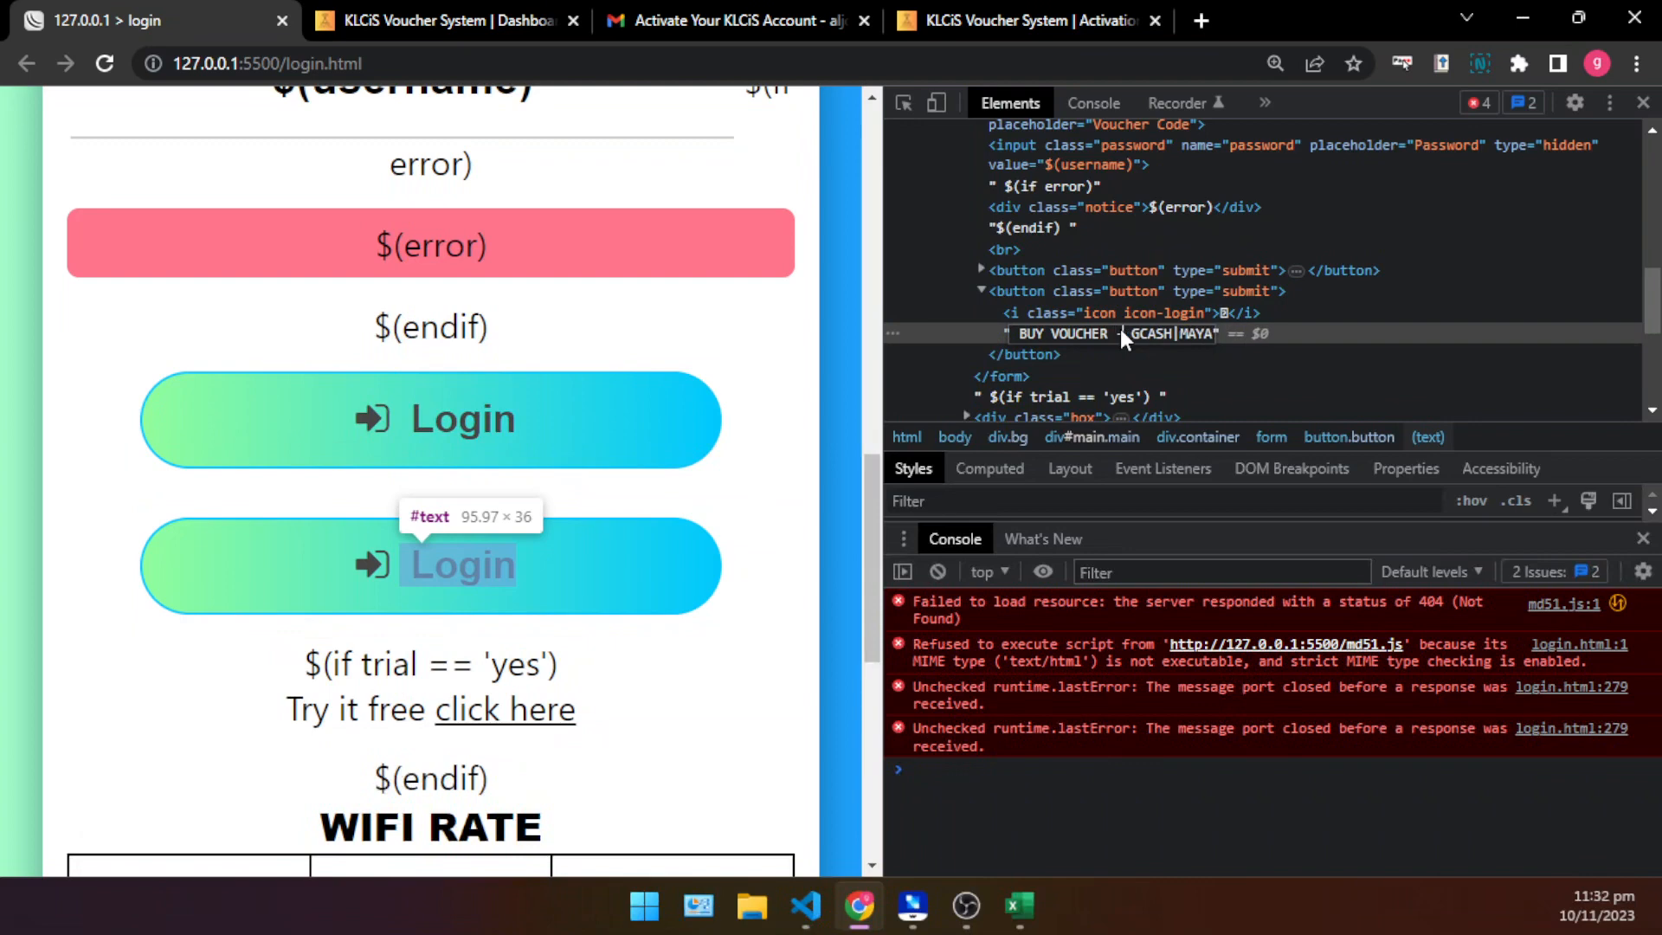
pyautogui.click(1073, 396)
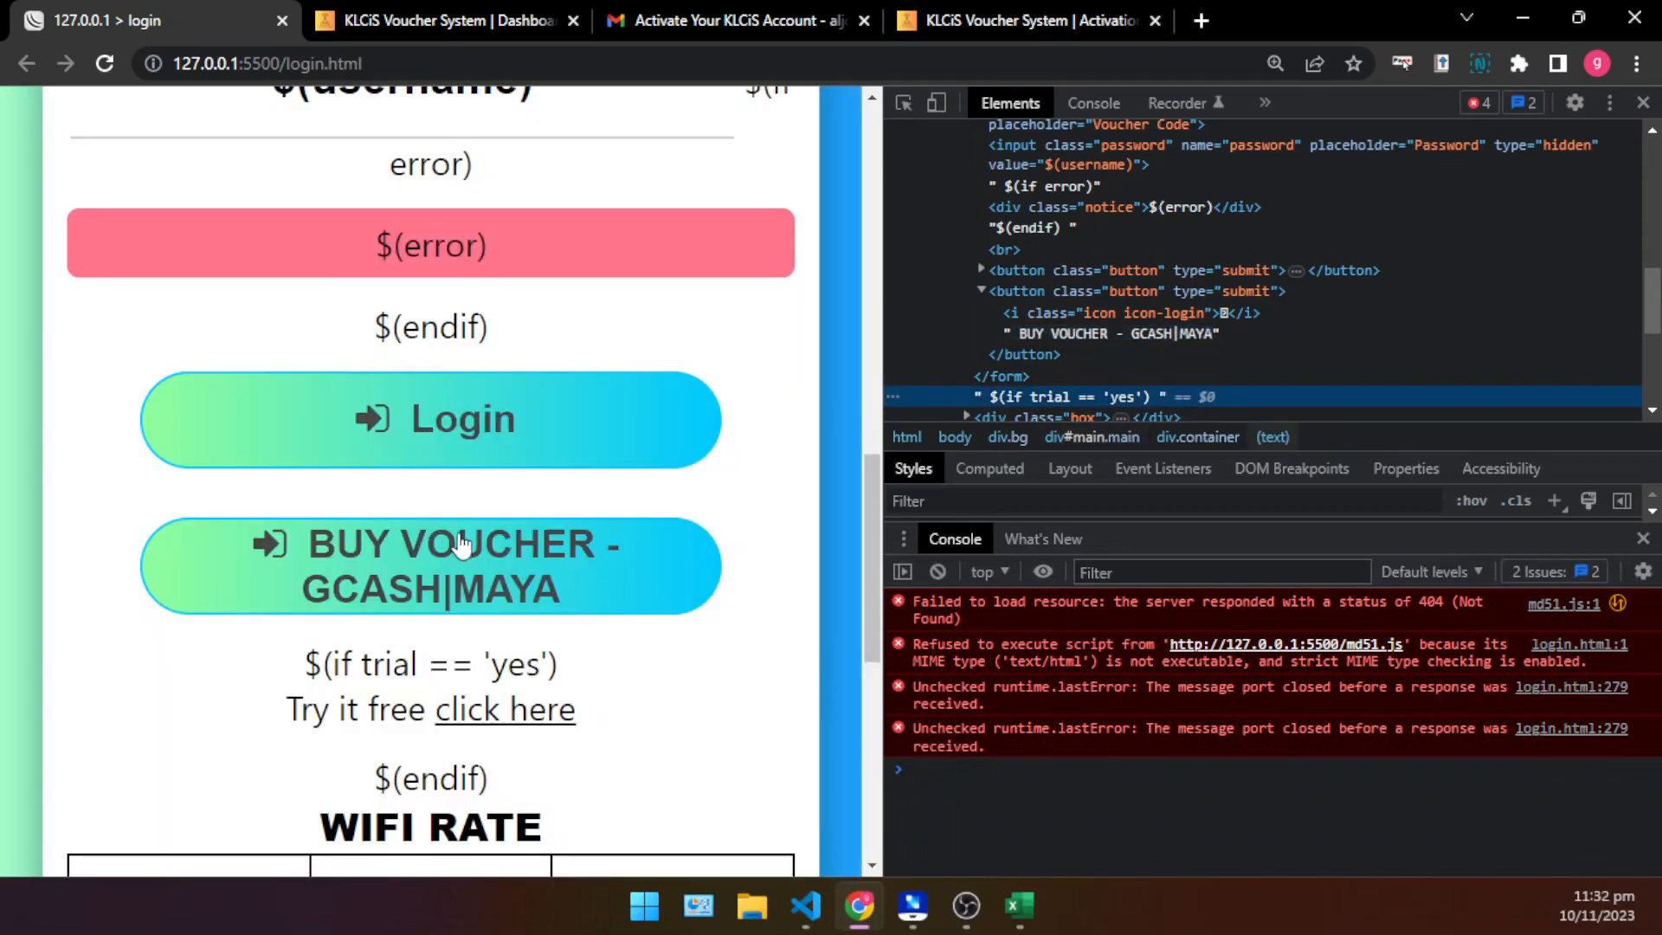
# - Close the developer tools and review the portal page with the new voucher button at different zoom levels
pyautogui.click(1644, 103)
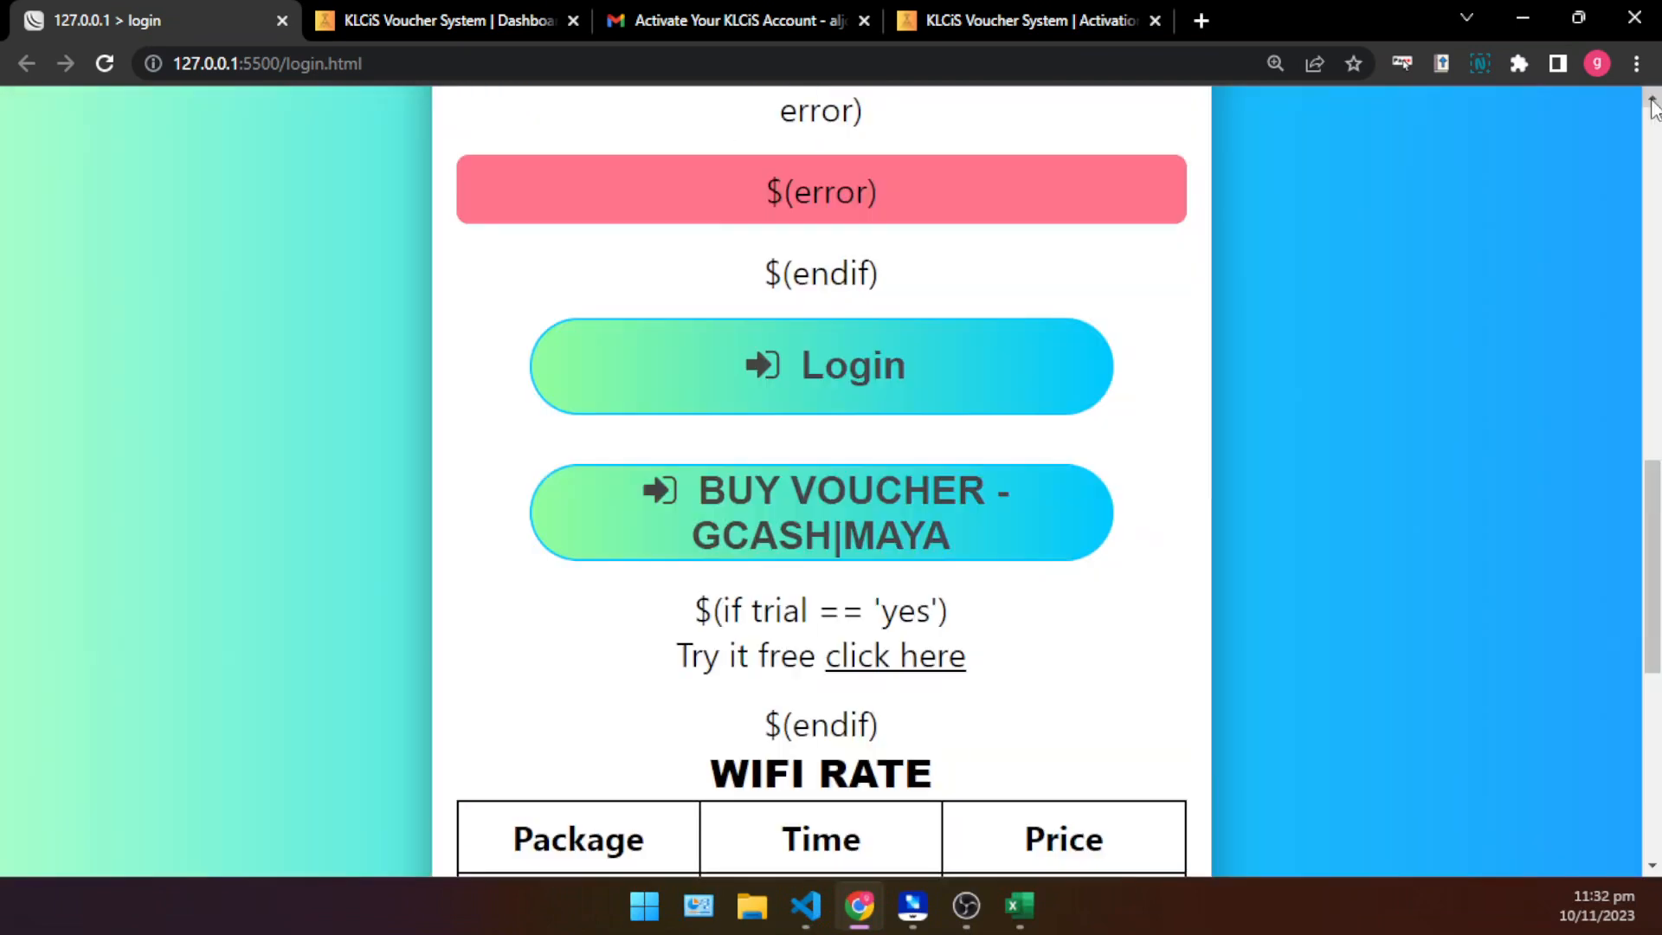
pyautogui.hotkey('ctrl', '-')
pyautogui.hotkey('ctrl', '-')
pyautogui.hotkey('ctrl', '-')
pyautogui.hotkey('ctrl', '-')
pyautogui.scroll(4, 1188, 496)
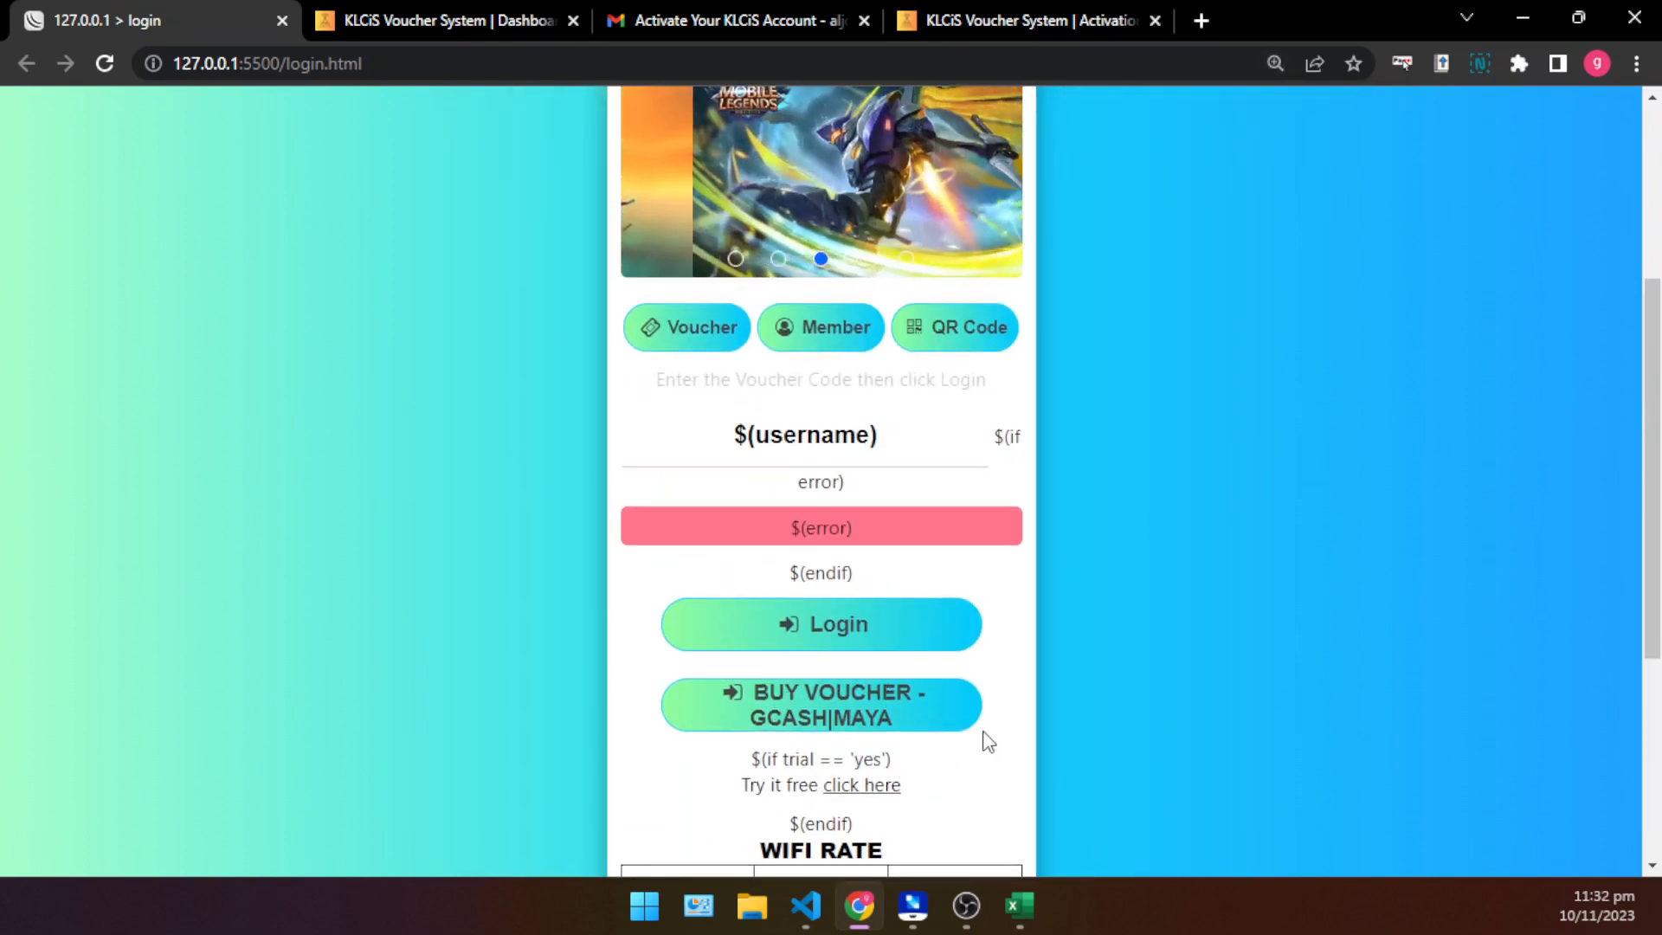
pyautogui.scroll(-3, 880, 641)
pyautogui.hotkey('ctrl', '-')
pyautogui.hotkey('ctrl', '-')
pyautogui.hotkey('ctrl', '+')
pyautogui.hotkey('ctrl', '+')
pyautogui.hotkey('ctrl', '+')
pyautogui.hotkey('ctrl', '+')
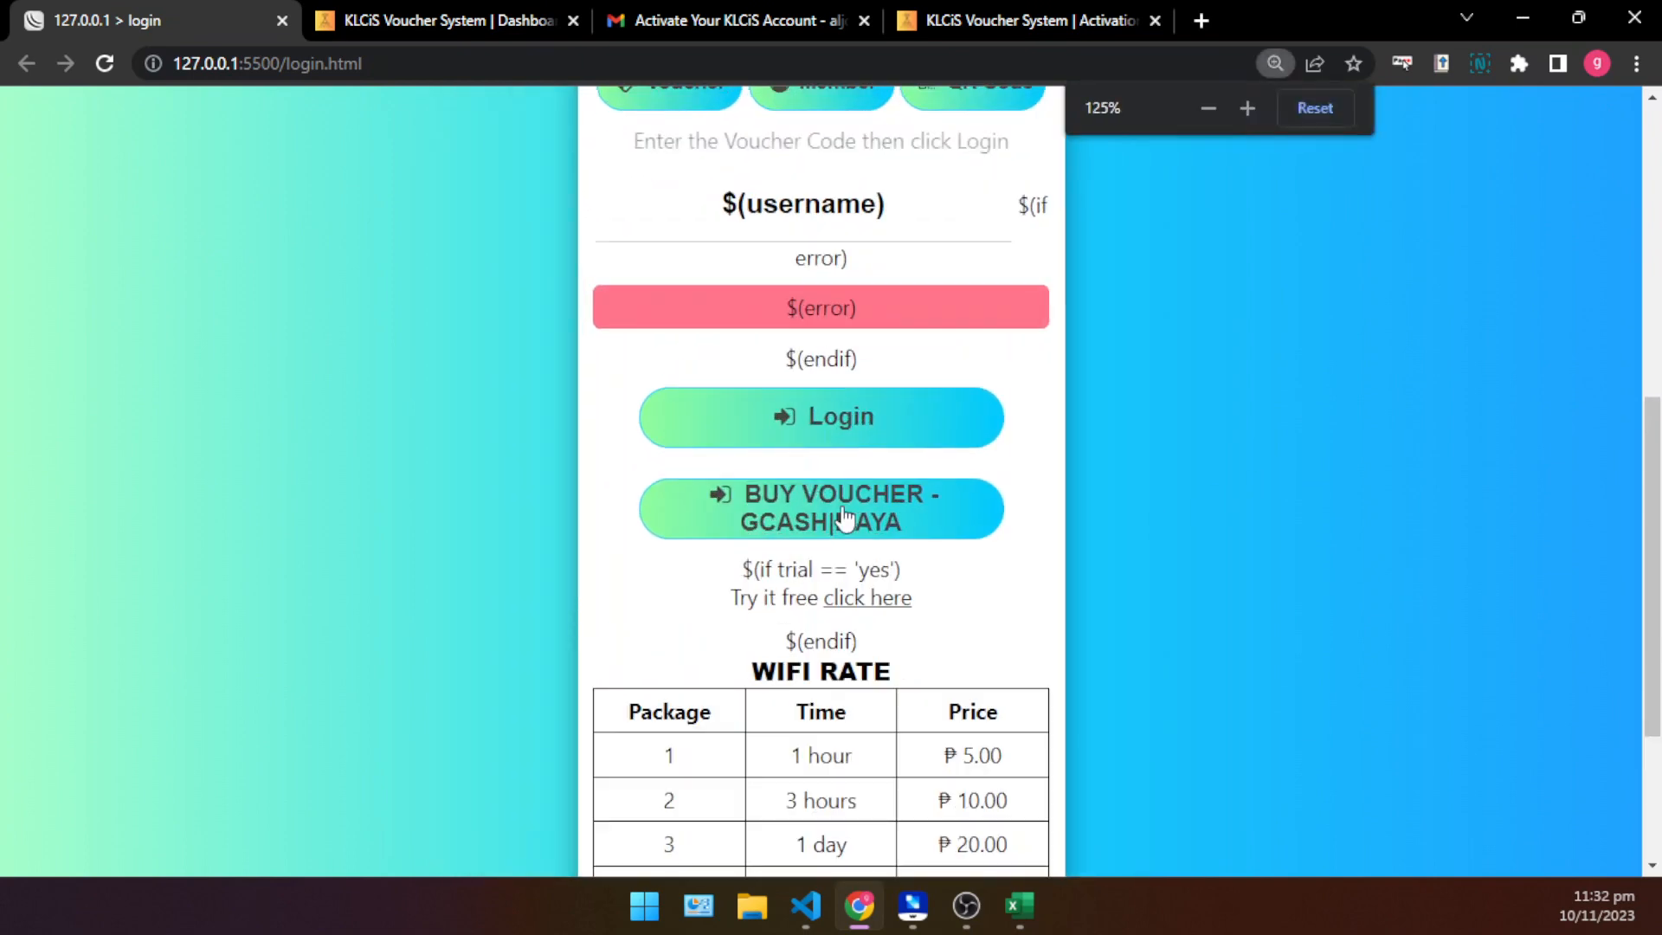
pyautogui.hotkey('ctrl', '-')
pyautogui.hotkey('ctrl', '-')
pyautogui.hotkey('ctrl', '-')
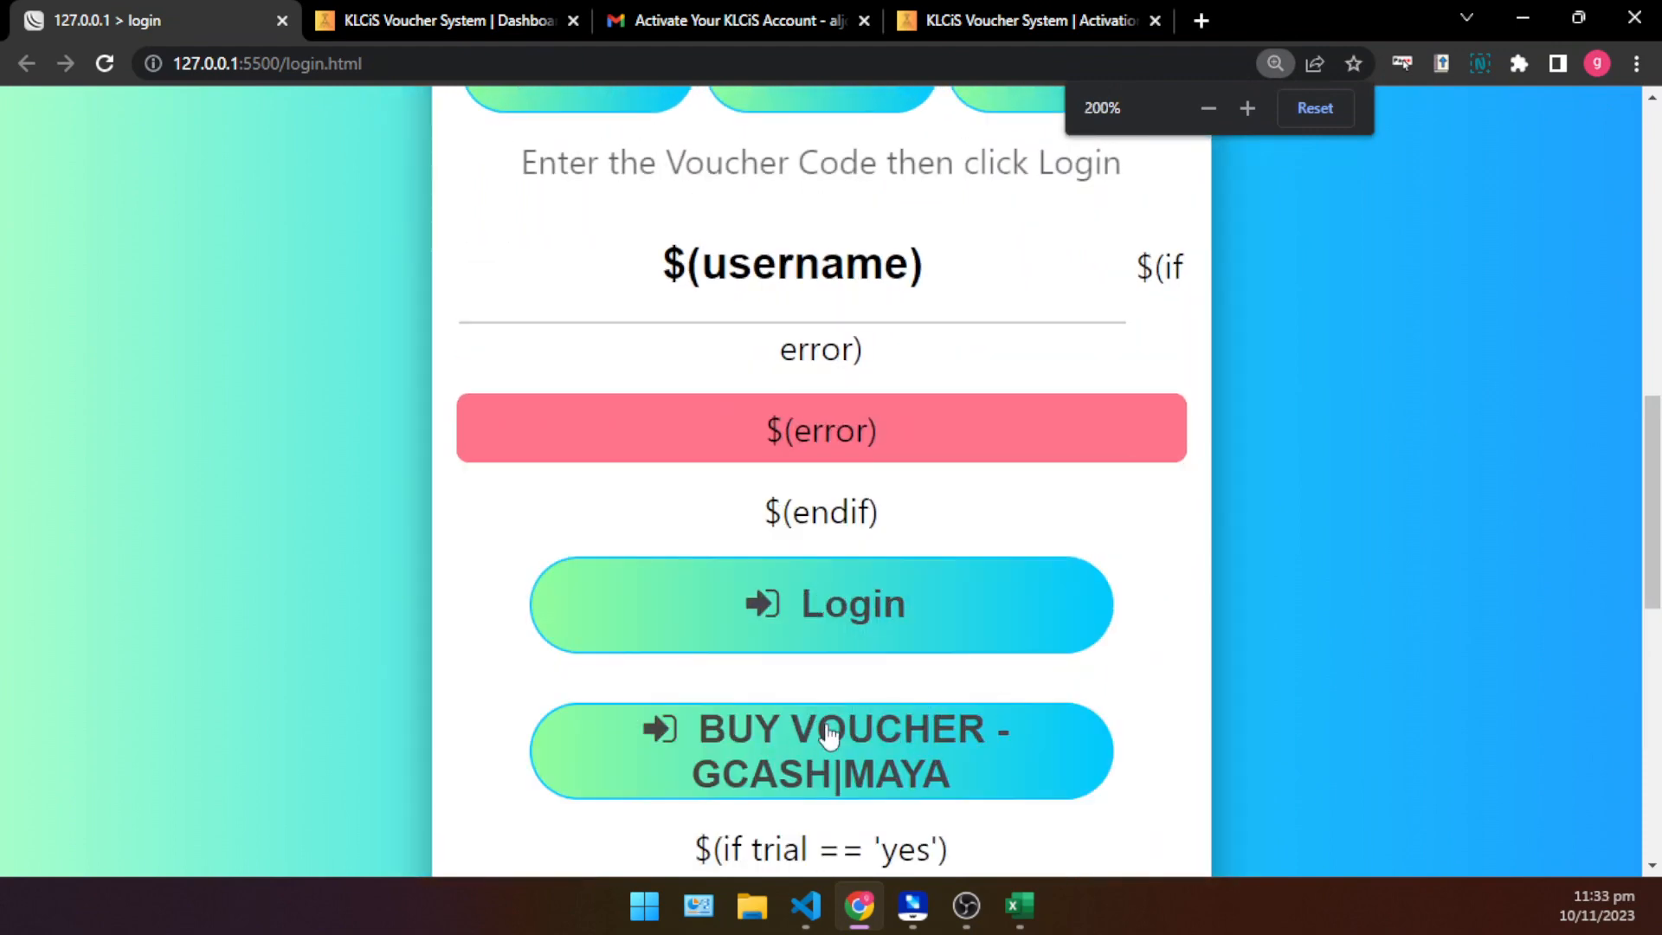
pyautogui.hotkey('ctrl', '+')
pyautogui.hotkey('ctrl', '+')
pyautogui.hotkey('ctrl', '+')
pyautogui.hotkey('ctrl', '+')
pyautogui.hotkey('ctrl', '+')
pyautogui.hotkey('ctrl', '+')
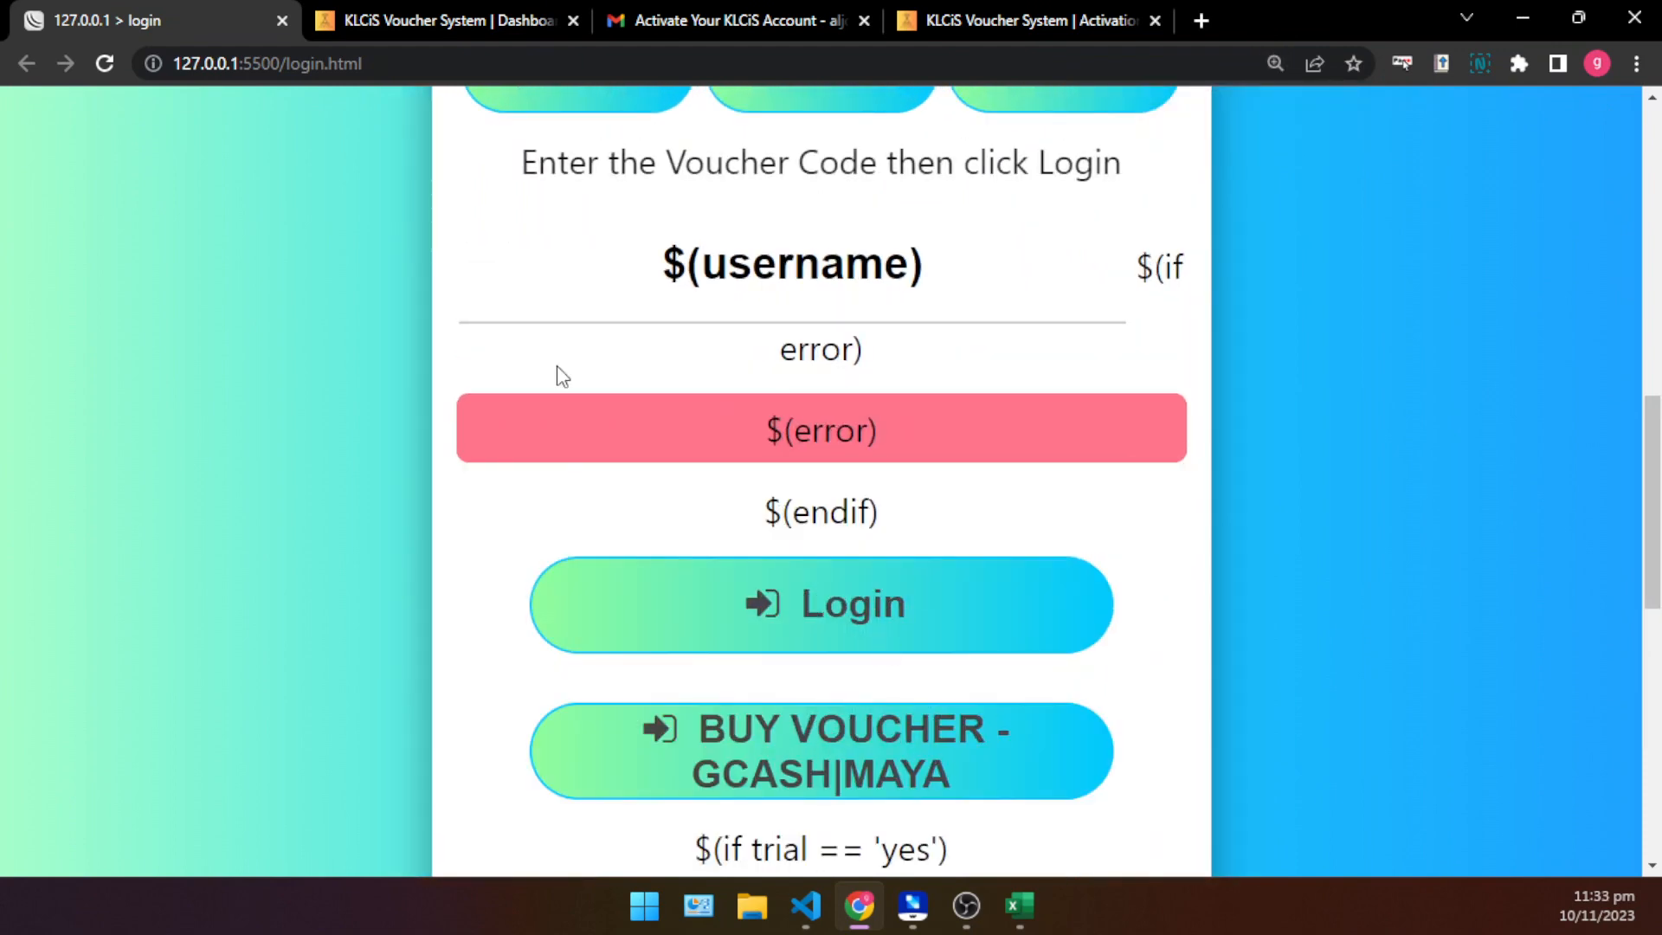
pyautogui.click(337, 64)
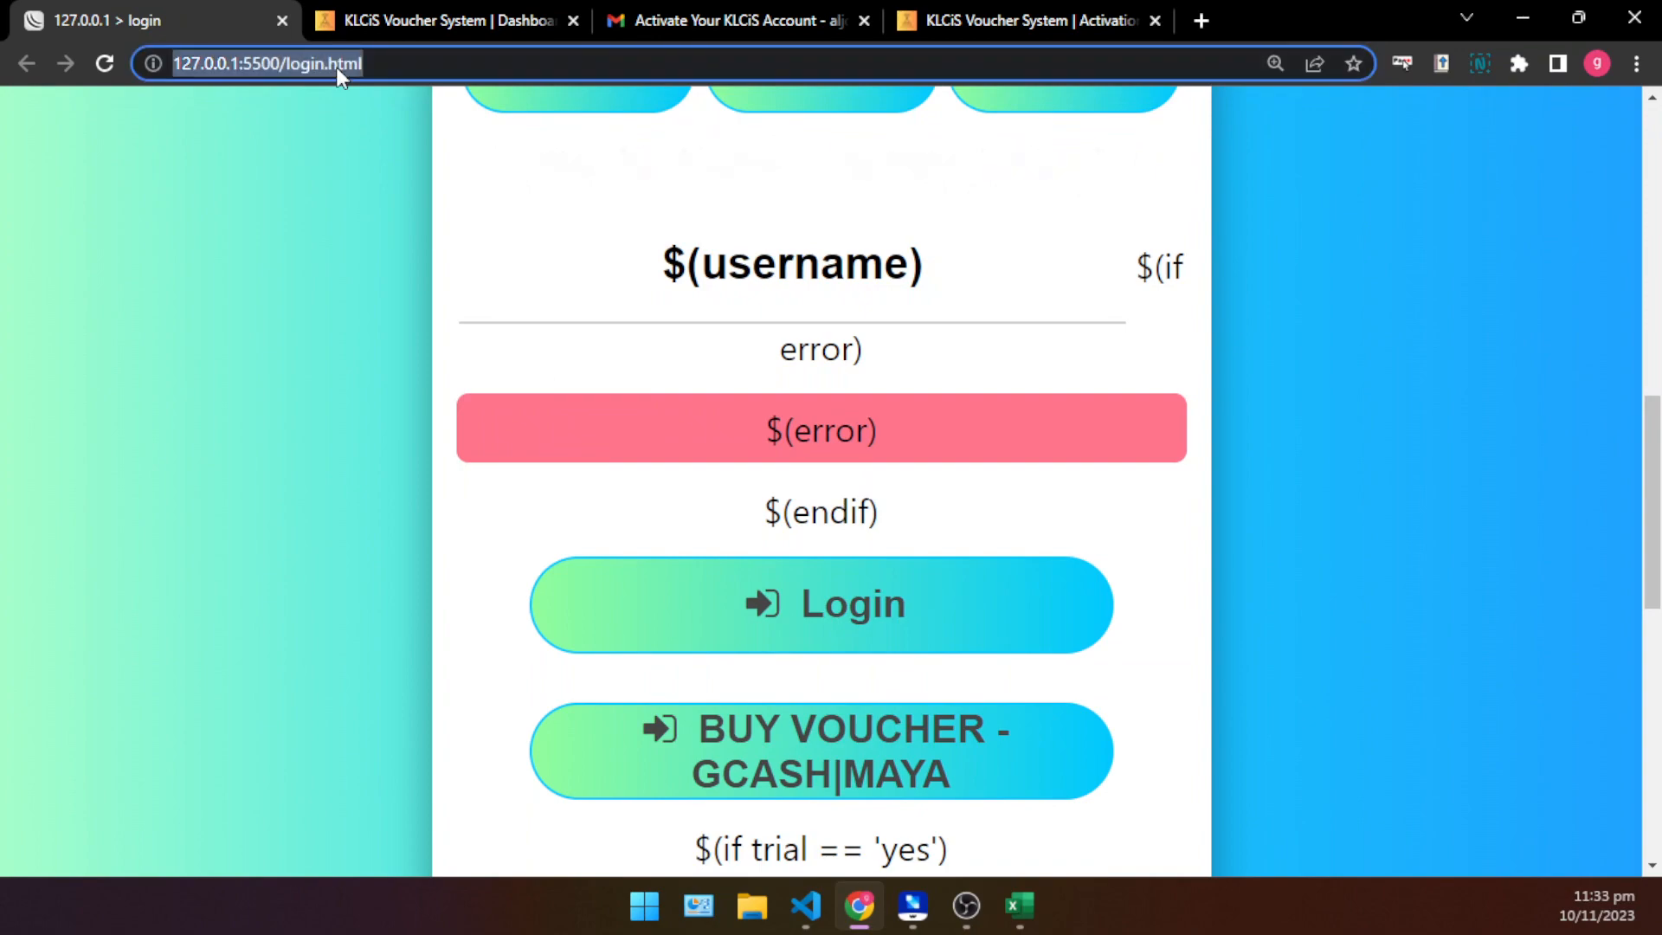
pyautogui.scroll(-7, 1051, 594)
pyautogui.scroll(8, 1050, 594)
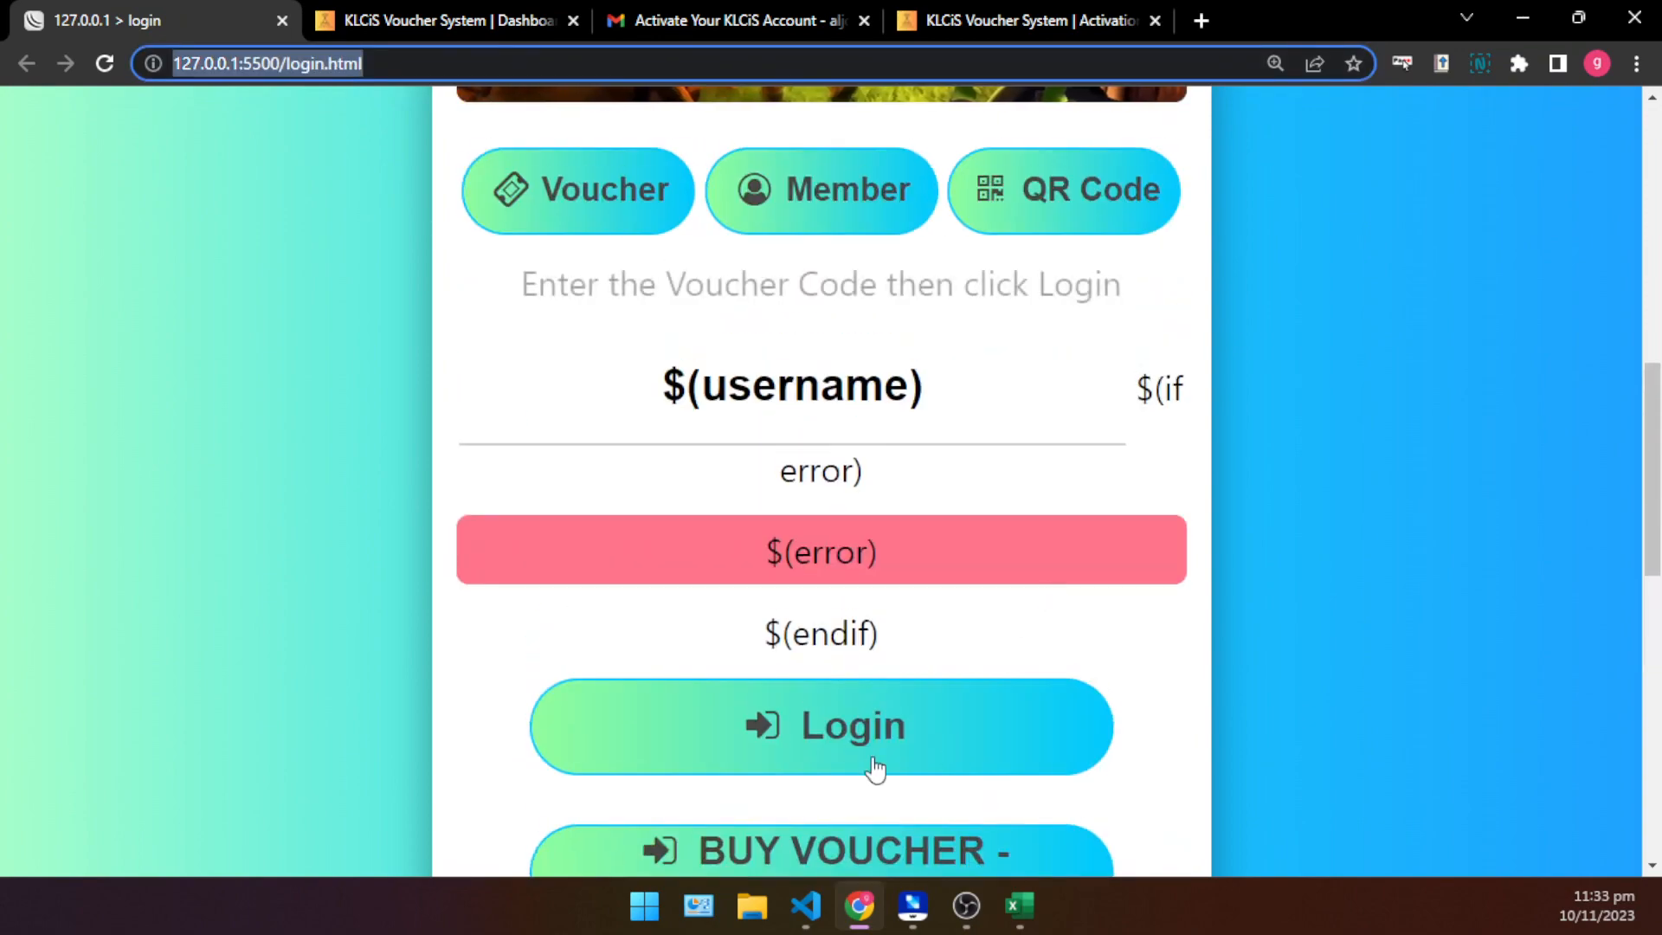
pyautogui.scroll(7, 876, 768)
pyautogui.scroll(4, 804, 459)
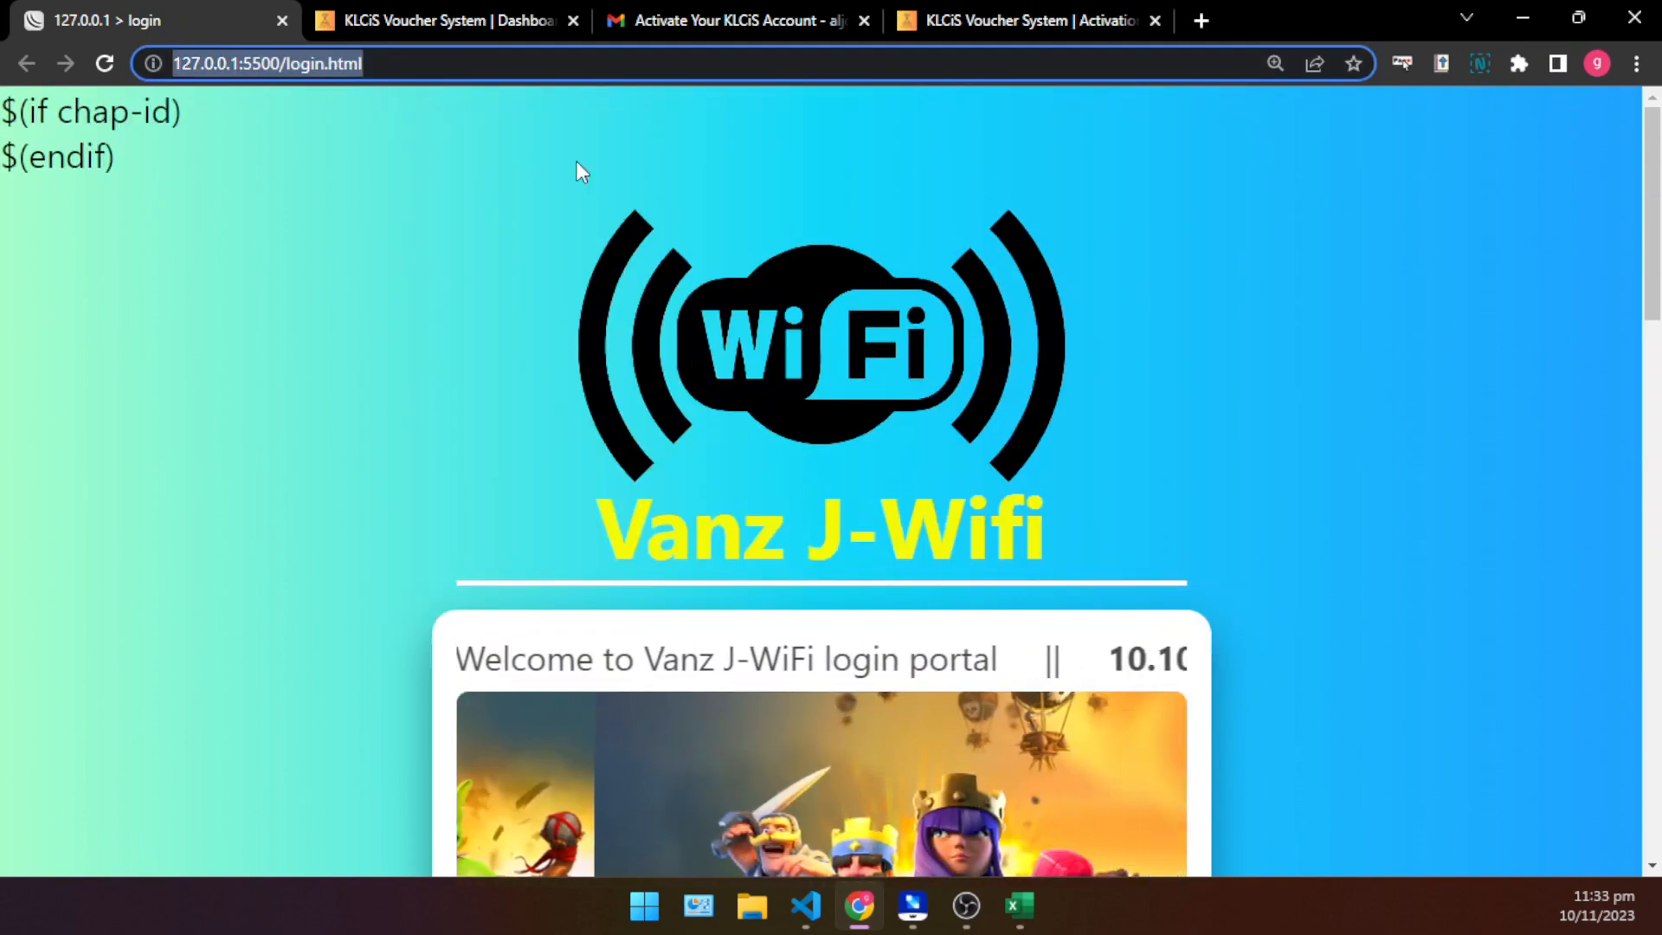
# - Load the klinternetservices.com home page in the tab showing the account activation status
pyautogui.click(391, 10)
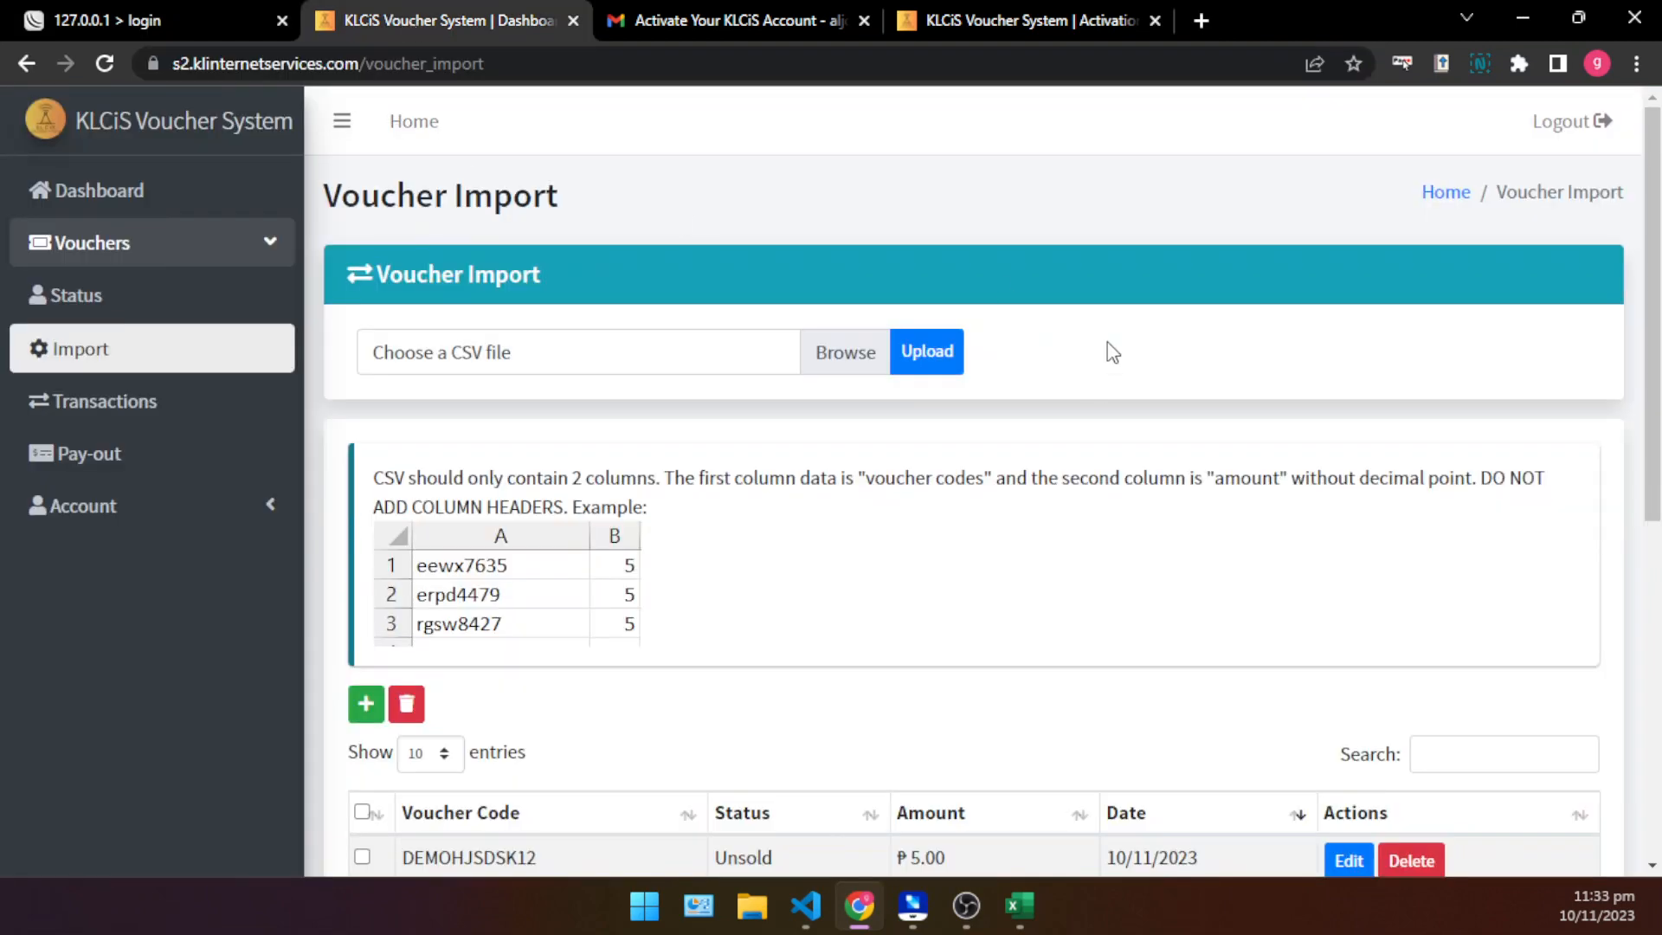
pyautogui.click(1009, 10)
pyautogui.click(682, 61)
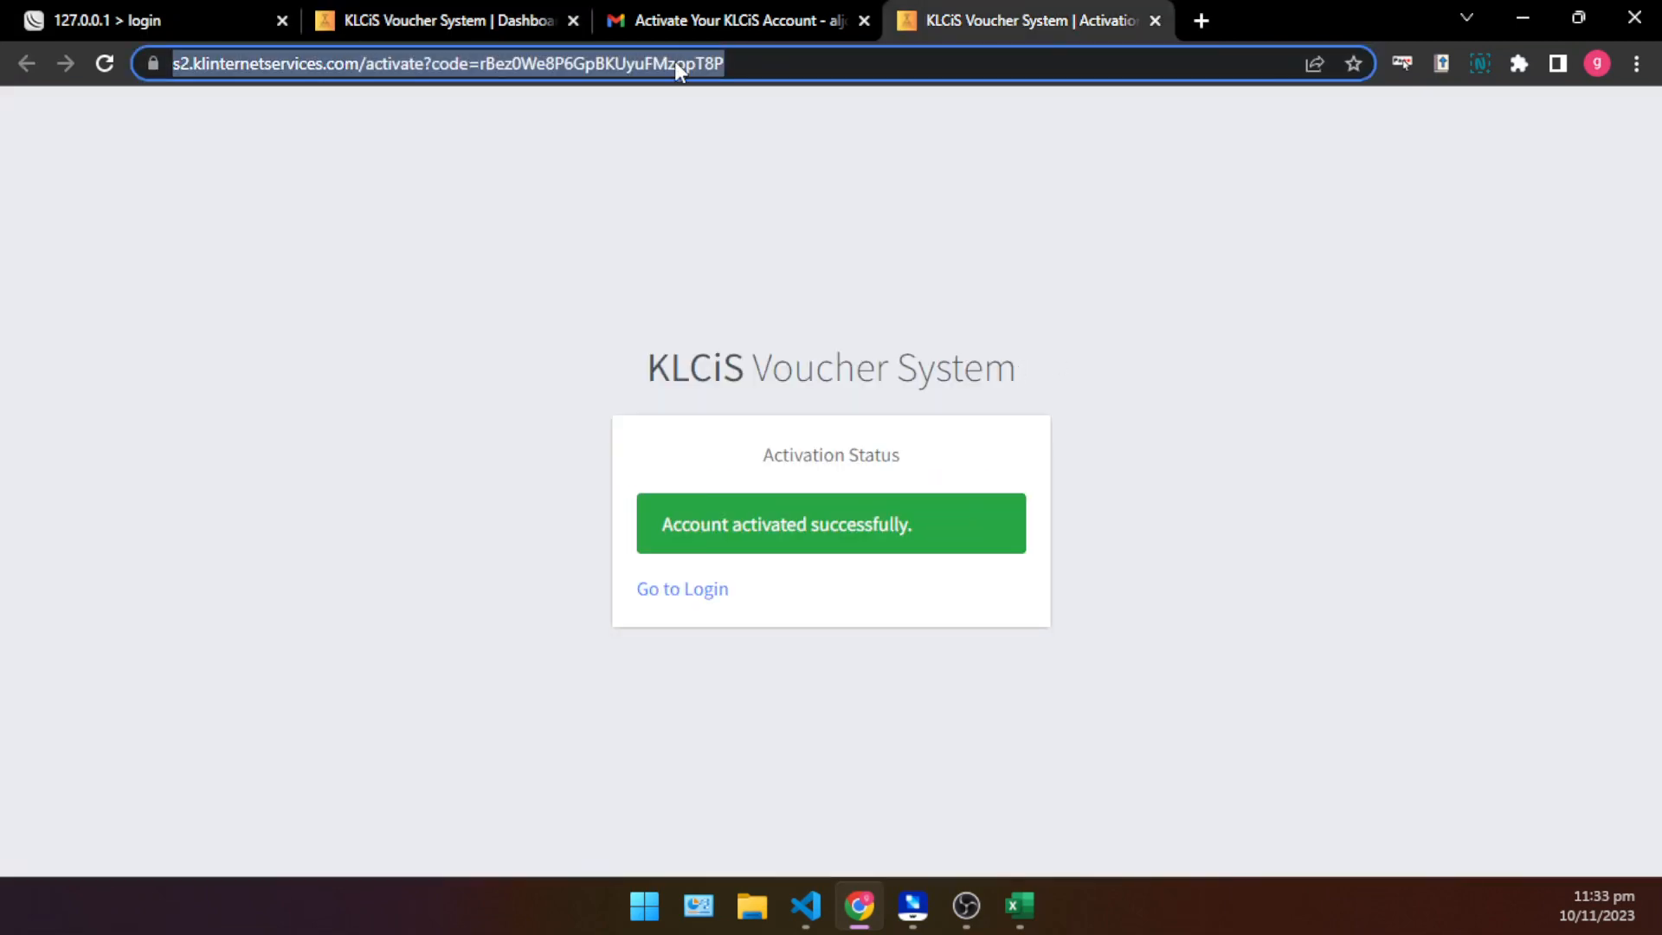
pyautogui.write('kl')
pyautogui.press('Return')
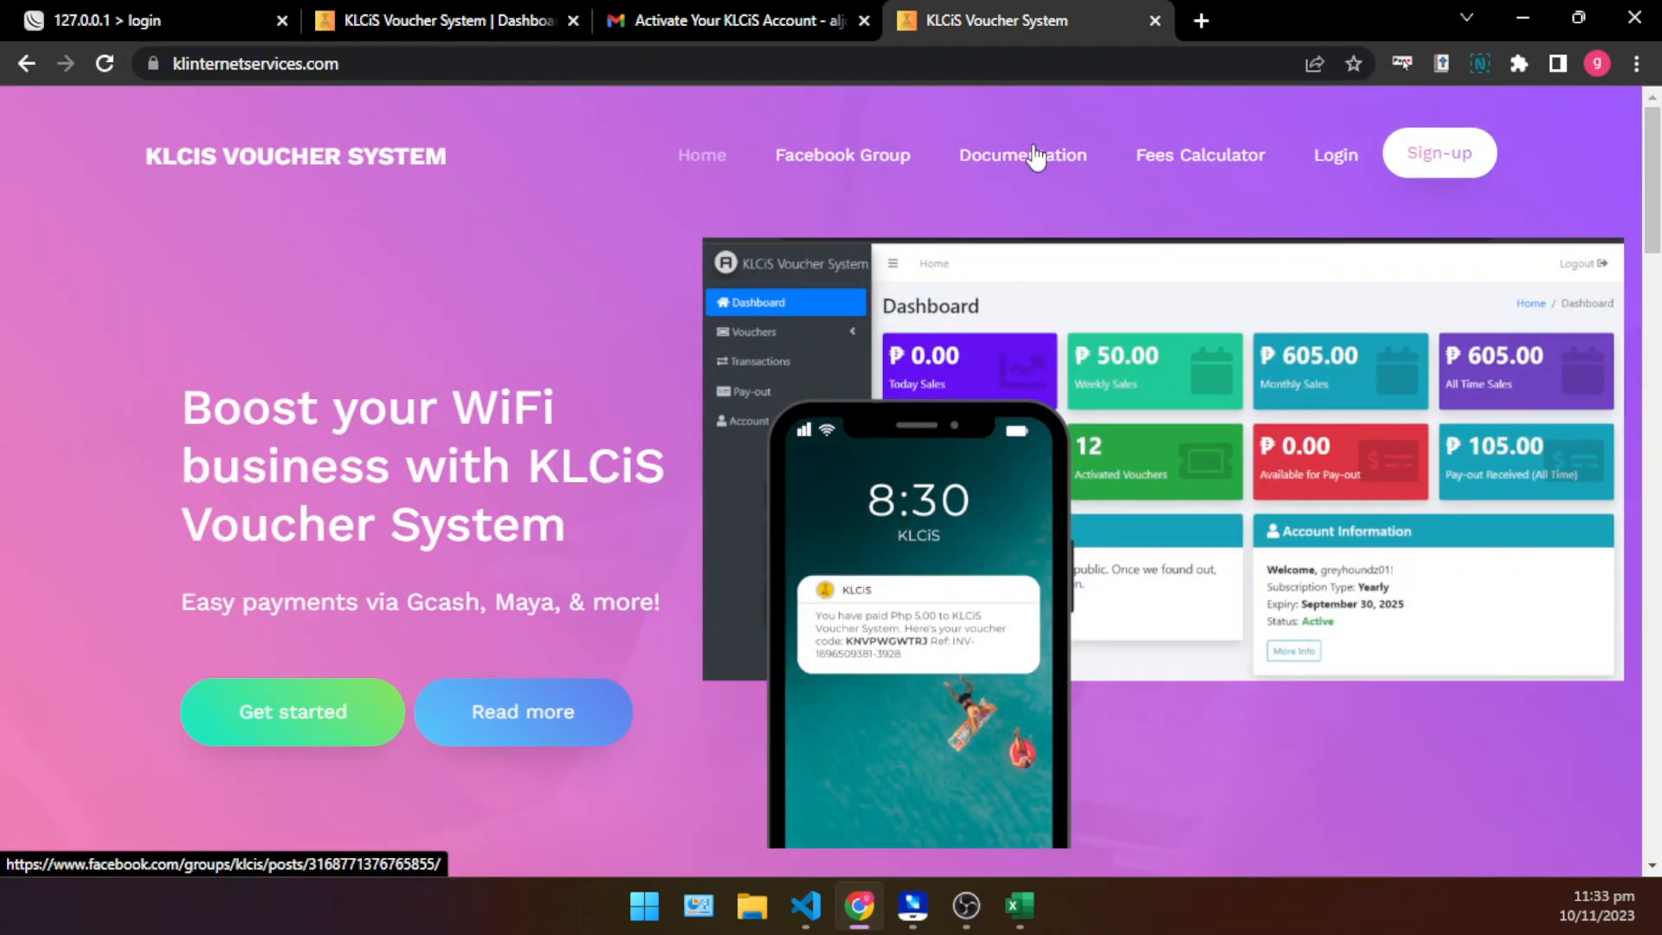
# - Enlarge the KLCiS home page to 200% and follow its Documentation link to the Facebook group post
pyautogui.scroll(5, 1022, 164)
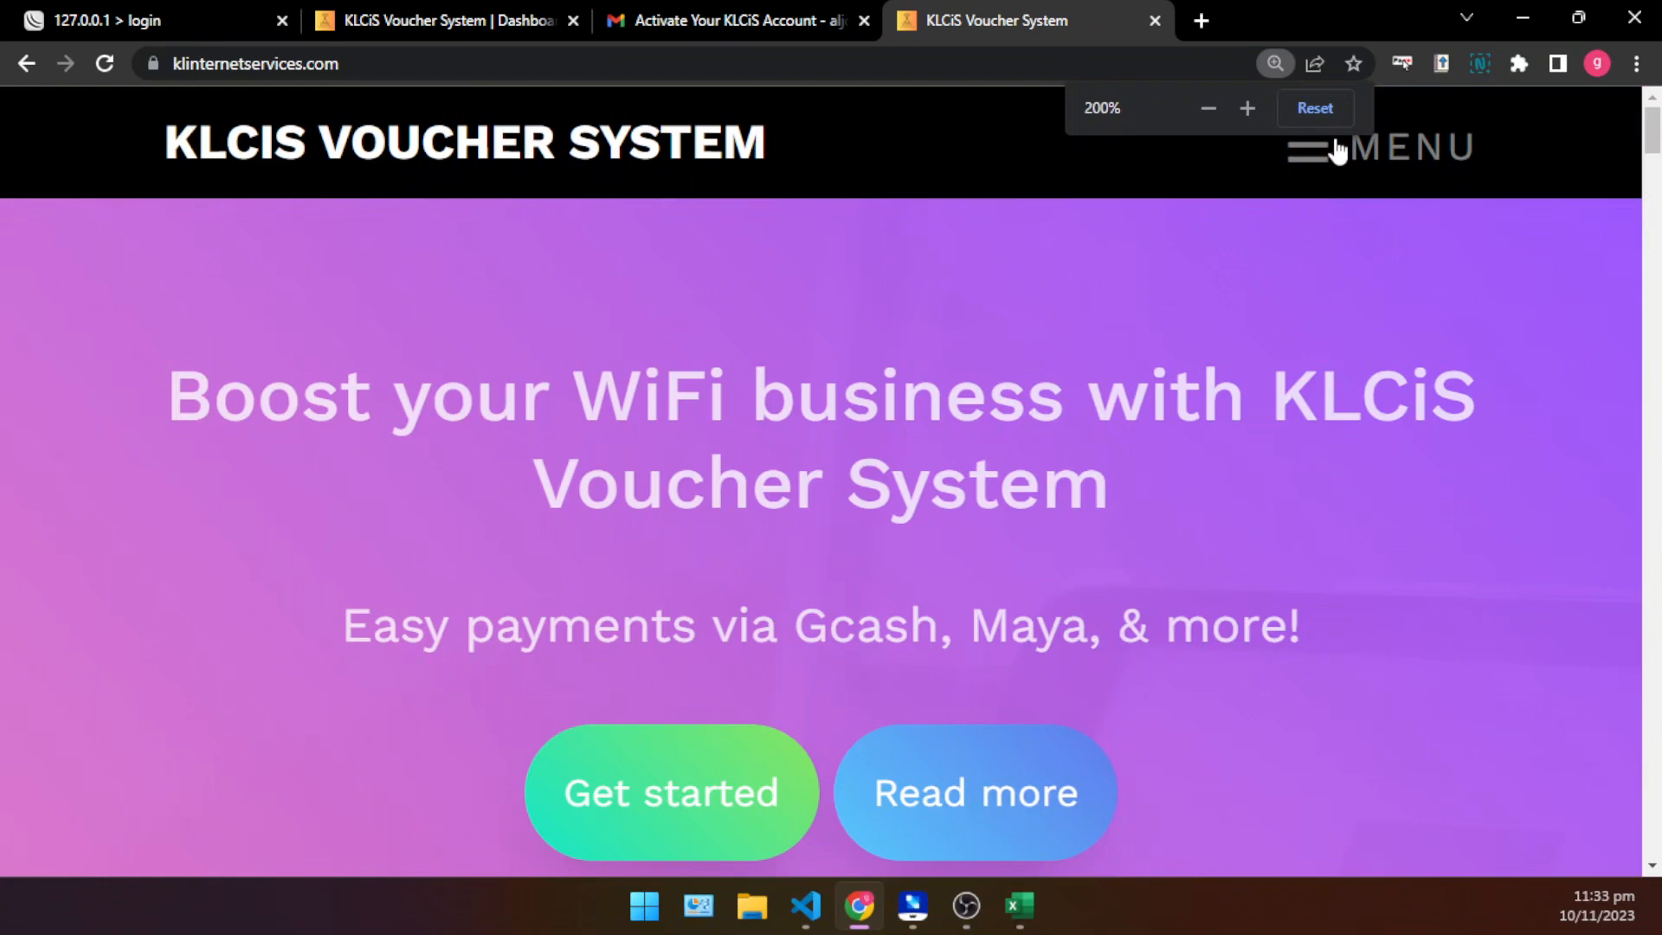
pyautogui.click(1338, 156)
pyautogui.scroll(-1, 328, 492)
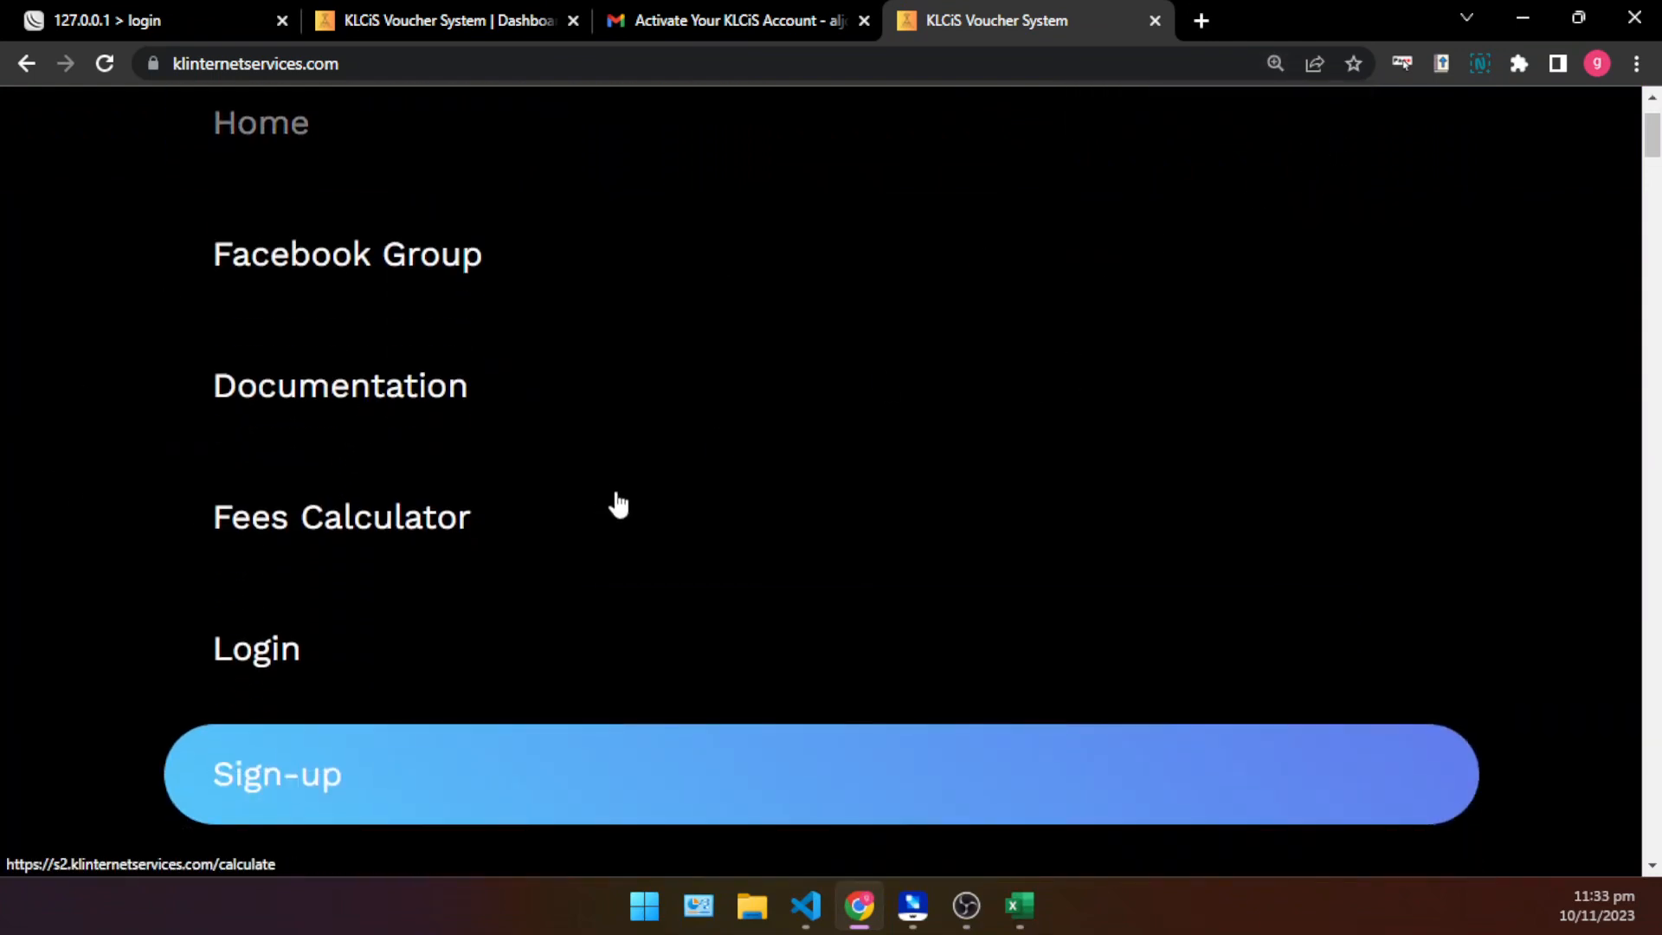
pyautogui.click(349, 405)
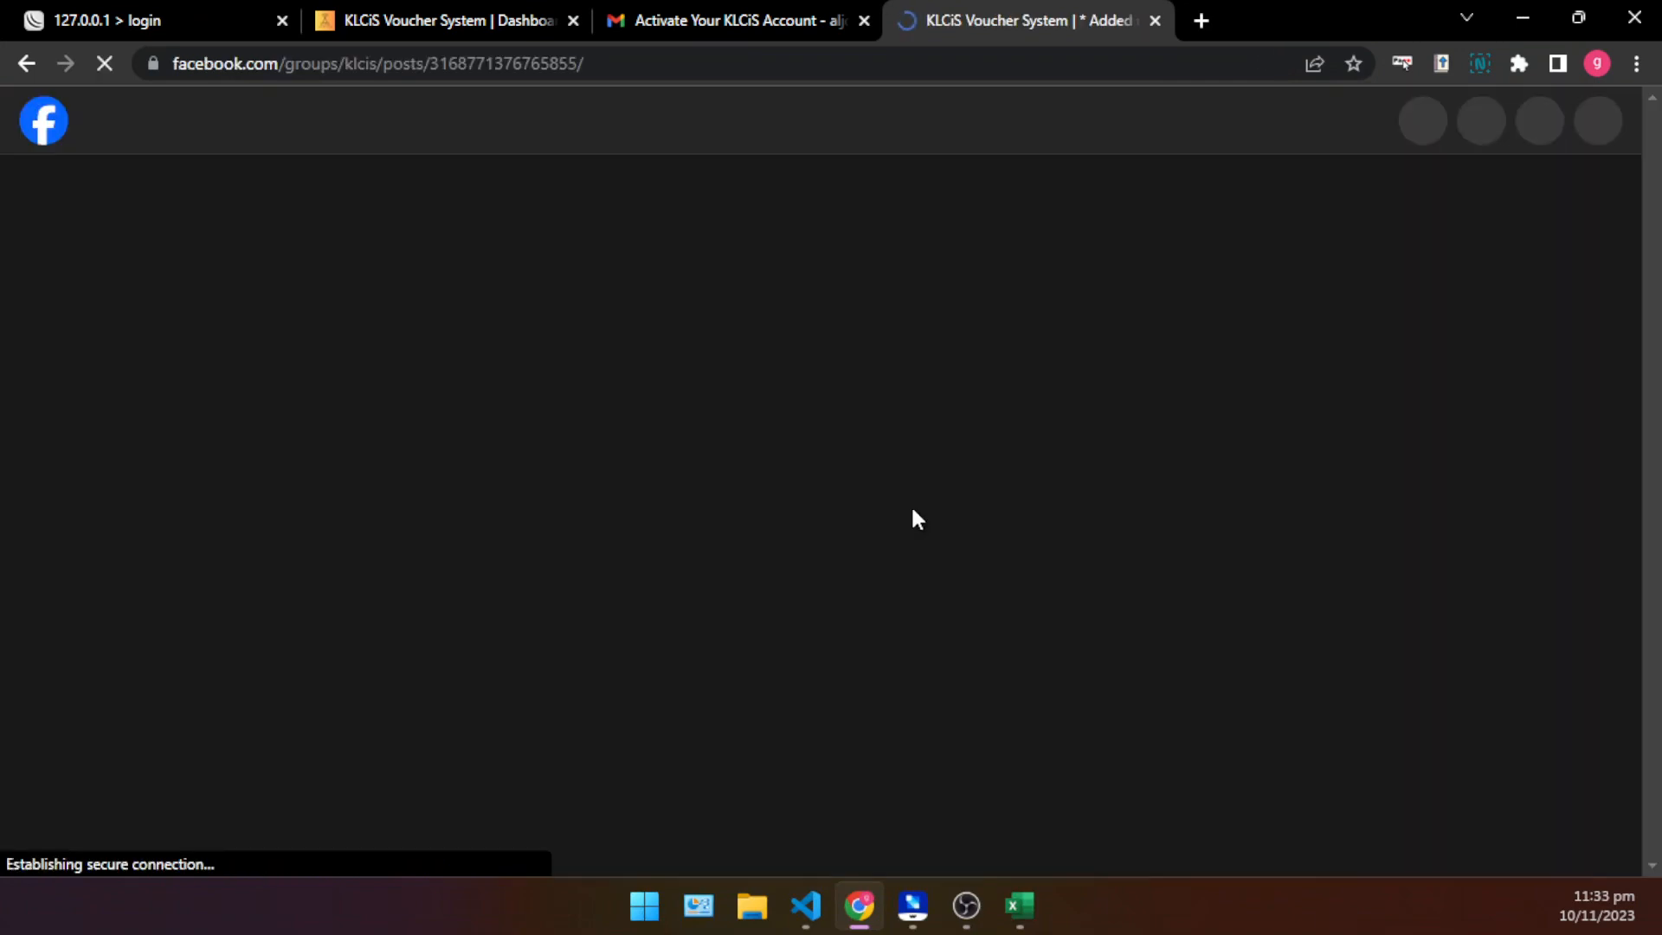
# - Dismiss the open chat window and show the files shared in the KLCiS Voucher System group
pyautogui.hotkey('ctrl', '-')
pyautogui.hotkey('ctrl', '-')
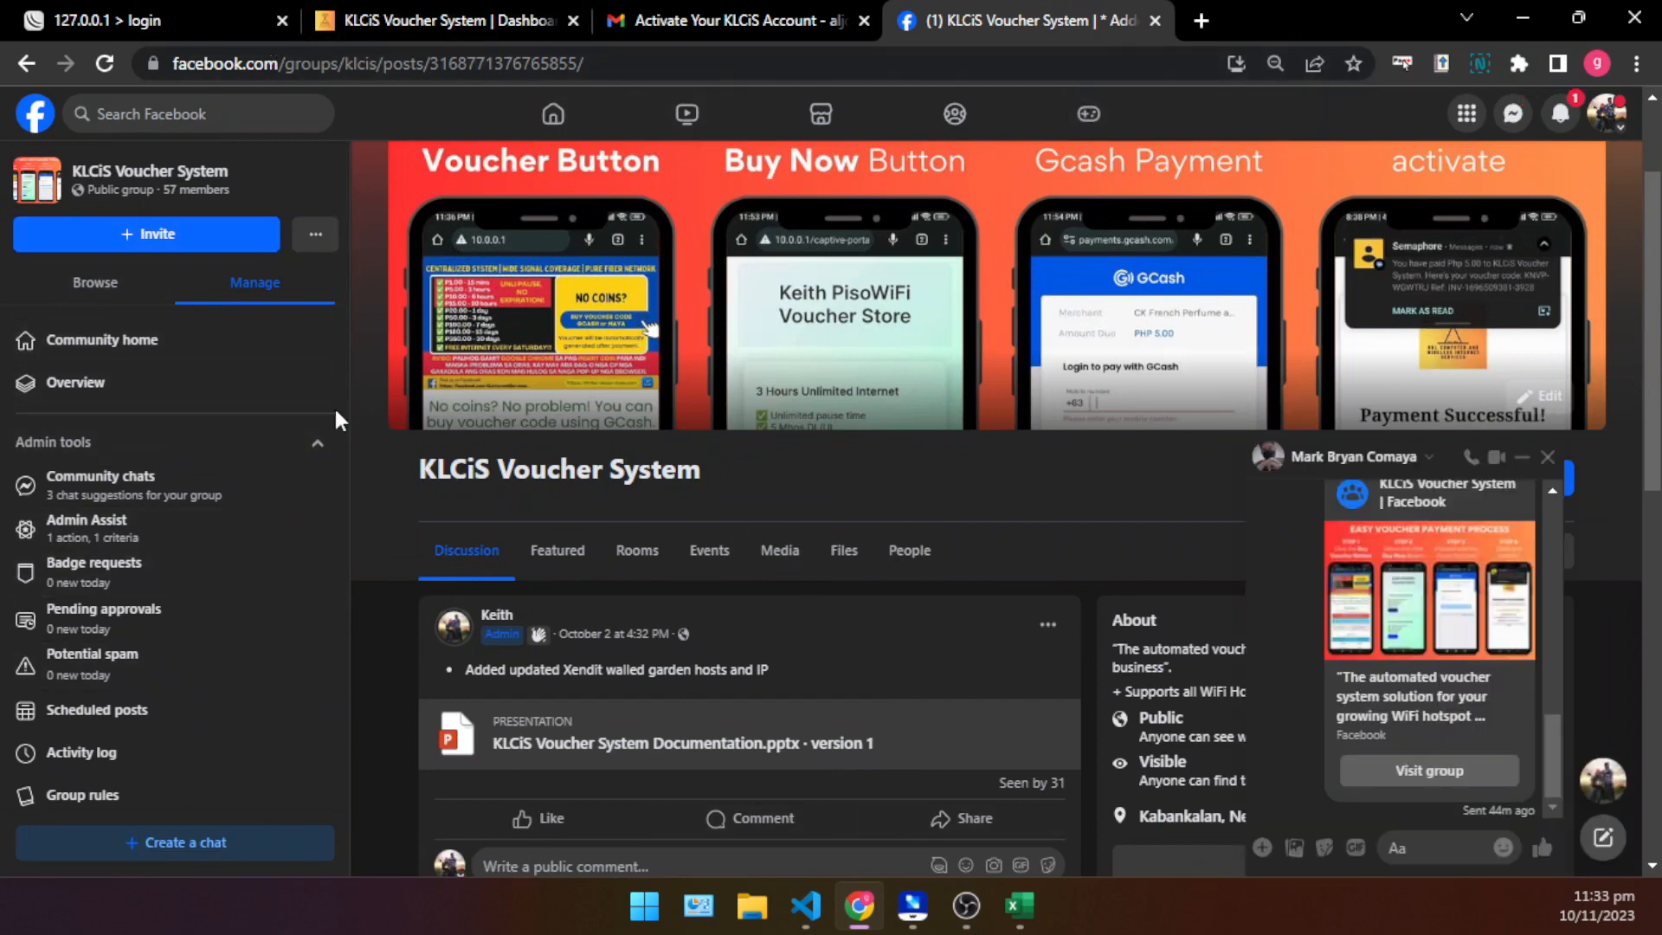
pyautogui.click(1546, 458)
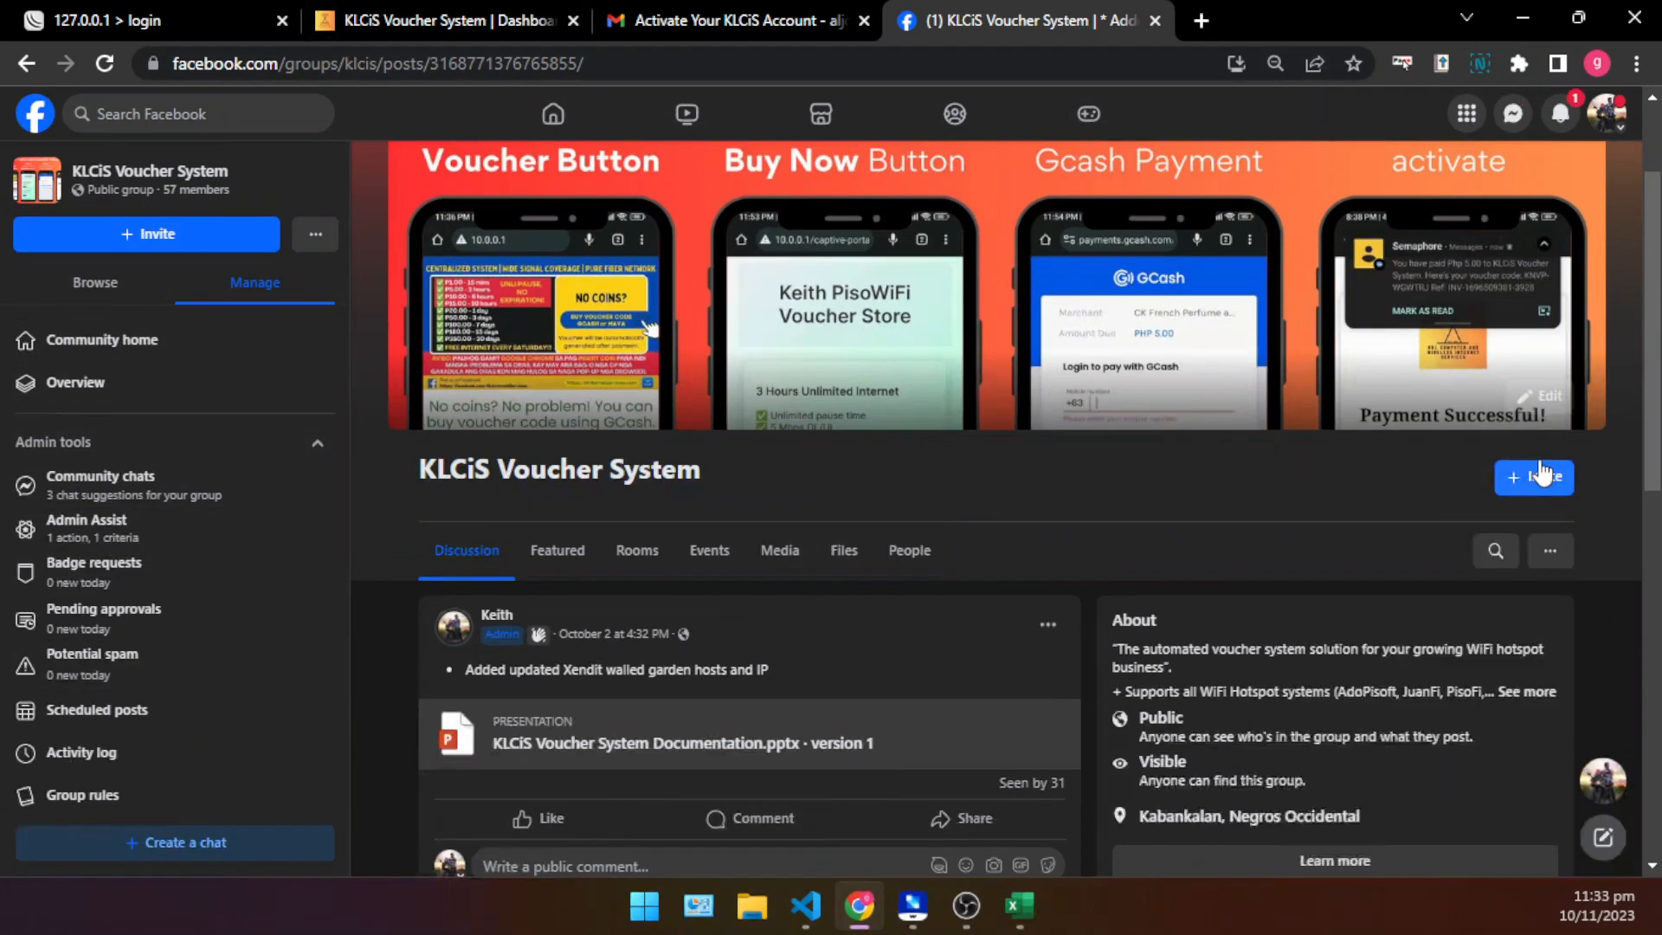
pyautogui.click(845, 578)
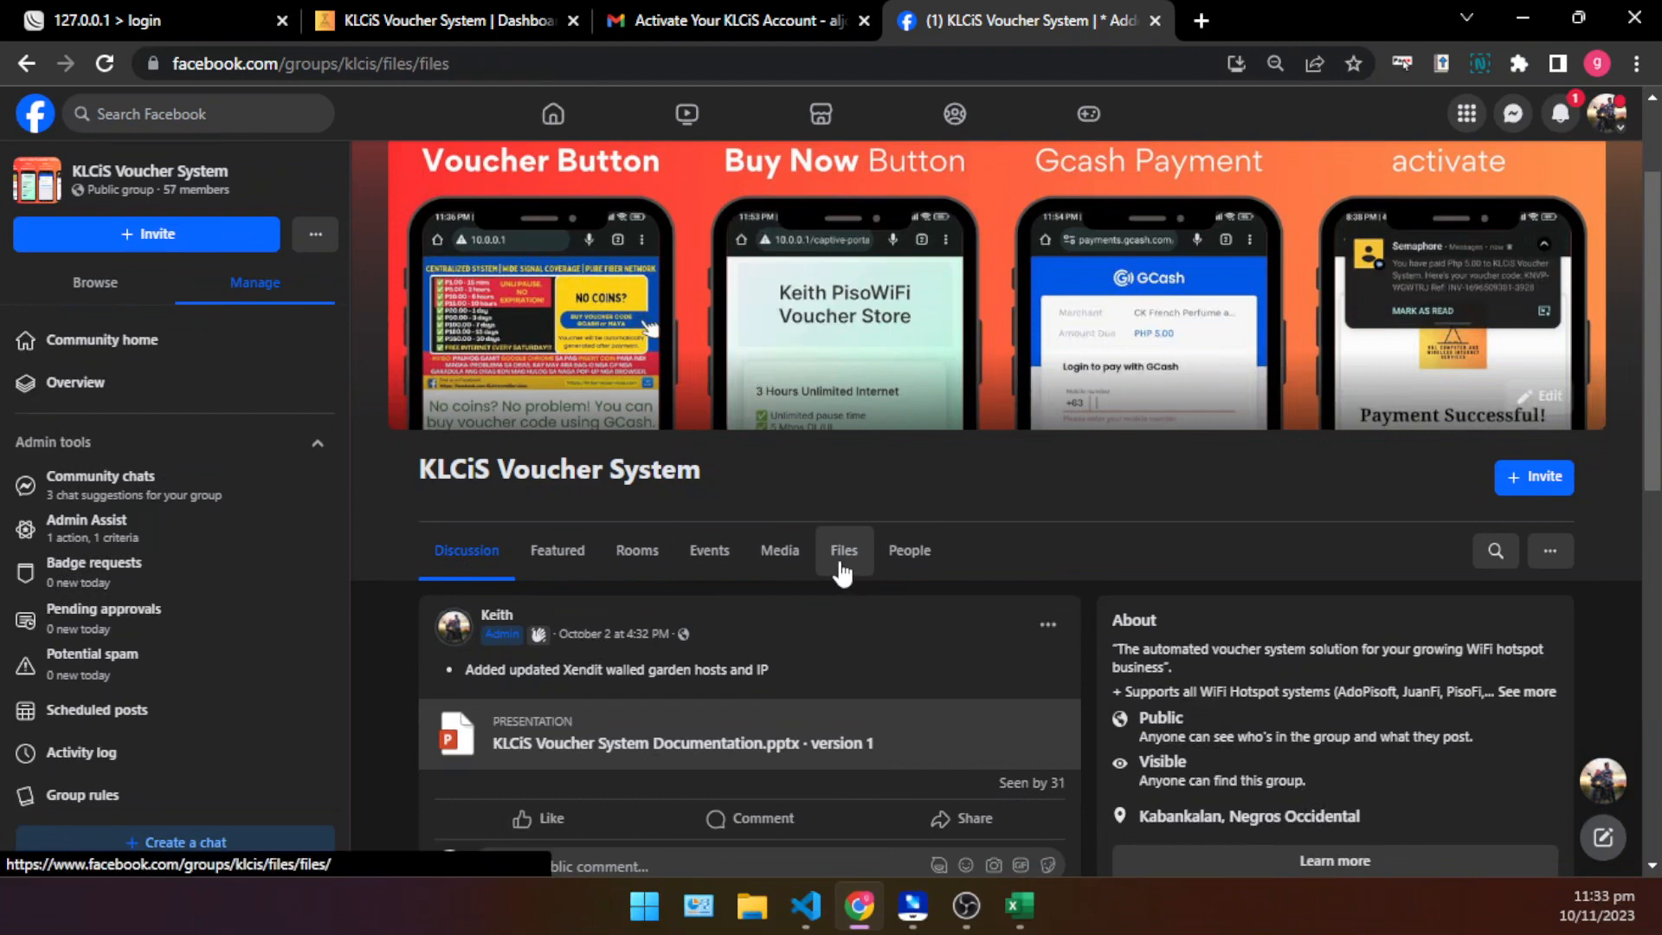
pyautogui.hotkey('ctrl', '+')
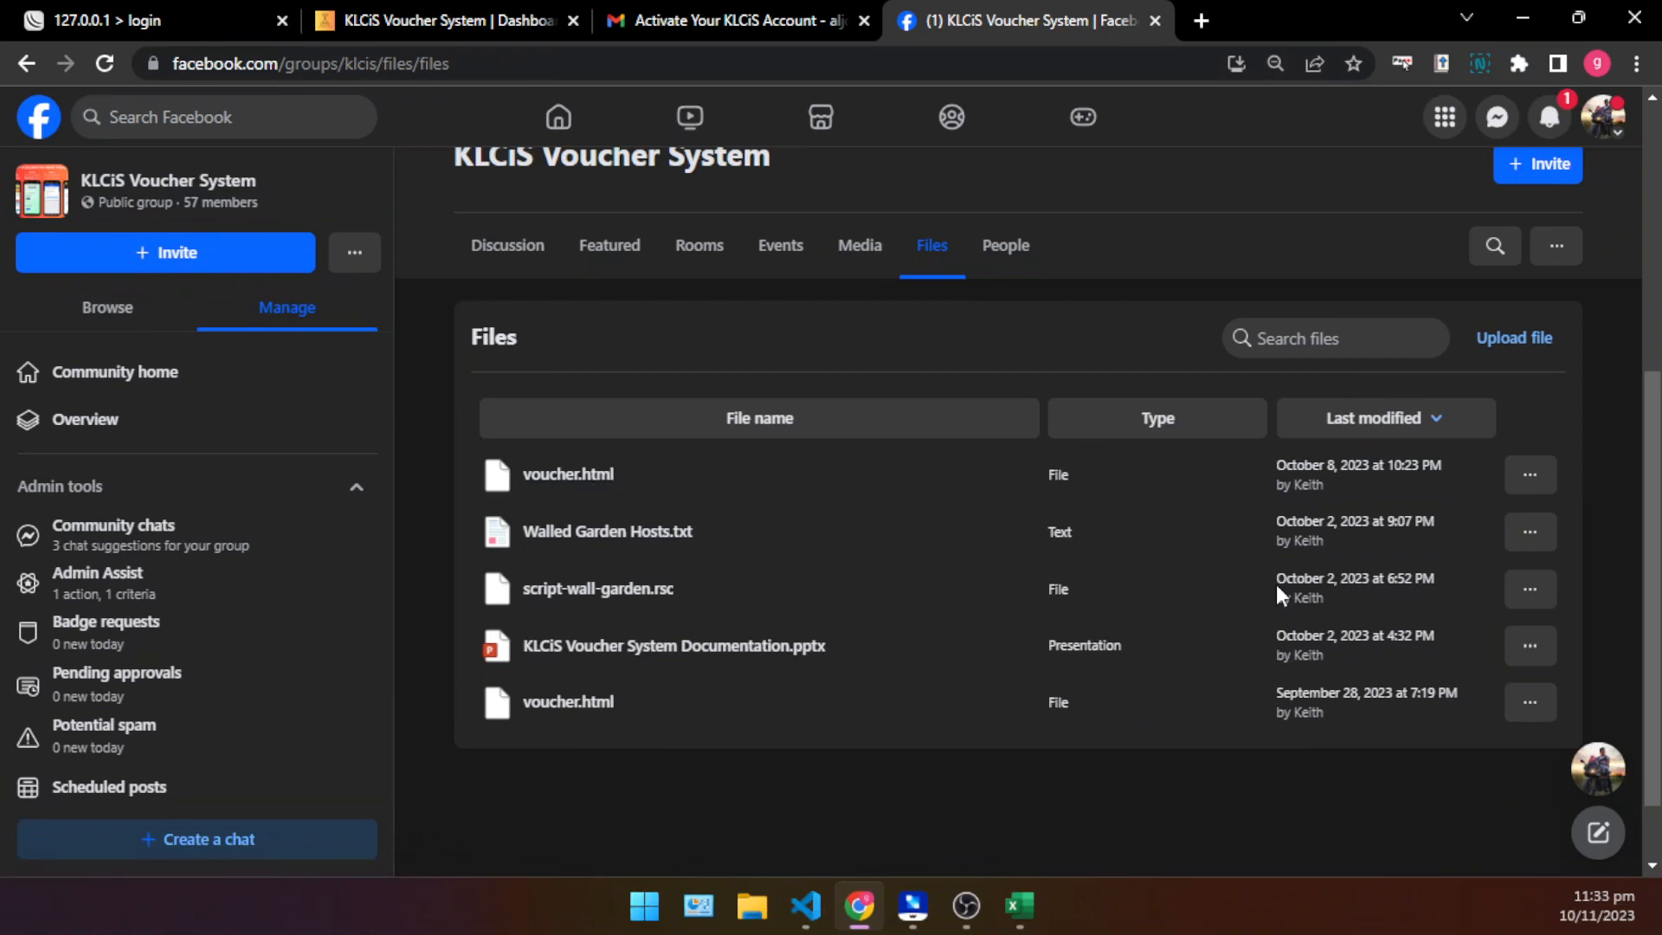
# - Download the voucher.html file dated October 8, 2023 and save it to the Desktop as voucher_store.html
pyautogui.click(1533, 478)
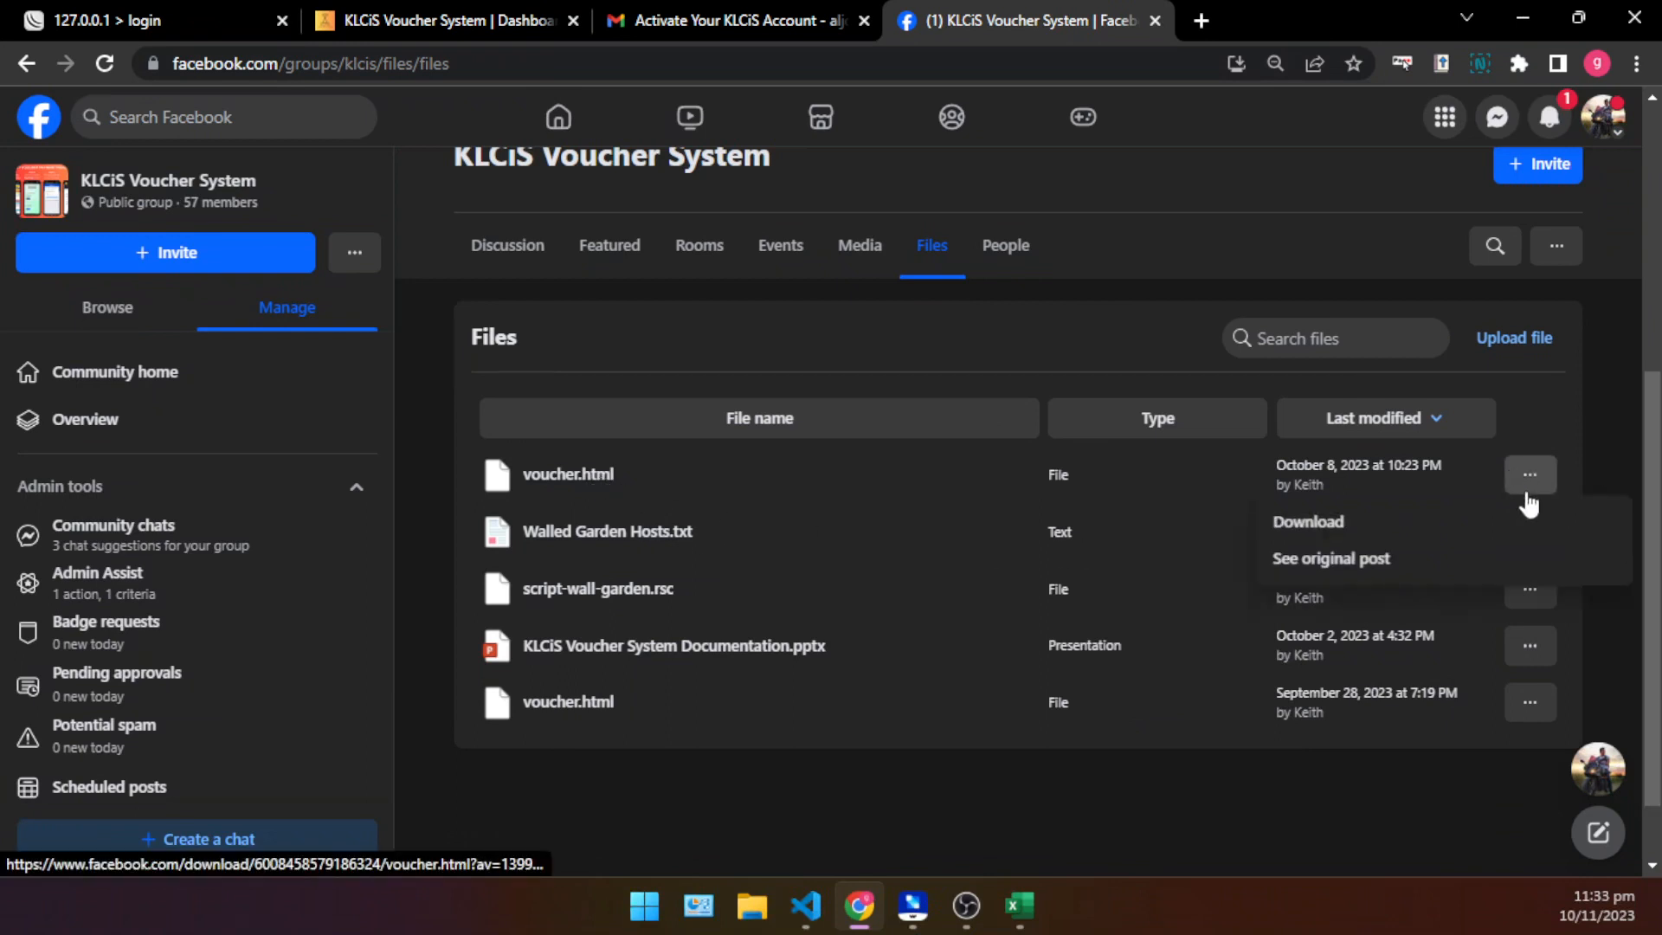
pyautogui.click(1392, 525)
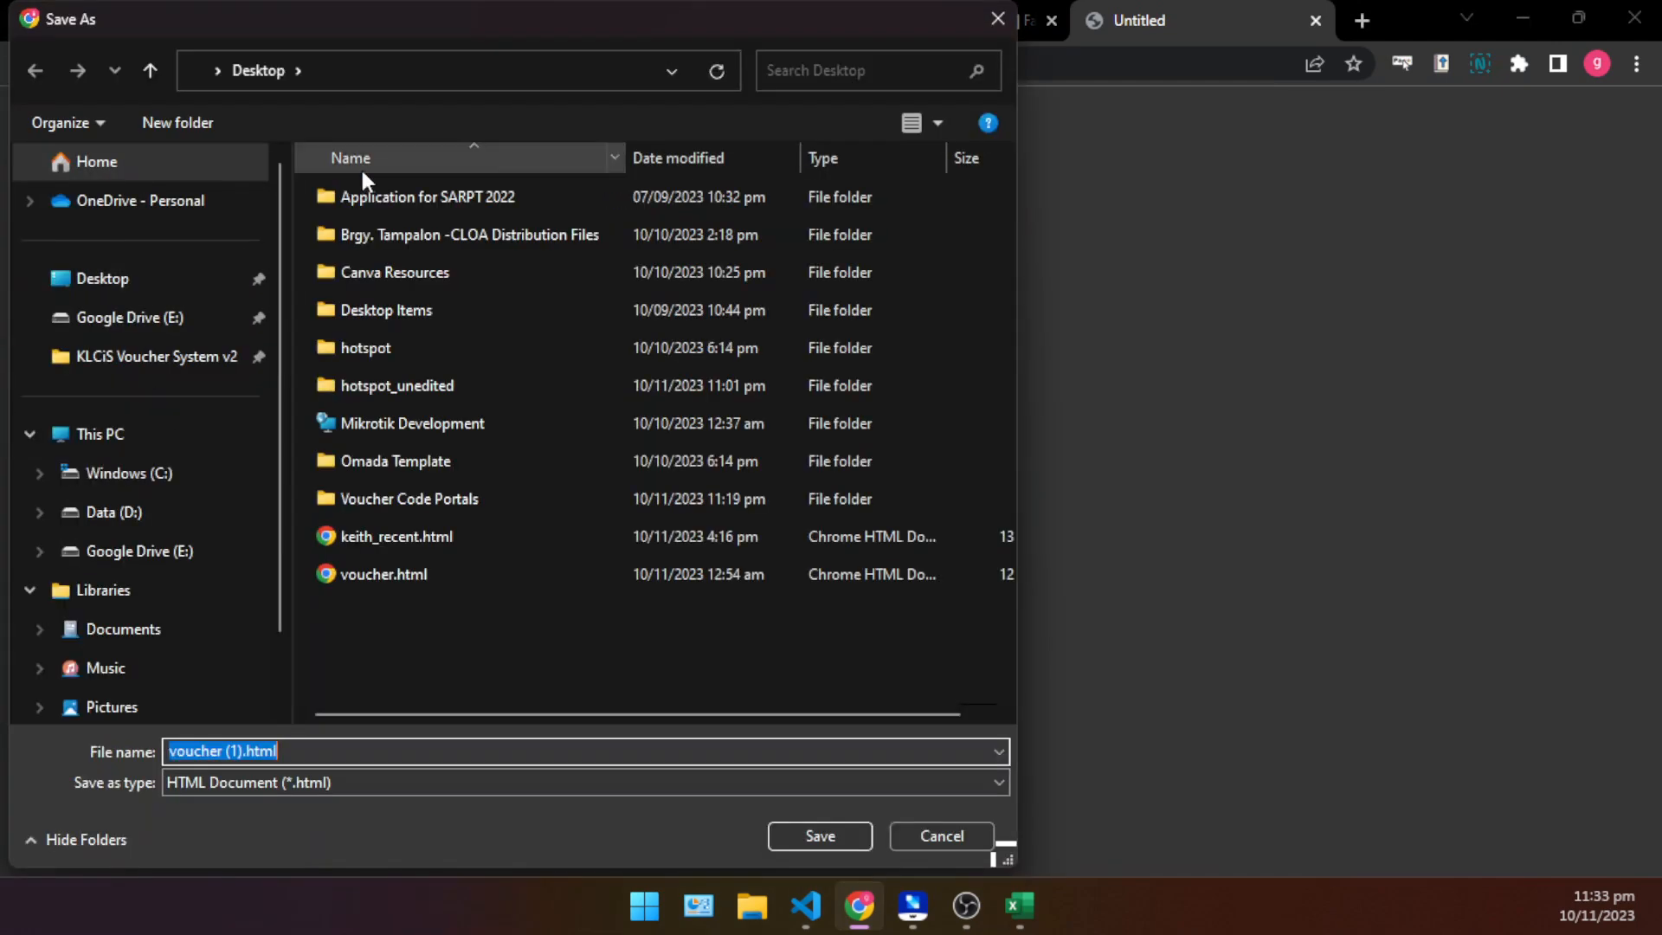
pyautogui.click(232, 751)
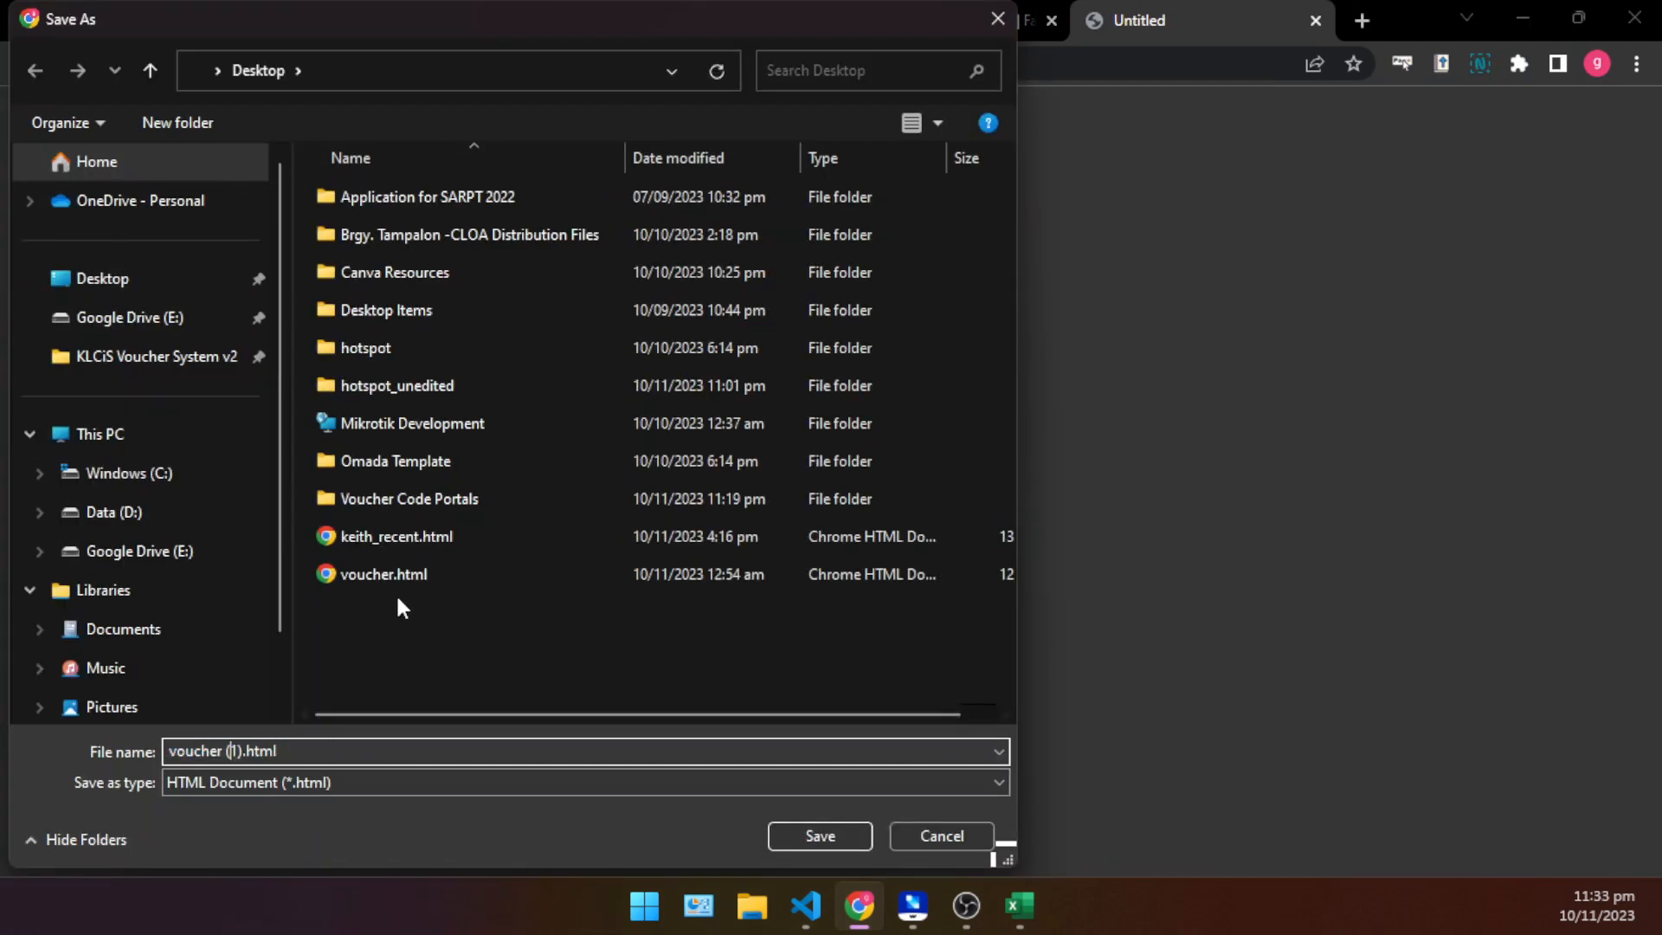
pyautogui.click(391, 571)
pyautogui.doubleClick(222, 751)
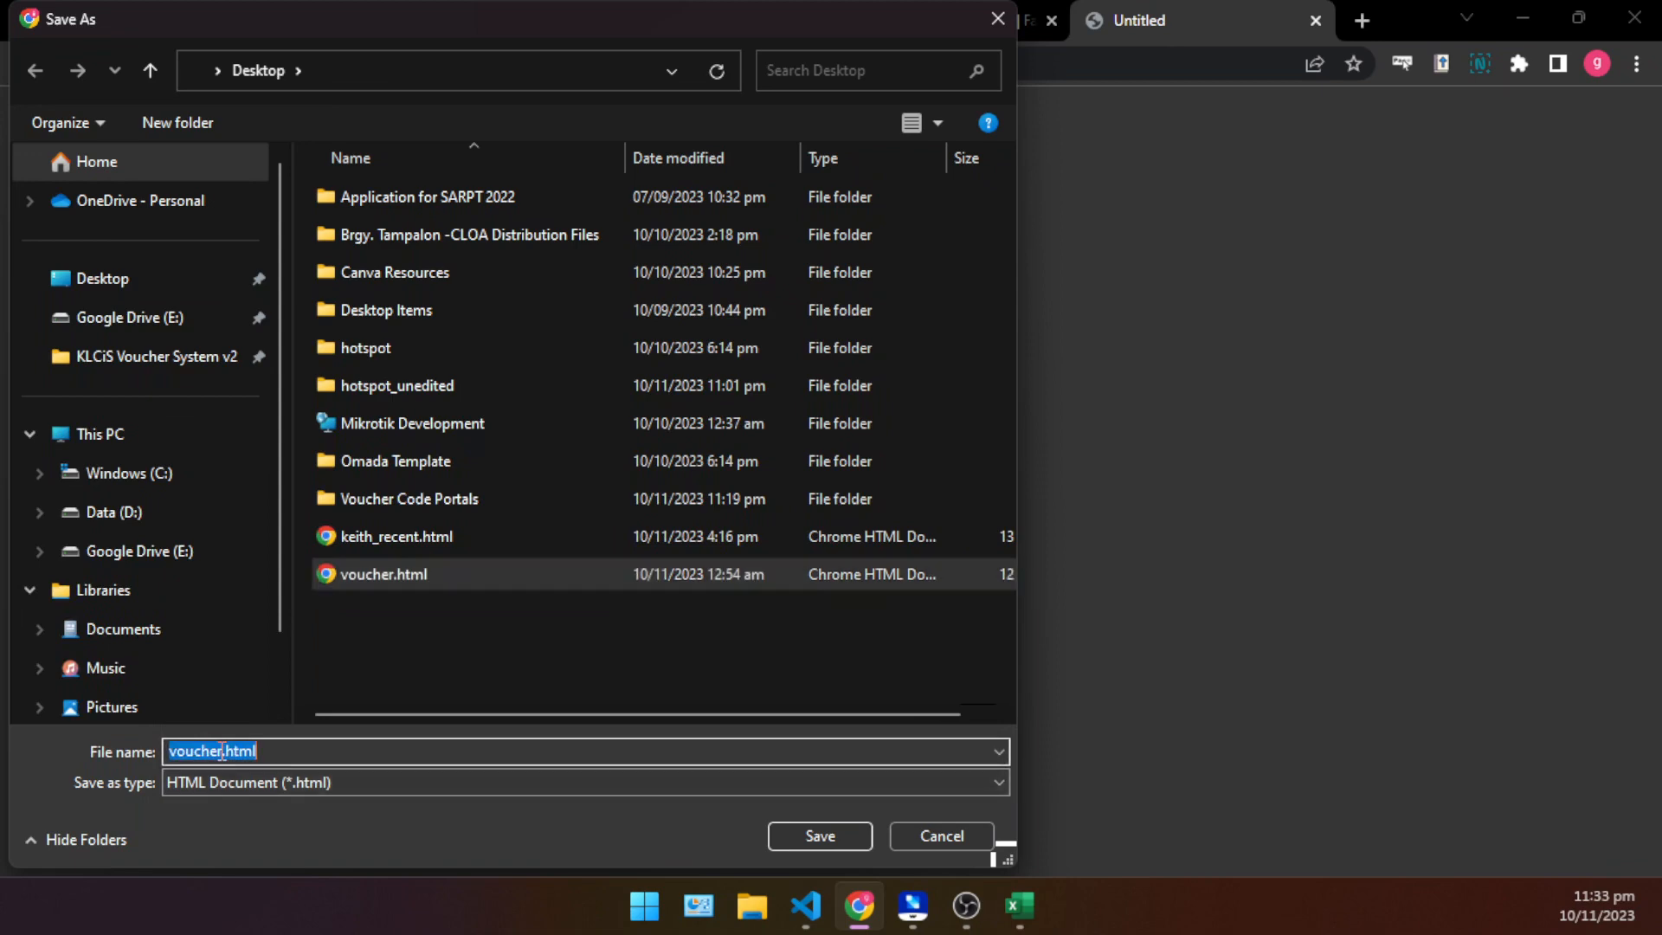
pyautogui.click(222, 751)
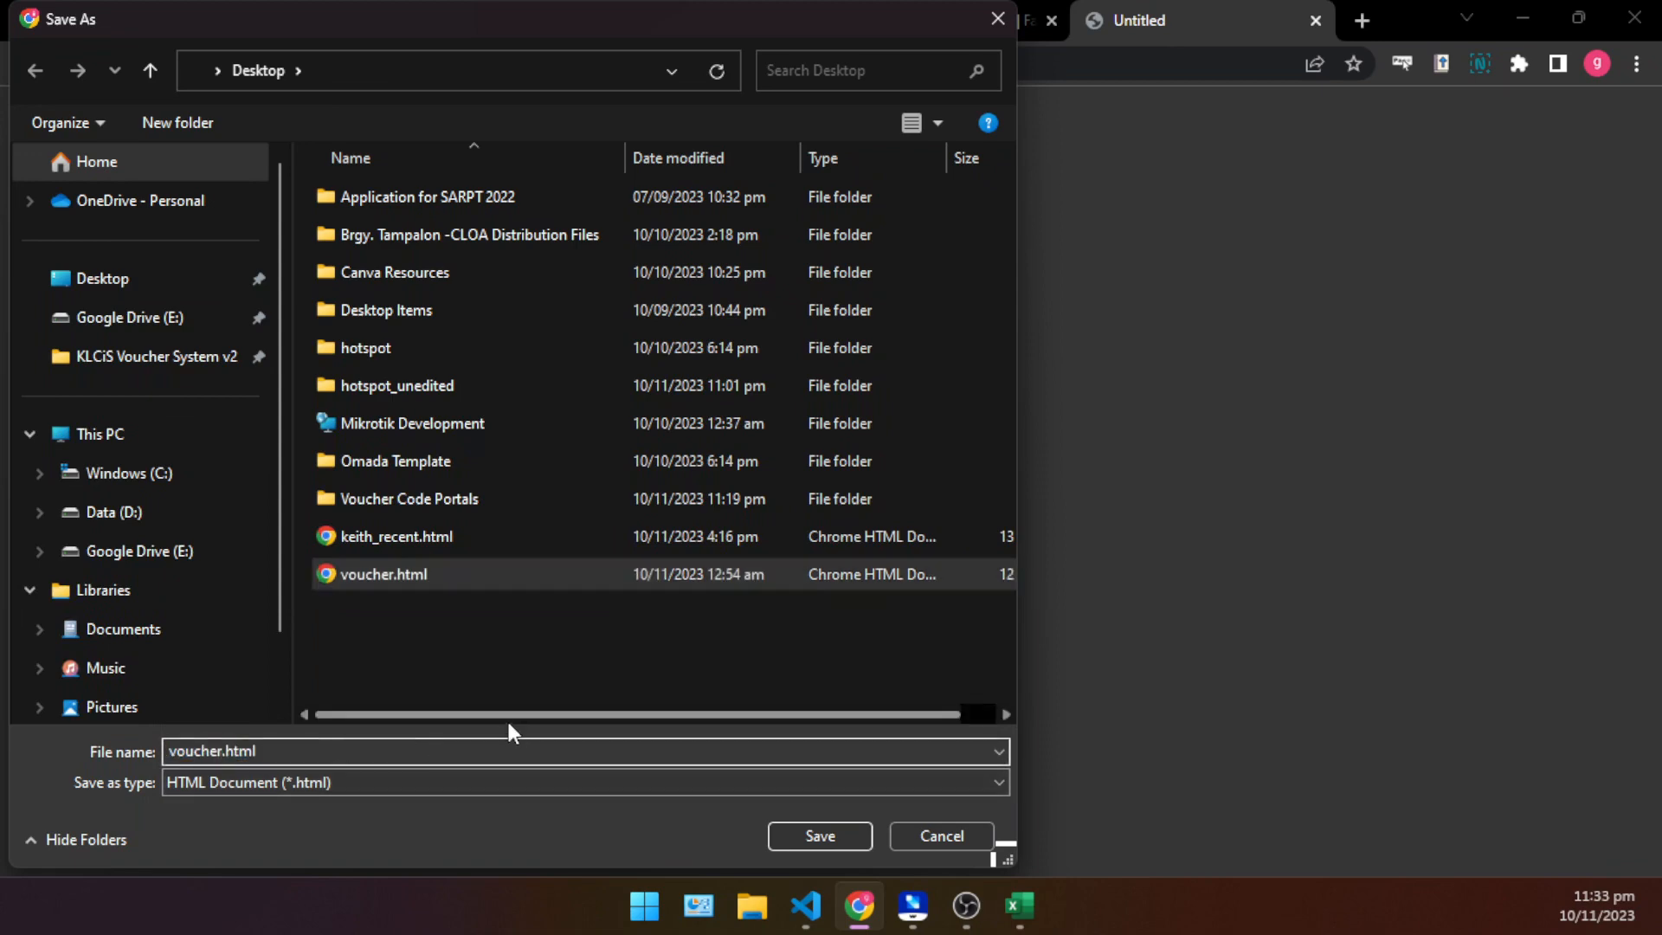
pyautogui.press('BackSpace')
pyautogui.press('BackSpace')
pyautogui.press('BackSpace')
pyautogui.press('BackSpace')
pyautogui.press('BackSpace')
pyautogui.press('BackSpace')
pyautogui.press('BackSpace')
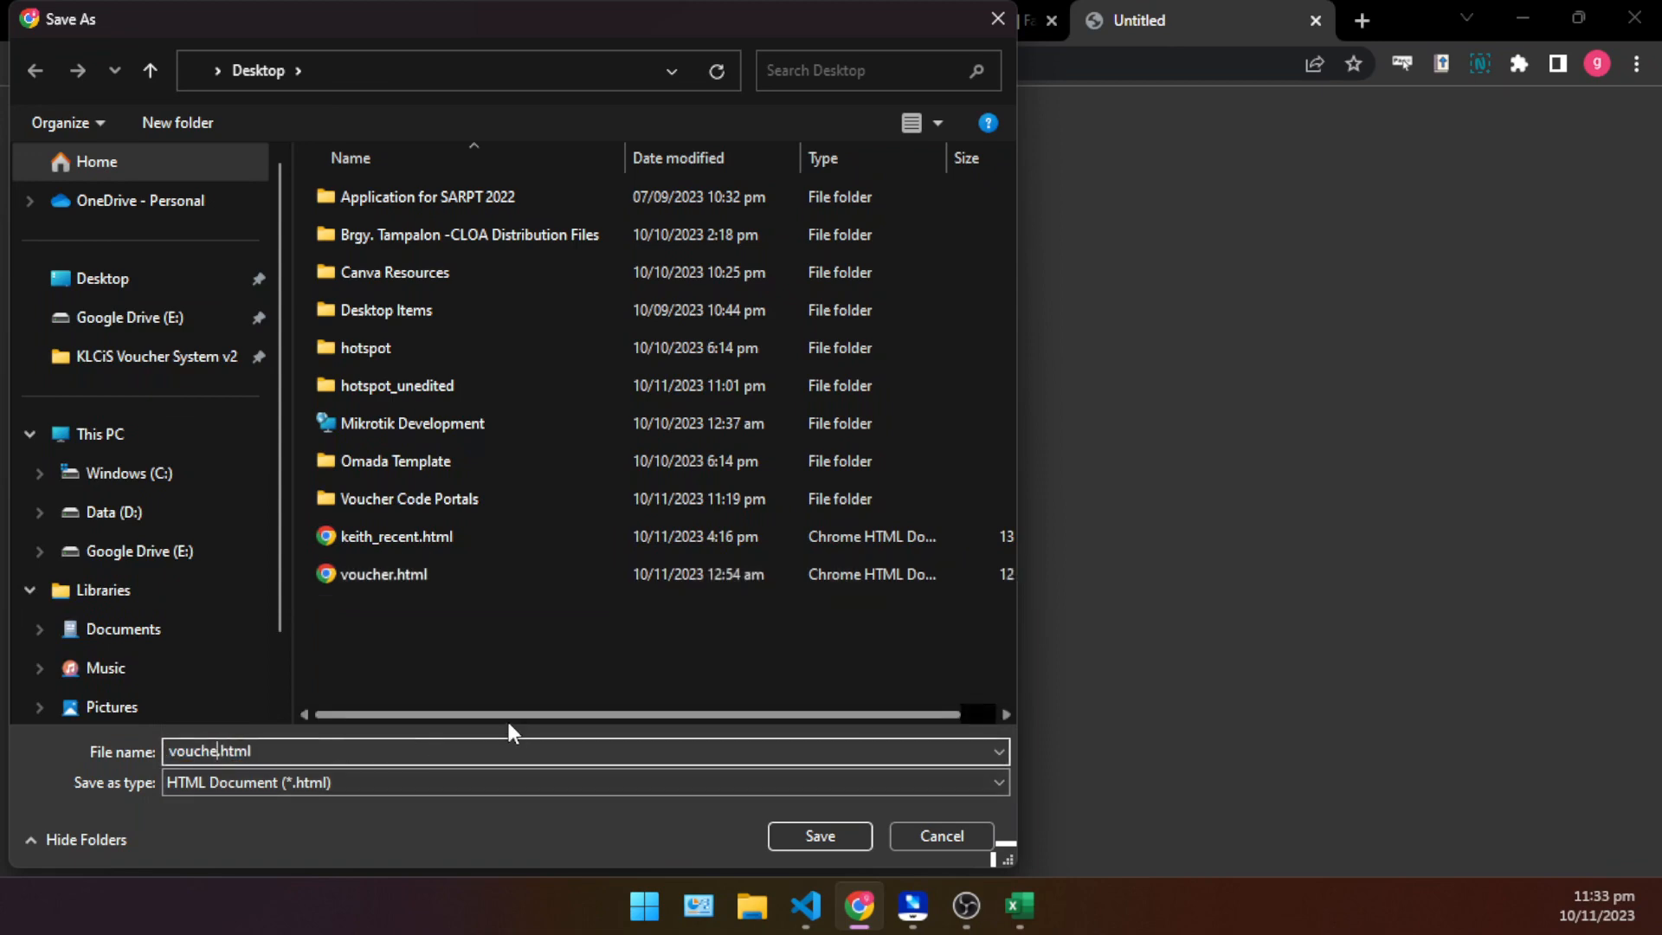
pyautogui.write('voucher_store')
pyautogui.press('Return')
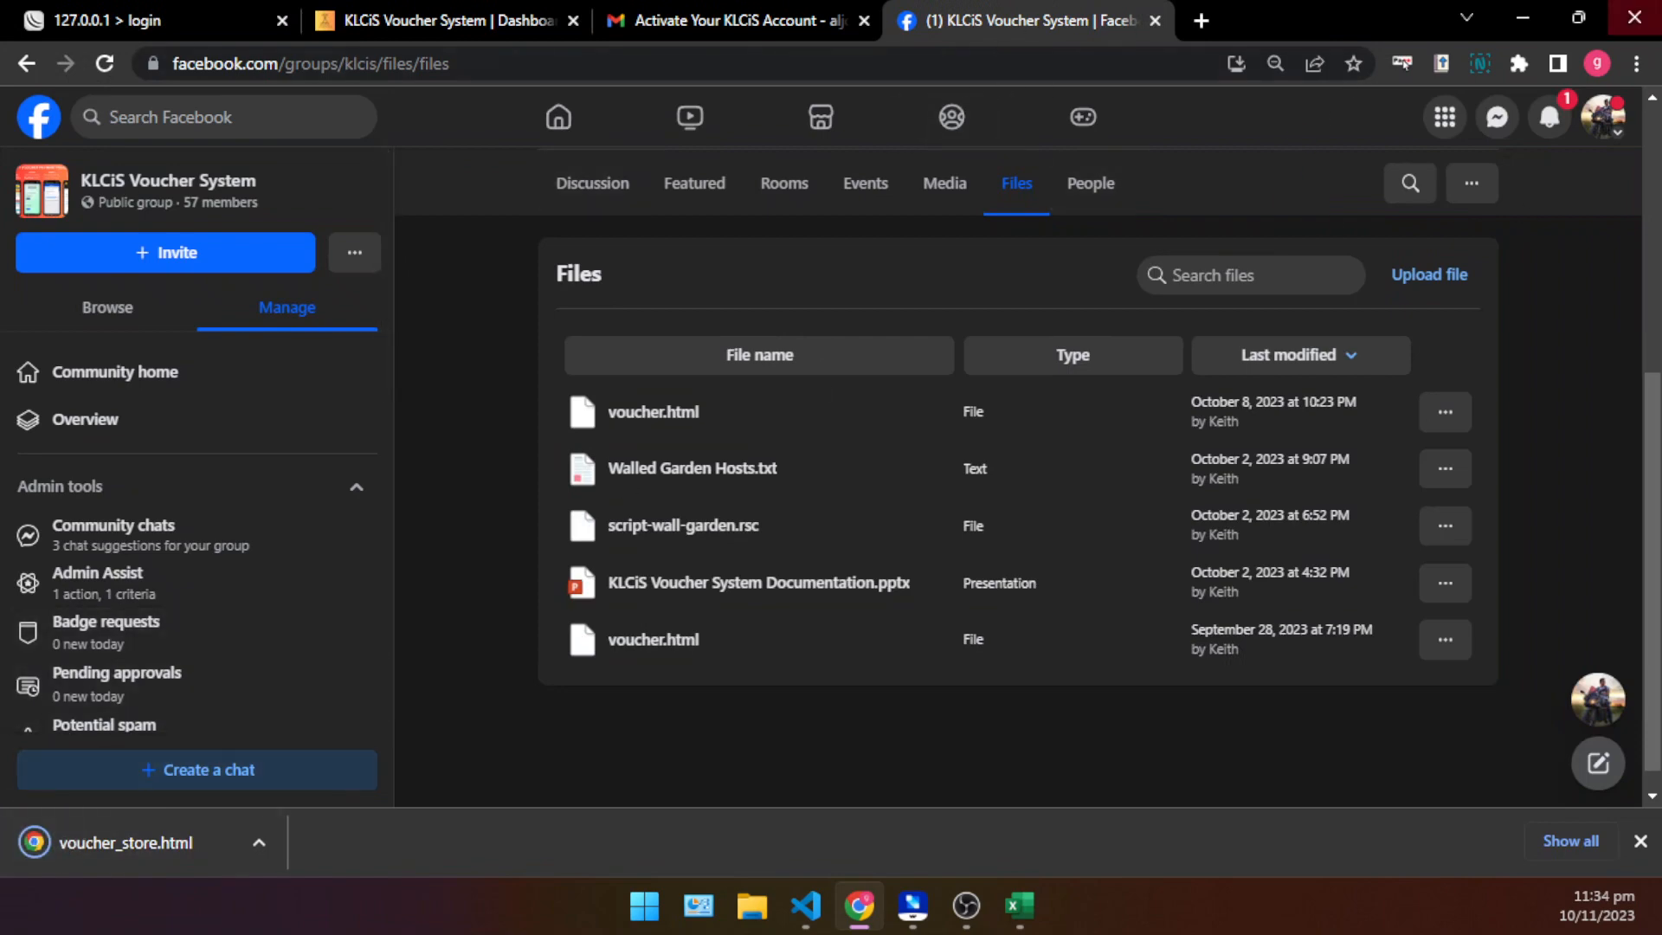
# - Minimize the browser, move voucher_store.html to a clear spot in the upper middle of the desktop and select it
pyautogui.click(1517, 14)
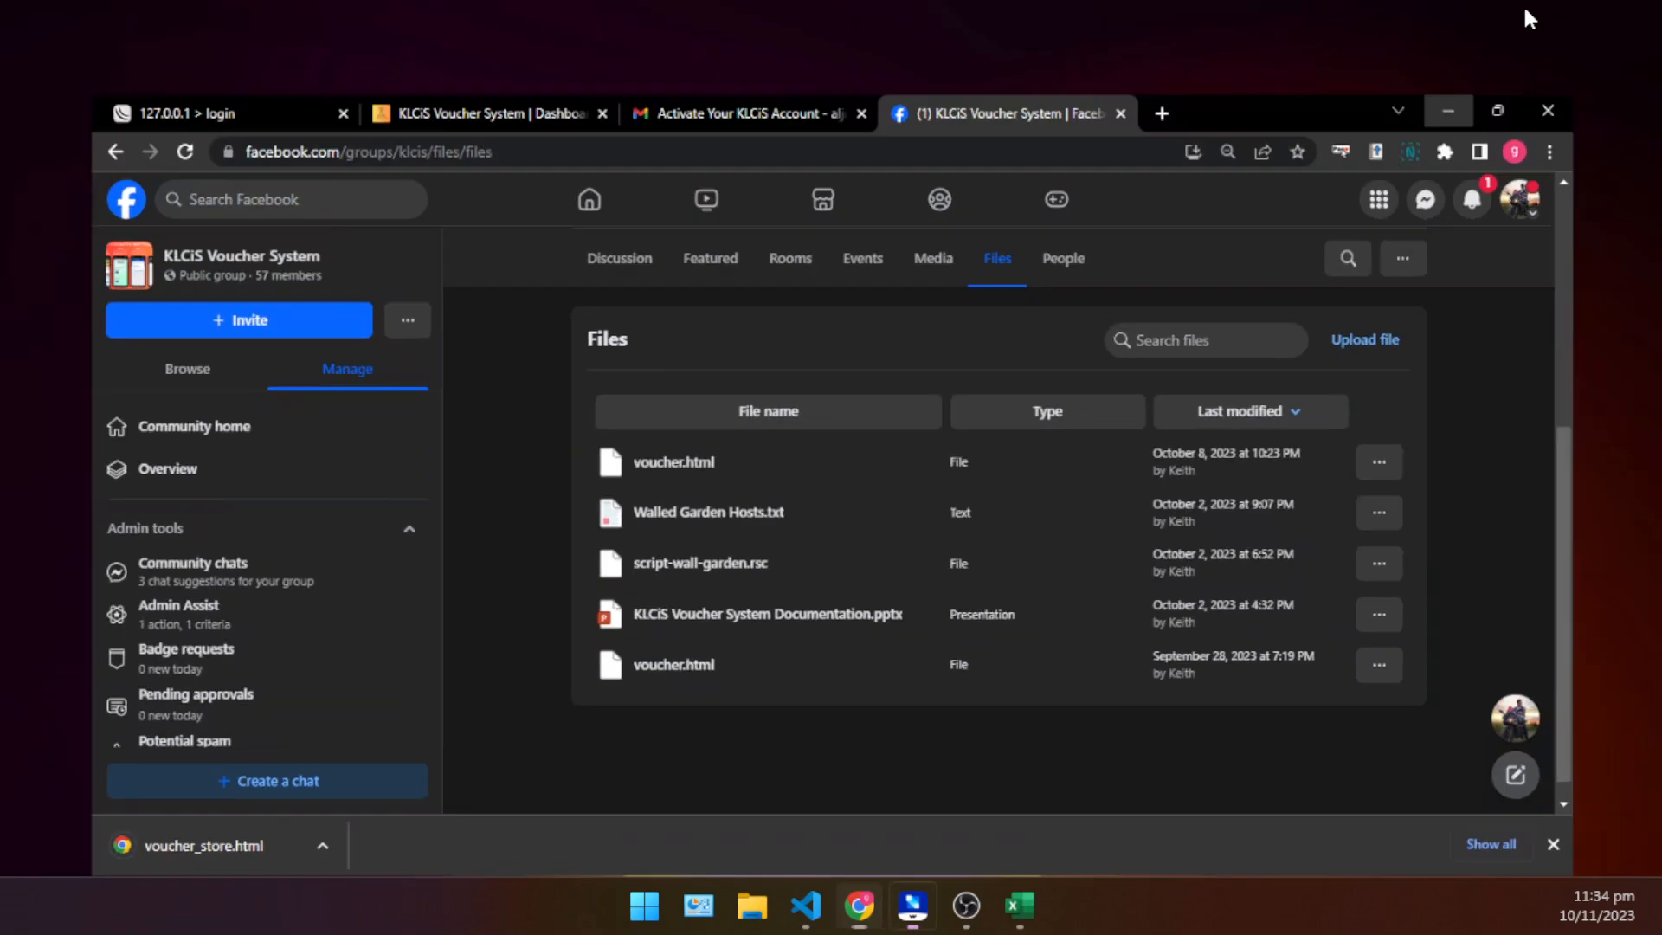
pyautogui.moveTo(476, 239); pyautogui.dragTo(879, 185)
pyautogui.click(616, 215)
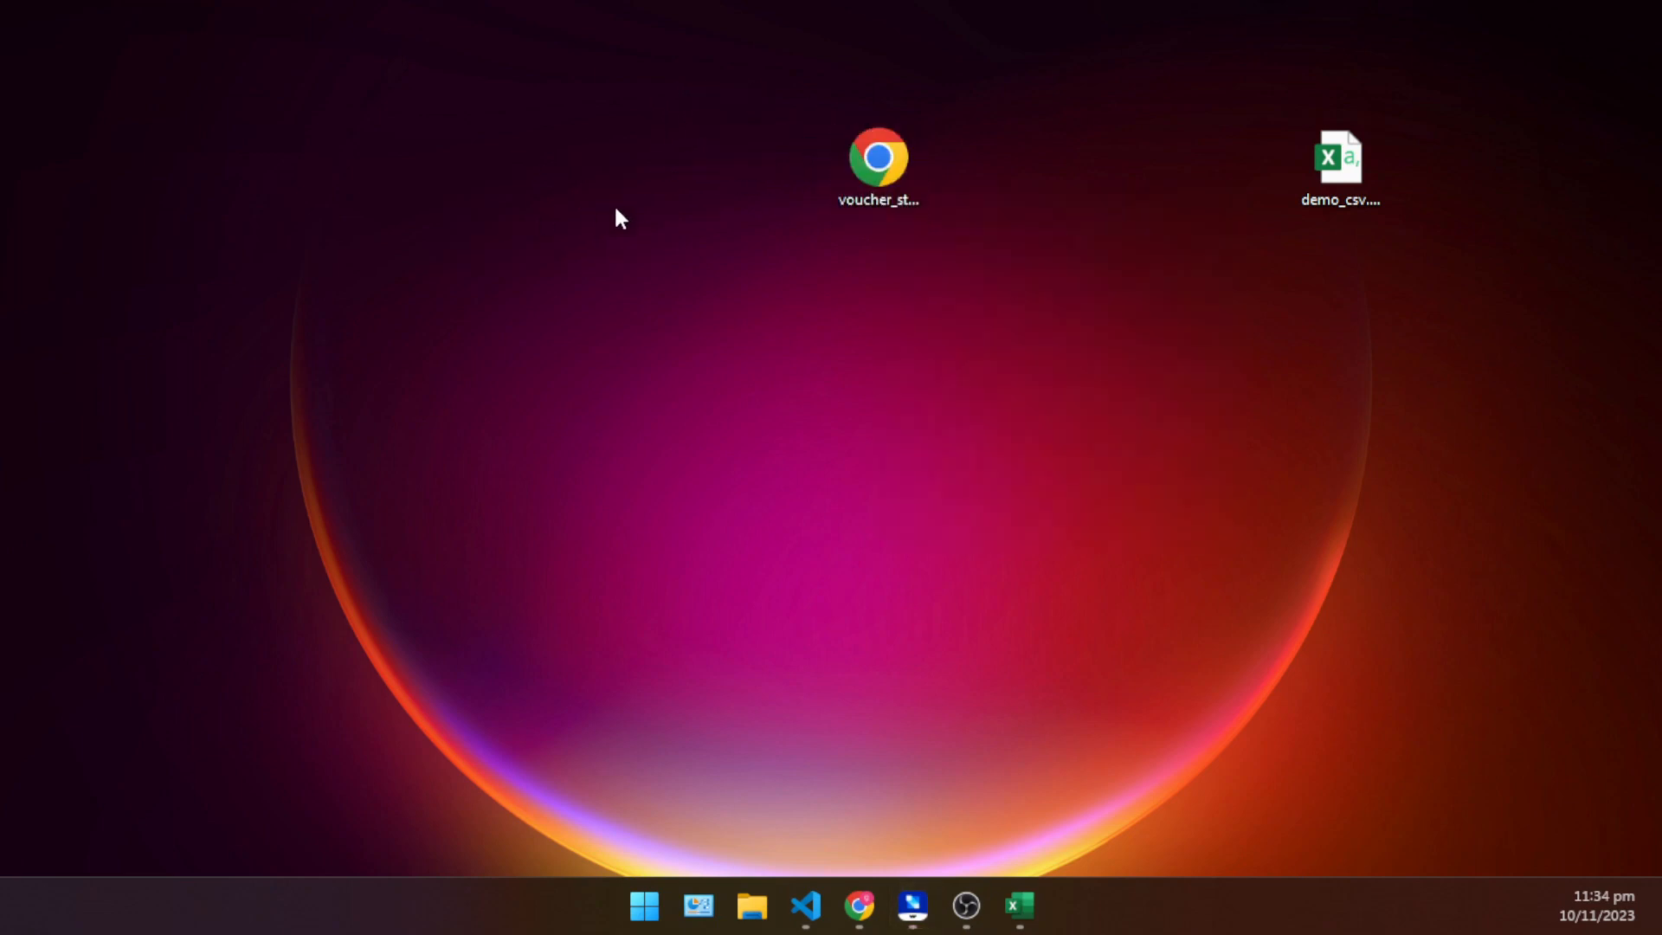
pyautogui.rightClick(901, 185)
pyautogui.click(874, 195)
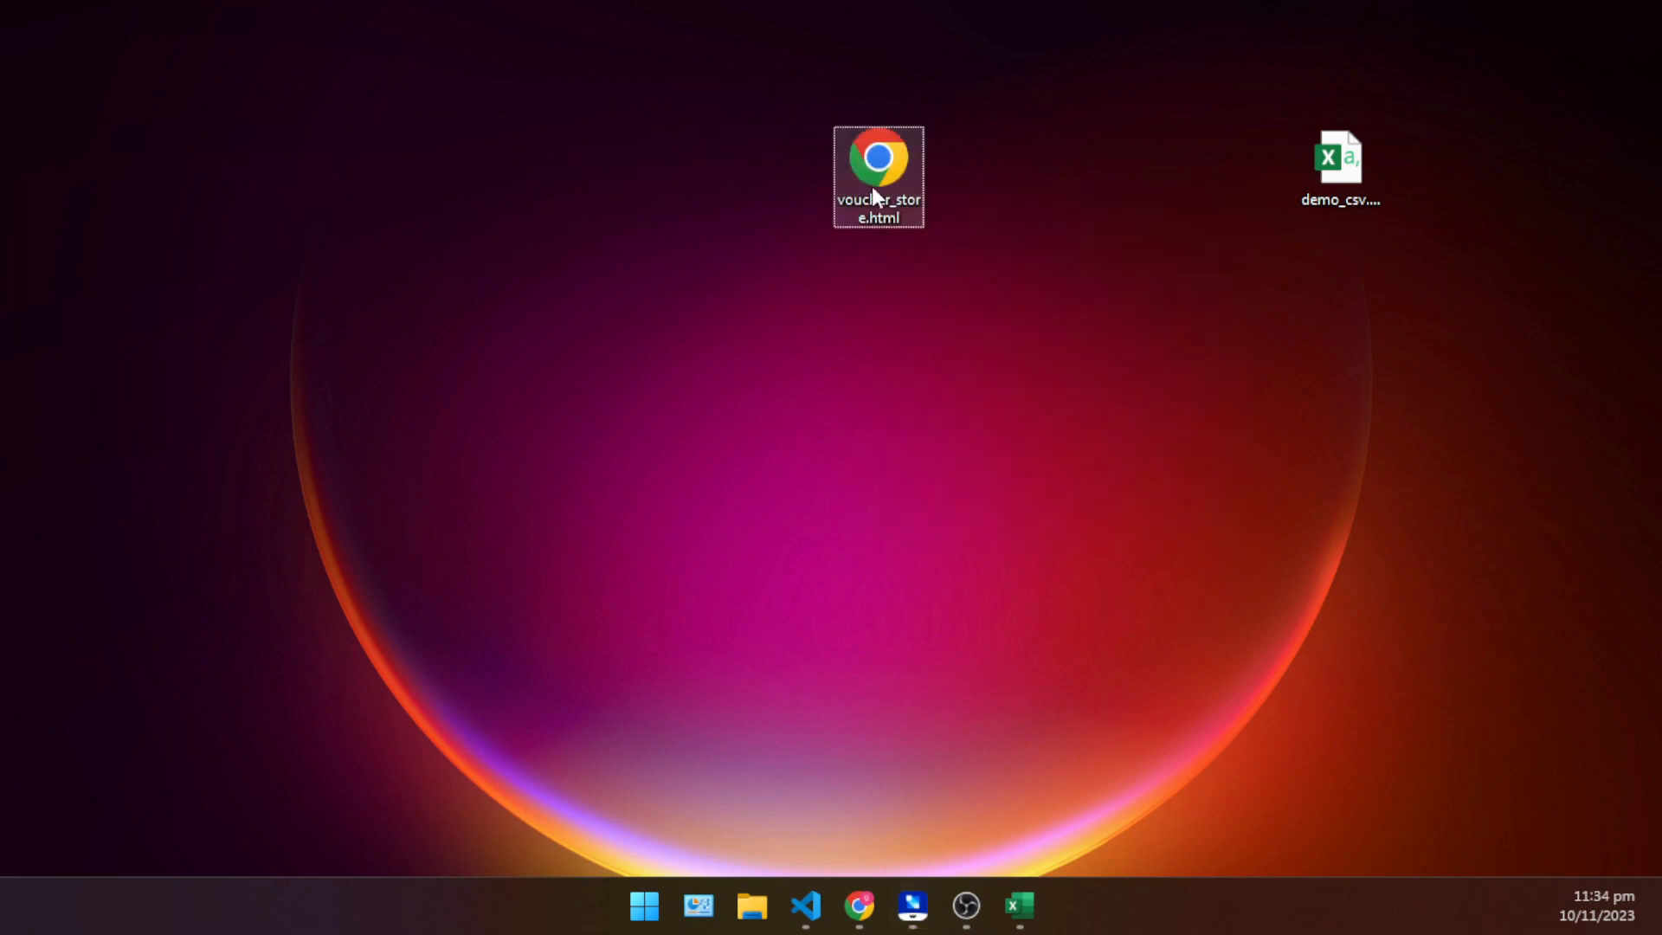
# - Open the desktop file voucher_store.html in Notepad++ and fit its window into the upper-left quarter of the desktop
pyautogui.rightClick(880, 167)
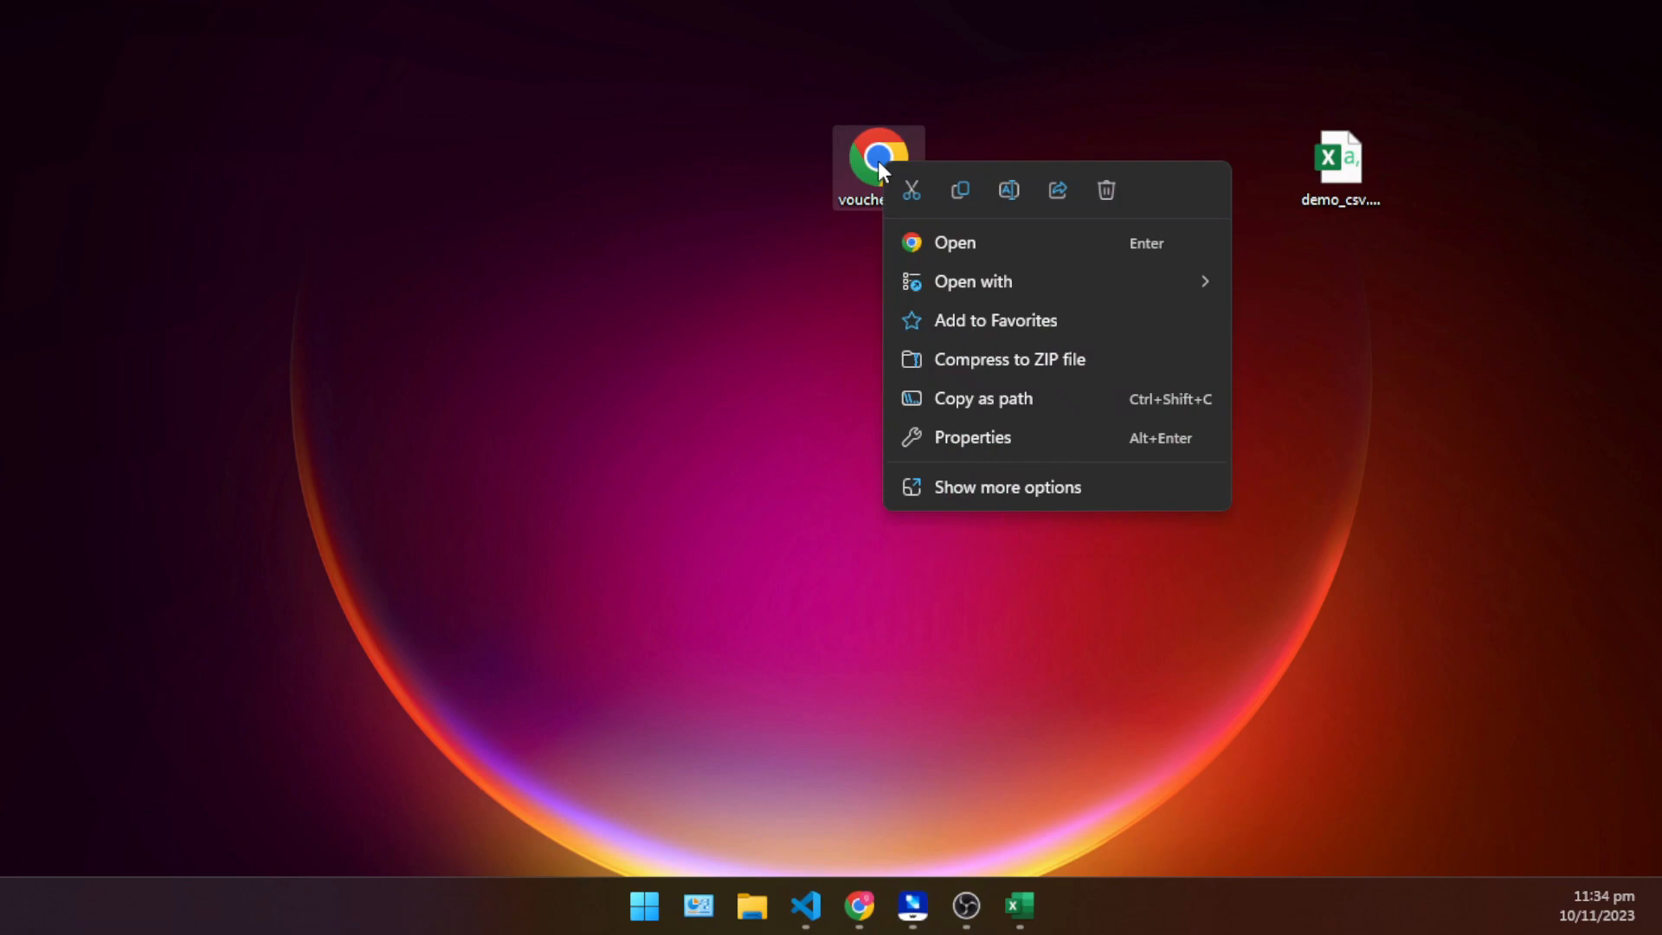
pyautogui.moveTo(1113, 302)
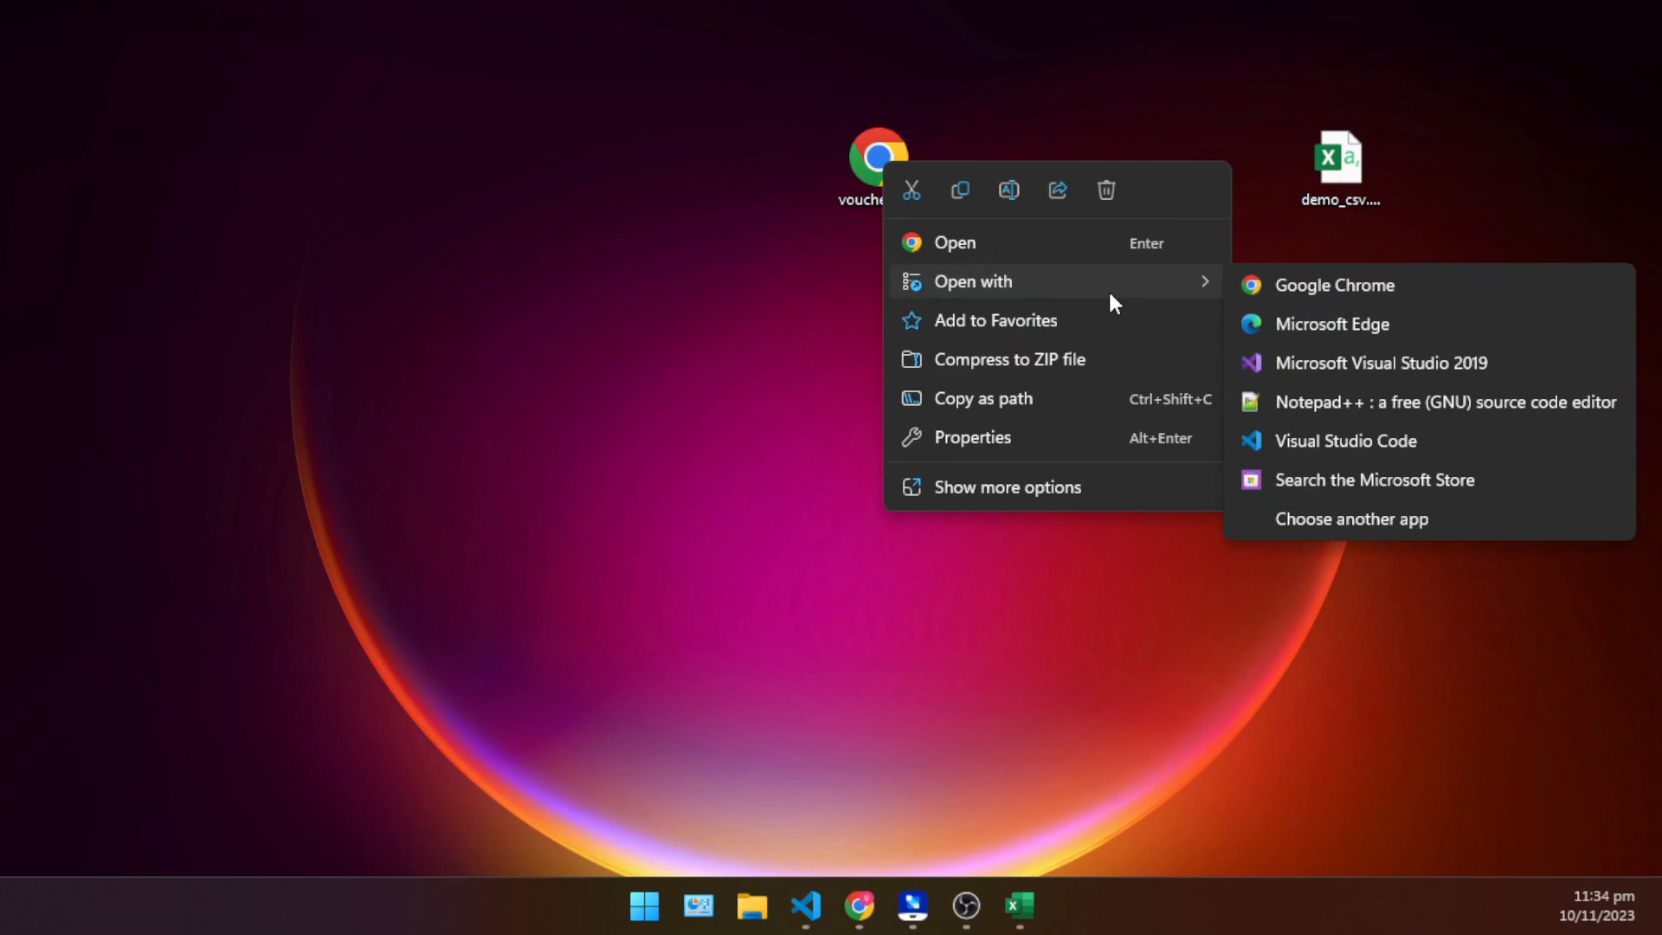
pyautogui.click(1375, 406)
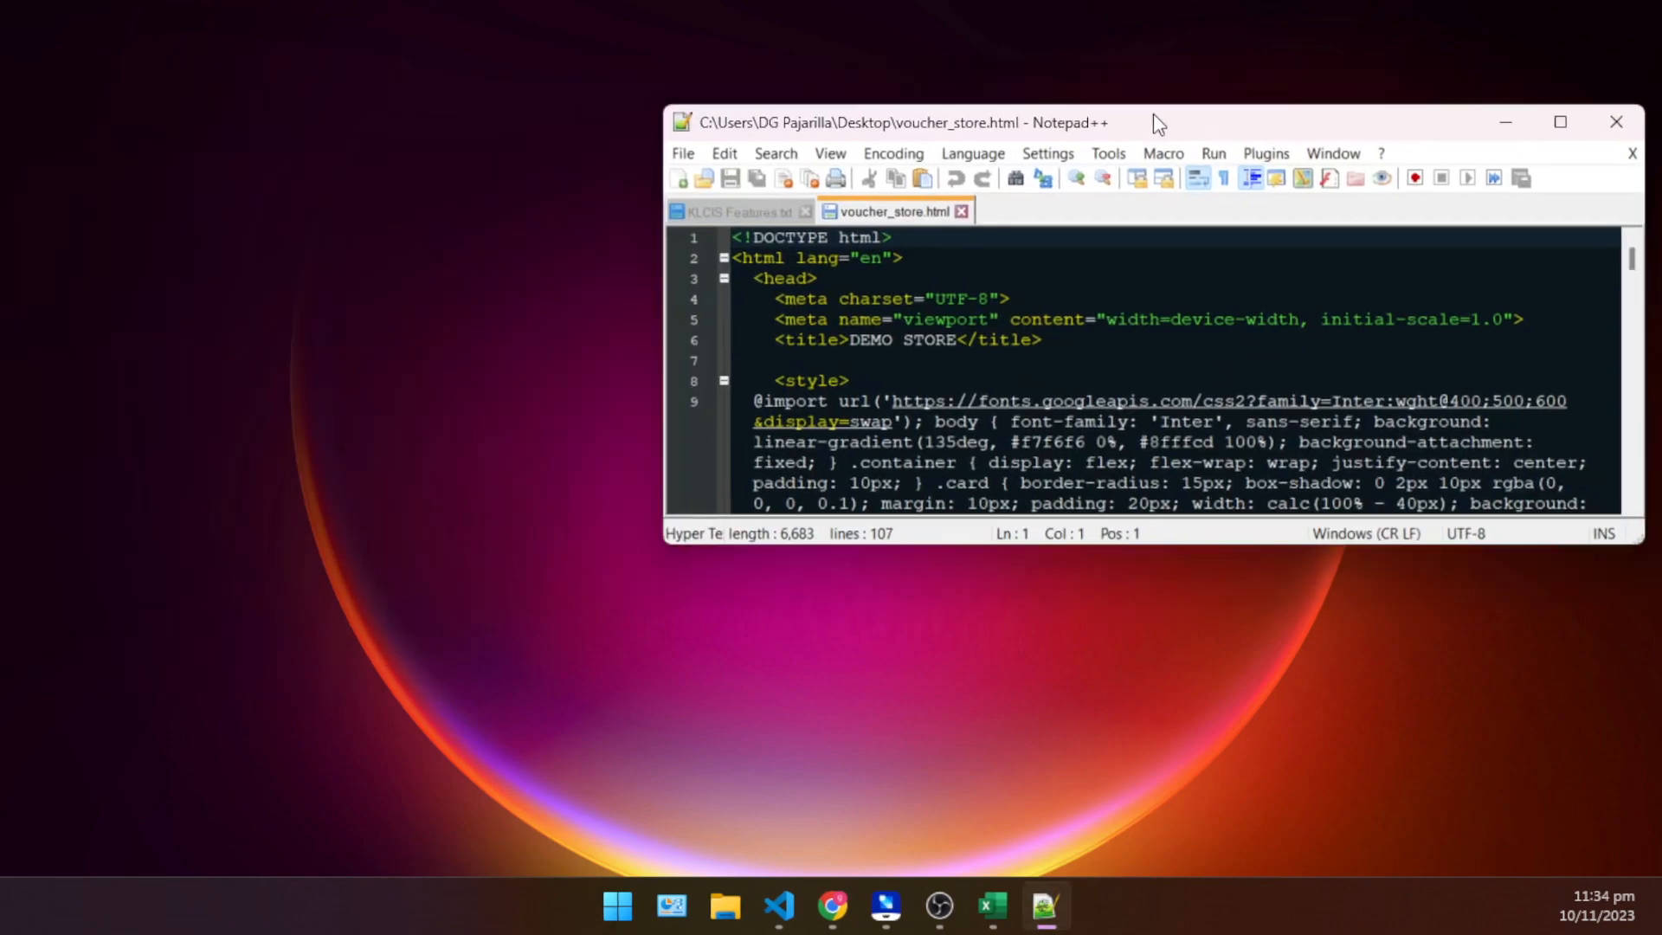
pyautogui.moveTo(1153, 113); pyautogui.dragTo(897, 2)
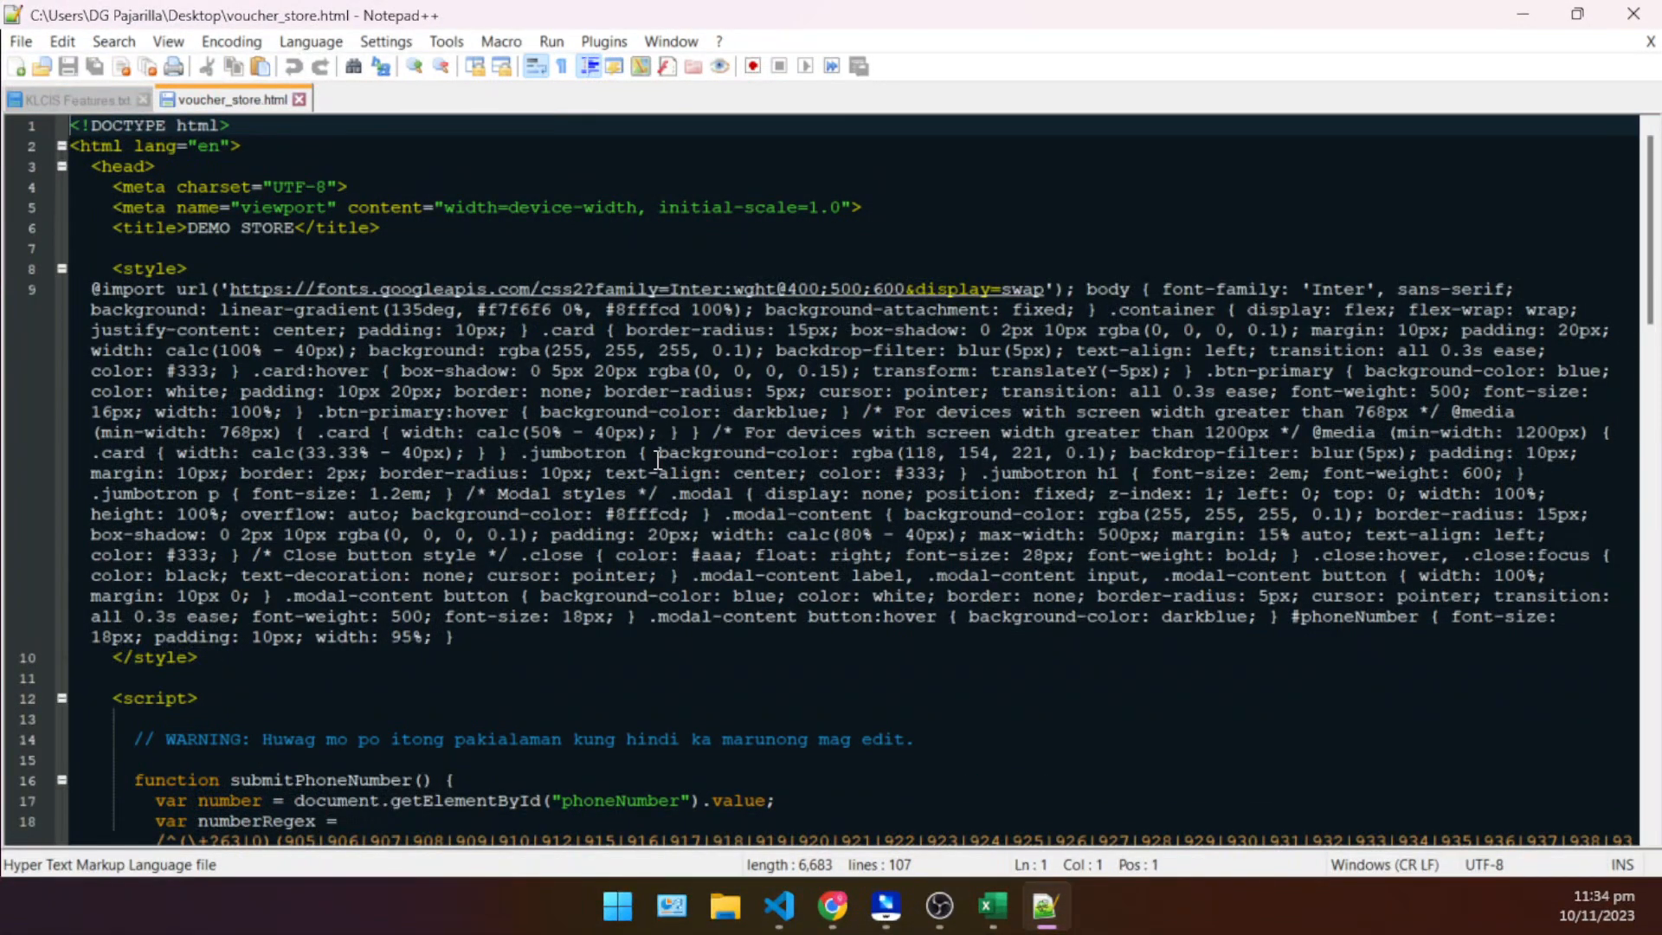
pyautogui.moveTo(943, 24); pyautogui.dragTo(142, 154)
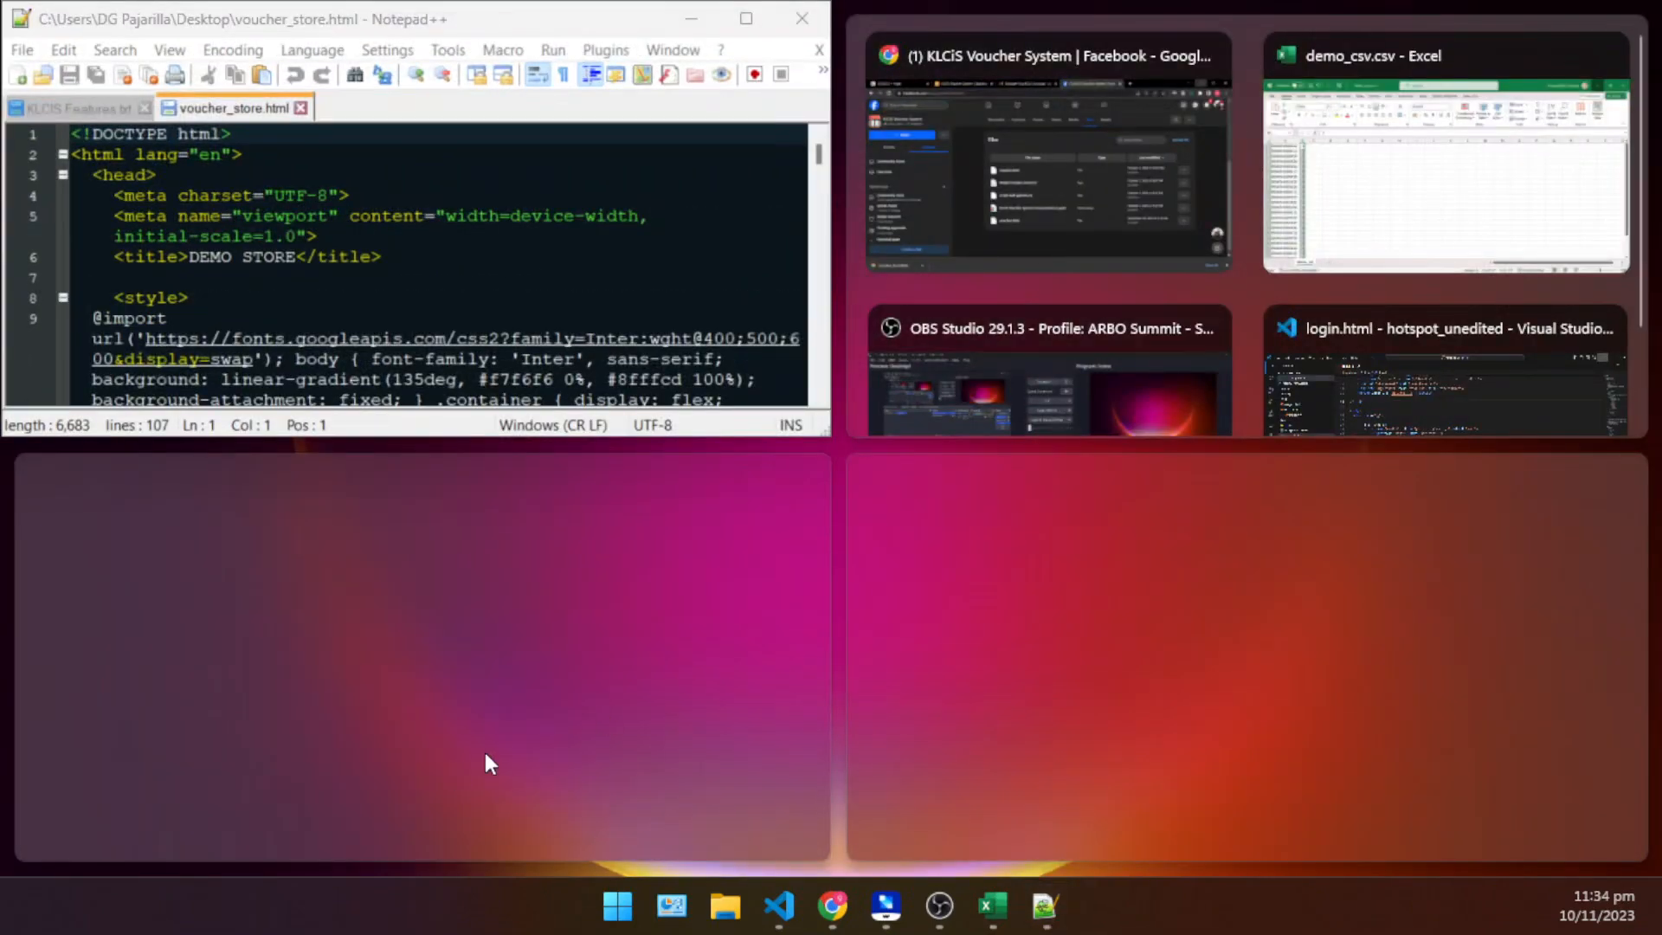
pyautogui.click(652, 693)
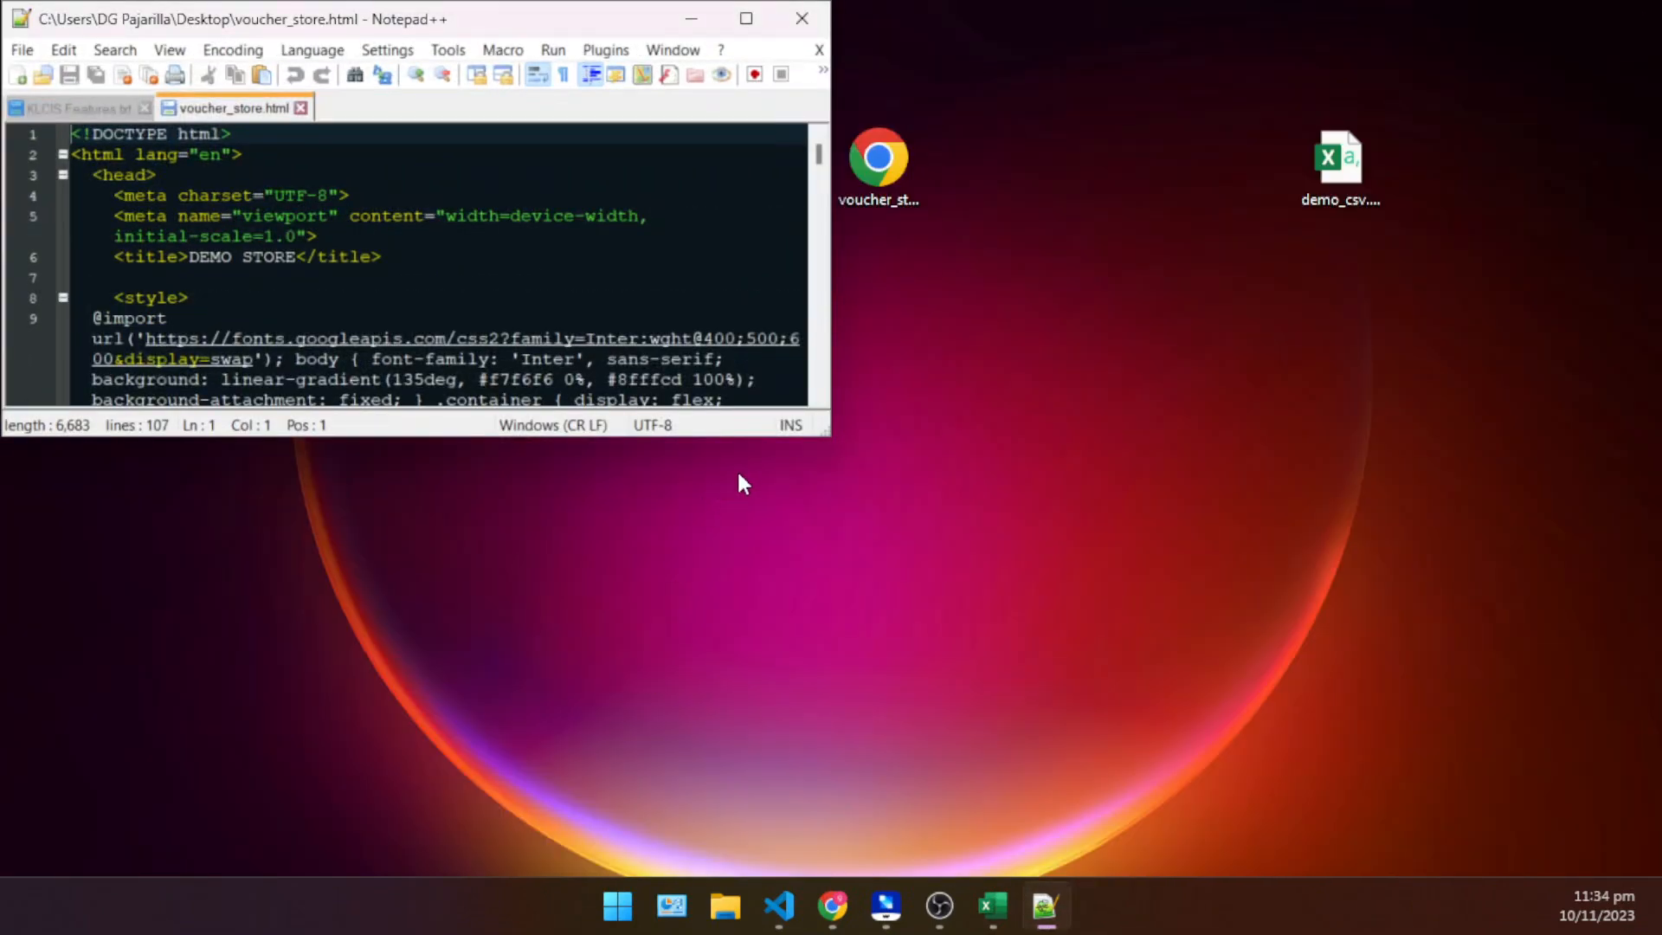
# - Open voucher_store.html in Chrome, close the Facebook tab, shrink the window beside the code editor and dismiss the downloads bar
pyautogui.doubleClick(885, 206)
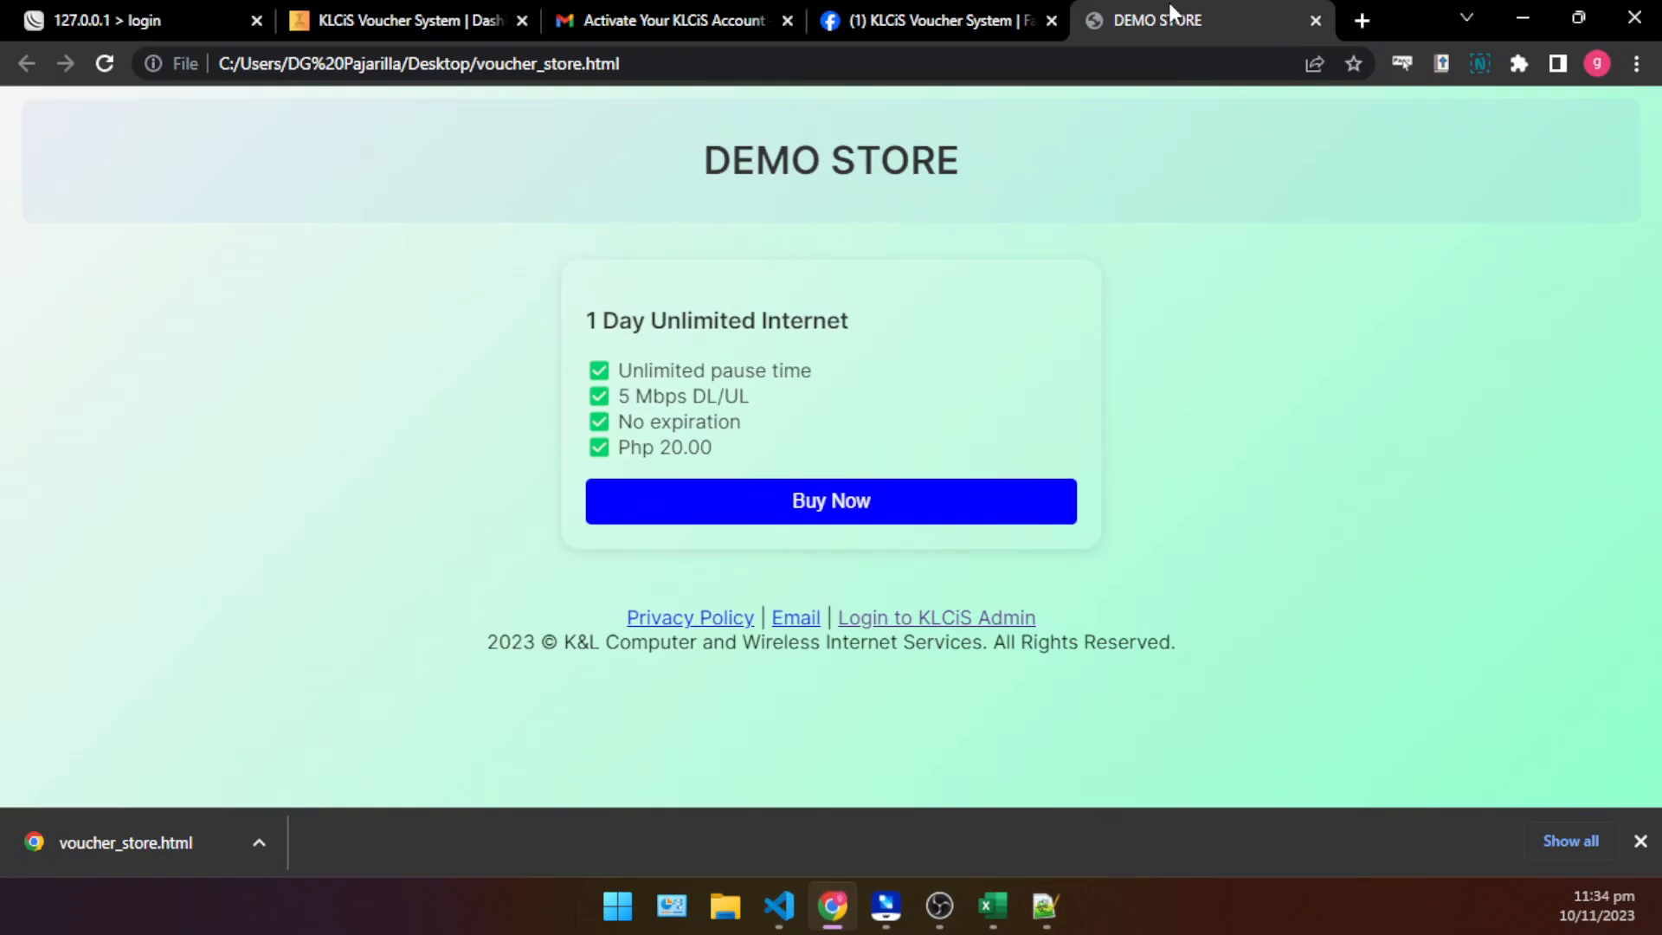
pyautogui.click(1051, 20)
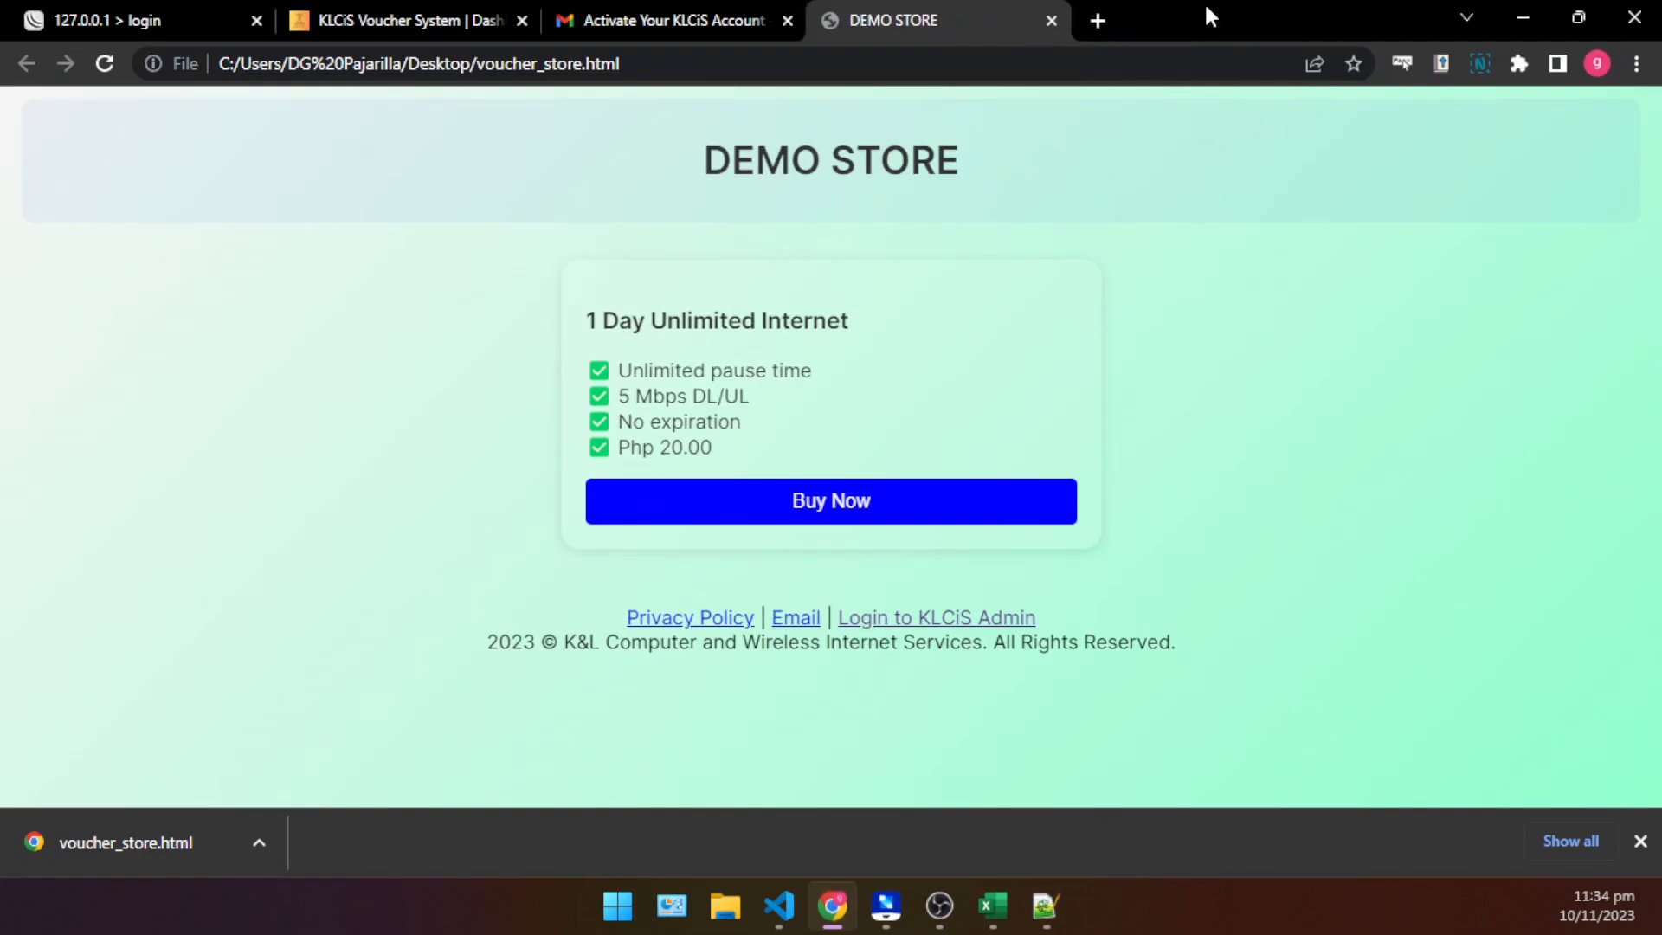
pyautogui.moveTo(1210, 17)
pyautogui.mouseDown()
pyautogui.moveTo(1250, 156)
pyautogui.moveTo(1182, 14)
pyautogui.mouseUp()
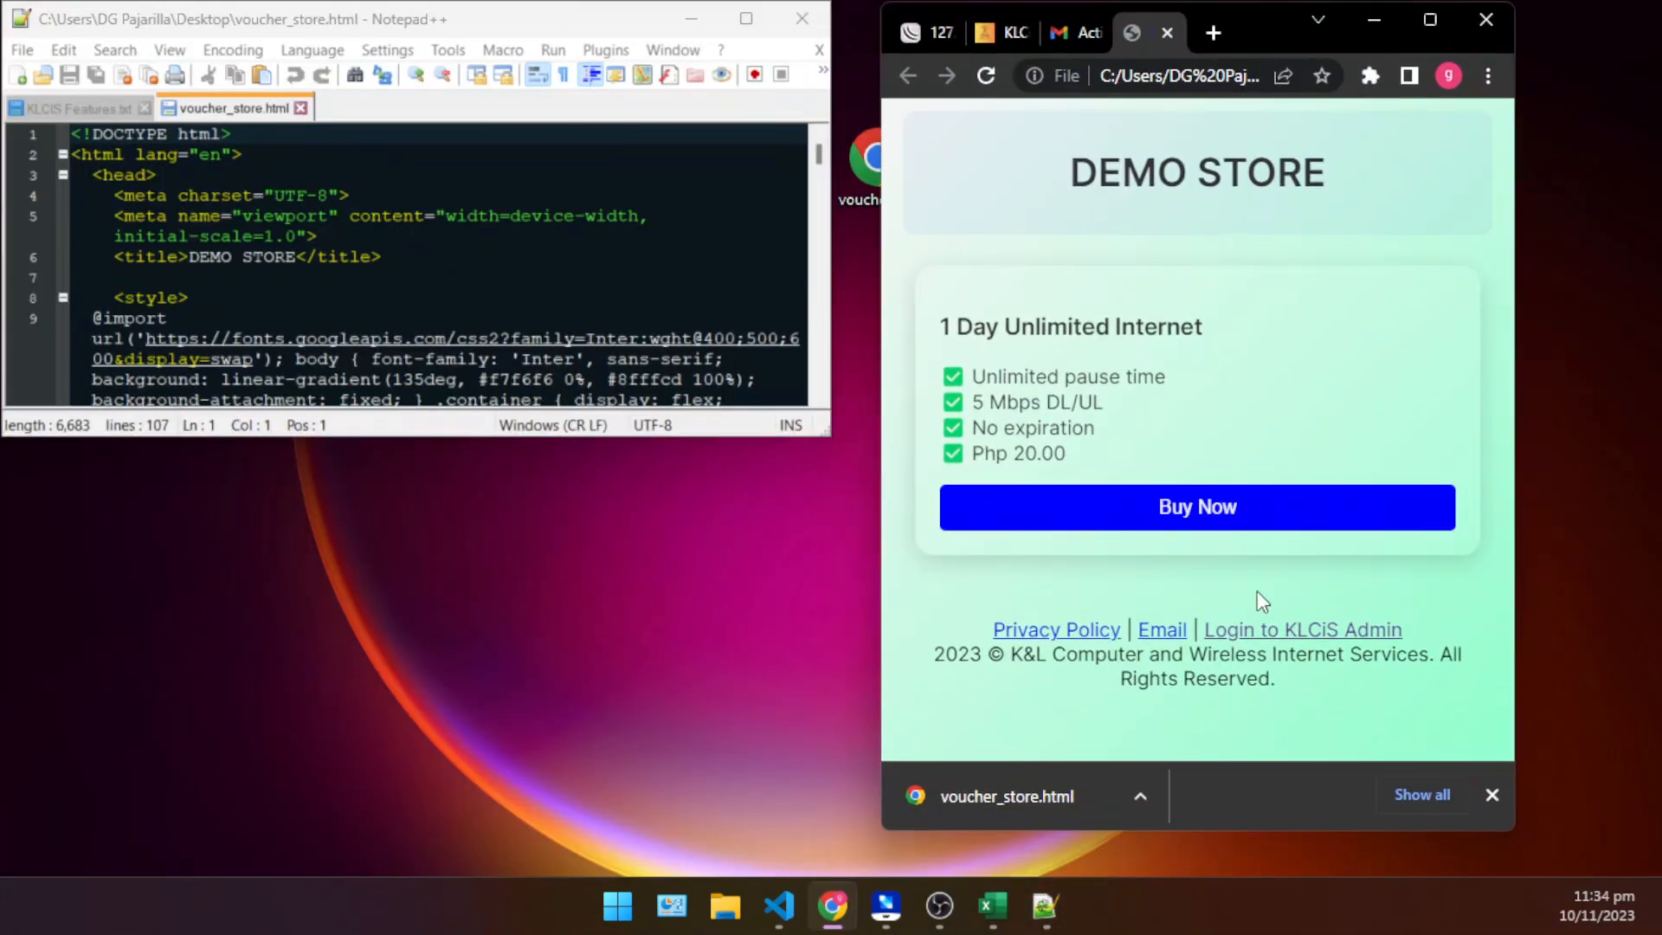
pyautogui.click(1491, 795)
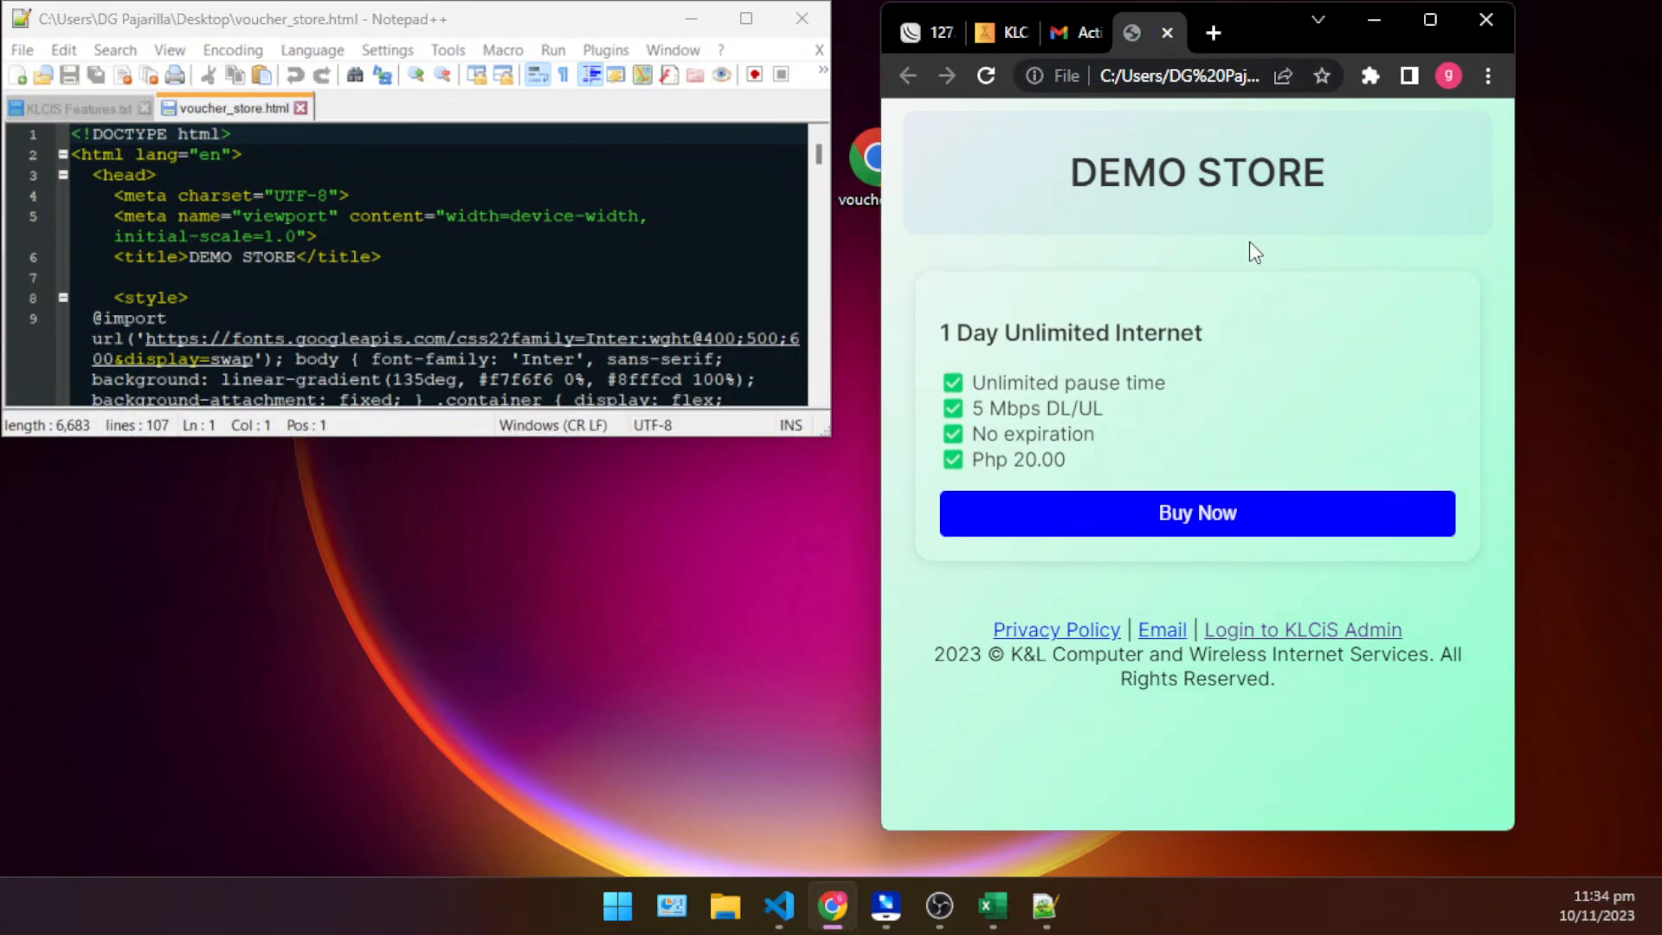
# - Preview the 1 Day Unlimited Internet card and its Buy Now phone number form, closing the form again
pyautogui.moveTo(990, 329); pyautogui.dragTo(1378, 509)
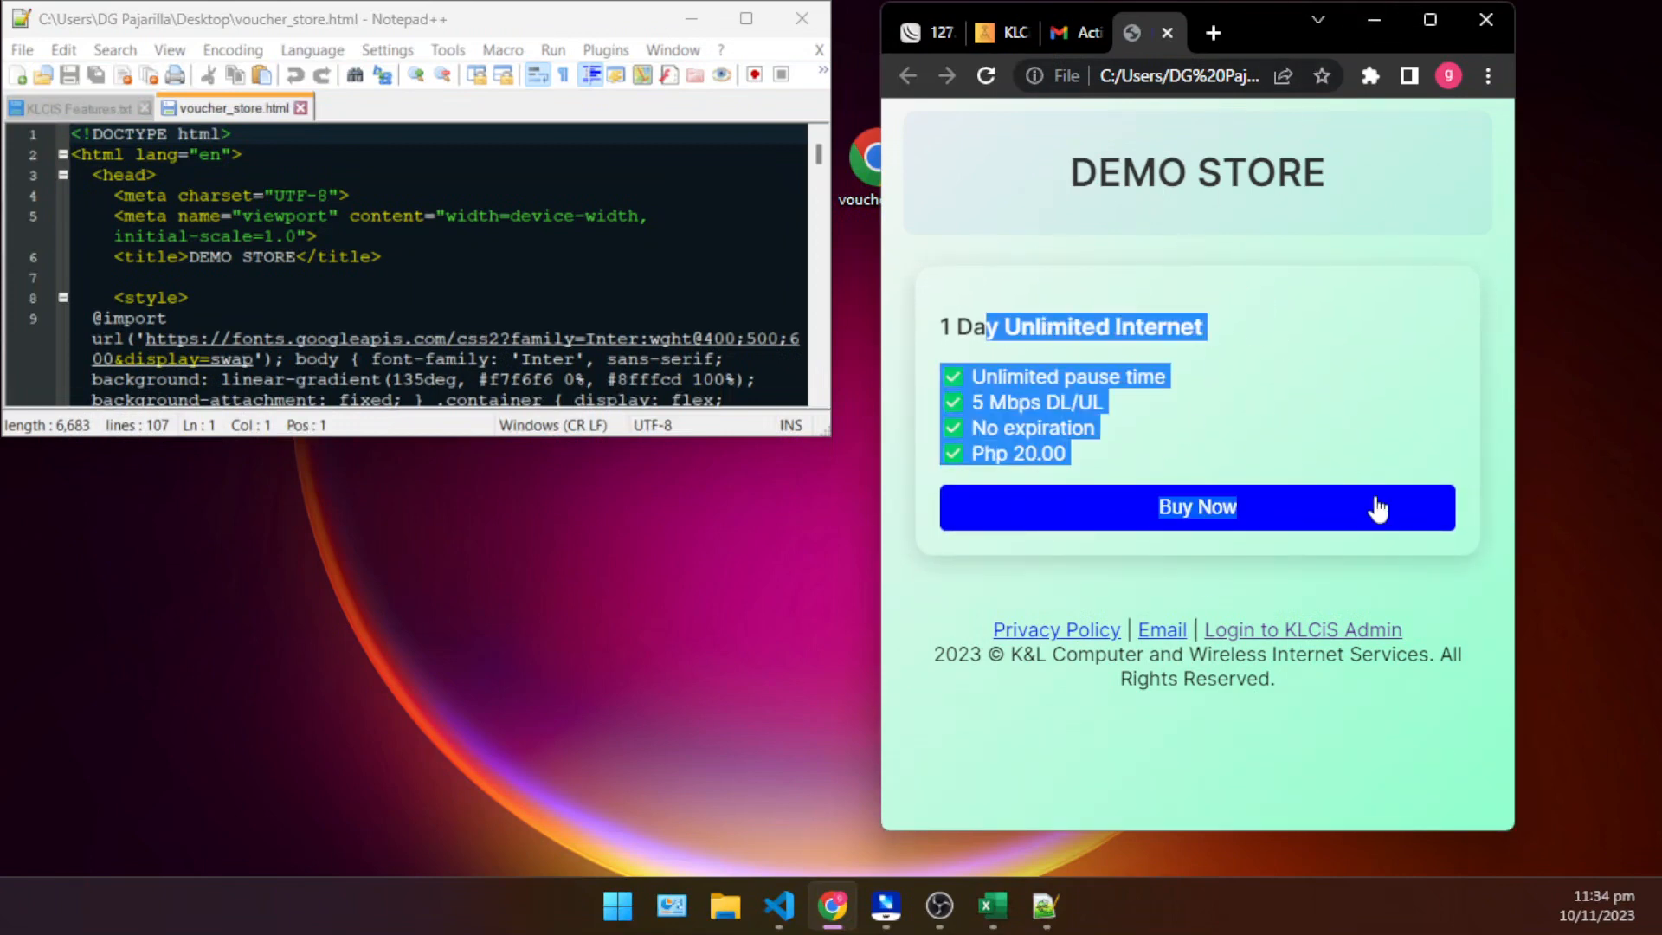
pyautogui.click(1436, 594)
pyautogui.click(1210, 519)
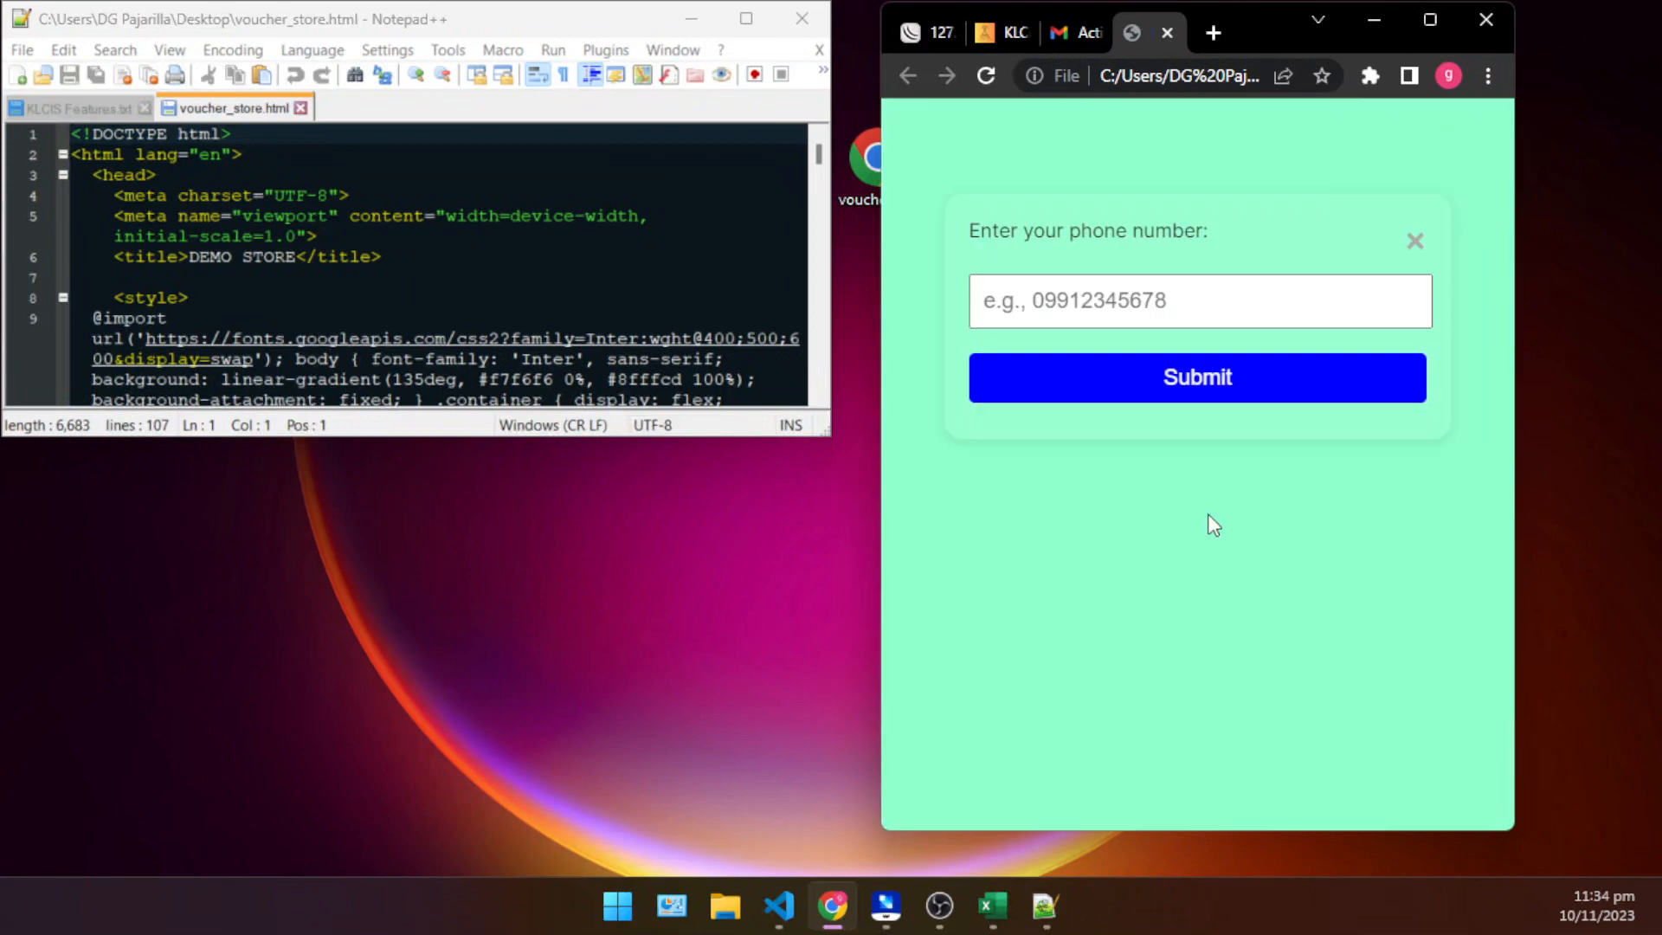
pyautogui.click(1416, 481)
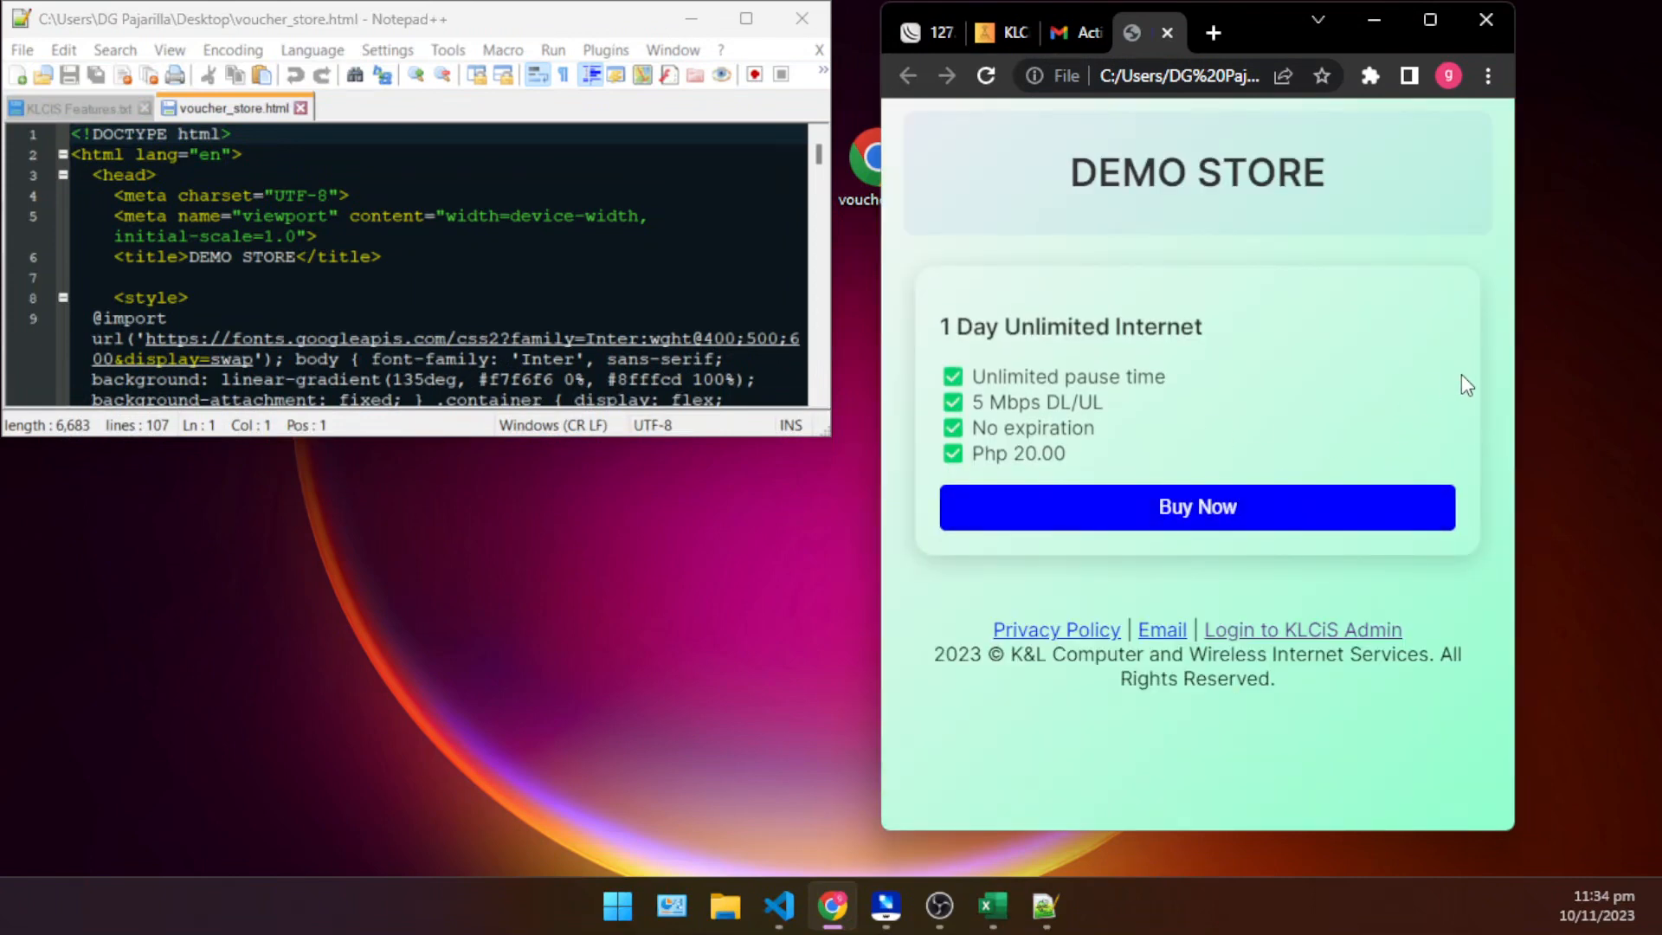
pyautogui.click(1356, 498)
pyautogui.click(1415, 242)
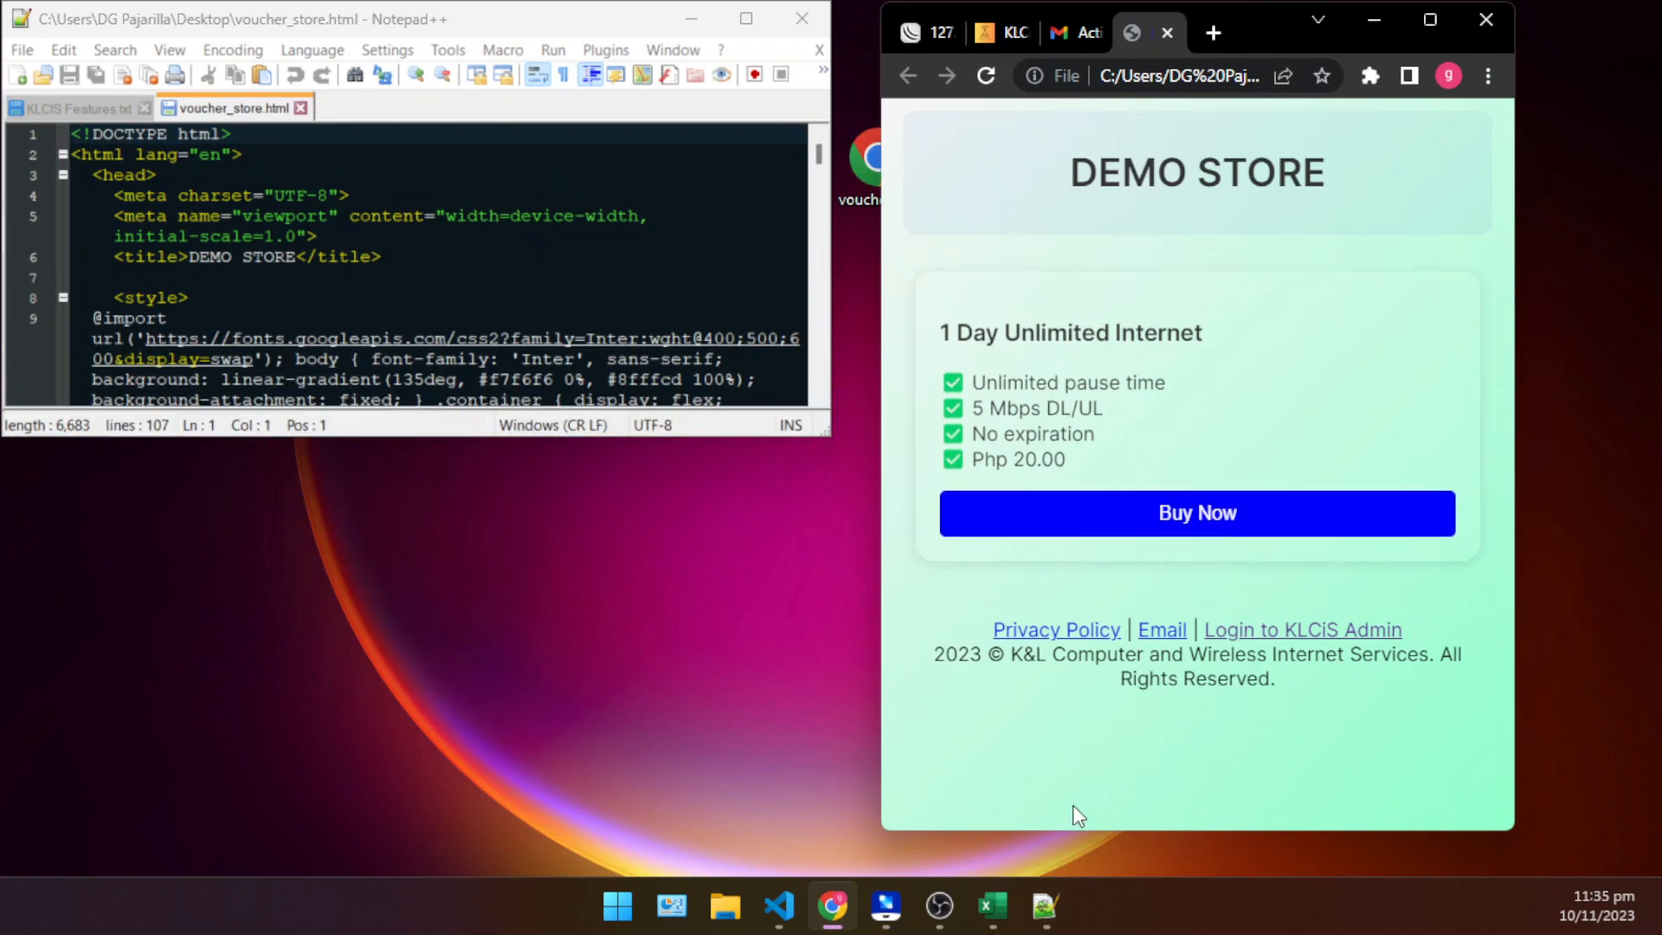
# - Switch to Excel to review the voucher codes and prices in demo_csv.csv, minimize it and compare them with the store card
pyautogui.click(1010, 916)
pyautogui.click(457, 509)
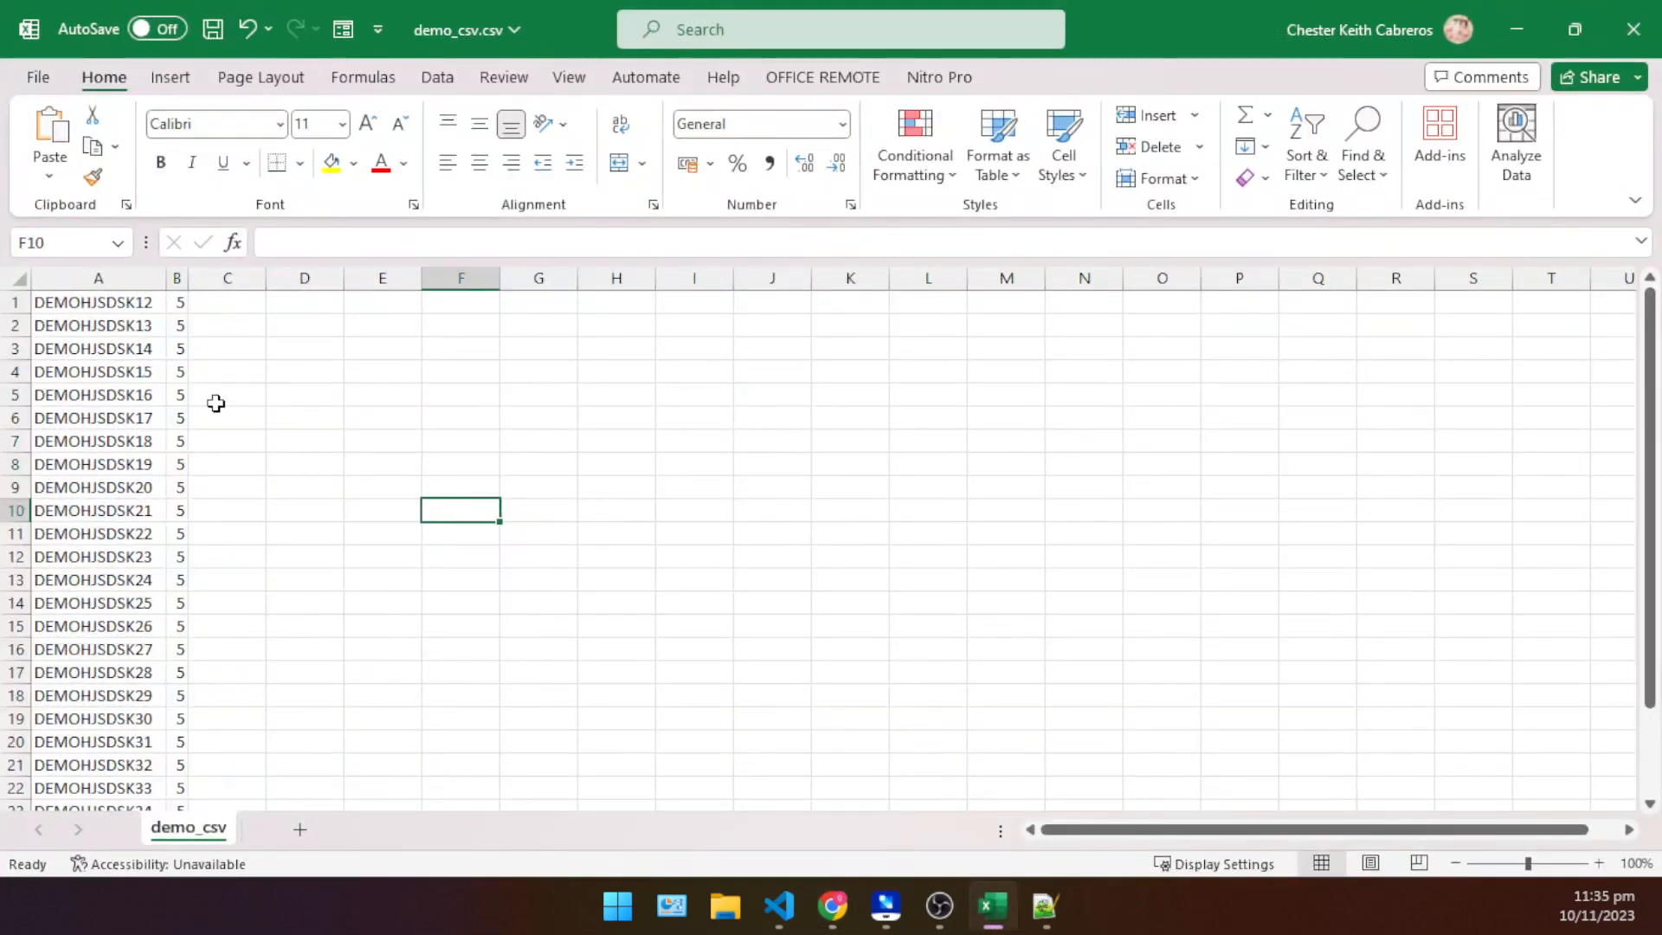
pyautogui.click(180, 340)
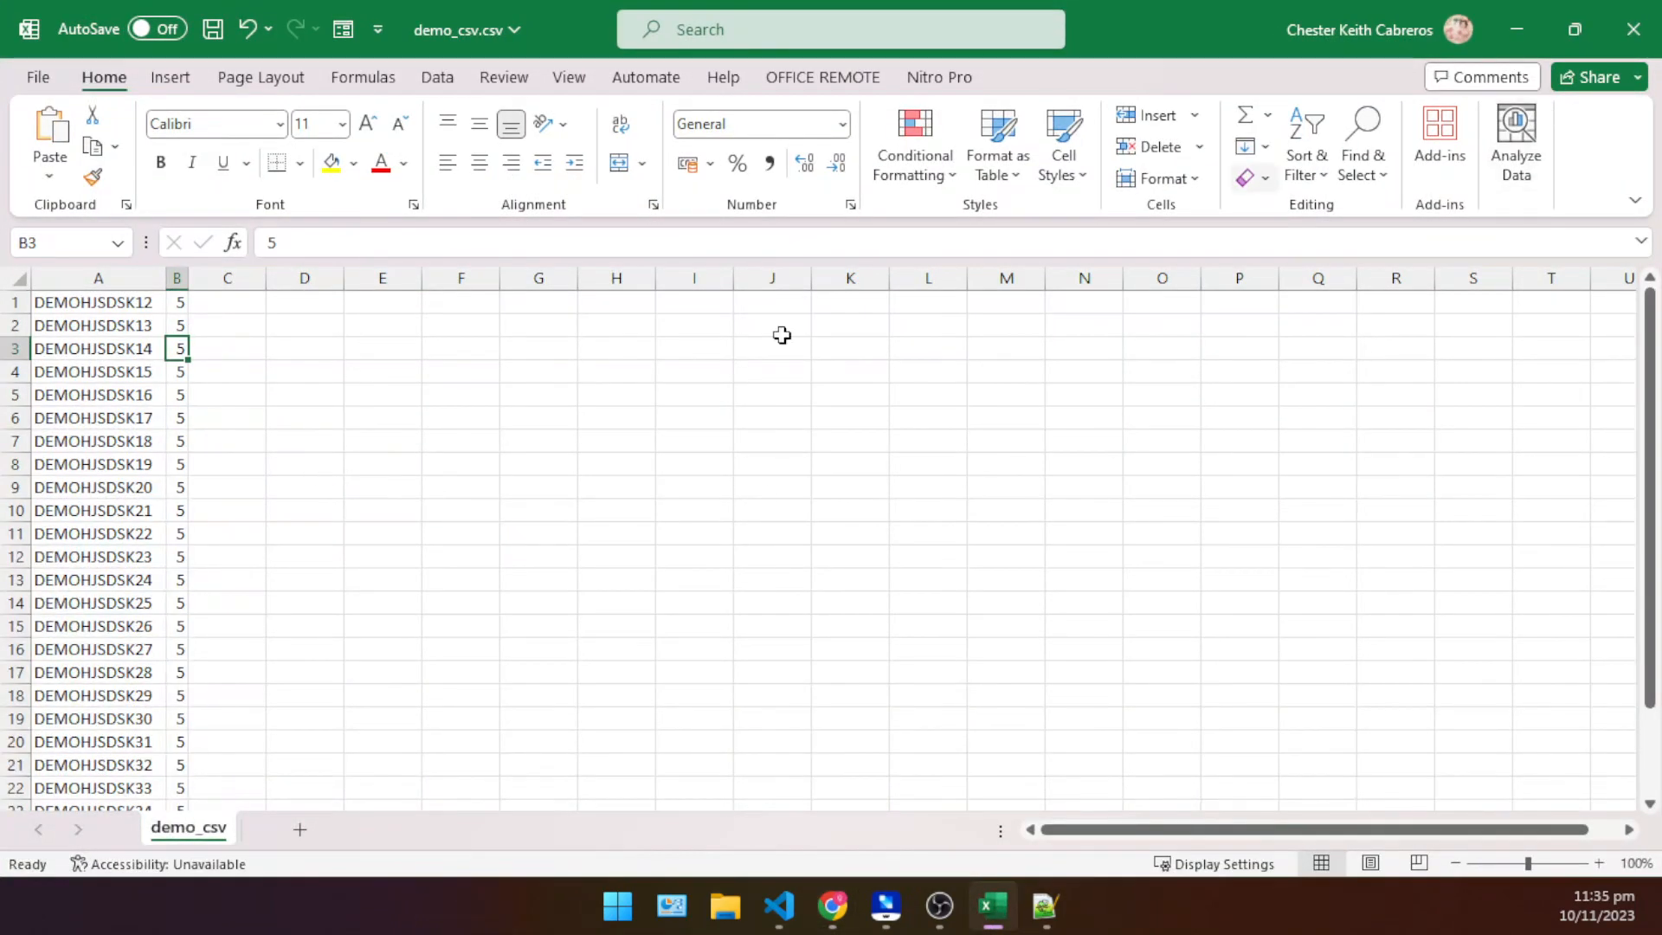
pyautogui.scroll(8, 104, 368)
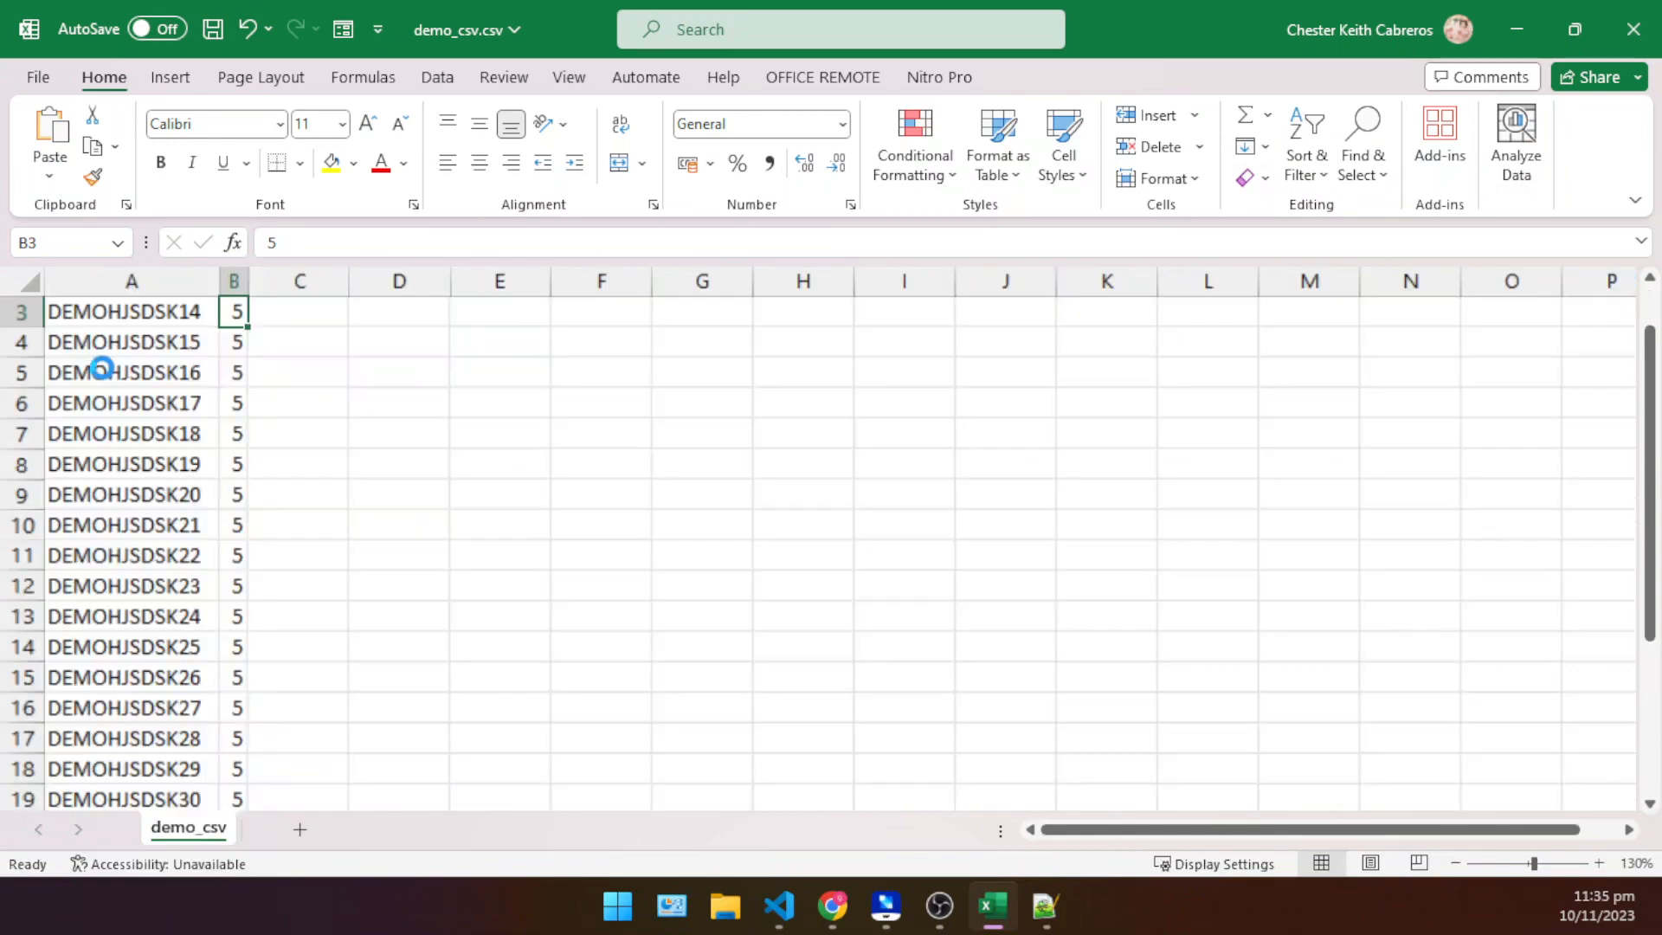
pyautogui.click(1513, 35)
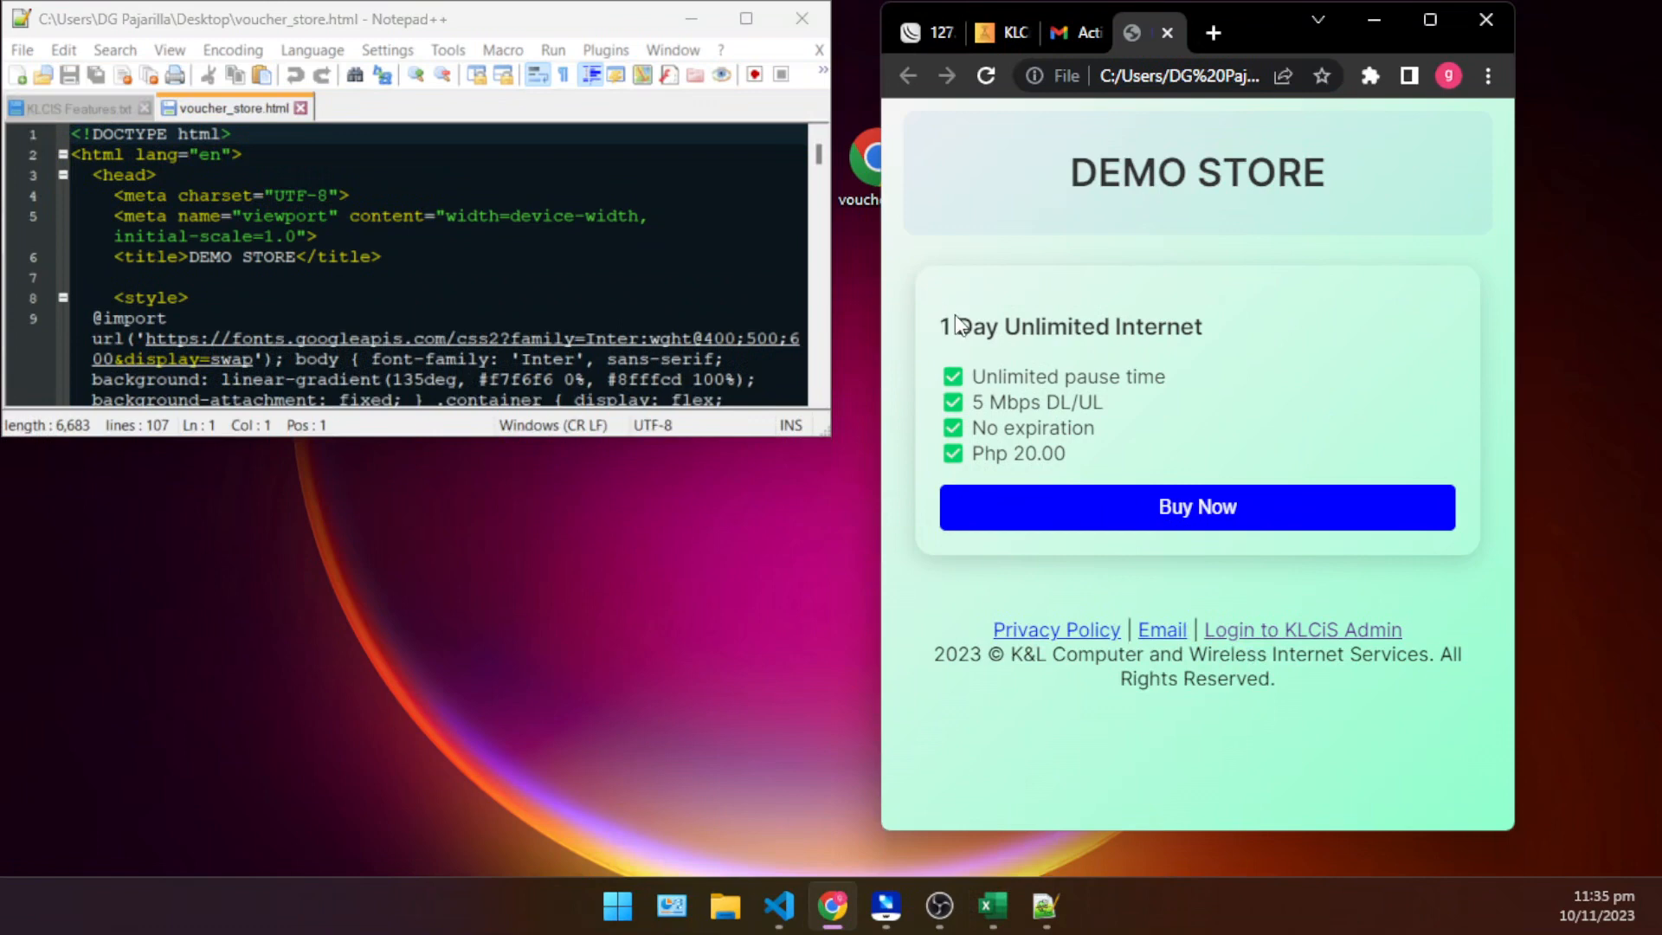
pyautogui.moveTo(1025, 376); pyautogui.dragTo(1421, 397)
pyautogui.click(1421, 396)
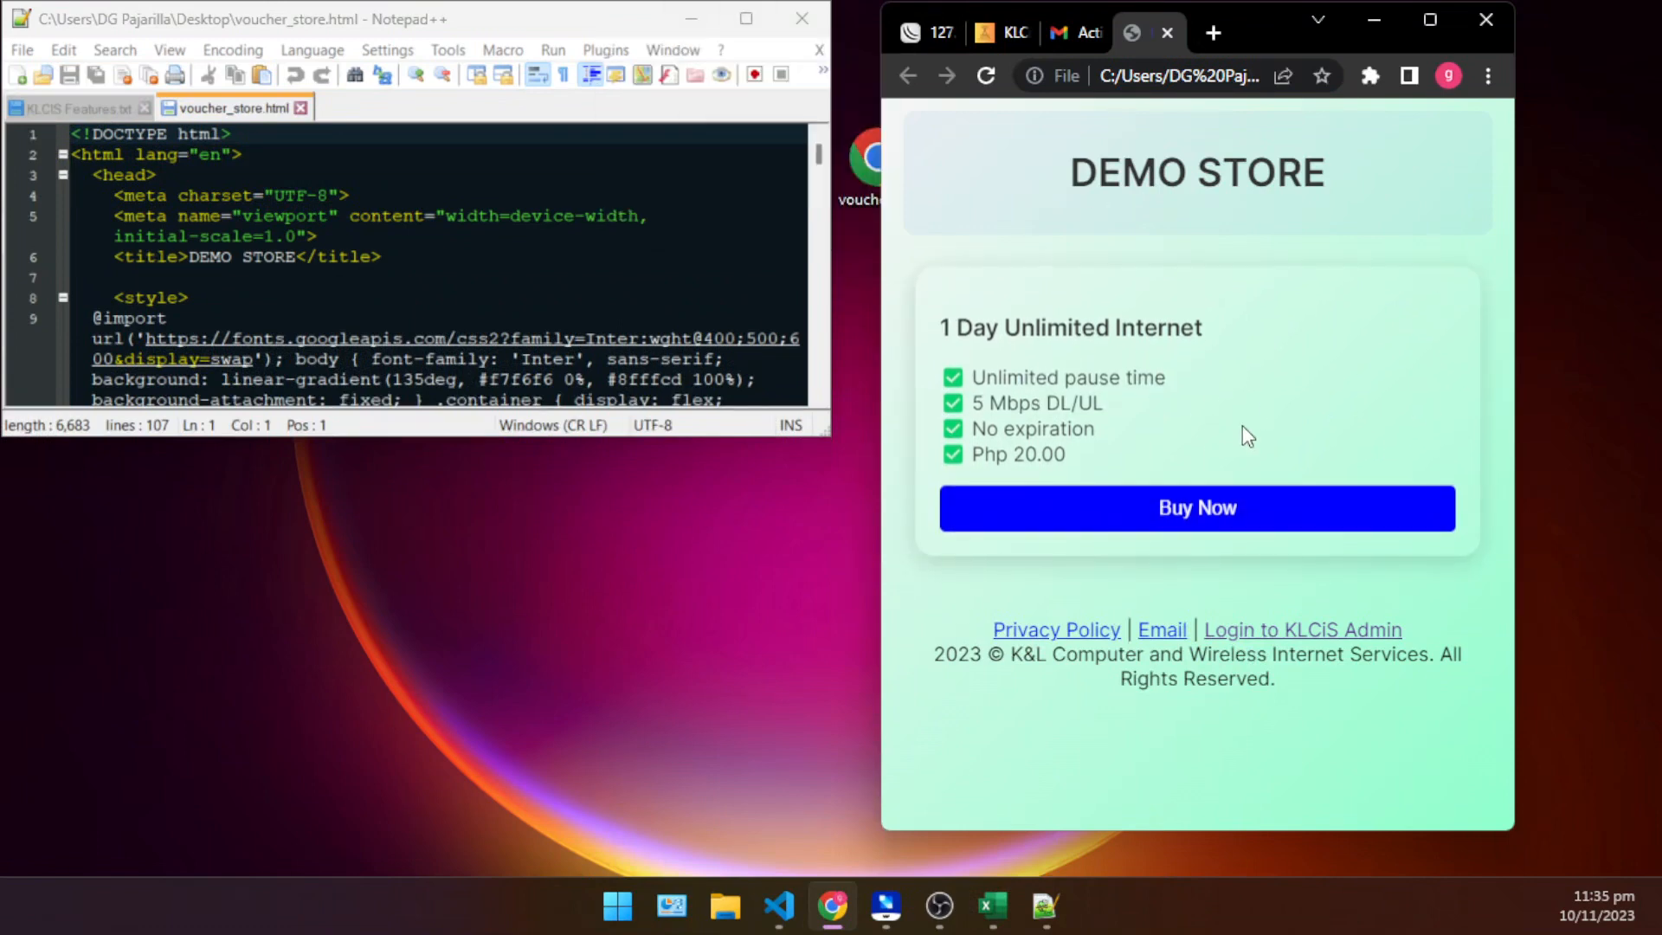
# - Maximize Notepad++ and change the page's title text in voucher_store.html to DARKHOUNDZ VOUCHER STORE
pyautogui.click(746, 18)
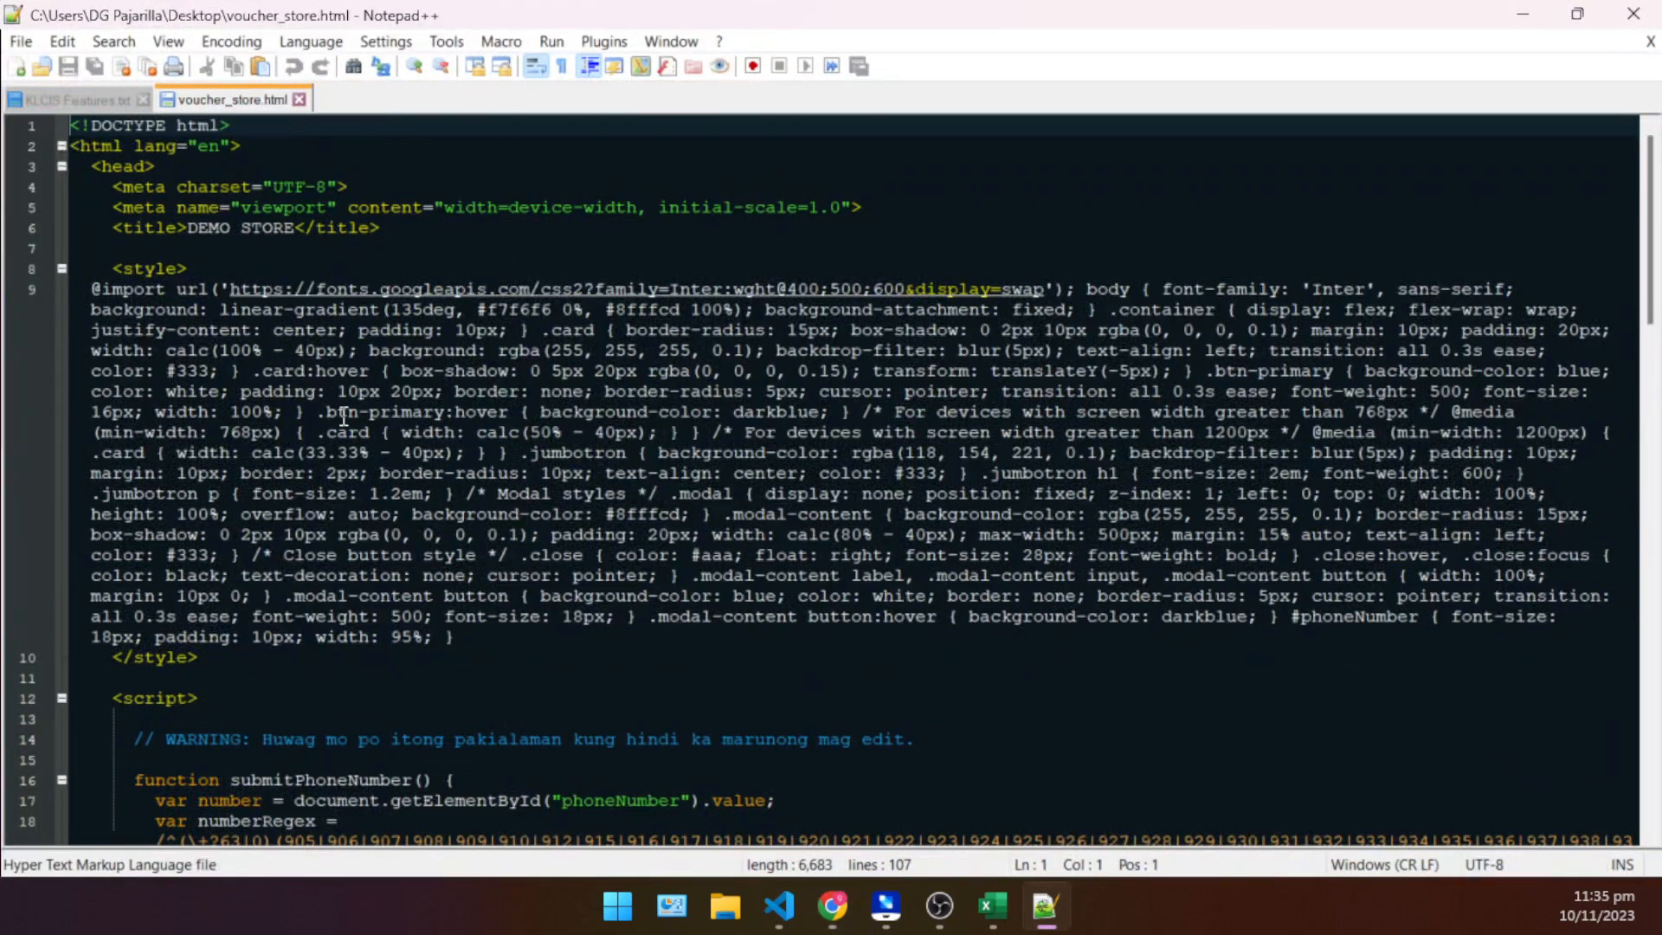
pyautogui.keyDown('ctrl'); pyautogui.scroll(6, 343, 417); pyautogui.keyUp('ctrl')
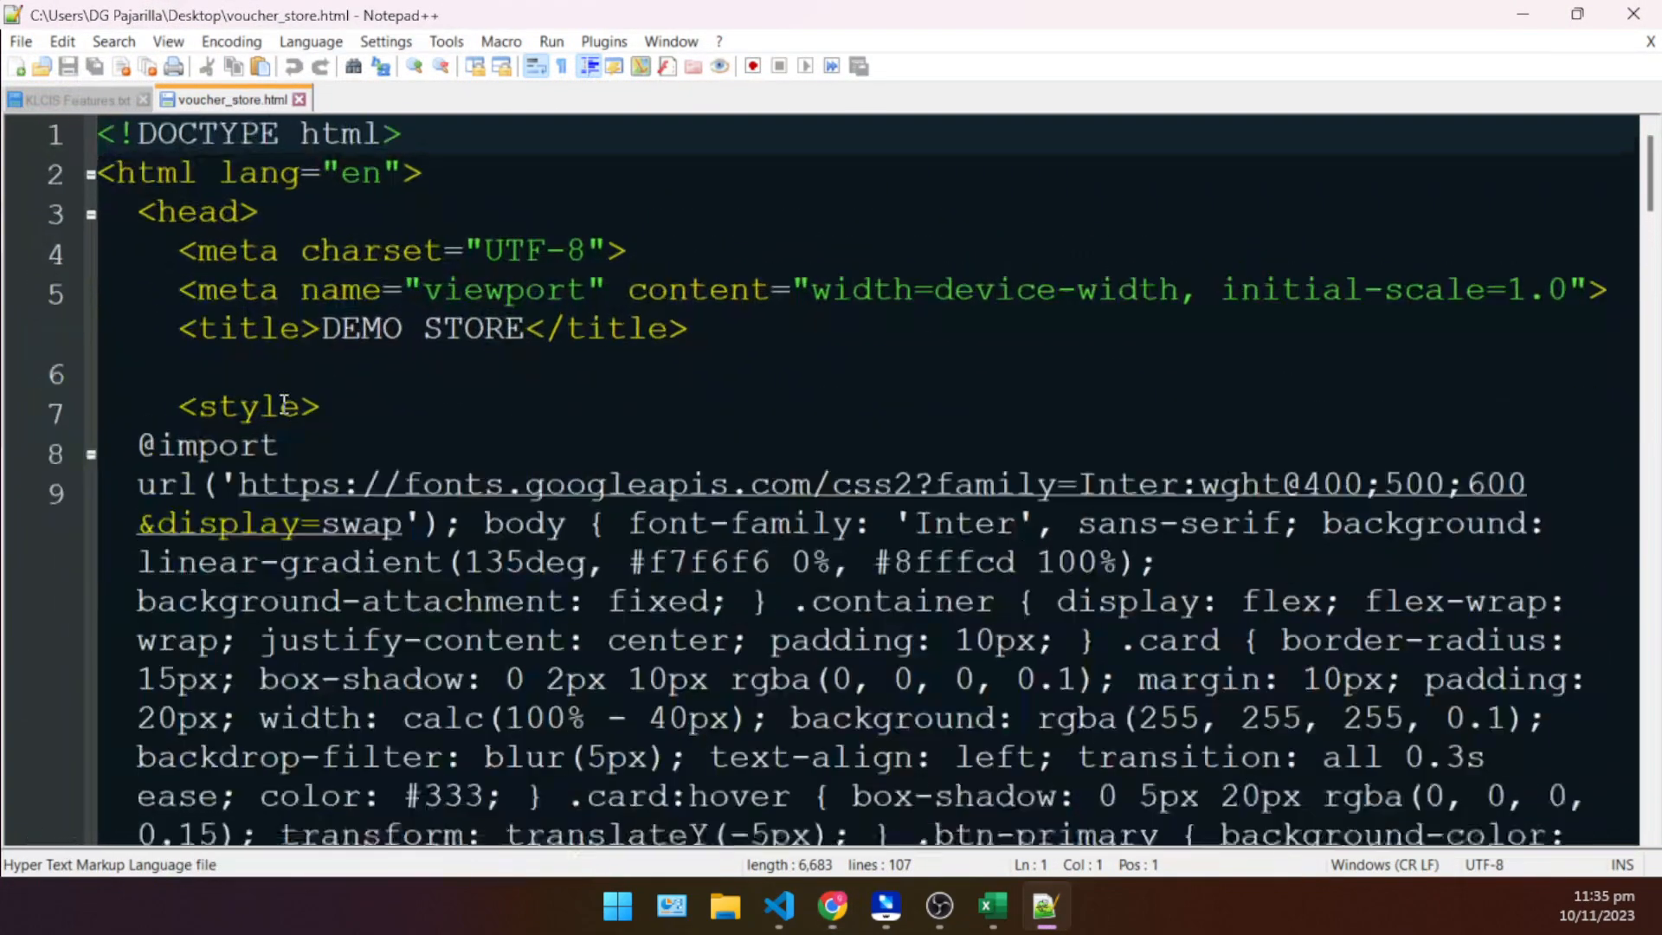
pyautogui.keyDown('ctrl'); pyautogui.scroll(1, 284, 404); pyautogui.keyUp('ctrl')
pyautogui.click(572, 441)
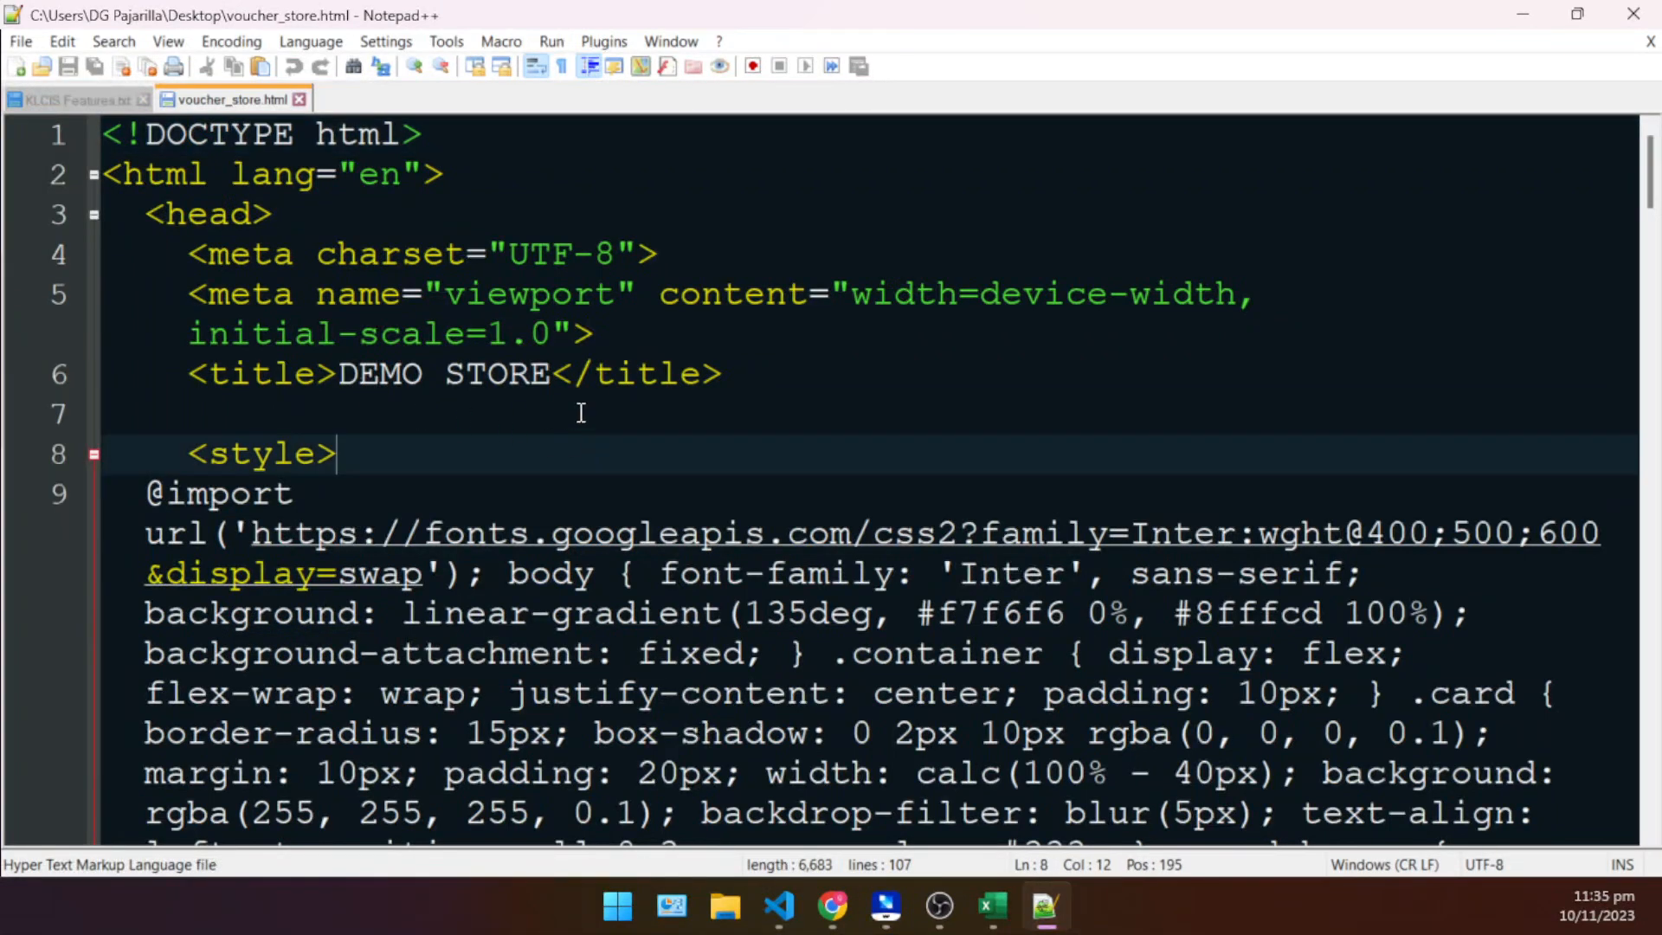
pyautogui.moveTo(554, 379); pyautogui.dragTo(338, 377)
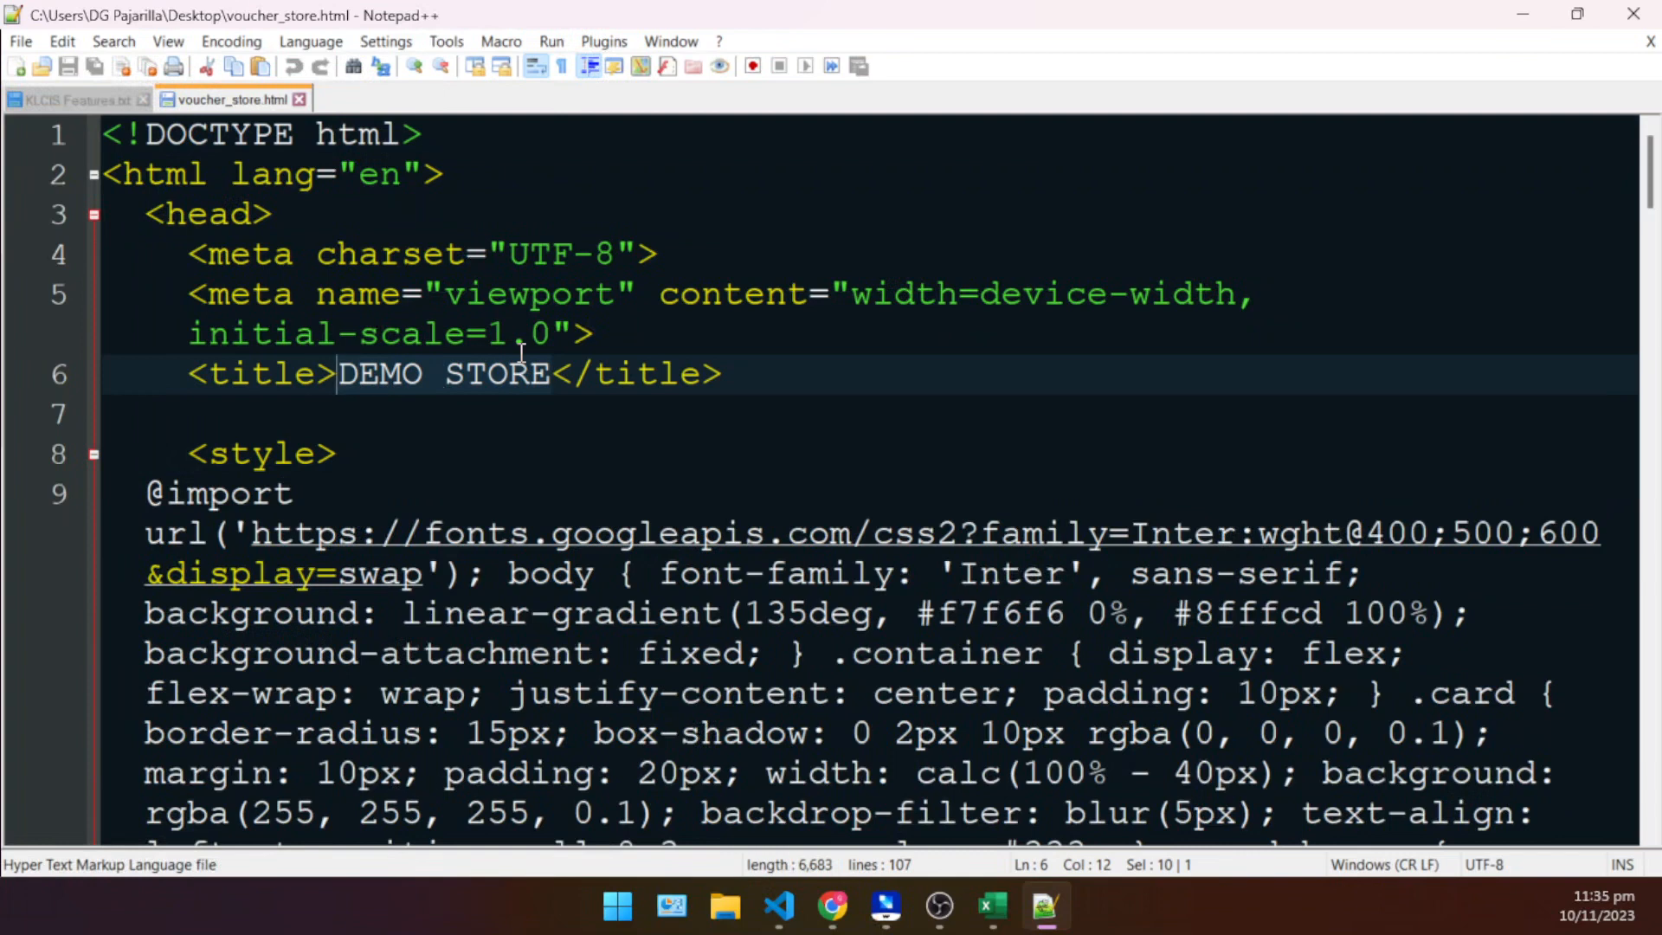
pyautogui.write('DARKHOUND')
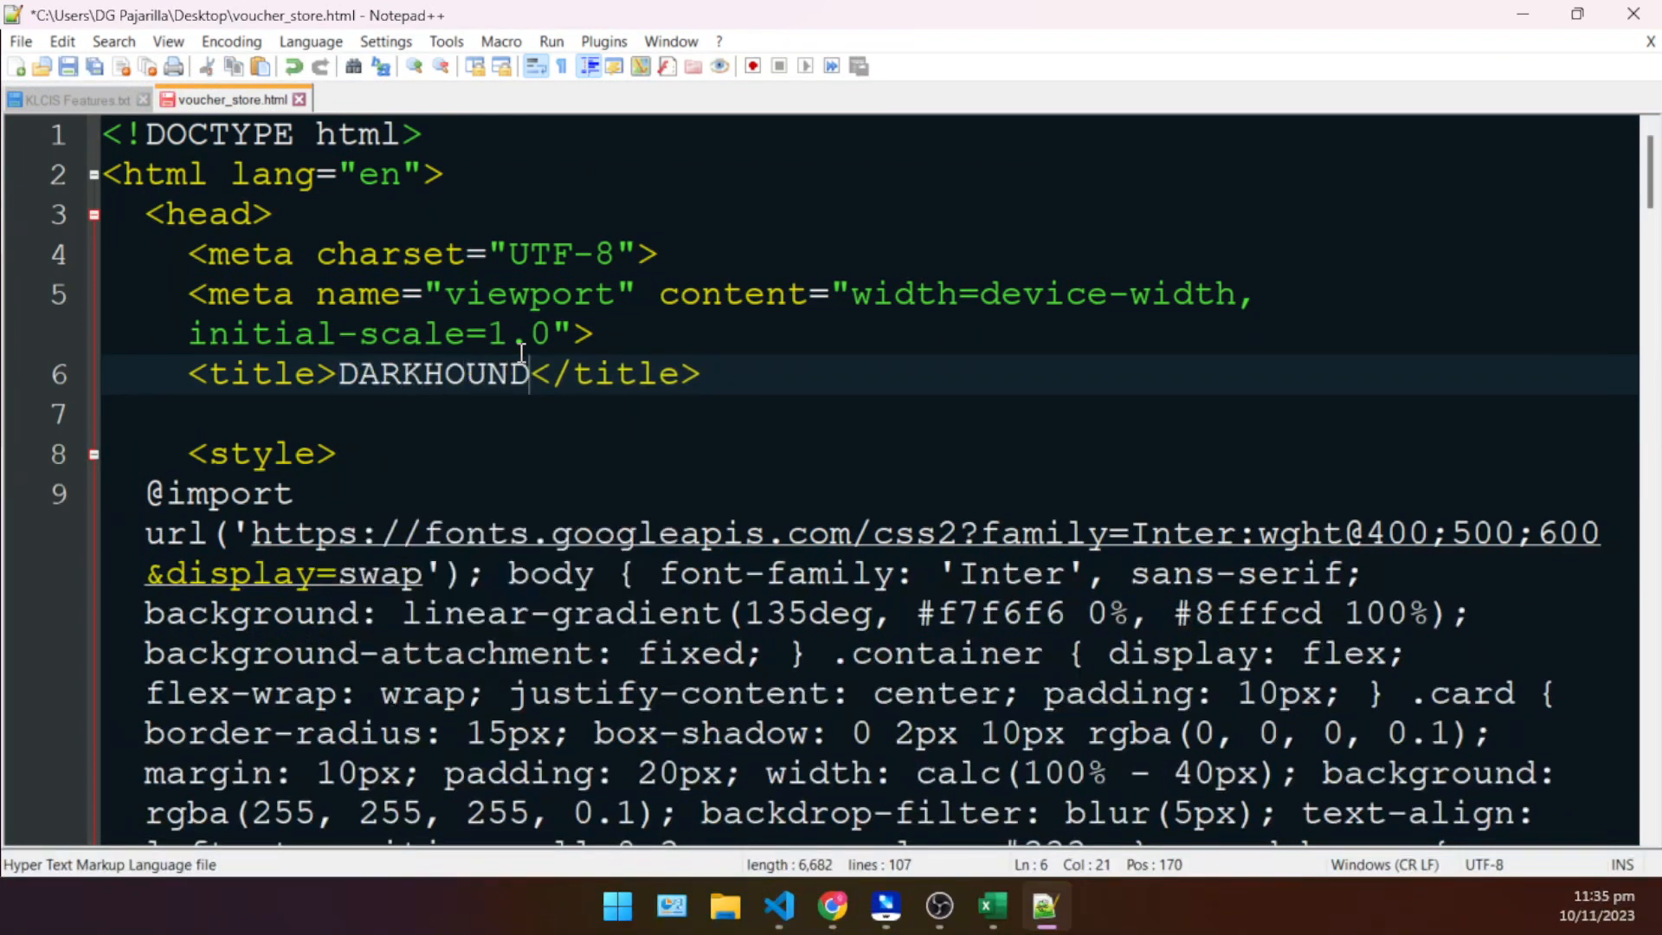
pyautogui.write('Z ')
pyautogui.write('VOUCHER S')
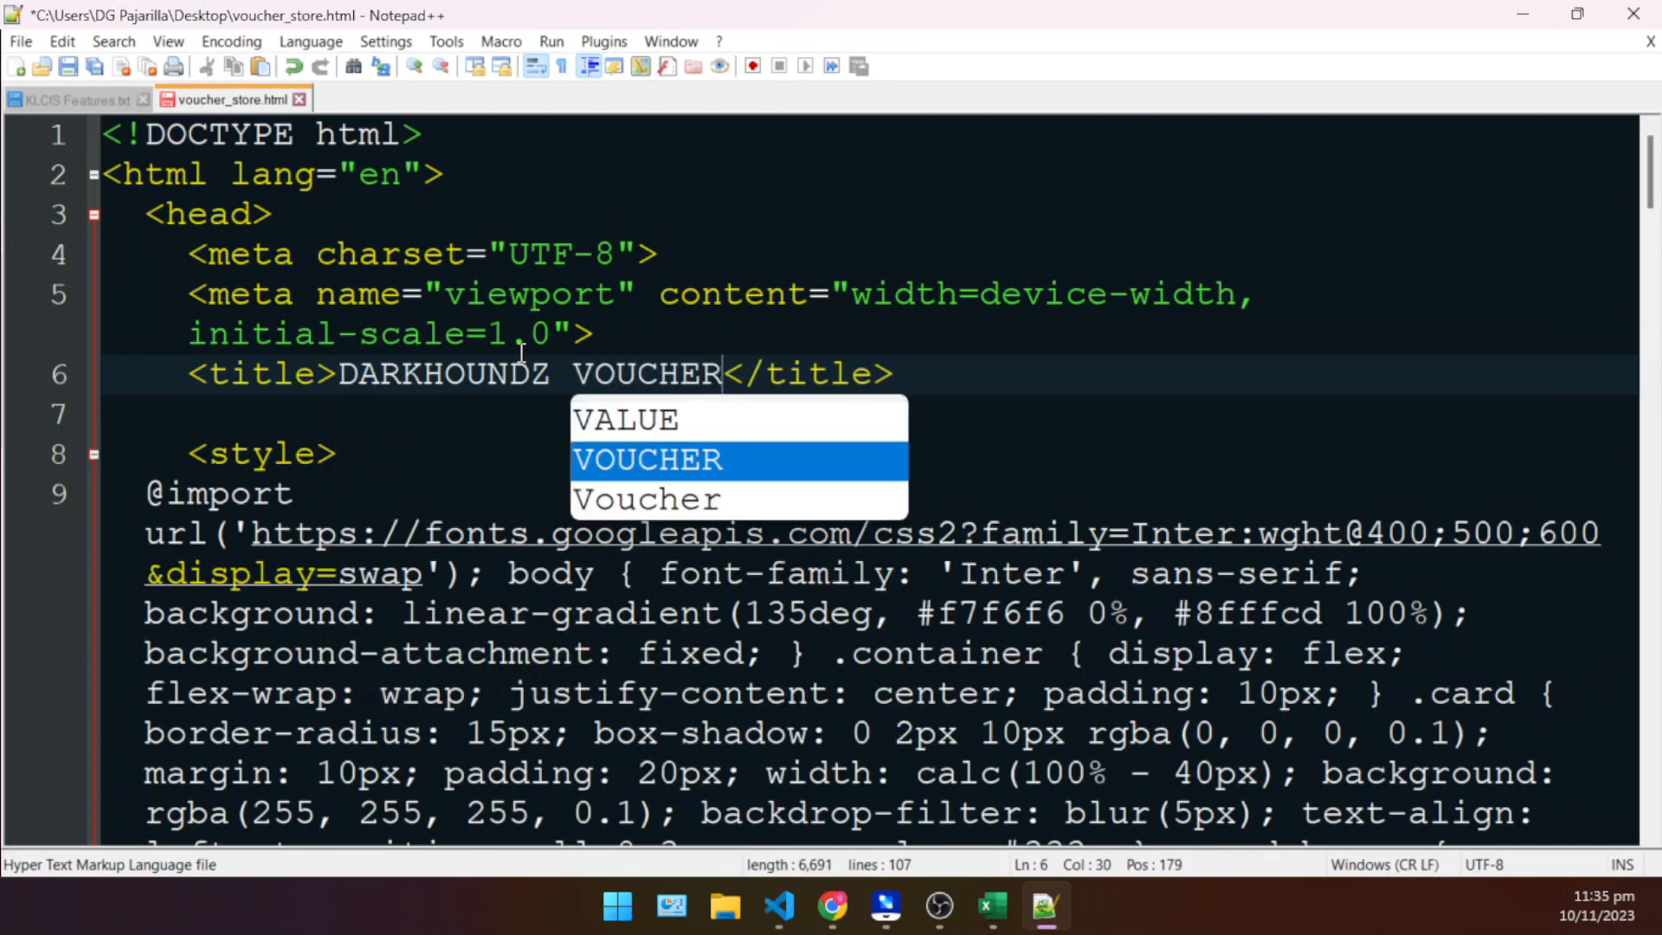
pyautogui.write('TORE')
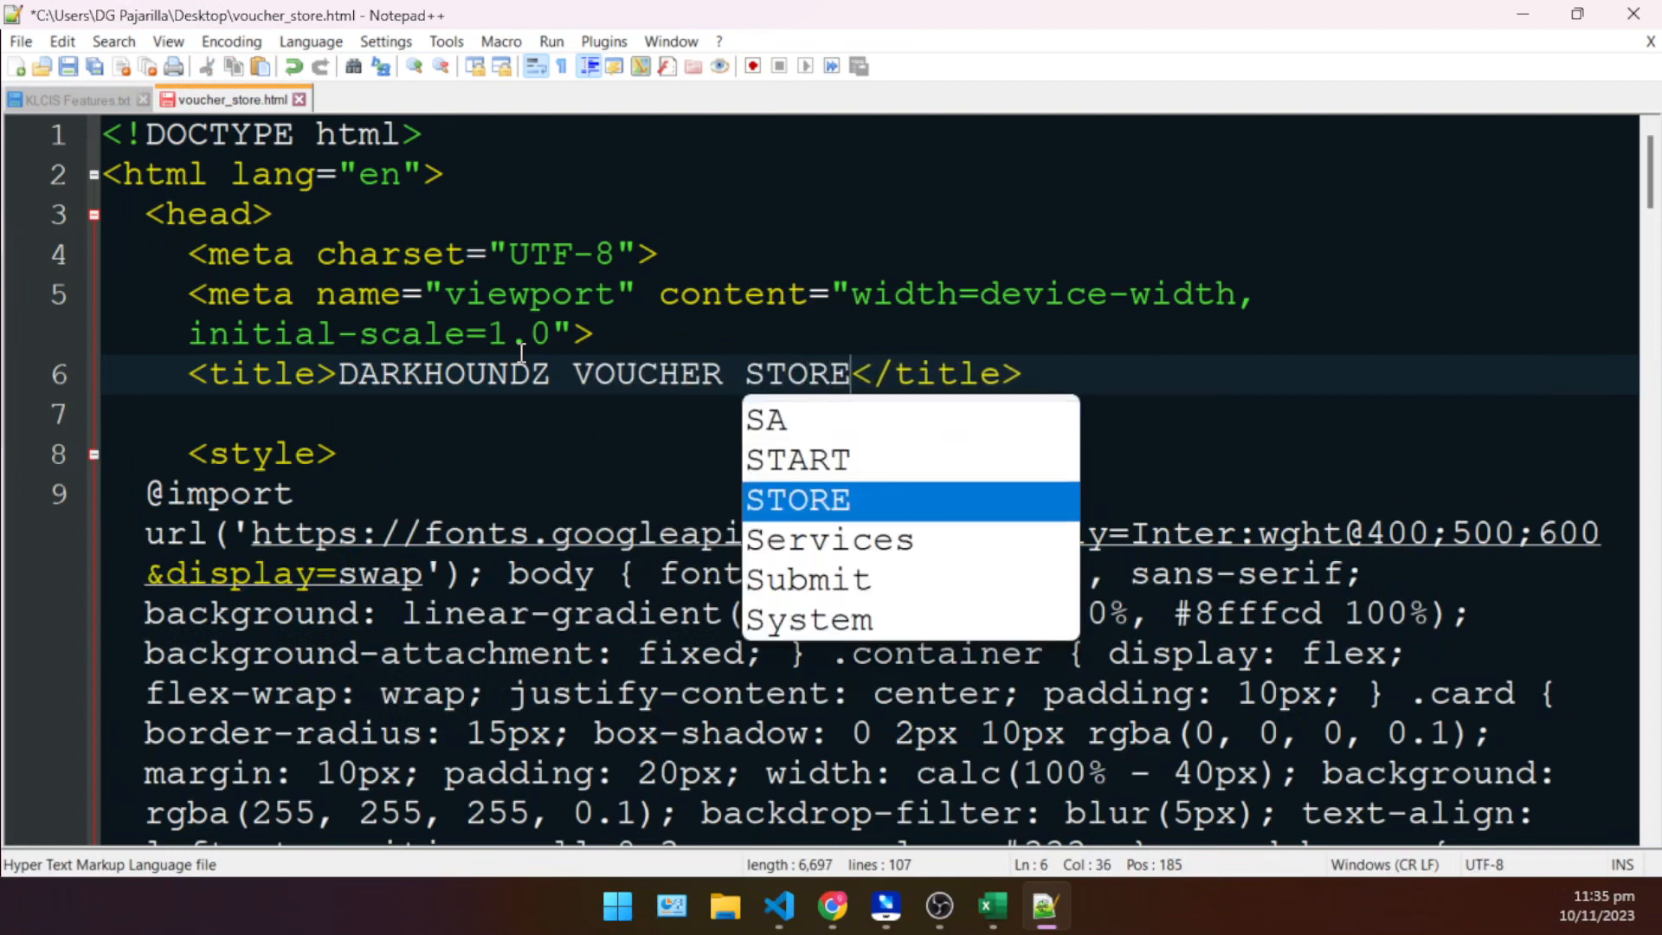
pyautogui.click(515, 345)
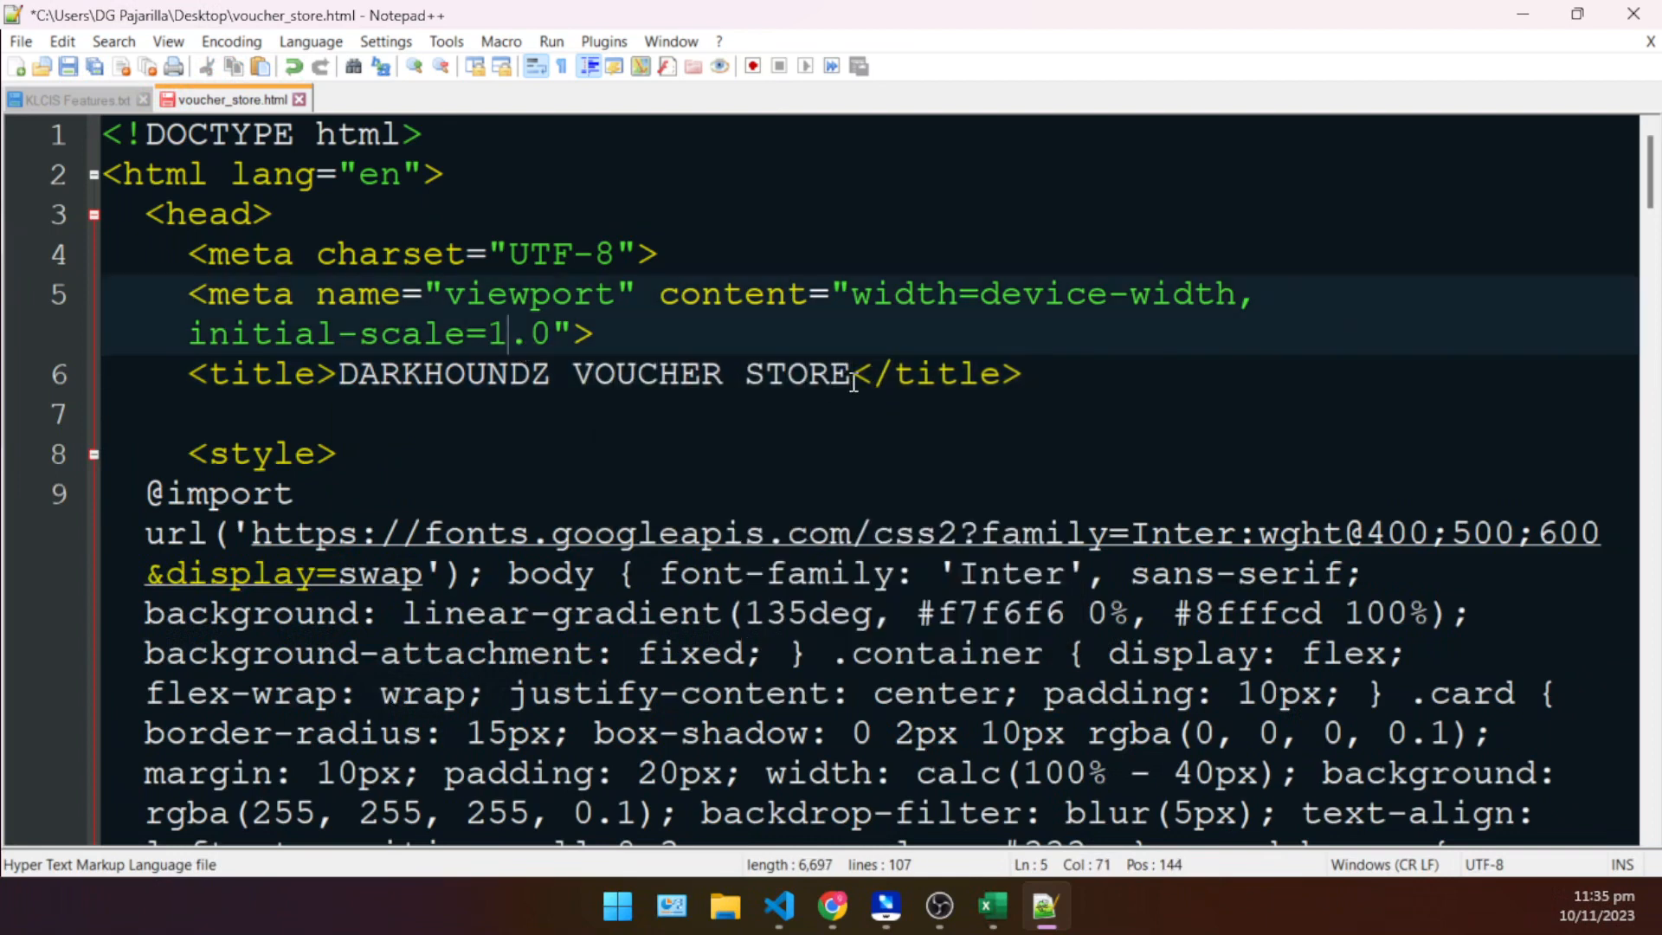
# - Copy DARKHOUNDZ VOUCHER STORE from the title tag and replace the DEMO STORE h1 heading in the jumbotron with it
pyautogui.moveTo(854, 382); pyautogui.dragTo(345, 365)
pyautogui.hotkey('ctrl', 'c')
pyautogui.scroll(-10, 415, 344)
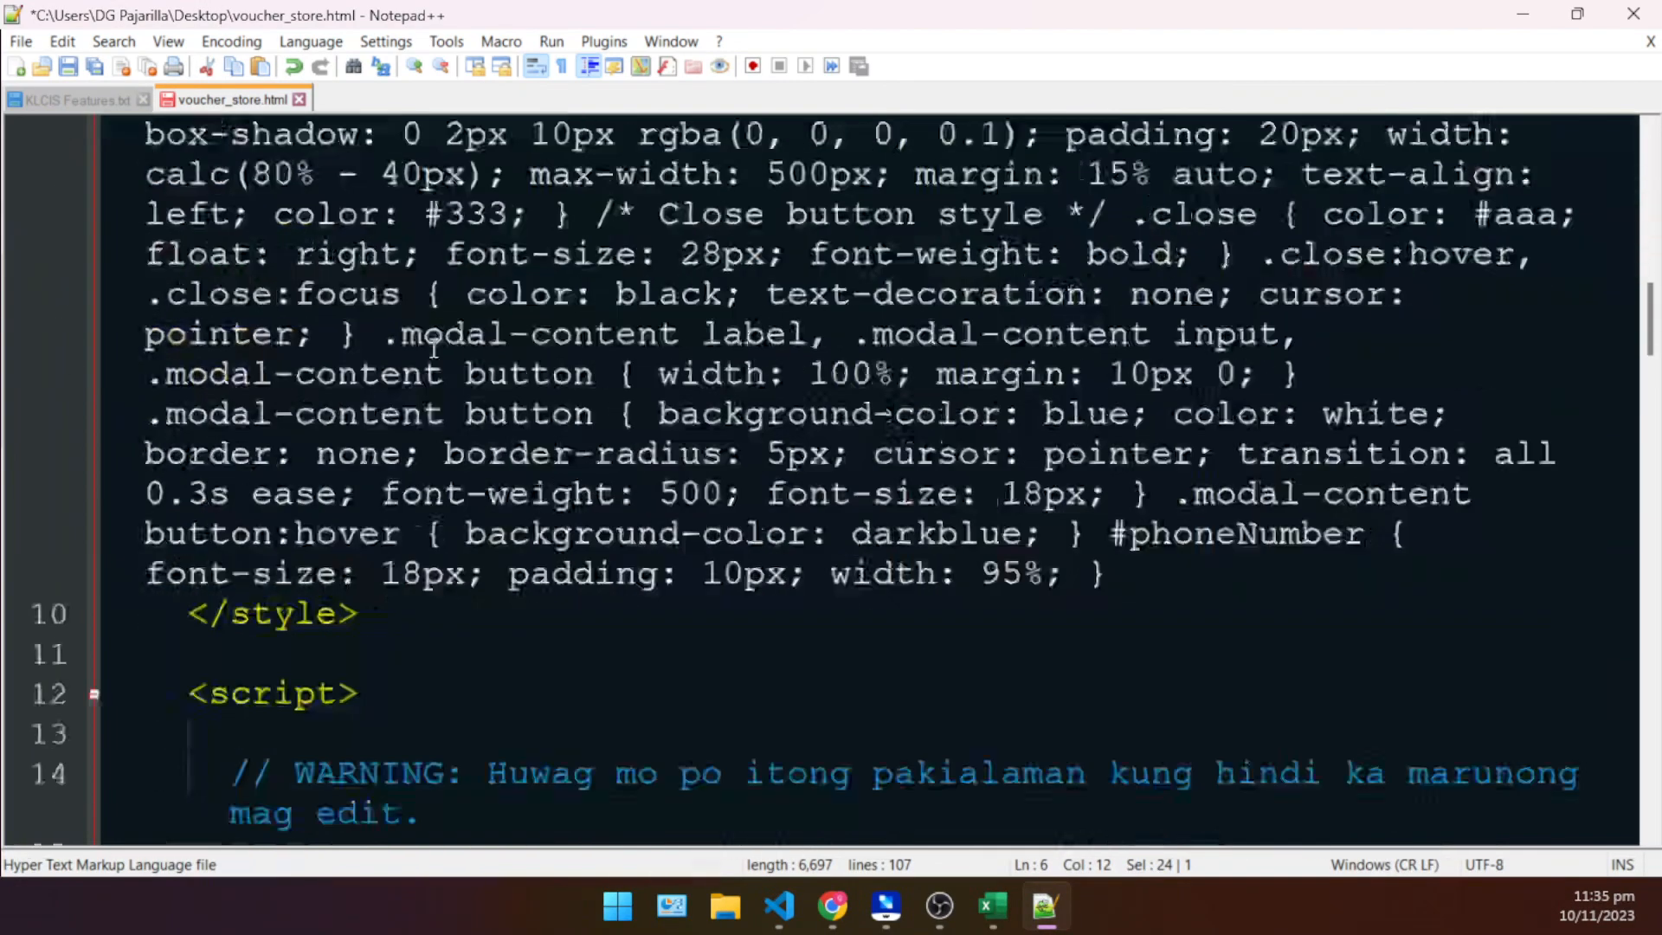
pyautogui.keyDown('ctrl'); pyautogui.scroll(-1, 435, 353); pyautogui.keyUp('ctrl')
pyautogui.scroll(-9, 433, 357)
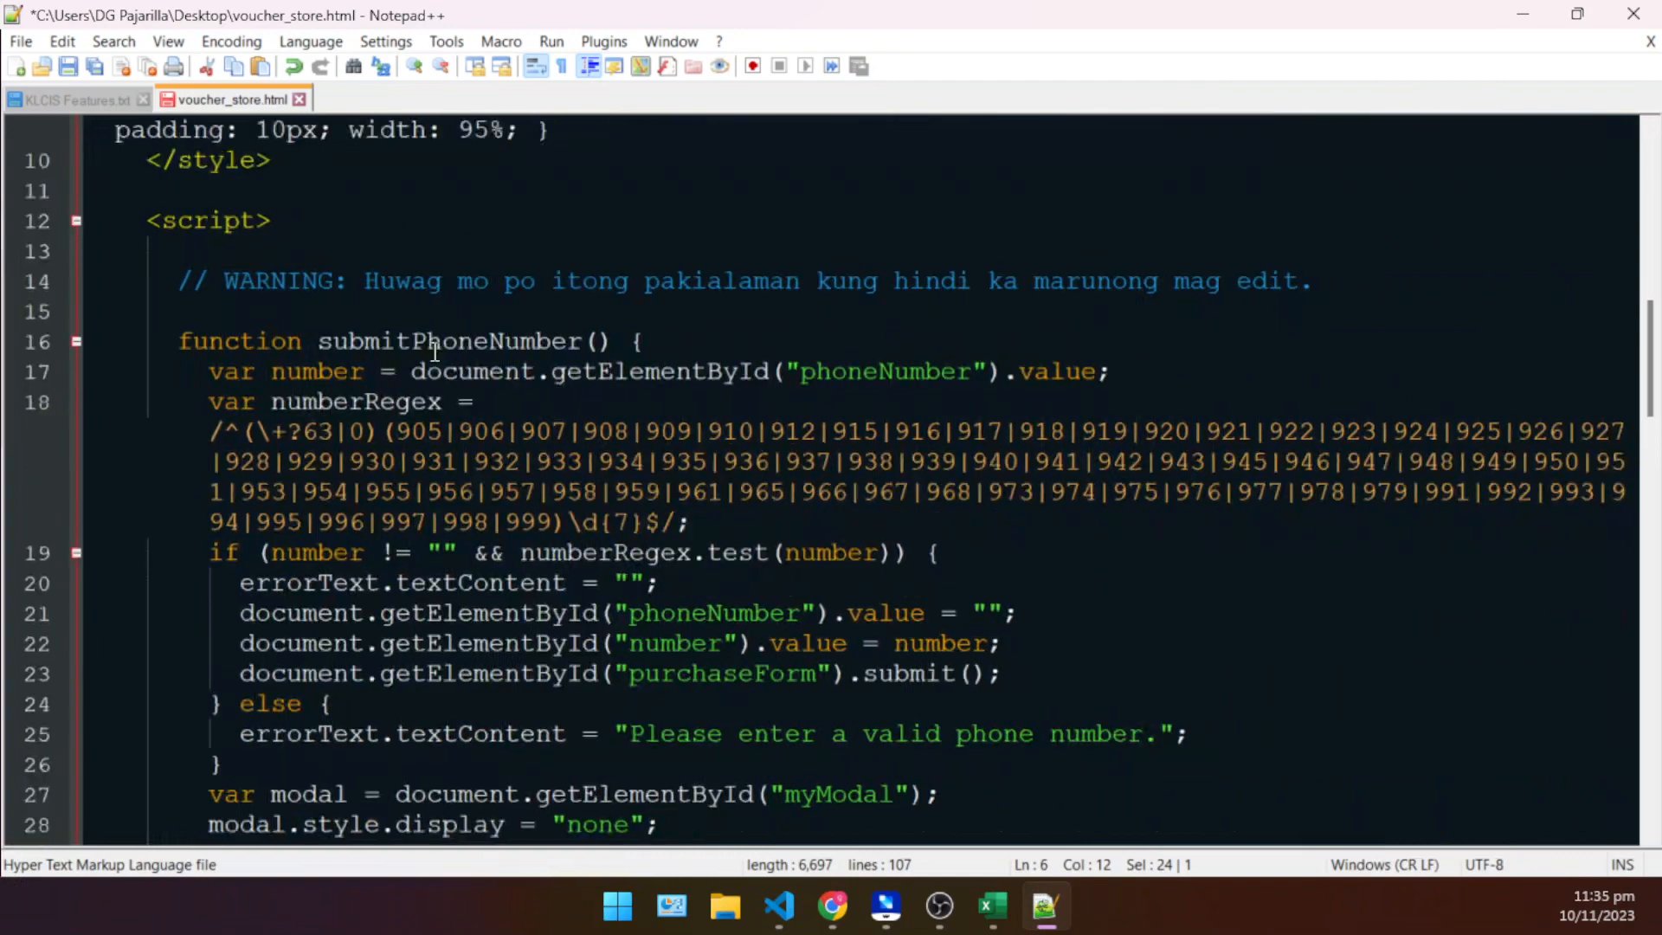
pyautogui.scroll(4, 432, 359)
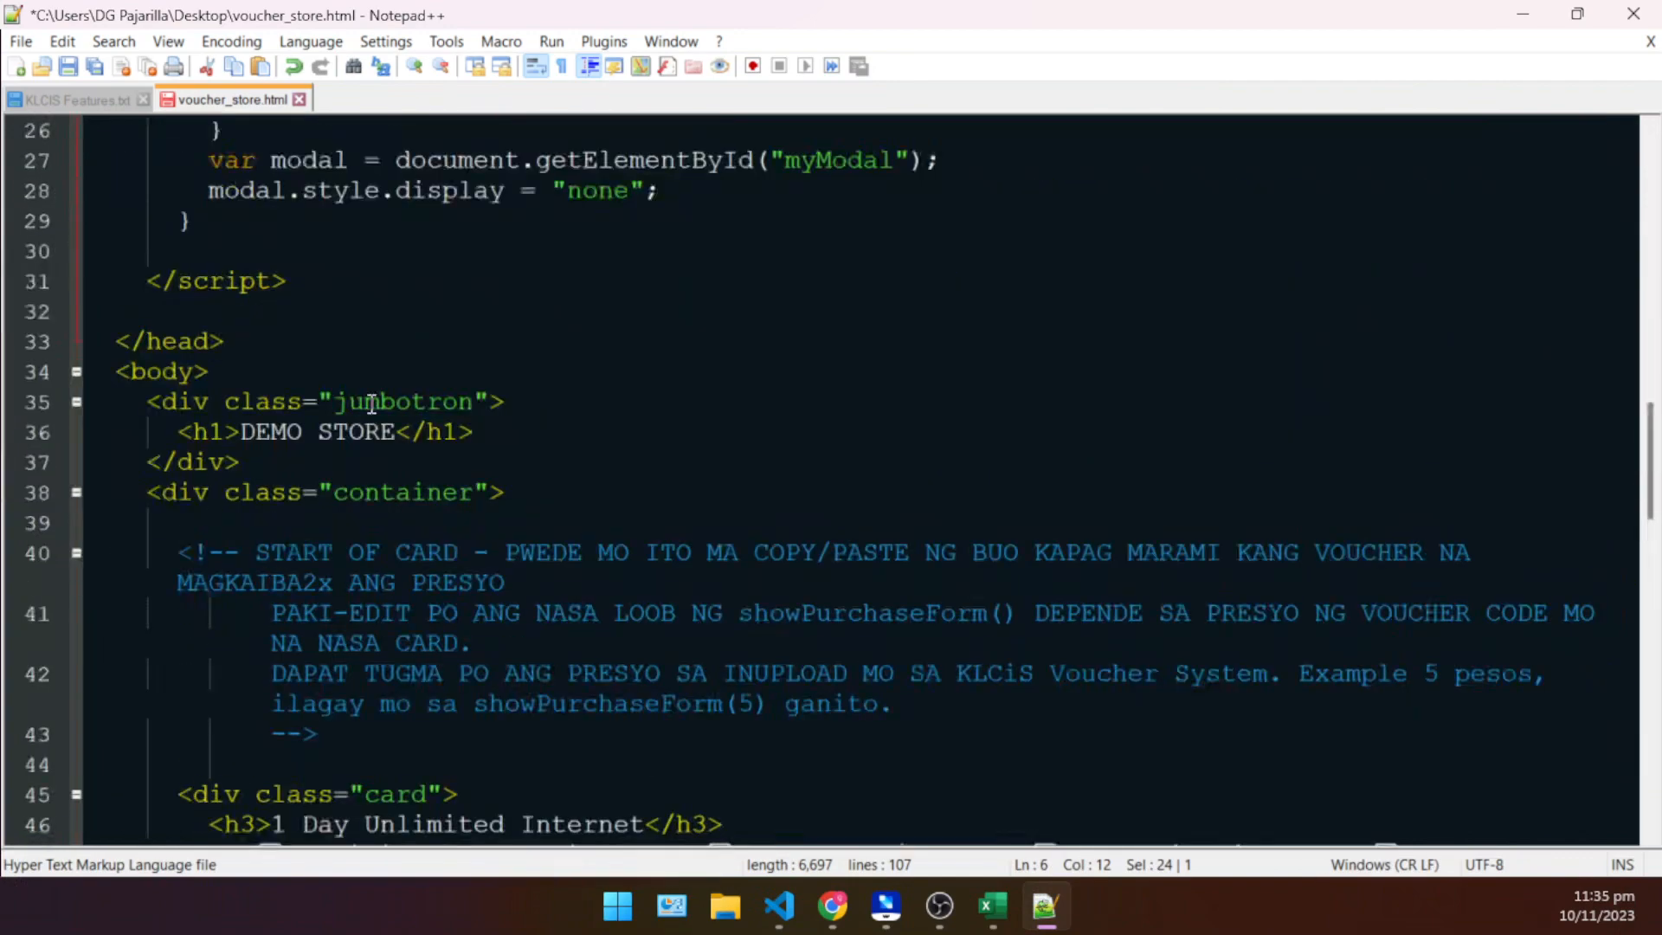
pyautogui.click(233, 435)
pyautogui.keyDown('ctrl'); pyautogui.scroll(2, 260, 450); pyautogui.keyUp('ctrl')
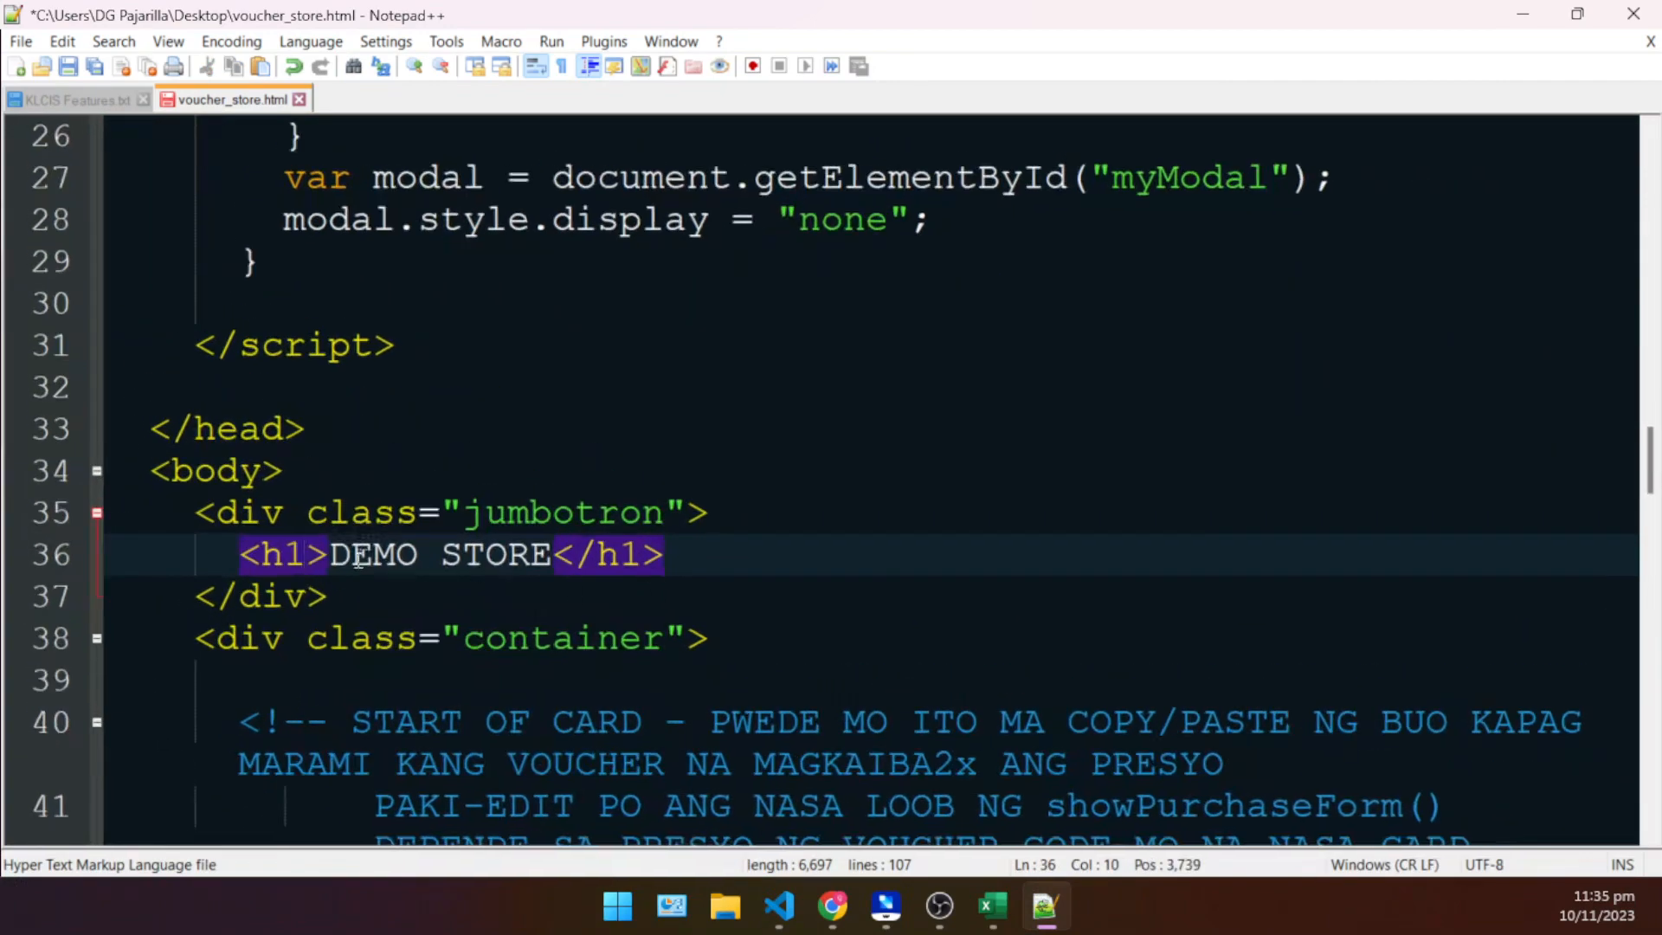
pyautogui.click(359, 503)
pyautogui.keyDown('ctrl'); pyautogui.scroll(1, 247, 477); pyautogui.keyUp('ctrl')
pyautogui.click(292, 505)
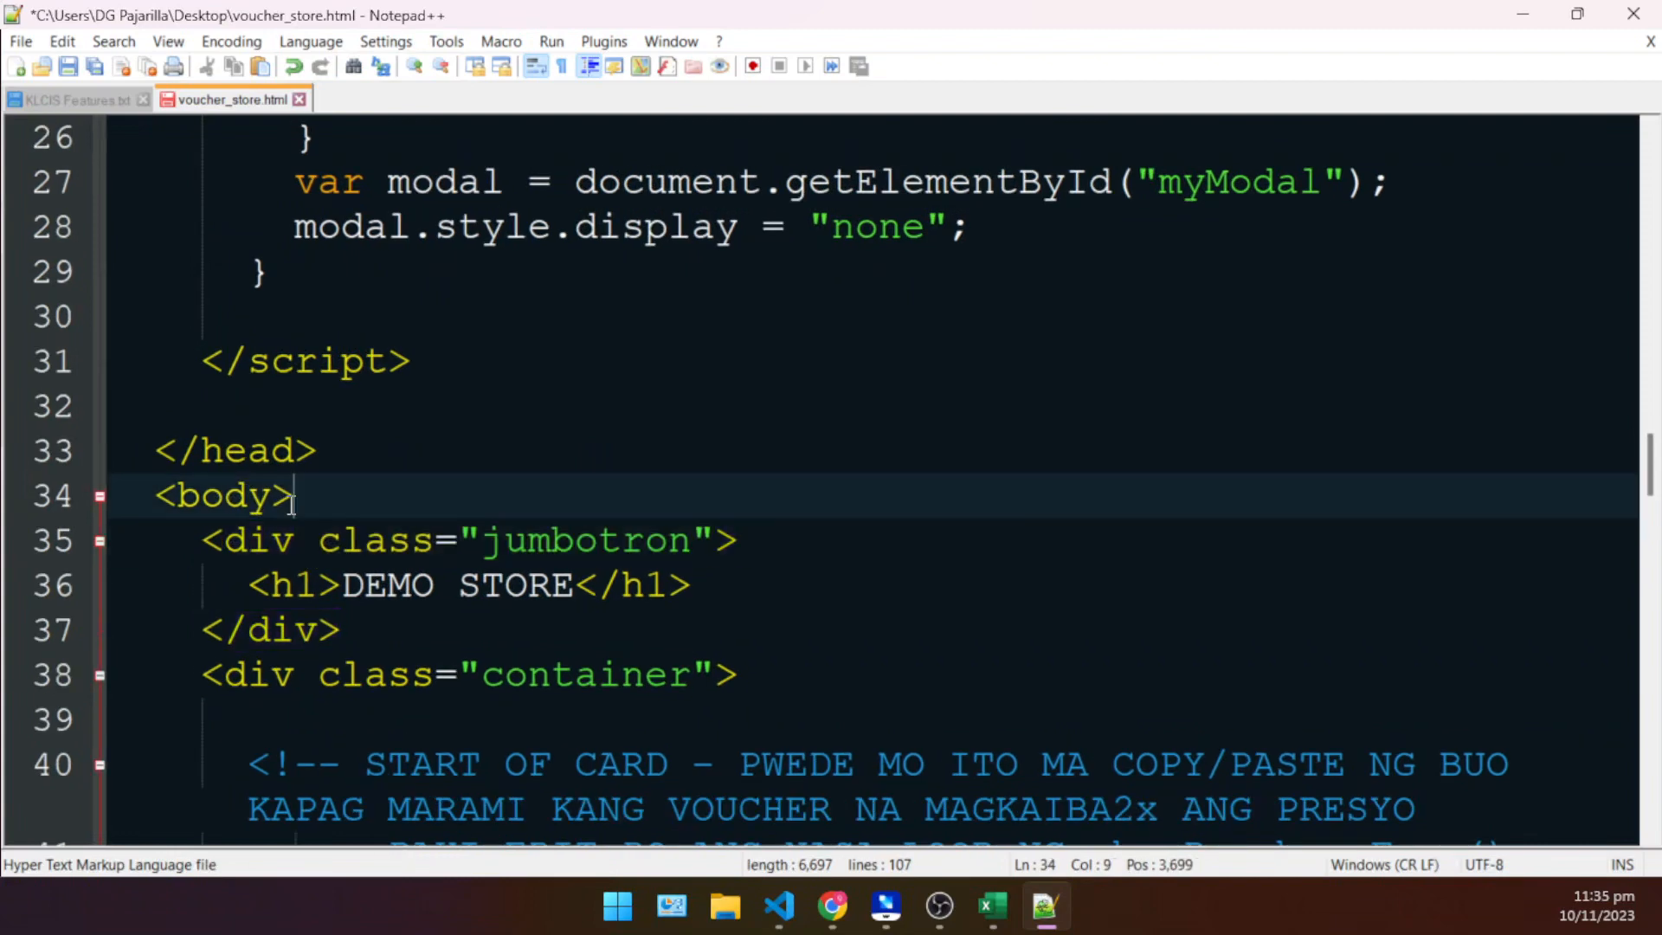
pyautogui.moveTo(344, 586); pyautogui.dragTo(574, 587)
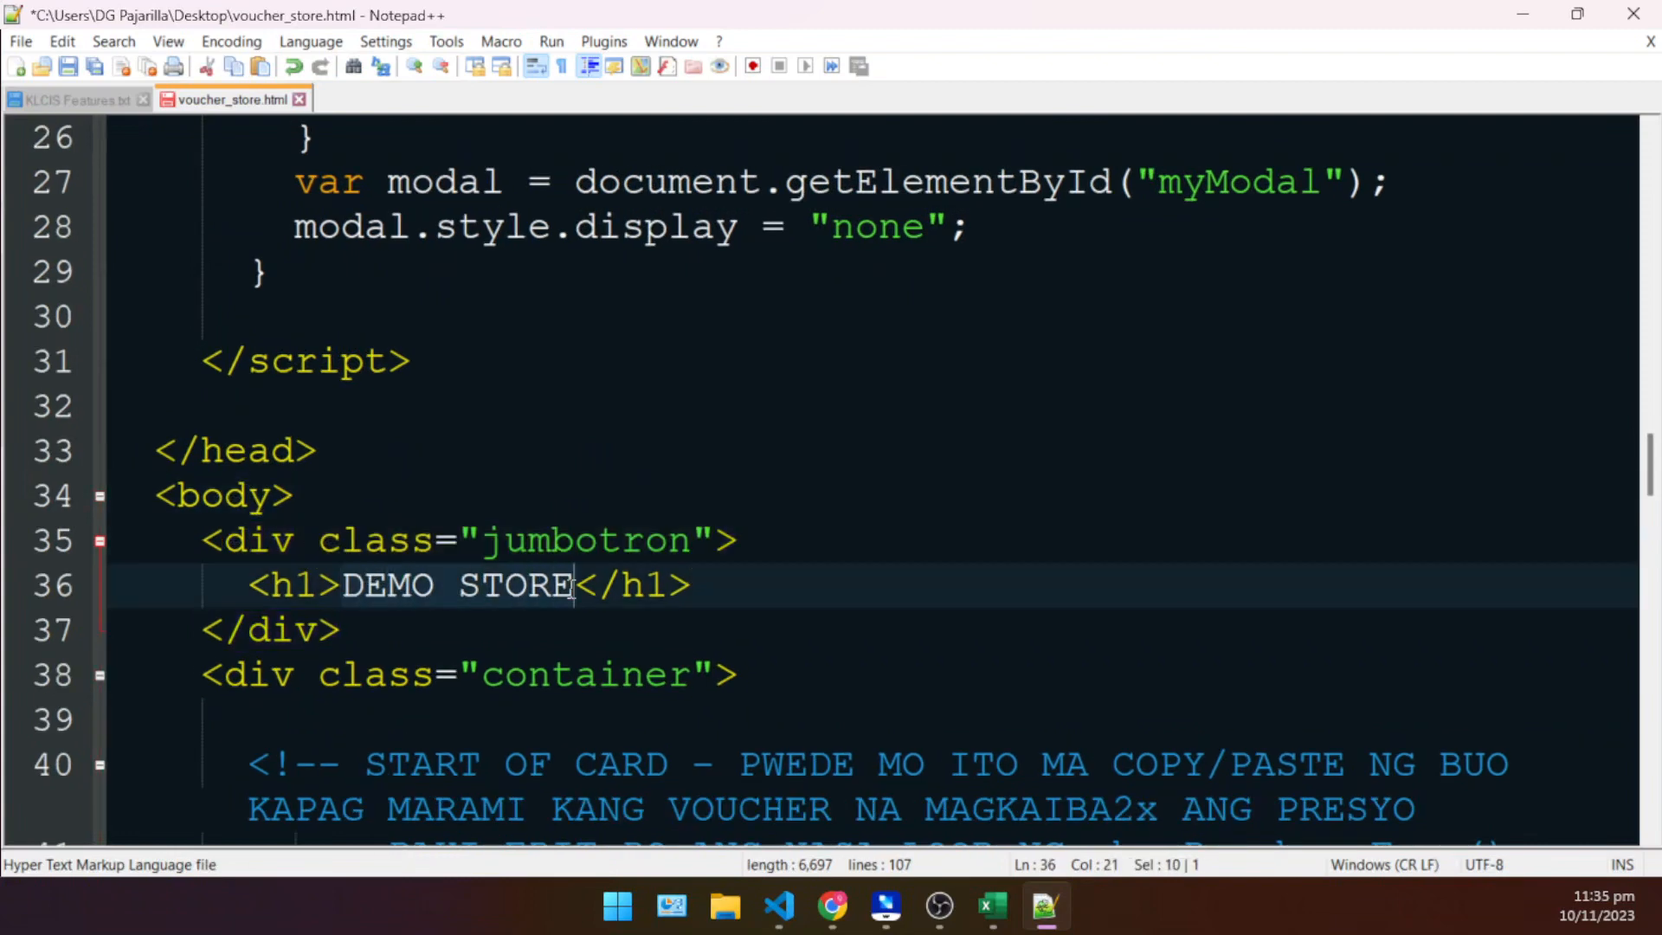
pyautogui.hotkey('ctrl', 'v')
pyautogui.click(749, 442)
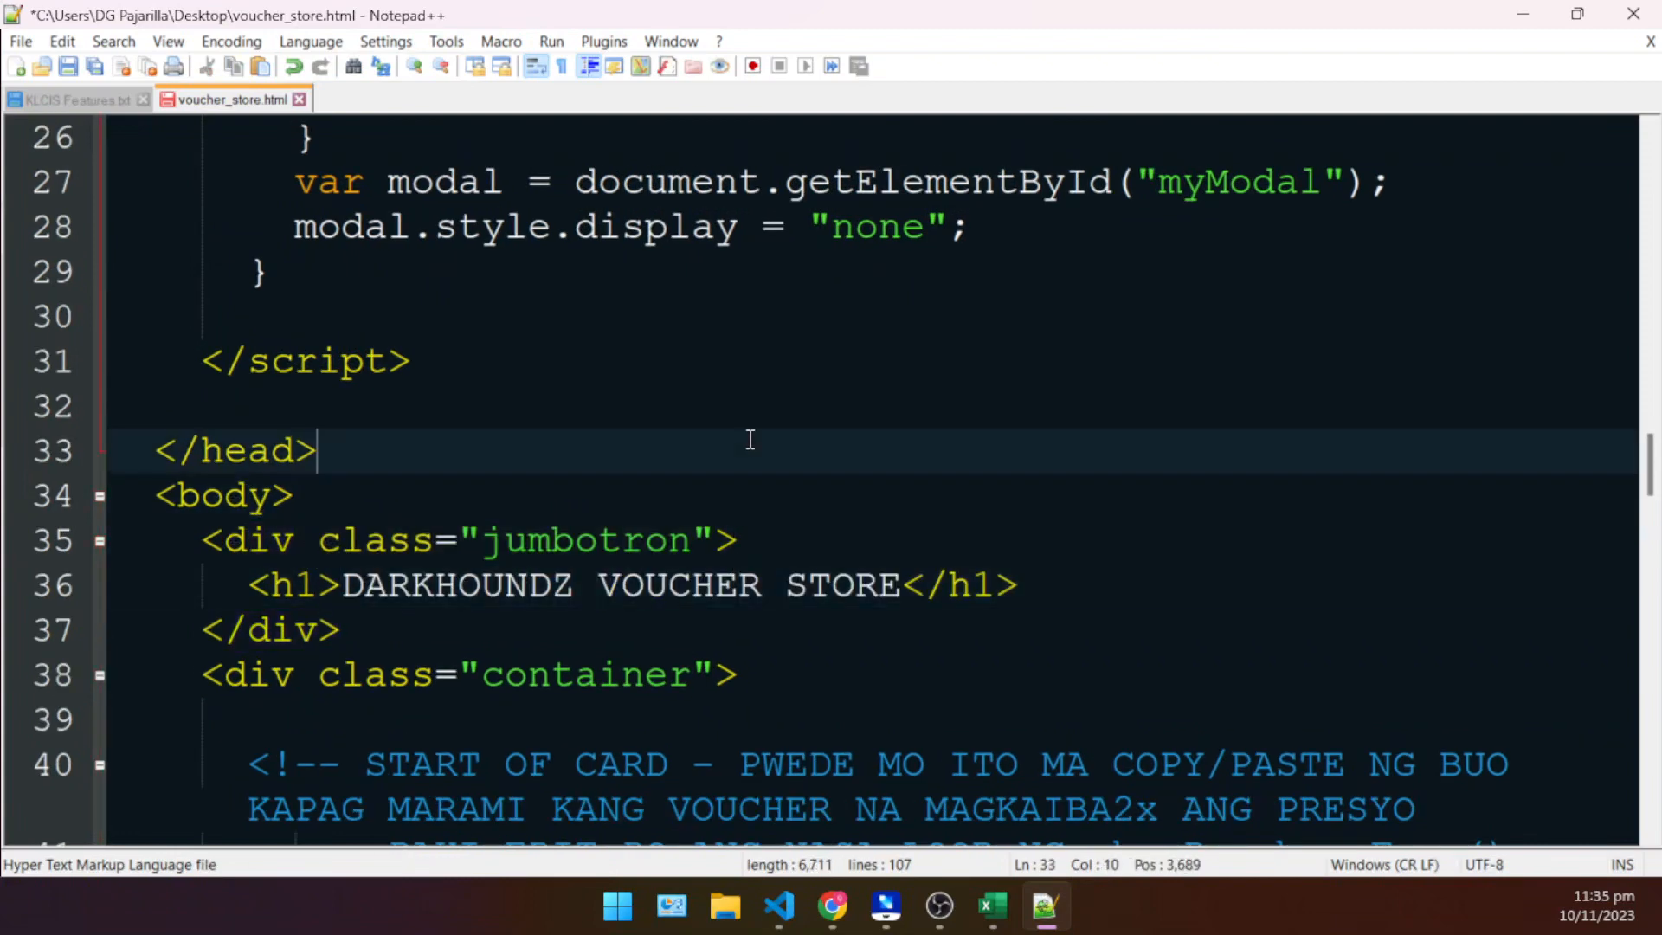
# - Shrink the full-screen Notepad++ window and move the Chrome store preview beside it so both can be seen together
pyautogui.scroll(-4, 583, 554)
pyautogui.keyDown('ctrl'); pyautogui.scroll(-4, 583, 549); pyautogui.keyUp('ctrl')
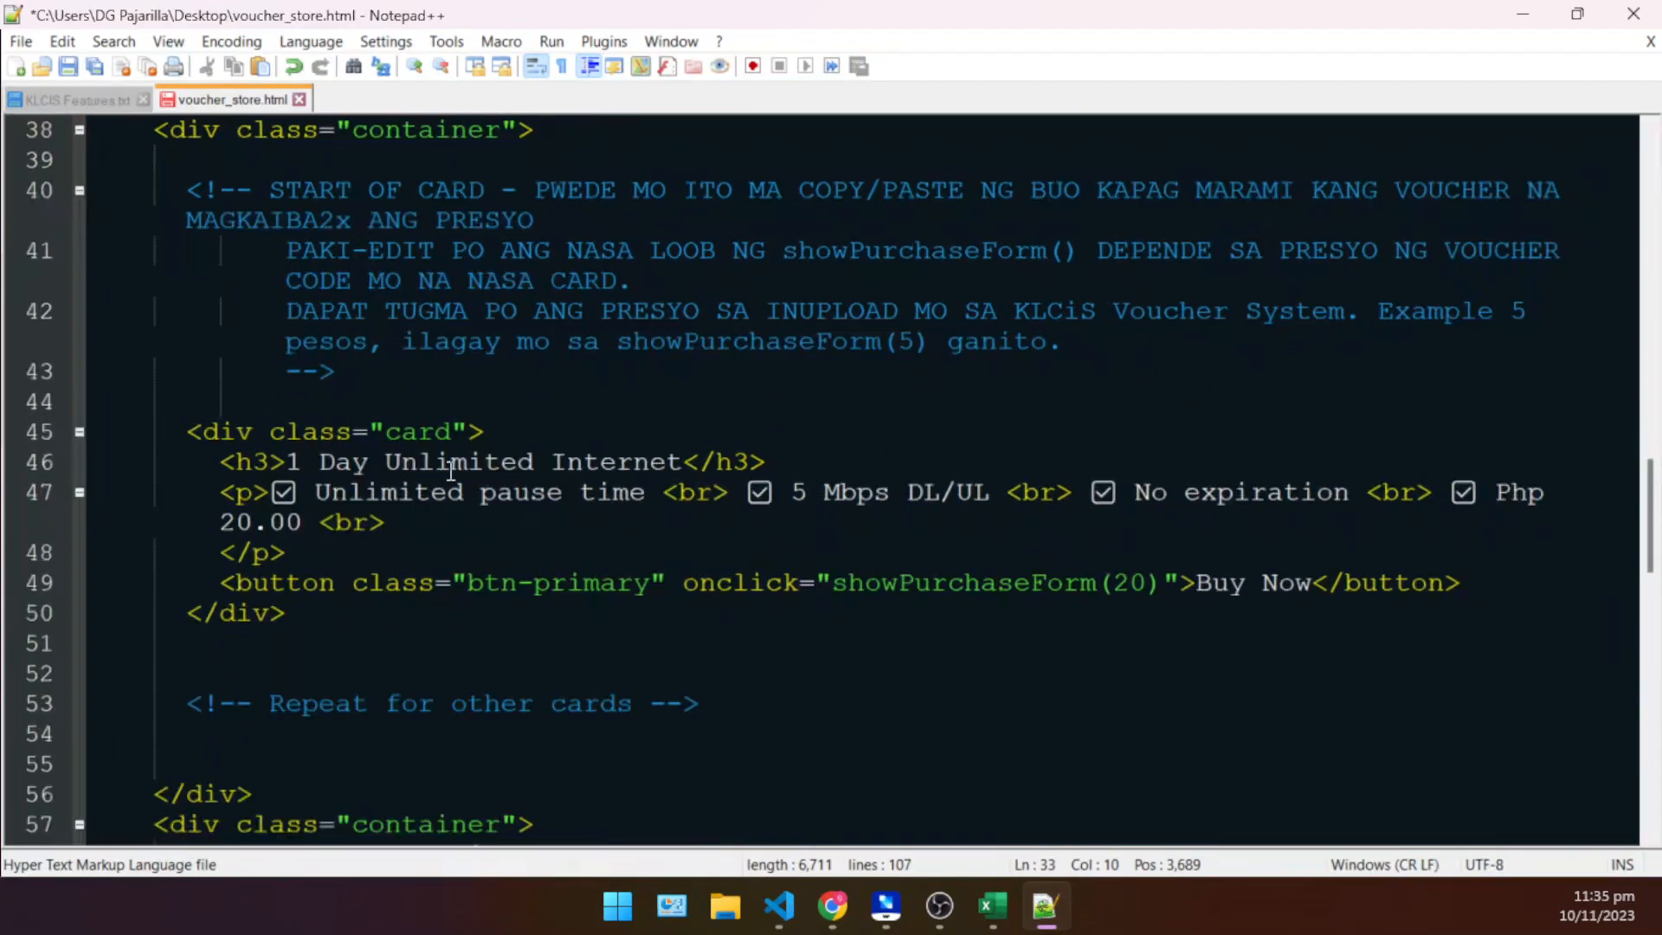
pyautogui.keyDown('ctrl'); pyautogui.scroll(3, 425, 429); pyautogui.keyUp('ctrl')
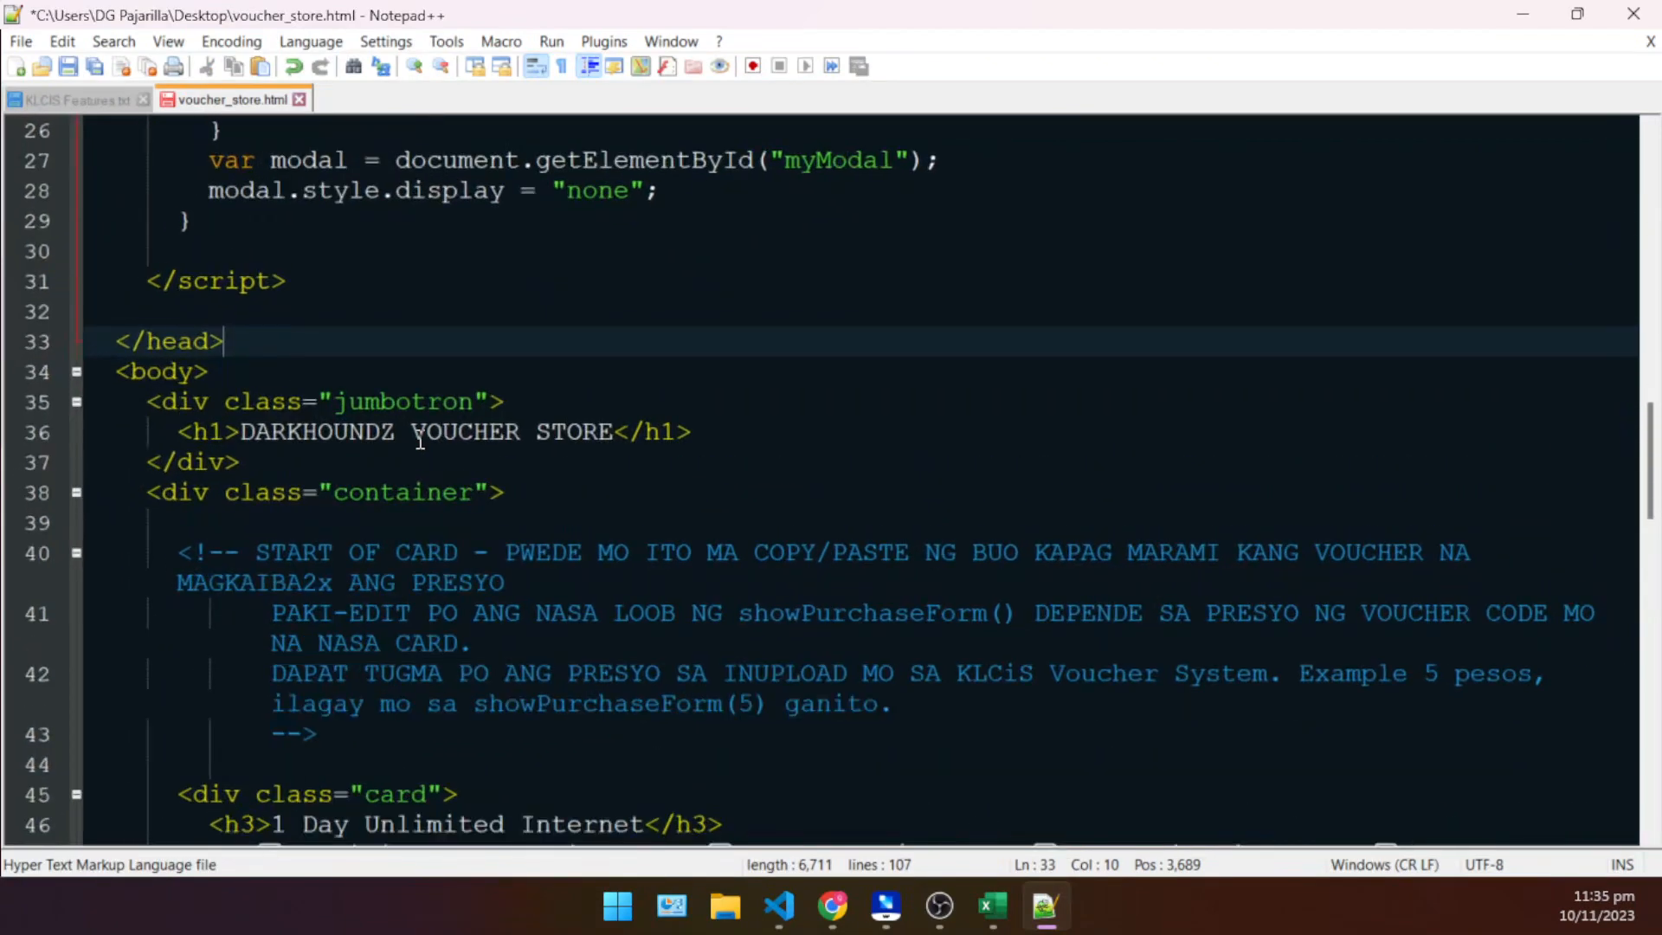
pyautogui.scroll(-4, 389, 389)
pyautogui.scroll(3, 335, 341)
pyautogui.click(149, 412)
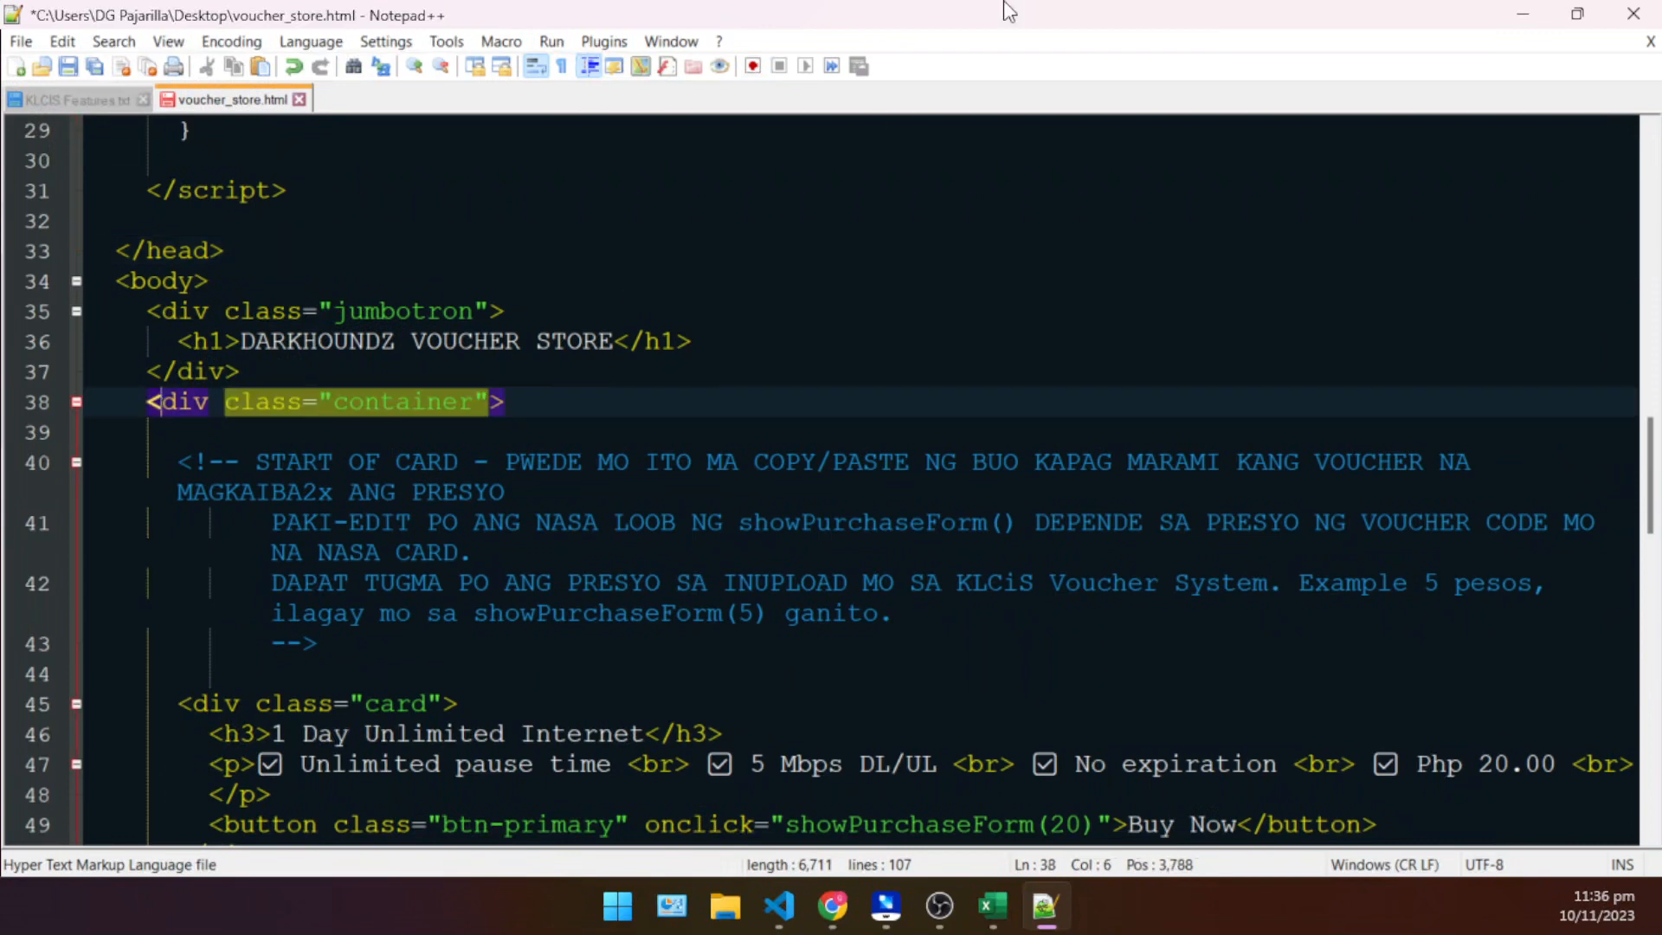
pyautogui.doubleClick(987, 11)
pyautogui.scroll(-2, 422, 419)
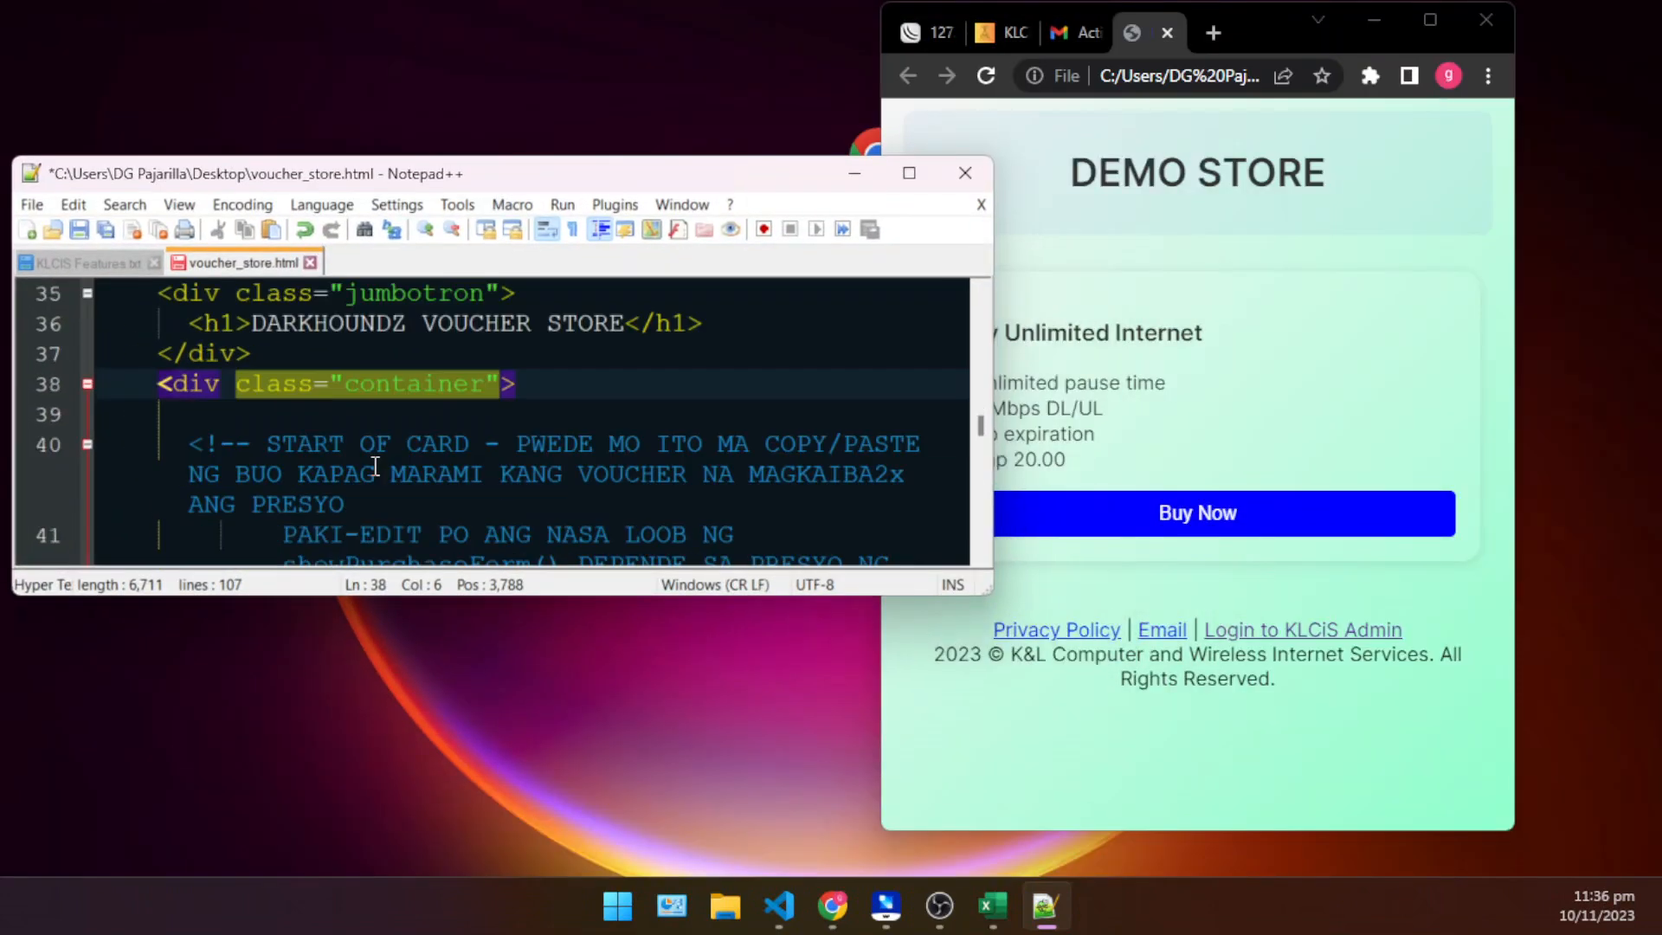
pyautogui.moveTo(1266, 31); pyautogui.dragTo(1378, 36)
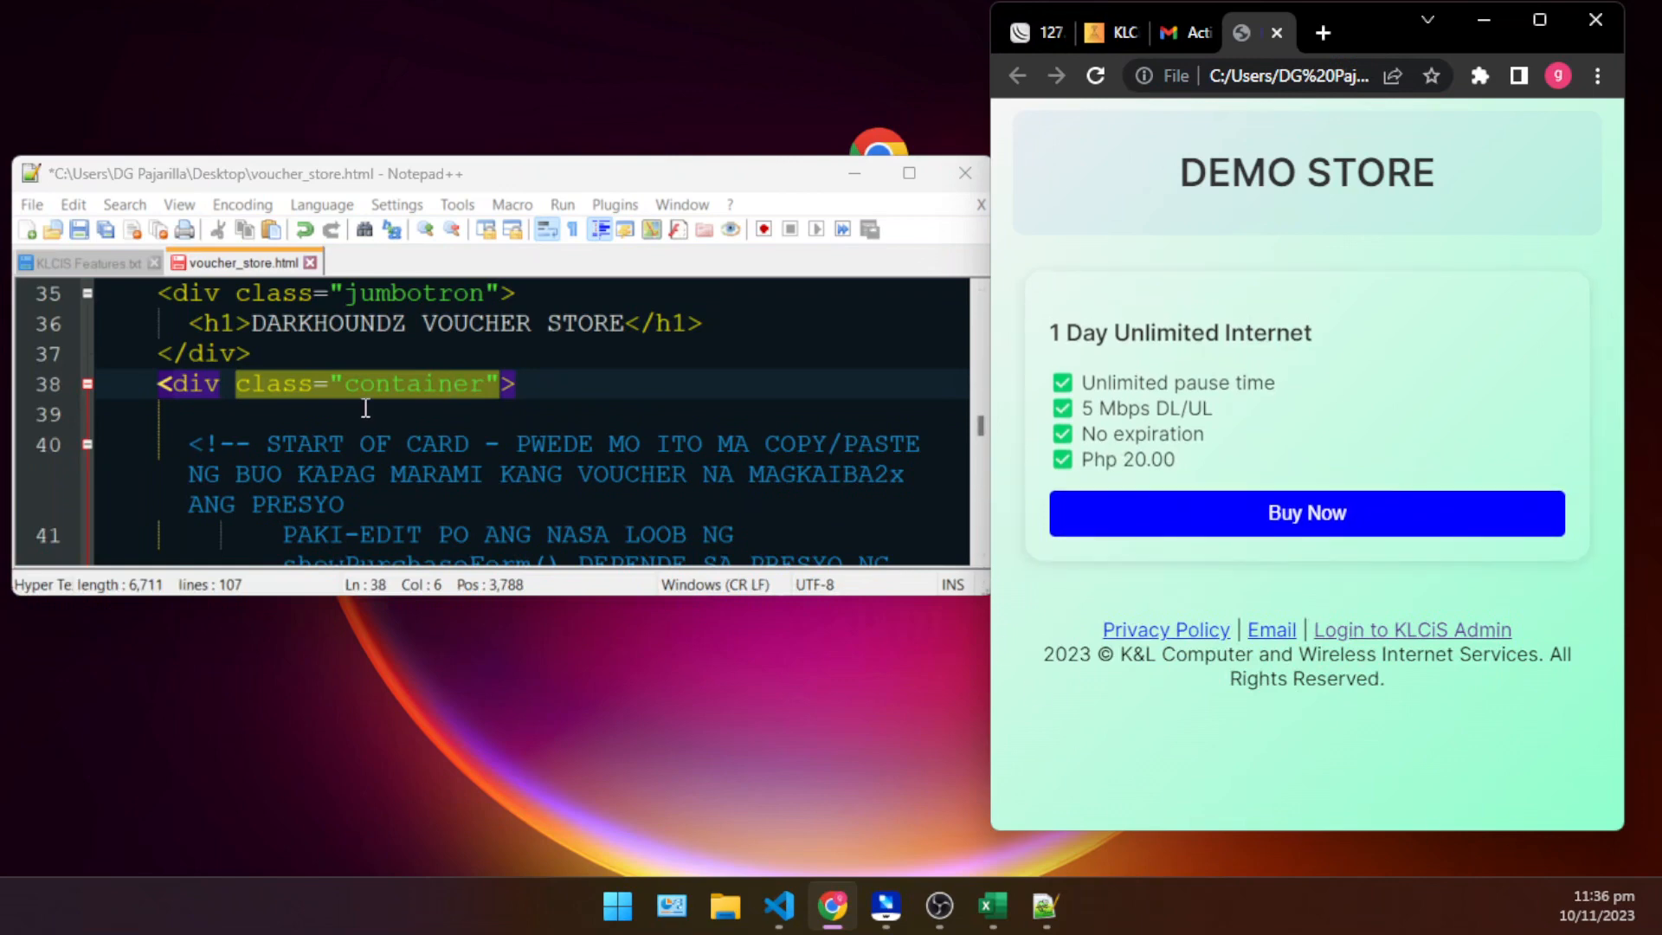
# - Locate the card div in voucher_store.html and make the Notepad++ window taller to show the whole block
pyautogui.click(303, 387)
pyautogui.click(438, 414)
pyautogui.scroll(-4, 438, 416)
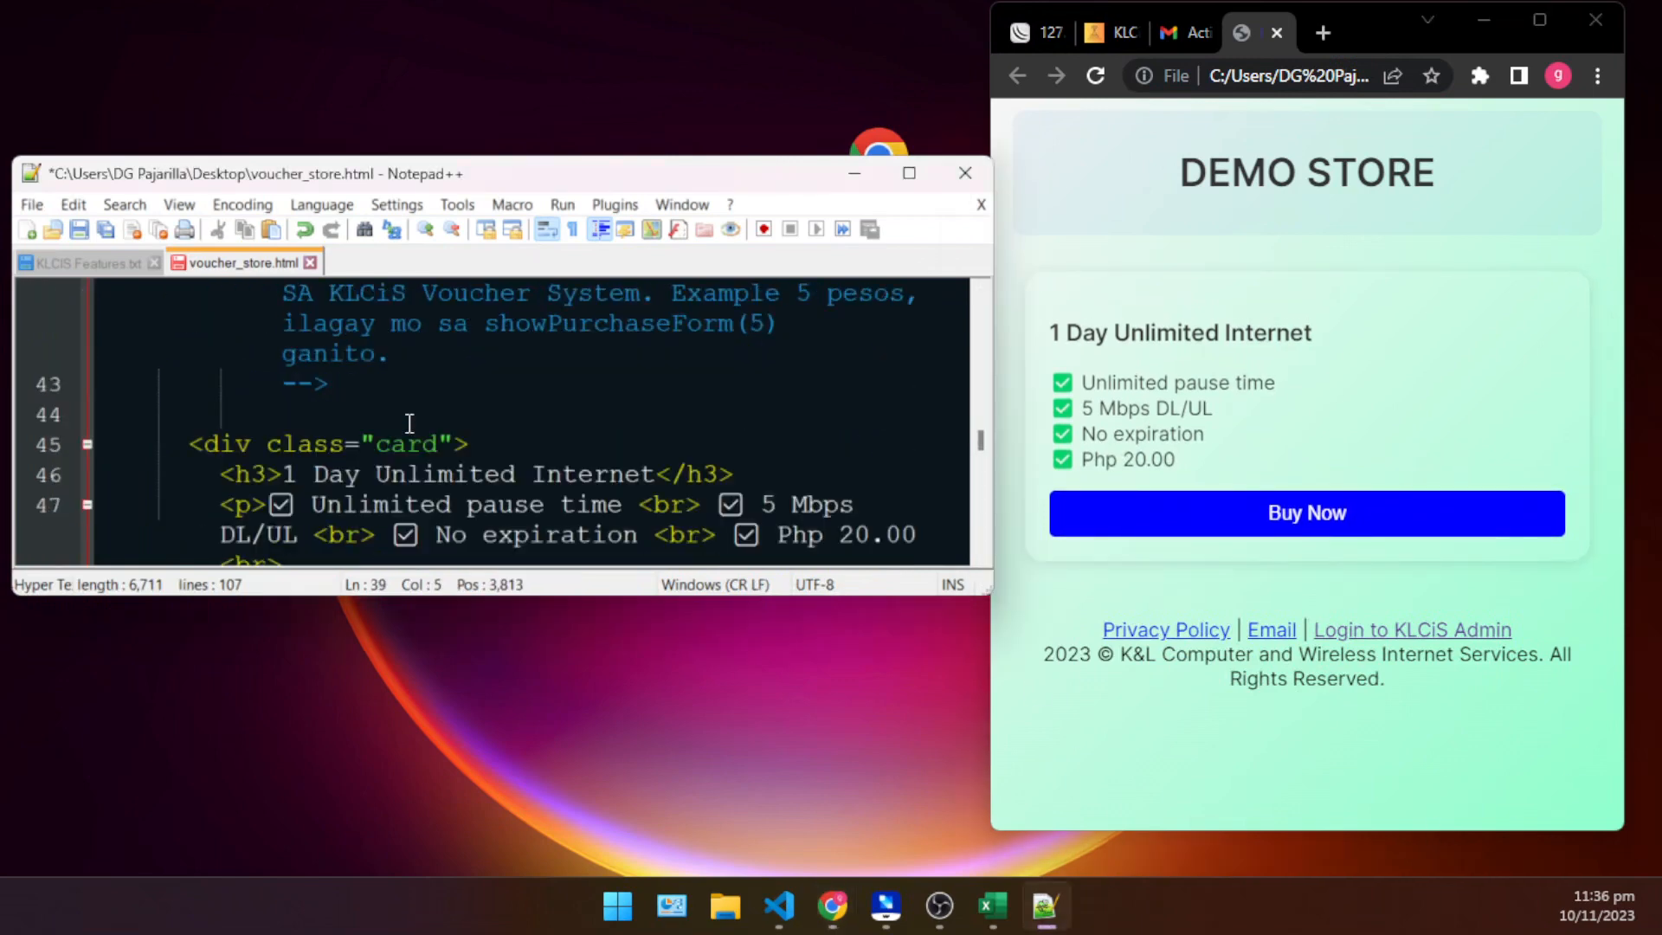
pyautogui.moveTo(176, 352); pyautogui.dragTo(541, 368)
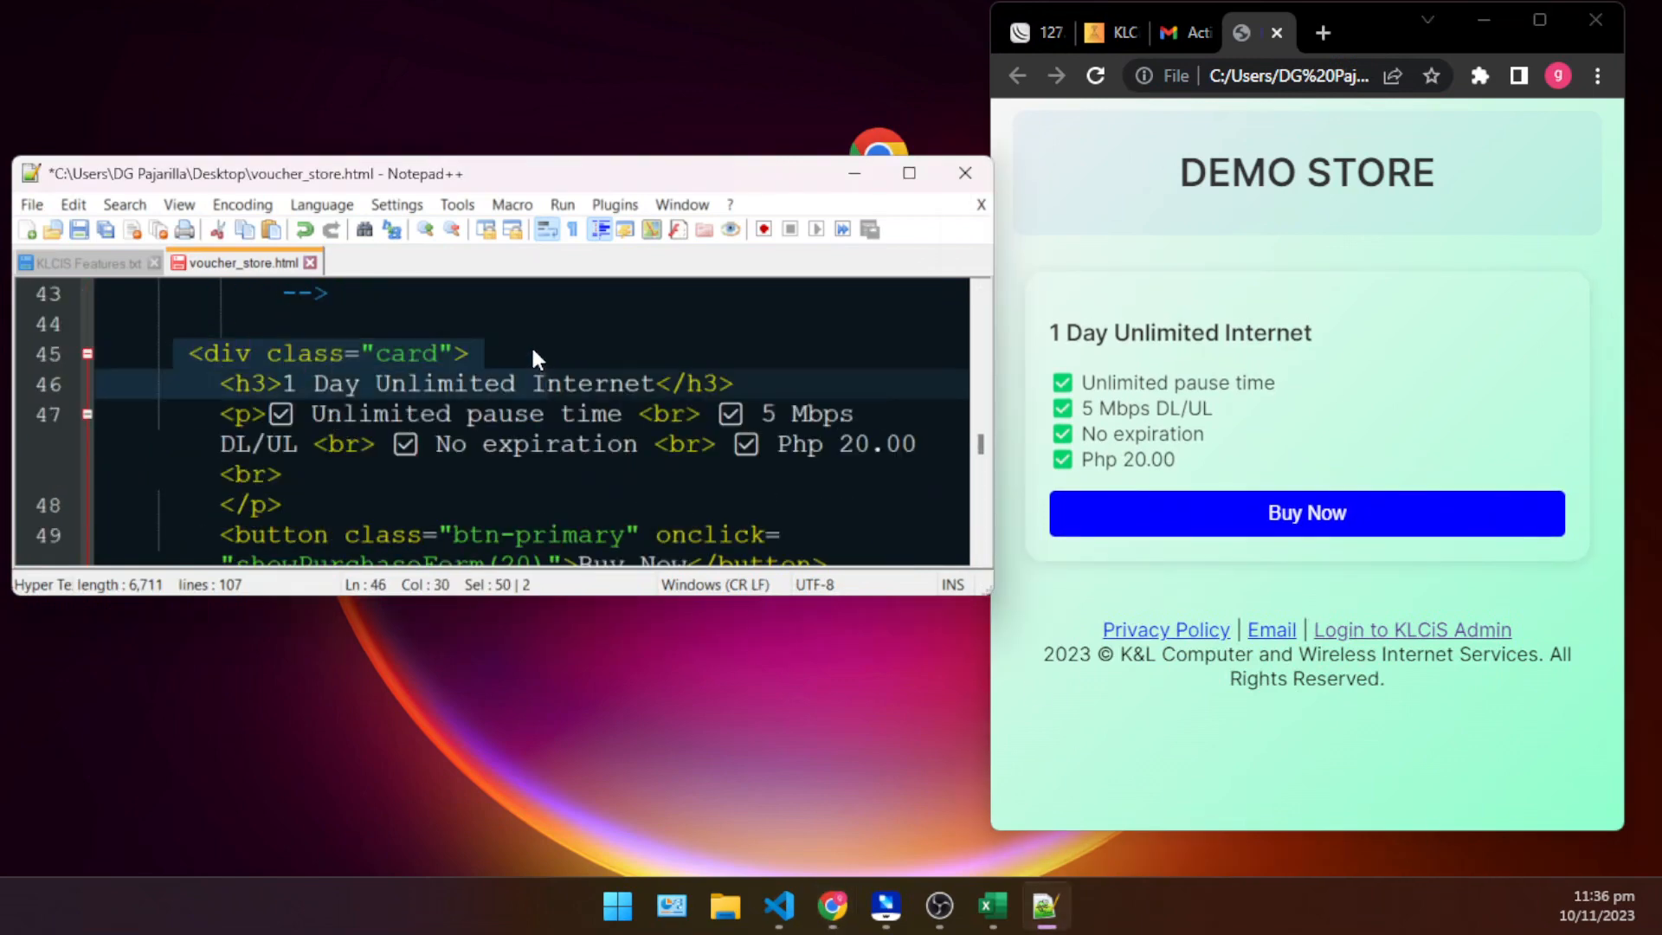
pyautogui.click(532, 351)
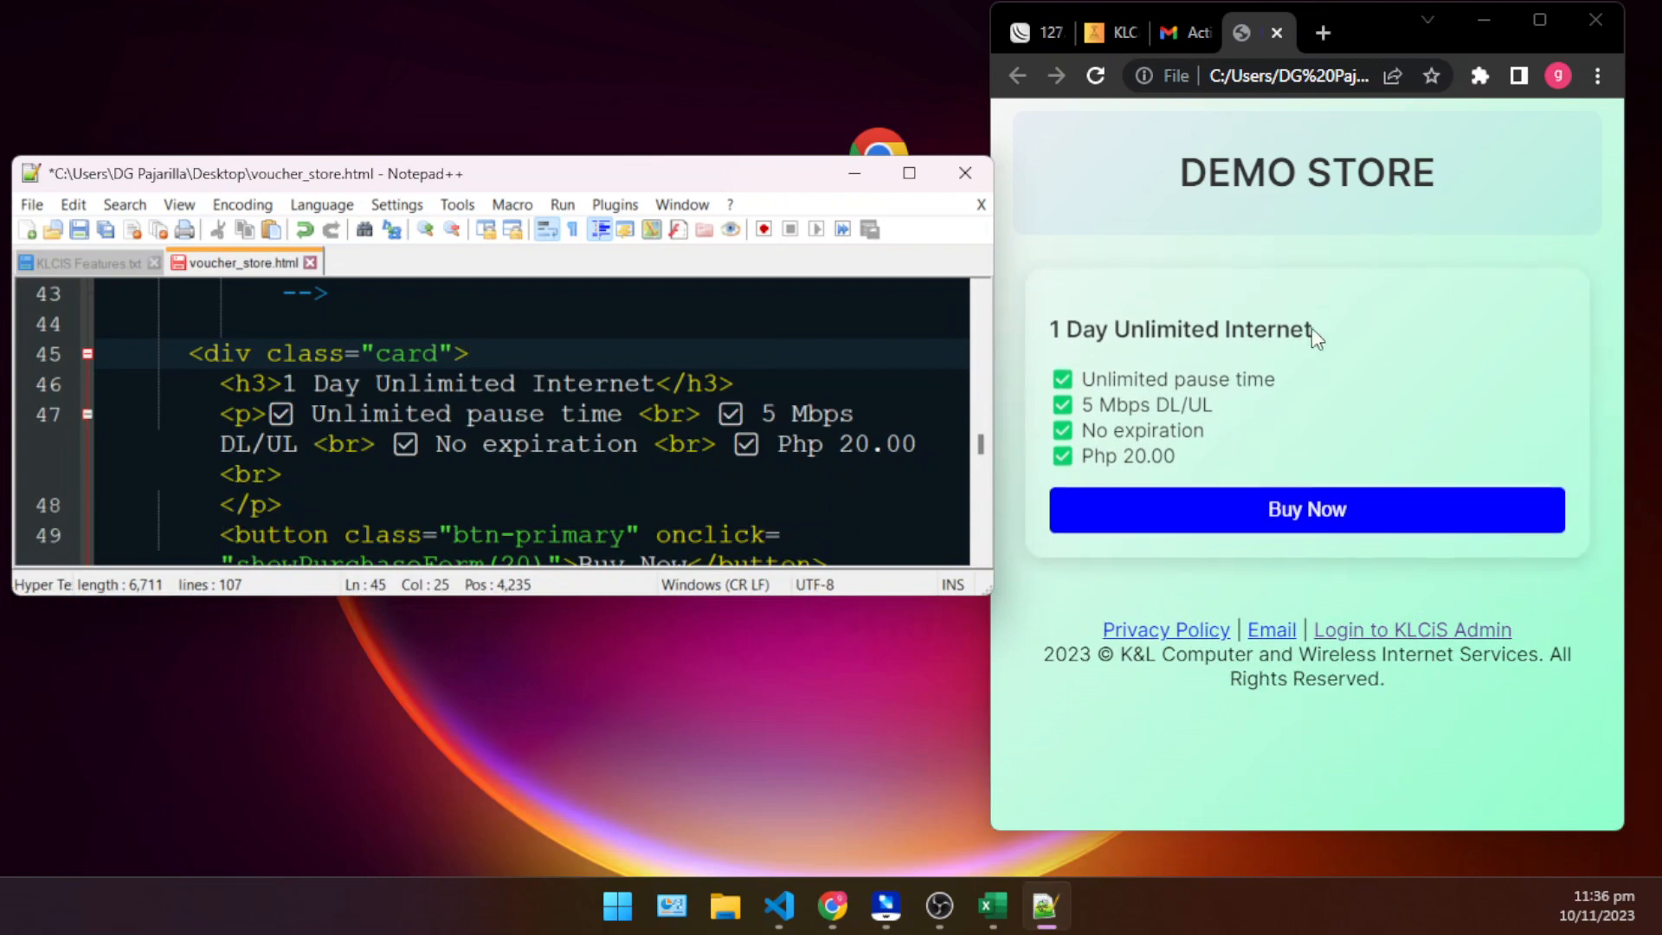
pyautogui.moveTo(1058, 324); pyautogui.dragTo(1031, 302)
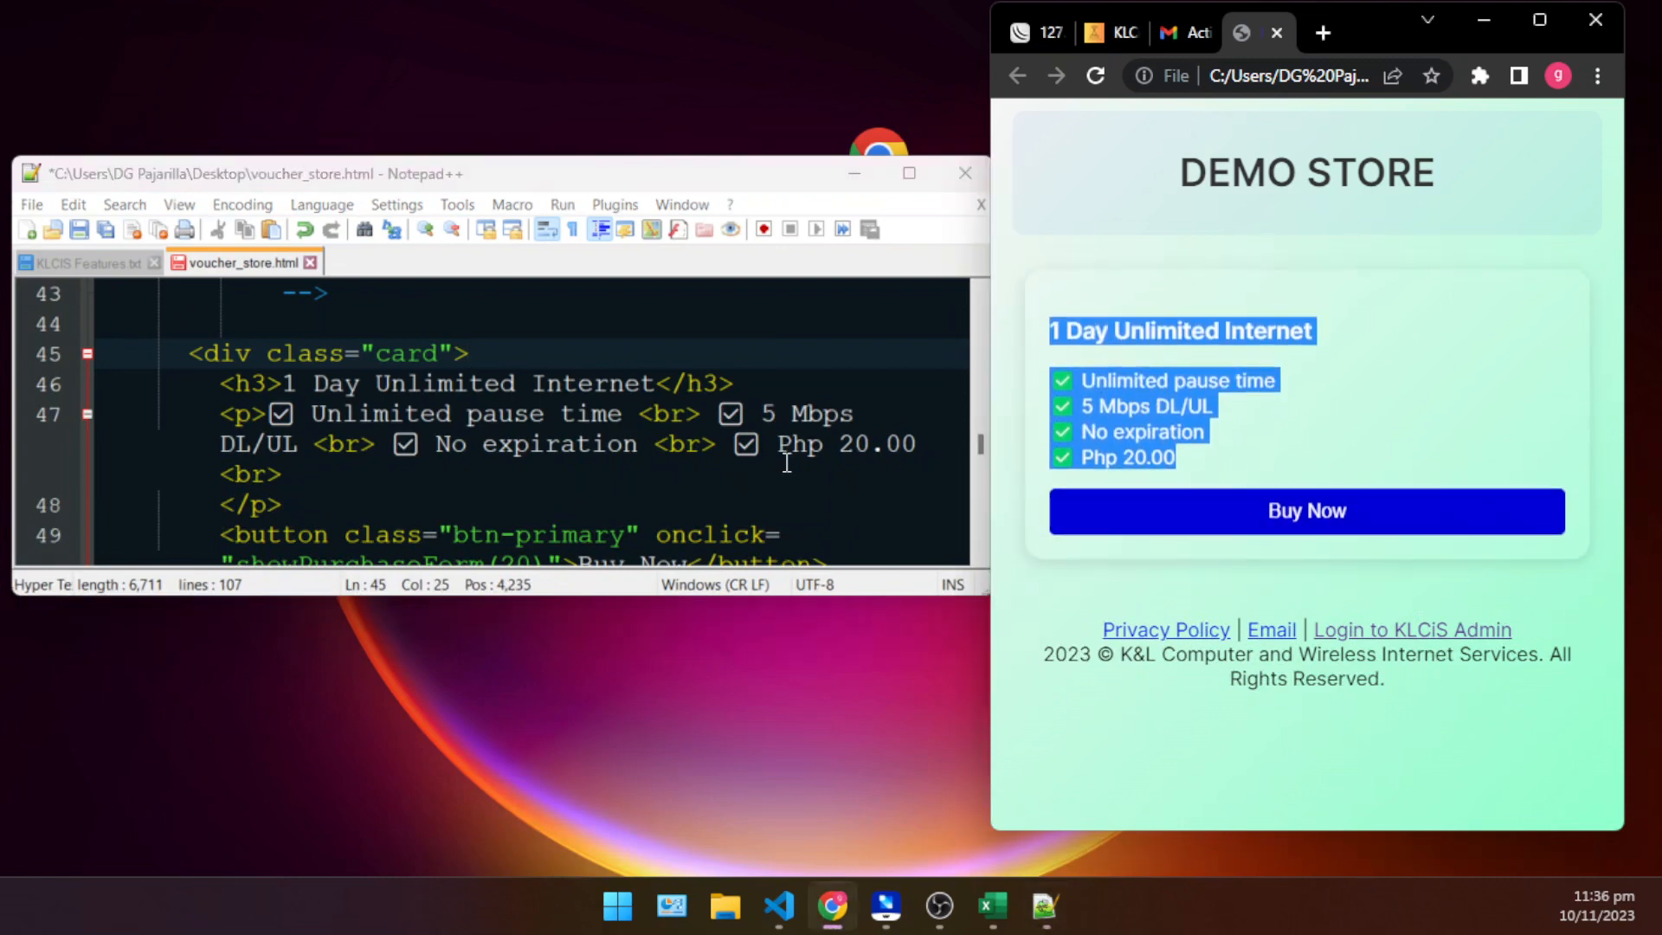
pyautogui.click(613, 409)
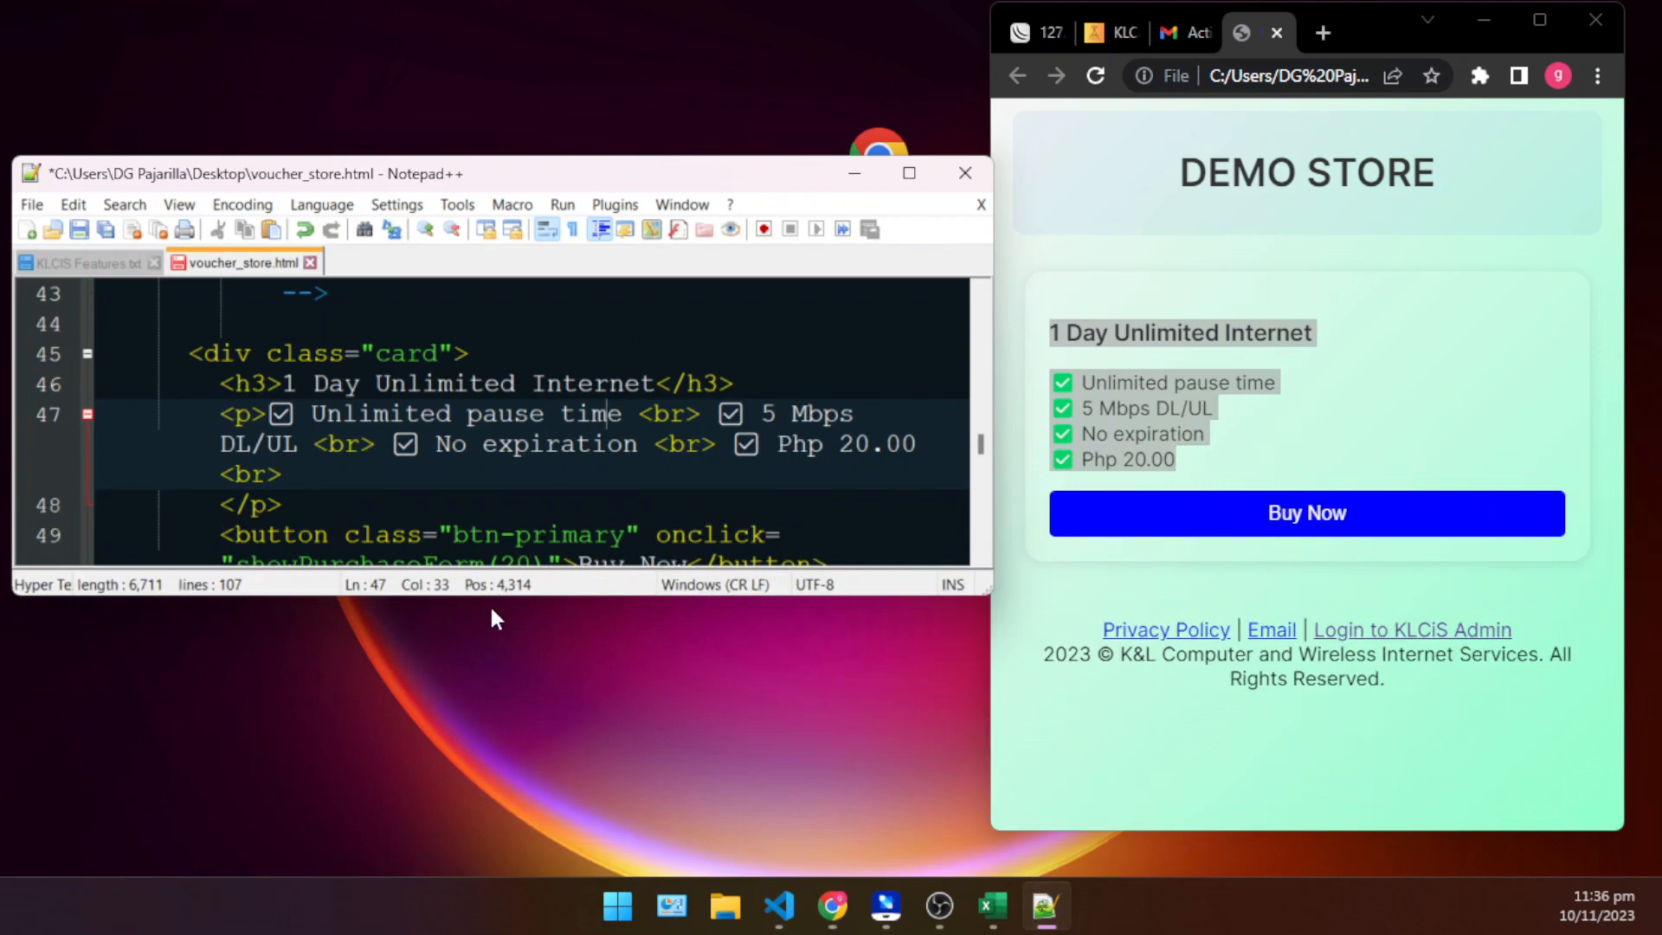
pyautogui.moveTo(493, 594); pyautogui.dragTo(506, 861)
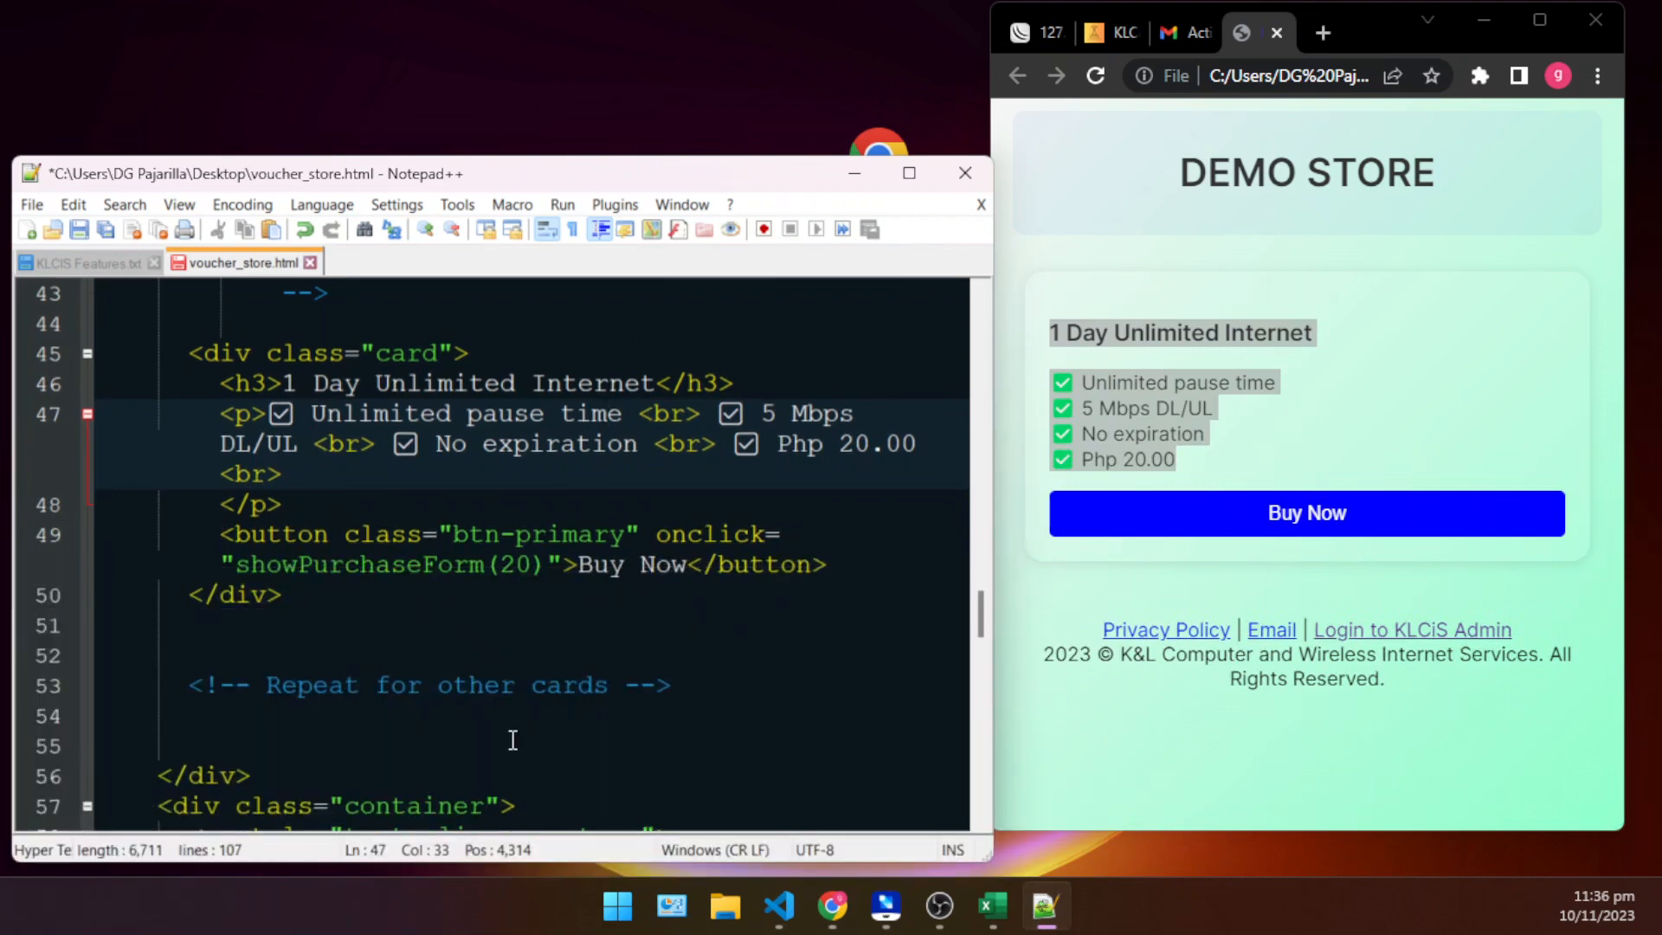
# - Compare the card's h3 title and feature lines in the code with the 1 Day Unlimited Internet card in the preview
pyautogui.click(539, 558)
pyautogui.click(377, 386)
pyautogui.click(1231, 330)
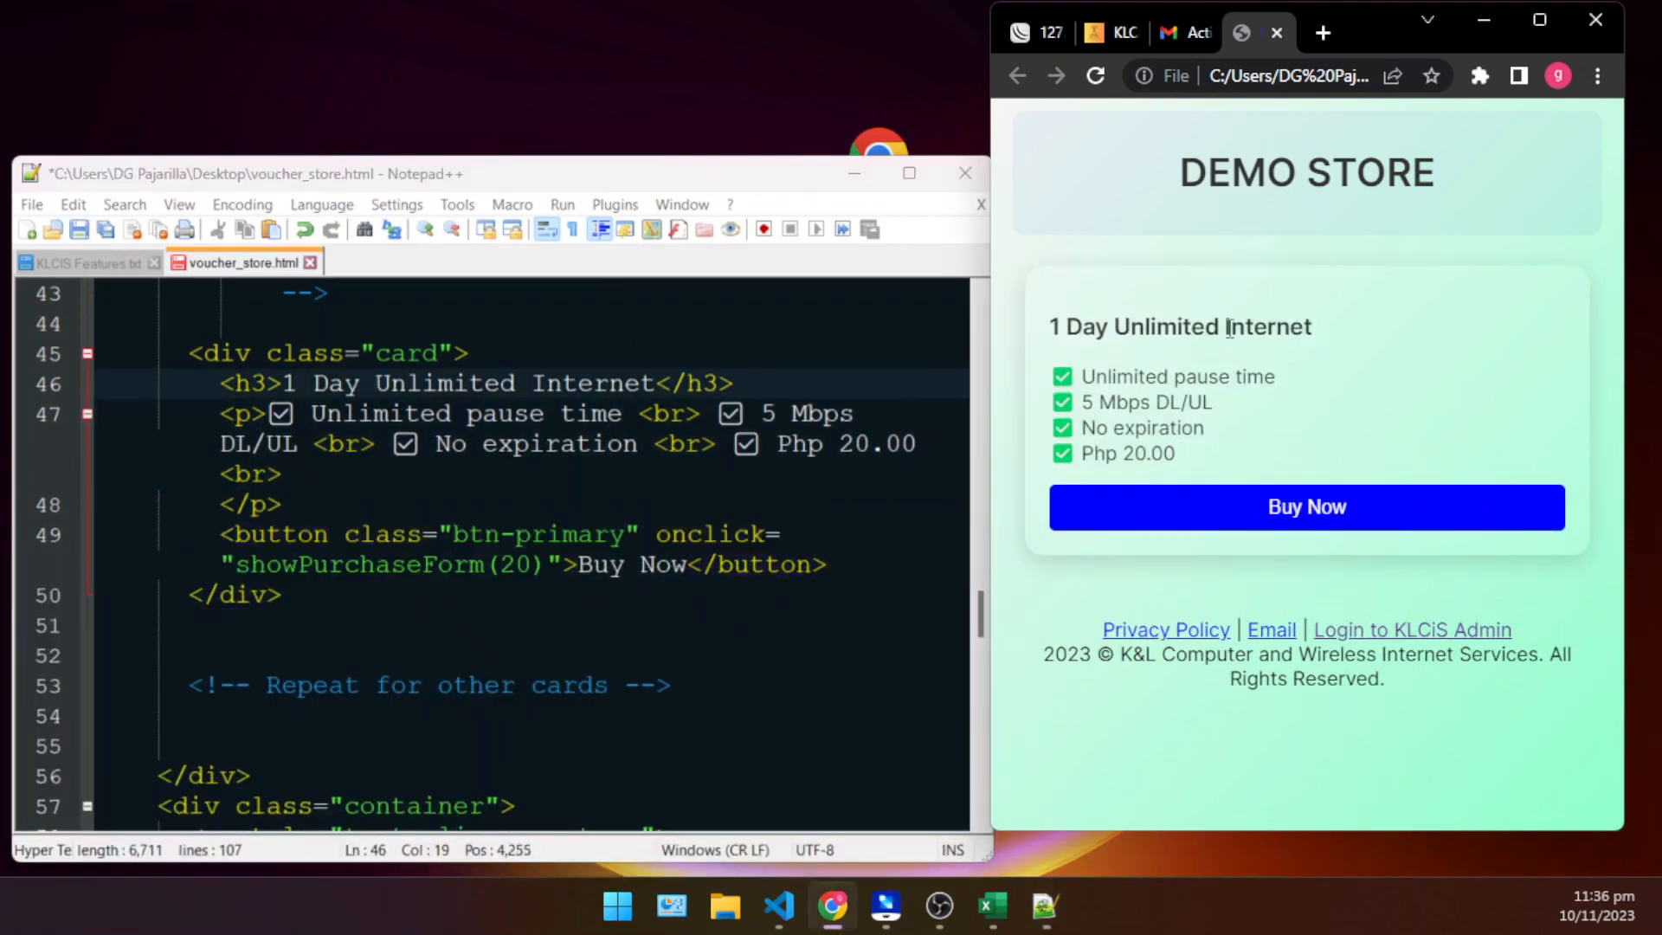
pyautogui.click(403, 386)
pyautogui.click(310, 421)
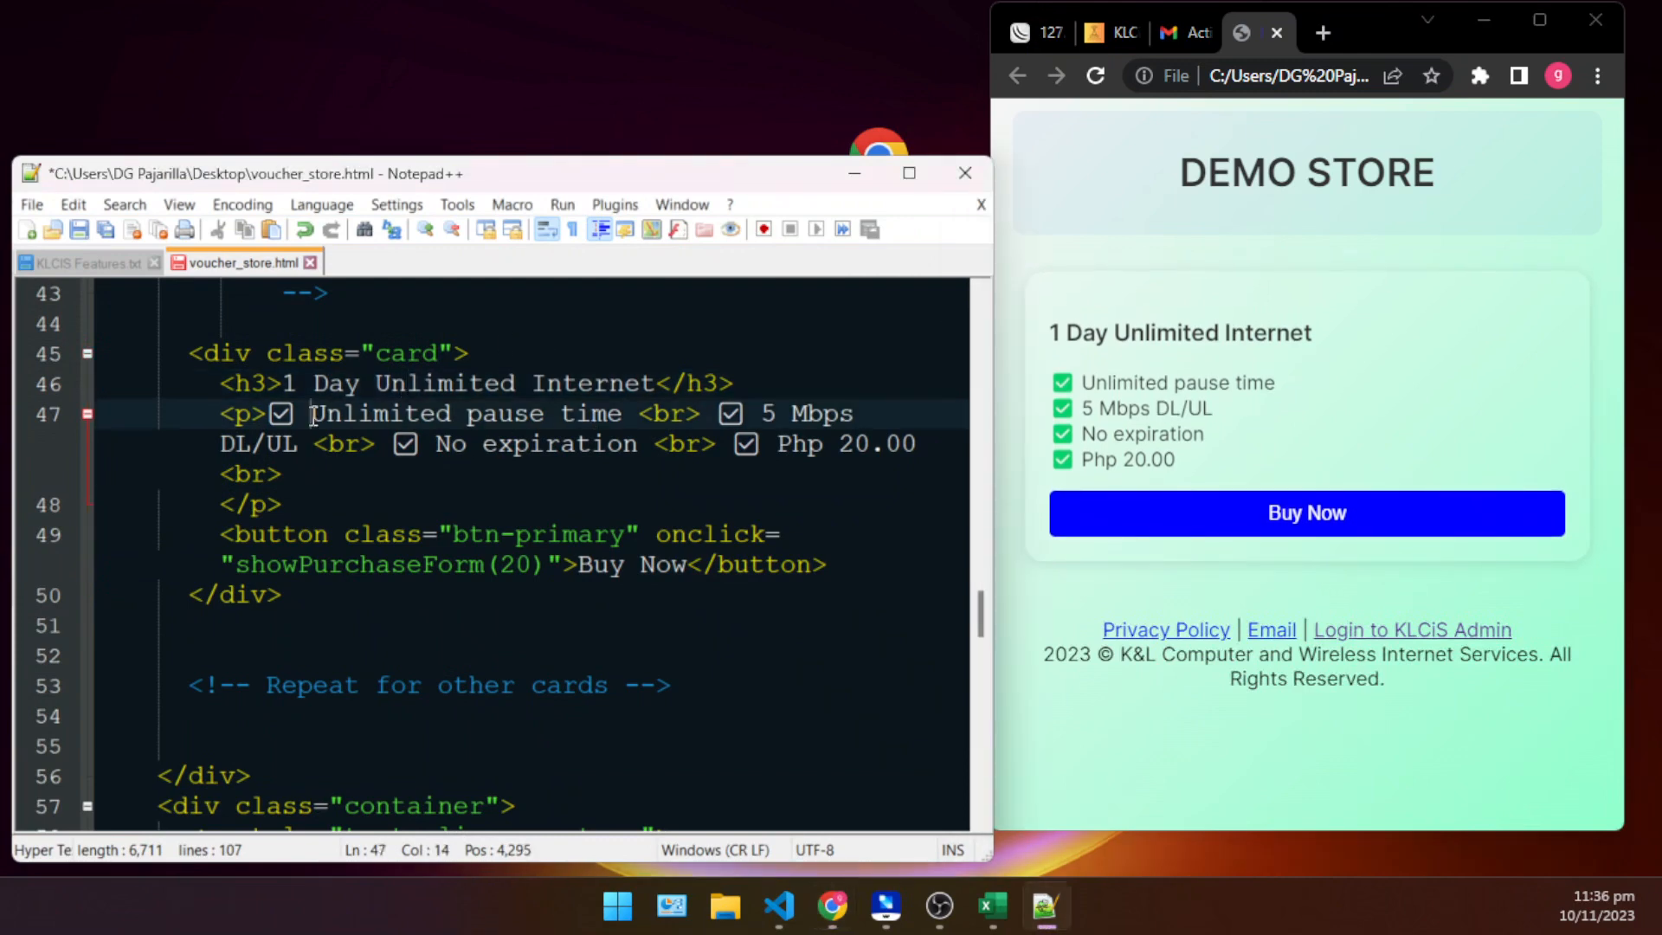
pyautogui.click(548, 415)
pyautogui.click(591, 434)
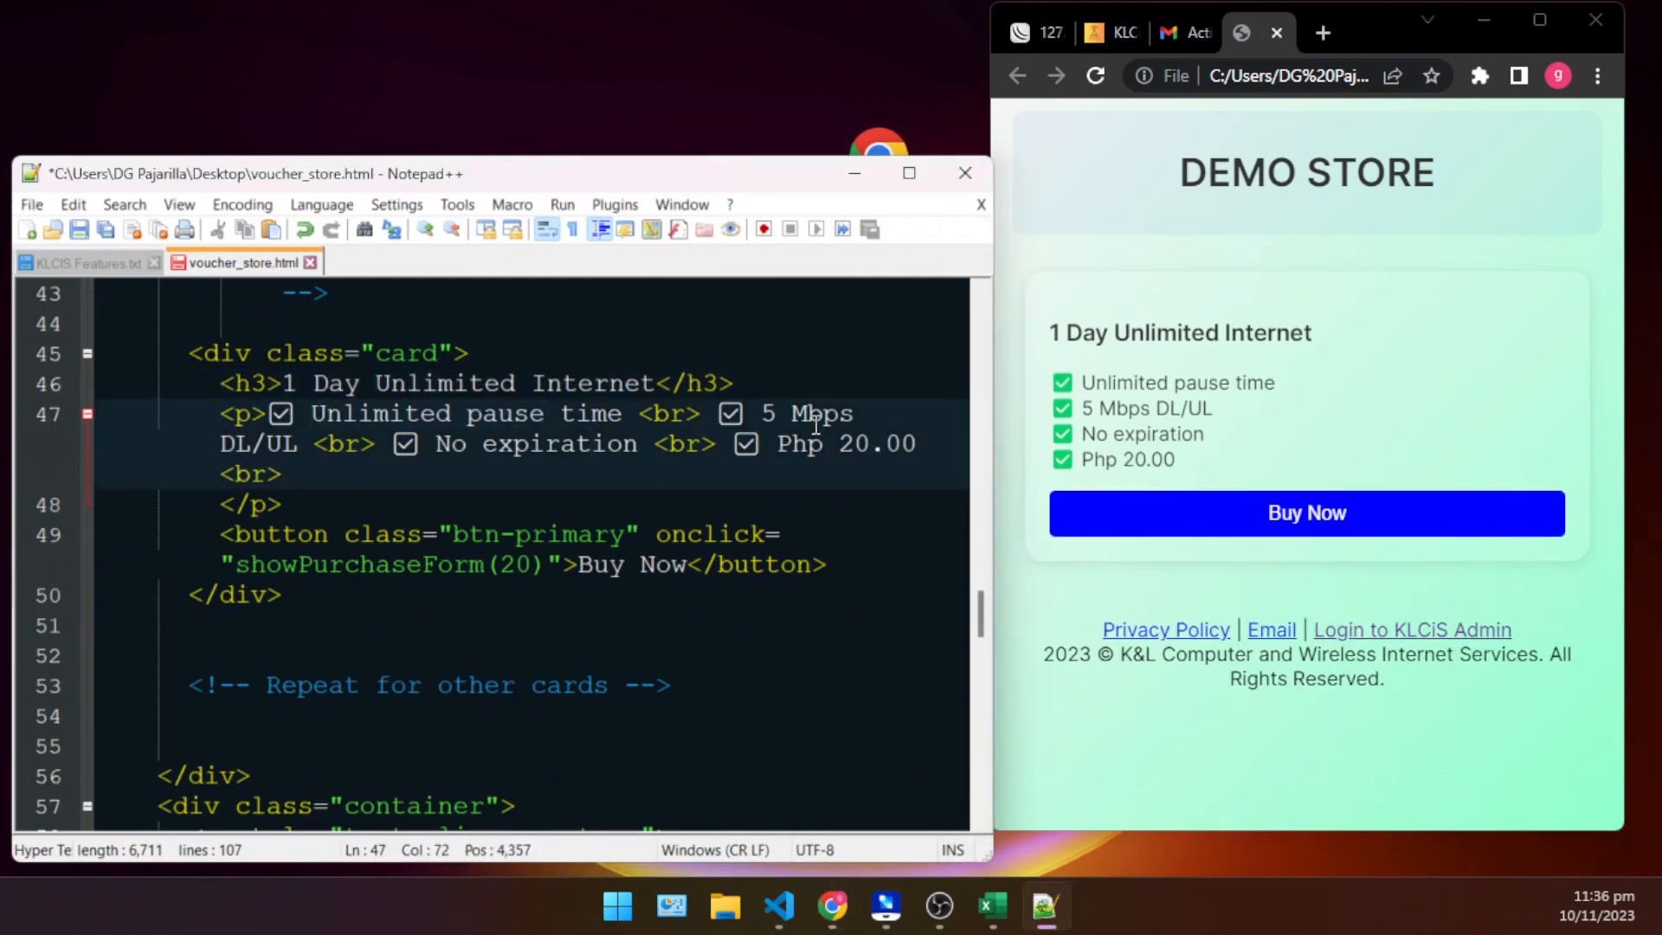
pyautogui.click(758, 483)
pyautogui.click(807, 645)
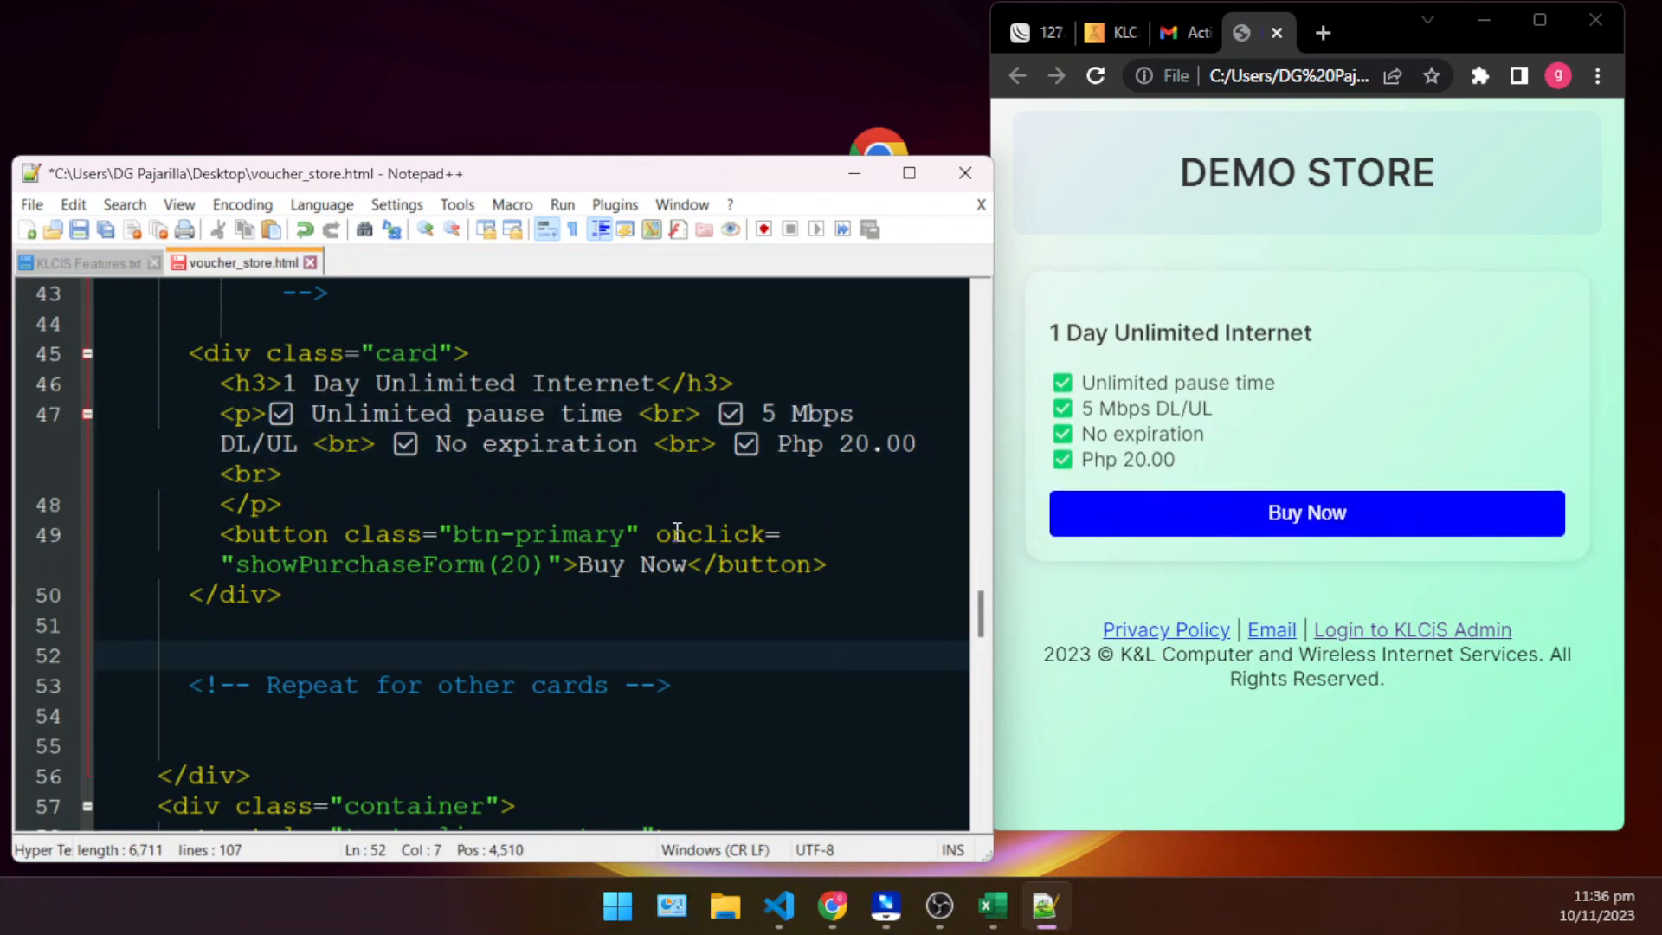
# - Switch to the KLCiS Voucher Import page in Chrome and examine the Amount column against the card's price in the code
pyautogui.click(833, 901)
pyautogui.click(833, 900)
pyautogui.click(1142, 30)
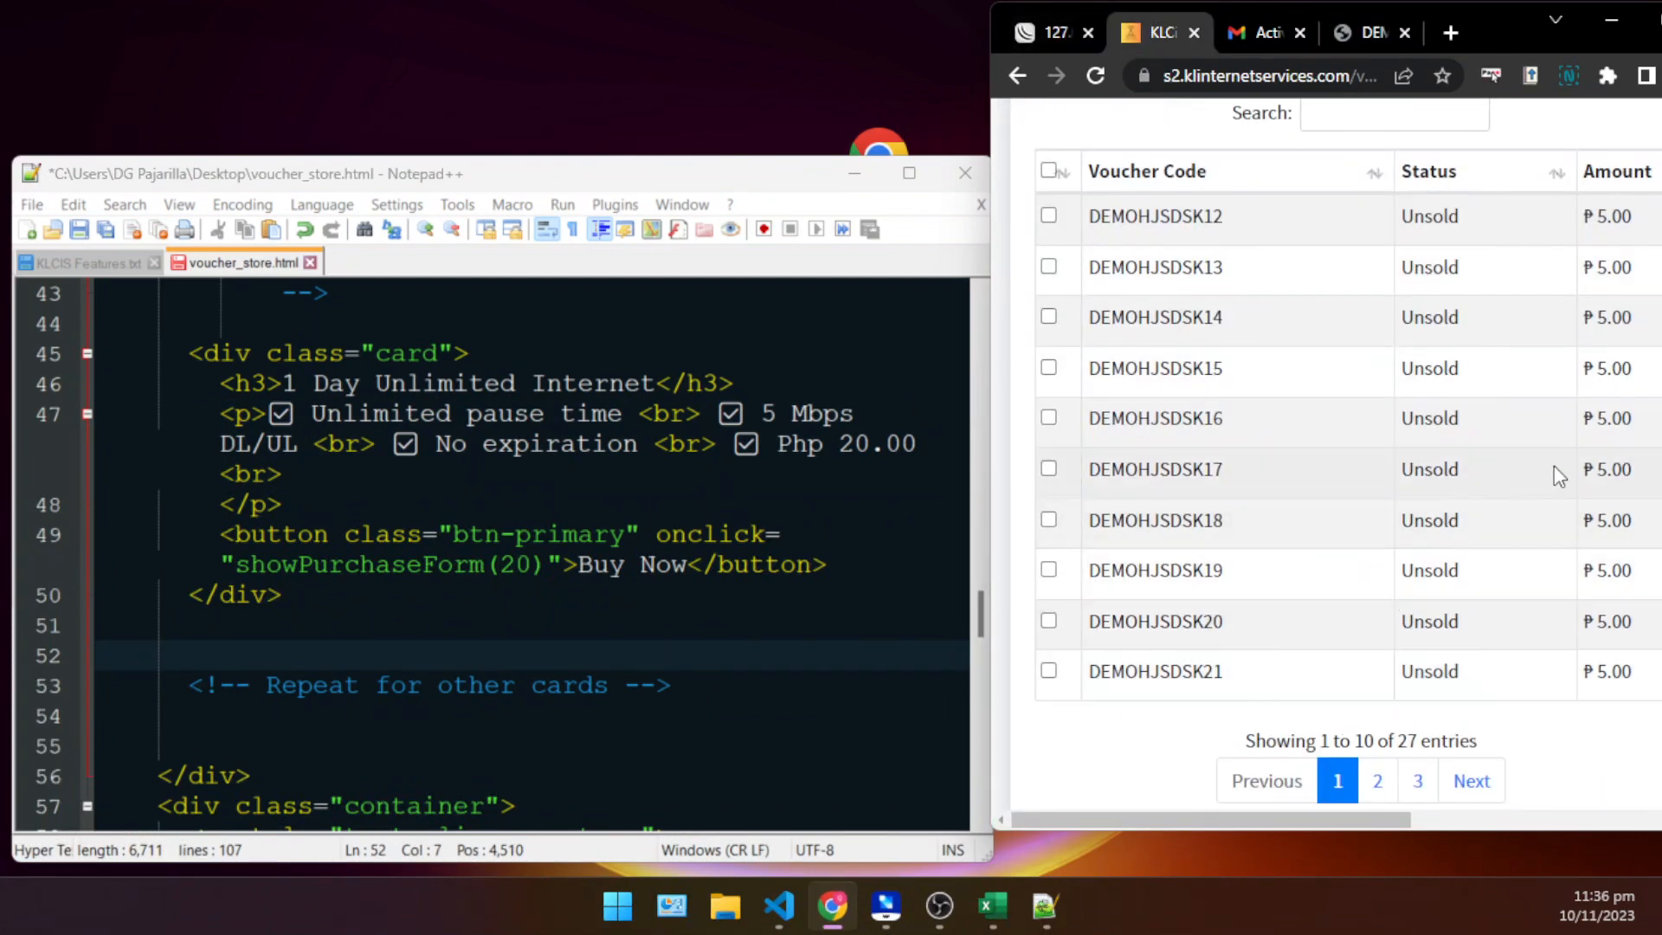
pyautogui.moveTo(1623, 421); pyautogui.dragTo(1584, 425)
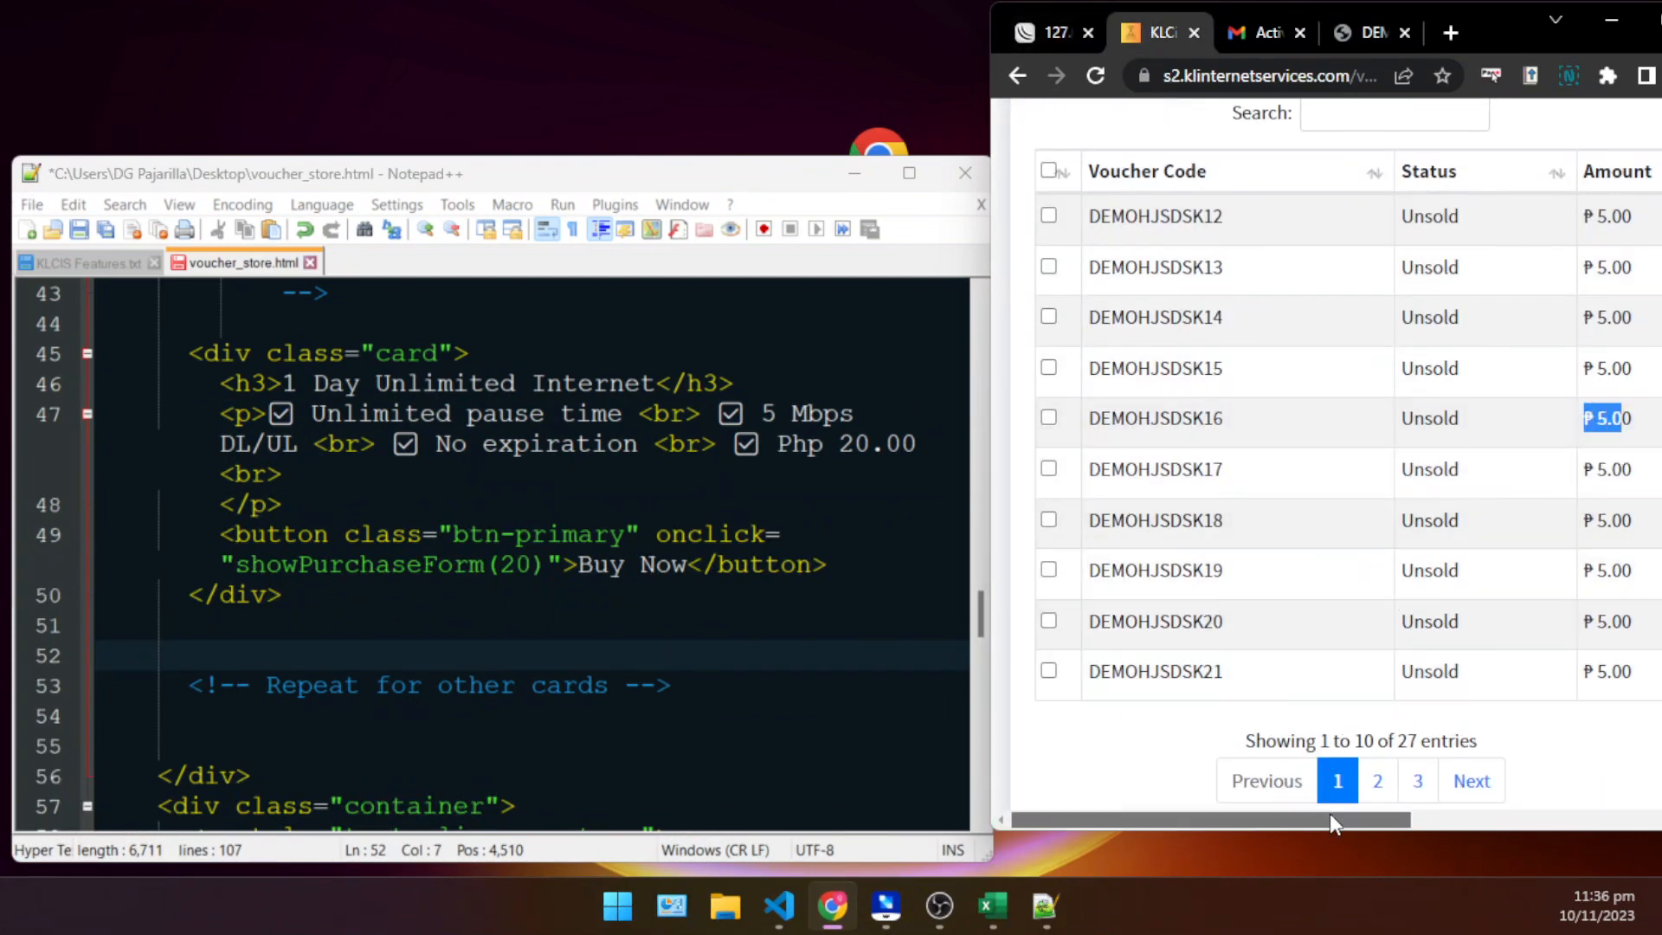
pyautogui.hscroll(3, 1330, 813)
pyautogui.click(472, 534)
pyautogui.click(556, 498)
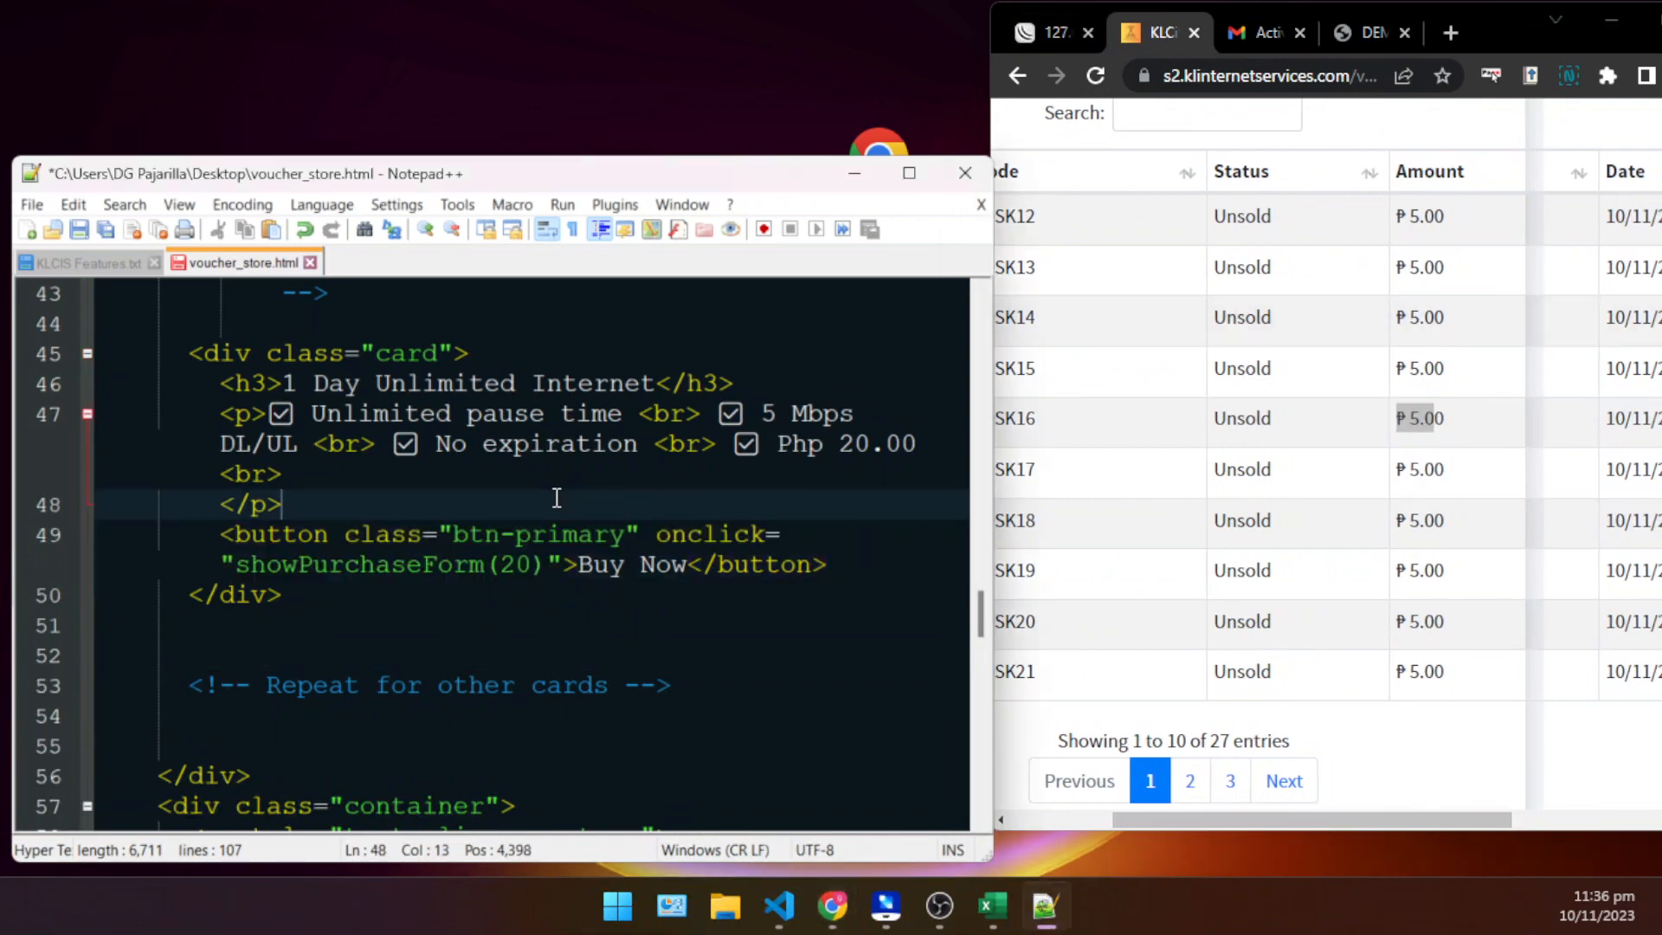
pyautogui.click(1384, 451)
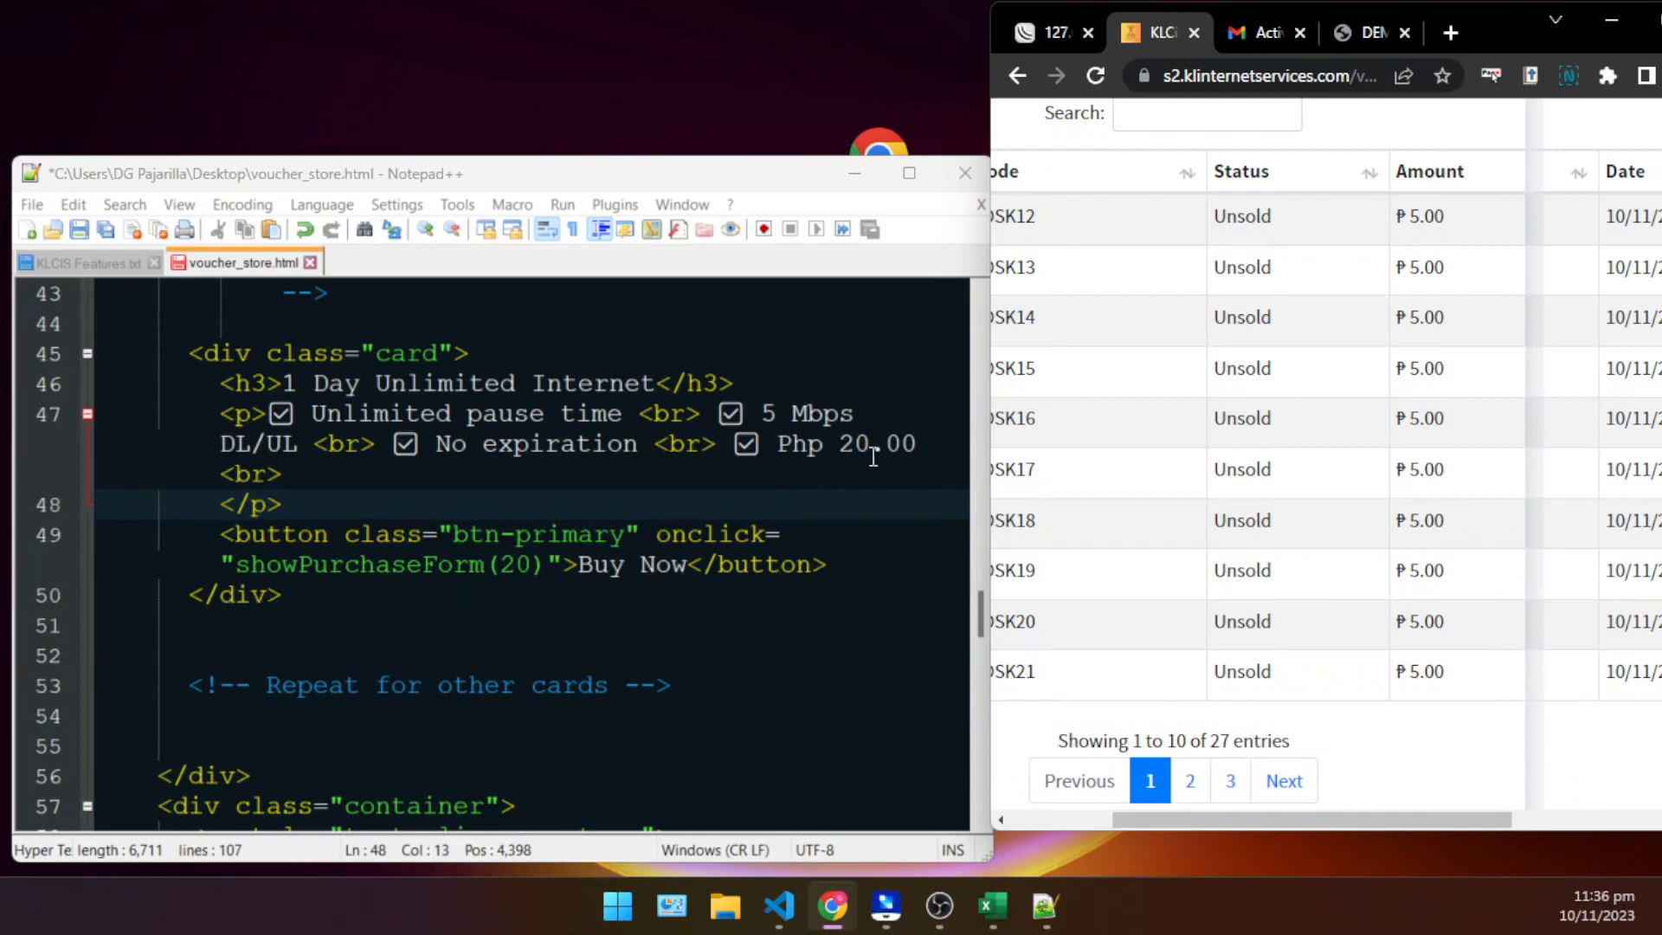
# - Move the Notepad++ window higher and examine where the price occurs in the card text and in showPurchaseForm
pyautogui.click(876, 452)
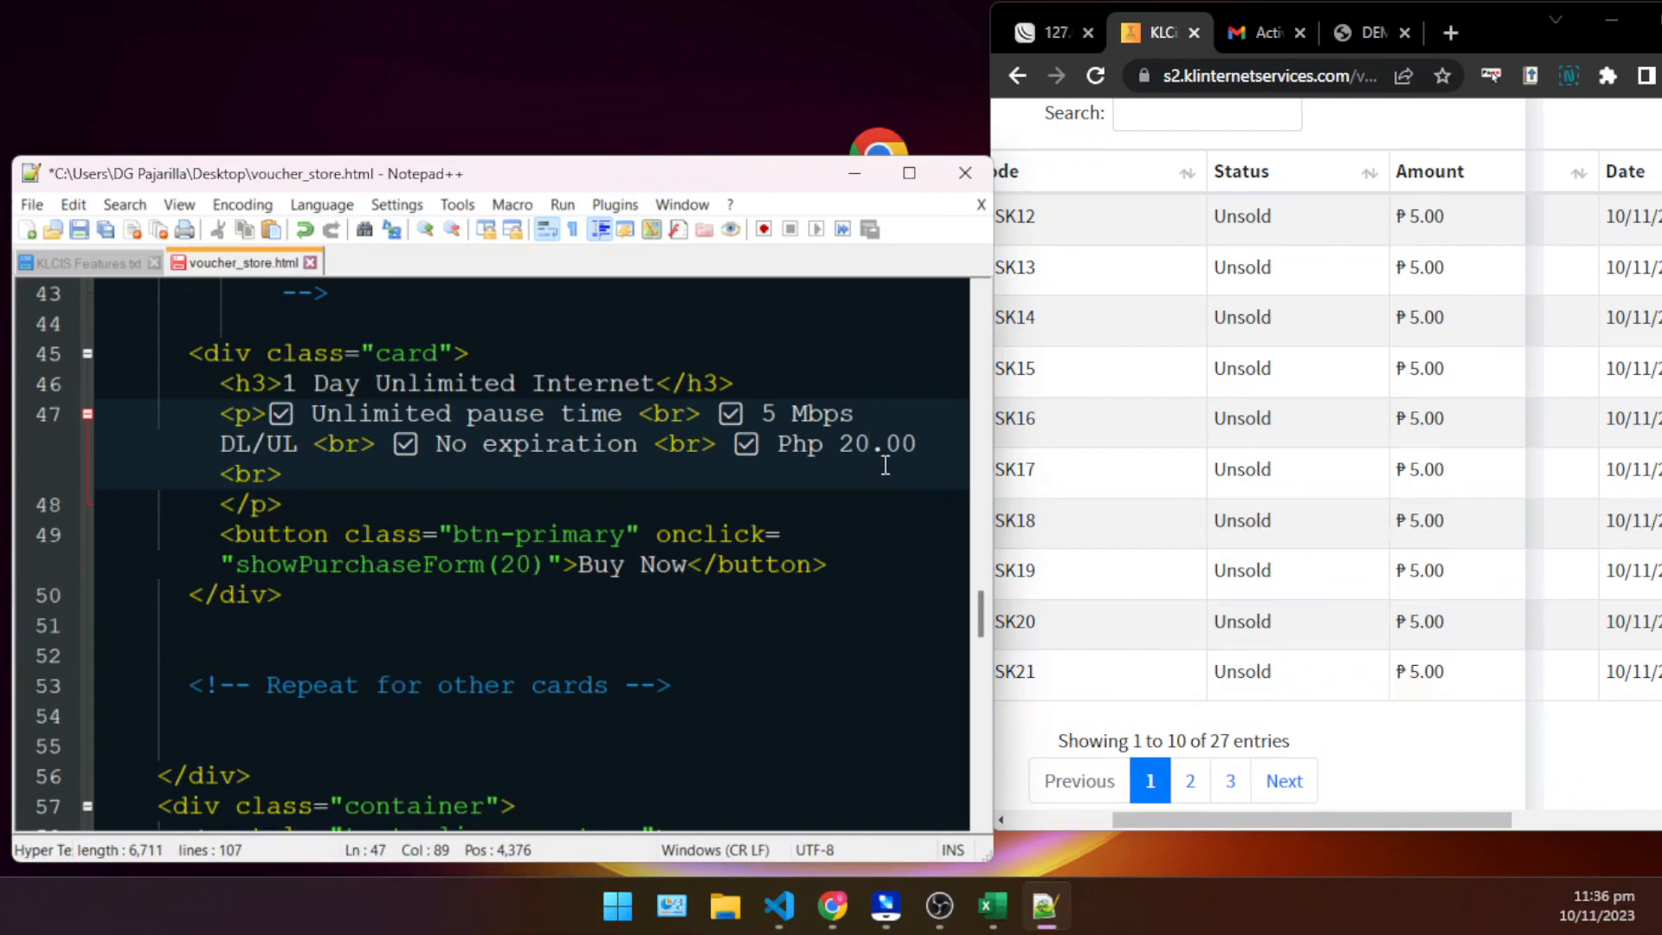
pyautogui.press('Left')
pyautogui.moveTo(589, 173); pyautogui.dragTo(604, 95)
pyautogui.click(897, 368)
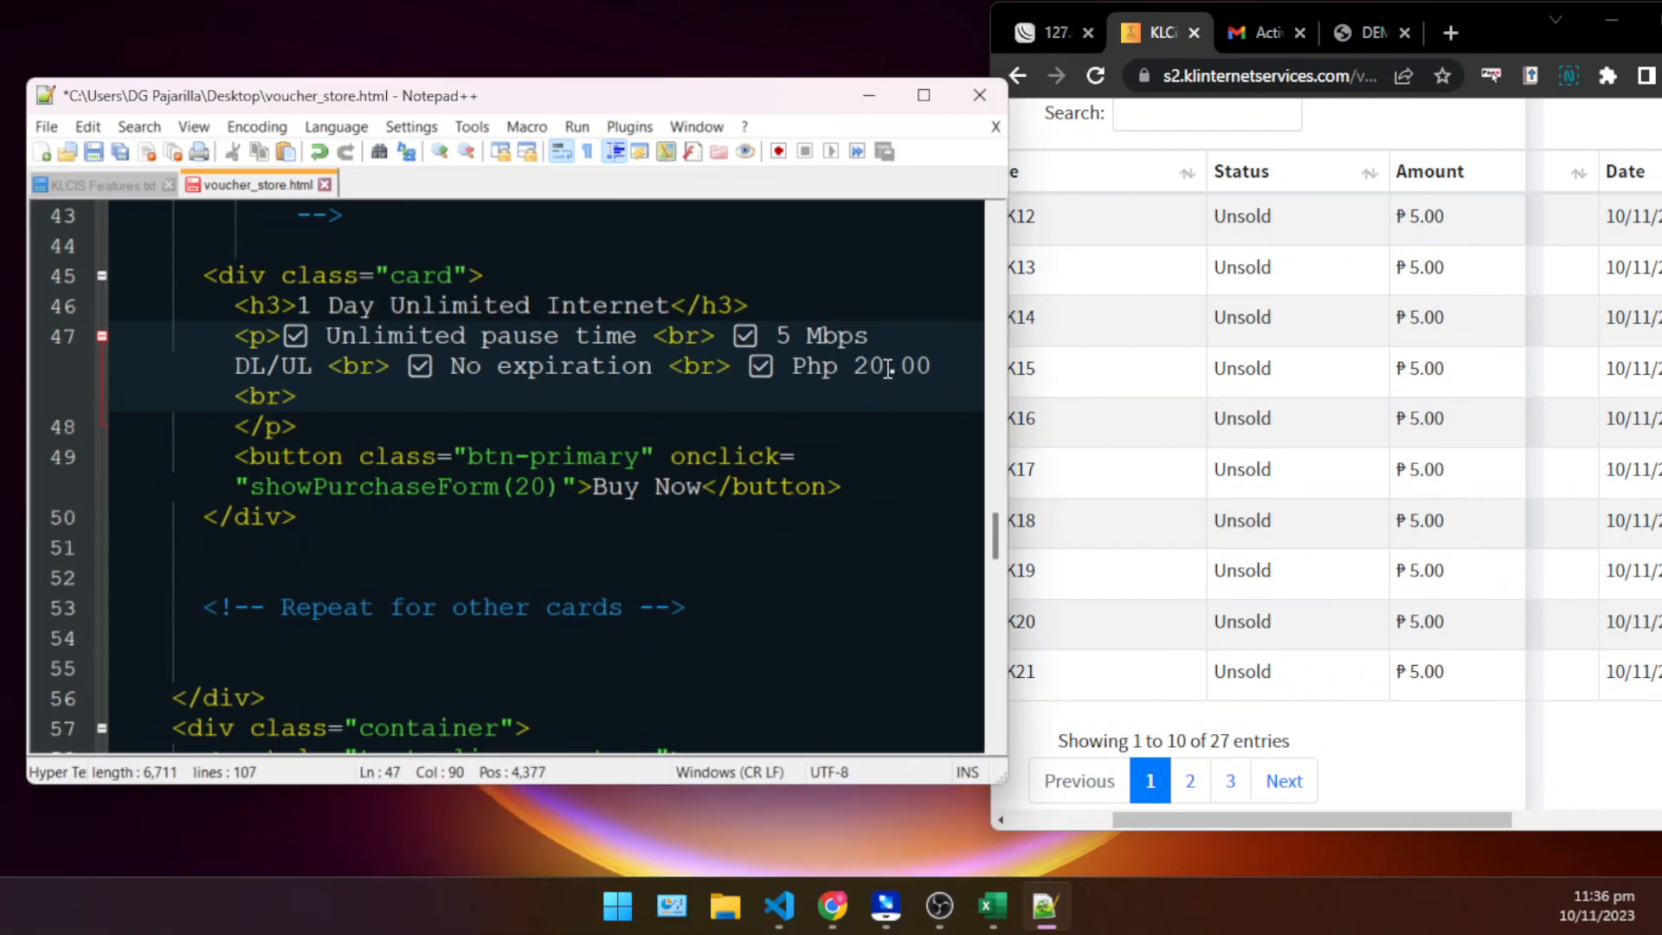
pyautogui.press('Left')
pyautogui.moveTo(892, 362); pyautogui.dragTo(857, 363)
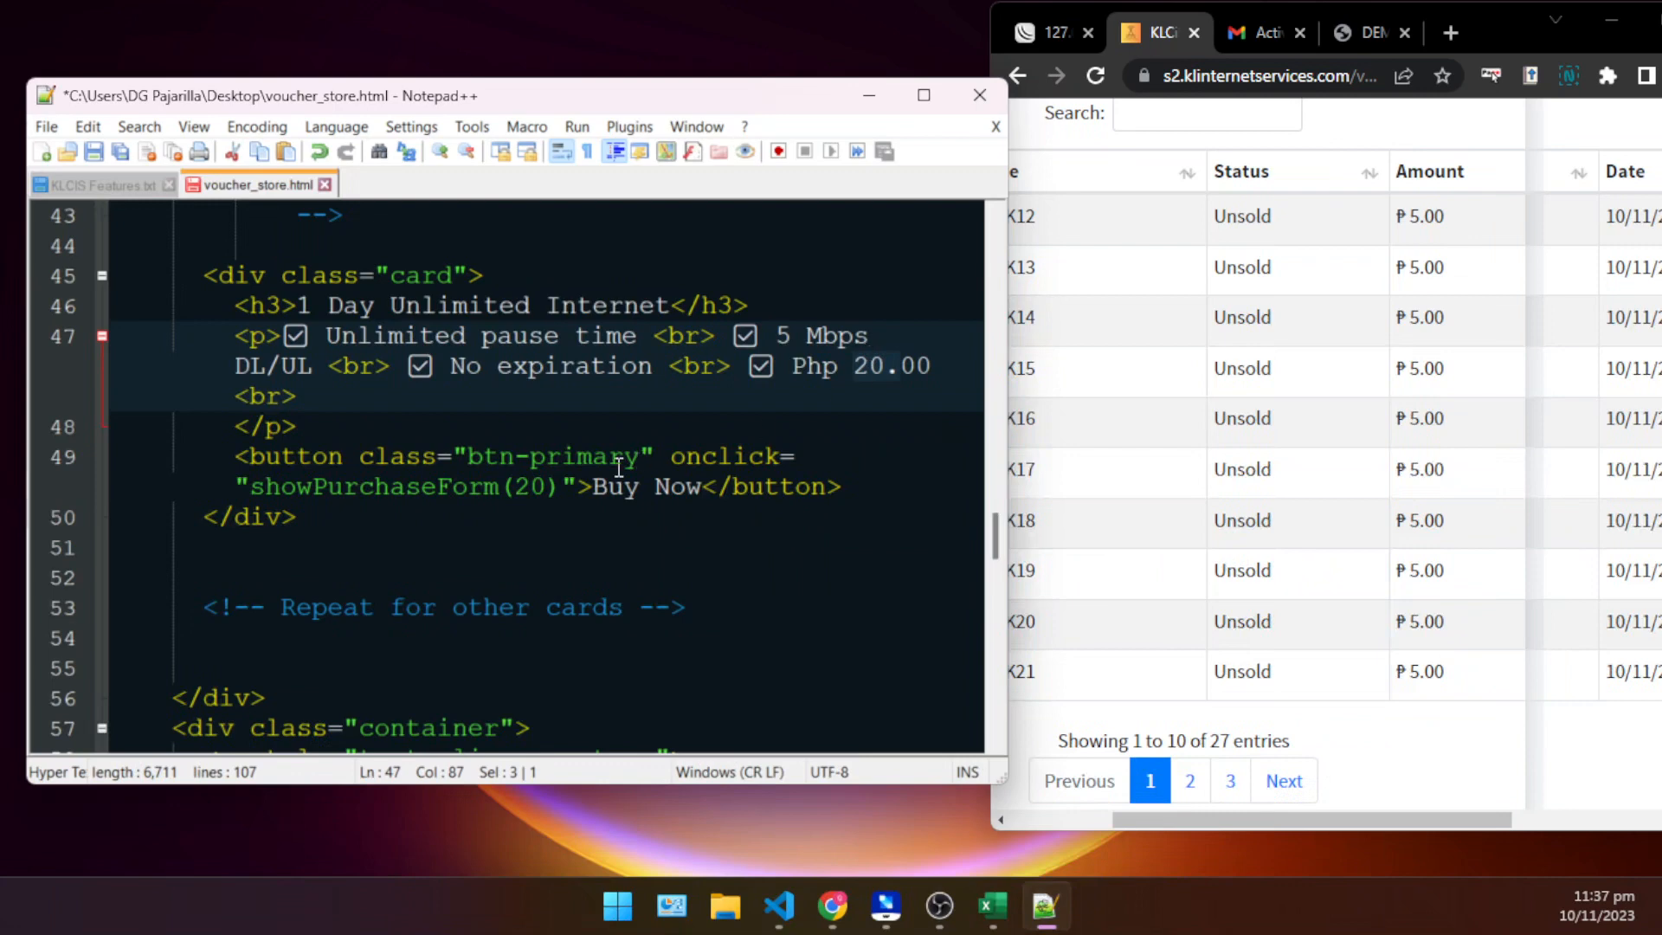
pyautogui.moveTo(546, 490); pyautogui.dragTo(517, 490)
pyautogui.click(554, 521)
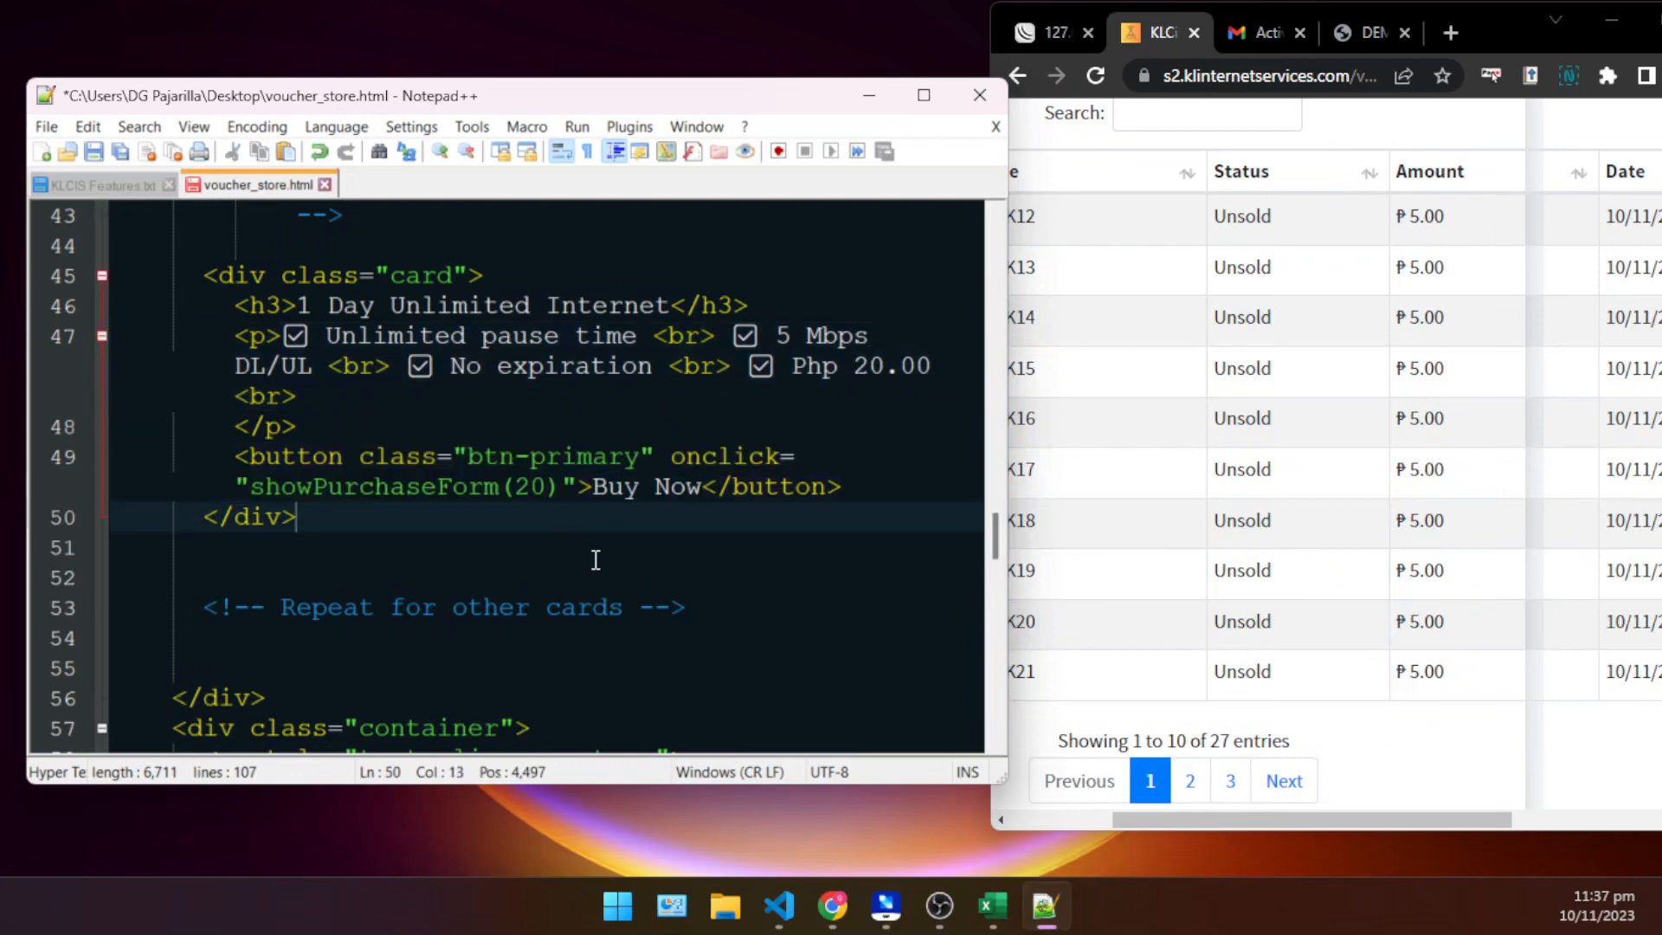
# - Change the card's displayed price to Php 5.00 and its Buy Now call to showPurchaseForm(5)
pyautogui.moveTo(885, 363); pyautogui.dragTo(857, 355)
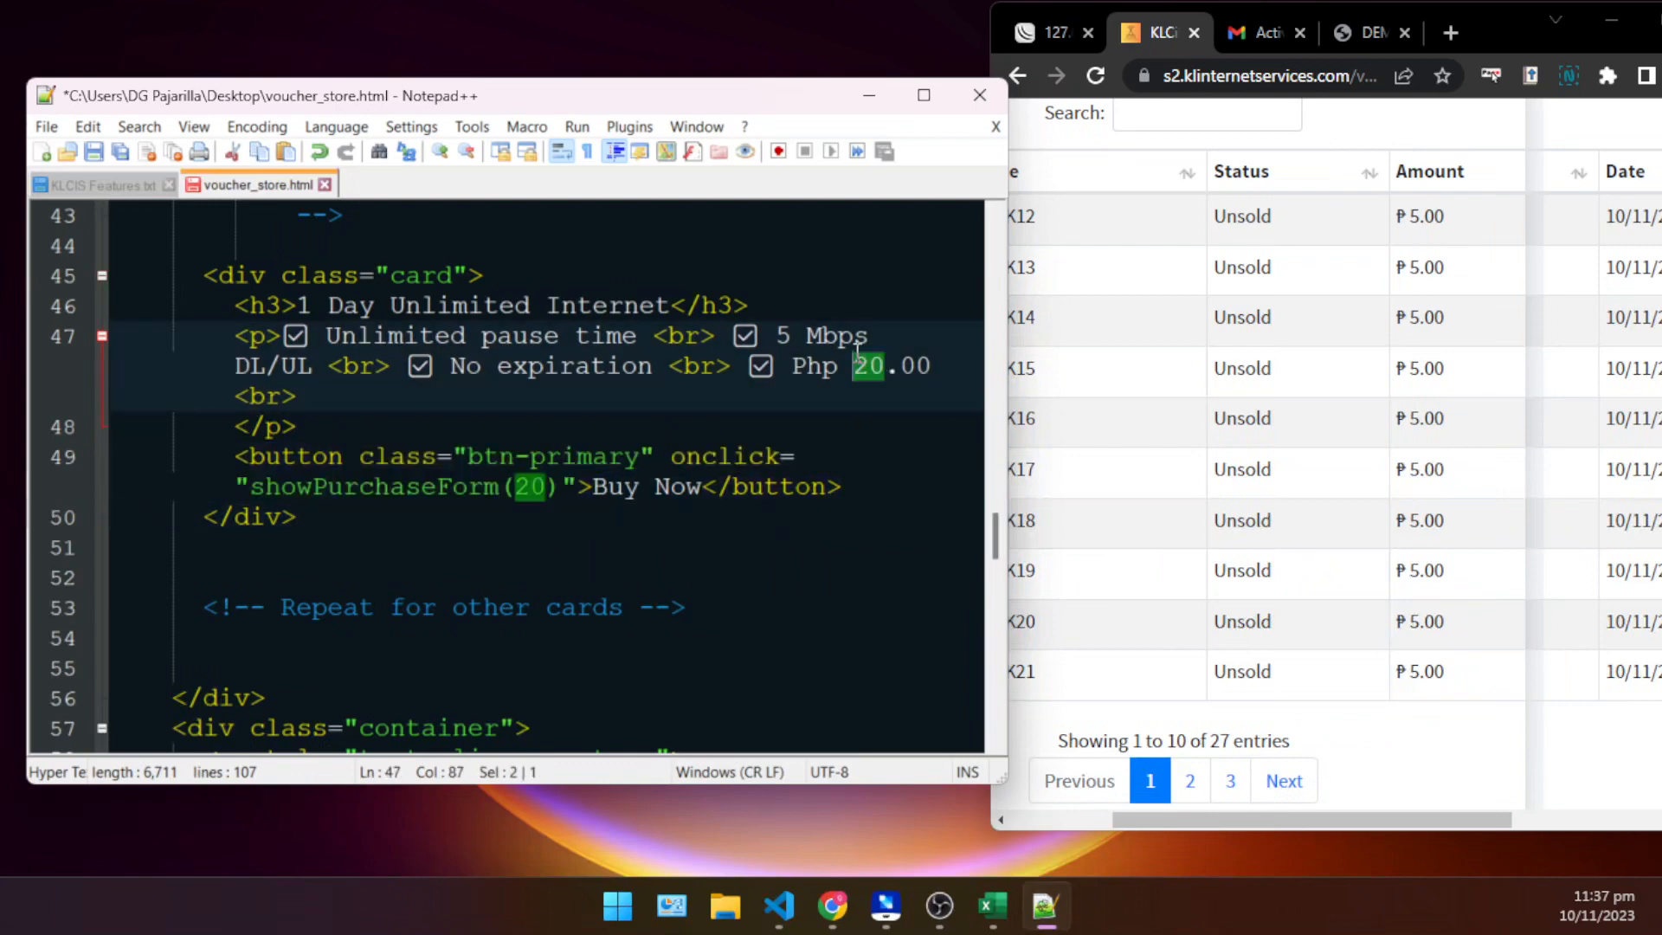
pyautogui.write('6')
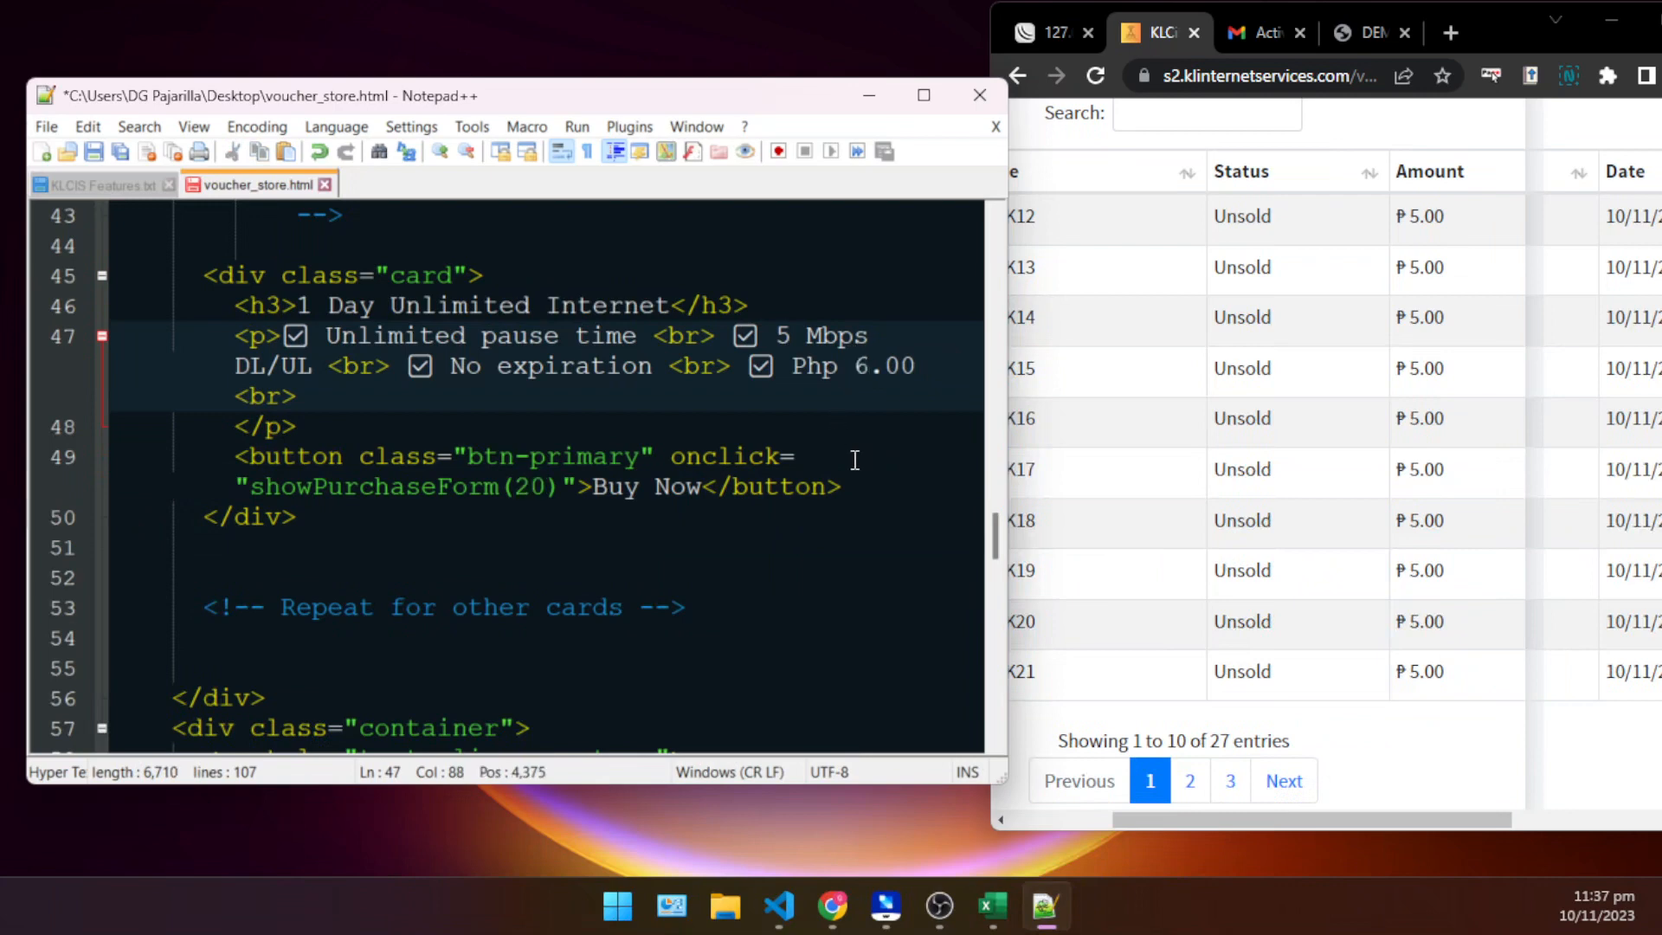
pyautogui.press('BackSpace')
pyautogui.write('5')
pyautogui.moveTo(553, 490); pyautogui.dragTo(520, 487)
pyautogui.write('5')
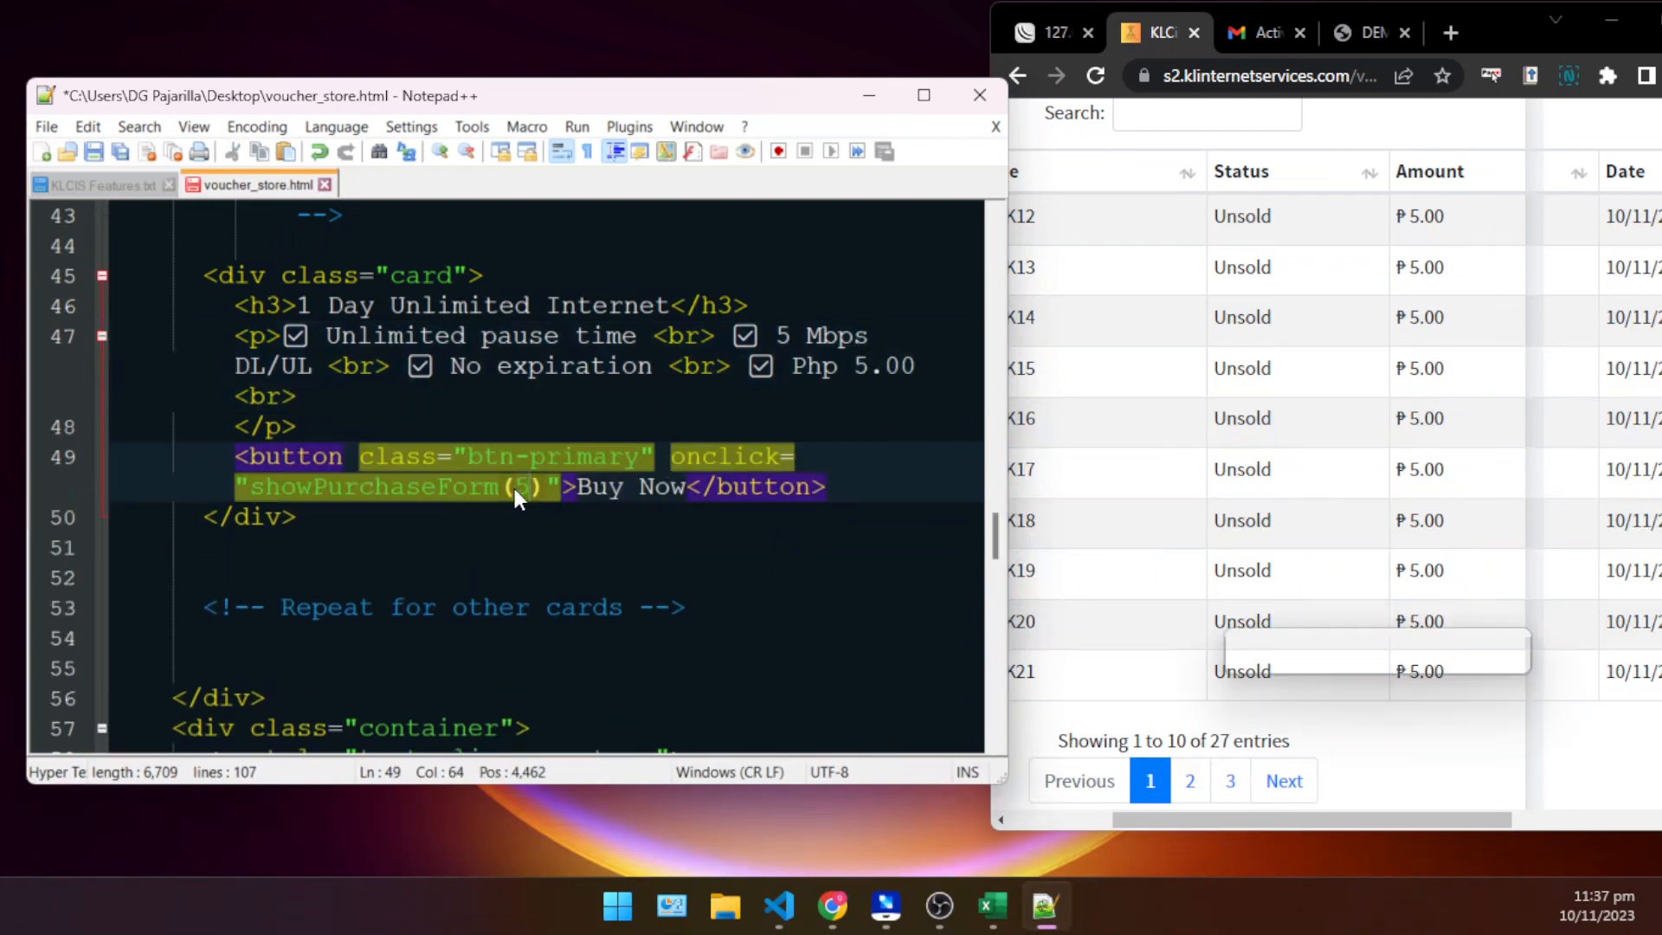
# - Review the edited card's text and check its price against the Amount column and CSV example on the Voucher Import page
pyautogui.click(532, 281)
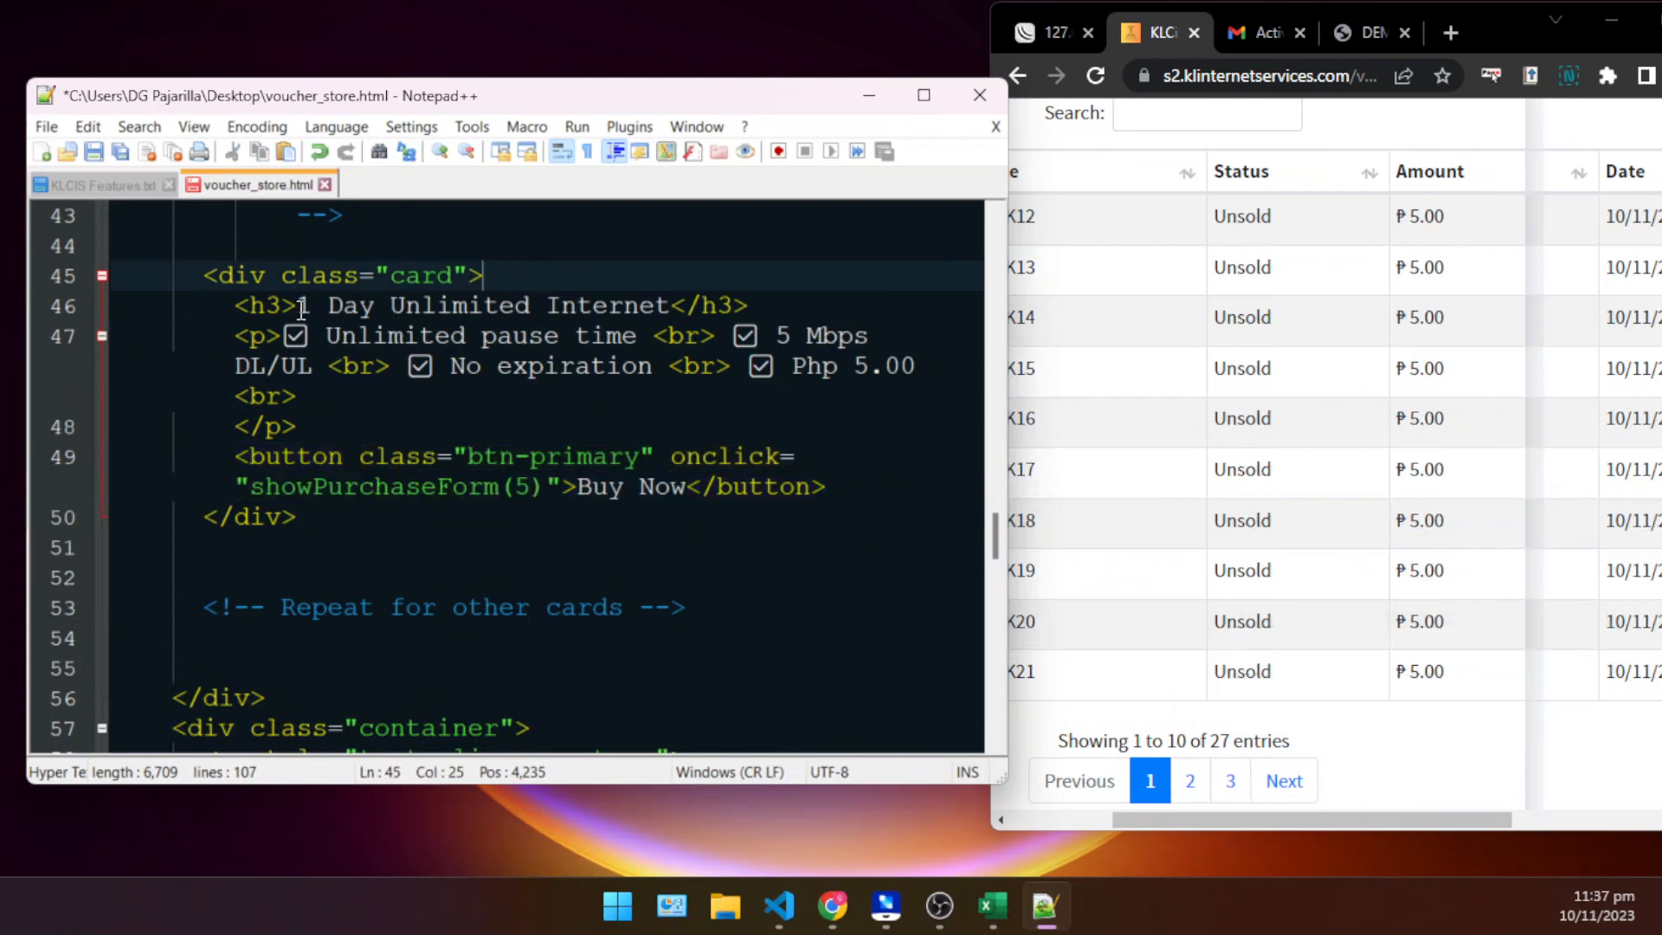
pyautogui.moveTo(300, 310); pyautogui.dragTo(443, 310)
pyautogui.click(566, 338)
pyautogui.click(743, 538)
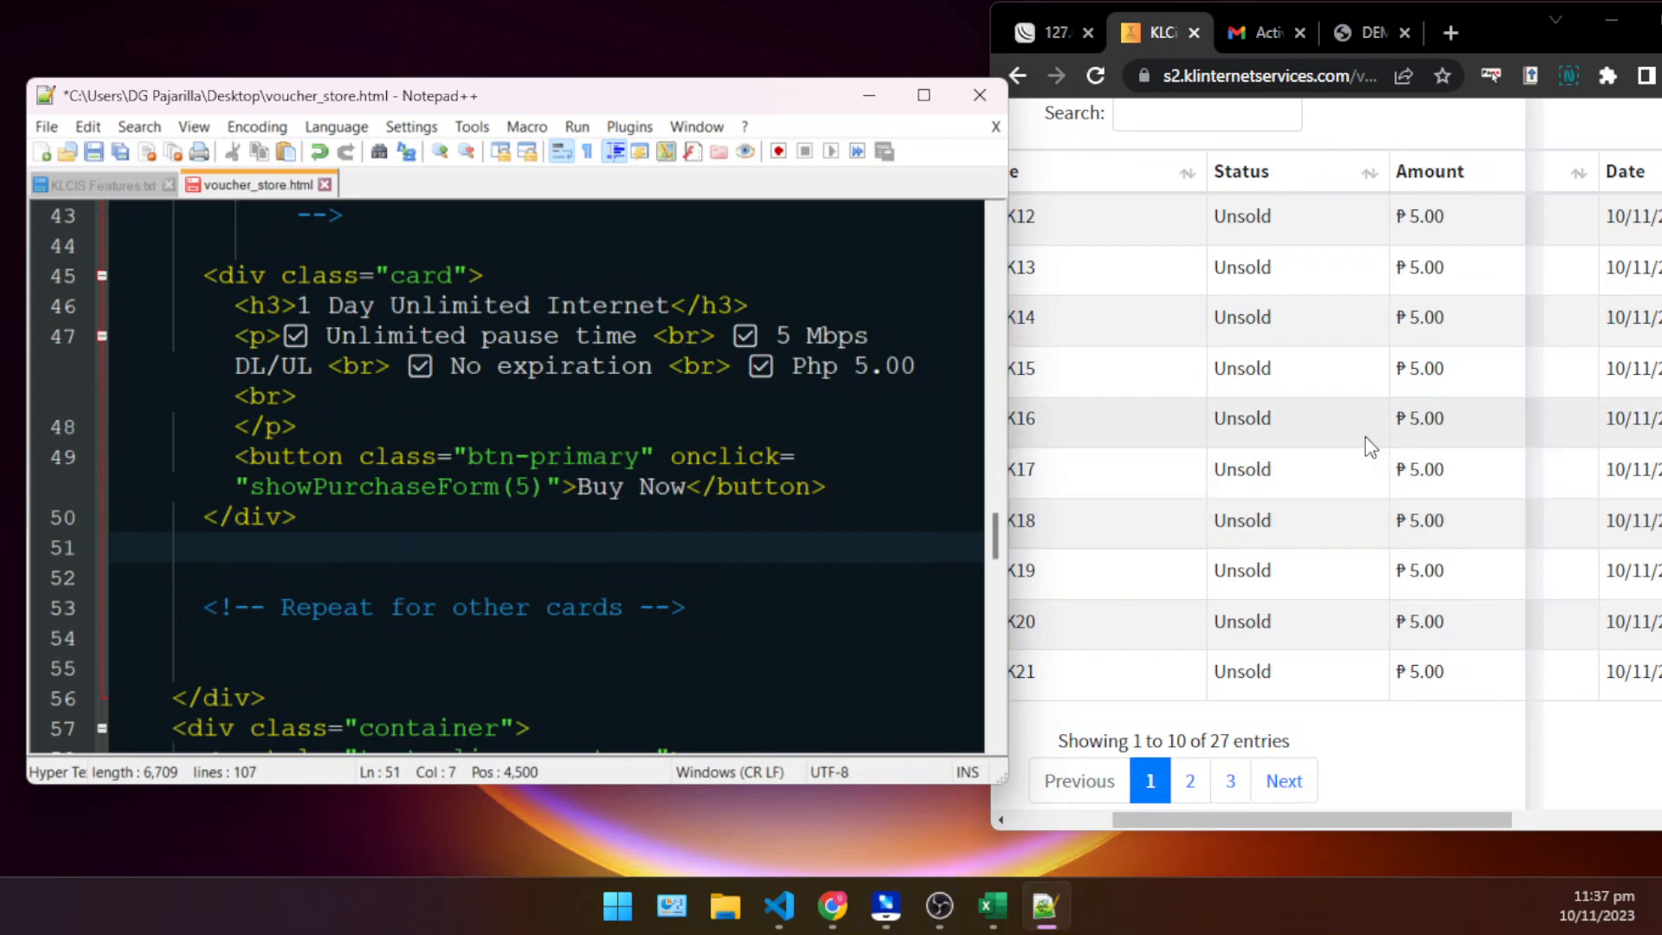
pyautogui.scroll(4, 1365, 436)
pyautogui.doubleClick(1427, 582)
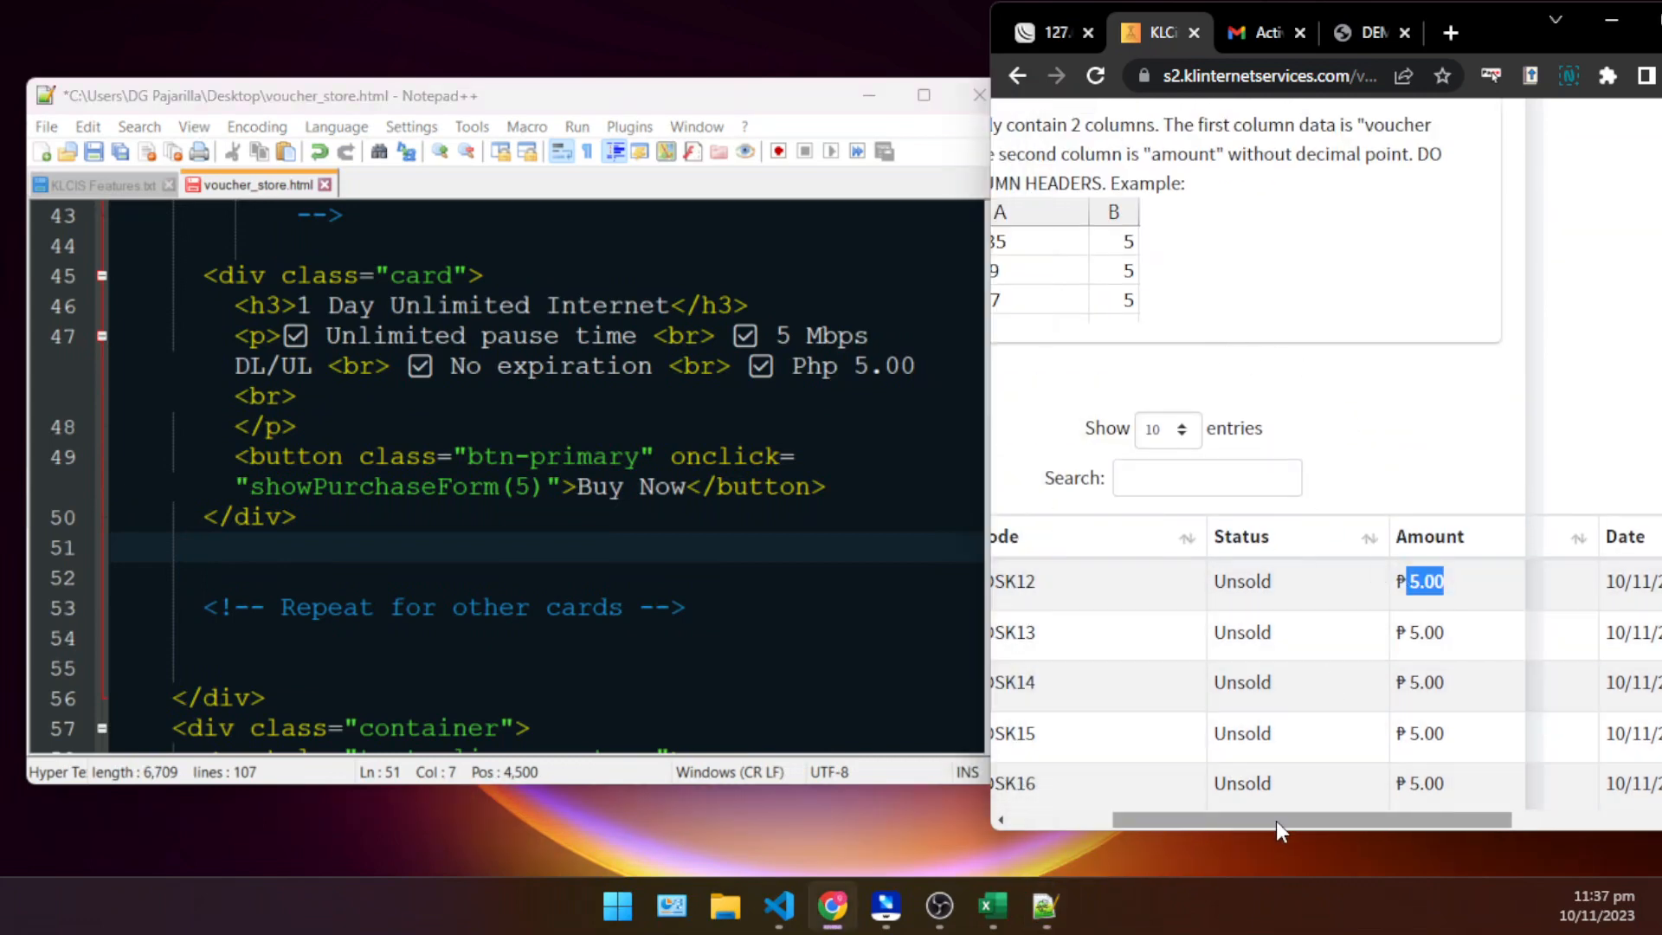
pyautogui.moveTo(1276, 821)
pyautogui.mouseDown()
pyautogui.moveTo(1115, 818)
pyautogui.moveTo(1260, 802)
pyautogui.moveTo(1294, 821)
pyautogui.moveTo(1276, 819)
pyautogui.mouseUp()
pyautogui.scroll(4, 1351, 502)
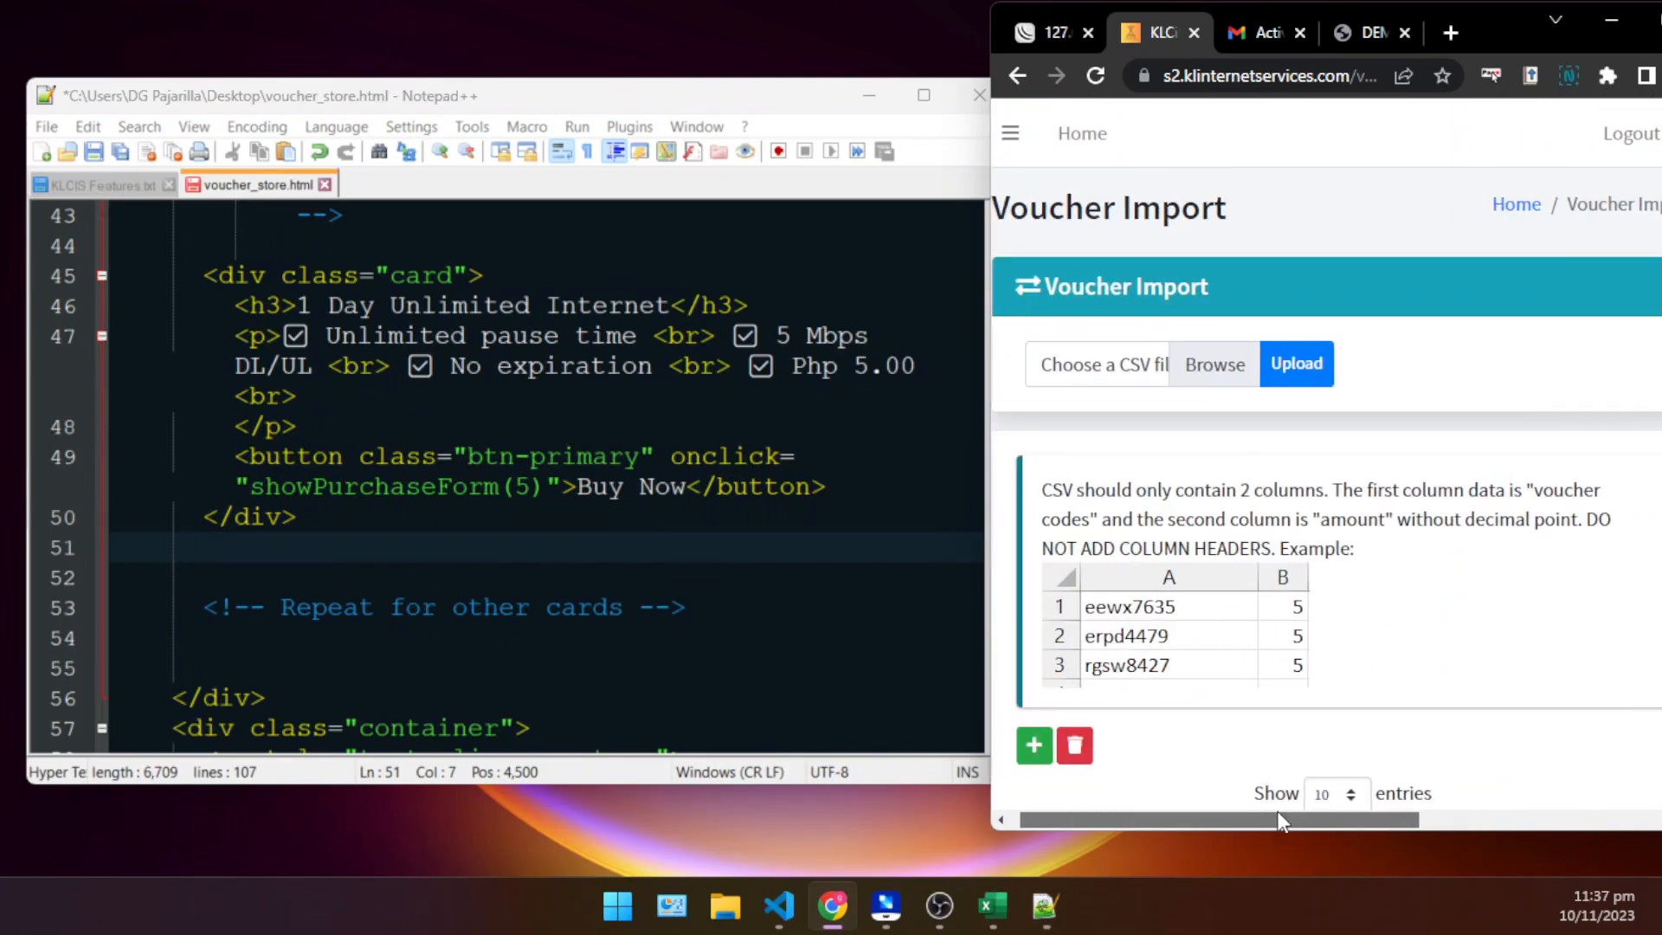
pyautogui.scroll(-5, 1563, 558)
pyautogui.click(1595, 510)
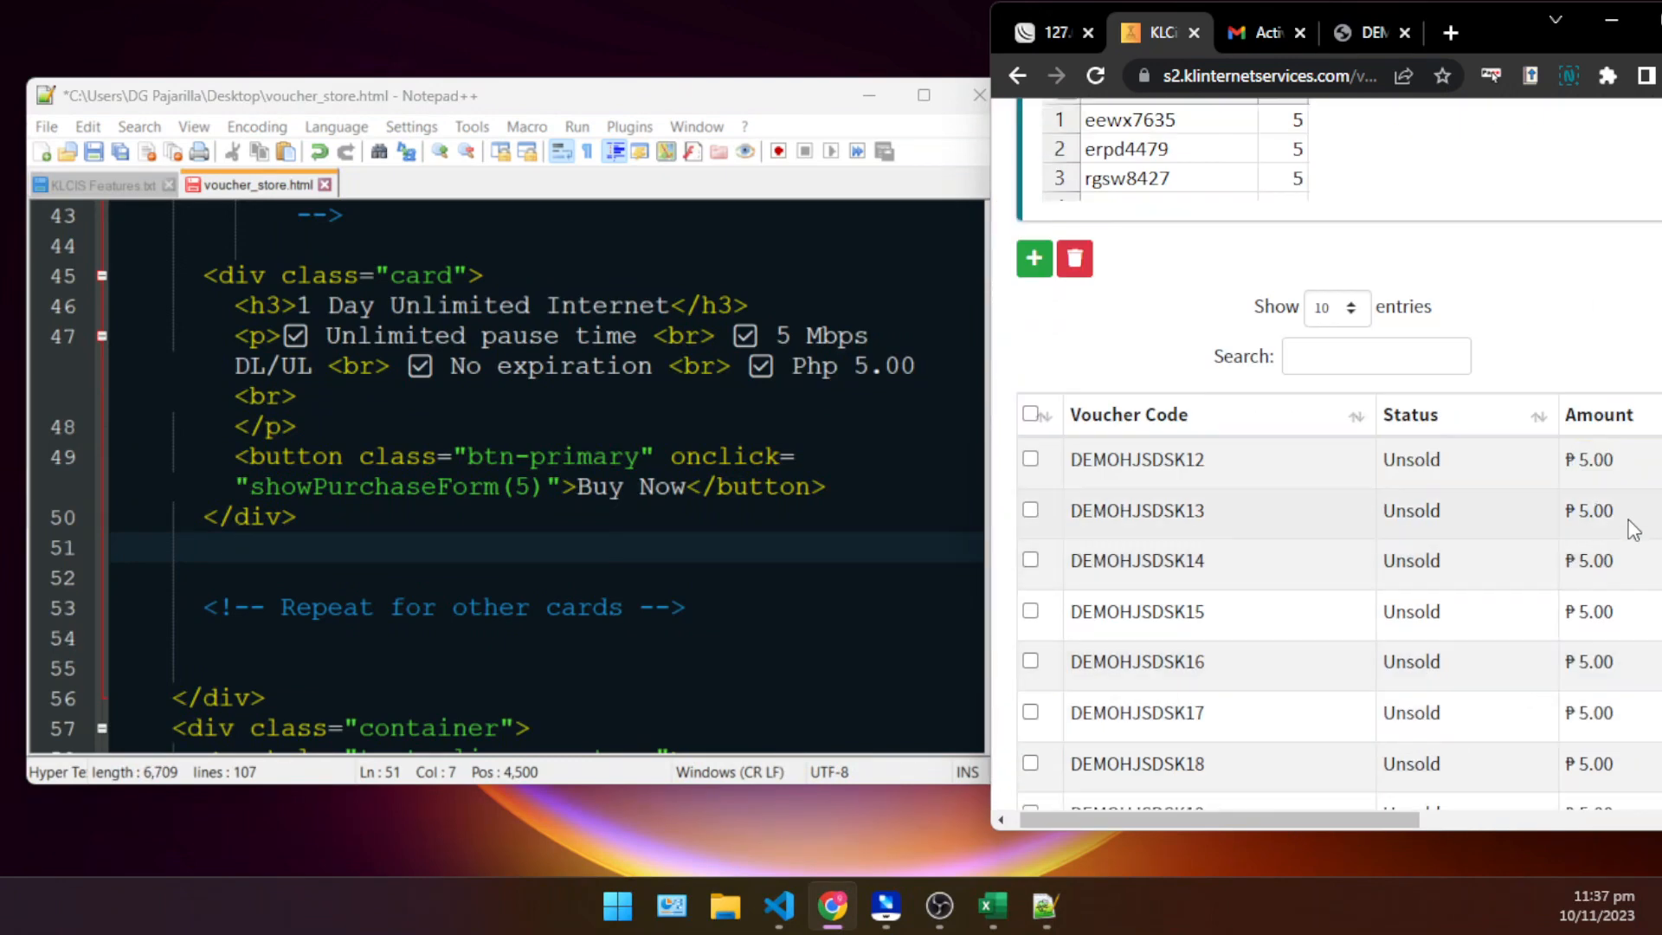
pyautogui.moveTo(1631, 519); pyautogui.dragTo(1581, 509)
pyautogui.scroll(5, 1353, 258)
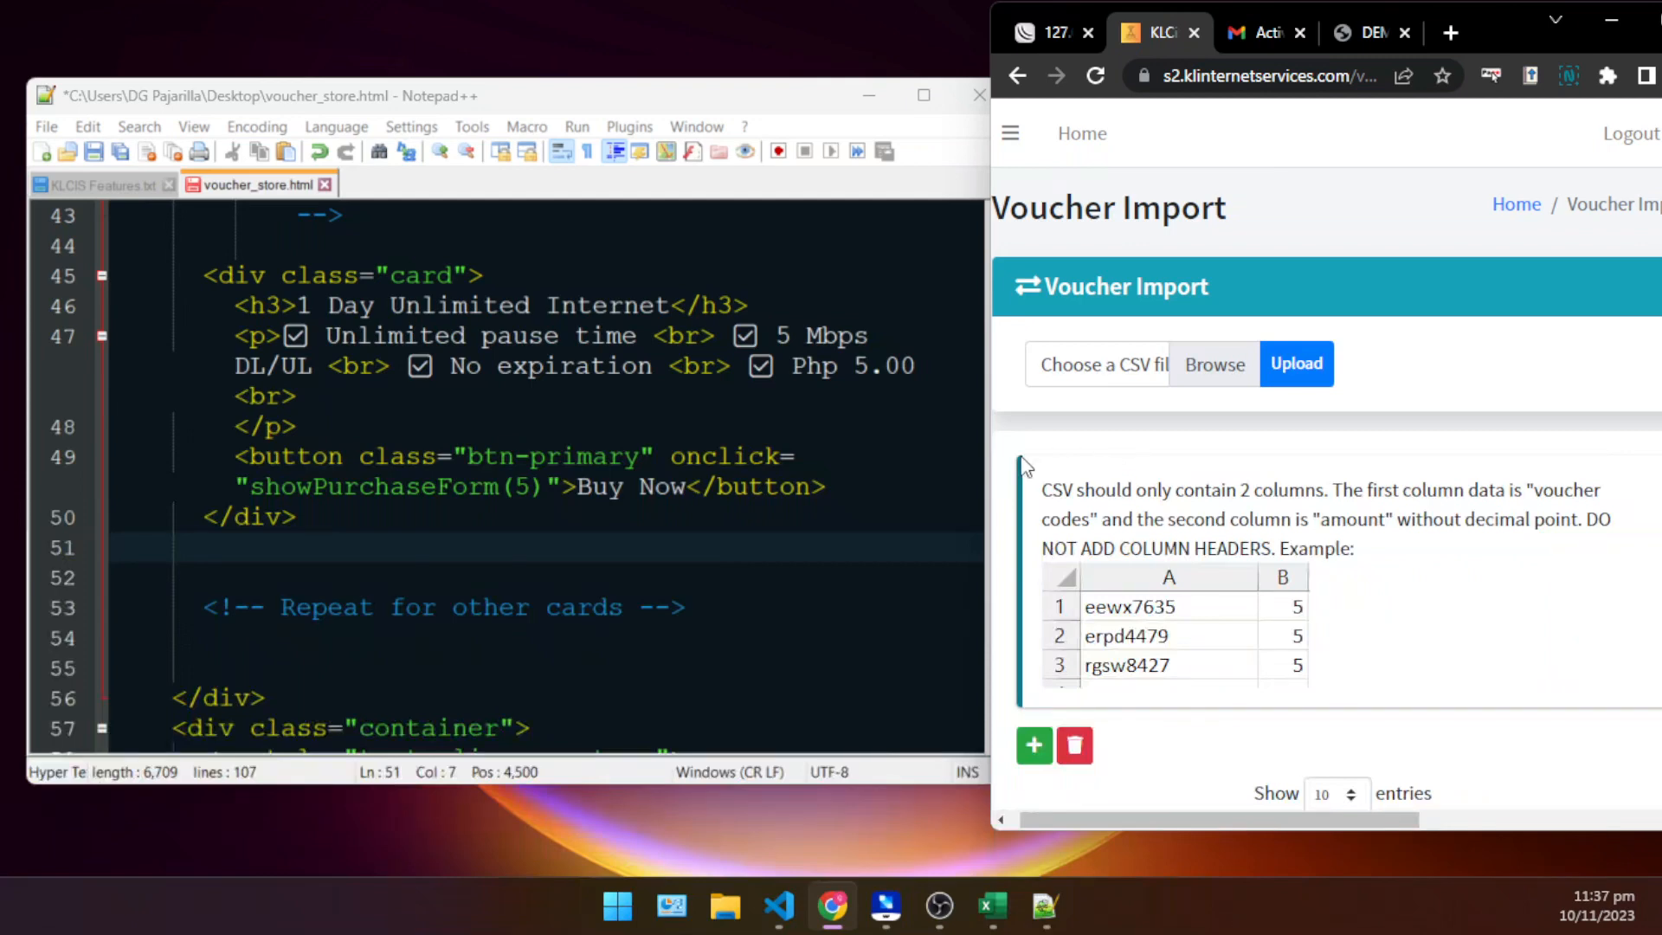
# - Return to voucher_store.html in Notepad++ and recheck the card's Buy Now button line
pyautogui.click(781, 491)
pyautogui.click(744, 527)
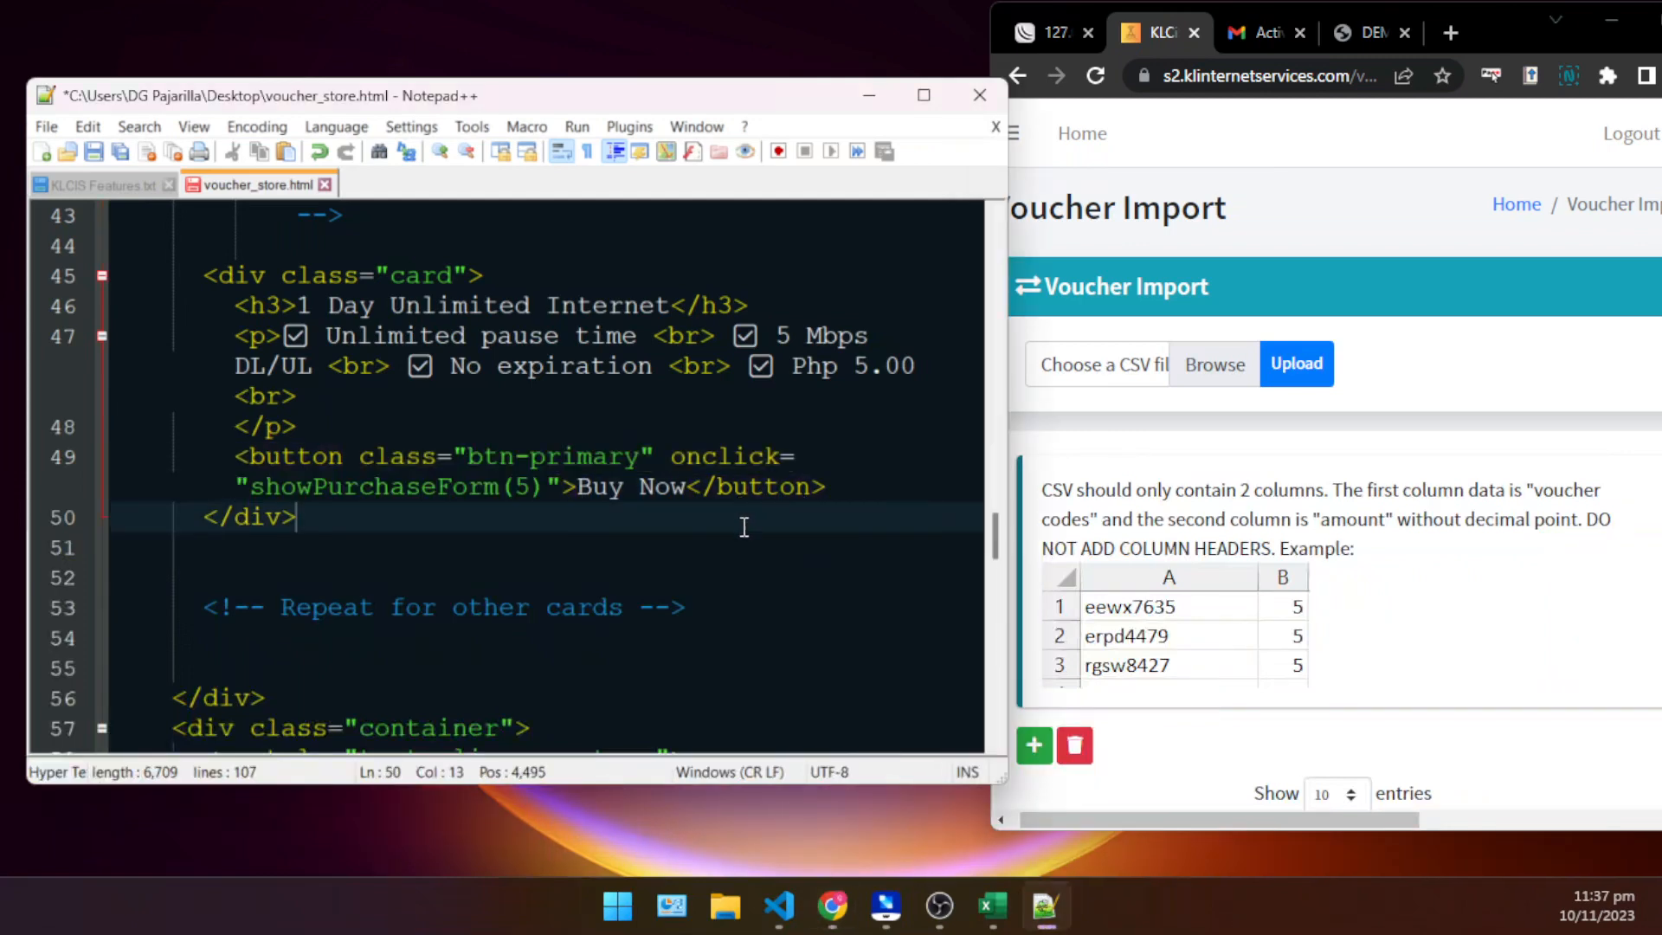
pyautogui.click(645, 494)
pyautogui.click(835, 493)
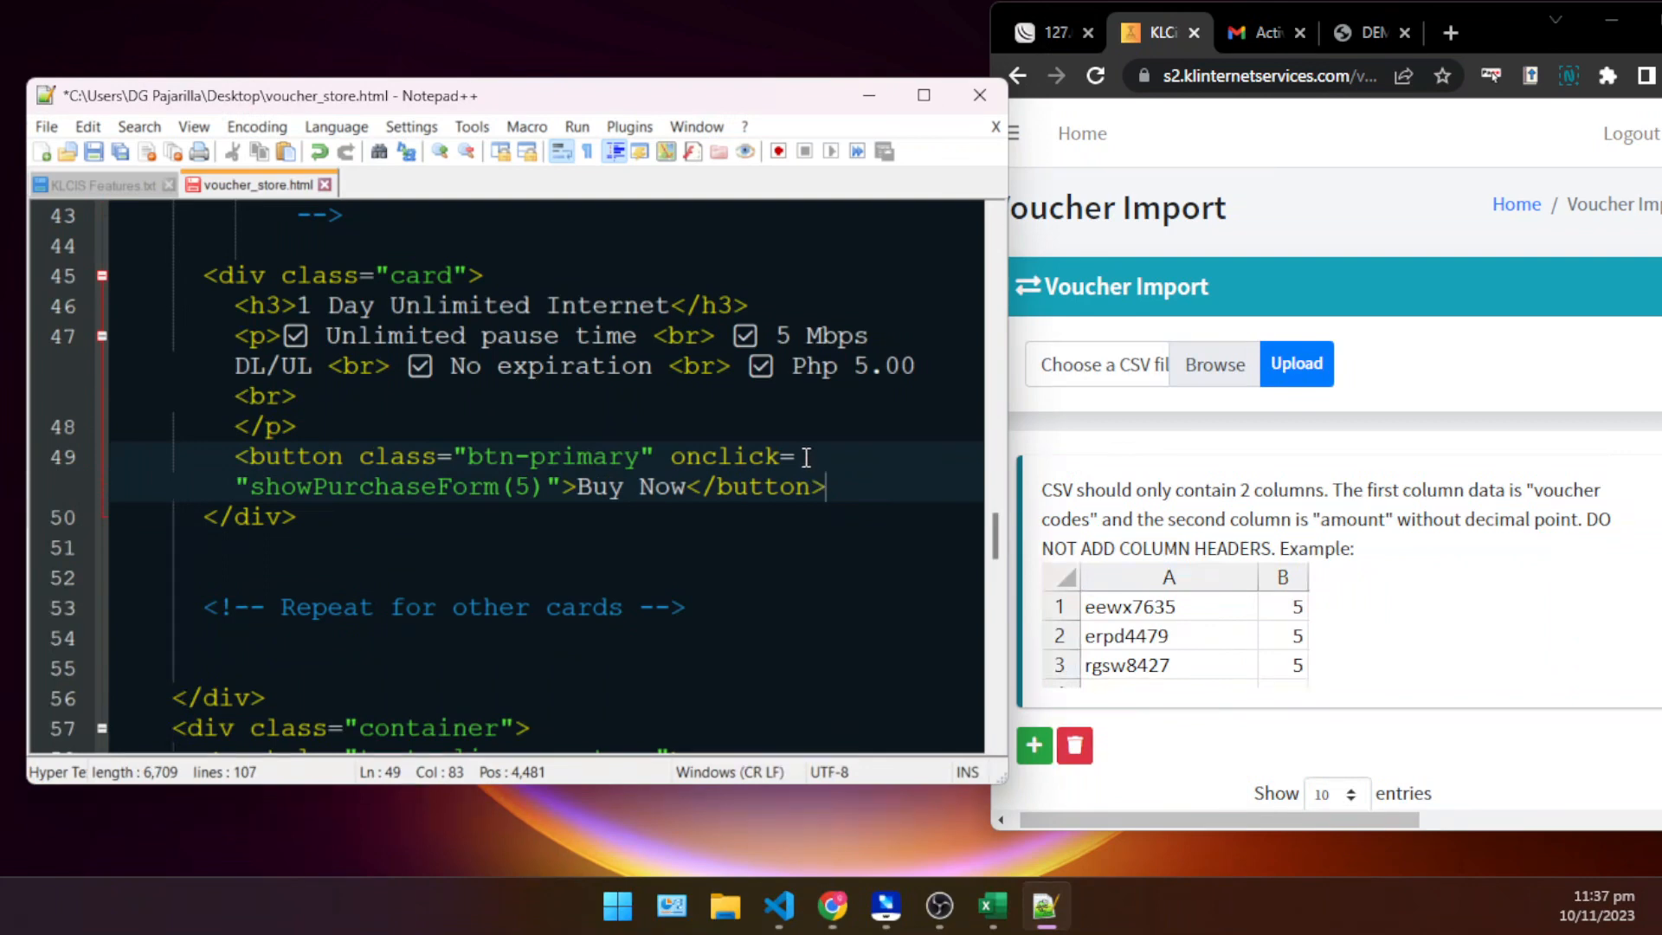
# - Change the card's Buy Now call to showPurchaseForm(20) and its displayed price to Php 20.00, and save the file
pyautogui.click(535, 481)
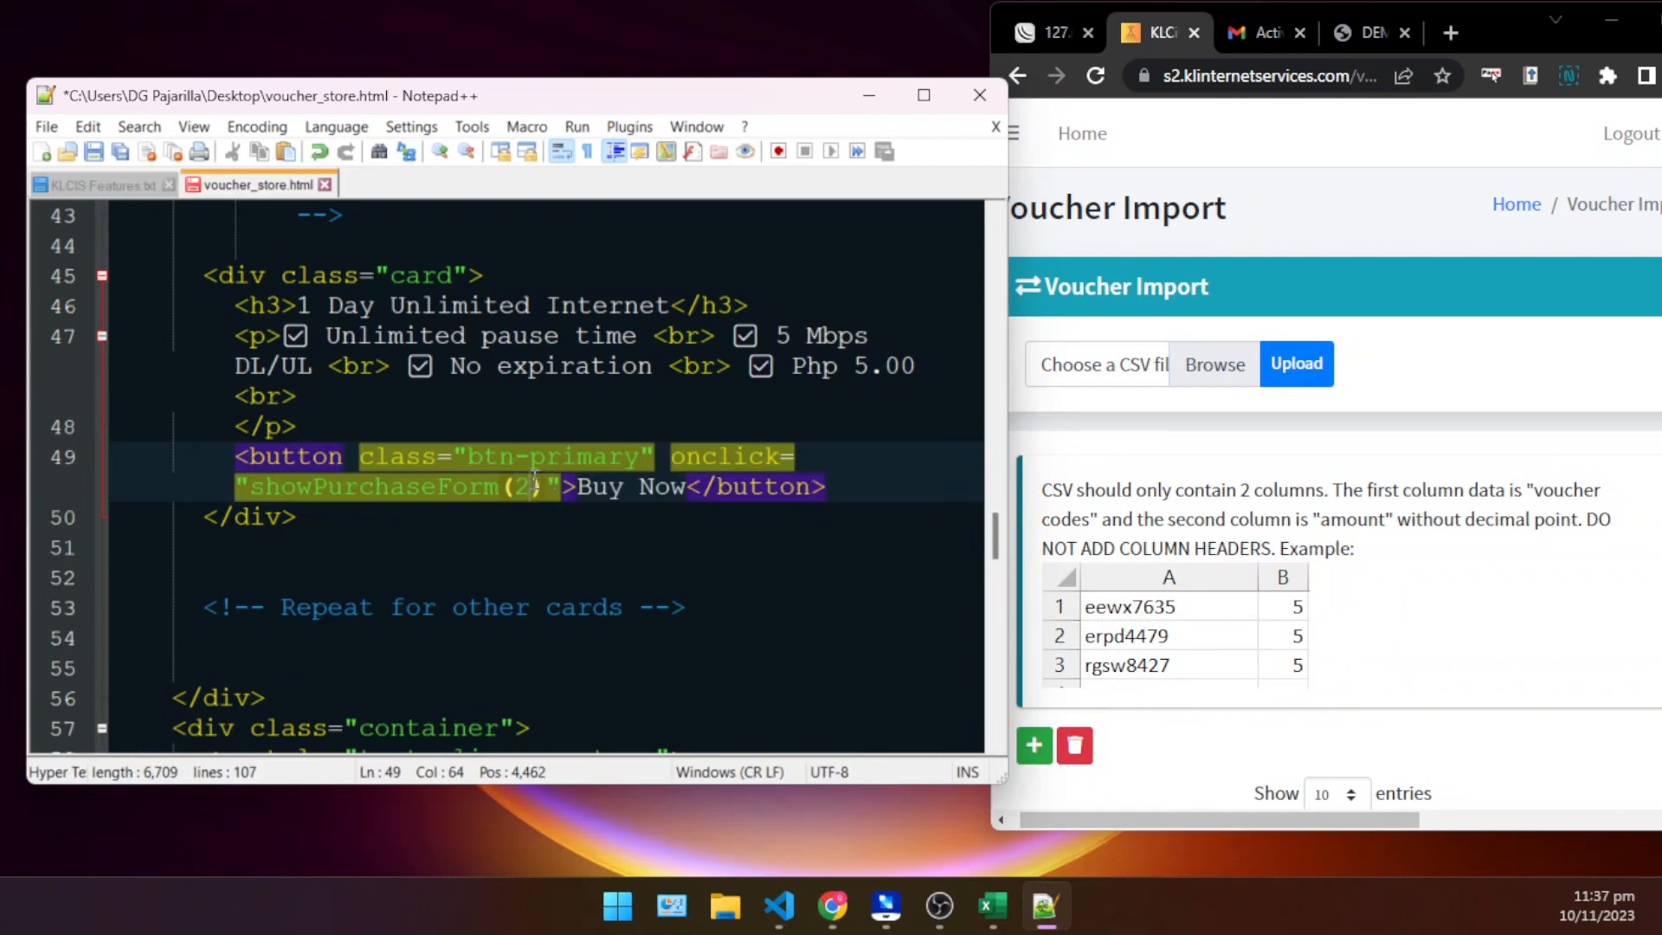
pyautogui.press('BackSpace')
pyautogui.write('20')
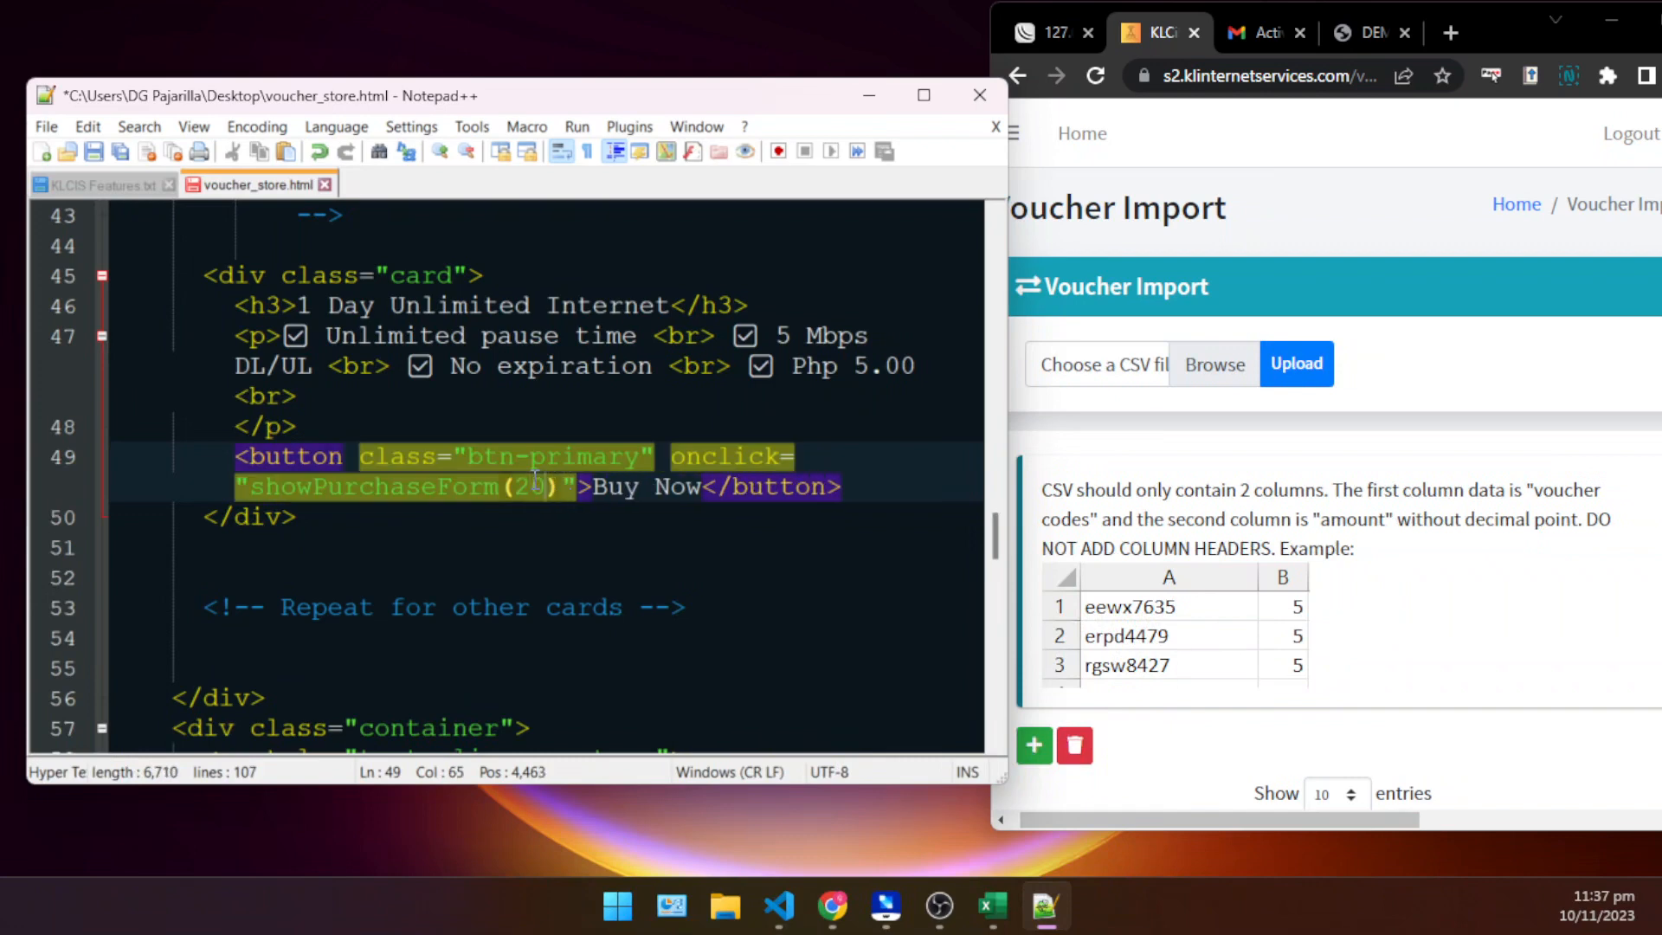
pyautogui.click(866, 368)
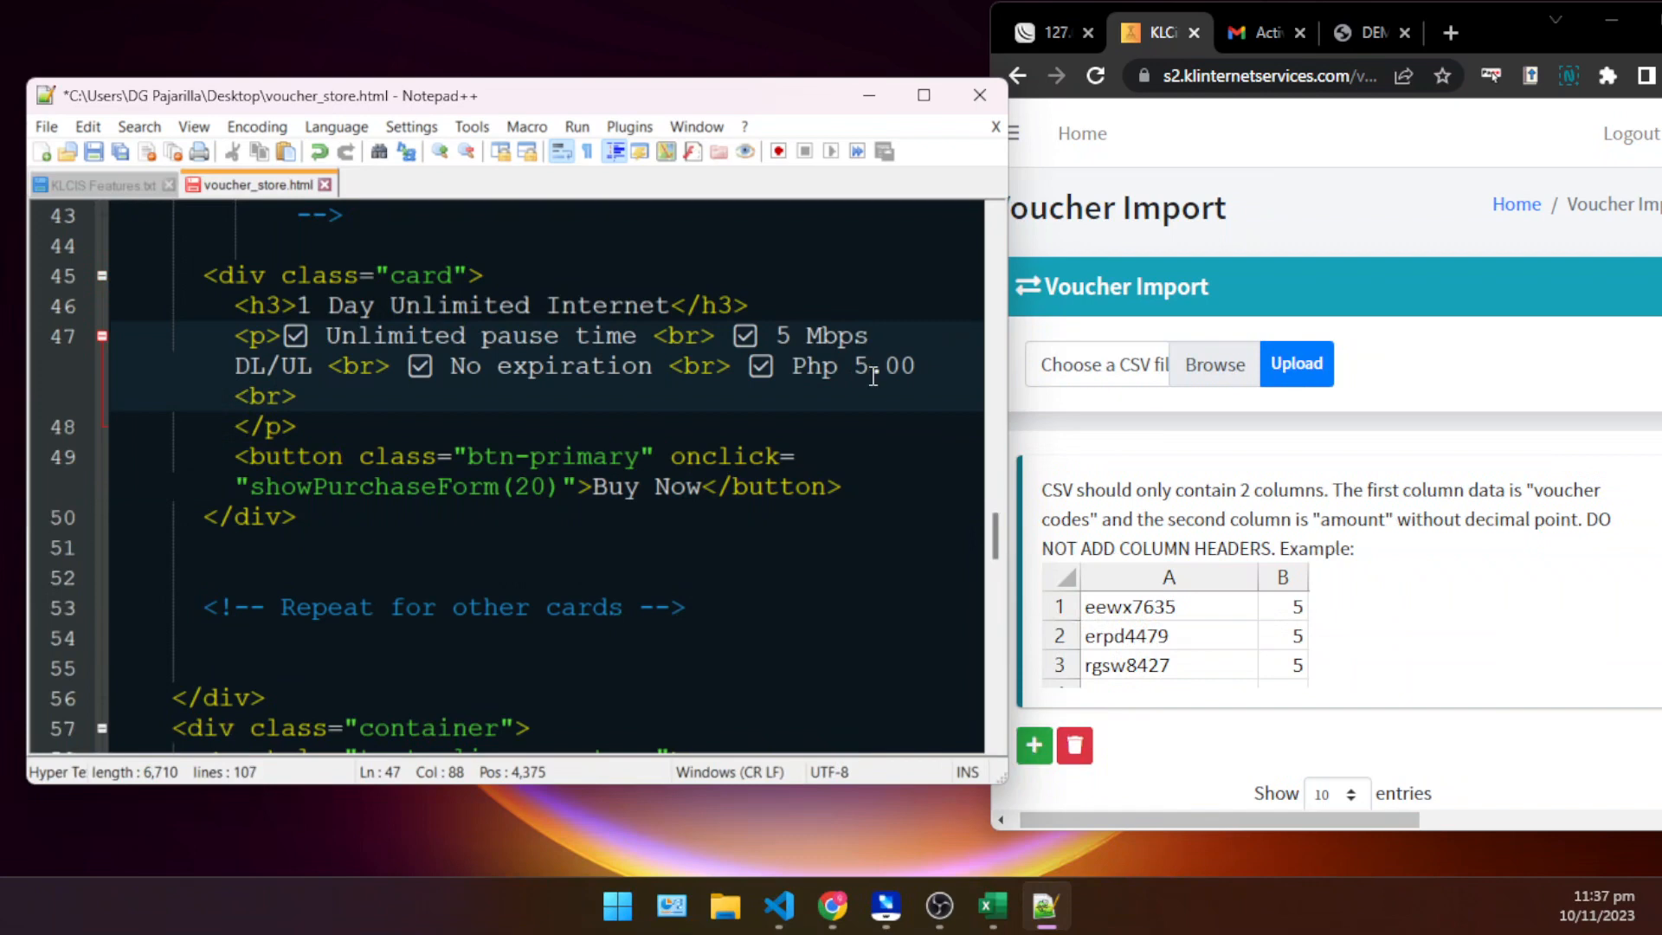
pyautogui.press('BackSpace')
pyautogui.write('20')
pyautogui.click(795, 477)
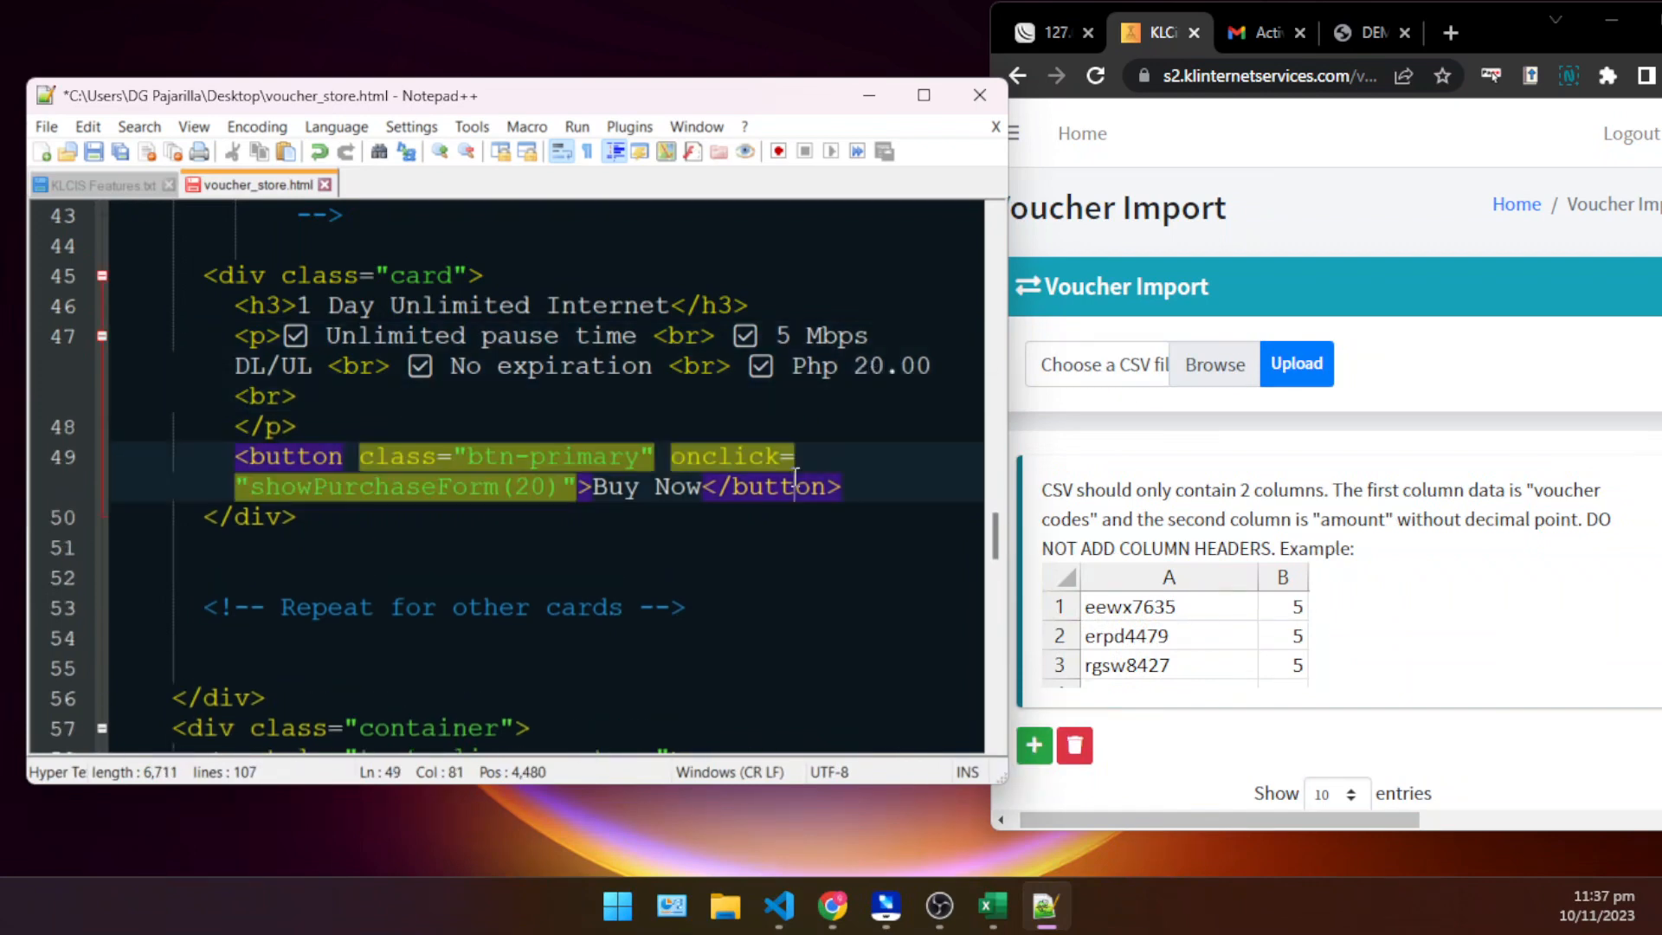
pyautogui.hotkey('ctrl', 's')
# - Examine the purchaseForm section of voucher_store.html and its comment about replacing the token value with the KLCiS Voucher System API key
pyautogui.scroll(-4, 796, 477)
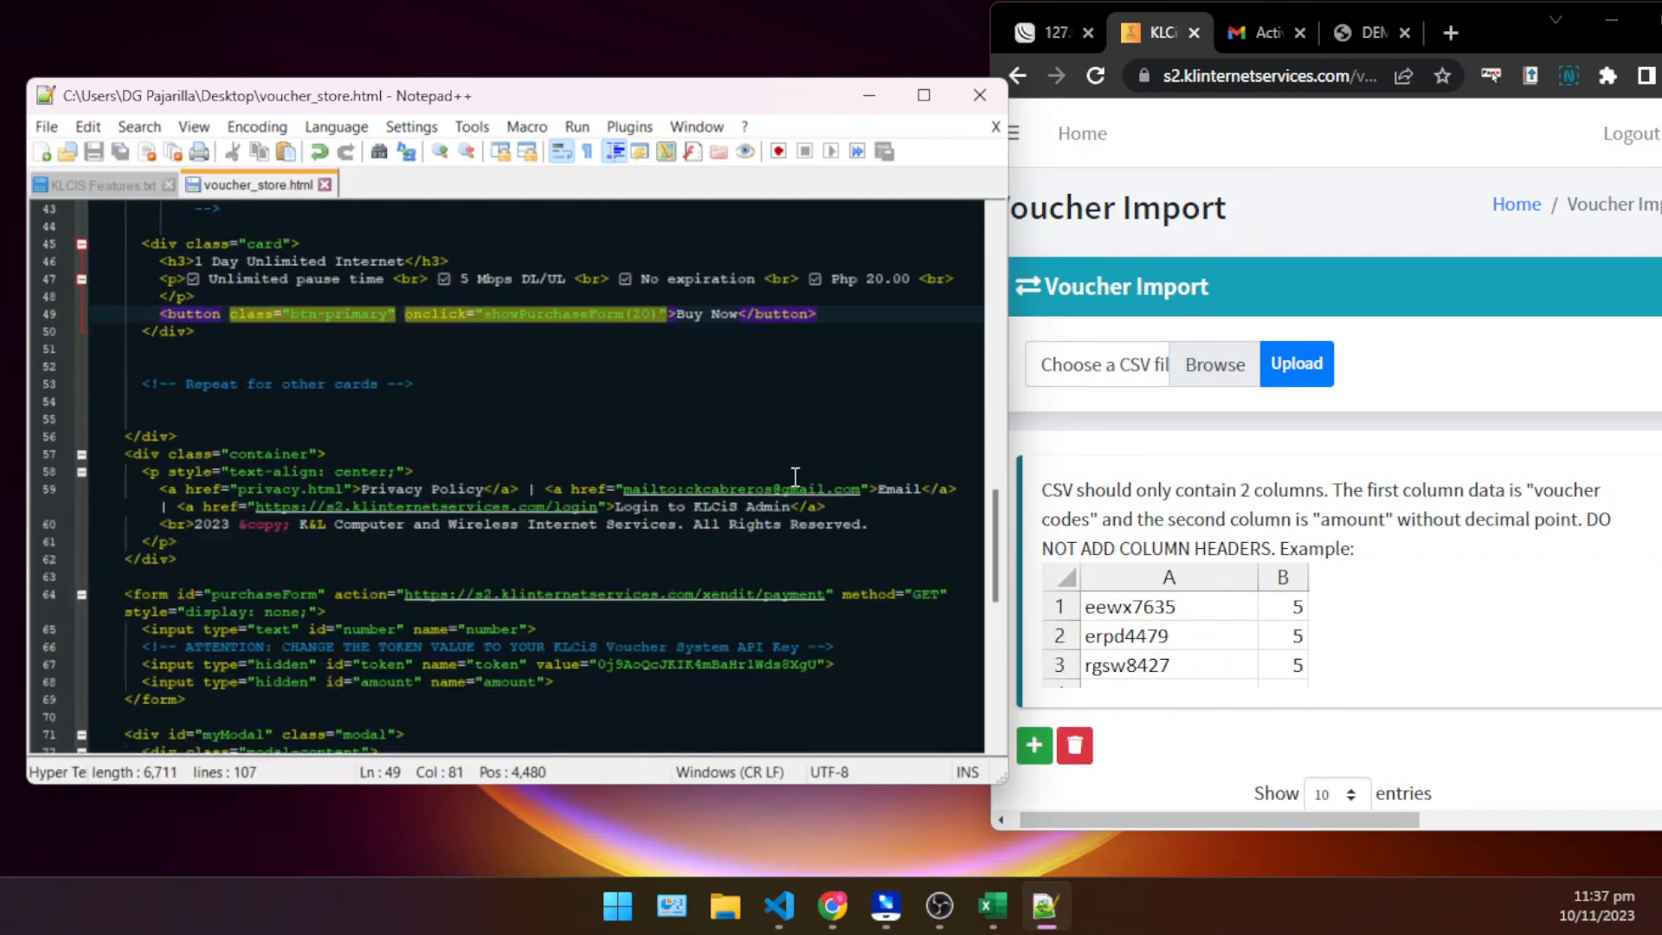
pyautogui.scroll(-4, 793, 477)
pyautogui.scroll(7, 769, 458)
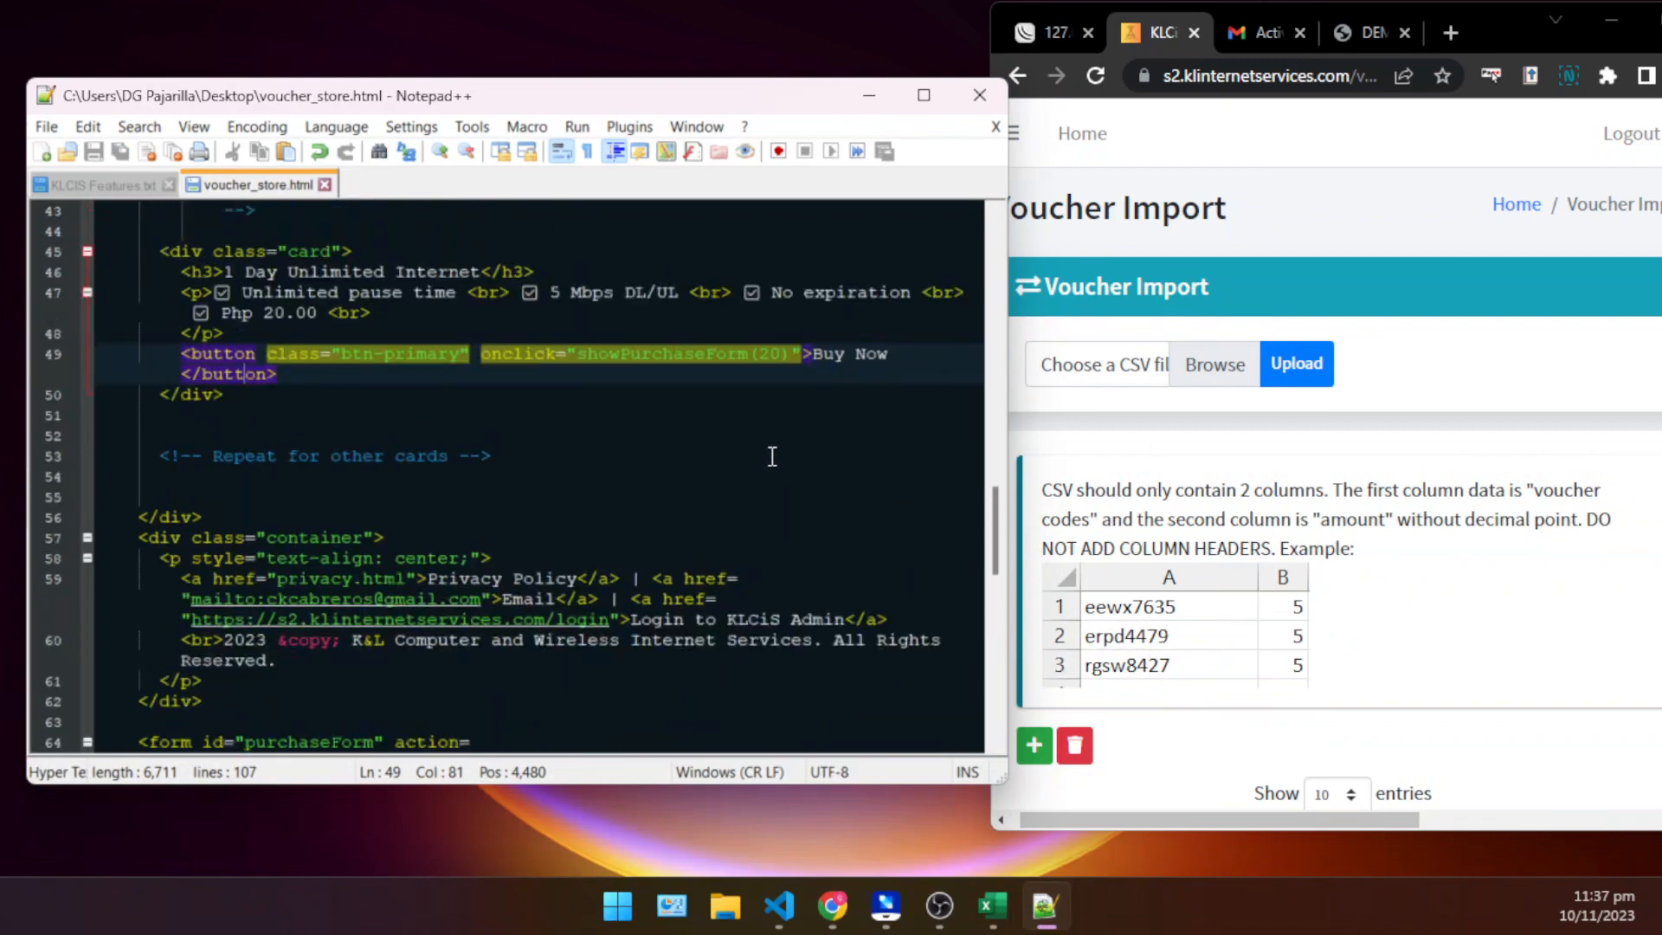
pyautogui.click(748, 519)
pyautogui.scroll(-5, 739, 600)
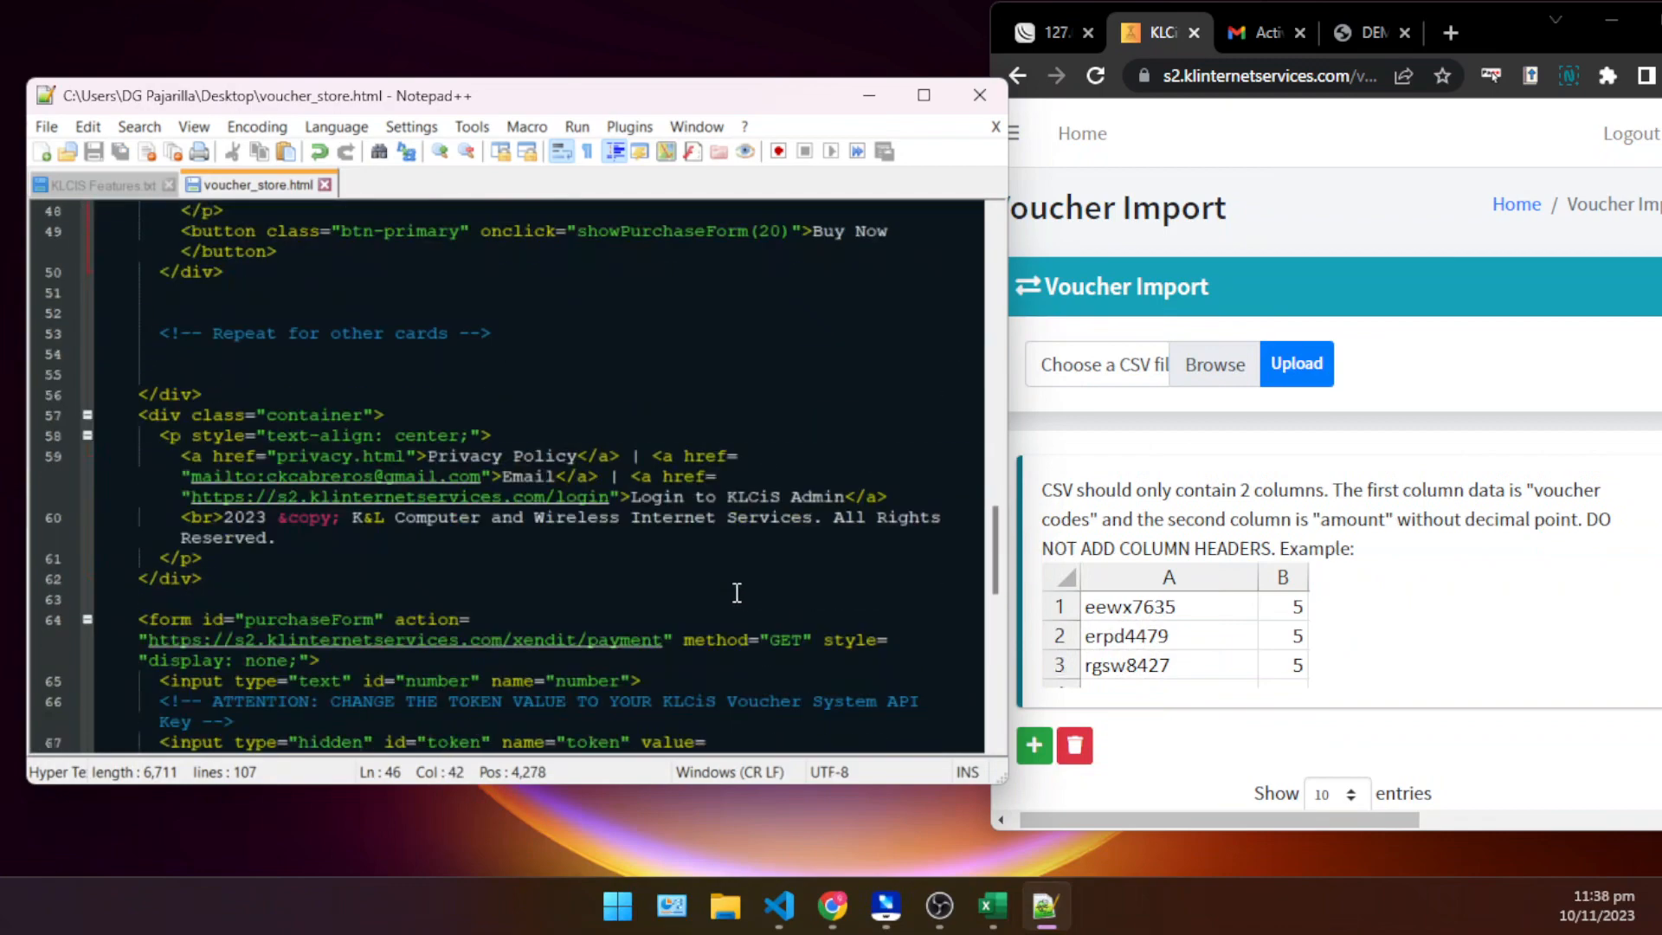
pyautogui.scroll(-4, 592, 404)
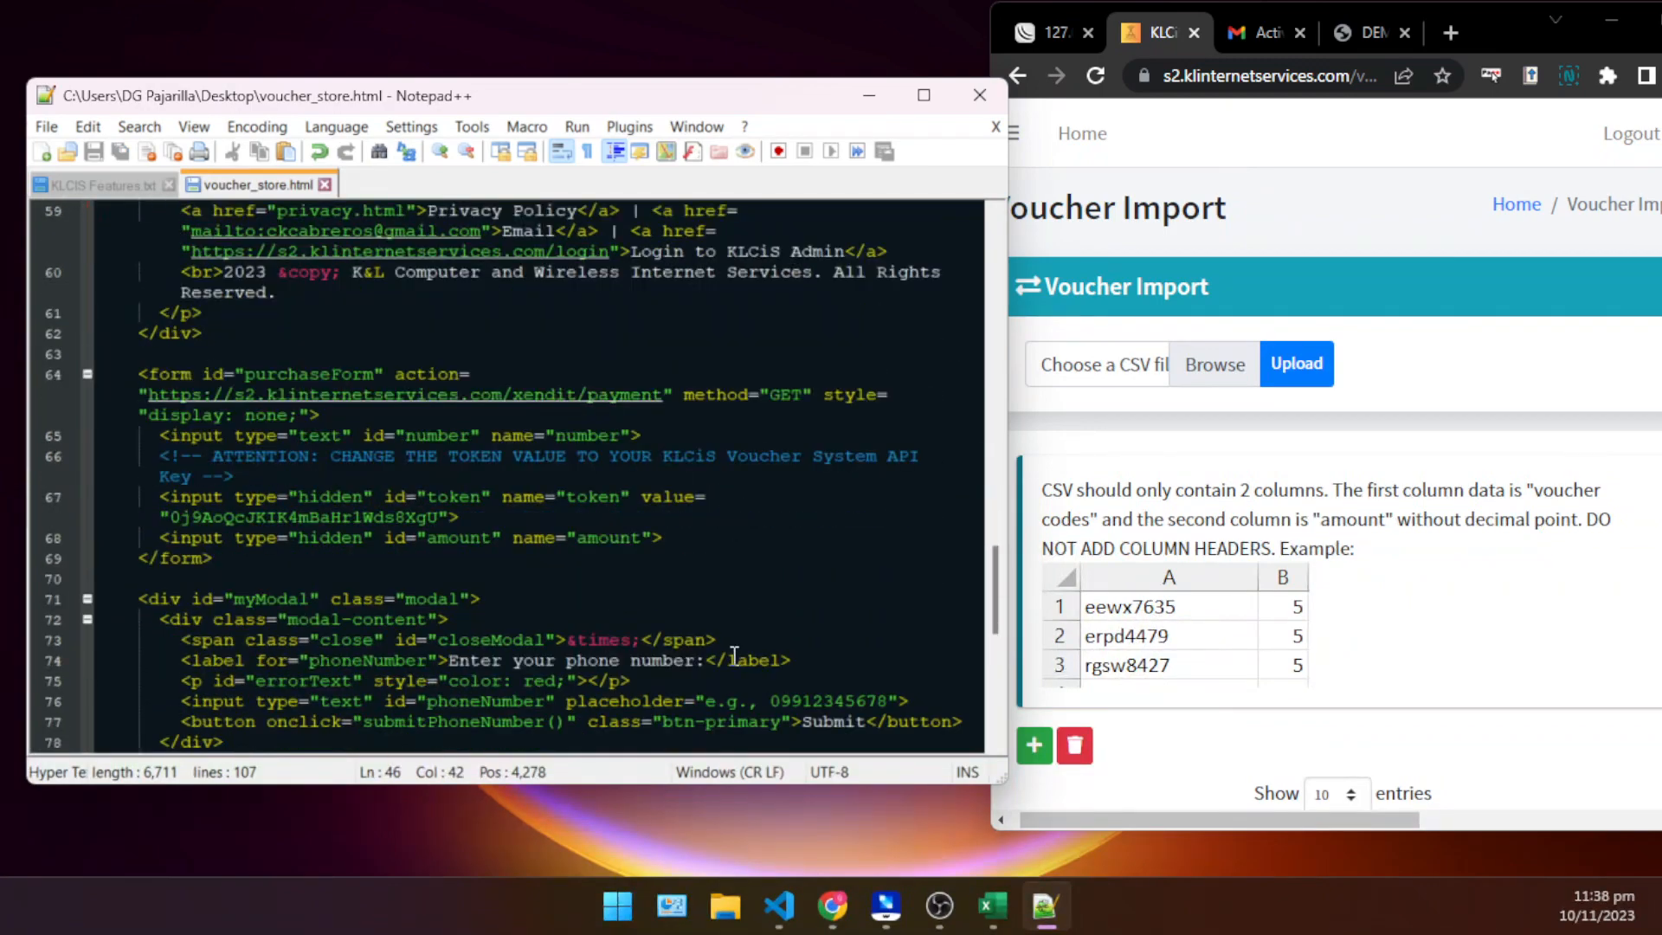
pyautogui.keyDown('ctrl'); pyautogui.scroll(2, 324, 493); pyautogui.keyUp('ctrl')
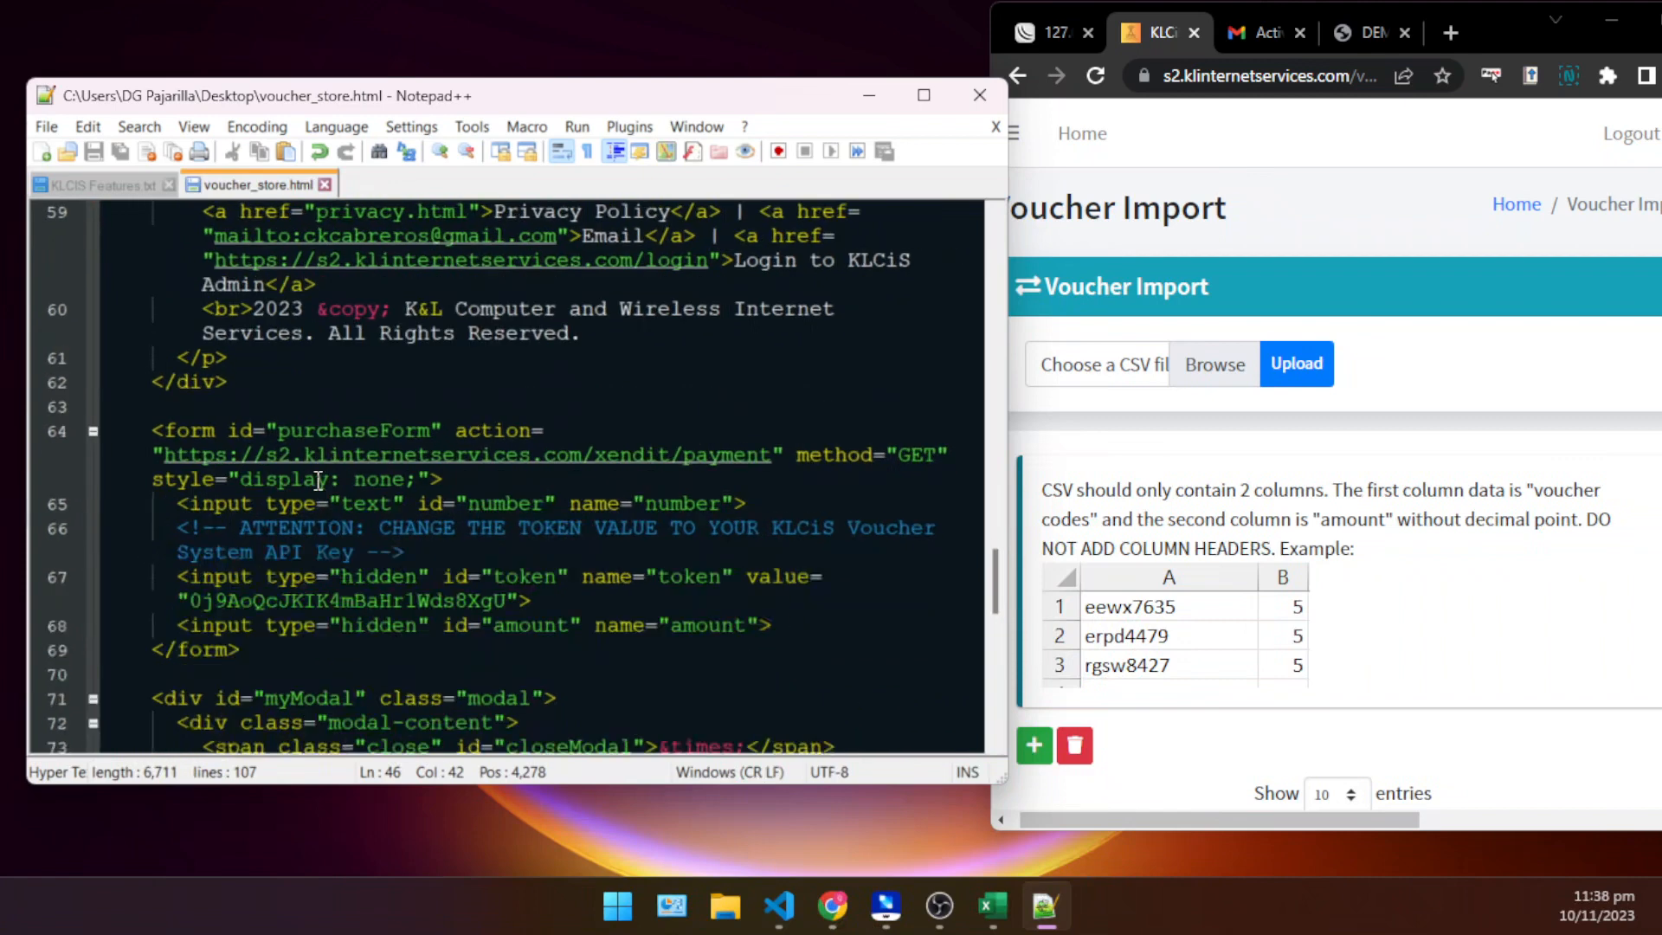
pyautogui.moveTo(440, 554); pyautogui.dragTo(174, 533)
pyautogui.click(837, 650)
pyautogui.scroll(-1, 805, 562)
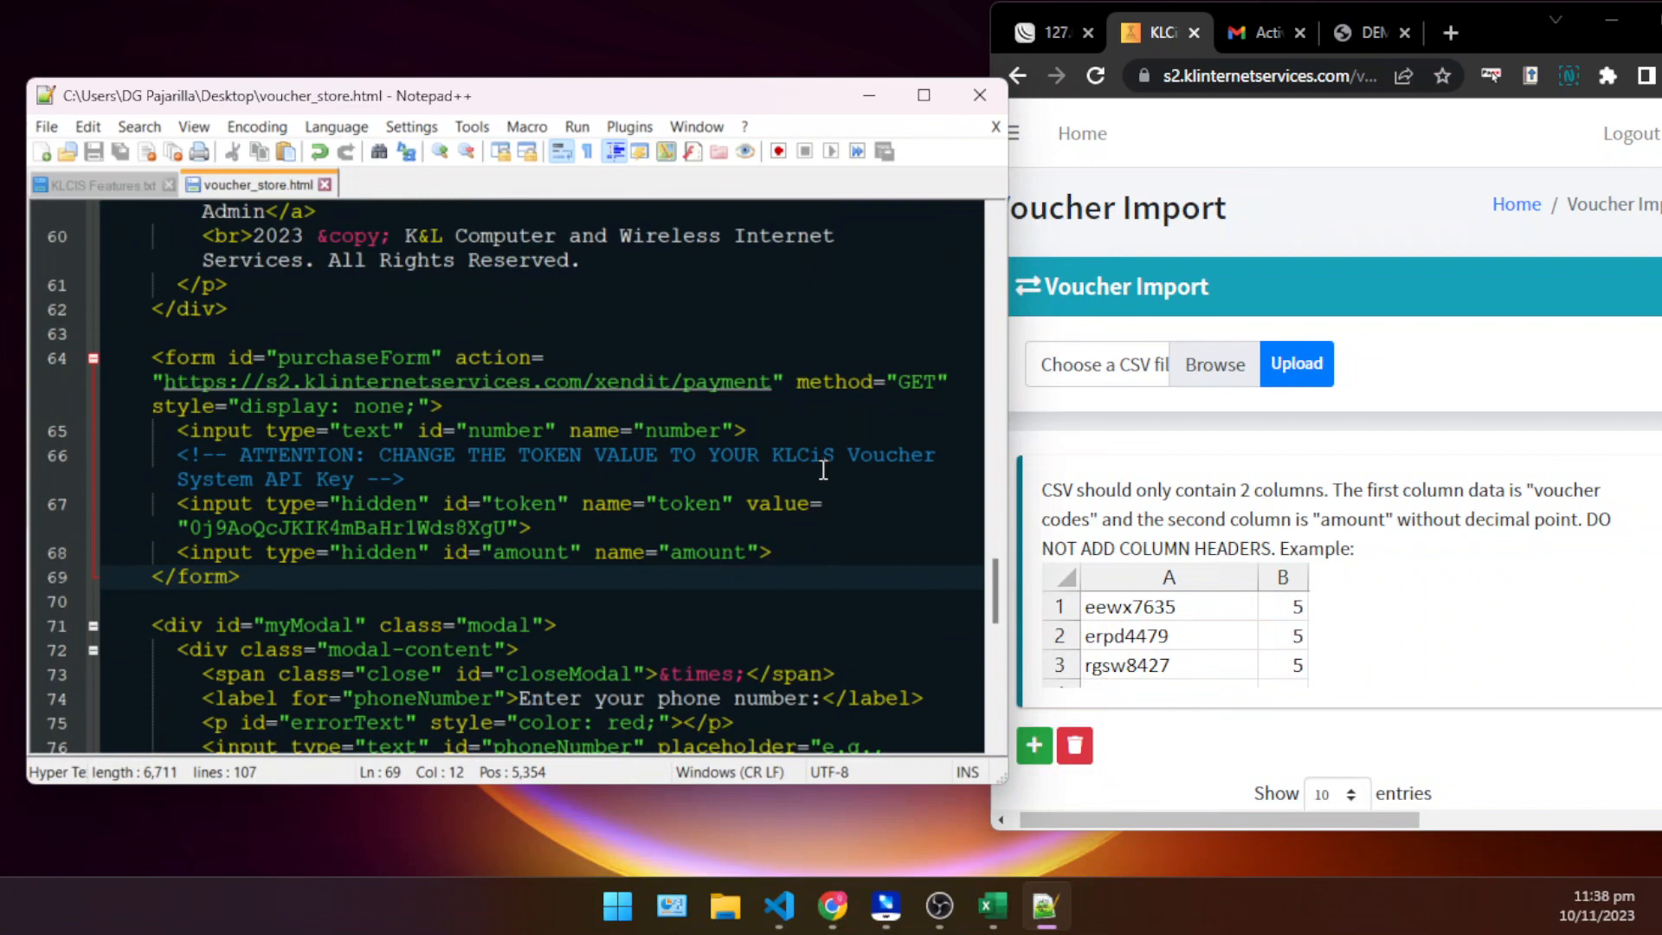
pyautogui.click(824, 432)
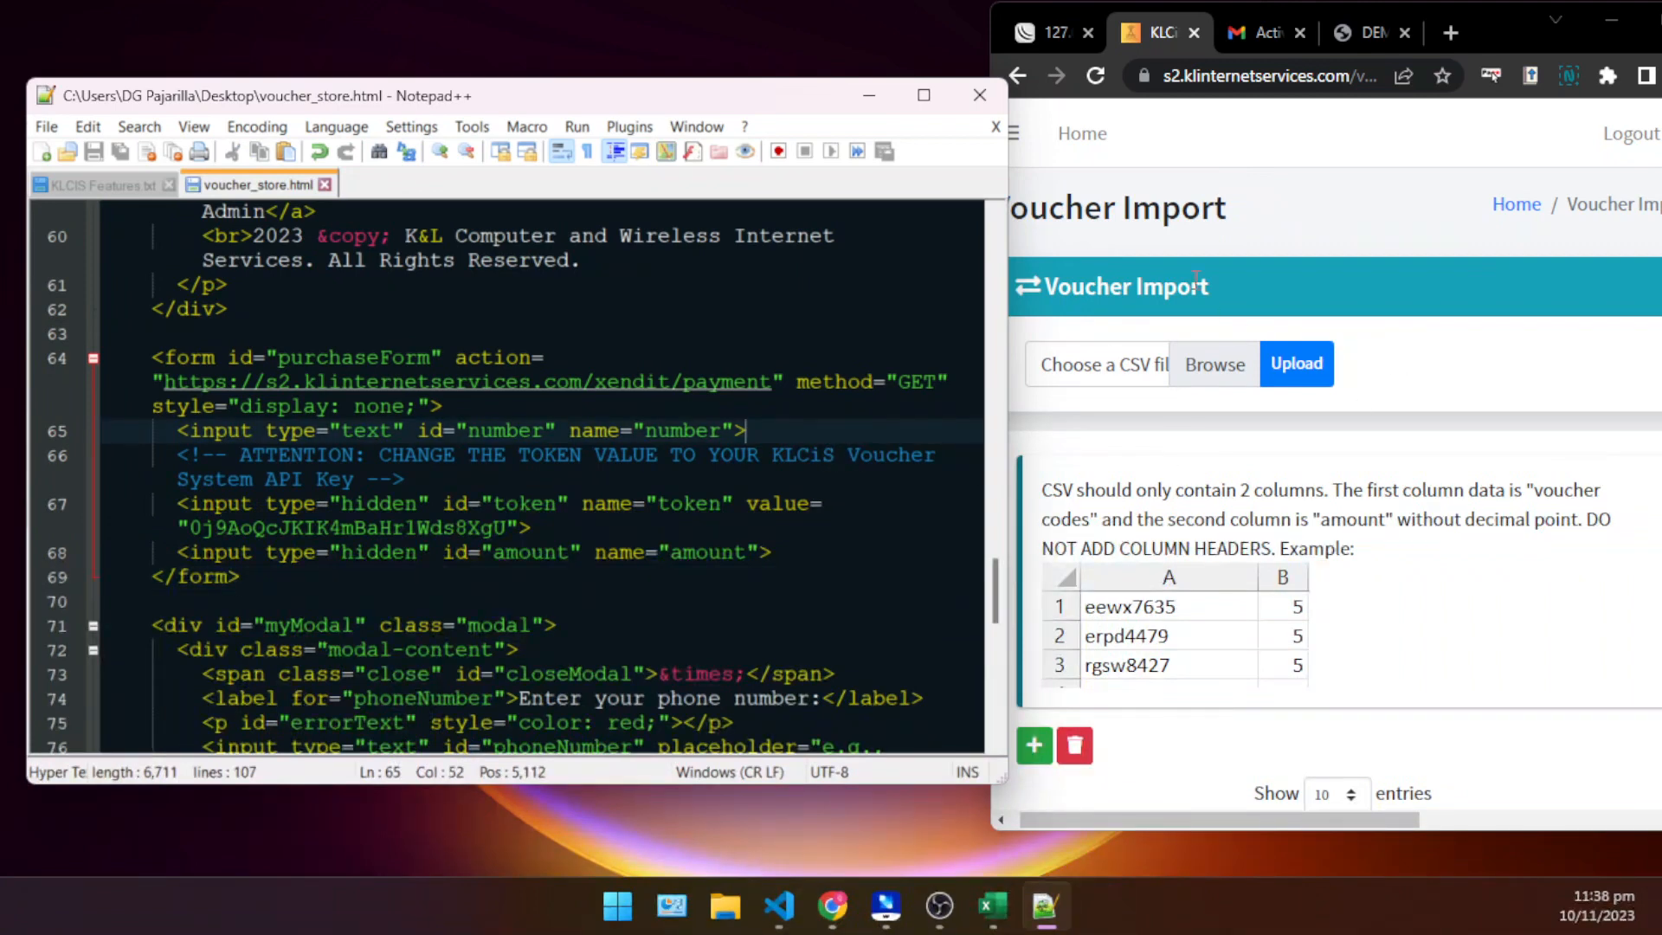
# - Move the Notepad++ window clear of the browser and copy the KLCiS API Key from the Voucher System Dashboard
pyautogui.moveTo(641, 99); pyautogui.dragTo(569, 106)
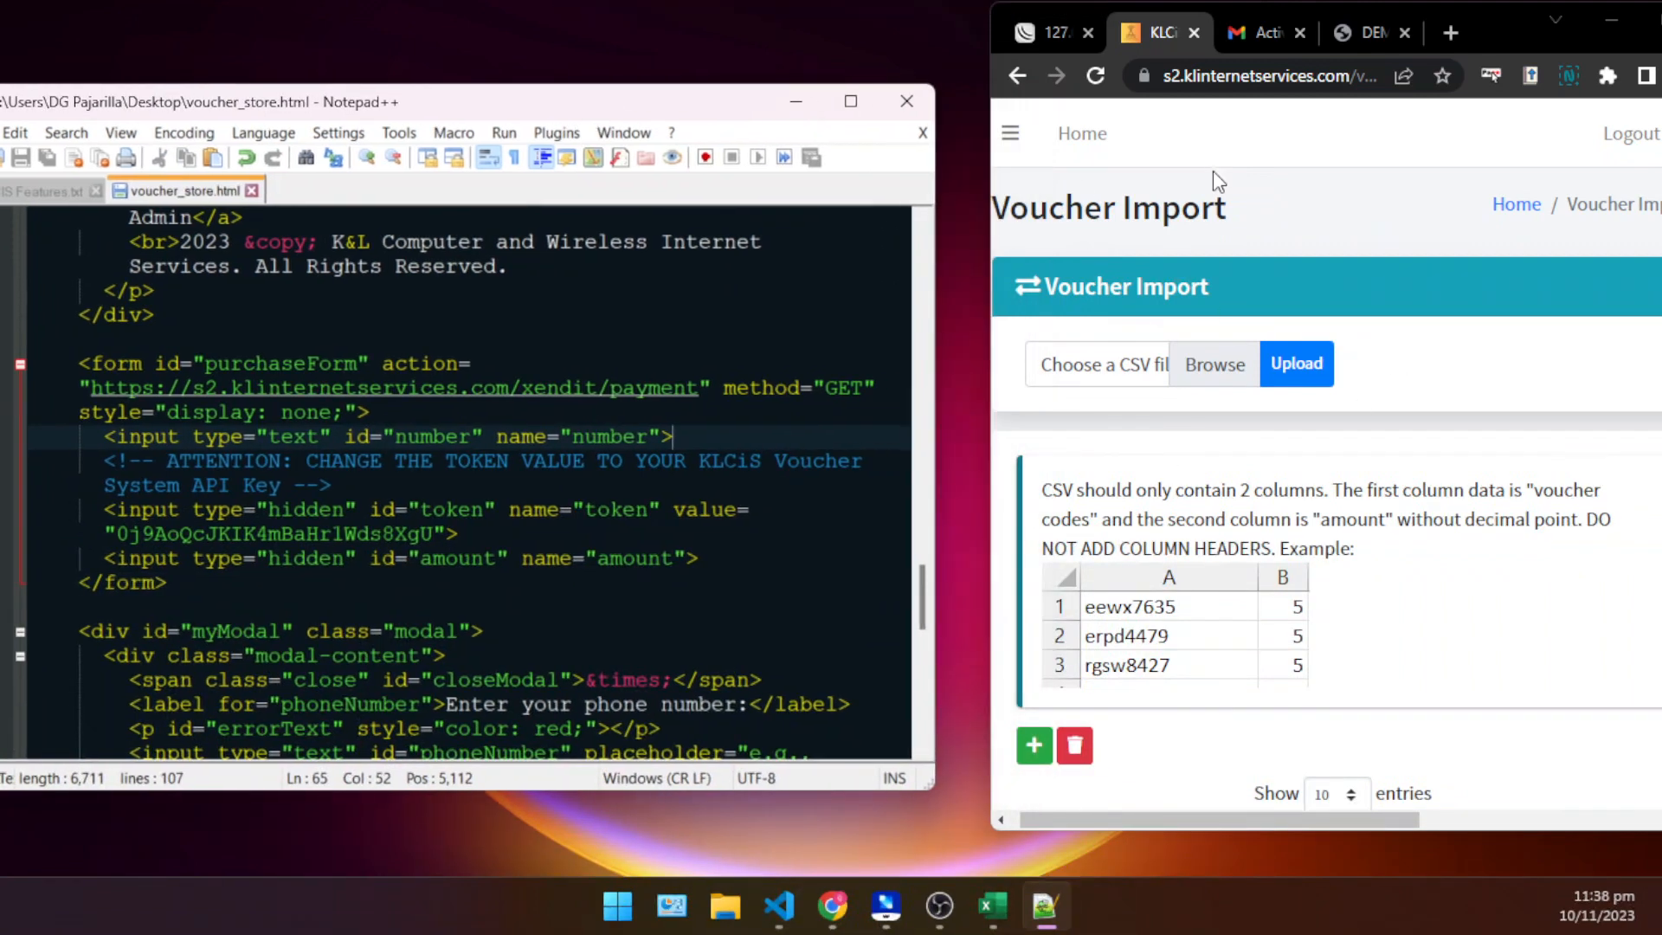
pyautogui.click(1011, 132)
pyautogui.click(1103, 212)
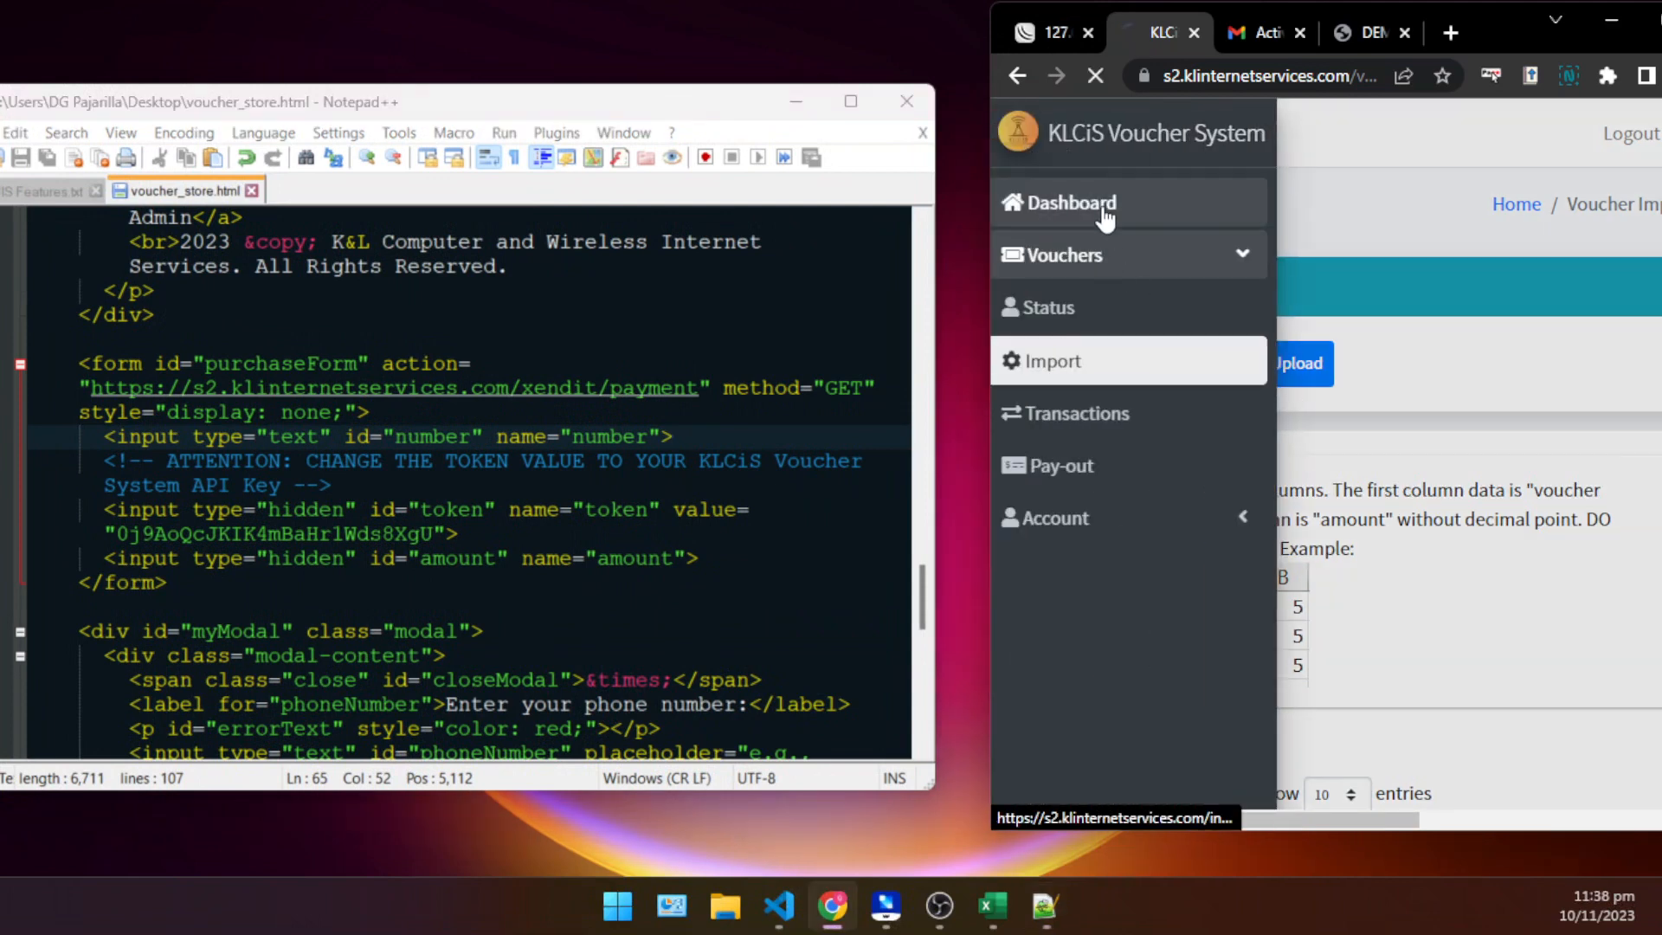
pyautogui.scroll(-5, 1265, 570)
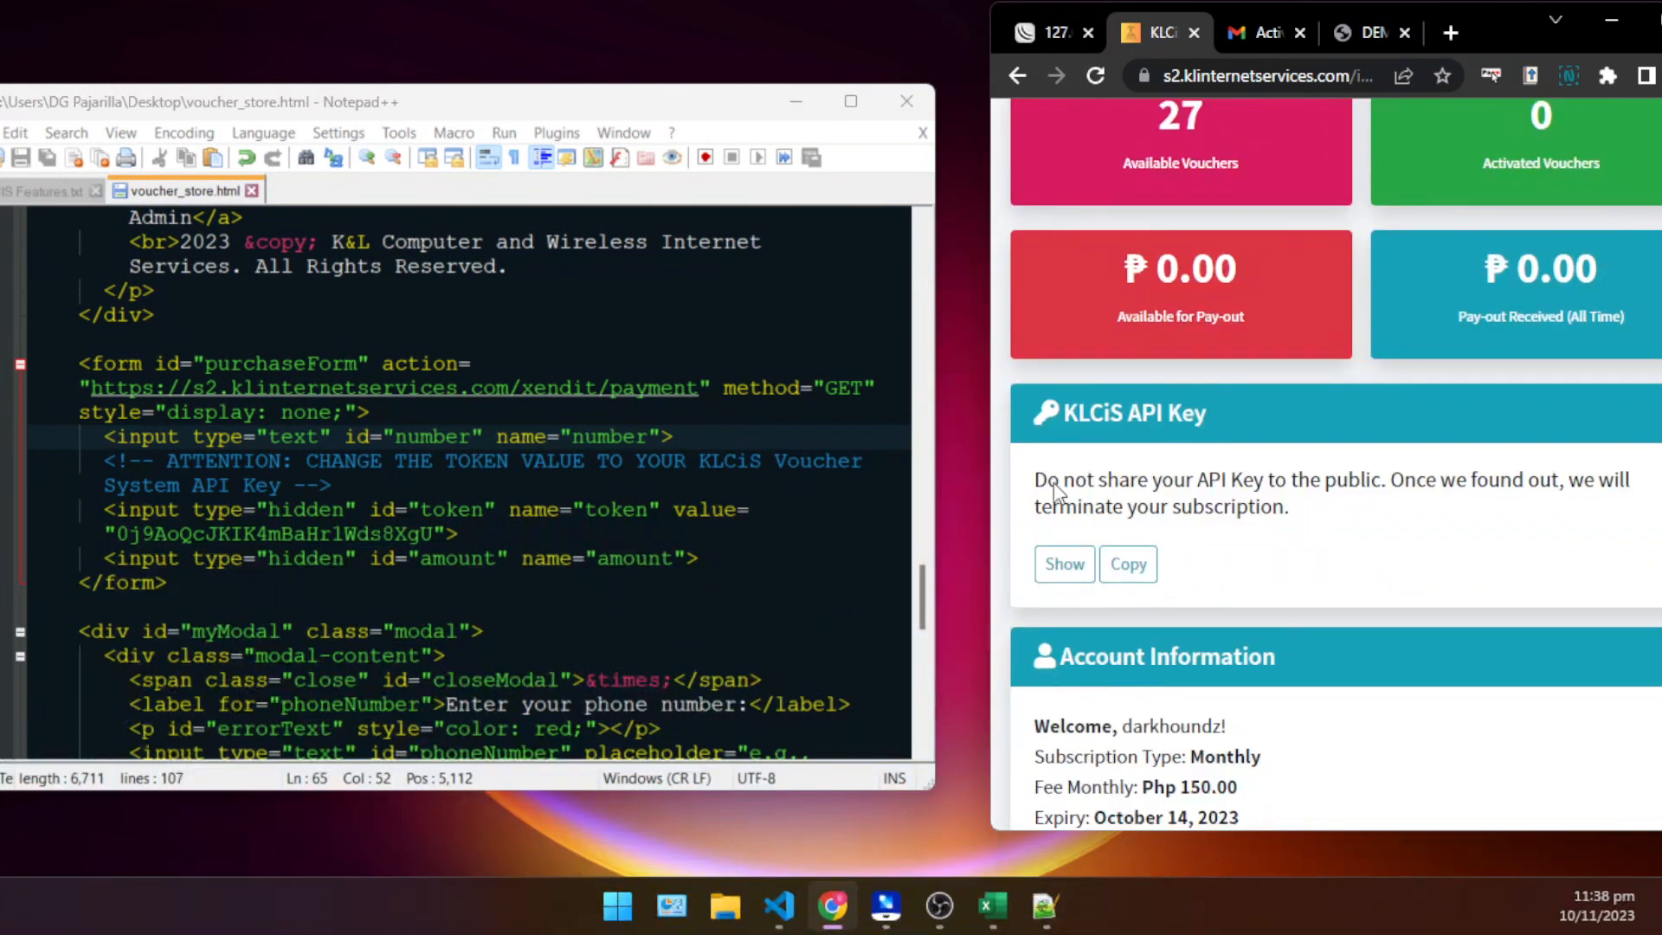
pyautogui.moveTo(1072, 424); pyautogui.dragTo(1181, 412)
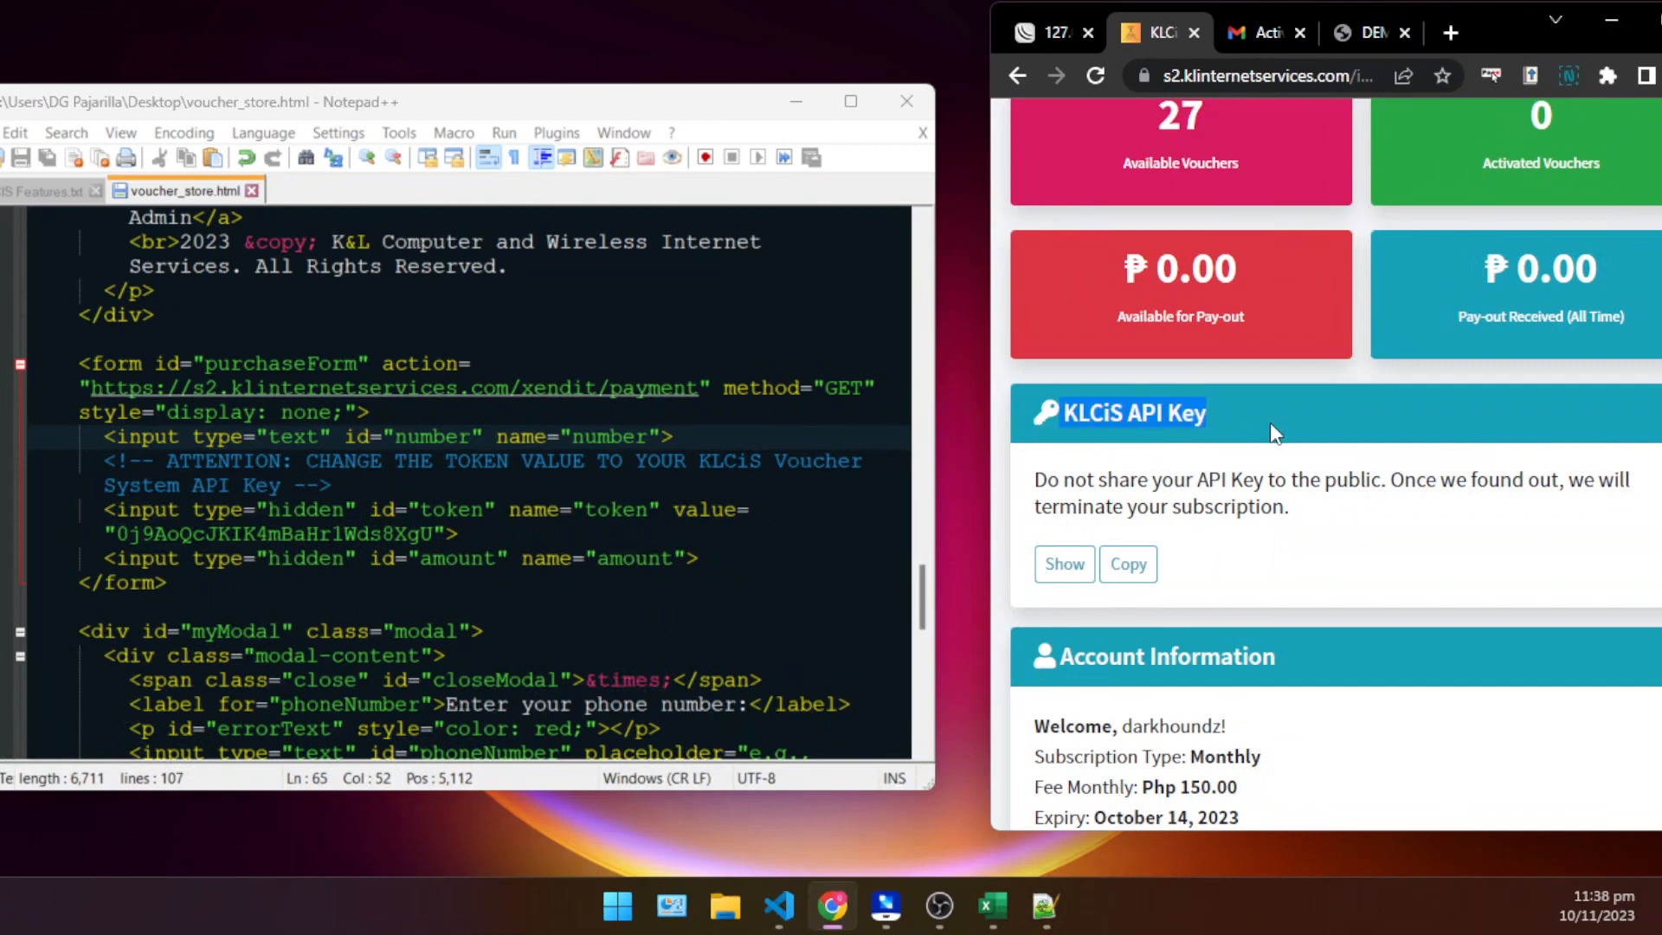
pyautogui.scroll(-3, 1280, 500)
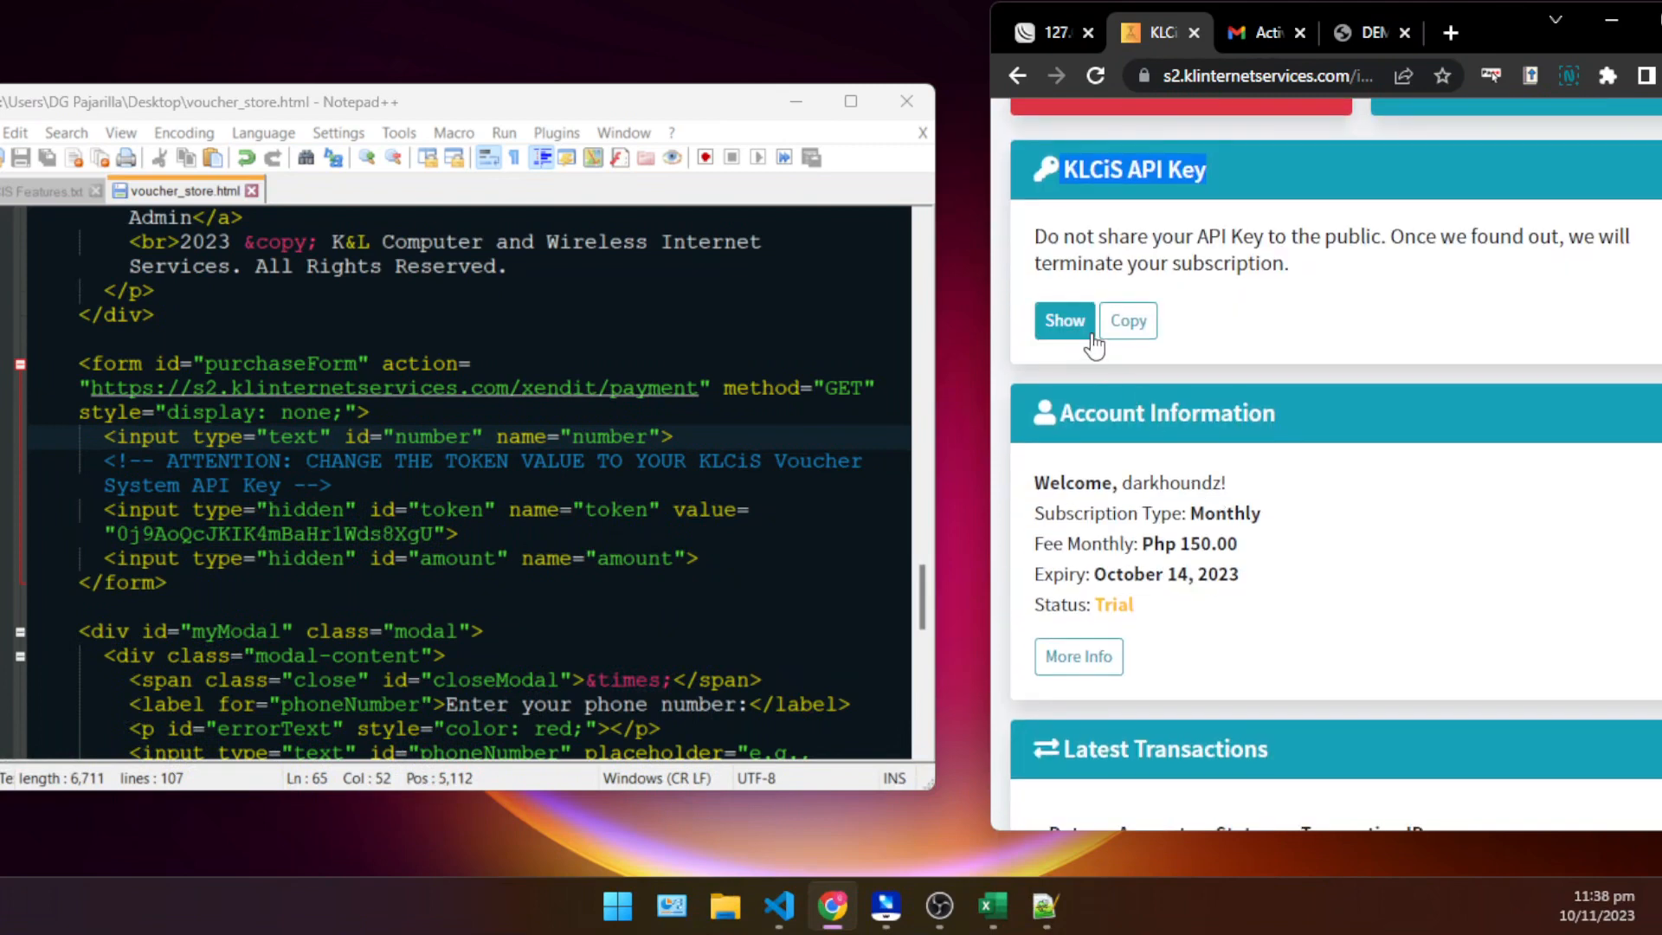
pyautogui.click(1127, 342)
pyautogui.click(1579, 216)
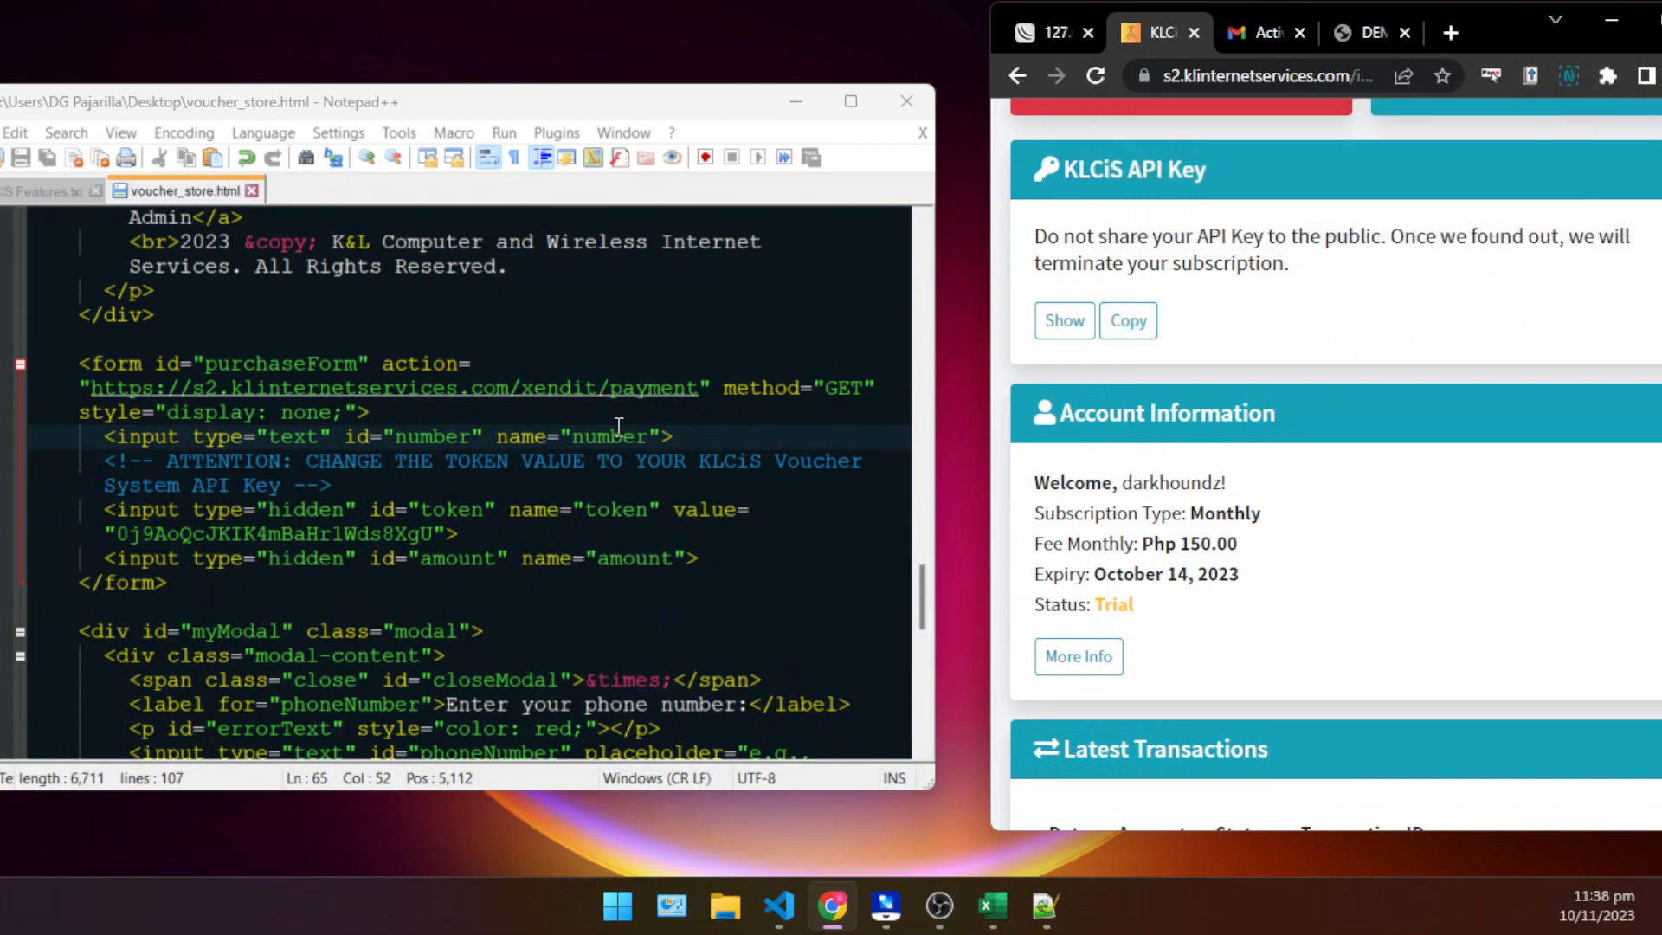
# - Replace the value of the hidden token input in purchaseForm with the copied API key
pyautogui.click(248, 512)
pyautogui.scroll(2, 214, 528)
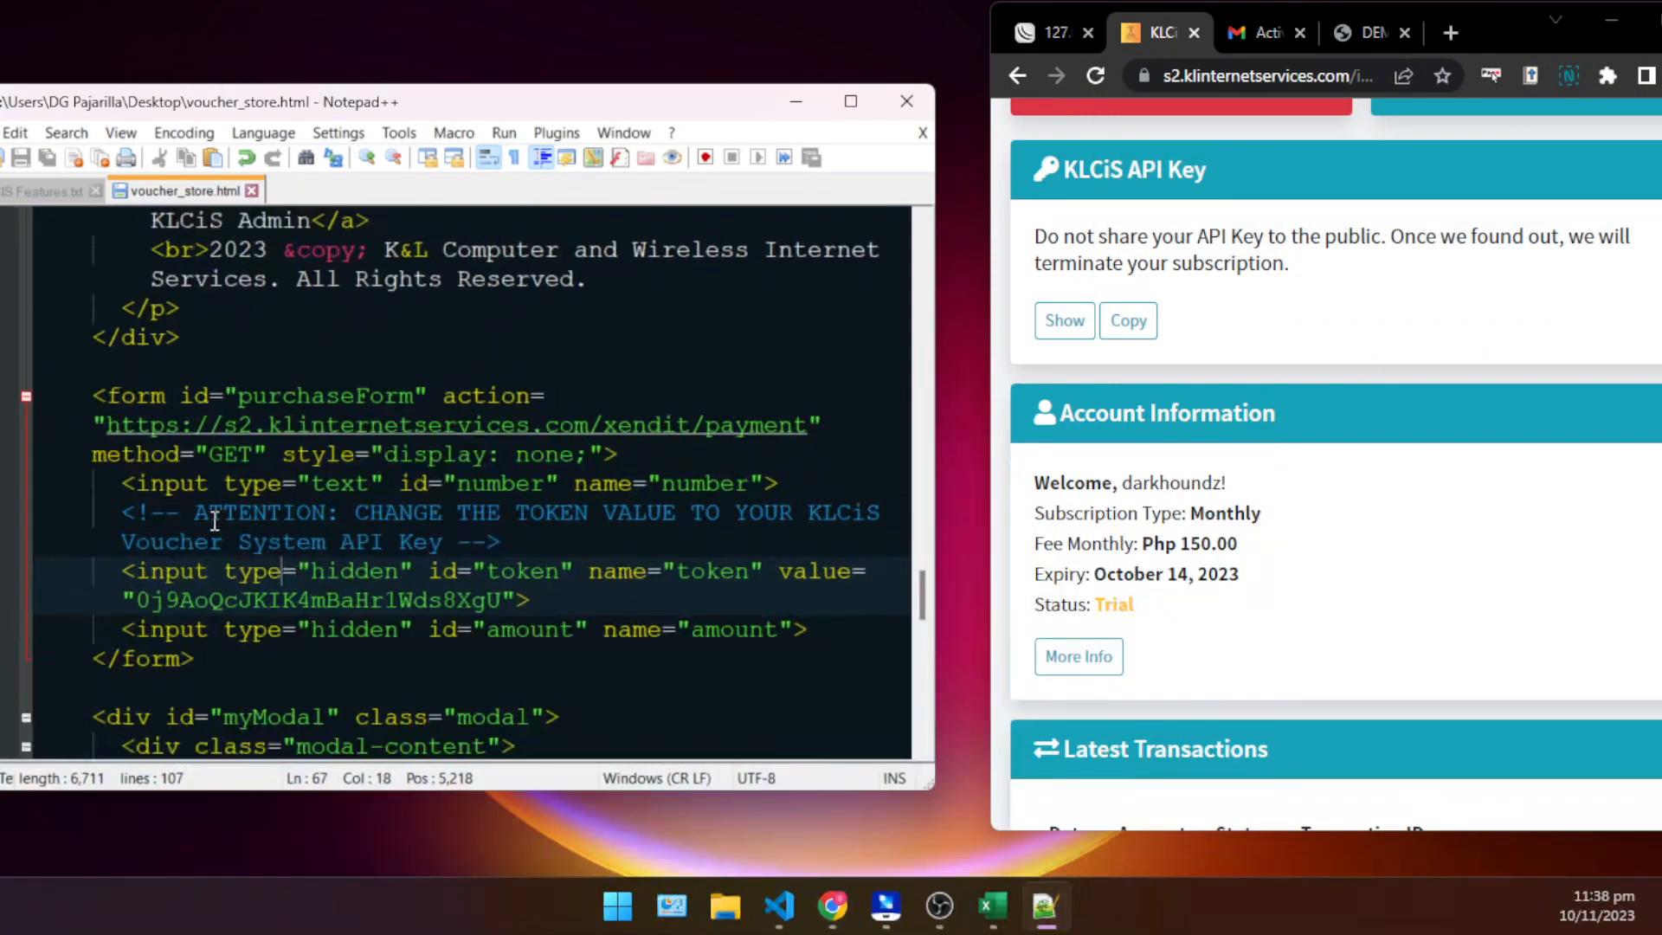
pyautogui.scroll(-2, 644, 613)
pyautogui.click(770, 440)
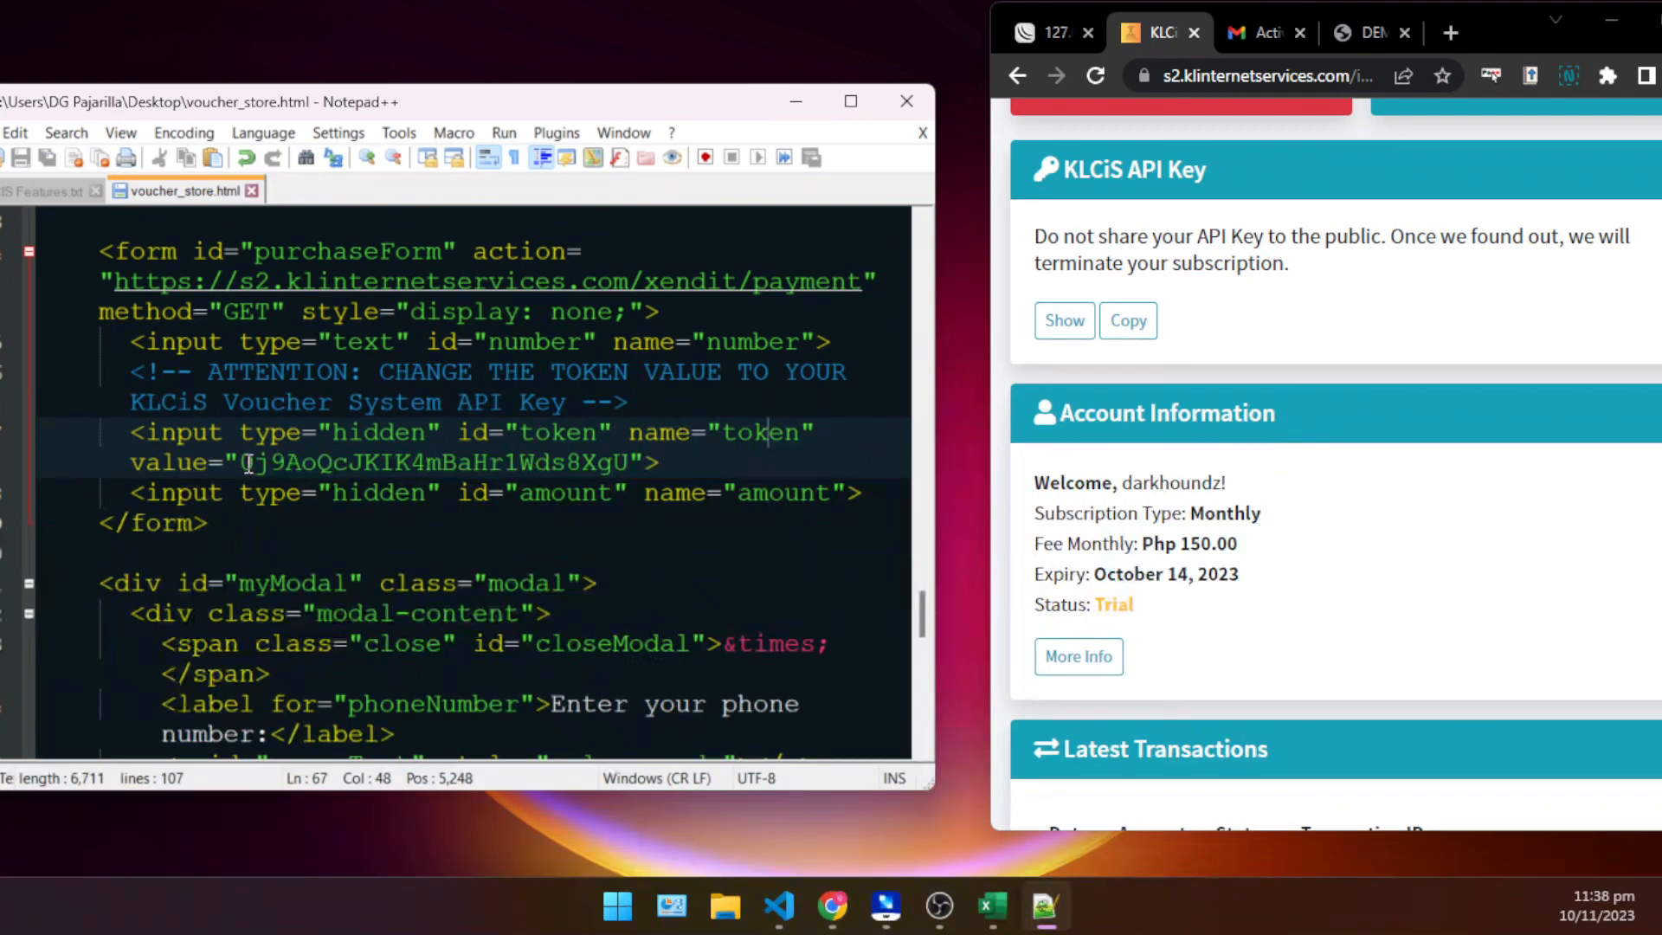
pyautogui.moveTo(241, 461); pyautogui.dragTo(631, 475)
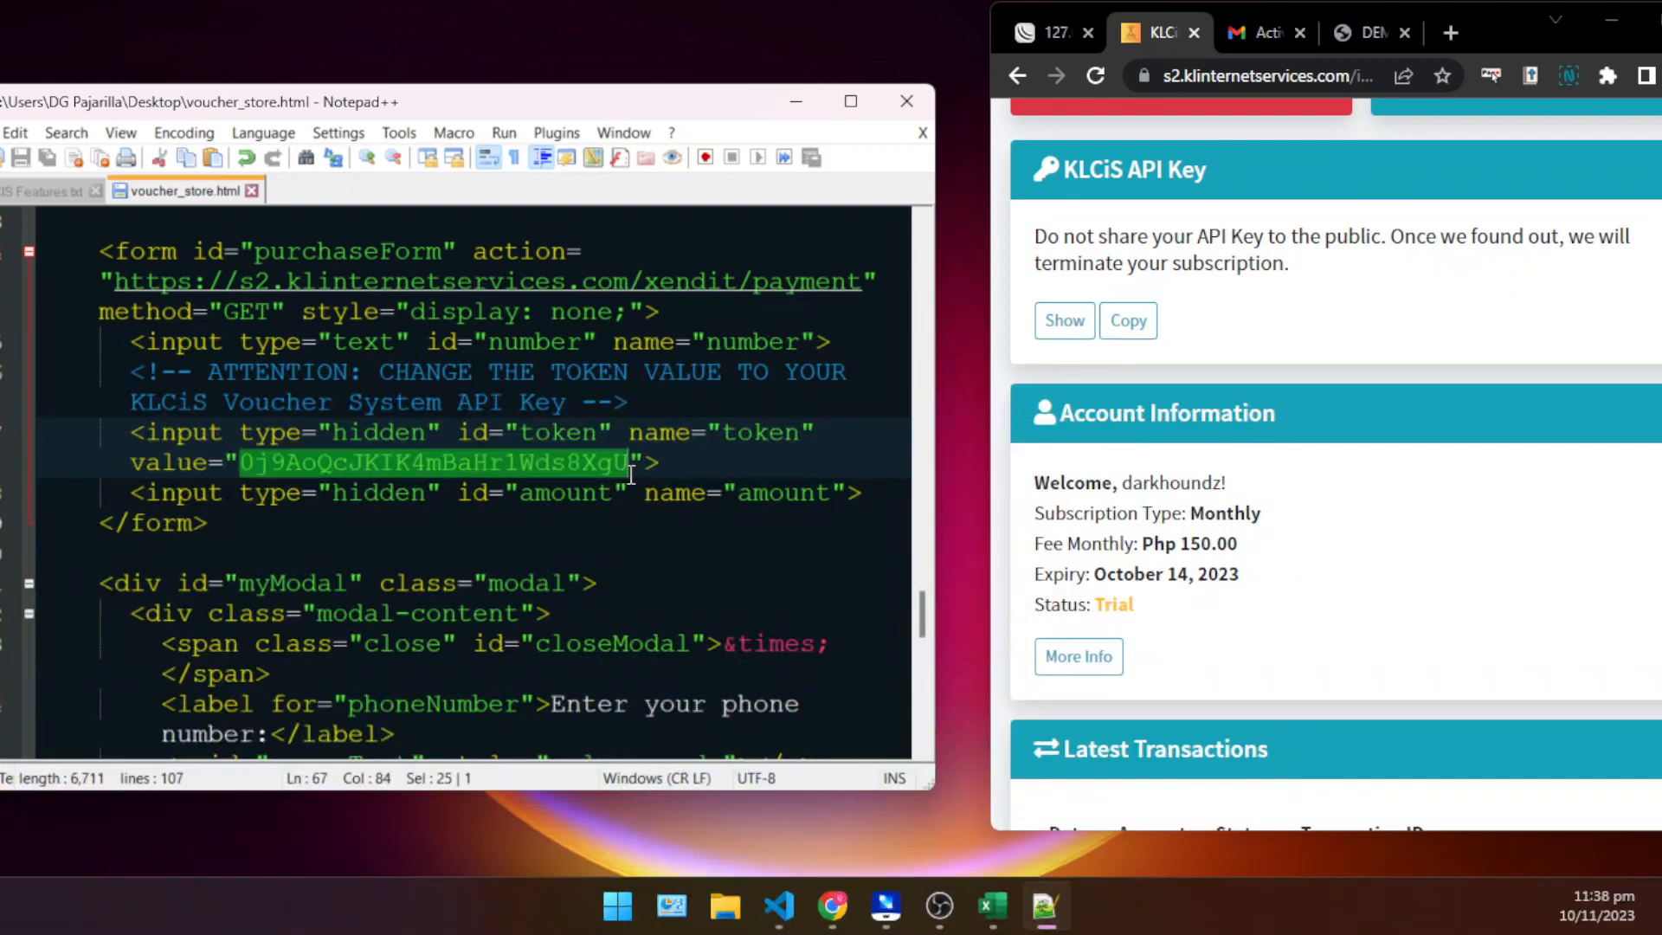
pyautogui.press('Delete')
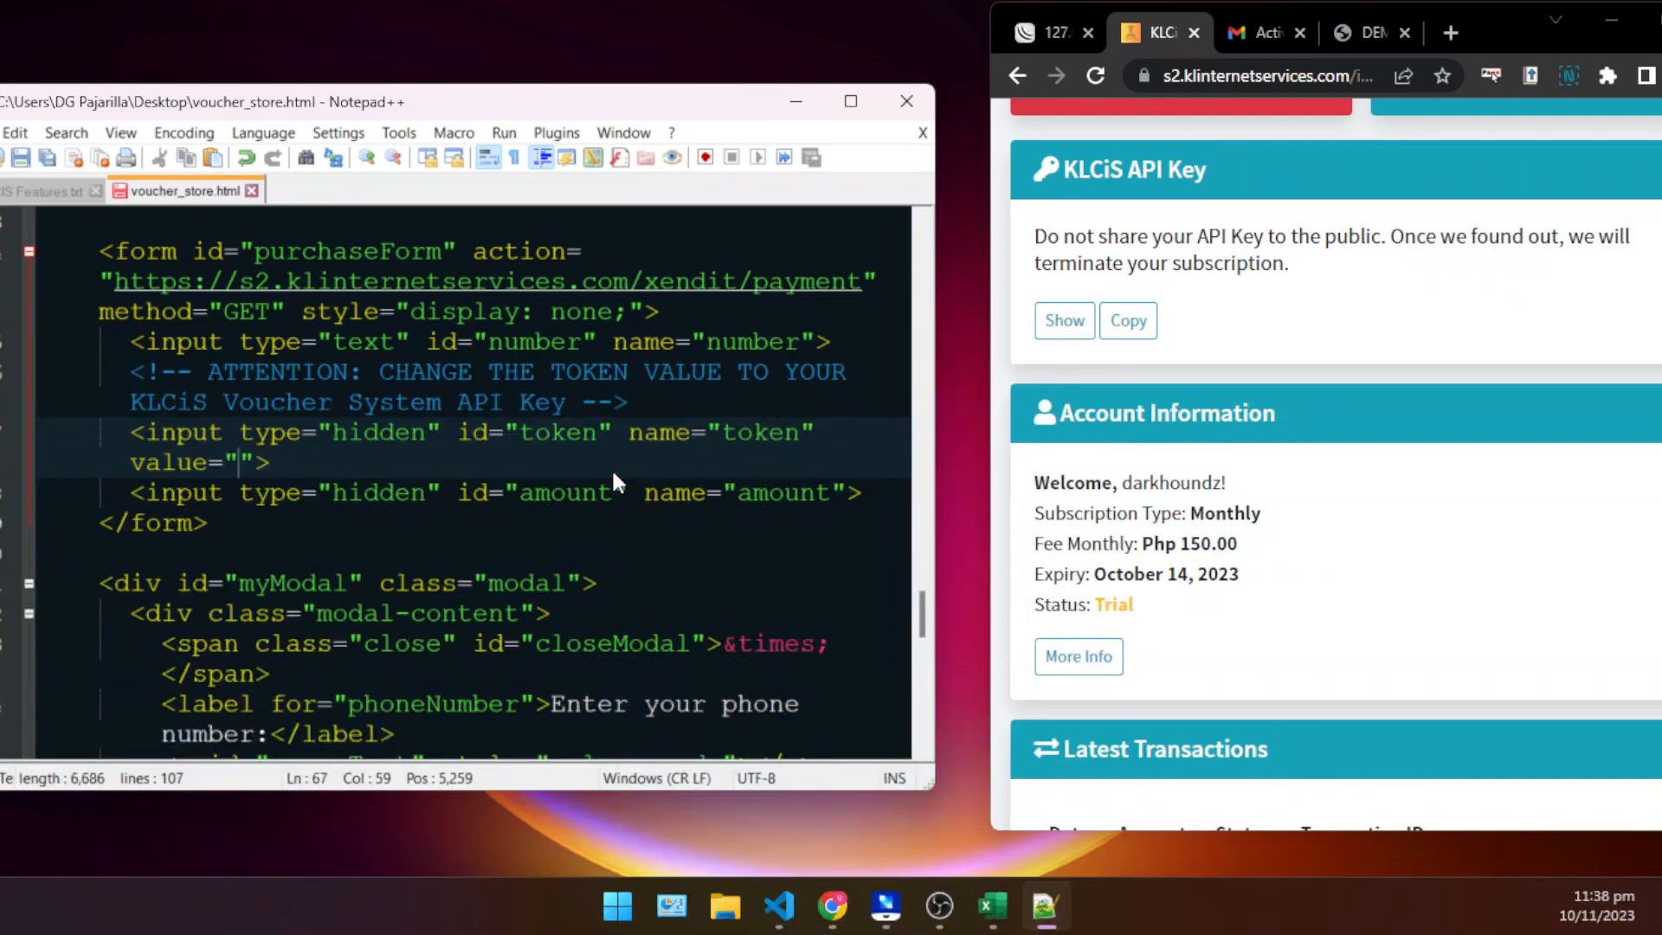
pyautogui.hotkey('ctrl', 'v')
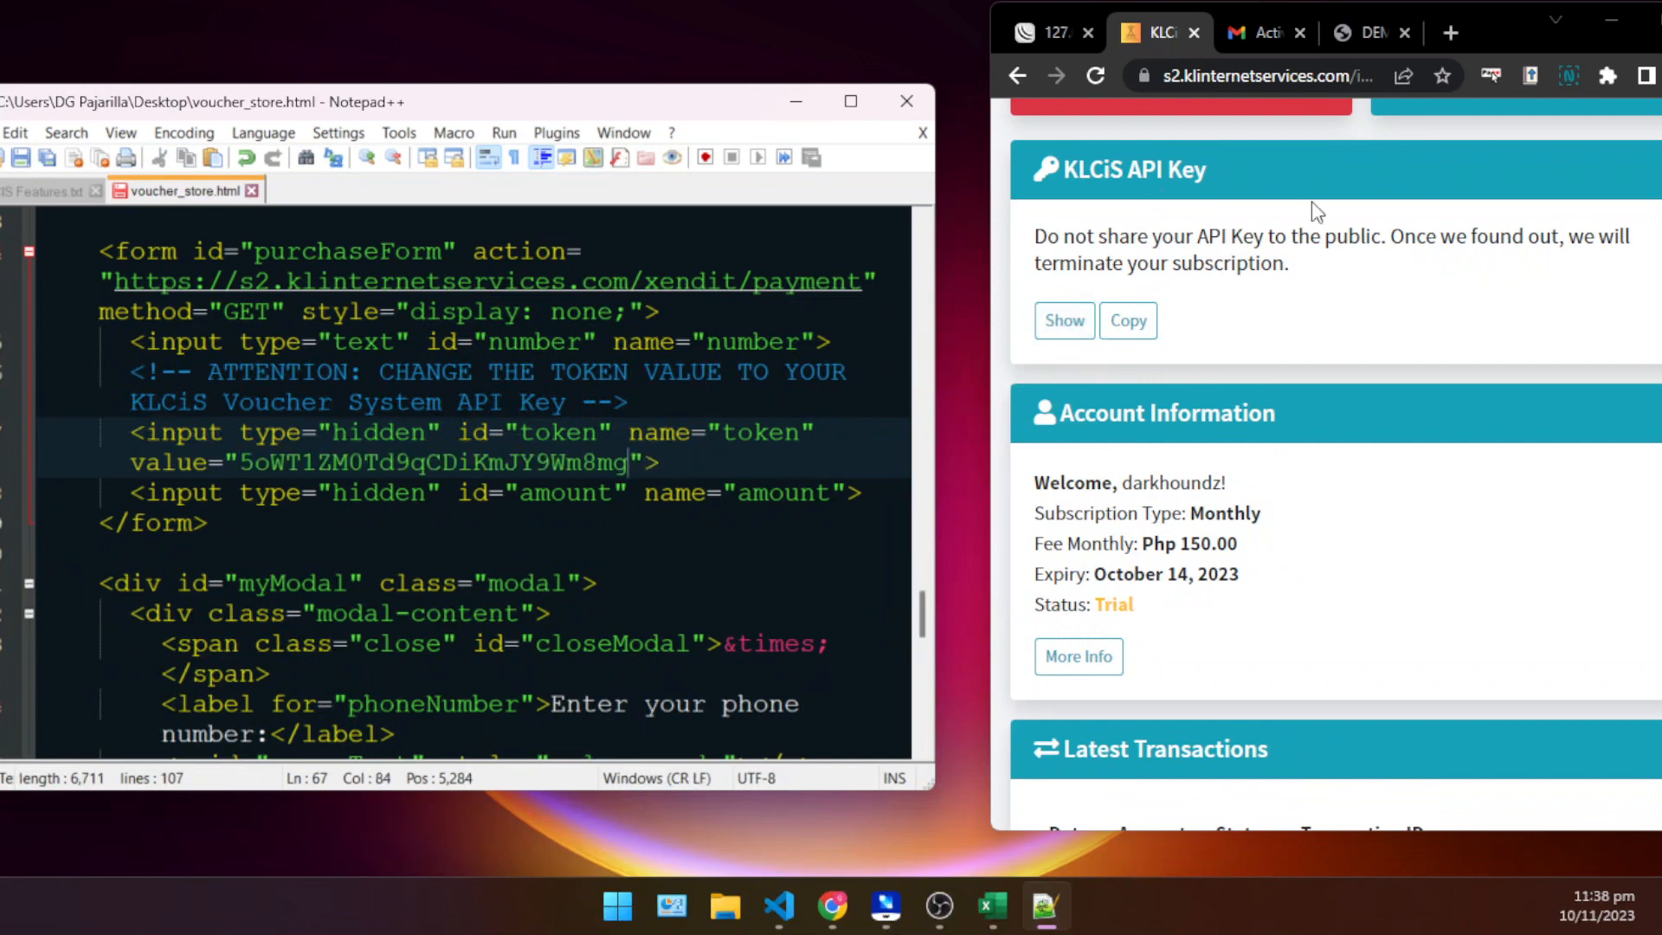
# - Reveal the KLCiS API Key on the Dashboard and compare it with the token value in voucher_store.html
pyautogui.moveTo(1296, 187); pyautogui.dragTo(1135, 191)
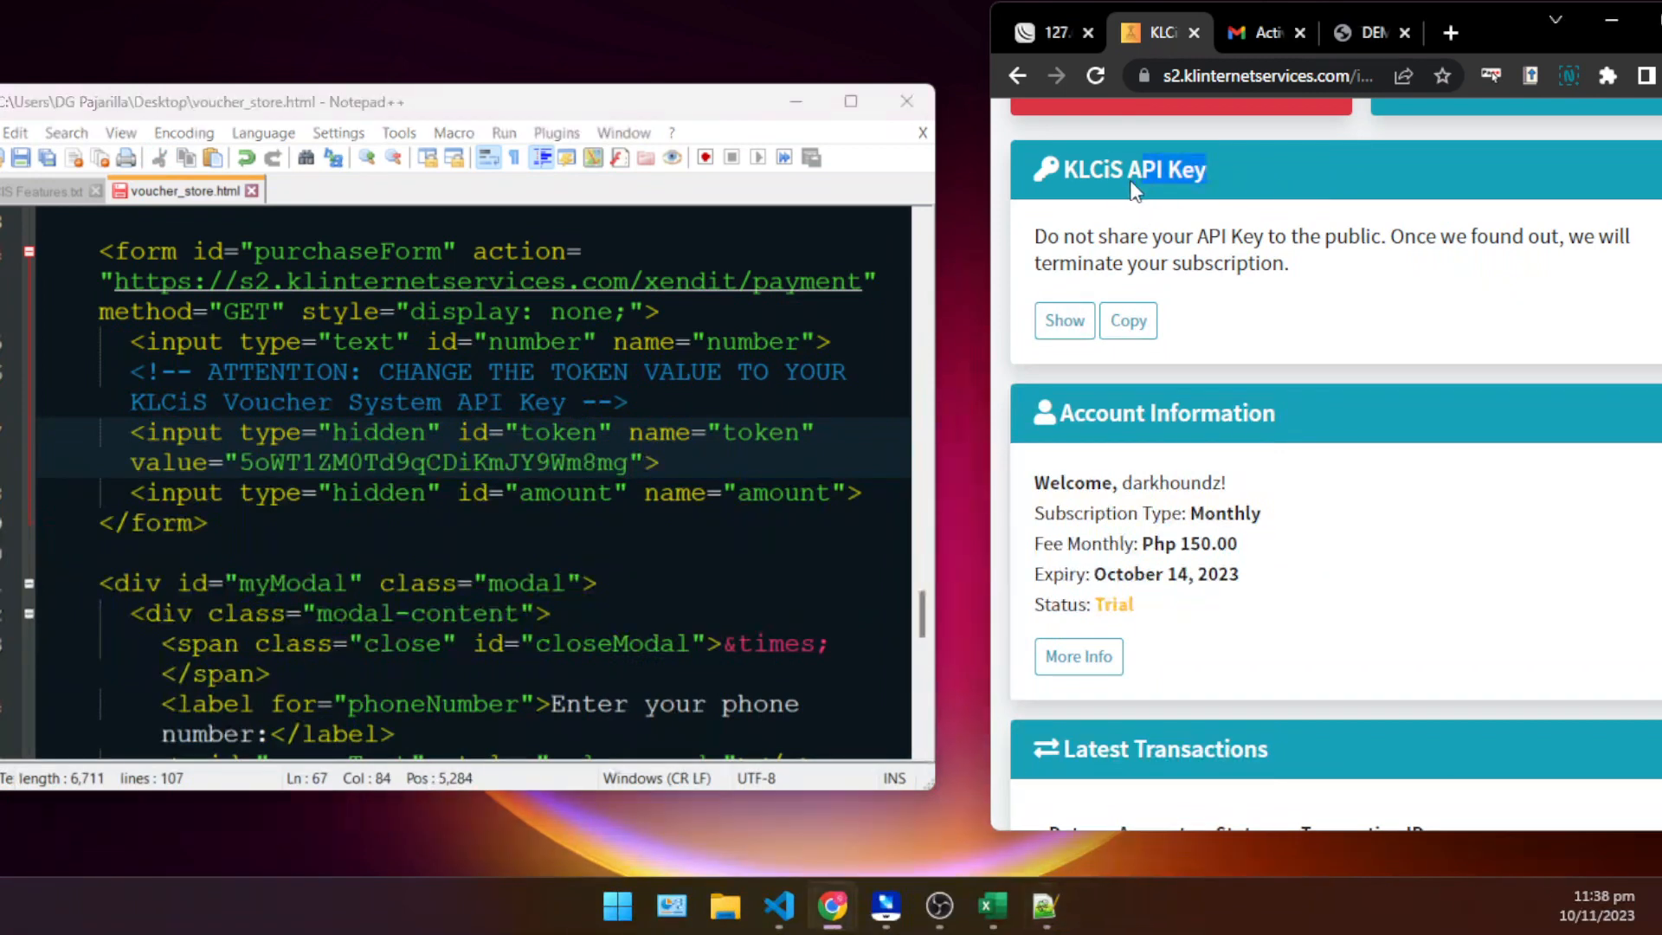
pyautogui.click(1222, 238)
pyautogui.scroll(7, 1276, 520)
pyautogui.scroll(2, 1276, 520)
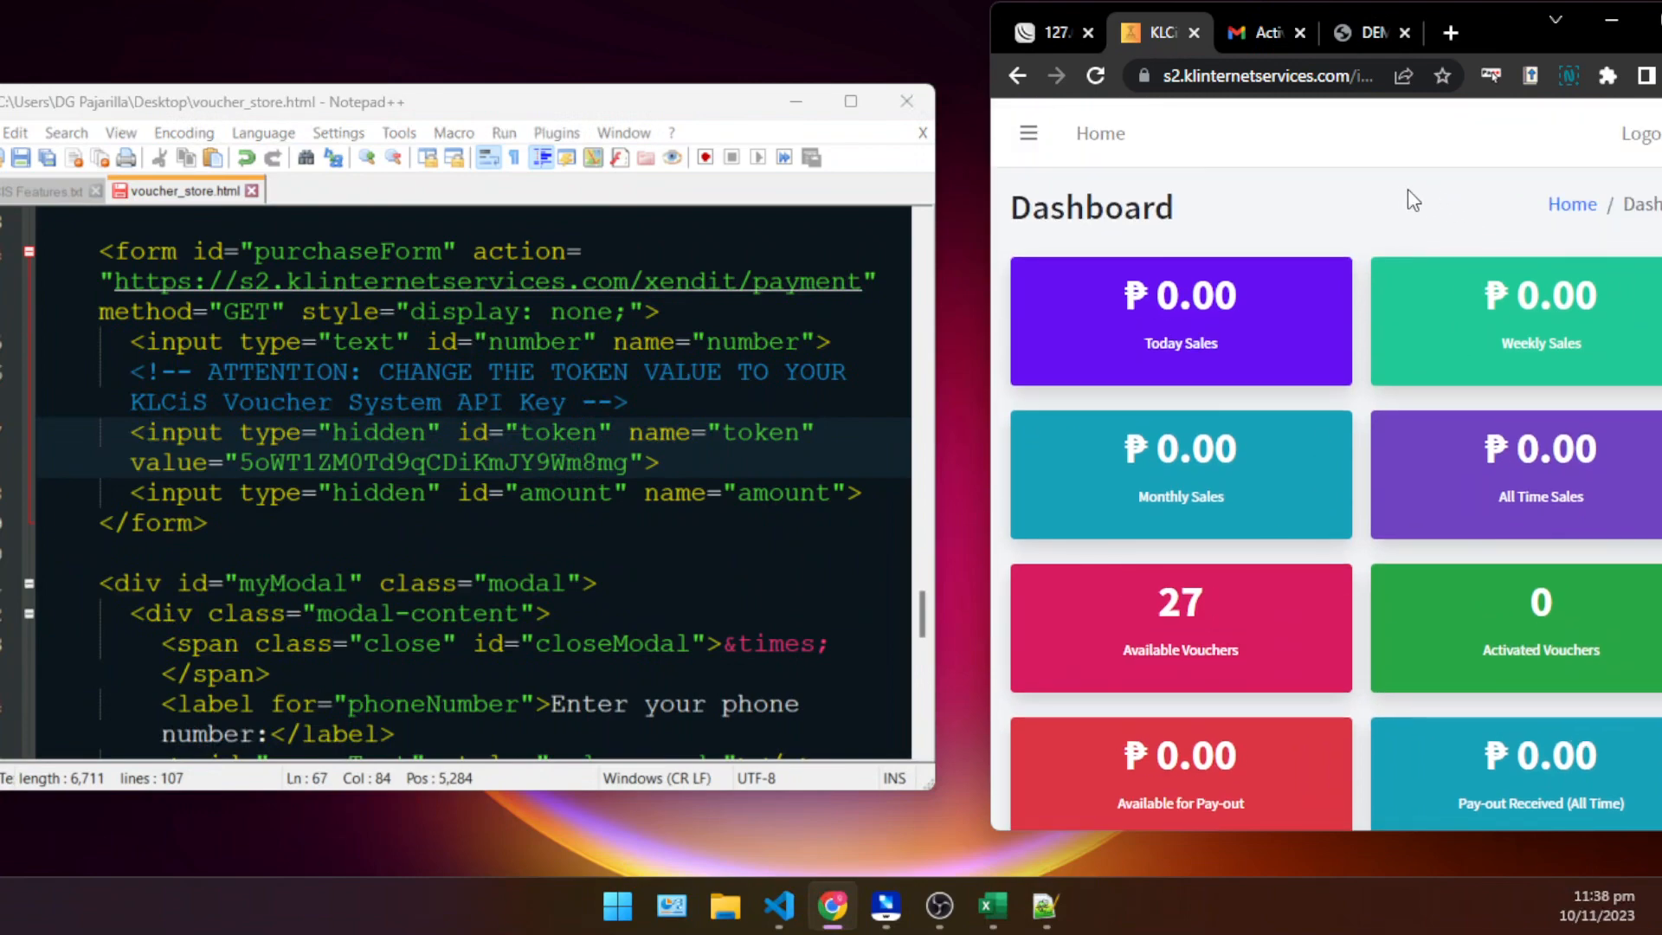
pyautogui.scroll(-7, 1280, 584)
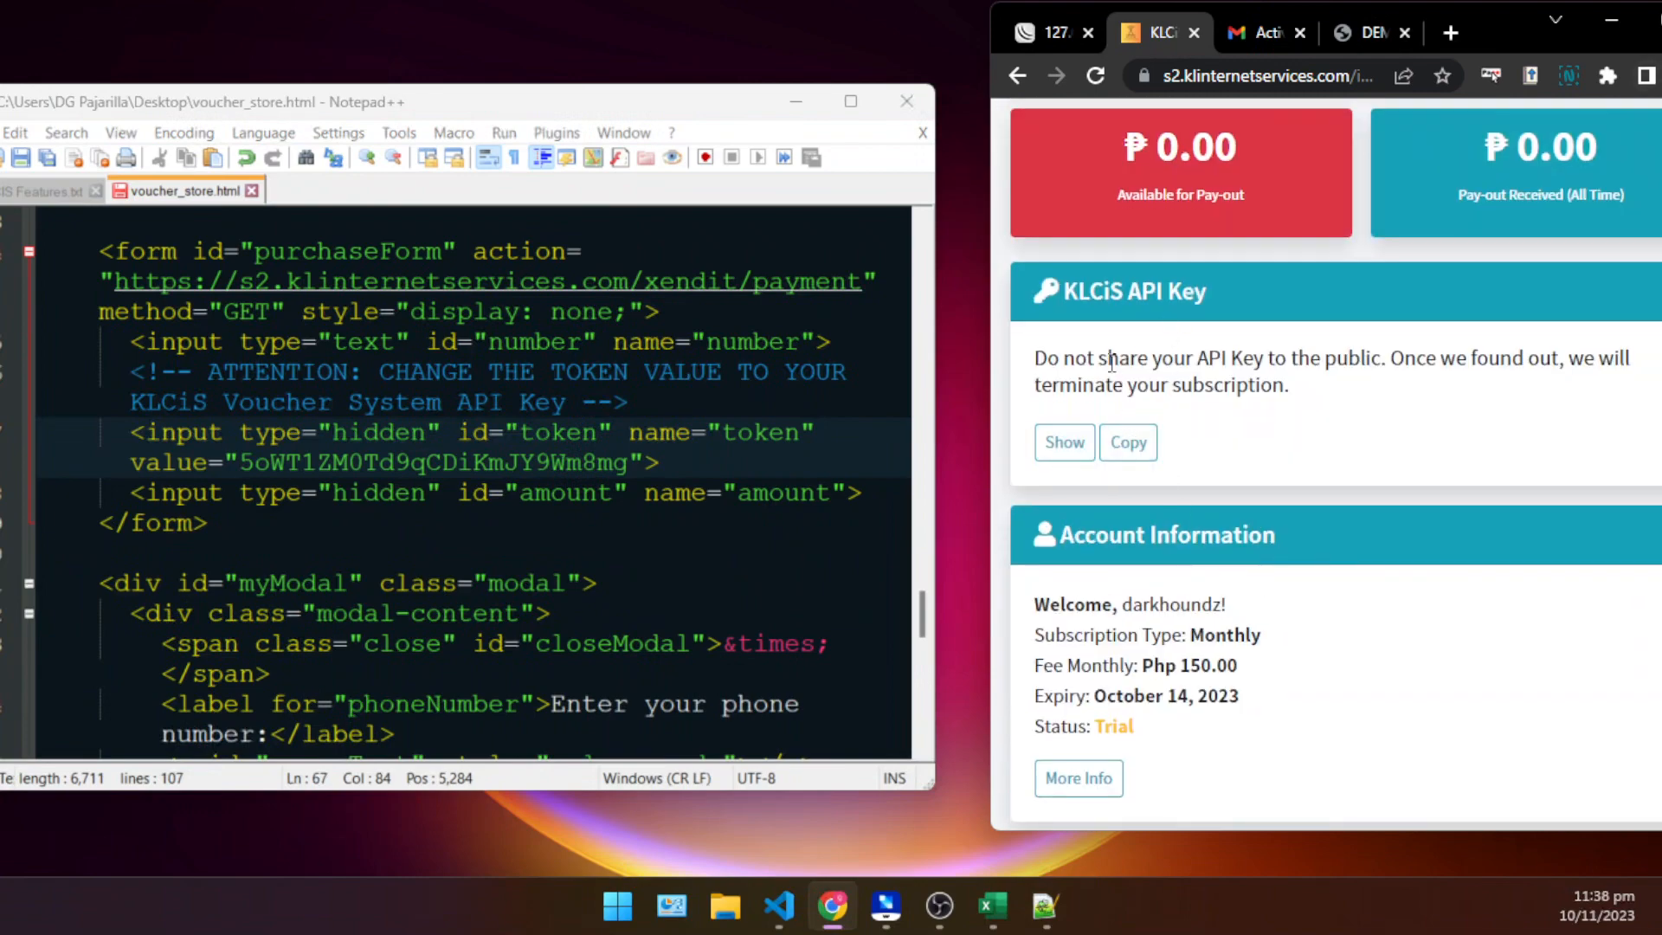
pyautogui.scroll(3, 1151, 428)
pyautogui.scroll(-4, 1181, 434)
pyautogui.click(1067, 322)
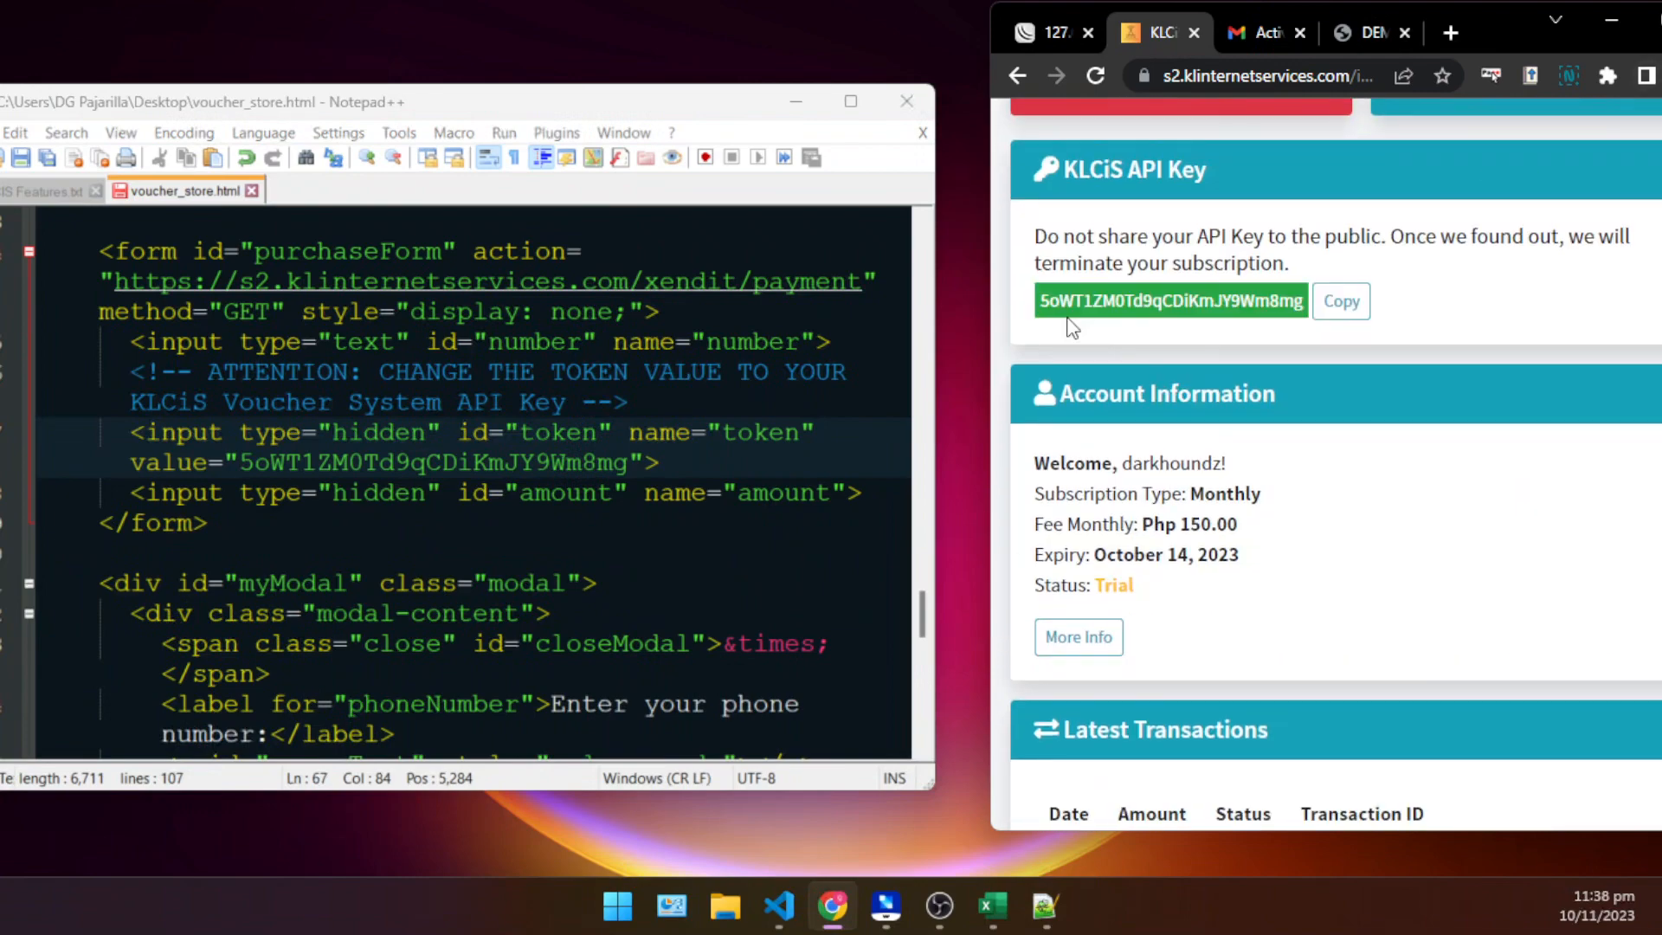
pyautogui.doubleClick(616, 460)
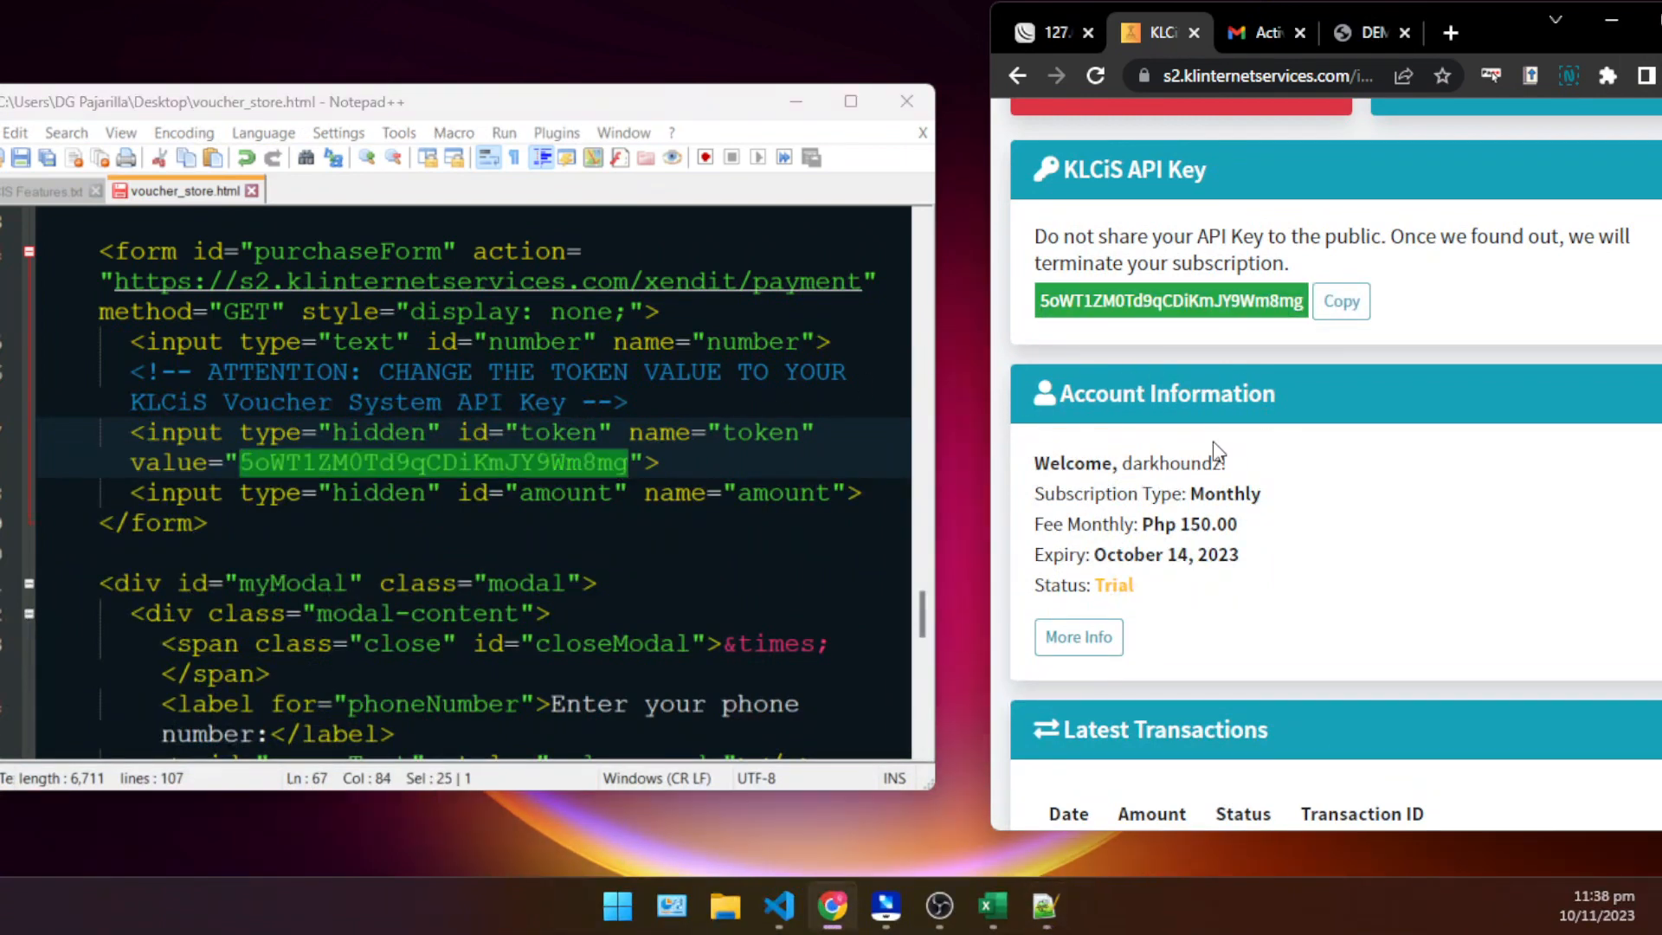
pyautogui.click(665, 463)
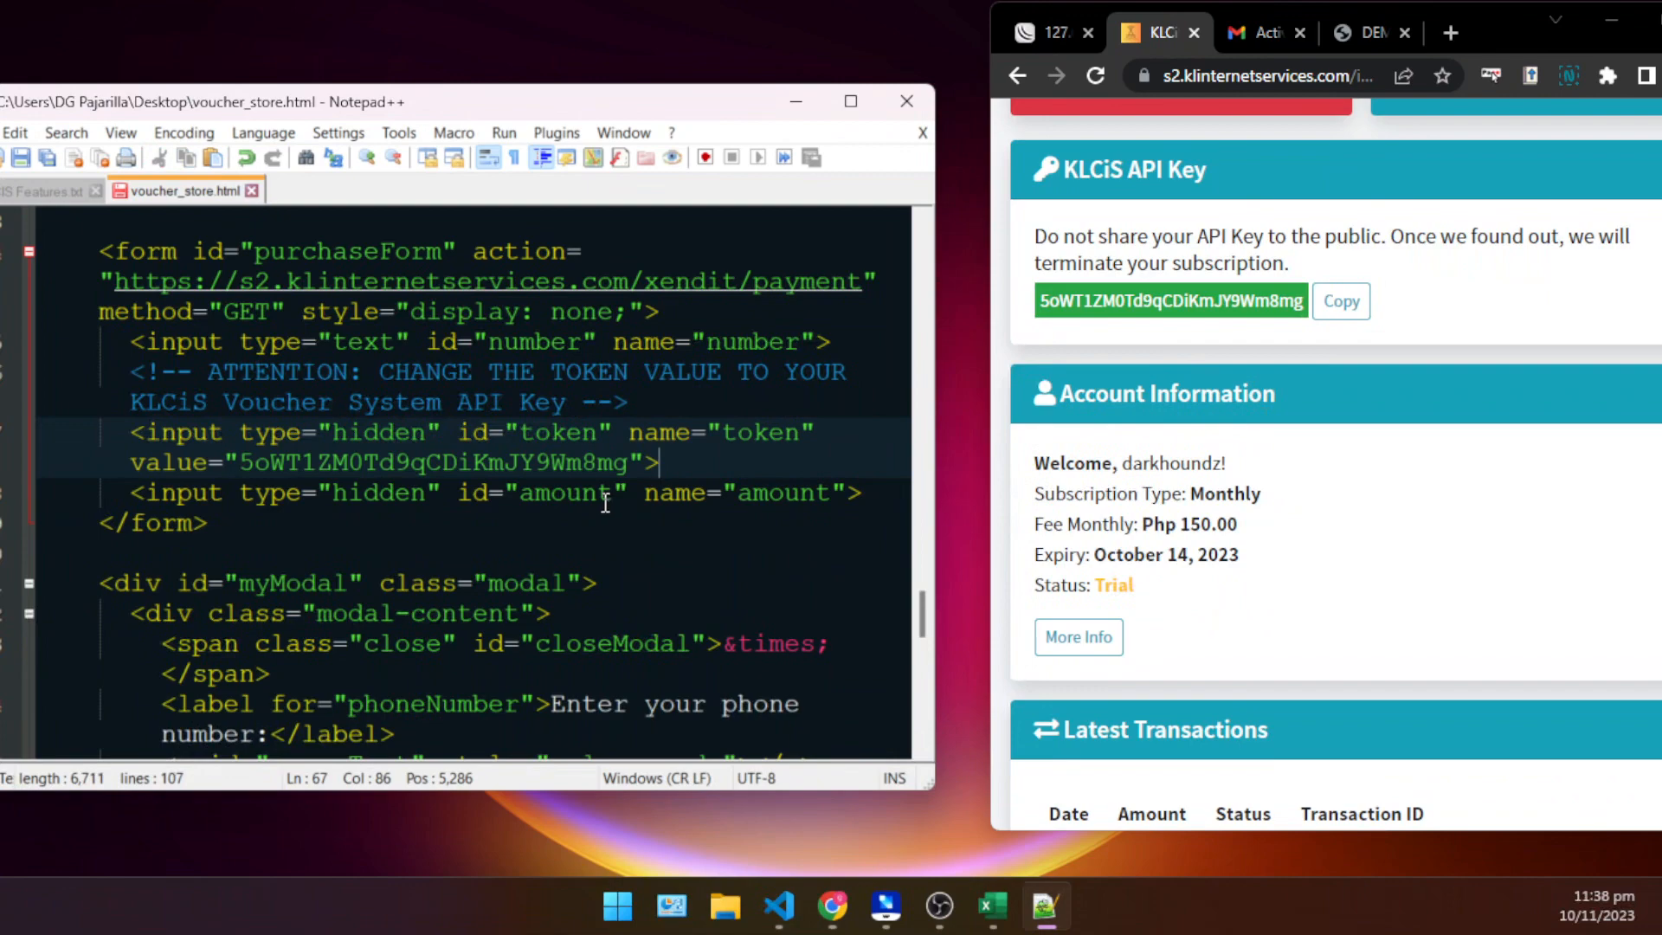
# - Bring the Notepad++ window fully into view and save voucher_store.html
pyautogui.moveTo(83, 96); pyautogui.dragTo(193, 105)
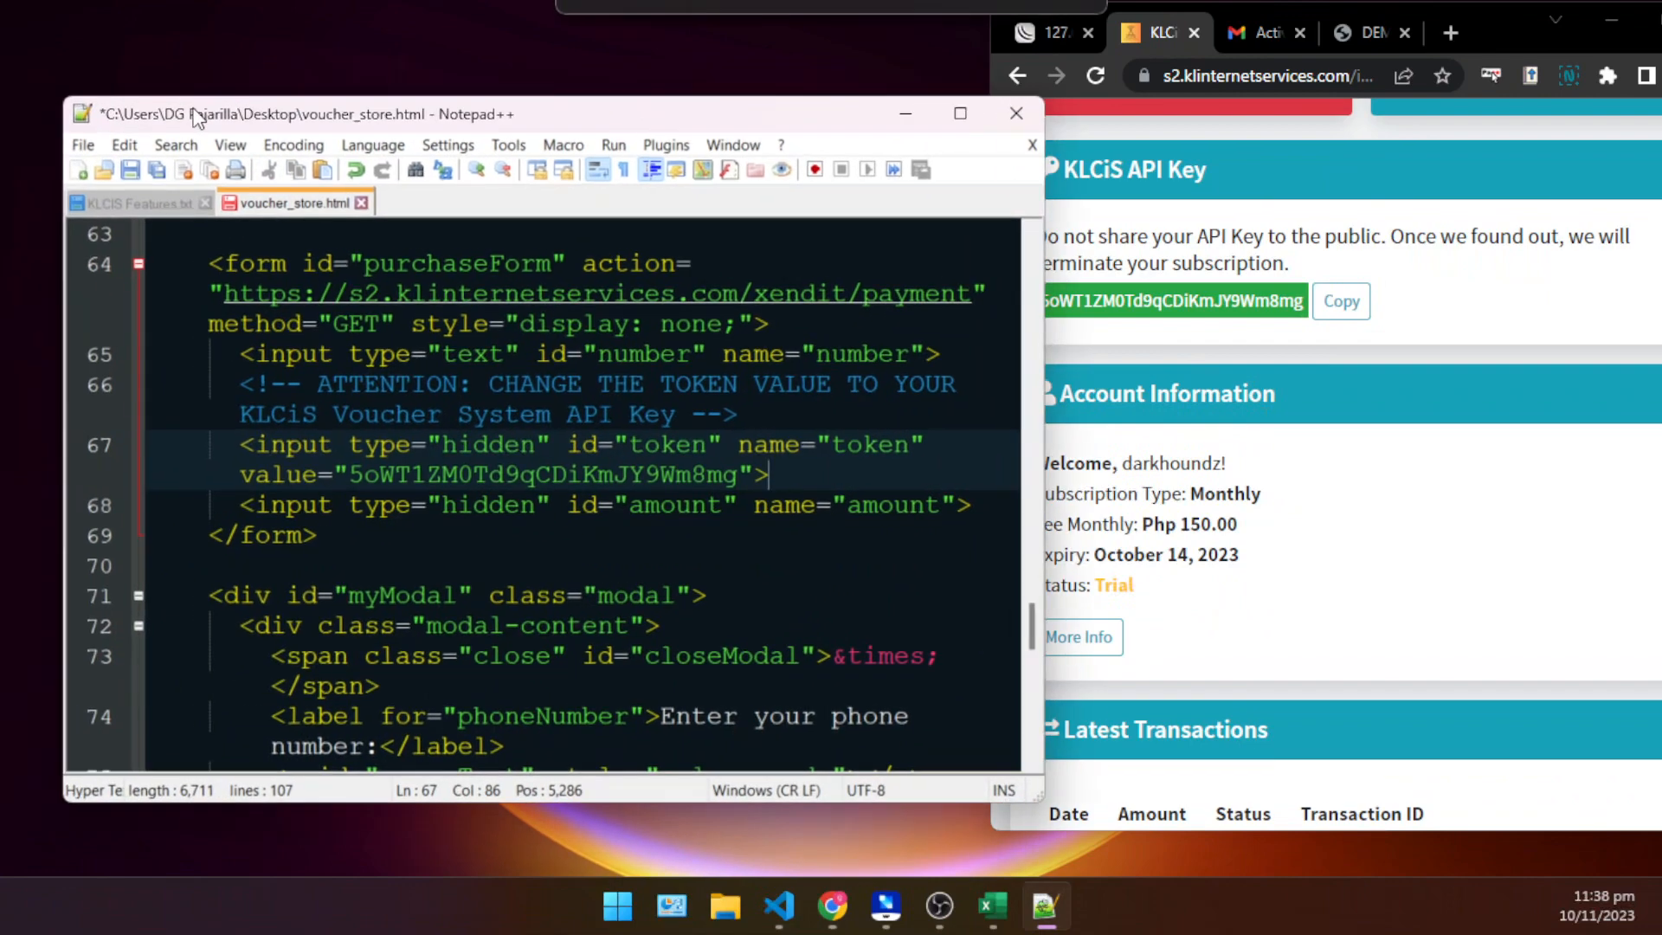
pyautogui.click(81, 146)
pyautogui.click(206, 211)
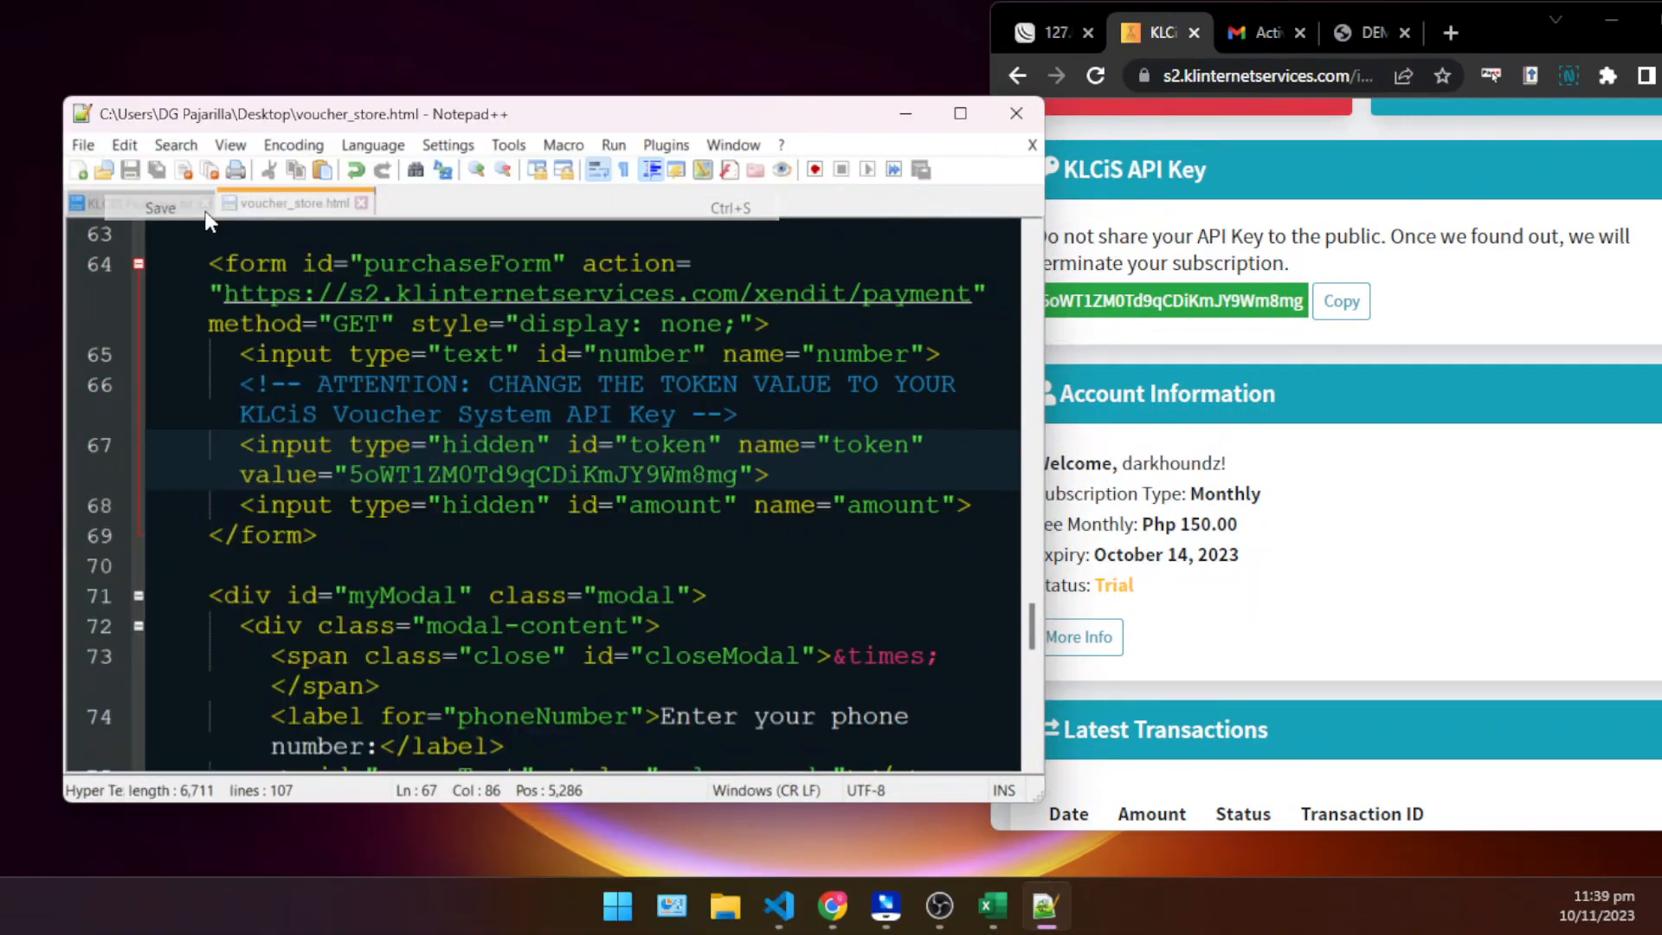
# - Switch to the voucher store page in Chrome, reload it and maximize the browser window
pyautogui.click(1348, 34)
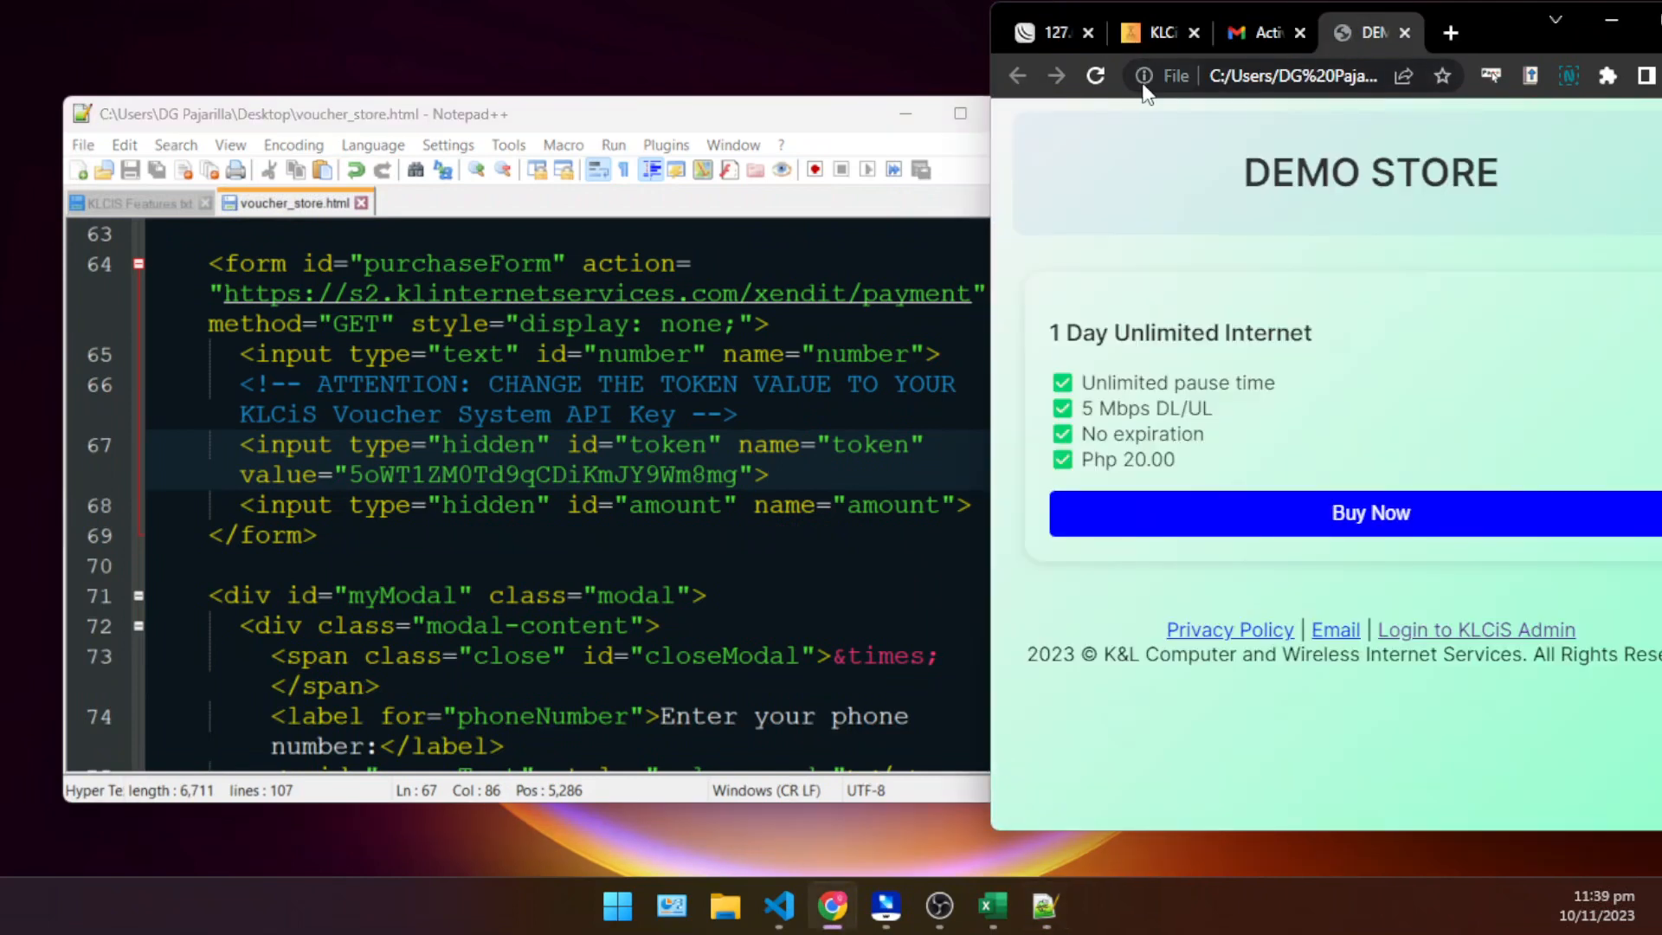
pyautogui.click(1083, 75)
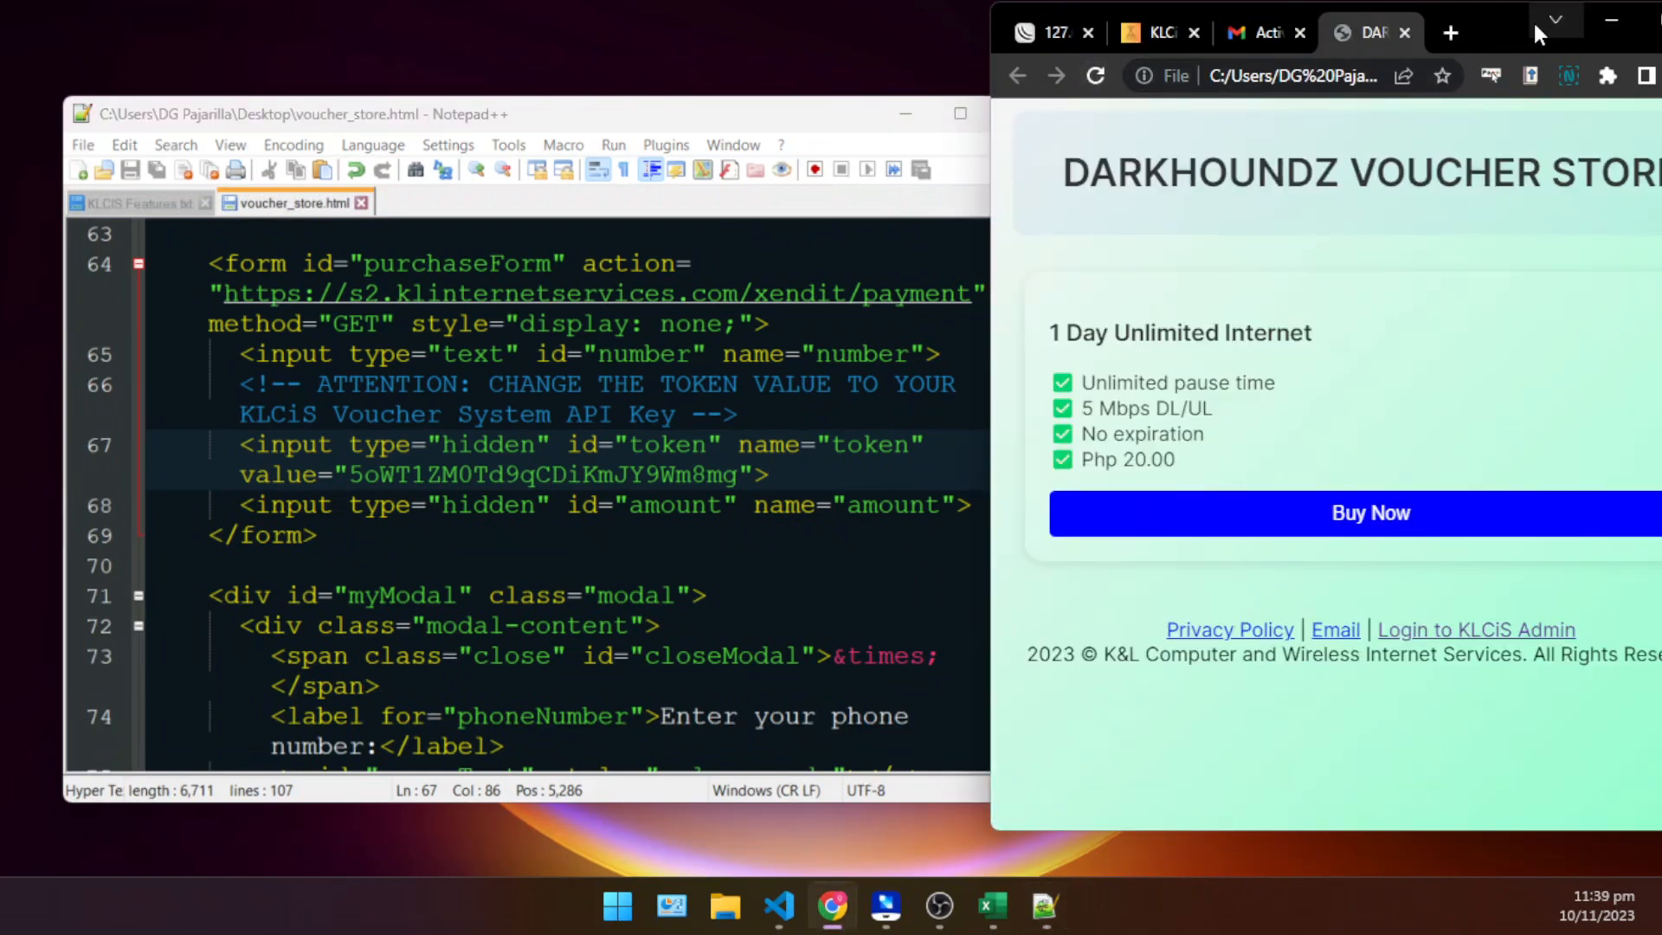
pyautogui.doubleClick(1478, 22)
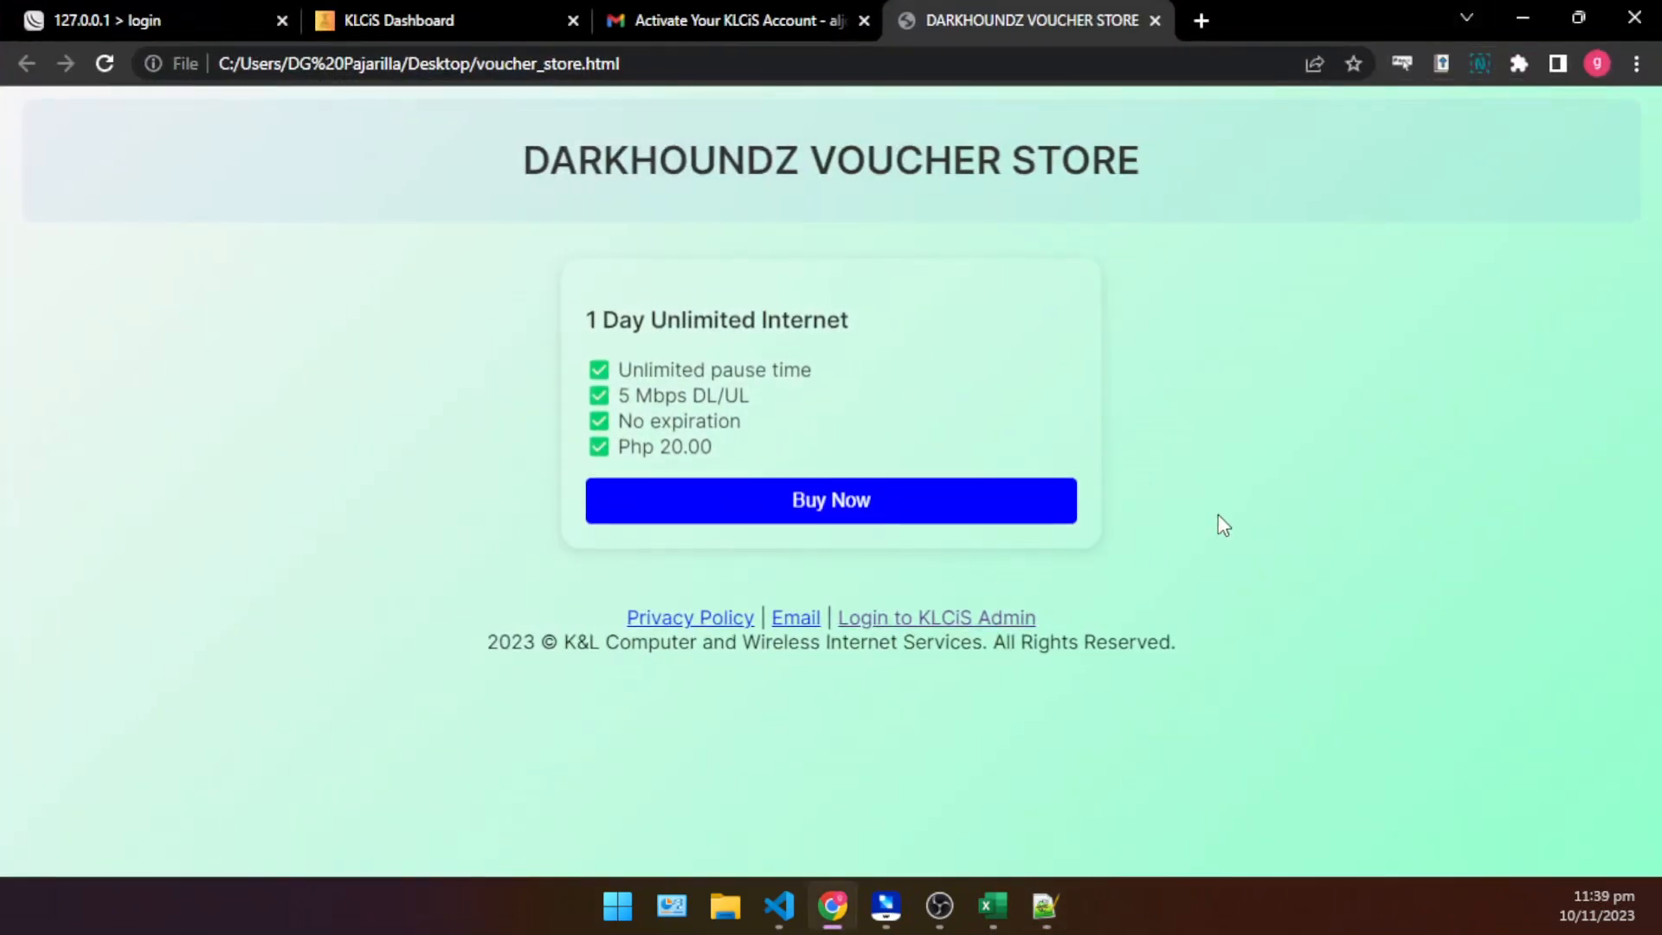
# - Review the store page's heading and the 1 Day Unlimited Internet card's details
pyautogui.moveTo(486, 182); pyautogui.dragTo(1236, 321)
pyautogui.click(1242, 333)
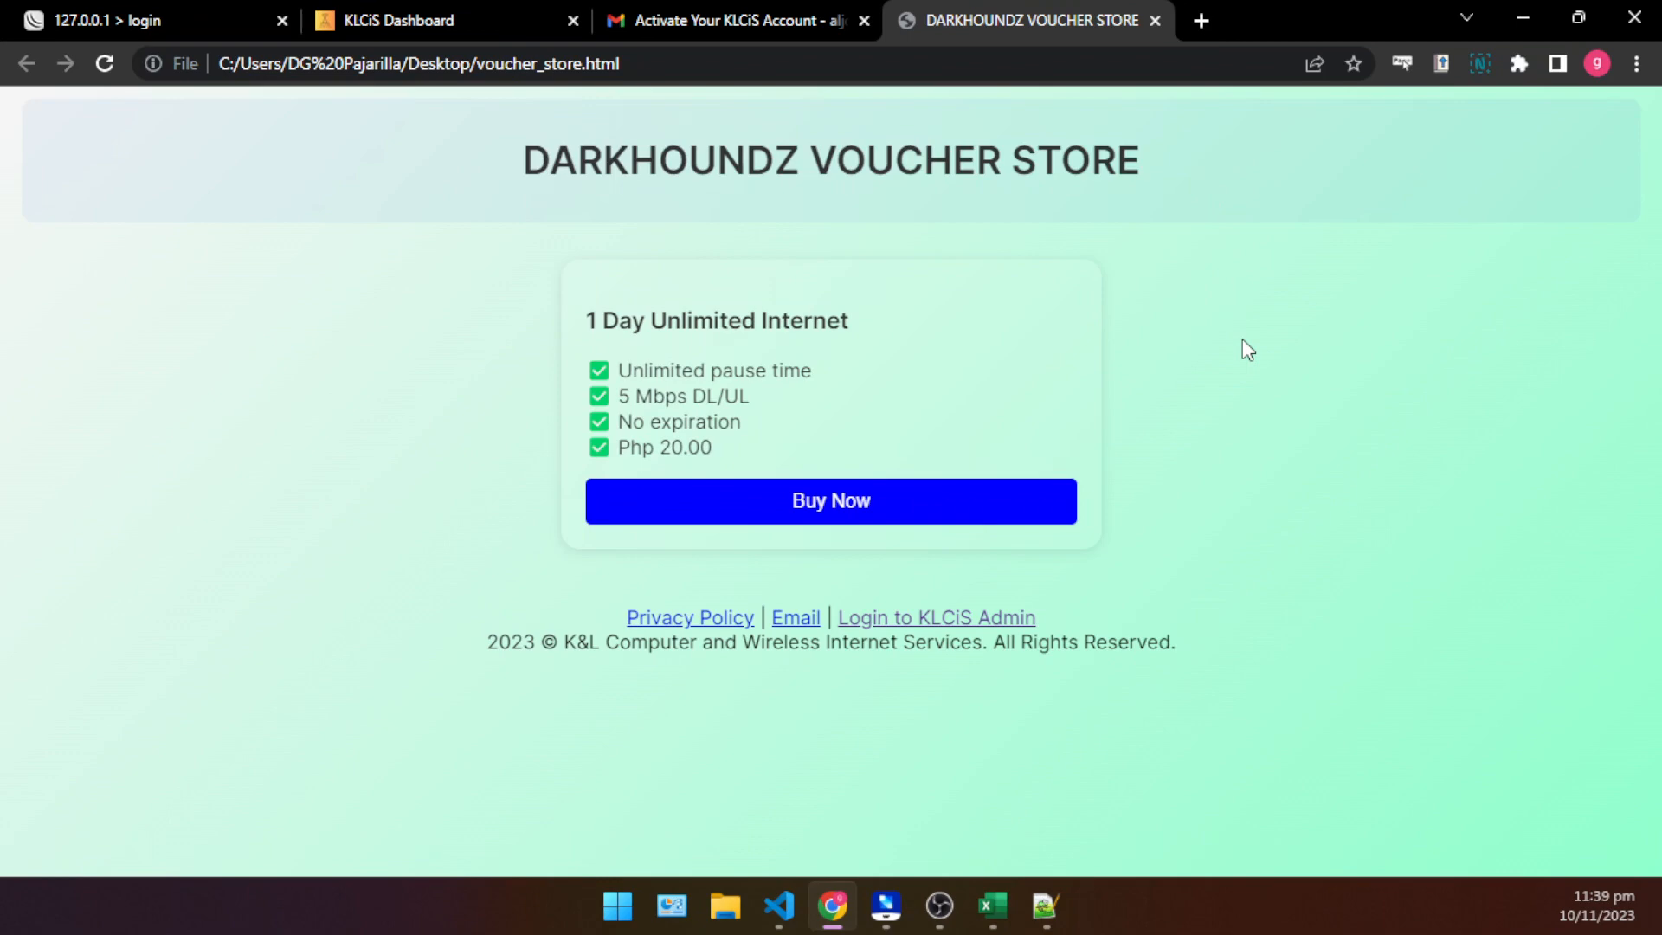
pyautogui.moveTo(470, 161); pyautogui.dragTo(1328, 191)
pyautogui.click(1326, 227)
pyautogui.moveTo(751, 447); pyautogui.dragTo(585, 299)
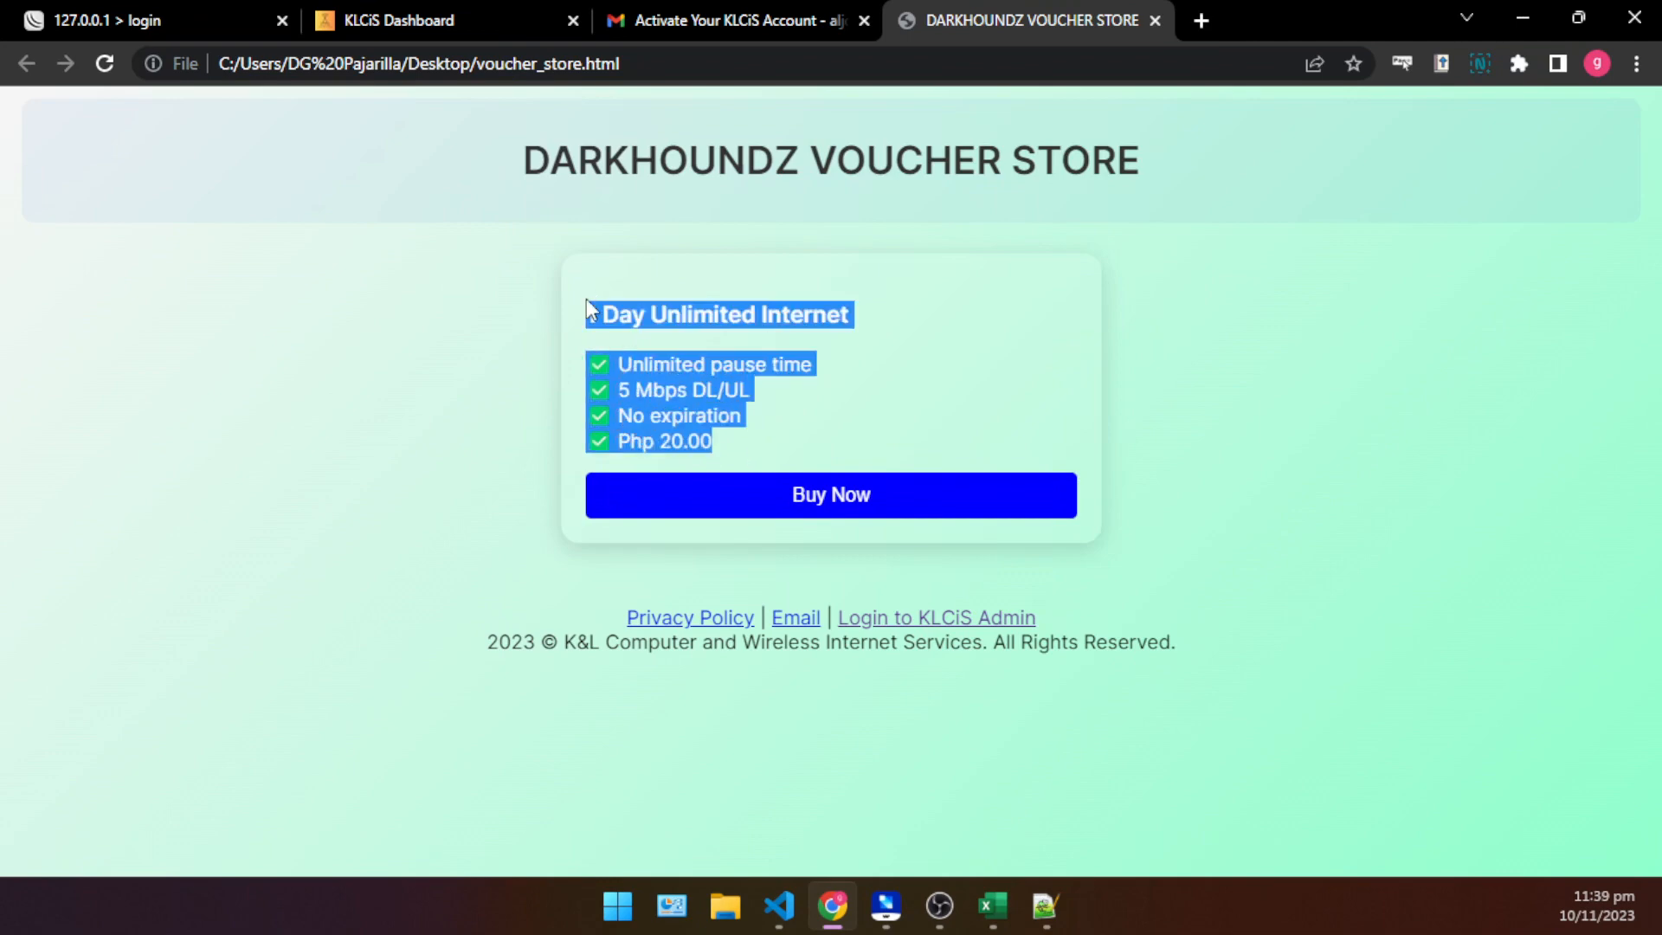
# - Check the feature and price lines listed on the 1 Day Unlimited Internet card
pyautogui.click(895, 344)
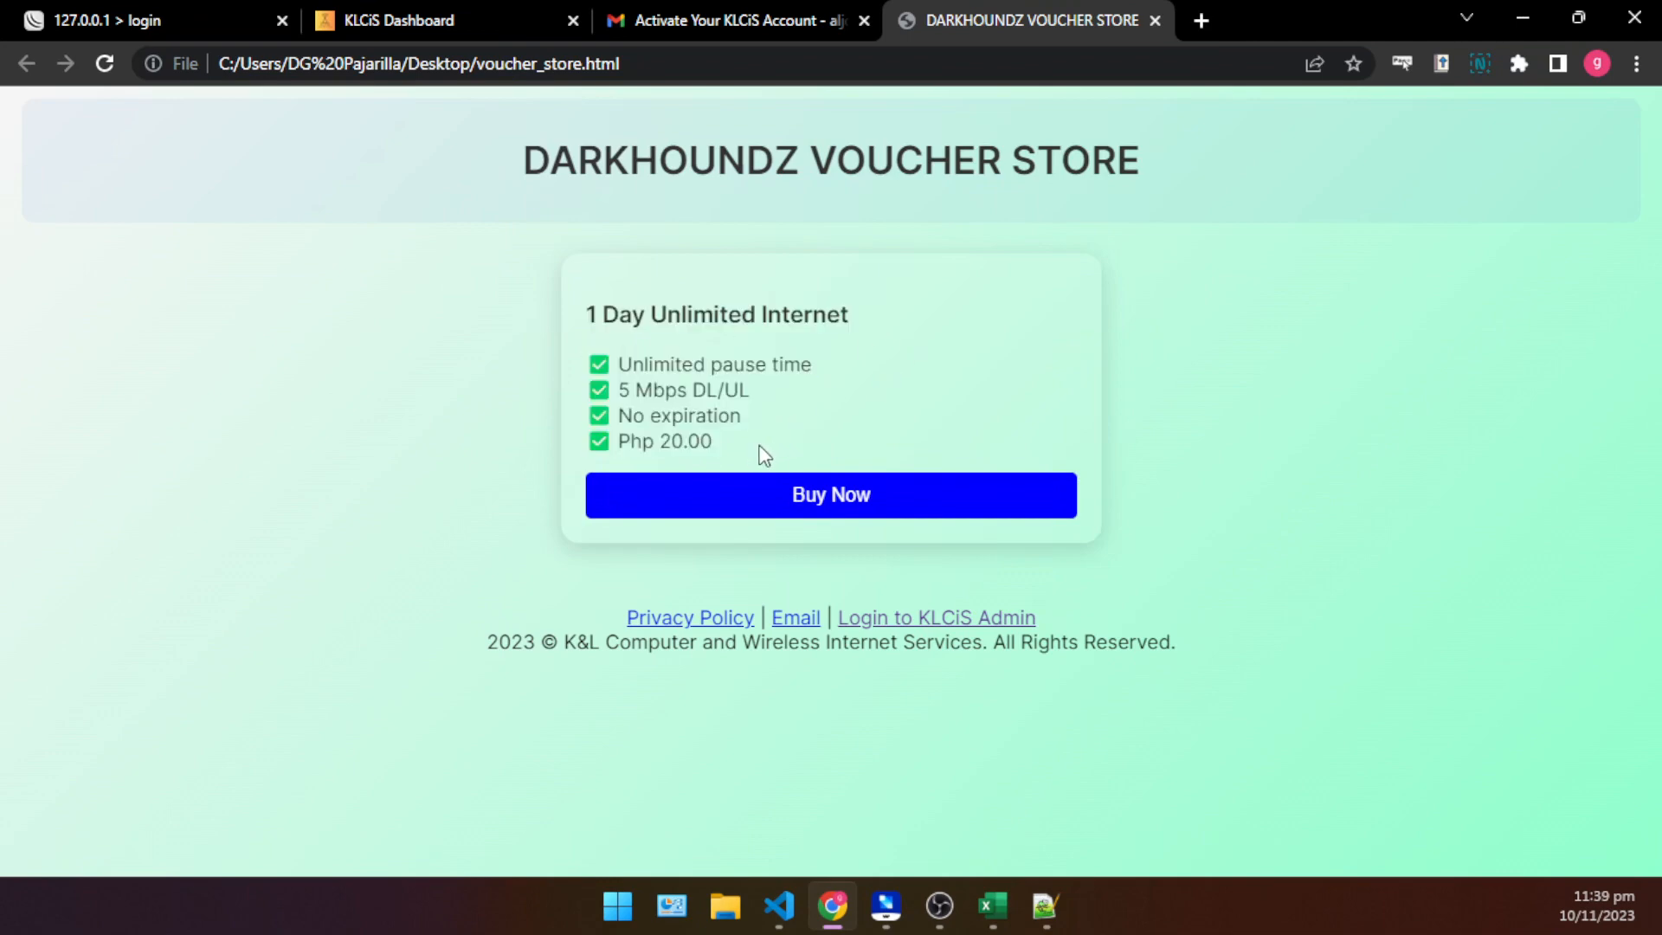
pyautogui.moveTo(761, 449); pyautogui.dragTo(557, 304)
pyautogui.click(726, 429)
pyautogui.doubleClick(726, 429)
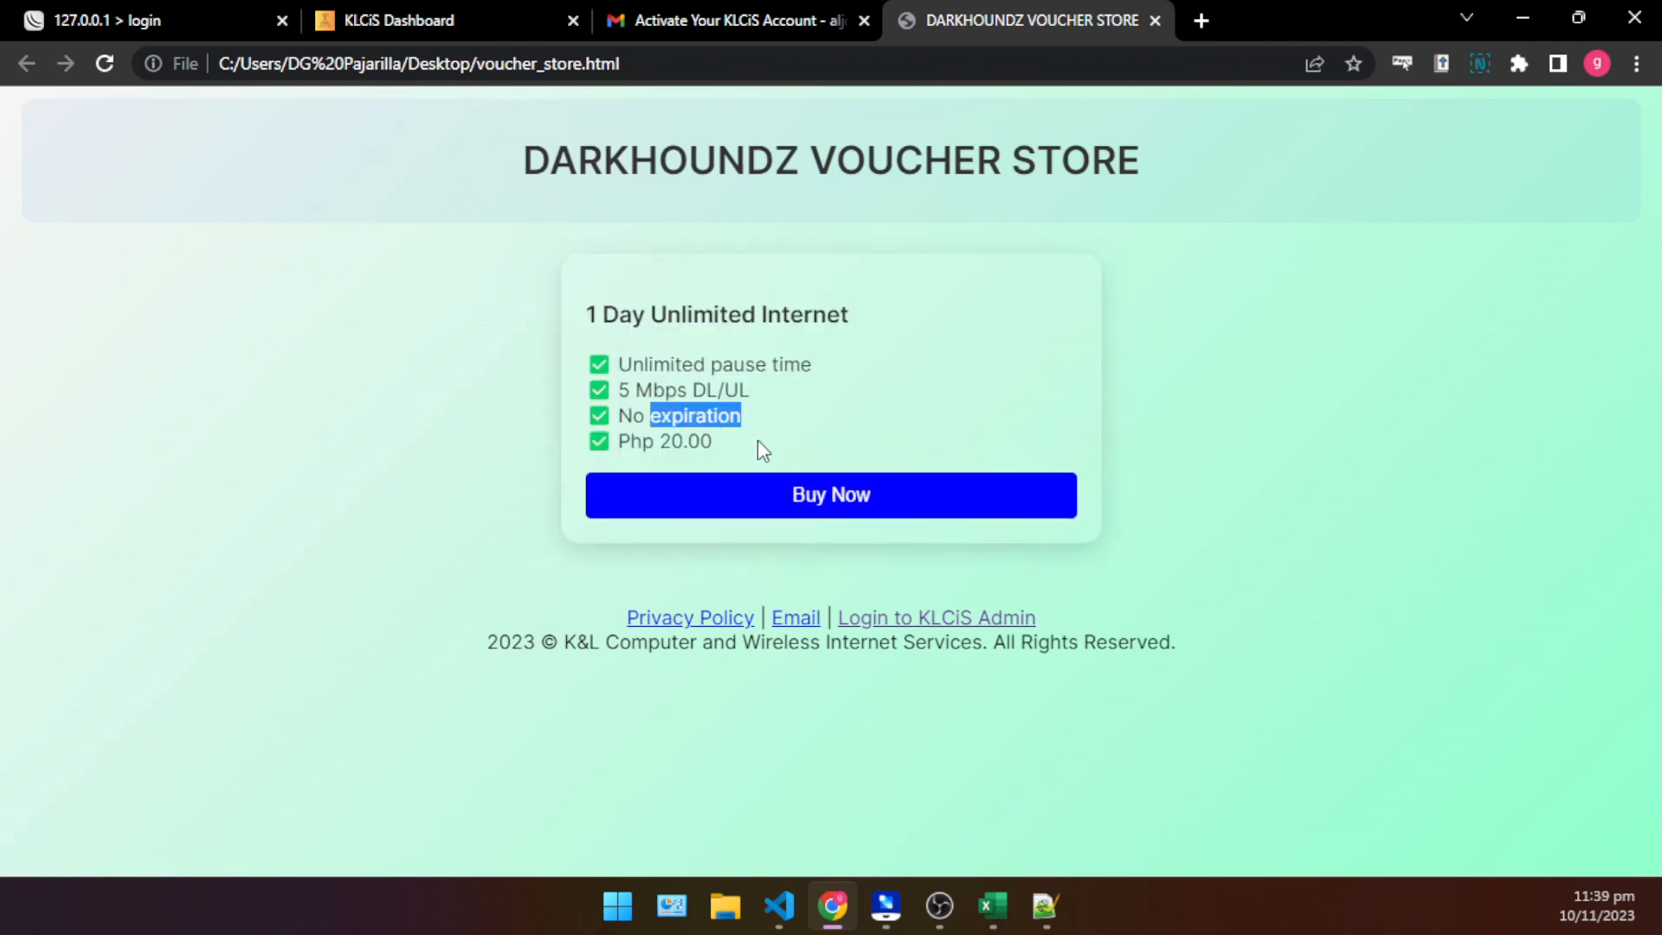
pyautogui.click(742, 448)
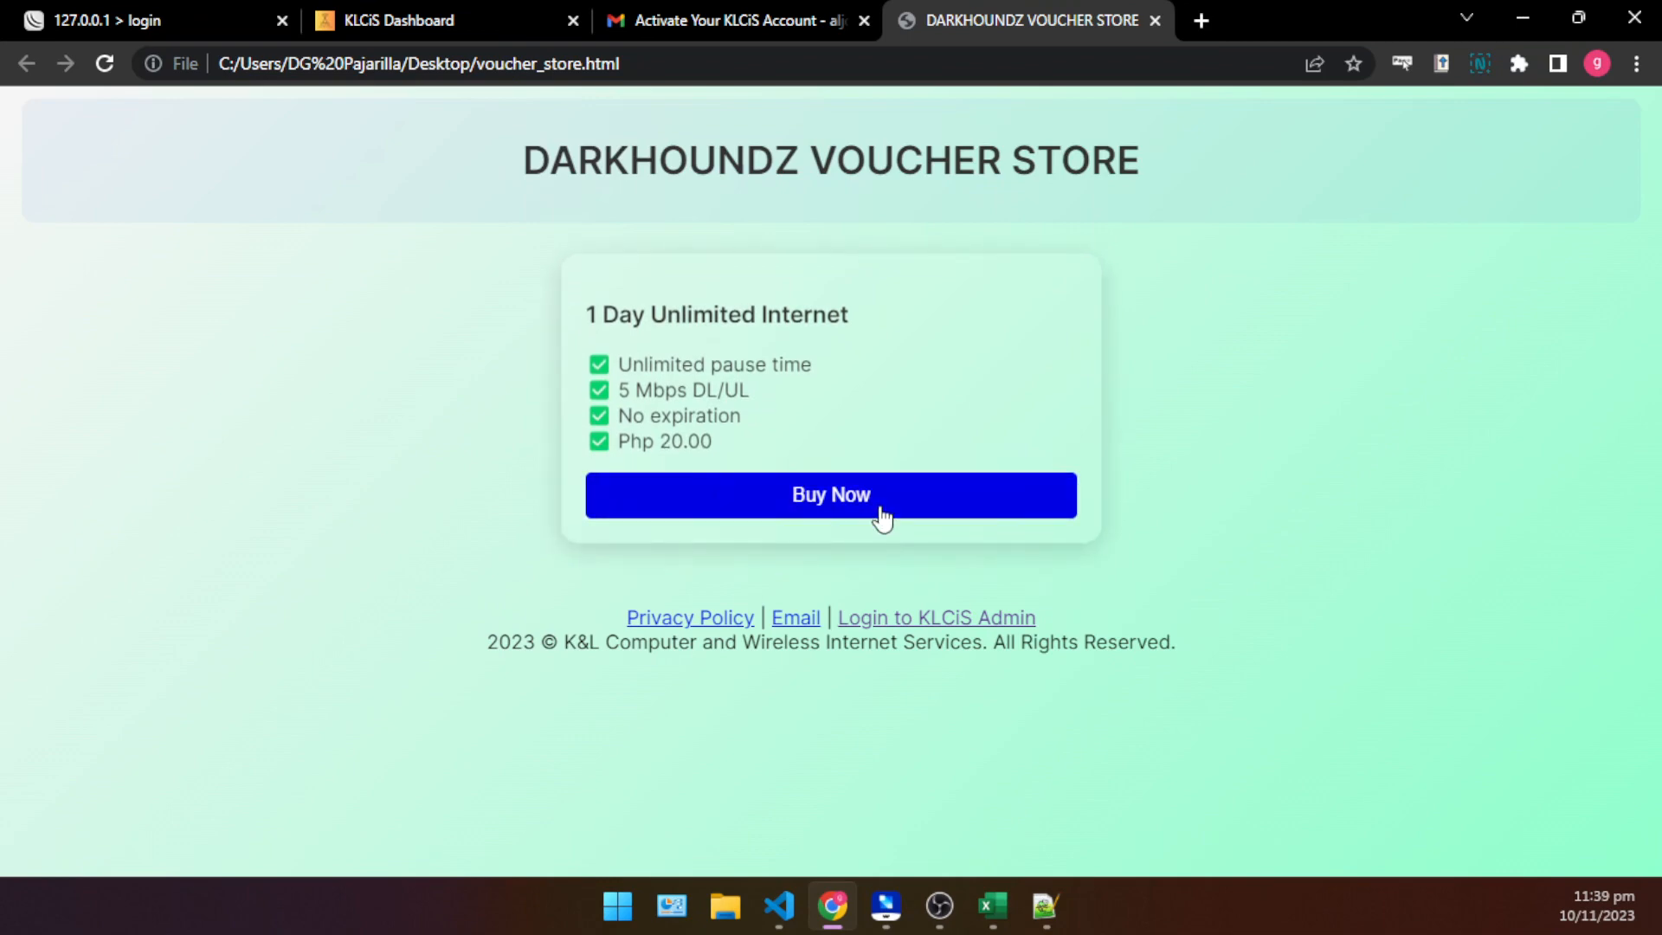
# - Try to buy the 1 Day Unlimited Internet voucher with the buyer's phone number, and dismiss the portal announcement
pyautogui.click(805, 493)
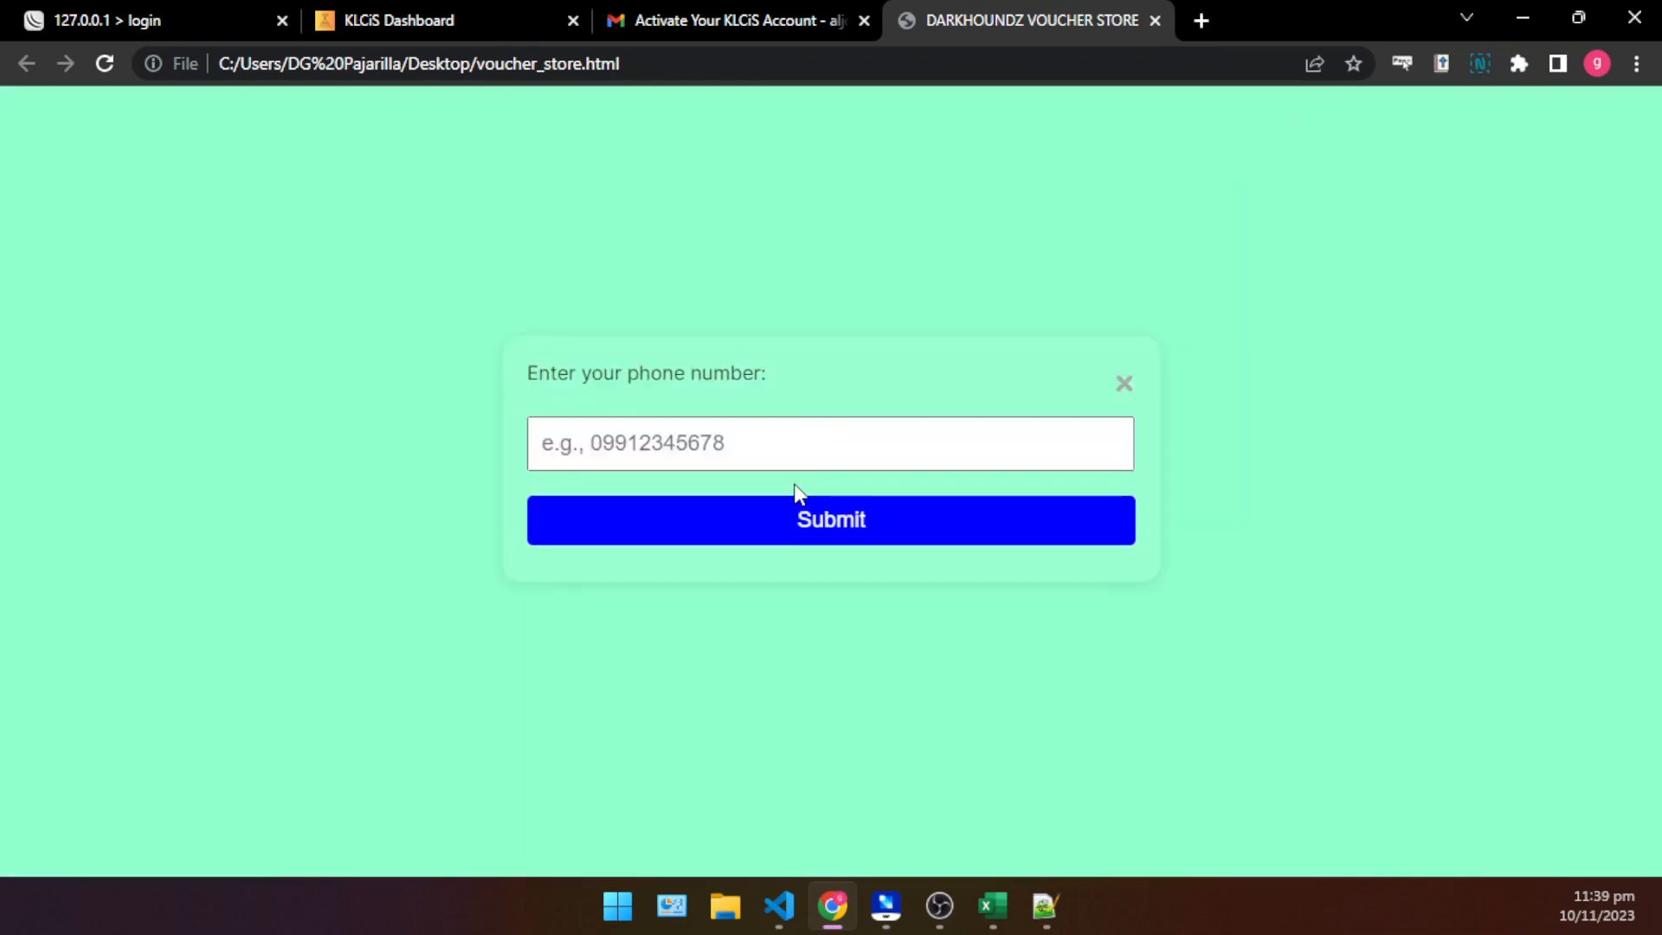
pyautogui.click(833, 447)
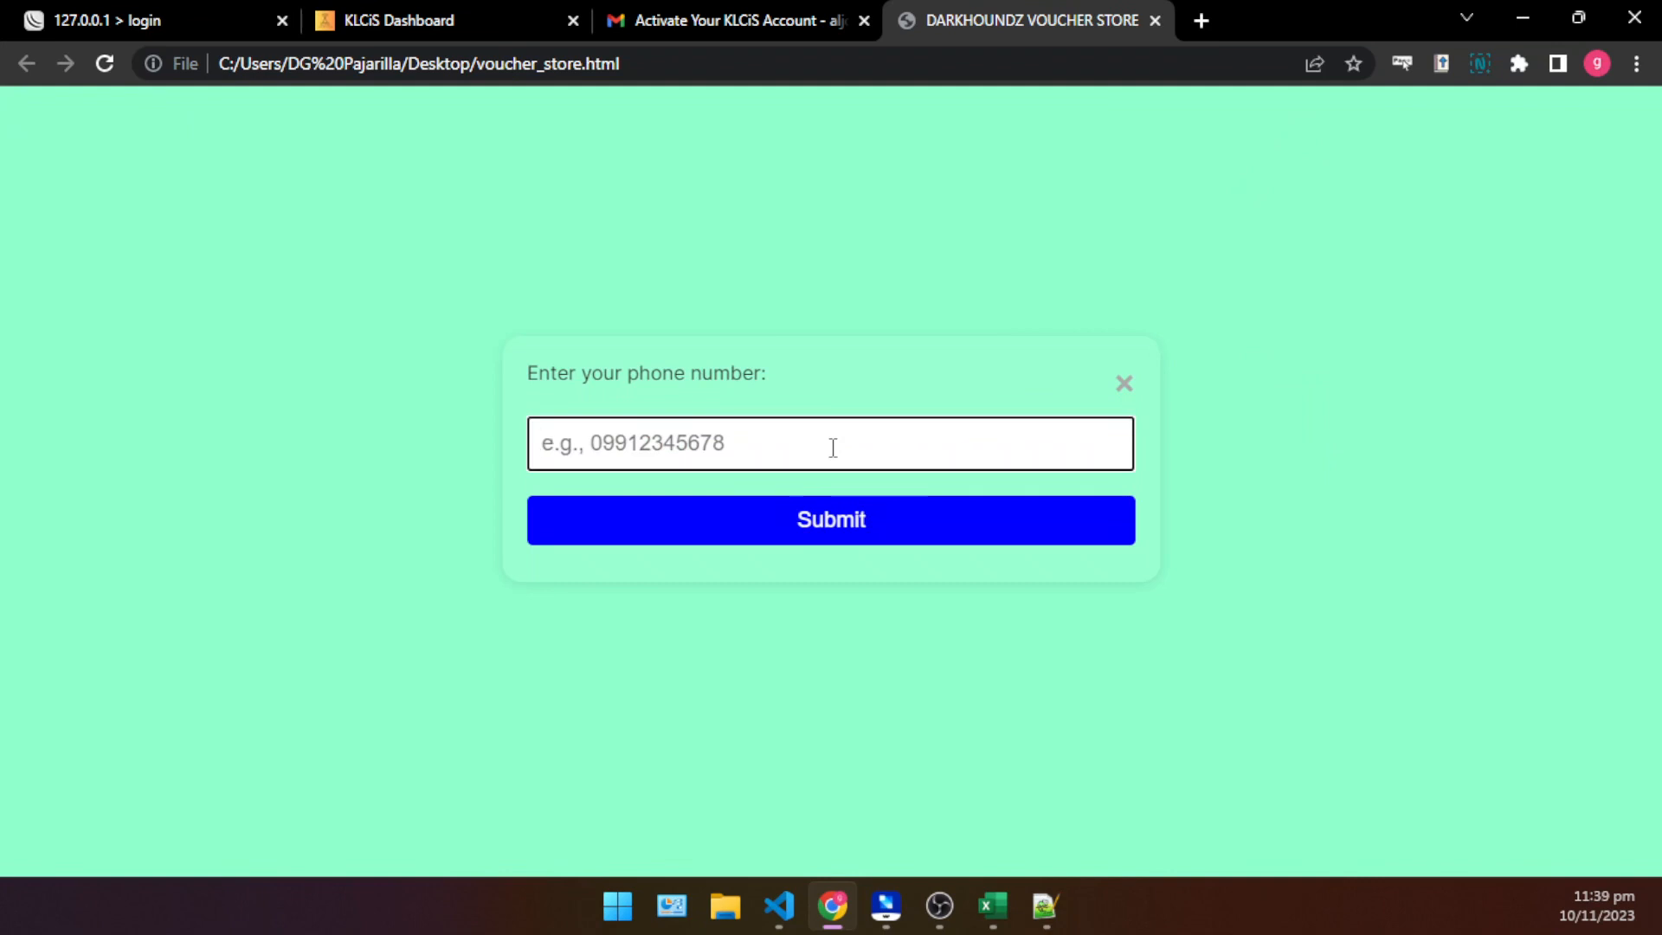
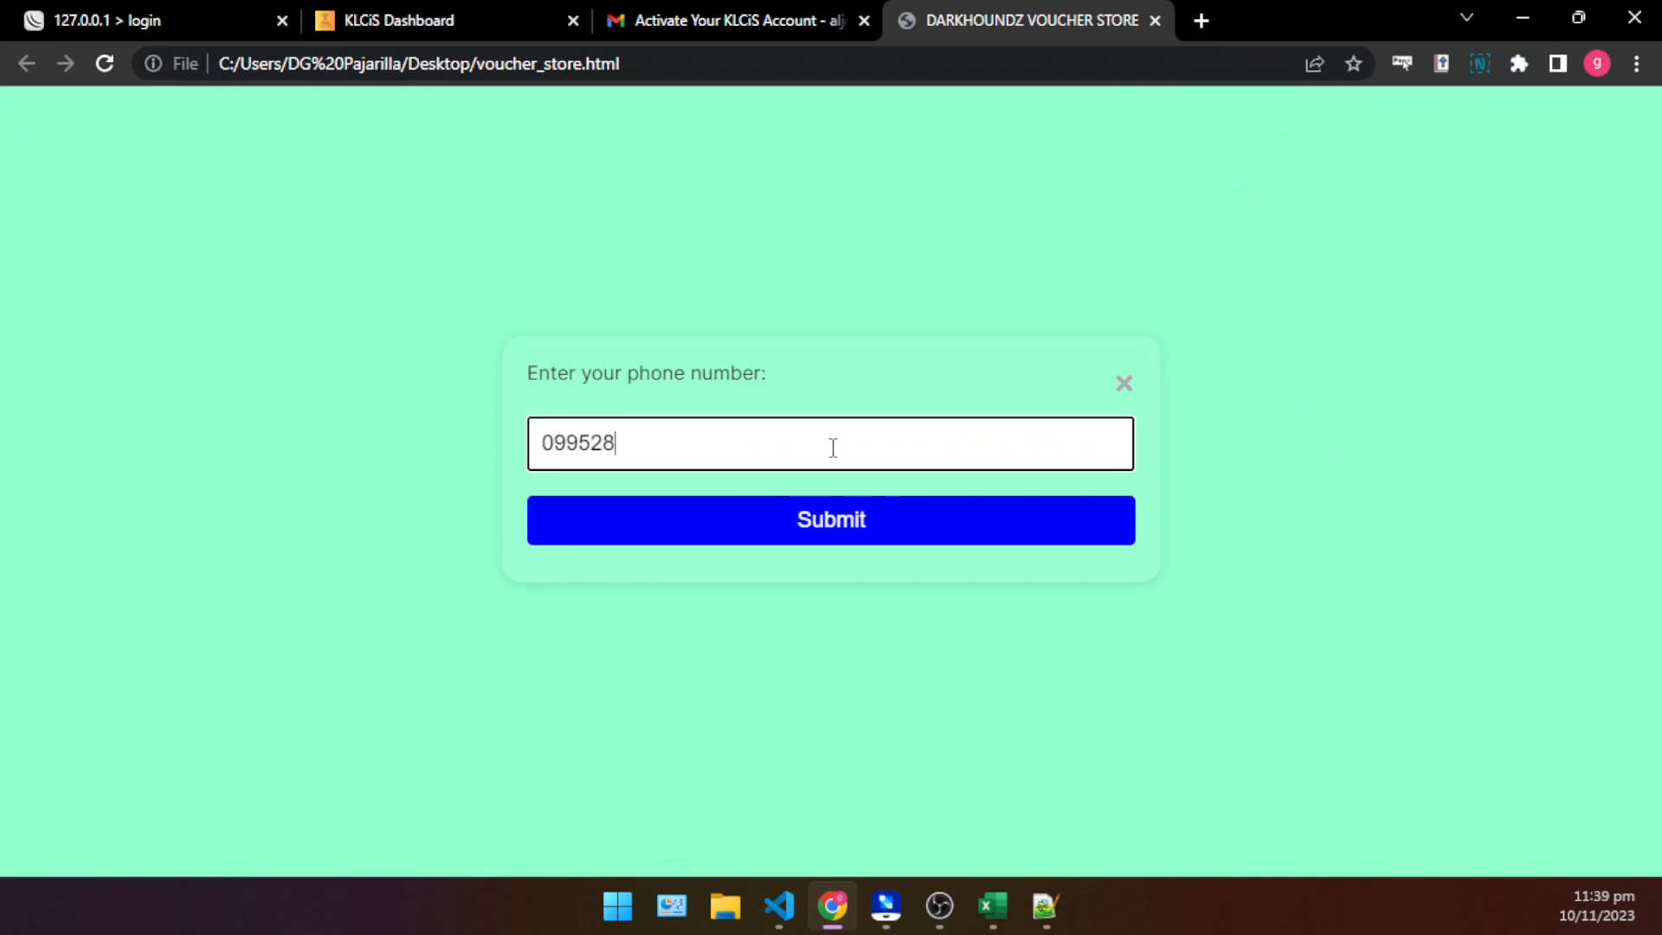
pyautogui.click(848, 517)
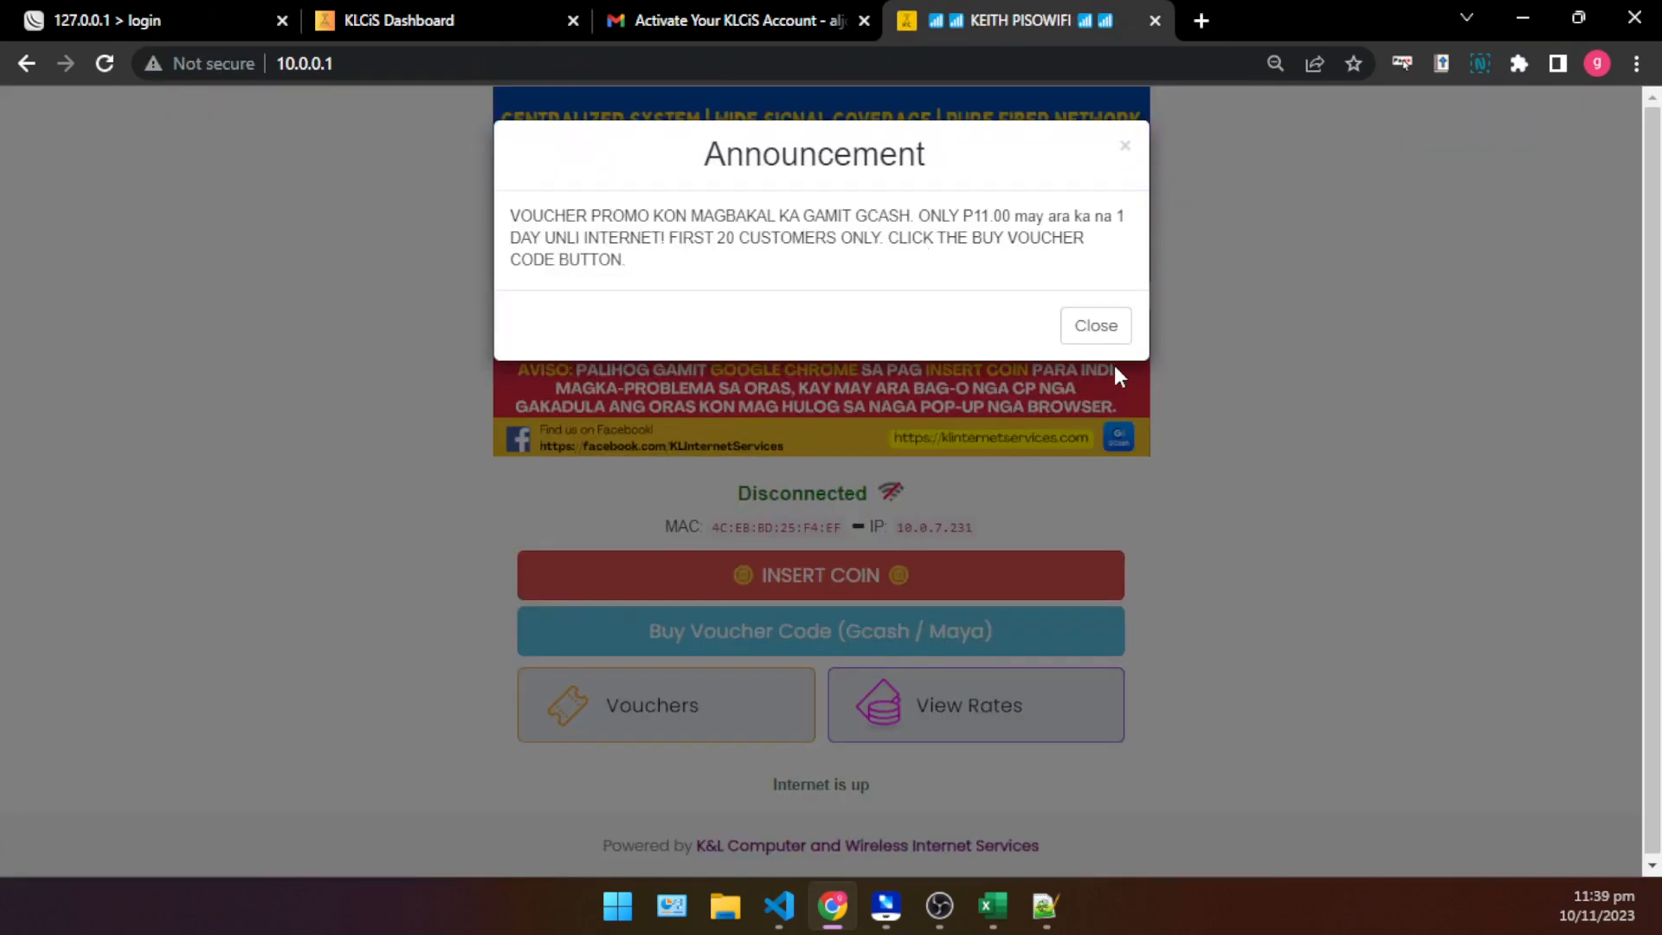
pyautogui.click(1098, 325)
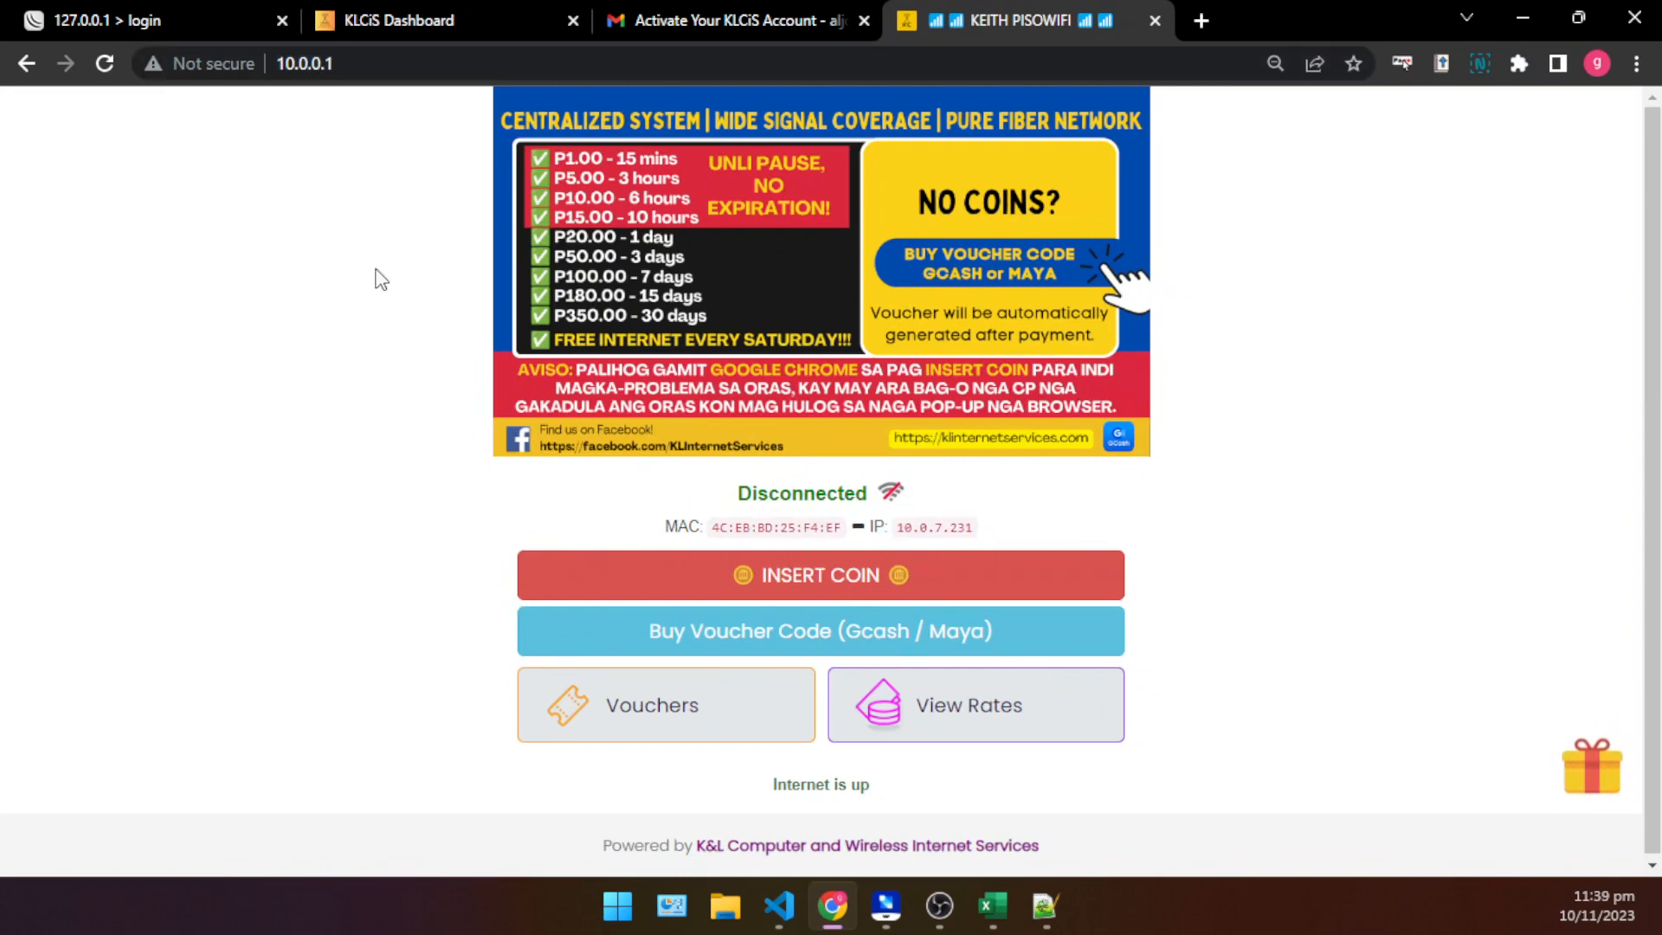
# - Close the Gmail tab and switch to Notepad++ at the 1 Day Unlimited Internet card's code in voucher_store.html
pyautogui.click(863, 20)
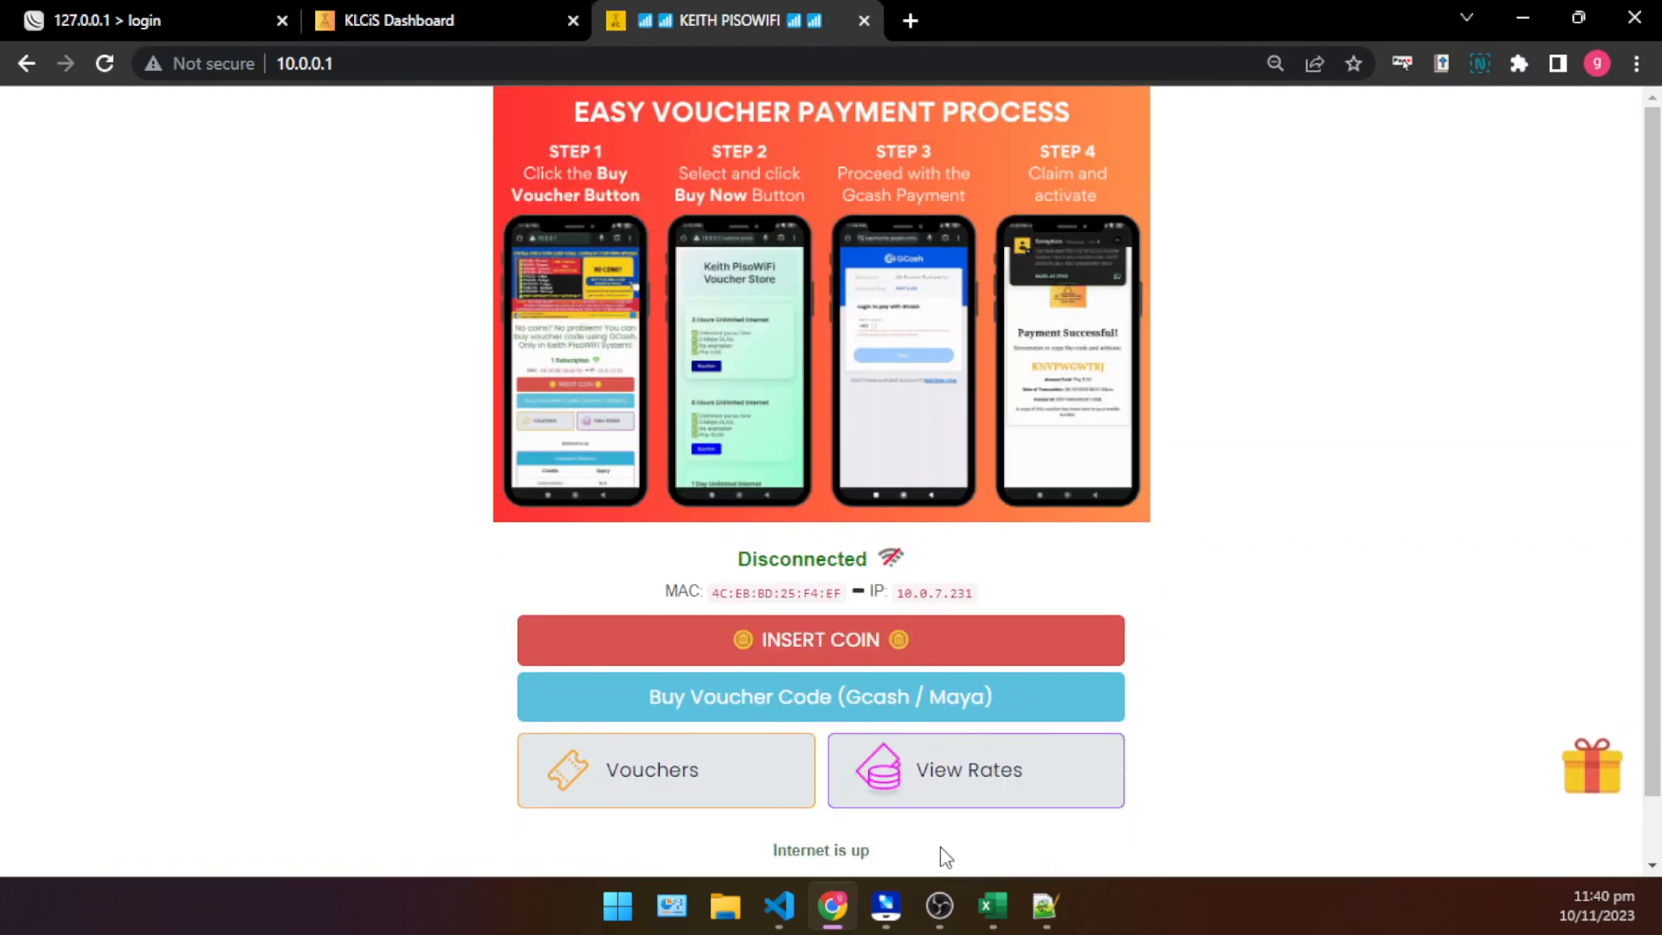
pyautogui.click(1044, 902)
pyautogui.scroll(5, 673, 482)
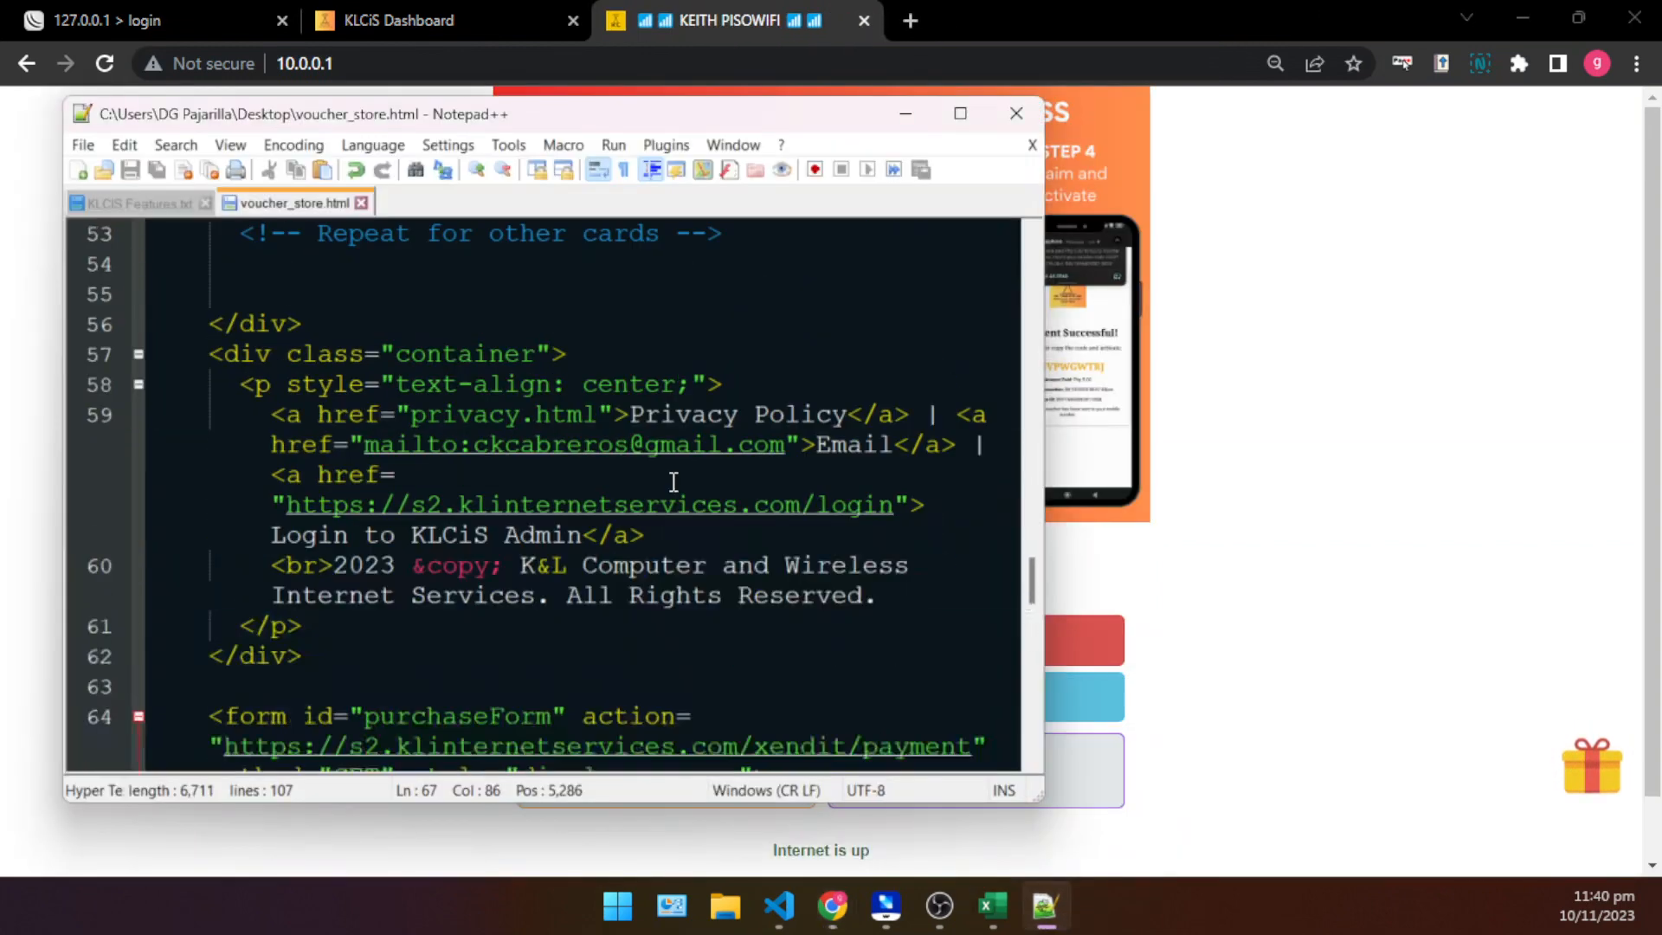
pyautogui.scroll(6, 674, 481)
pyautogui.scroll(-3, 674, 481)
pyautogui.click(703, 474)
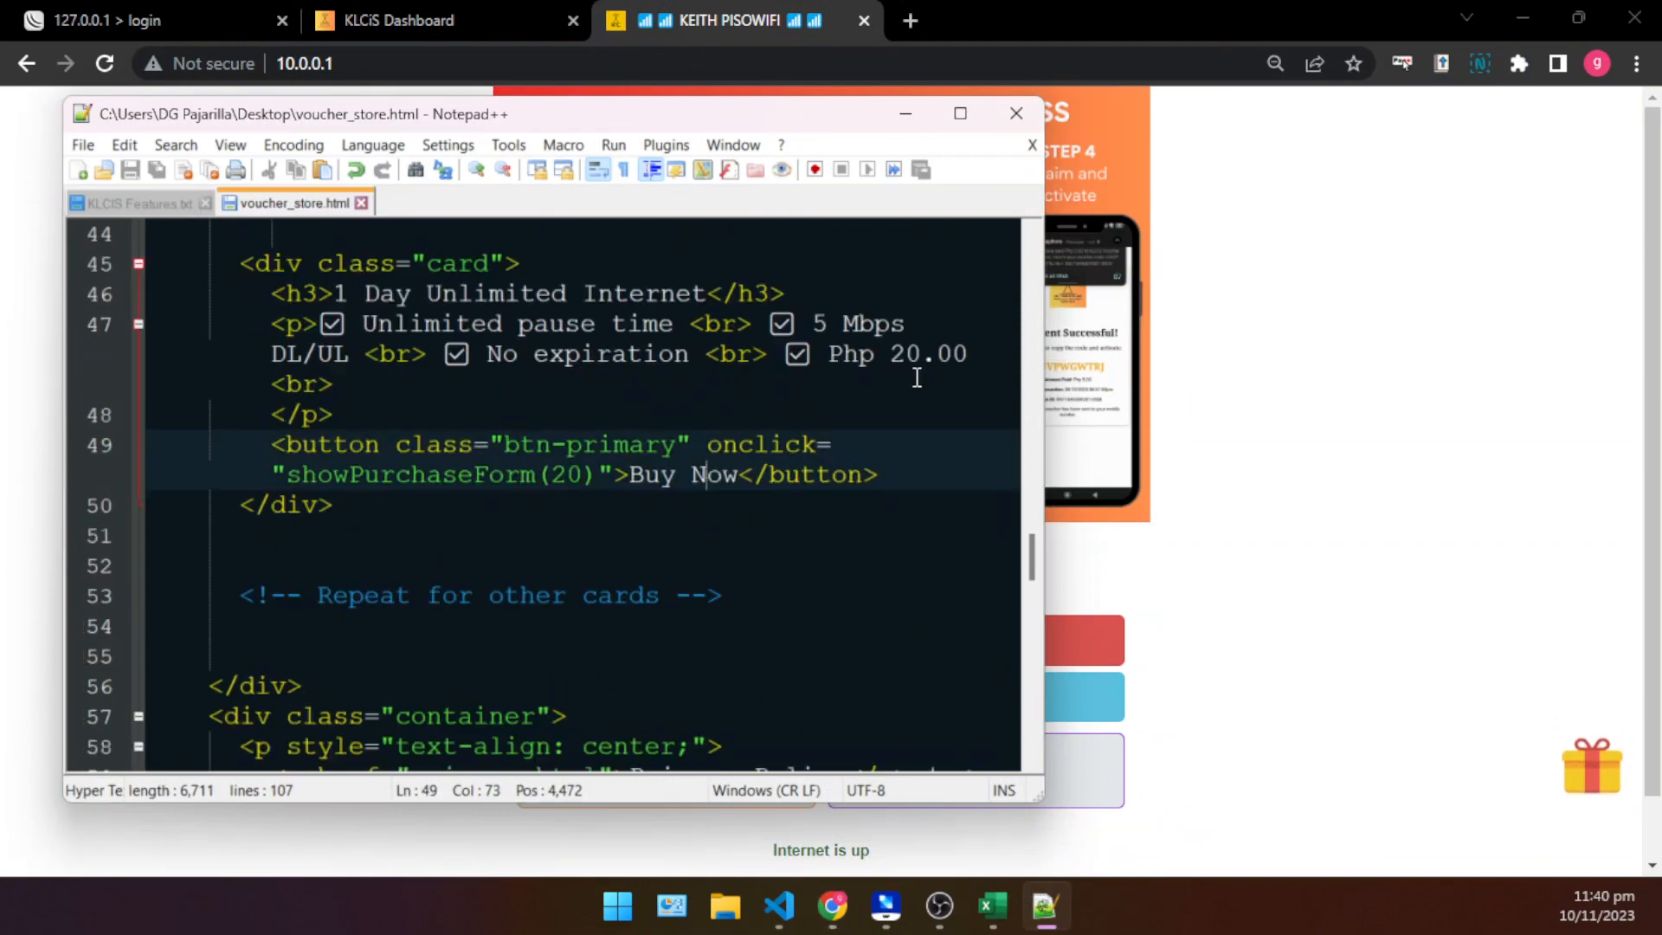
# - Check the imported vouchers' amounts on the voucher import page of KLCiS Voucher System in Chrome
pyautogui.click(365, 24)
pyautogui.scroll(1, 194, 297)
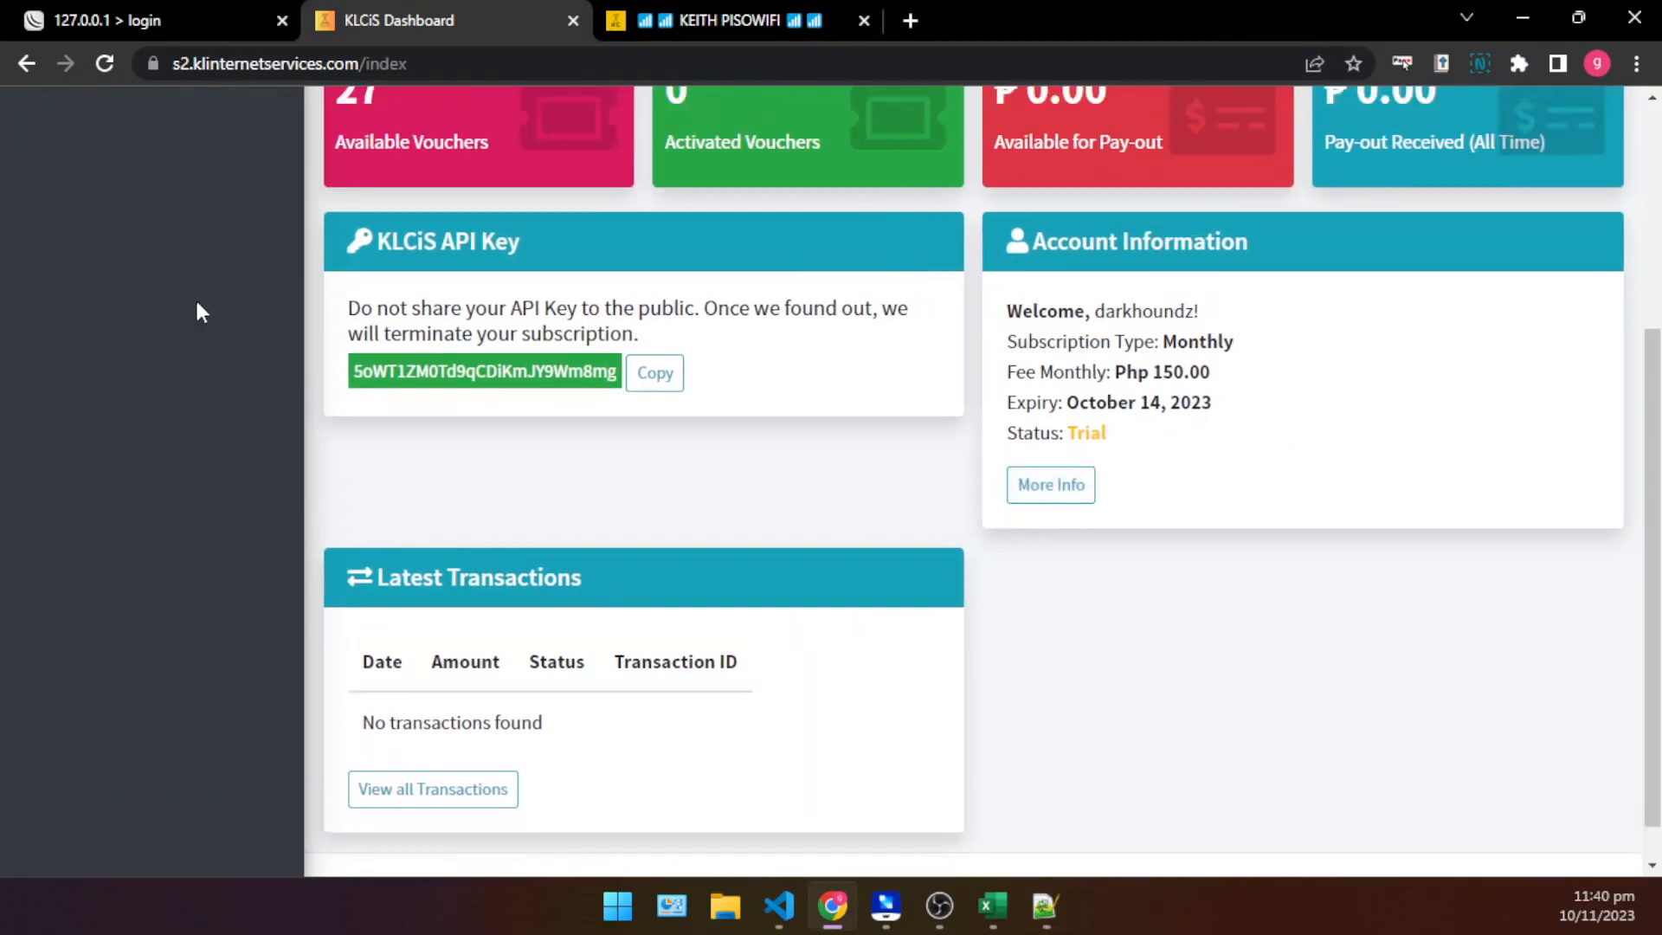
pyautogui.scroll(4, 194, 298)
pyautogui.click(137, 245)
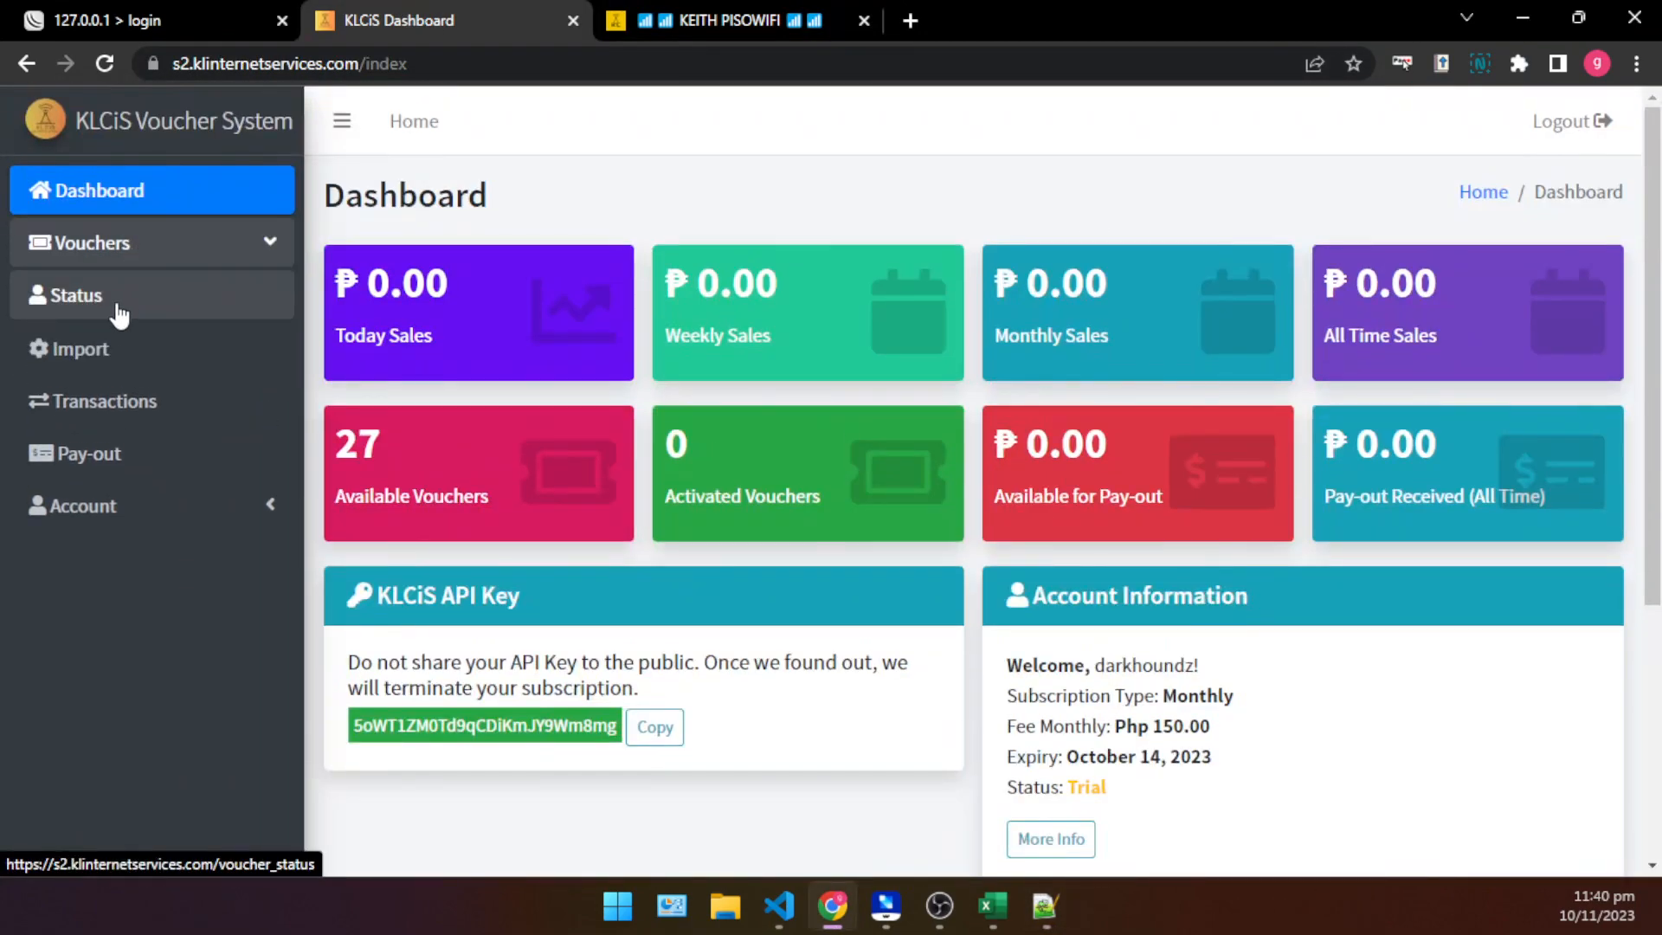
pyautogui.click(115, 355)
pyautogui.scroll(-5, 840, 573)
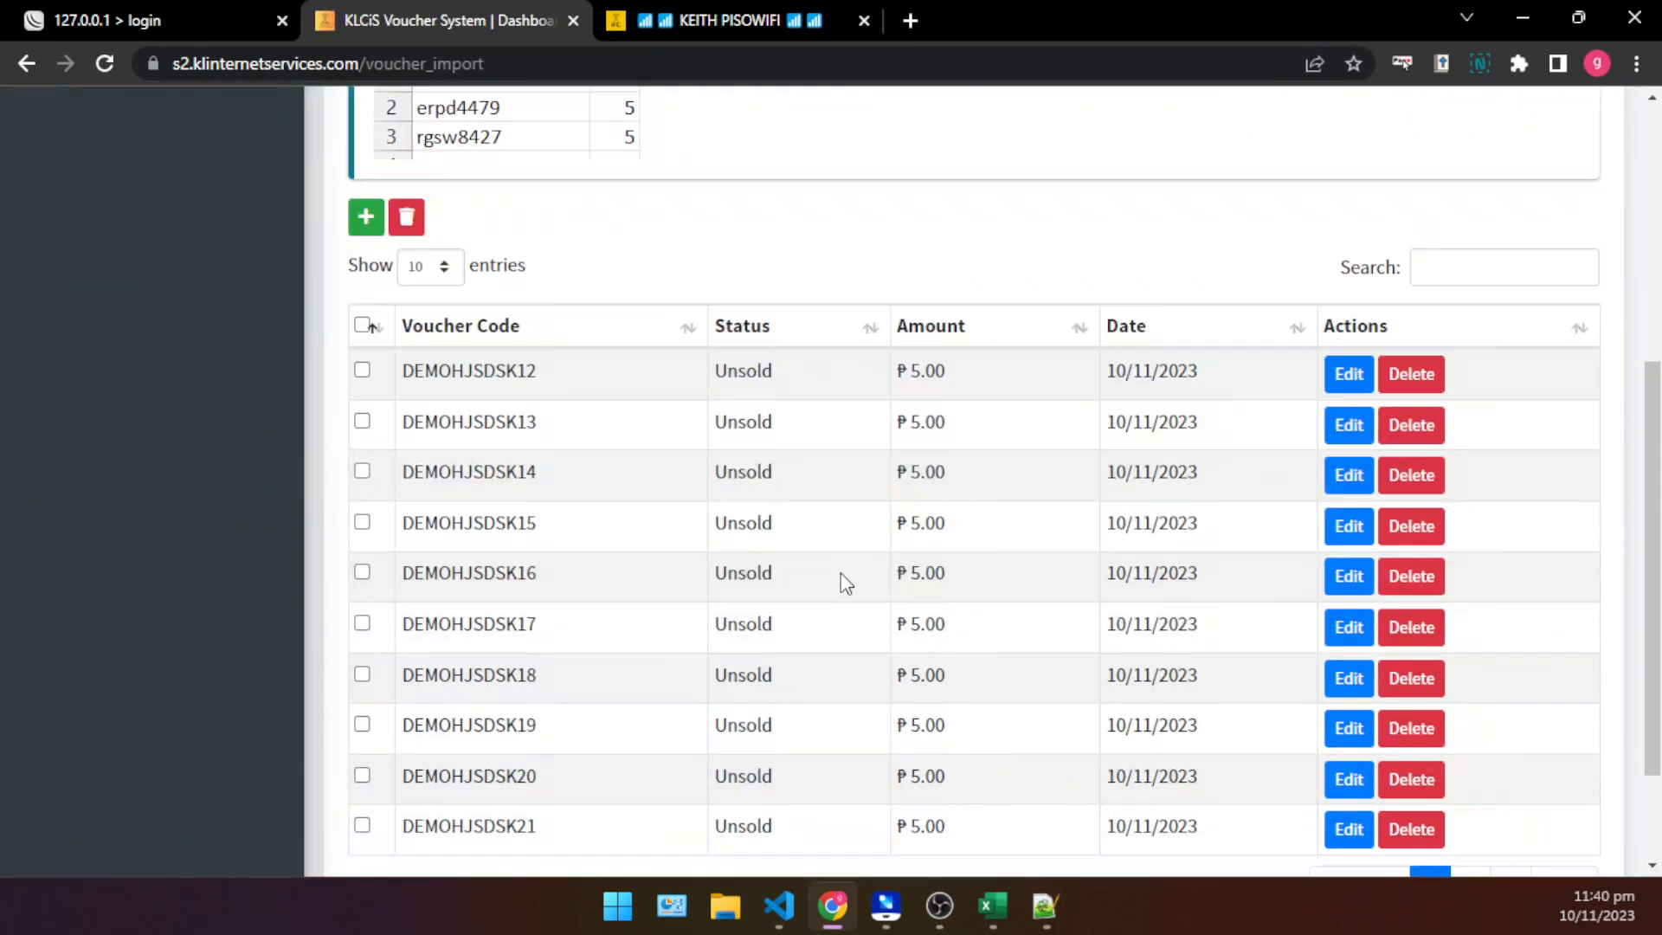
pyautogui.moveTo(1024, 572); pyautogui.dragTo(862, 472)
pyautogui.scroll(3, 862, 472)
# - In voucher_store.html in Notepad++, set the card's showPurchaseForm amount to 5 and its displayed price to Php 5.00
pyautogui.click(1522, 18)
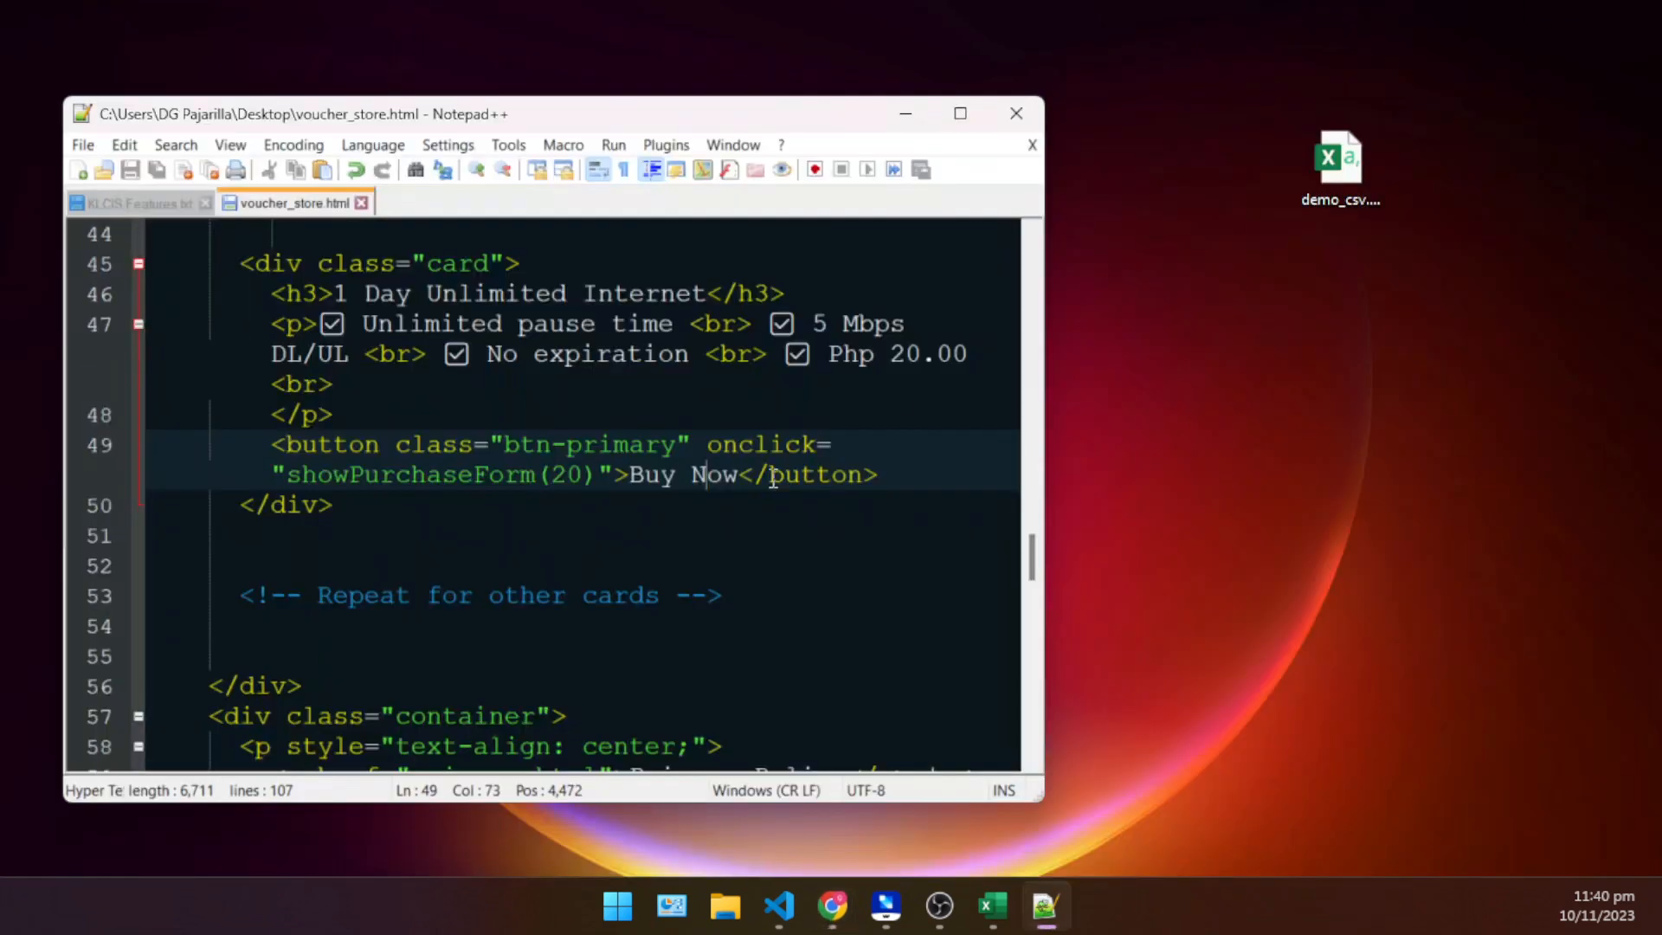
pyautogui.click(479, 631)
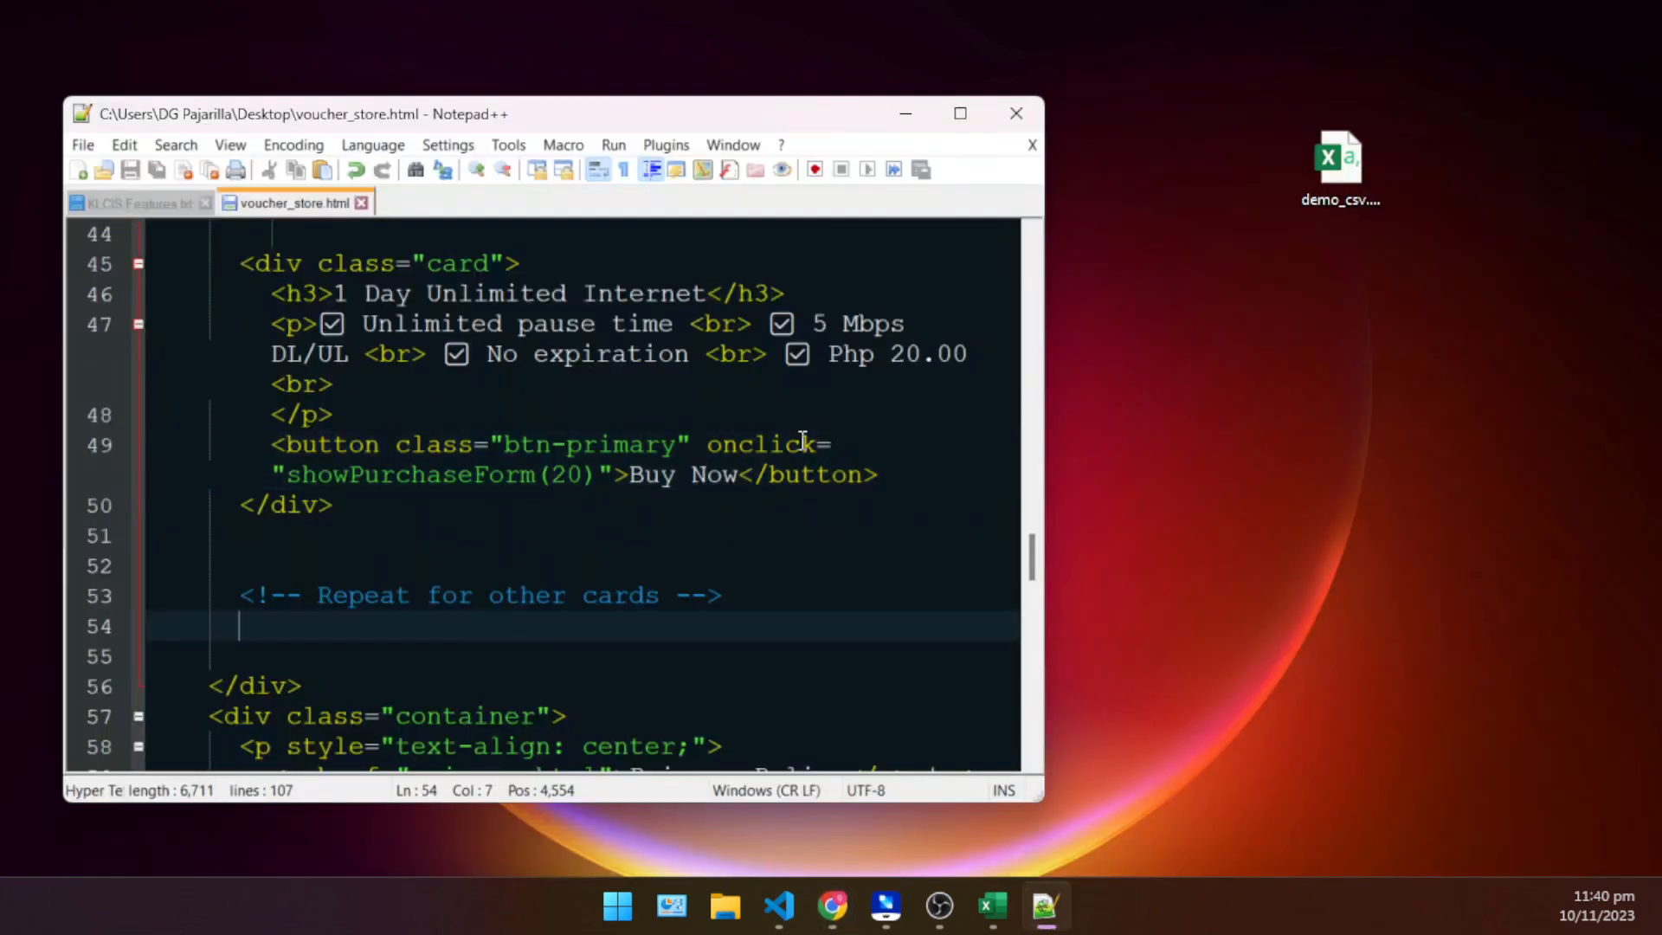
pyautogui.click(579, 488)
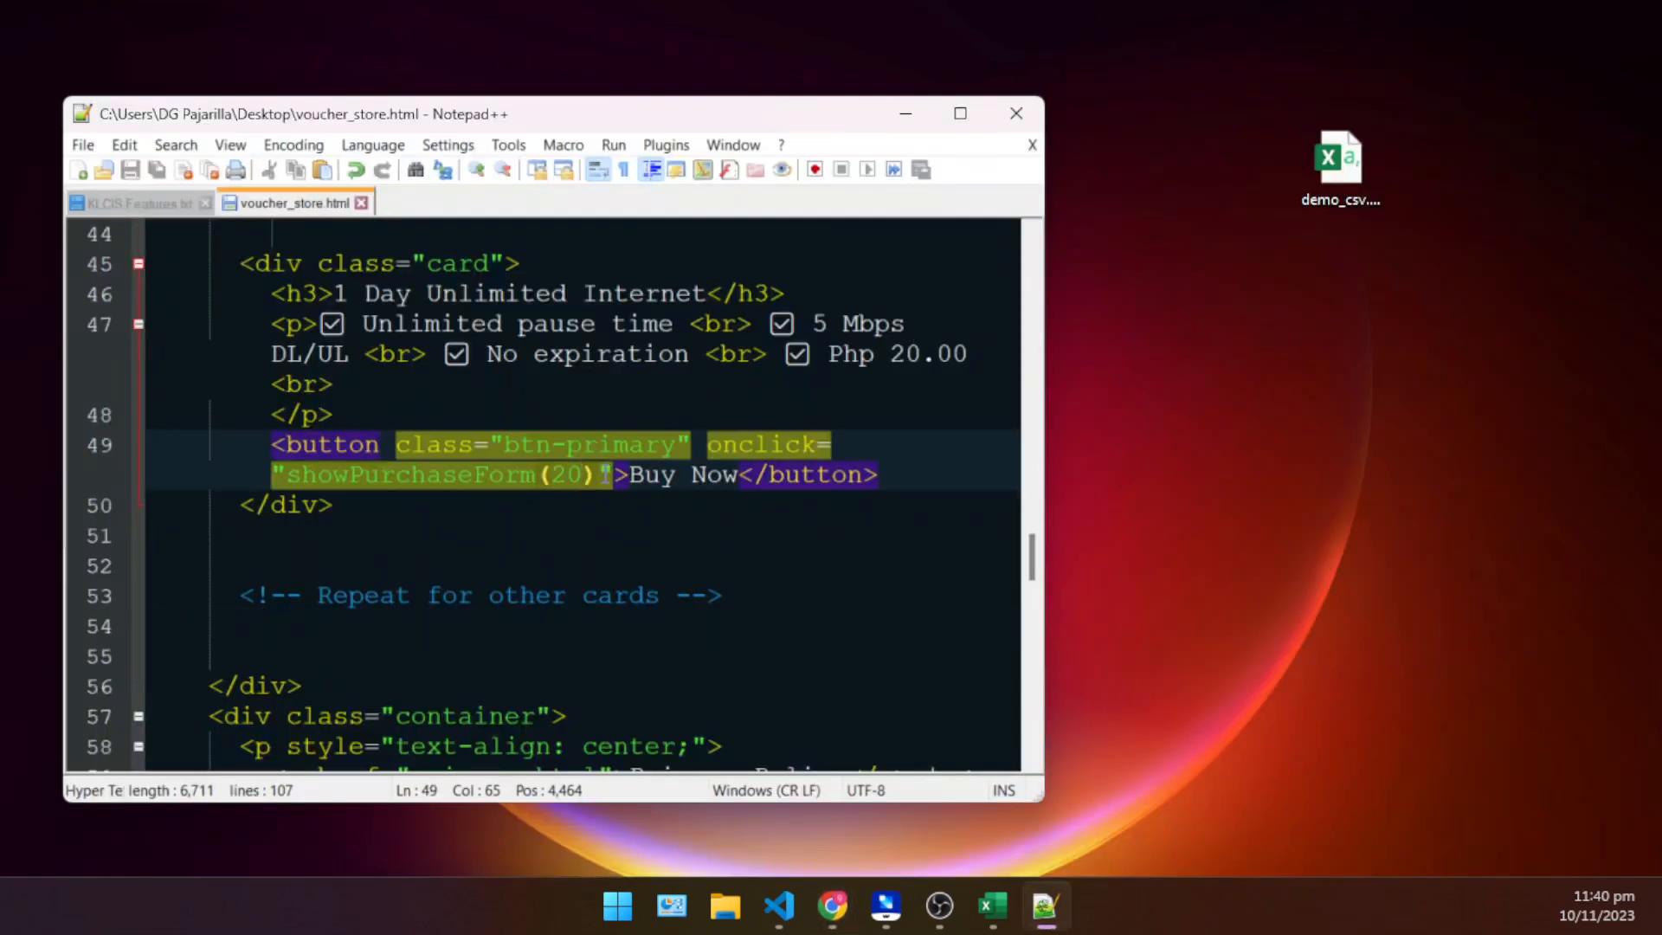
pyautogui.press('BackSpace')
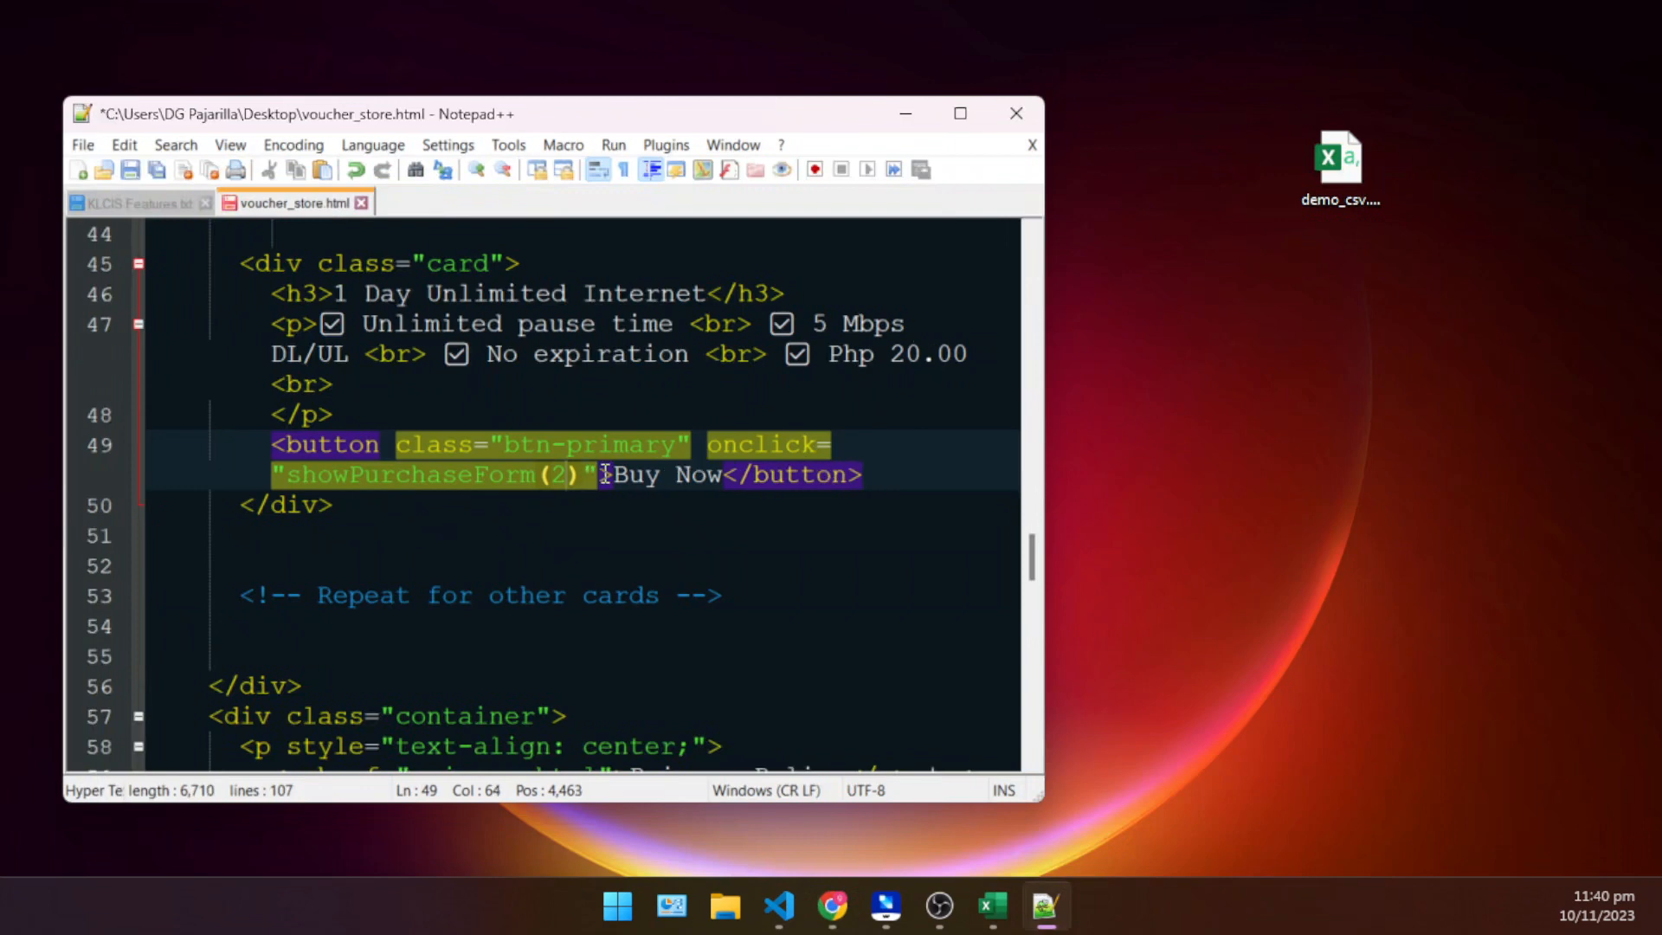
pyautogui.click(925, 363)
pyautogui.press('BackSpace')
pyautogui.press('BackSpace')
pyautogui.write('5')
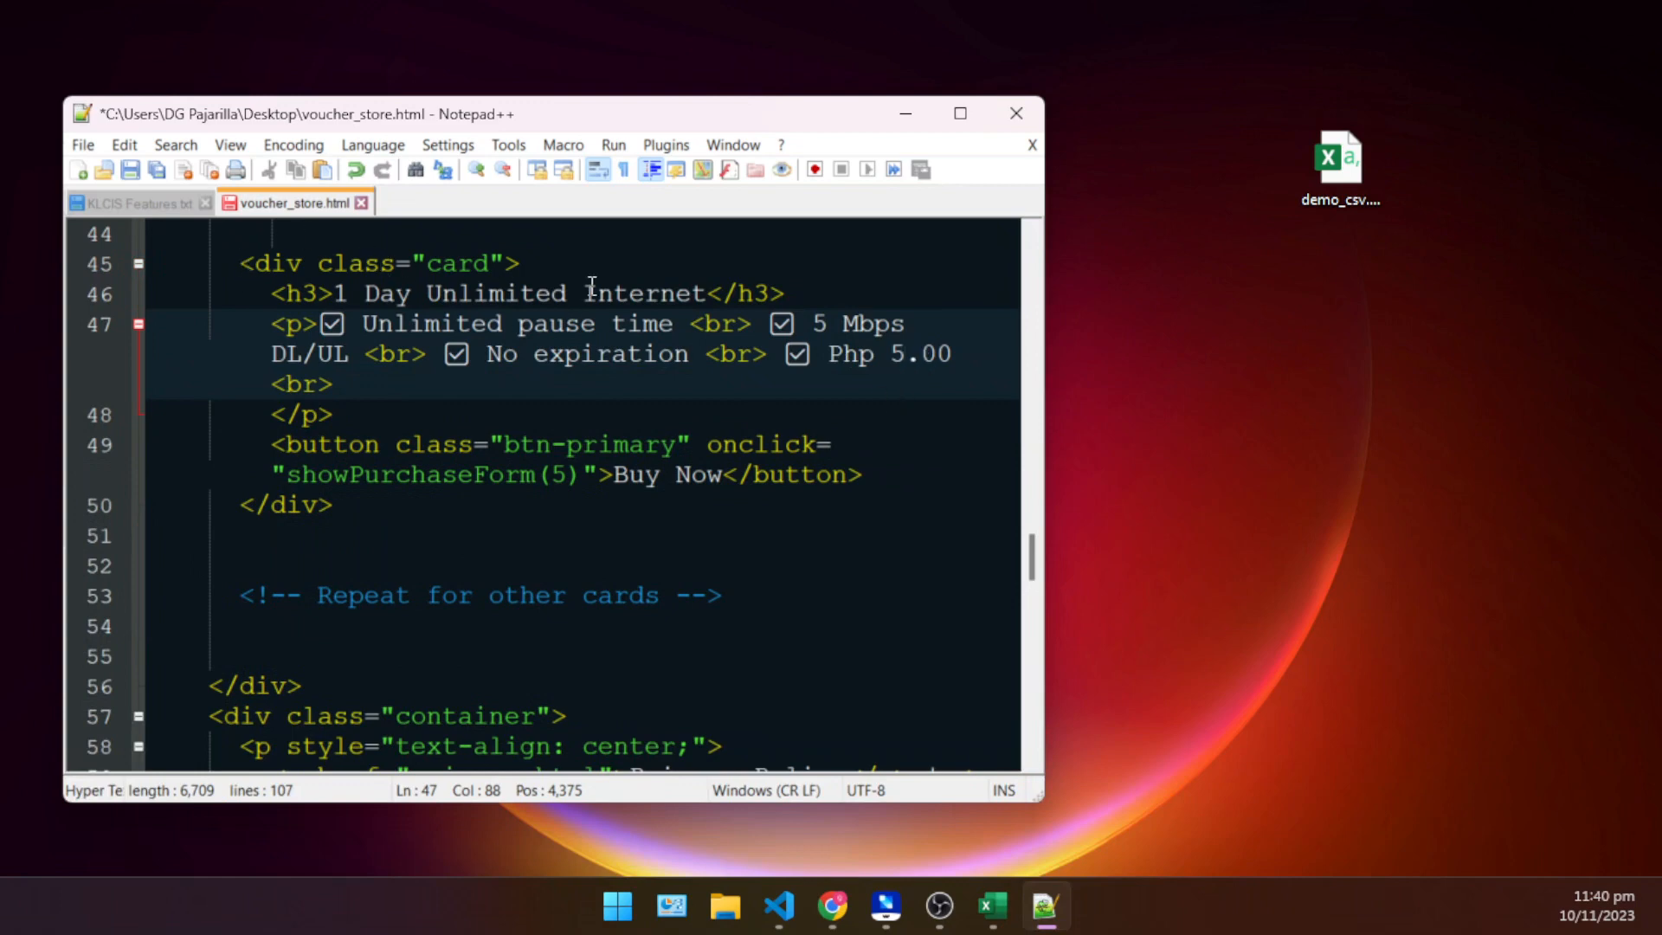
# - Change the card's heading to "3 hours Internet" and save voucher_store.html
pyautogui.moveTo(592, 286); pyautogui.dragTo(339, 284)
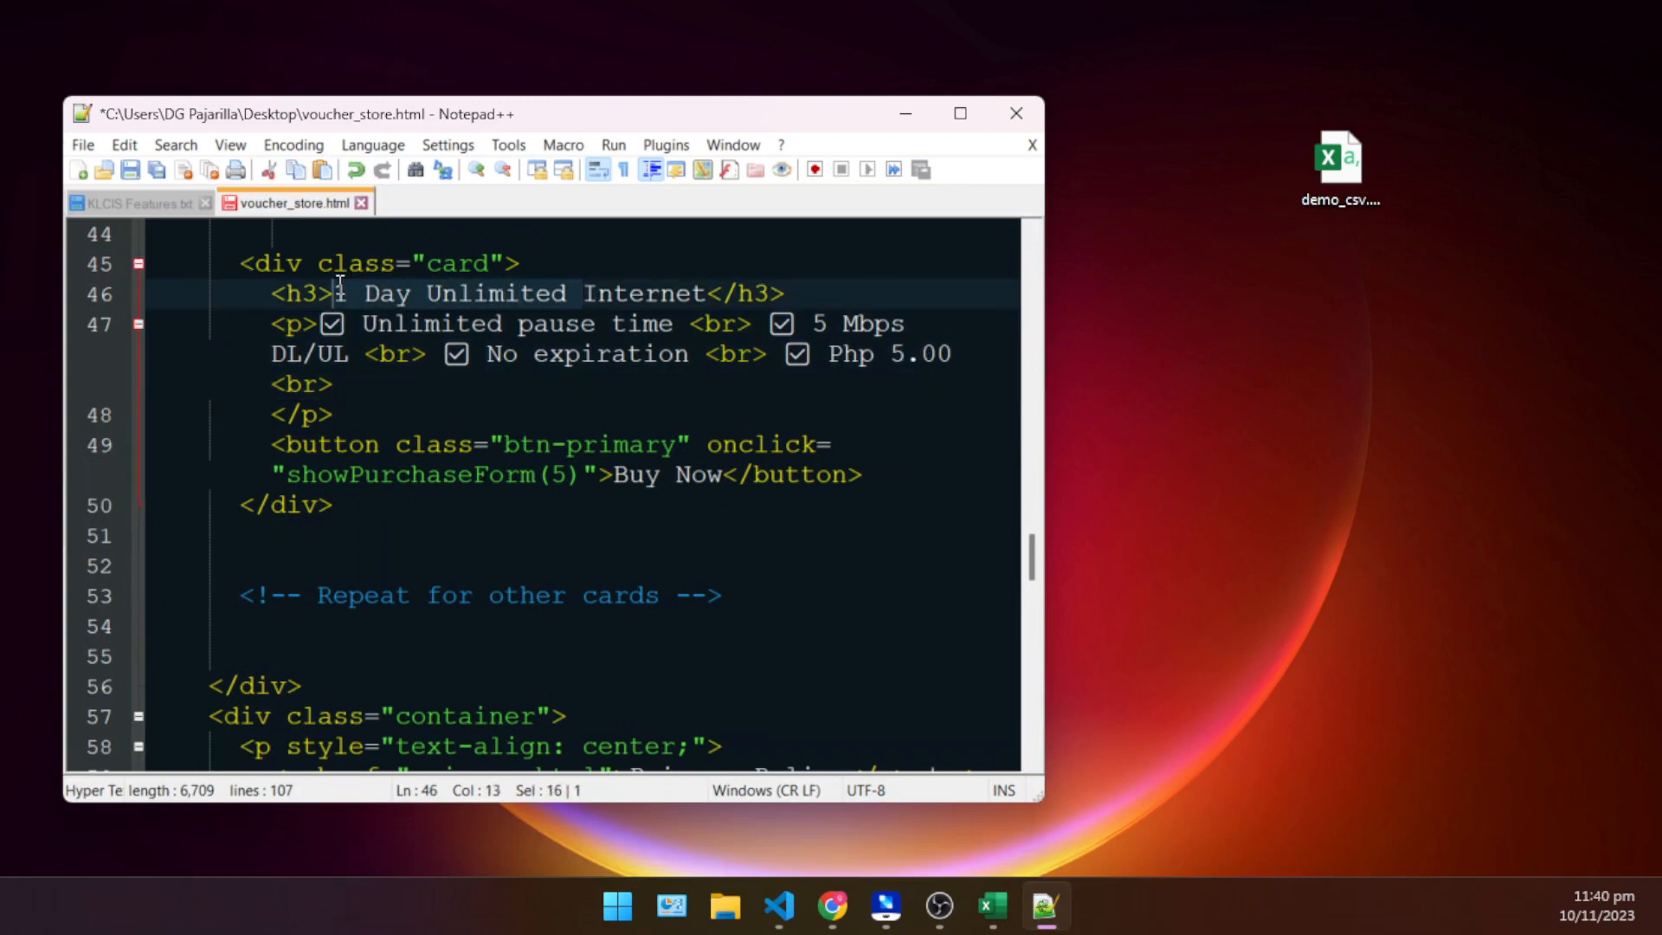
pyautogui.write('3 hours')
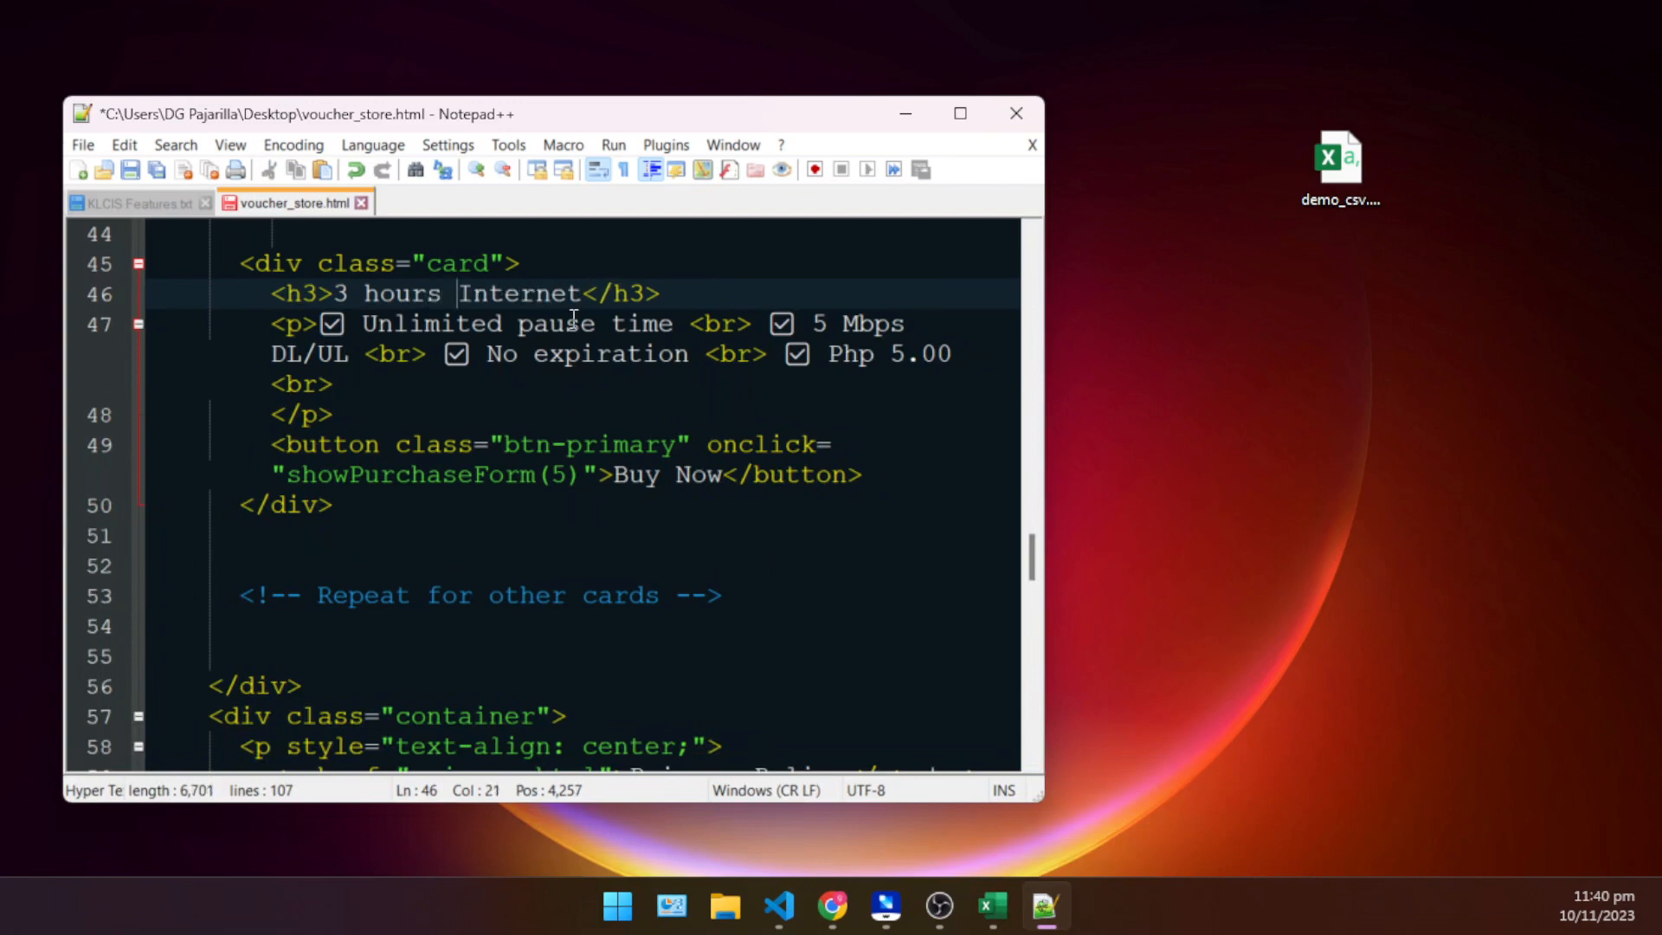
pyautogui.click(665, 408)
pyautogui.hotkey('ctrl', 's')
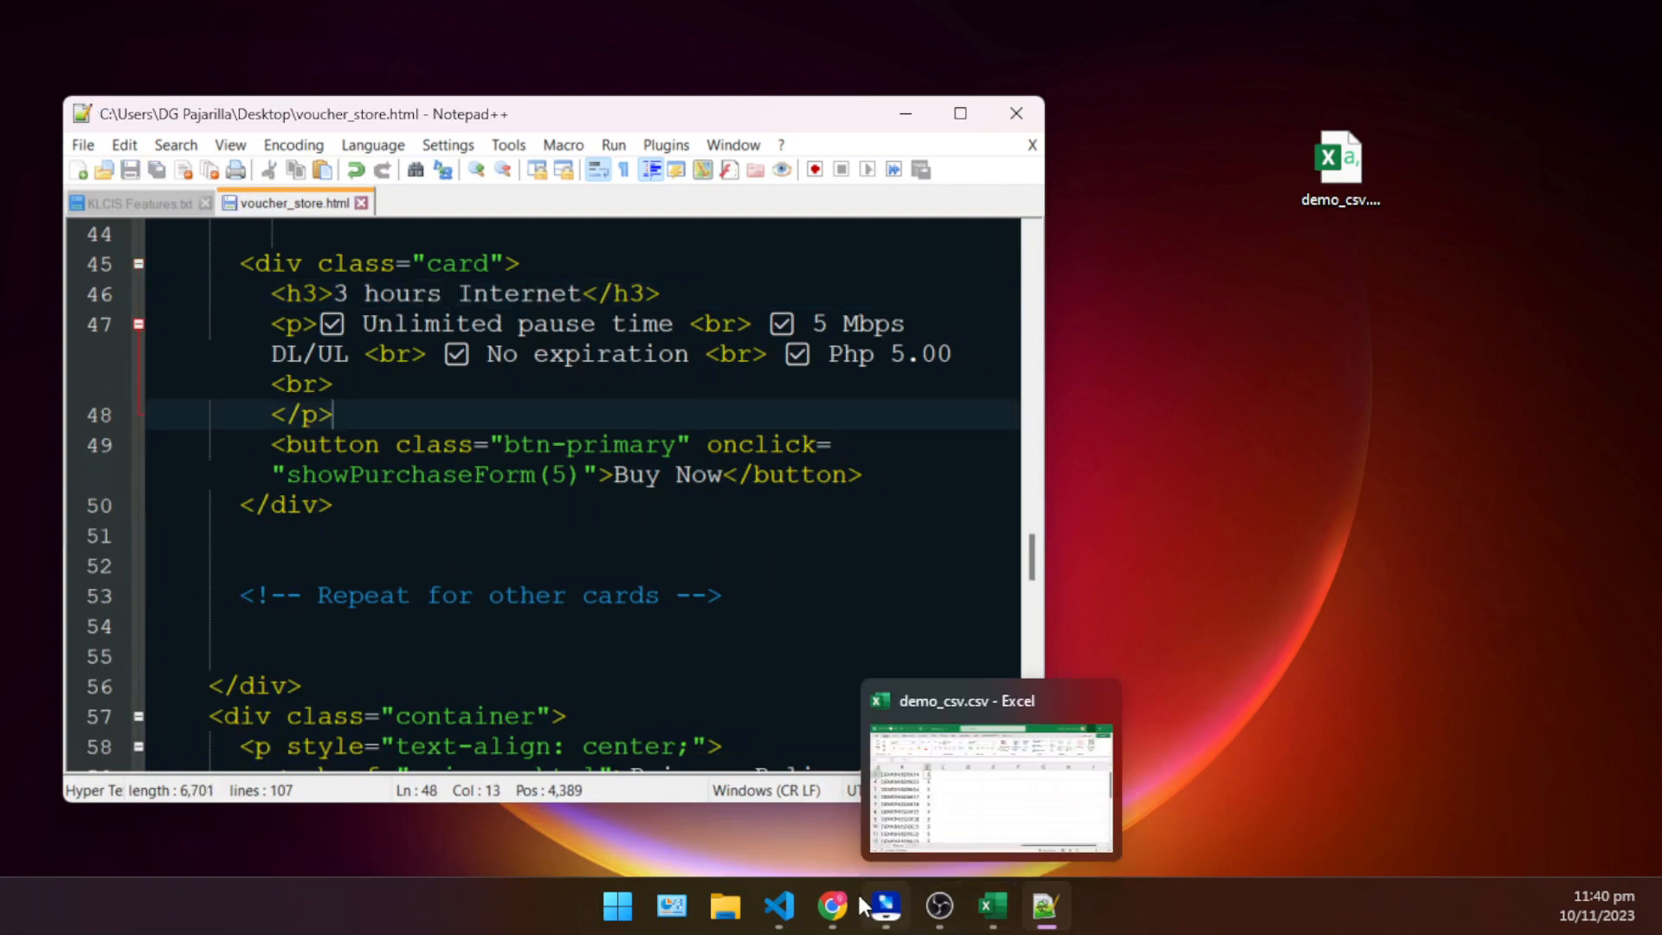
# - Switch to Chrome and close the KEITH PISOWIFI portal tab
pyautogui.click(832, 906)
pyautogui.click(677, 12)
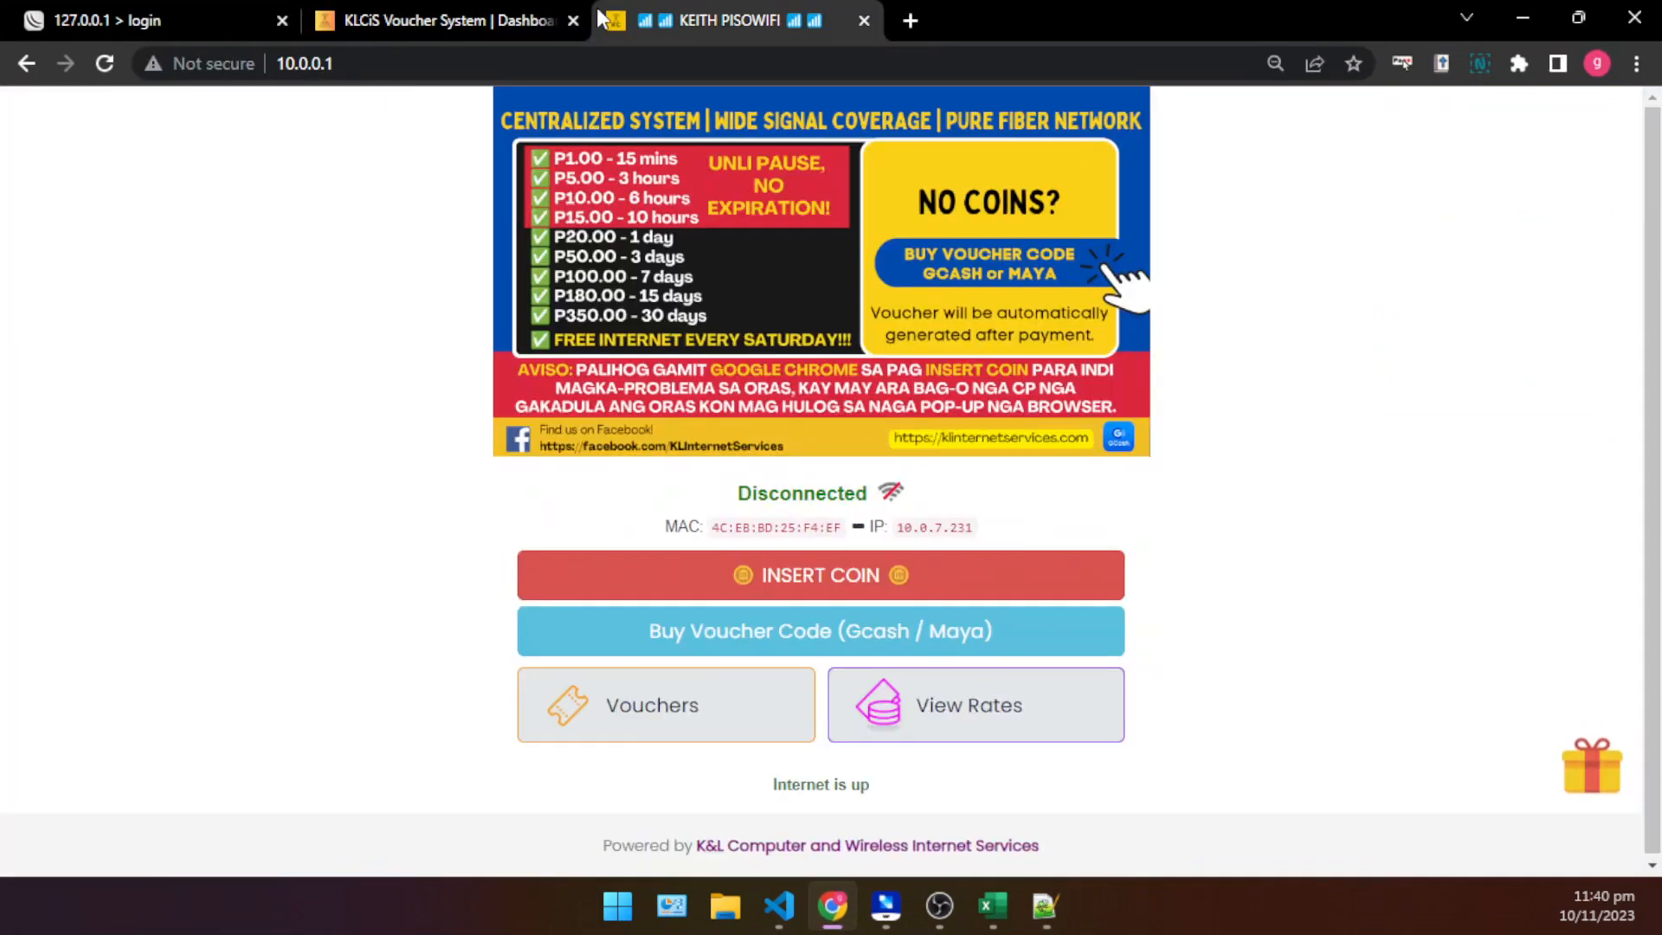
pyautogui.click(438, 18)
pyautogui.click(730, 12)
pyautogui.click(863, 20)
# - Minimize the open windows and open voucher_store.html from the desktop in Chrome
pyautogui.click(1523, 17)
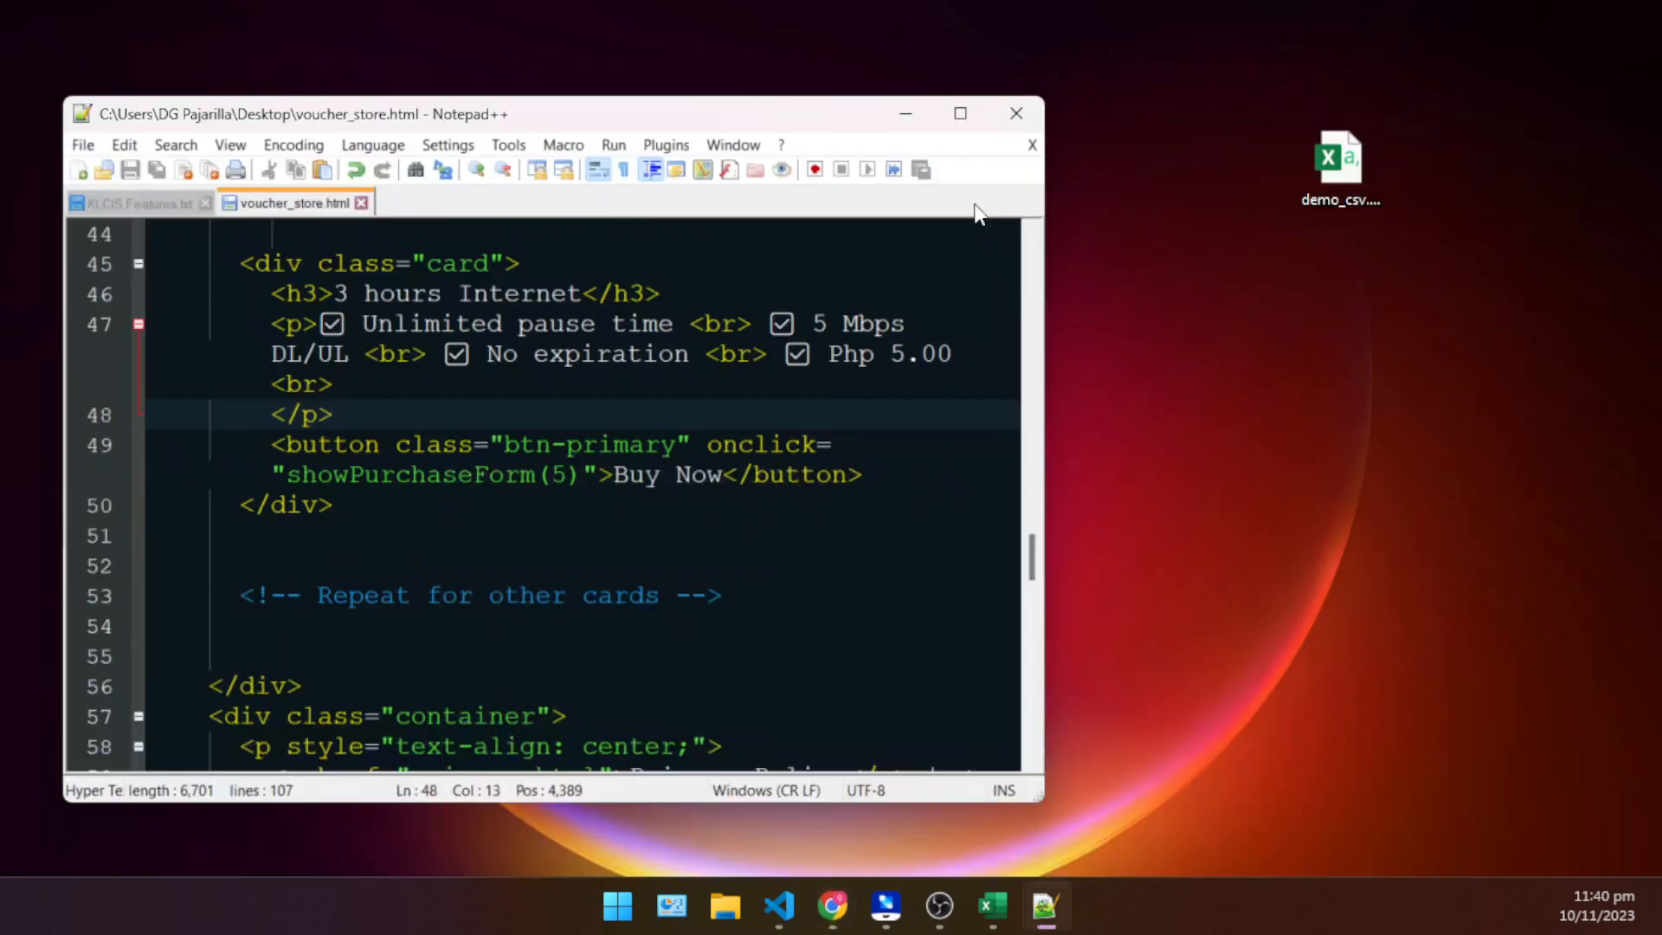
pyautogui.click(906, 113)
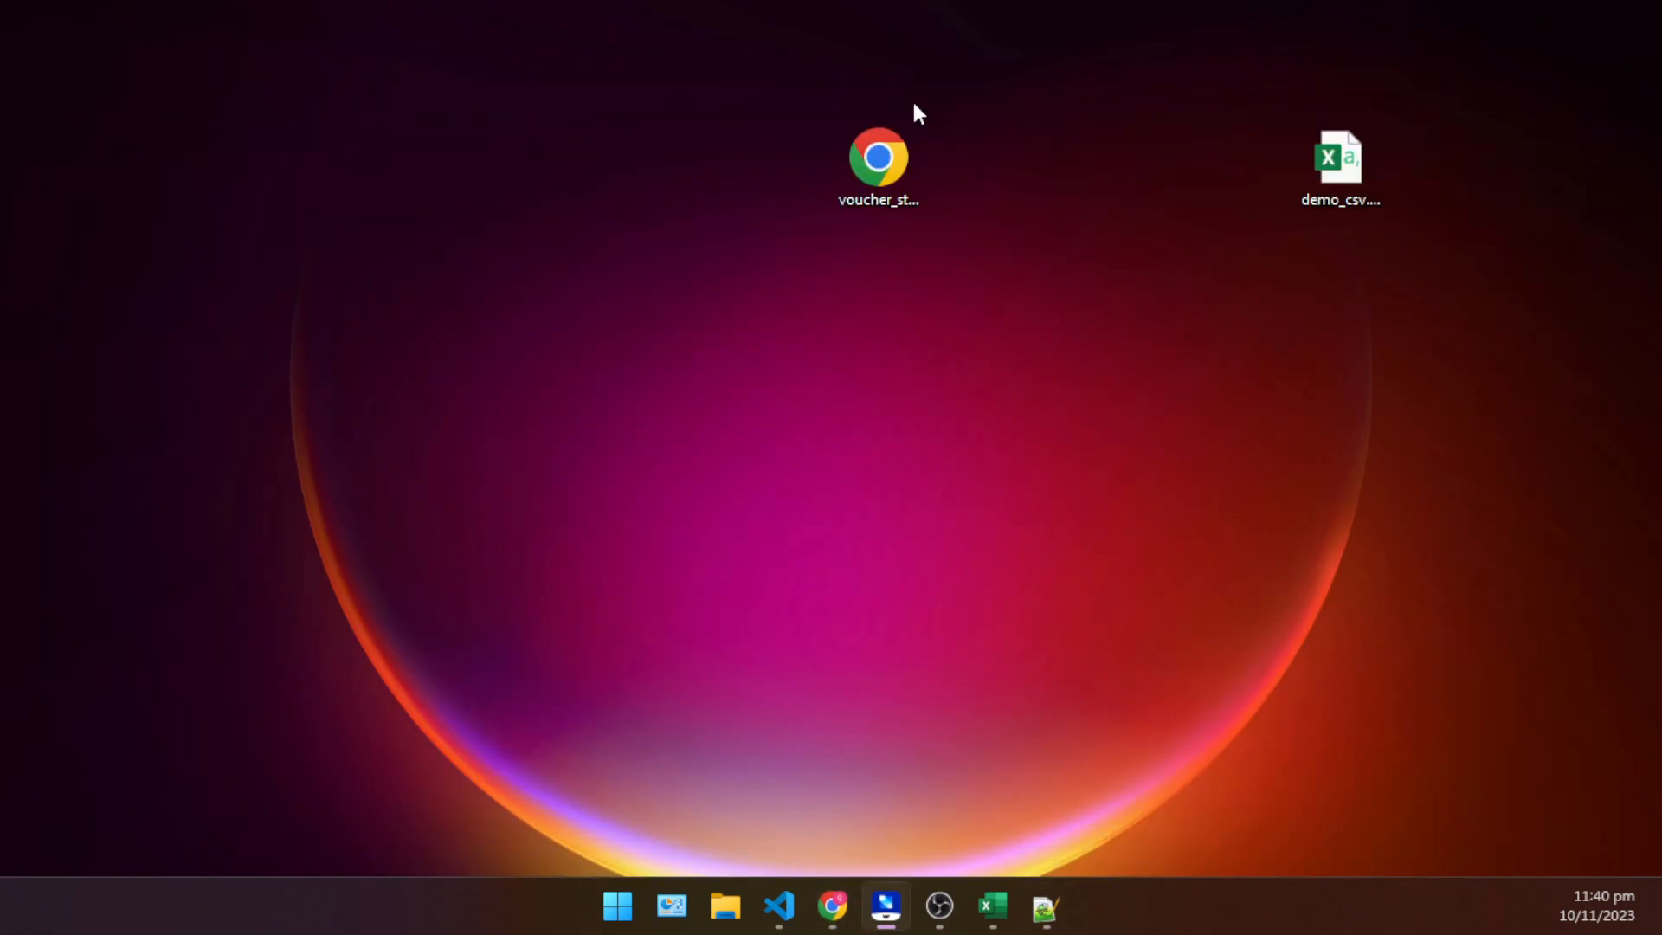
pyautogui.doubleClick(916, 149)
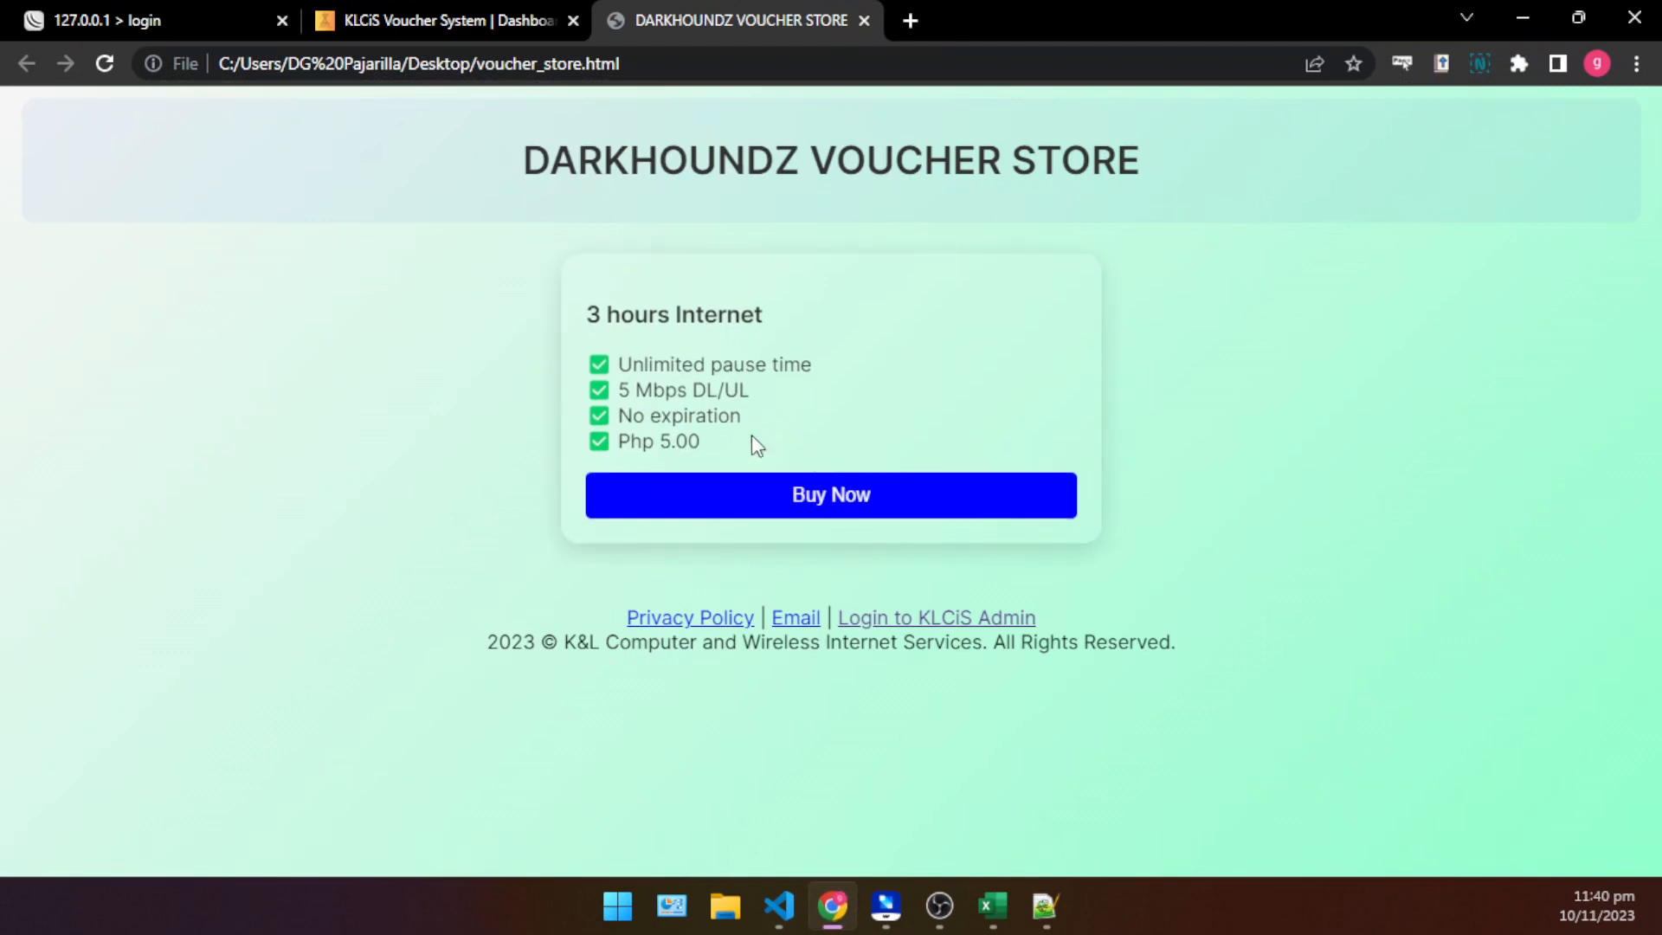
# - Review the updated card's heading and price on the store page
pyautogui.moveTo(582, 317); pyautogui.dragTo(844, 325)
pyautogui.click(889, 374)
pyautogui.moveTo(753, 430); pyautogui.dragTo(509, 438)
pyautogui.click(508, 434)
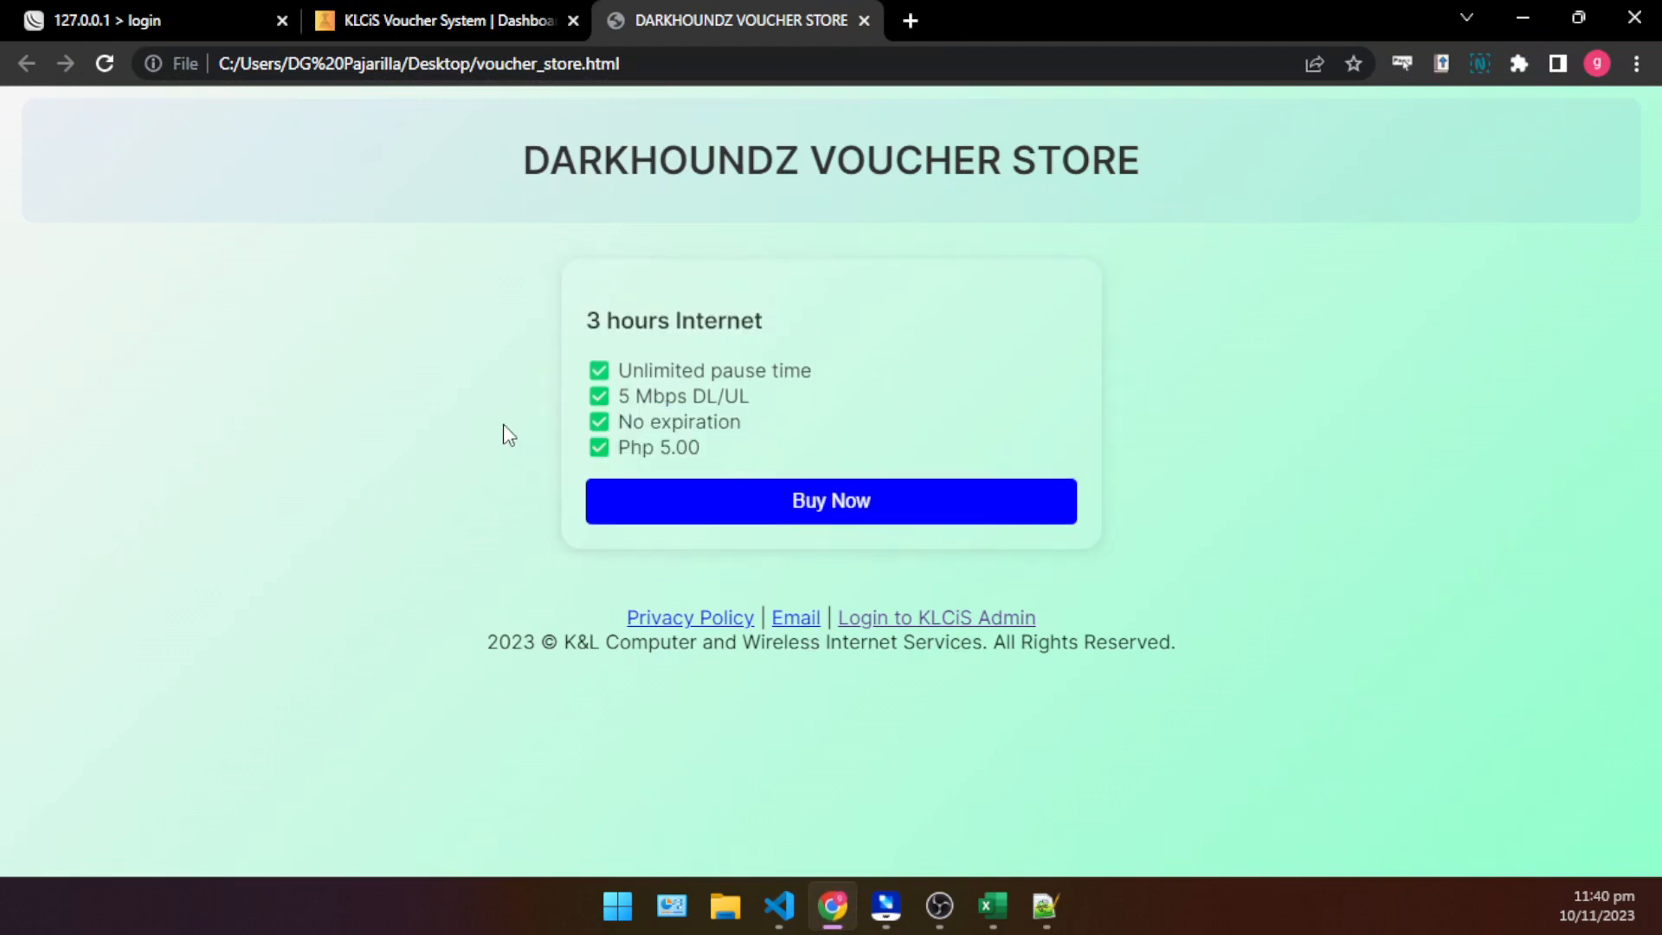
# - Submit a purchase of the 3 hours Internet voucher with the buyer's phone number and view the checkout's payment options
pyautogui.click(812, 498)
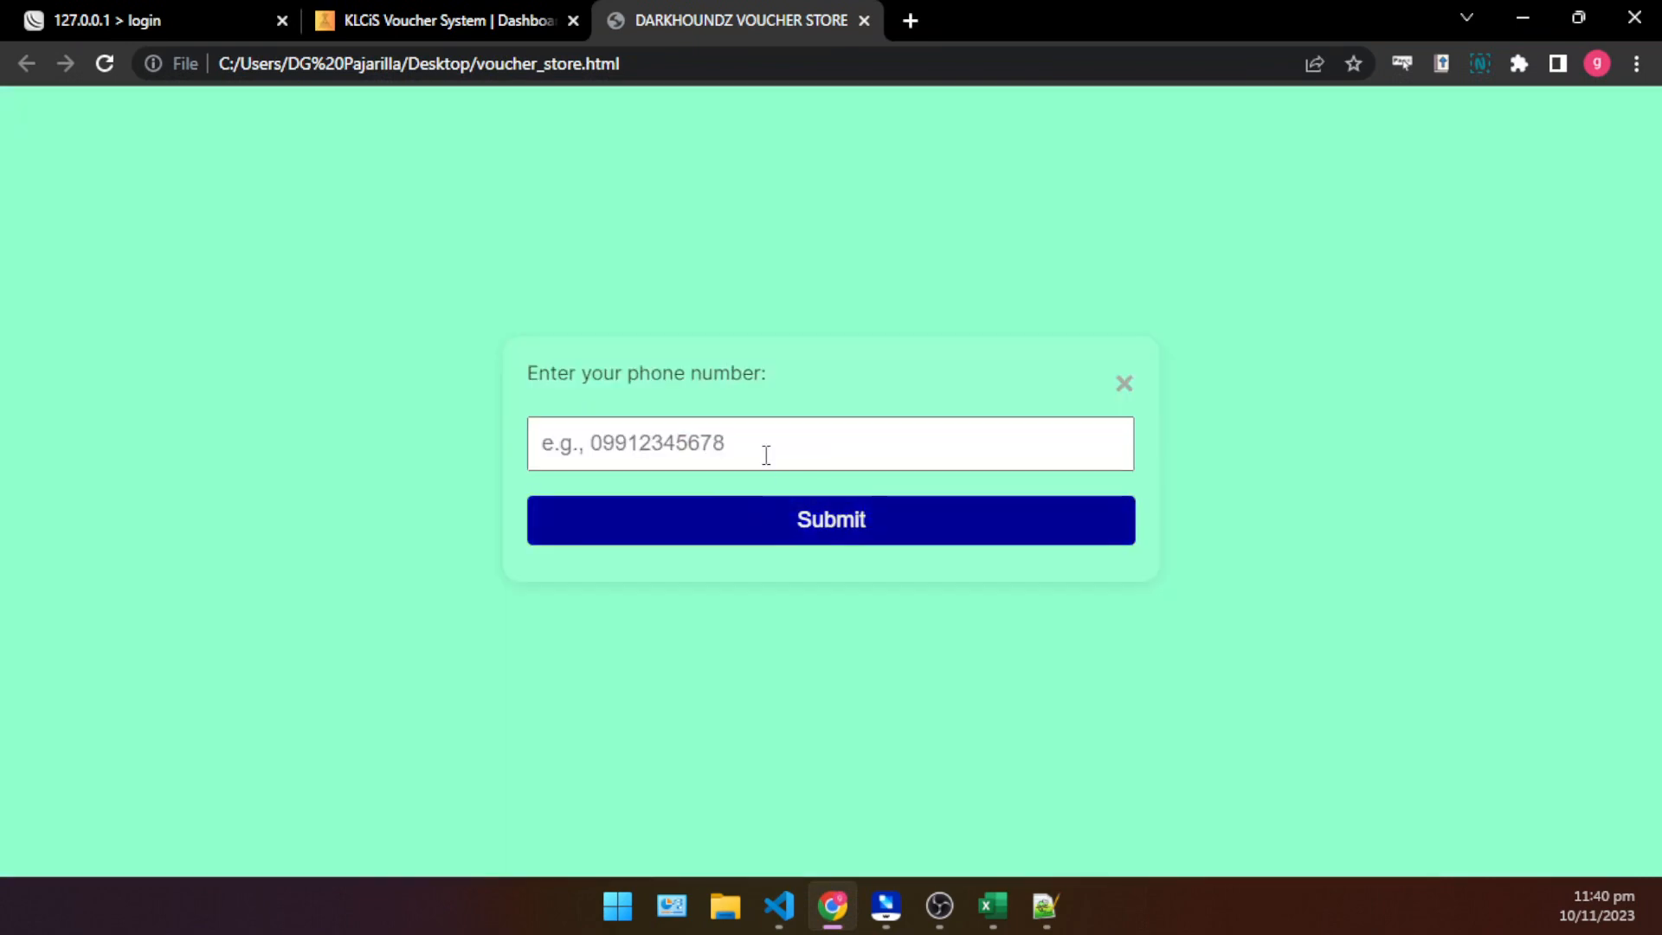
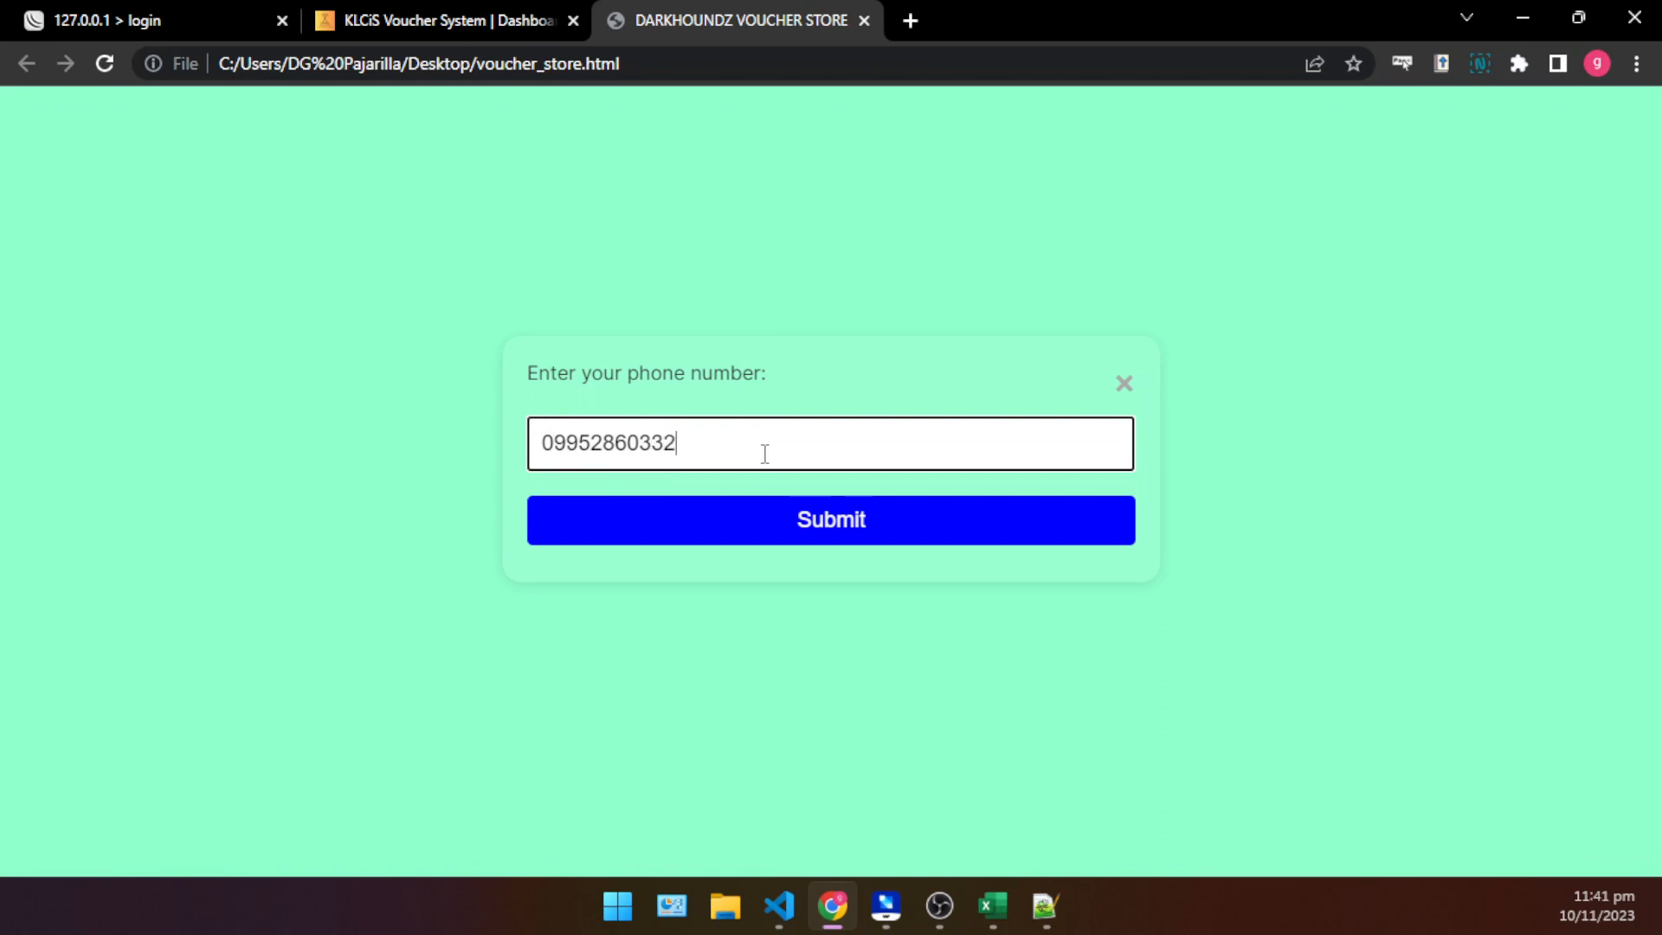
pyautogui.click(833, 523)
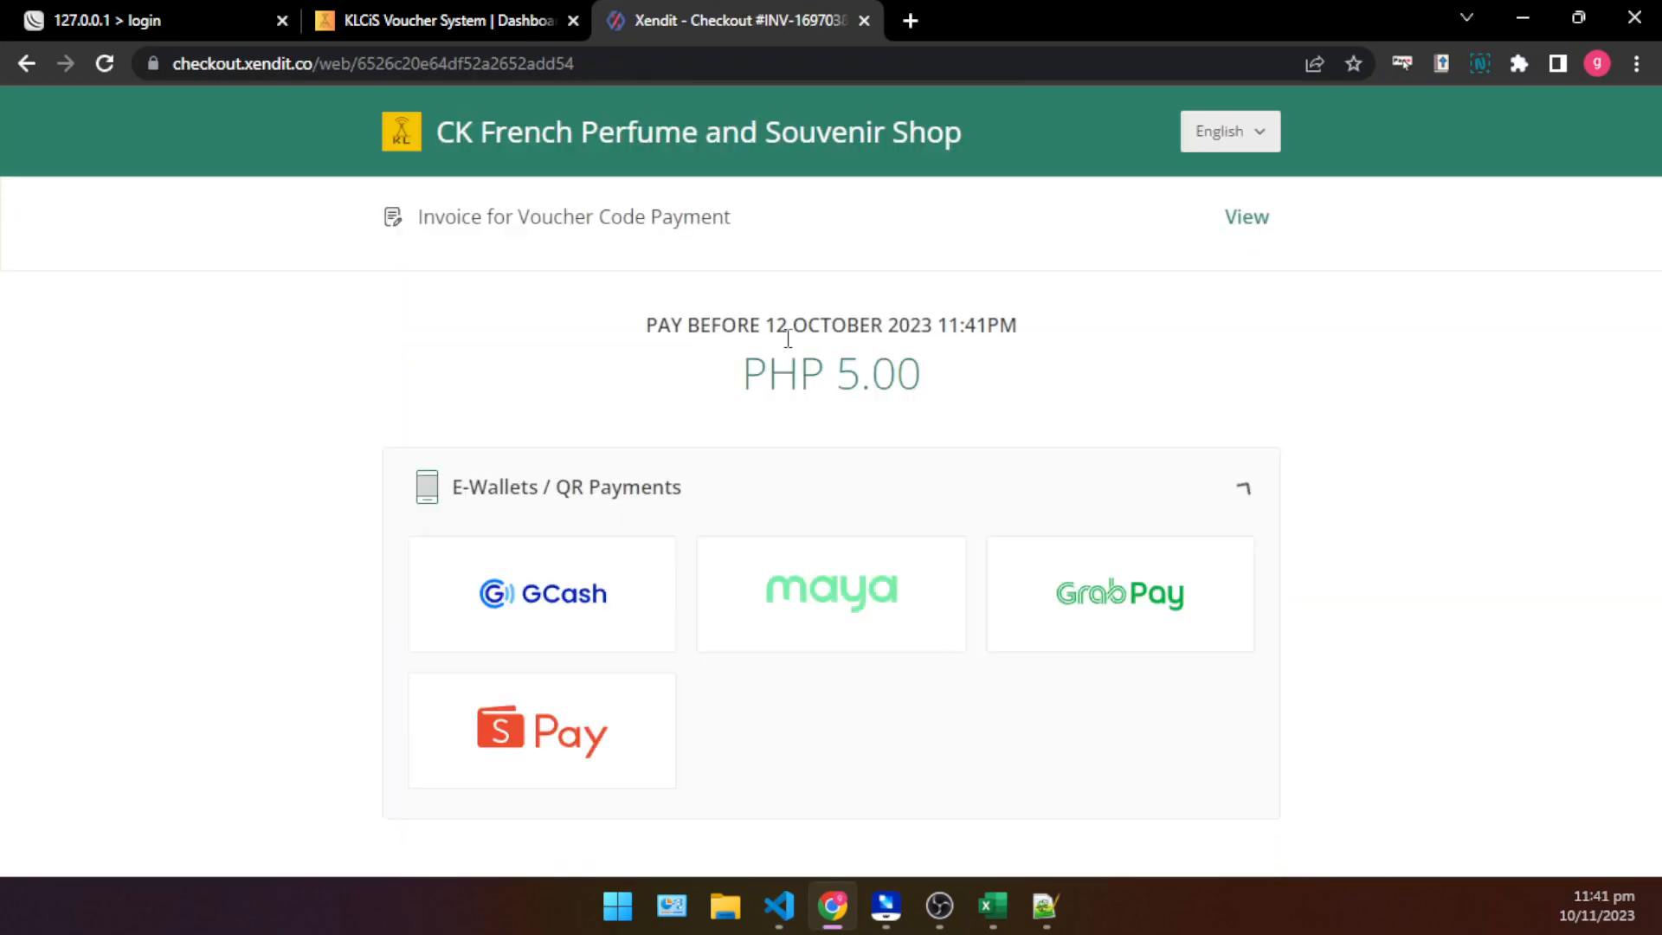
pyautogui.scroll(-1, 693, 247)
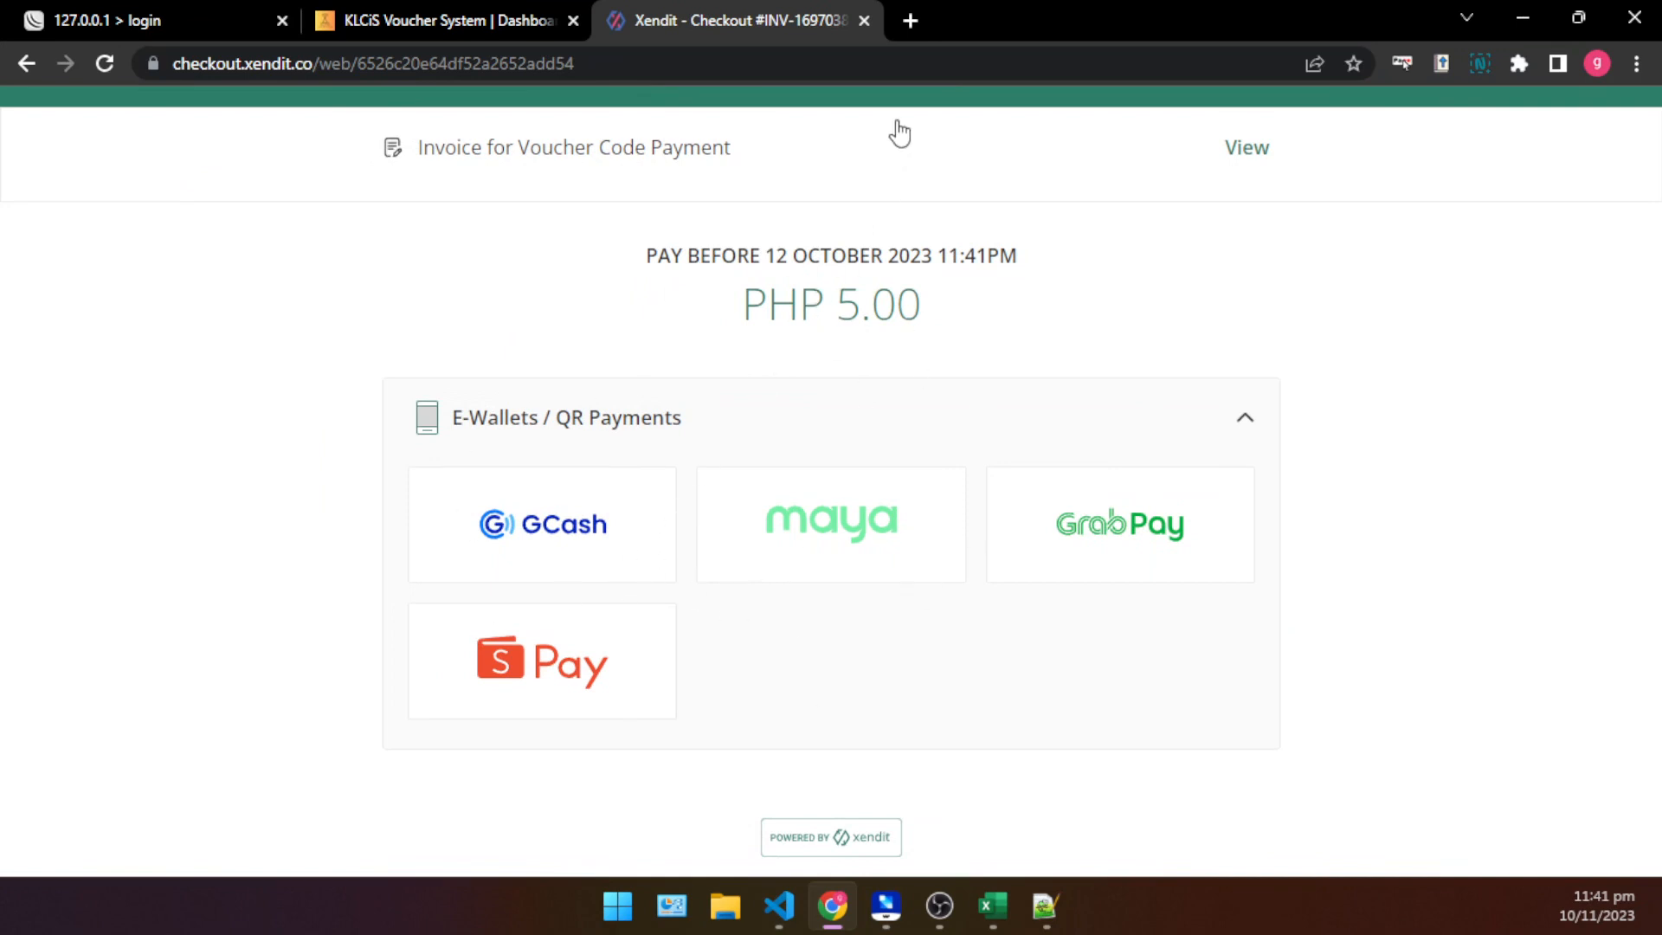
# - Close the Xendit checkout tab, minimize Chrome and bring voucher_store.html back up in Notepad++
pyautogui.click(865, 19)
pyautogui.click(828, 381)
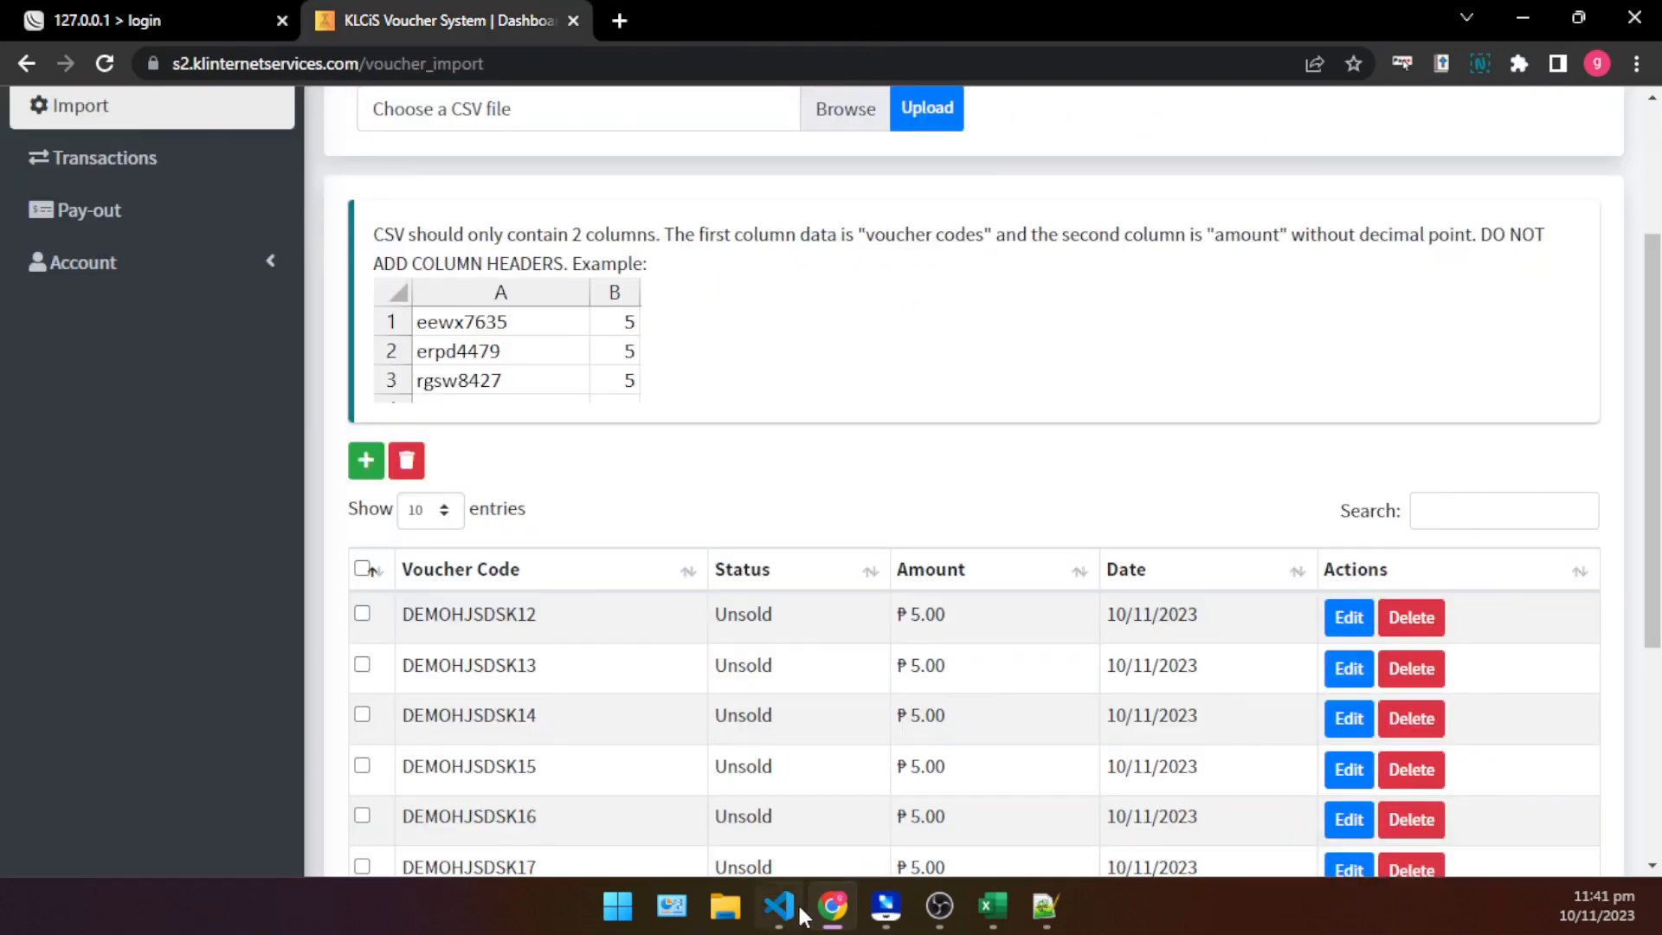
pyautogui.click(1525, 18)
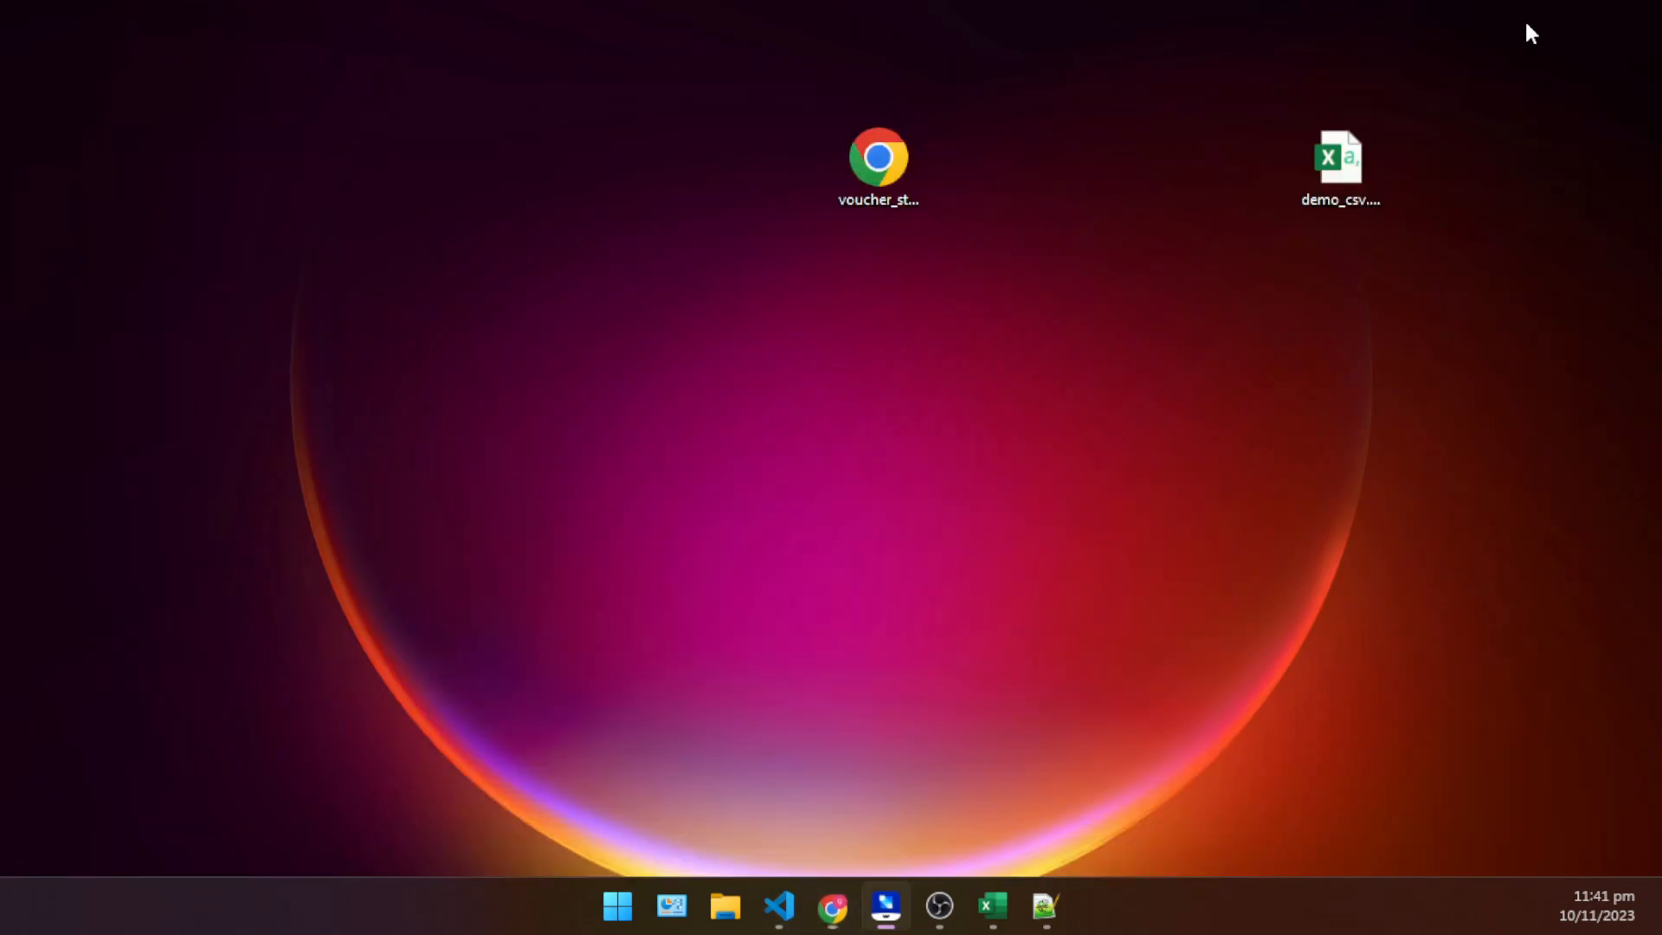
pyautogui.click(1045, 904)
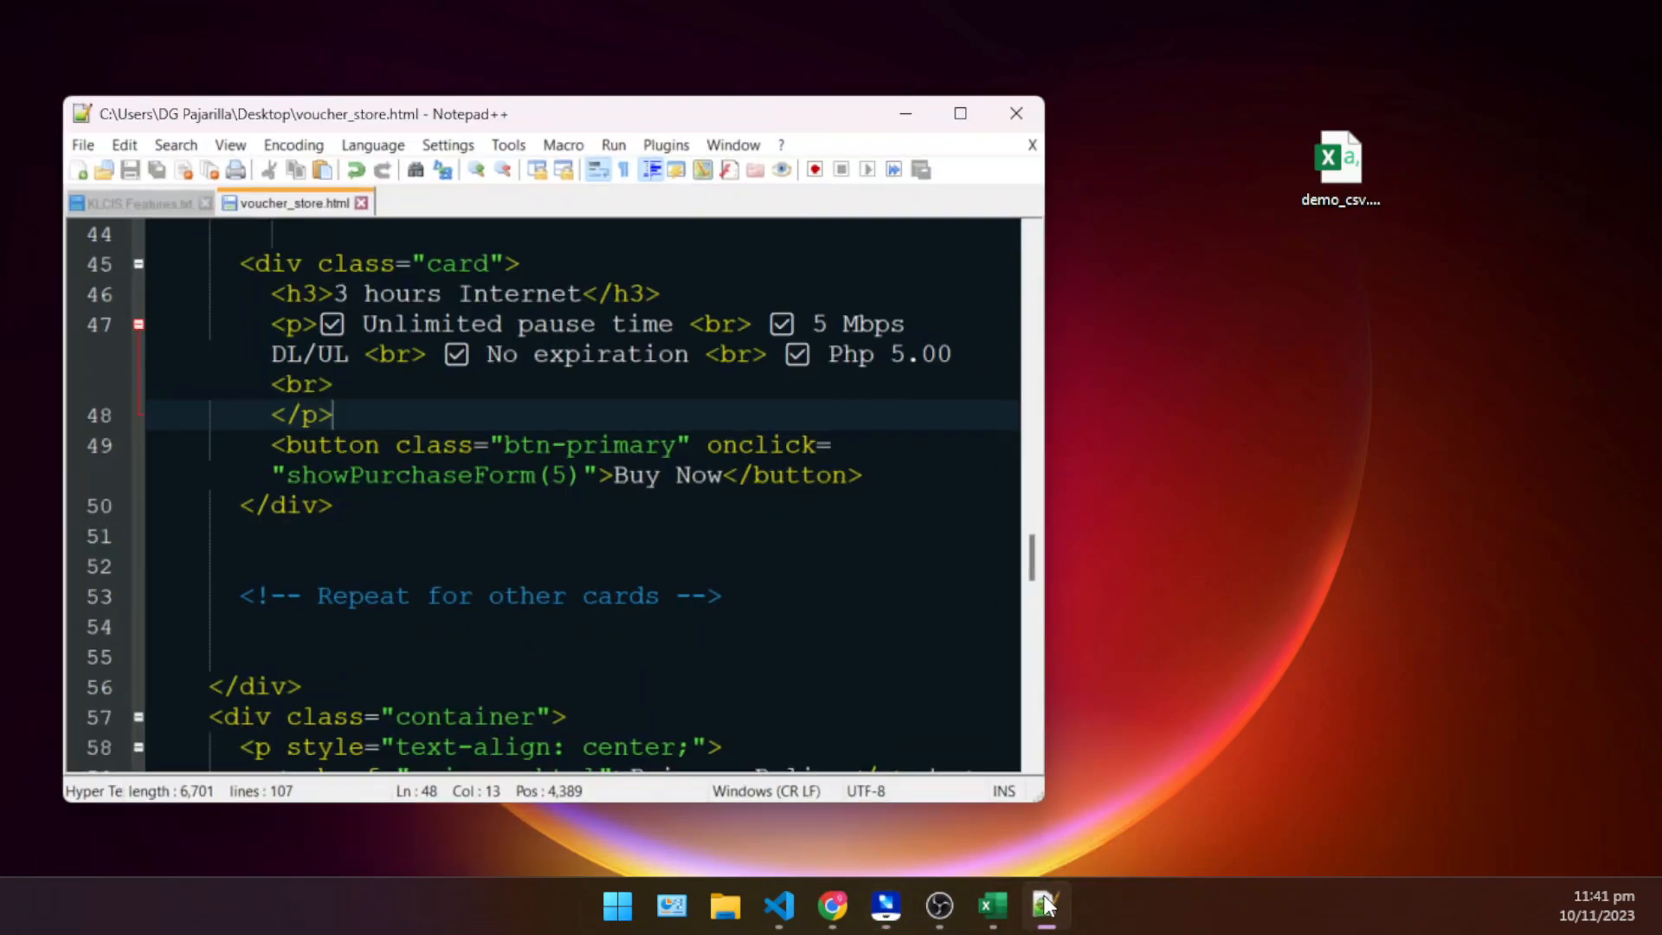
# - Duplicate the whole 3 hours Internet card block directly below its closing div in voucher_store.html
pyautogui.scroll(1, 576, 450)
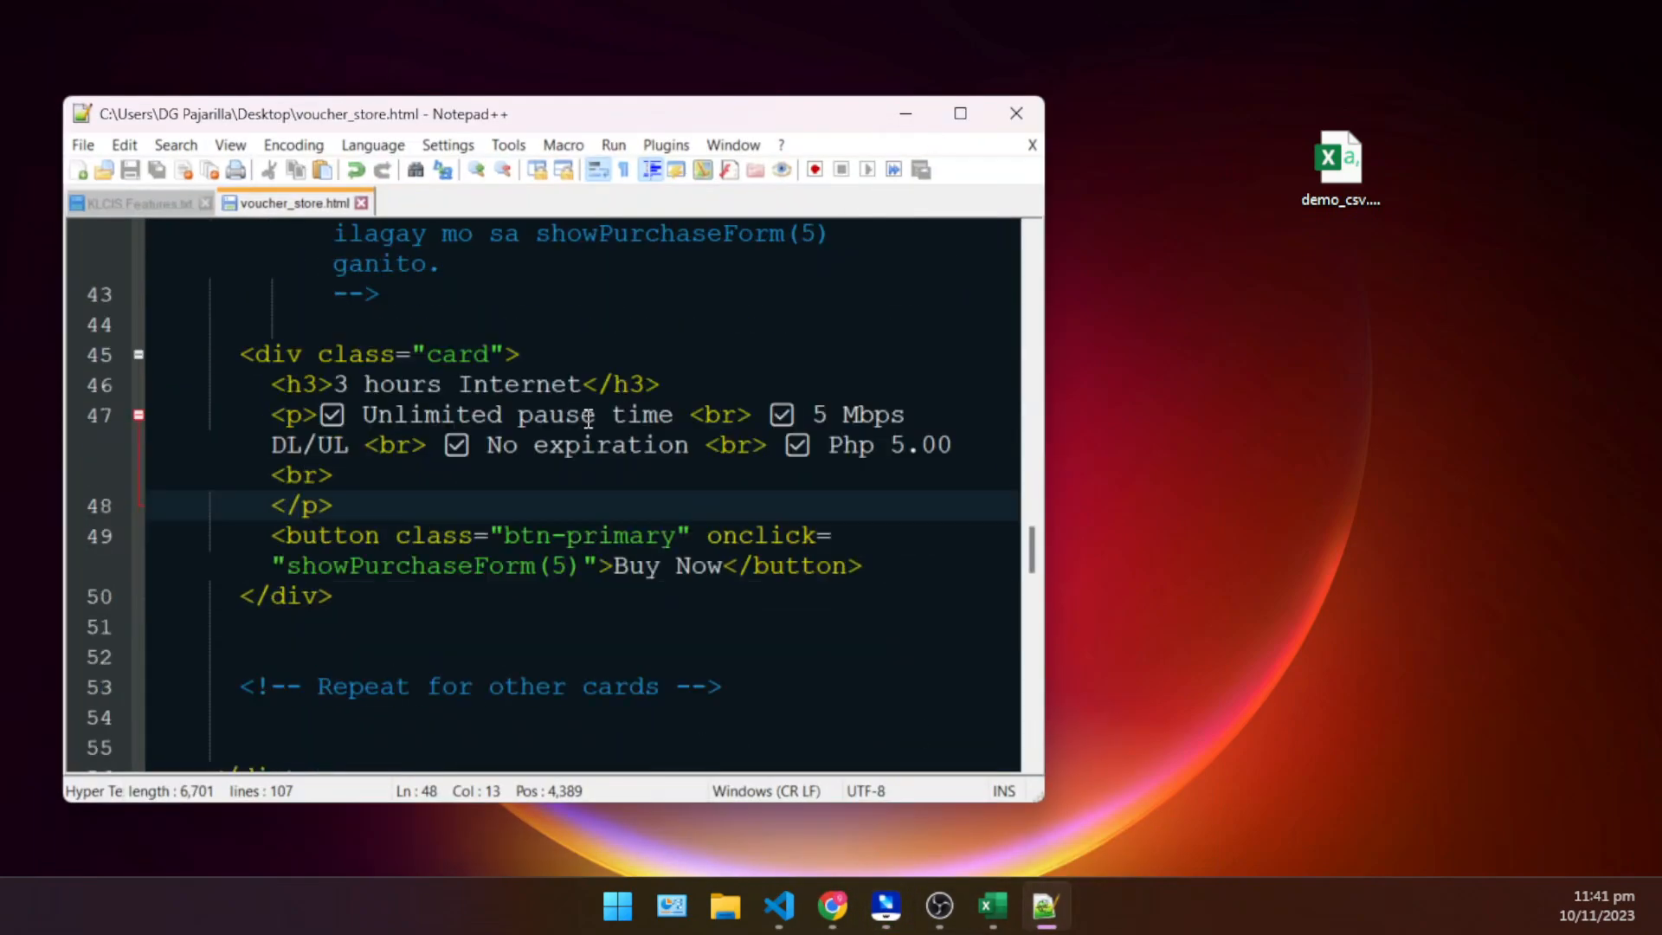
pyautogui.click(680, 481)
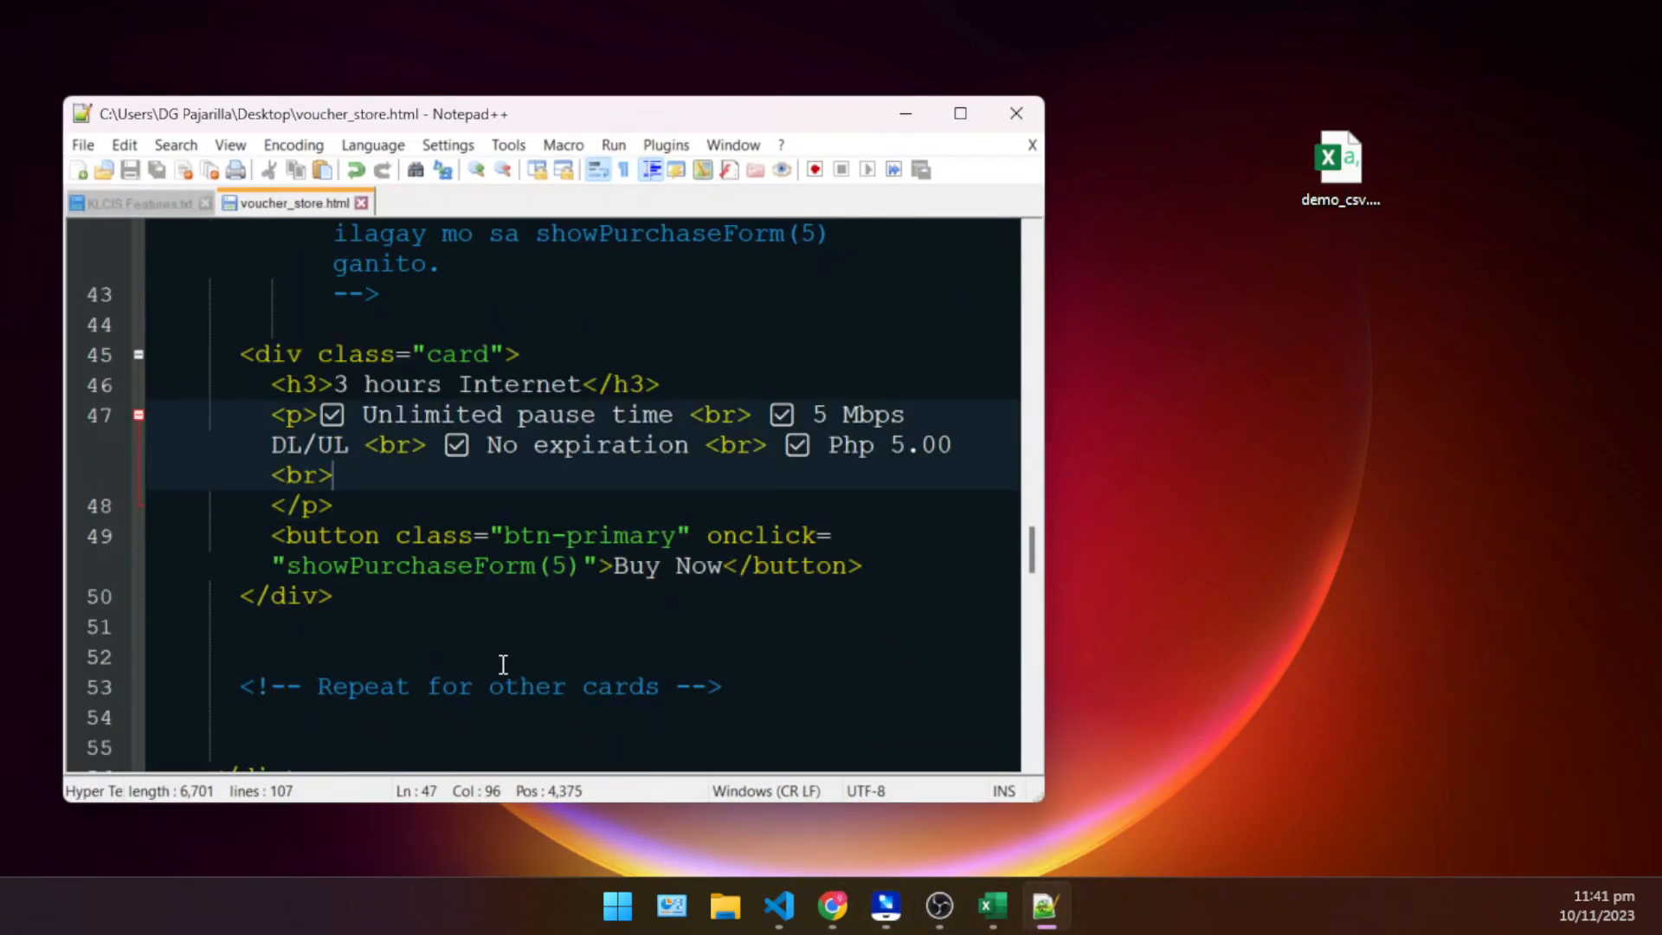
pyautogui.moveTo(342, 600); pyautogui.dragTo(227, 355)
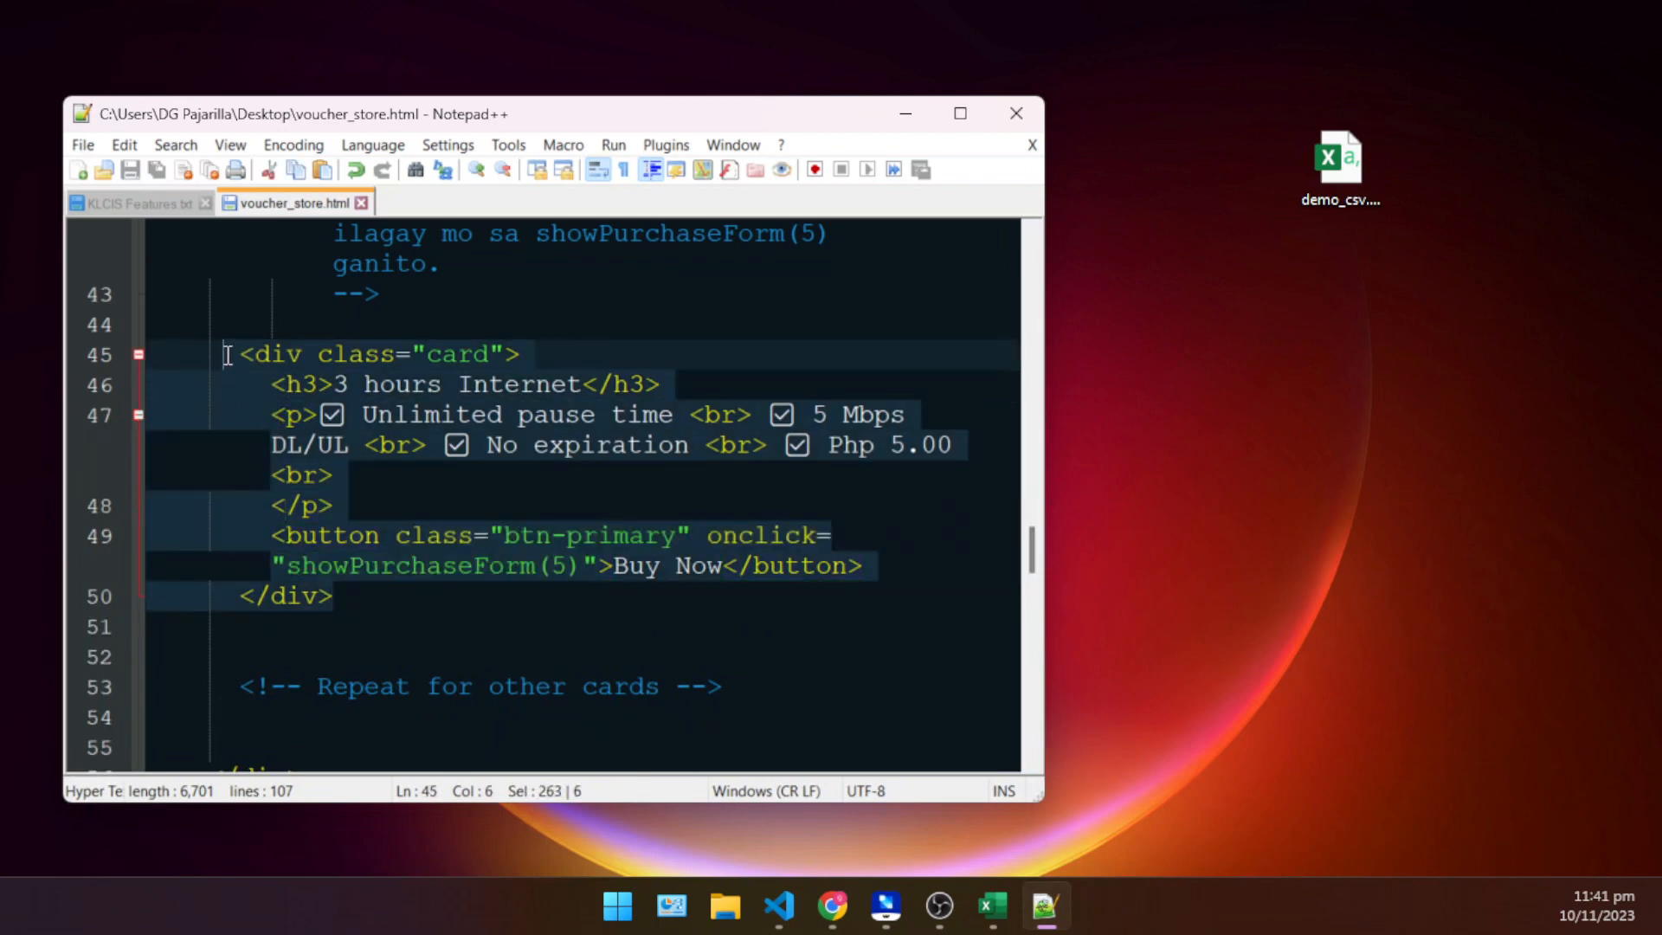
pyautogui.click(369, 597)
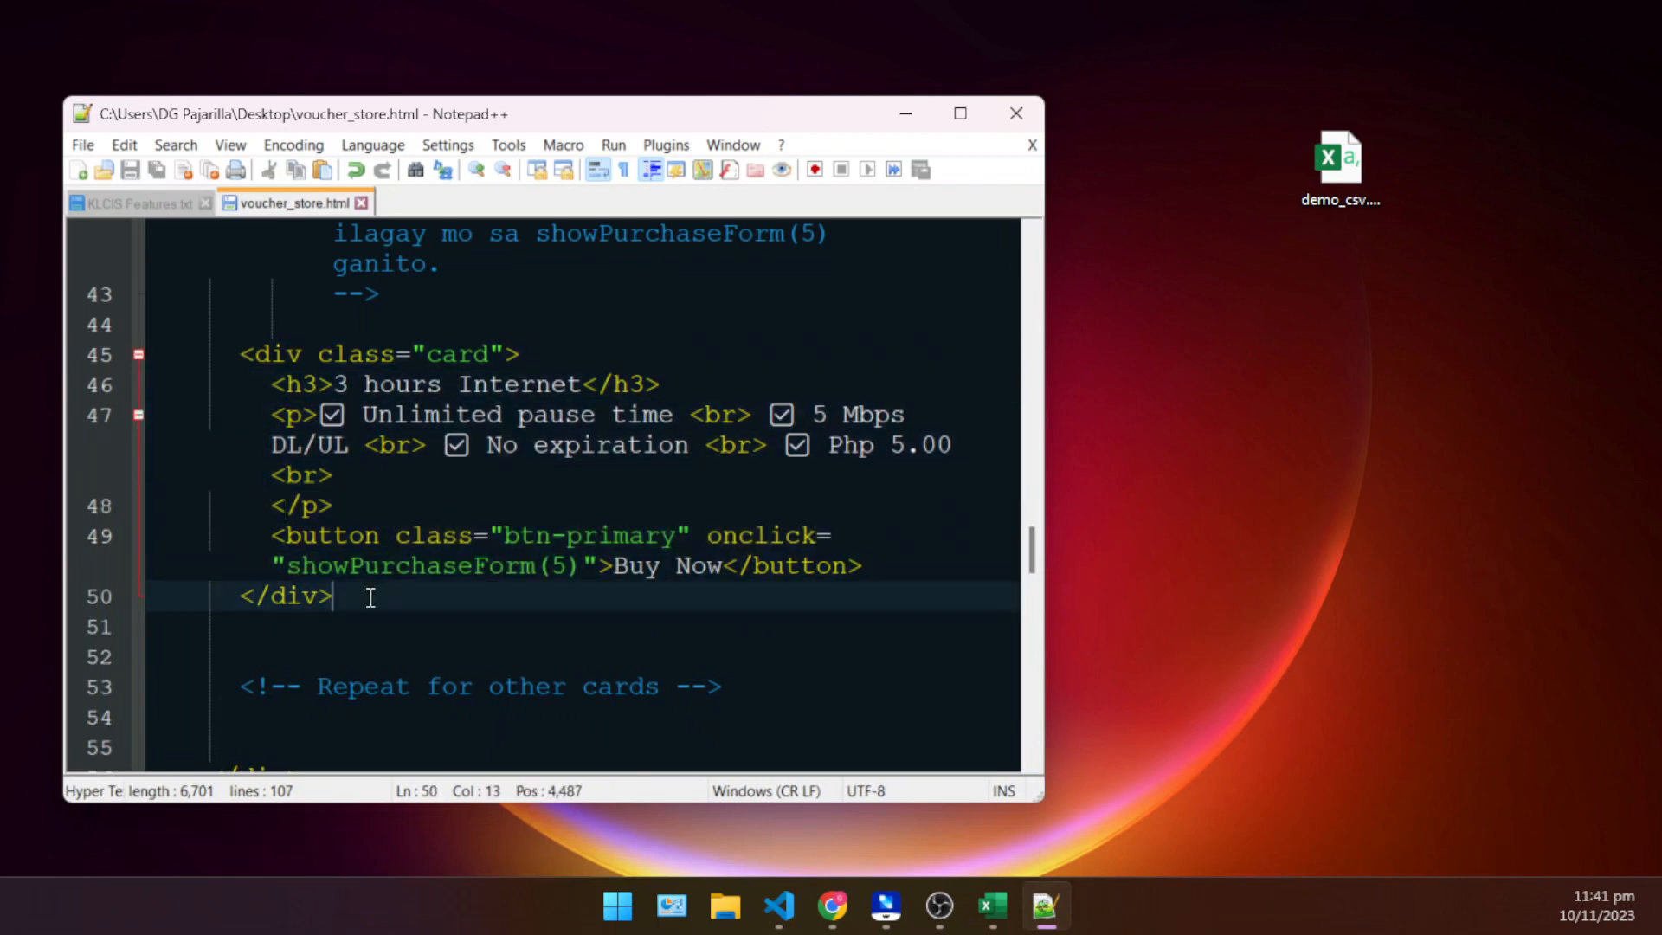
pyautogui.press('Return')
pyautogui.press('Return')
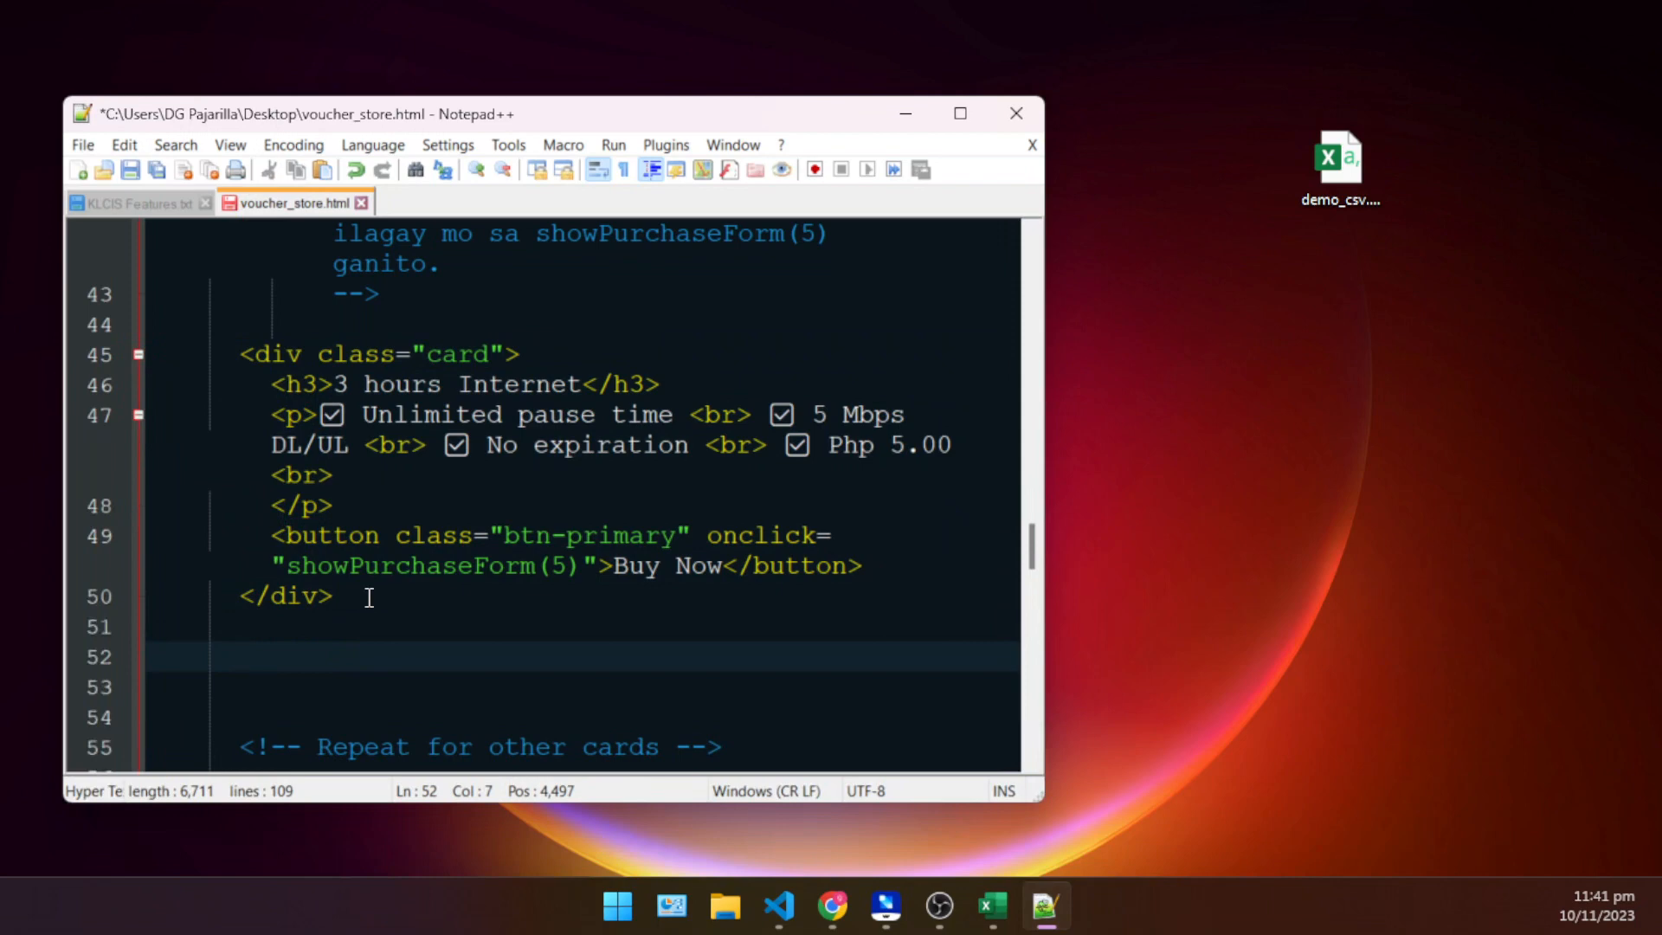
pyautogui.moveTo(370, 597); pyautogui.dragTo(223, 334)
pyautogui.hotkey('ctrl', 'c')
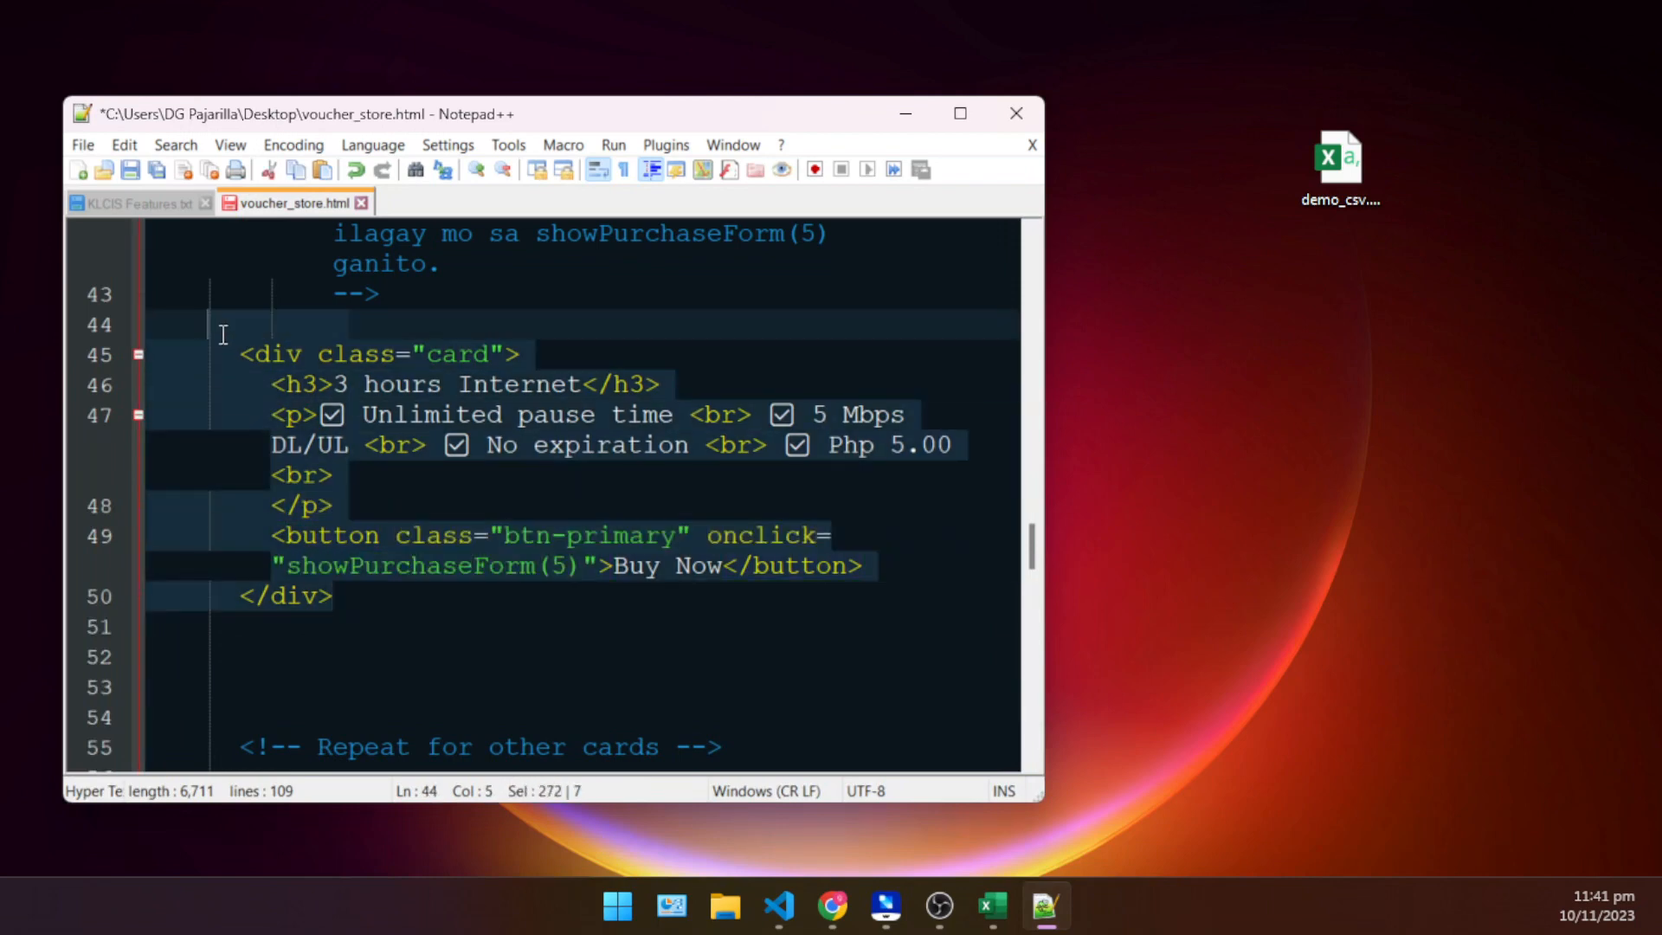
pyautogui.click(378, 597)
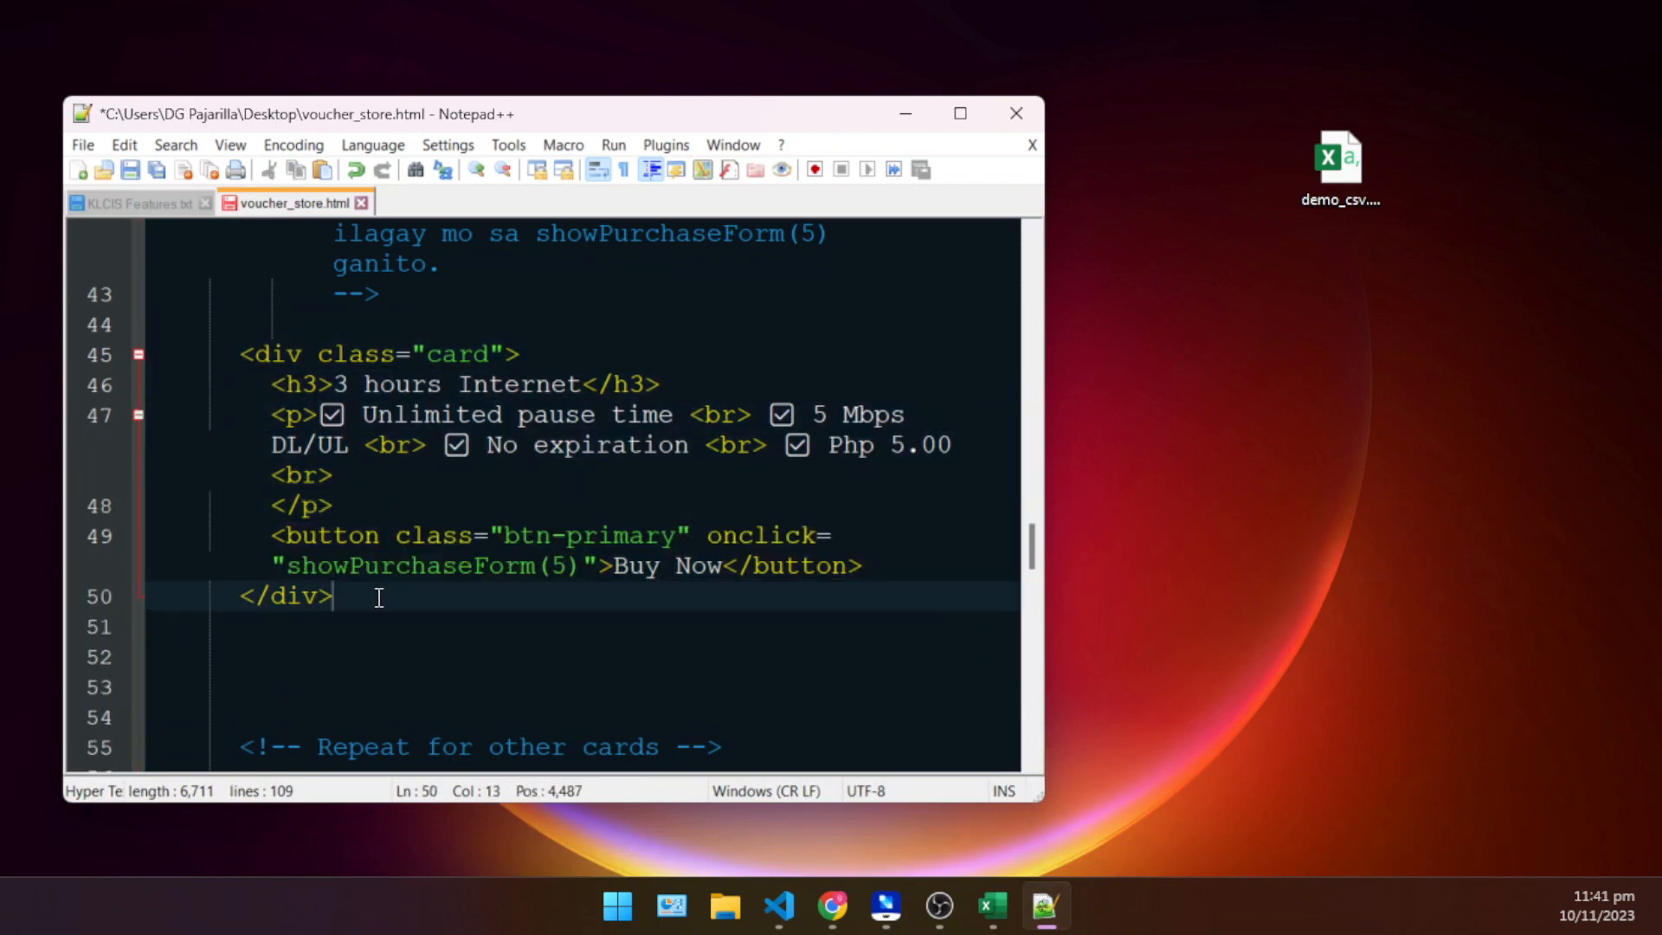
pyautogui.press('Return')
pyautogui.press('Return')
pyautogui.hotkey('ctrl', 'v')
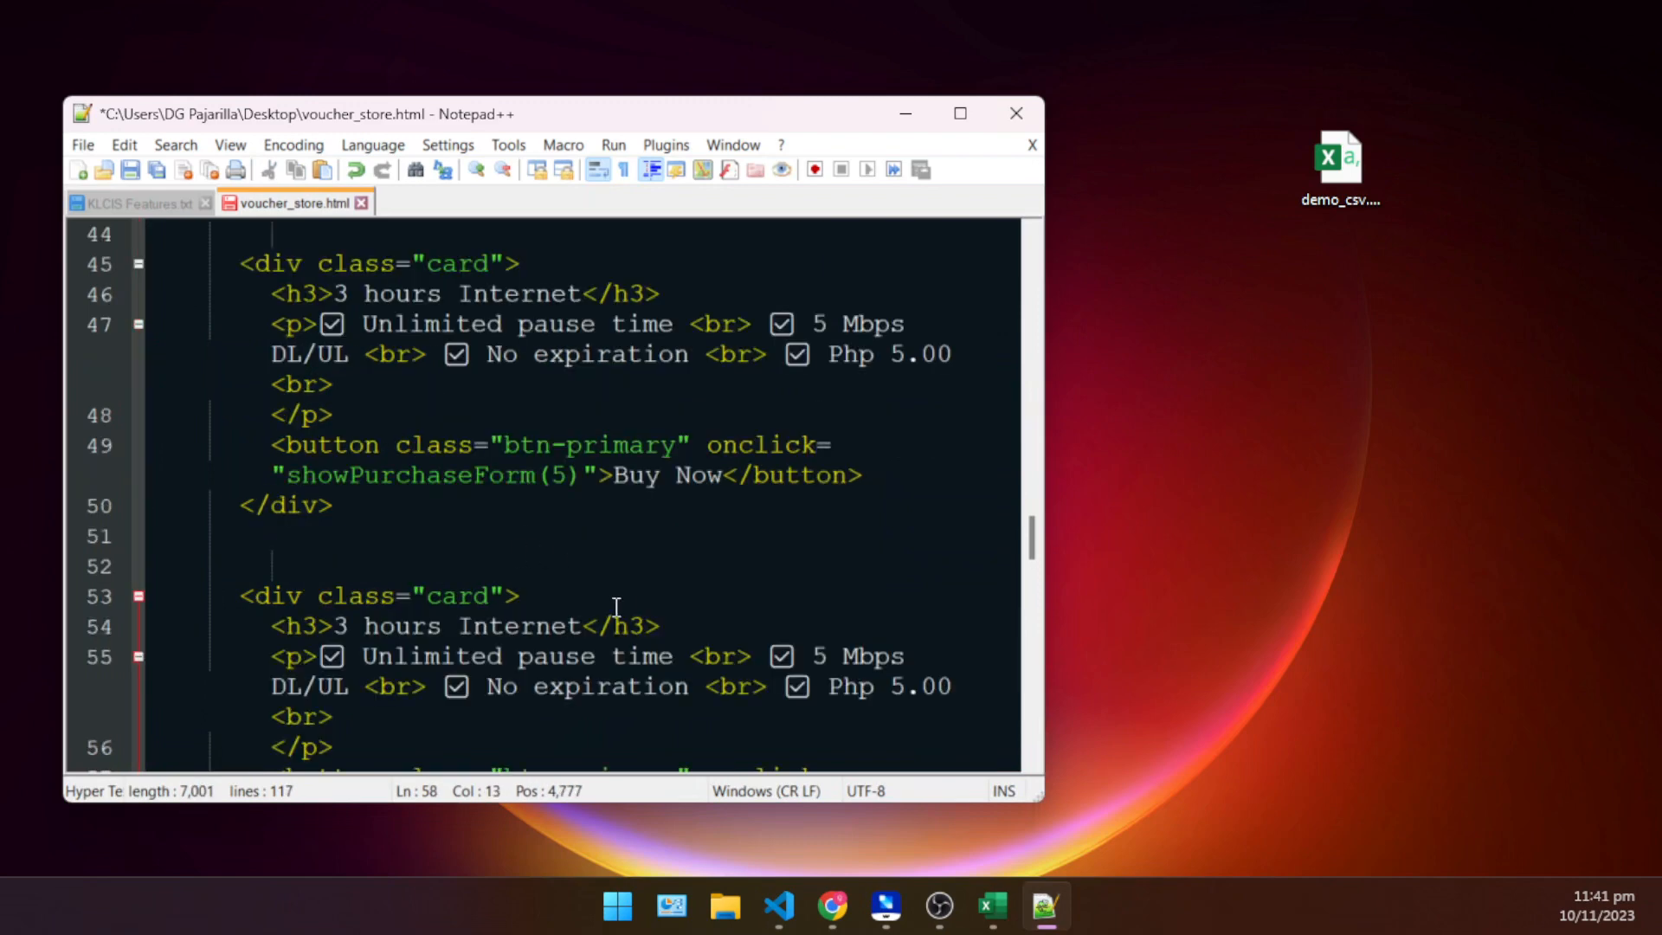
# - Change the duplicated card's heading to 5 hours Internet and its price to Php 10.00
pyautogui.click(485, 634)
pyautogui.click(360, 628)
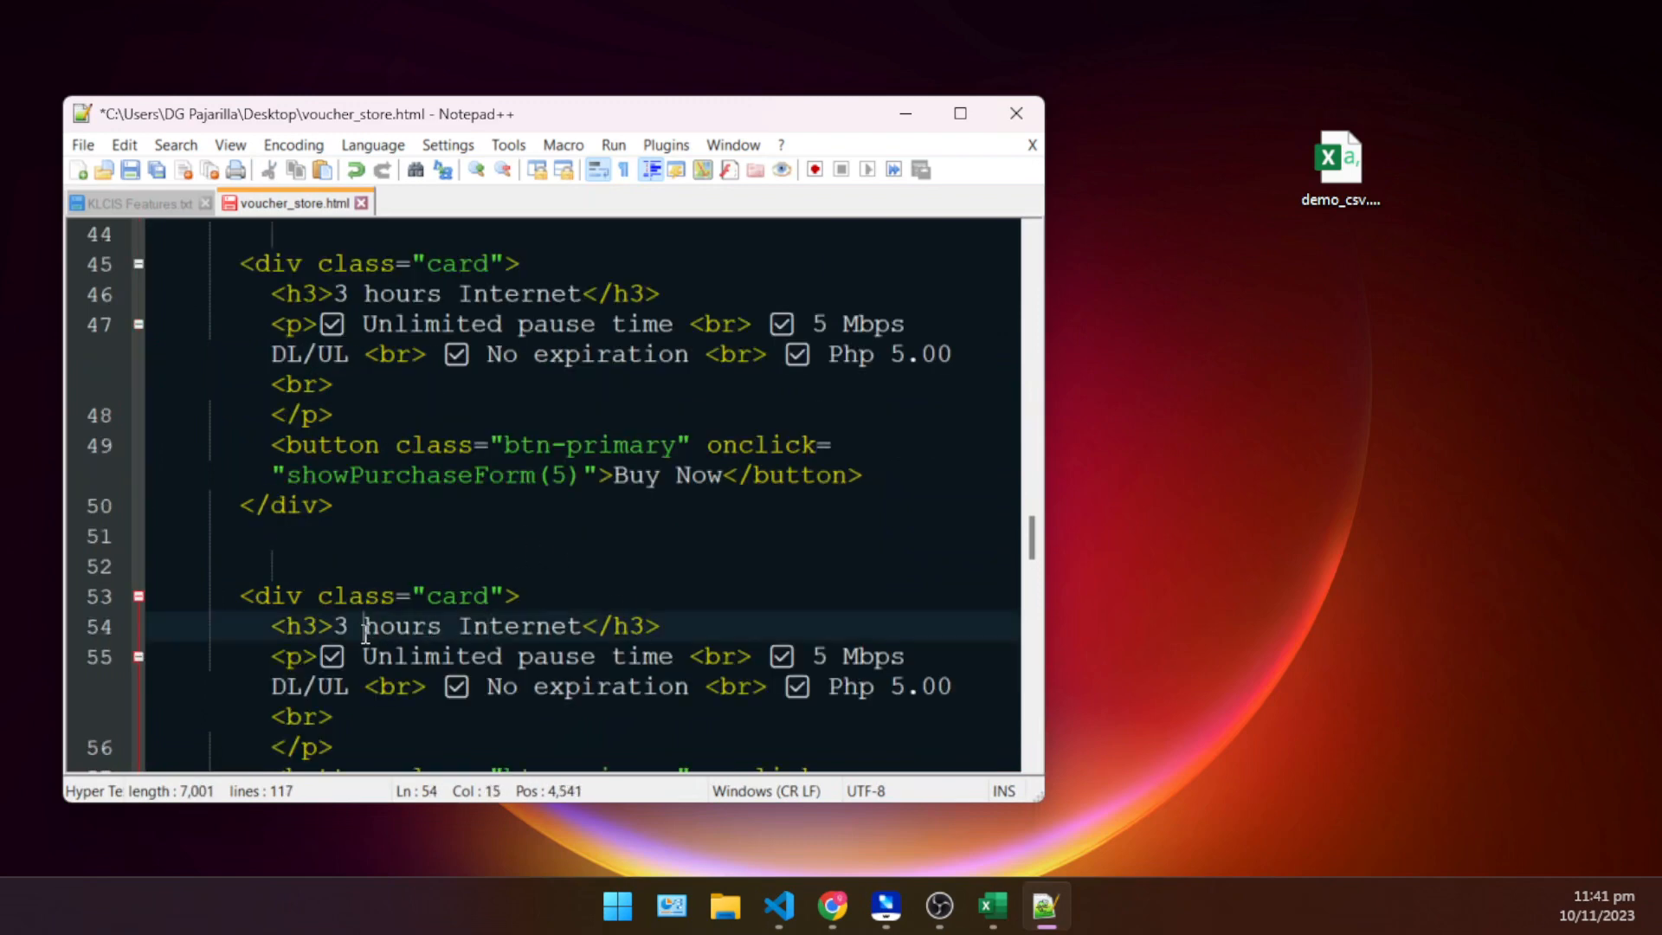
pyautogui.press('BackSpace')
pyautogui.press('BackSpace')
pyautogui.write('5')
pyautogui.click(904, 689)
pyautogui.press('BackSpace')
pyautogui.write('10')
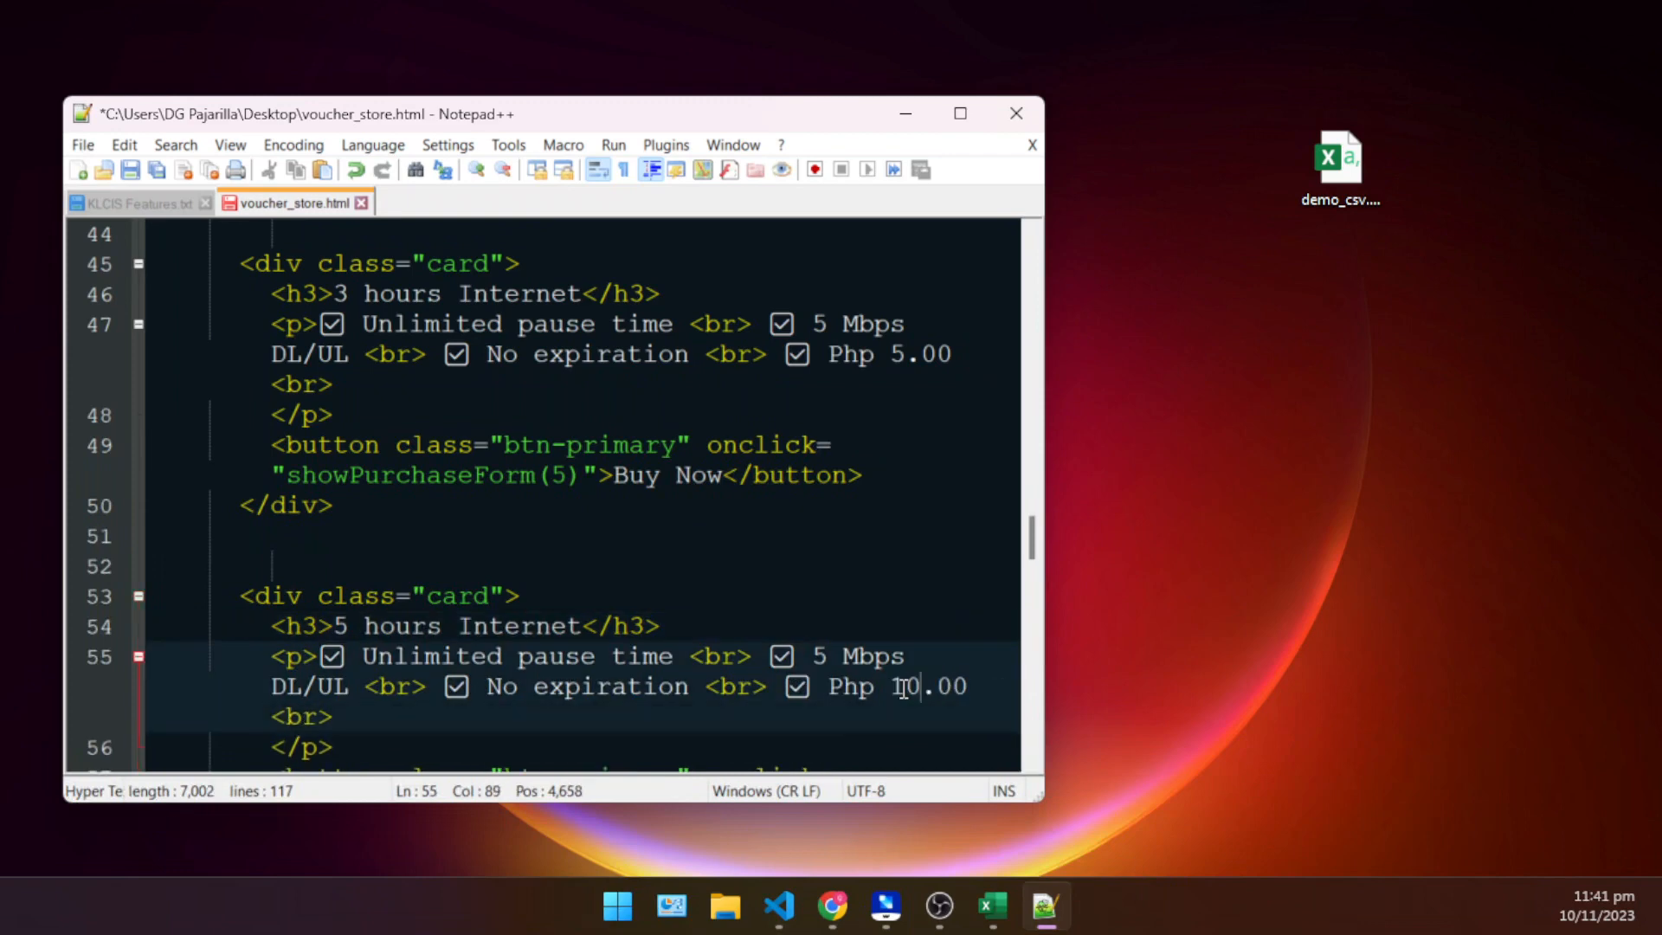
# - Set the duplicated card's purchase call to showPurchaseForm(10) and save voucher_store.html
pyautogui.scroll(-2, 628, 534)
pyautogui.click(398, 637)
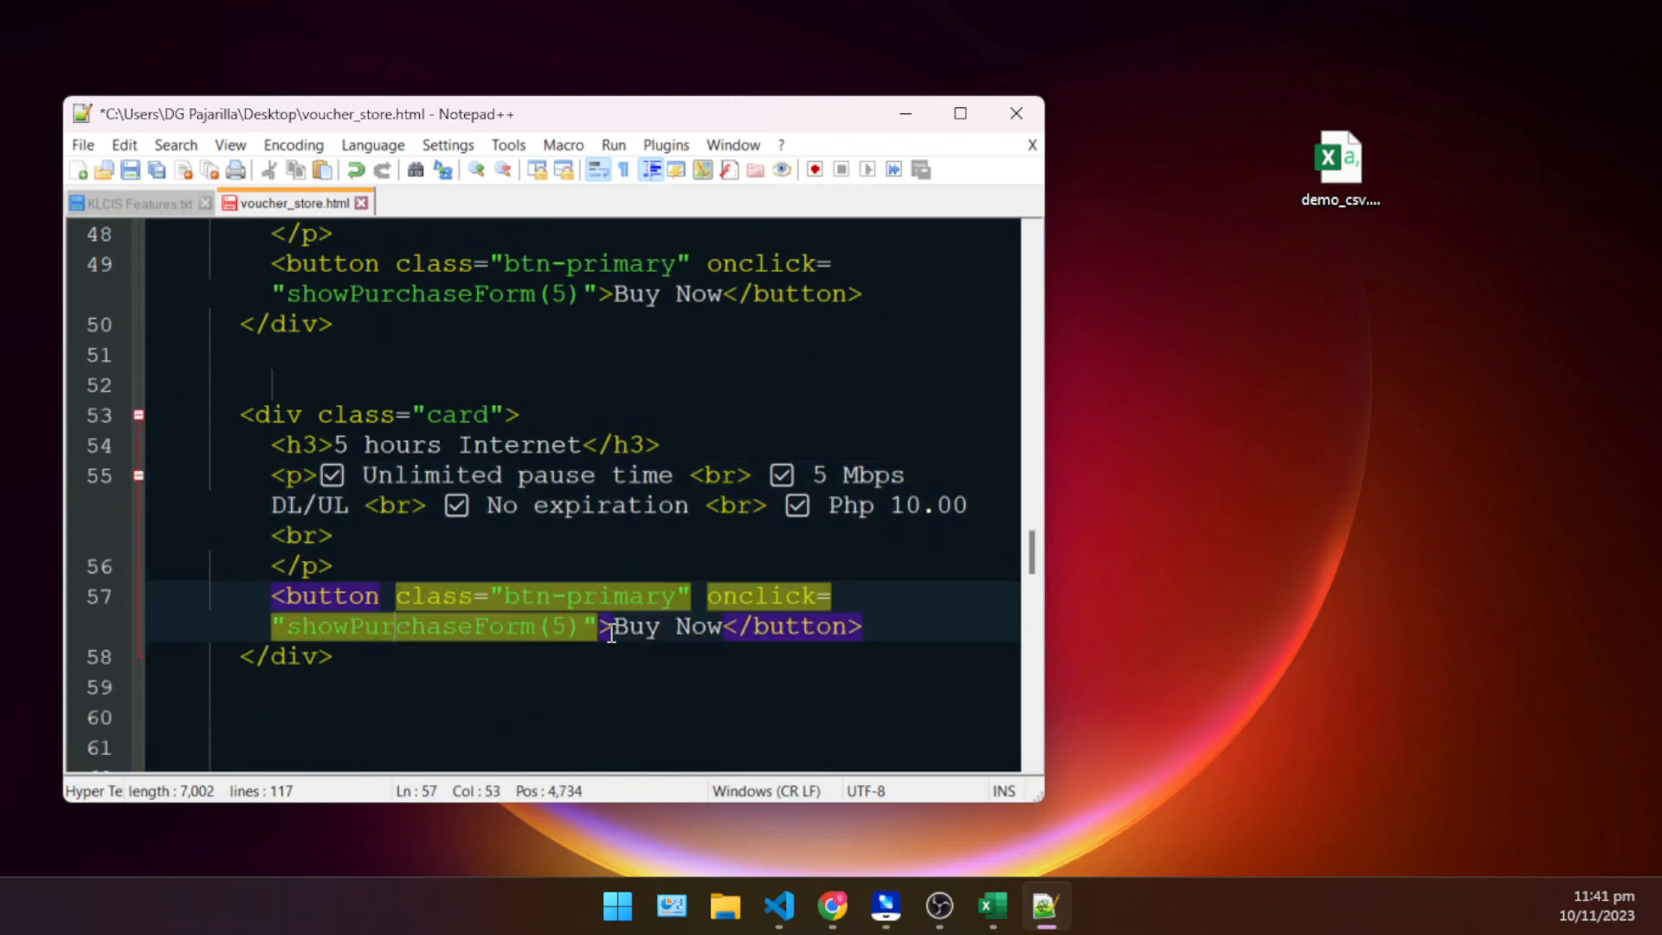
pyautogui.click(571, 626)
pyautogui.press('BackSpace')
pyautogui.write('10')
pyautogui.hotkey('ctrl', 's')
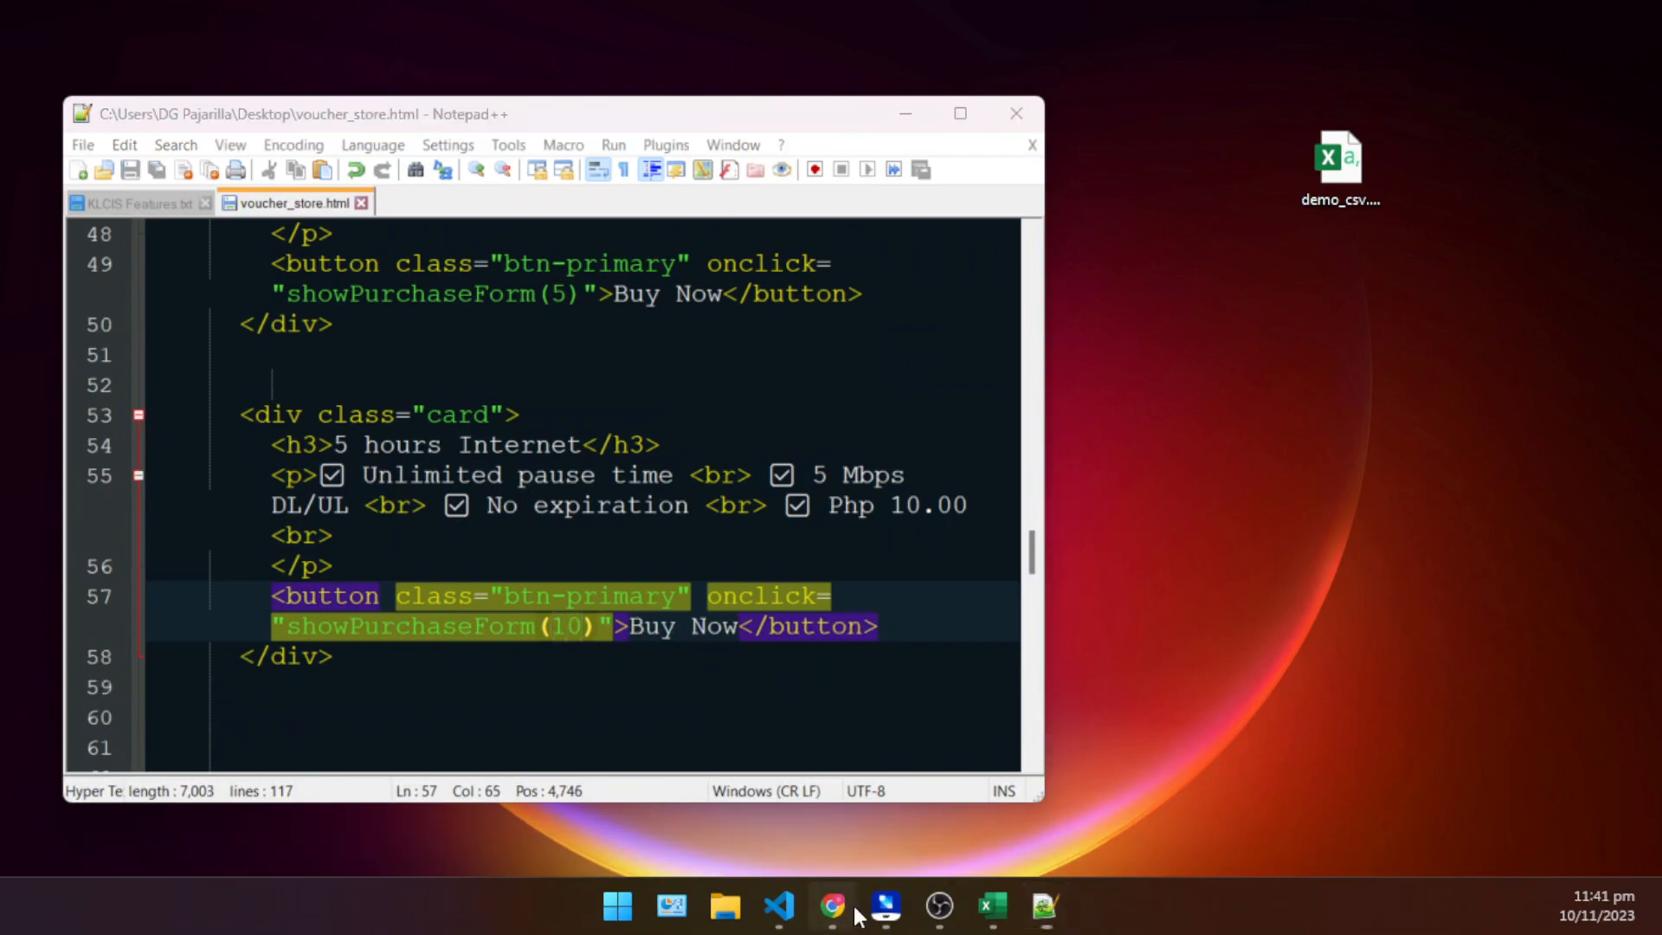
# - Minimize Chrome and open voucher_store.html from the desktop
pyautogui.click(833, 906)
pyautogui.click(1524, 13)
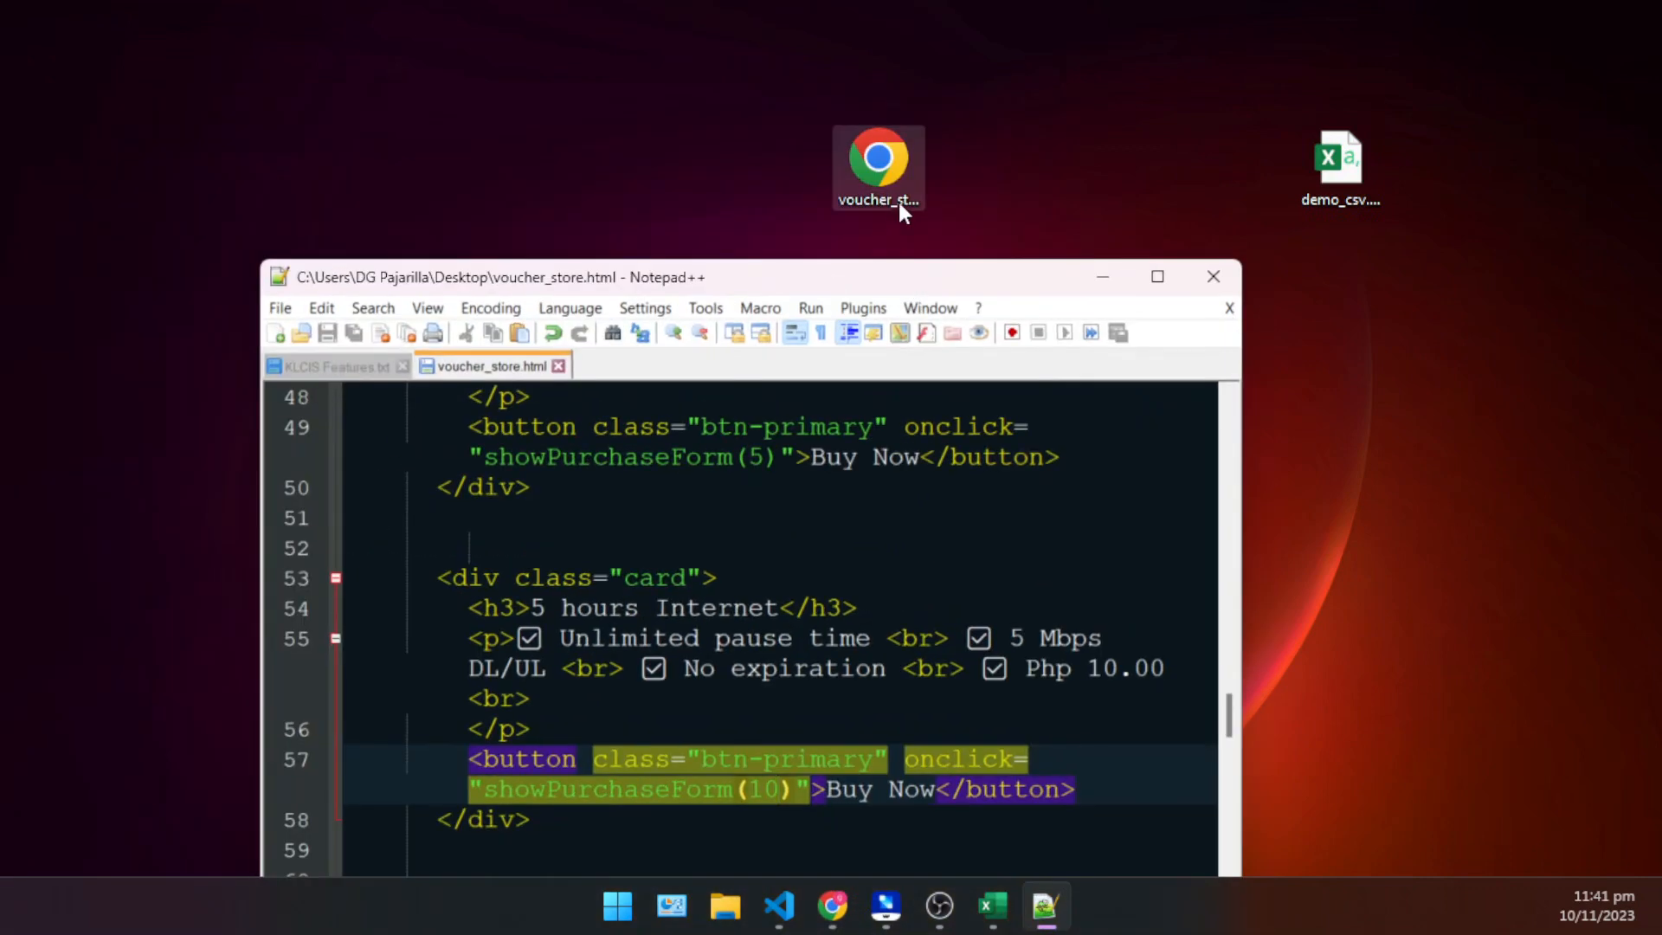
pyautogui.doubleClick(885, 177)
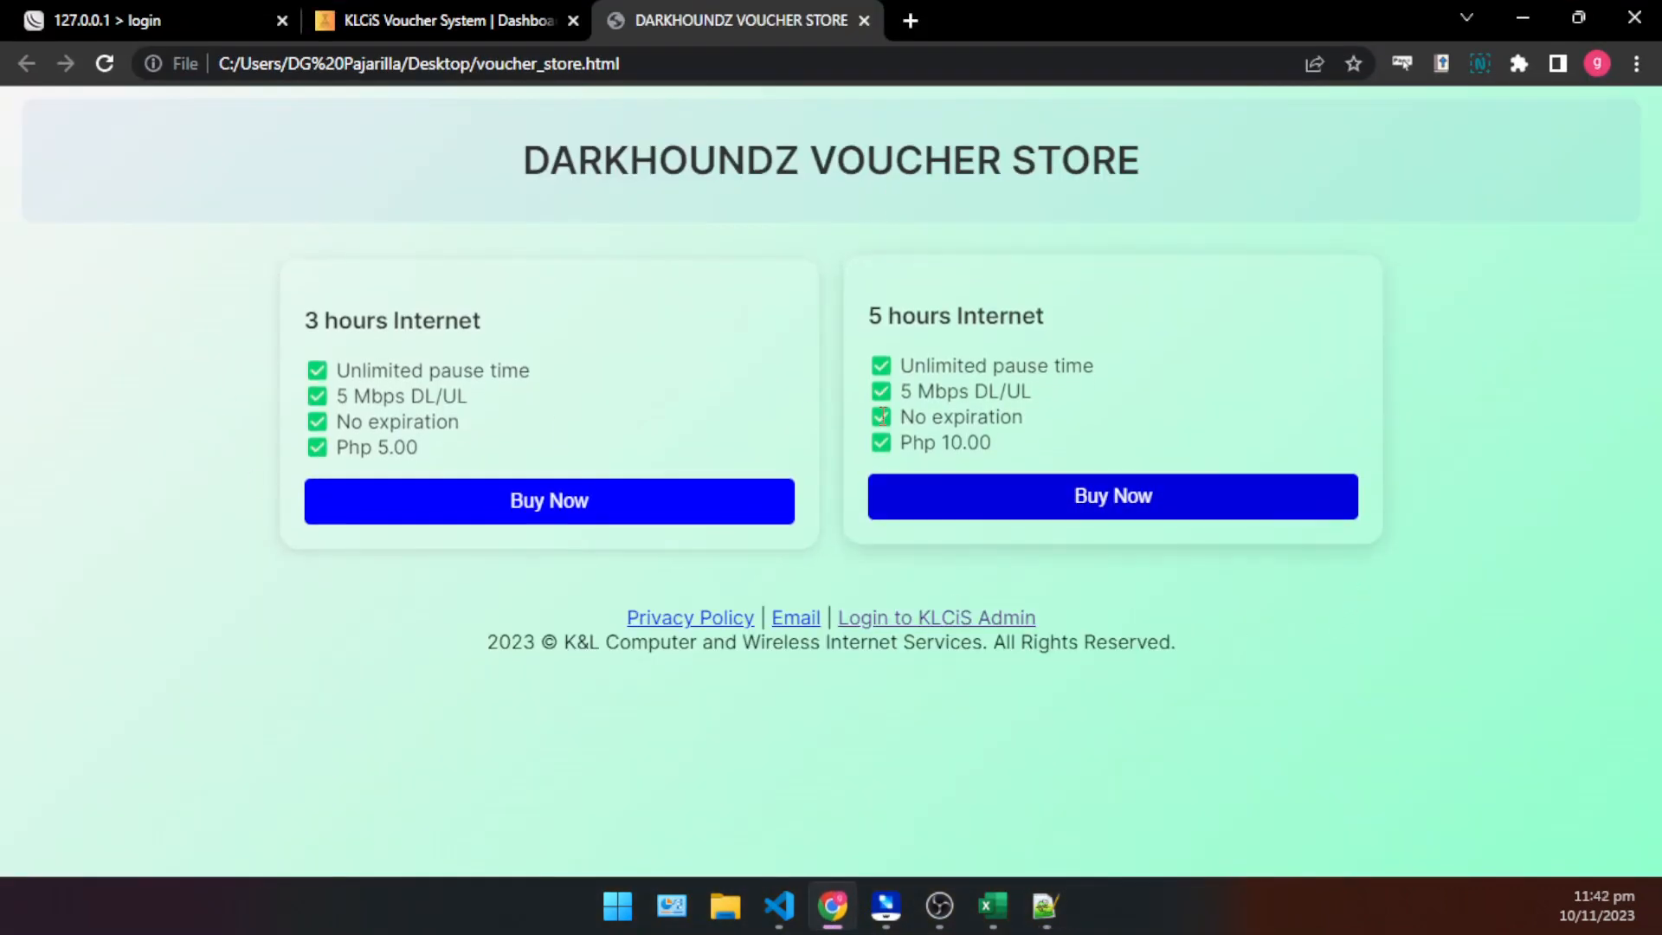
# - Review the 3 hours and 5 hours voucher cards on the store page, including the second card's price
pyautogui.click(533, 511)
pyautogui.click(1408, 475)
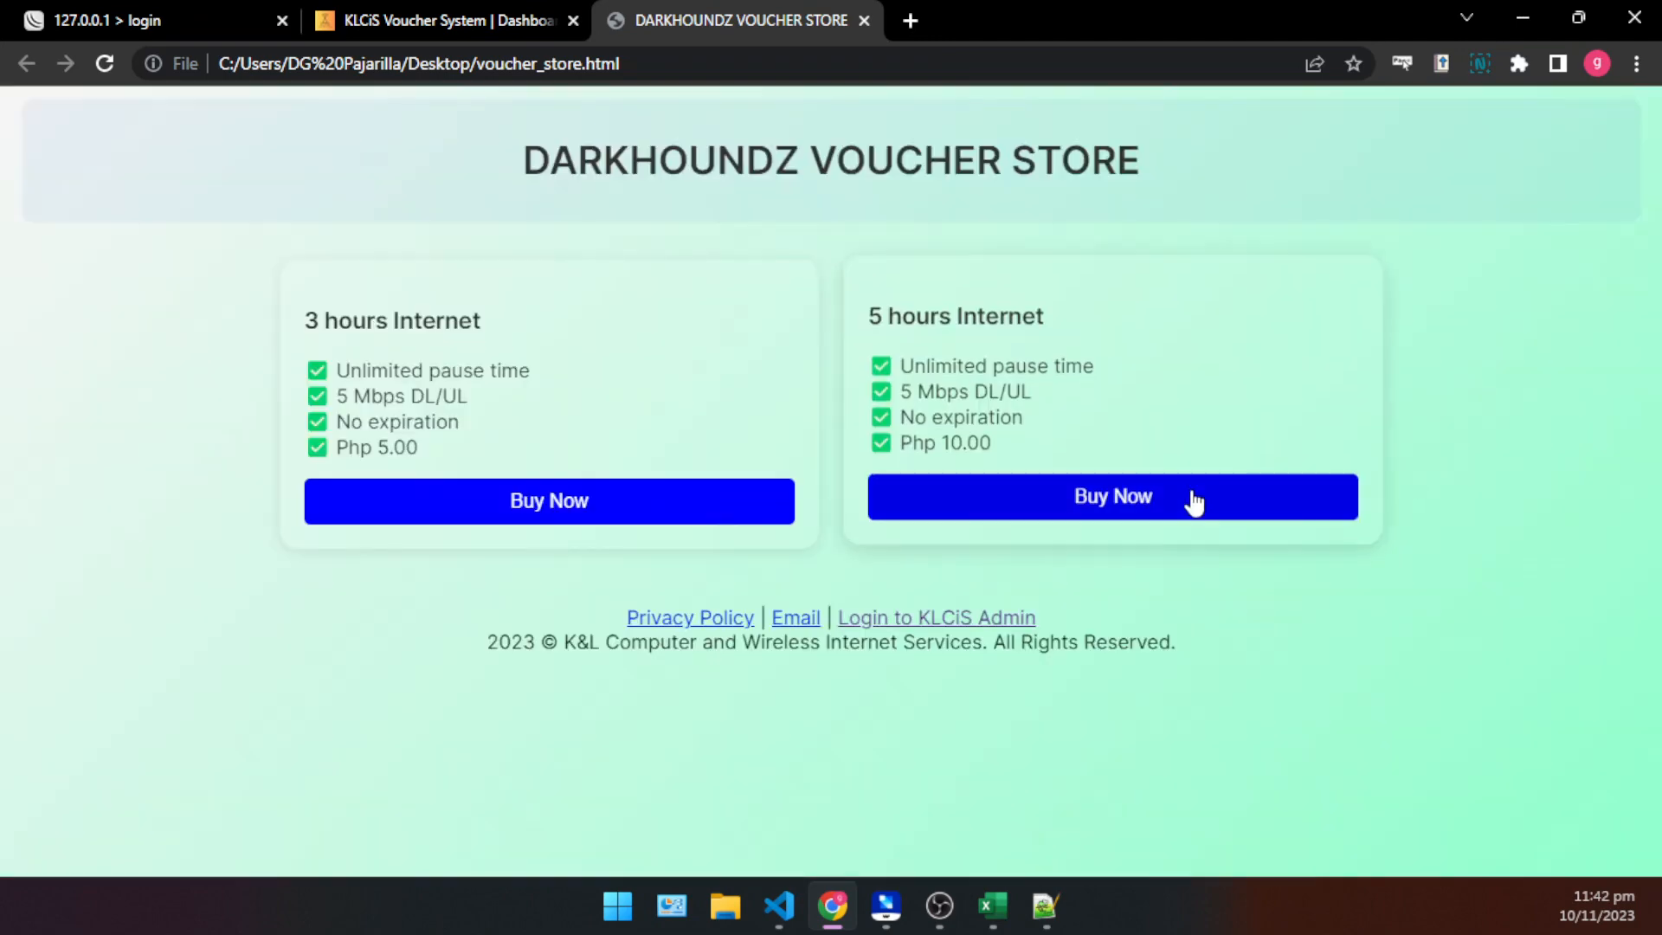
pyautogui.moveTo(1004, 455); pyautogui.dragTo(935, 444)
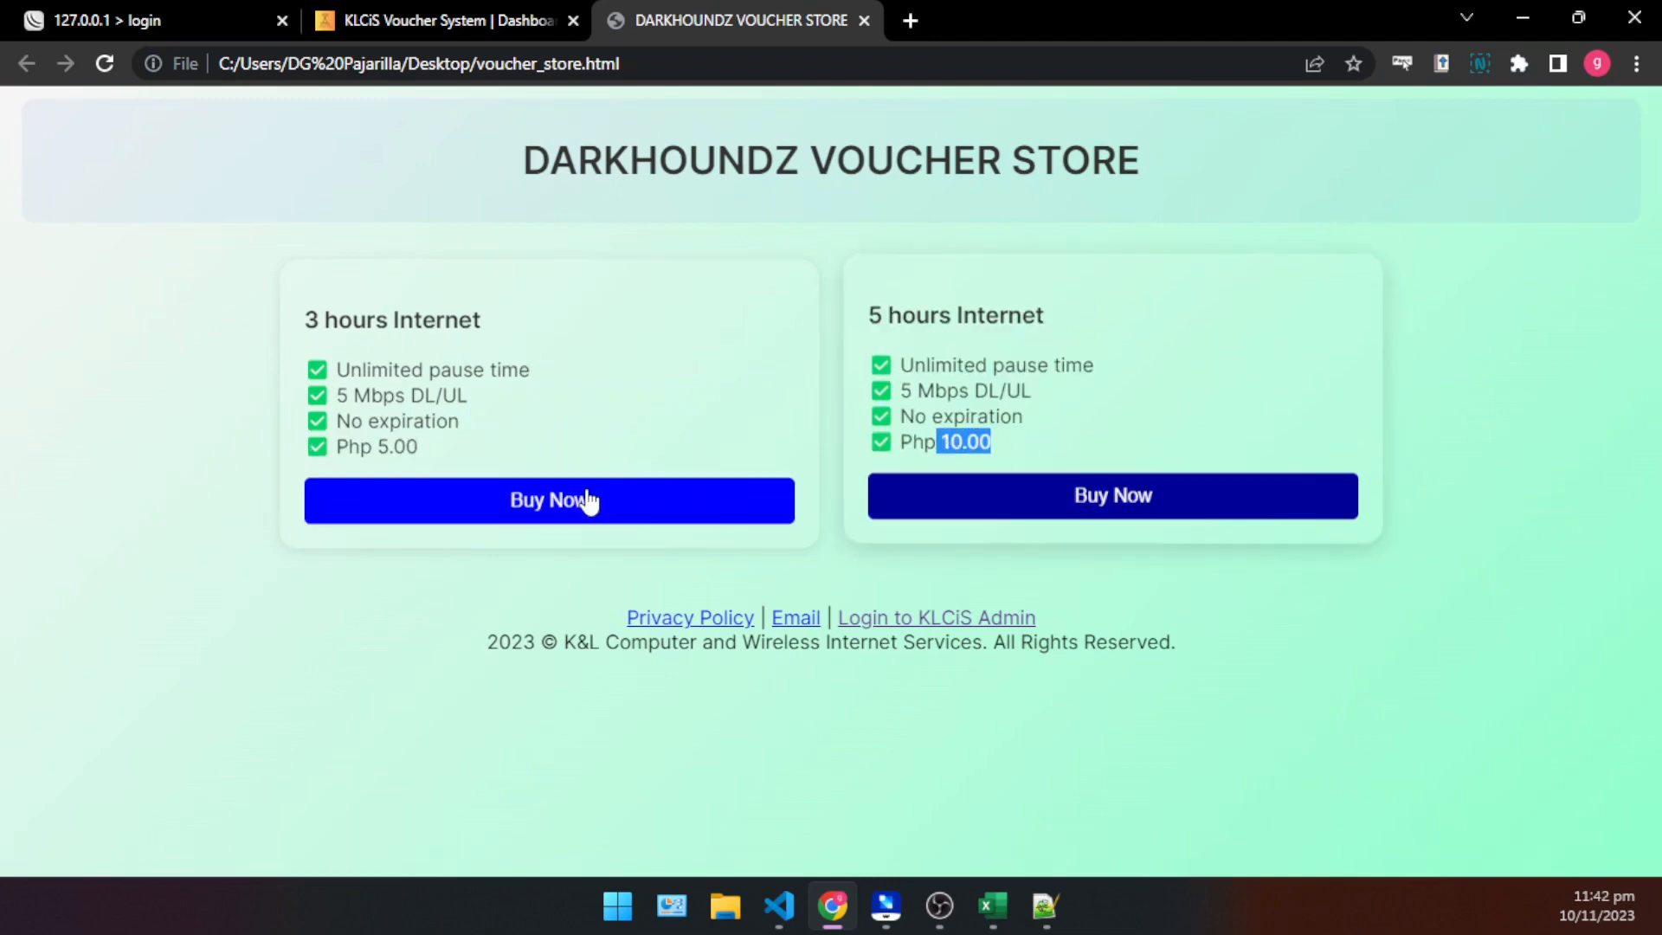
pyautogui.click(1165, 530)
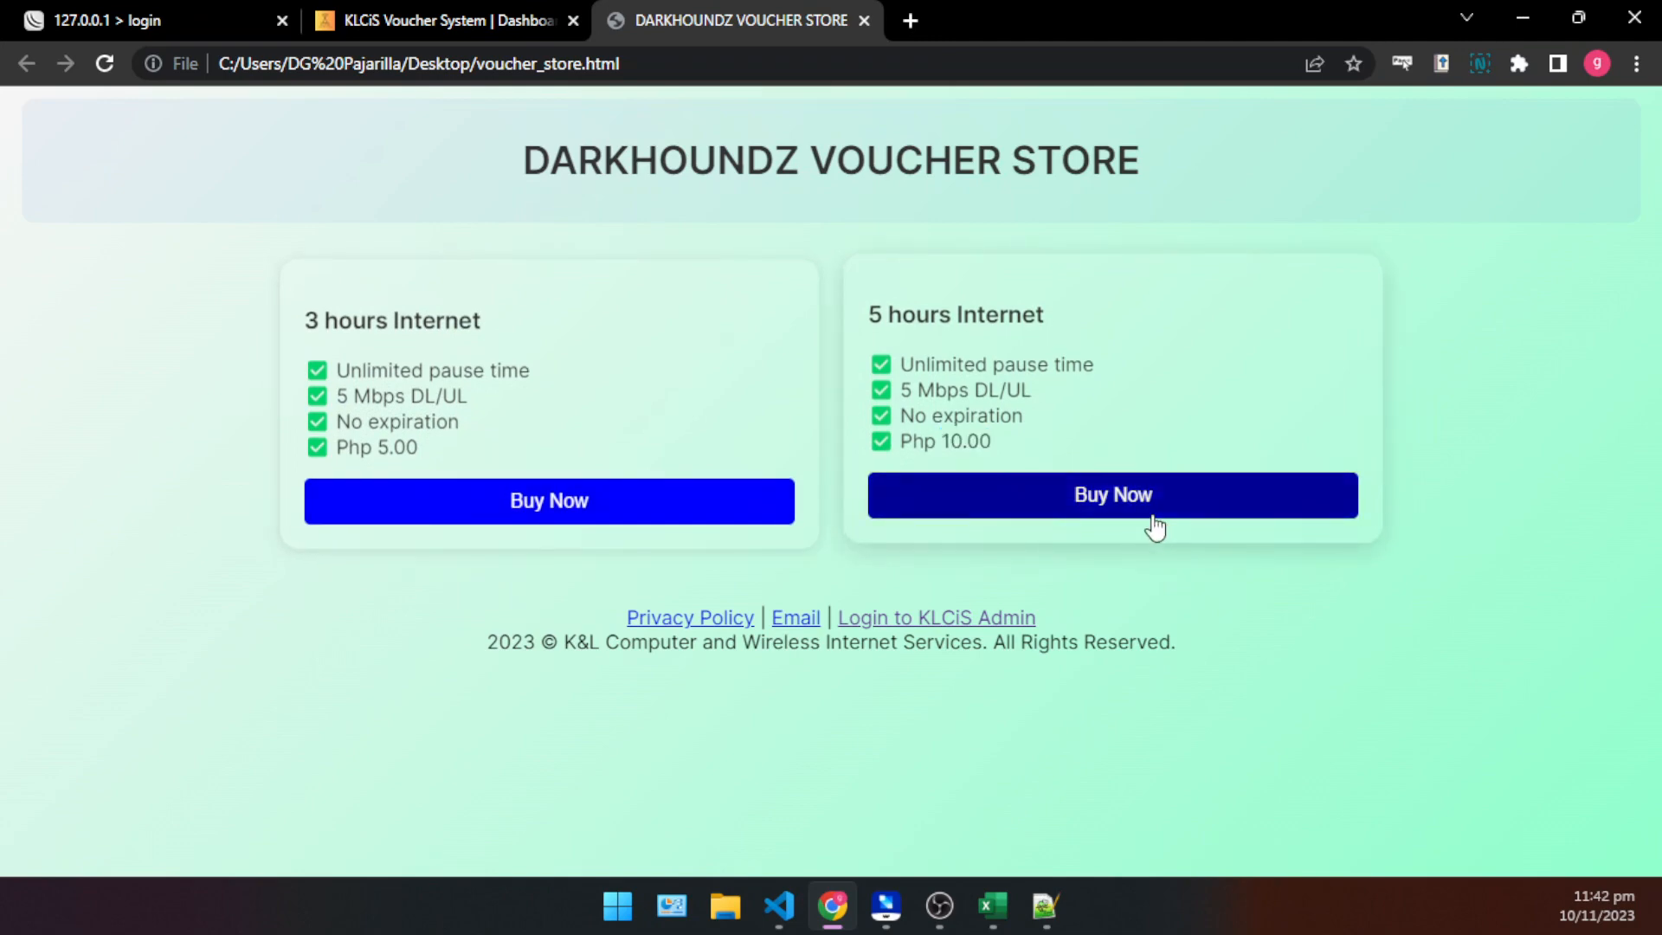
# - Open the purchase form of the 5 hours Internet card and enter the buyer's phone number
pyautogui.click(1152, 511)
pyautogui.click(701, 445)
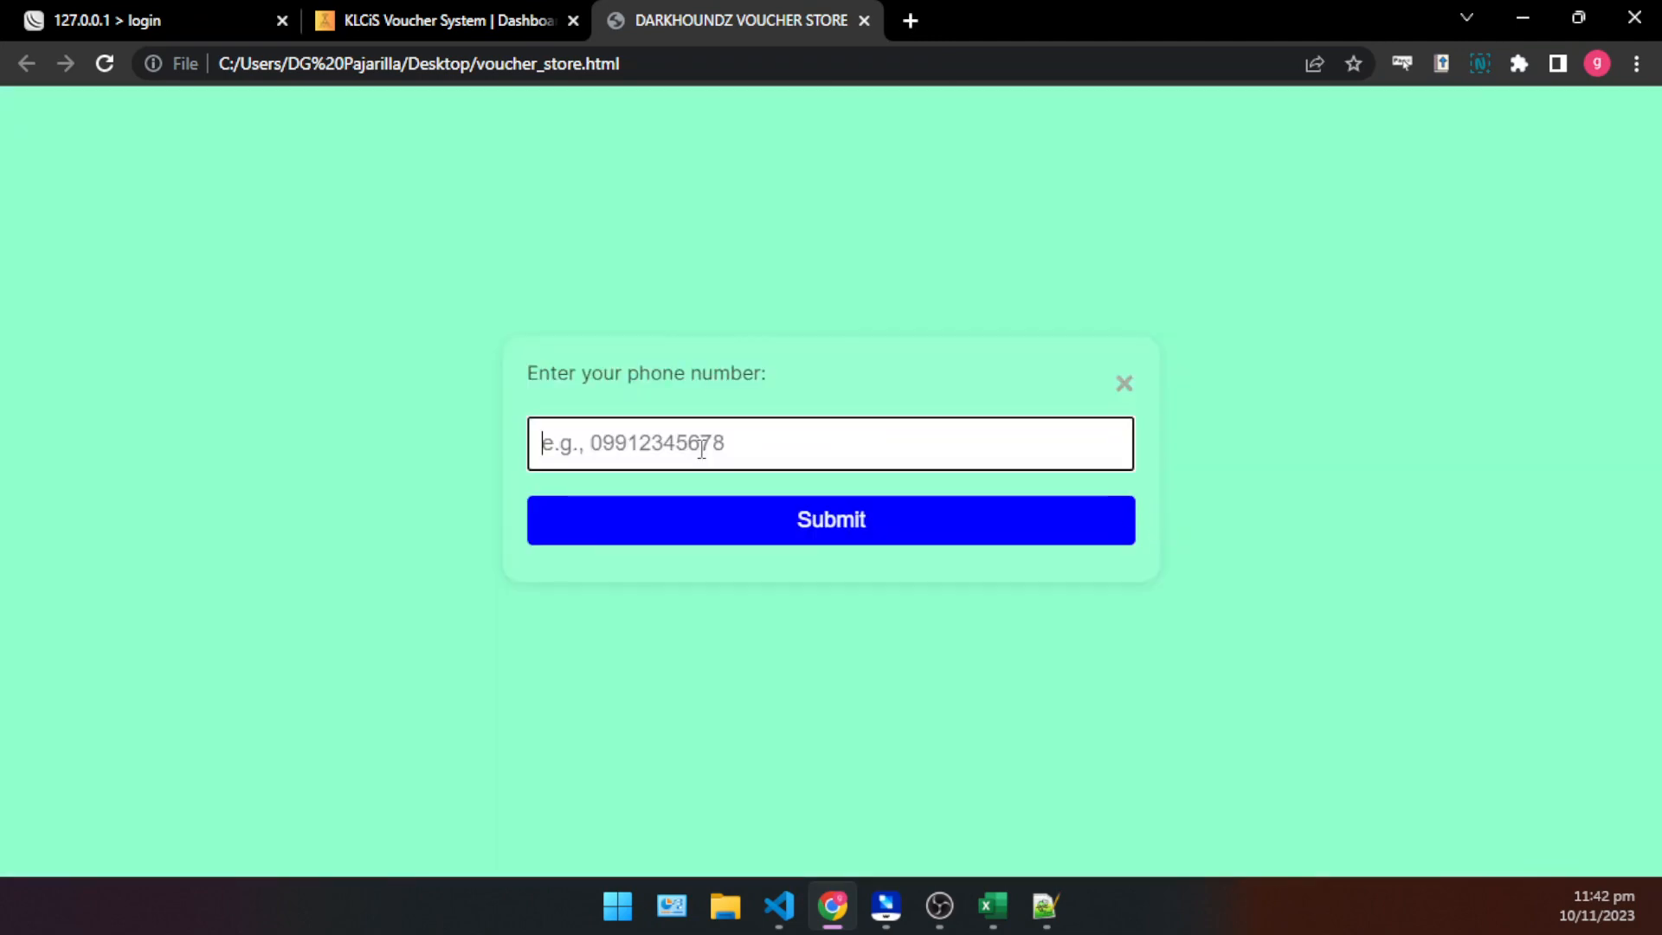
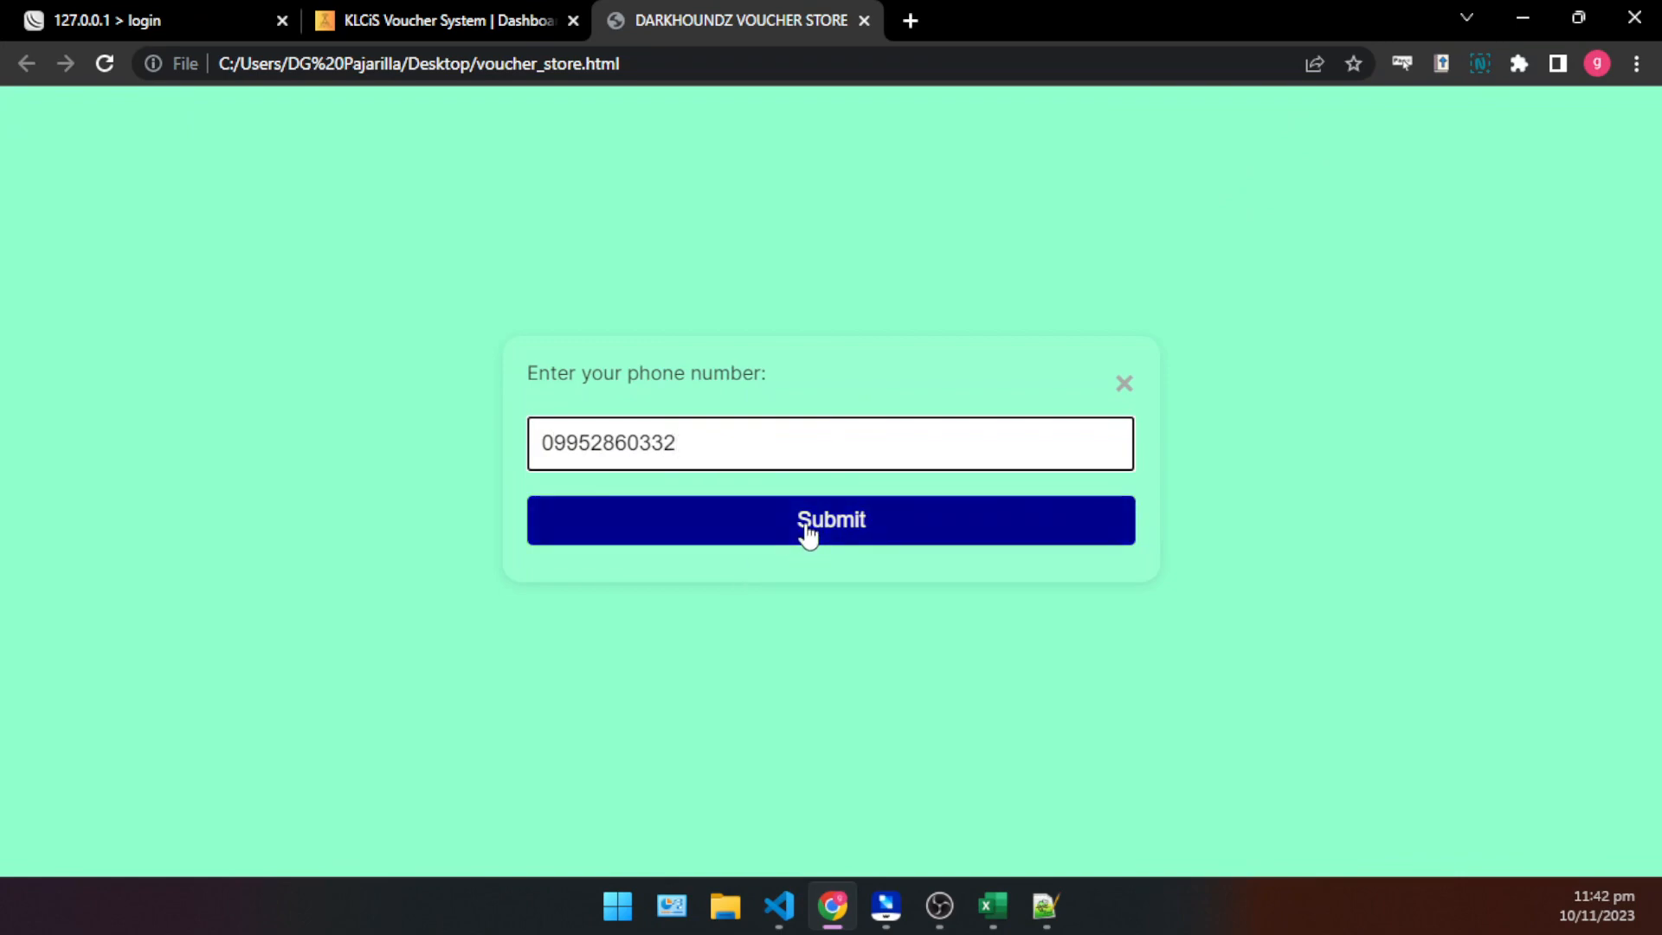
# - Check the amounts of the imported vouchers on the KLCiS Voucher Import page and return to the purchase form
pyautogui.click(438, 17)
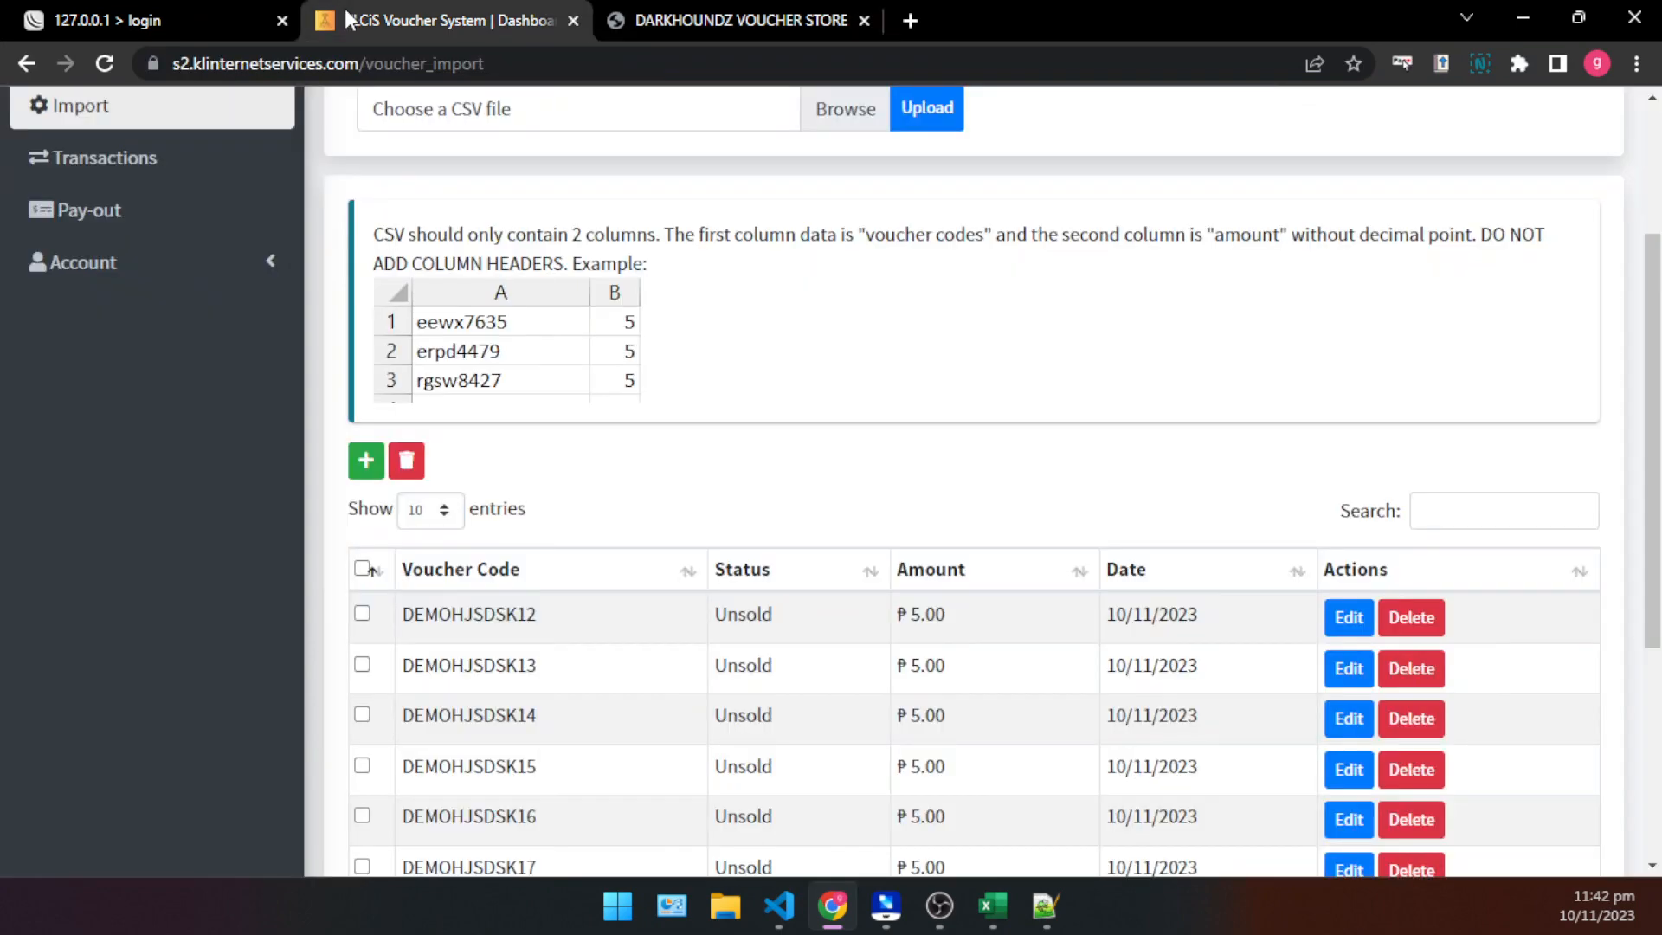
pyautogui.scroll(-5, 975, 468)
pyautogui.click(782, 11)
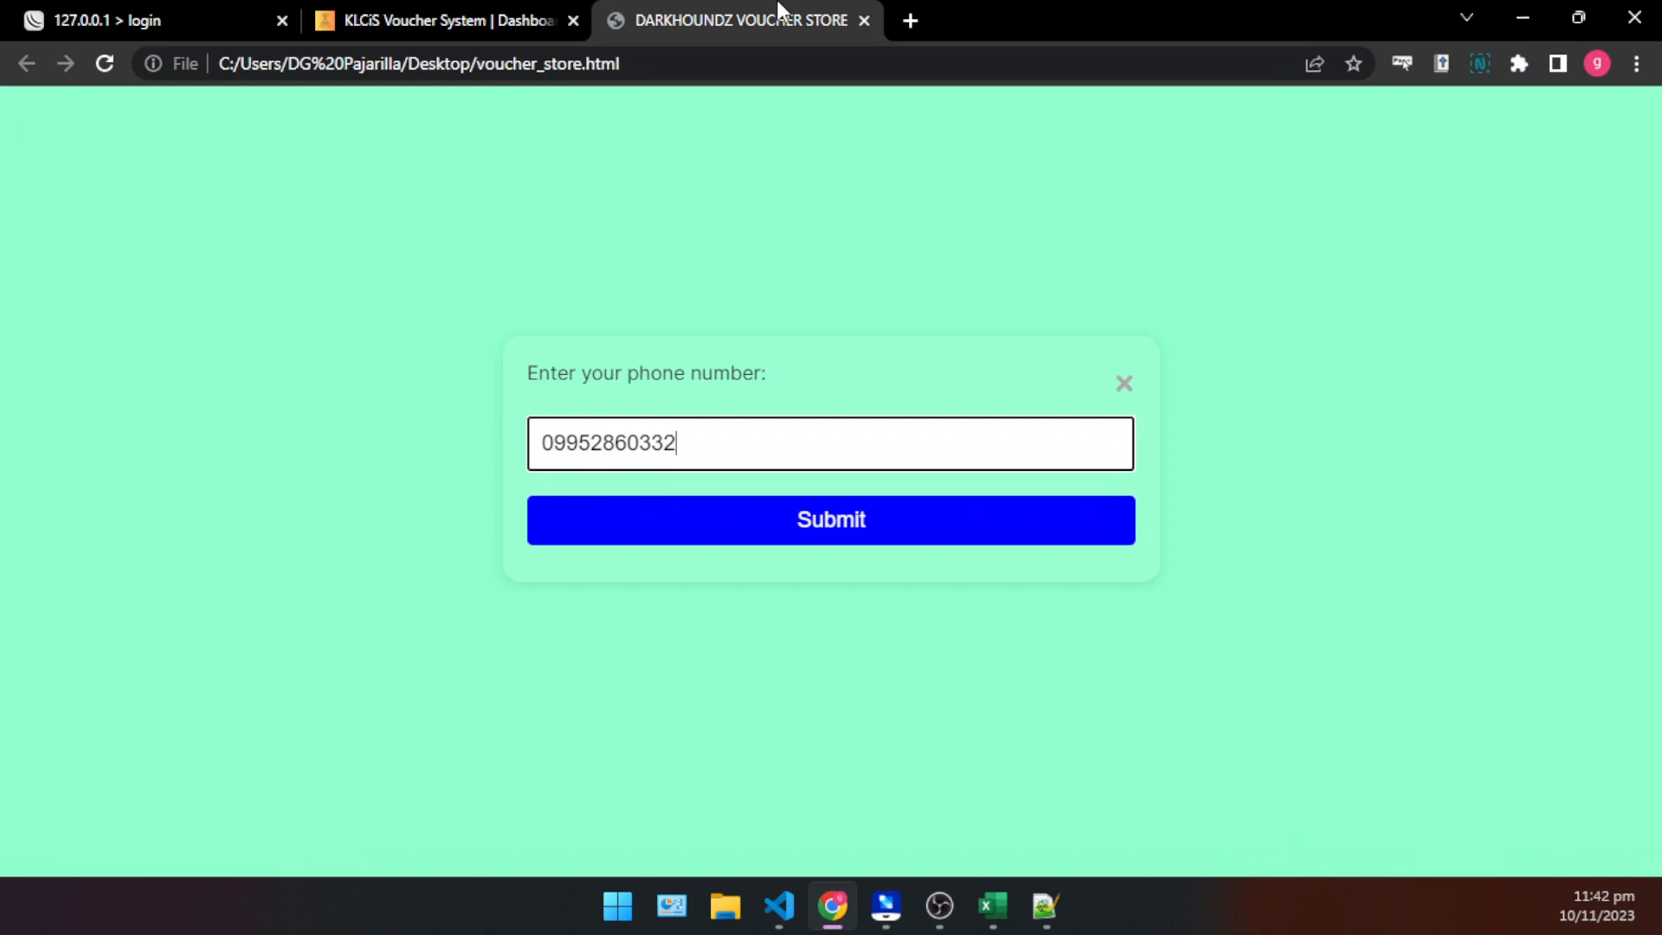
# - Submit the 5 hours Internet voucher purchase and read the message on the resulting page
pyautogui.click(838, 543)
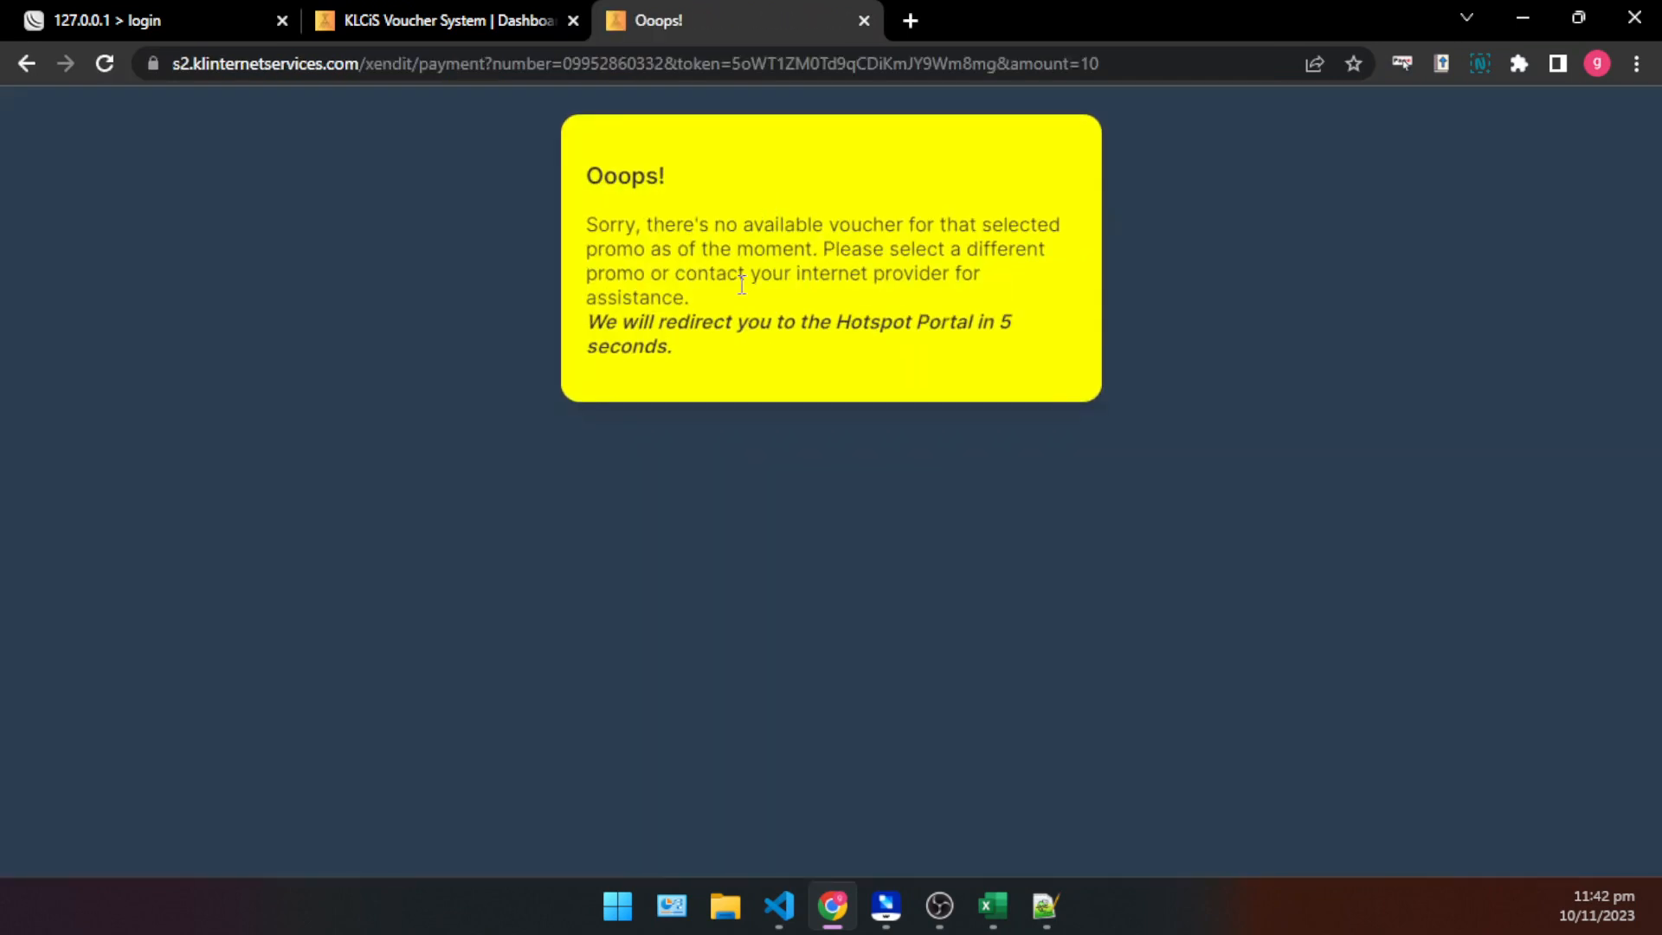
pyautogui.moveTo(791, 383); pyautogui.dragTo(572, 156)
pyautogui.click(763, 307)
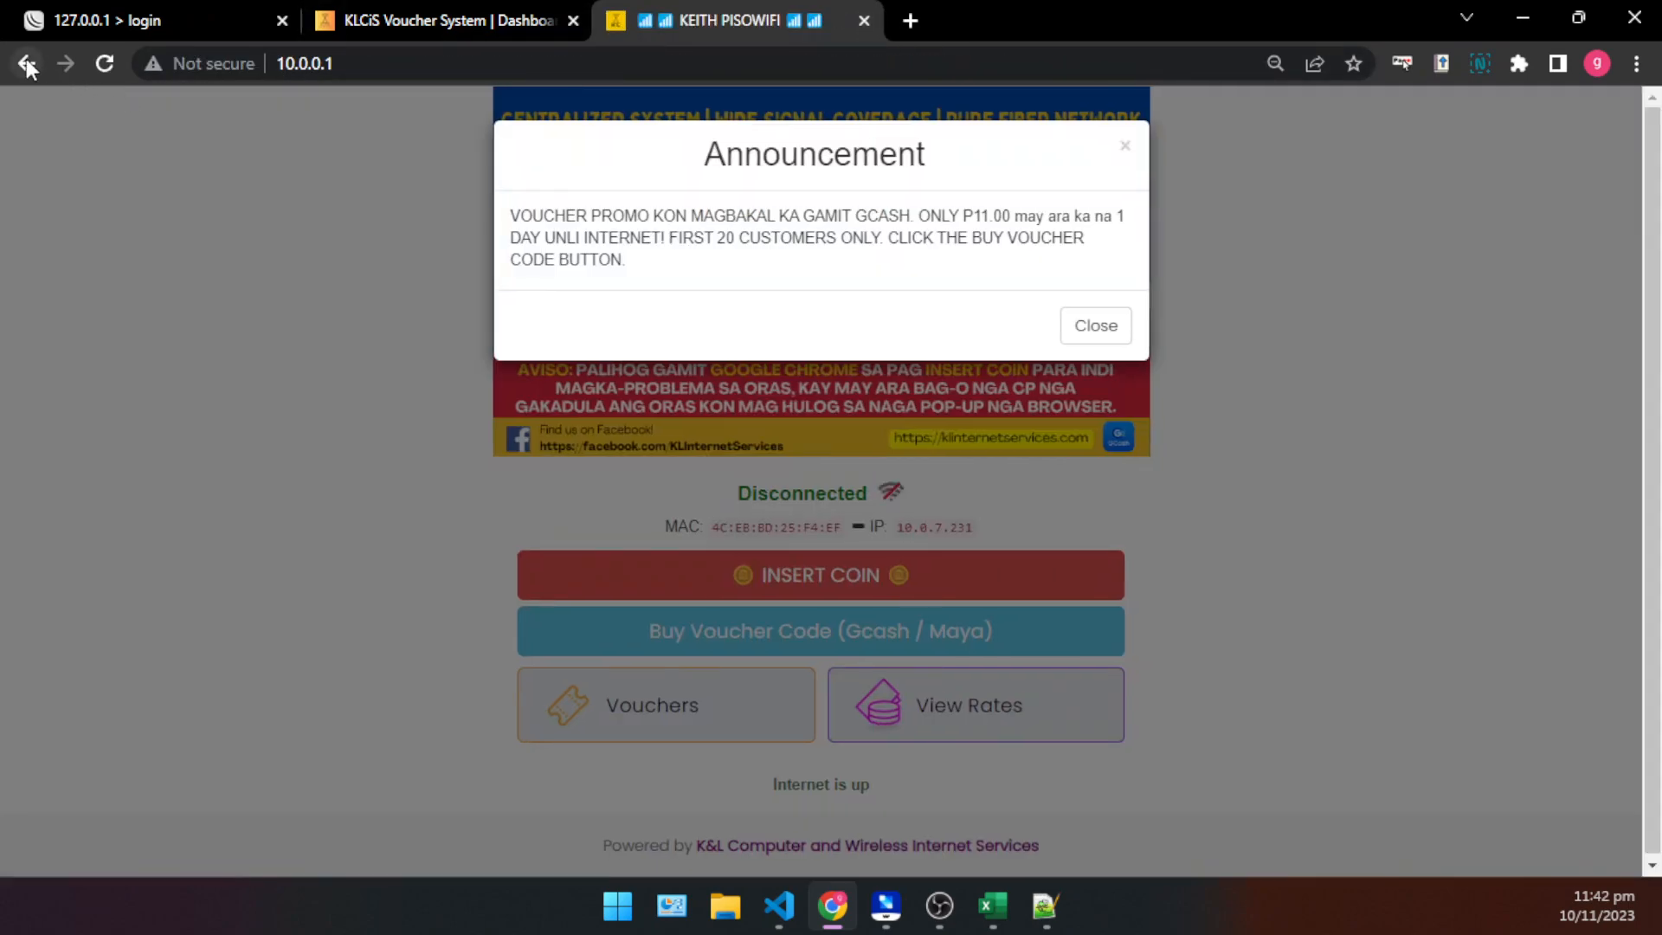
# - Go back to the store page, submit a 3 hours Internet purchase with the buyer's phone number and view the checkout's payment options
pyautogui.click(27, 64)
pyautogui.click(27, 64)
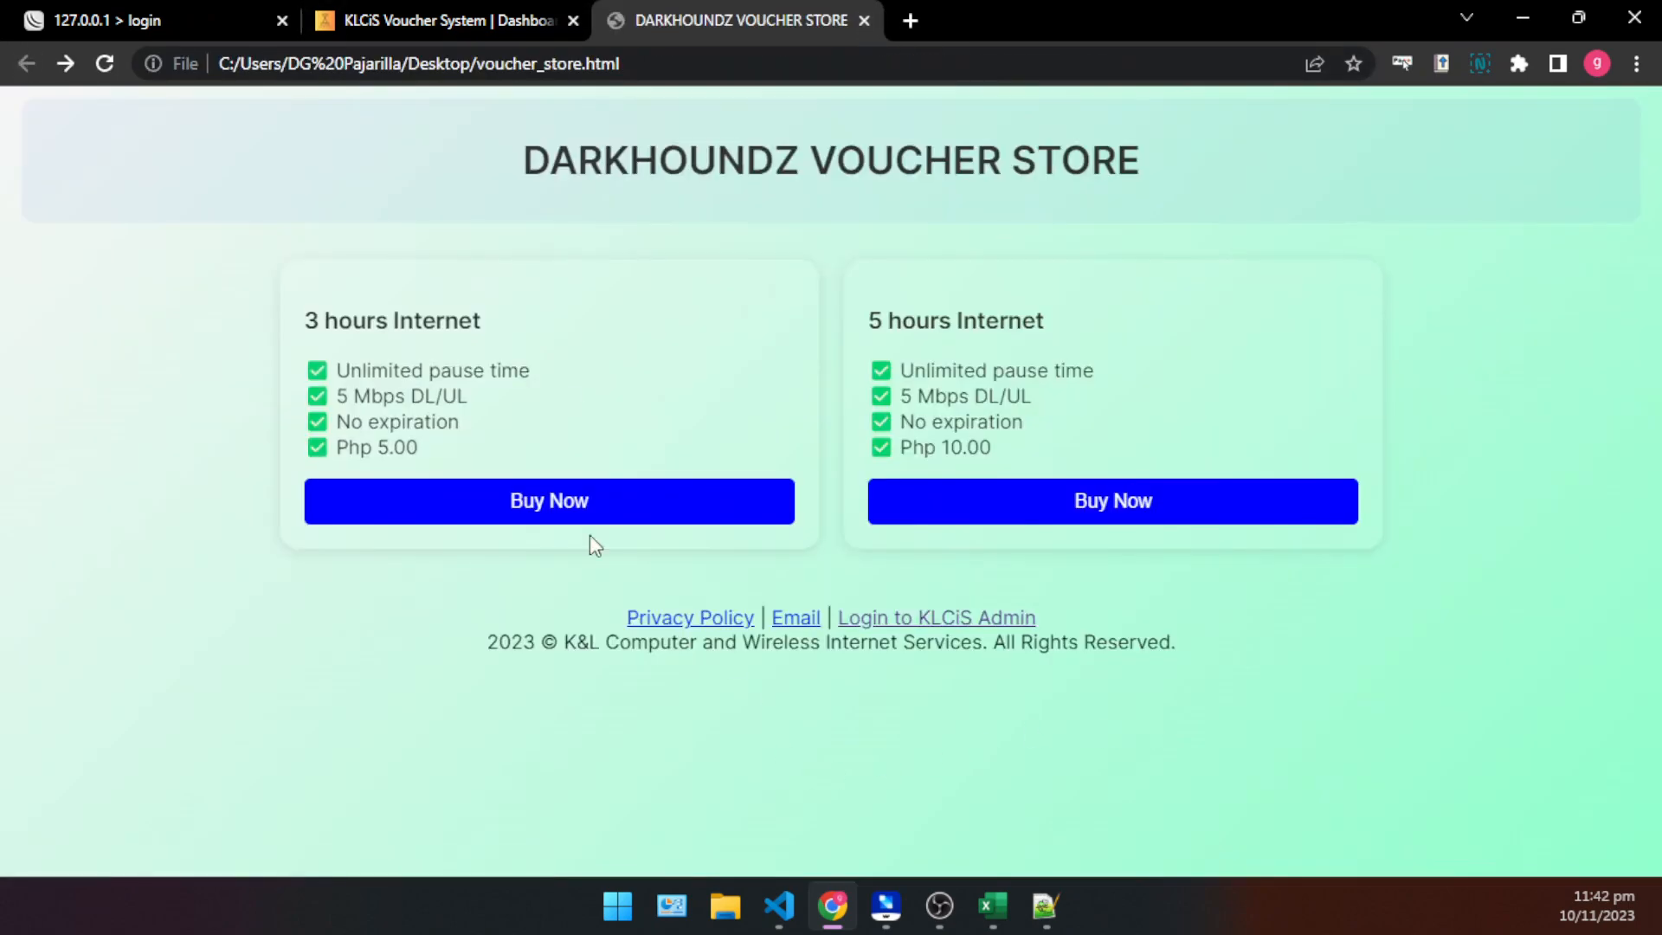
pyautogui.click(491, 496)
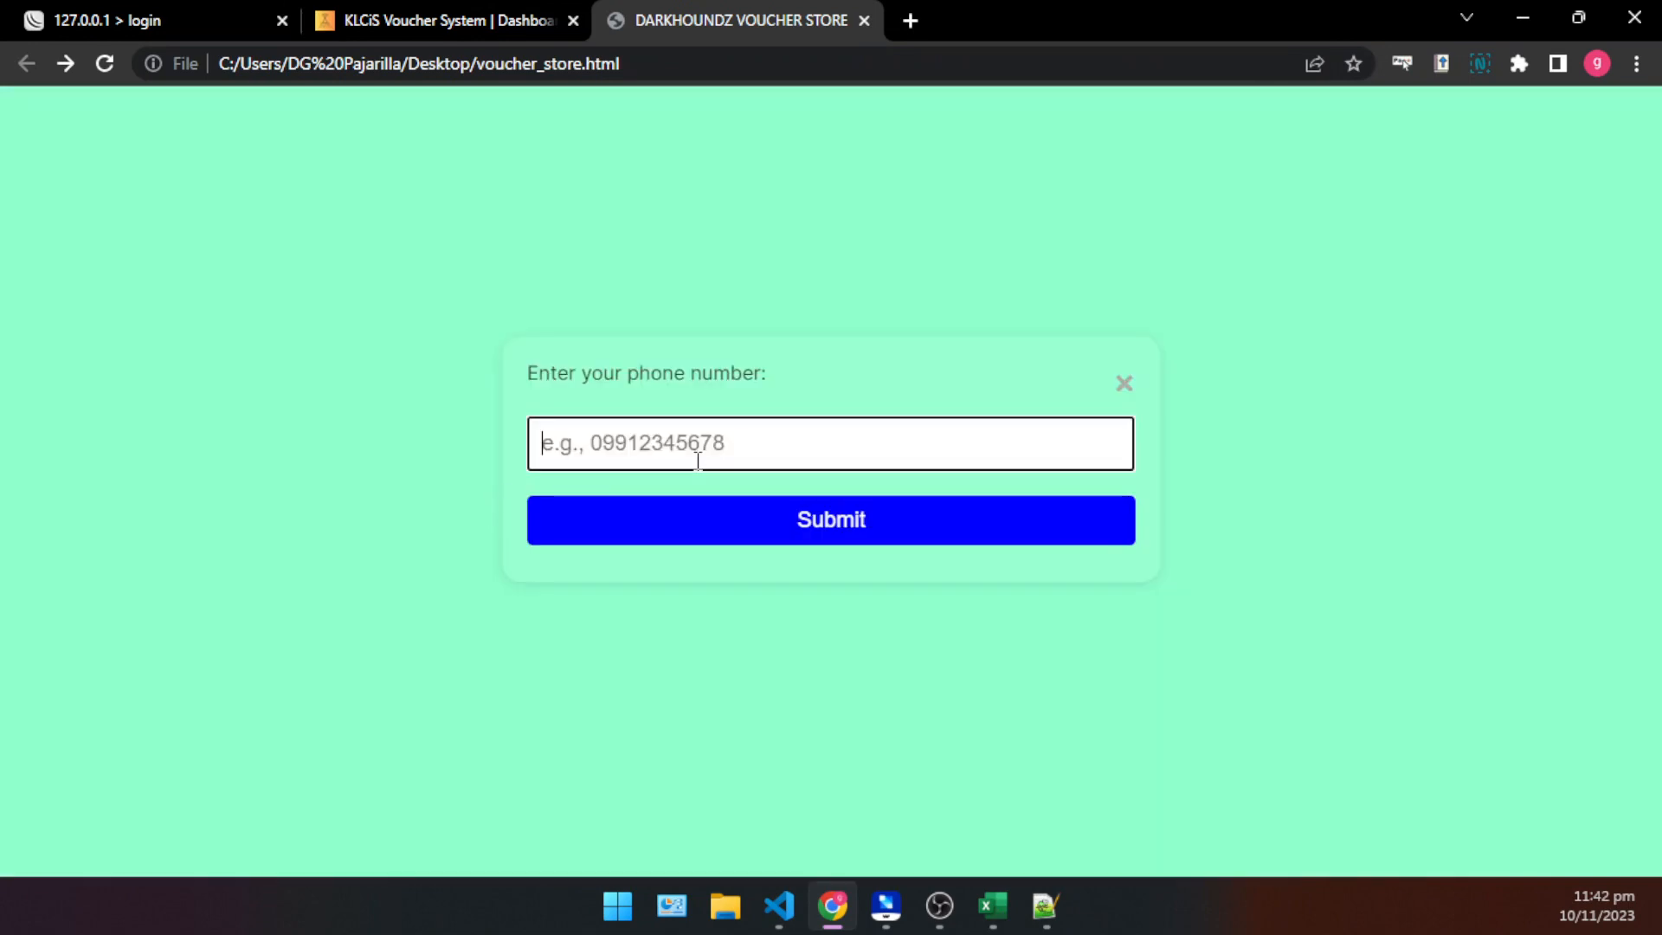
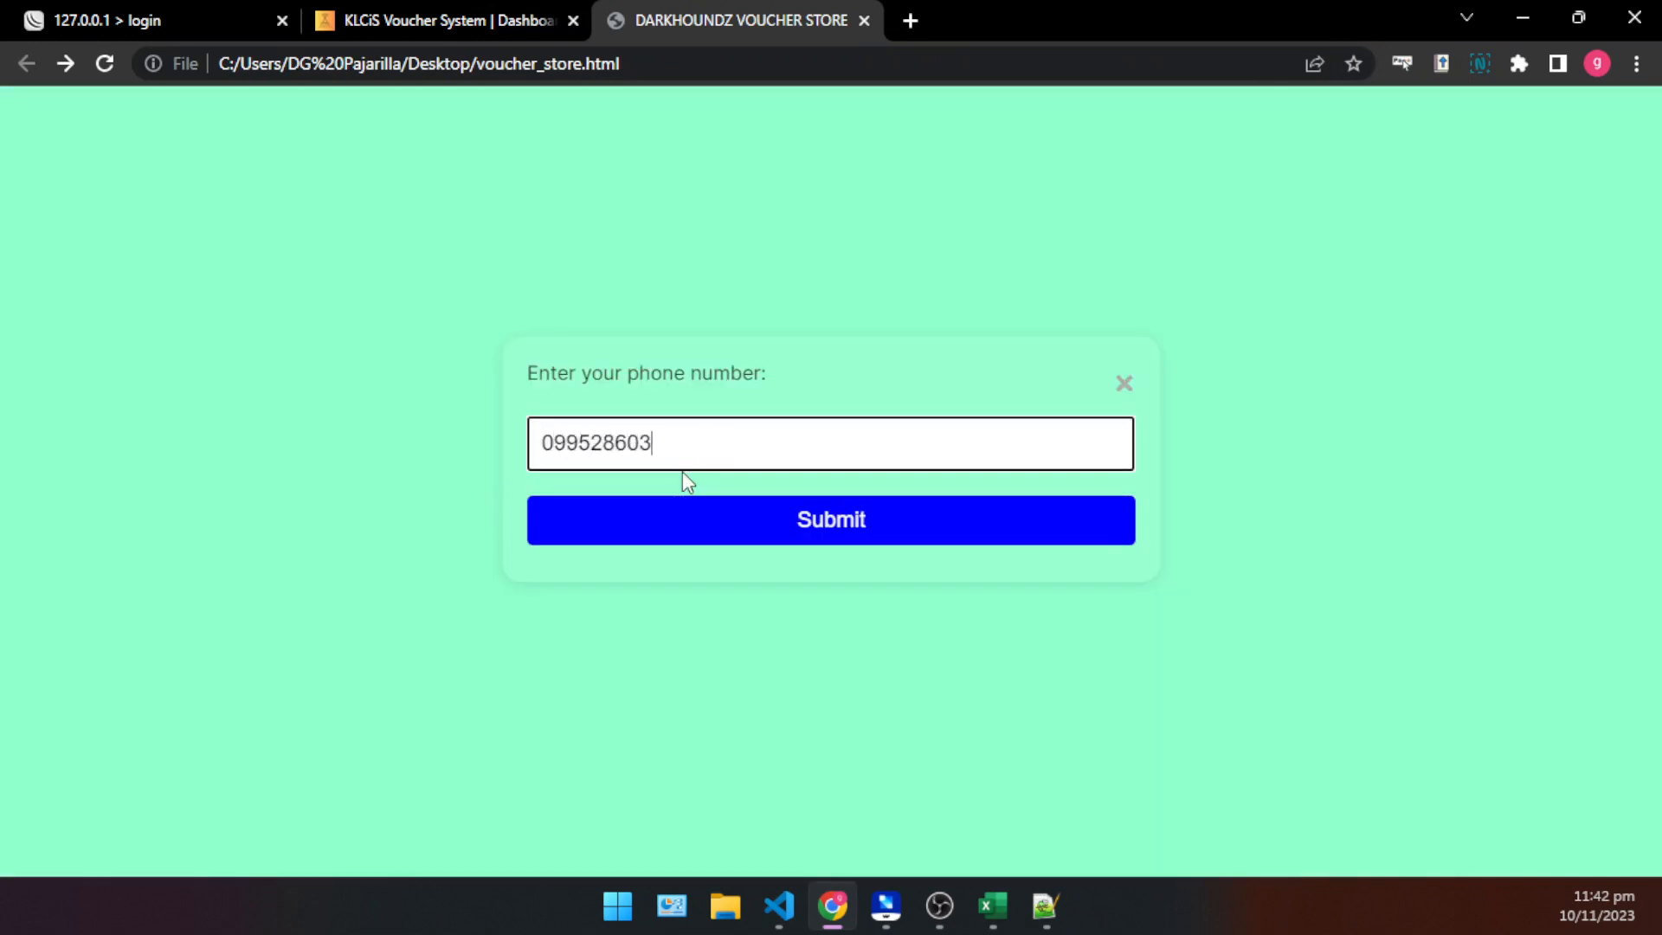
pyautogui.press('Return')
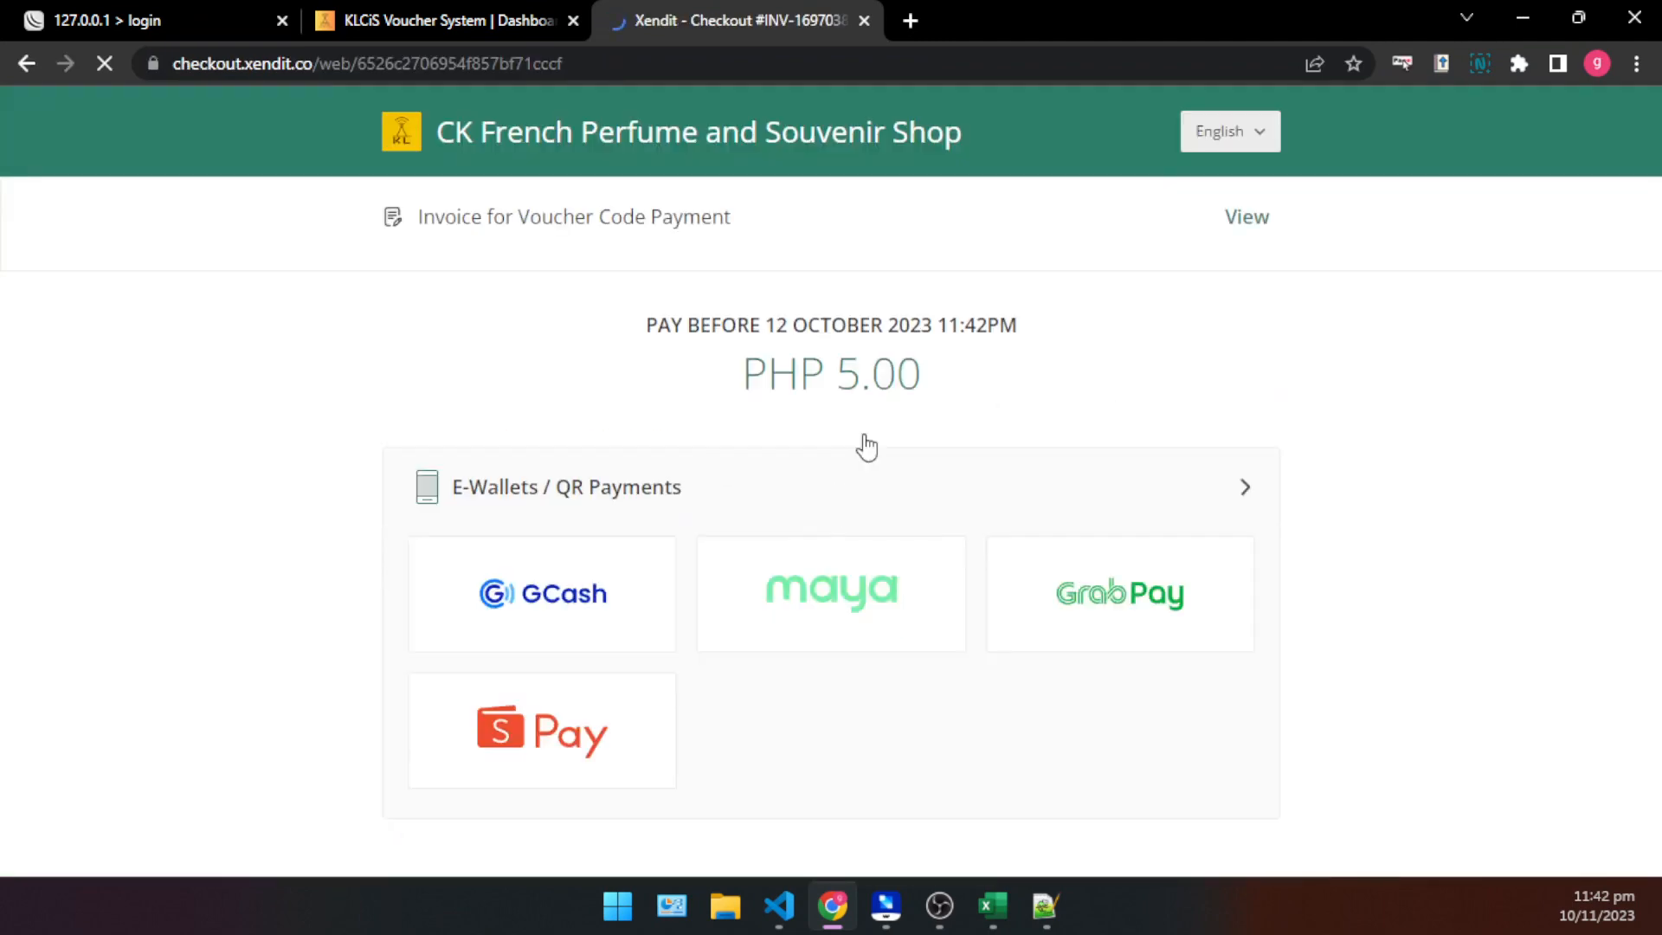
pyautogui.scroll(-1, 603, 393)
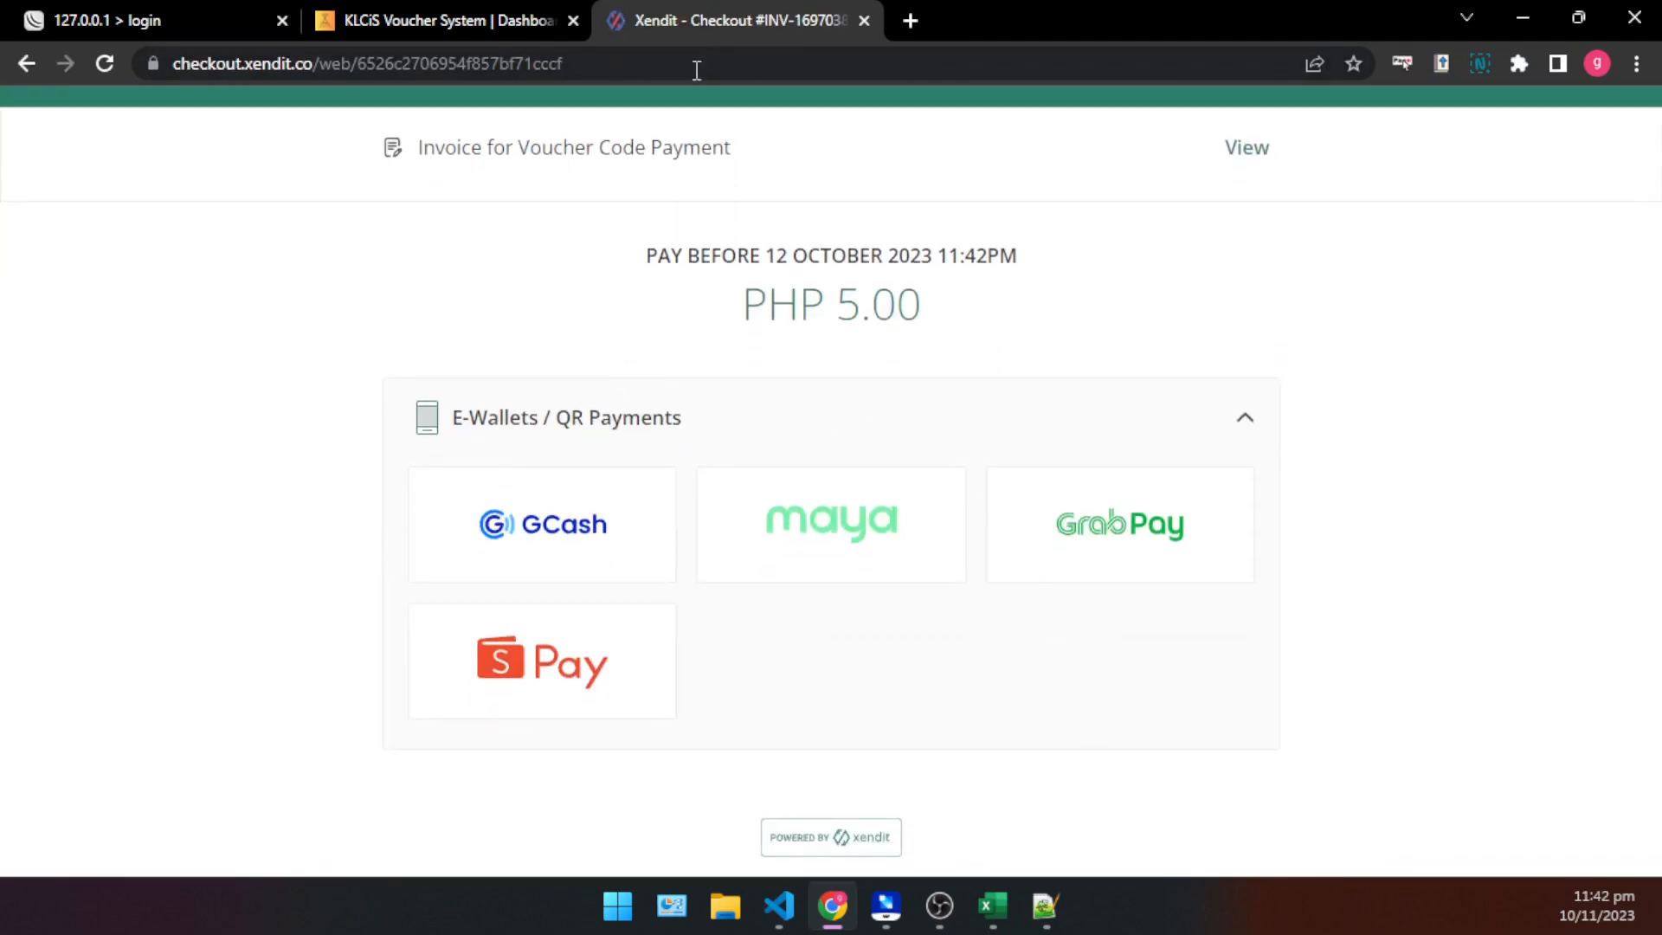
pyautogui.click(475, 20)
pyautogui.scroll(8, 606, 390)
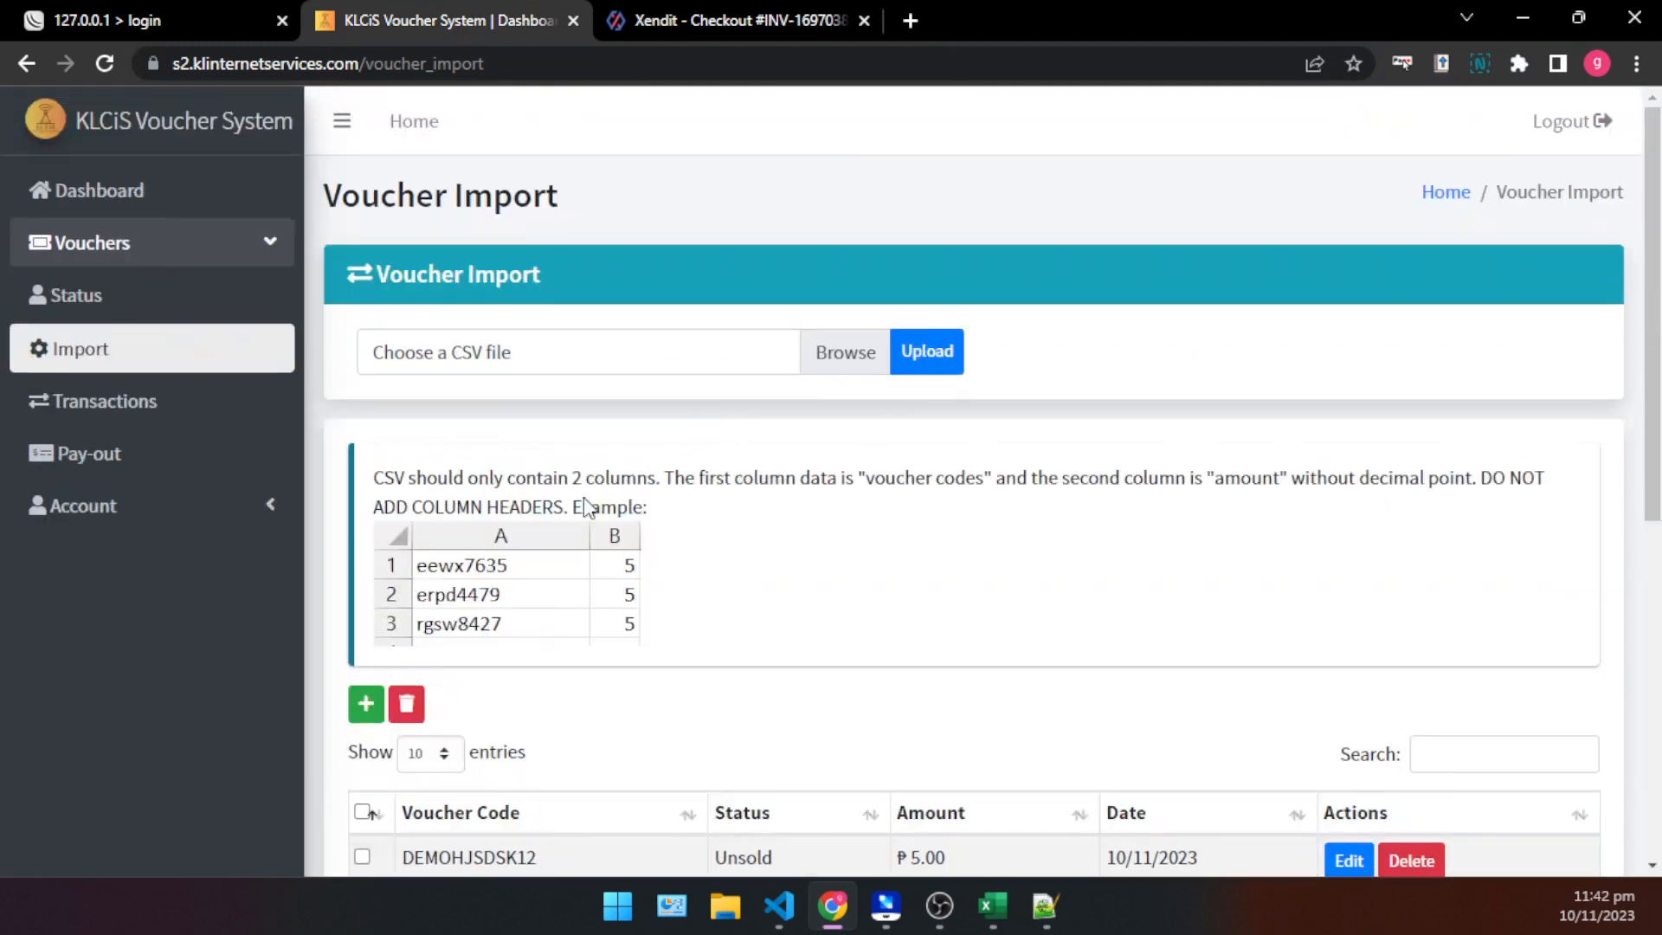
pyautogui.click(366, 706)
pyautogui.click(705, 270)
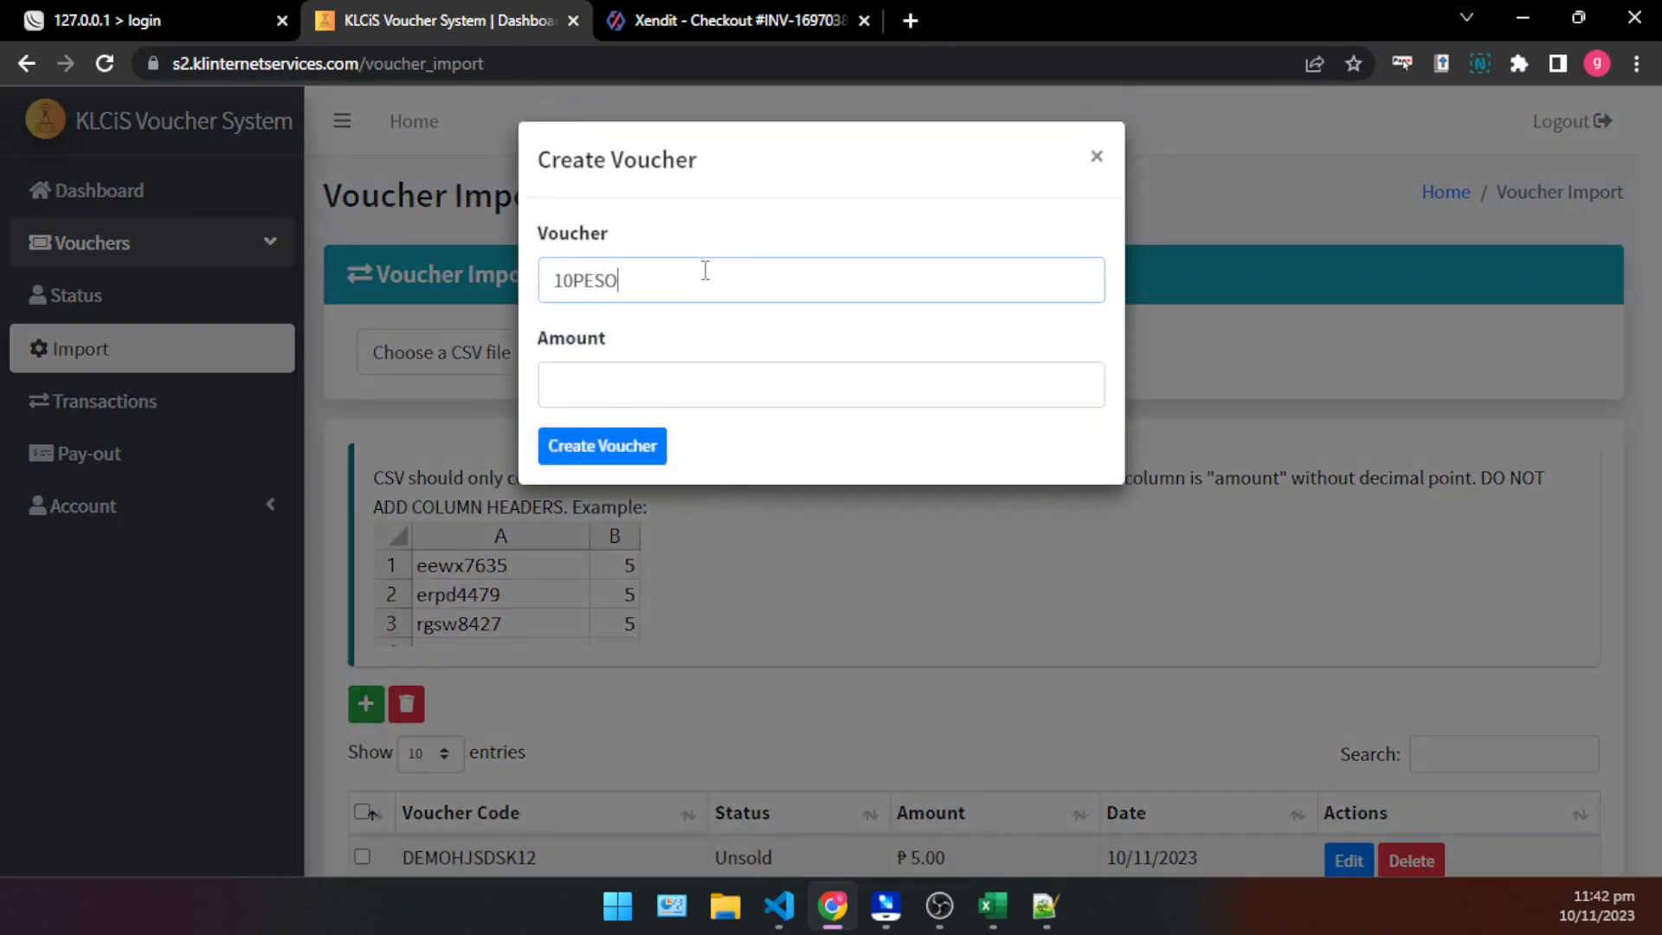
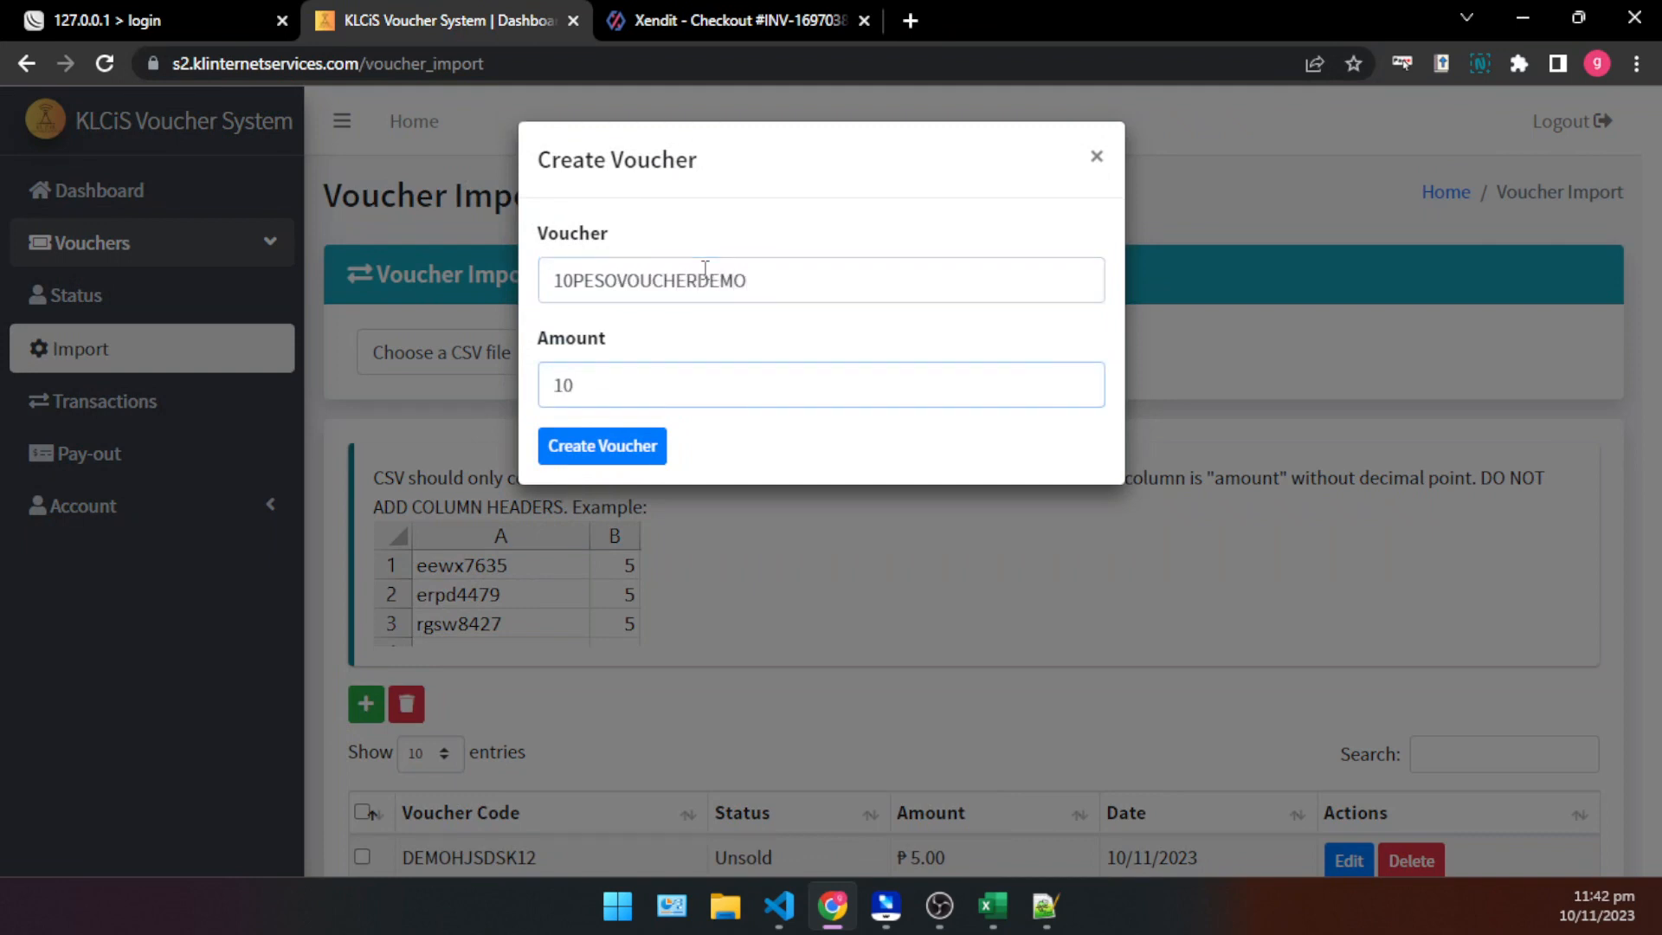
pyautogui.click(598, 450)
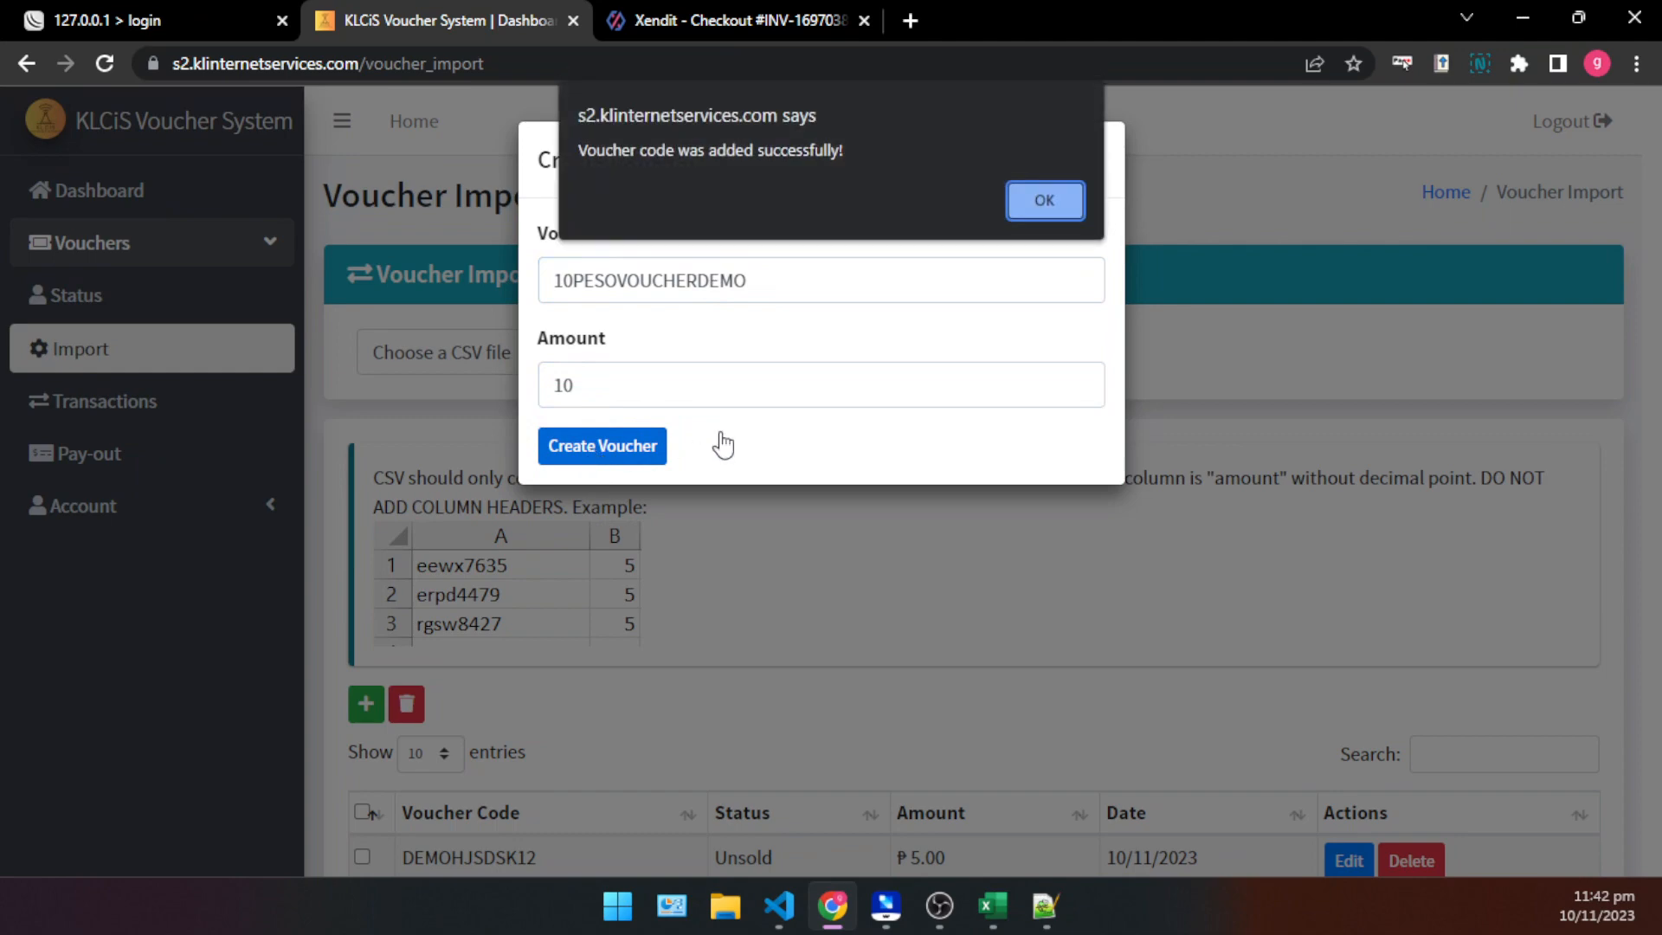
pyautogui.click(1046, 202)
# - Check the new voucher's code, status and amount in the voucher list and switch back to the Xendit checkout tab
pyautogui.scroll(-4, 952, 534)
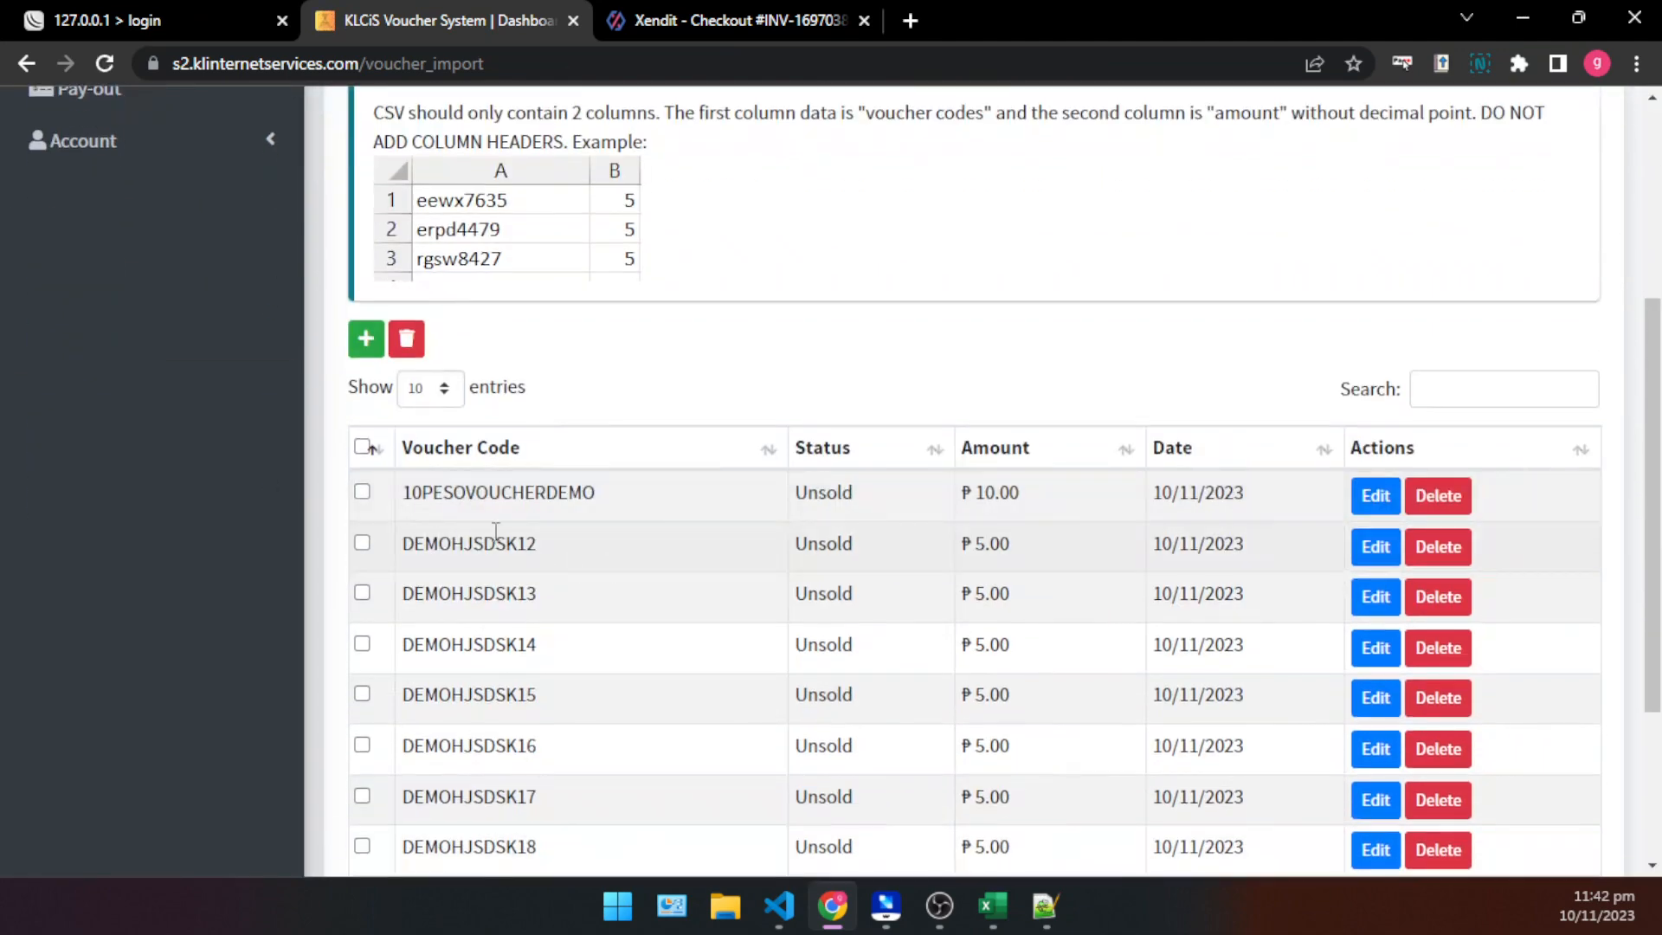
pyautogui.moveTo(388, 501); pyautogui.dragTo(942, 497)
pyautogui.click(1098, 501)
pyautogui.click(990, 502)
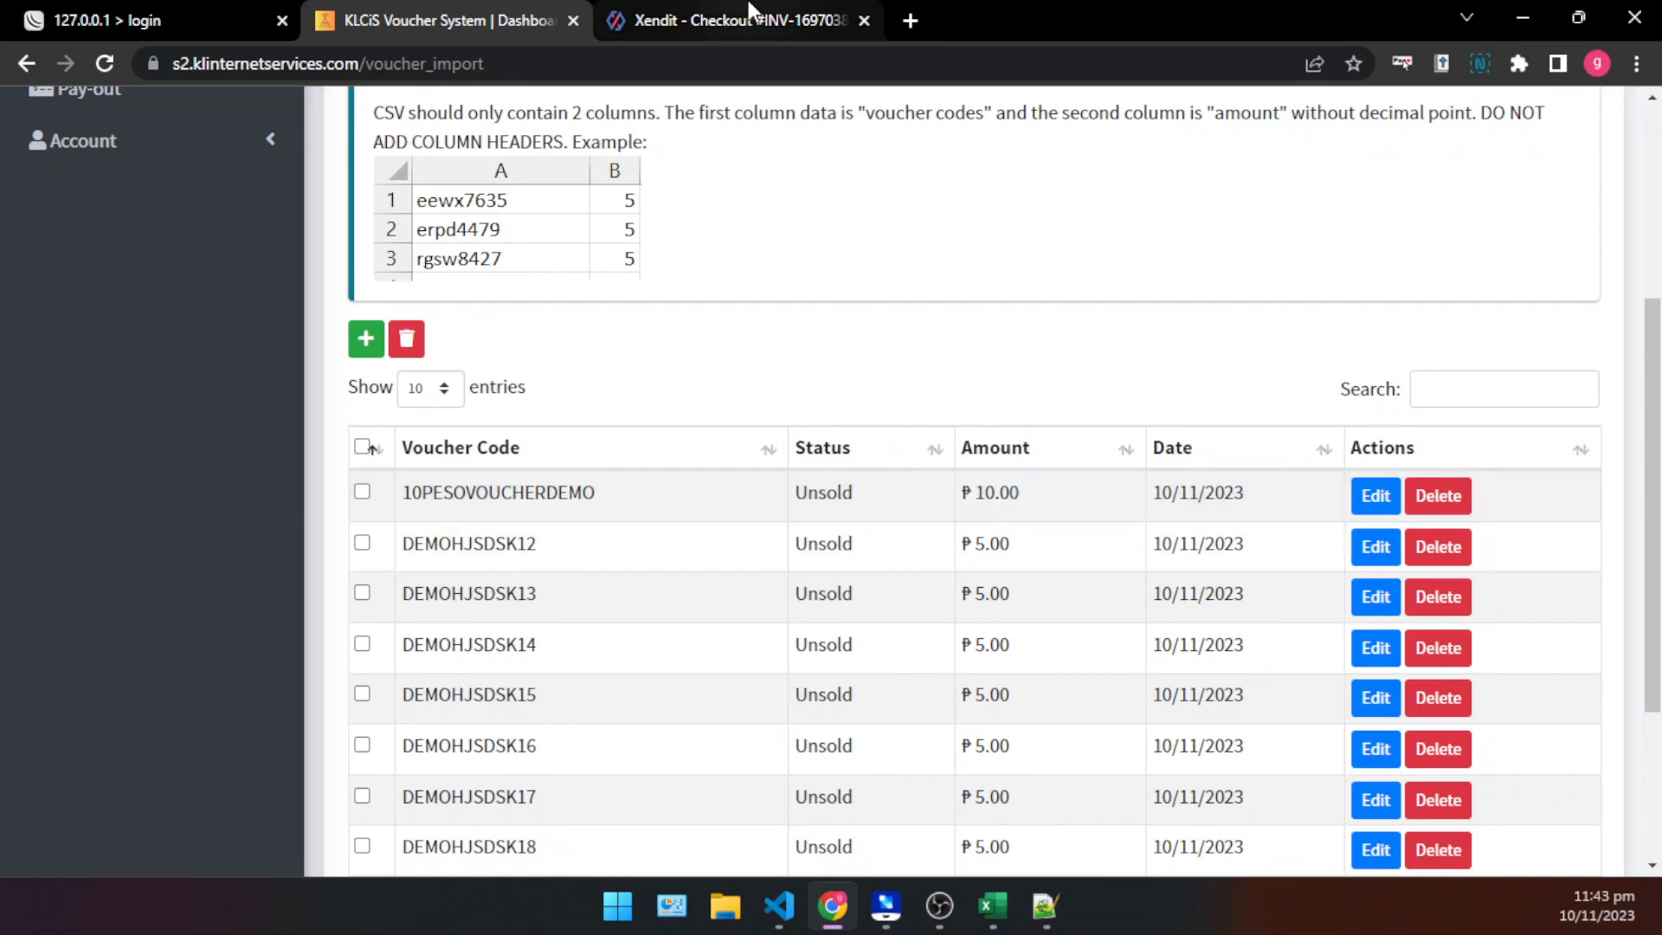
pyautogui.click(616, 35)
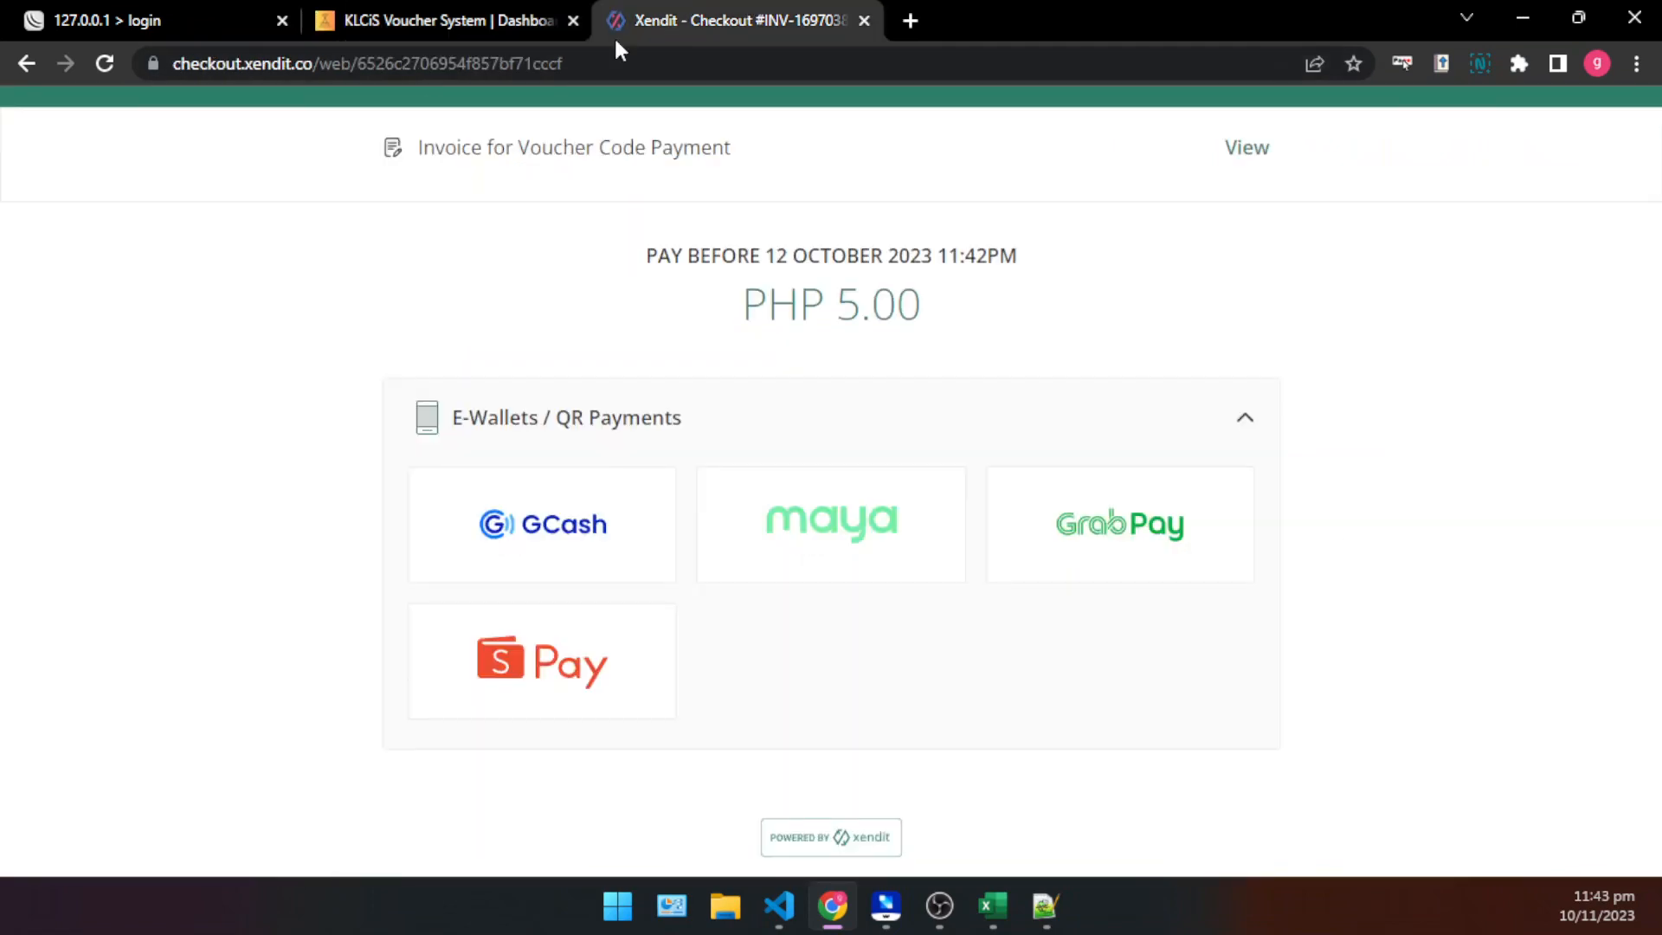
# - Return to the voucher store page and submit a 5 hours Internet purchase with the buyer's phone number
pyautogui.click(38, 60)
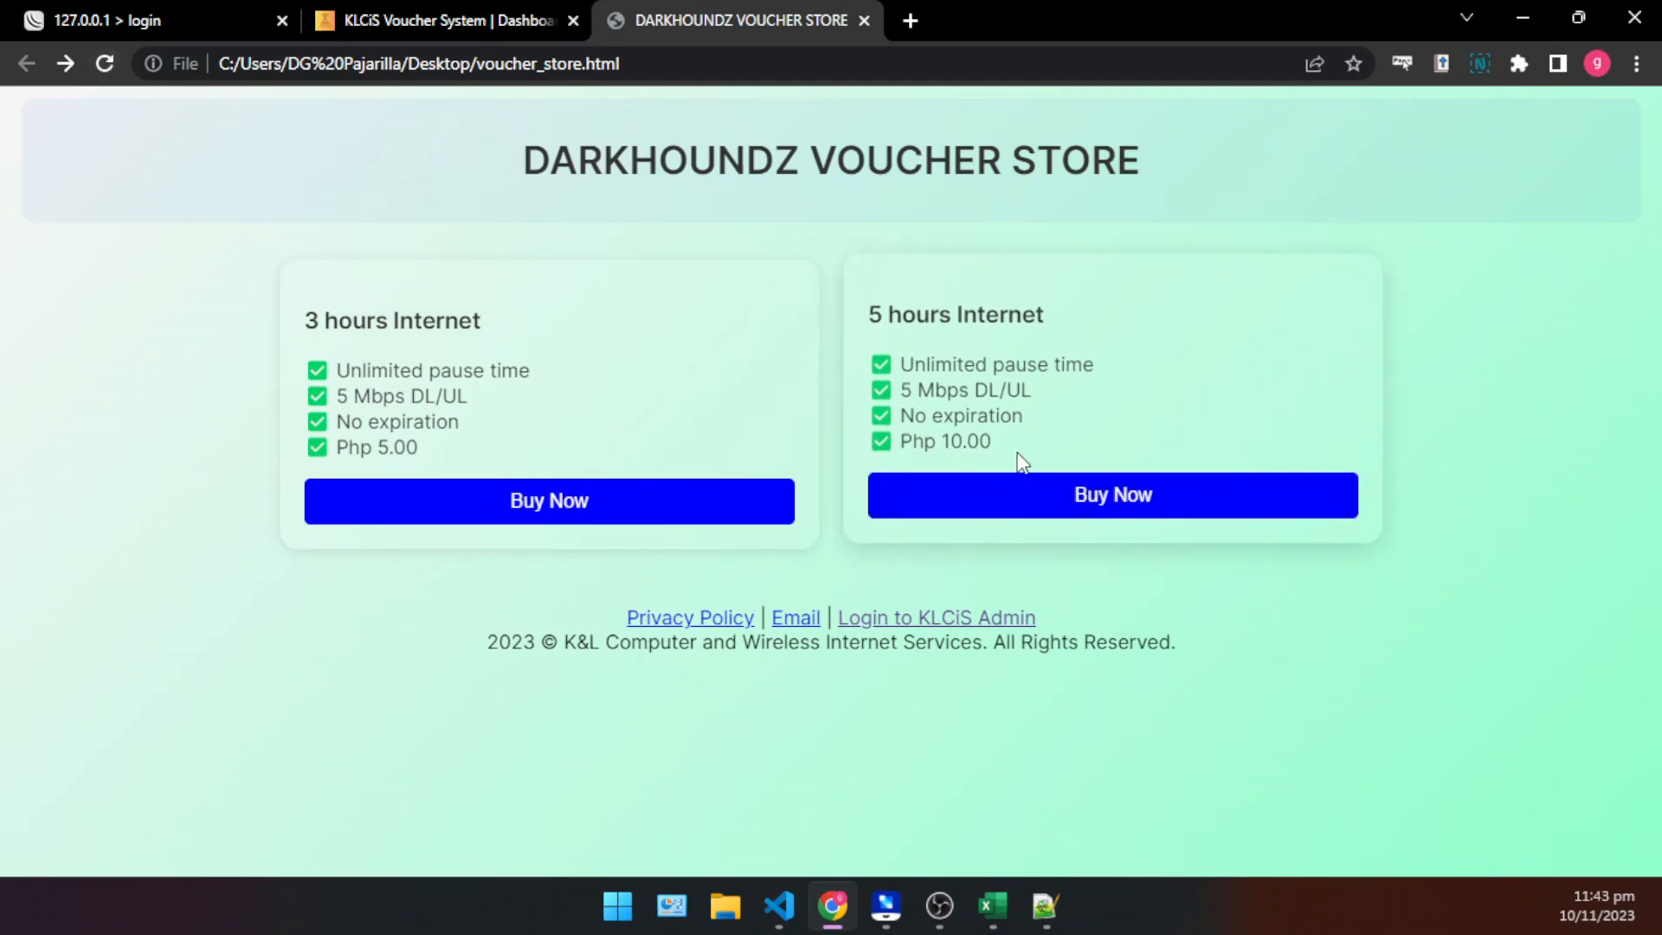
pyautogui.moveTo(1023, 463); pyautogui.dragTo(883, 307)
pyautogui.click(900, 320)
pyautogui.click(1095, 512)
pyautogui.click(762, 423)
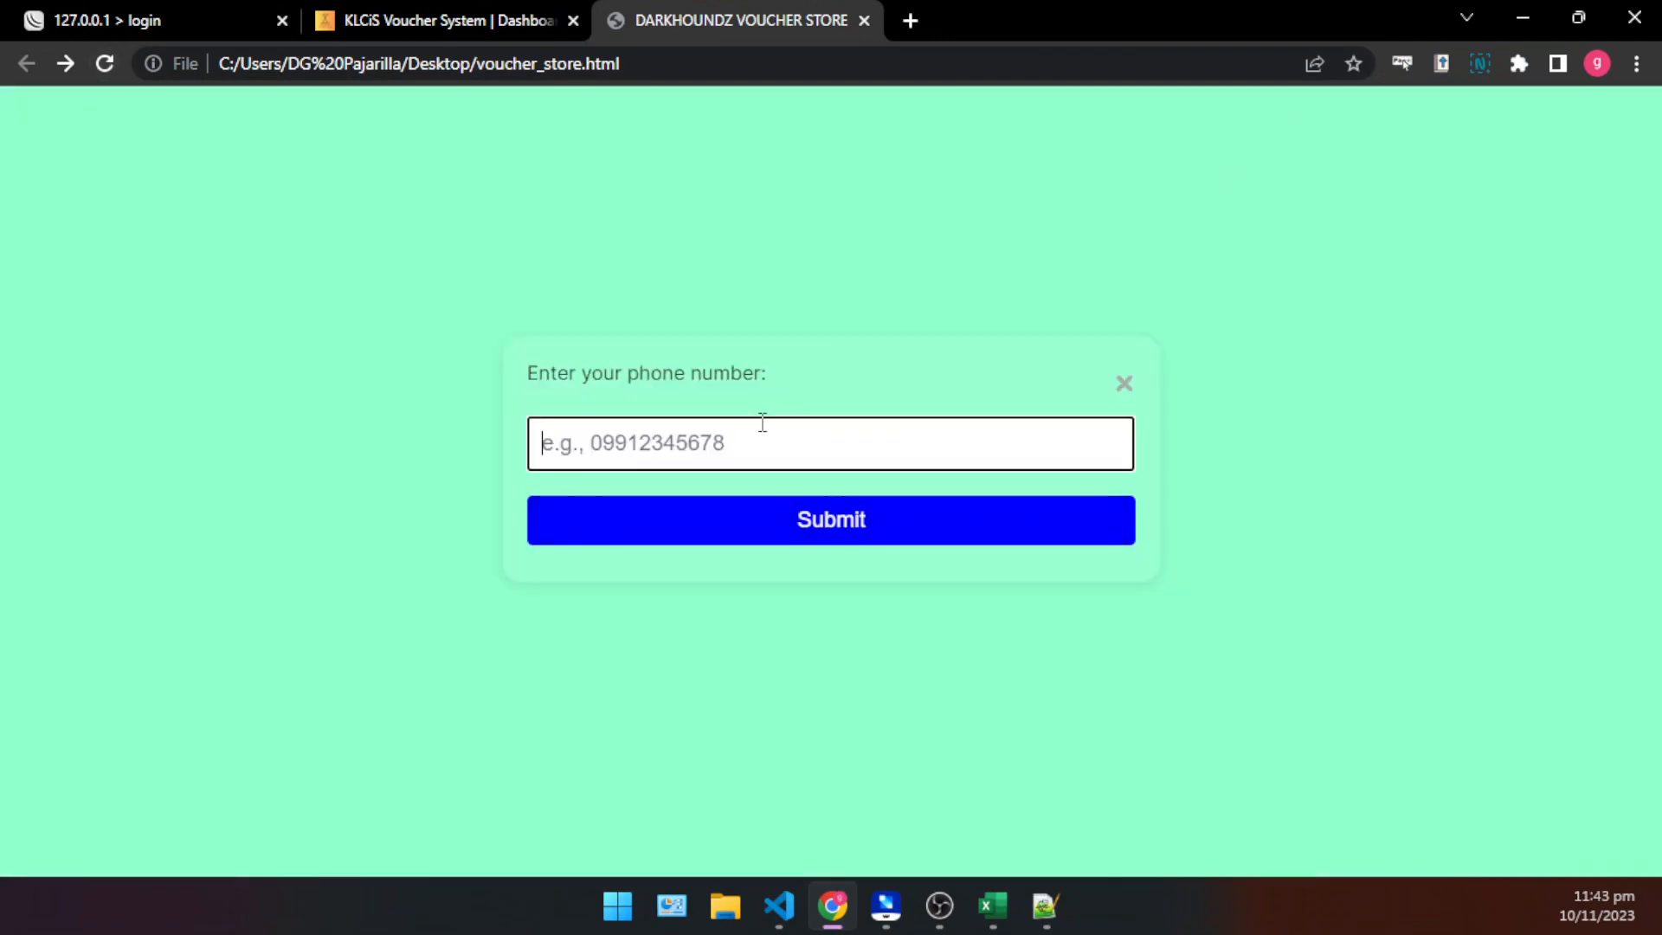
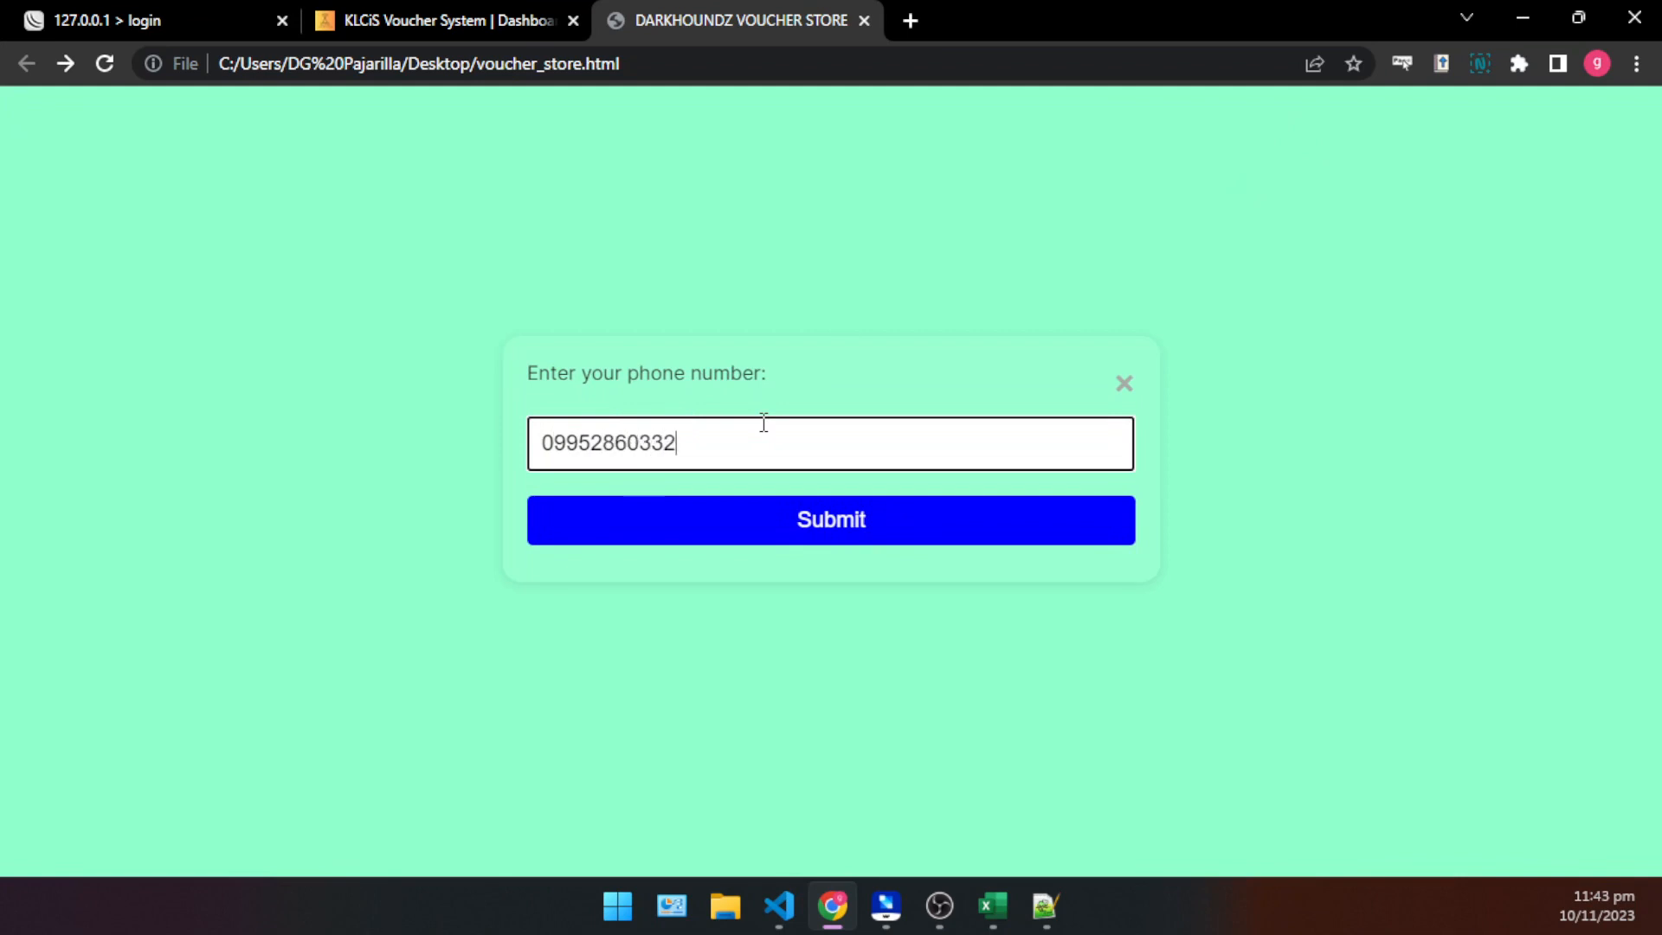
pyautogui.press('Return')
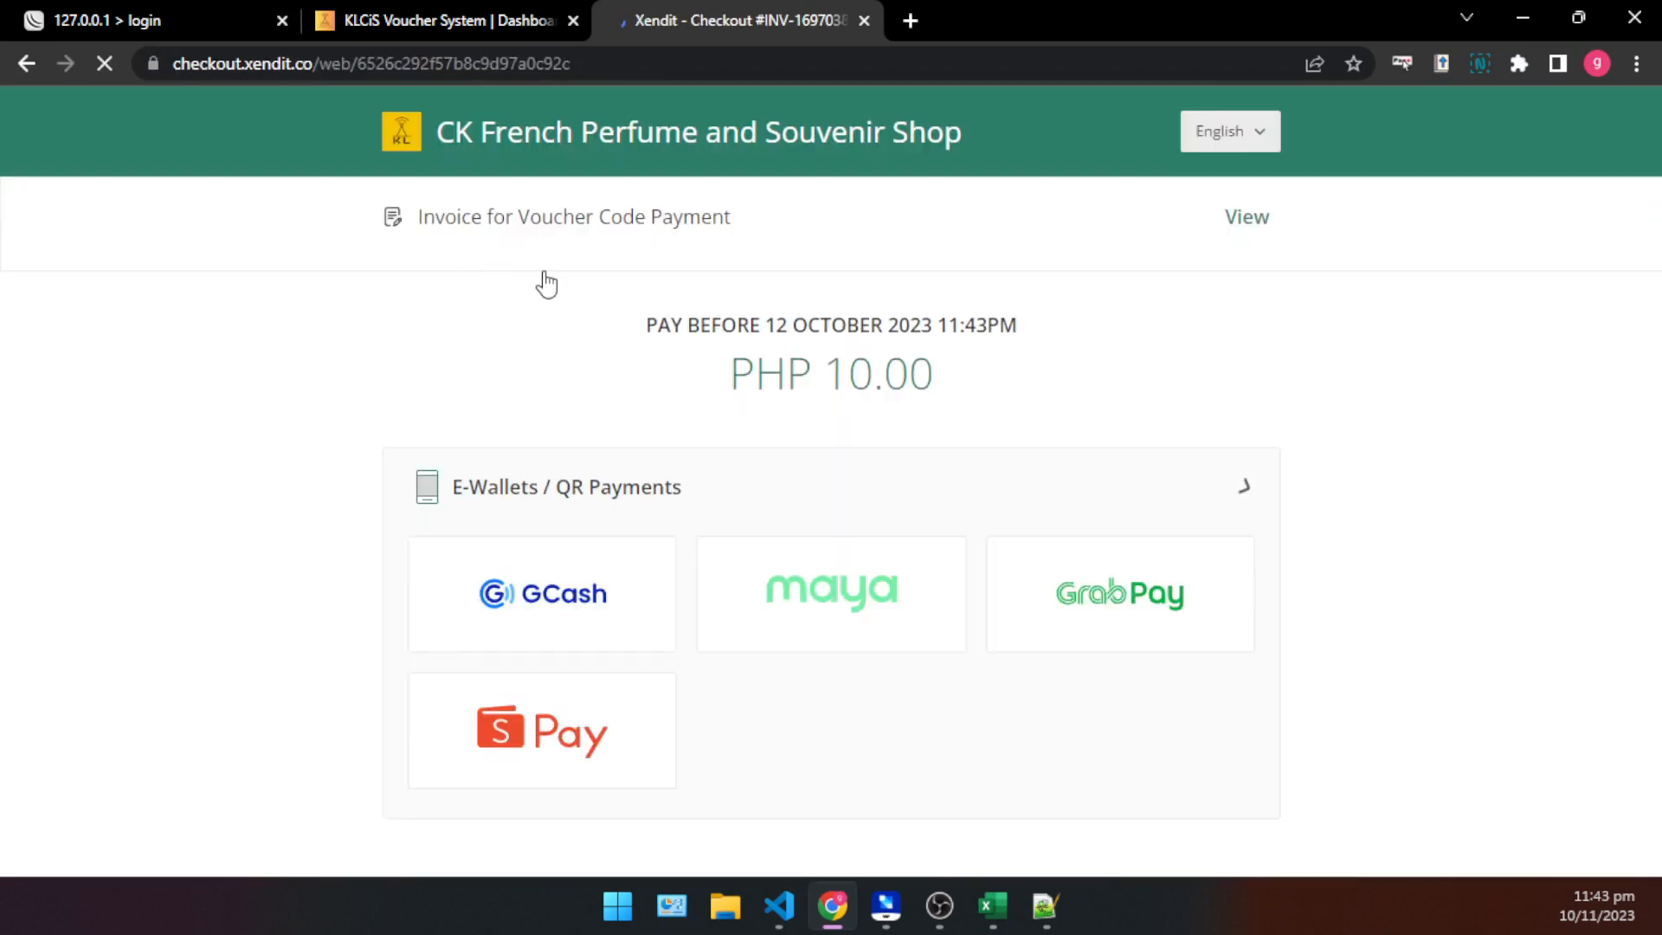
# - Check the payable amount and payment options on the Xendit checkout for the 5 hours Internet voucher
pyautogui.scroll(-1, 636, 365)
pyautogui.scroll(1, 617, 357)
pyautogui.tripleClick(901, 394)
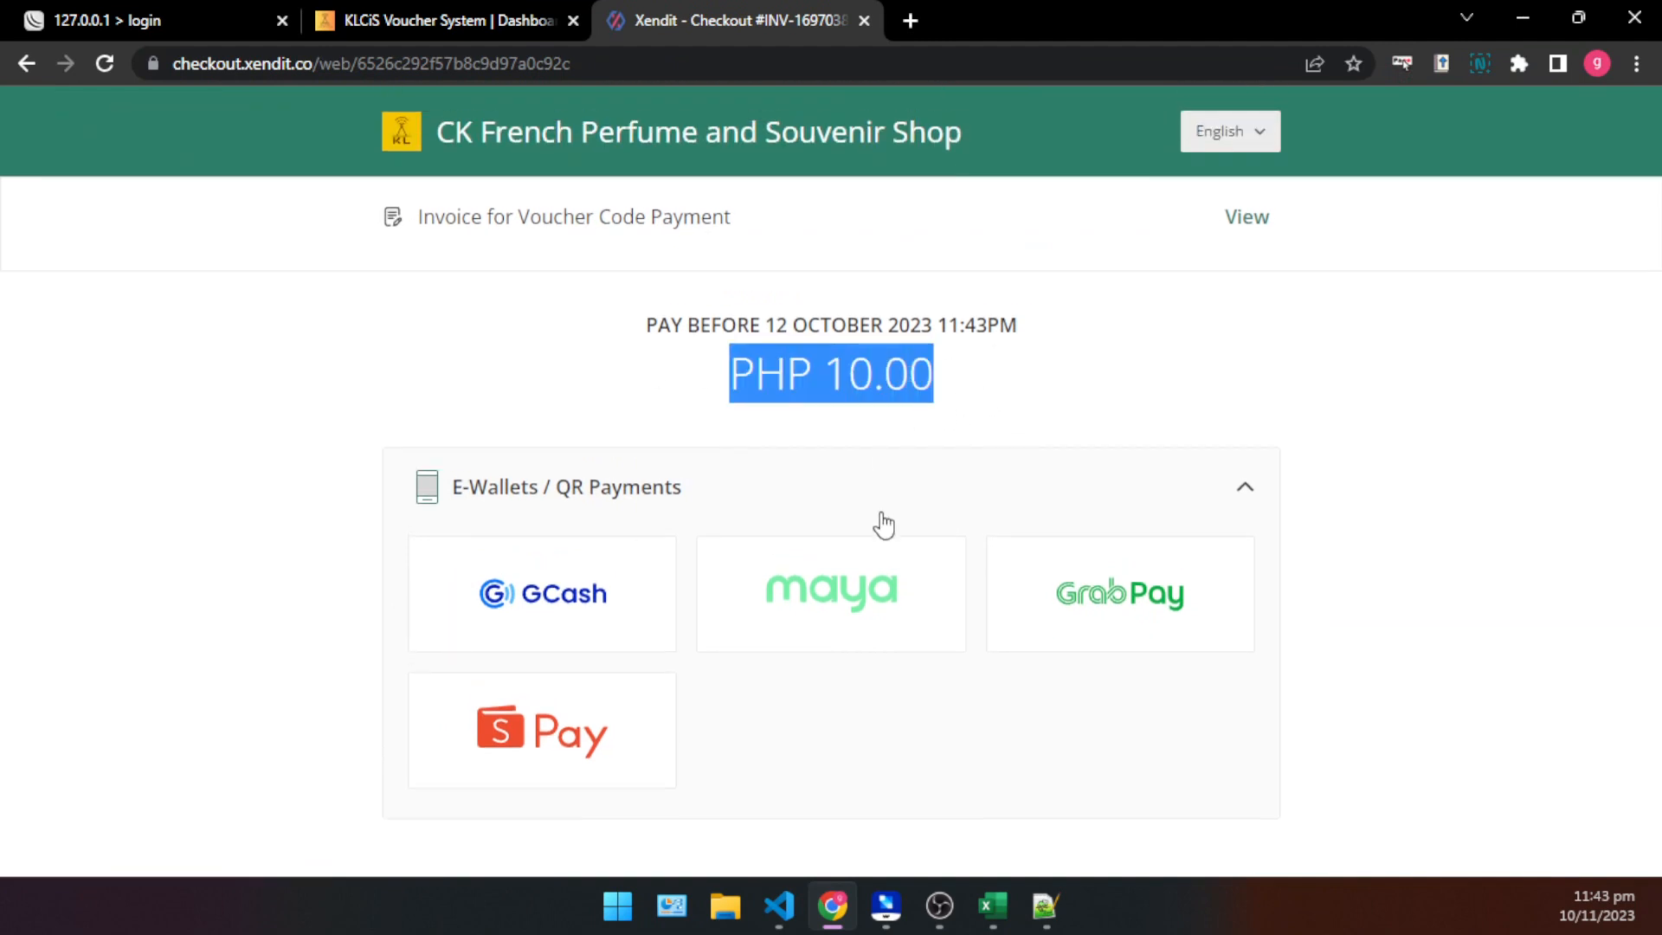
pyautogui.click(1307, 535)
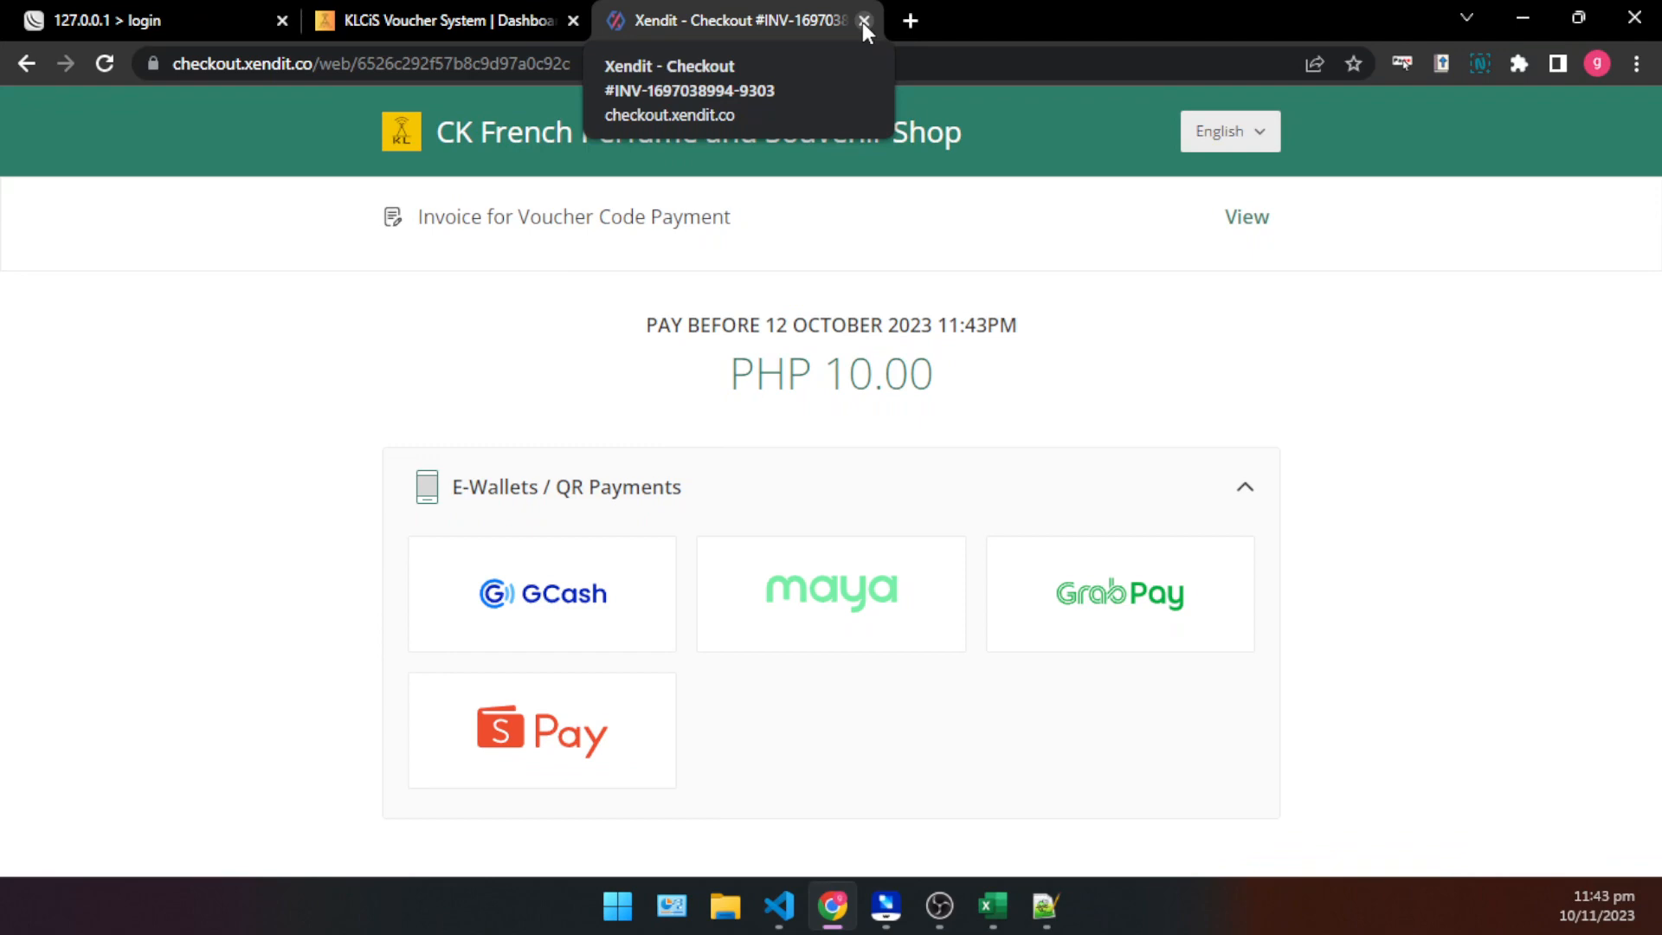
# - Review the BUY VOUCHER - GCASH|MAYA option on the hotspot login page and return to the voucher list
pyautogui.click(147, 17)
pyautogui.scroll(-5, 736, 519)
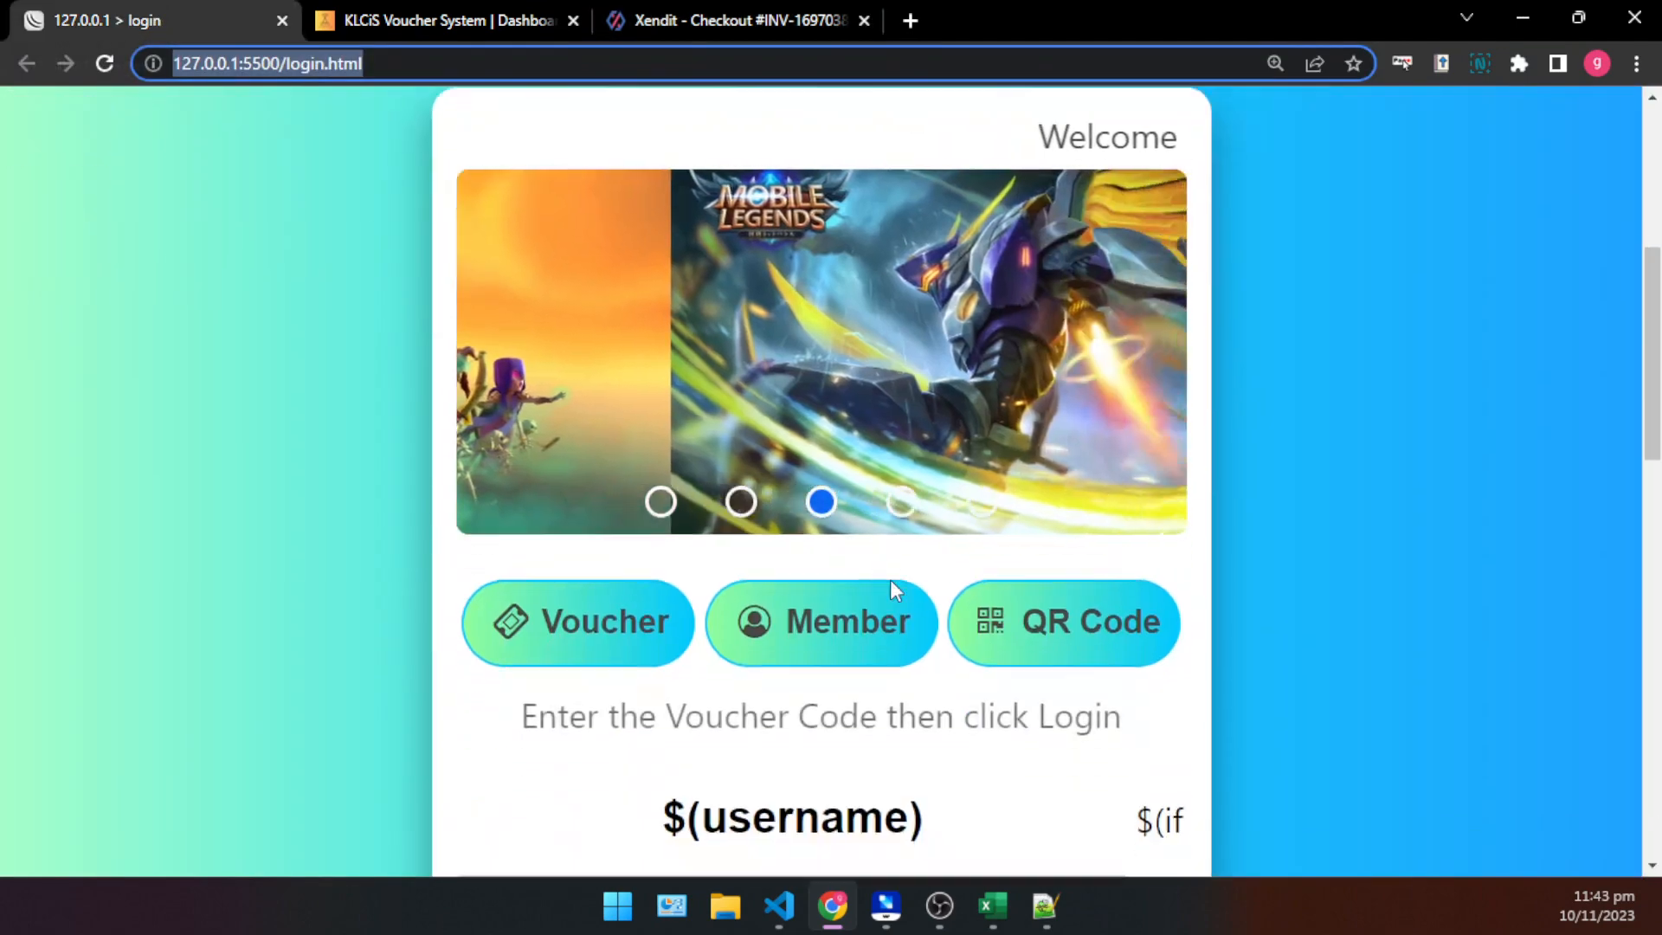
pyautogui.scroll(-5, 875, 597)
pyautogui.hotkey('ctrl', '-')
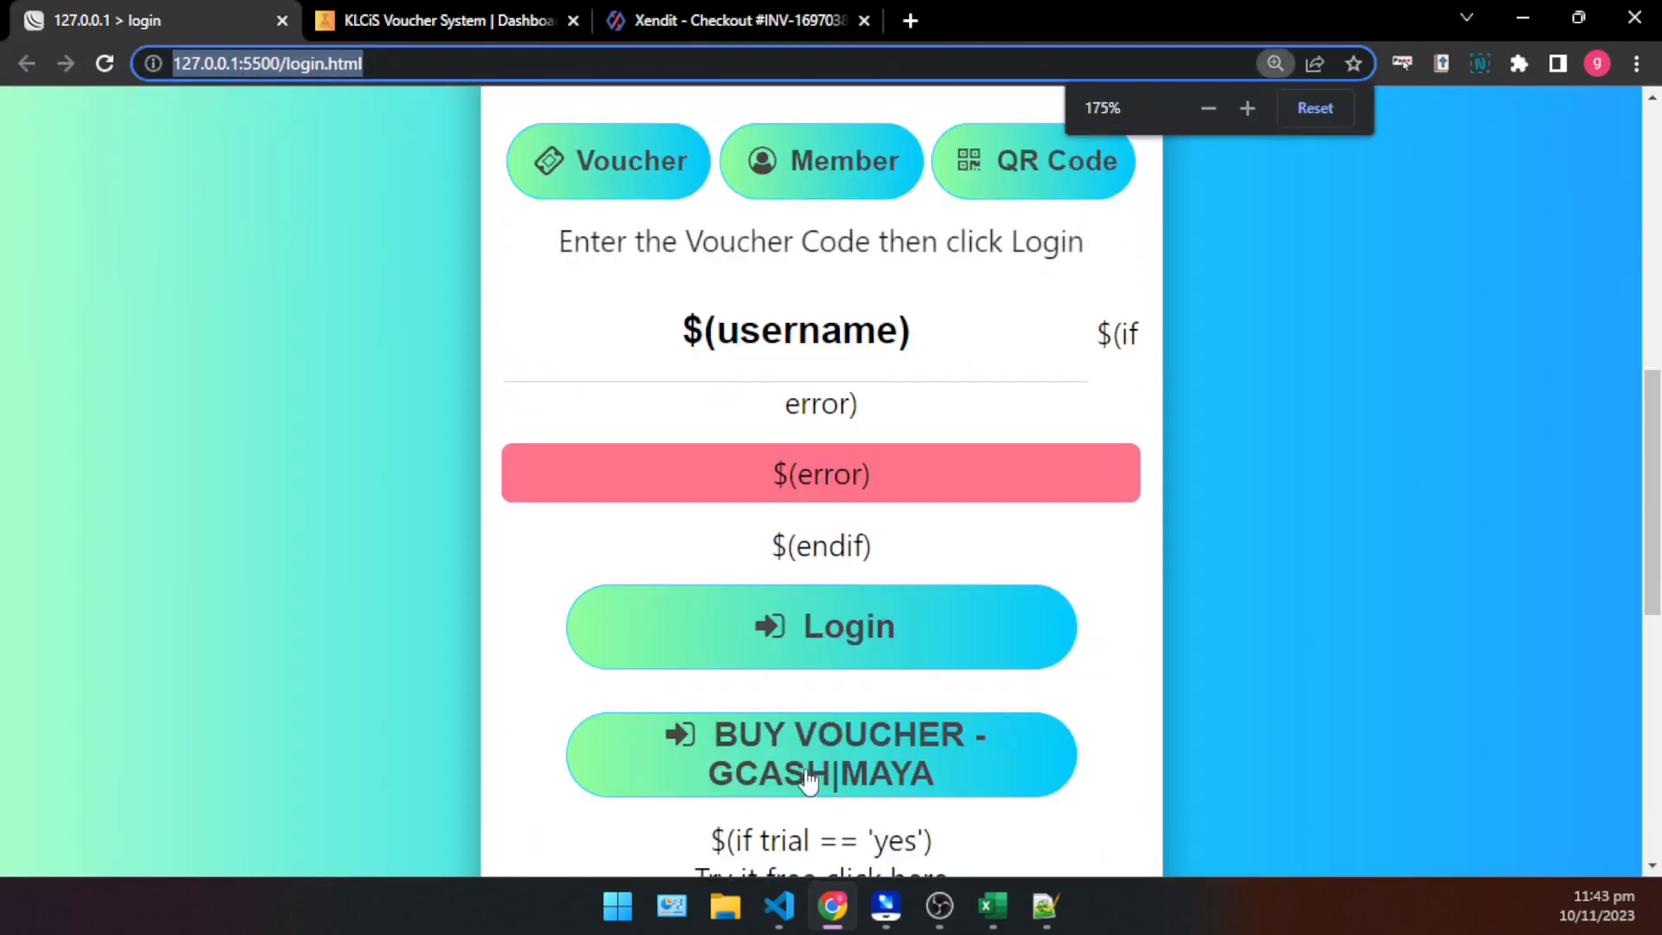
pyautogui.scroll(-1, 809, 777)
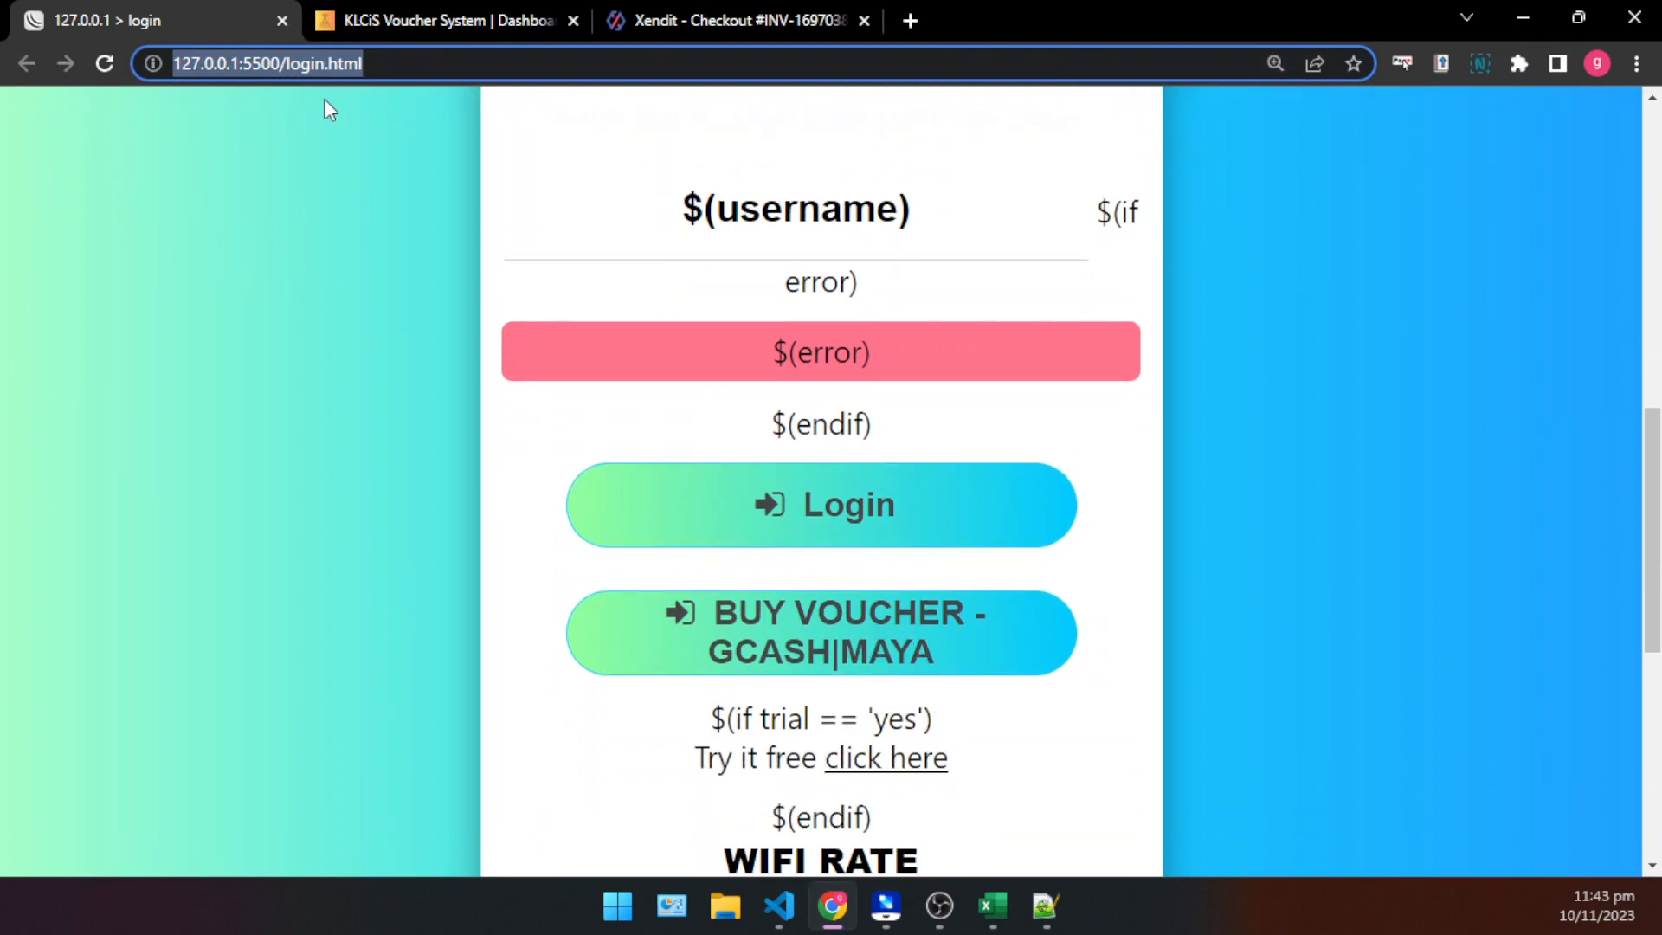
pyautogui.click(437, 16)
pyautogui.click(746, 24)
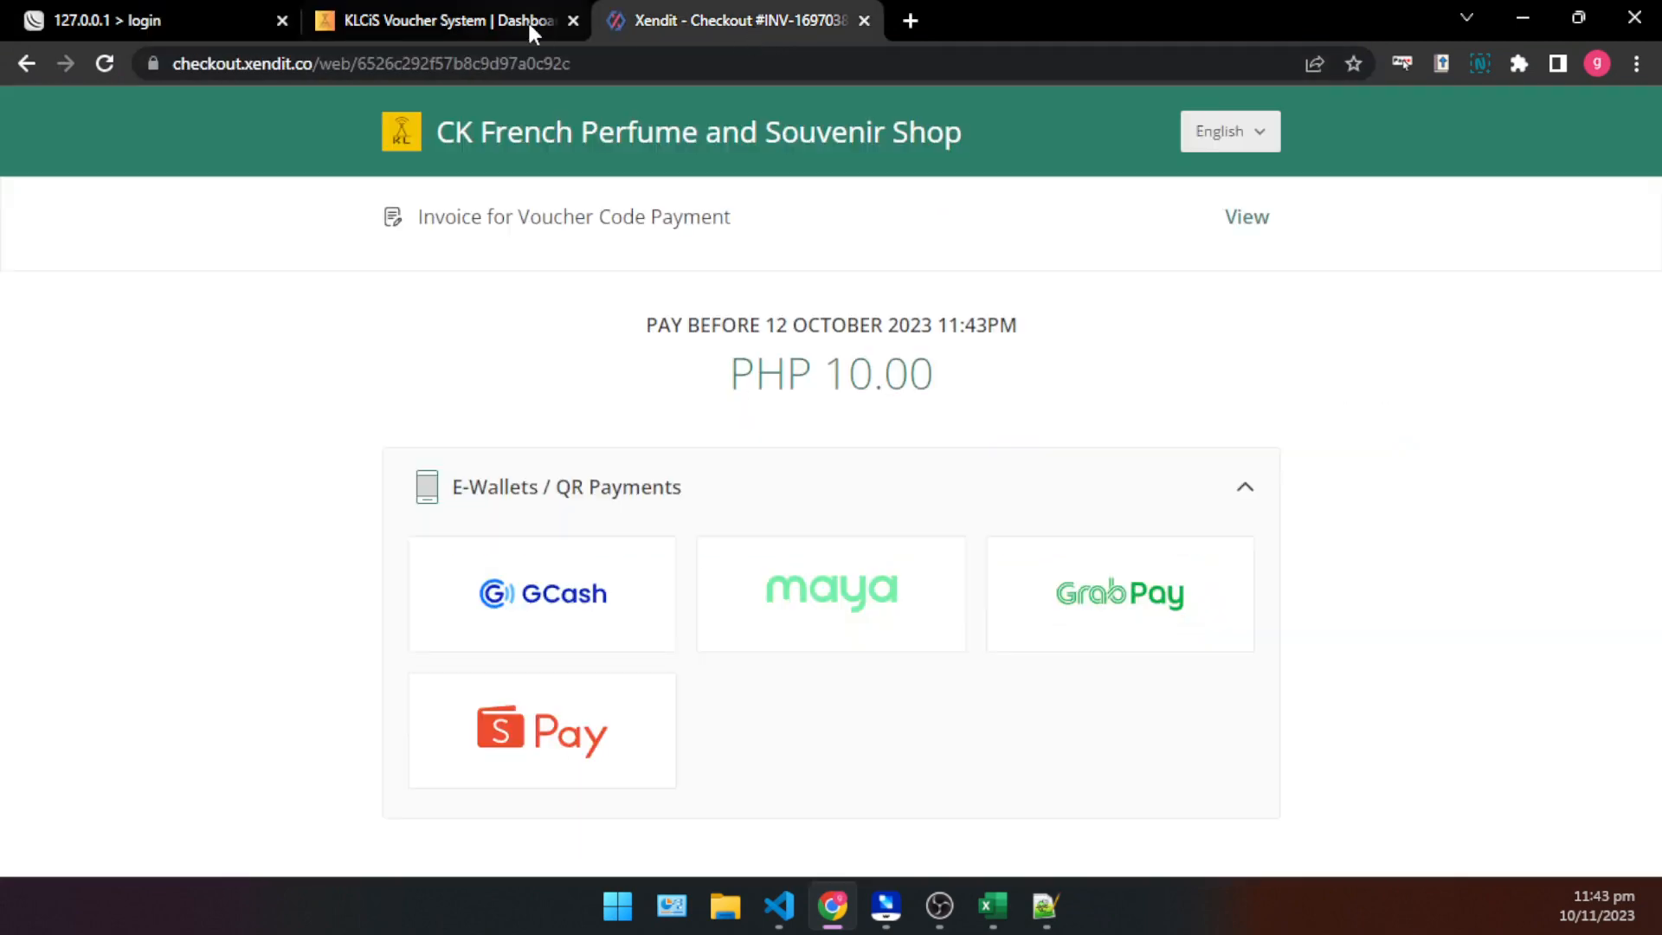
pyautogui.click(527, 19)
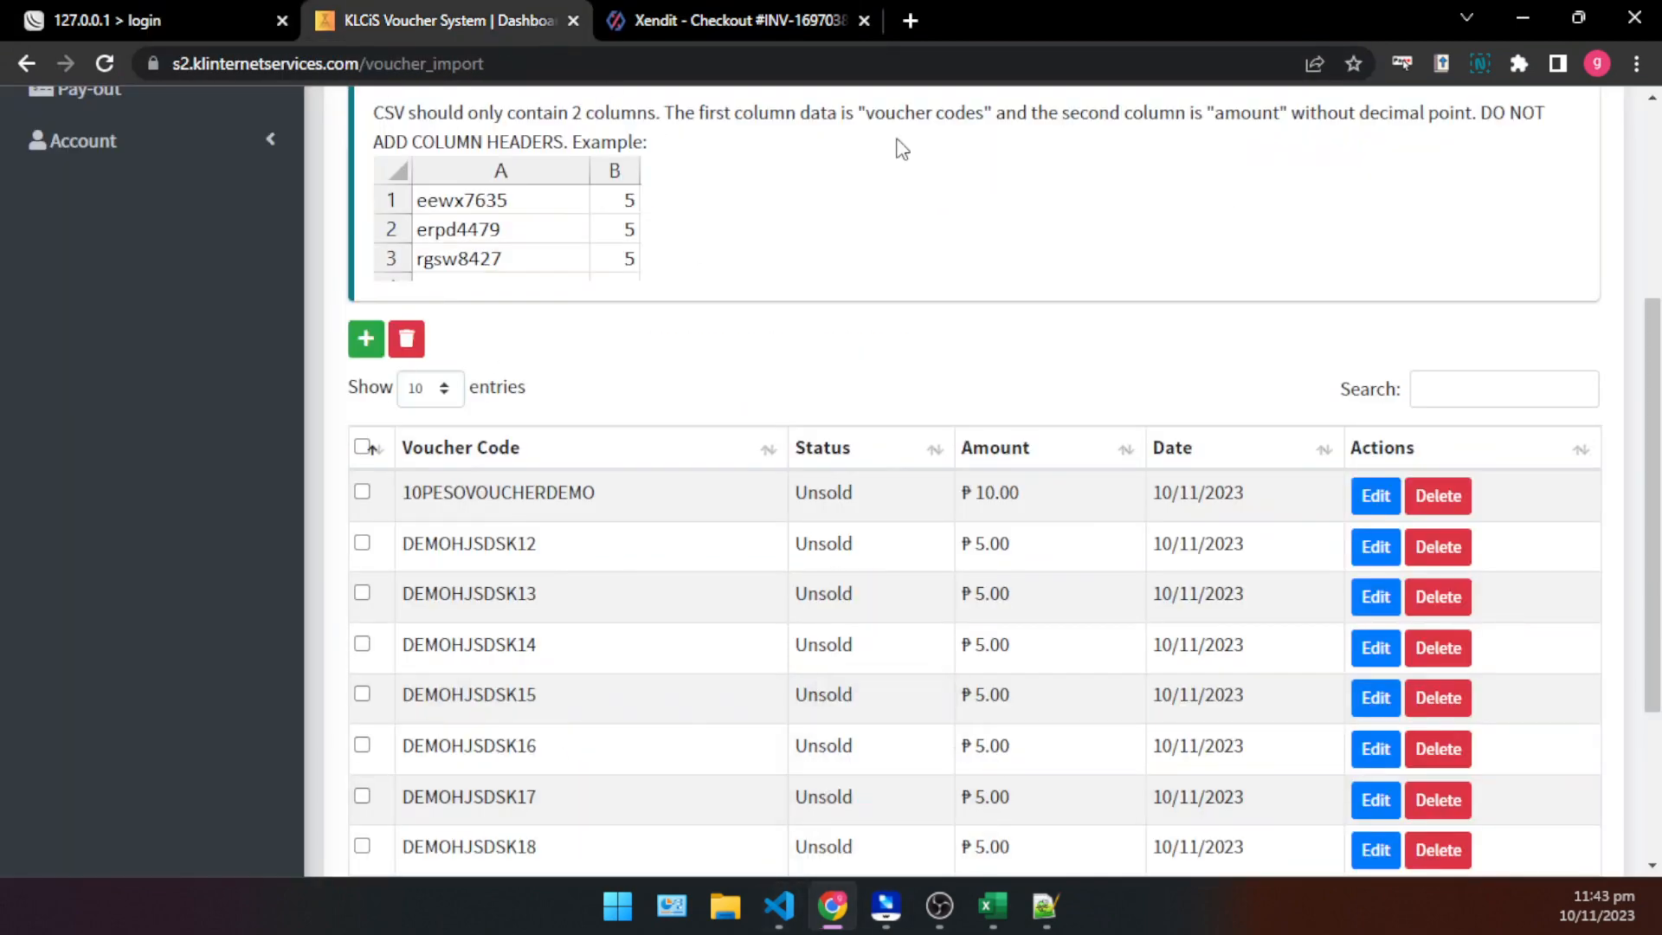
# - Minimize the browser and close the Notepad++ window with voucher_store.html to clear the desktop
pyautogui.click(1524, 17)
pyautogui.click(922, 196)
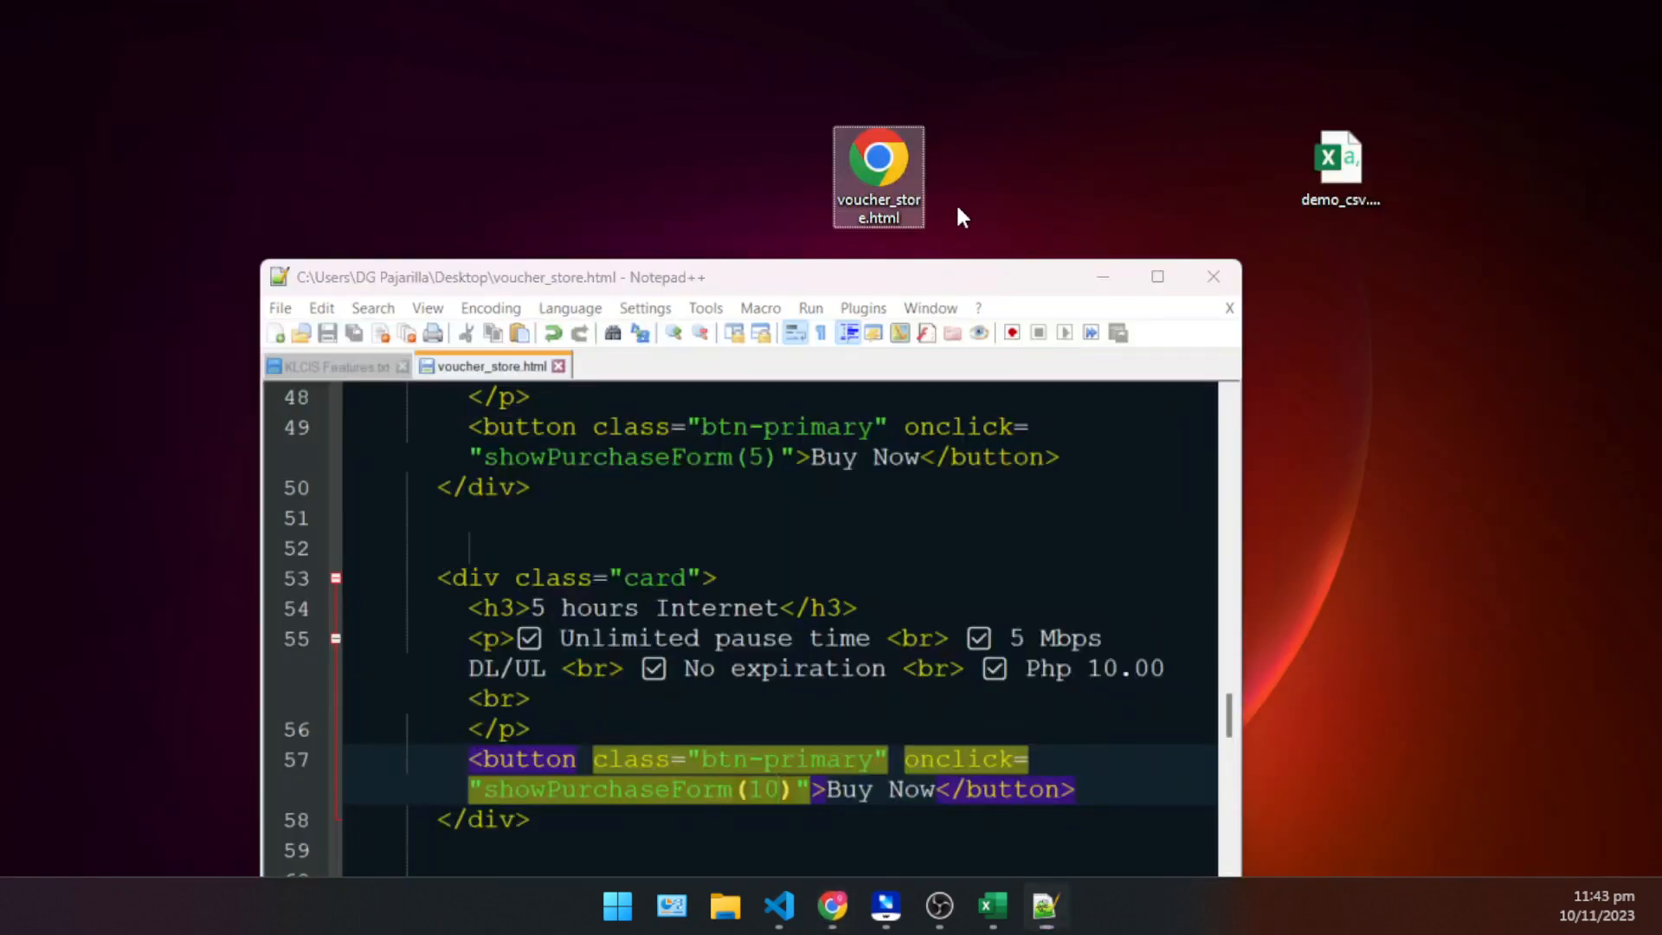
pyautogui.moveTo(958, 208); pyautogui.dragTo(781, 131)
pyautogui.click(1114, 169)
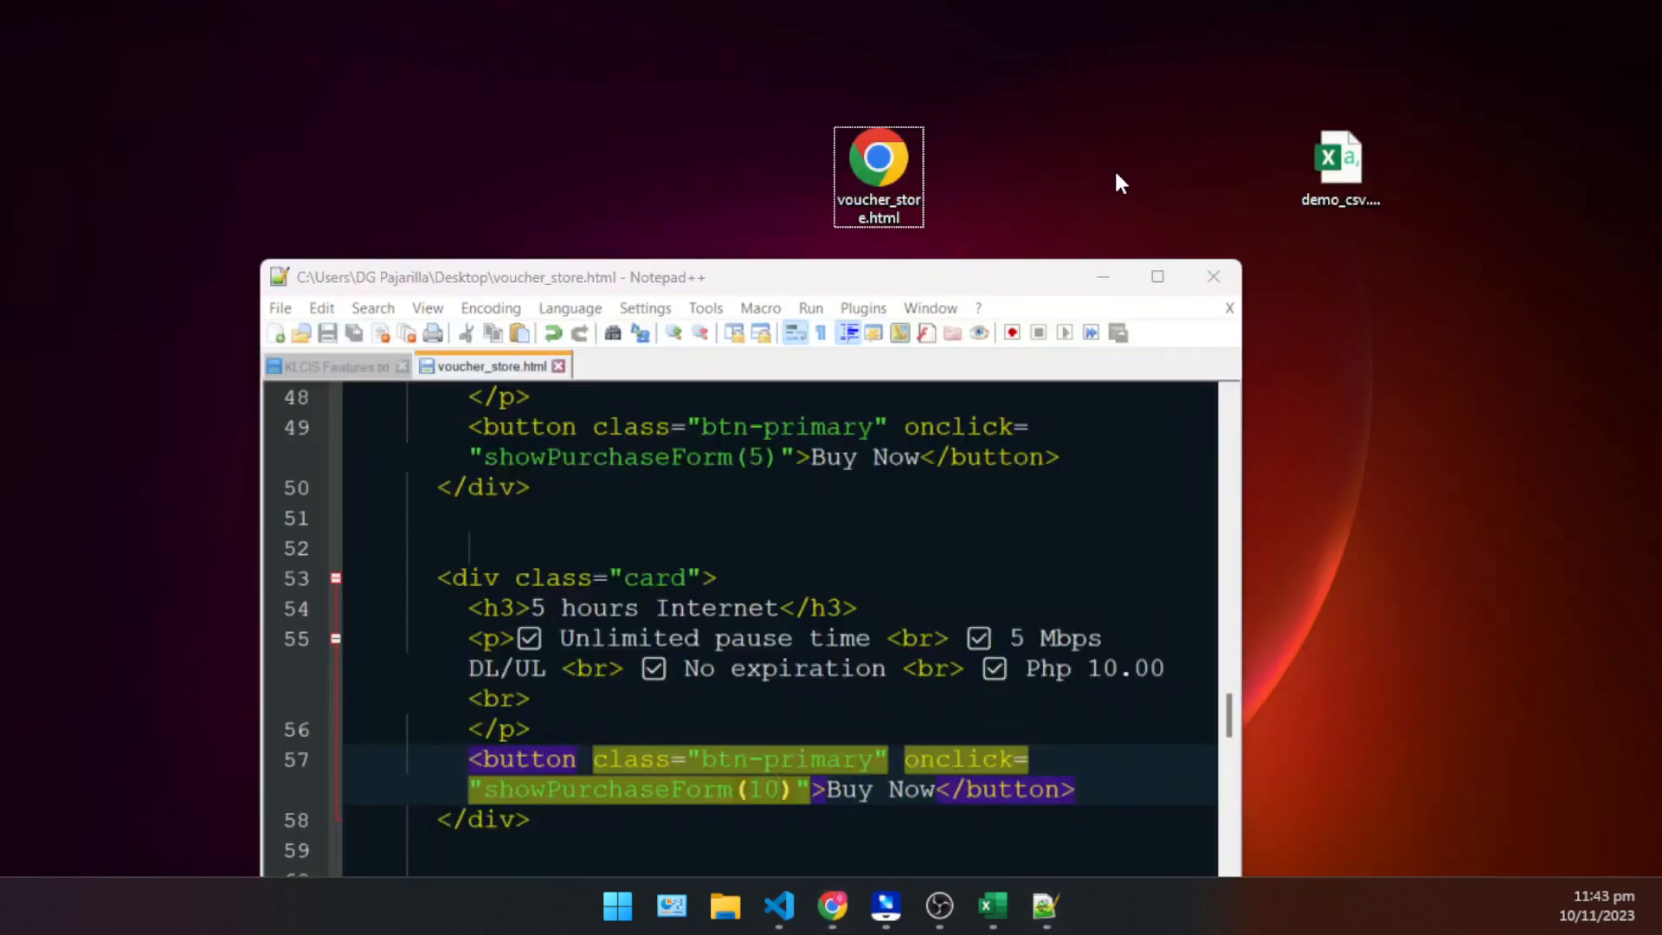
pyautogui.click(1213, 281)
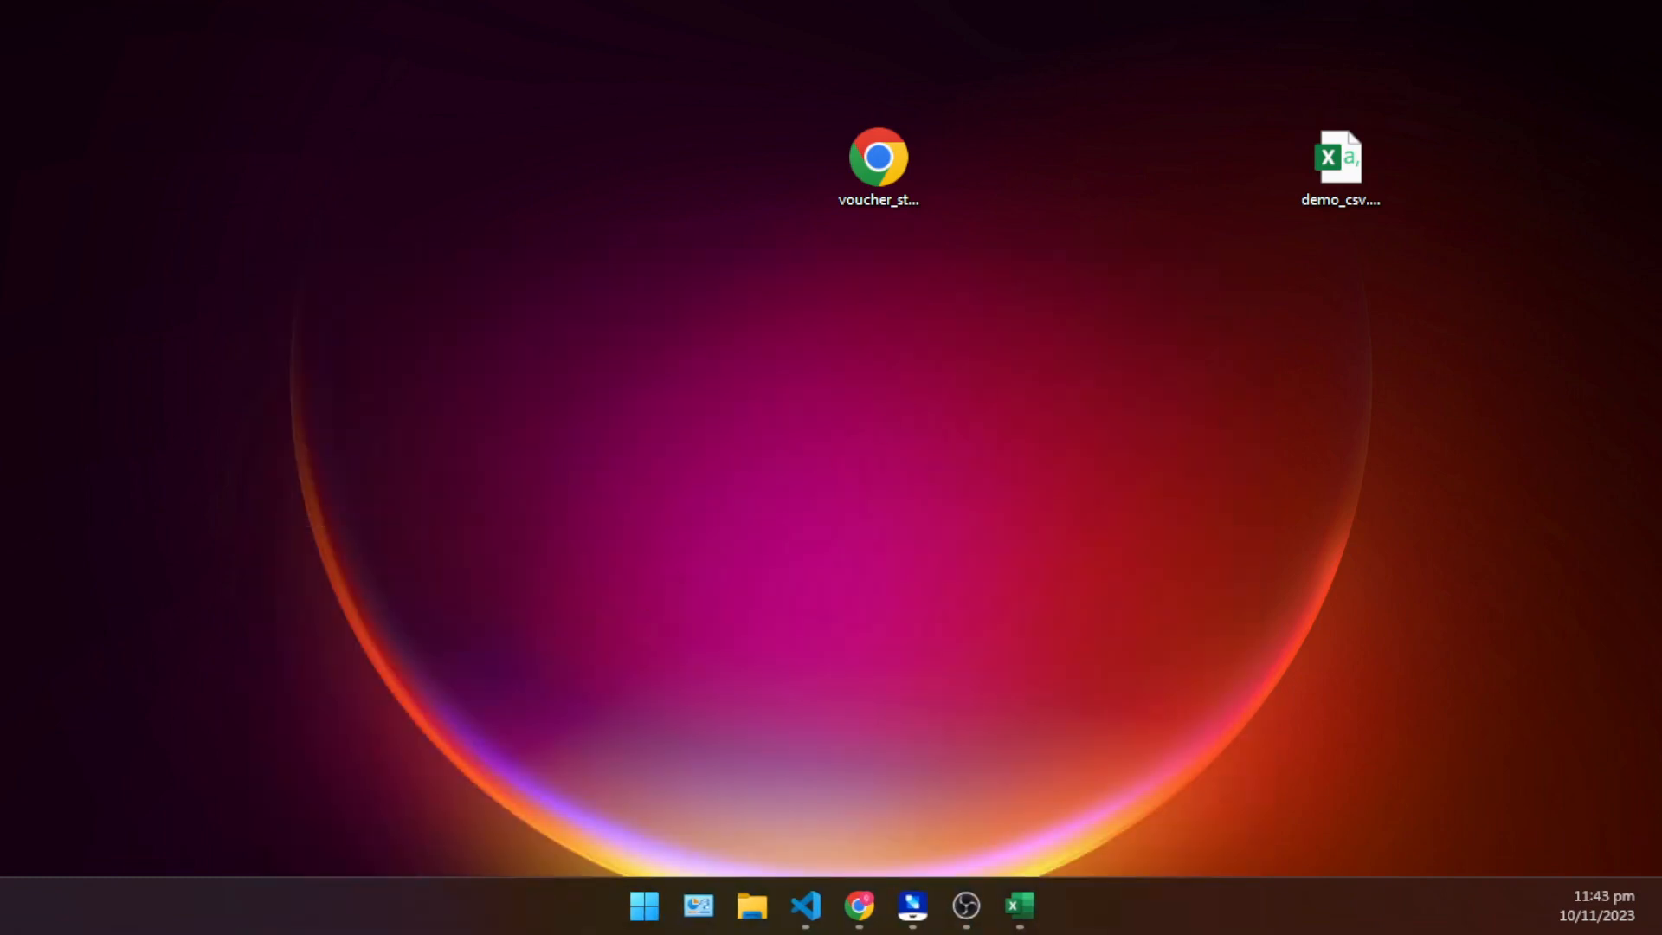
# - Open the hotspot_unedited folder from the desktop, enlarge its window and place it below the desktop icons
pyautogui.moveTo(303, 655); pyautogui.dragTo(511, 186)
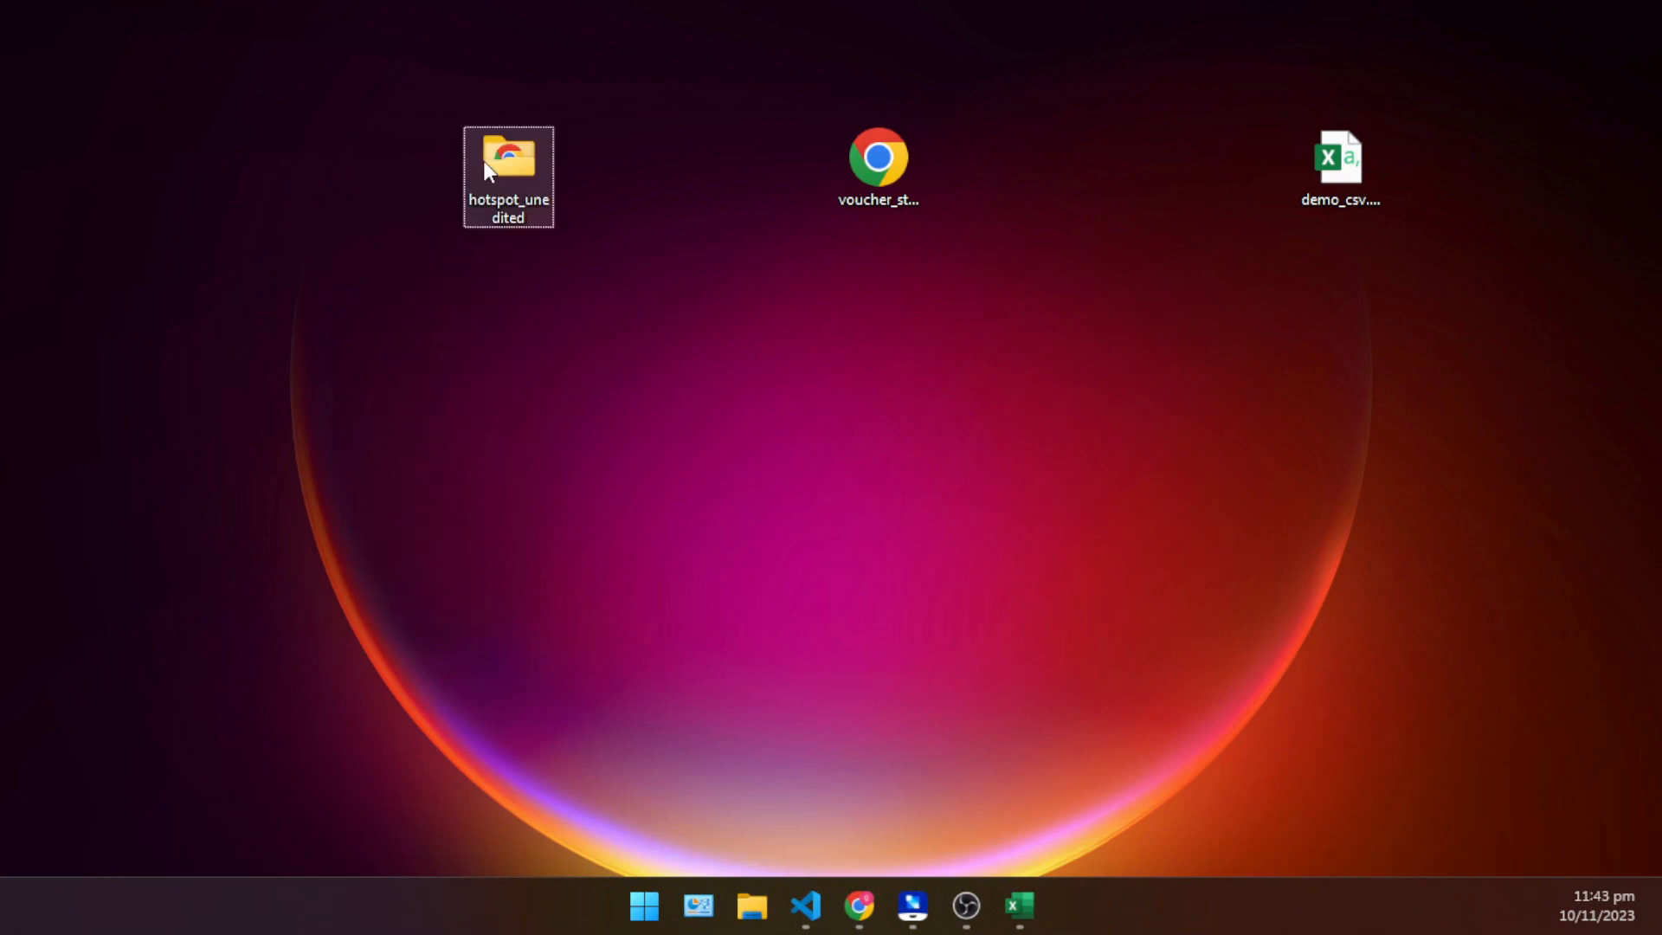
pyautogui.click(537, 185)
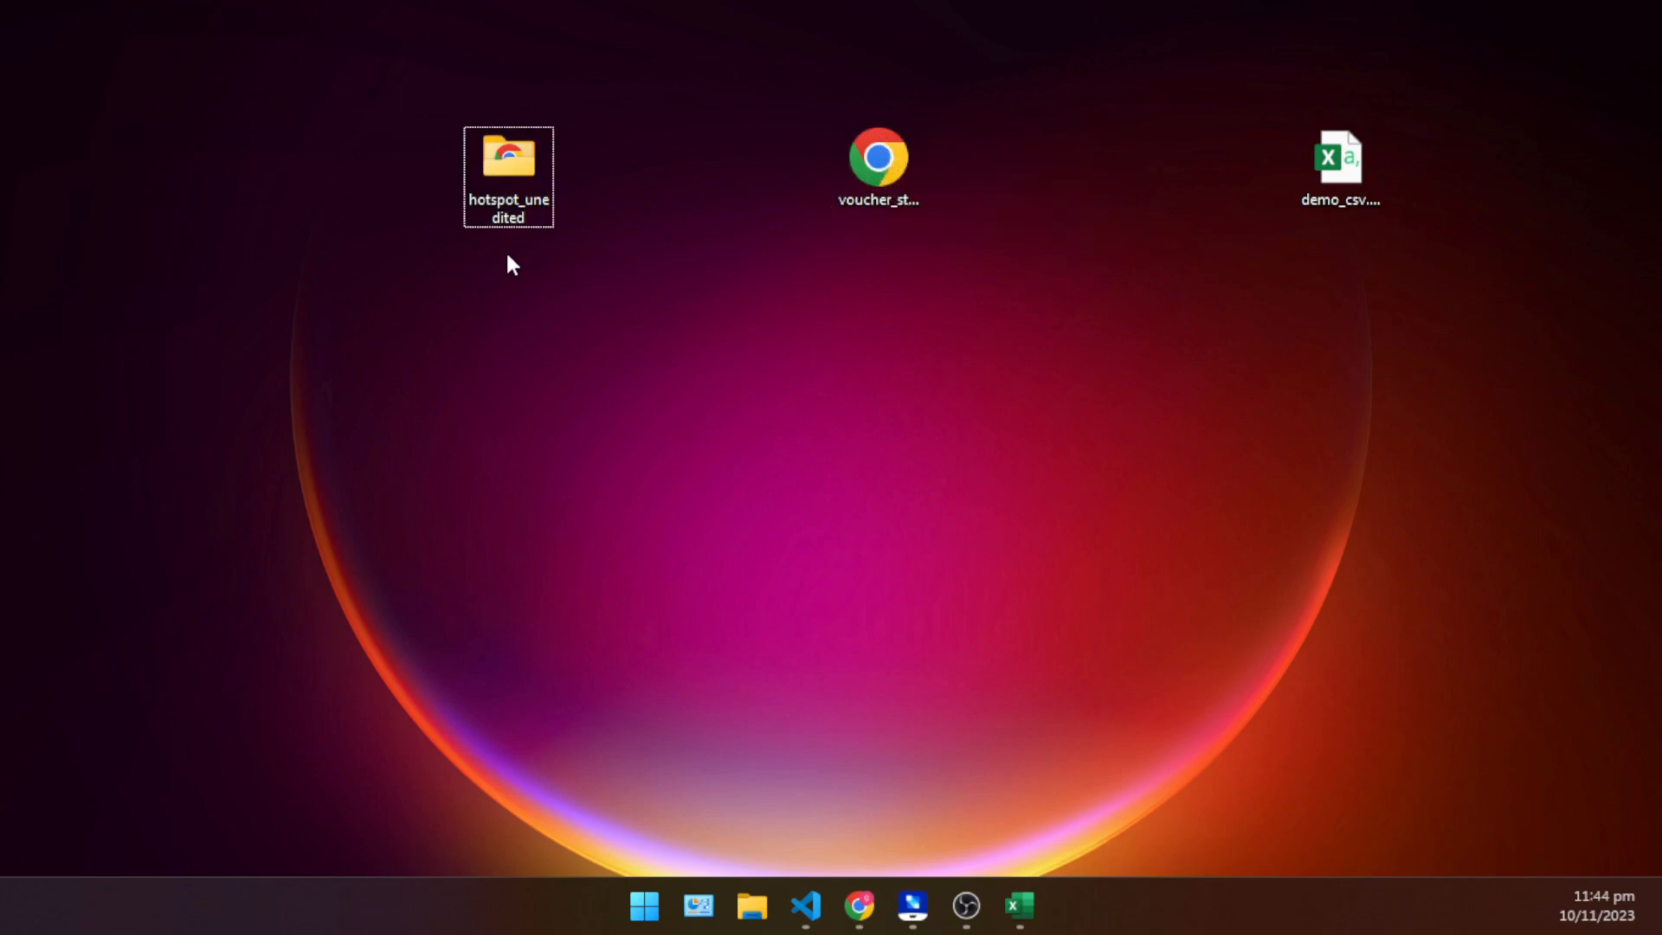
pyautogui.doubleClick(519, 194)
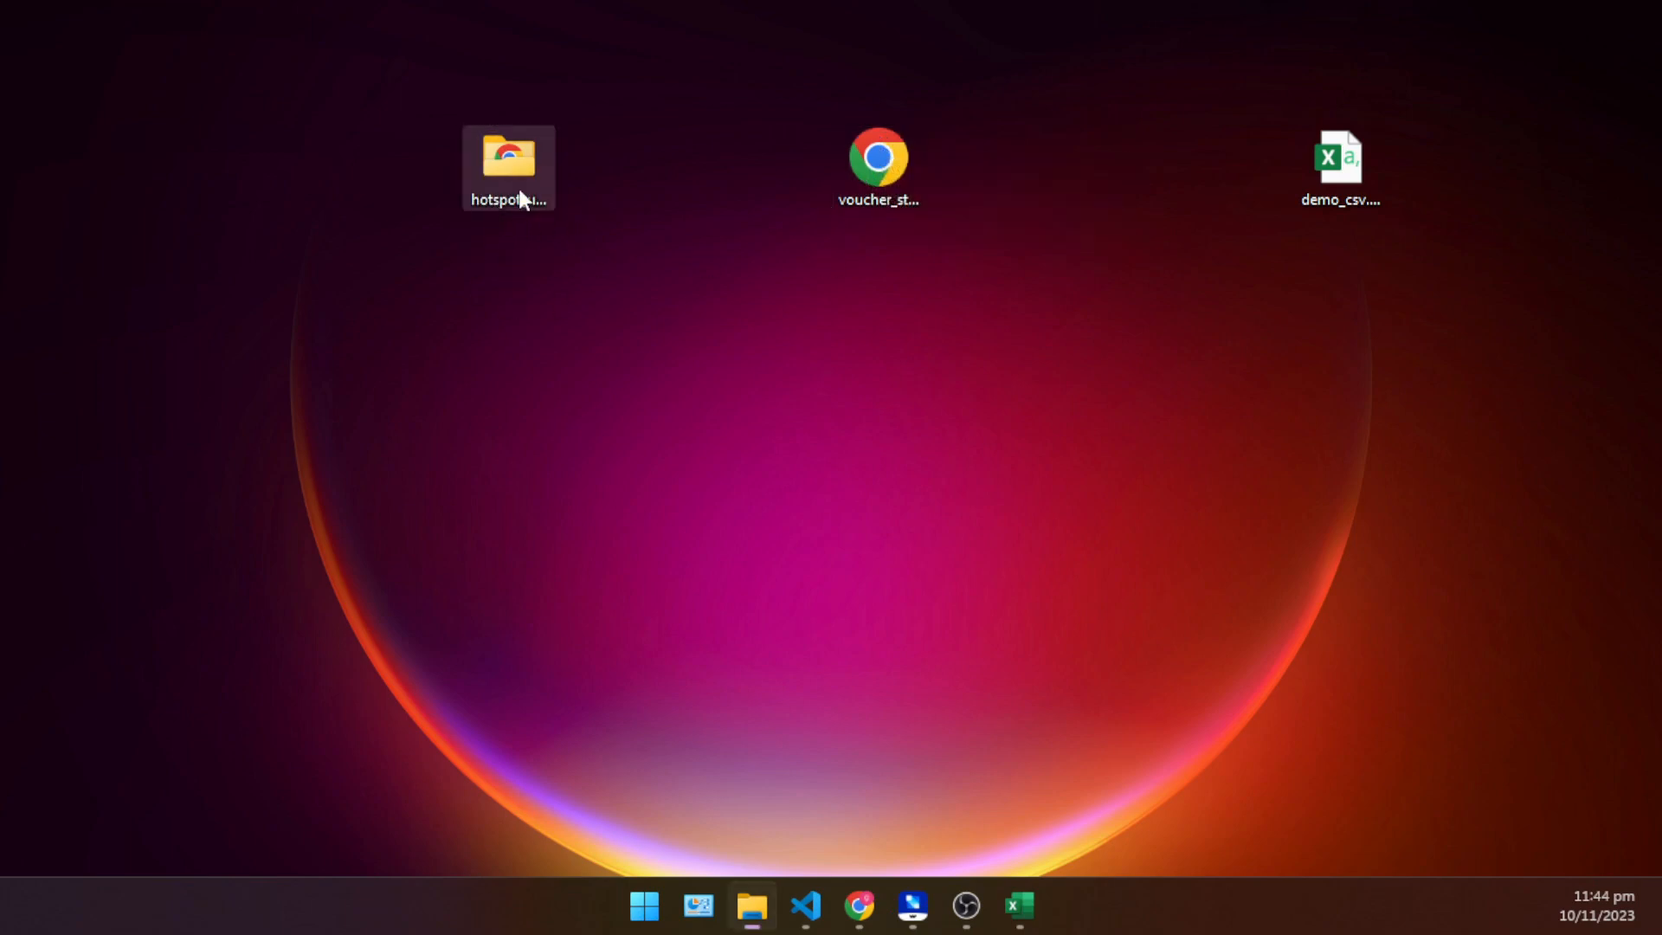
pyautogui.moveTo(0, 208); pyautogui.dragTo(510, 182)
pyautogui.scroll(-3, 797, 459)
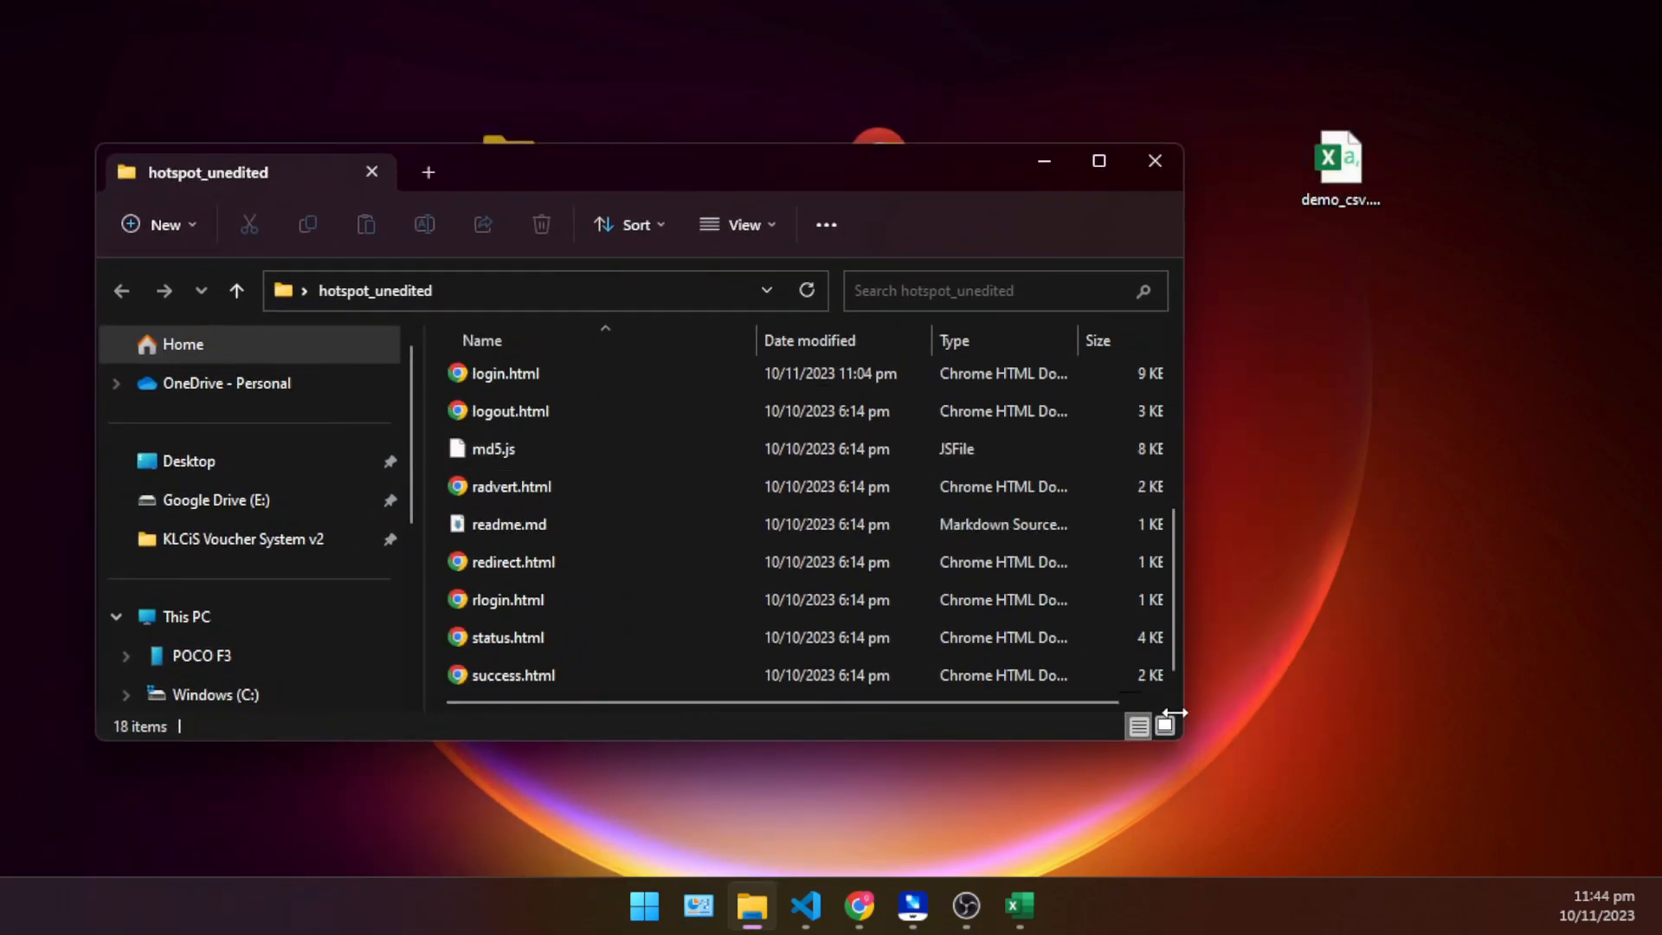
pyautogui.moveTo(801, 742); pyautogui.dragTo(808, 914)
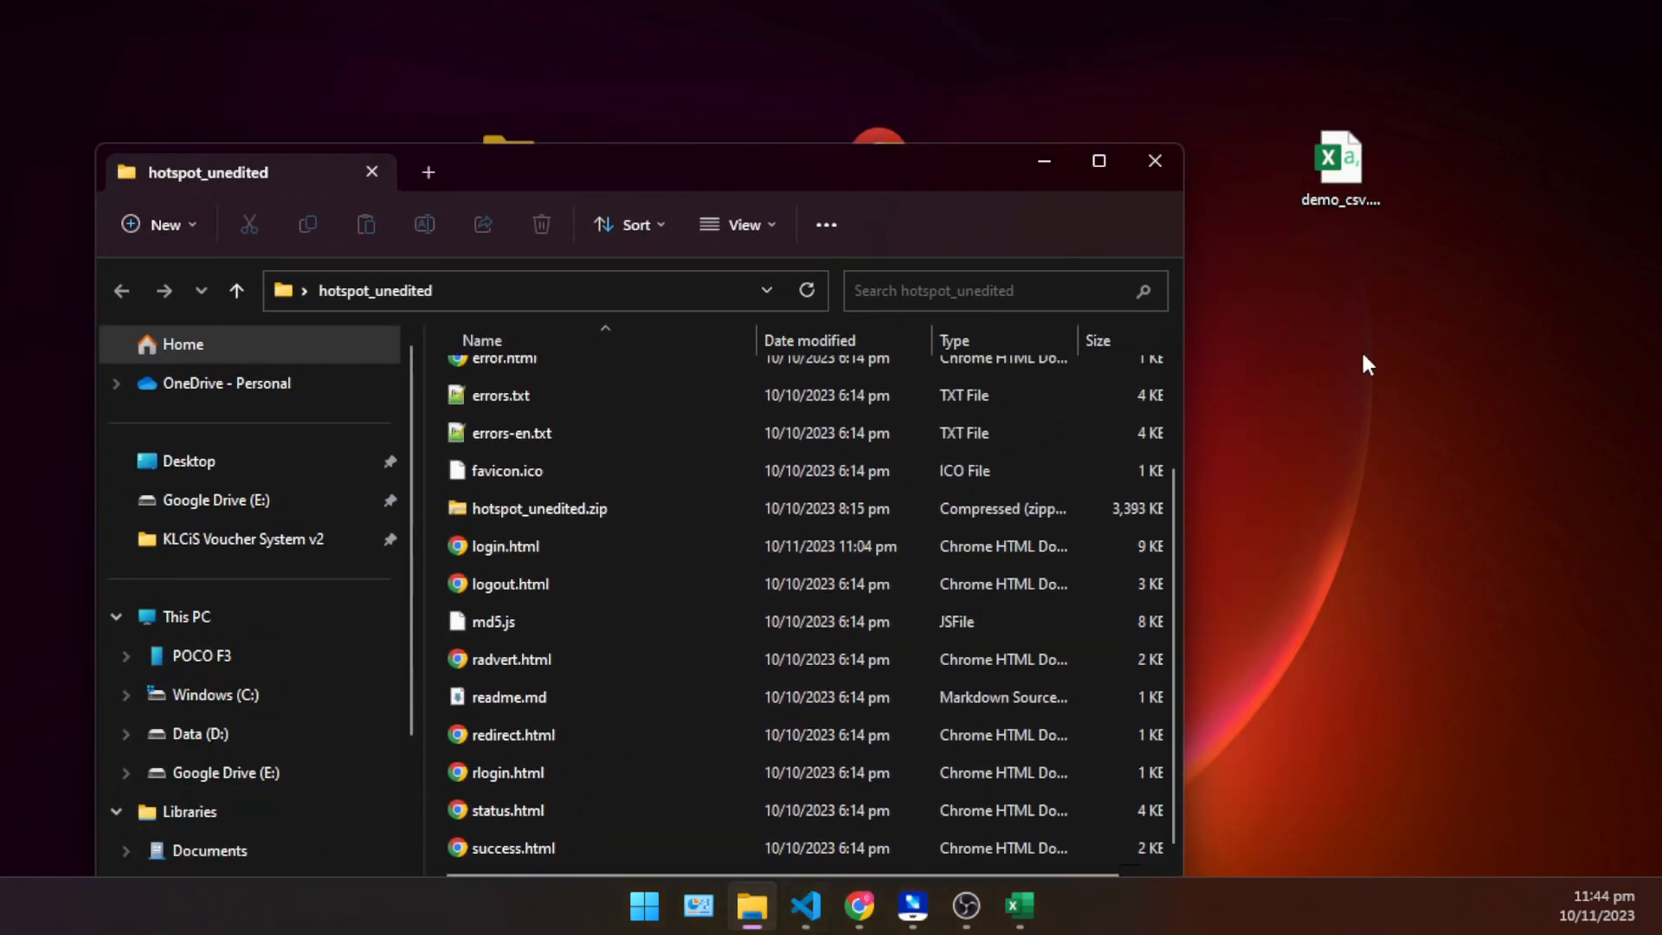
pyautogui.moveTo(743, 177); pyautogui.dragTo(702, 270)
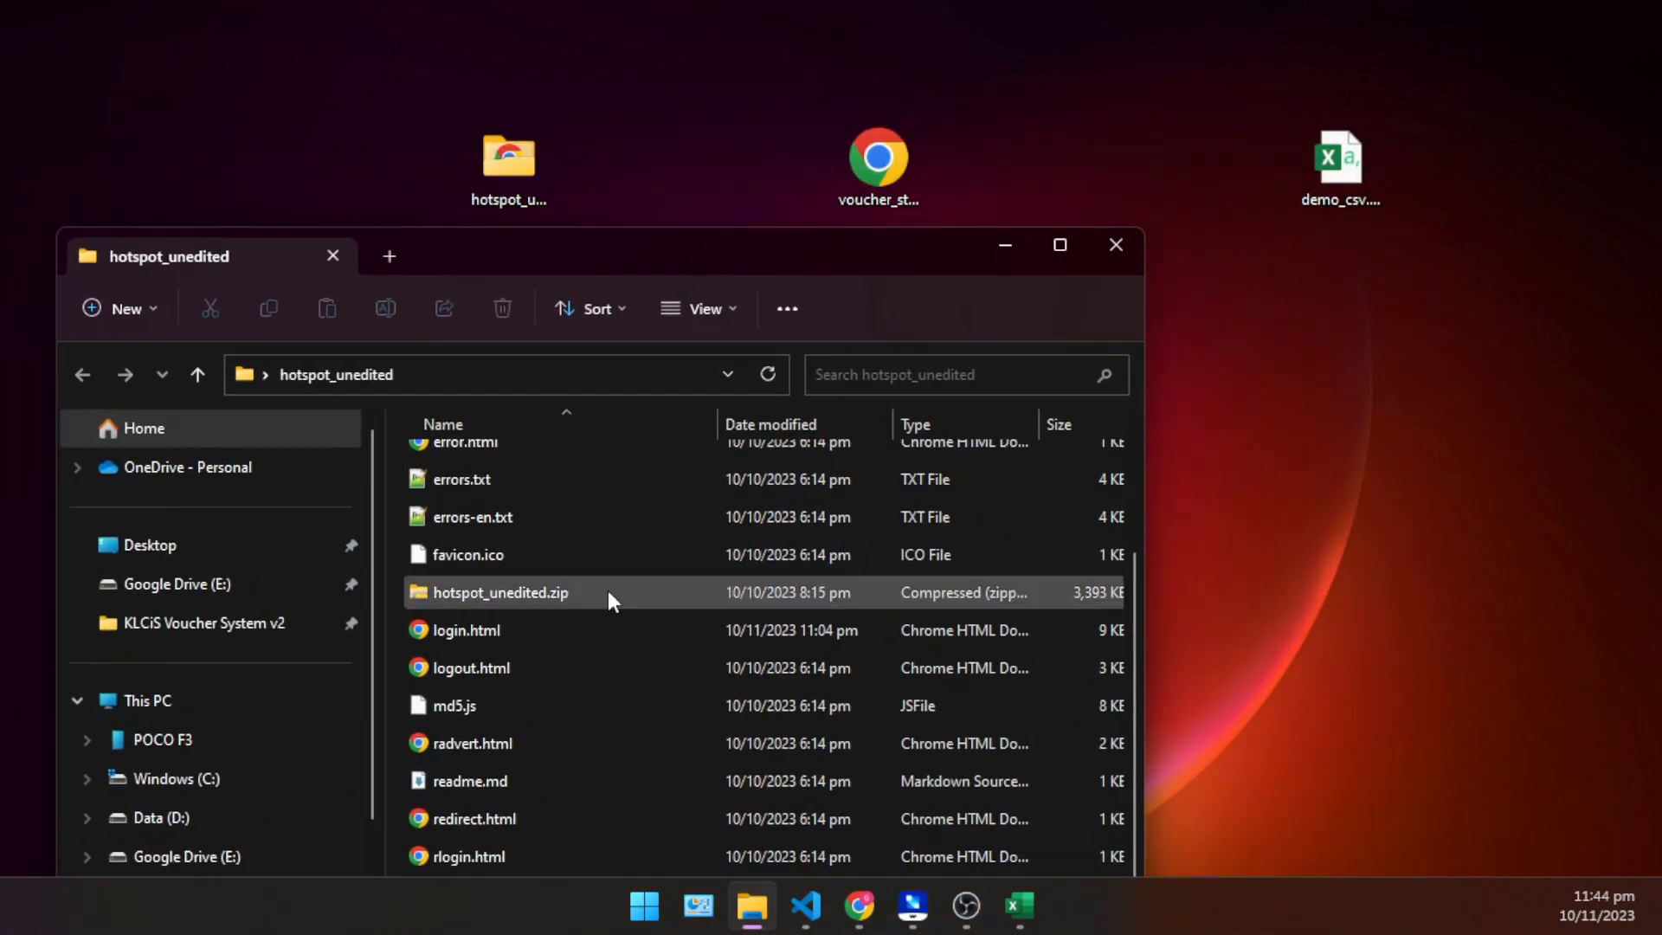
# - Move voucher_store.html from the desktop into the hotspot_unedited folder, alongside its other hotspot files
pyautogui.scroll(1, 660, 646)
pyautogui.scroll(1, 668, 631)
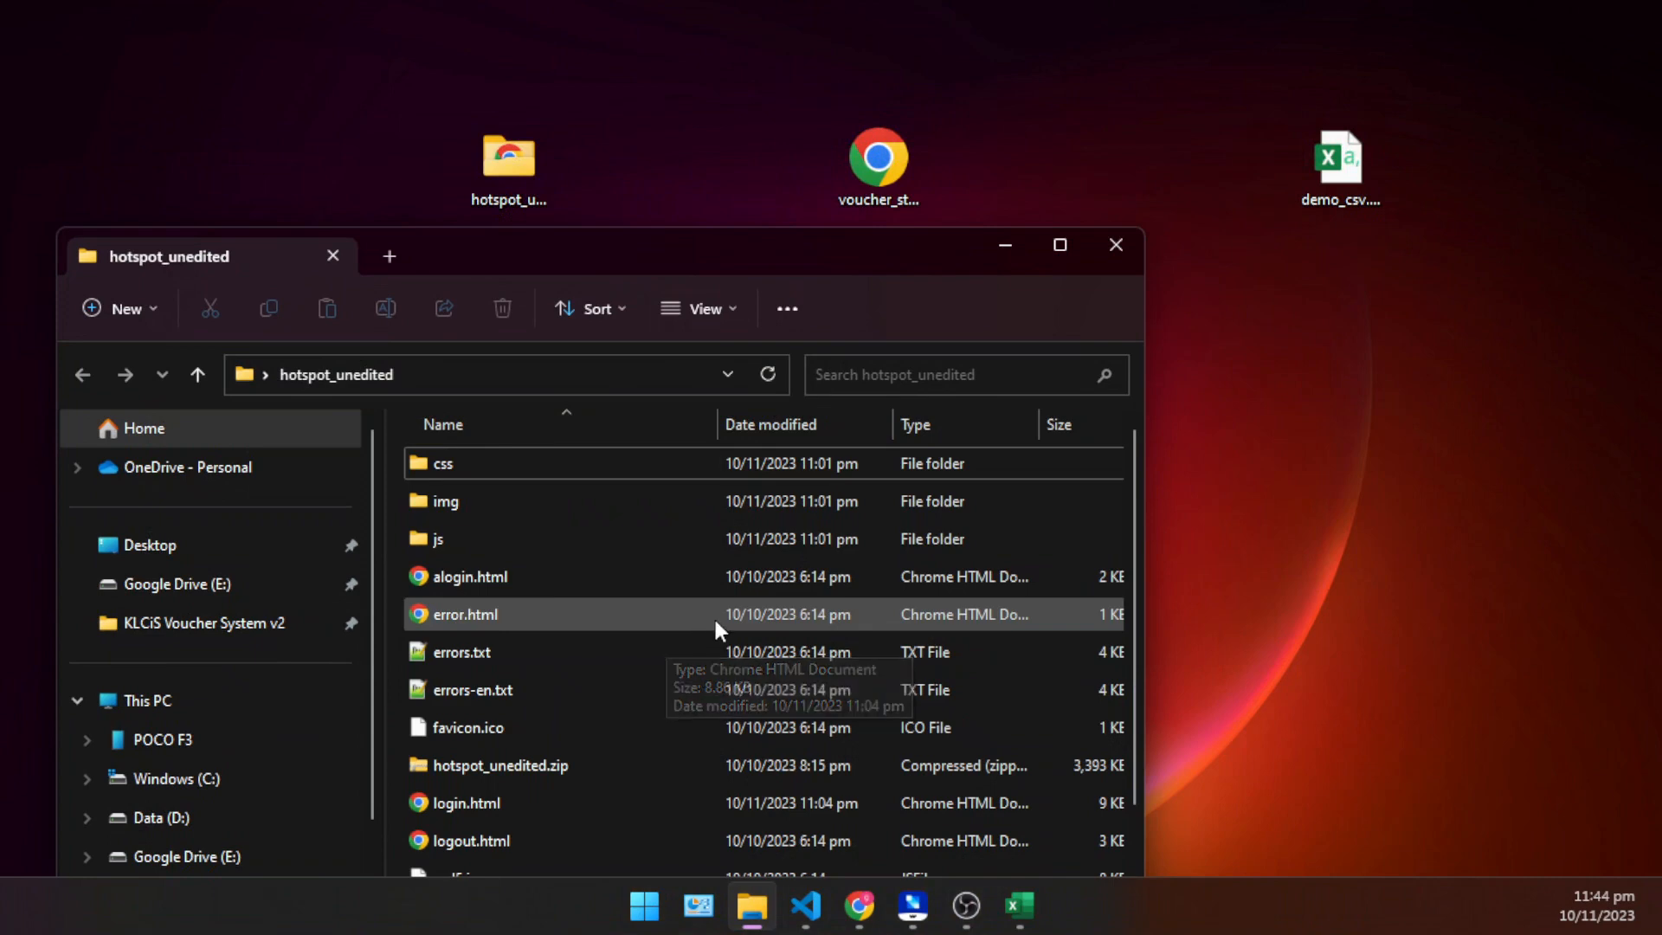
pyautogui.click(877, 169)
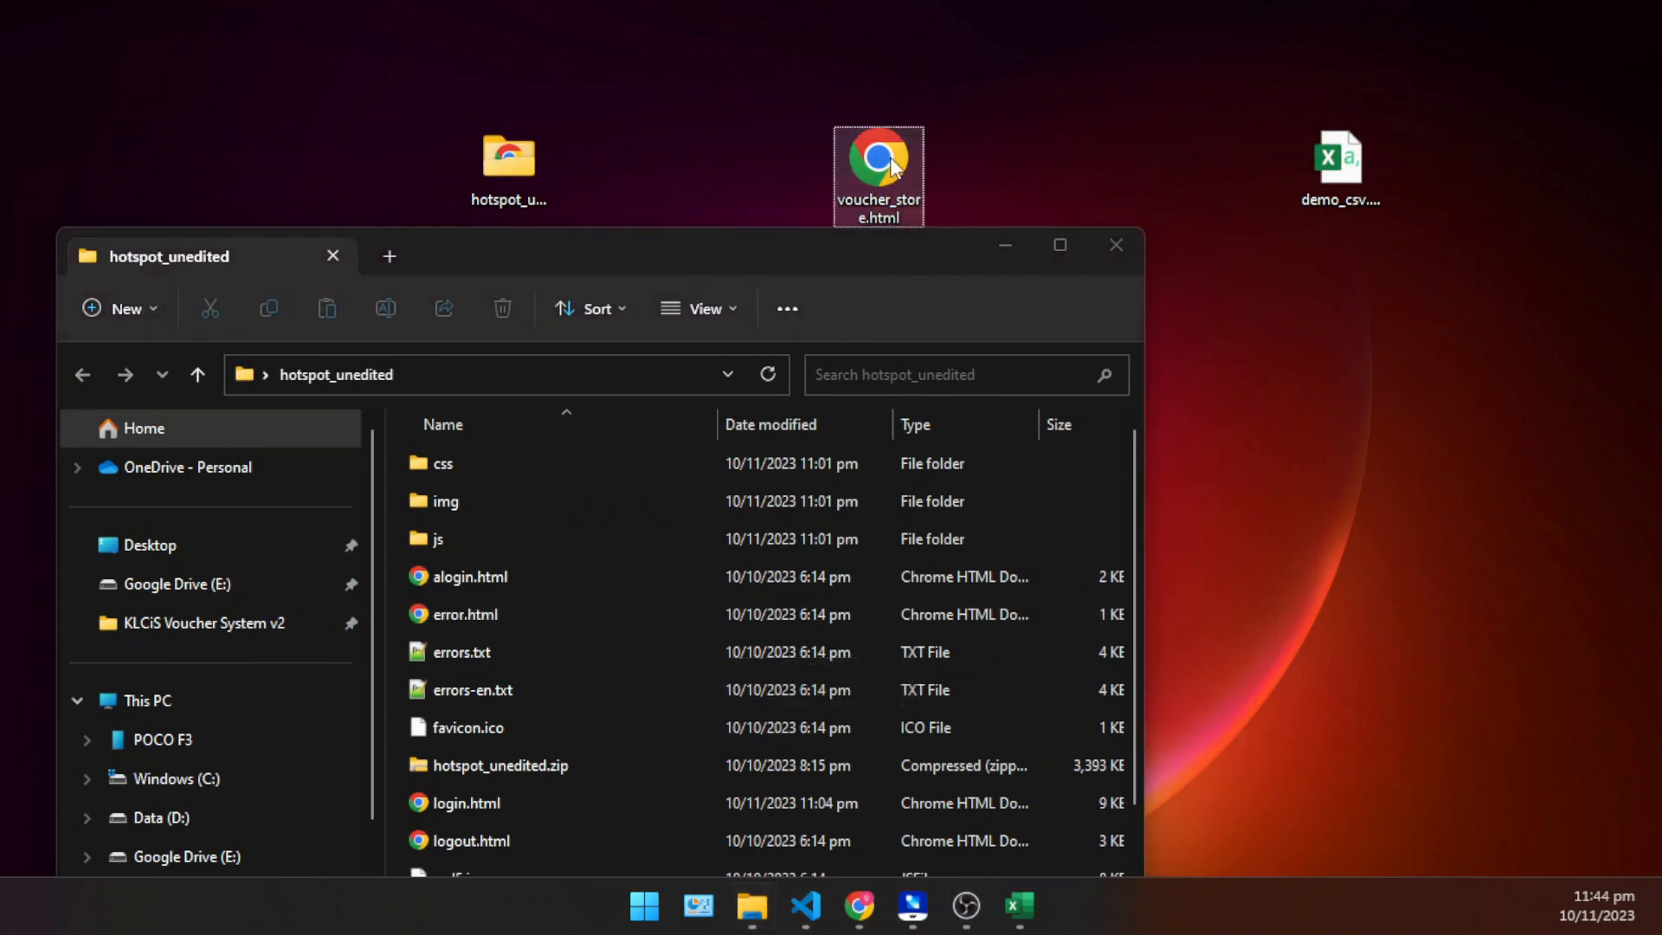
pyautogui.moveTo(877, 169); pyautogui.dragTo(566, 642)
# - Look through the hotspot_unedited folder's file list for login.html and the moved voucher_store.html
pyautogui.scroll(-2, 667, 632)
pyautogui.scroll(2, 671, 614)
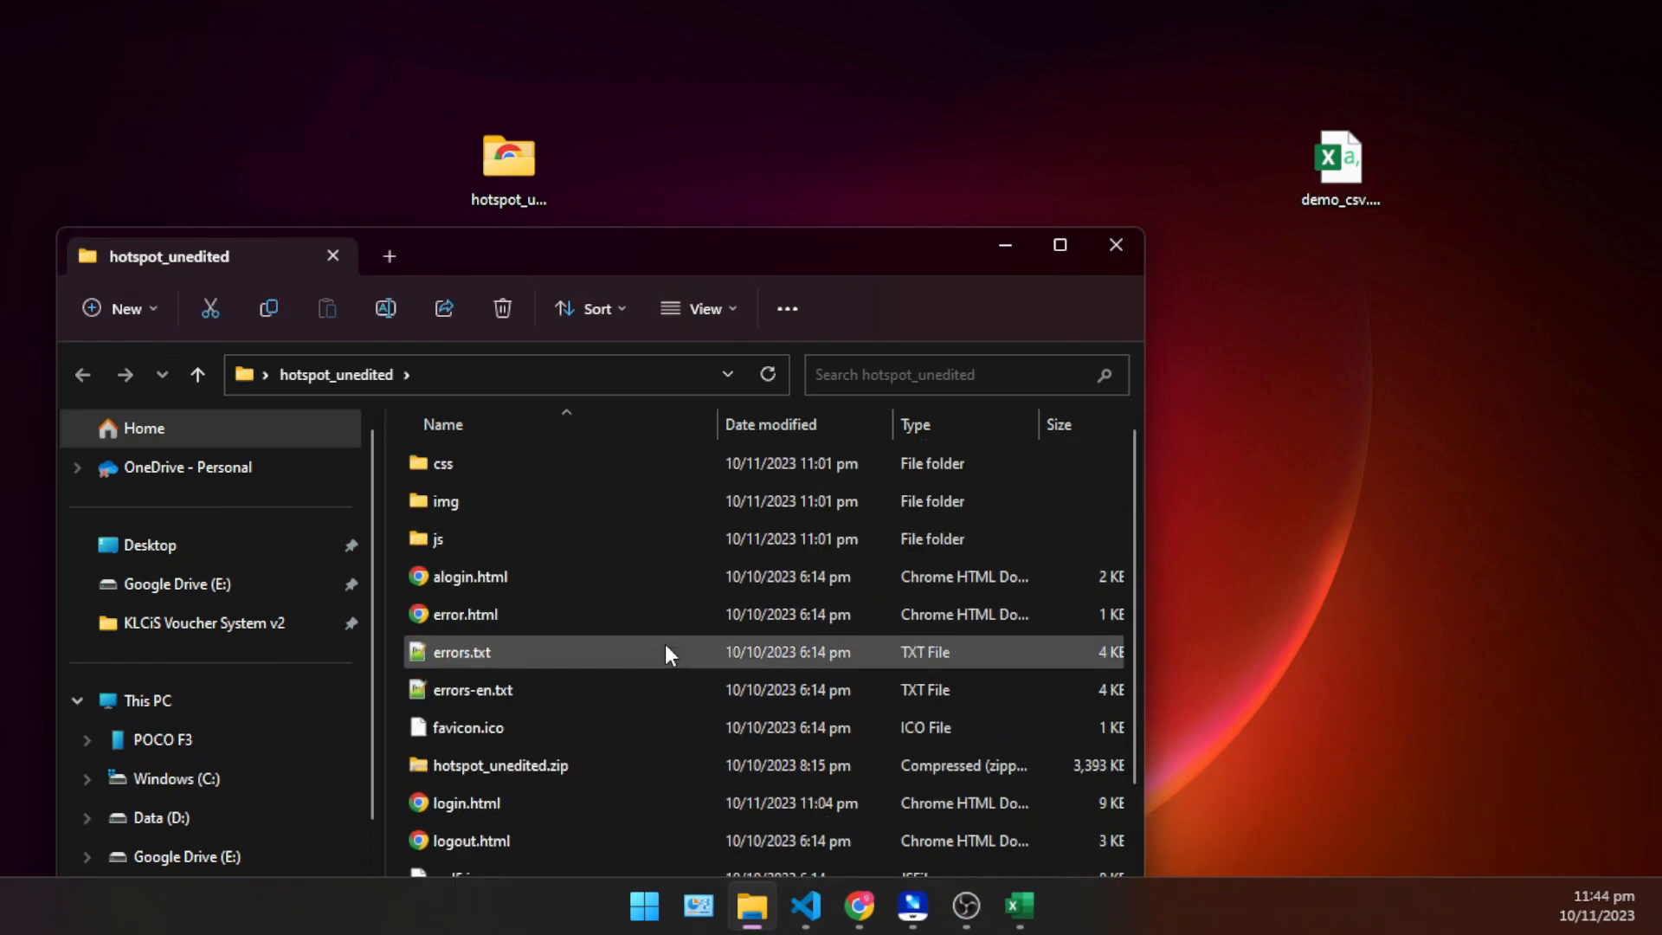
pyautogui.scroll(-2, 519, 788)
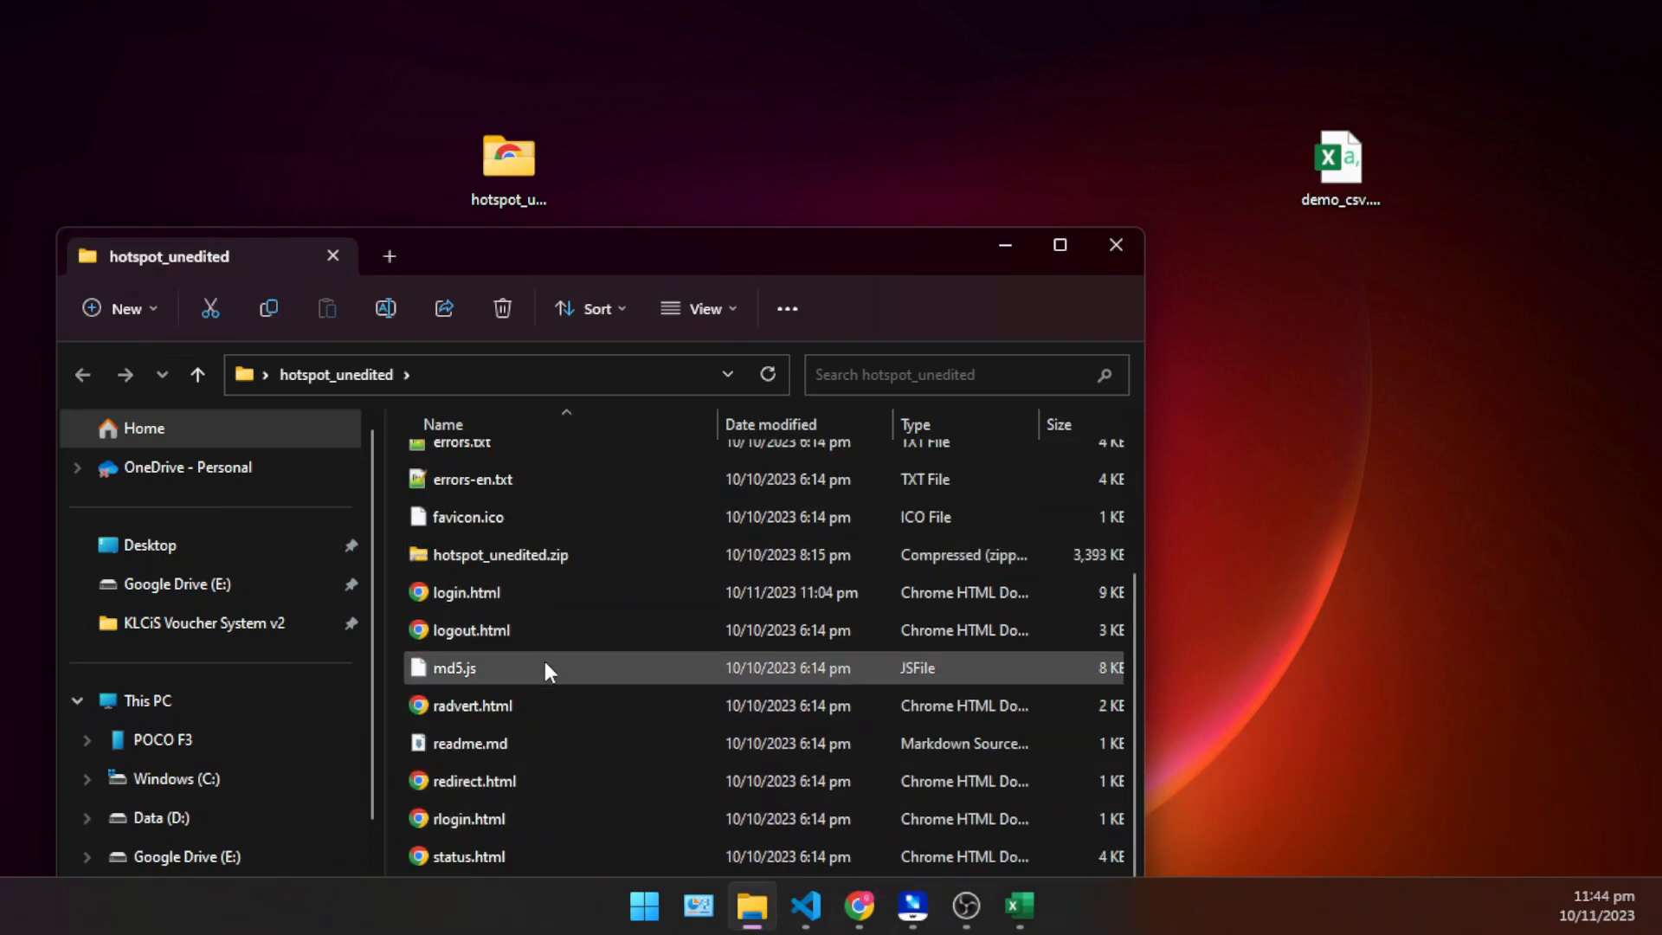
pyautogui.scroll(1, 542, 693)
pyautogui.scroll(1, 533, 706)
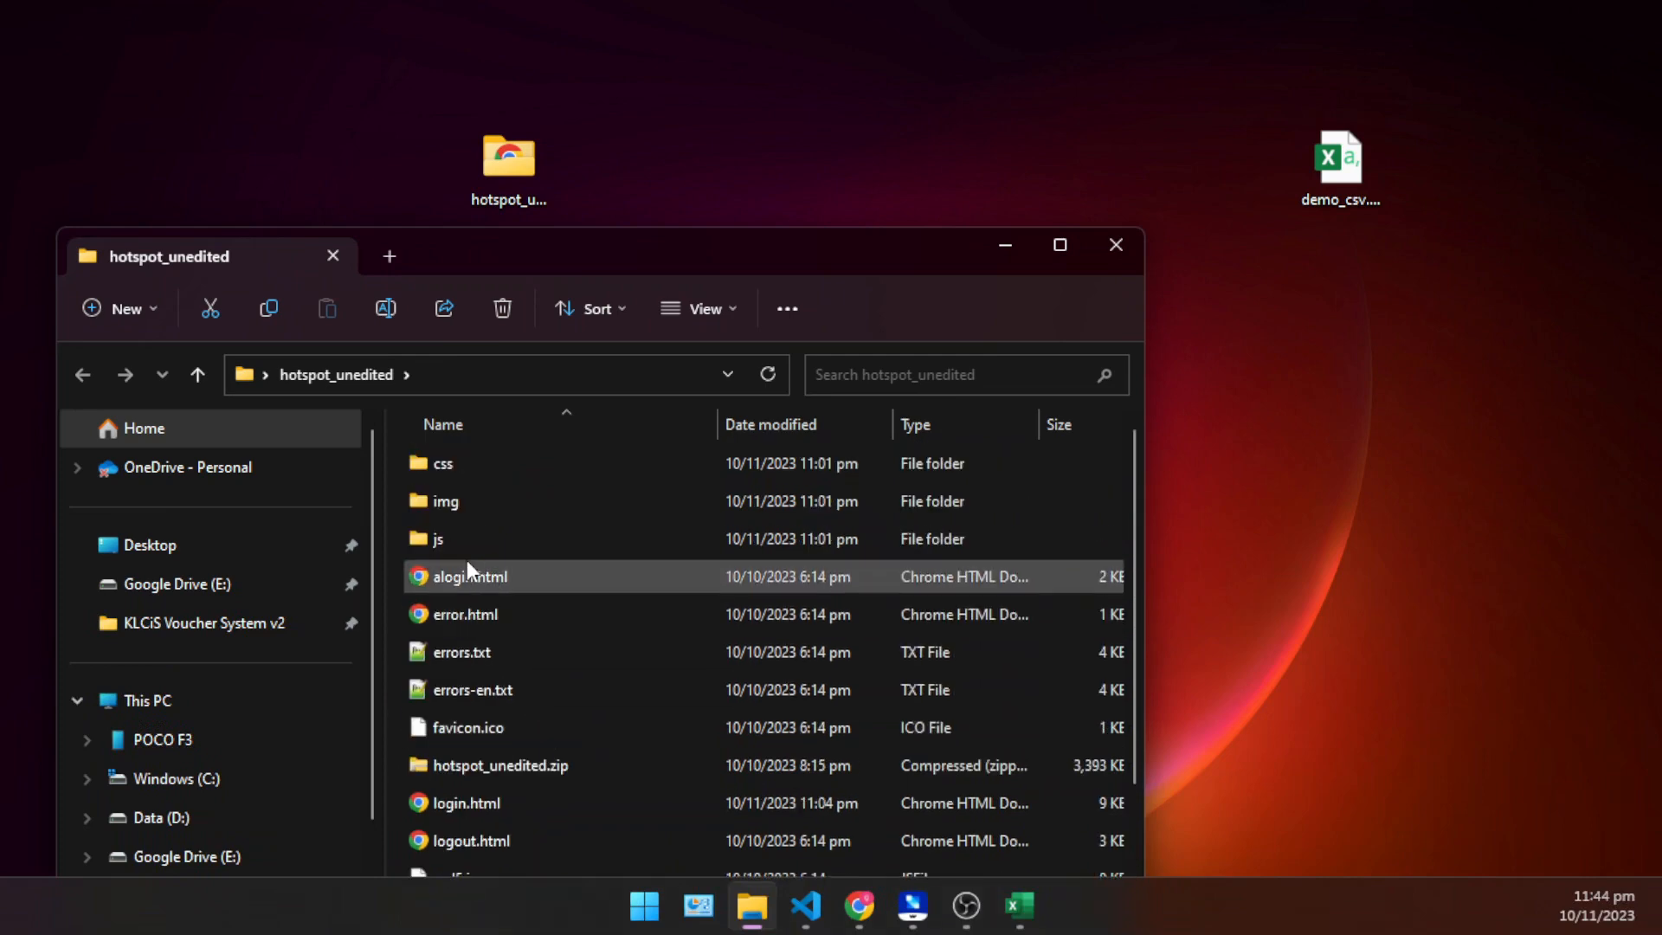
pyautogui.scroll(-1, 477, 597)
pyautogui.scroll(-1, 483, 658)
pyautogui.click(476, 595)
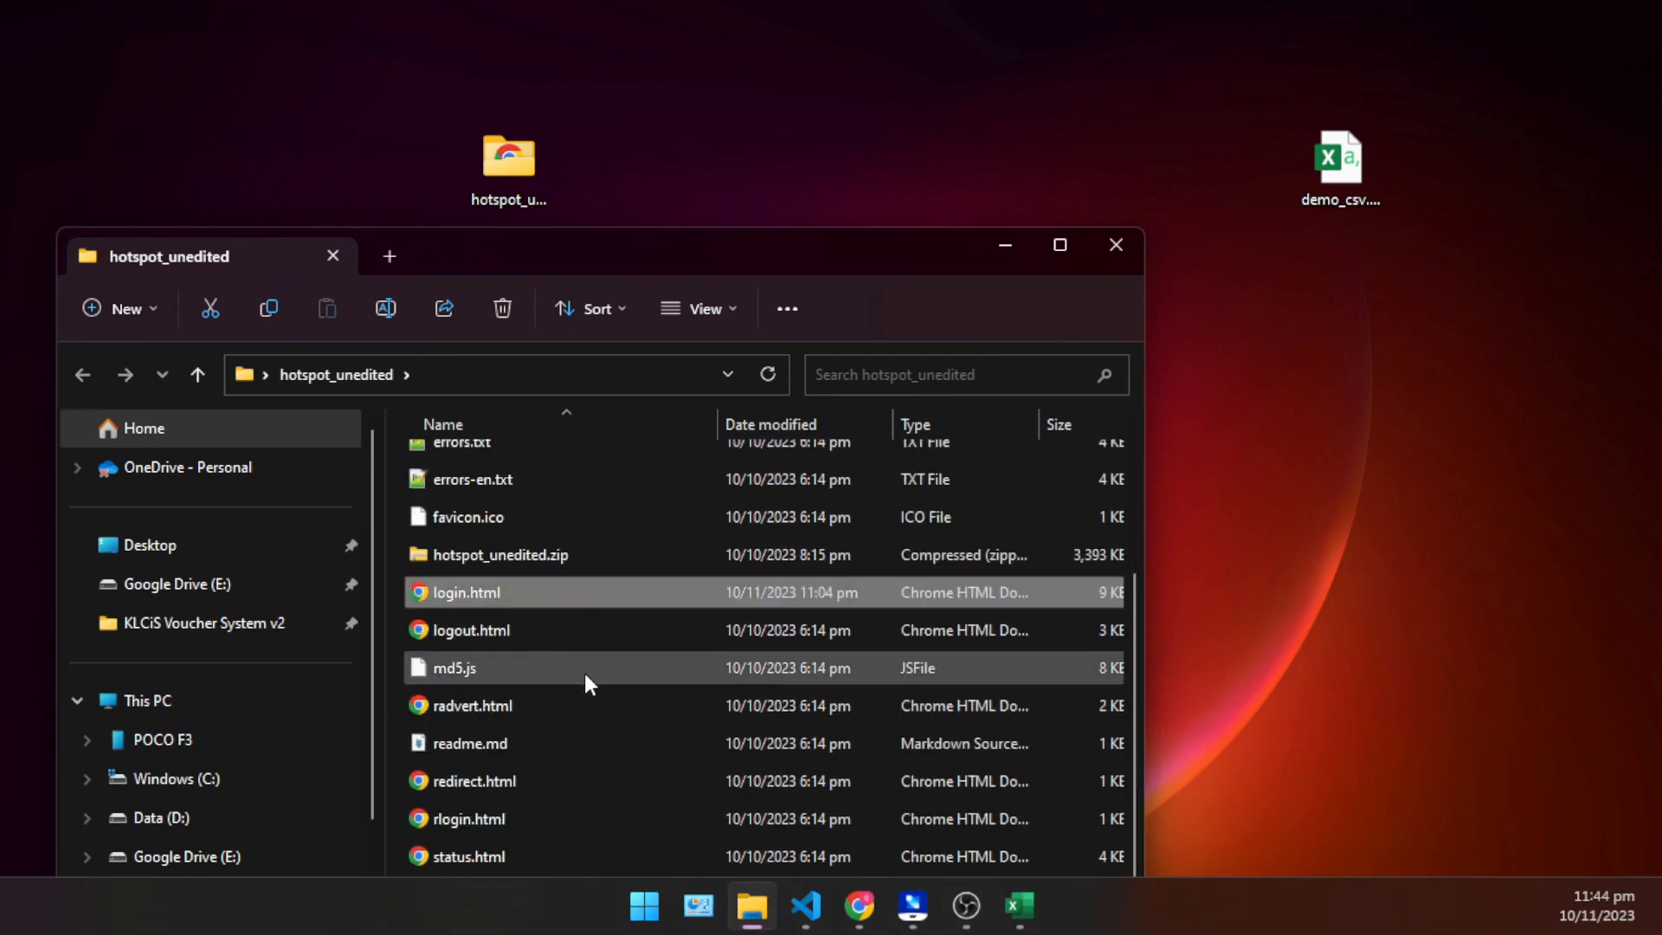
pyautogui.scroll(2, 627, 720)
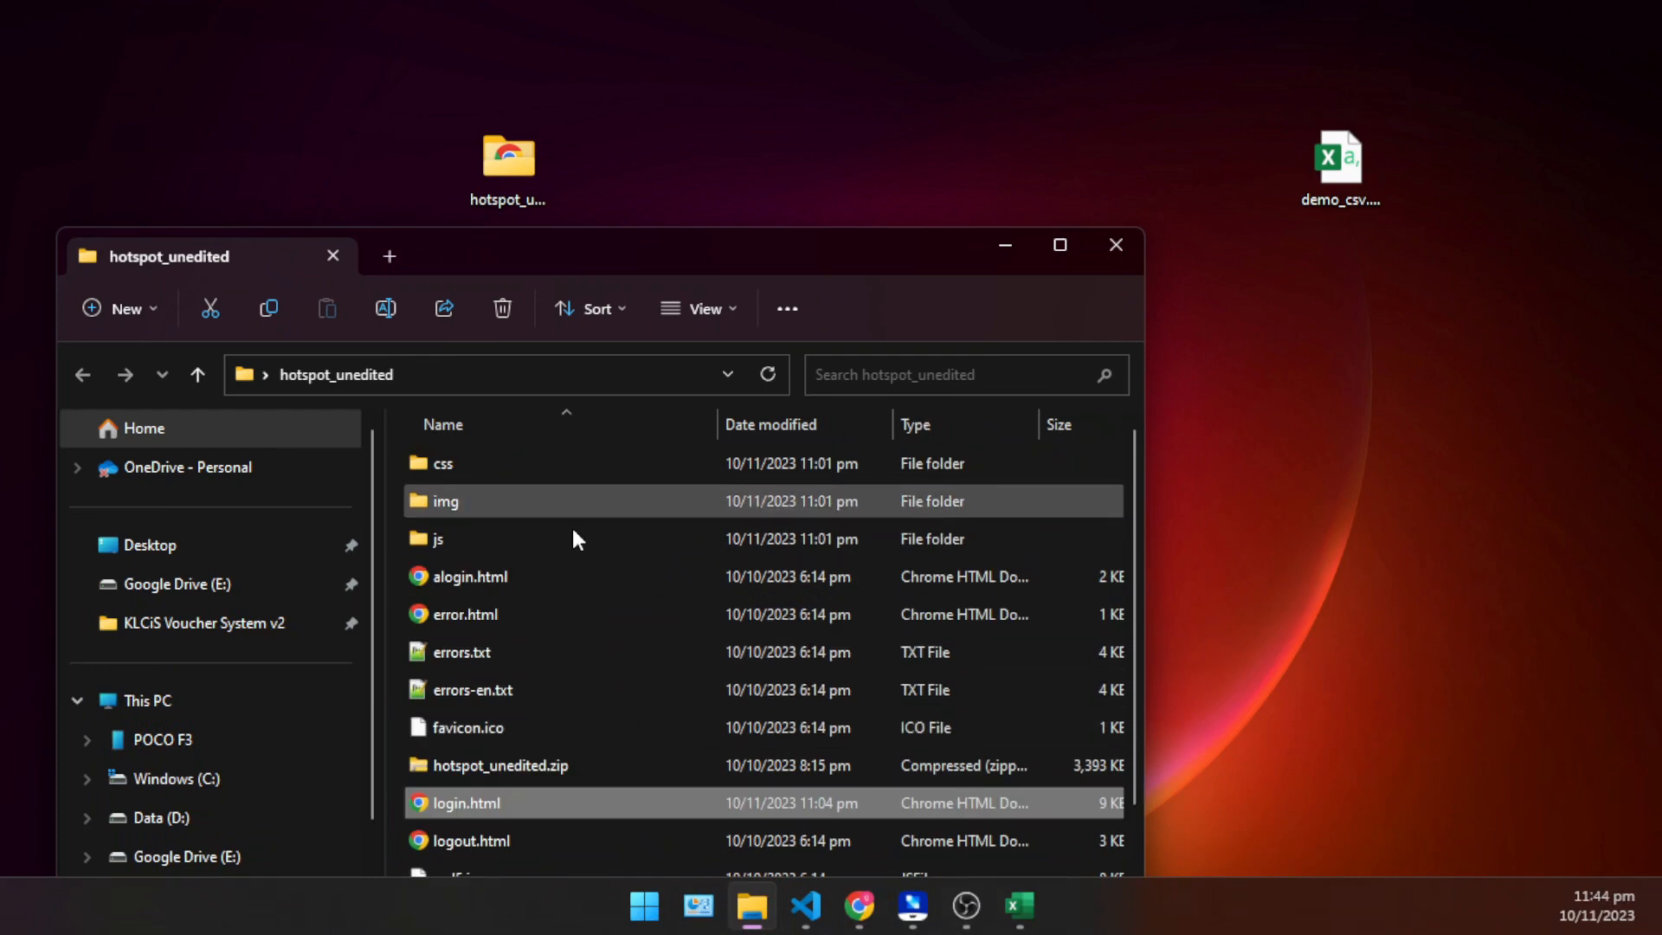
pyautogui.moveTo(0, 554); pyautogui.dragTo(1063, 690)
pyautogui.scroll(-2, 1063, 689)
pyautogui.scroll(1, 518, 603)
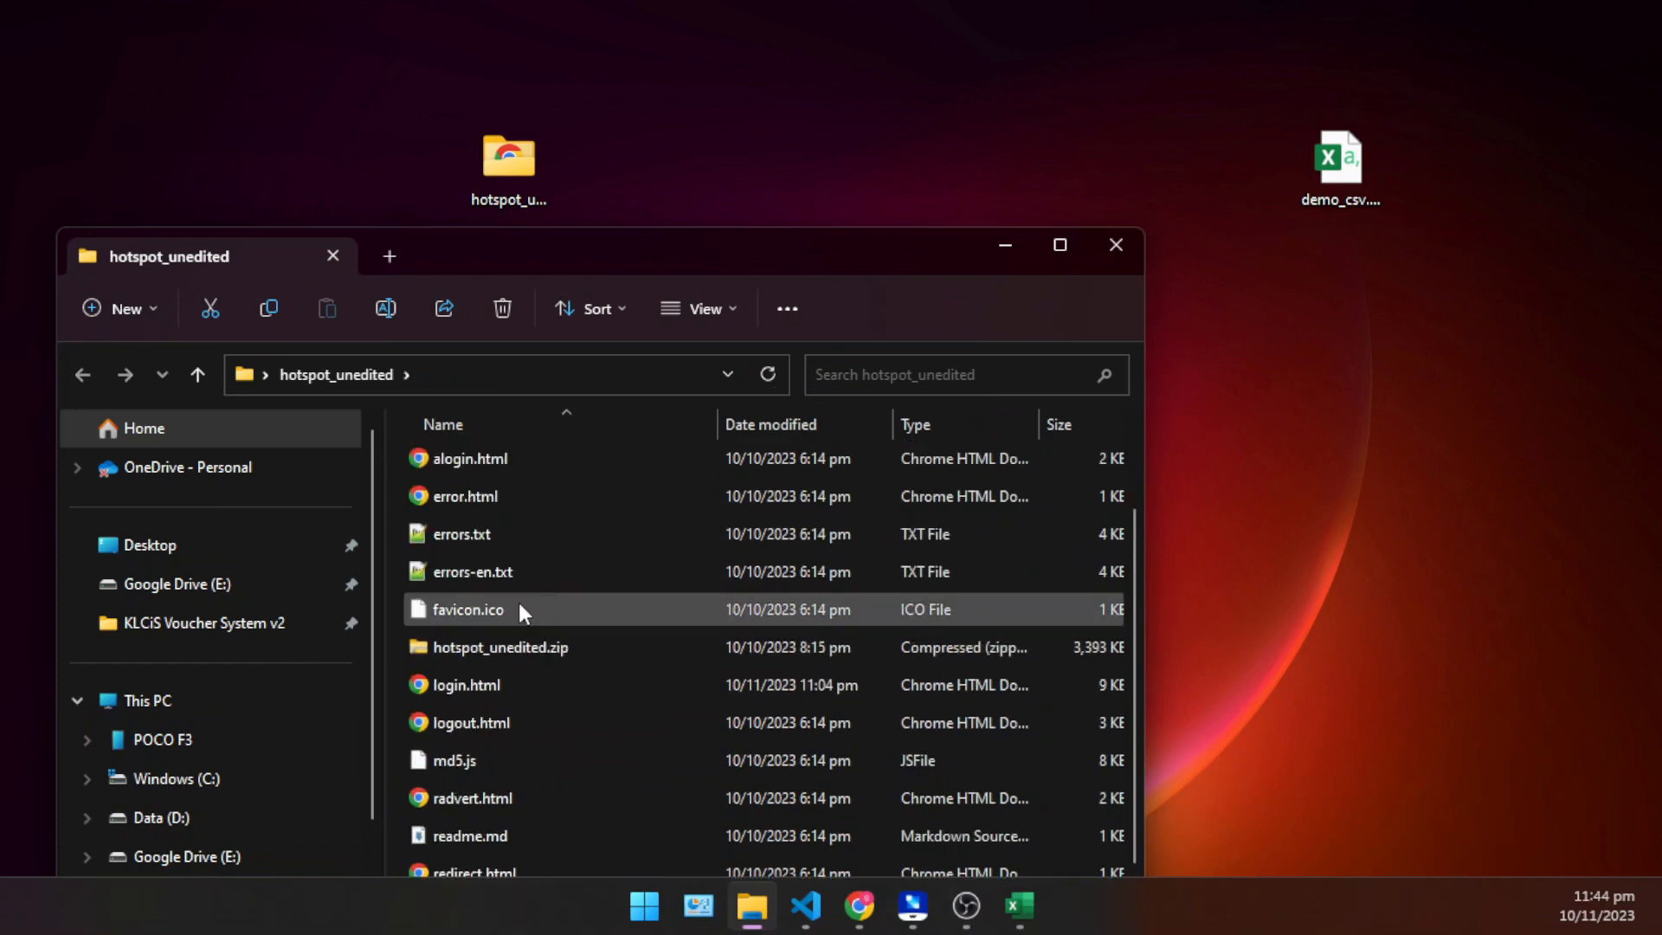
pyautogui.scroll(-1, 651, 737)
pyautogui.scroll(2, 638, 736)
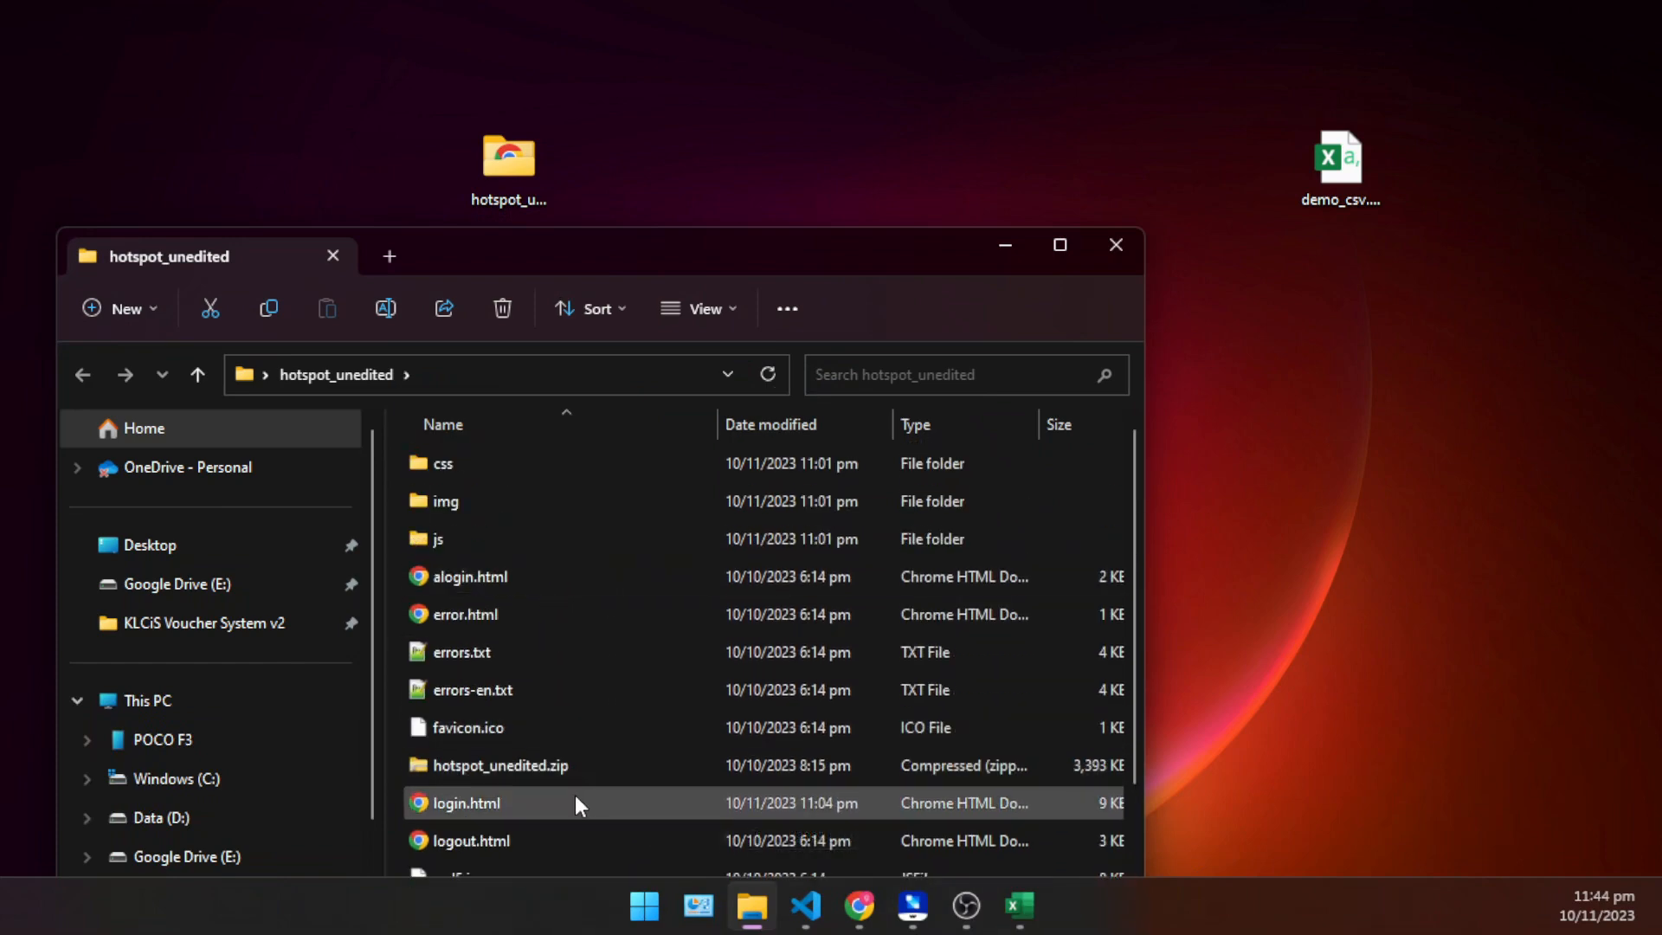
pyautogui.scroll(-2, 567, 784)
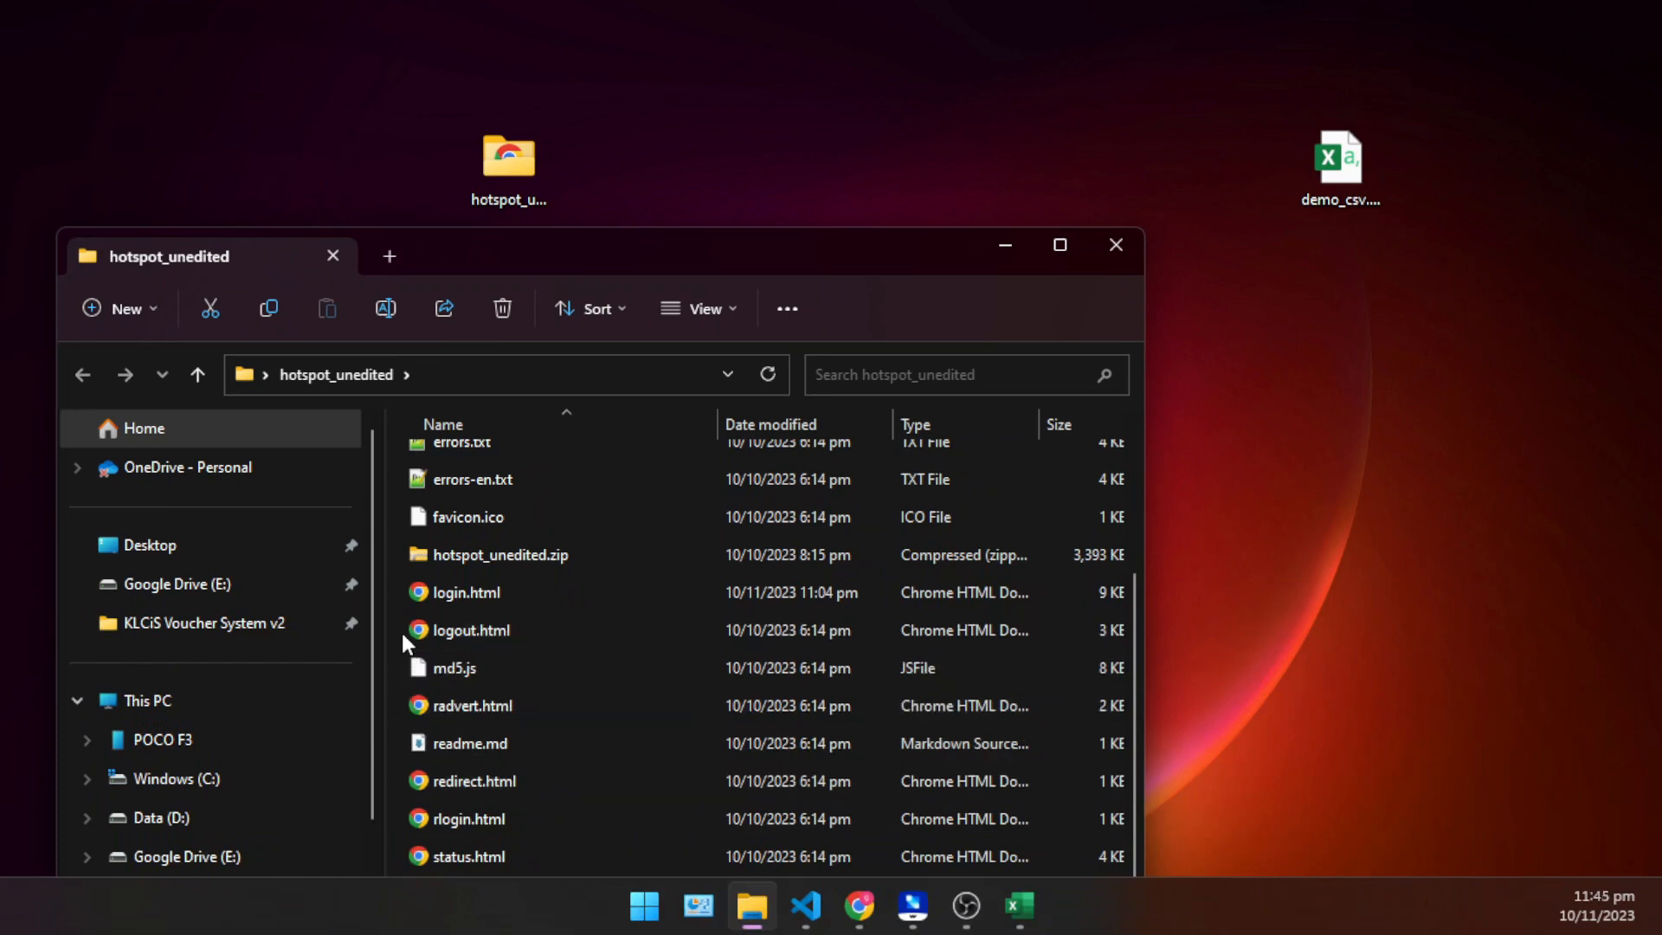
pyautogui.rightClick(1091, 584)
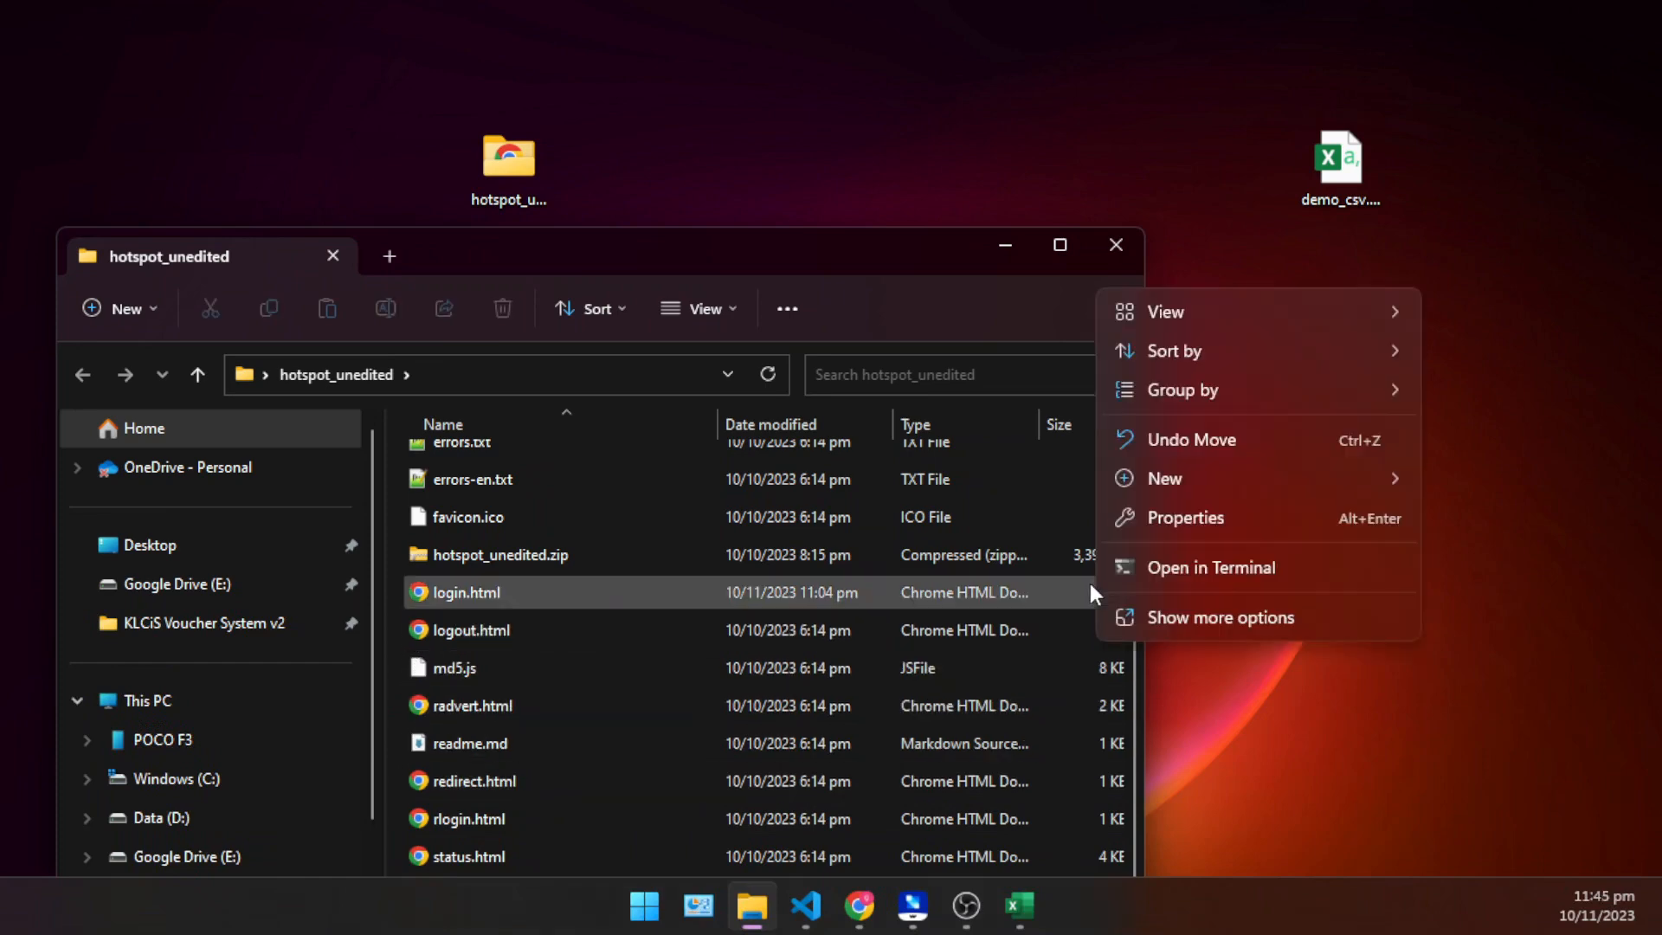
pyautogui.click(974, 467)
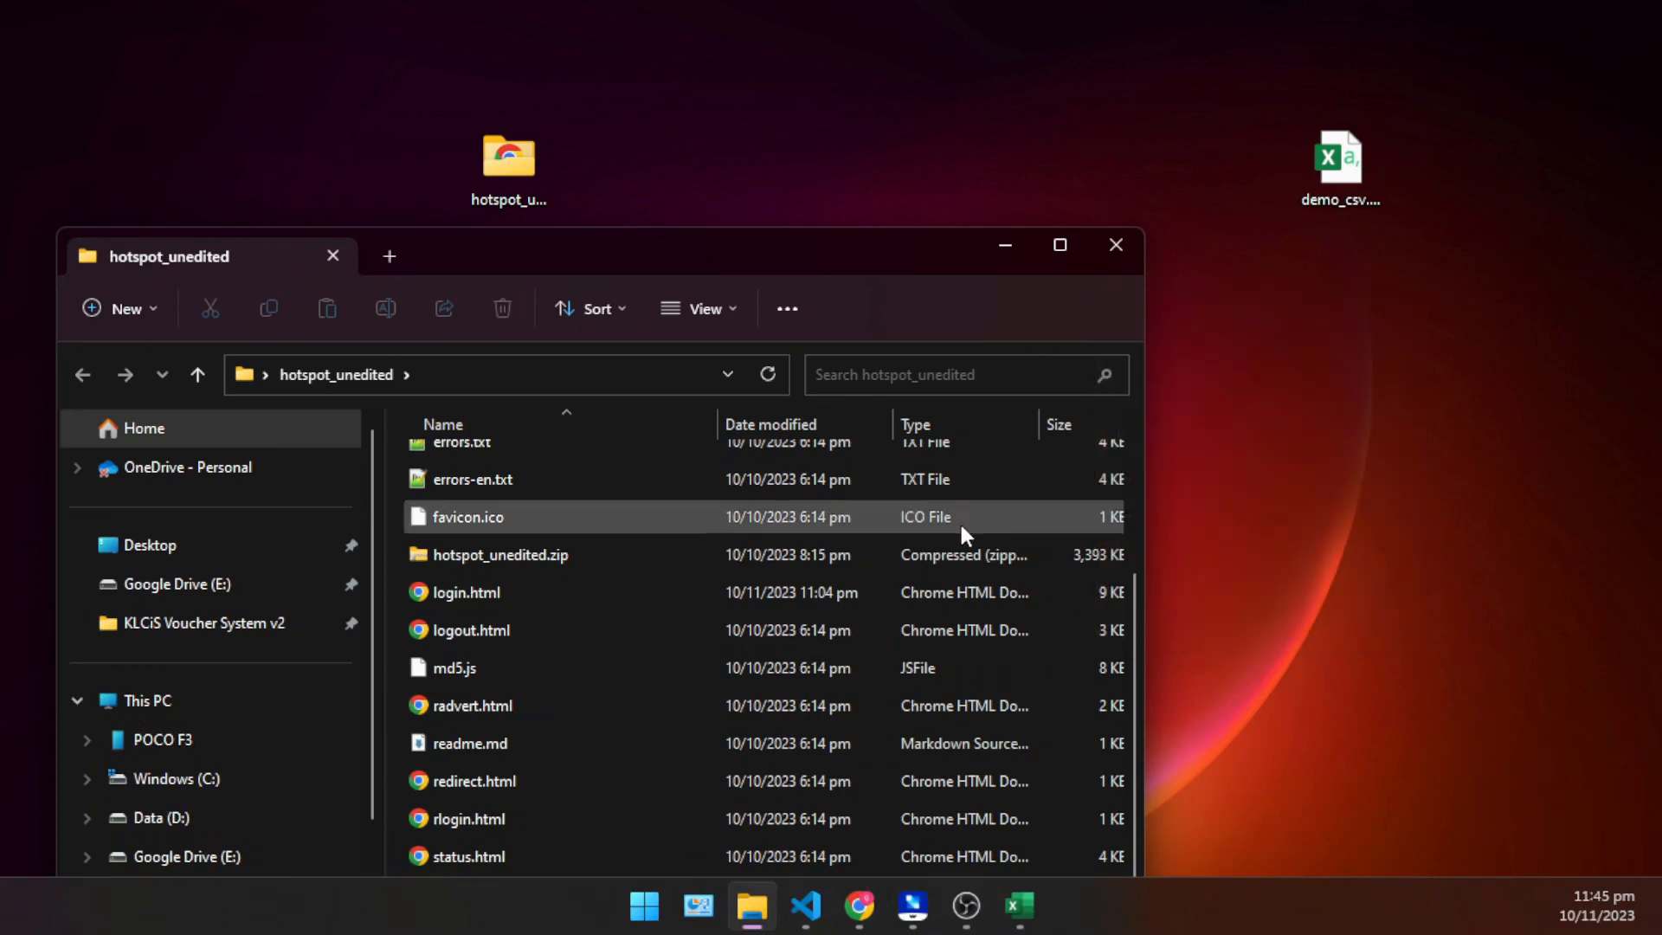
pyautogui.scroll(2, 953, 528)
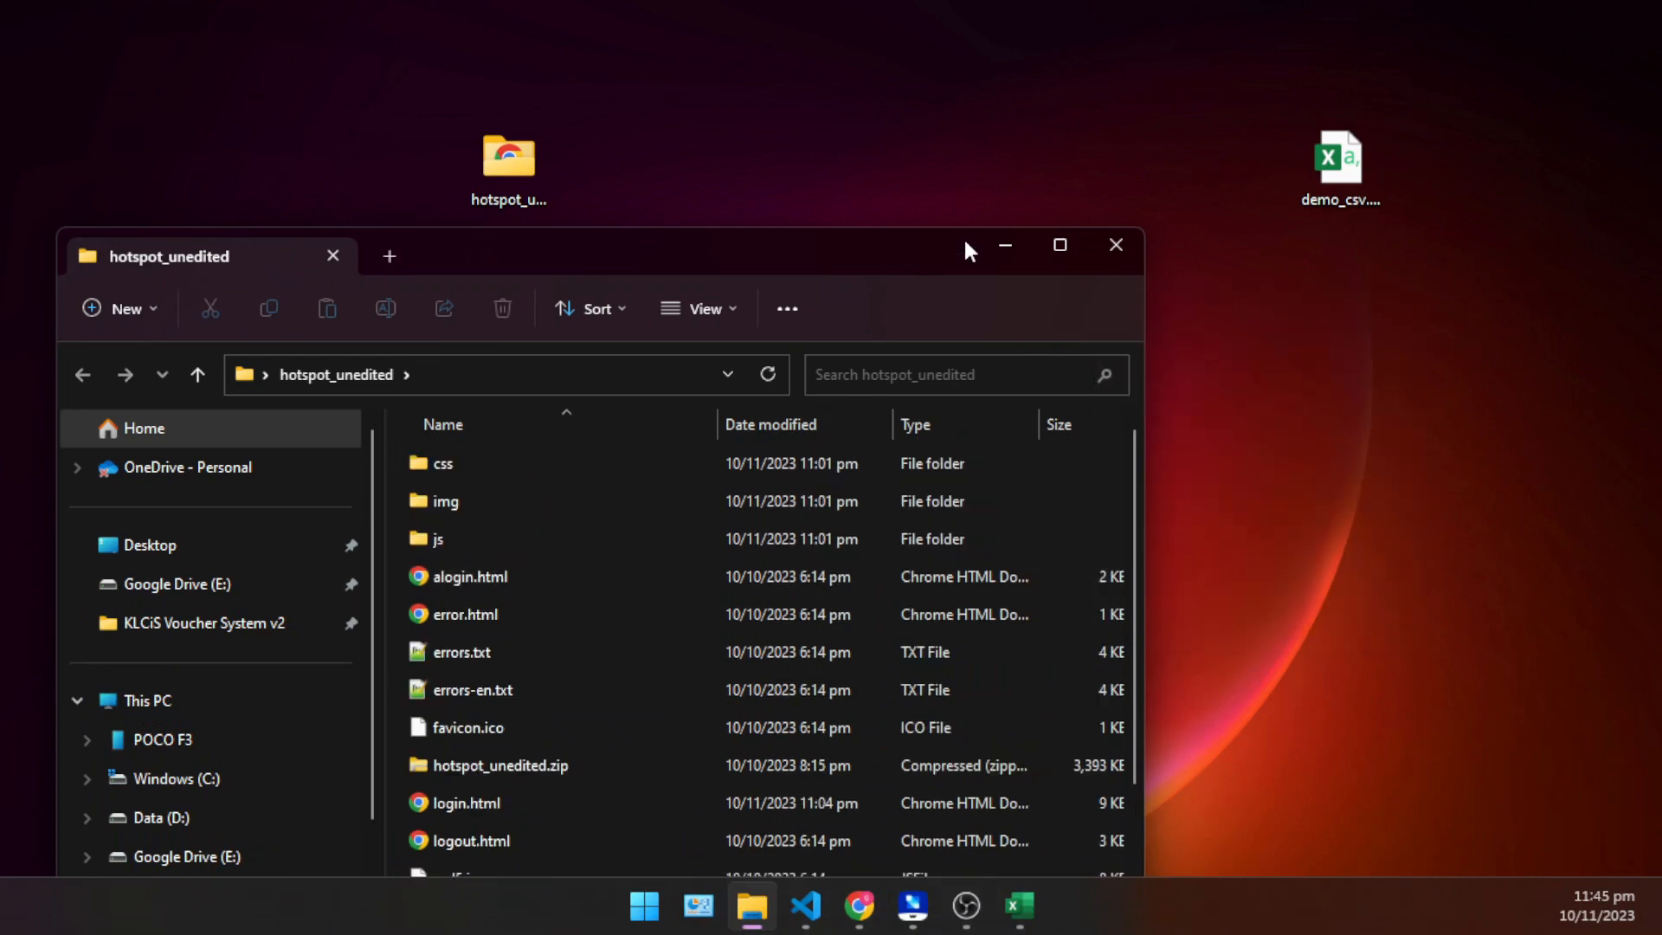
# - Maximize the hotspot_unedited folder window and sort its files by date modified
pyautogui.click(1060, 246)
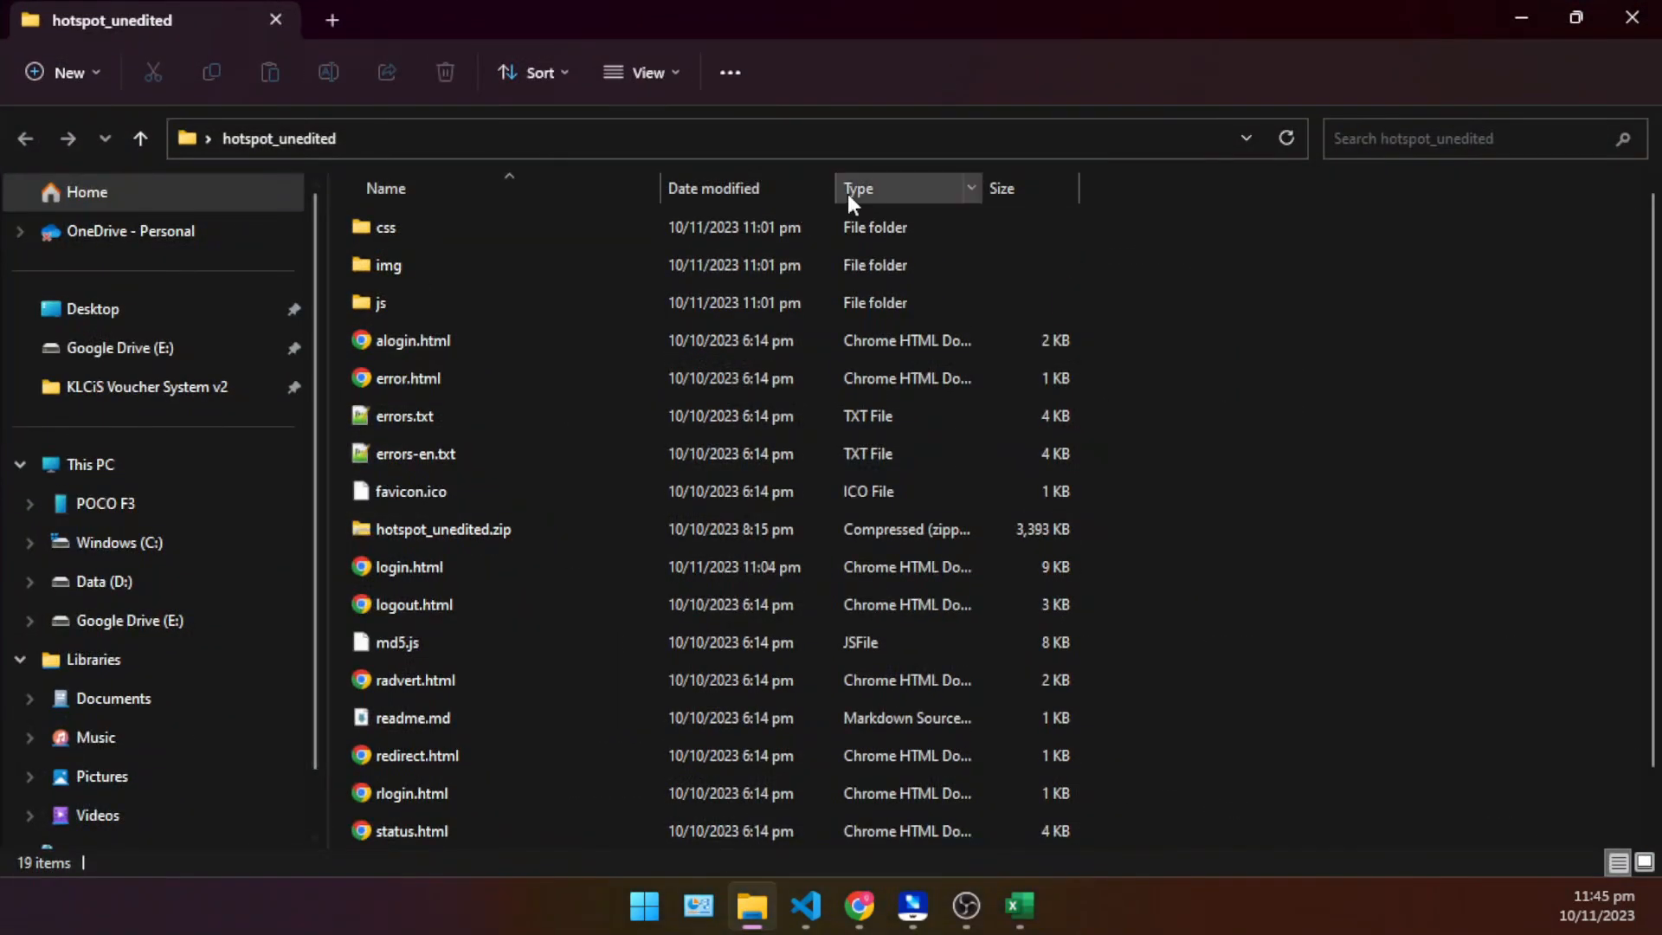
pyautogui.click(762, 190)
pyautogui.click(764, 192)
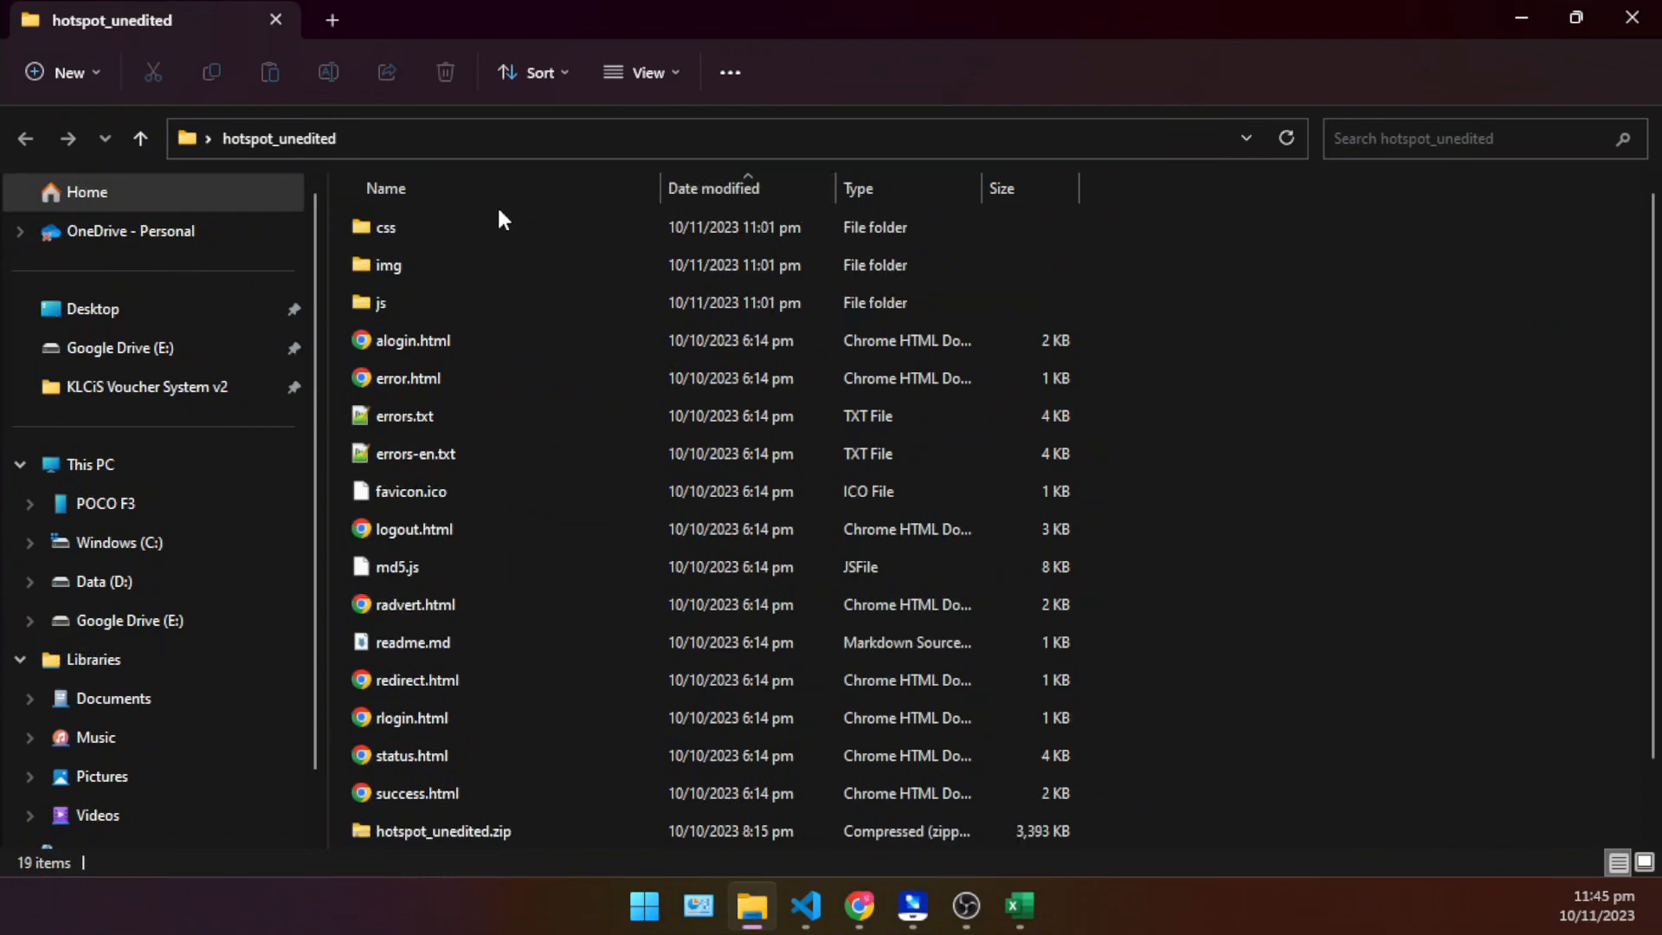
# - Sort the hotspot_unedited folder by date modified, newest first, and move hotspot_unedited.zip out of the folder
pyautogui.click(731, 178)
pyautogui.click(460, 232)
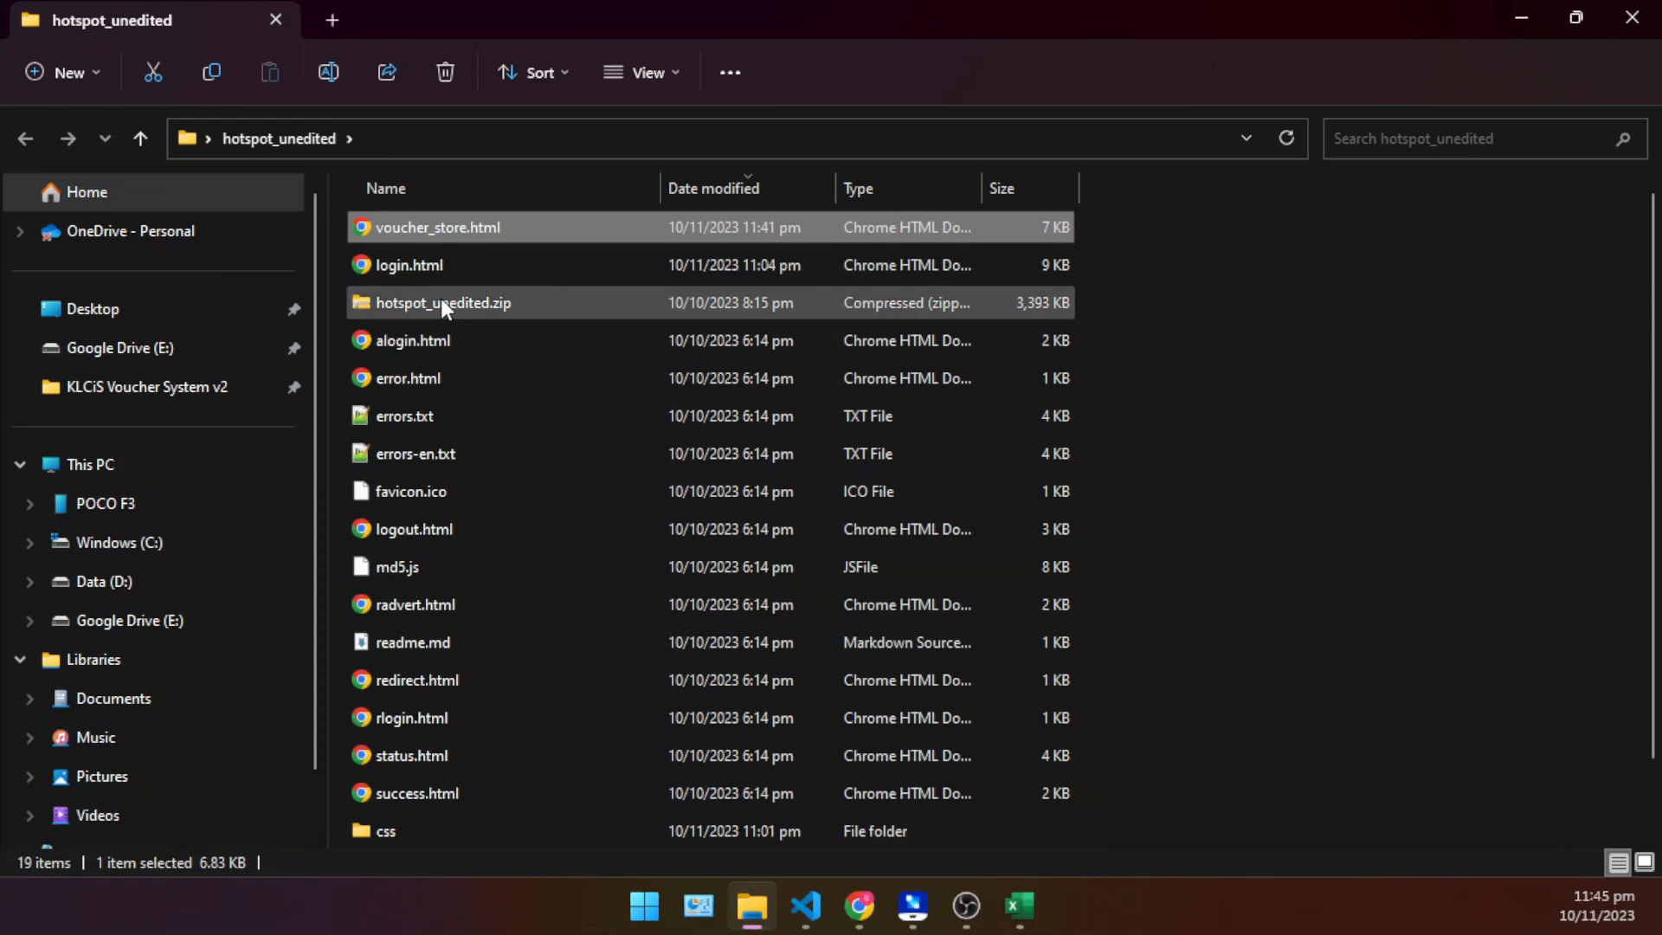
pyautogui.moveTo(442, 304); pyautogui.dragTo(174, 325)
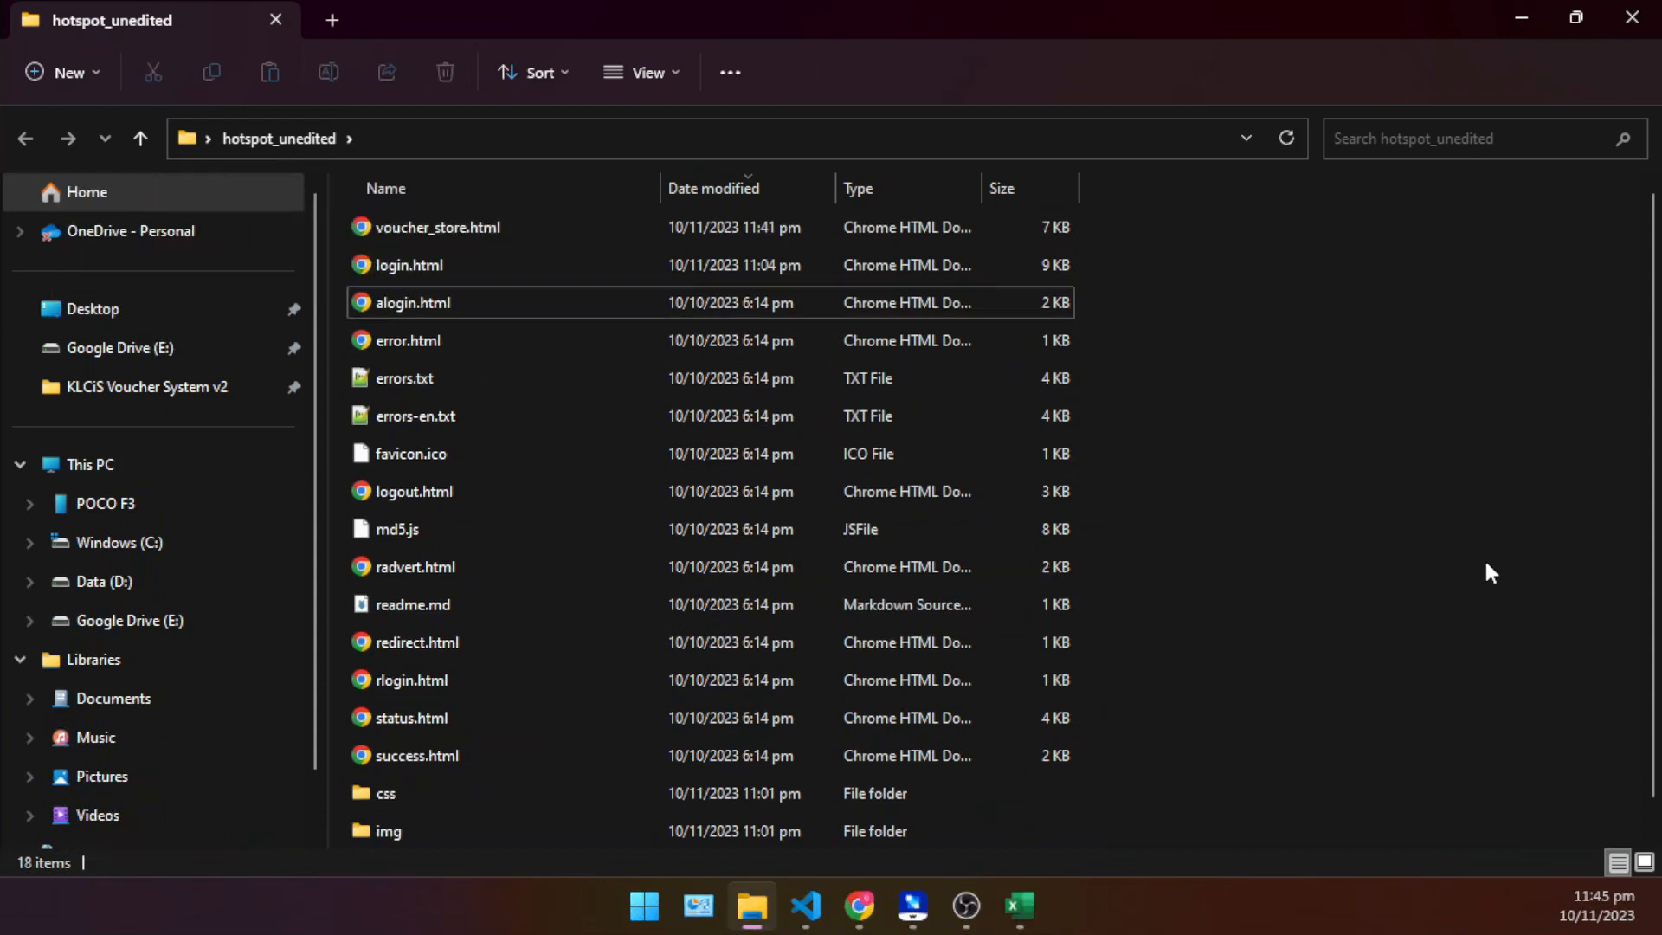
# - Check voucher_store.html and login.html in the folder and bring up login.html in Visual Studio Code
pyautogui.click(483, 226)
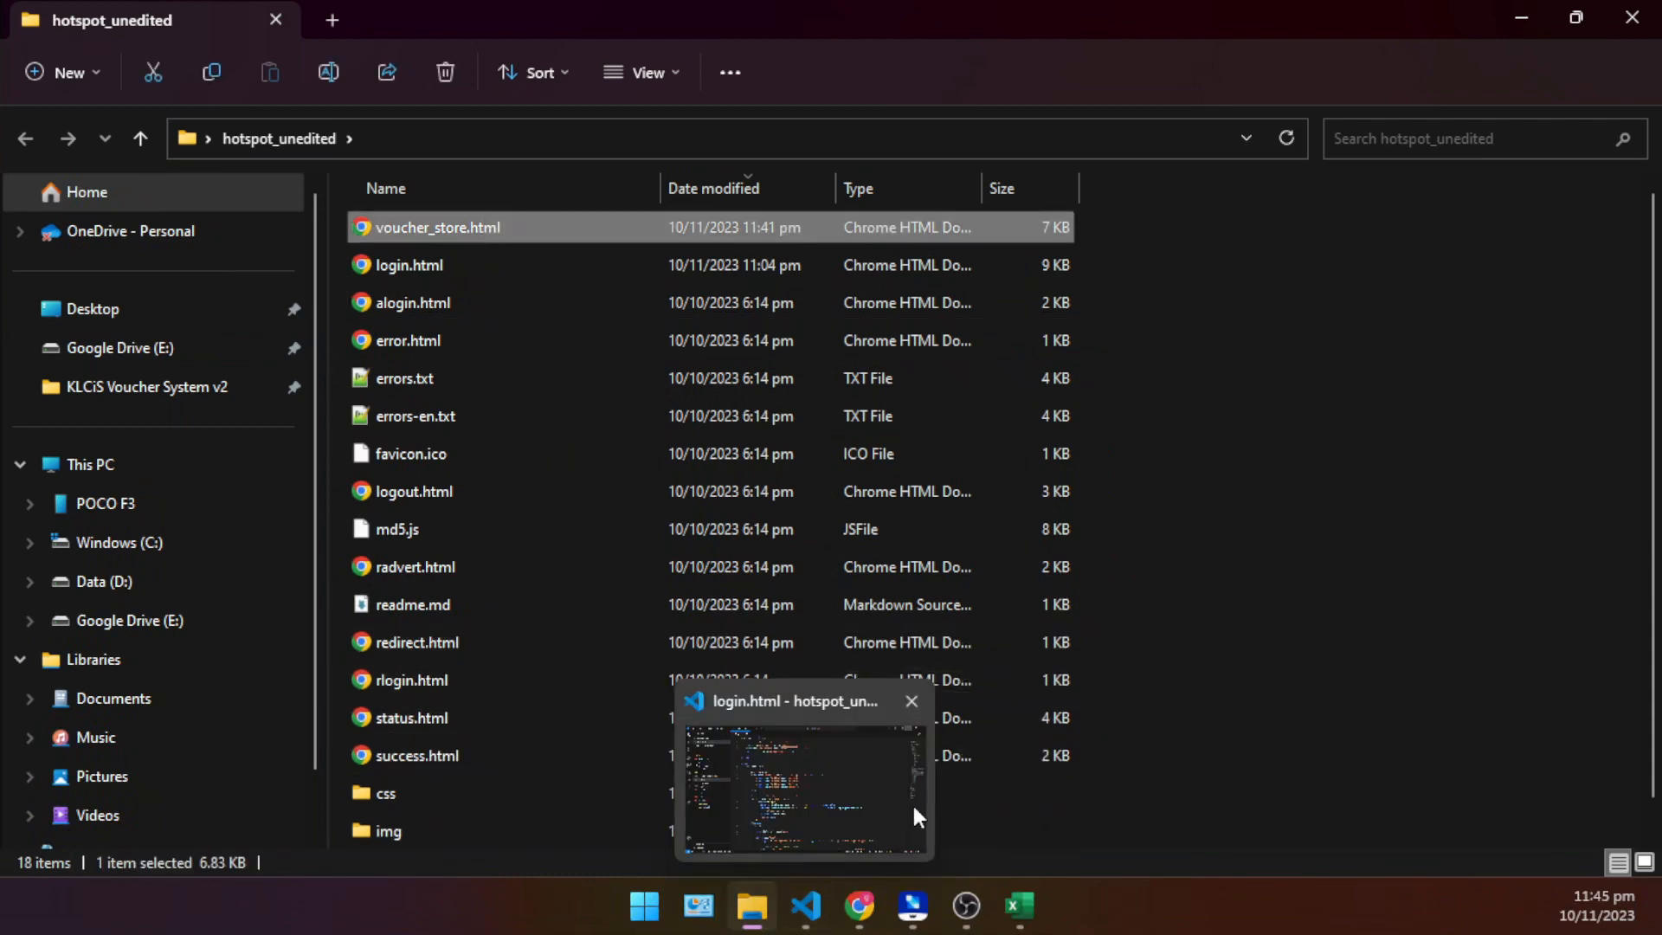
pyautogui.click(815, 904)
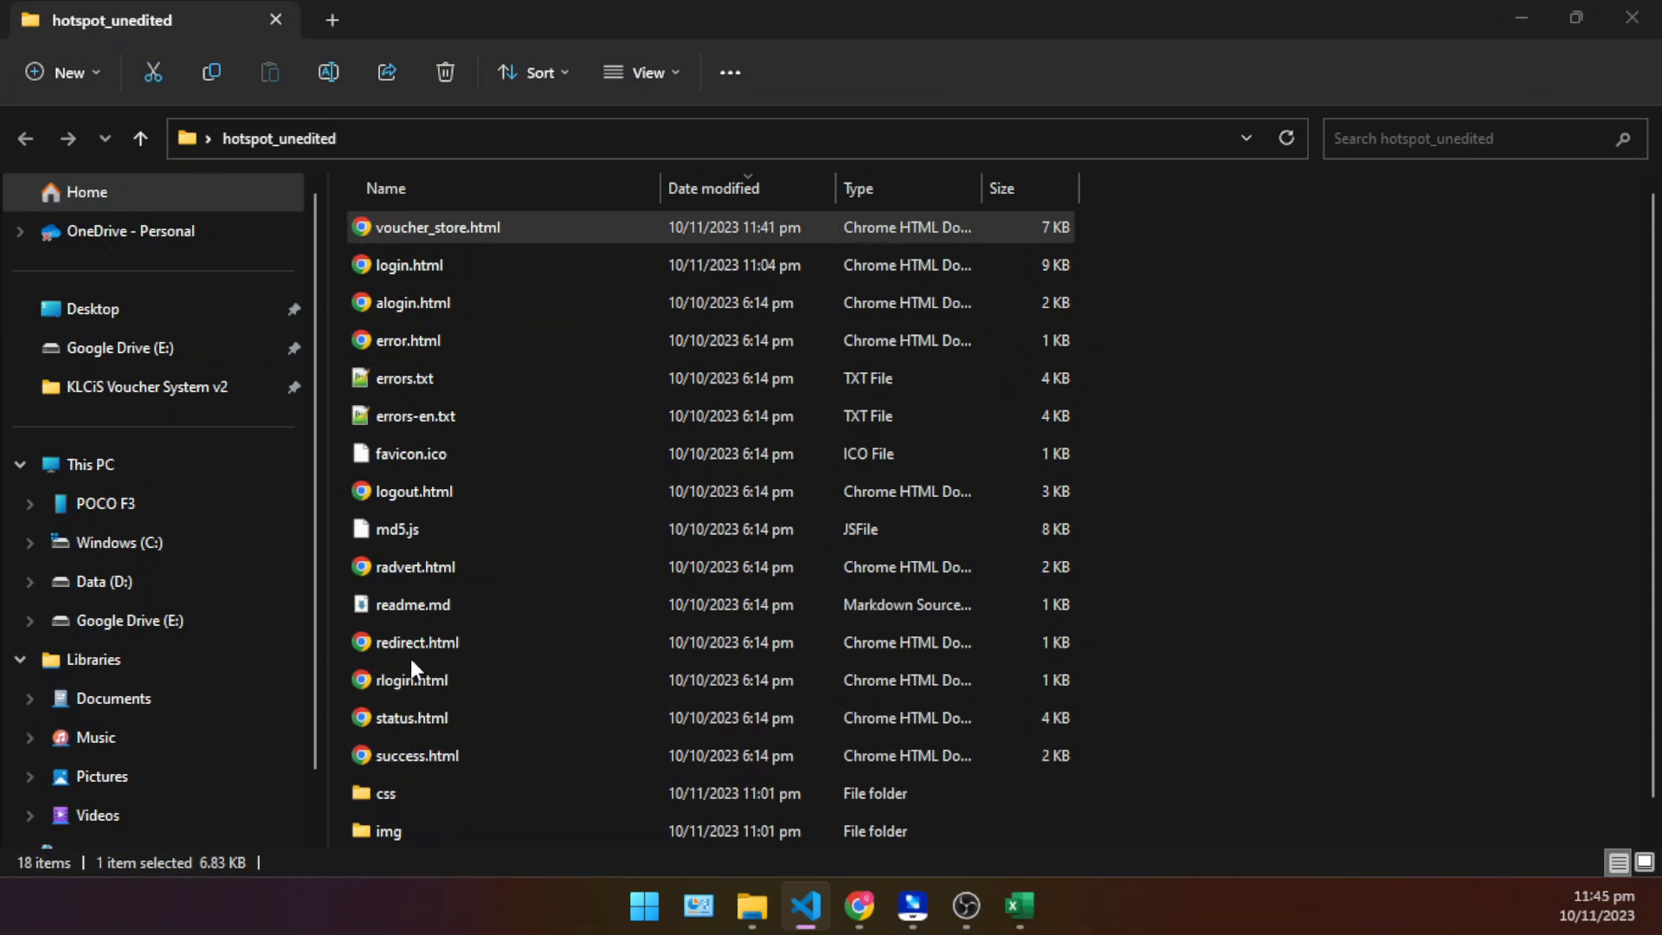
pyautogui.click(412, 267)
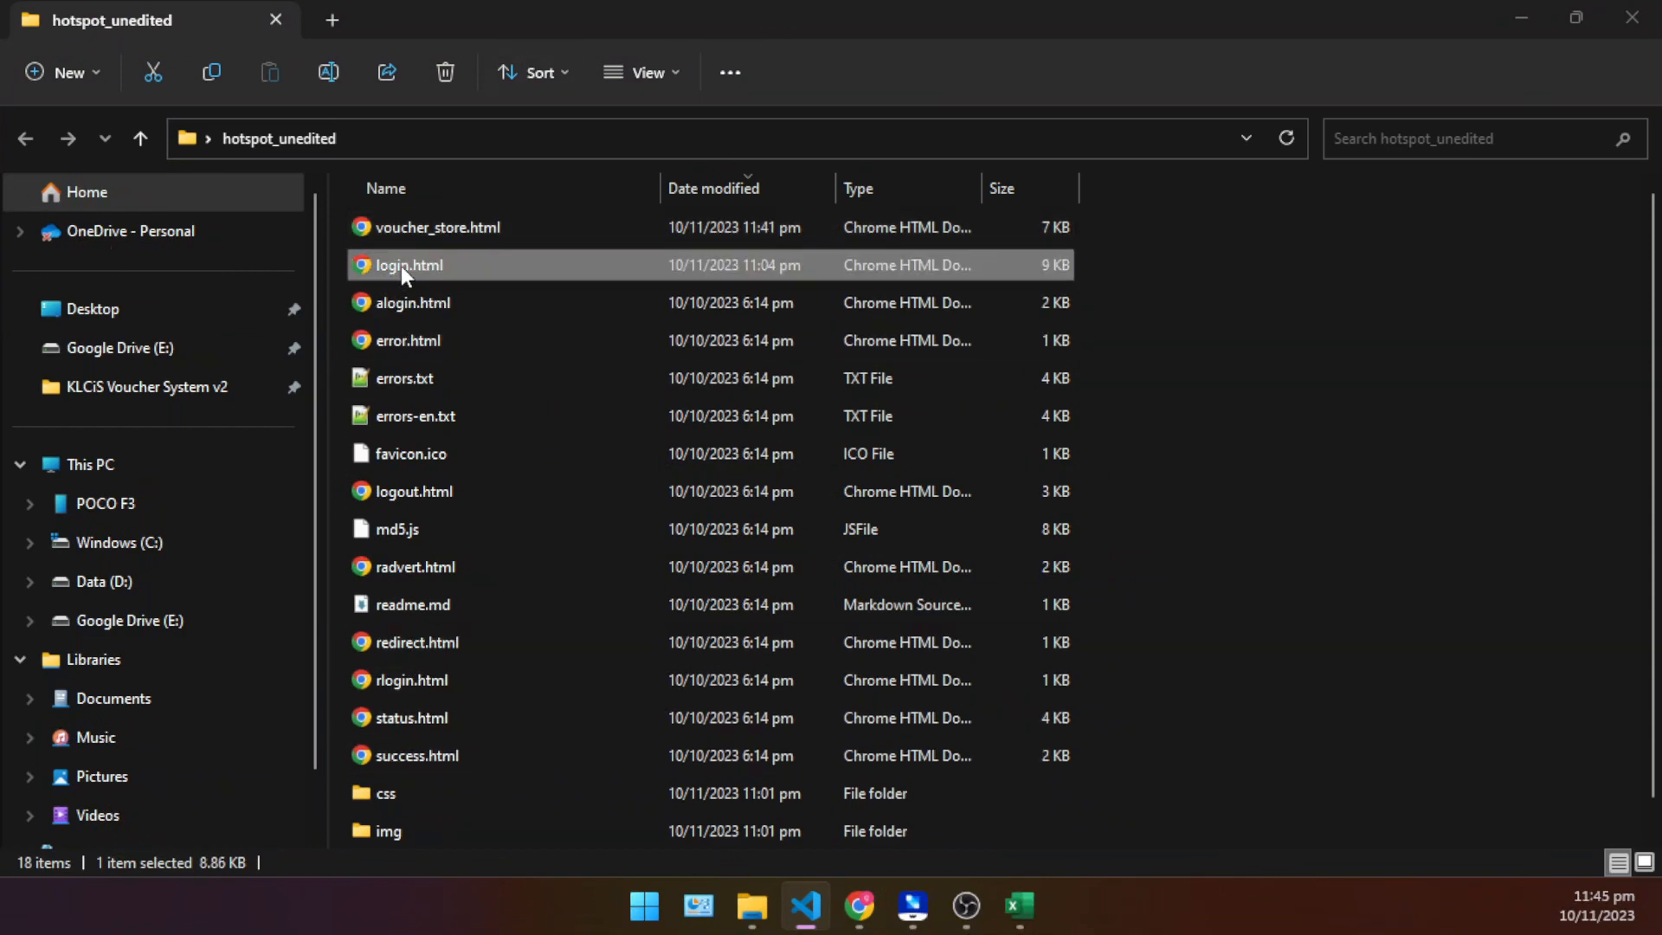
pyautogui.moveTo(0, 37); pyautogui.dragTo(976, 2)
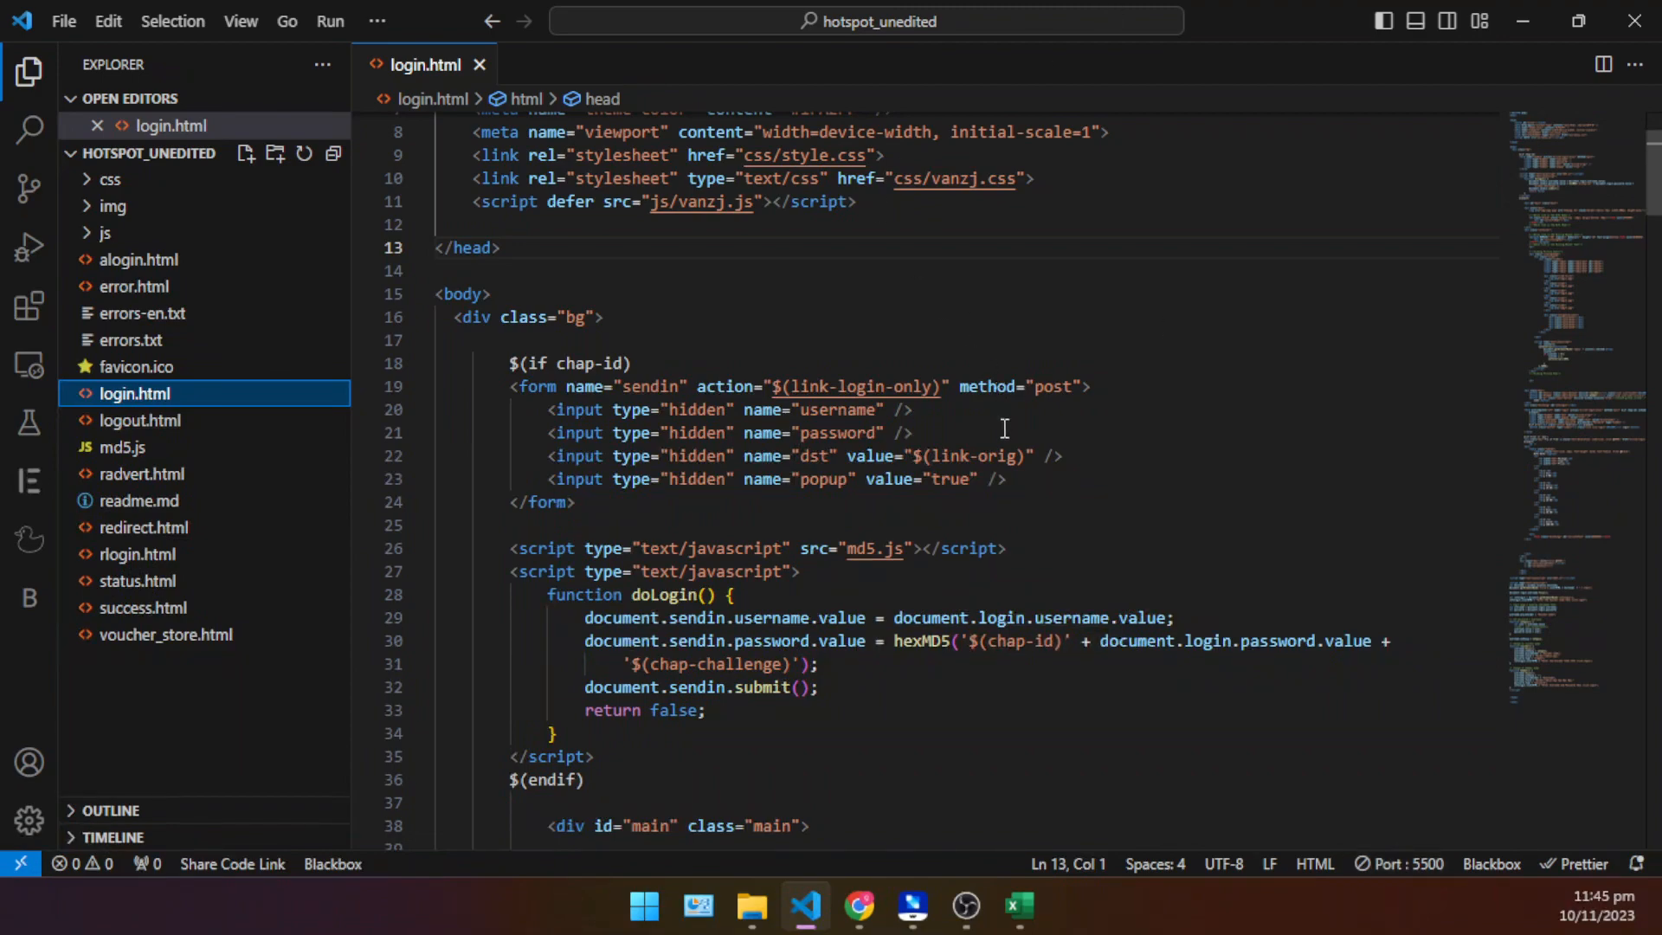
# - Insert a blank line above the Login submit button in the login form of login.html
pyautogui.scroll(-10, 1004, 427)
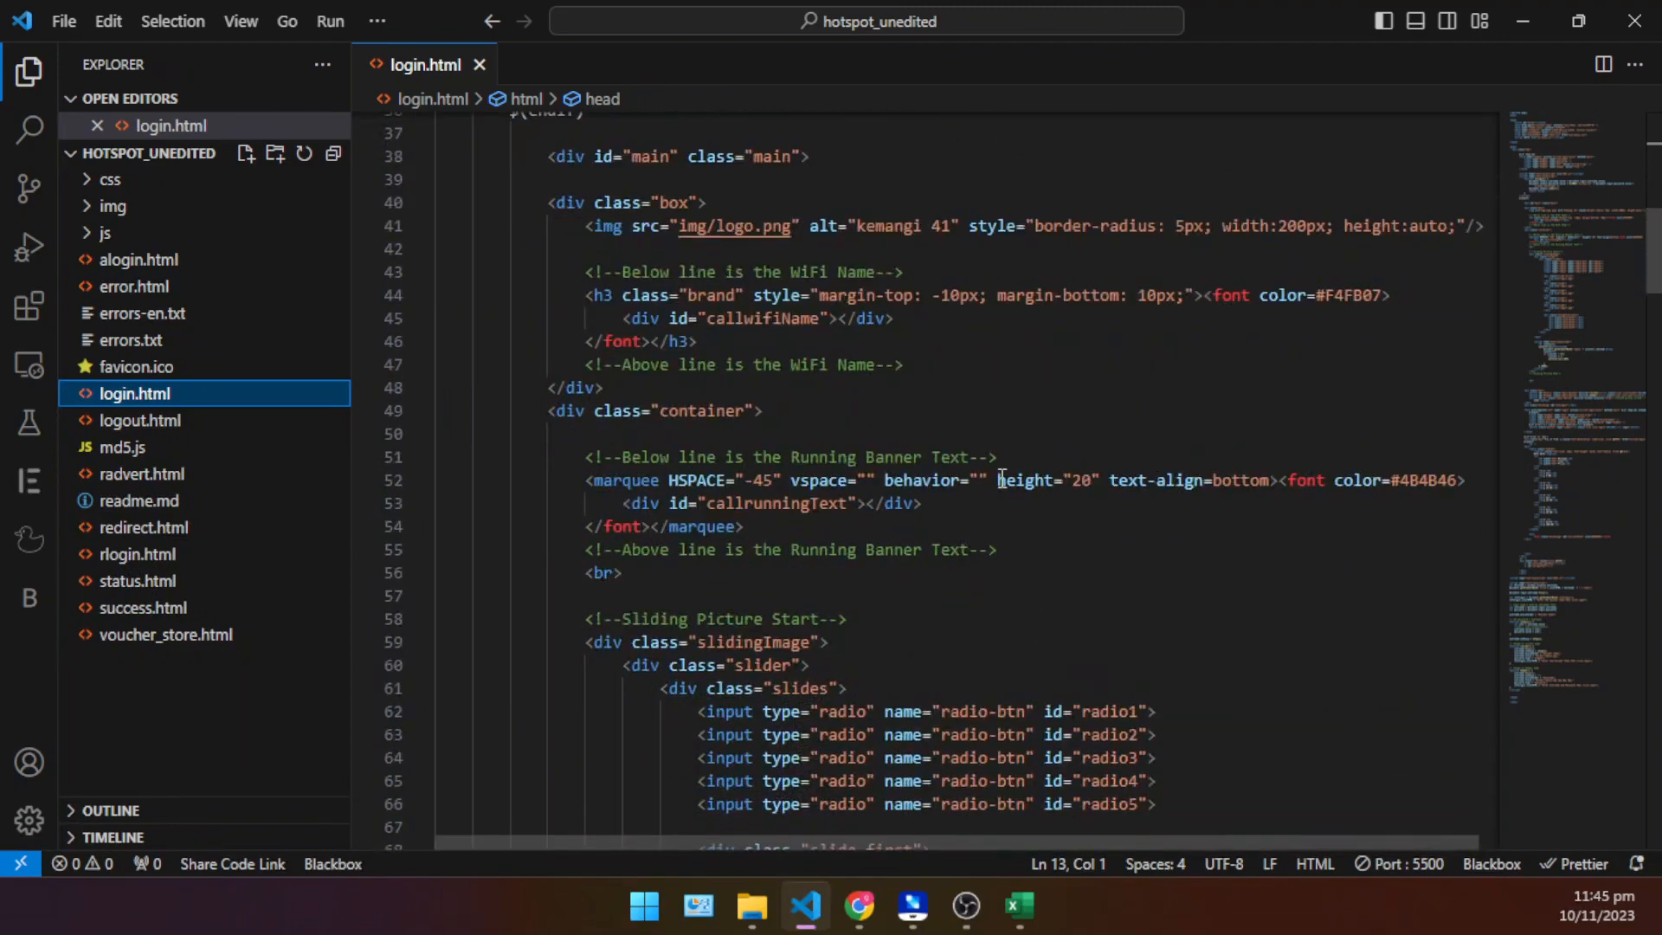
pyautogui.scroll(-20, 1002, 479)
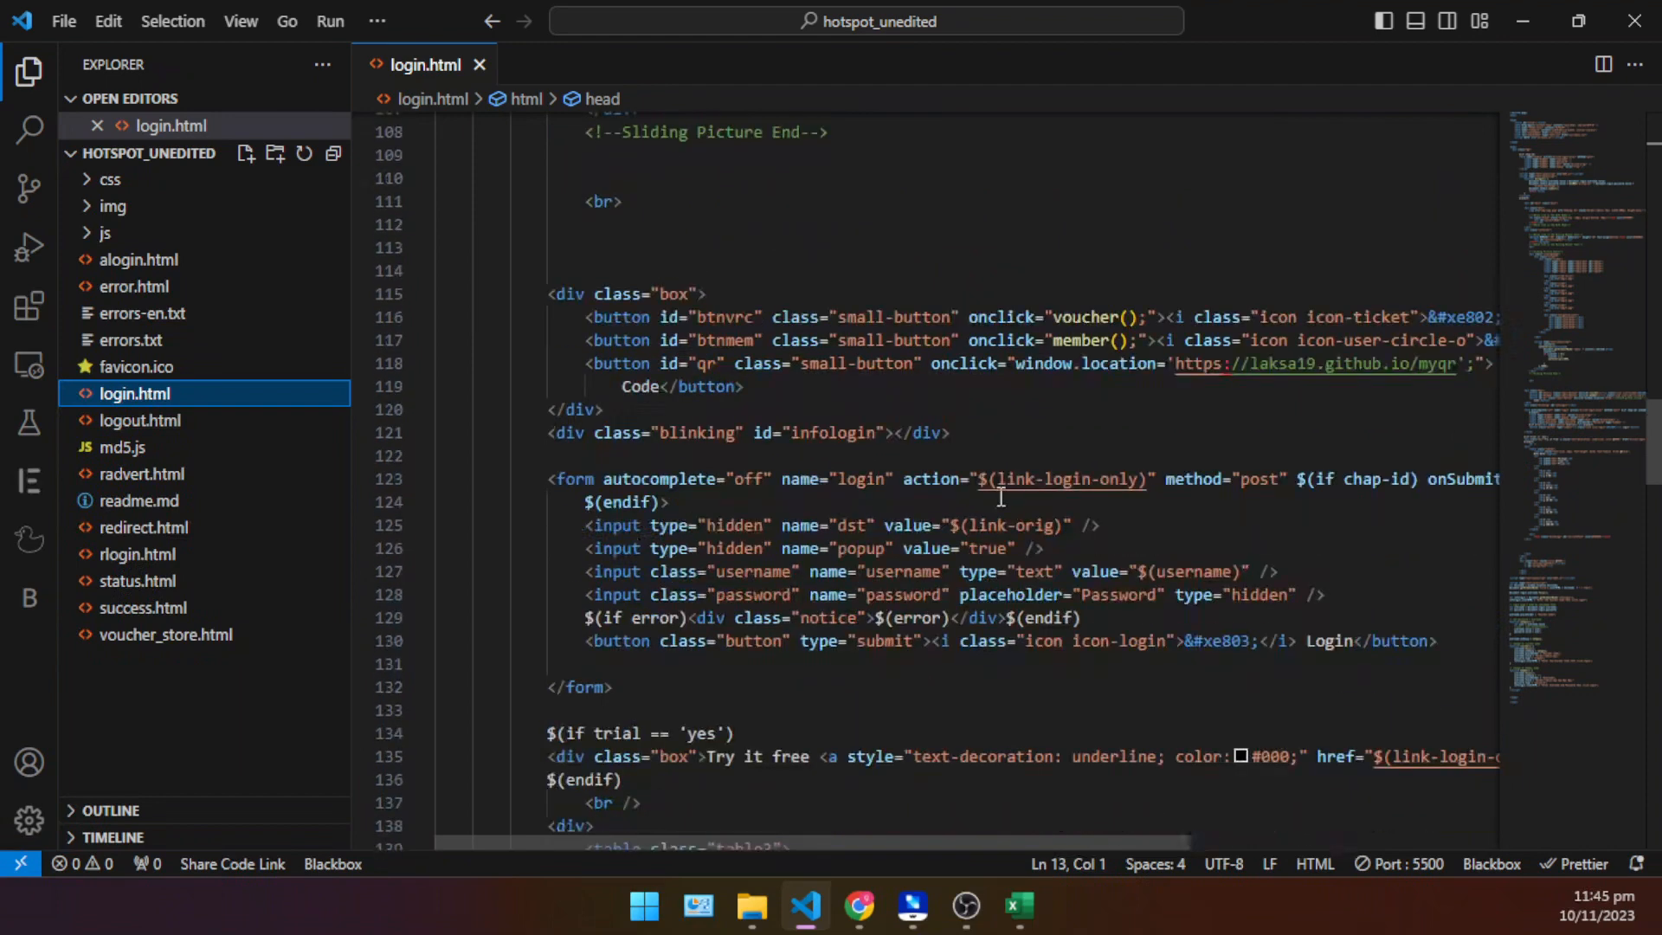
pyautogui.scroll(-3, 933, 601)
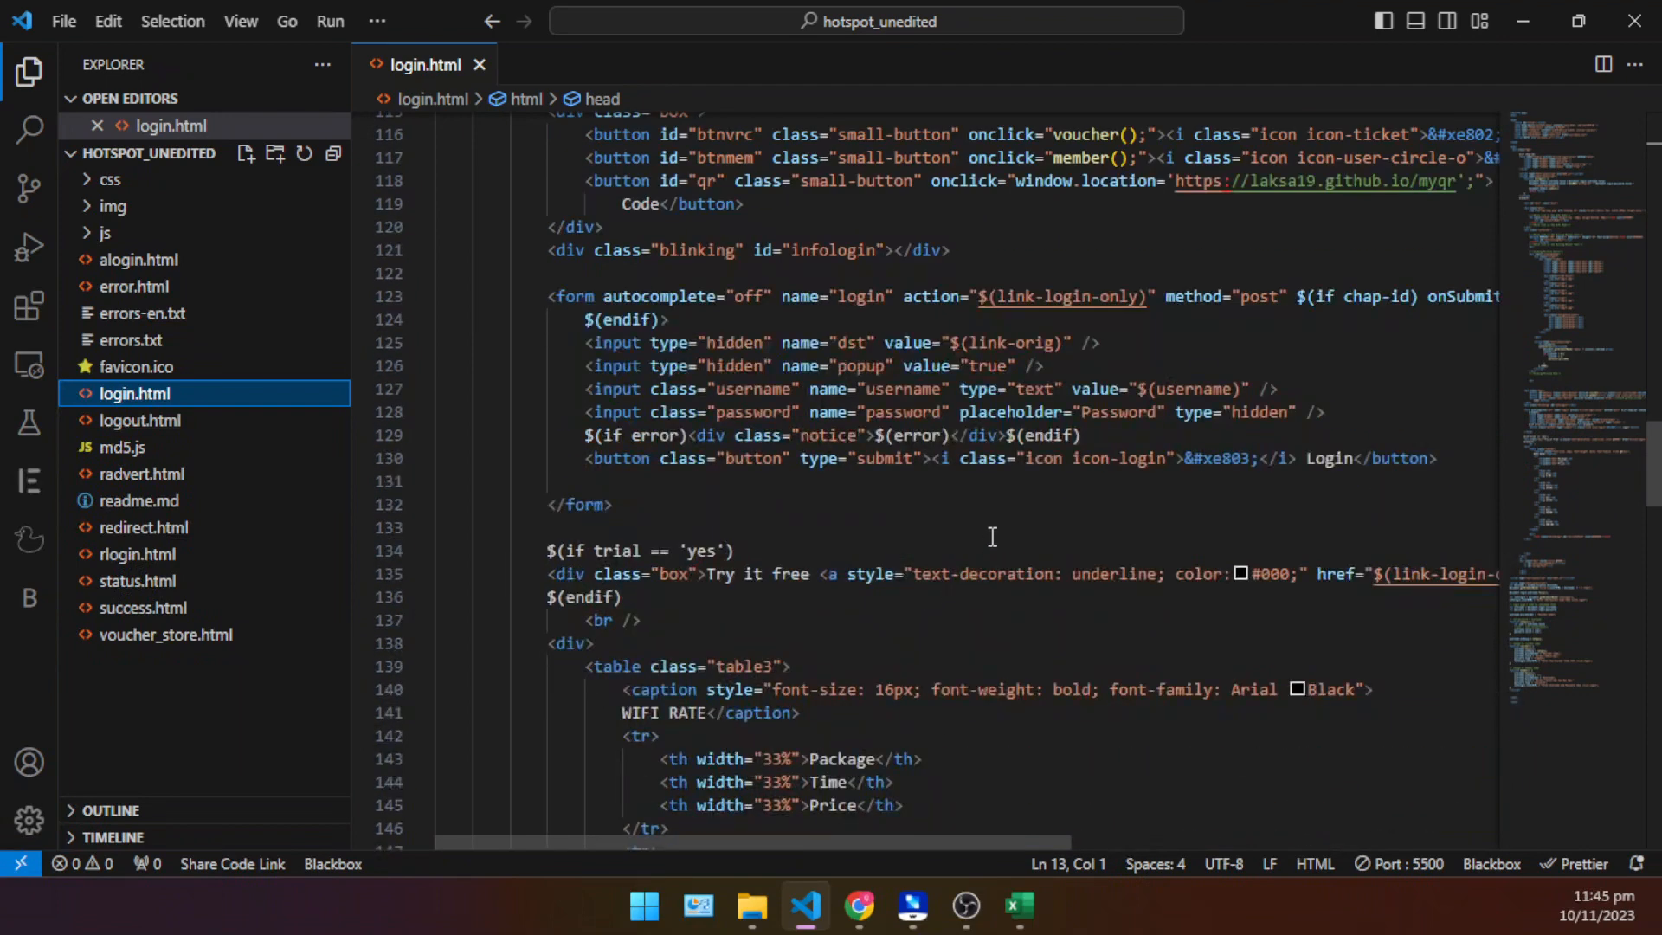
pyautogui.scroll(1, 934, 460)
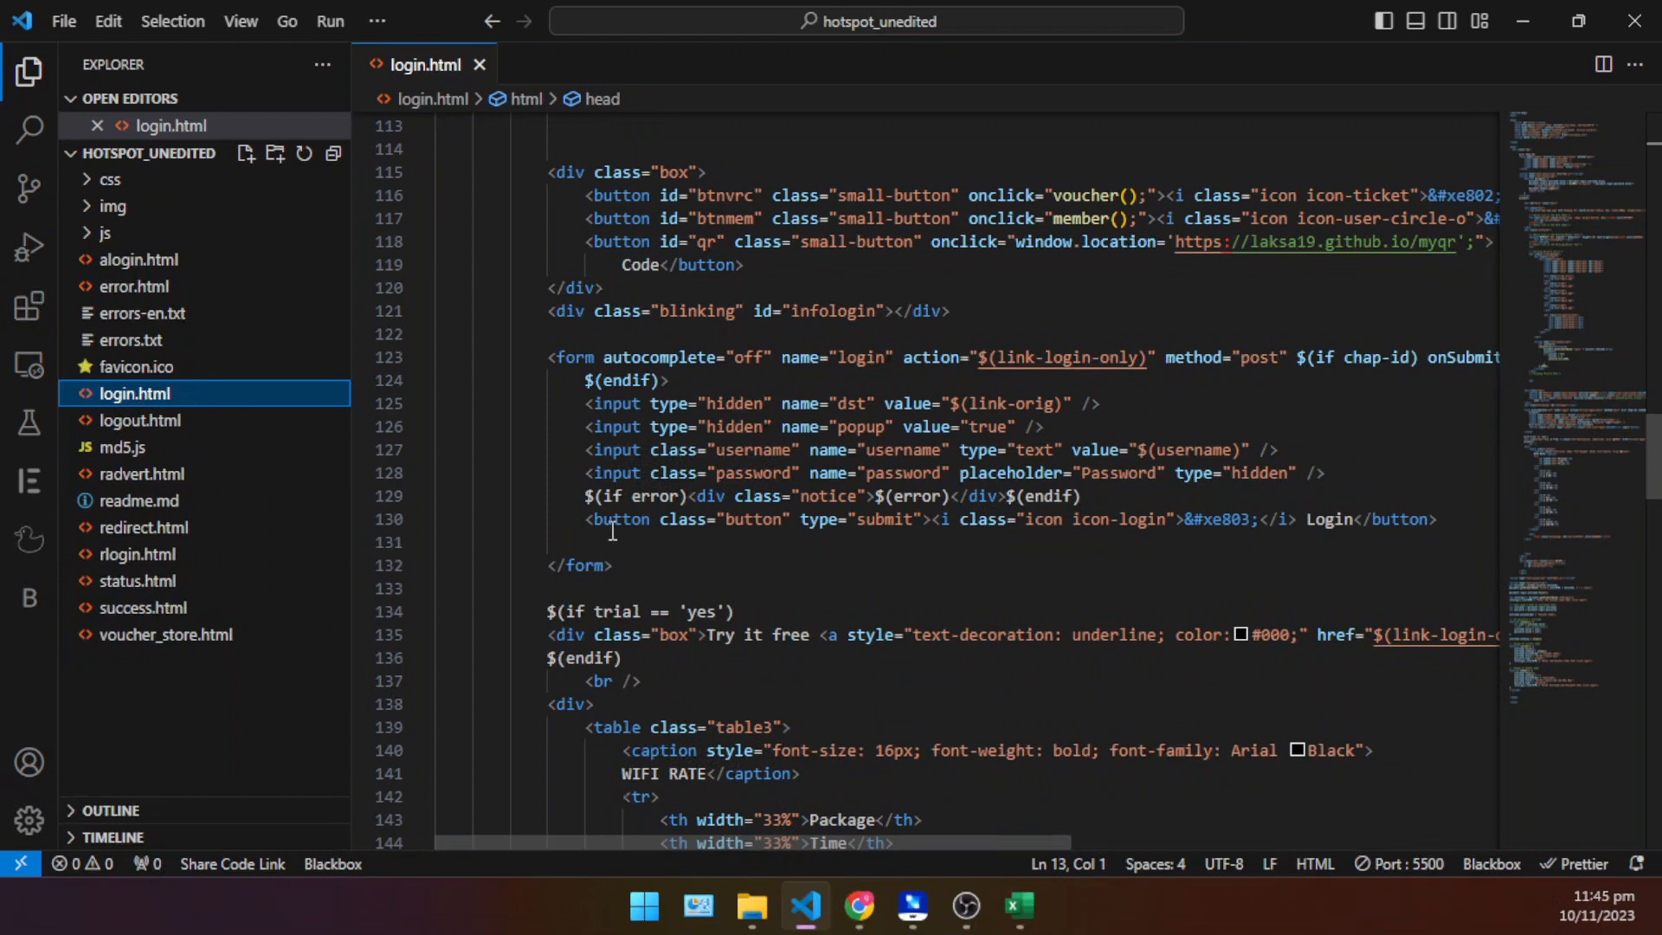
pyautogui.click(589, 518)
pyautogui.press('Return')
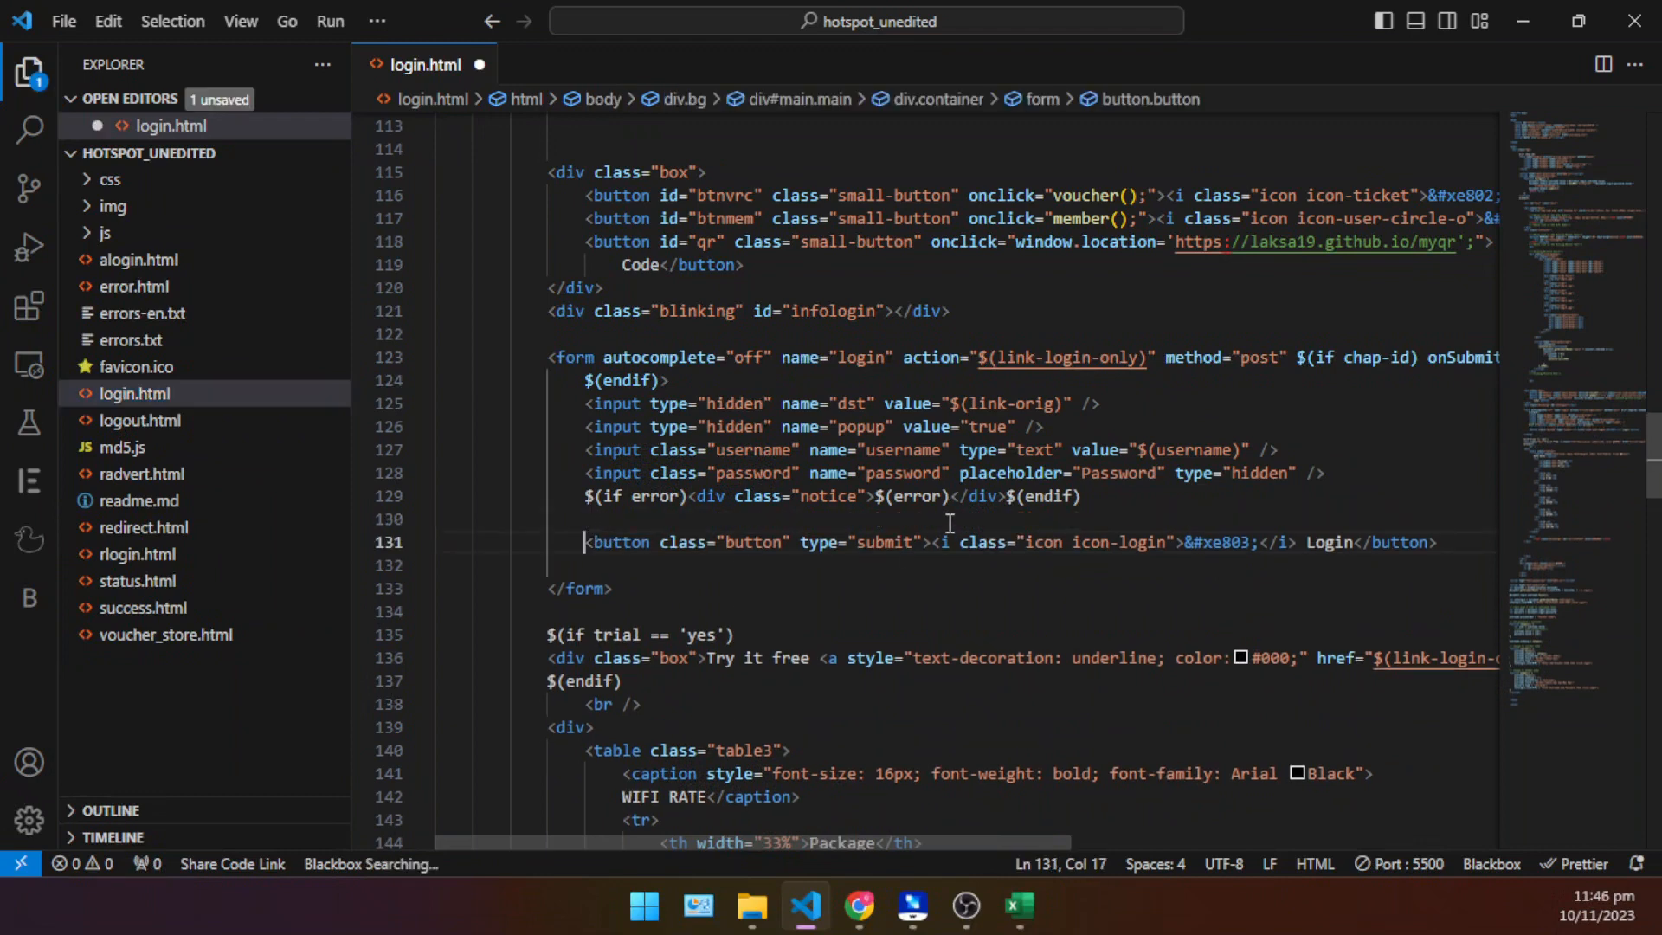
pyautogui.press('Down')
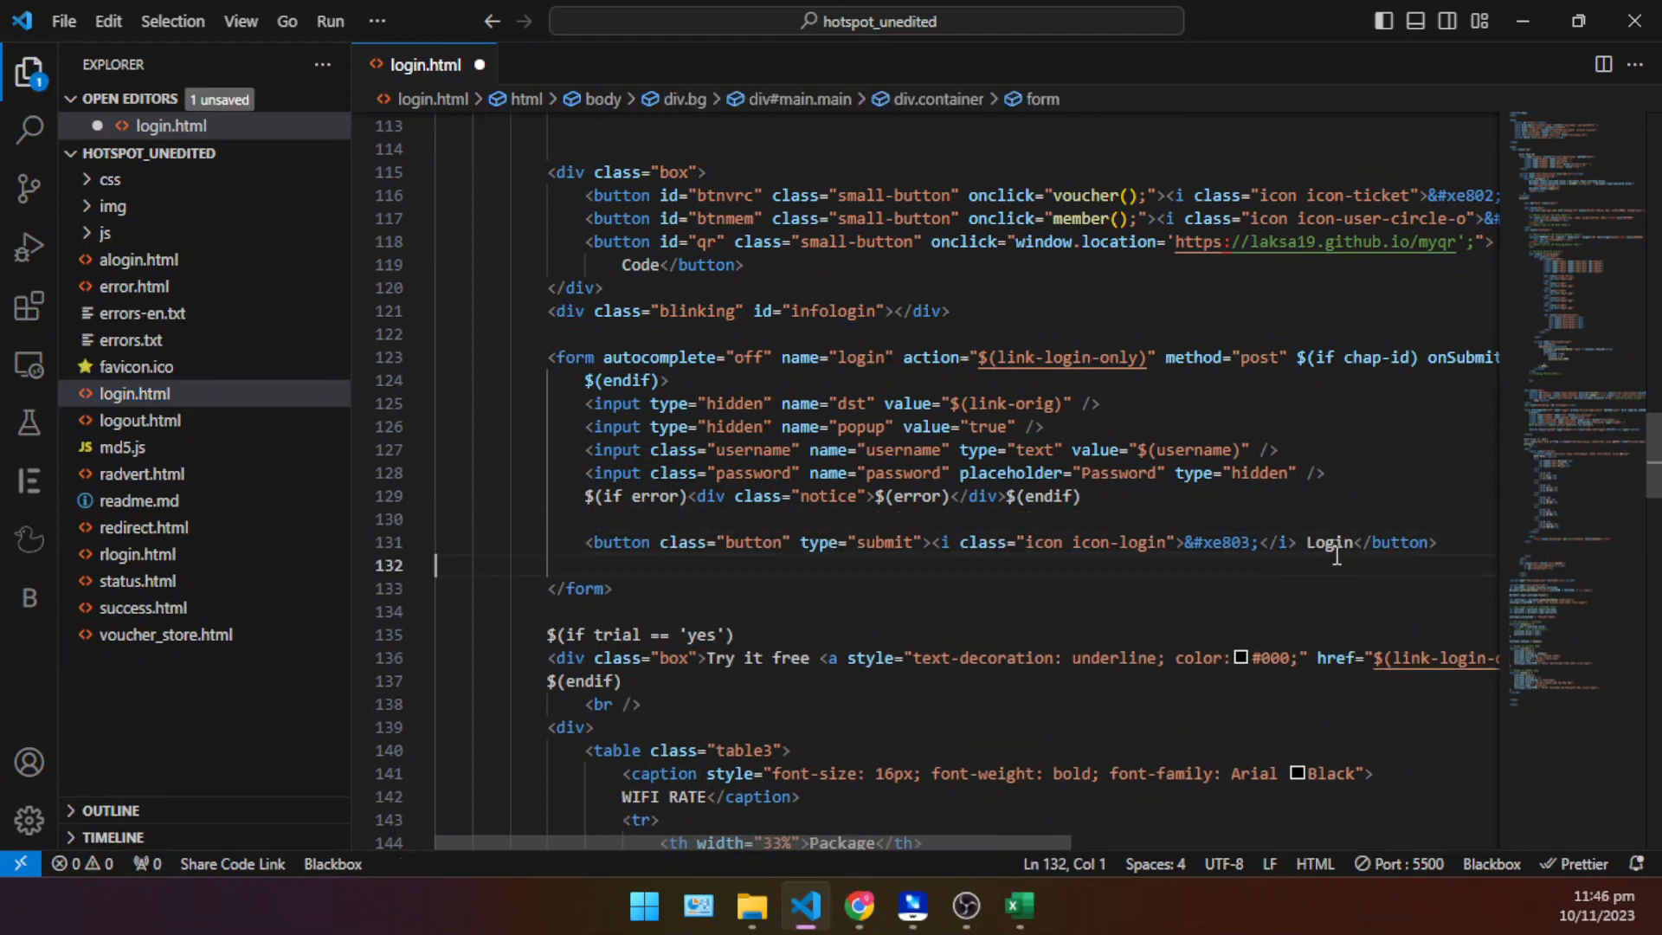
# - Search login.html for "Login" to locate the code of the form's submit button, and close the search
pyautogui.click(1337, 545)
pyautogui.press('Up')
pyautogui.press('Up')
pyautogui.press('Up')
pyautogui.press('Up')
pyautogui.press('Up')
pyautogui.press('Up')
pyautogui.press('Up')
pyautogui.press('Up')
pyautogui.press('Up')
pyautogui.press('Up')
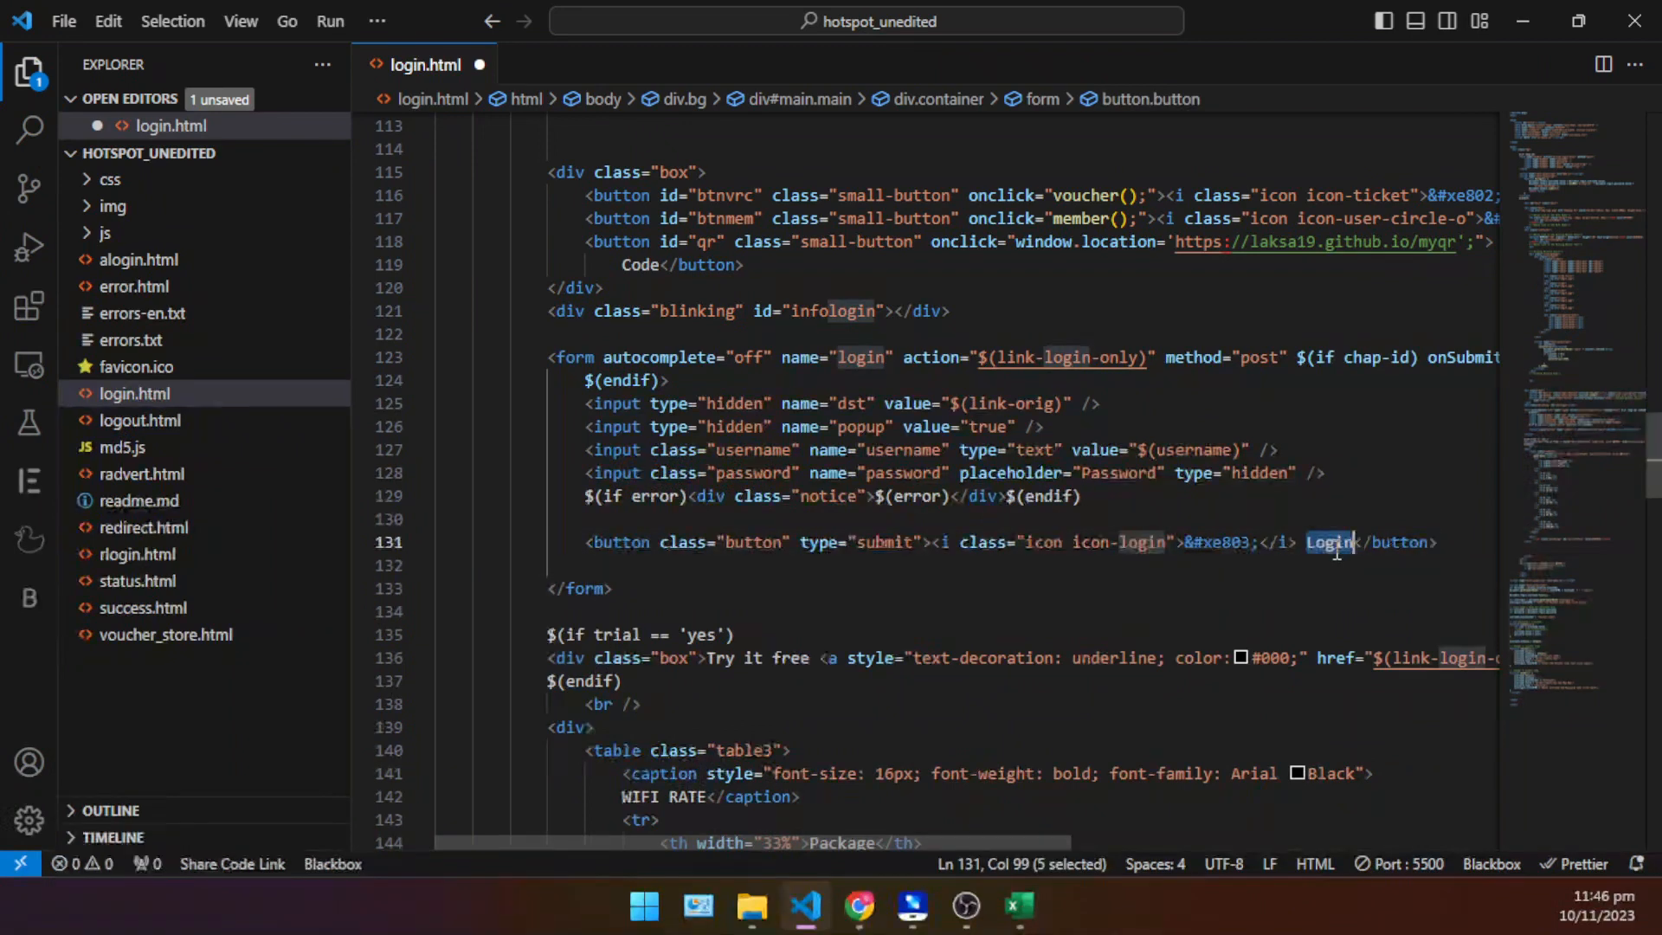
pyautogui.doubleClick(1340, 542)
pyautogui.click(1241, 337)
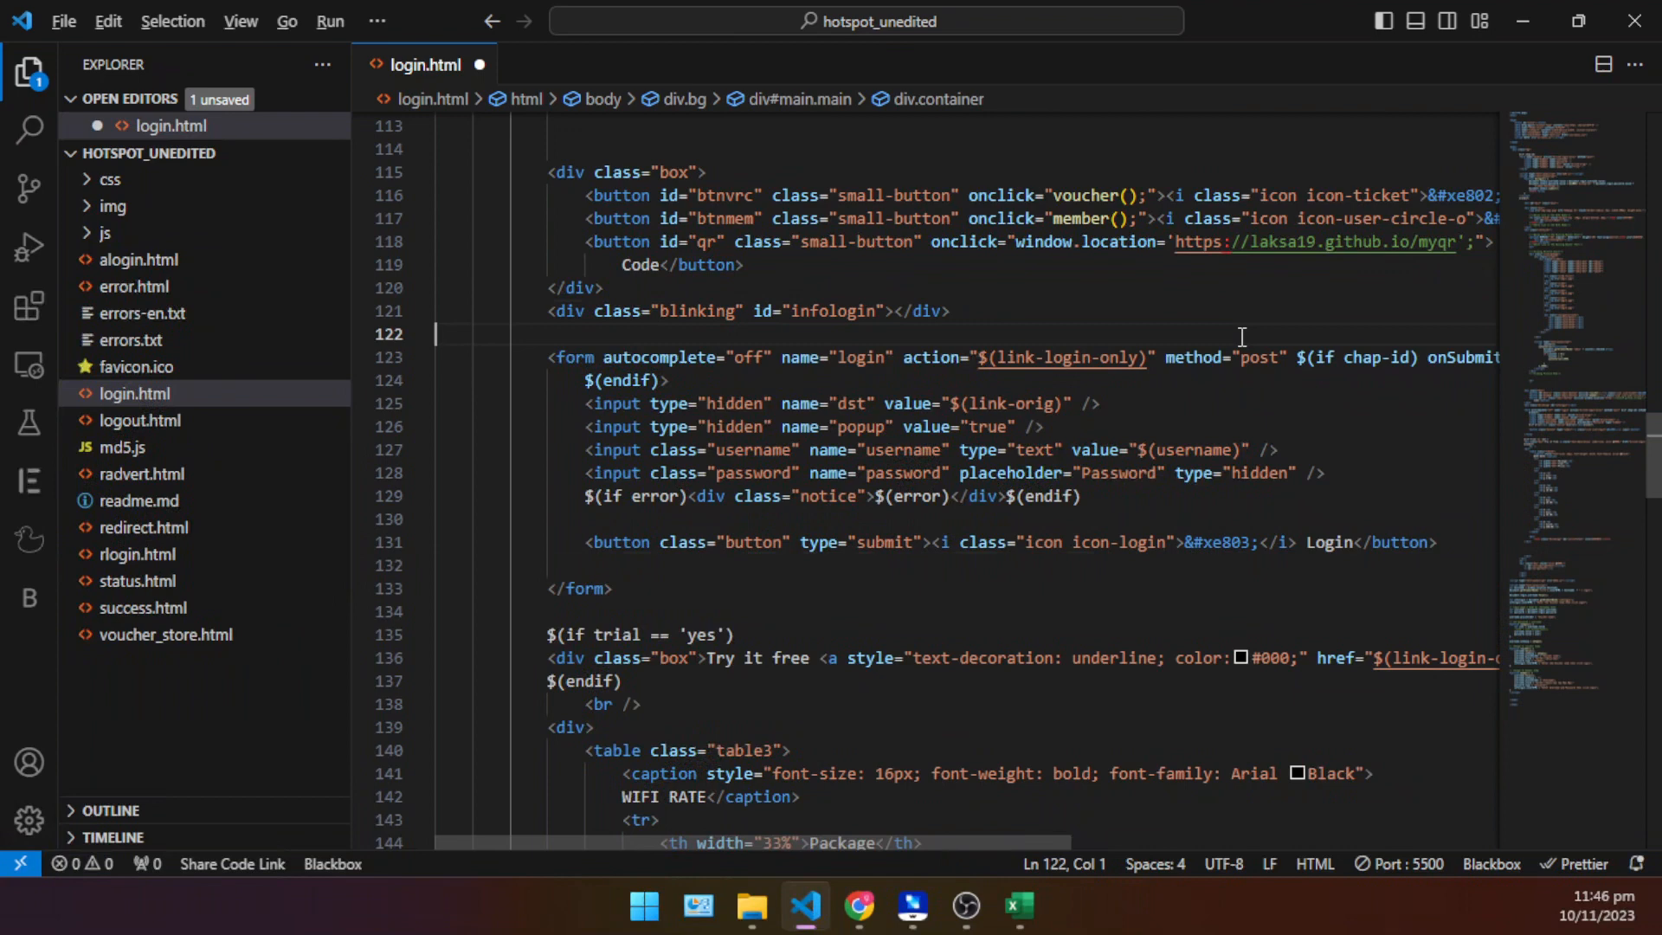
pyautogui.press('alt')
pyautogui.hotkey('ctrl', 'f')
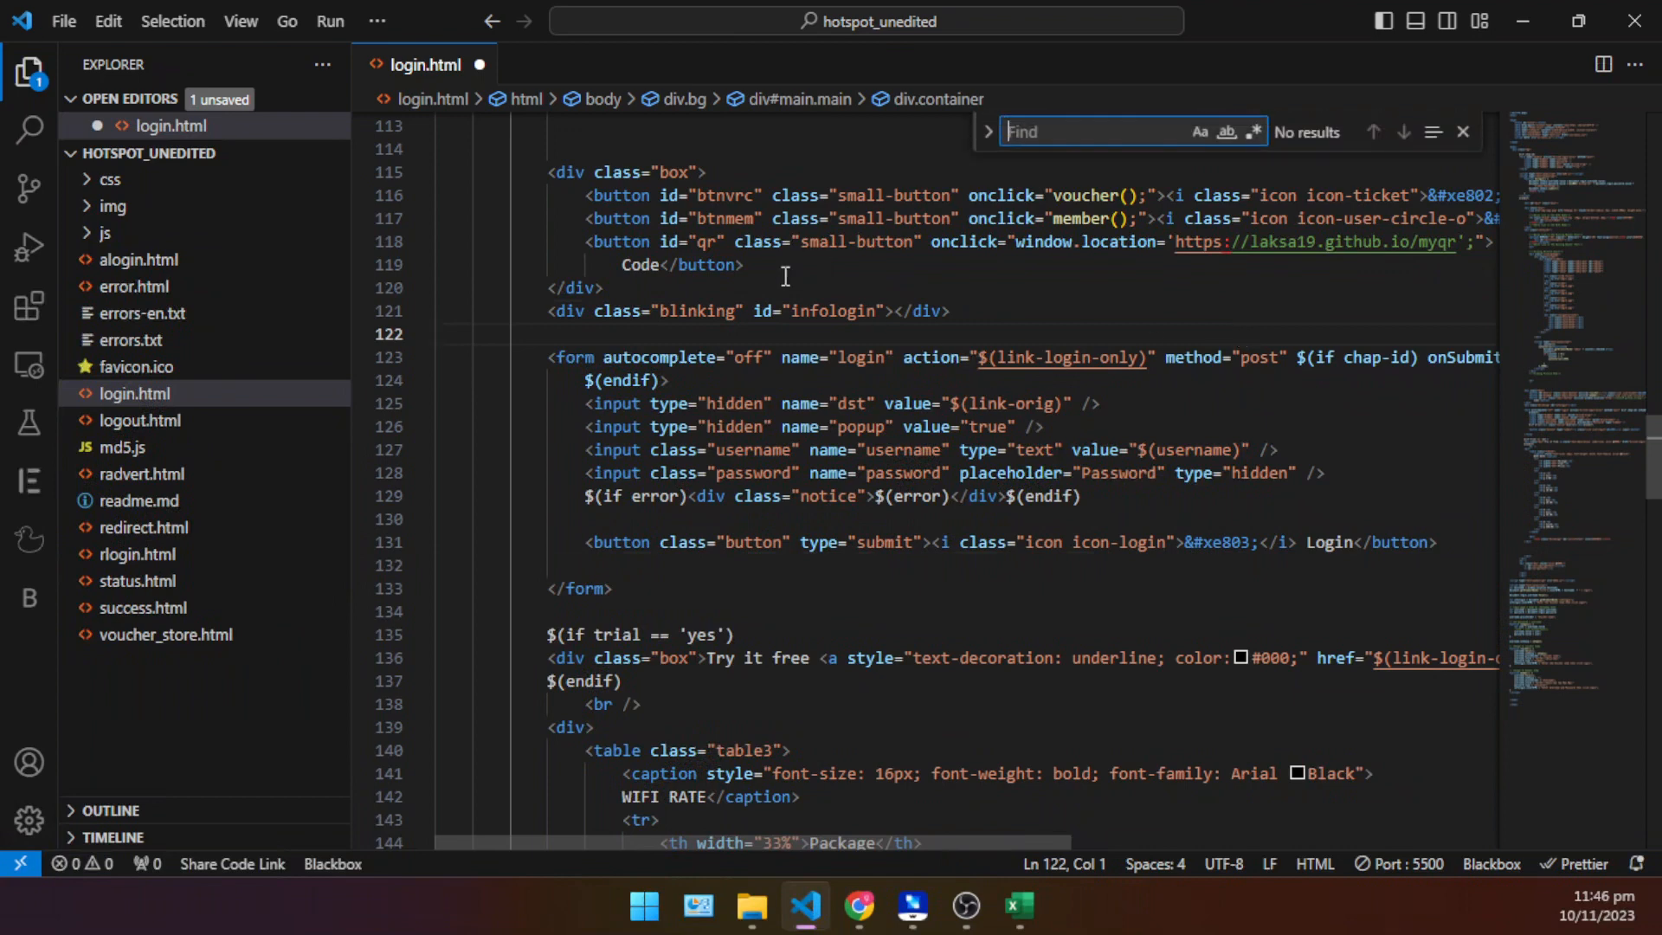
pyautogui.write('Login')
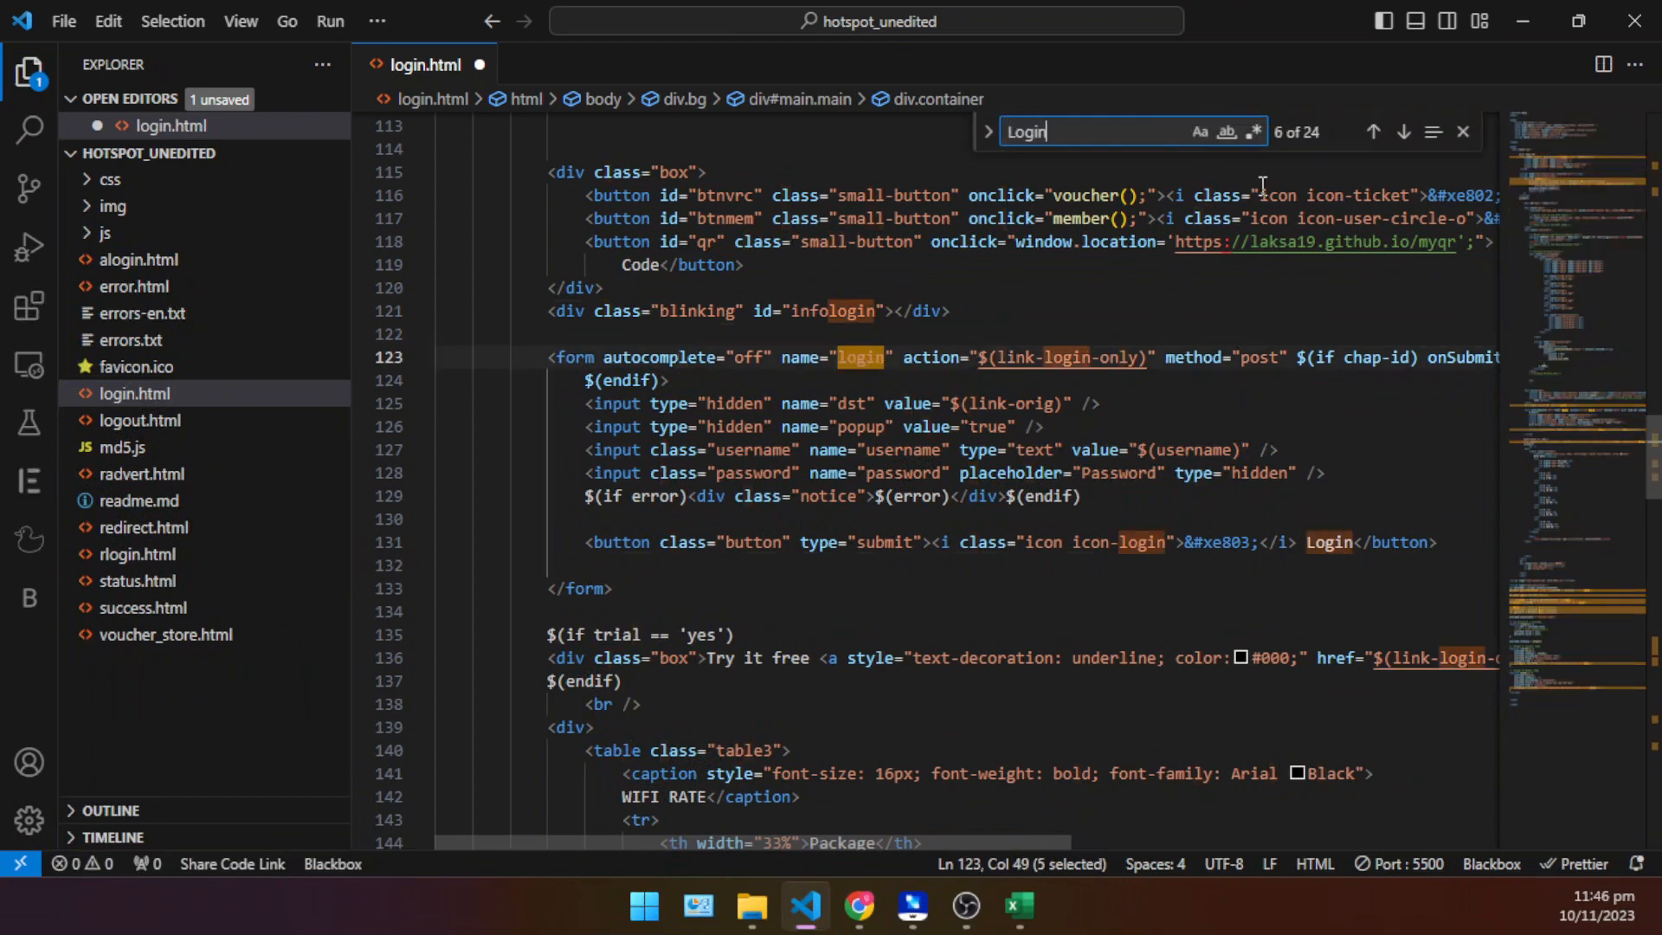
pyautogui.press('Return')
pyautogui.press('Return')
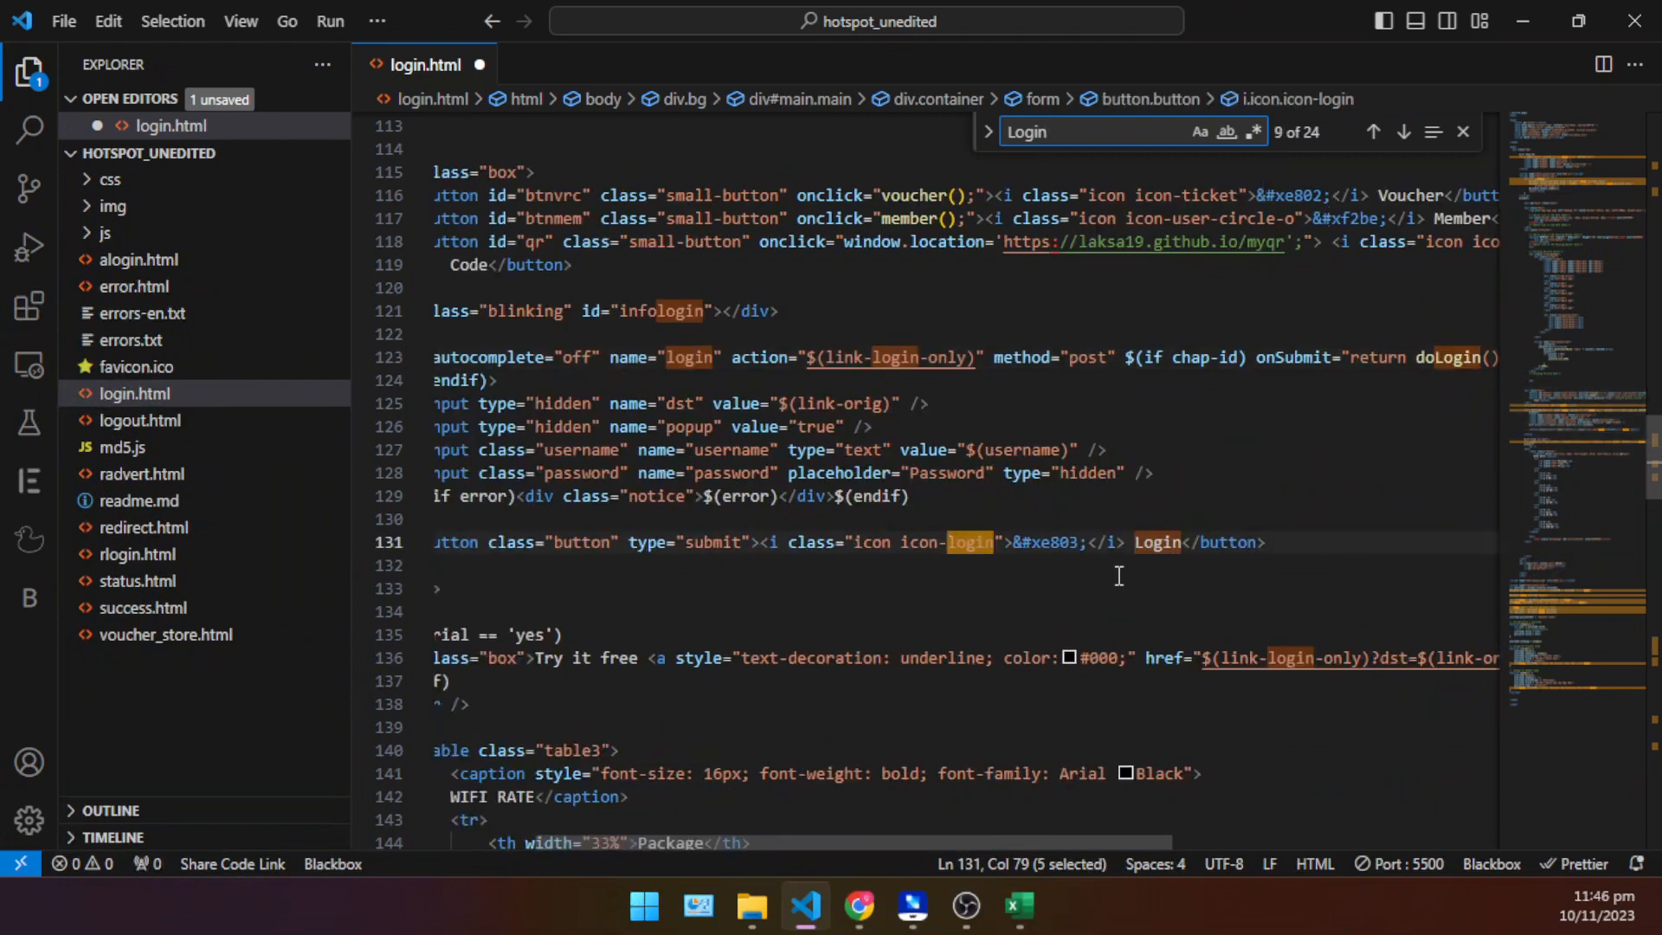
pyautogui.click(1464, 132)
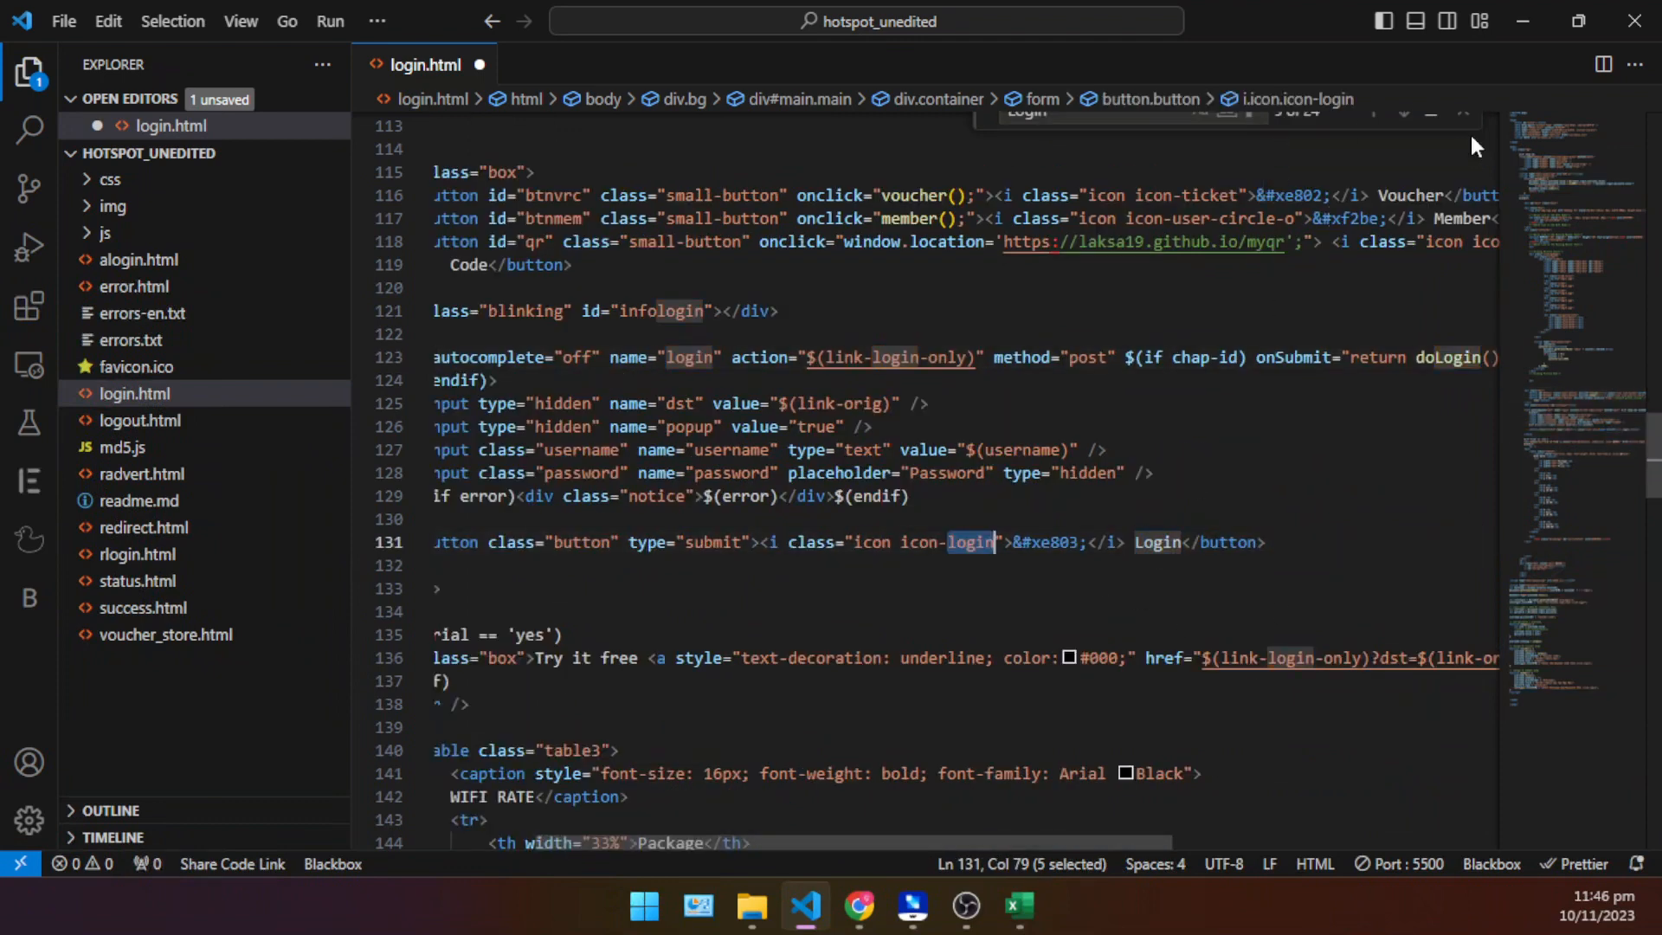
pyautogui.click(1230, 473)
pyautogui.moveTo(978, 835); pyautogui.dragTo(859, 831)
pyautogui.click(1446, 547)
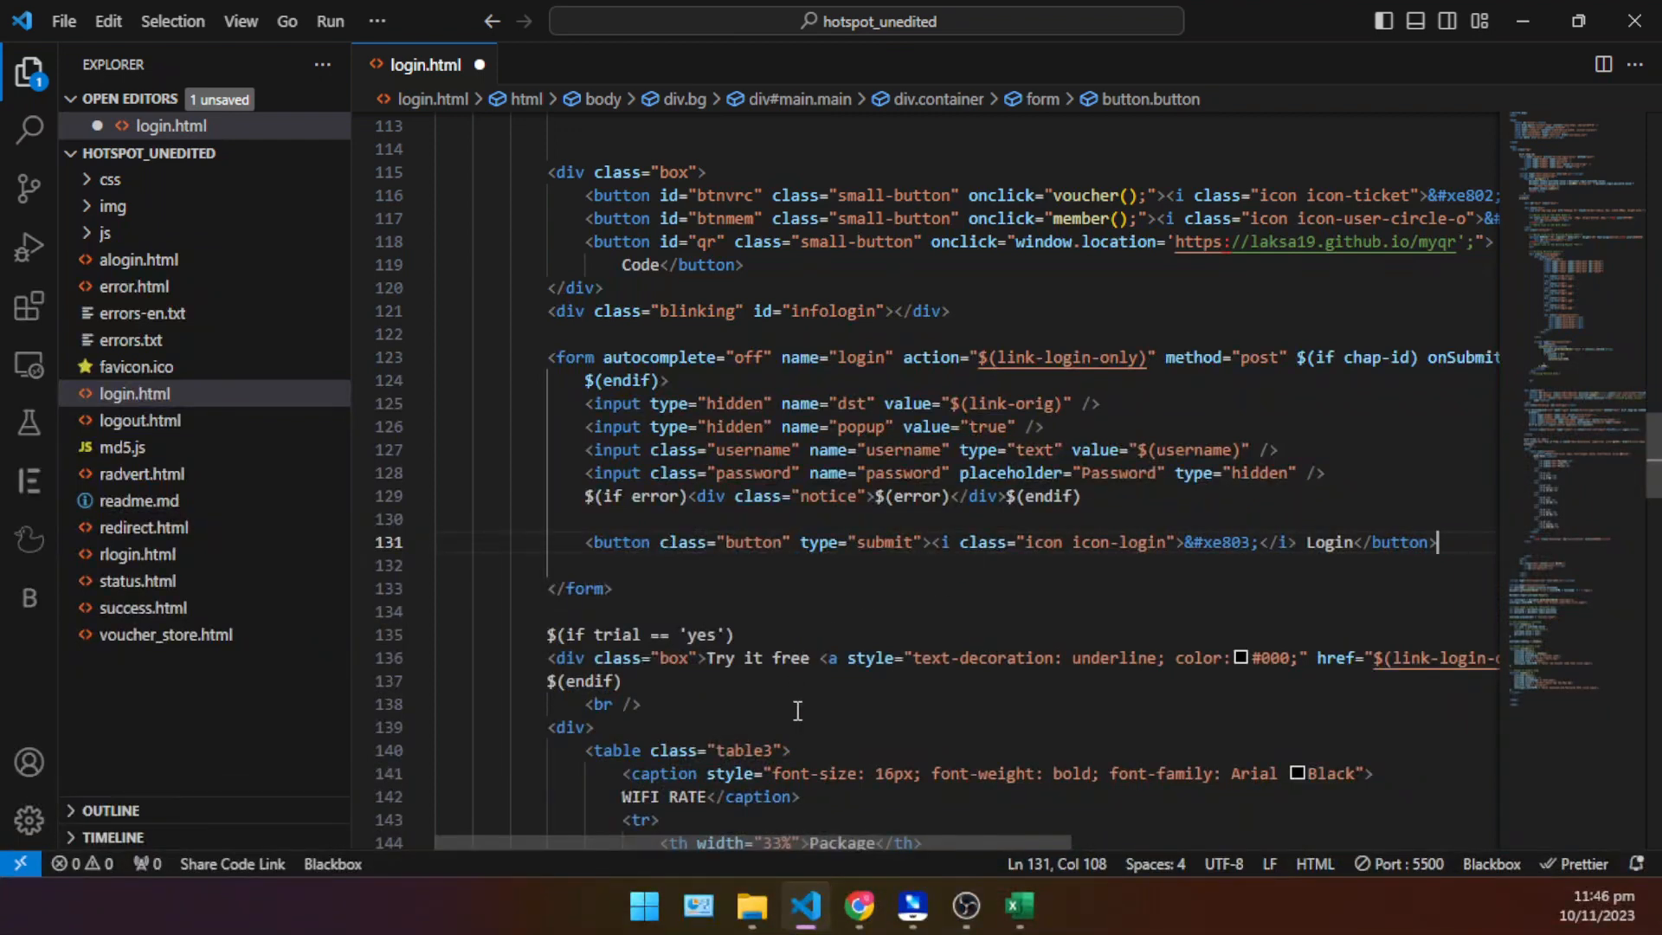
# - Switch to Chrome and examine the login page preview, from the WIFI RATE table to the Login button, then return to the code
pyautogui.click(860, 906)
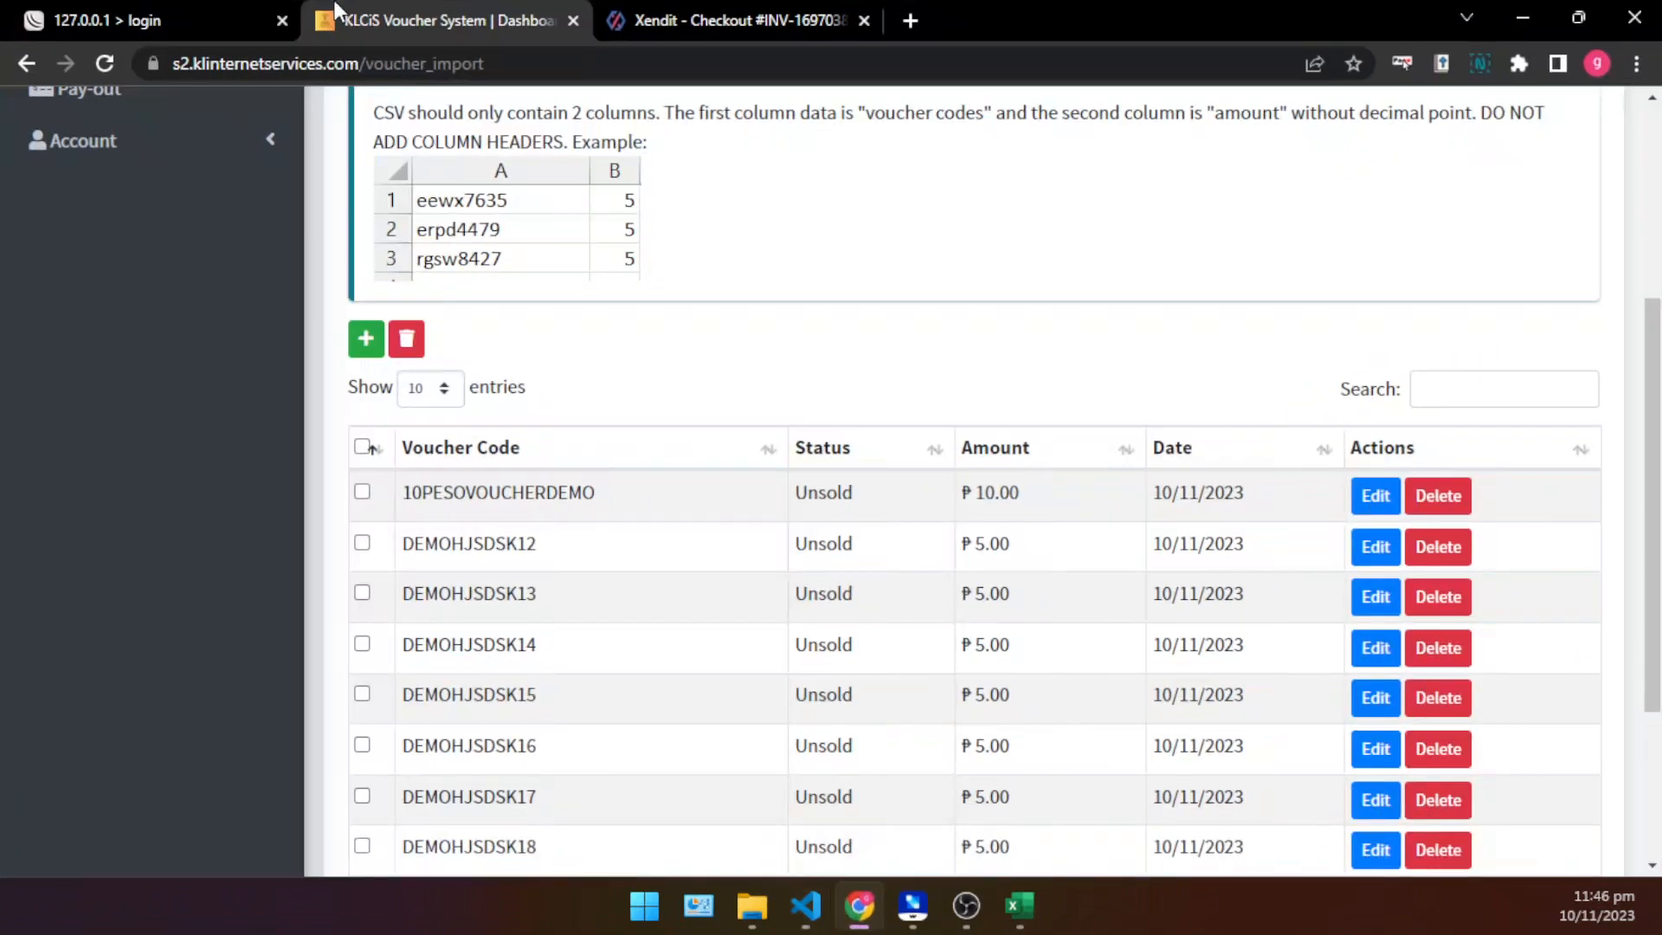
pyautogui.click(165, 19)
pyautogui.scroll(-10, 1027, 485)
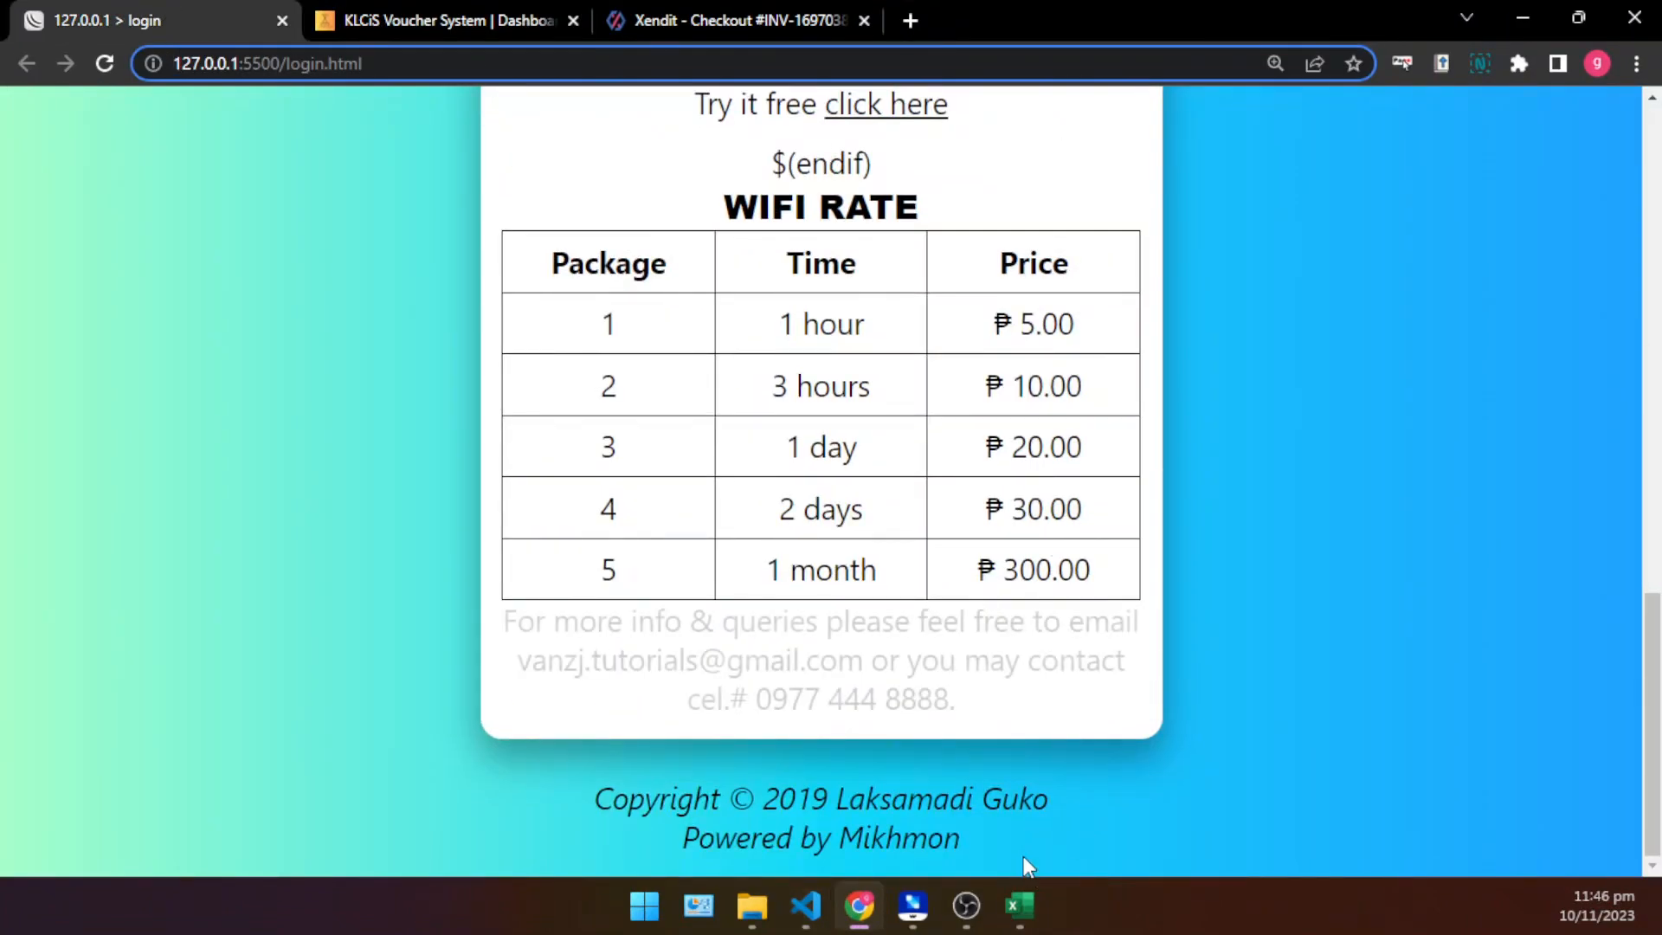
pyautogui.moveTo(1023, 856); pyautogui.dragTo(864, 836)
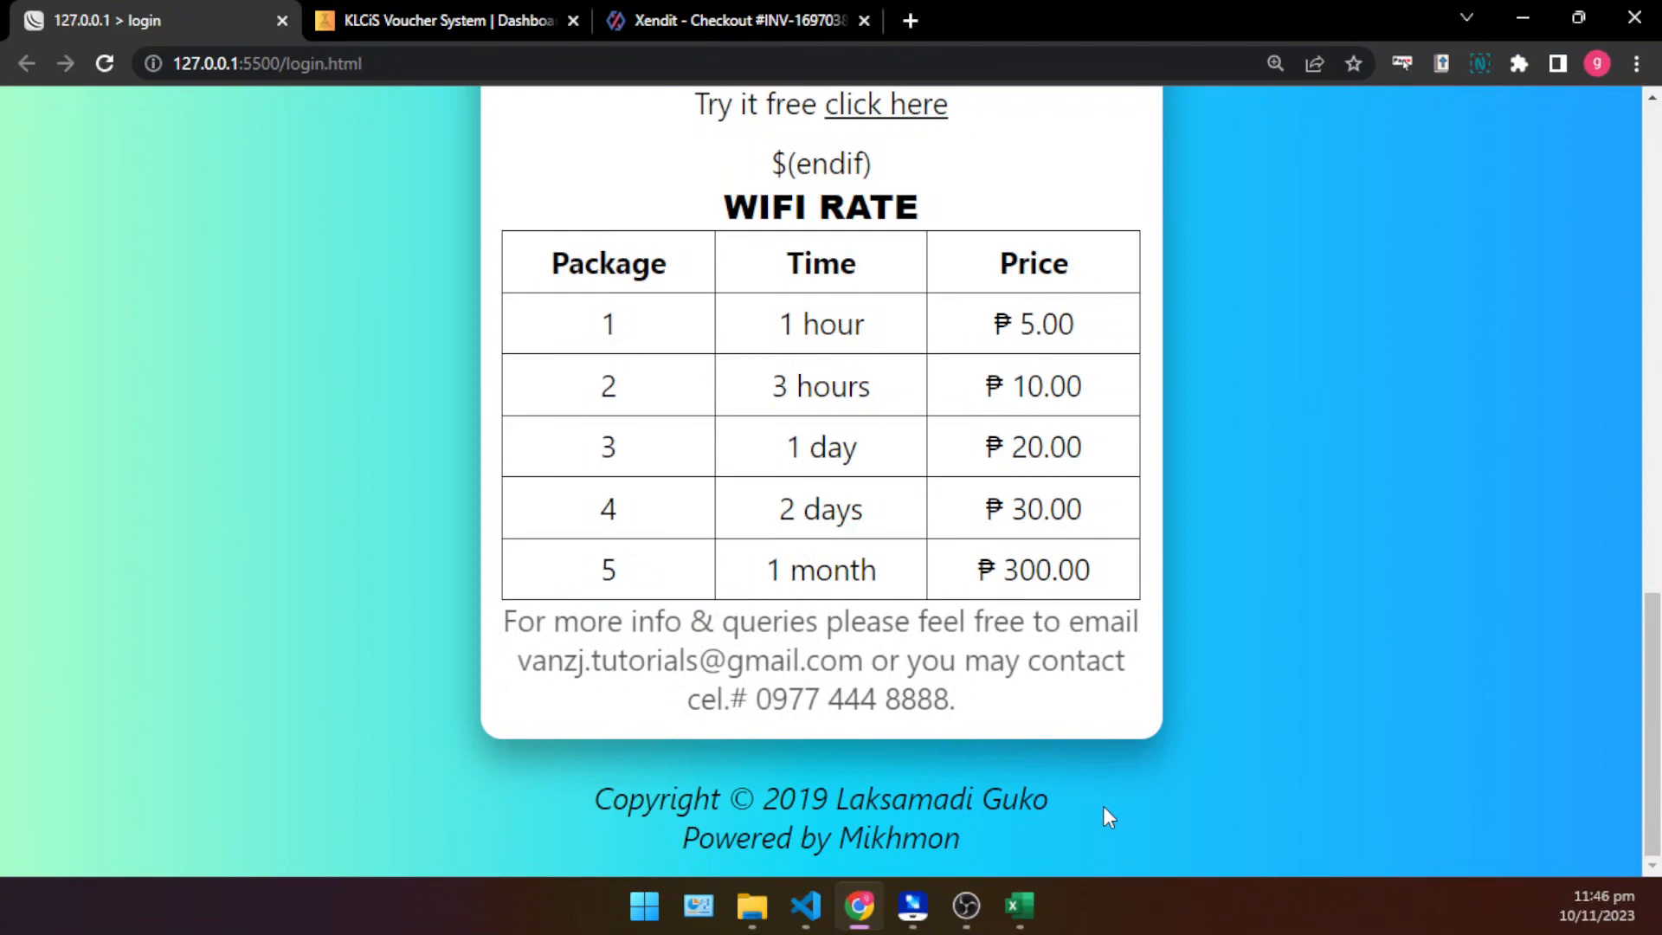
pyautogui.scroll(6, 1103, 807)
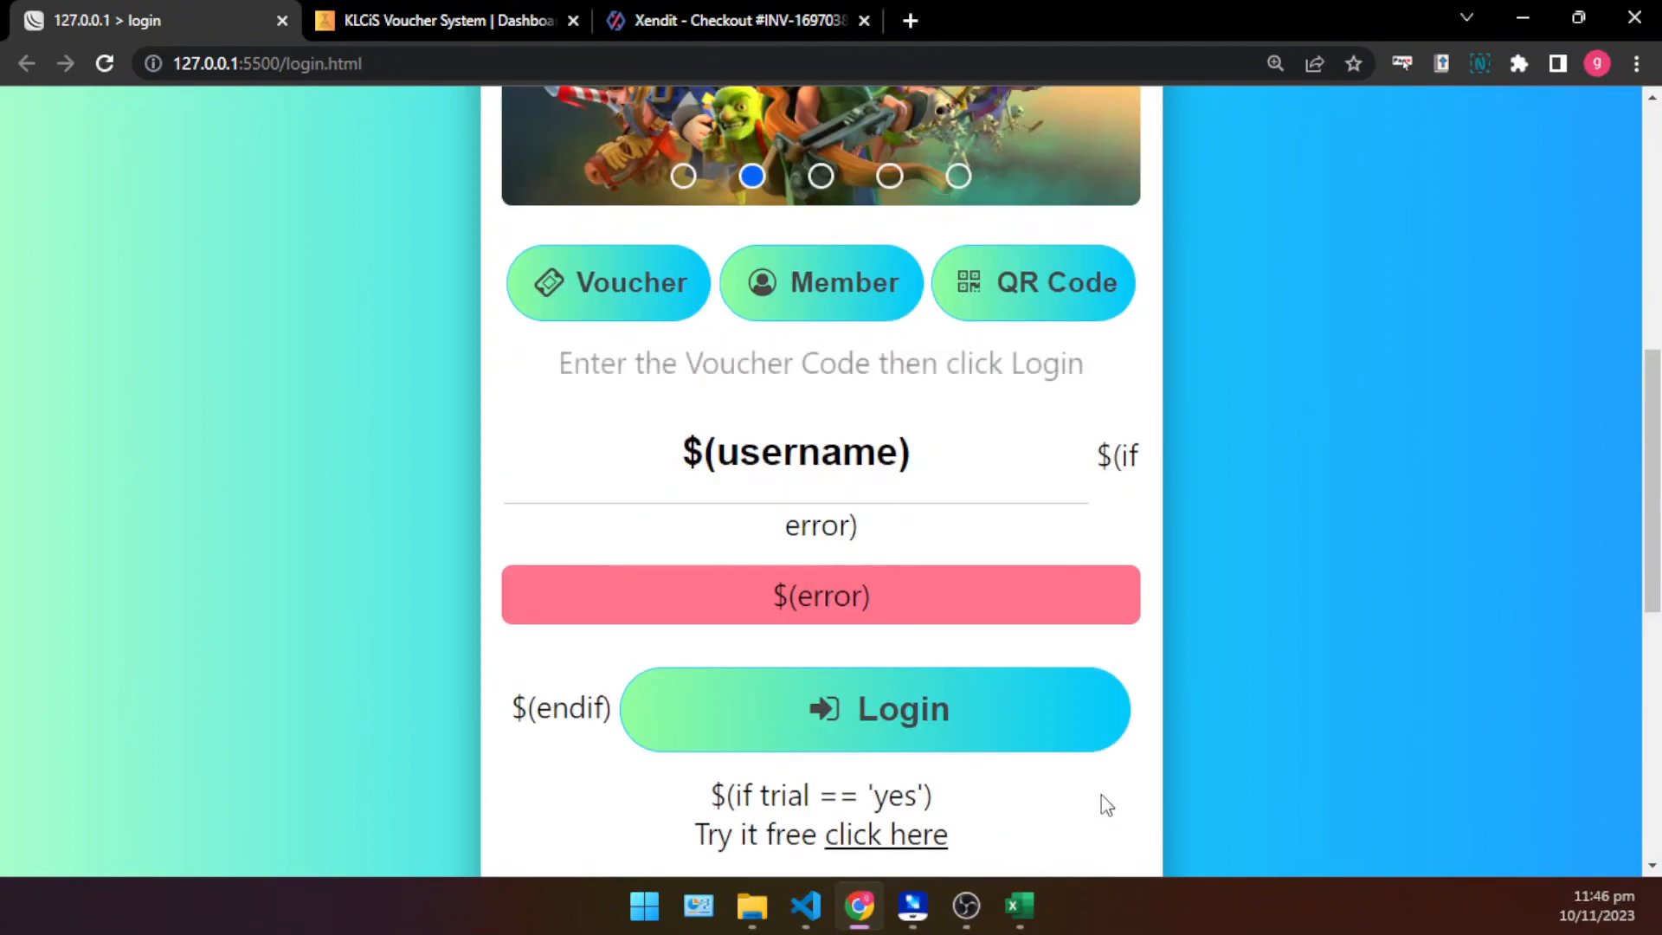
pyautogui.click(1528, 17)
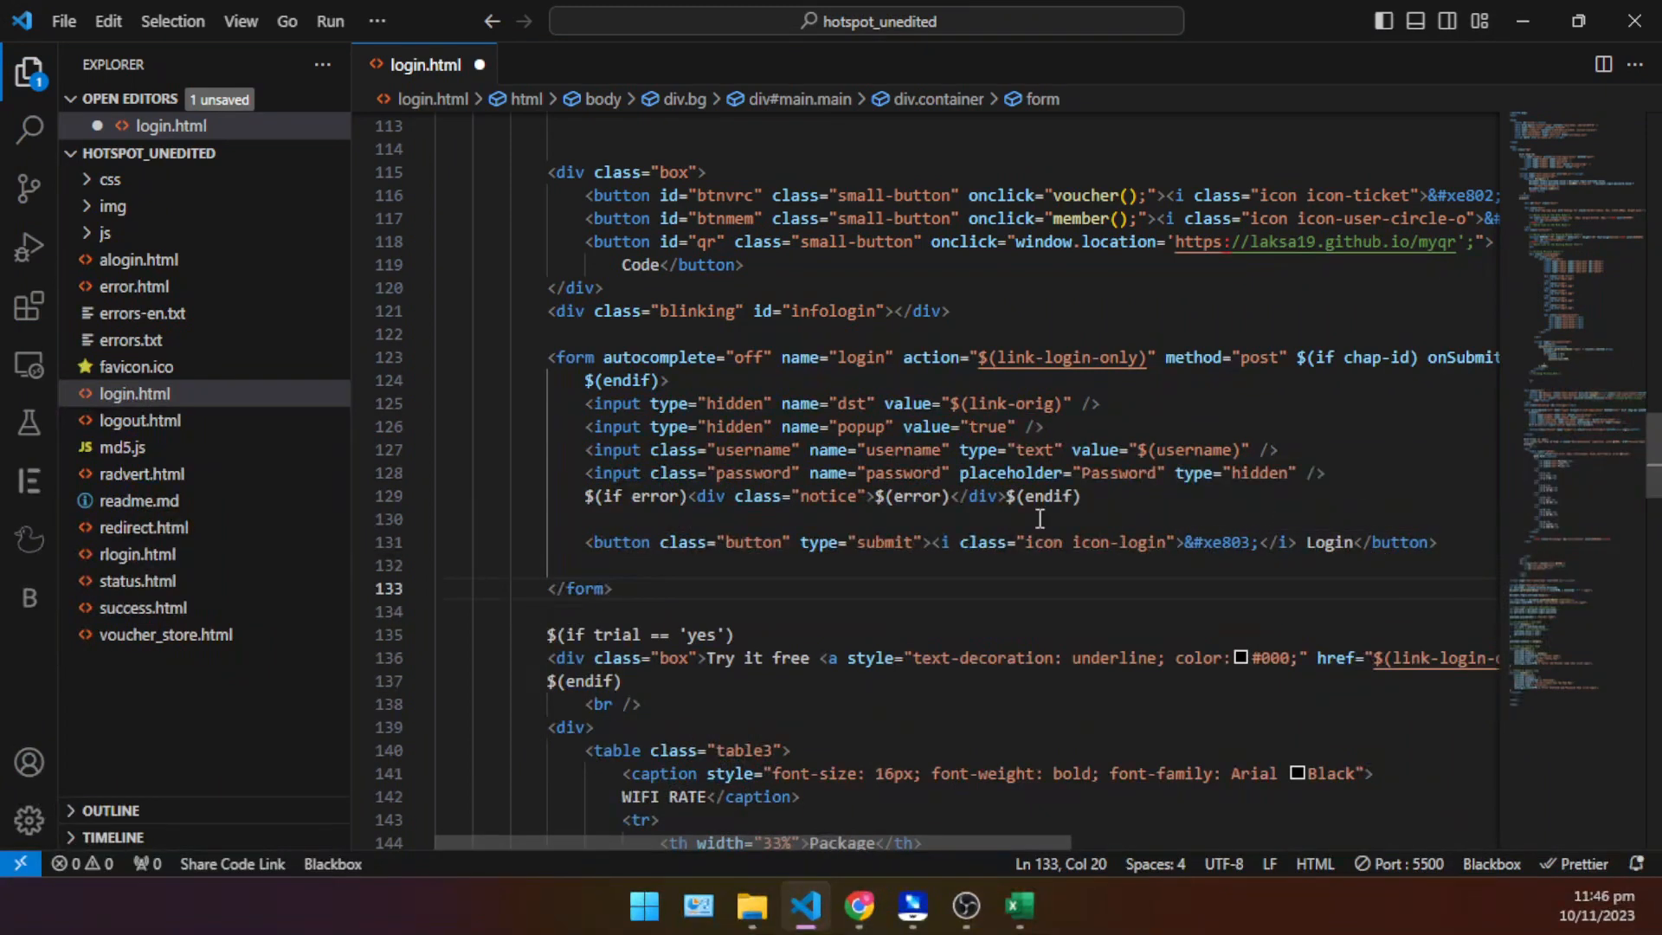
# - Duplicate the Login submit button line directly below itself and change the copy's label to "Vouhcer"
pyautogui.click(784, 534)
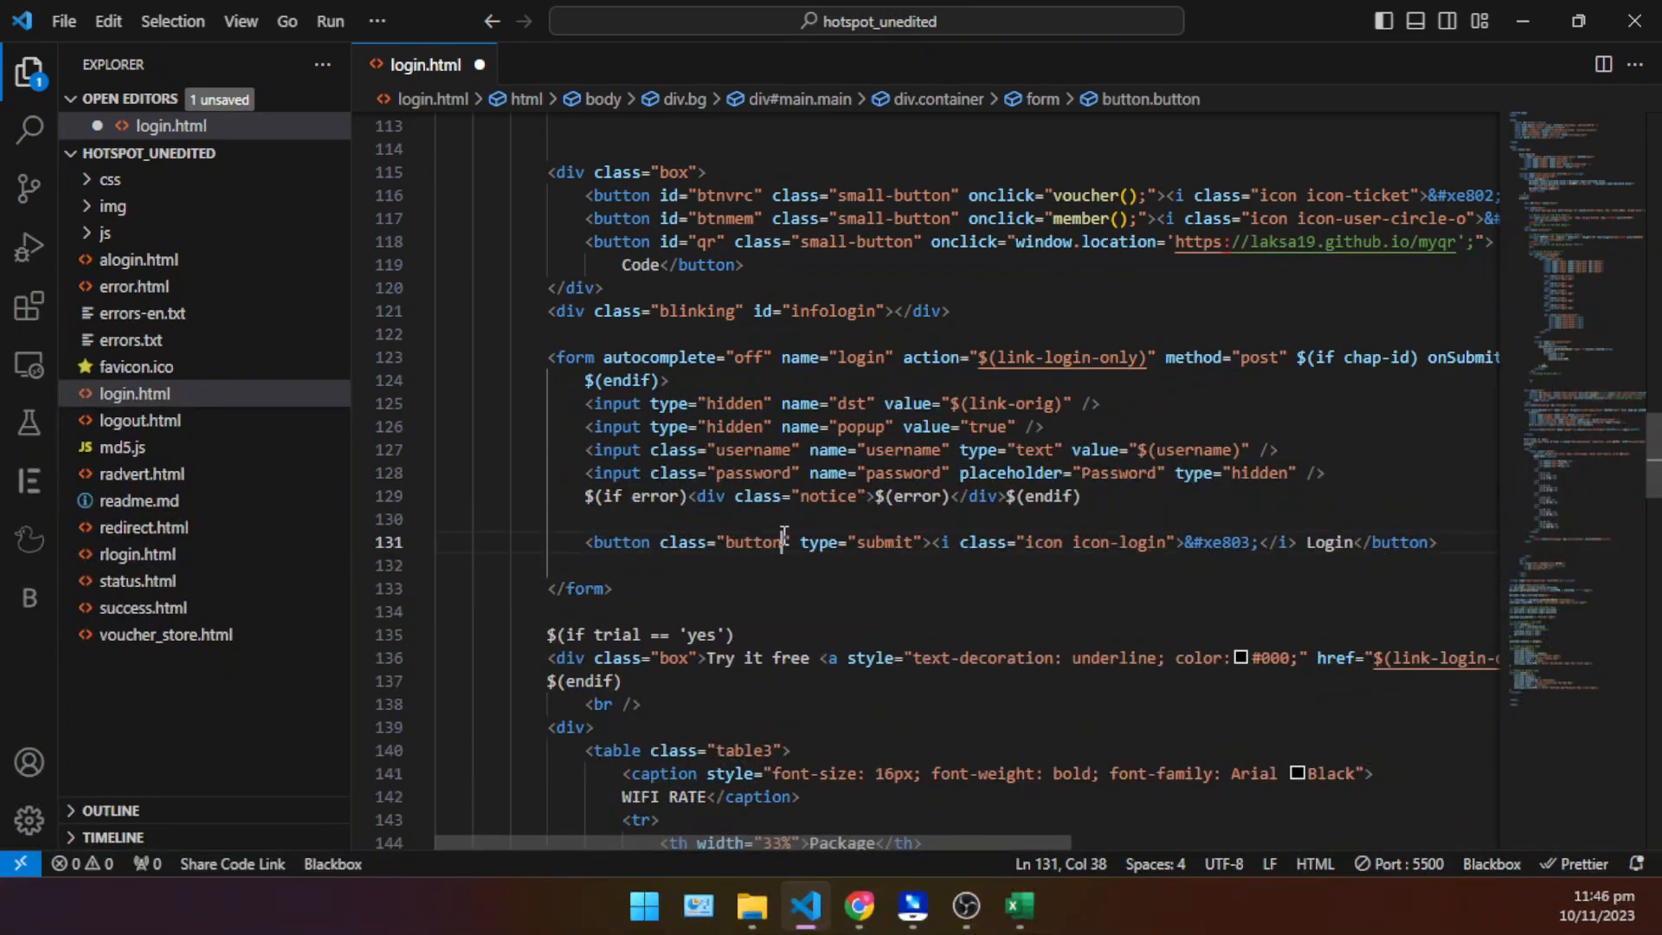
pyautogui.click(1444, 544)
pyautogui.moveTo(1447, 542); pyautogui.dragTo(588, 543)
pyautogui.hotkey('ctrl', 'c')
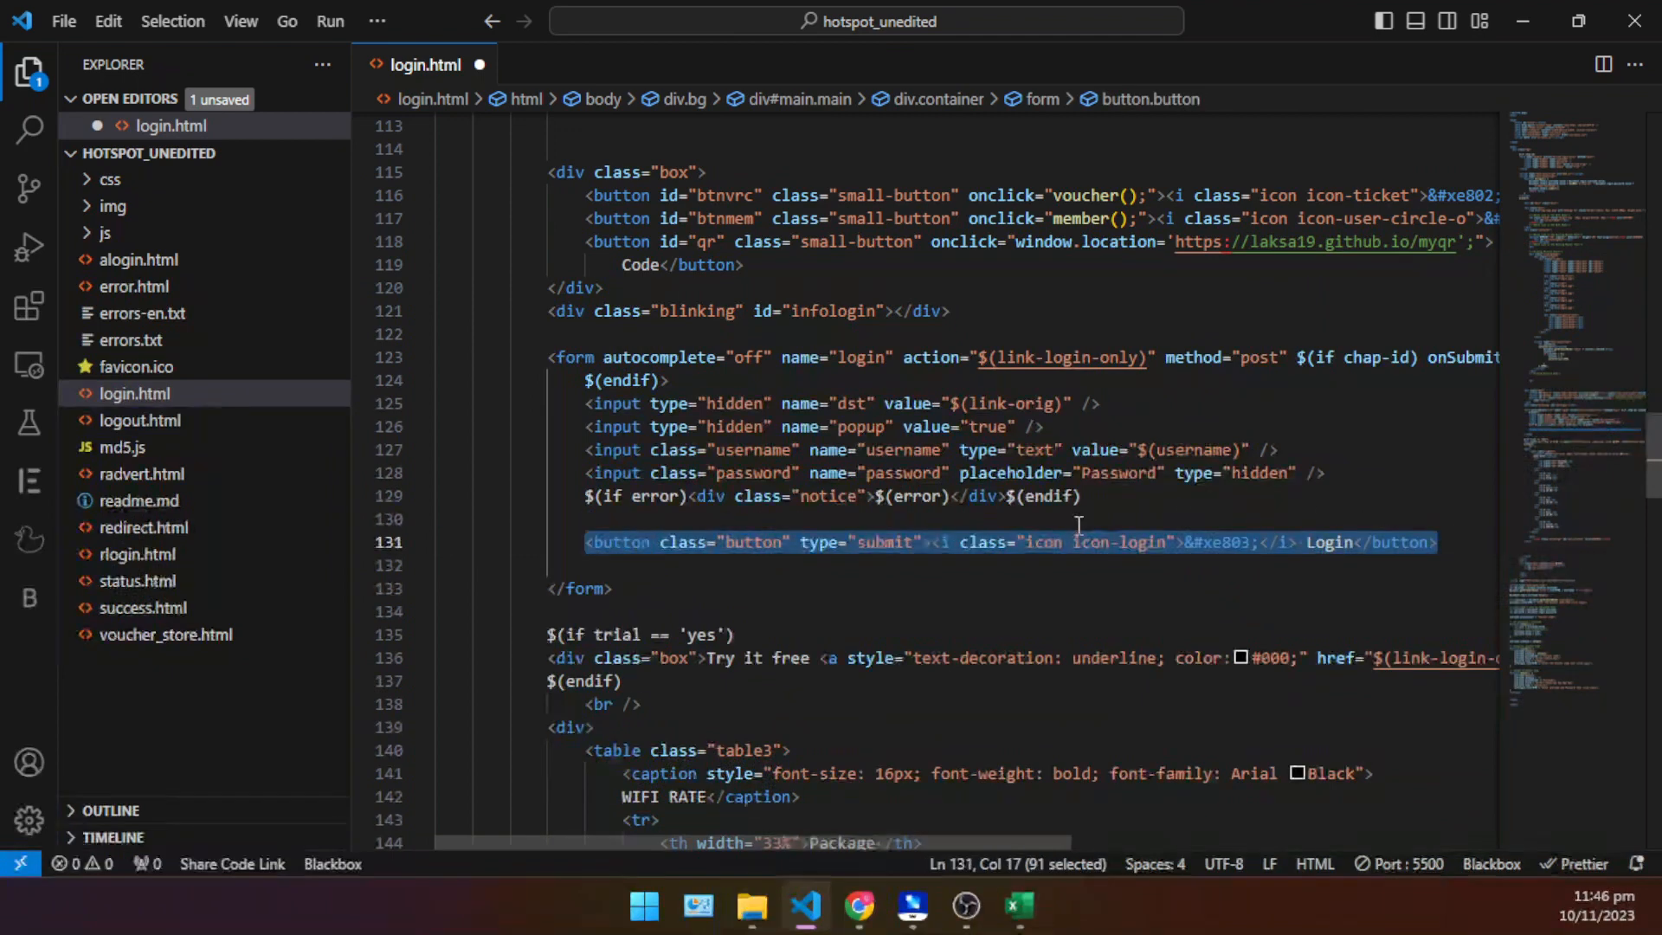
pyautogui.click(1443, 543)
pyautogui.press('Return')
pyautogui.hotkey('ctrl', 'v')
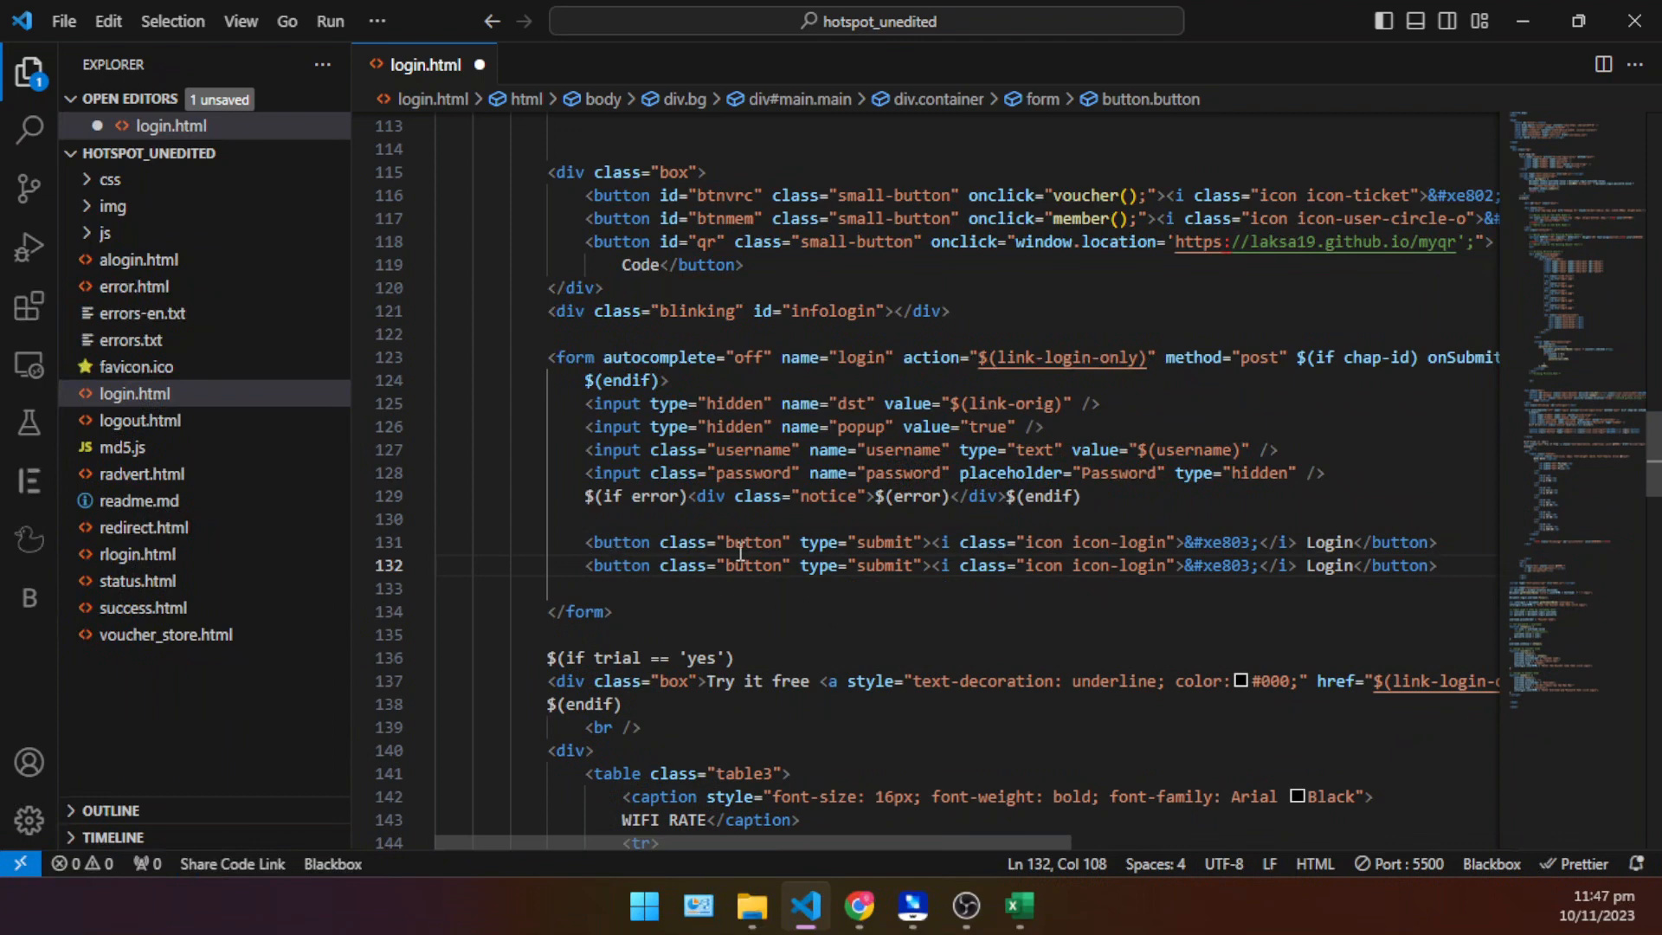
pyautogui.doubleClick(1327, 563)
pyautogui.write('Vouhcer')
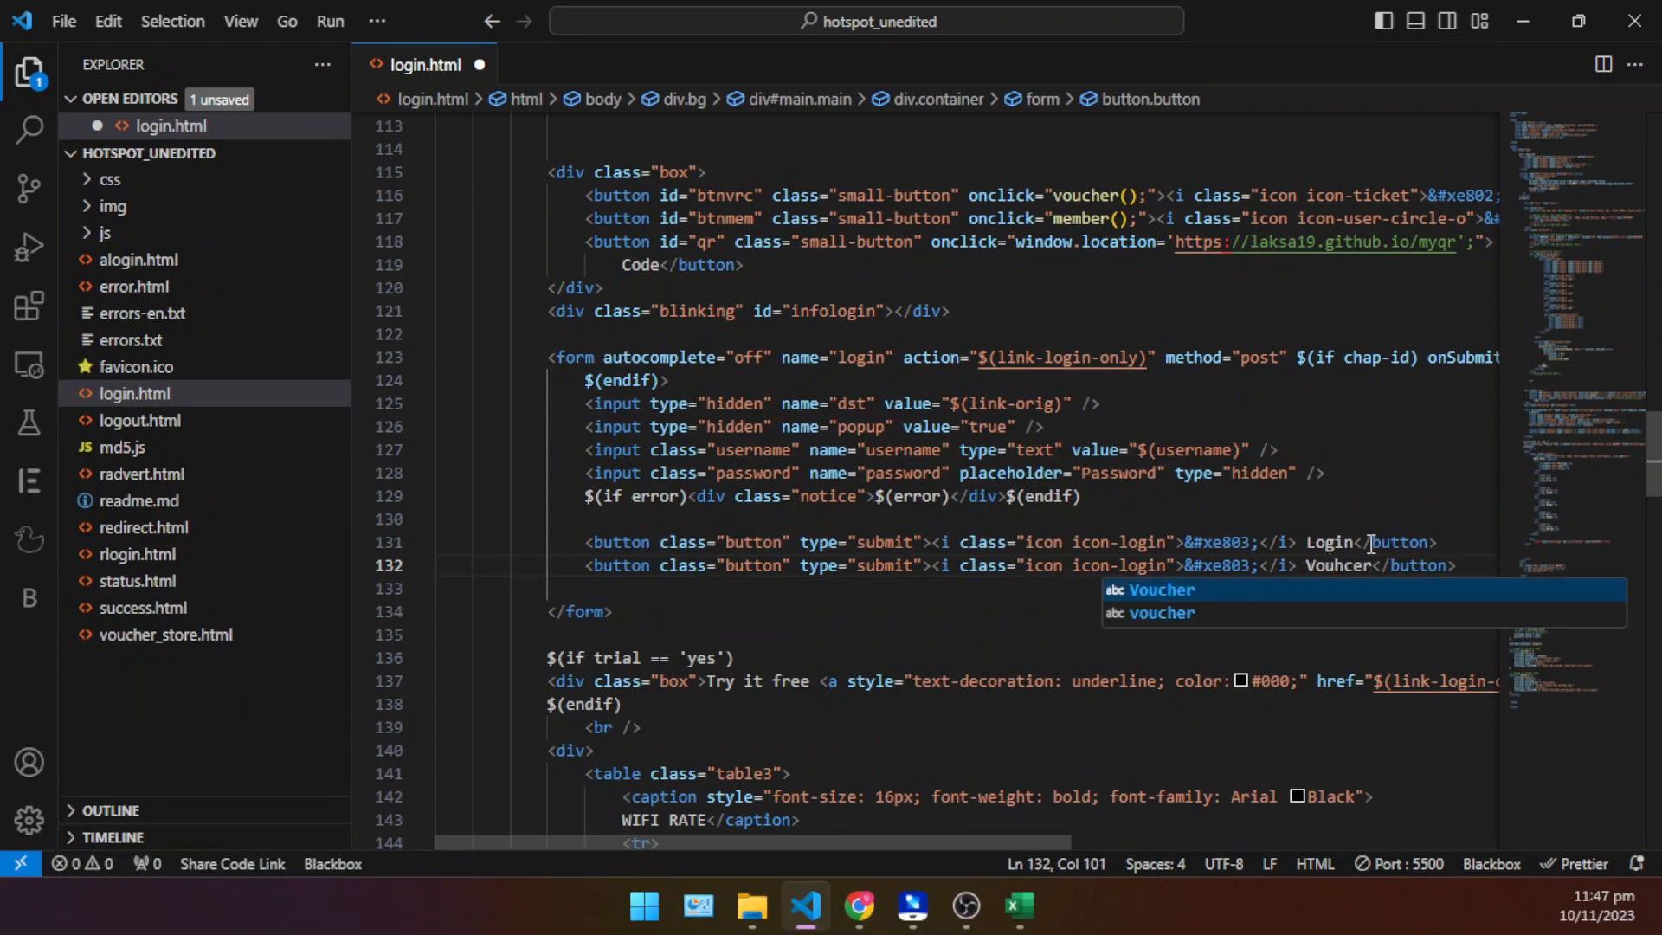
# - Look through the login.html markup from the page head to the rate table, around the duplicated button
pyautogui.scroll(2, 1364, 550)
pyautogui.scroll(2, 1348, 595)
pyautogui.scroll(-2, 1348, 595)
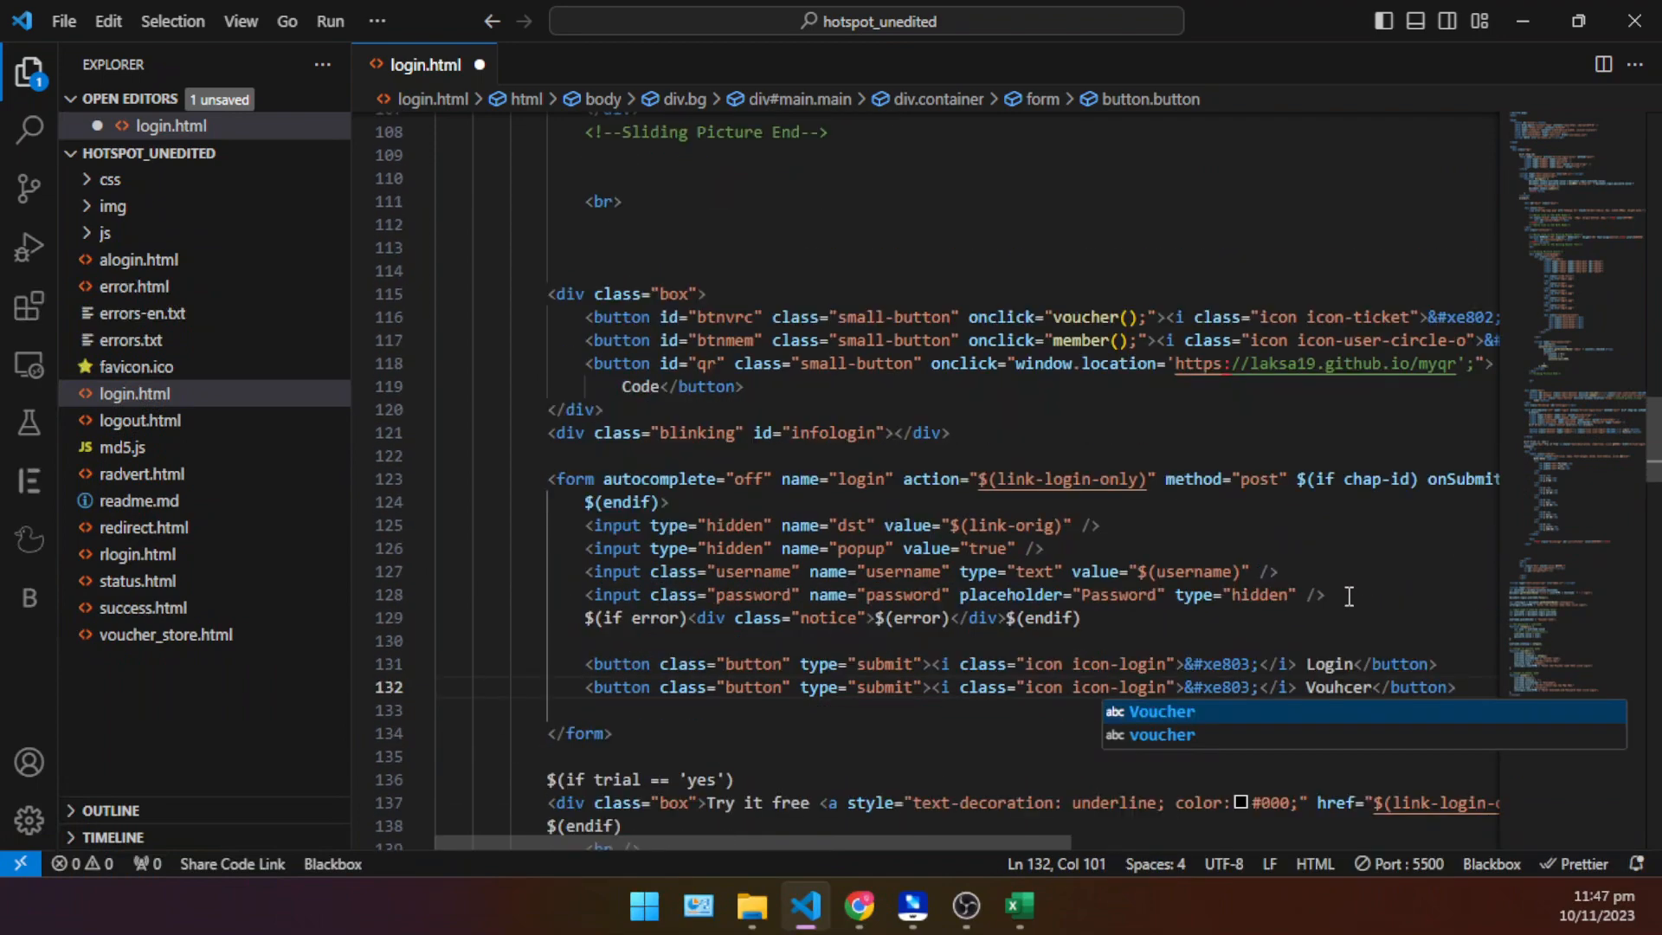
pyautogui.scroll(10, 1294, 578)
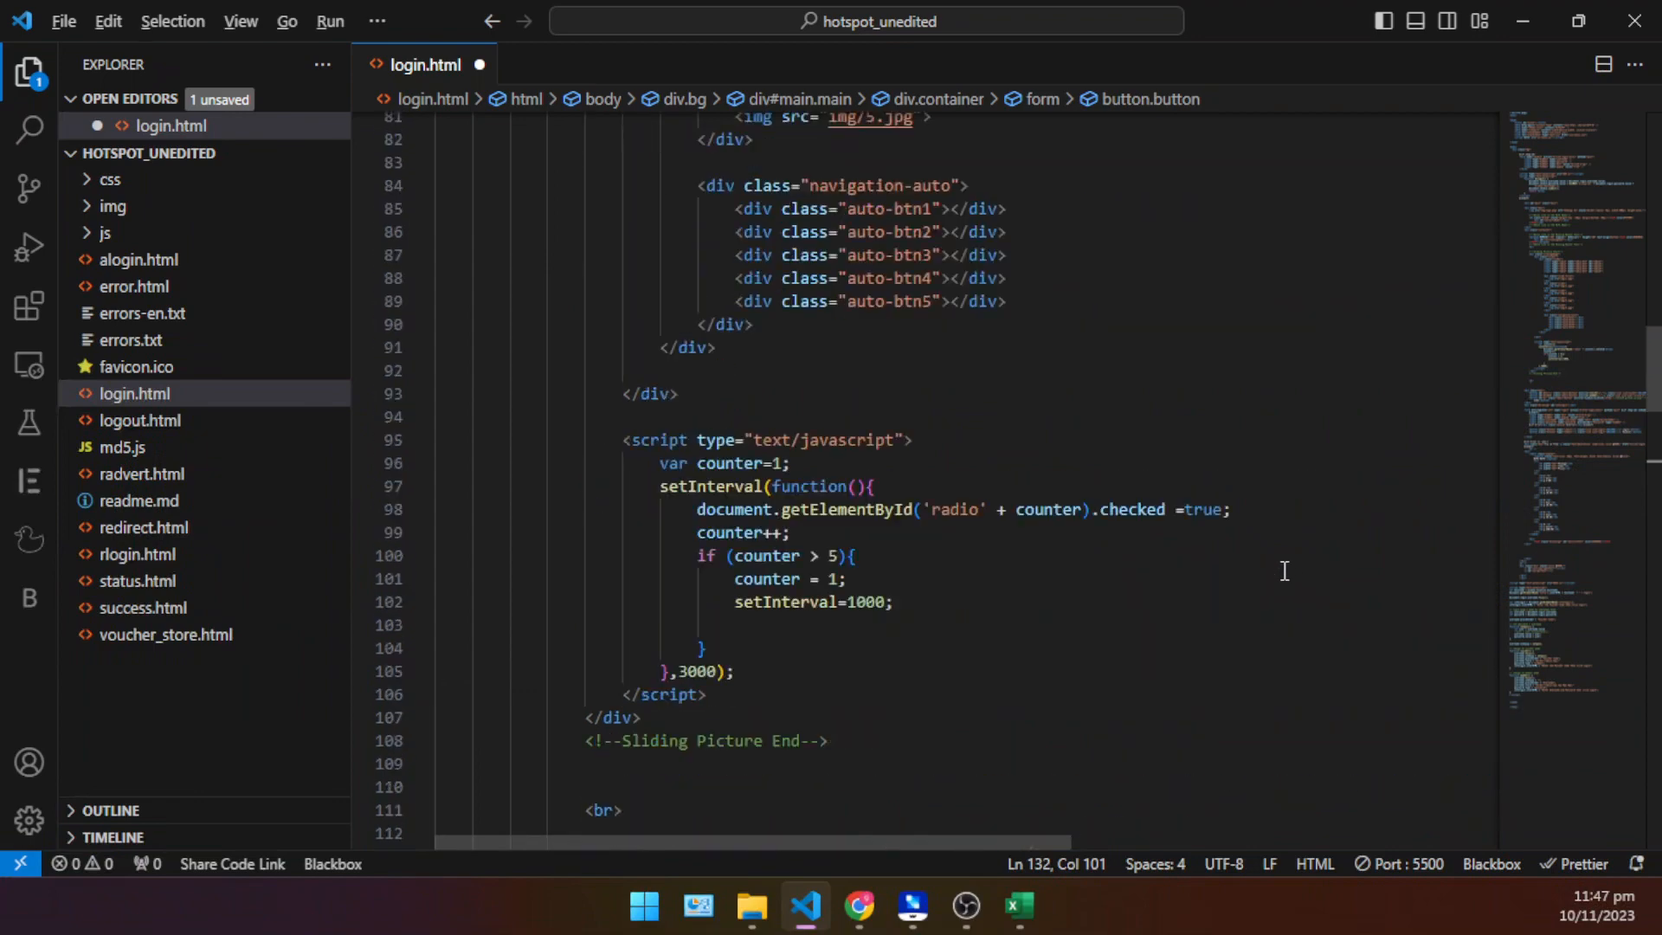
pyautogui.scroll(-12, 1283, 569)
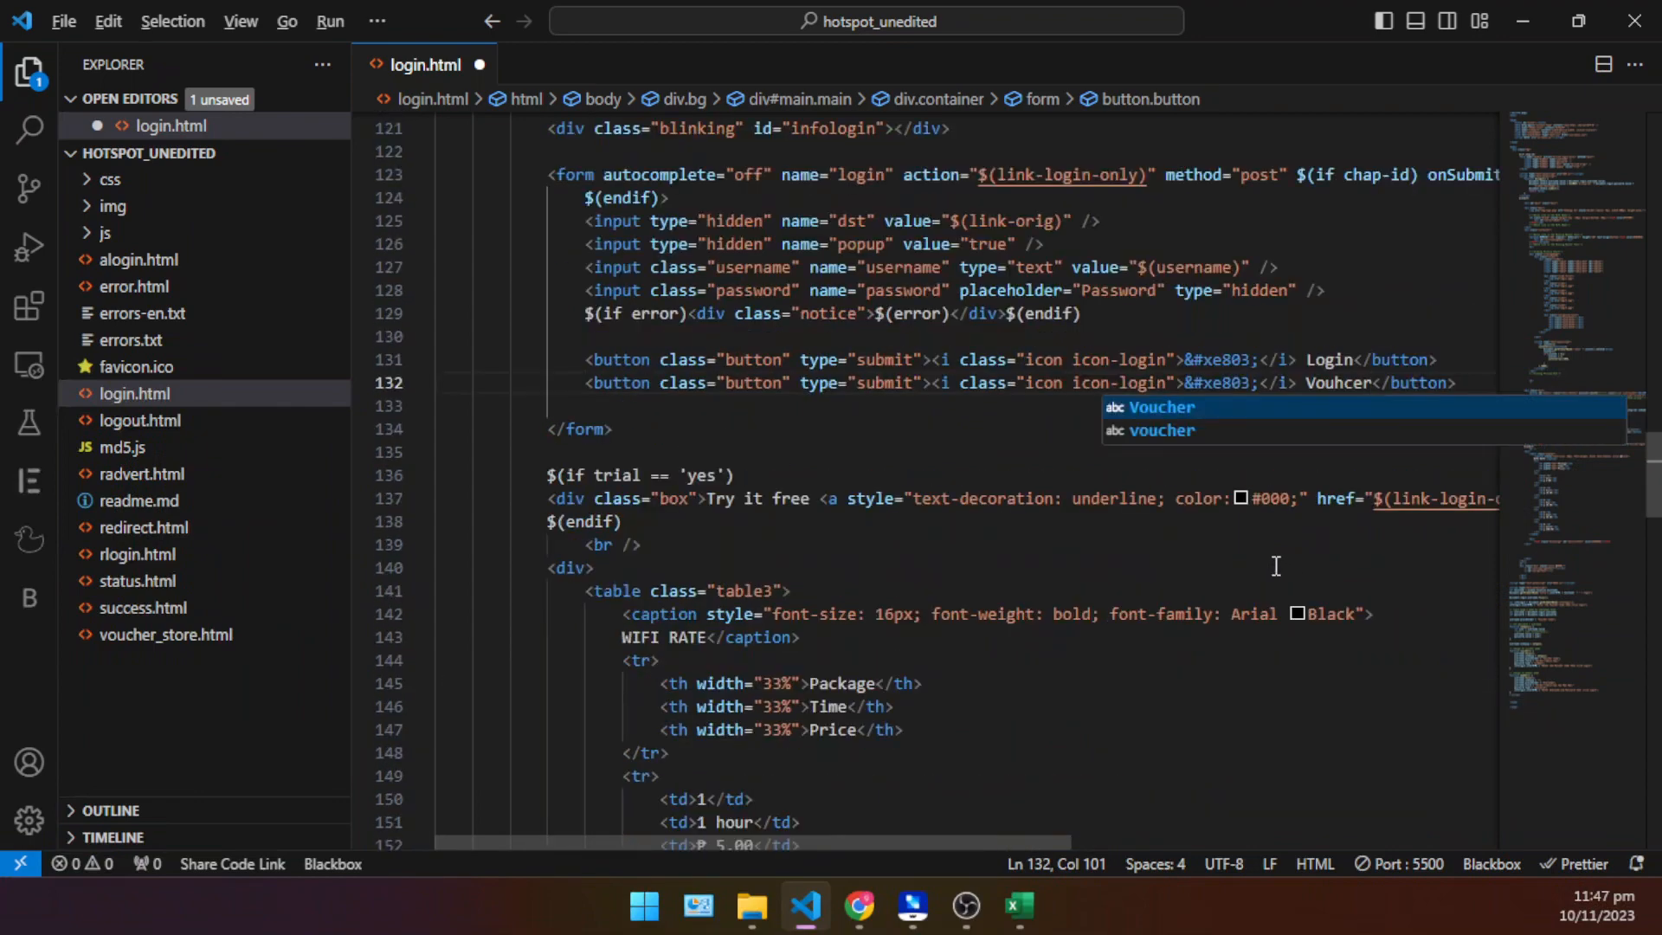
pyautogui.scroll(15, 1276, 567)
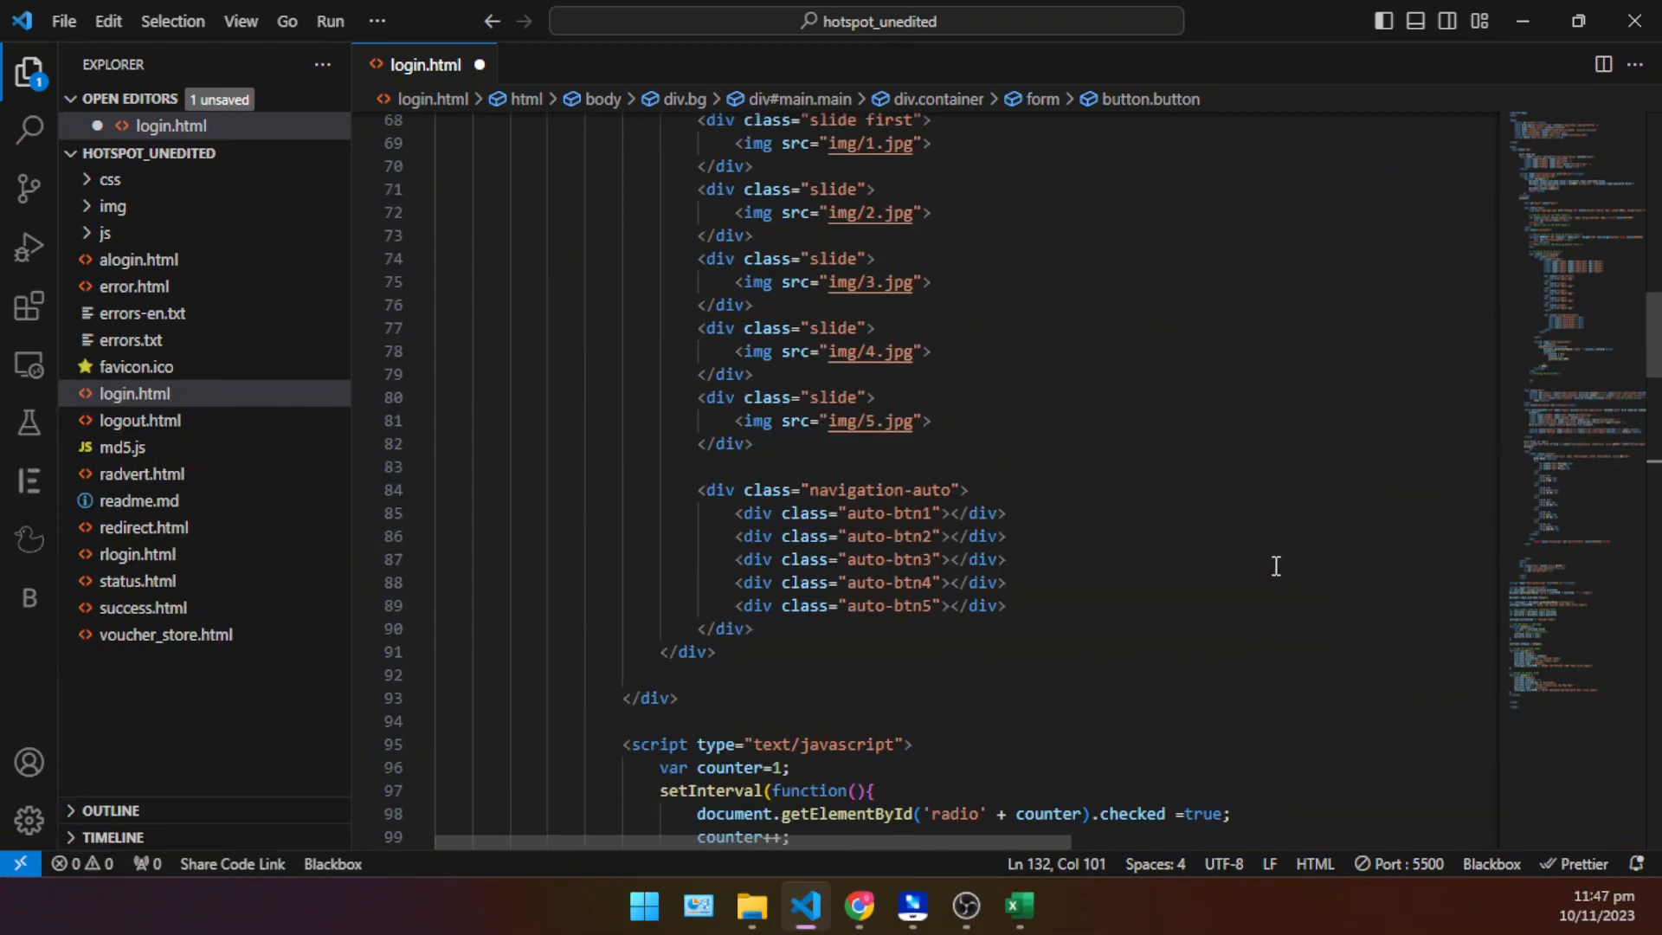
pyautogui.scroll(18, 1276, 566)
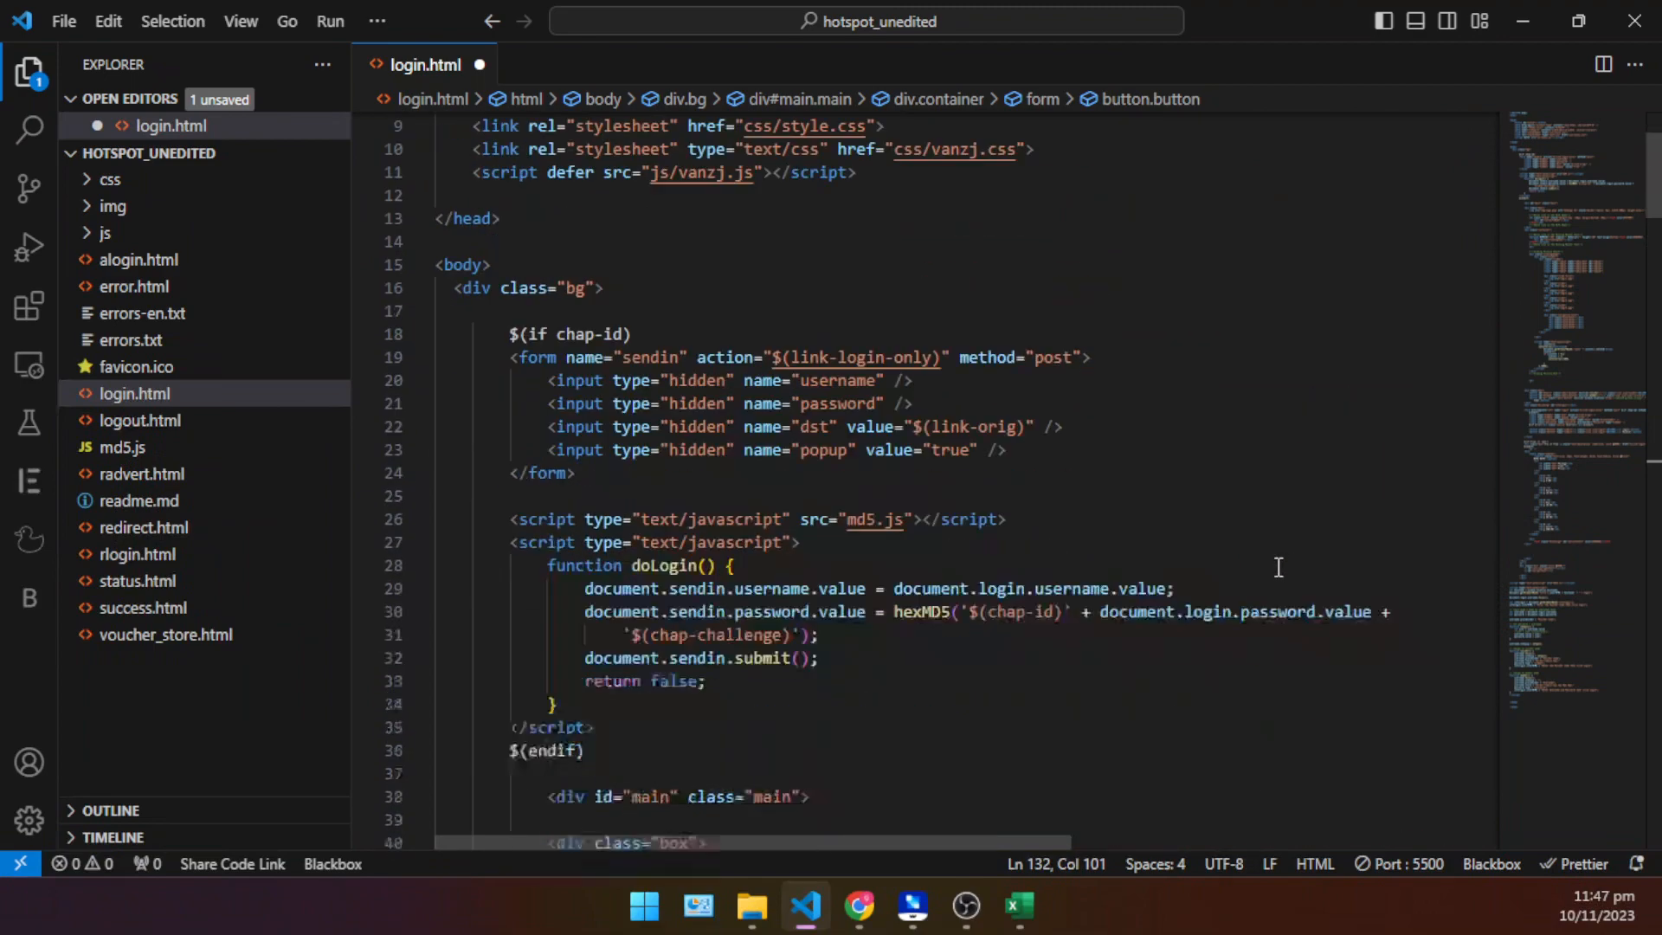
pyautogui.scroll(-20, 1279, 567)
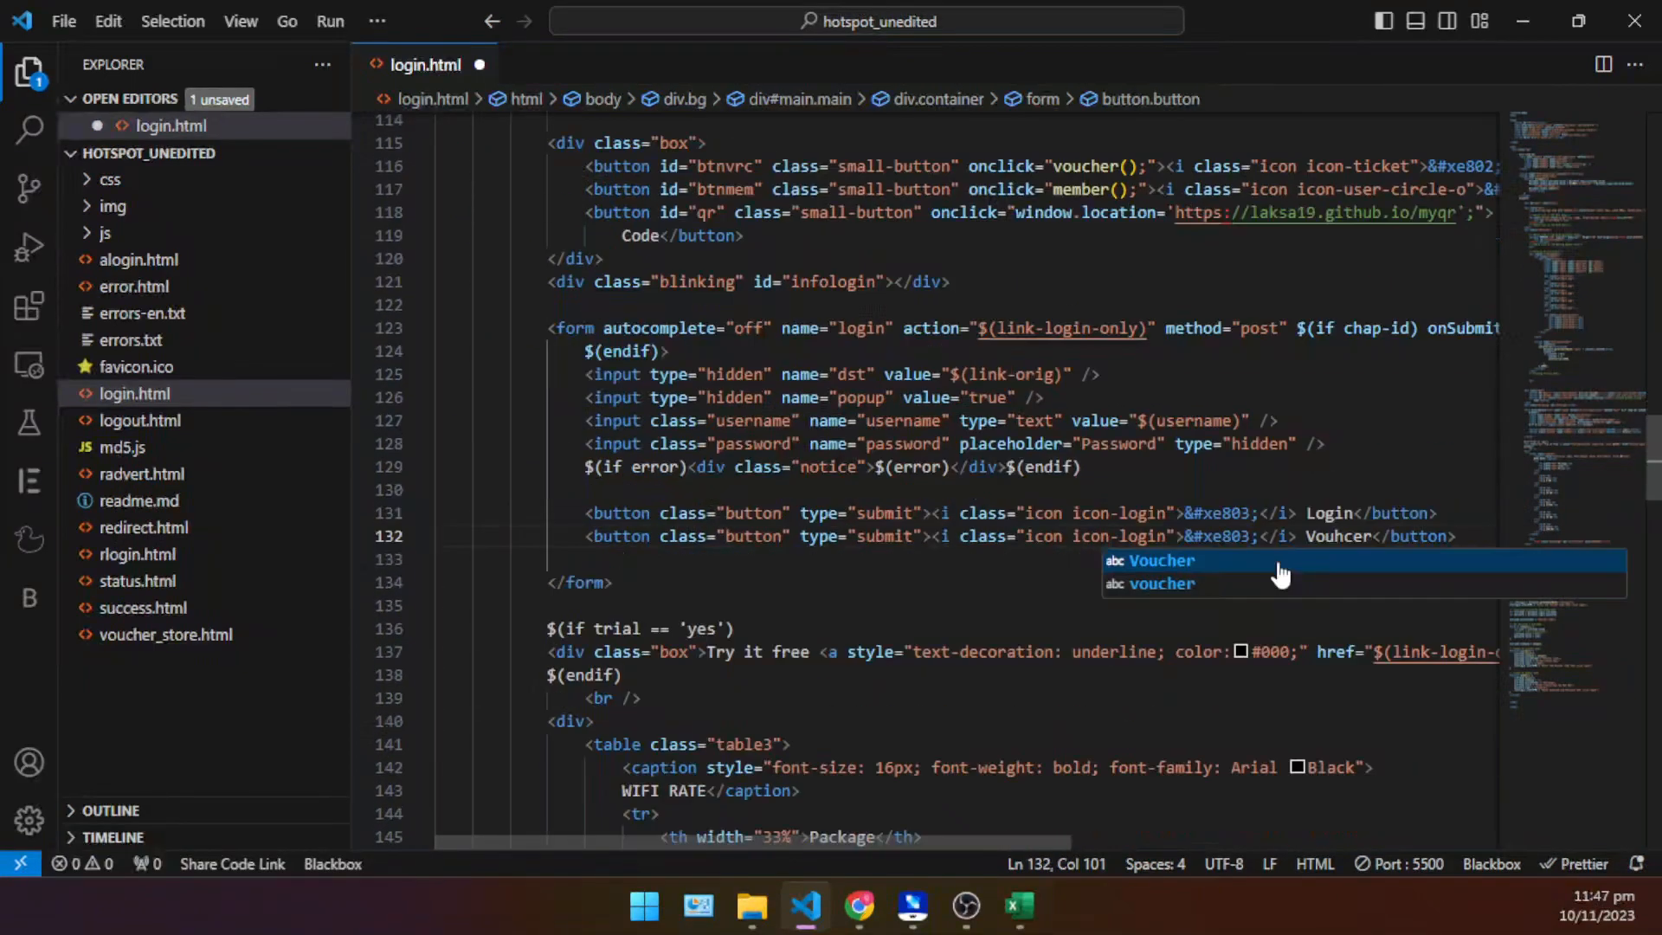
pyautogui.click(1306, 467)
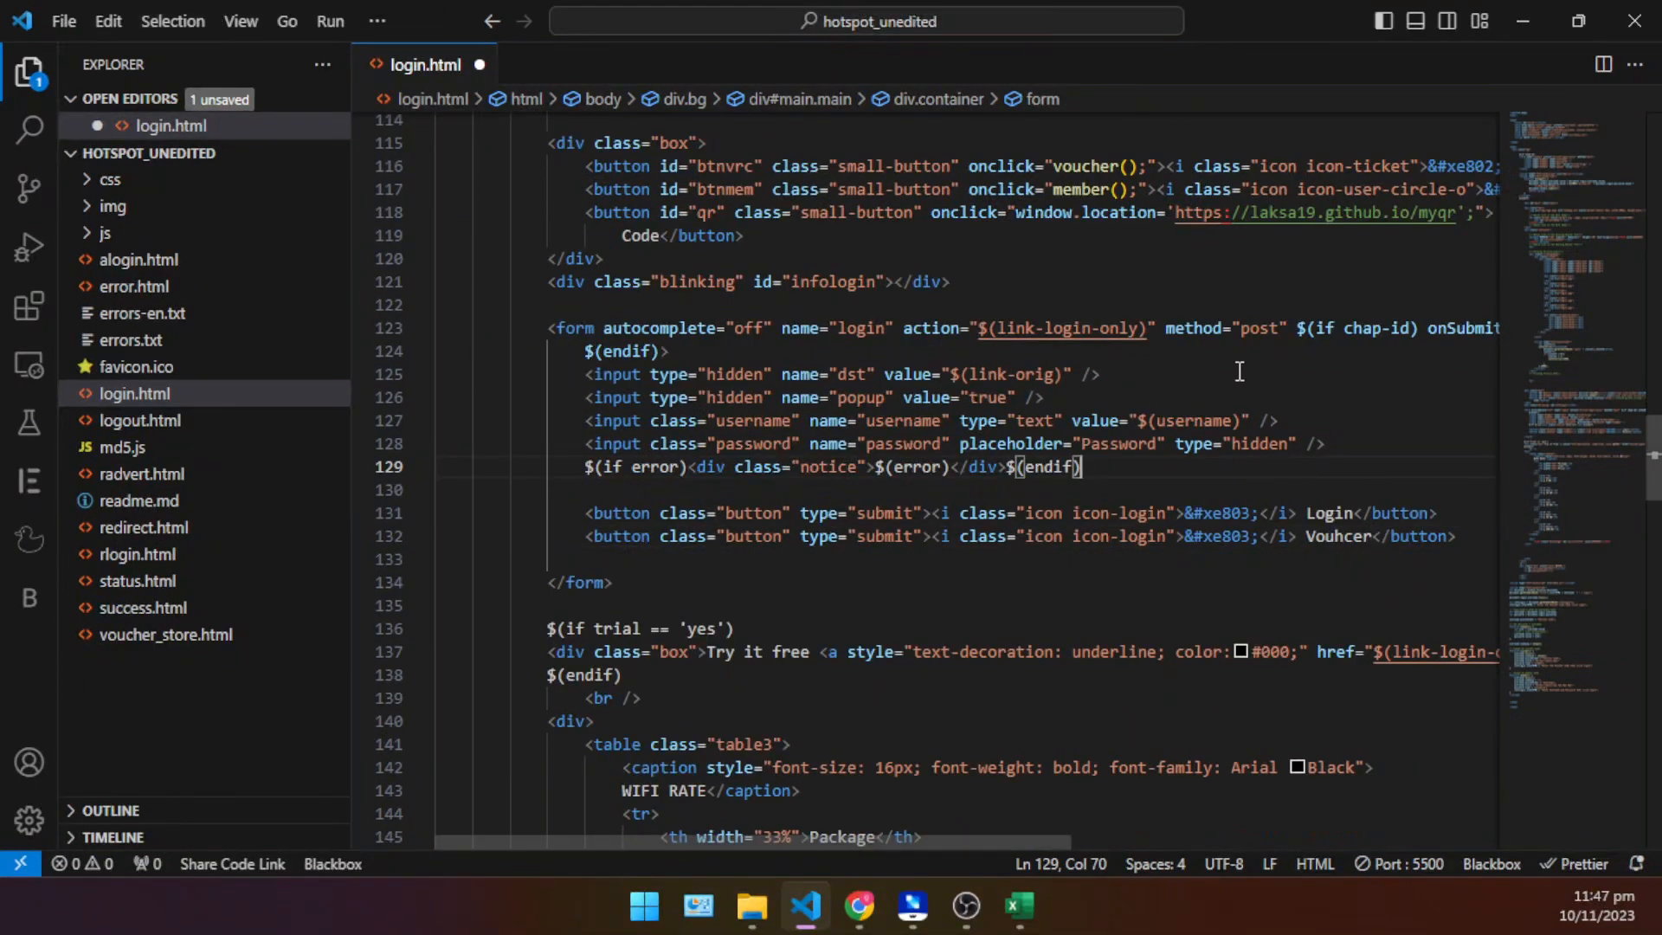
pyautogui.click(245, 26)
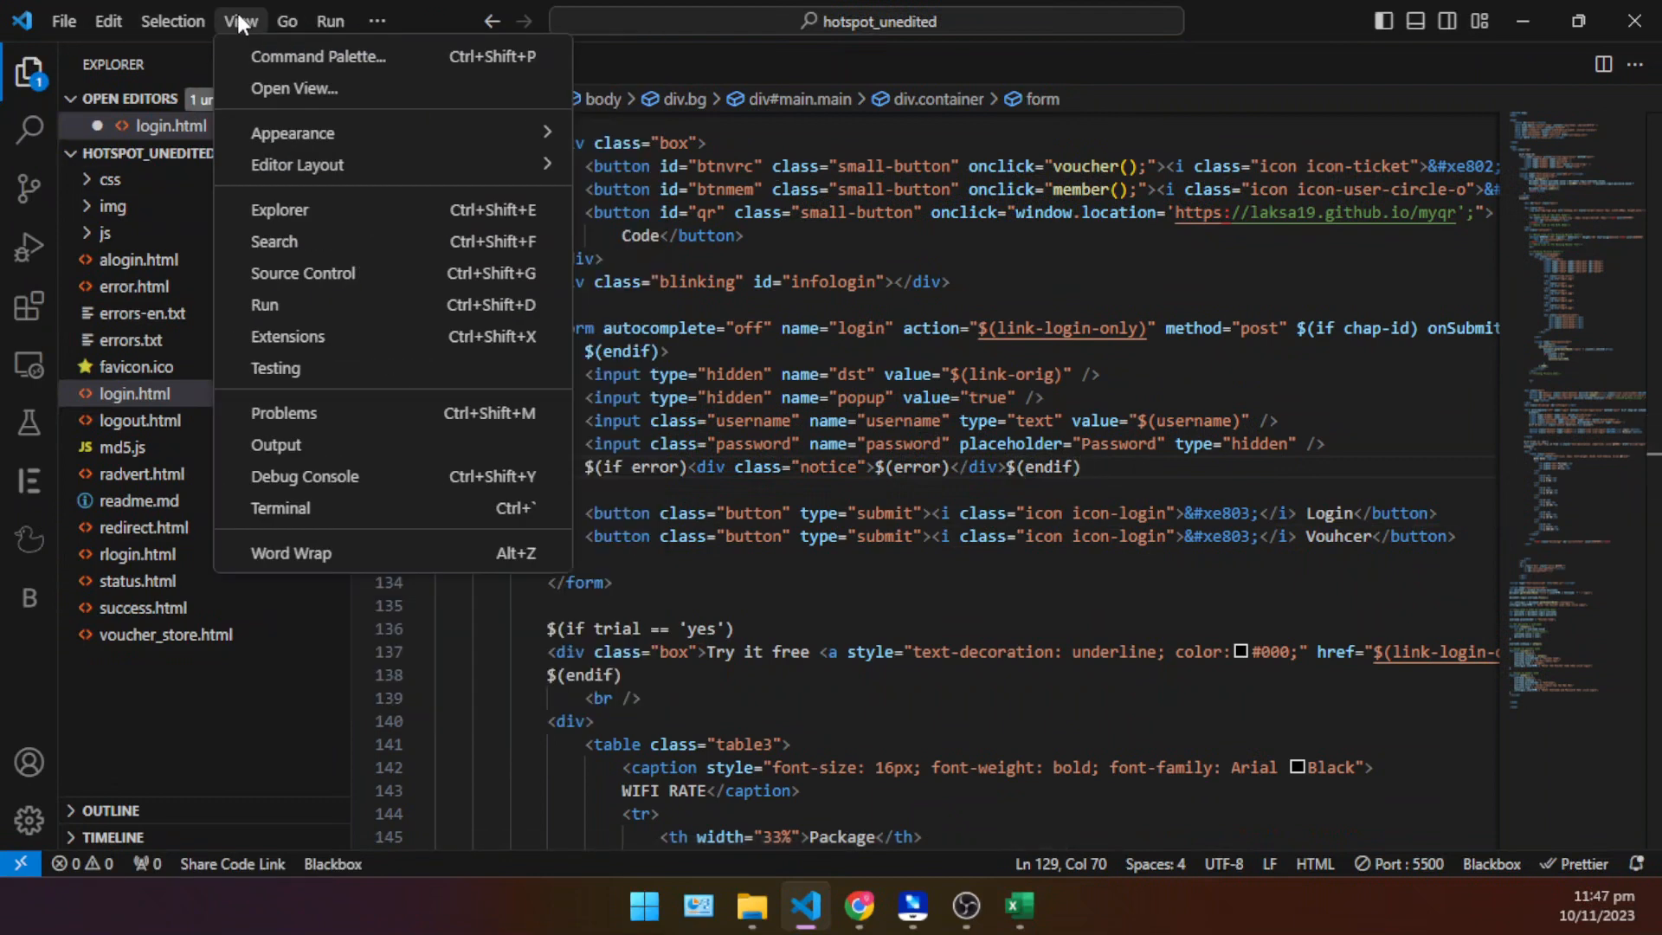
pyautogui.click(1328, 579)
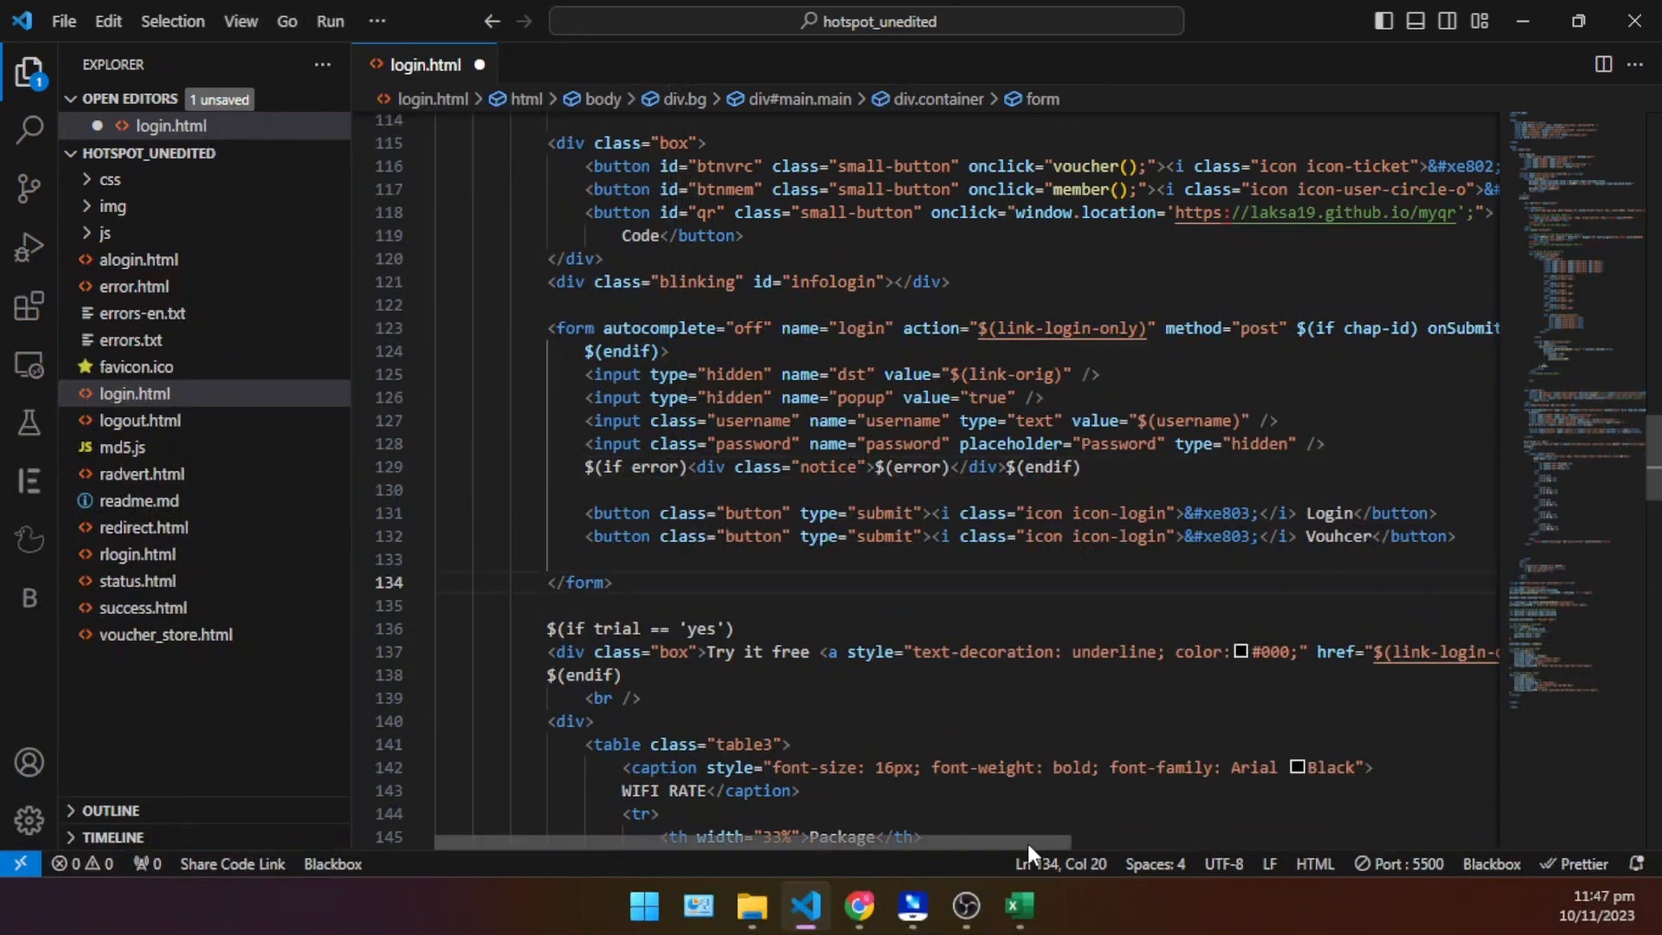
pyautogui.moveTo(1027, 843); pyautogui.dragTo(1223, 798)
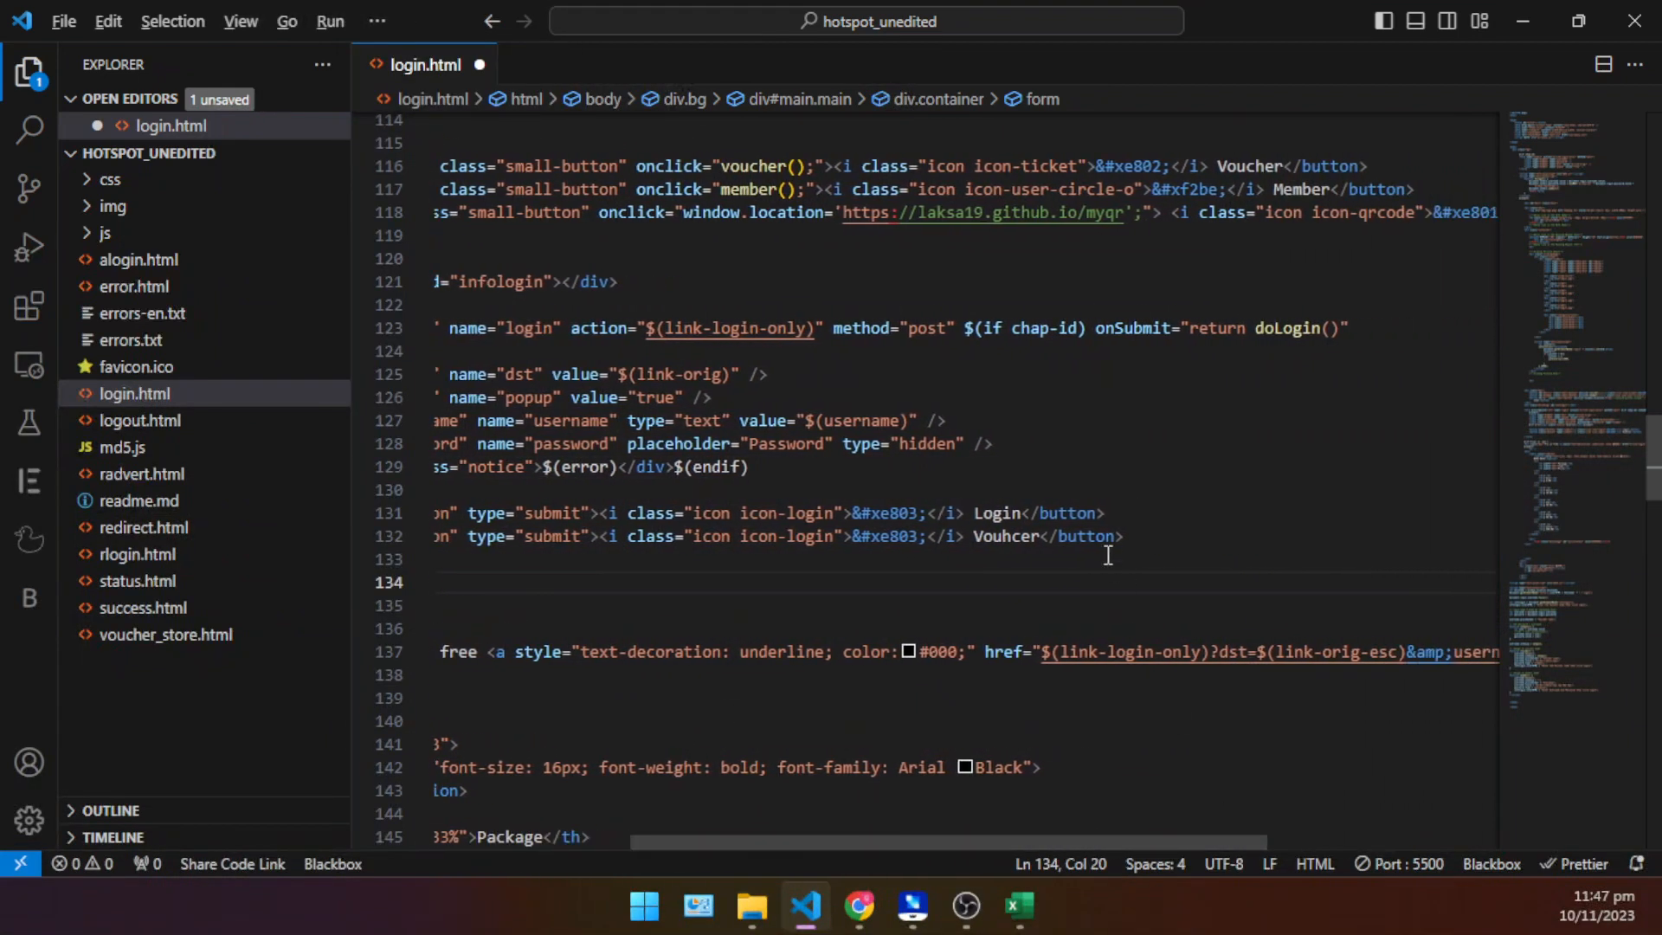
pyautogui.scroll(4, 1108, 555)
pyautogui.scroll(-5, 1108, 555)
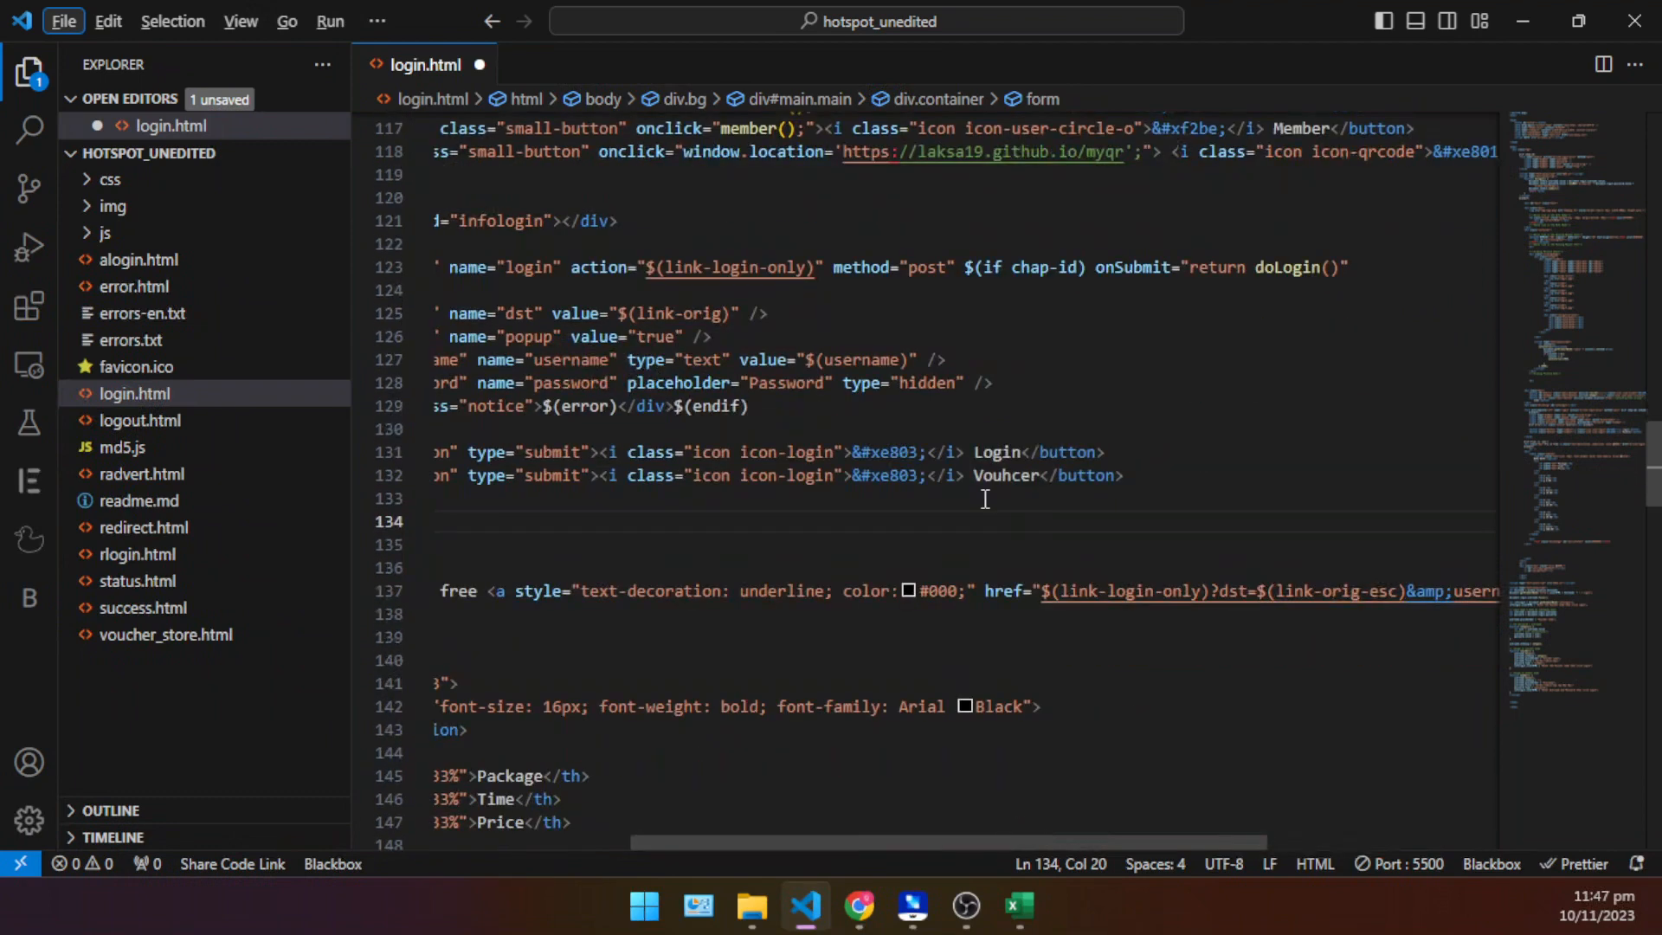
pyautogui.click(990, 490)
pyautogui.click(1323, 451)
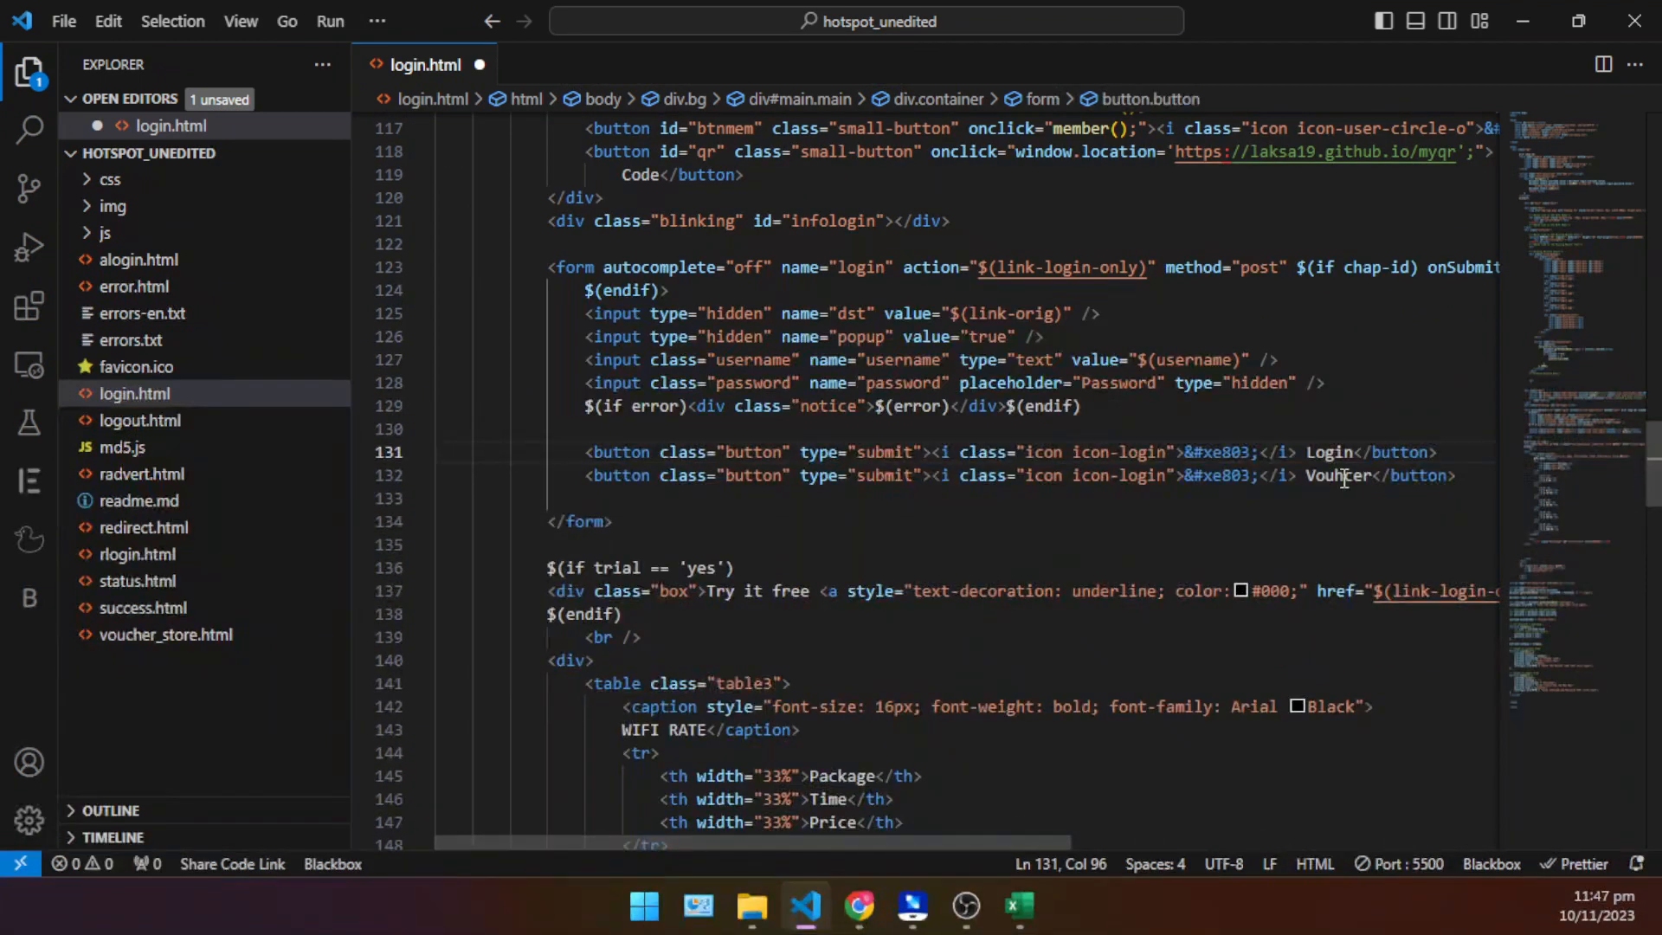
pyautogui.click(1344, 474)
# - Zoom in the whole editor interface by one level
pyautogui.click(244, 22)
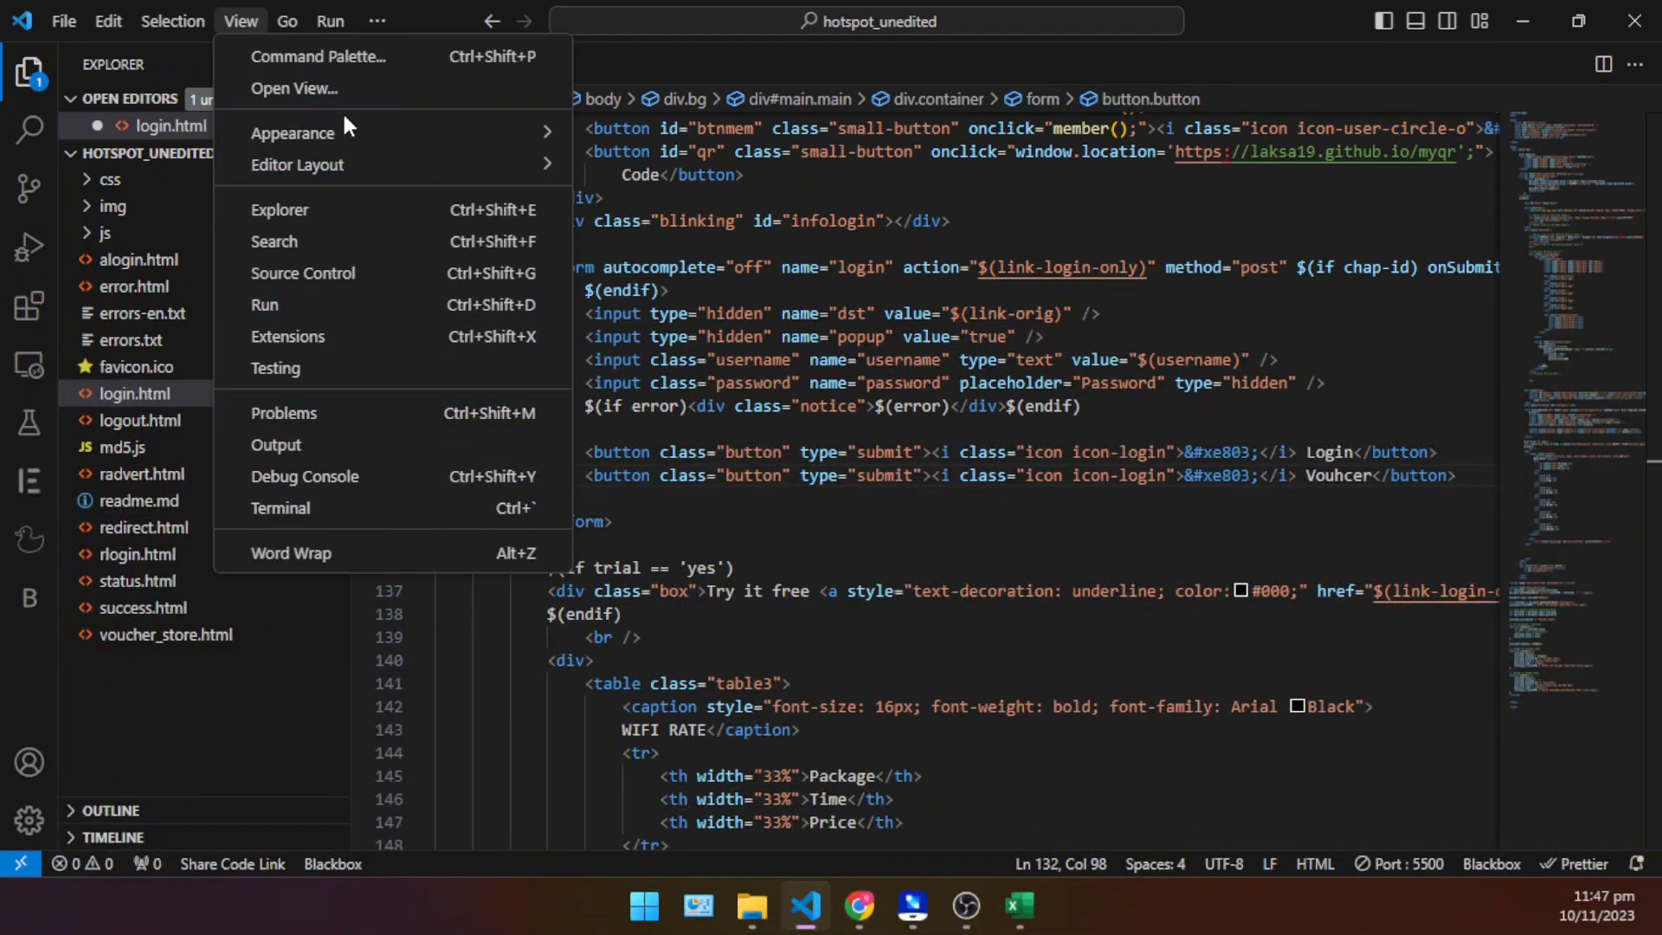
pyautogui.moveTo(346, 138)
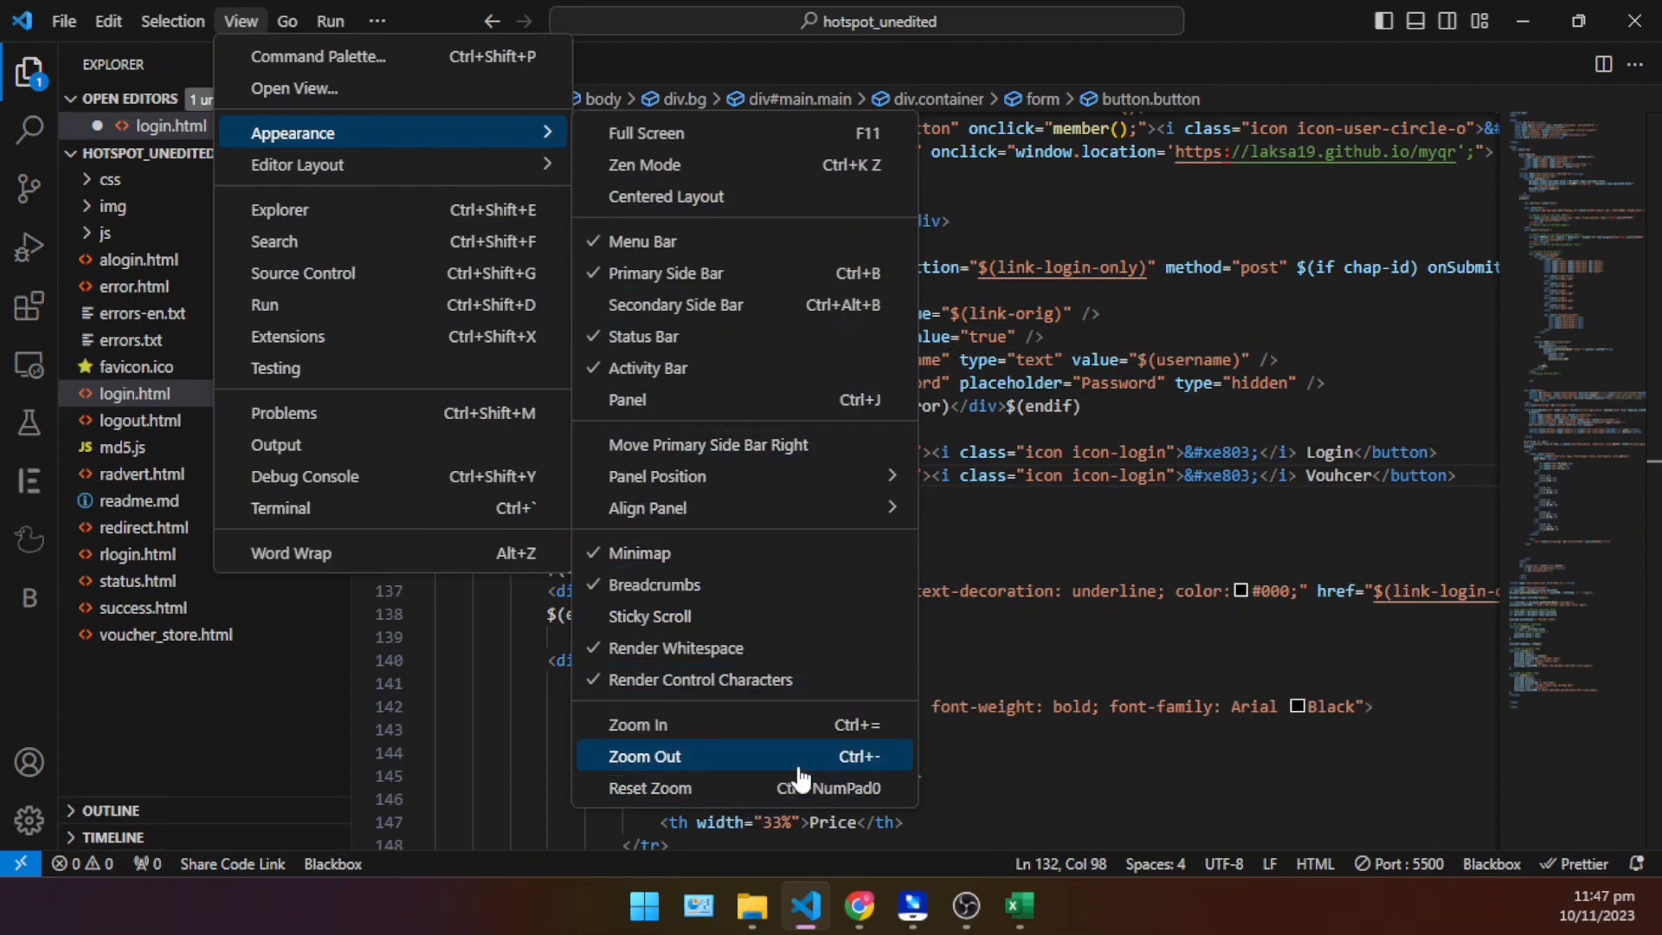
pyautogui.click(822, 726)
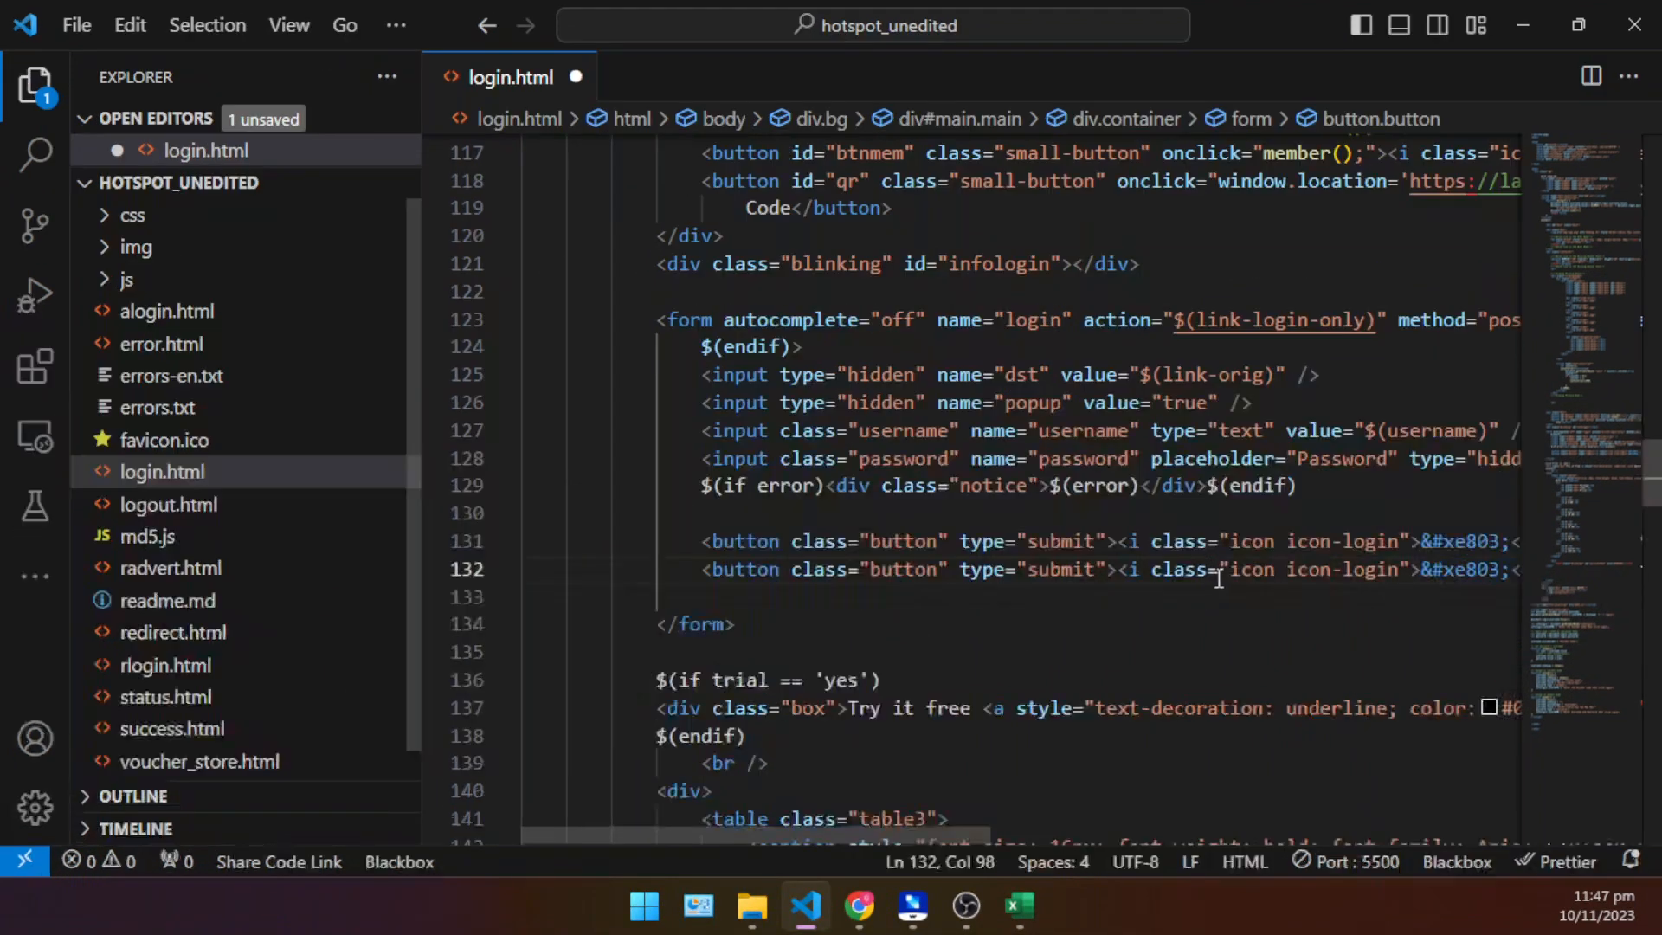
# - Replace the duplicated button's label "Vouhcer" with "BUY VOUCHER - GCASH | MAYA"
pyautogui.moveTo(805, 836); pyautogui.dragTo(1051, 814)
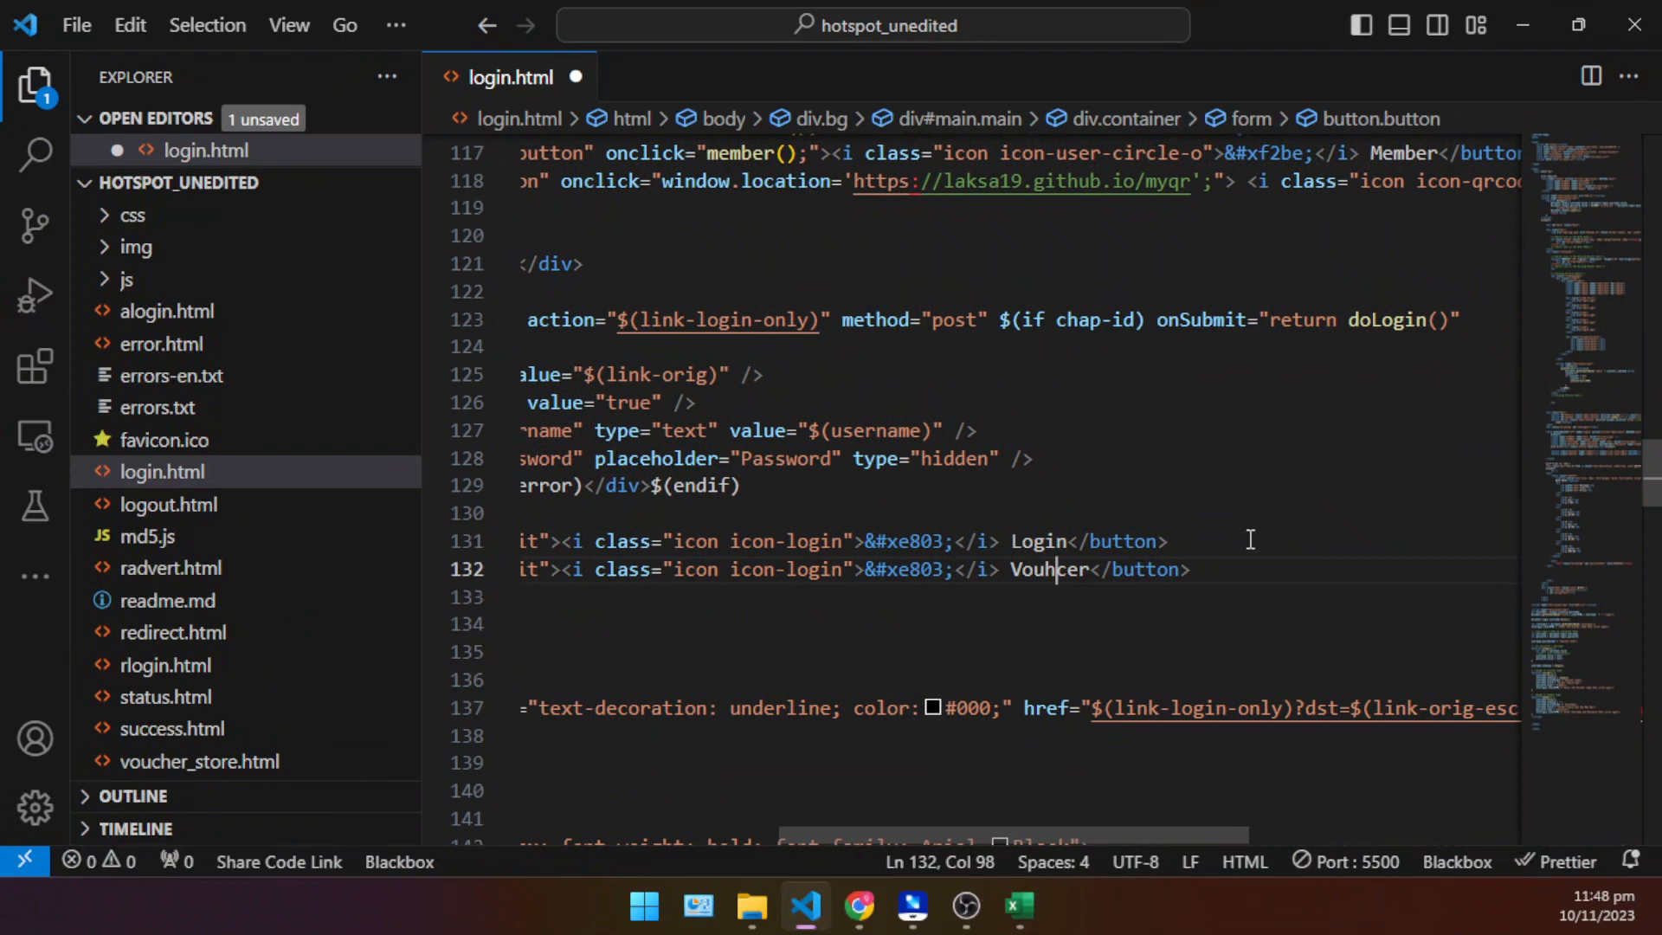
pyautogui.click(1020, 609)
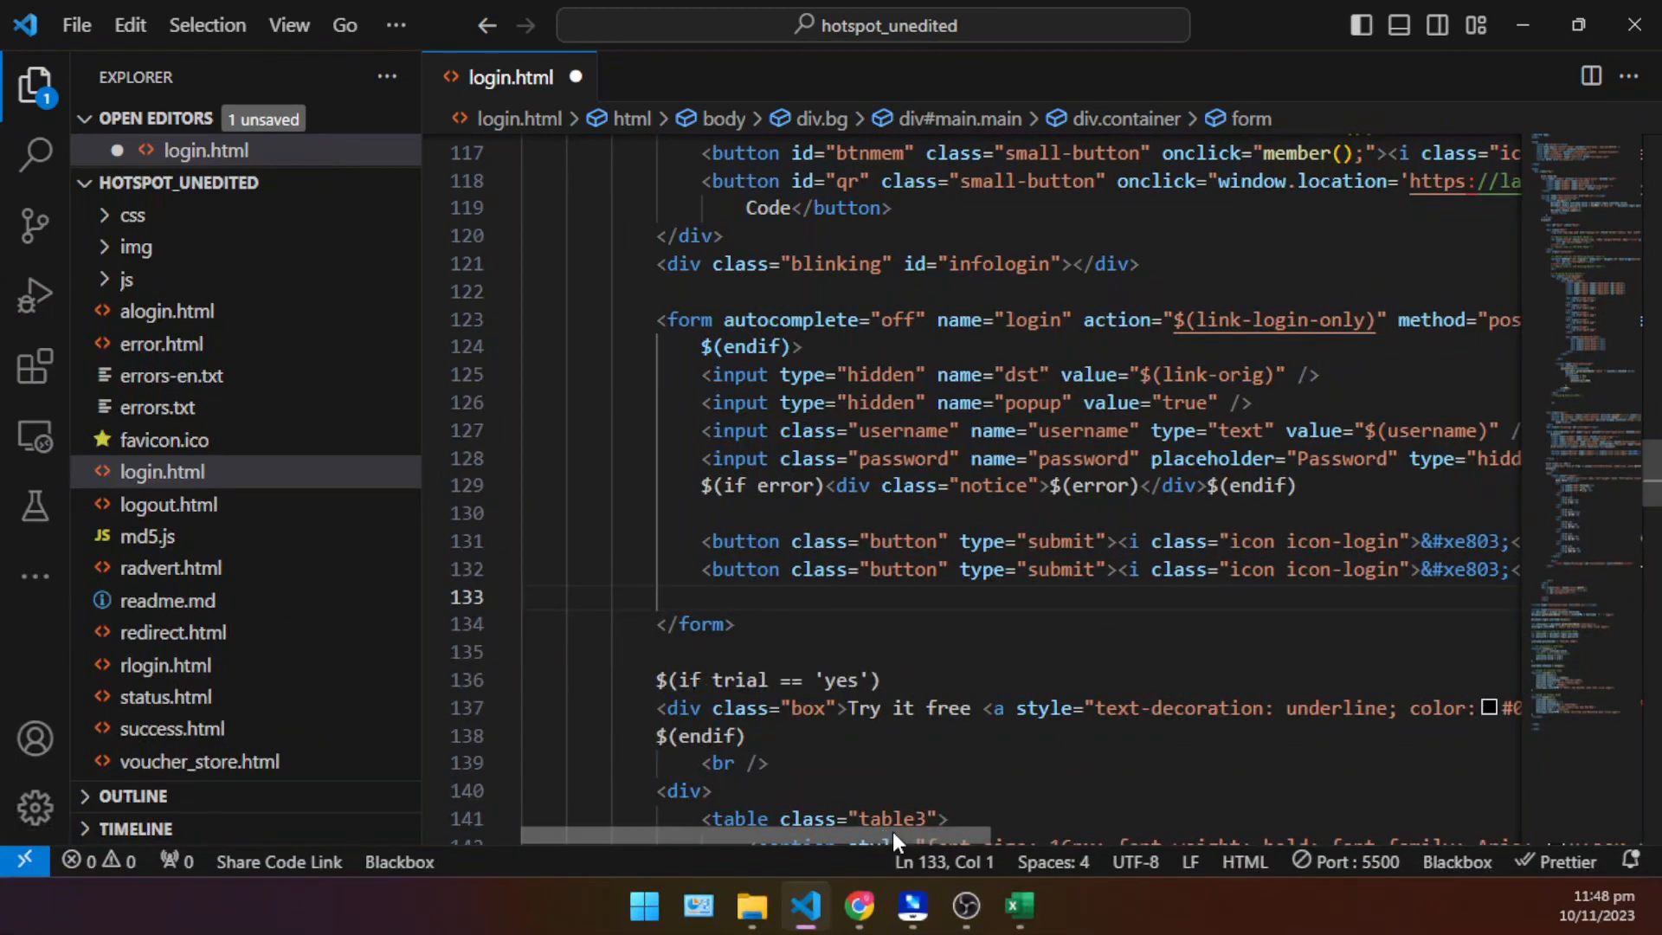
pyautogui.moveTo(892, 831); pyautogui.dragTo(979, 827)
pyautogui.click(1417, 541)
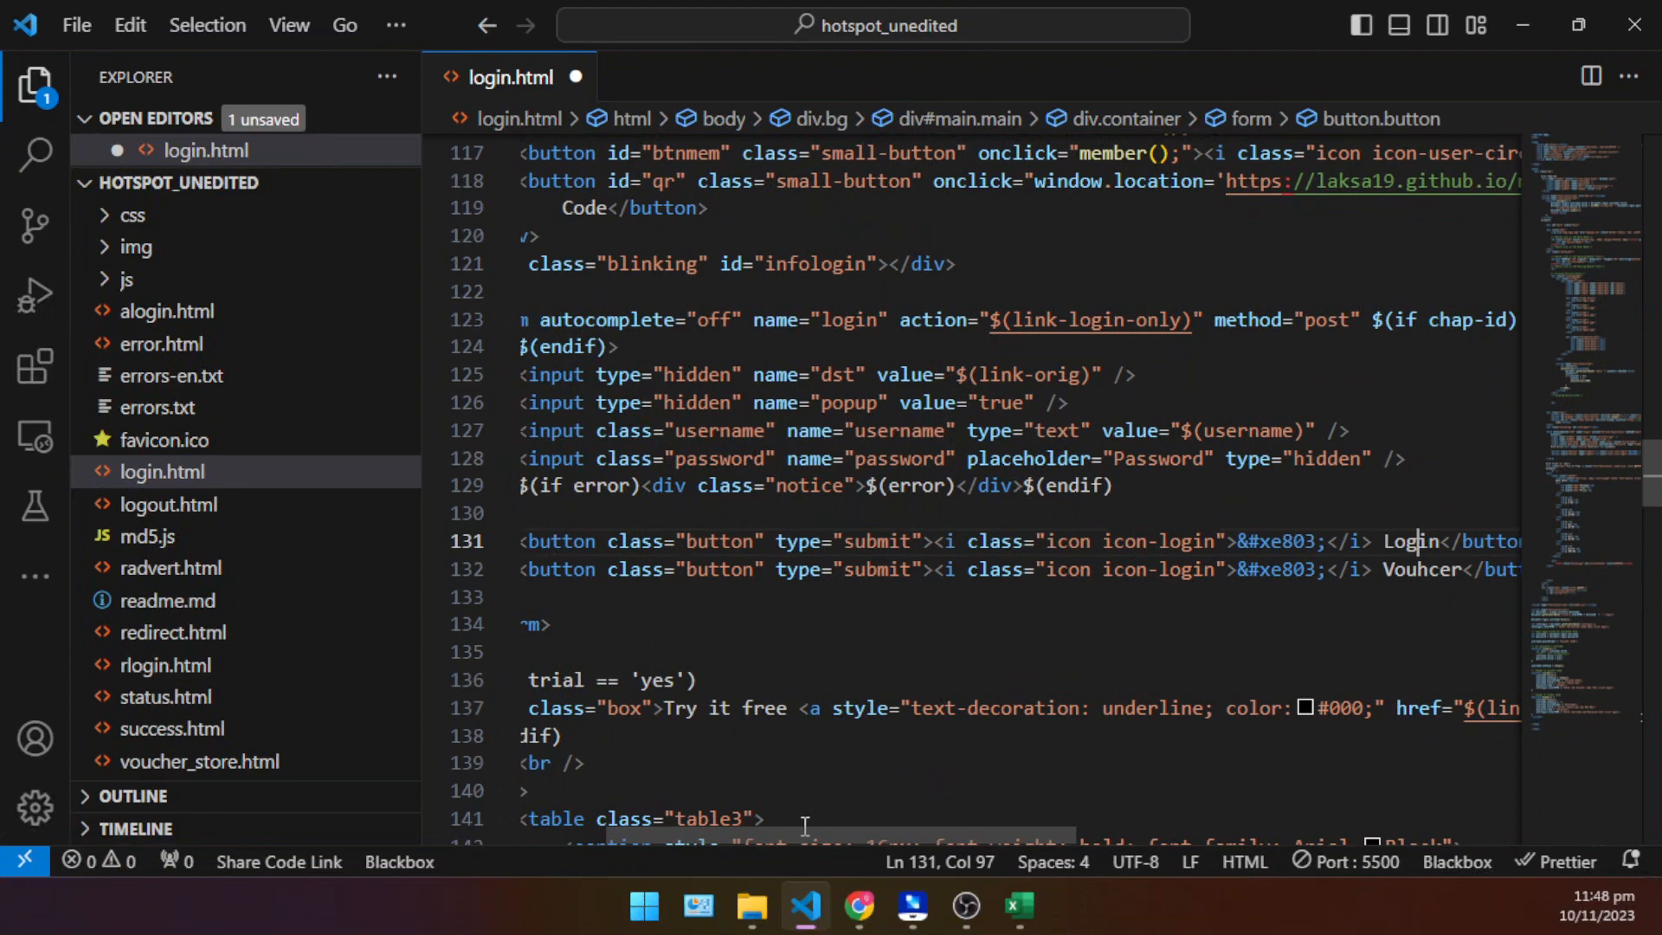
pyautogui.moveTo(805, 828); pyautogui.dragTo(917, 827)
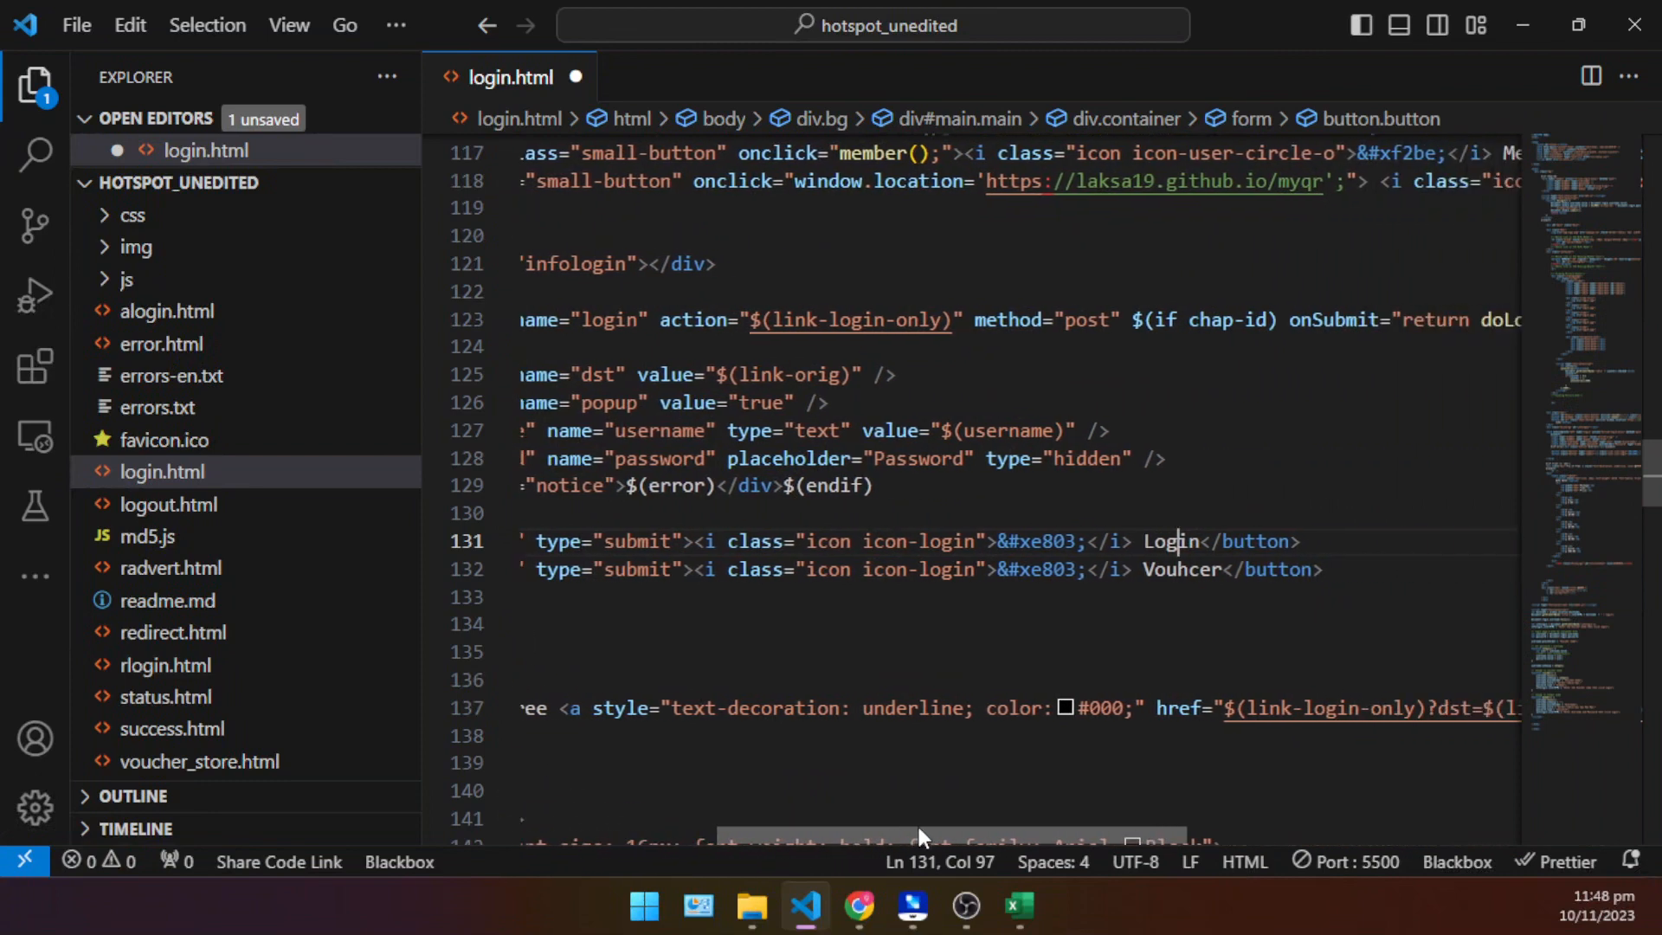
pyautogui.doubleClick(1185, 569)
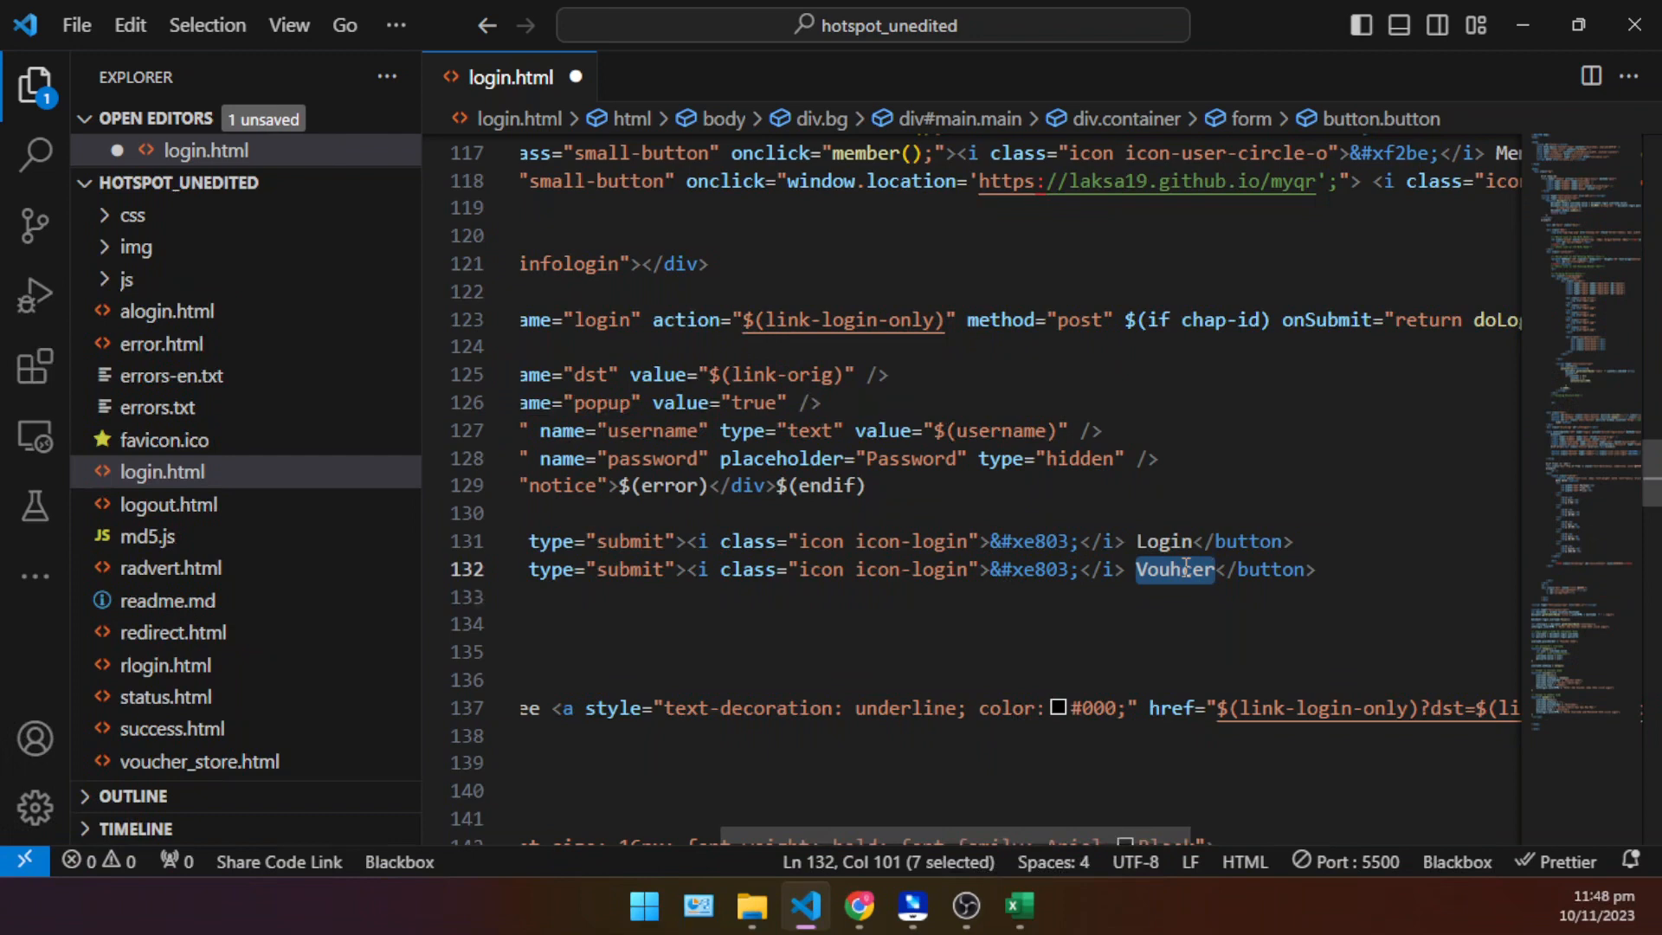
pyautogui.write('BUY VOUCHER')
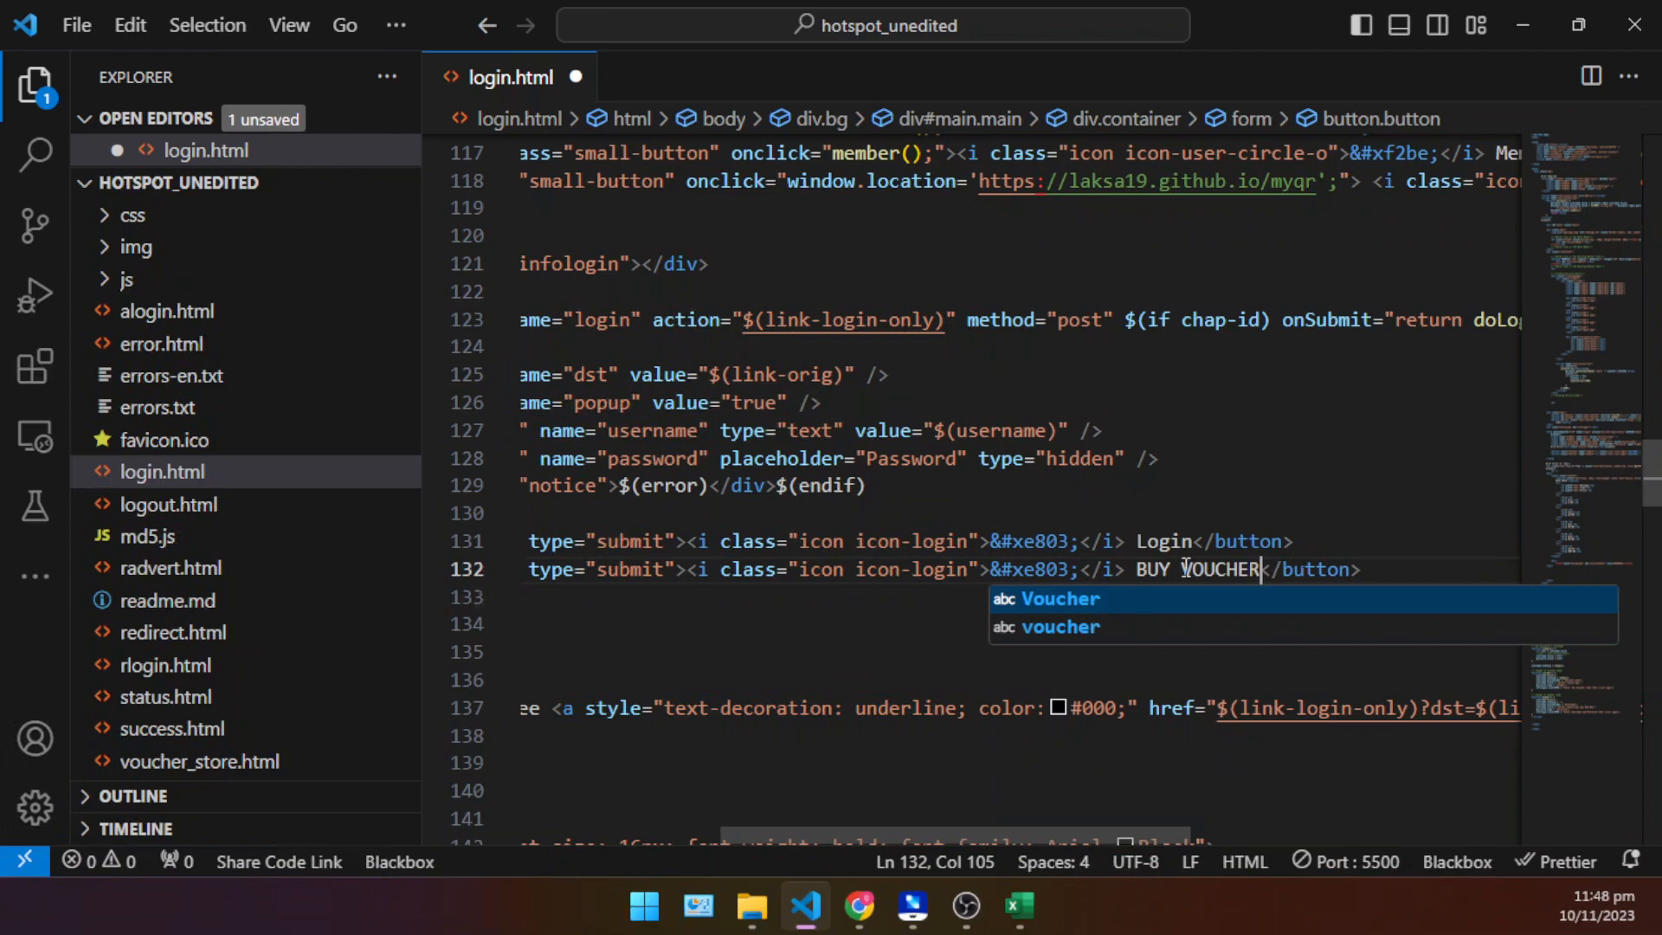
pyautogui.write(' - GCASH')
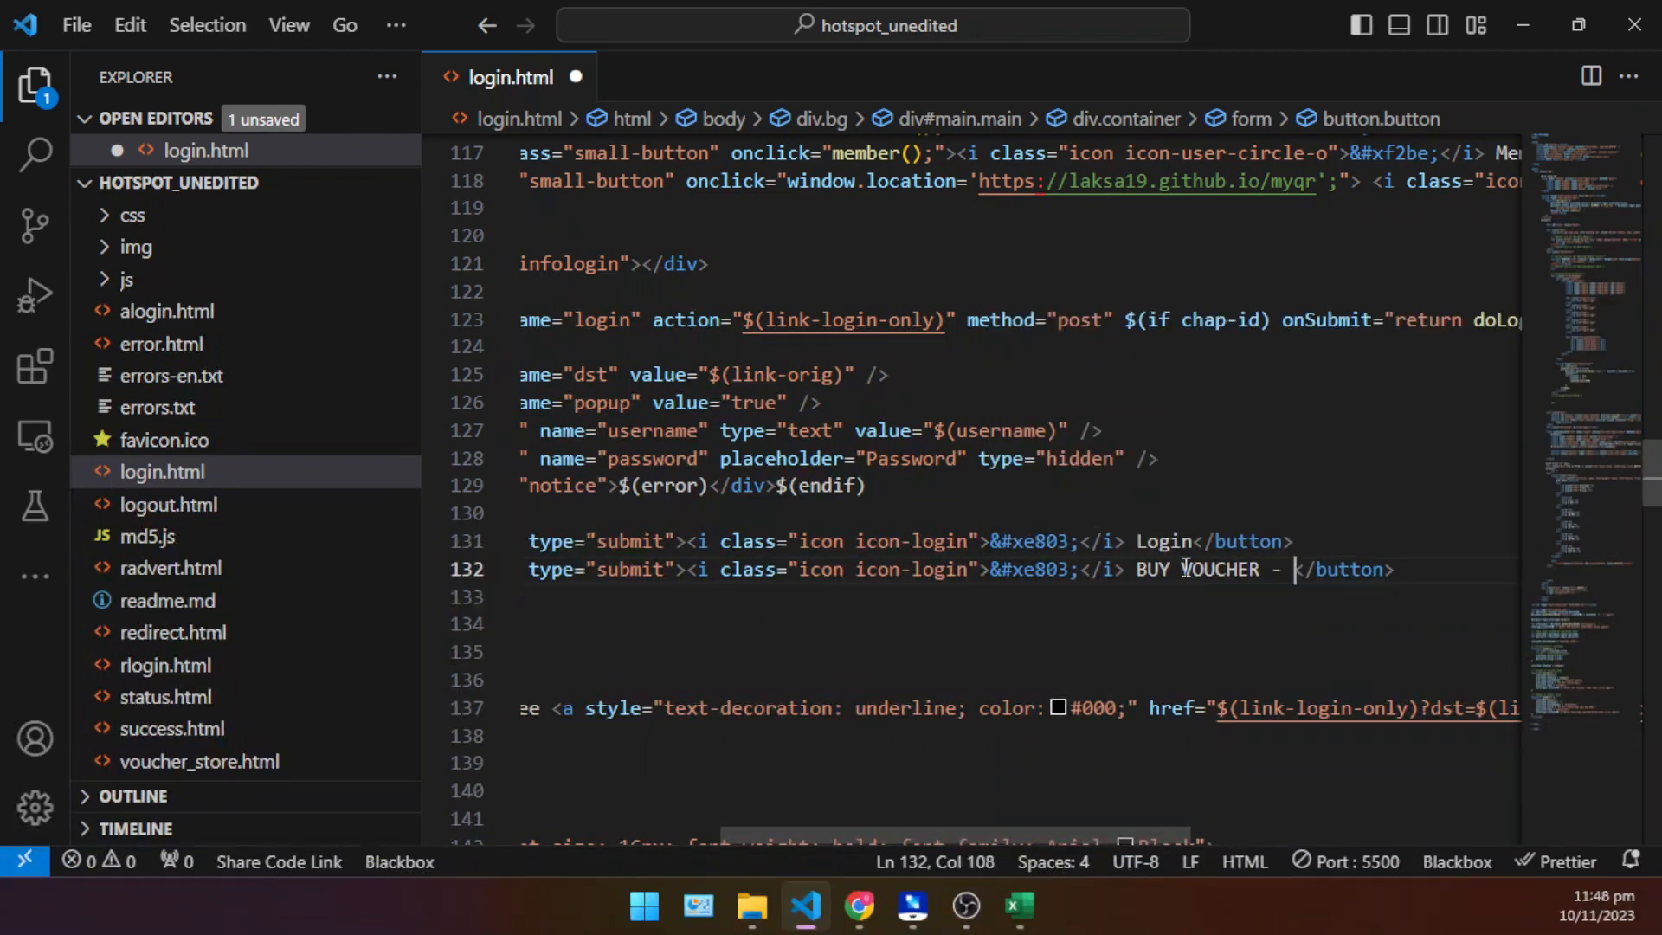
pyautogui.write(' | MAYA')
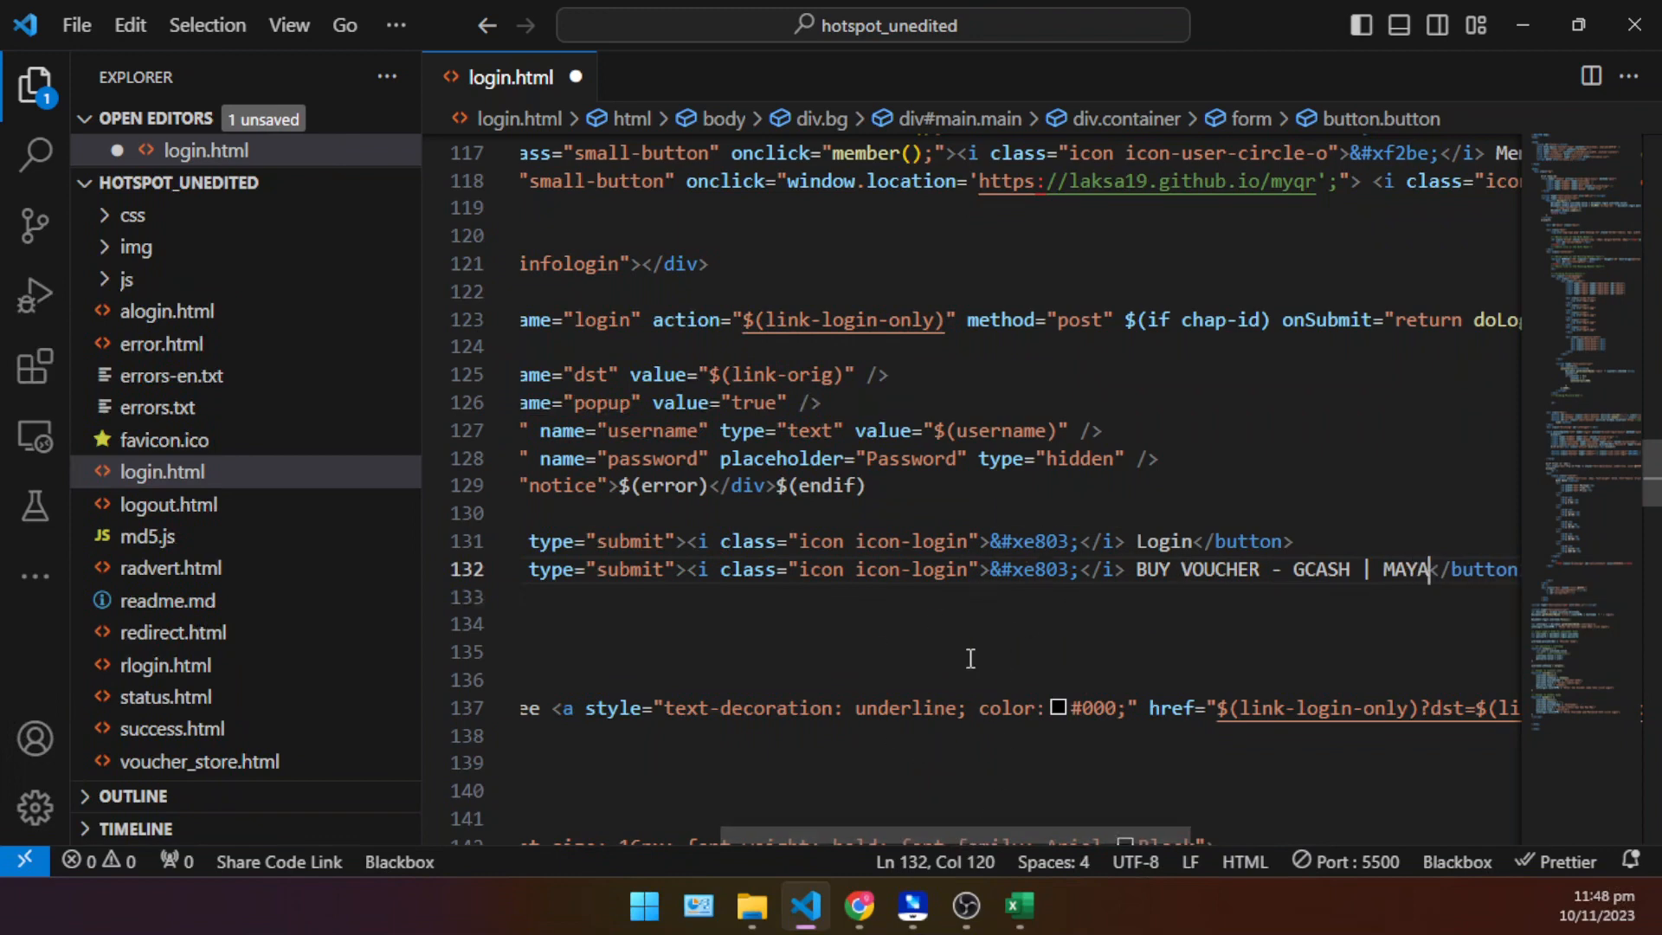
# - Hide the file explorer sidebar and remove the type="submit" attribute from the BUY VOUCHER button
pyautogui.moveTo(420, 412); pyautogui.dragTo(173, 412)
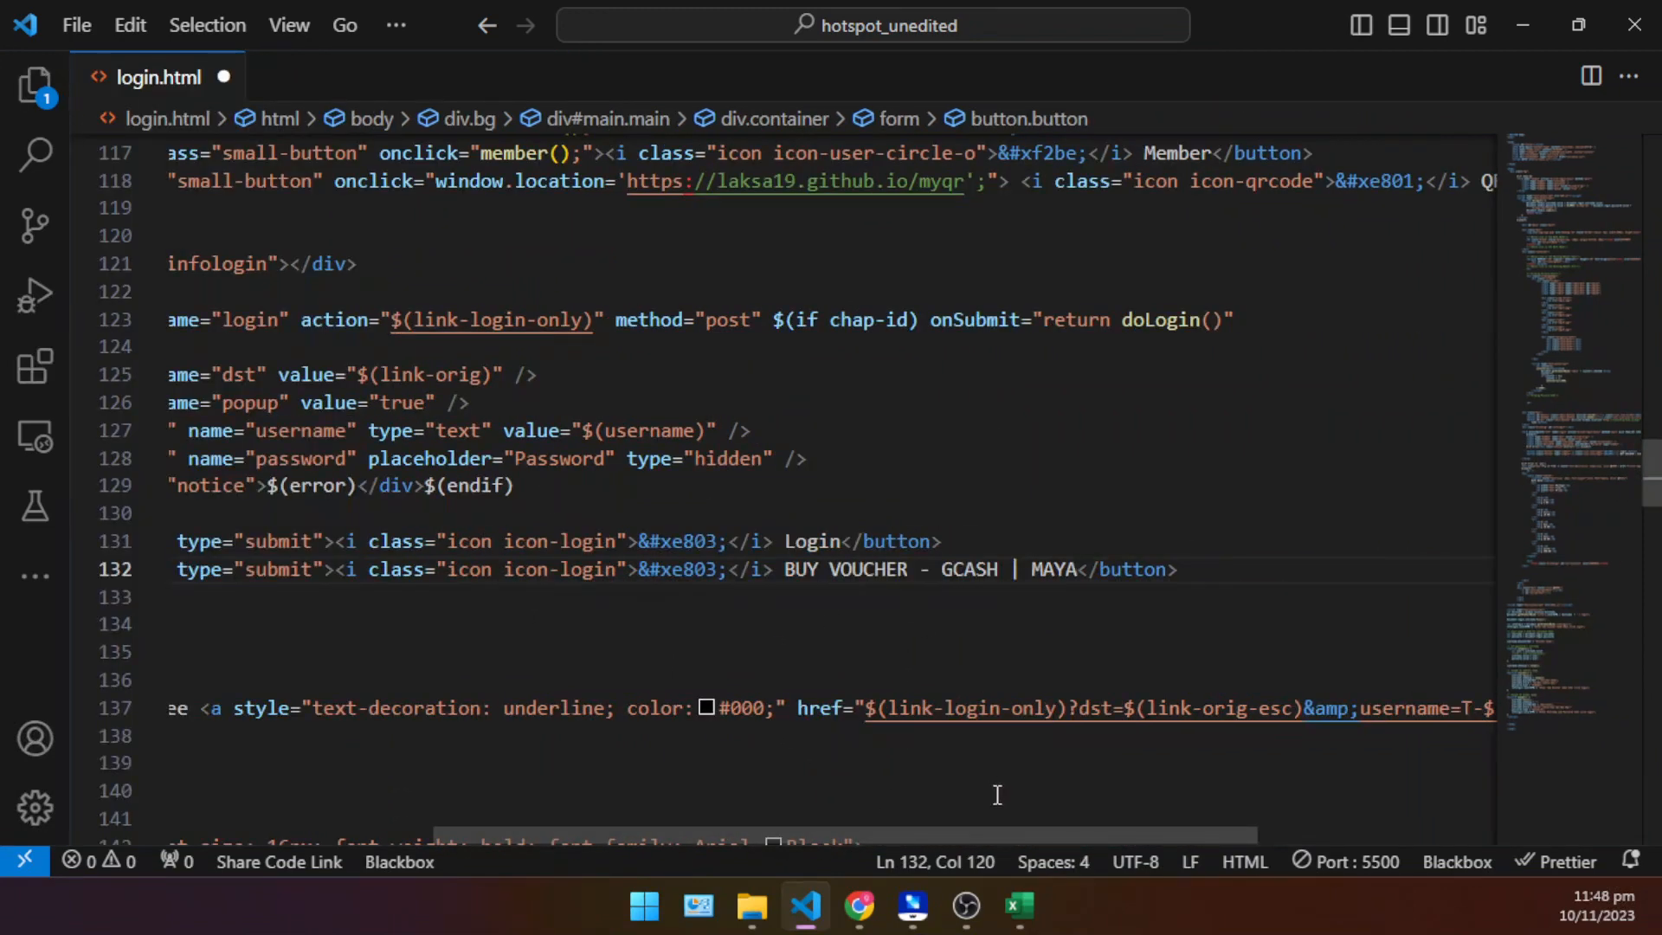
pyautogui.moveTo(998, 828); pyautogui.dragTo(804, 801)
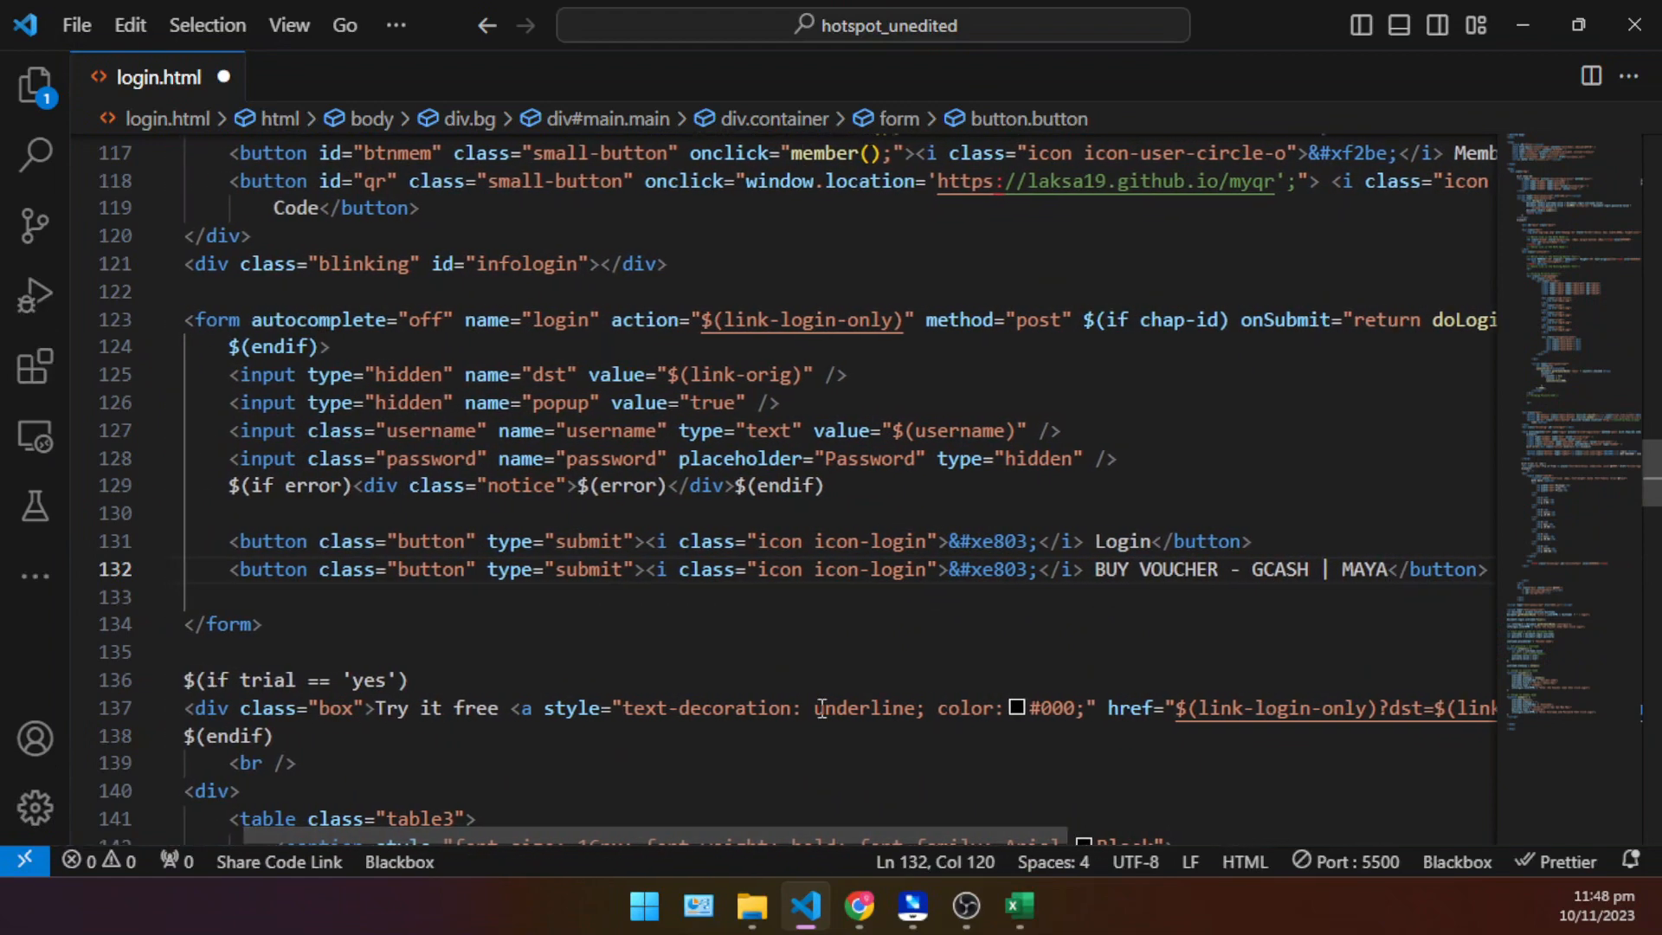
pyautogui.click(558, 546)
pyautogui.click(522, 570)
pyautogui.moveTo(488, 569); pyautogui.dragTo(636, 564)
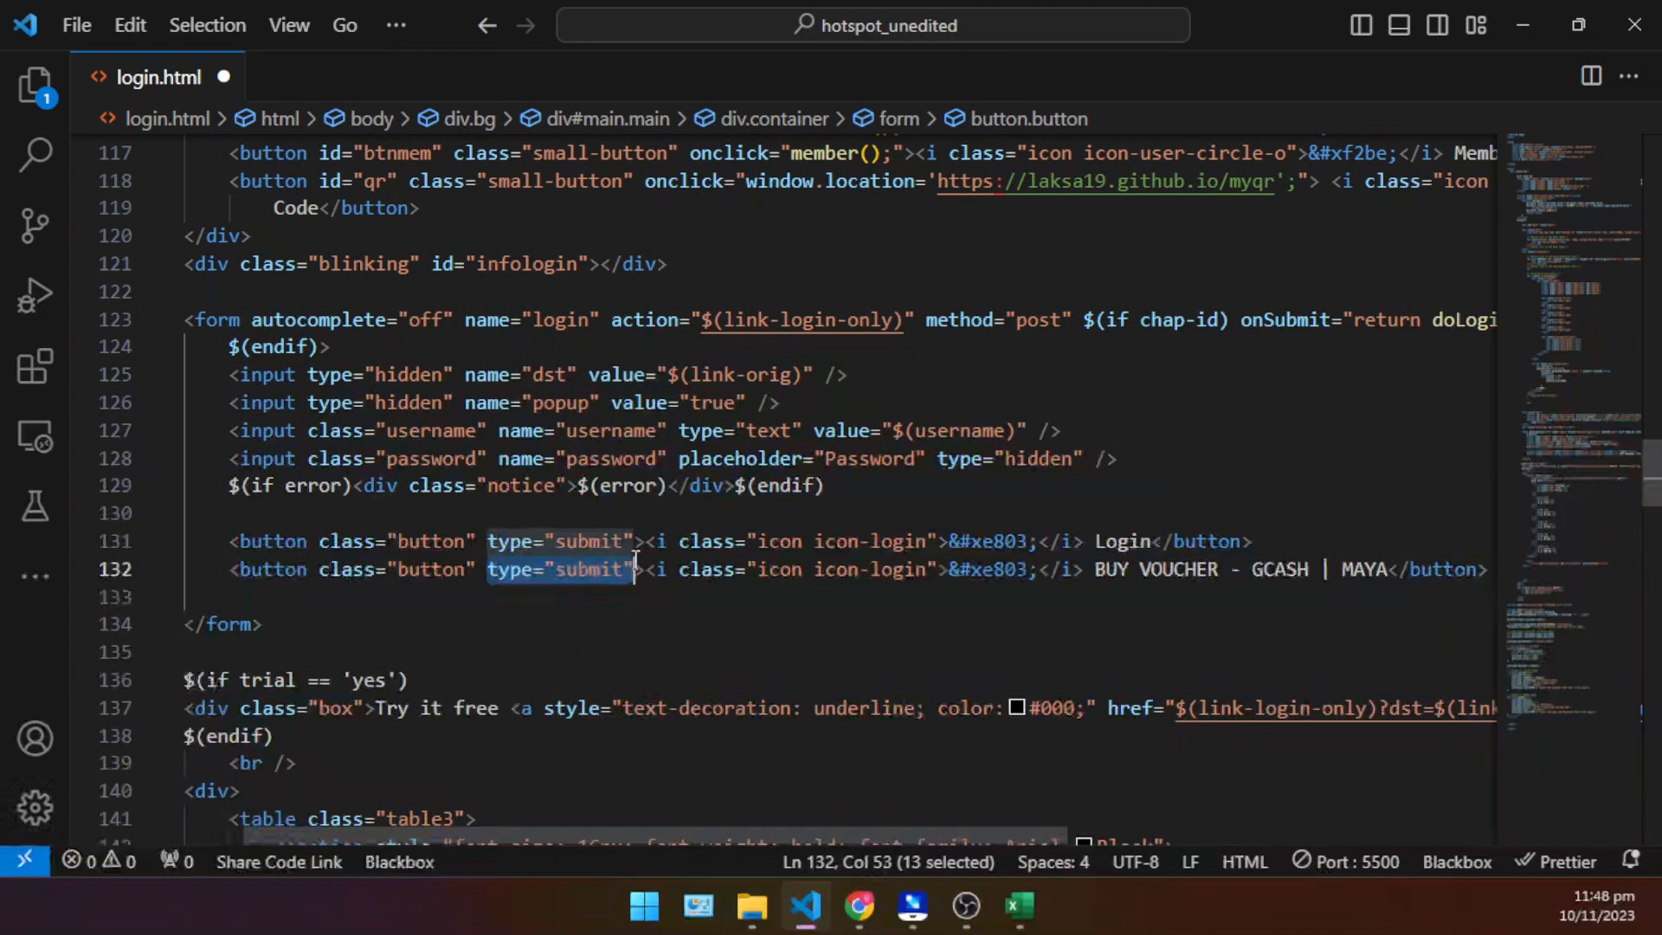
pyautogui.press('BackSpace')
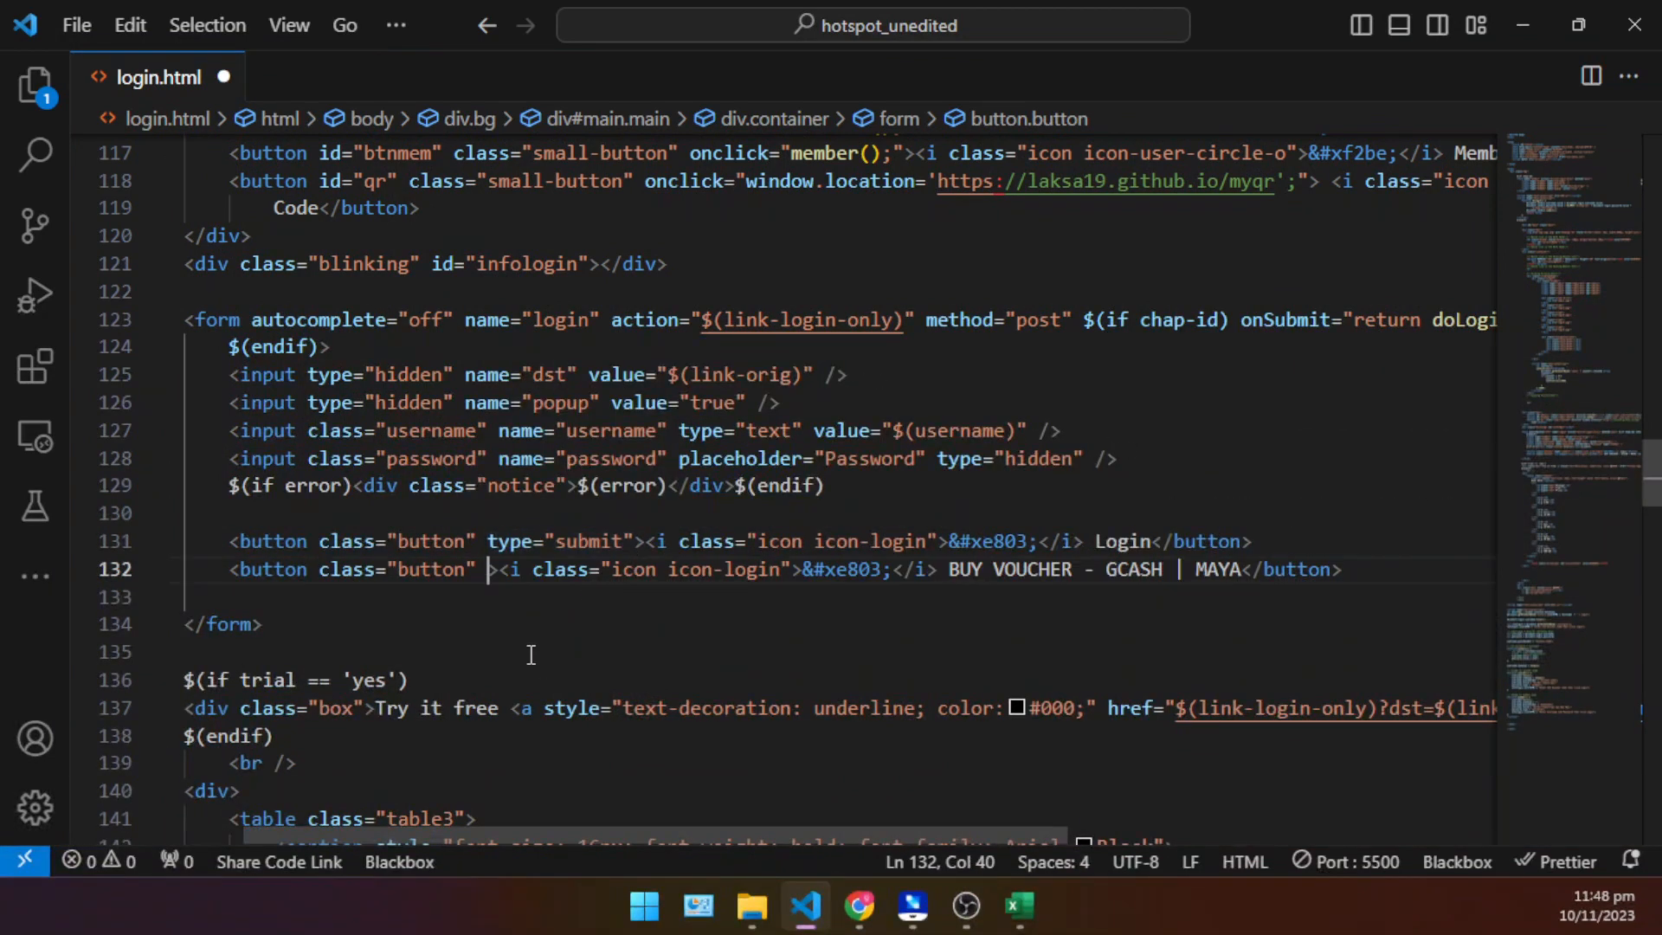
pyautogui.press('BackSpace')
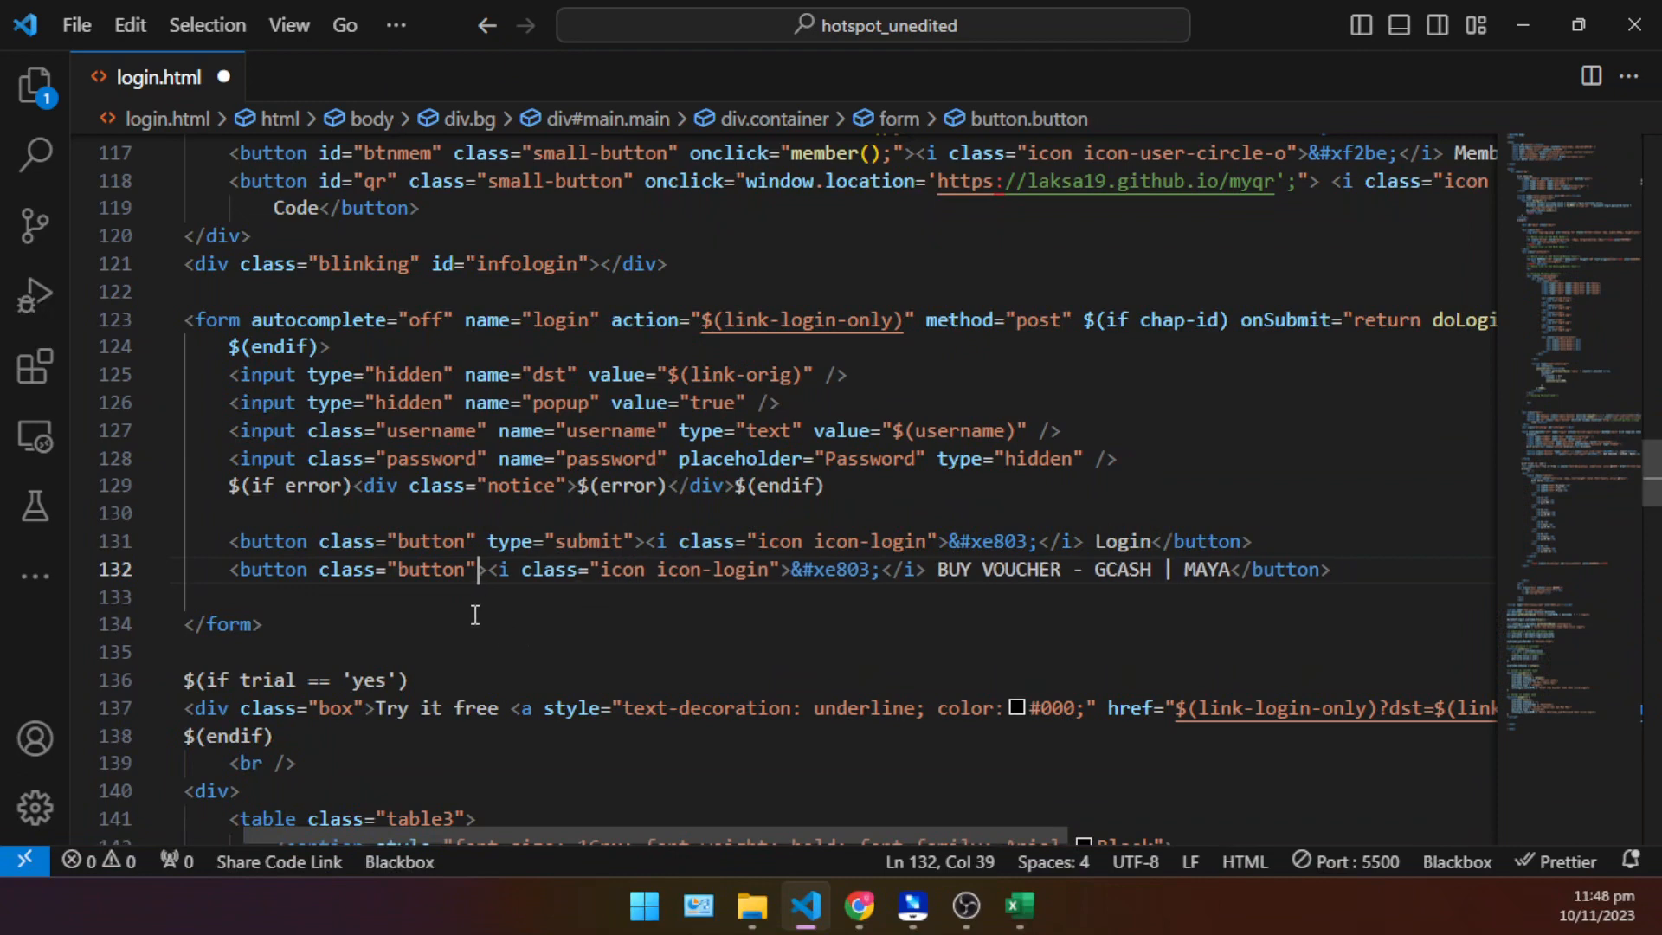
pyautogui.doubleClick(426, 570)
pyautogui.click(493, 593)
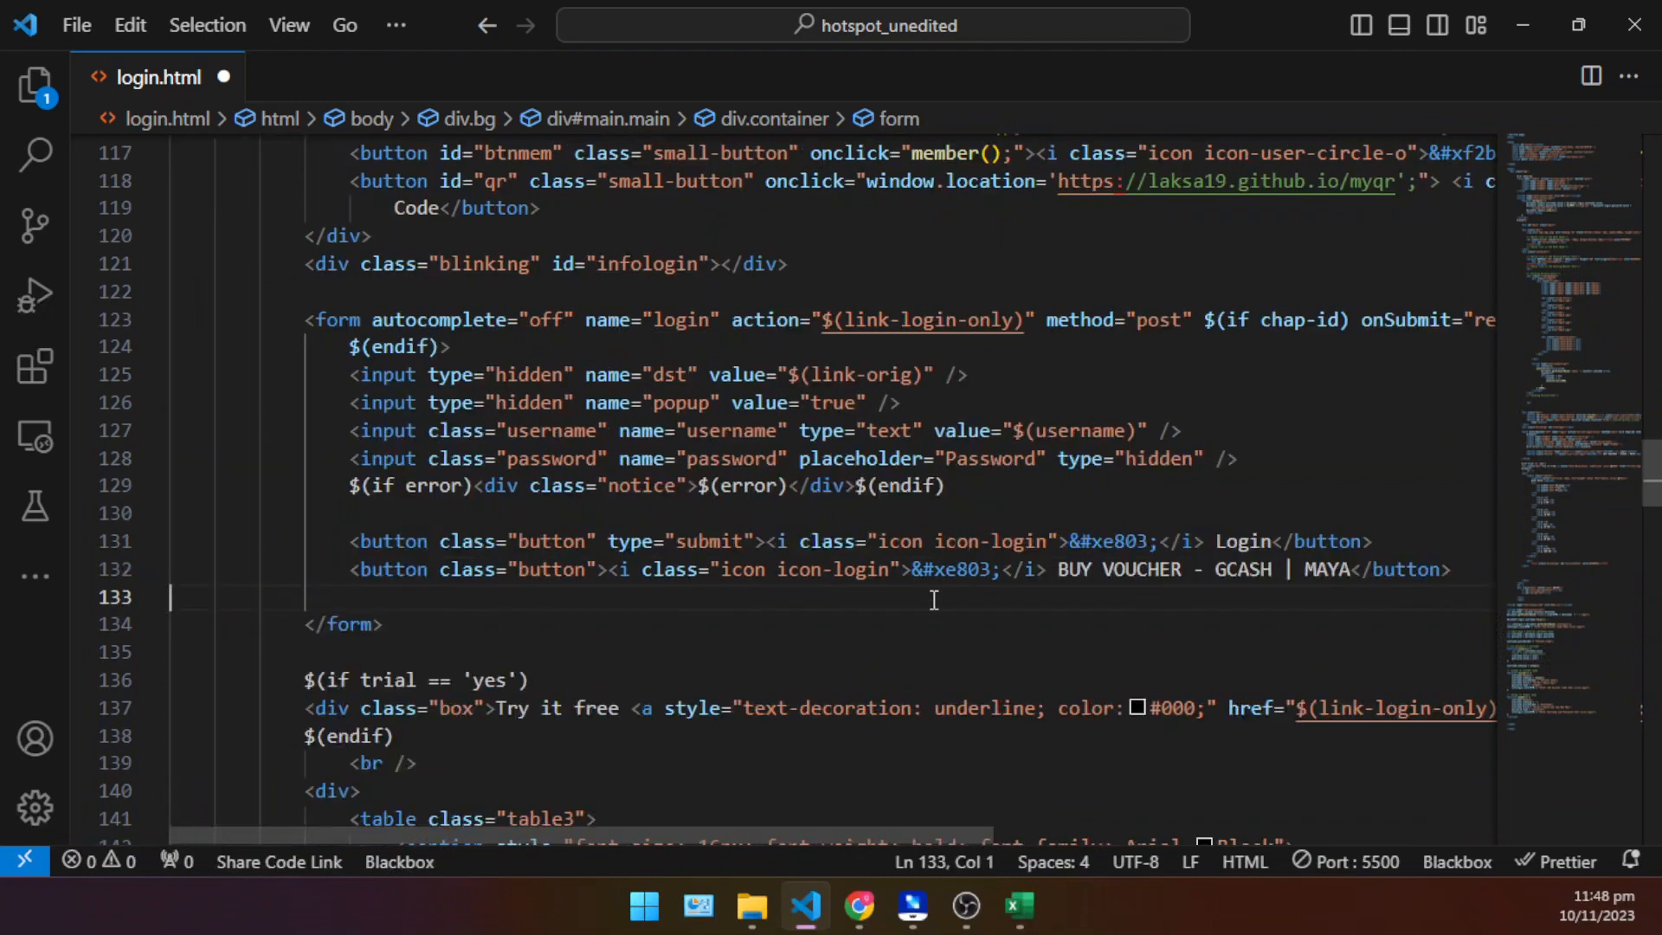
# - Turn on word wrap and begin an anchor tag with an empty href attribute directly before the BUY VOUCHER button tag
pyautogui.click(971, 570)
pyautogui.click(1010, 595)
pyautogui.click(1126, 570)
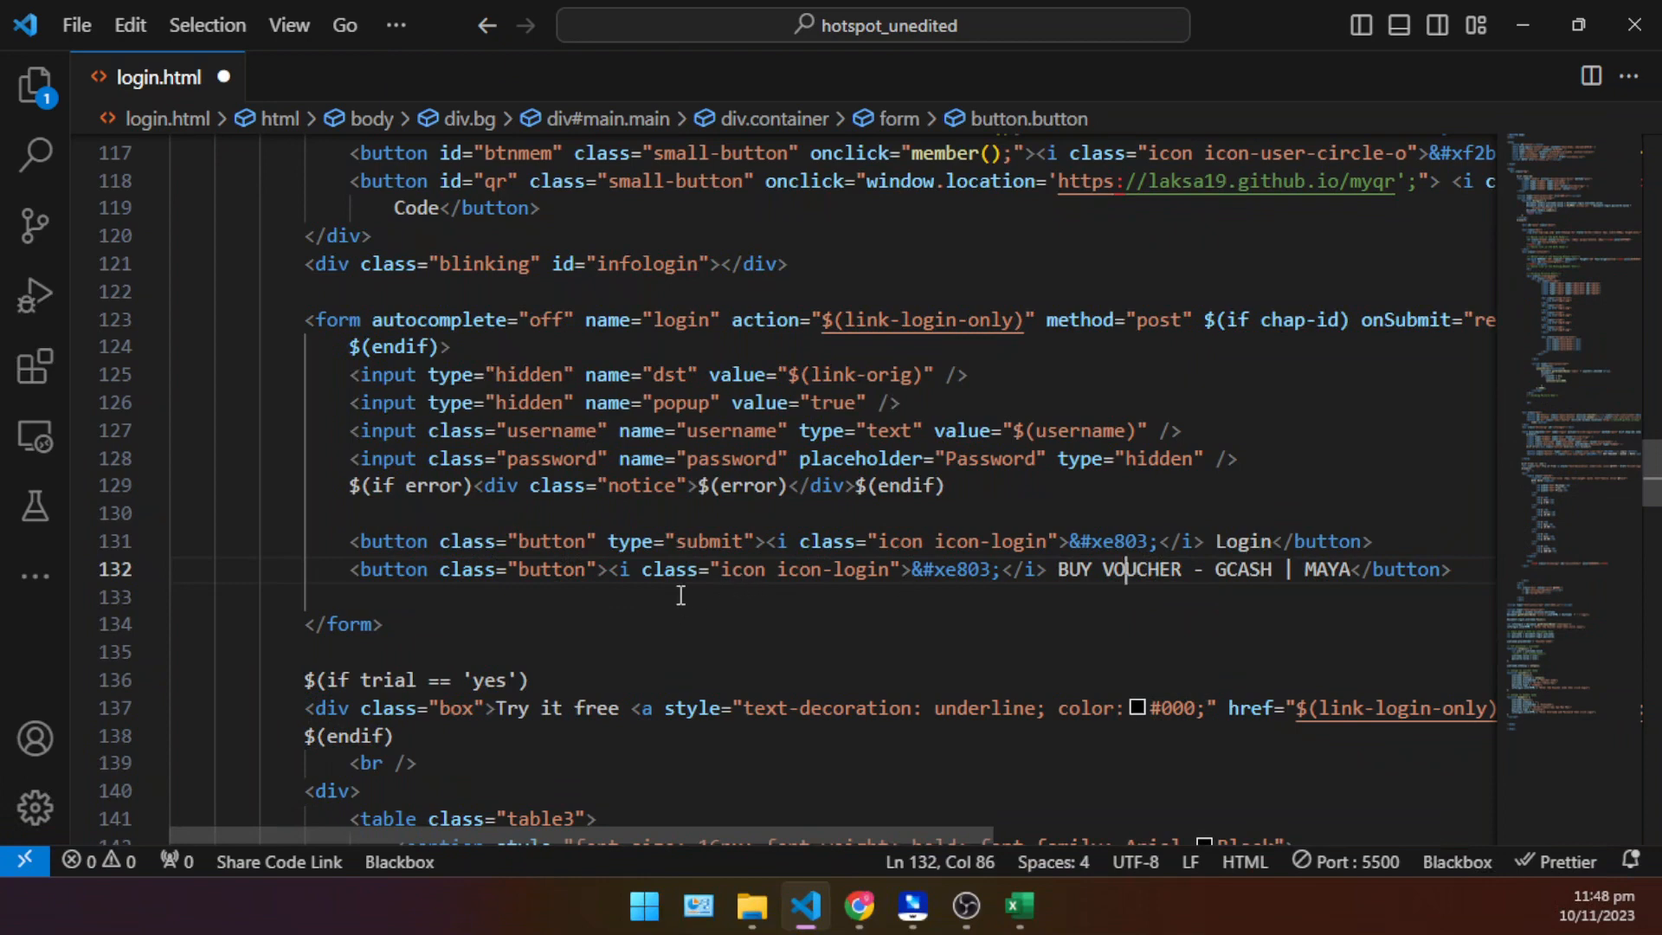
pyautogui.click(354, 568)
pyautogui.hotkey('alt', 'z')
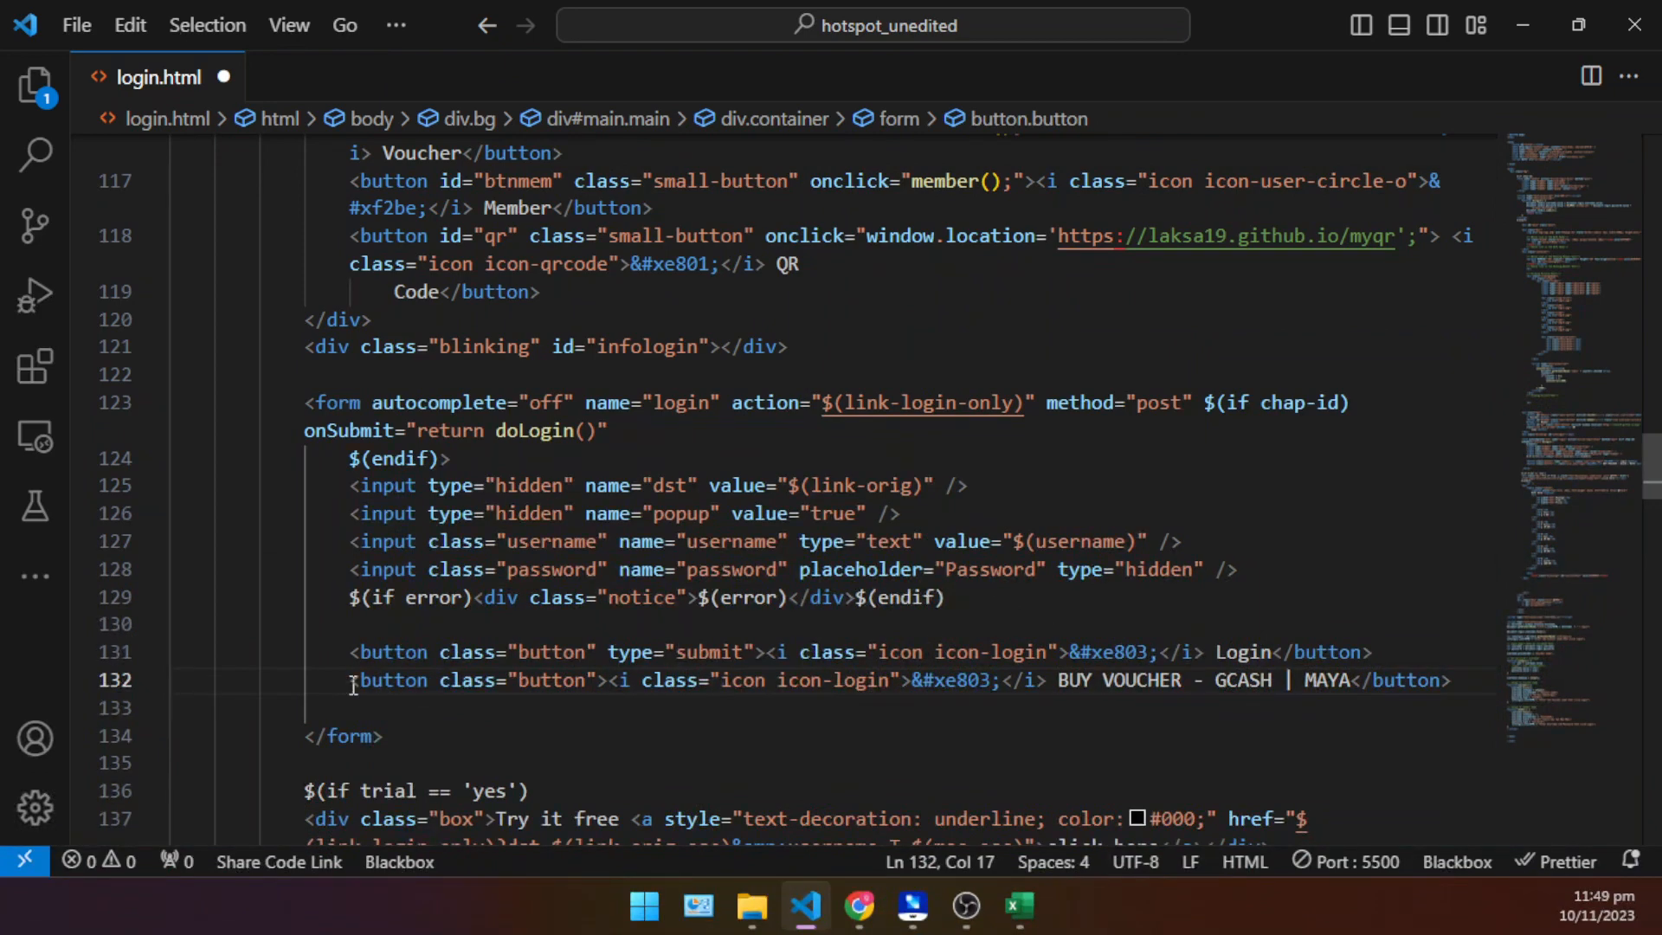
pyautogui.write('<a hr')
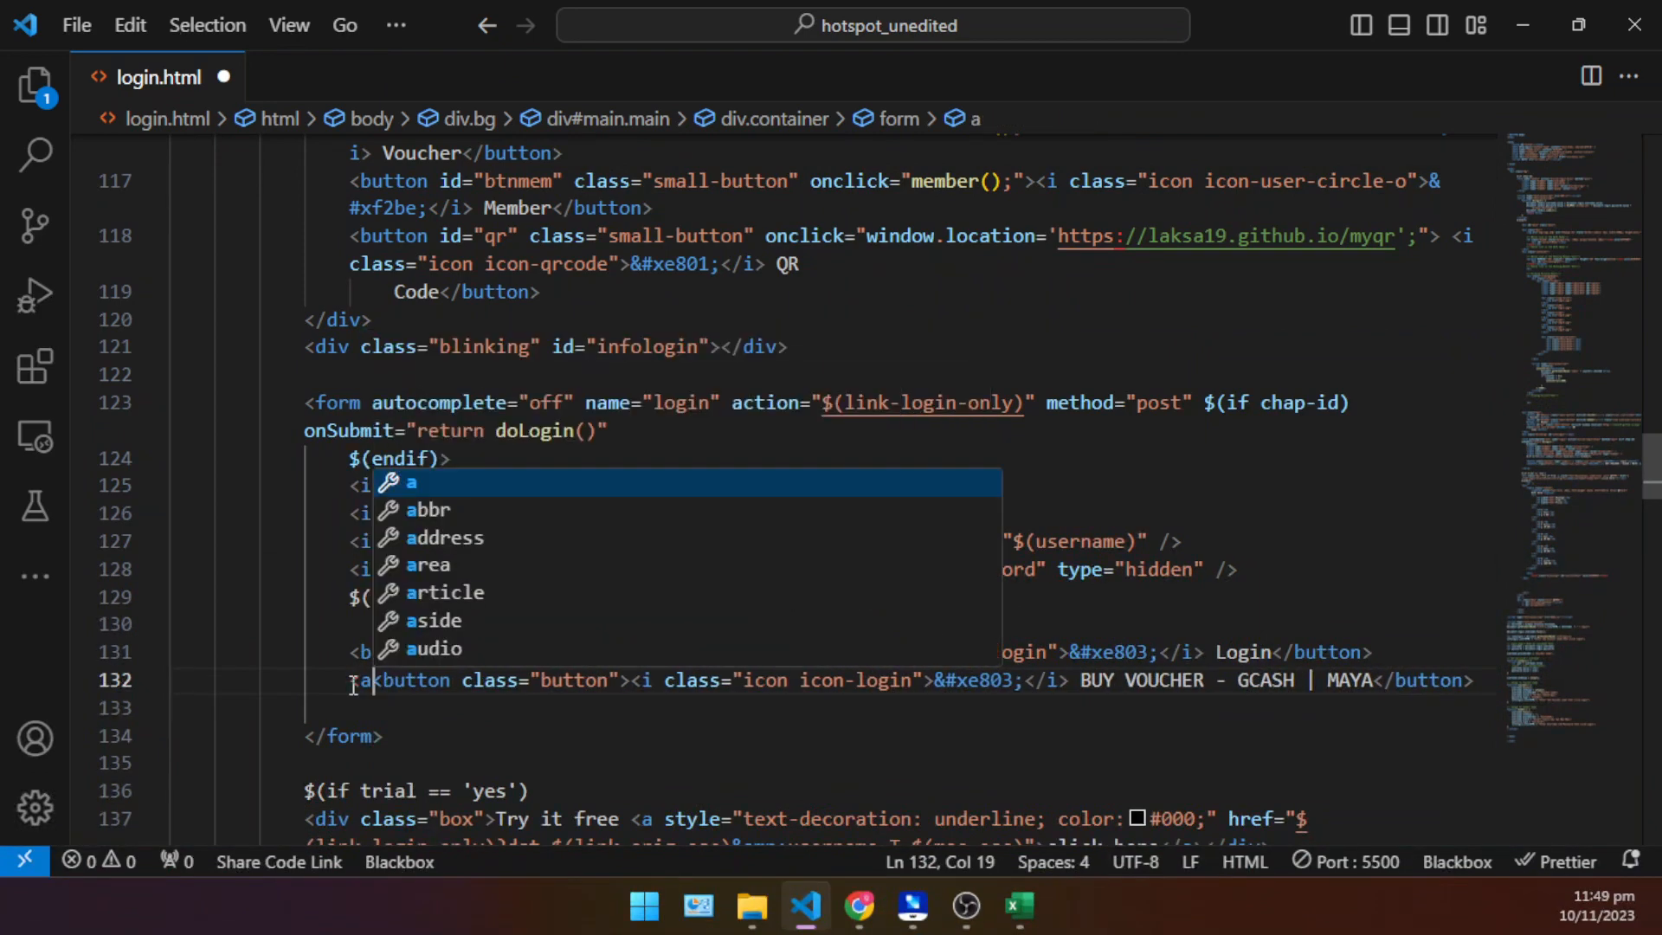
pyautogui.write('ef')
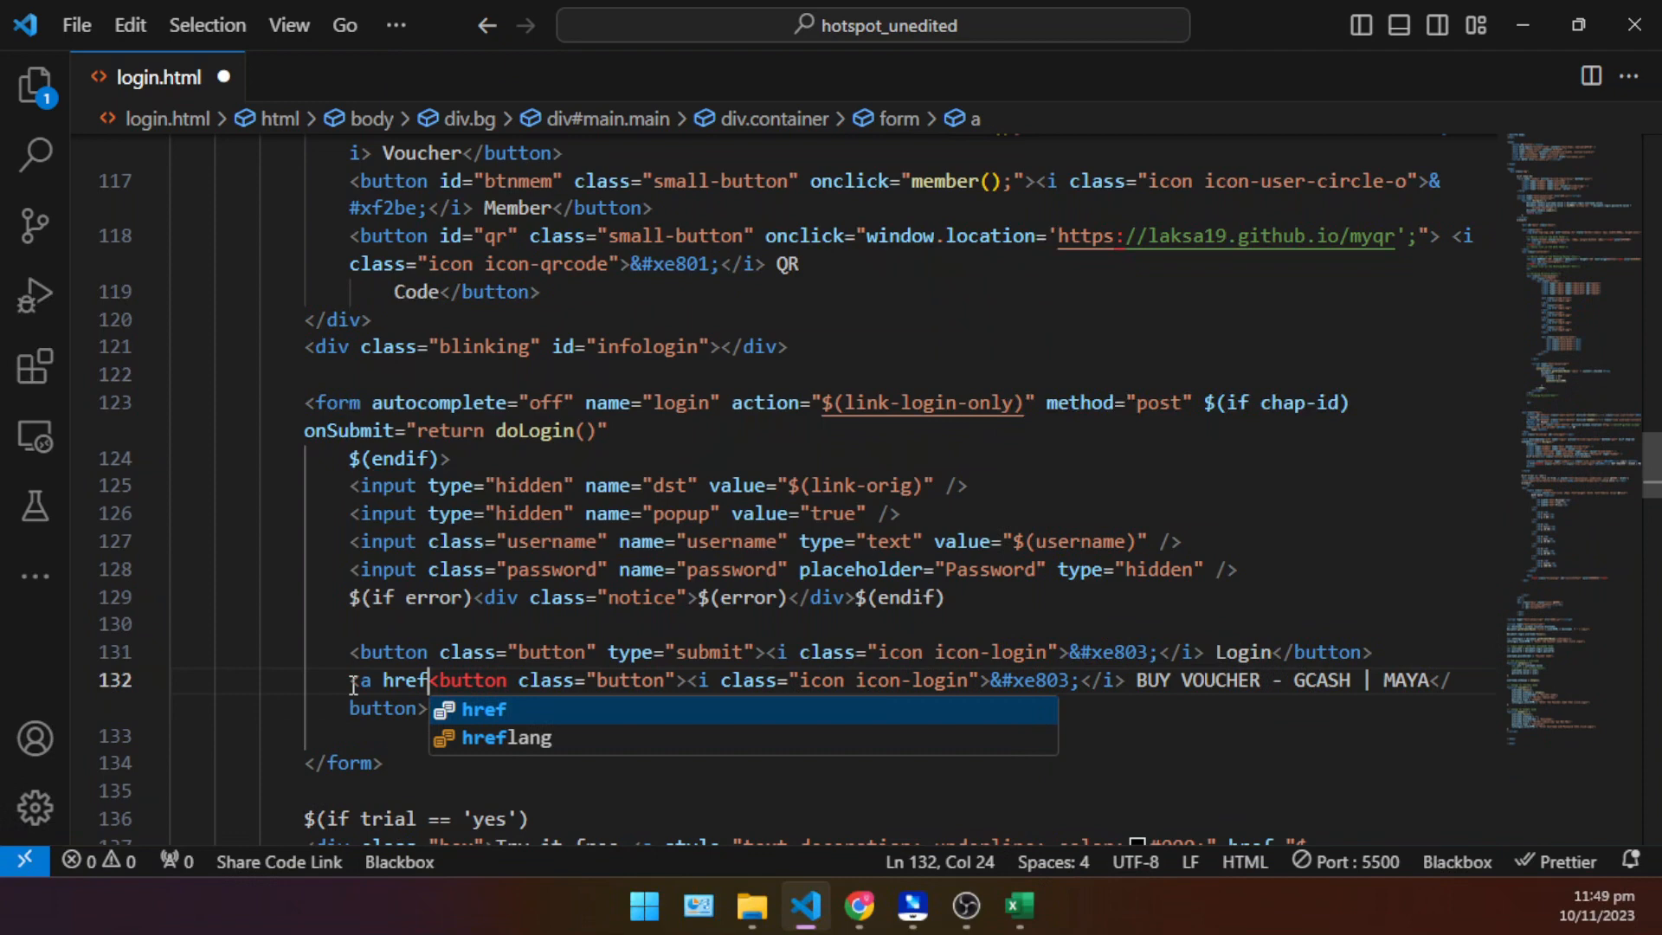
pyautogui.write('=""')
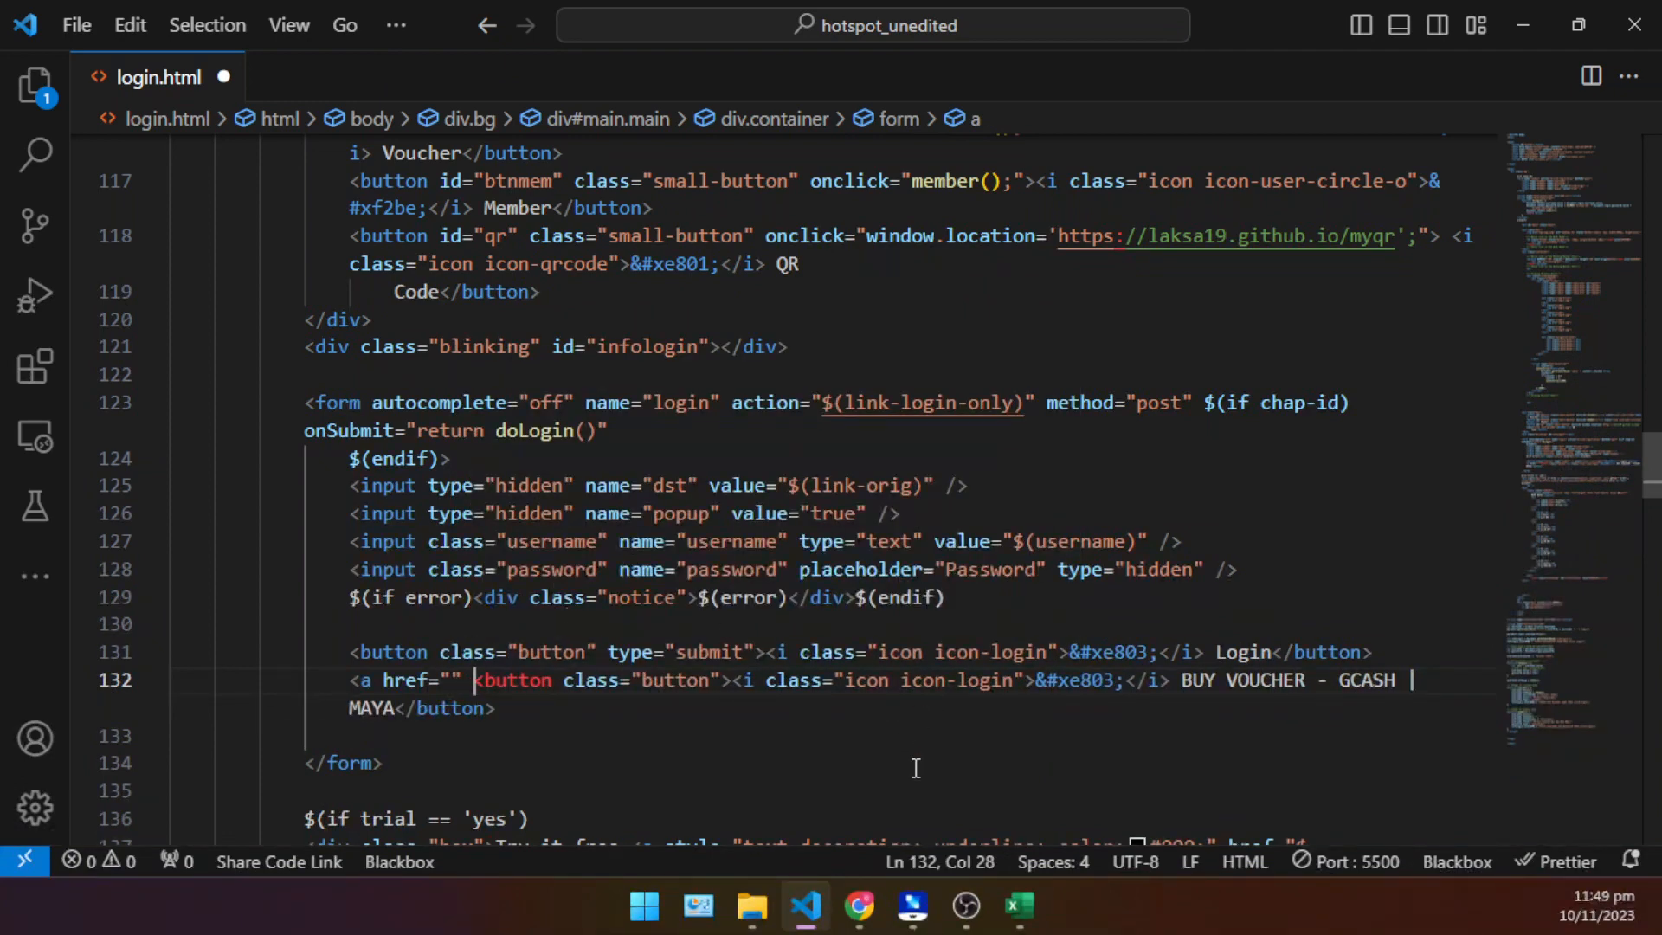
# - Copy the file name voucher_store.html in File Explorer and paste it into the new anchor's empty href in login.html
pyautogui.click(769, 909)
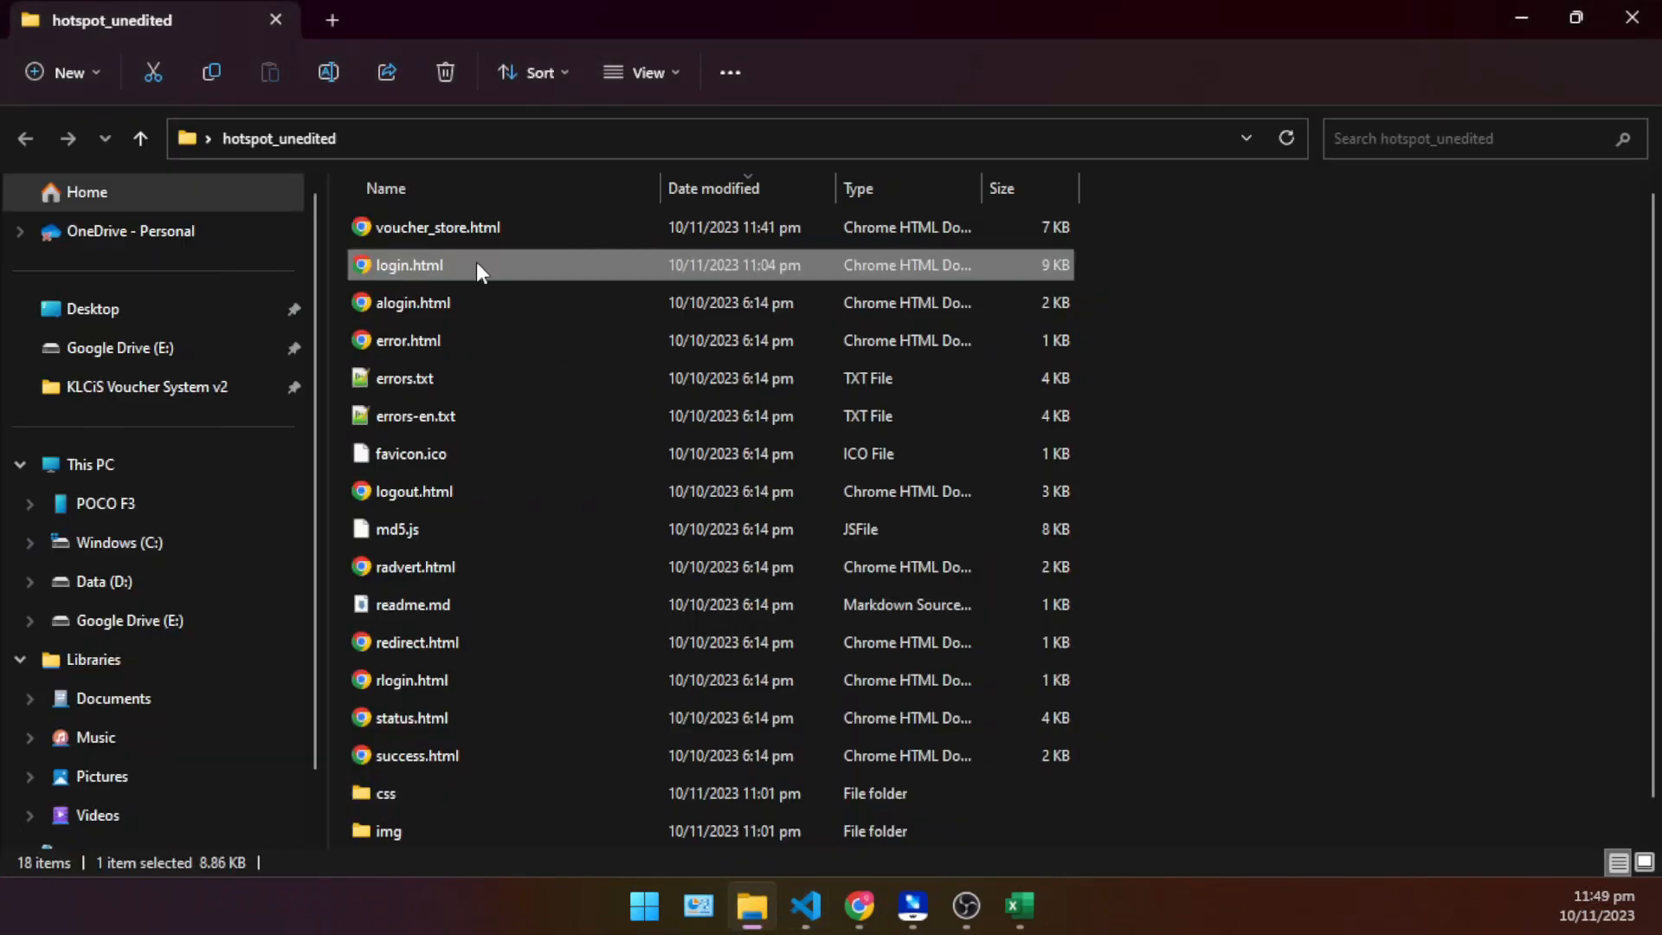
pyautogui.click(438, 227)
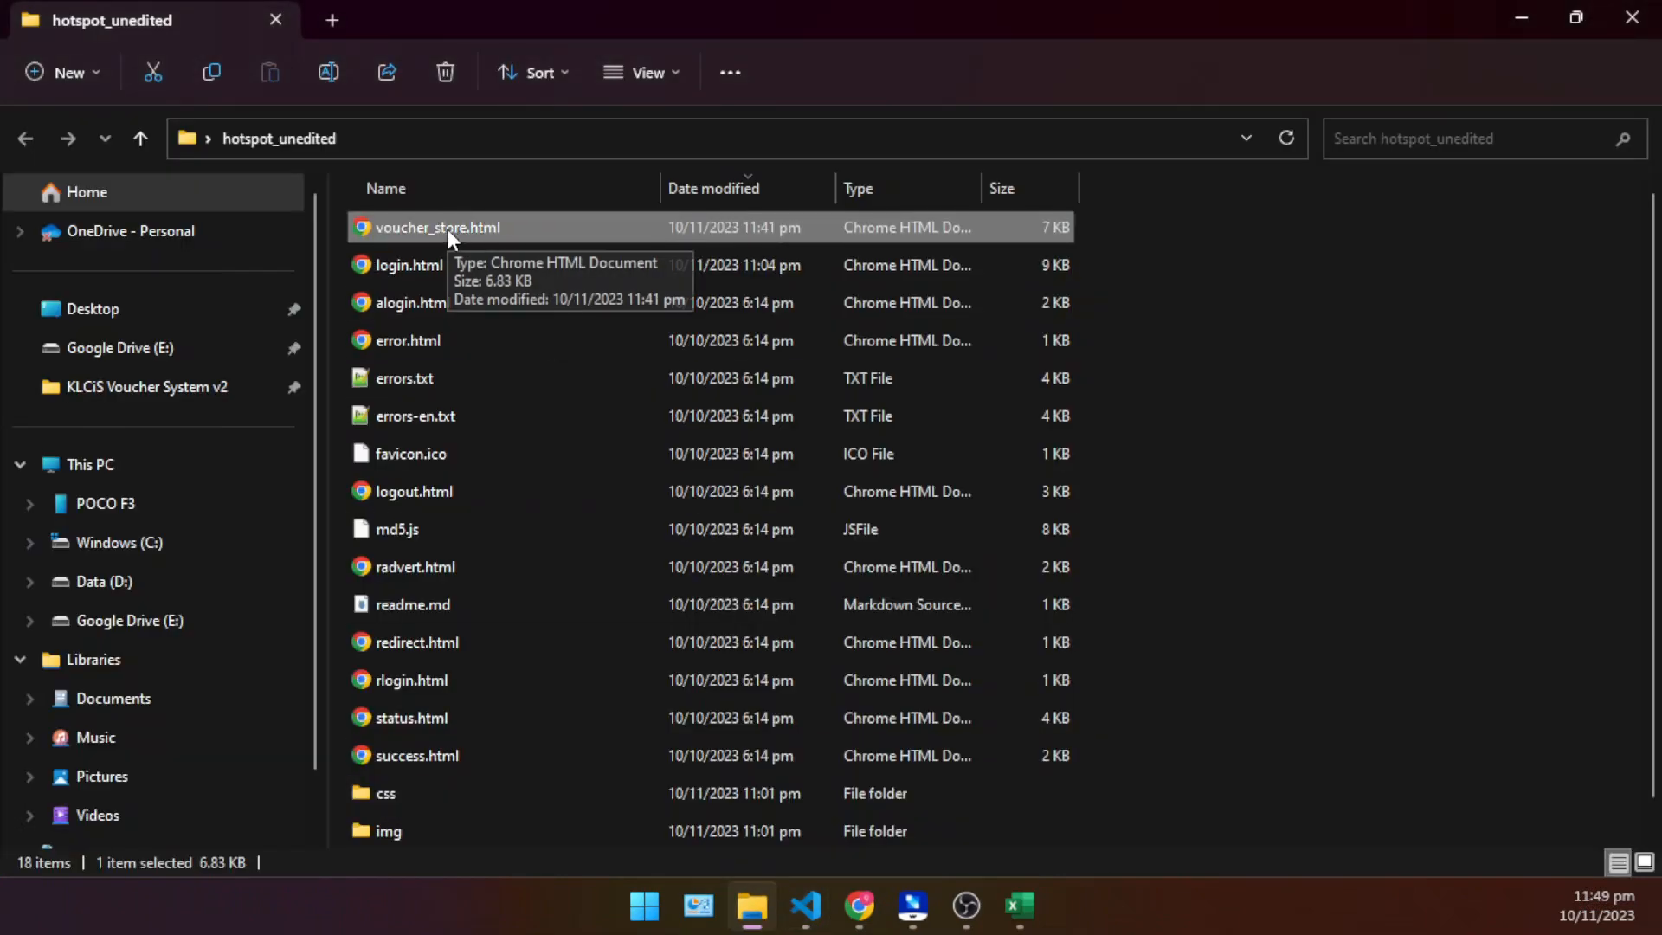
pyautogui.rightClick(447, 228)
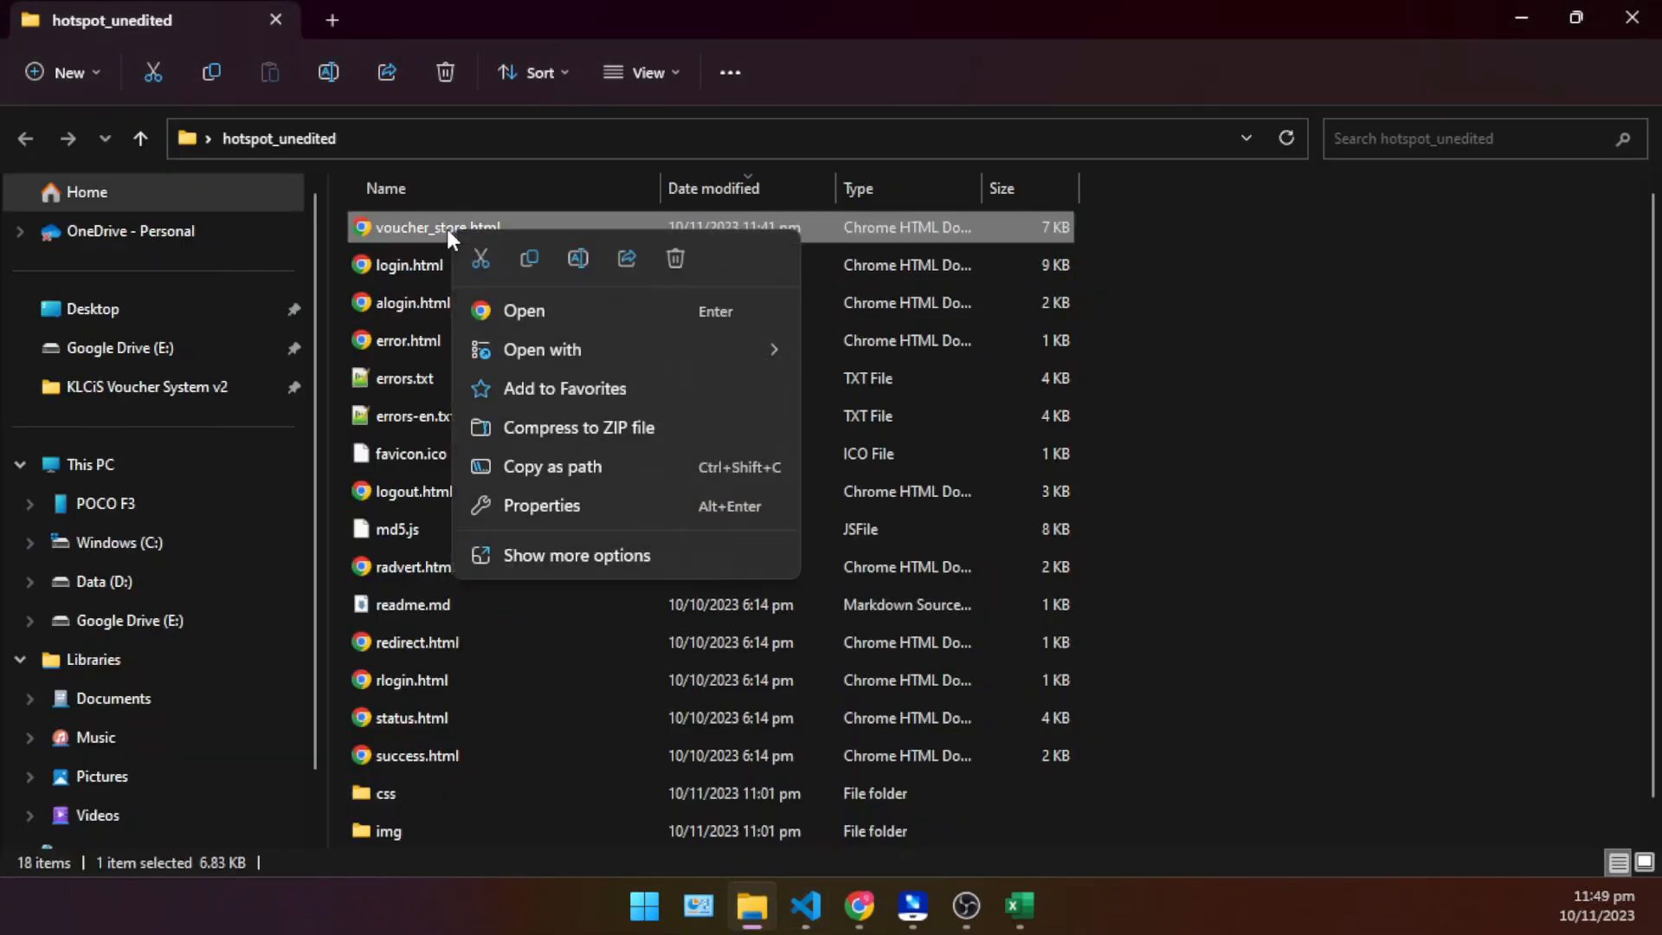
pyautogui.click(575, 261)
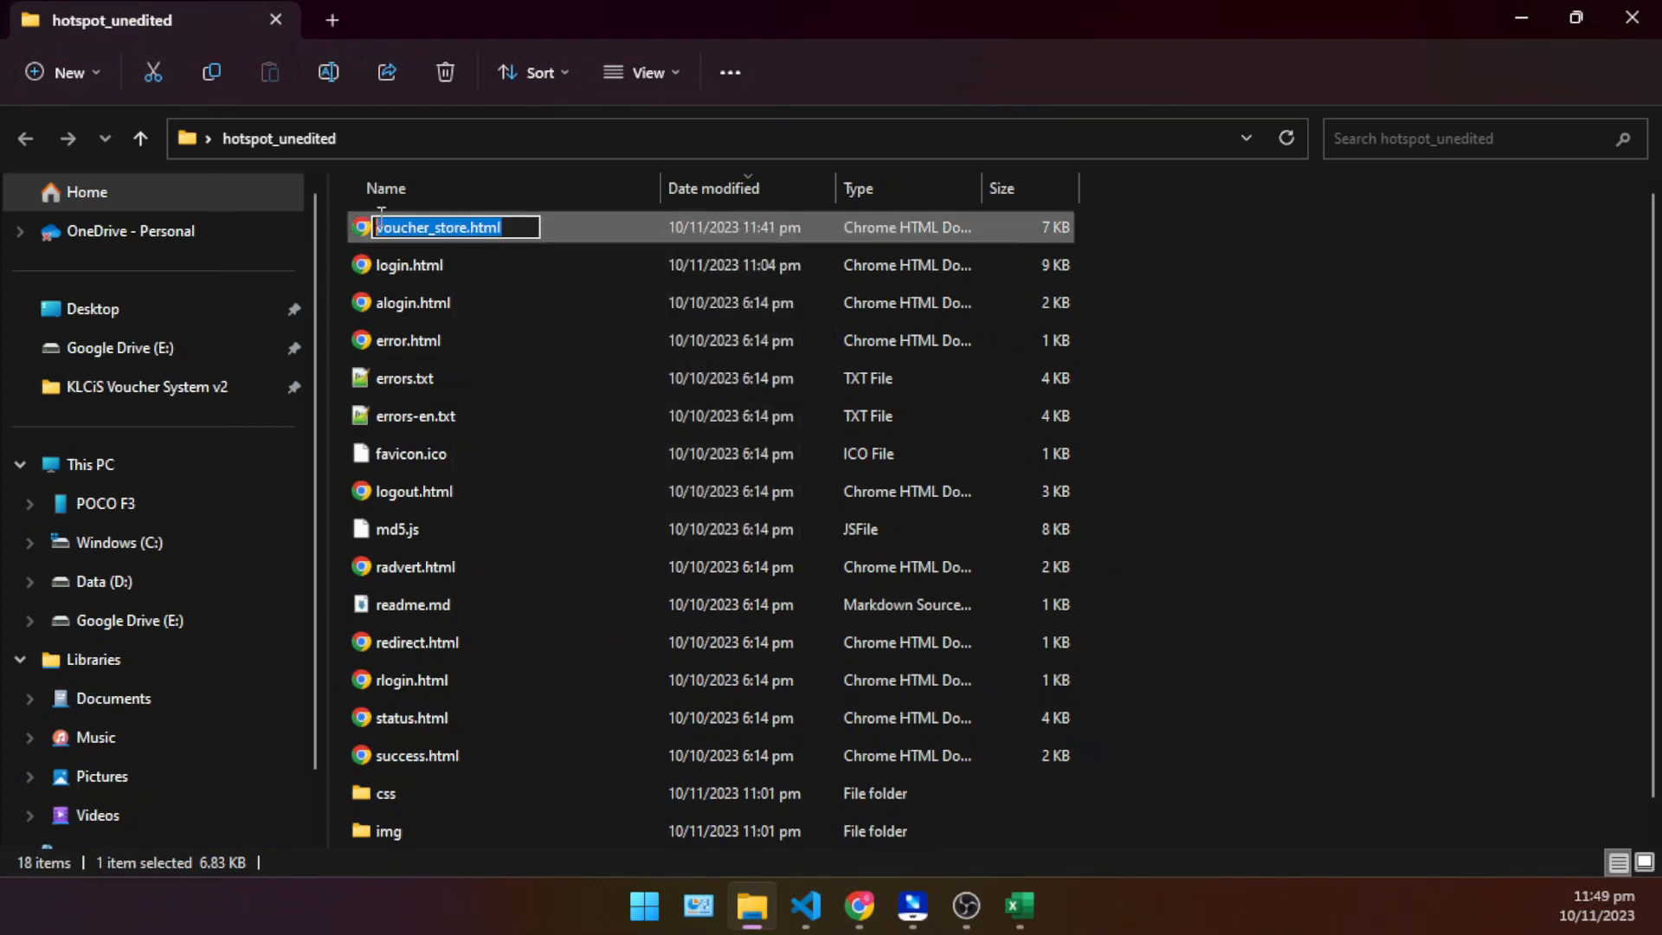
pyautogui.click(578, 340)
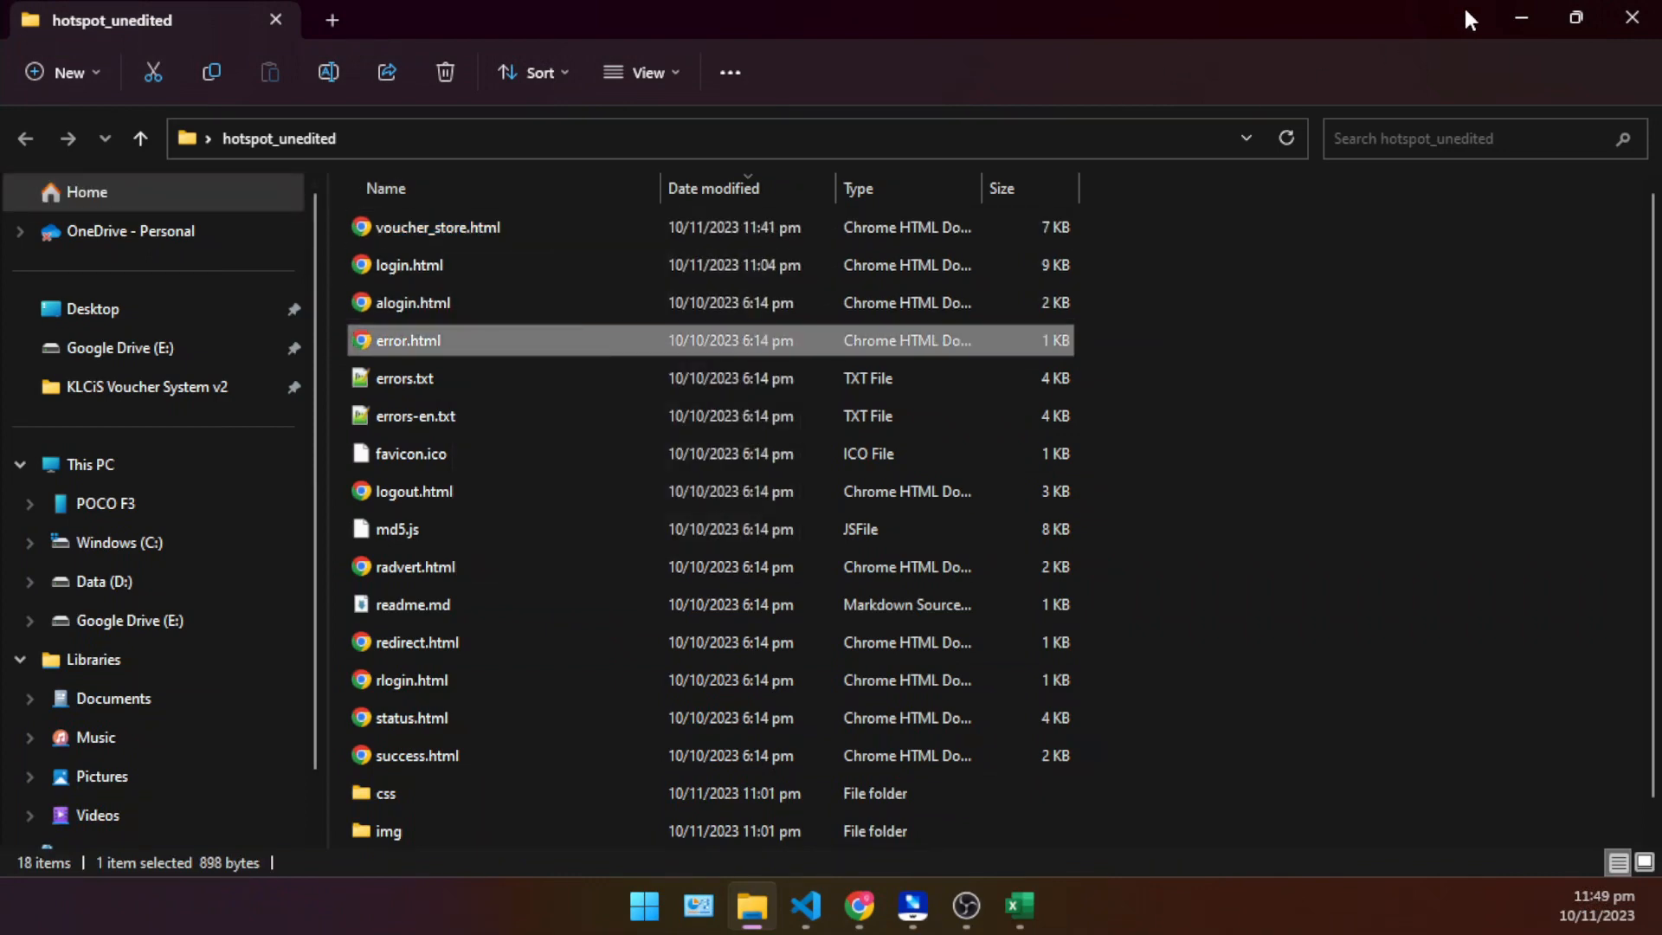
pyautogui.click(1513, 12)
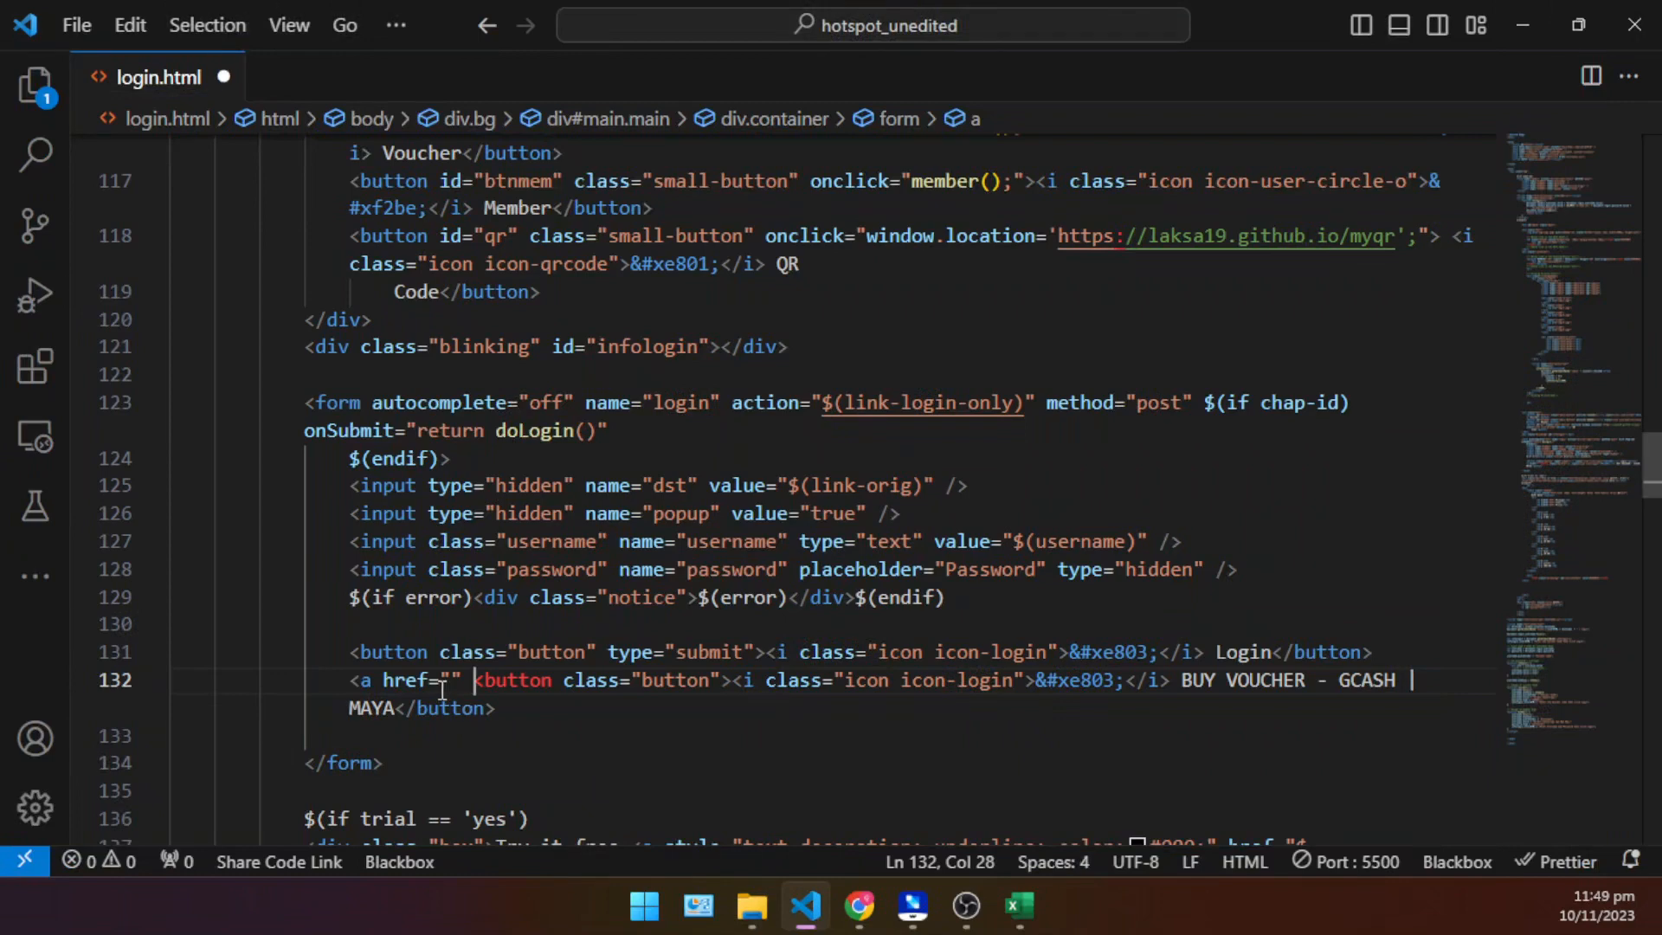
pyautogui.click(451, 680)
pyautogui.write('voucher_store.html')
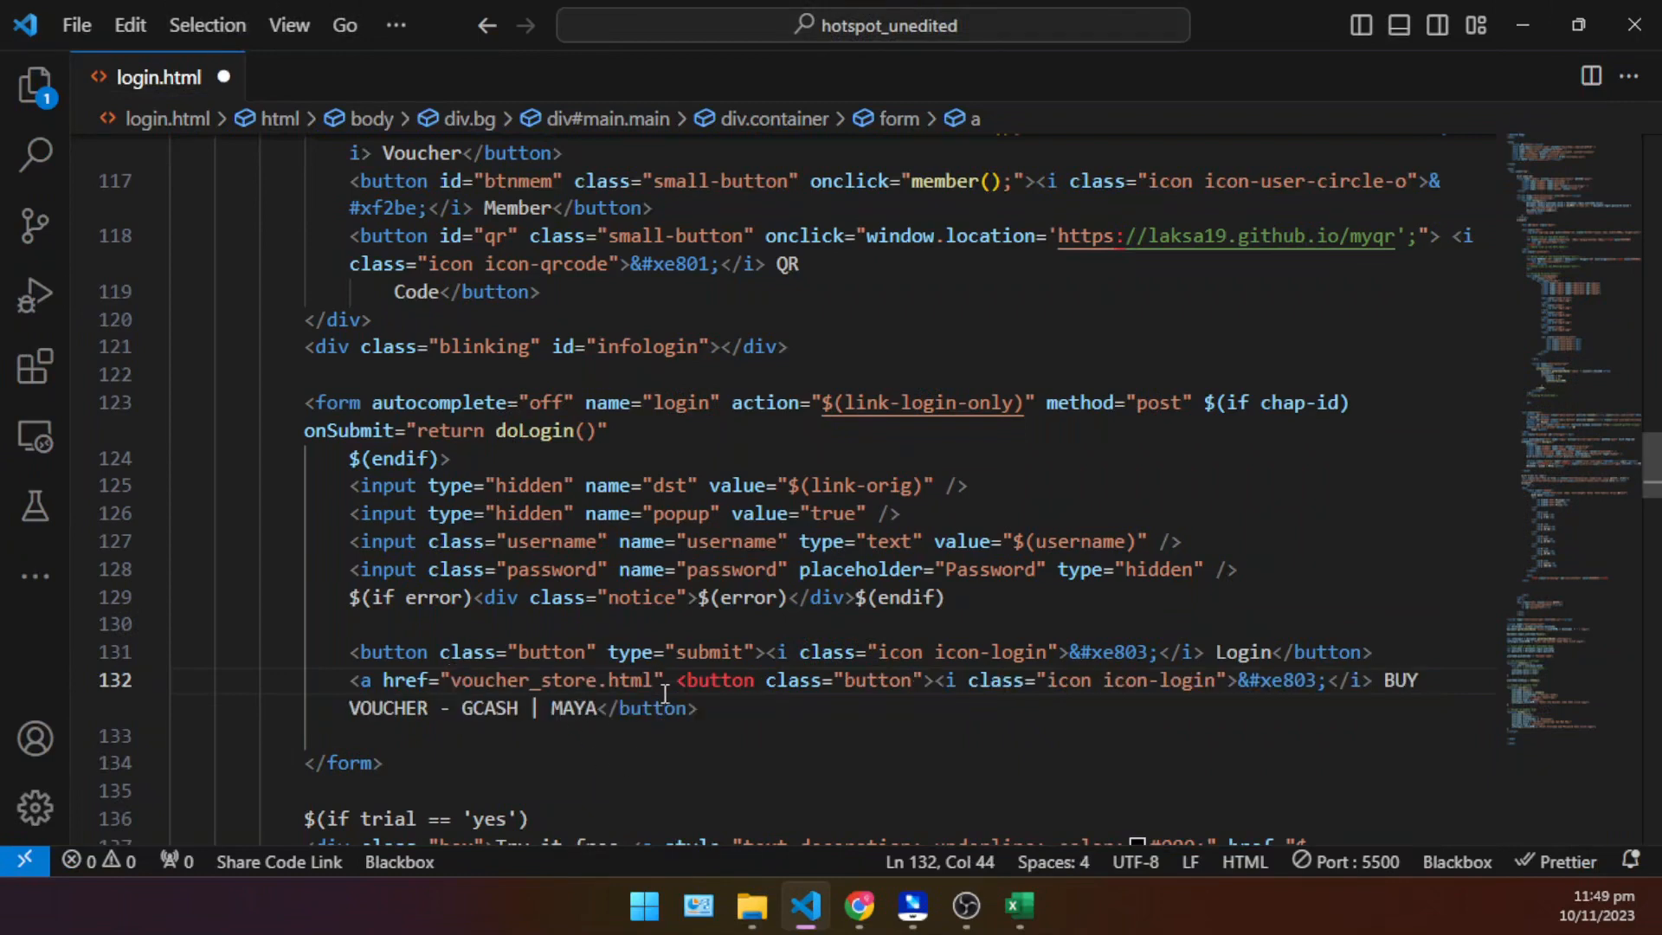
pyautogui.press('Right')
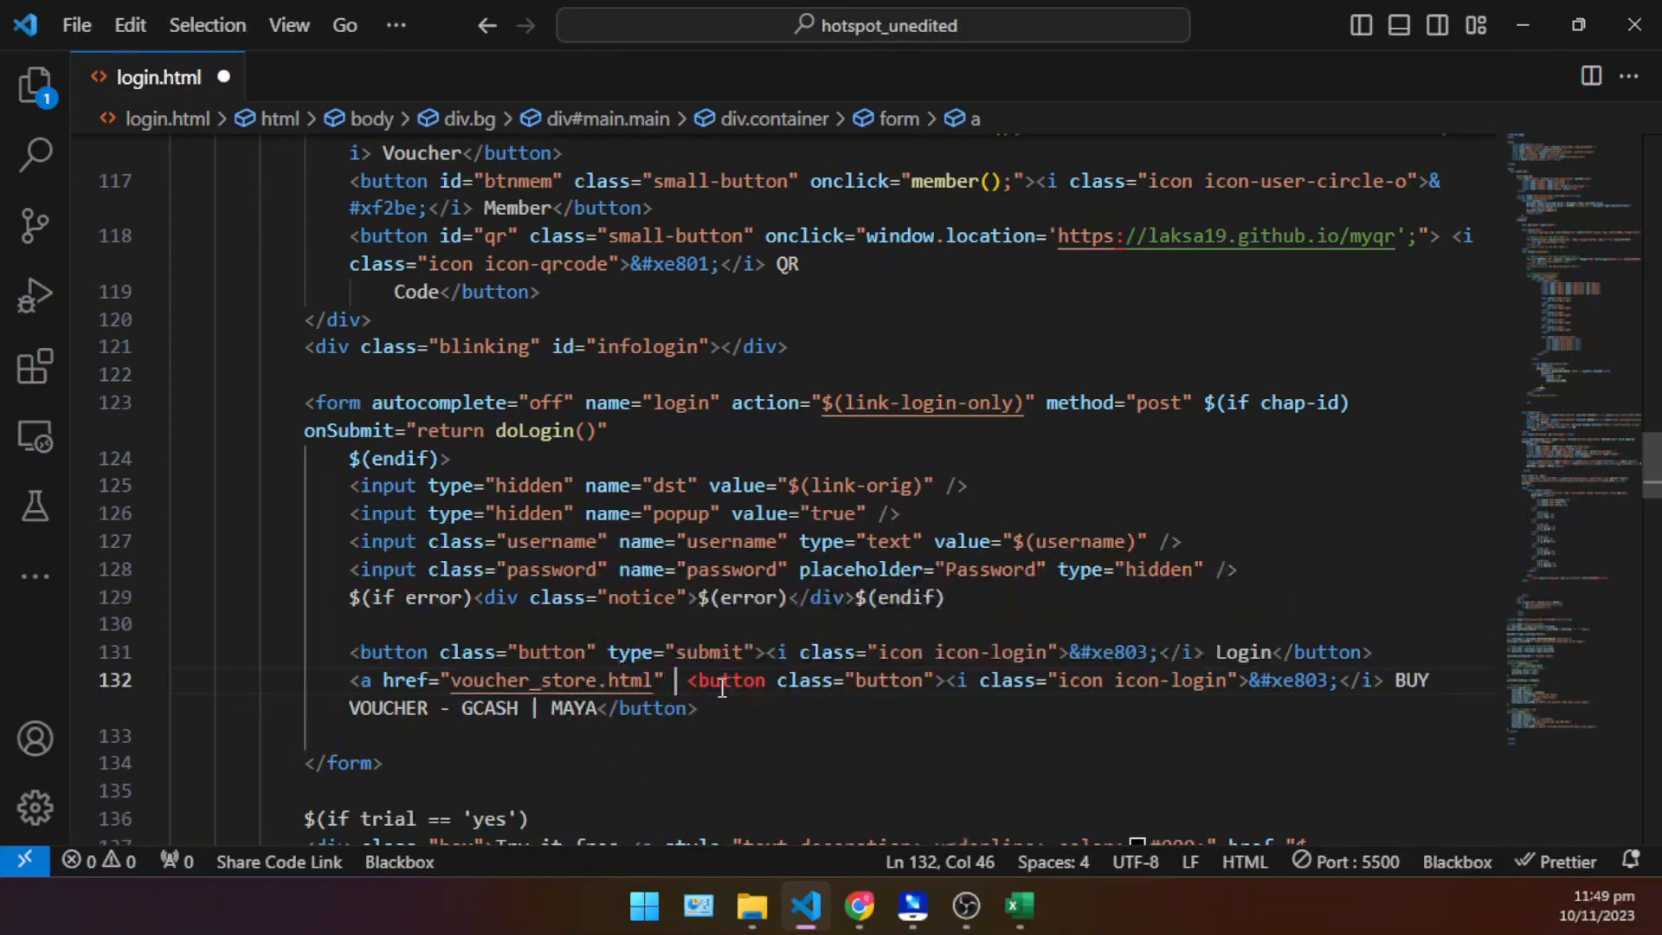
pyautogui.write('tag')
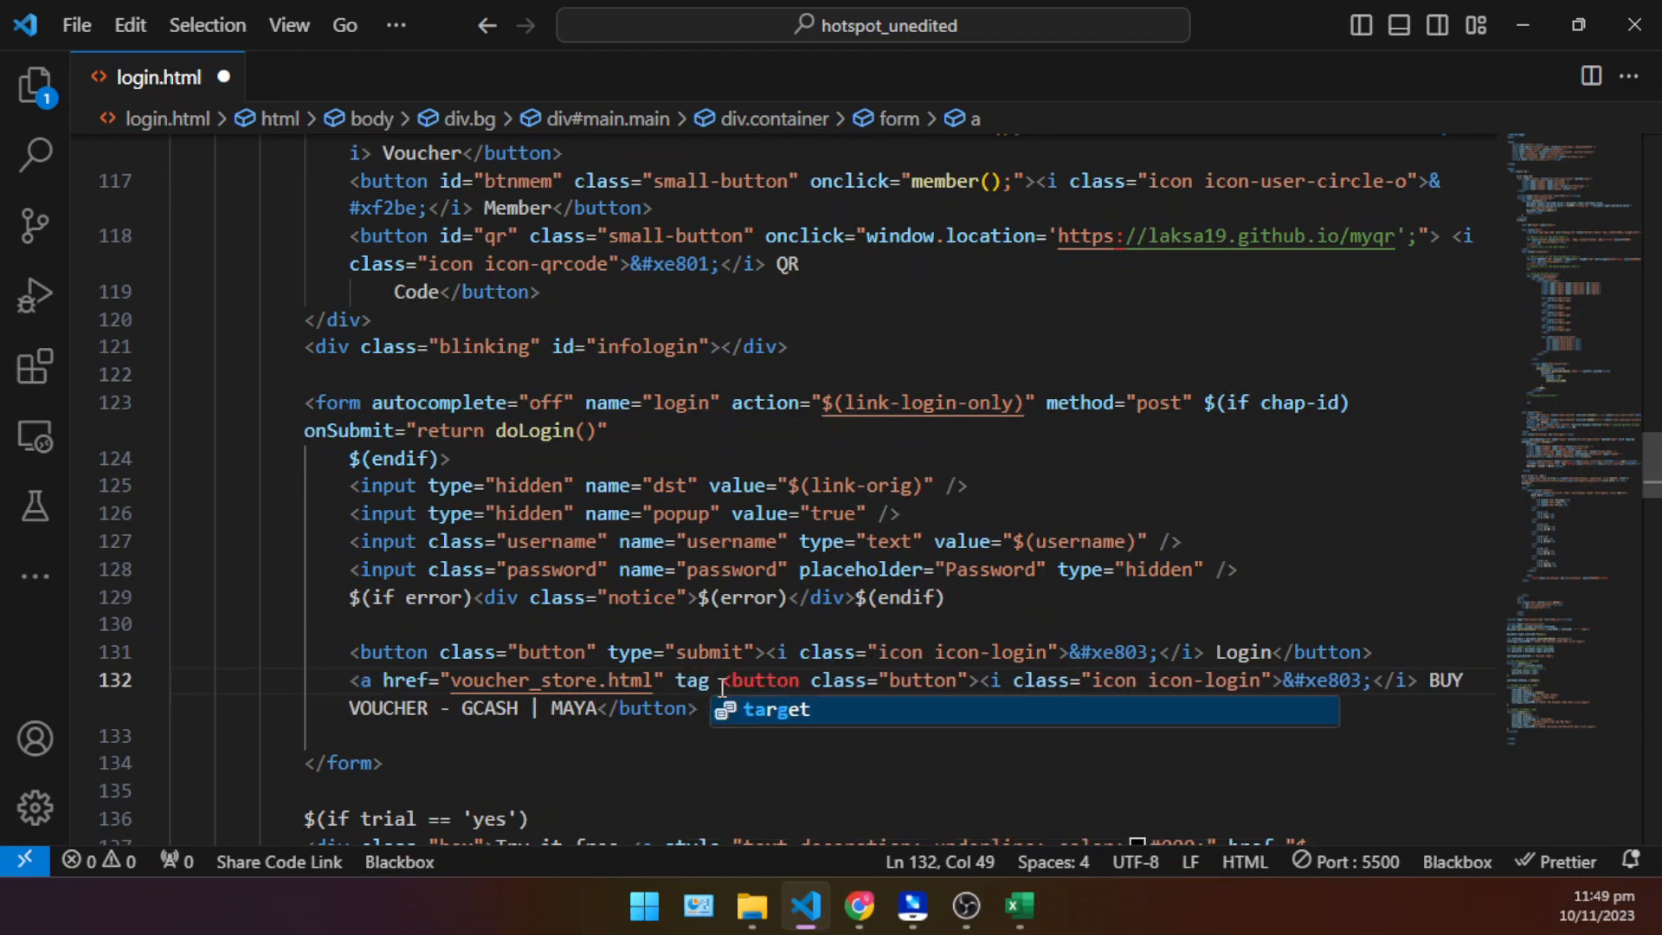
pyautogui.press('BackSpace')
pyautogui.press('BackSpace')
pyautogui.press('BackSpace')
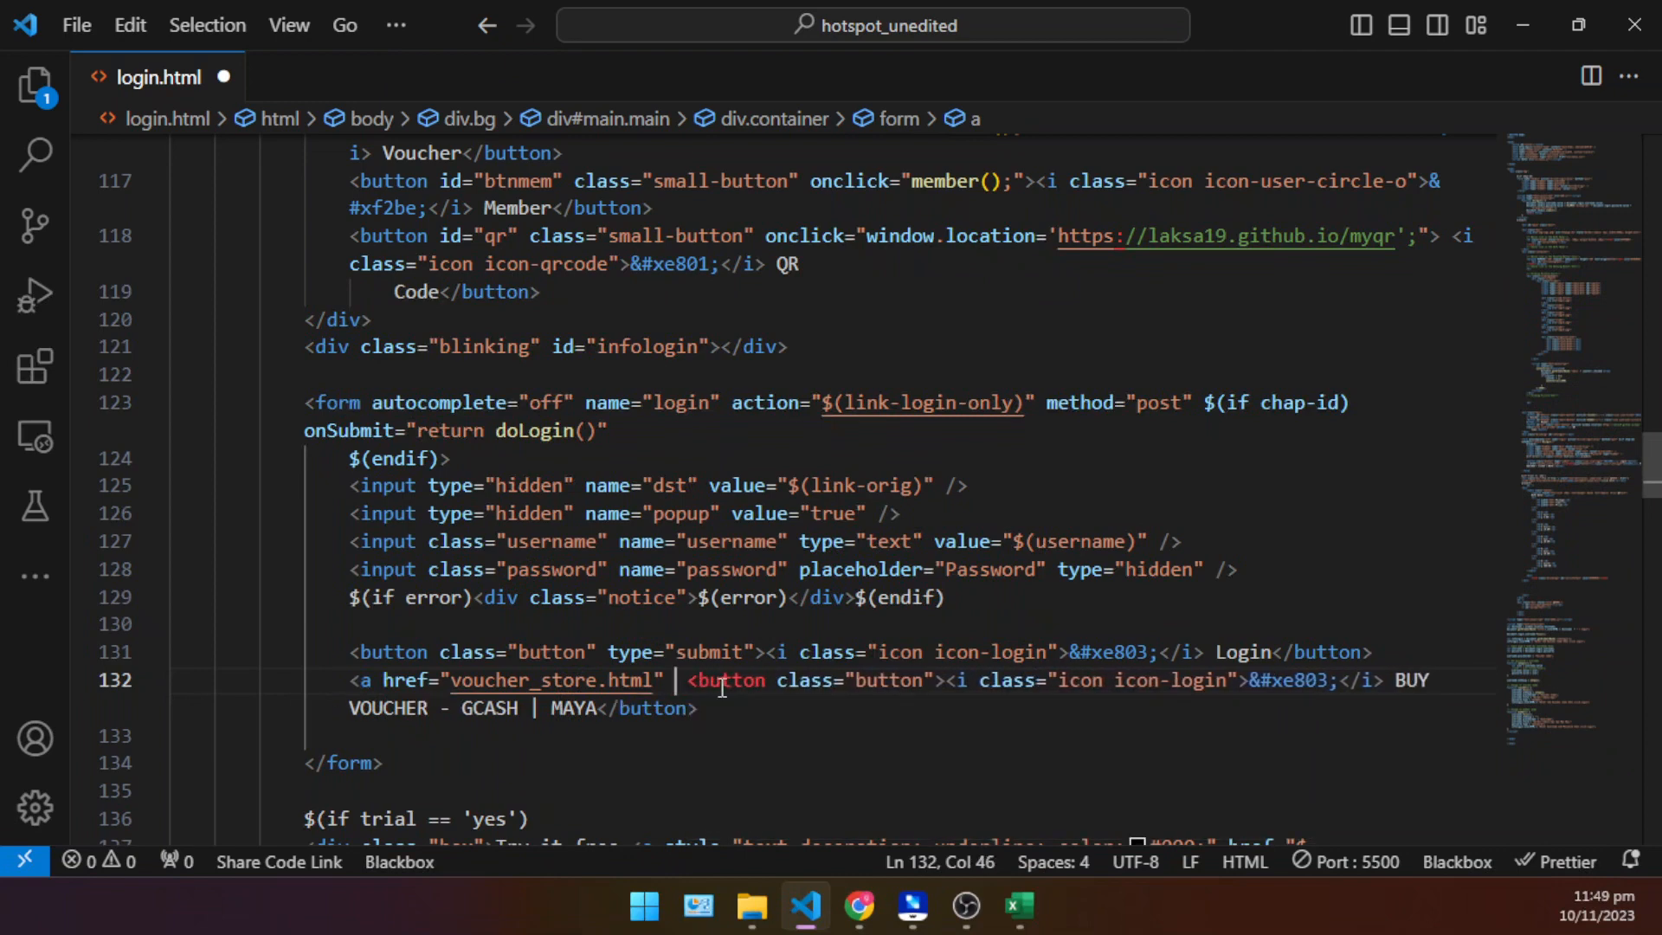
# - Finish the opening anchor tag linking to voucher_store.html and add its closing </a> directly after it
pyautogui.press('BackSpace')
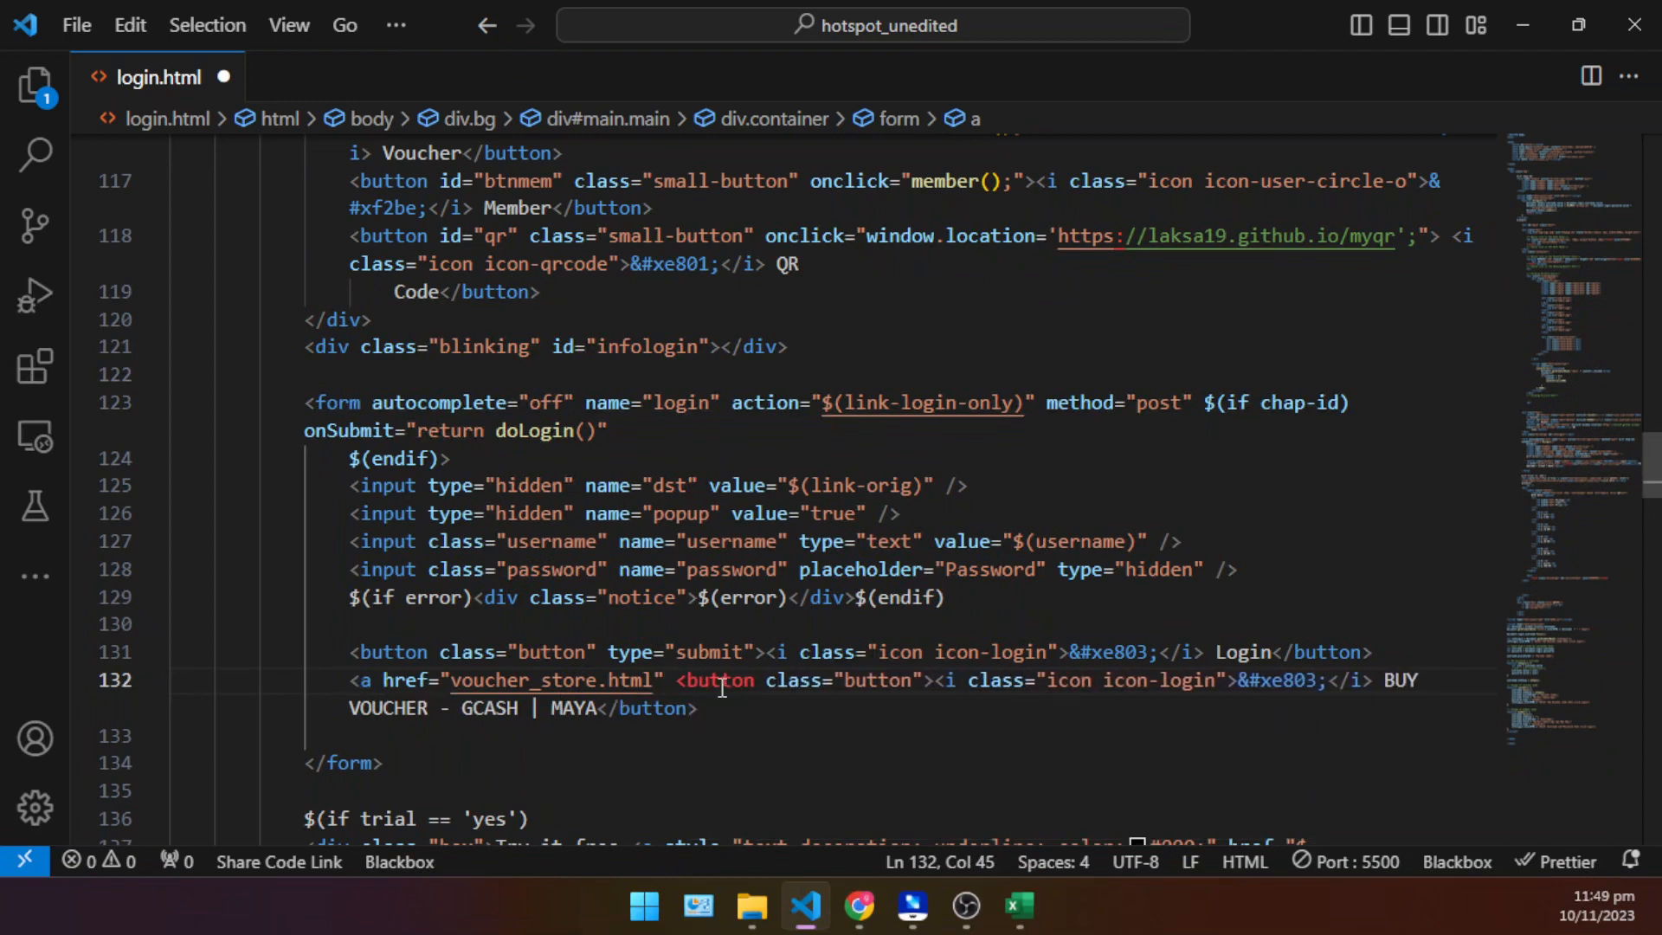
pyautogui.write('></a>')
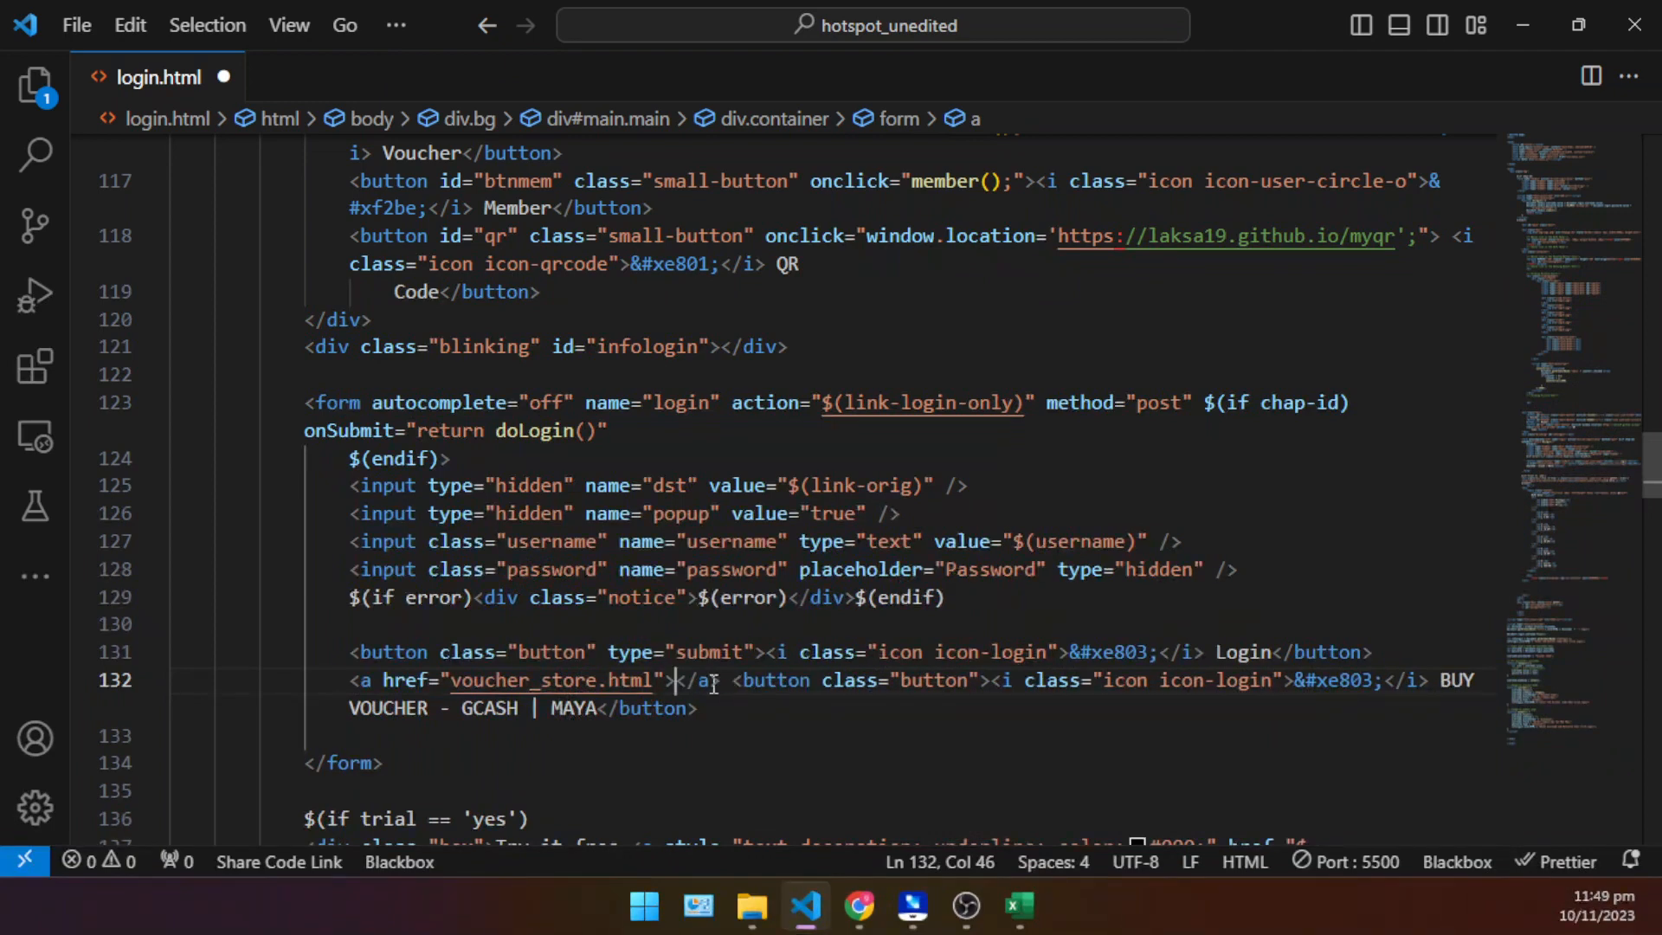
pyautogui.click(730, 684)
pyautogui.moveTo(730, 684); pyautogui.dragTo(679, 686)
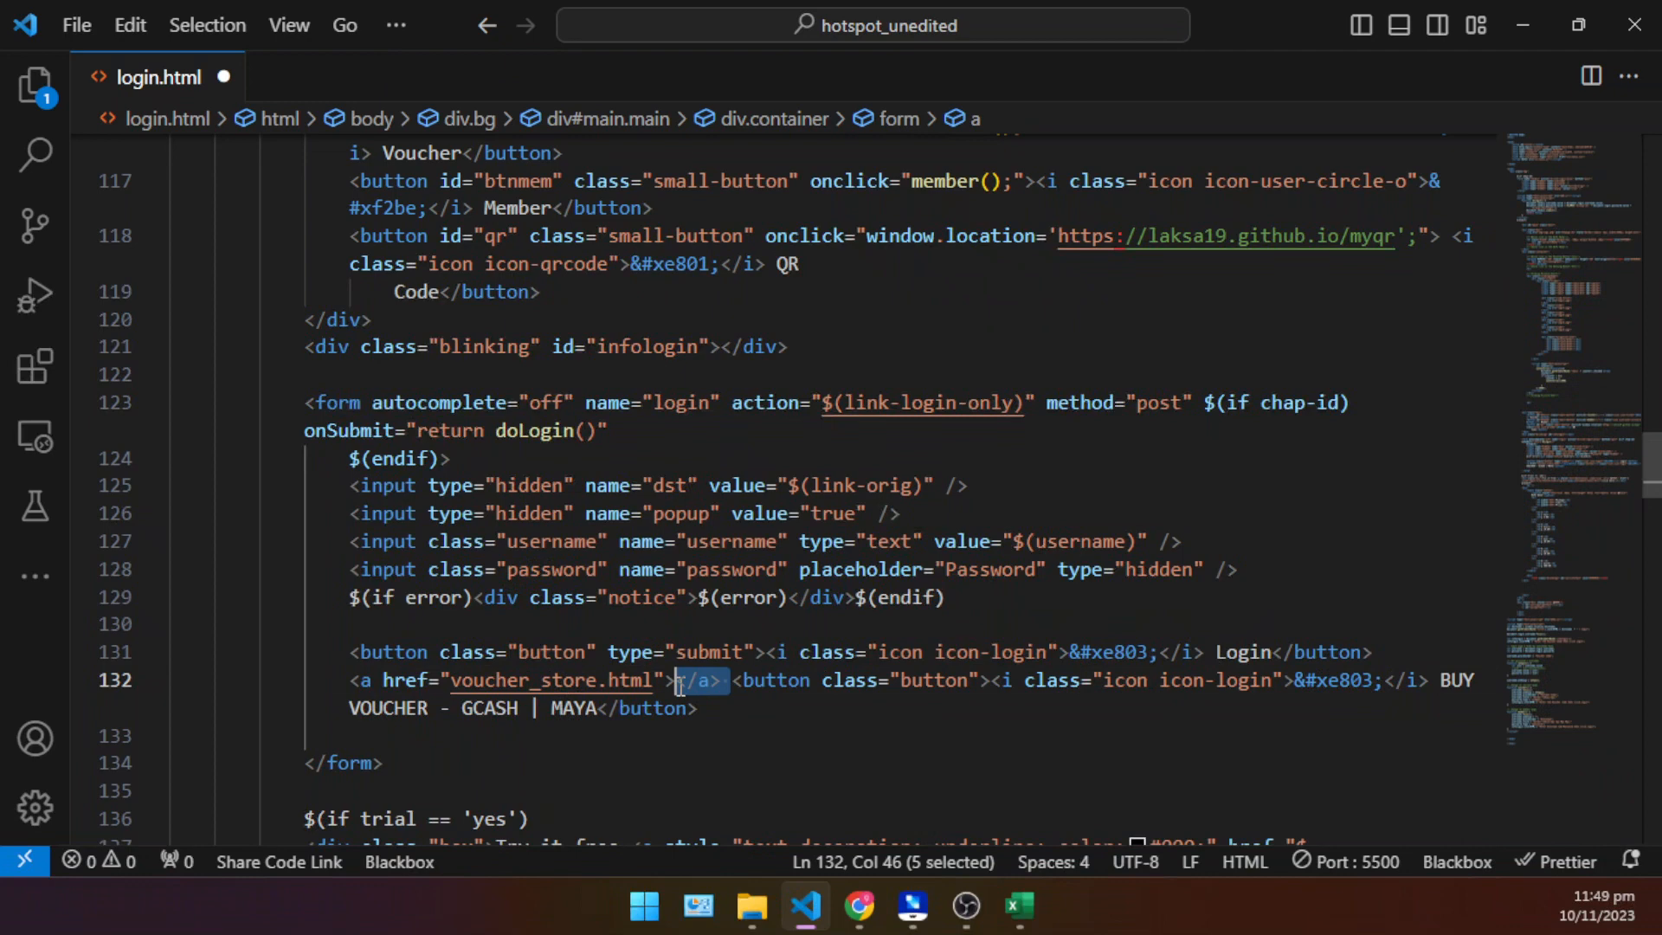
pyautogui.click(737, 716)
# - Move the whole BUY VOUCHER - GCASH | MAYA button element between the voucher_store.html anchor tags and save login.html
pyautogui.scroll(-1, 753, 702)
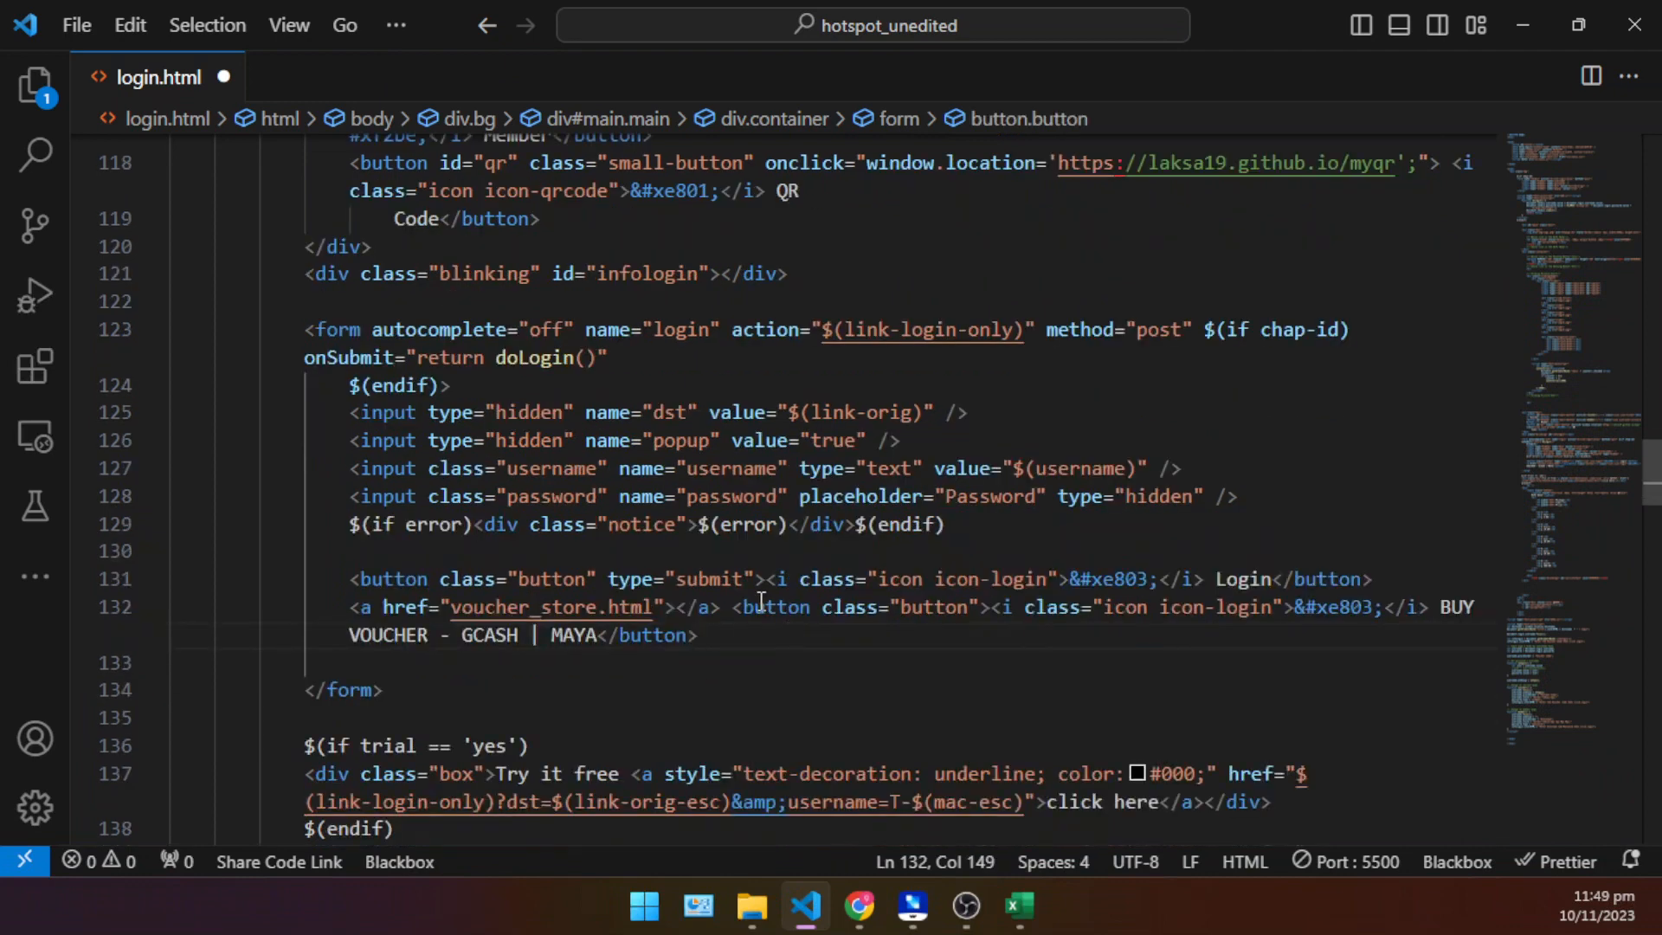
pyautogui.click(677, 607)
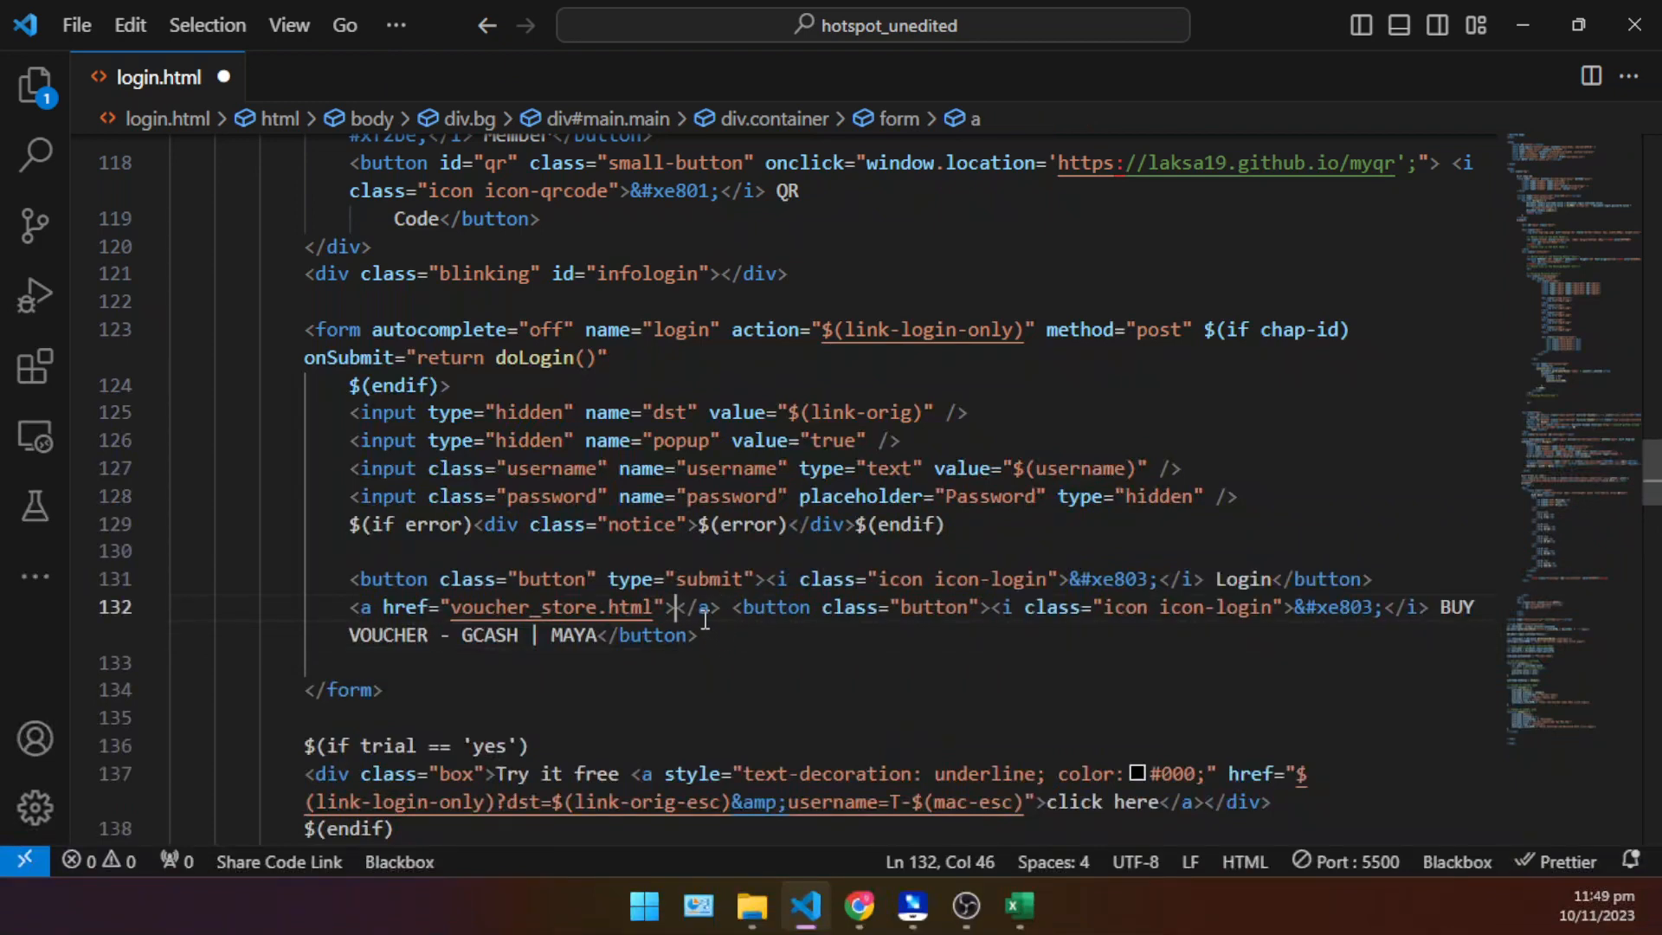
pyautogui.press('BackSpace')
pyautogui.moveTo(697, 635); pyautogui.dragTo(735, 608)
pyautogui.hotkey('ctrl', 'c')
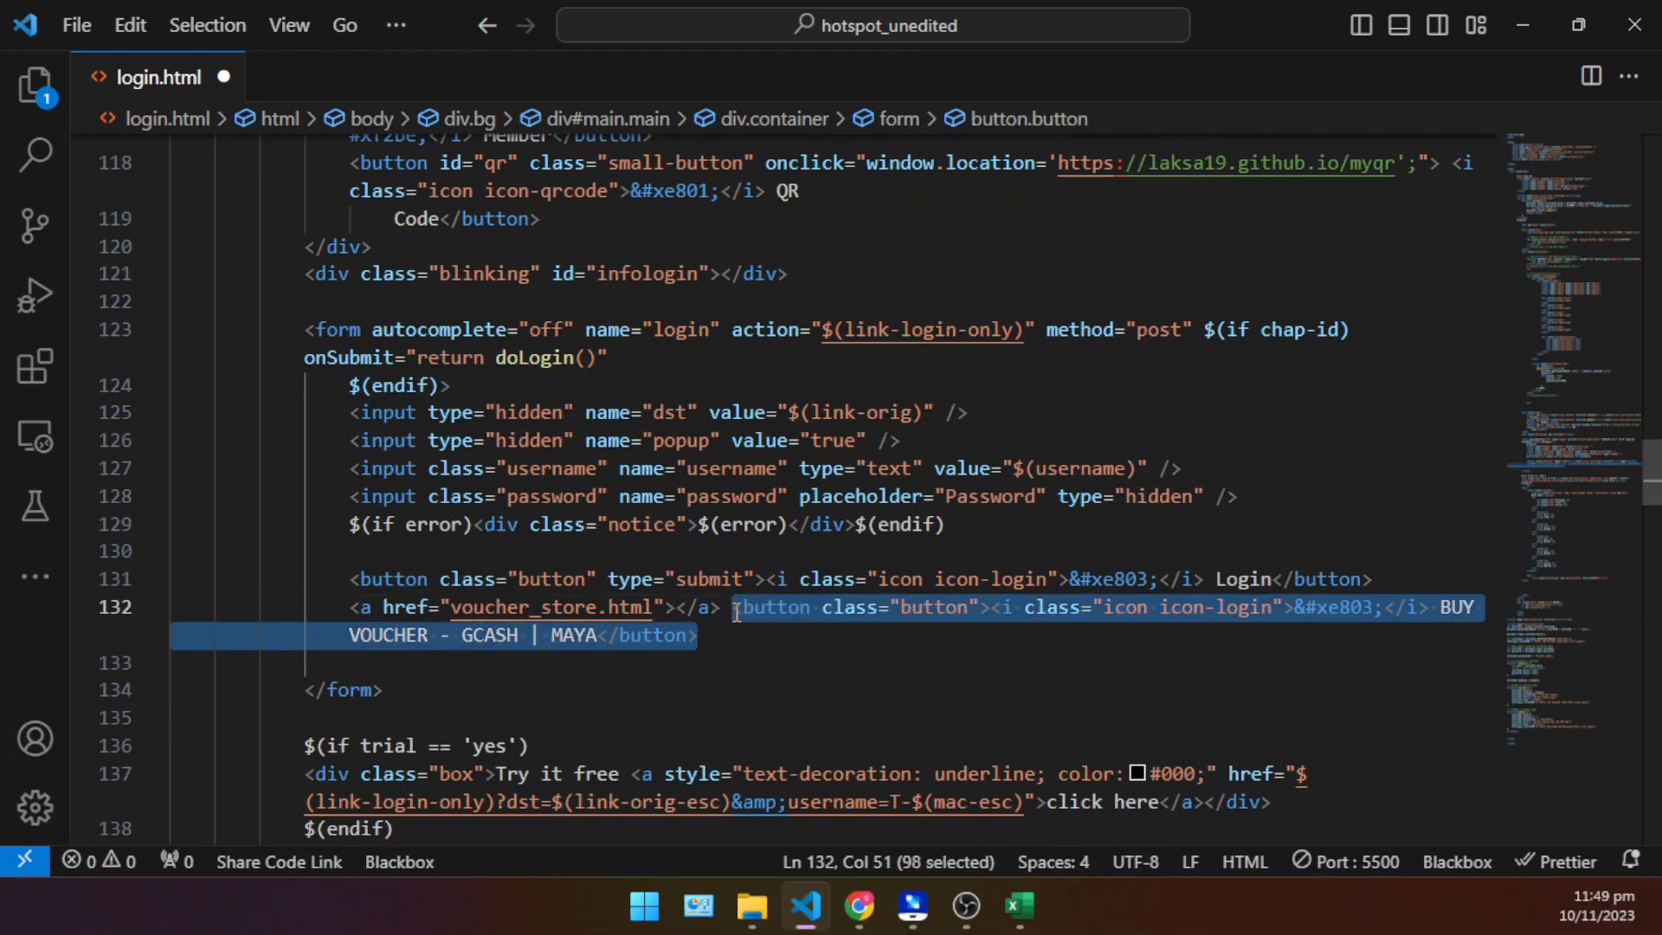
pyautogui.press('BackSpace')
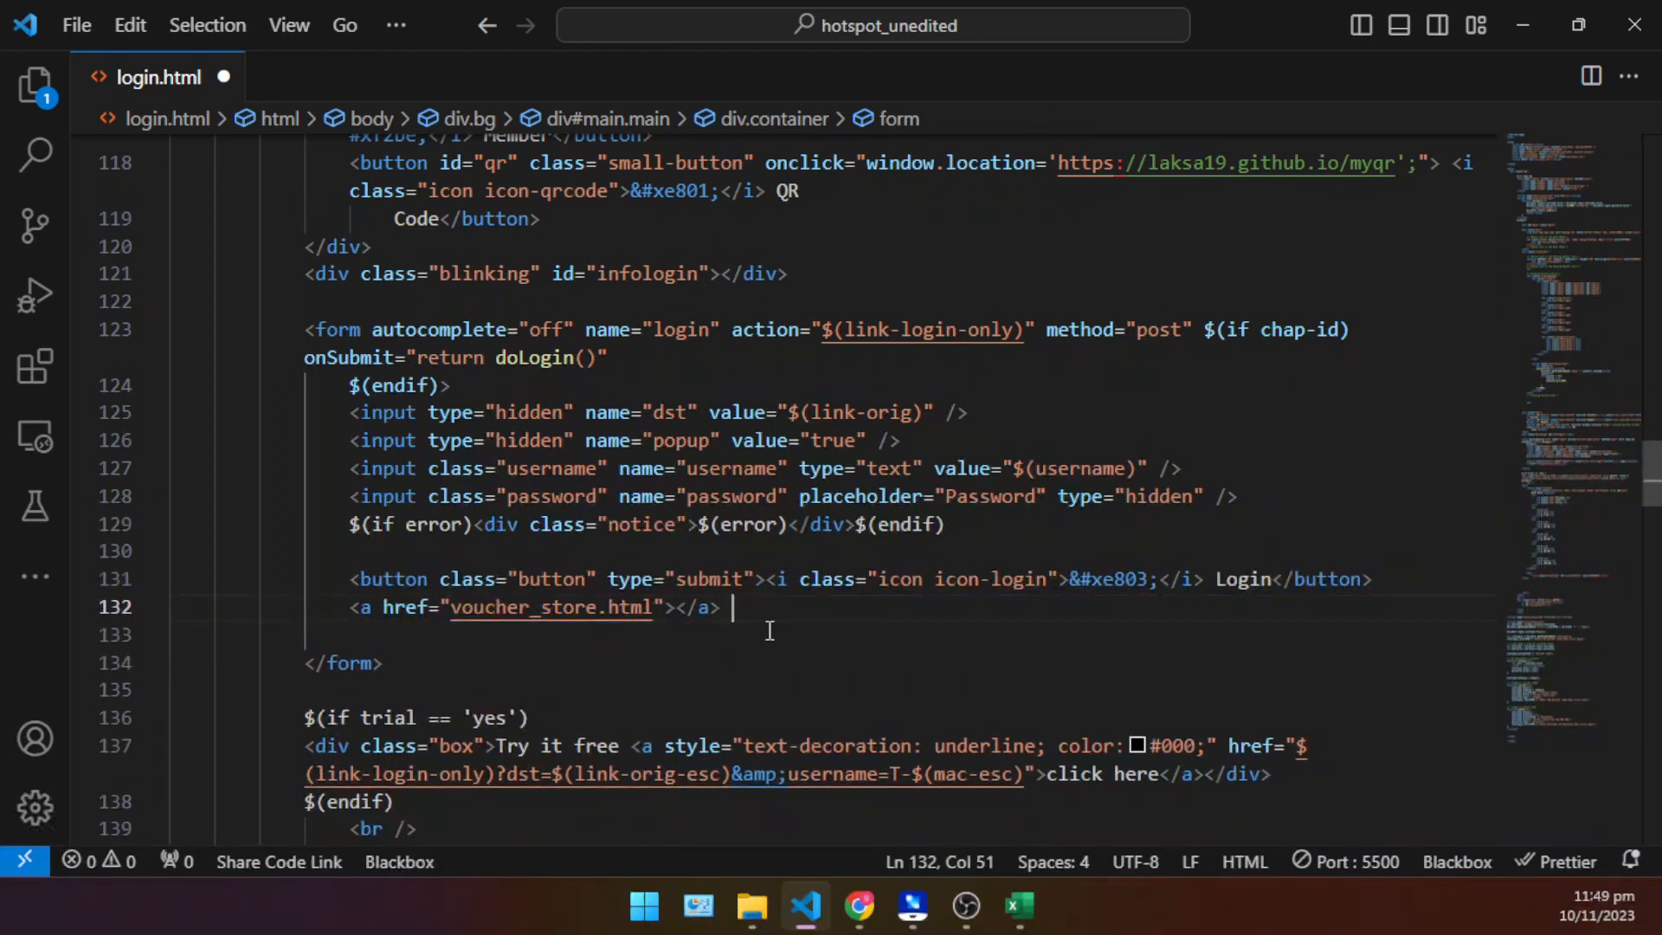
pyautogui.click(681, 608)
pyautogui.hotkey('ctrl', 'v')
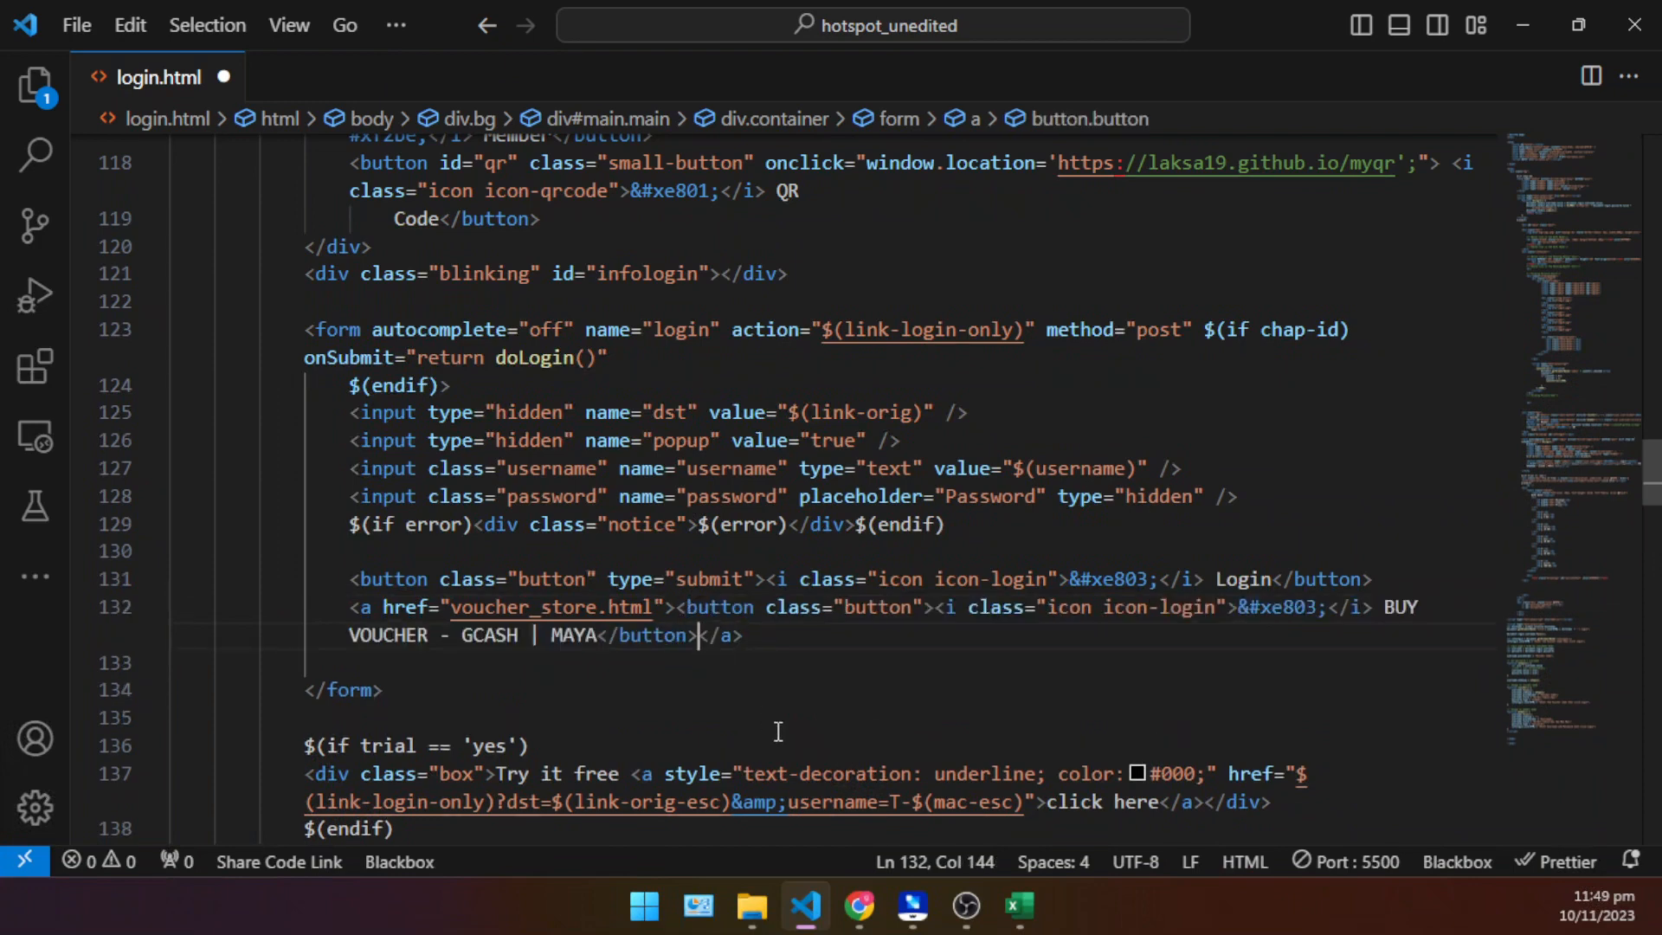
pyautogui.click(859, 645)
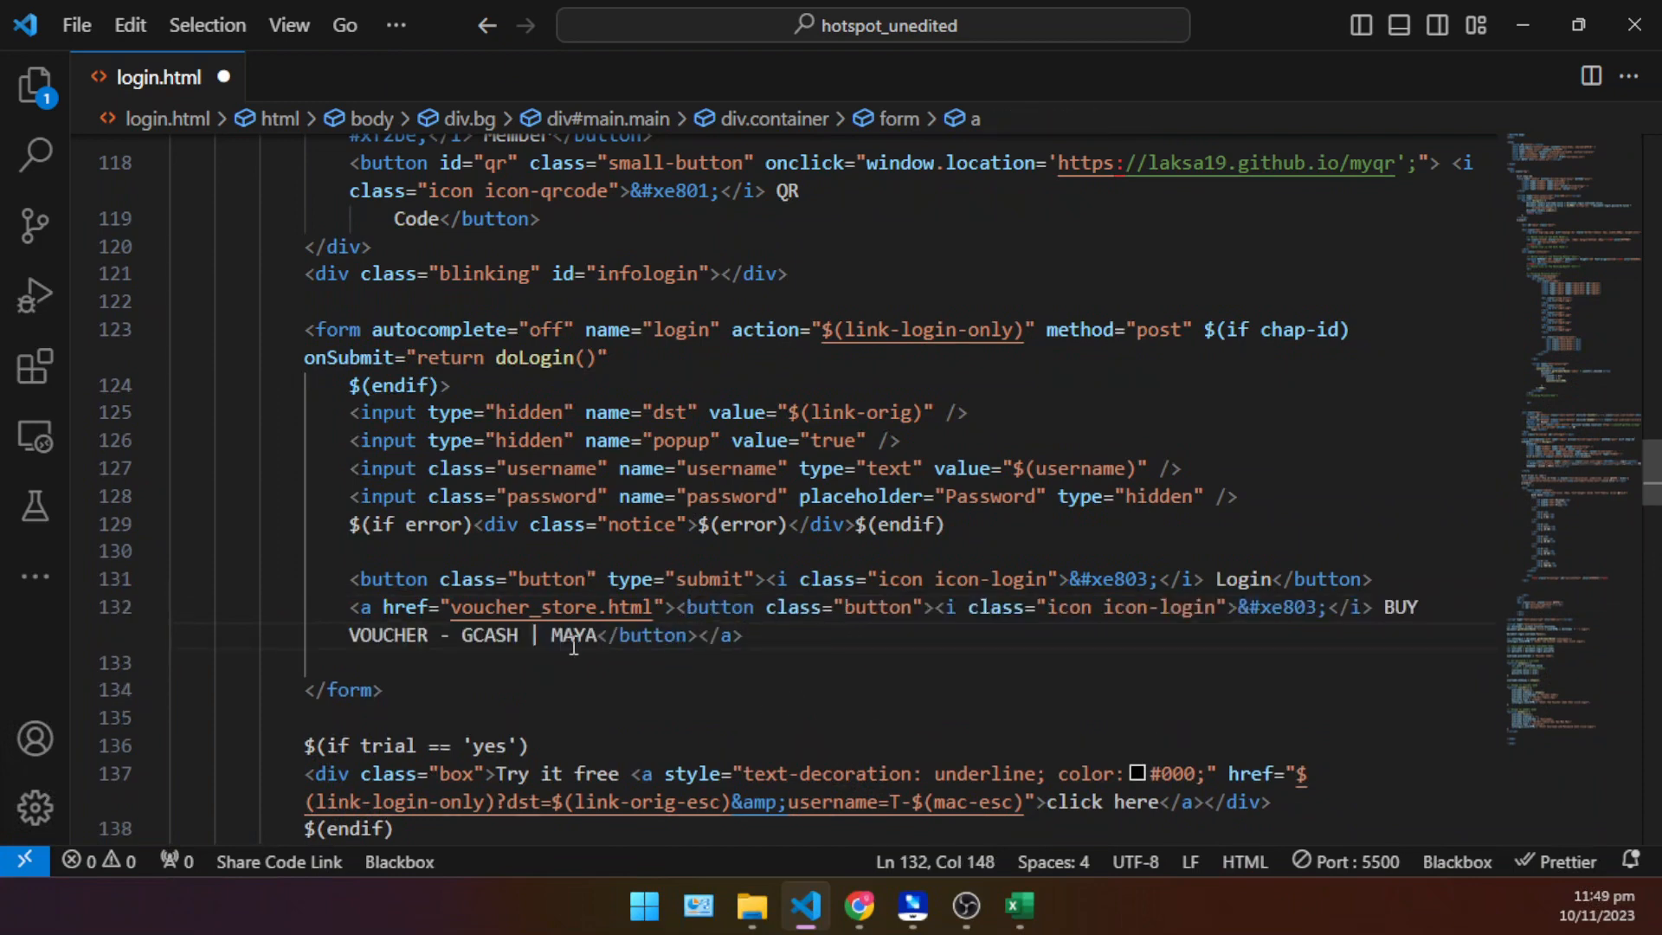
pyautogui.hotkey('ctrl', 's')
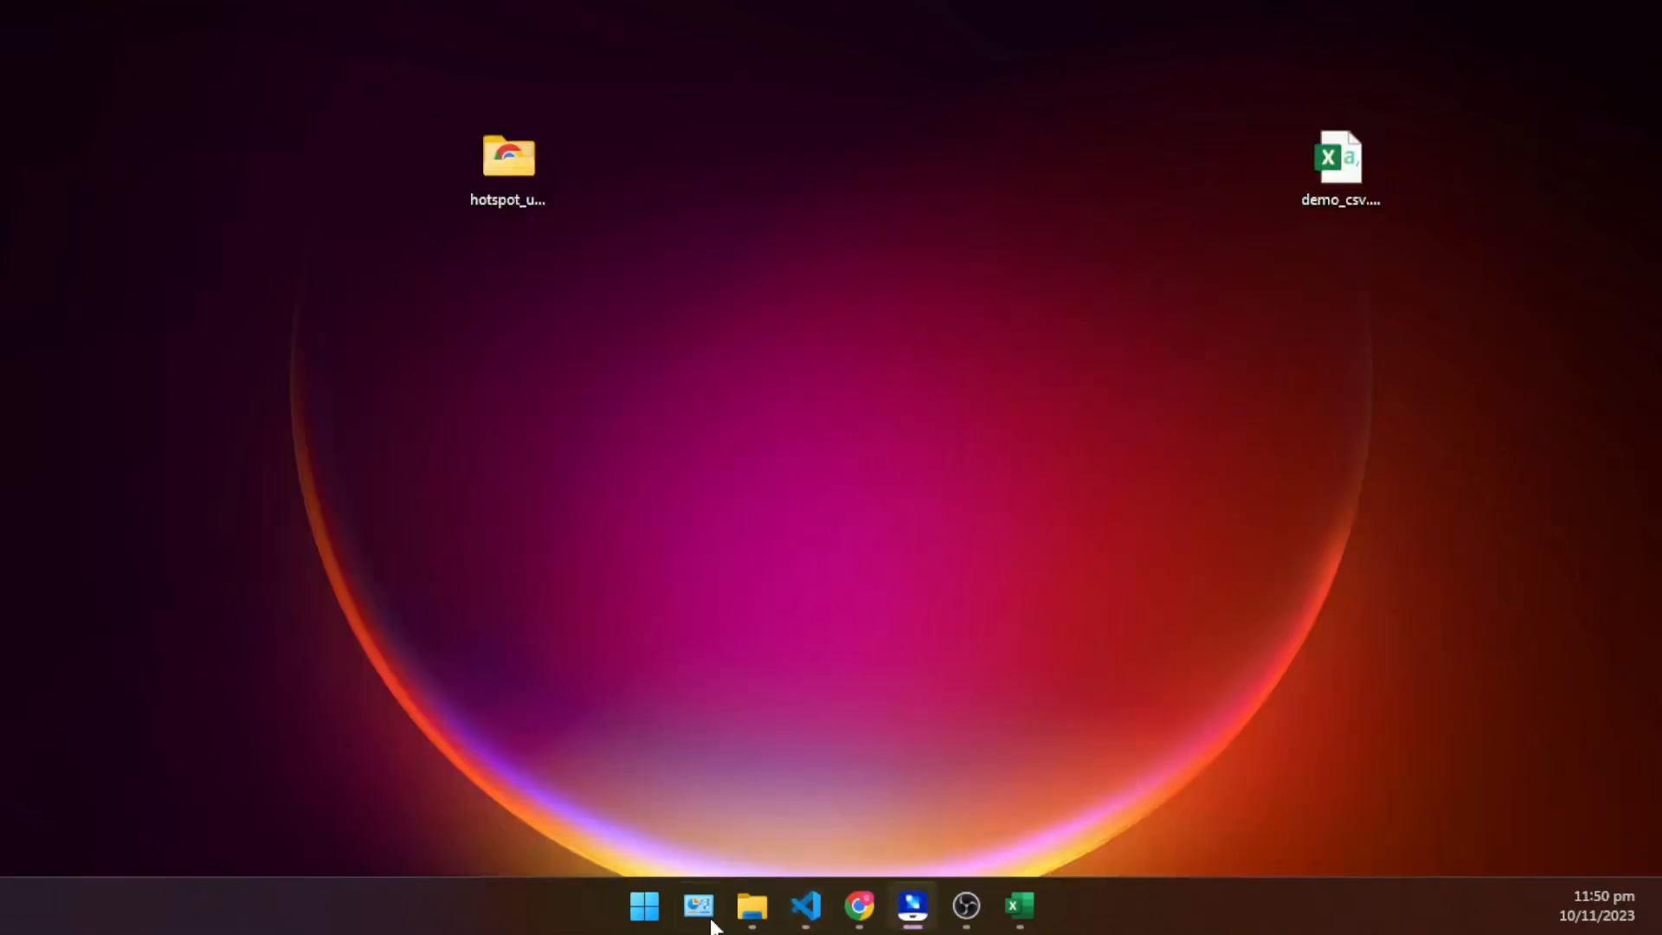
# - Switch to Chrome, reload the login.html preview and examine the layout around the BUY VOUCHER button at a smaller zoom
pyautogui.click(864, 911)
pyautogui.scroll(-4, 952, 561)
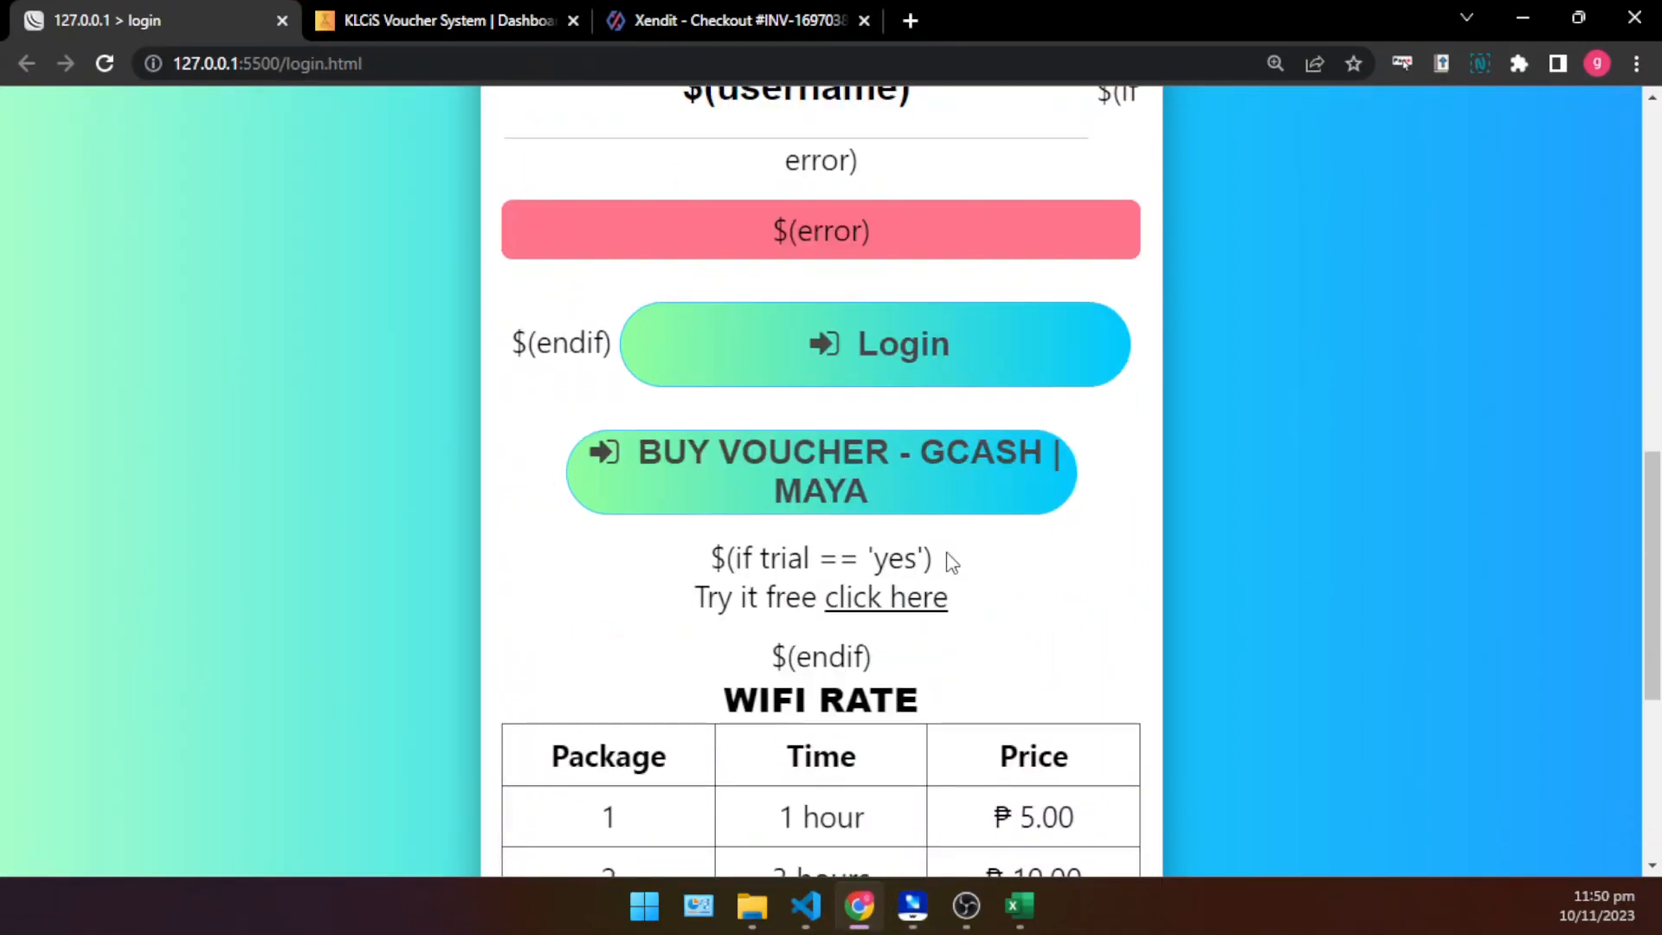
pyautogui.click(104, 63)
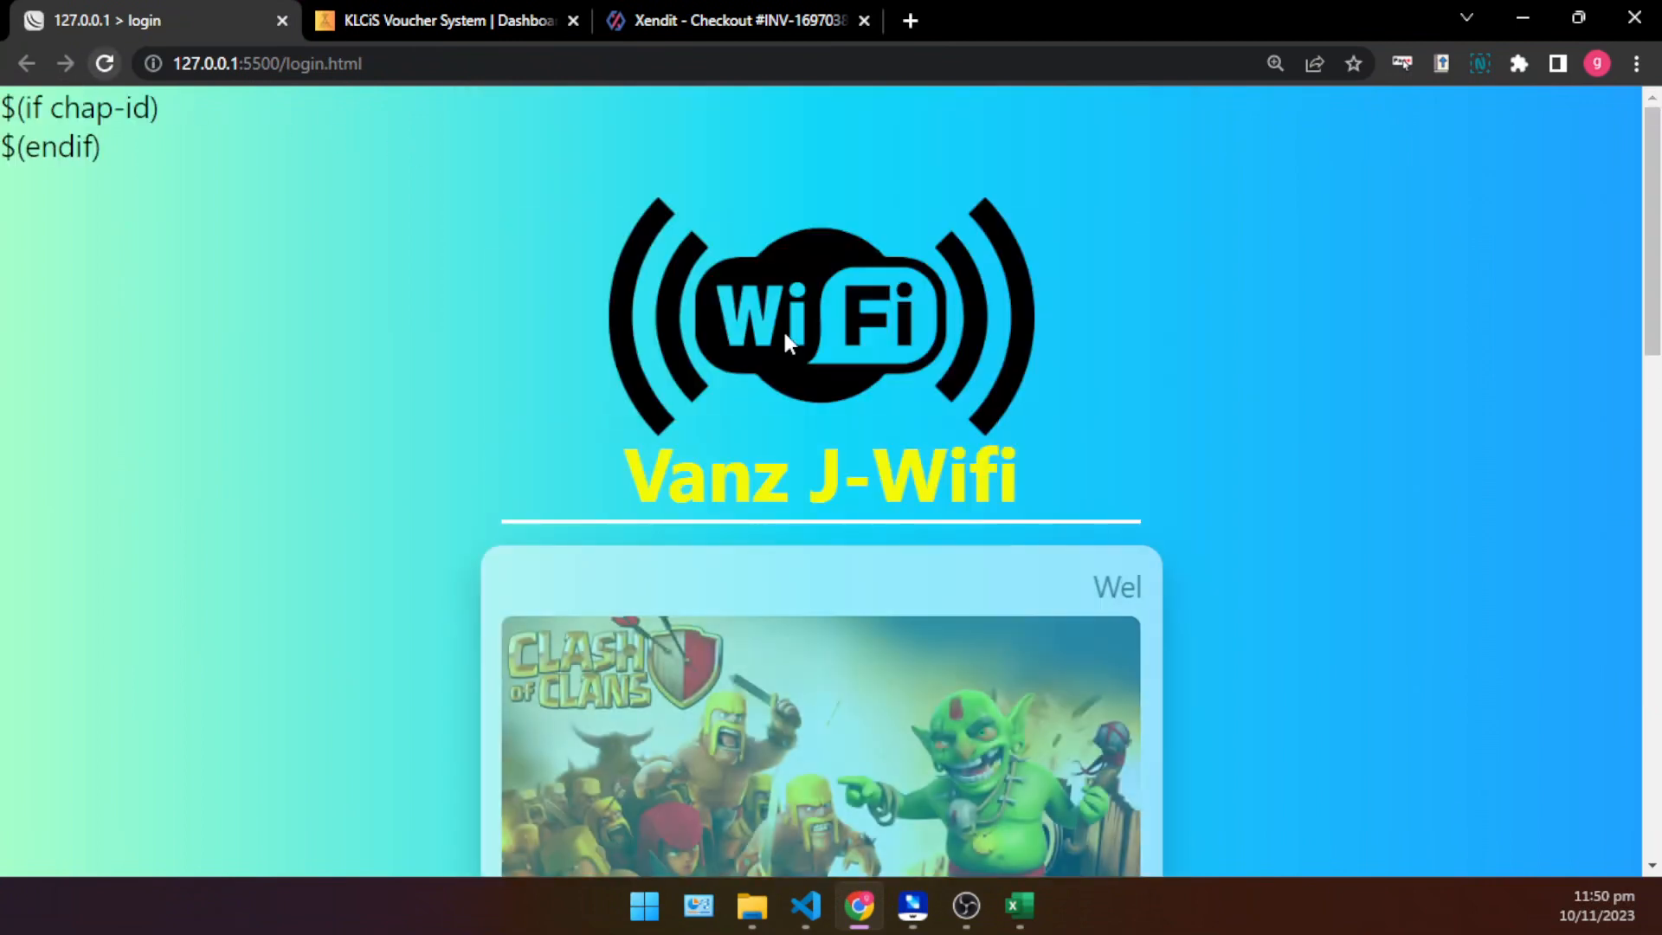
pyautogui.scroll(-5, 1188, 645)
pyautogui.keyDown('ctrl'); pyautogui.scroll(-8, 1186, 651); pyautogui.keyUp('ctrl')
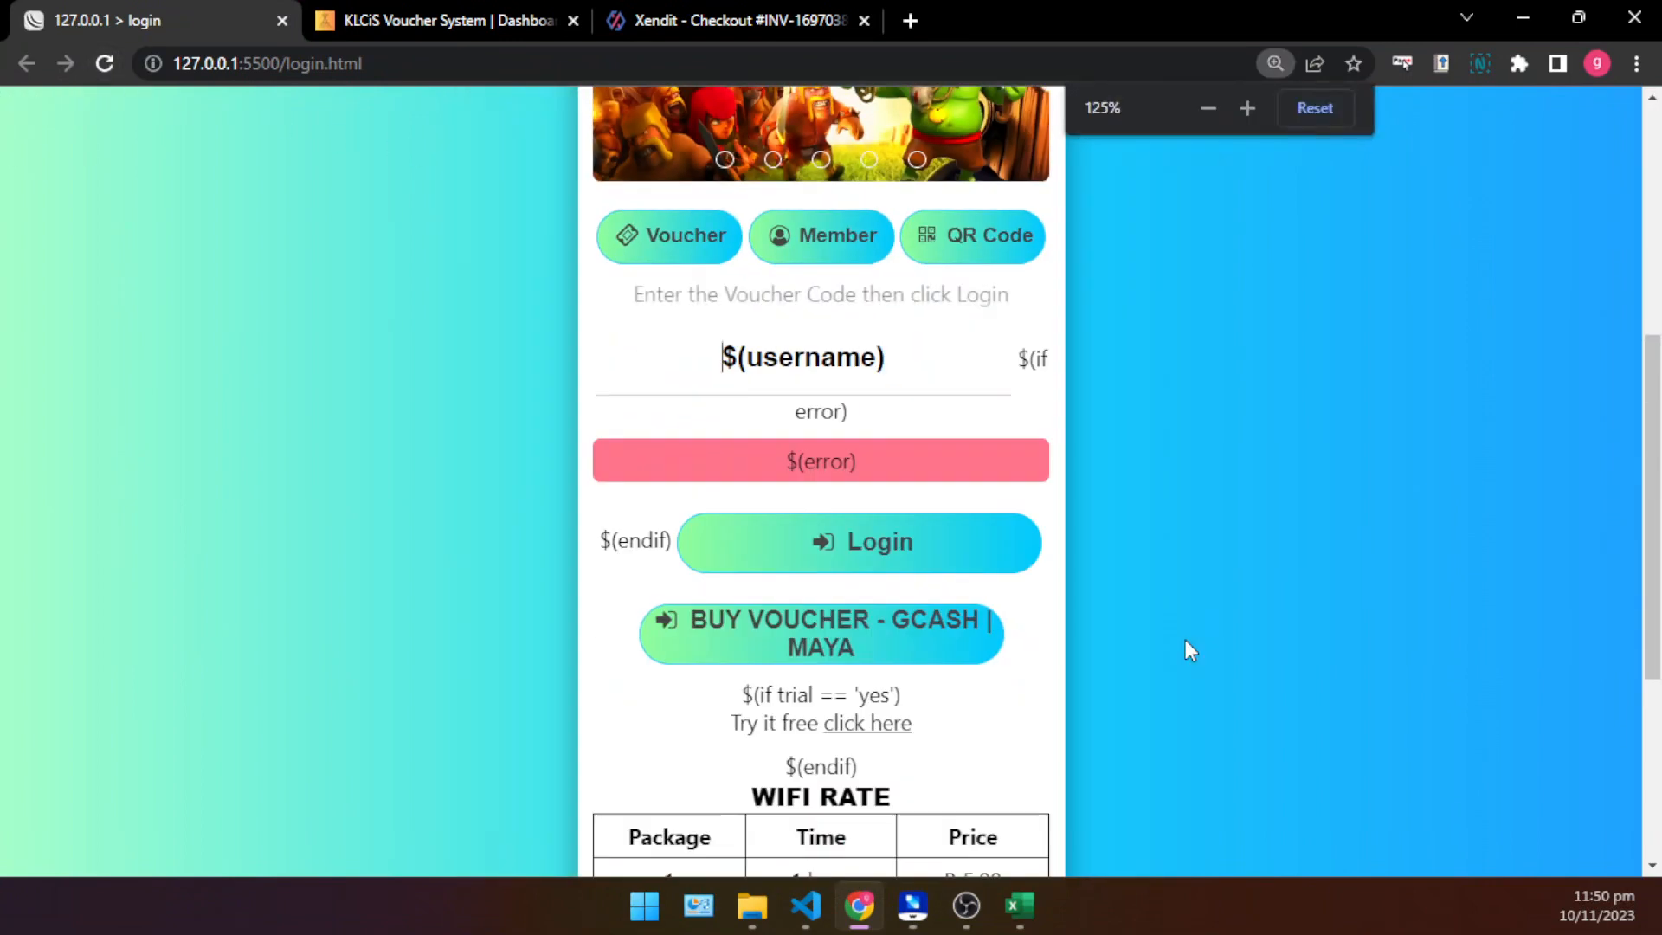
pyautogui.keyDown('ctrl'); pyautogui.scroll(2, 1165, 647); pyautogui.keyUp('ctrl')
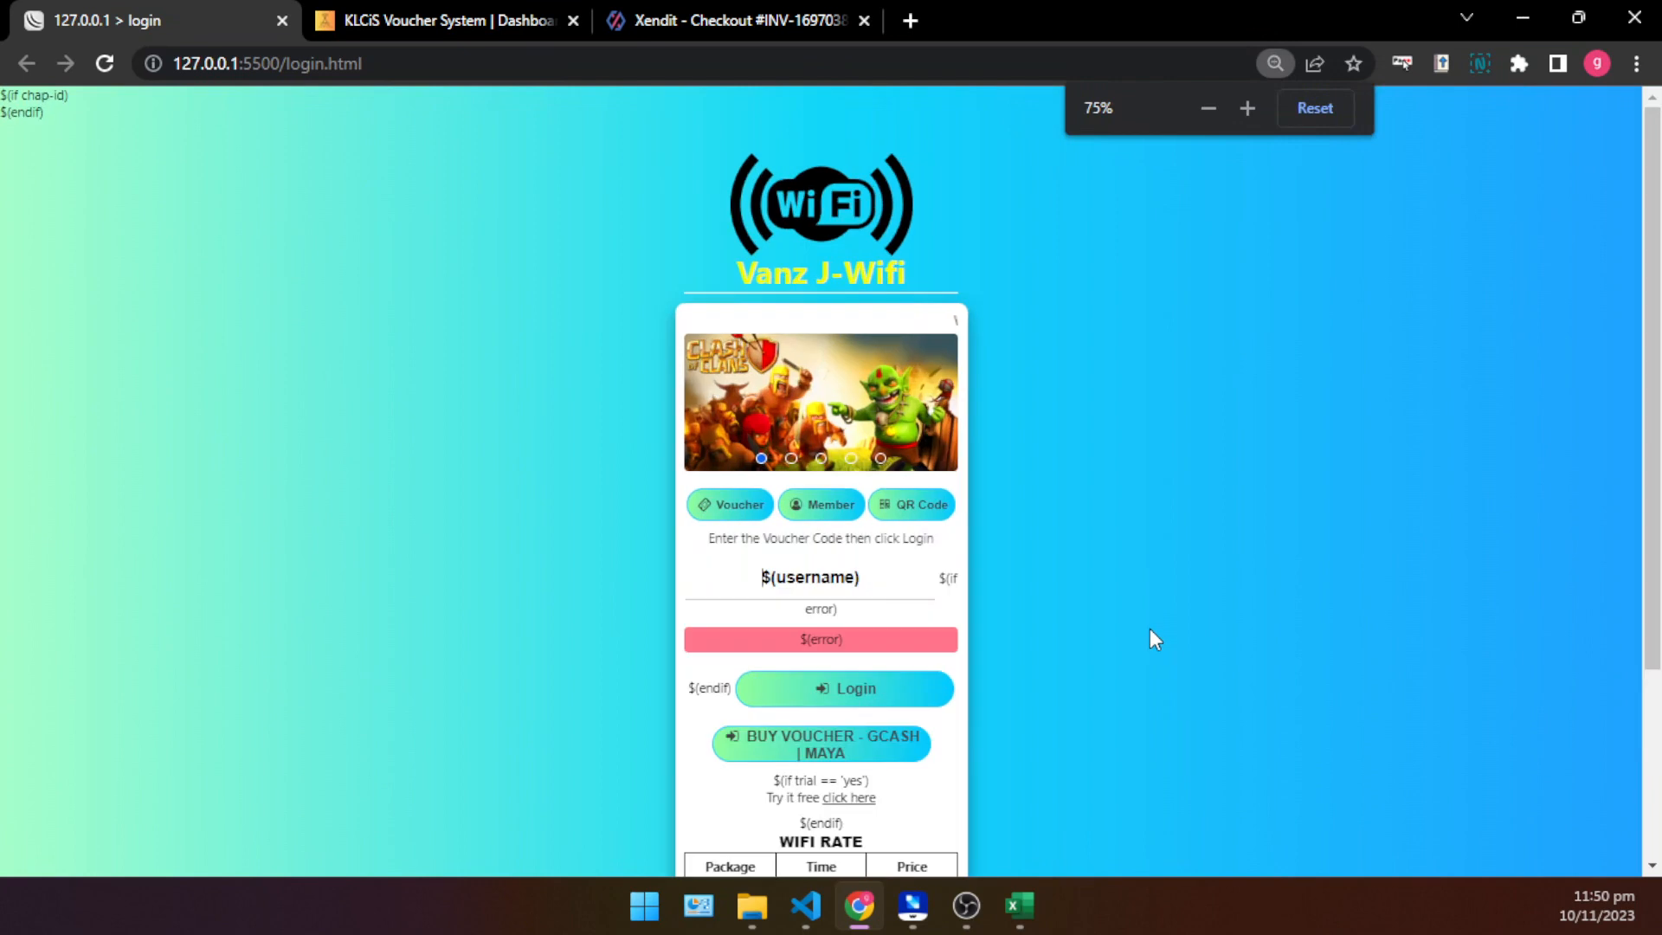
pyautogui.keyDown('ctrl'); pyautogui.scroll(-1, 1025, 651); pyautogui.keyUp('ctrl')
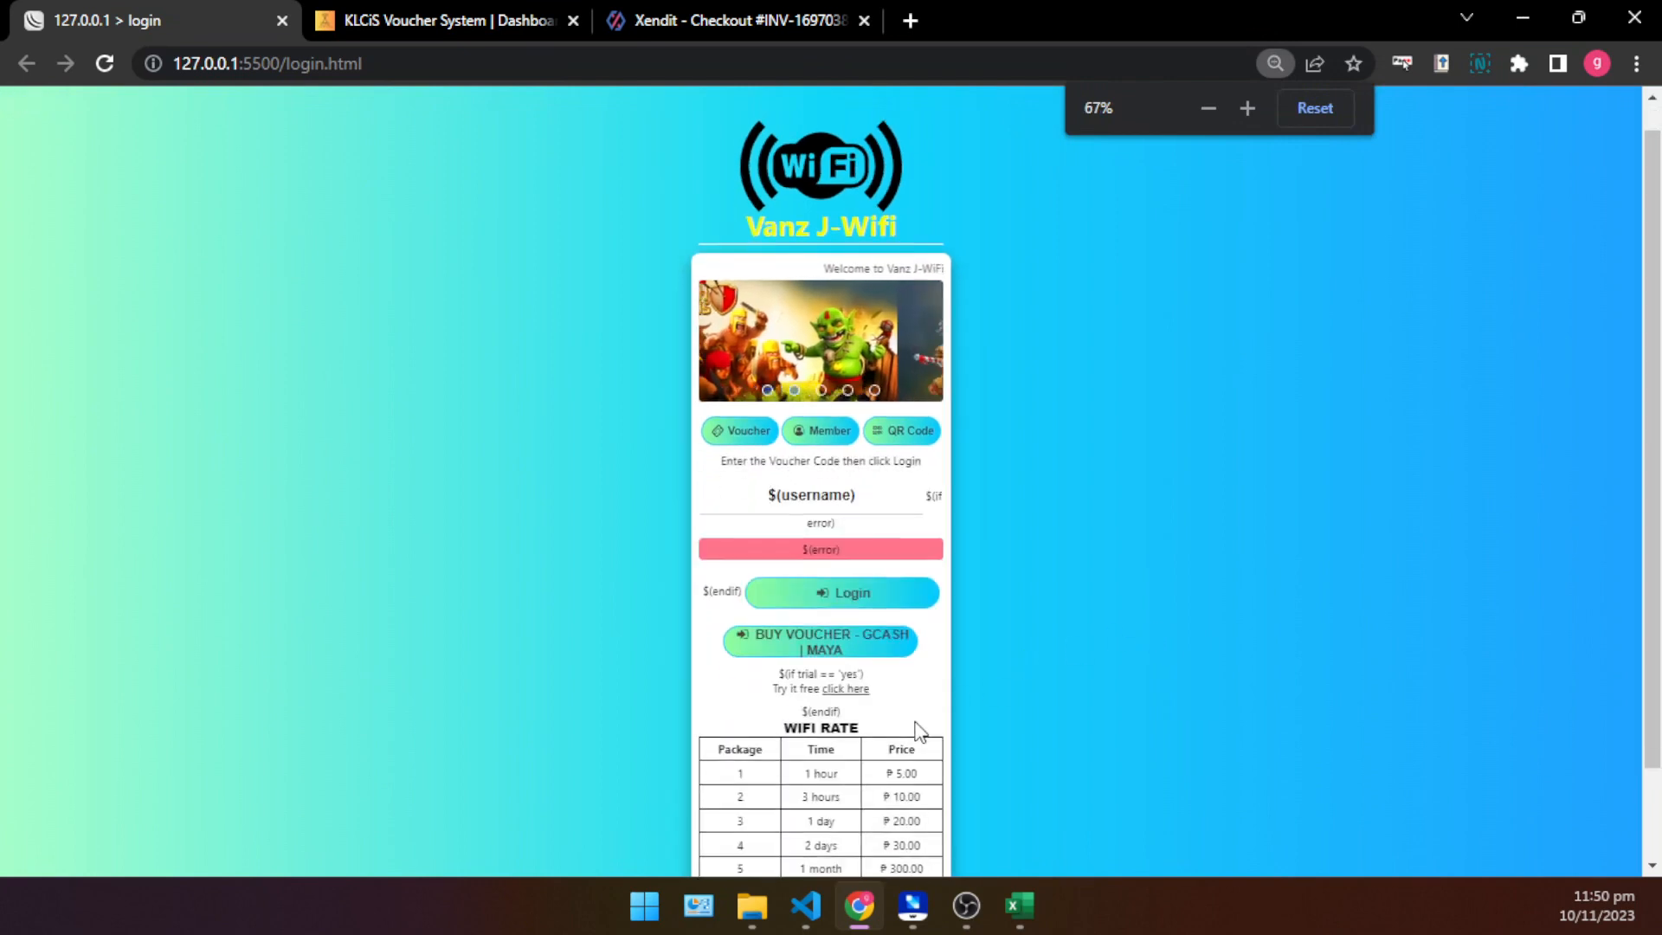
pyautogui.scroll(-3, 865, 658)
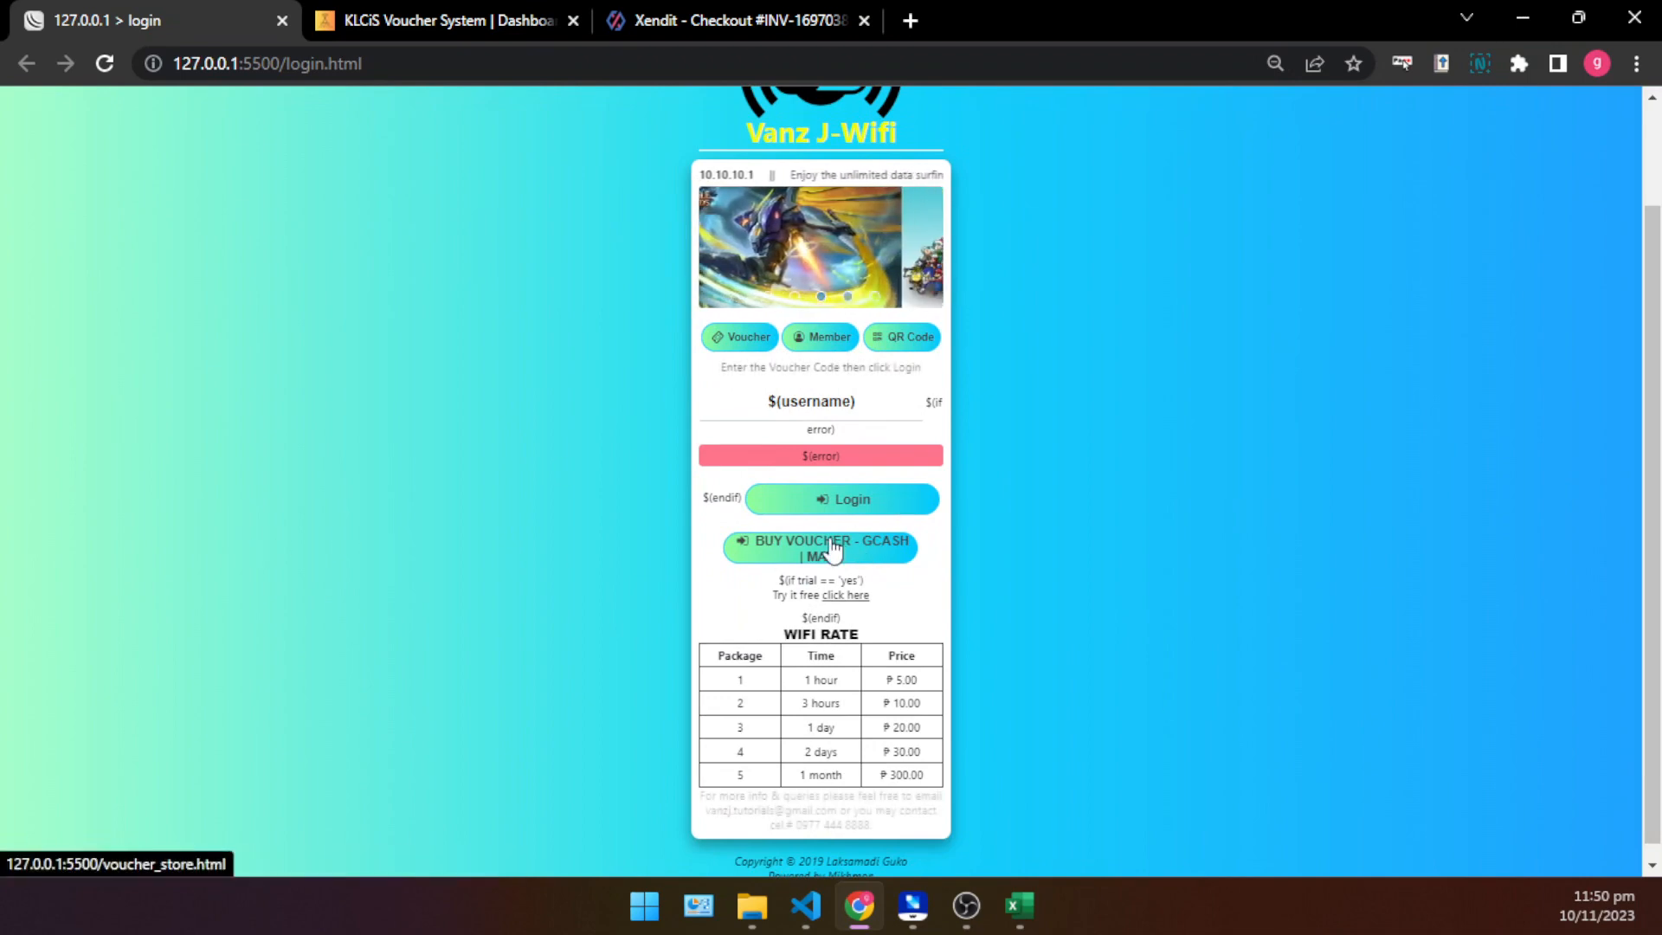
# - Test the BUY VOUCHER - GCASH | MAYA button's link, check the address it opens and return to the login page
pyautogui.hotkey('ctrl', '+')
pyautogui.hotkey('ctrl', '+')
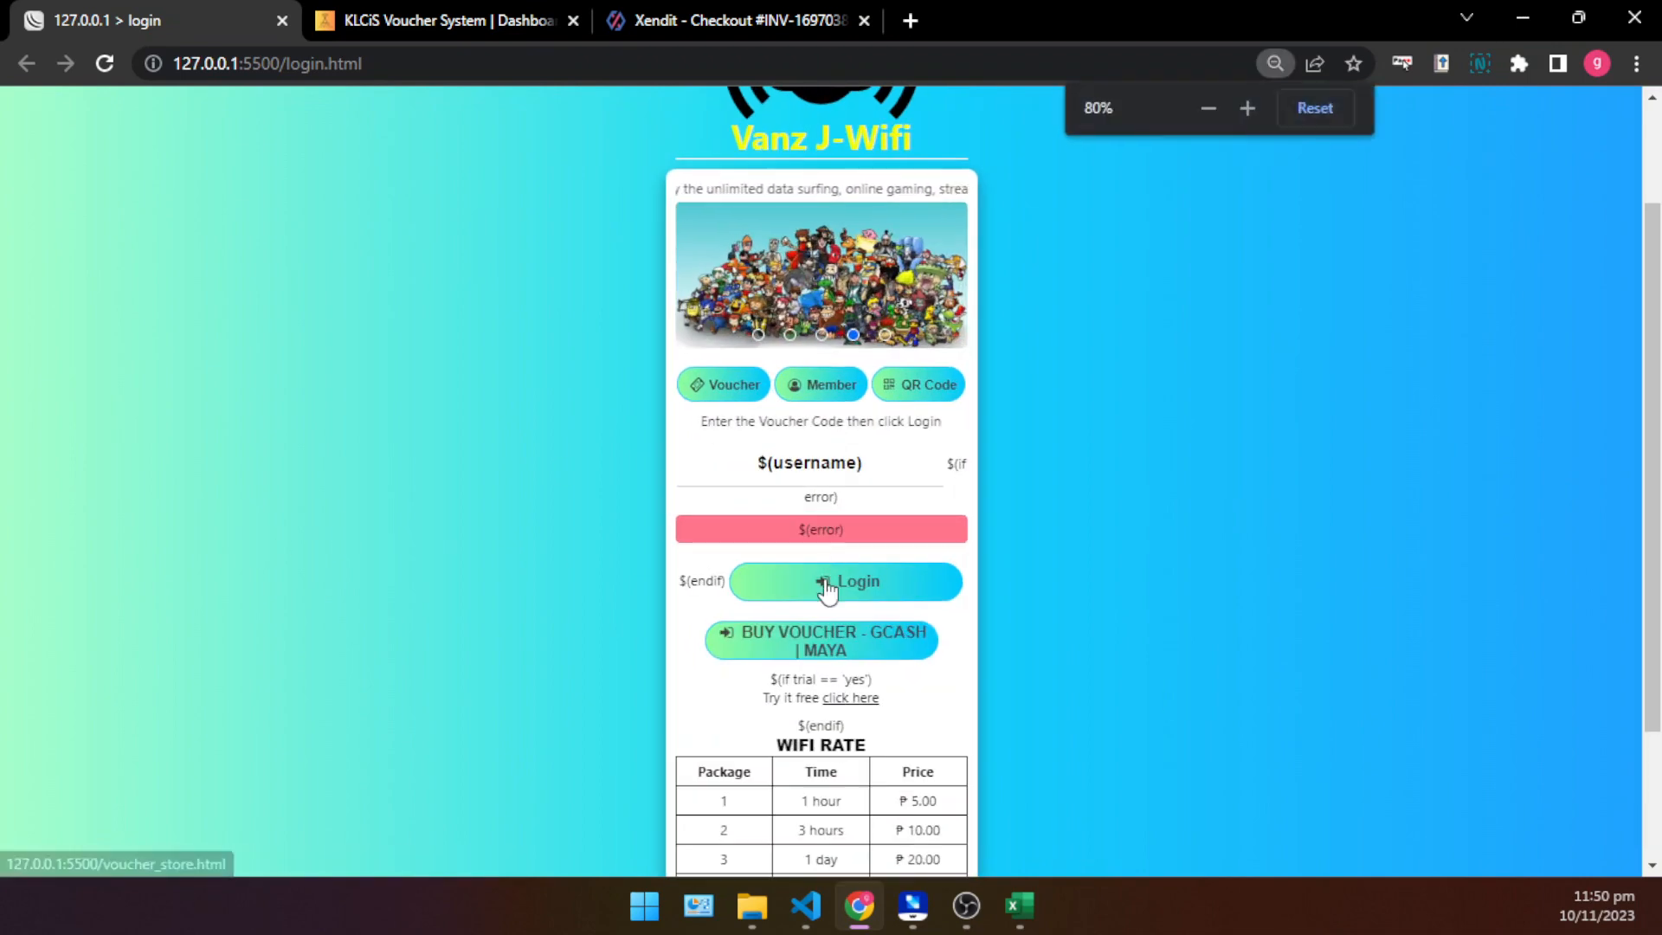
pyautogui.scroll(-3, 840, 615)
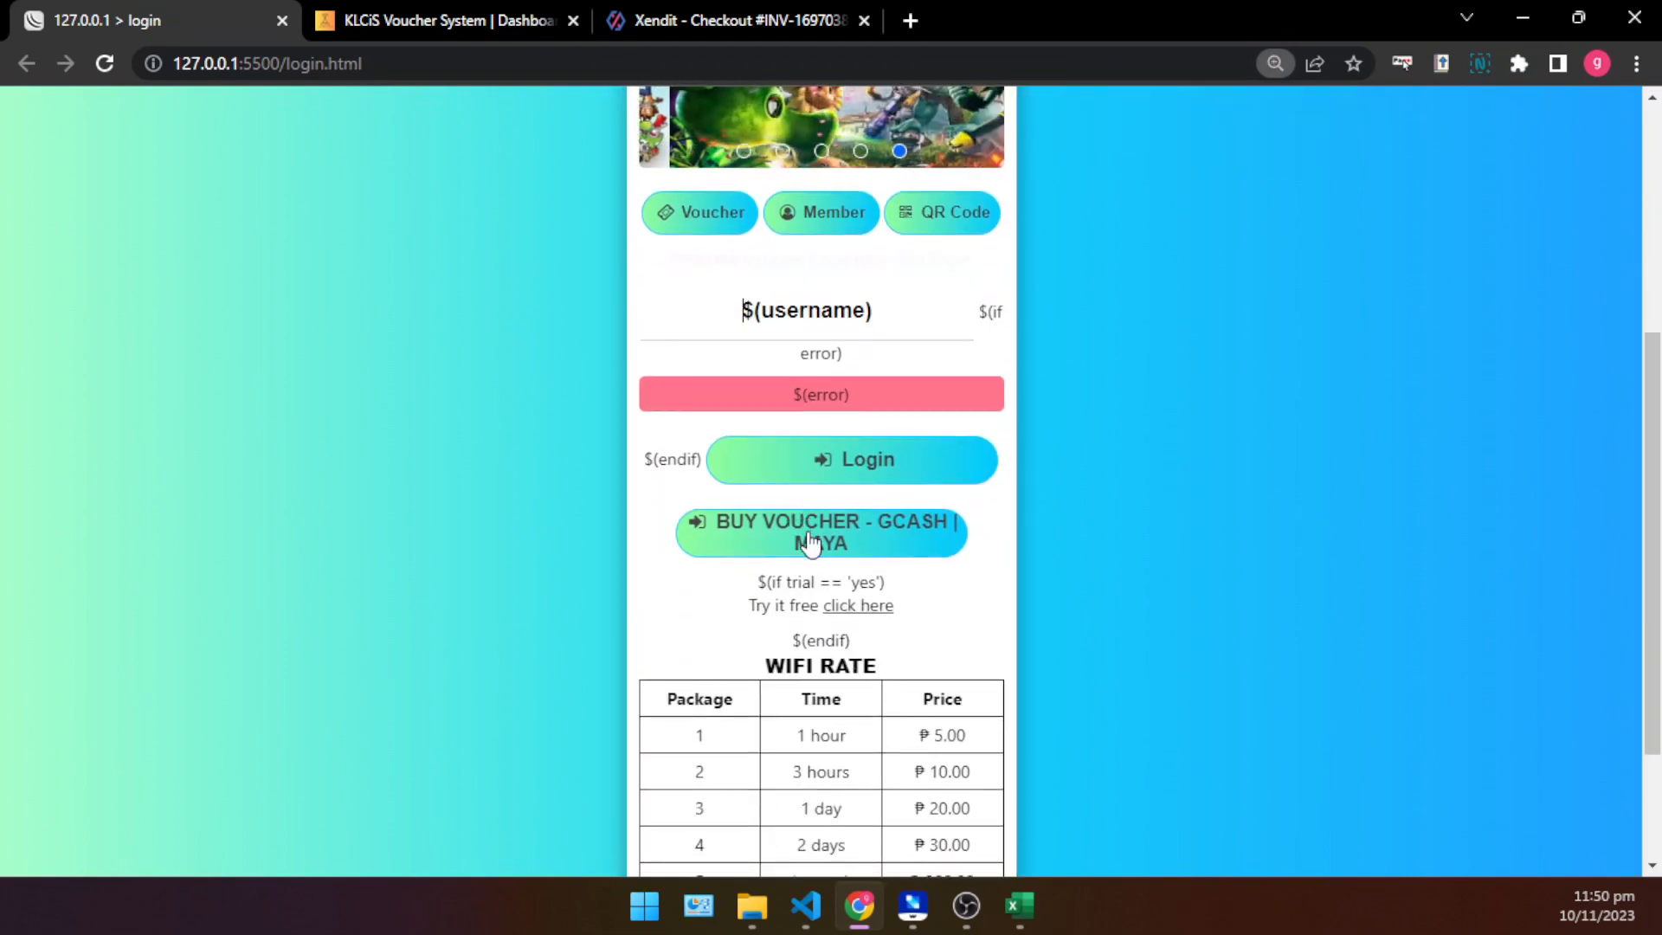
pyautogui.click(855, 544)
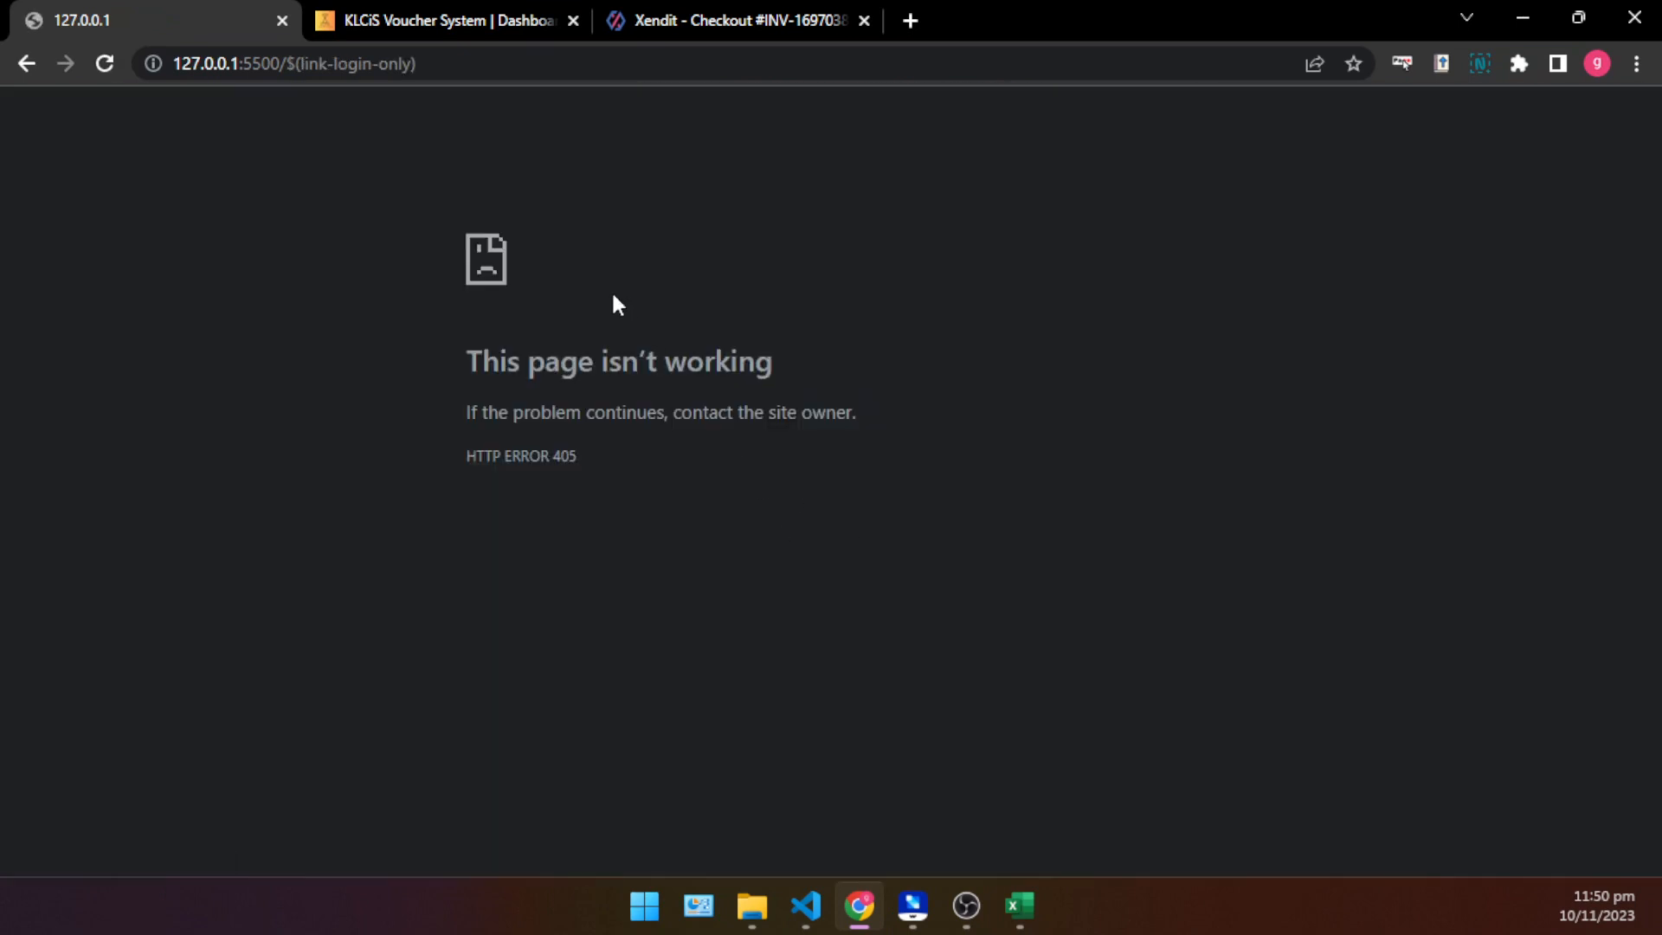
pyautogui.moveTo(421, 63); pyautogui.dragTo(297, 64)
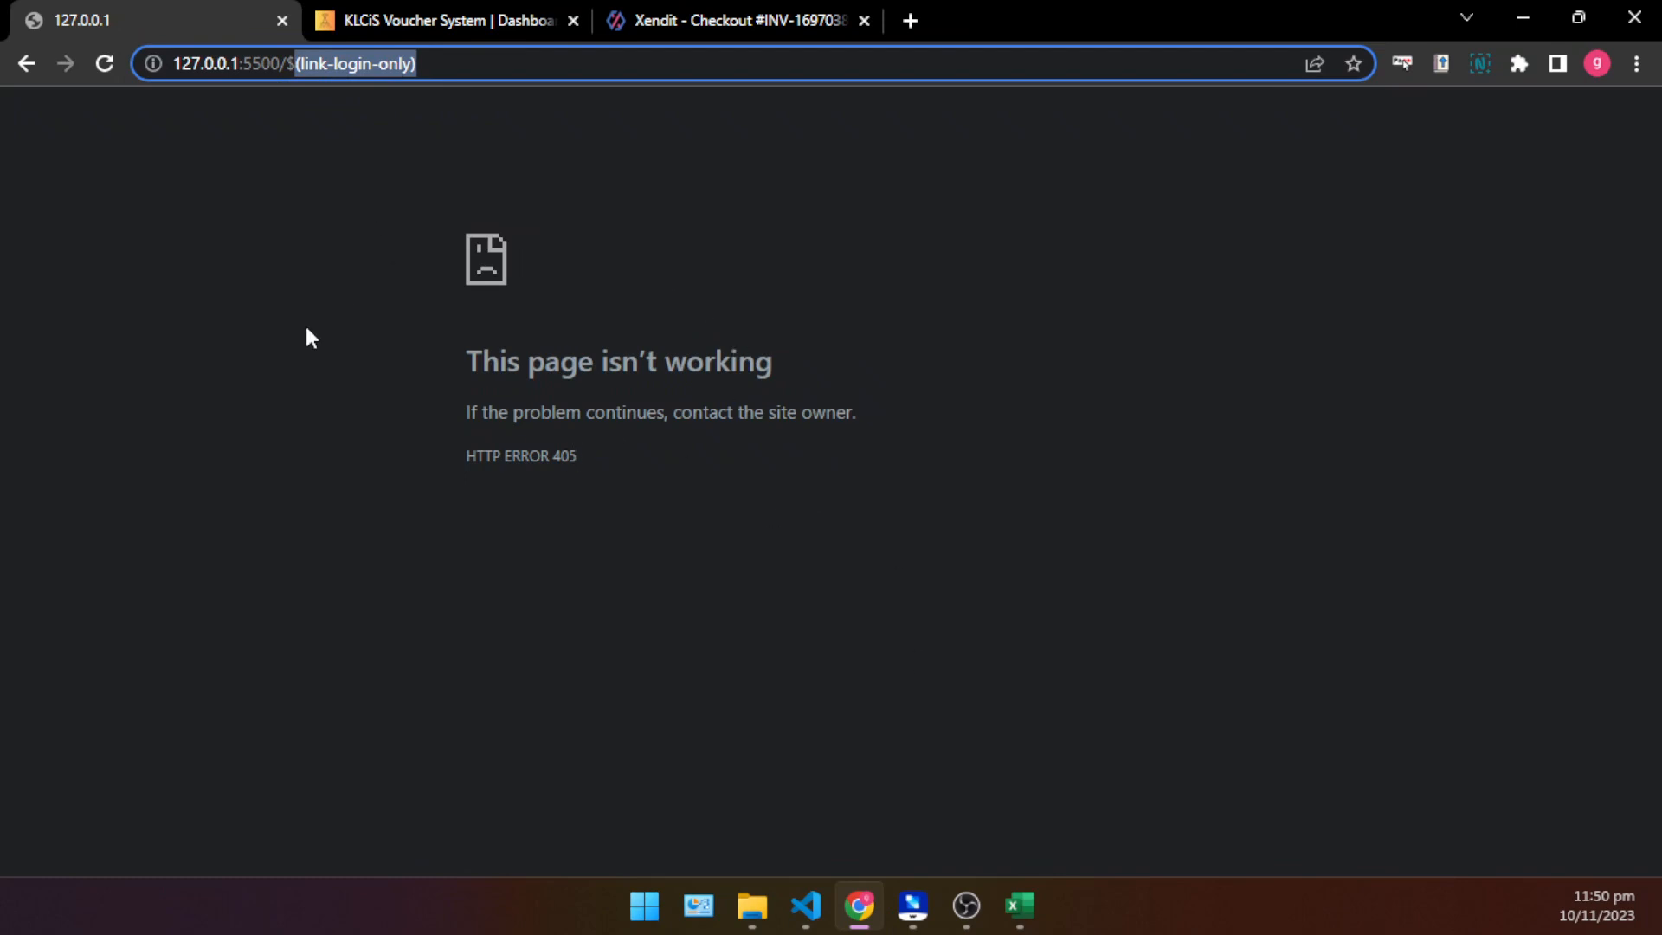
pyautogui.click(27, 63)
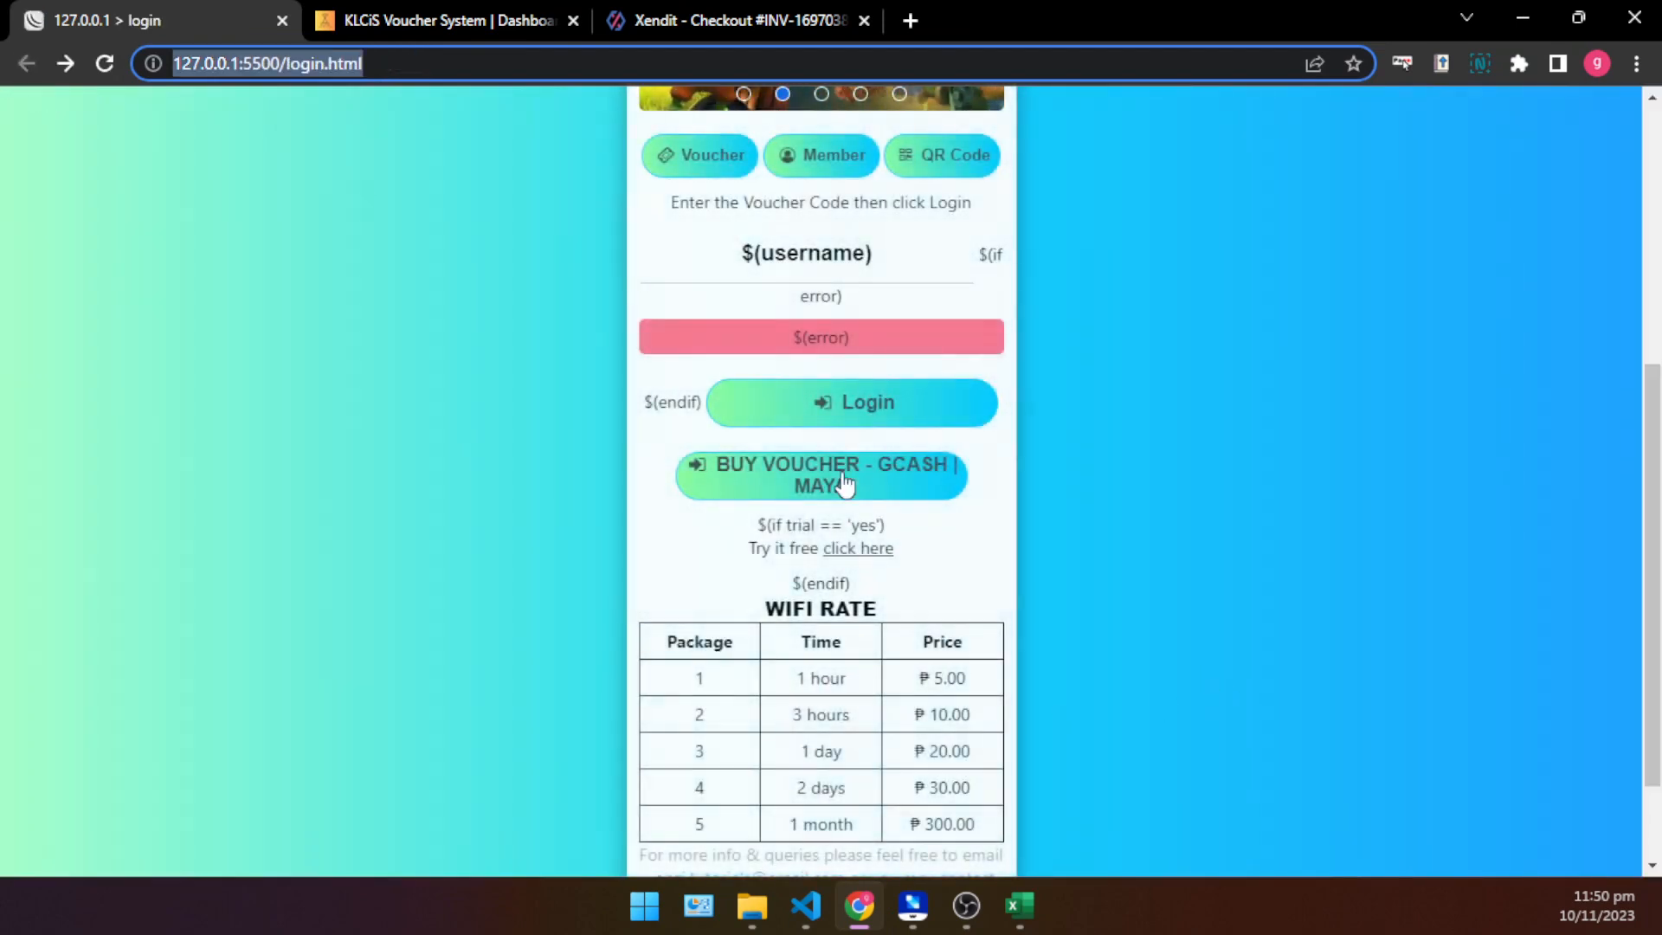
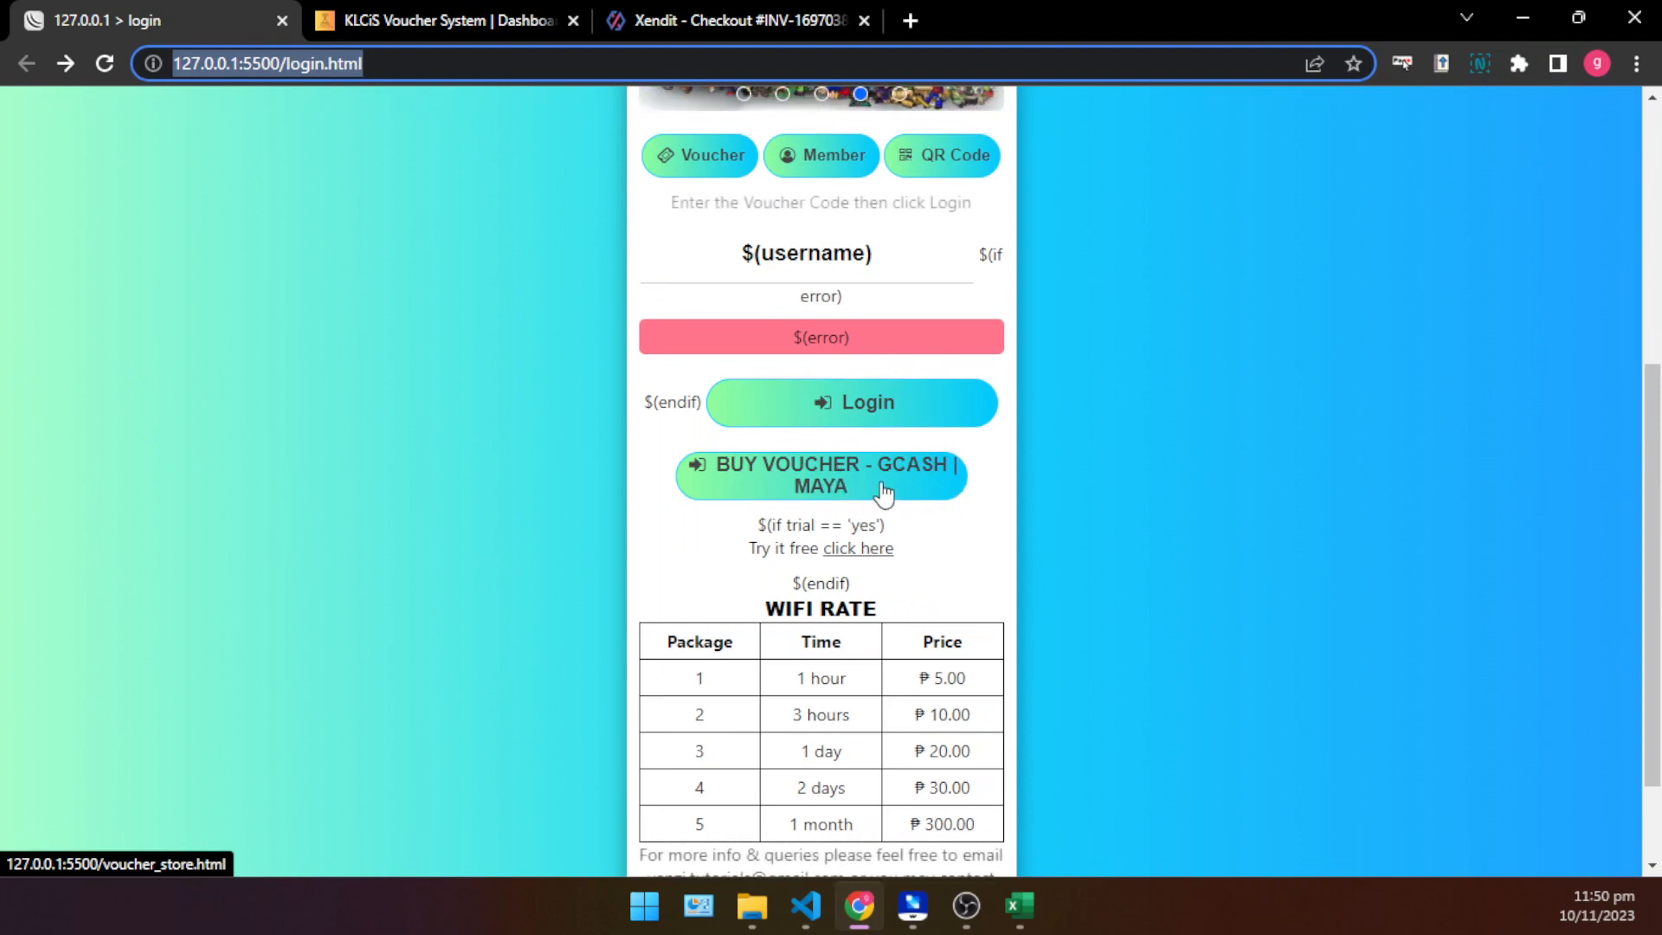
# - Open voucher_store.html from the hotspot_unedited folder in the browser, then return to the login.html preview
pyautogui.scroll(-2, 883, 494)
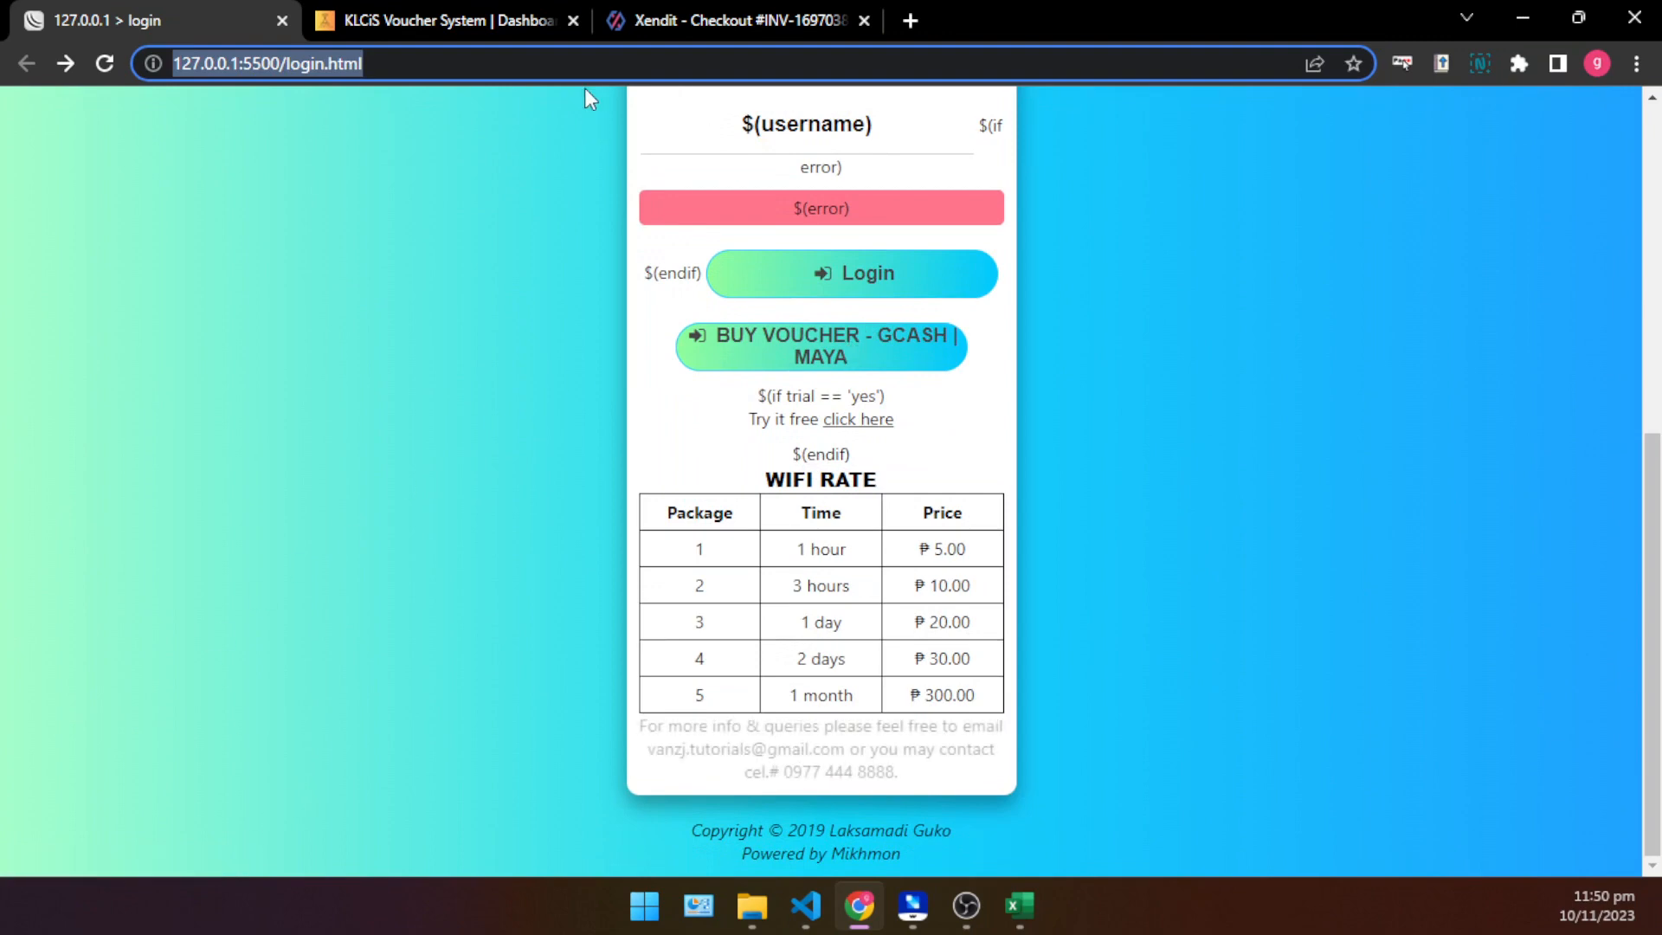
pyautogui.click(765, 890)
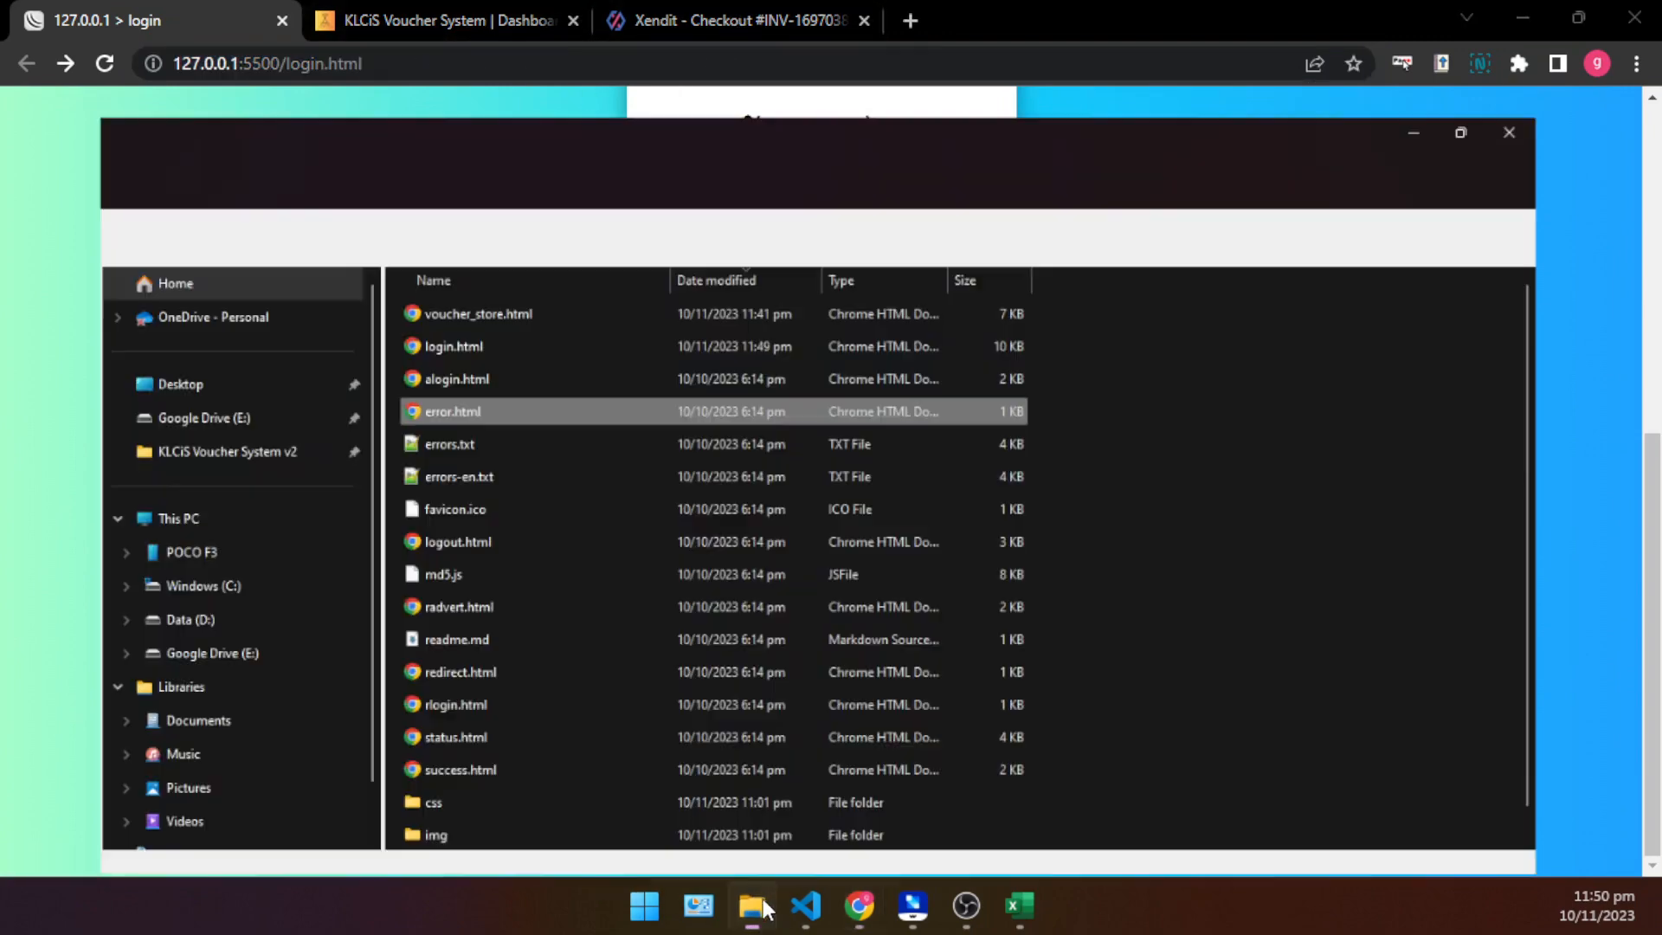
pyautogui.click(460, 230)
pyautogui.doubleClick(460, 230)
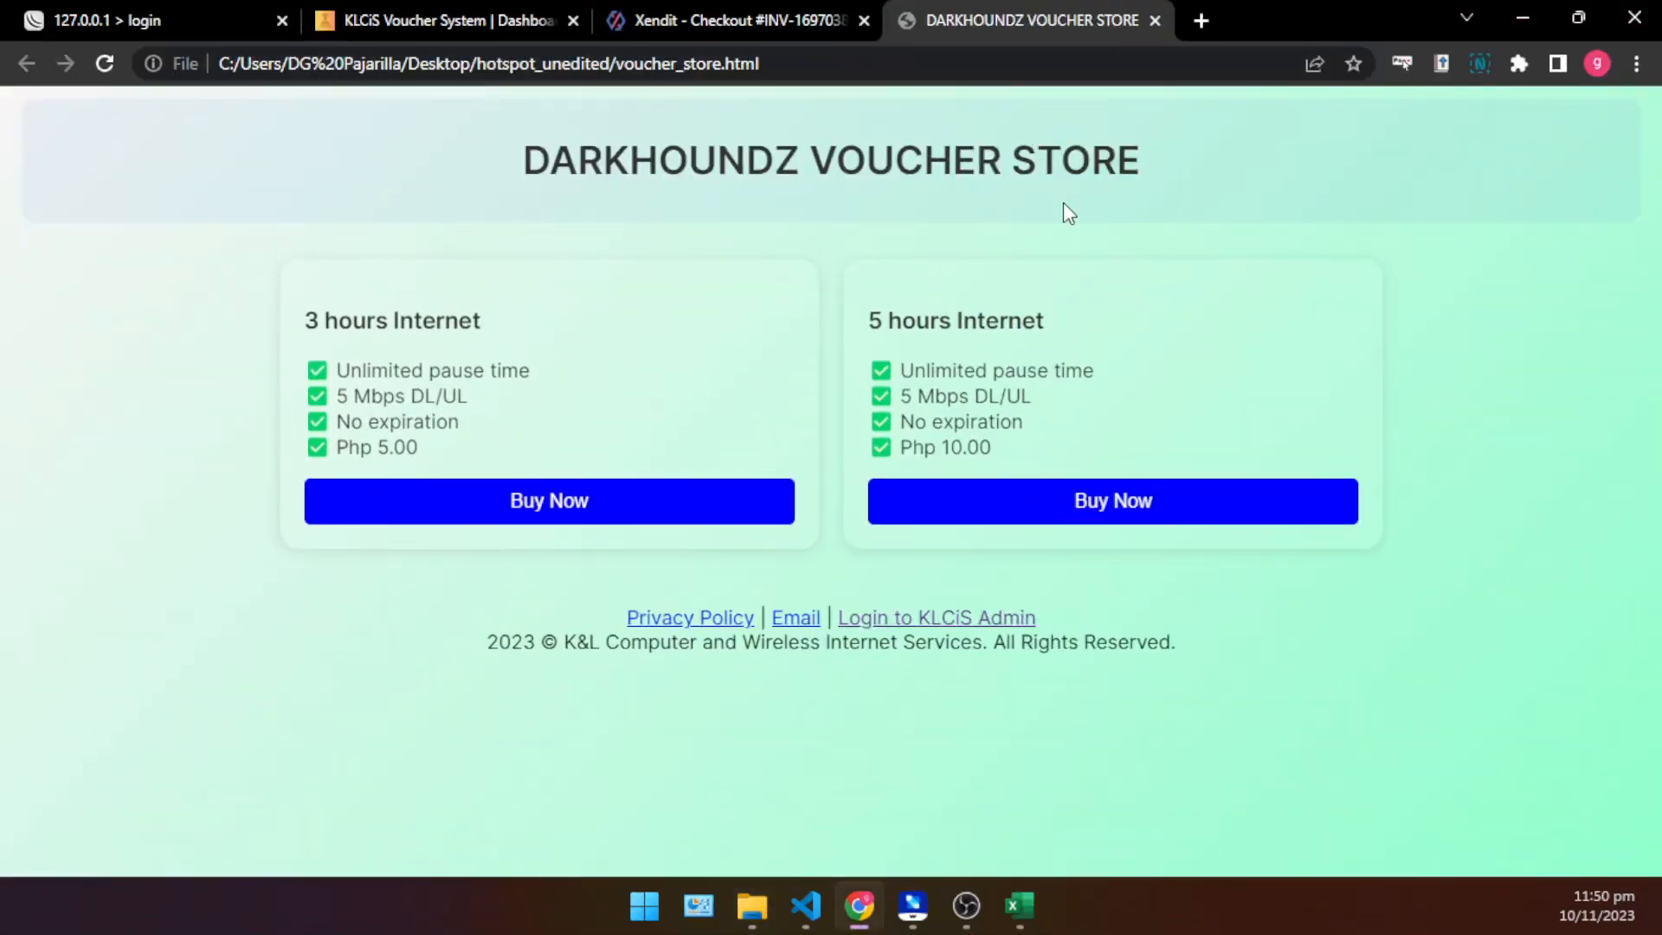
pyautogui.click(207, 12)
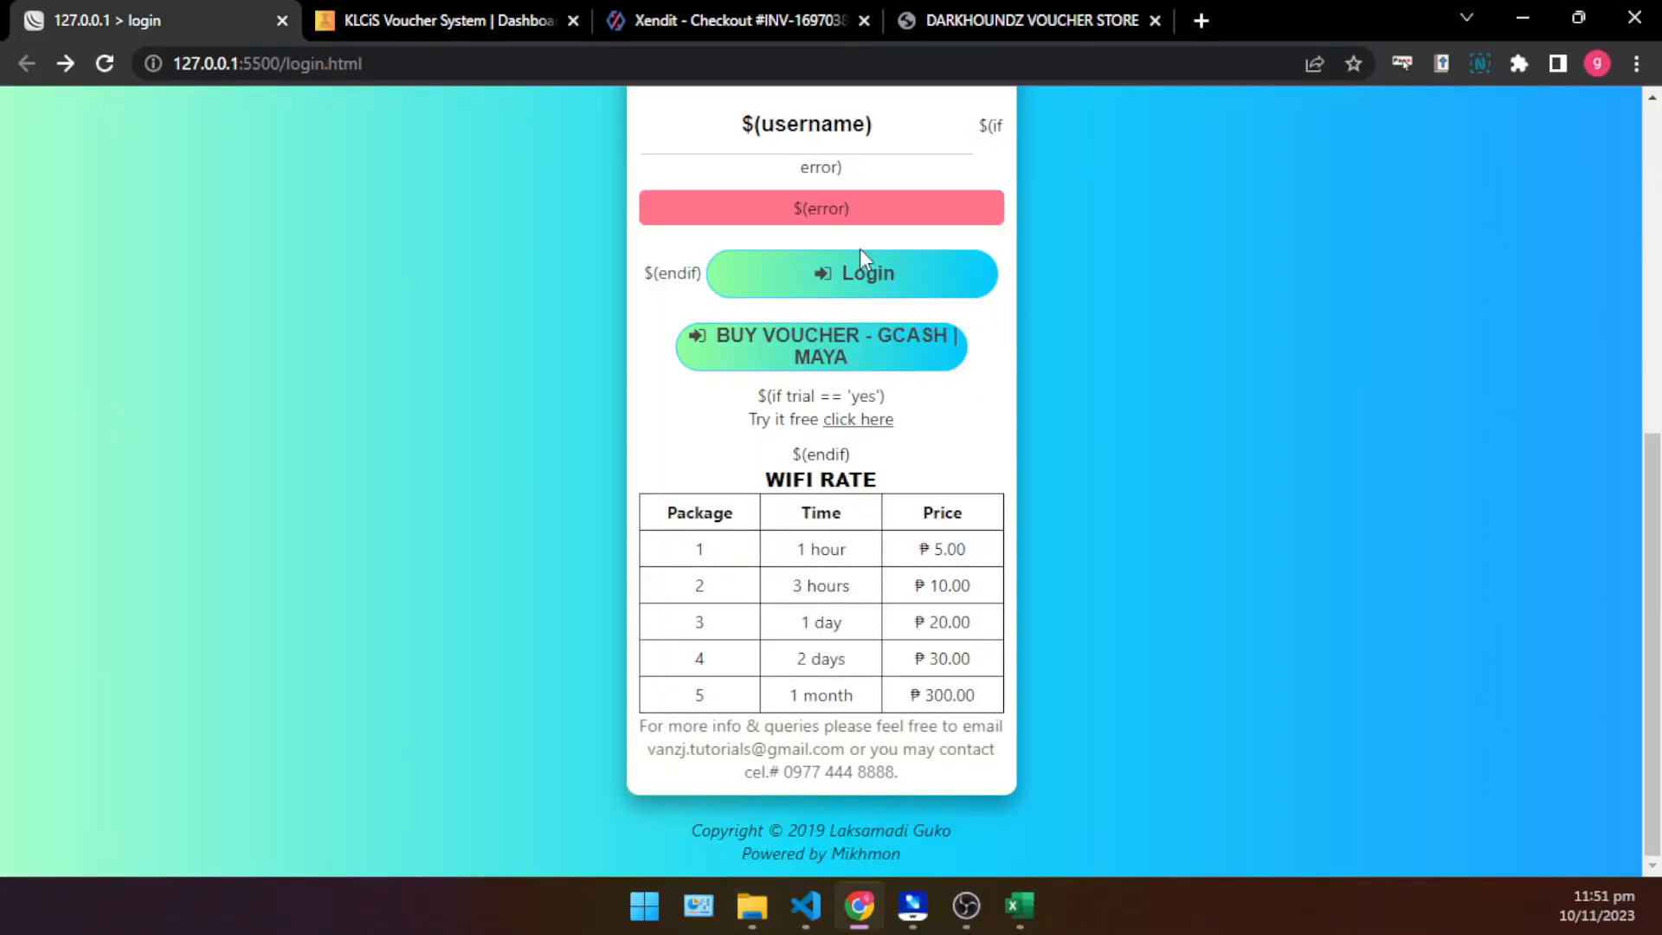
pyautogui.scroll(4, 860, 247)
pyautogui.scroll(-3, 850, 436)
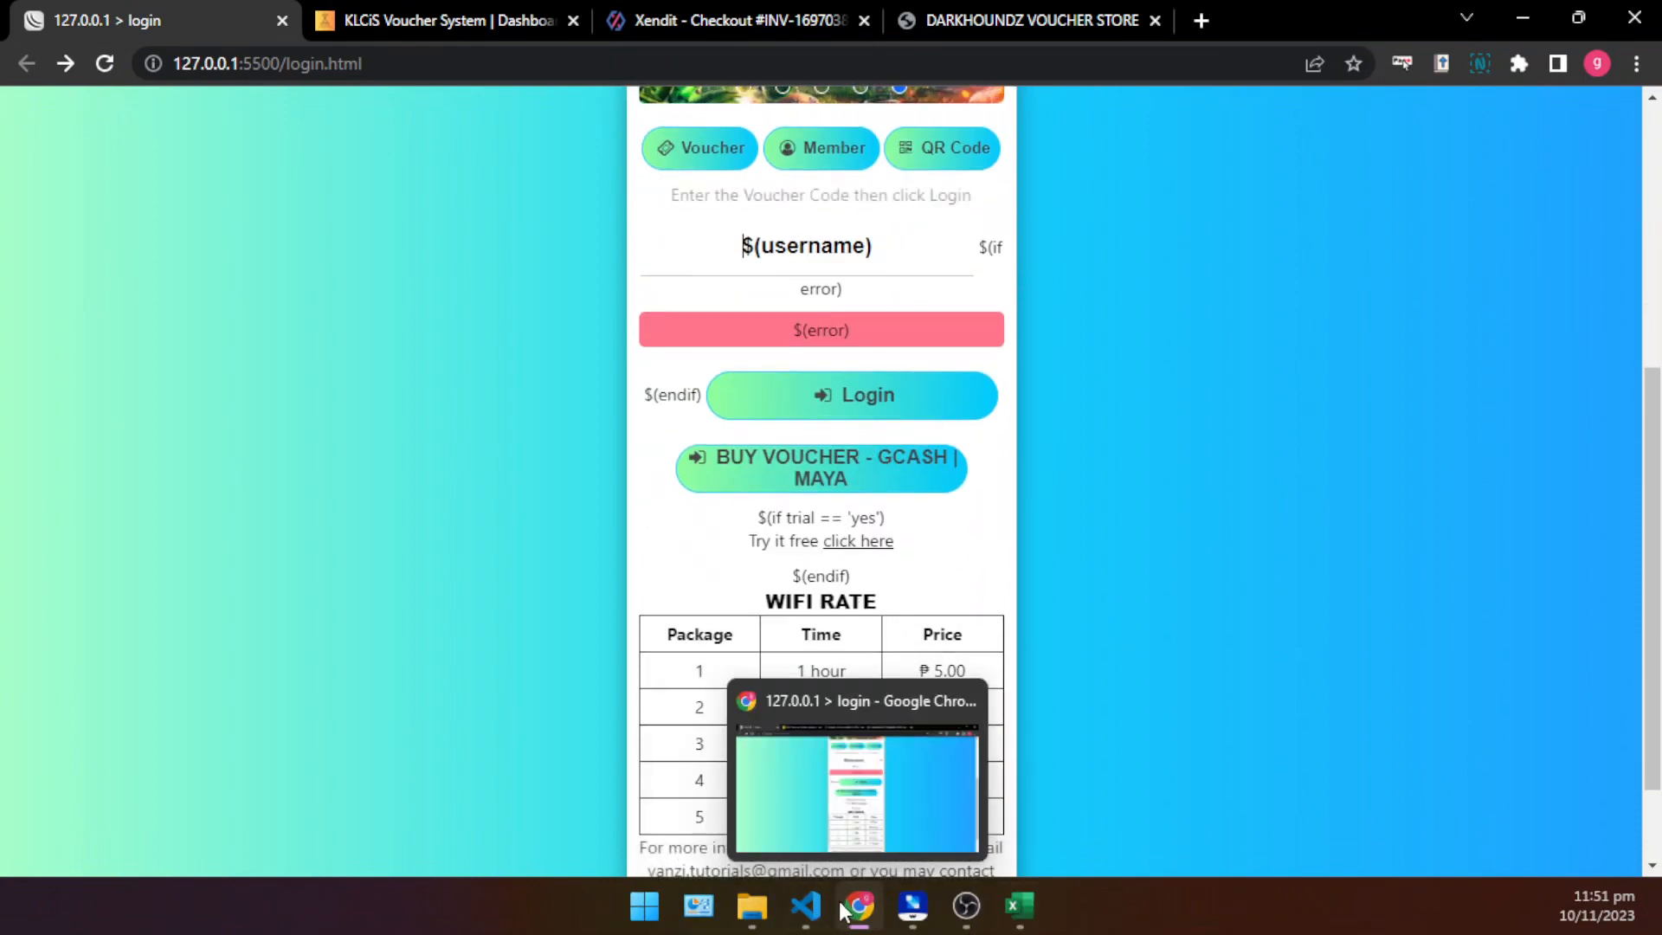
# - Switch to VS Code, change BUY VOUCHER in the voucher_store.html button's label to Buy Voucher and save login.html
pyautogui.click(805, 906)
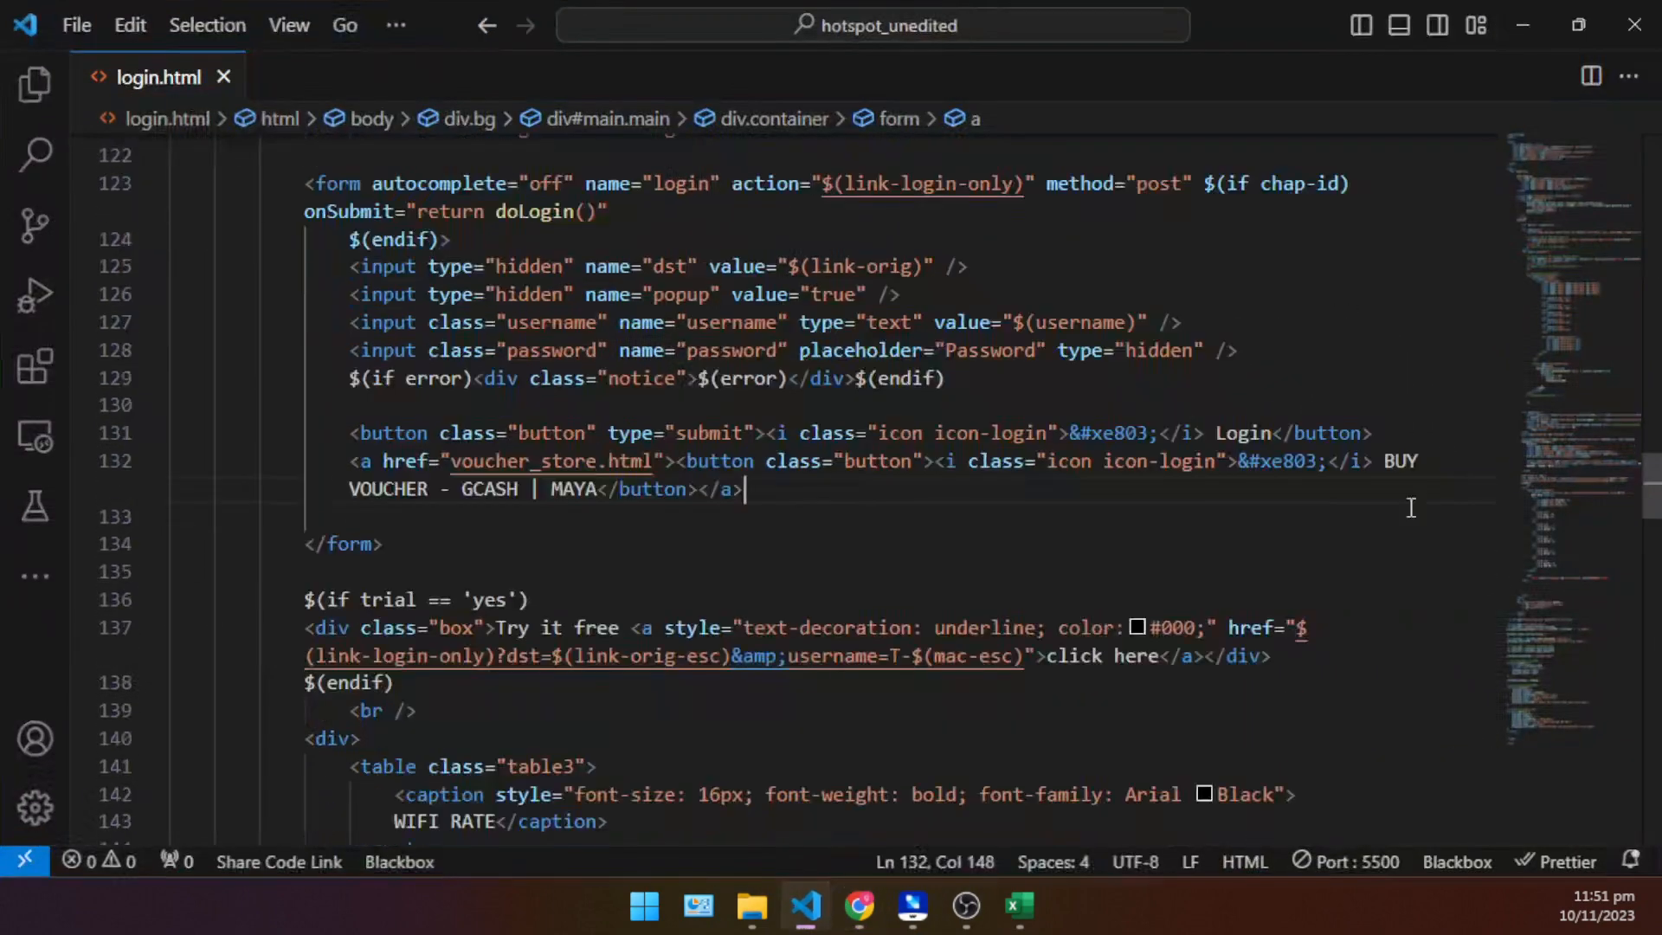
pyautogui.click(460, 490)
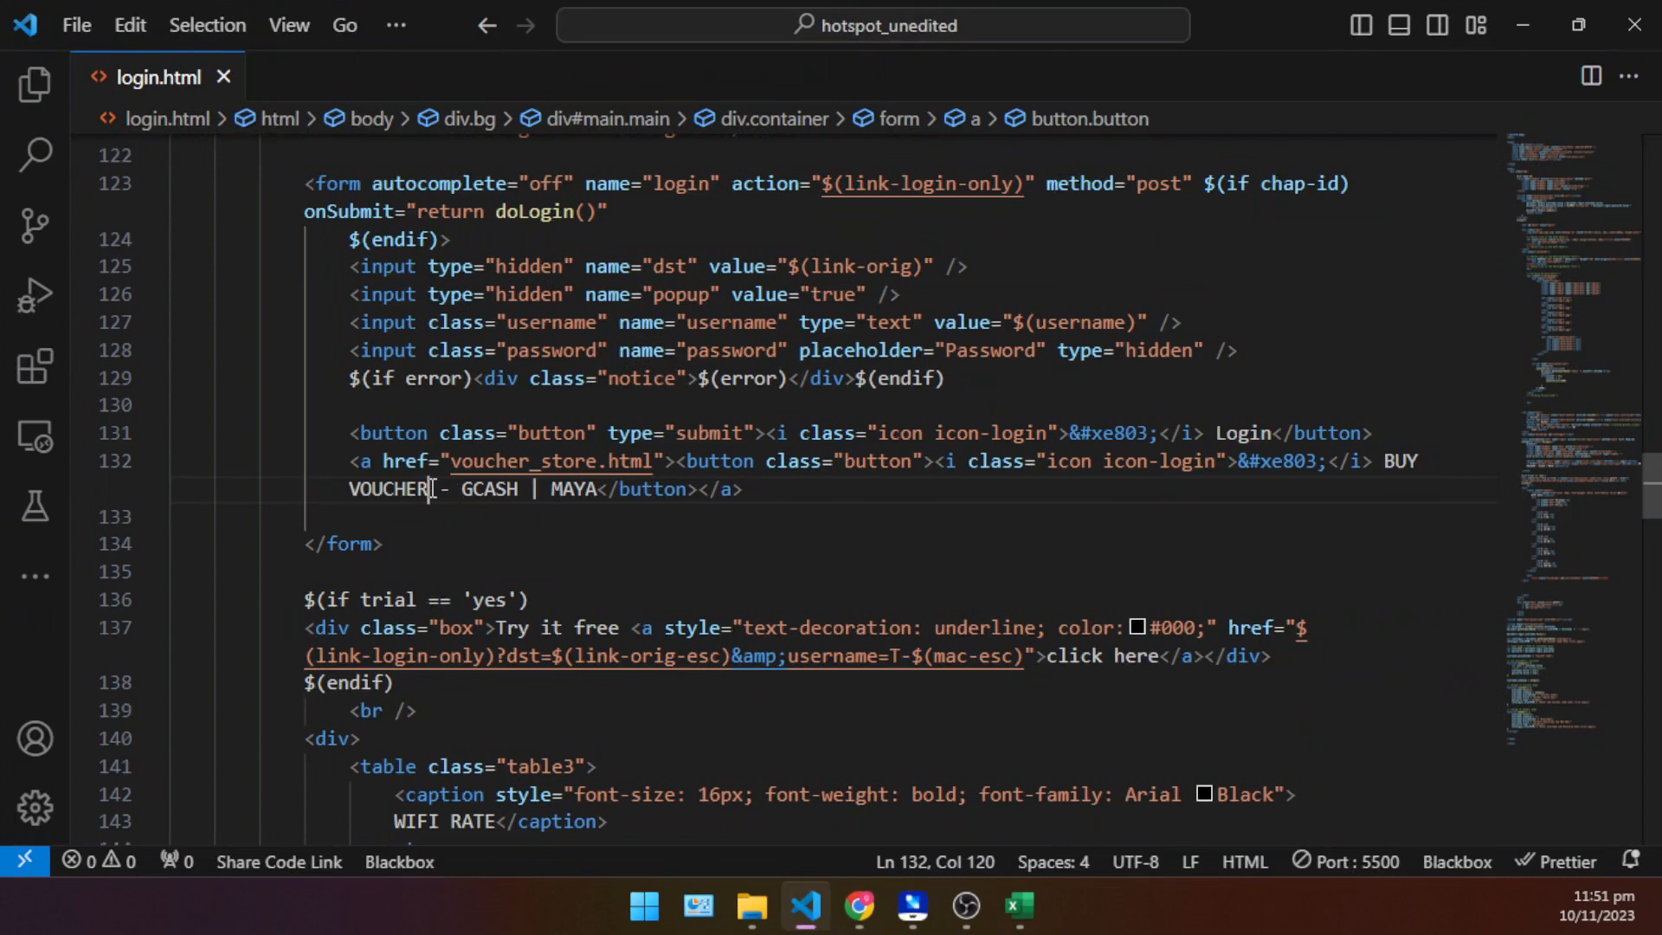
pyautogui.press('BackSpace')
pyautogui.press('BackSpace')
pyautogui.press('BackSpace')
pyautogui.press('BackSpace')
pyautogui.press('BackSpace')
pyautogui.press('BackSpace')
pyautogui.press('BackSpace')
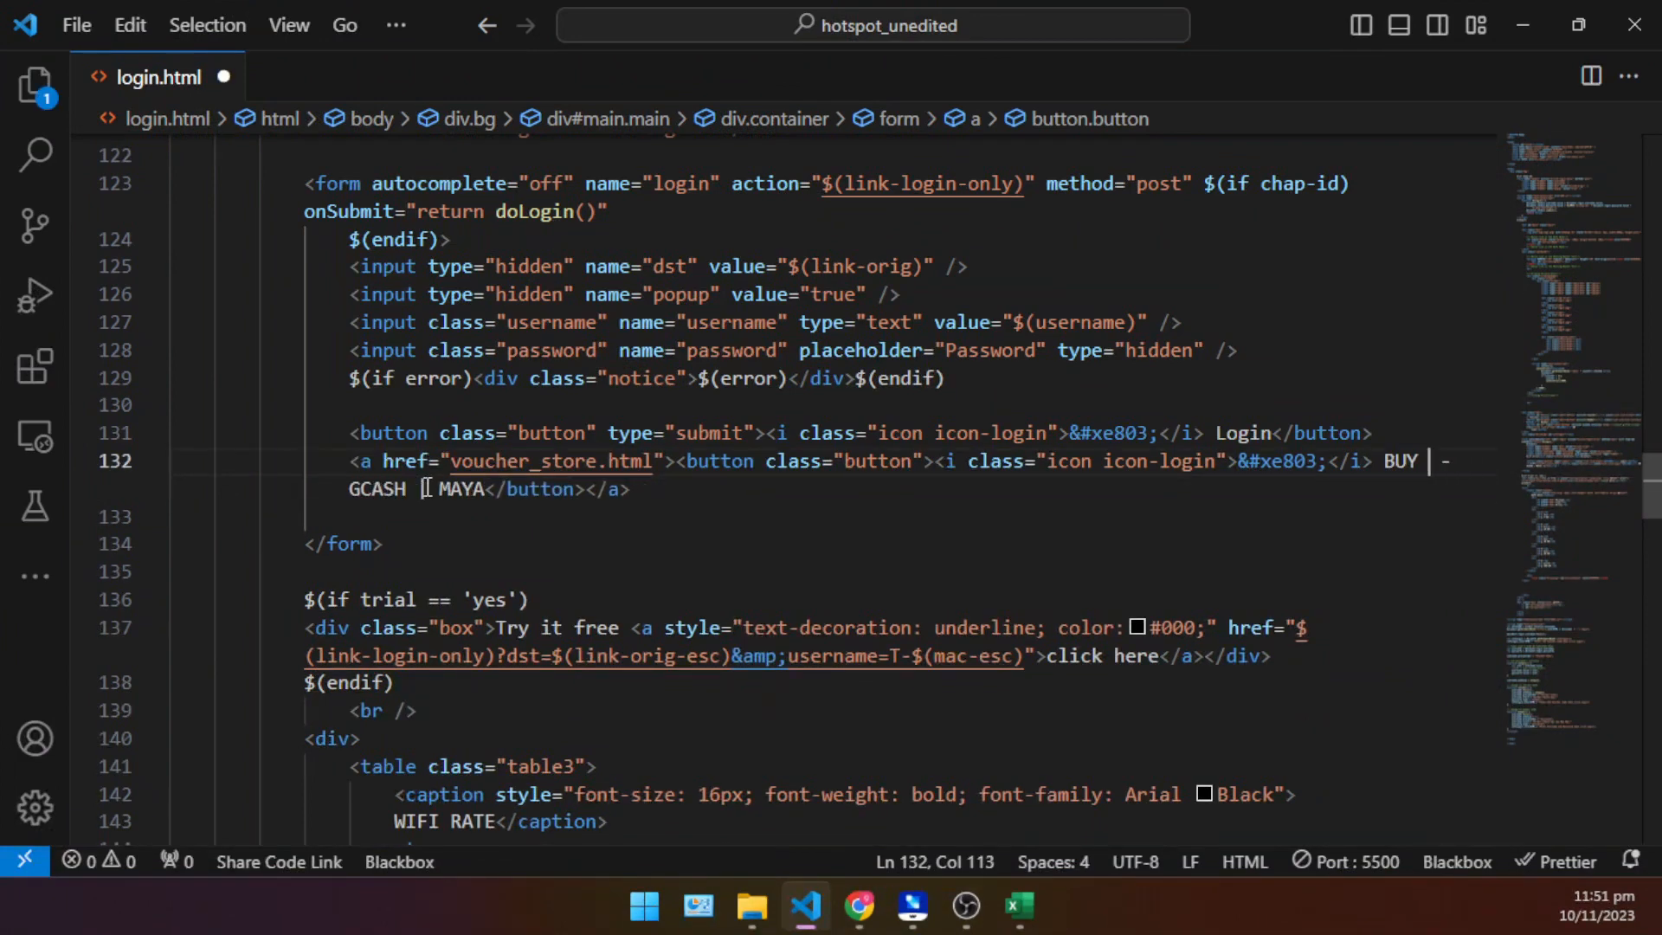
pyautogui.write('Buy Voucher')
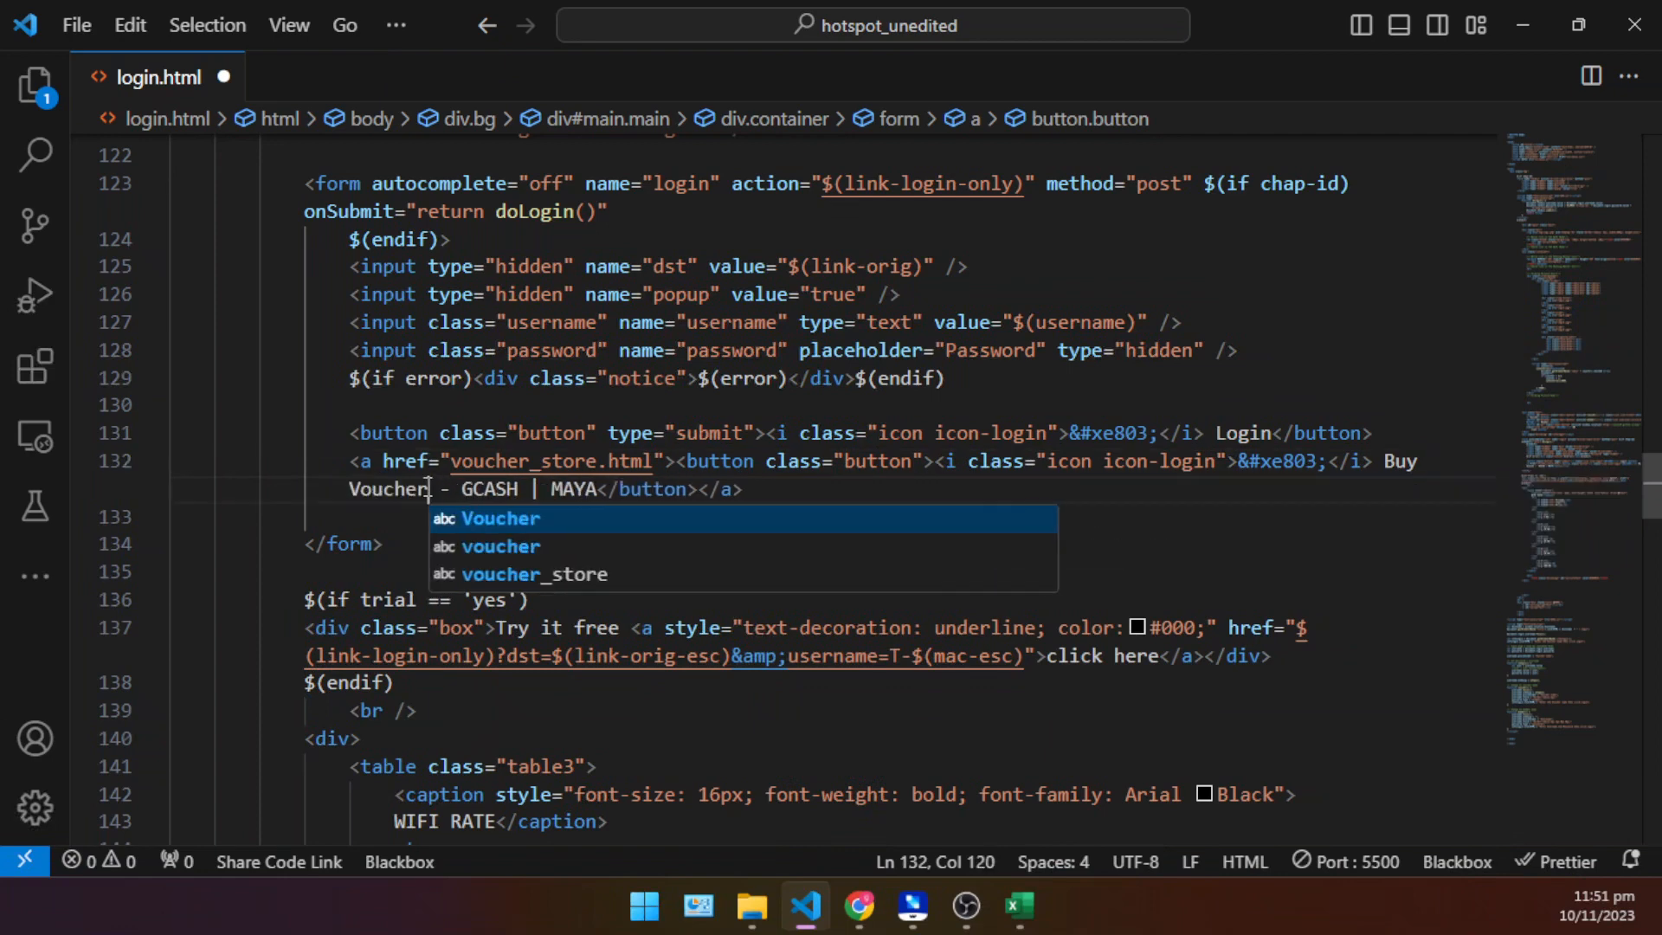
pyautogui.press('Escape')
pyautogui.click(599, 489)
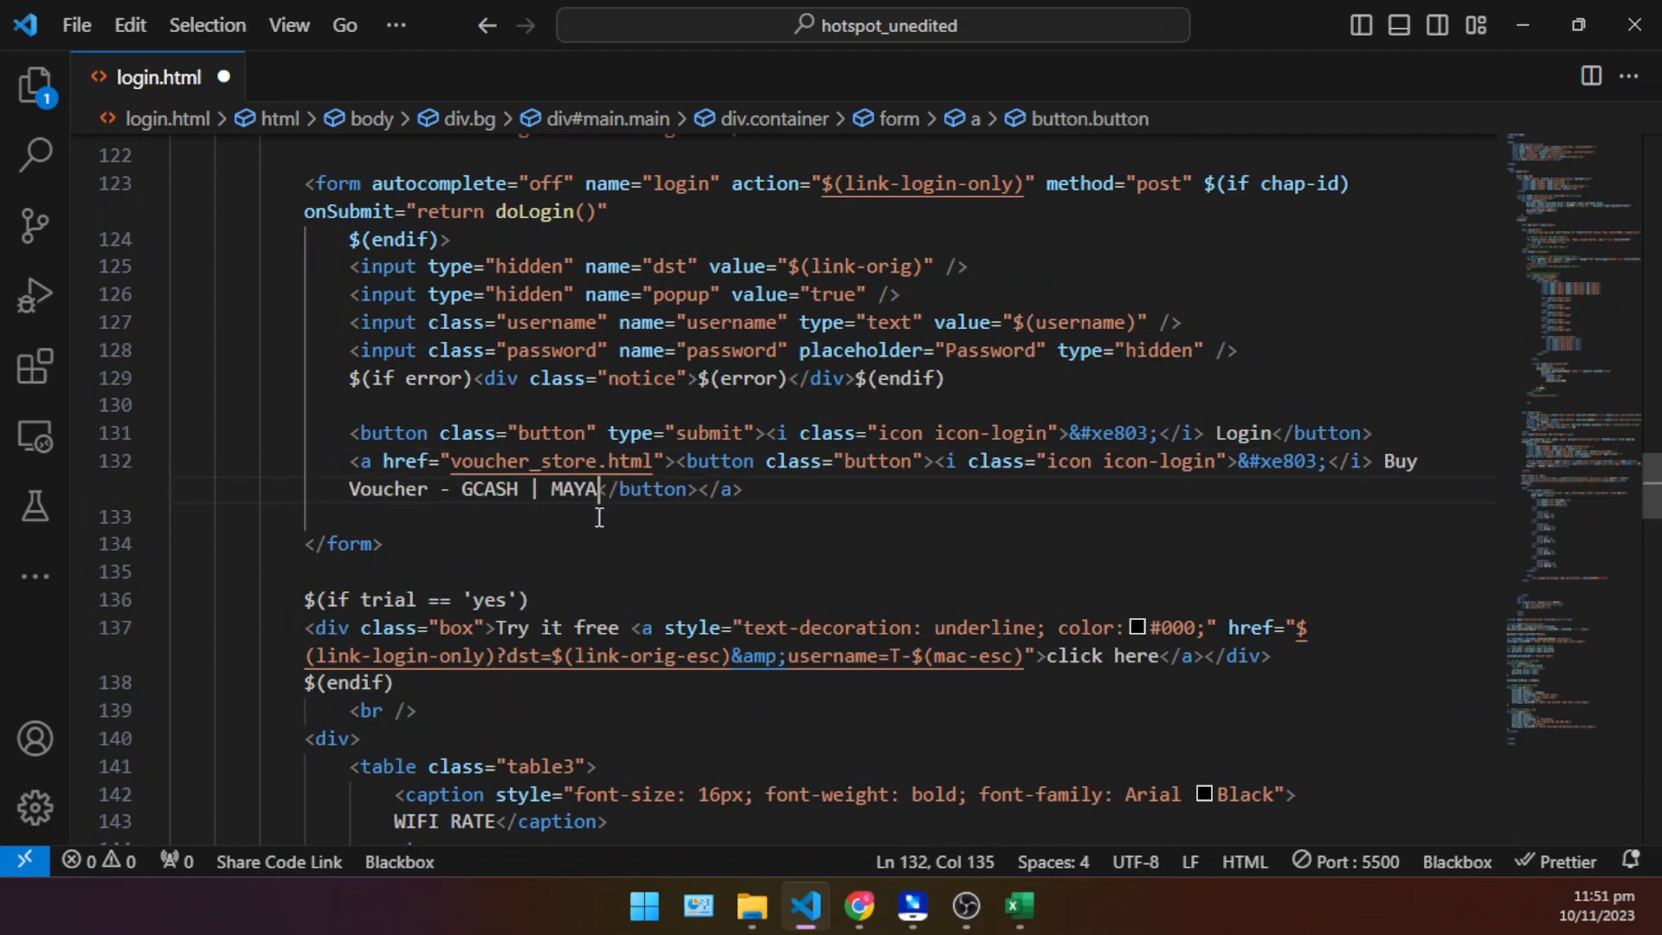
pyautogui.click(844, 493)
pyautogui.hotkey('ctrl', 's')
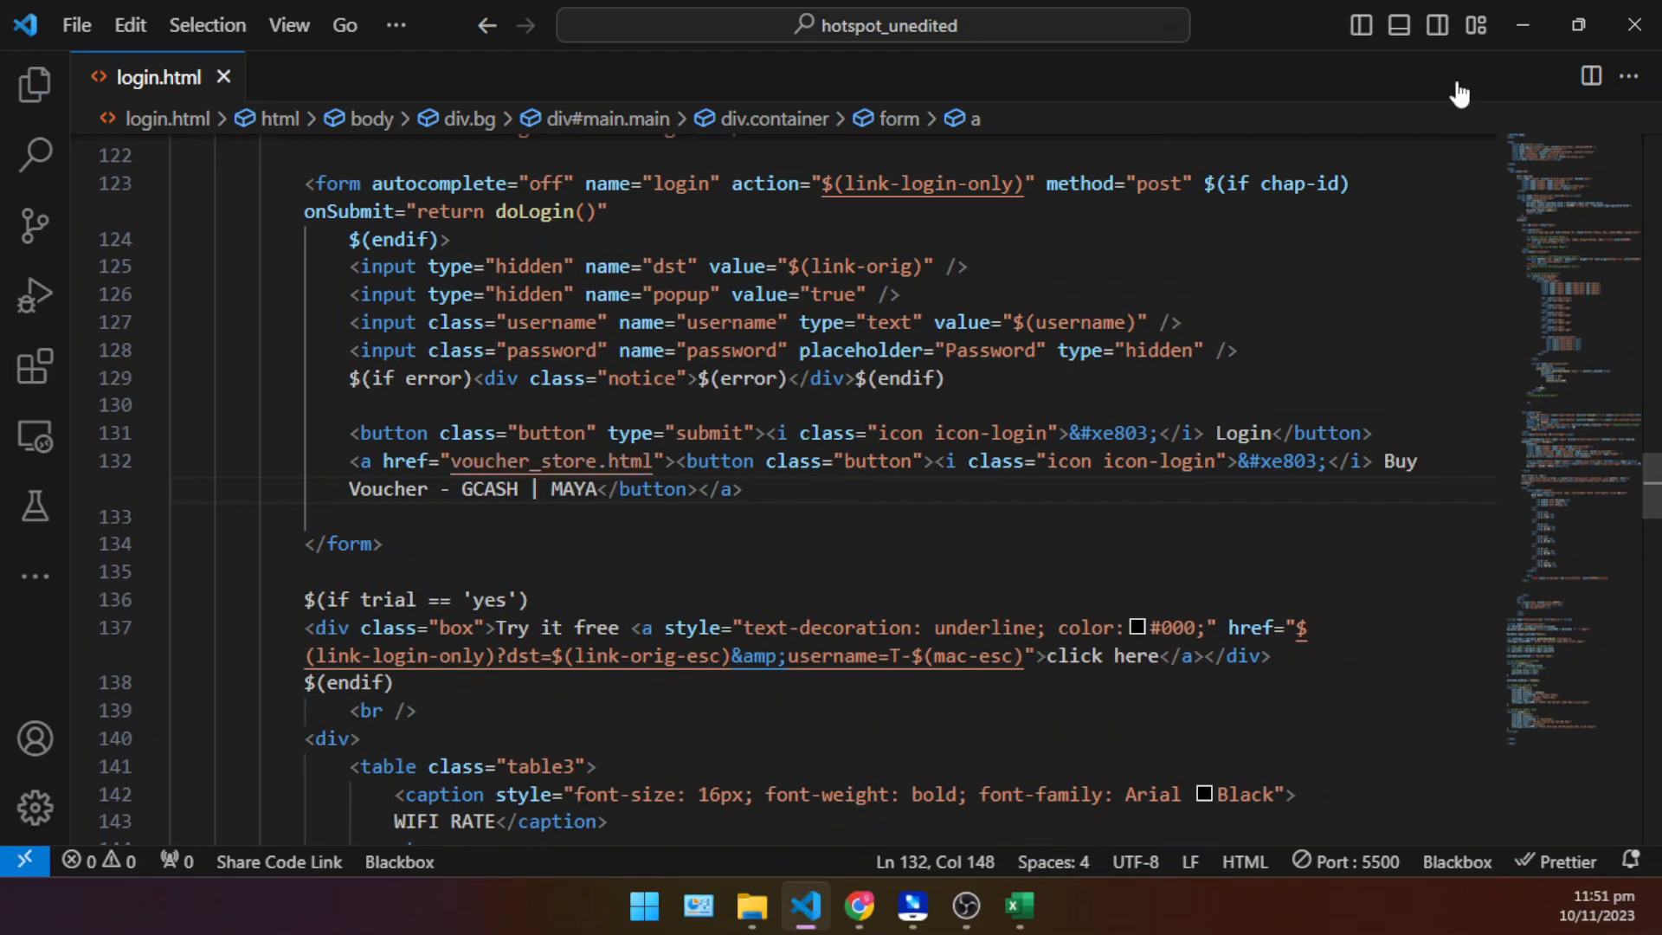
# - Return to the login.html preview in Chrome and examine the Buy Voucher - GCASH | MAYA button's relabelled text
pyautogui.click(1522, 24)
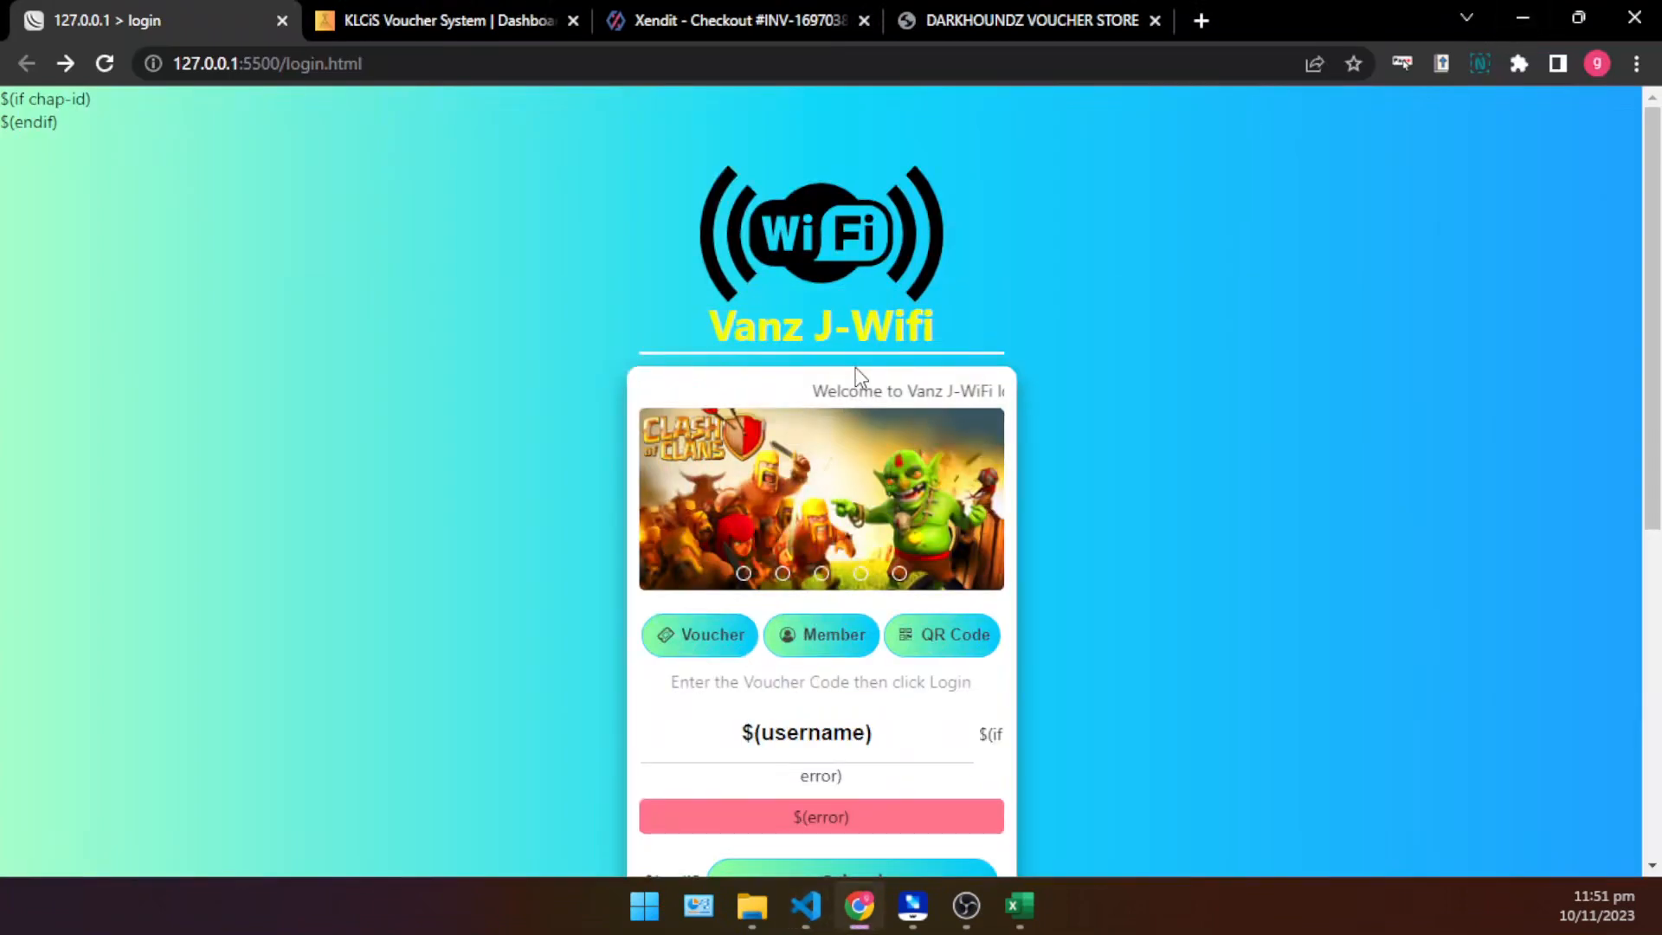
pyautogui.scroll(-4, 918, 467)
pyautogui.scroll(-3, 916, 538)
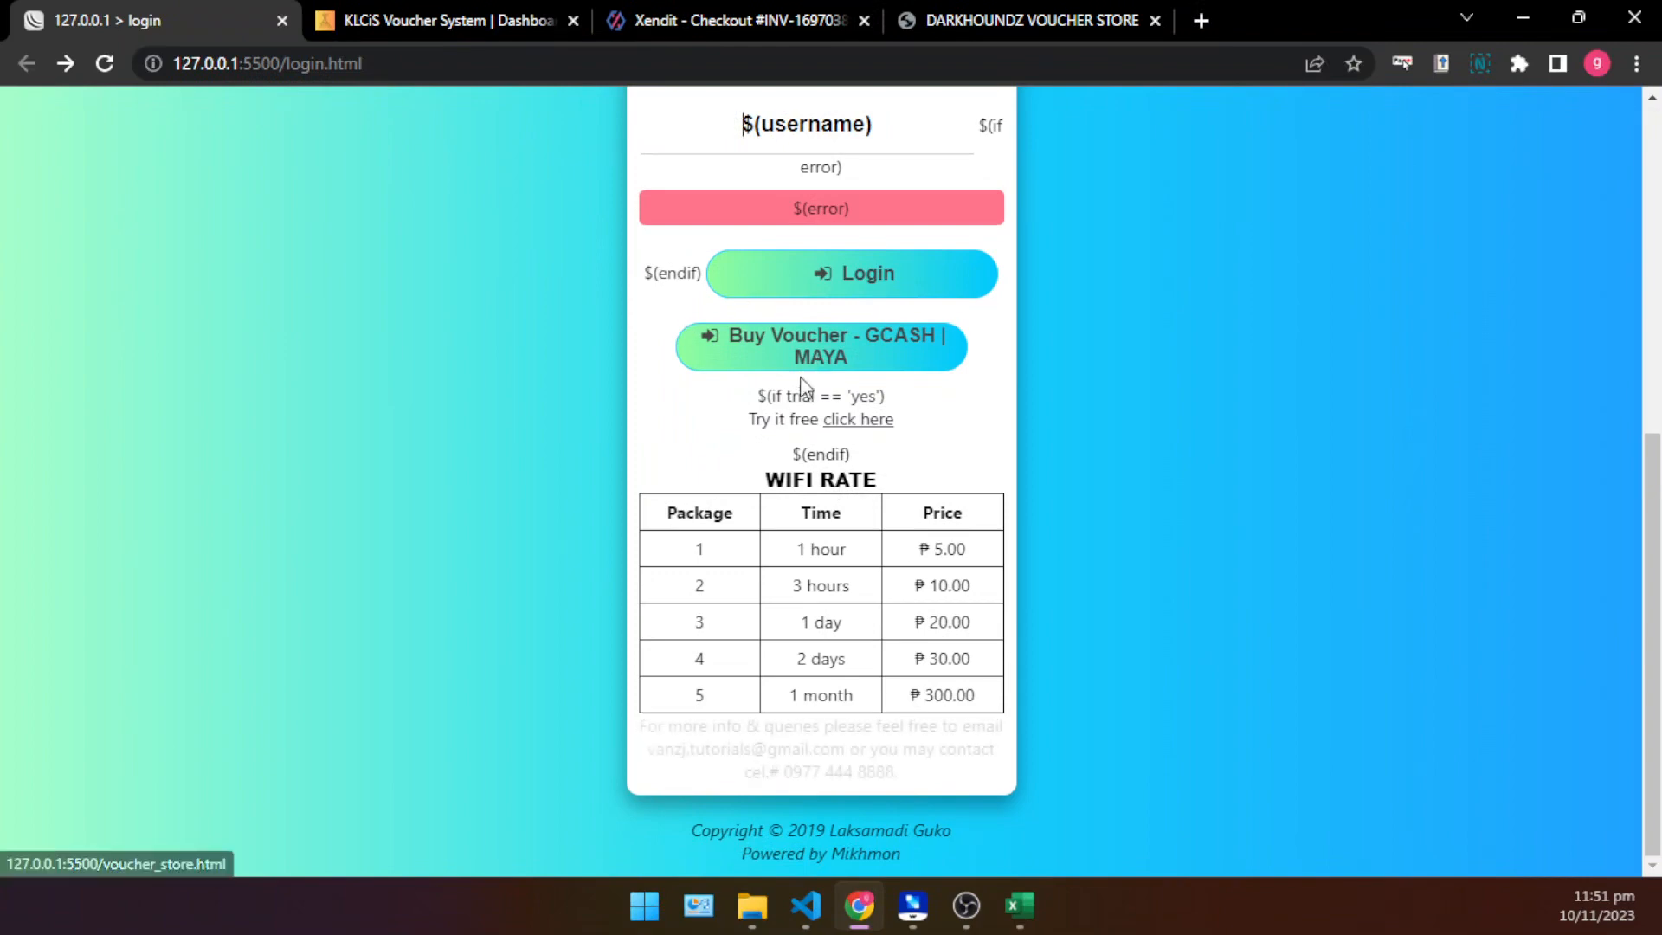
pyautogui.scroll(5, 812, 351)
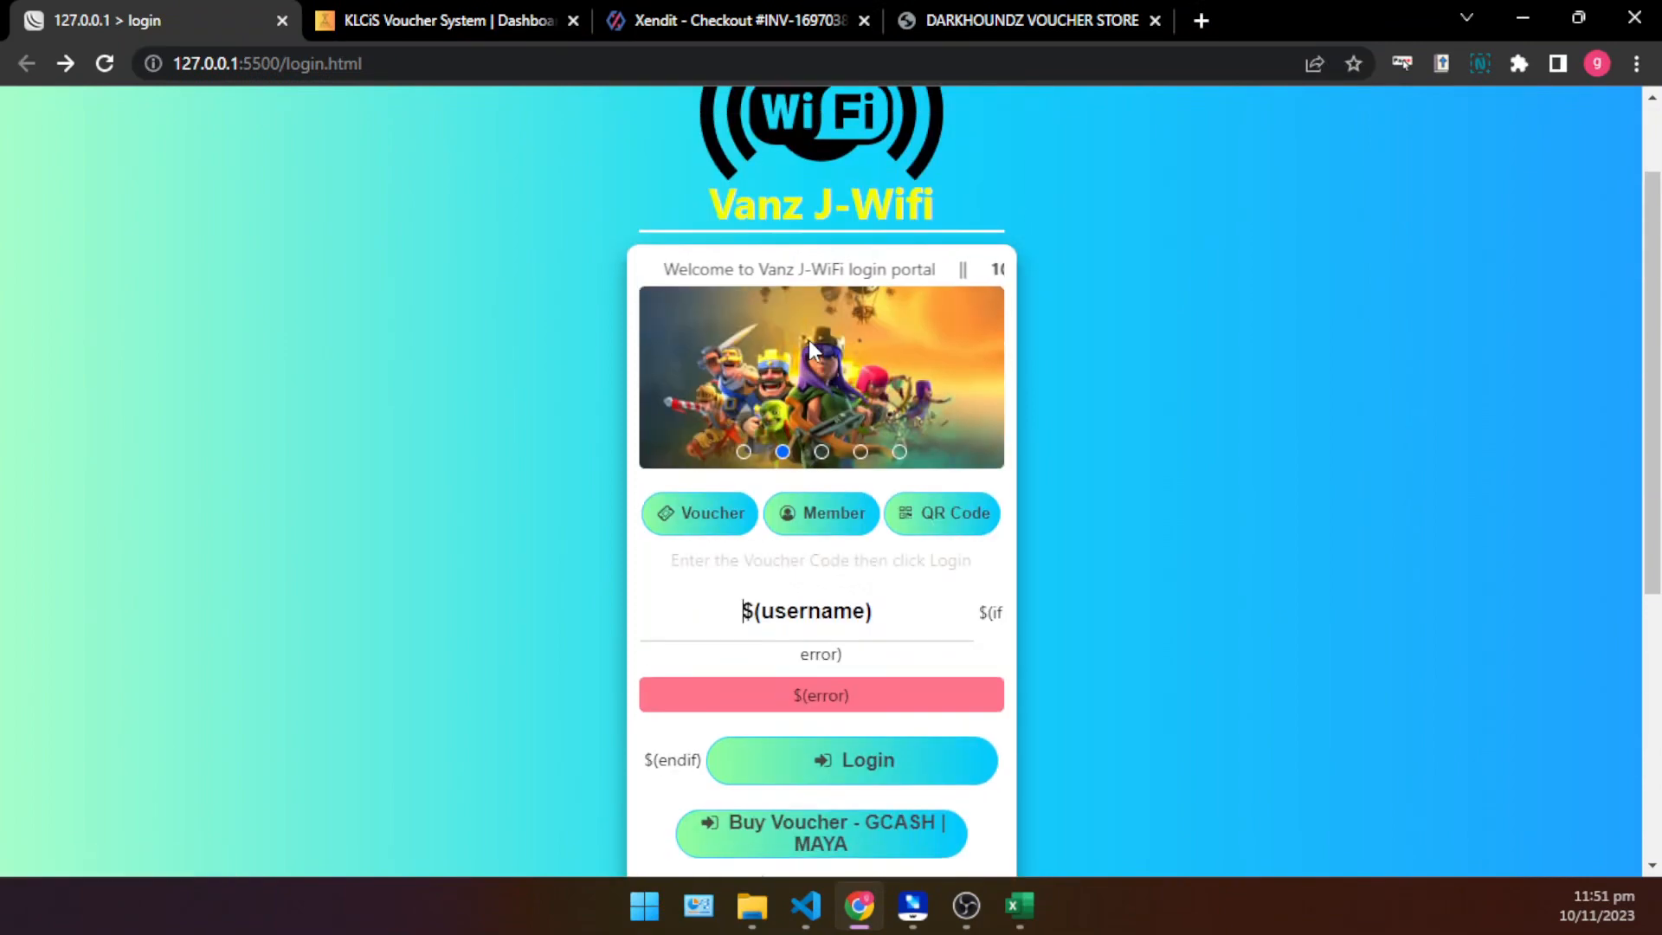
pyautogui.scroll(-4, 1141, 475)
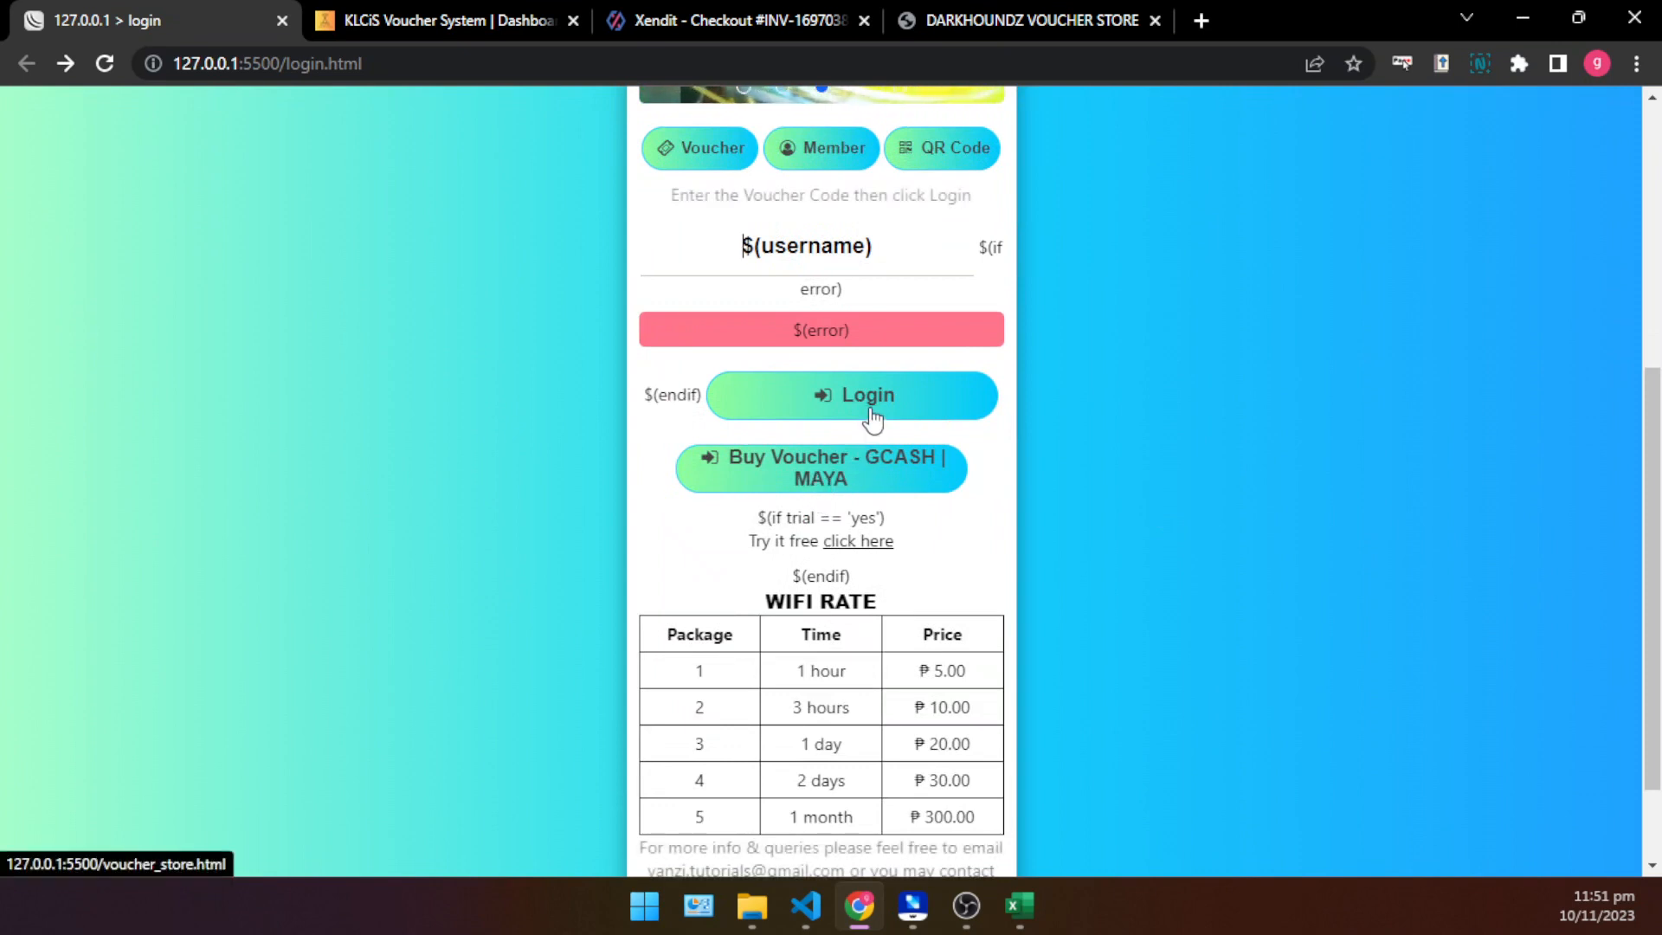
# - Test the Buy Voucher - GCASH | MAYA button, inspect the end of the address it opens and return to the login page
pyautogui.click(822, 473)
pyautogui.click(458, 66)
pyautogui.moveTo(458, 66); pyautogui.dragTo(310, 59)
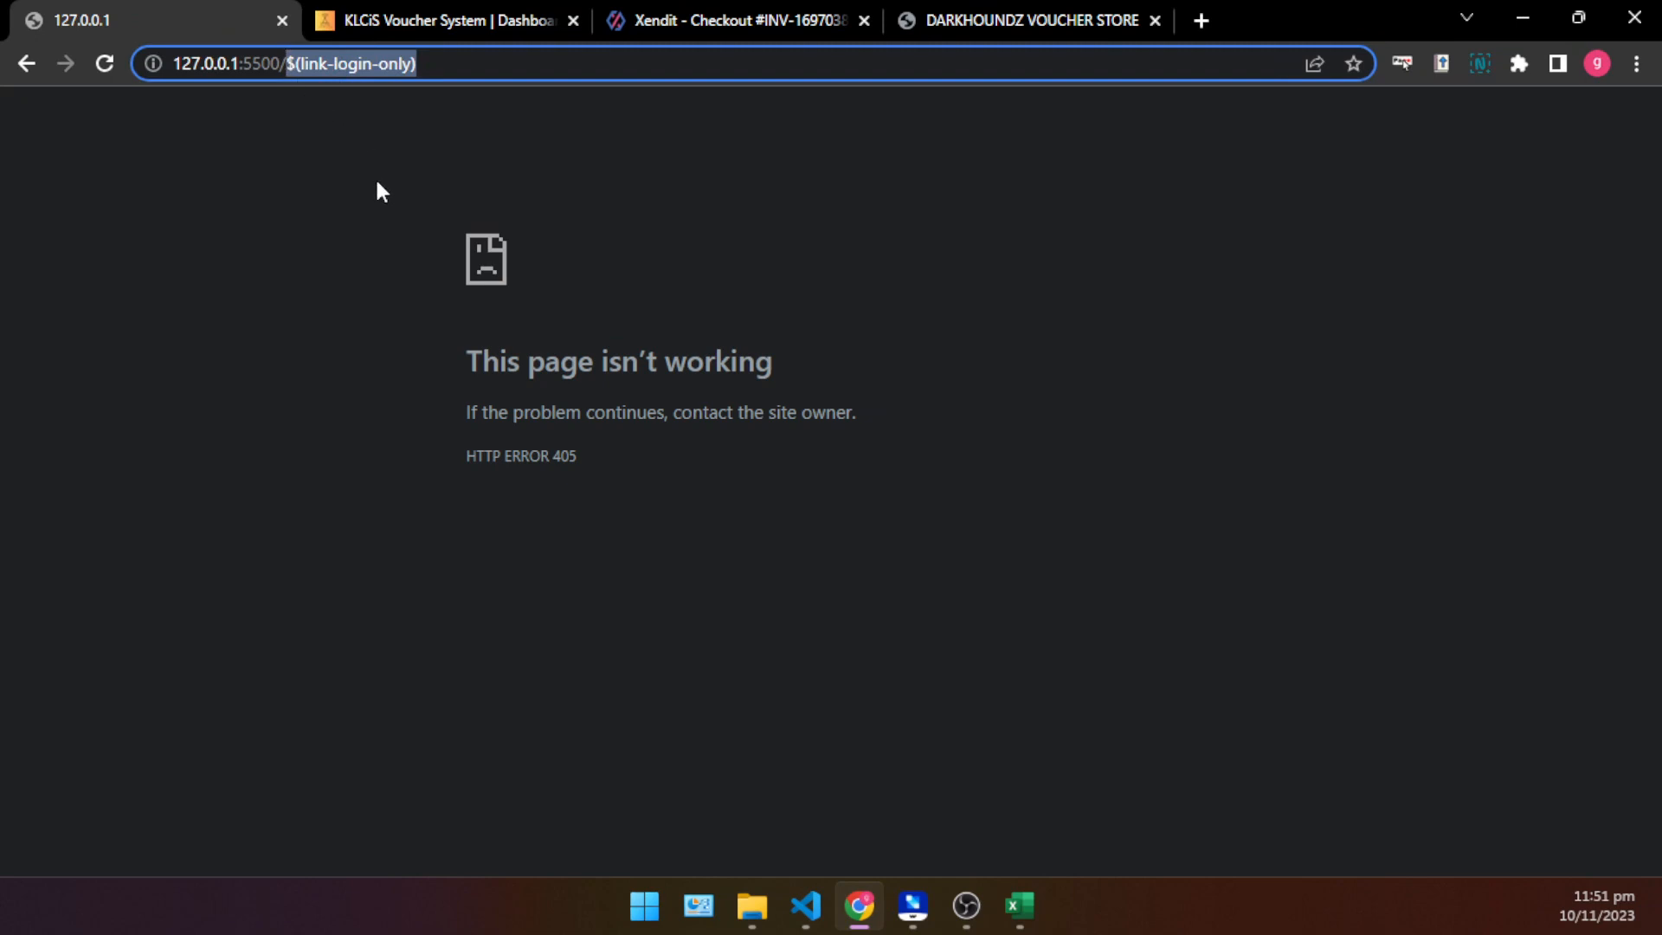
pyautogui.click(23, 73)
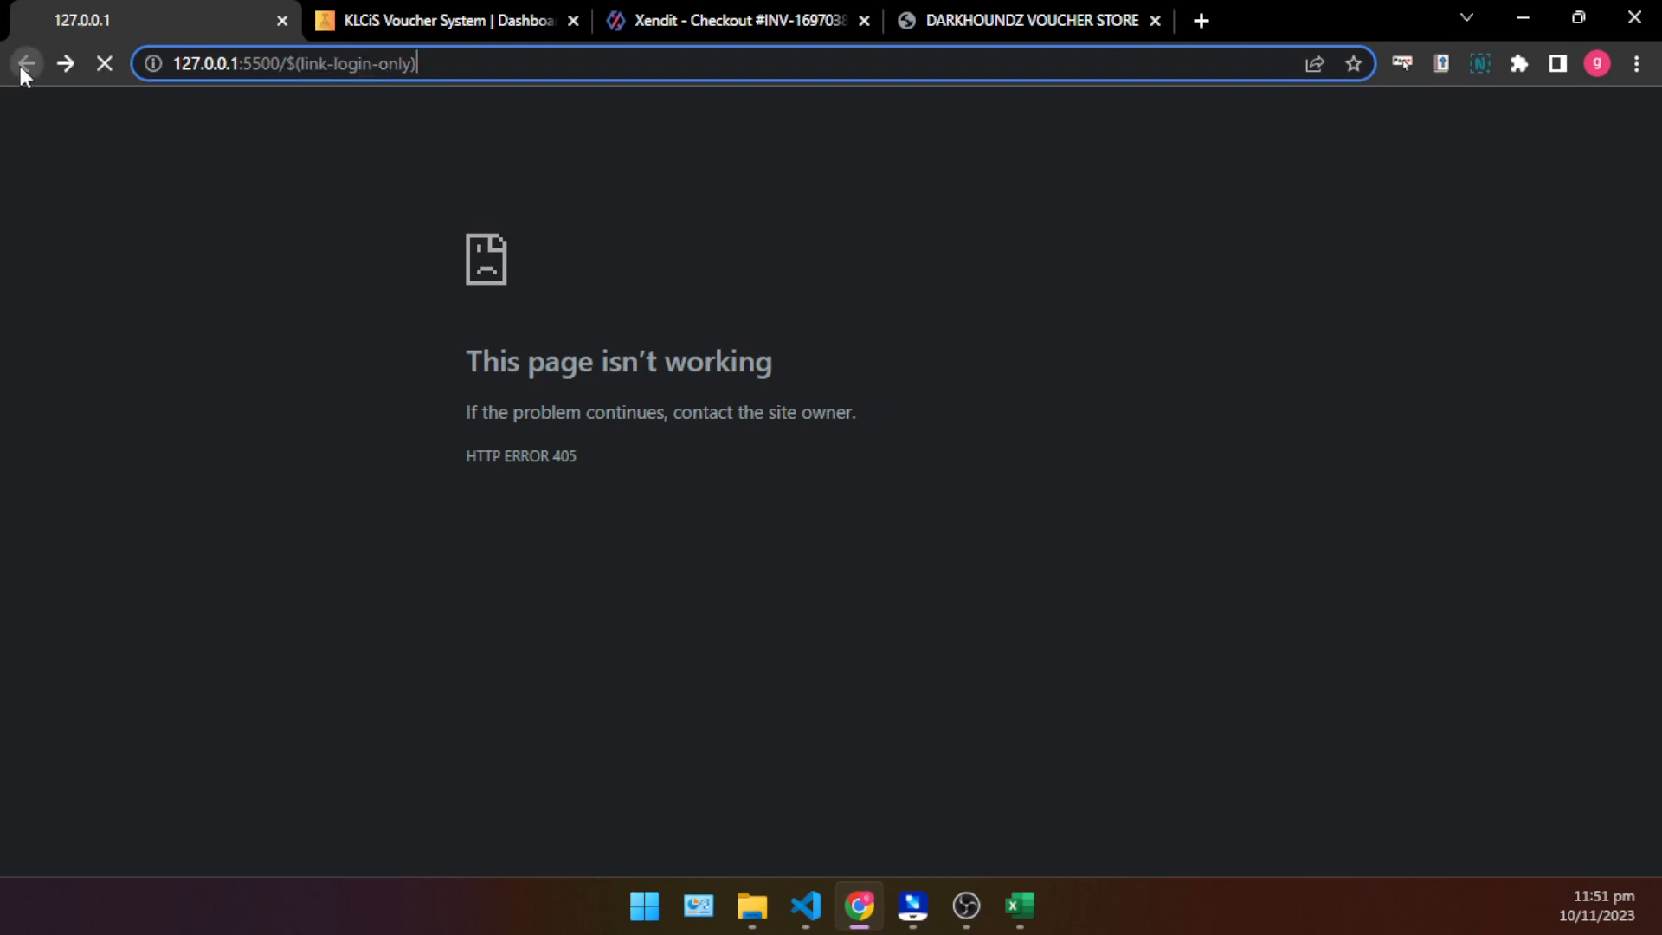
pyautogui.scroll(-7, 1071, 502)
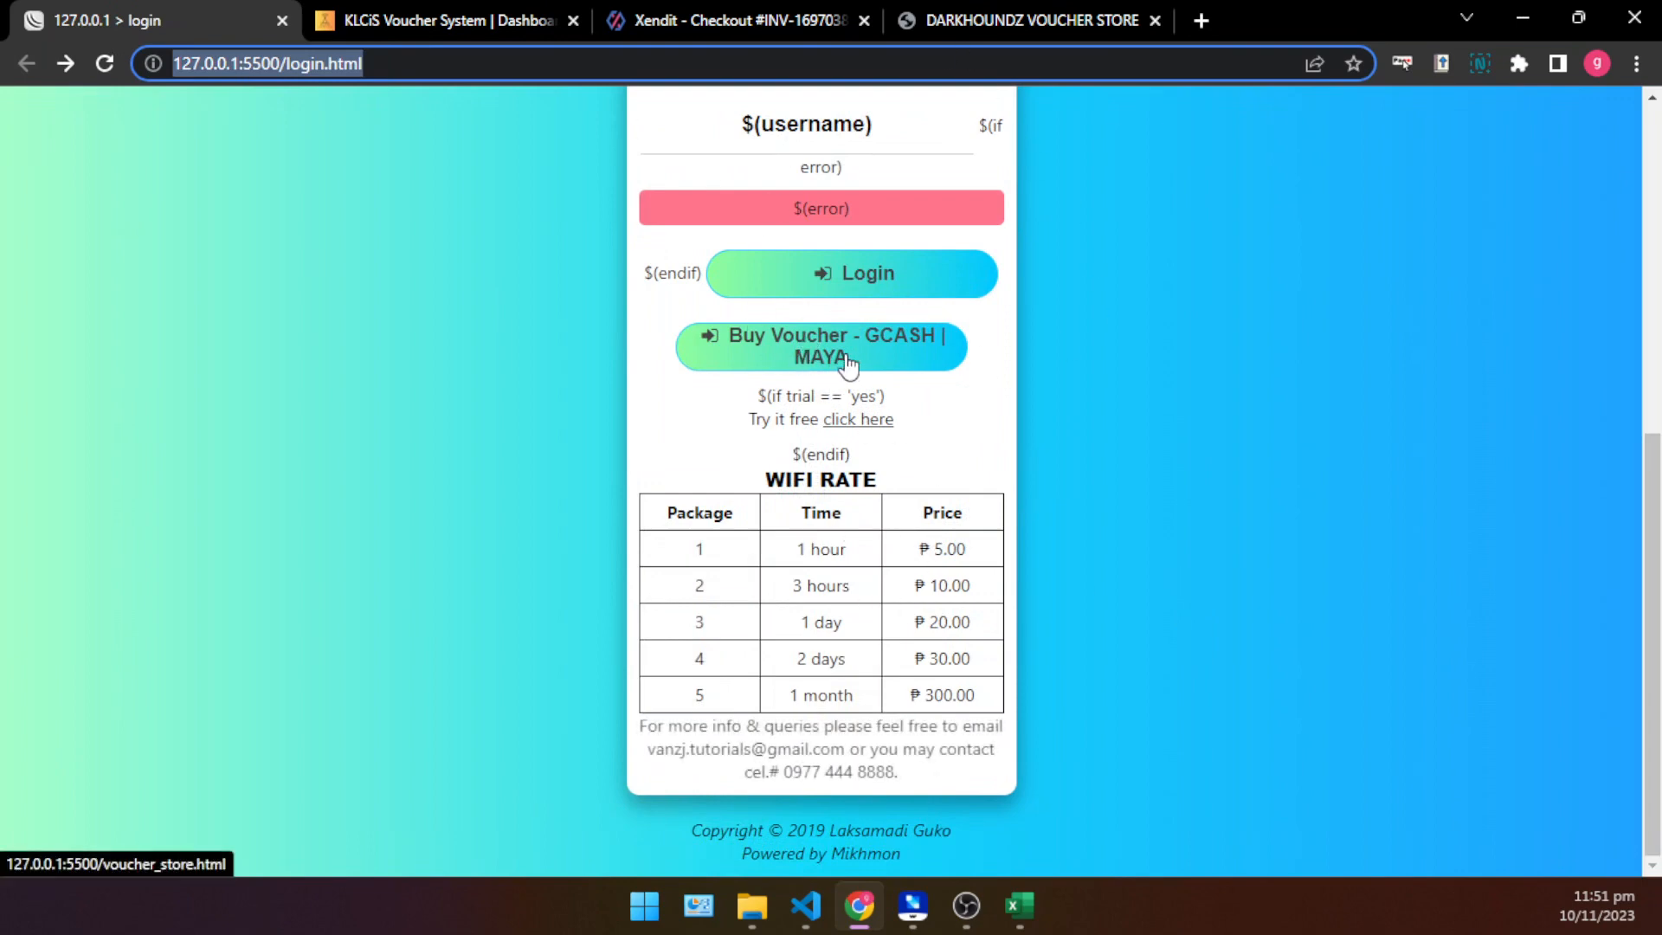
# - Review the DARKHOUNDZ VOUCHER STORE packages and the statuses and amounts of the imported codes on the KLCiS Voucher Import page
pyautogui.click(1049, 20)
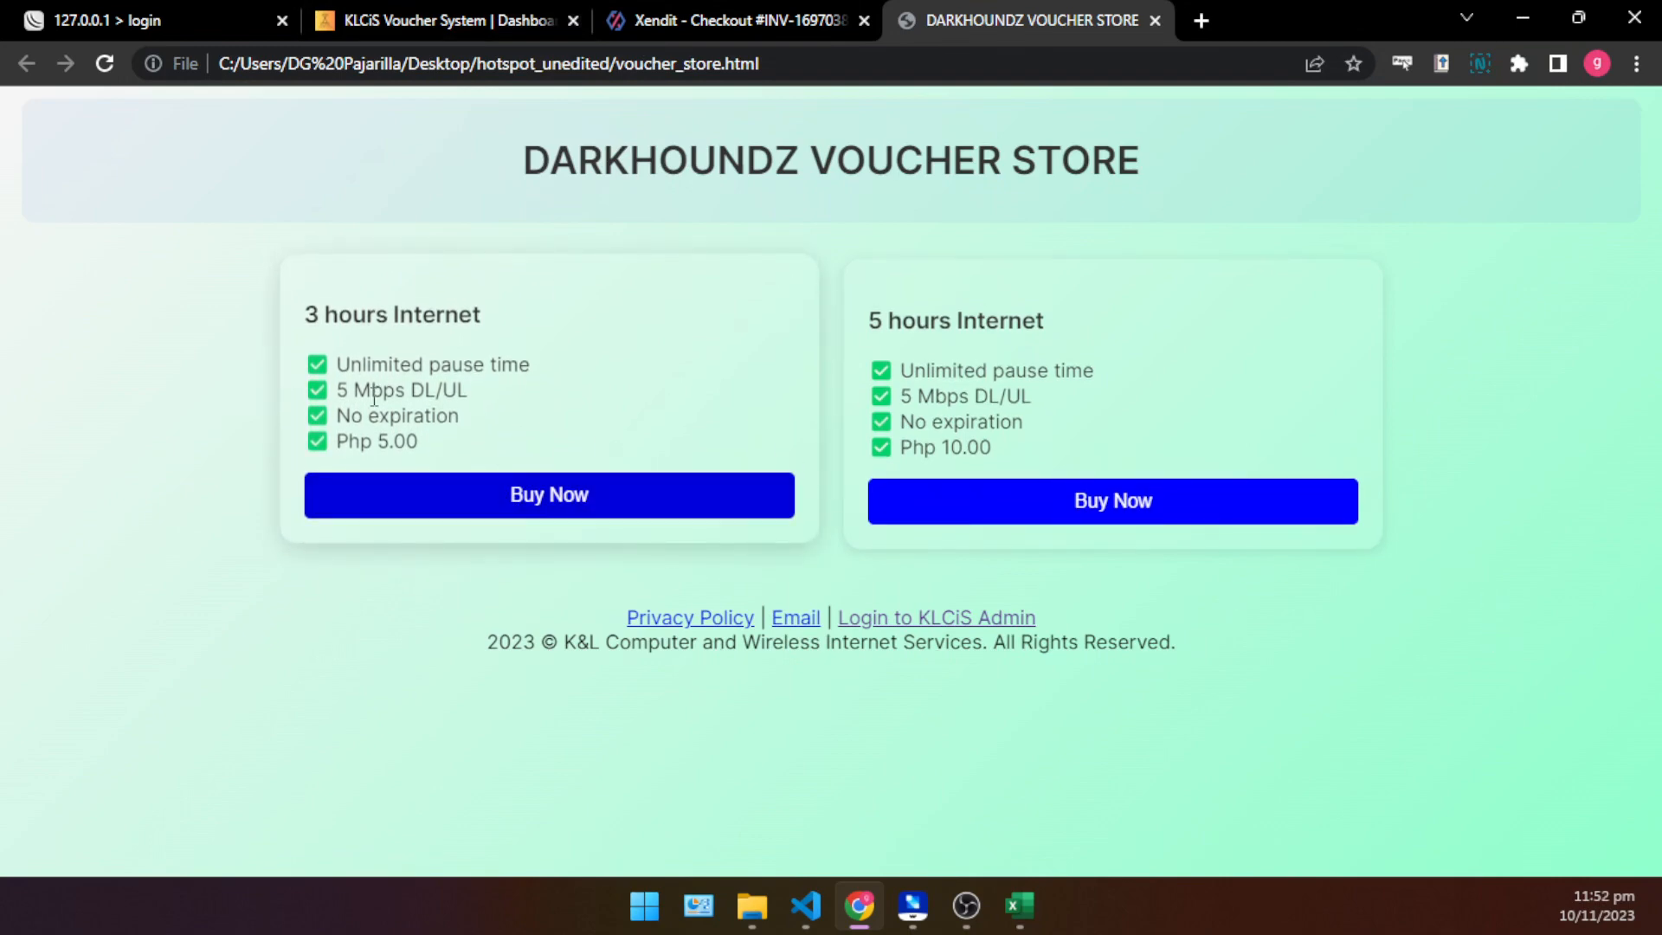
pyautogui.click(389, 19)
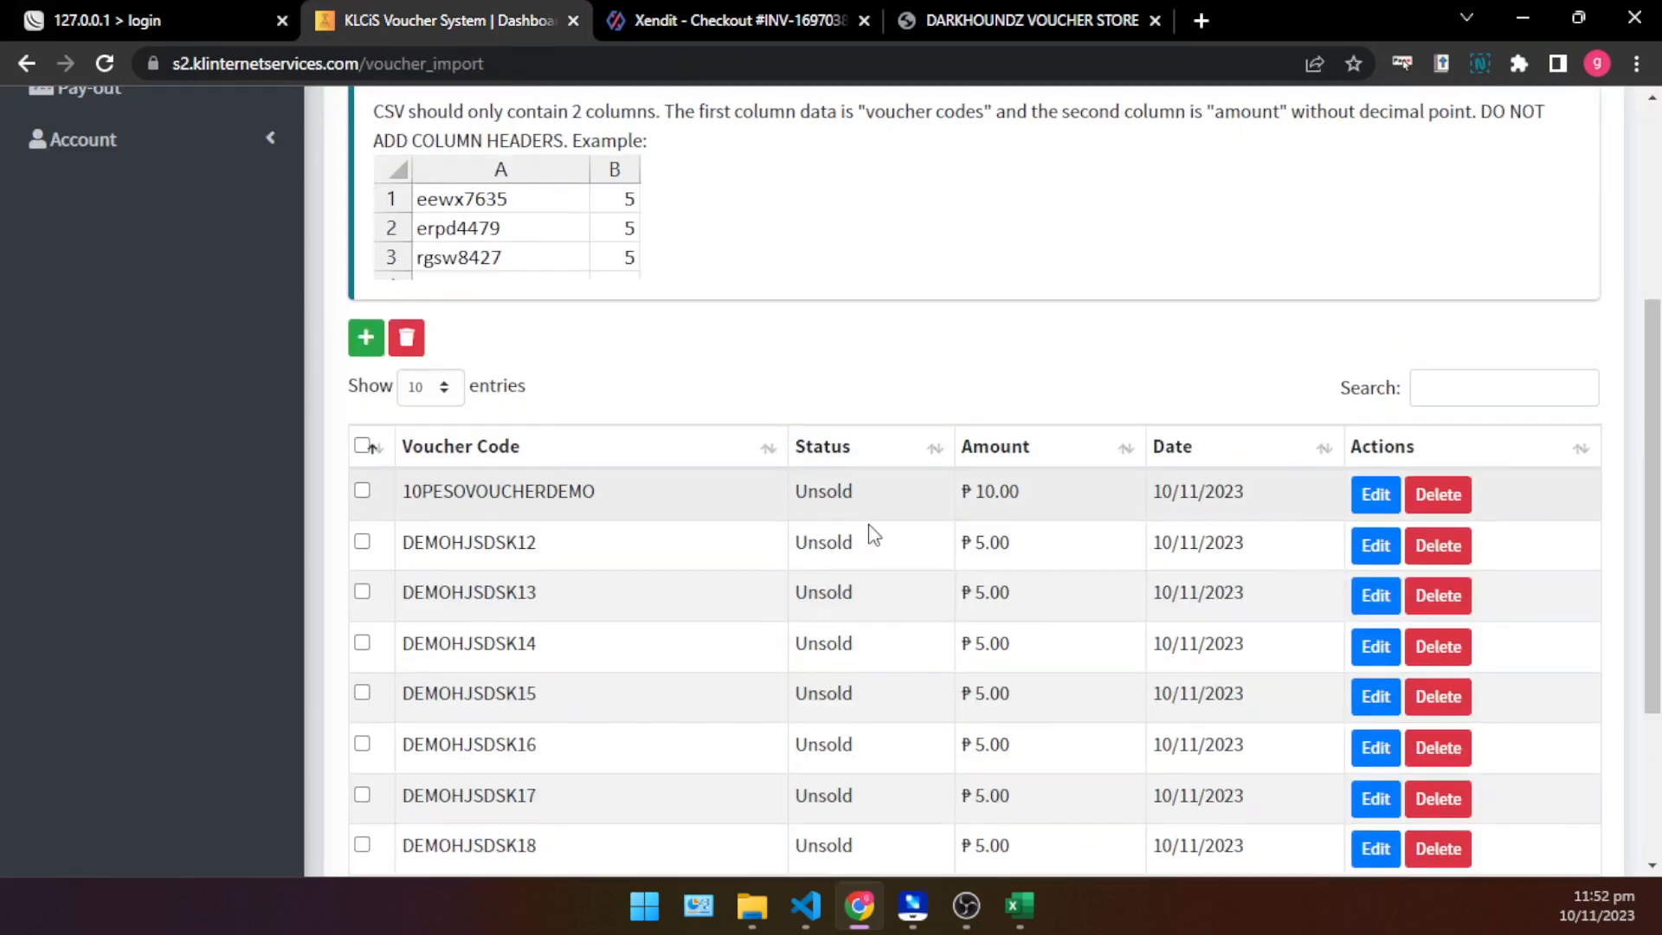
pyautogui.scroll(-3, 931, 554)
pyautogui.moveTo(971, 290); pyautogui.dragTo(1031, 667)
pyautogui.click(1002, 442)
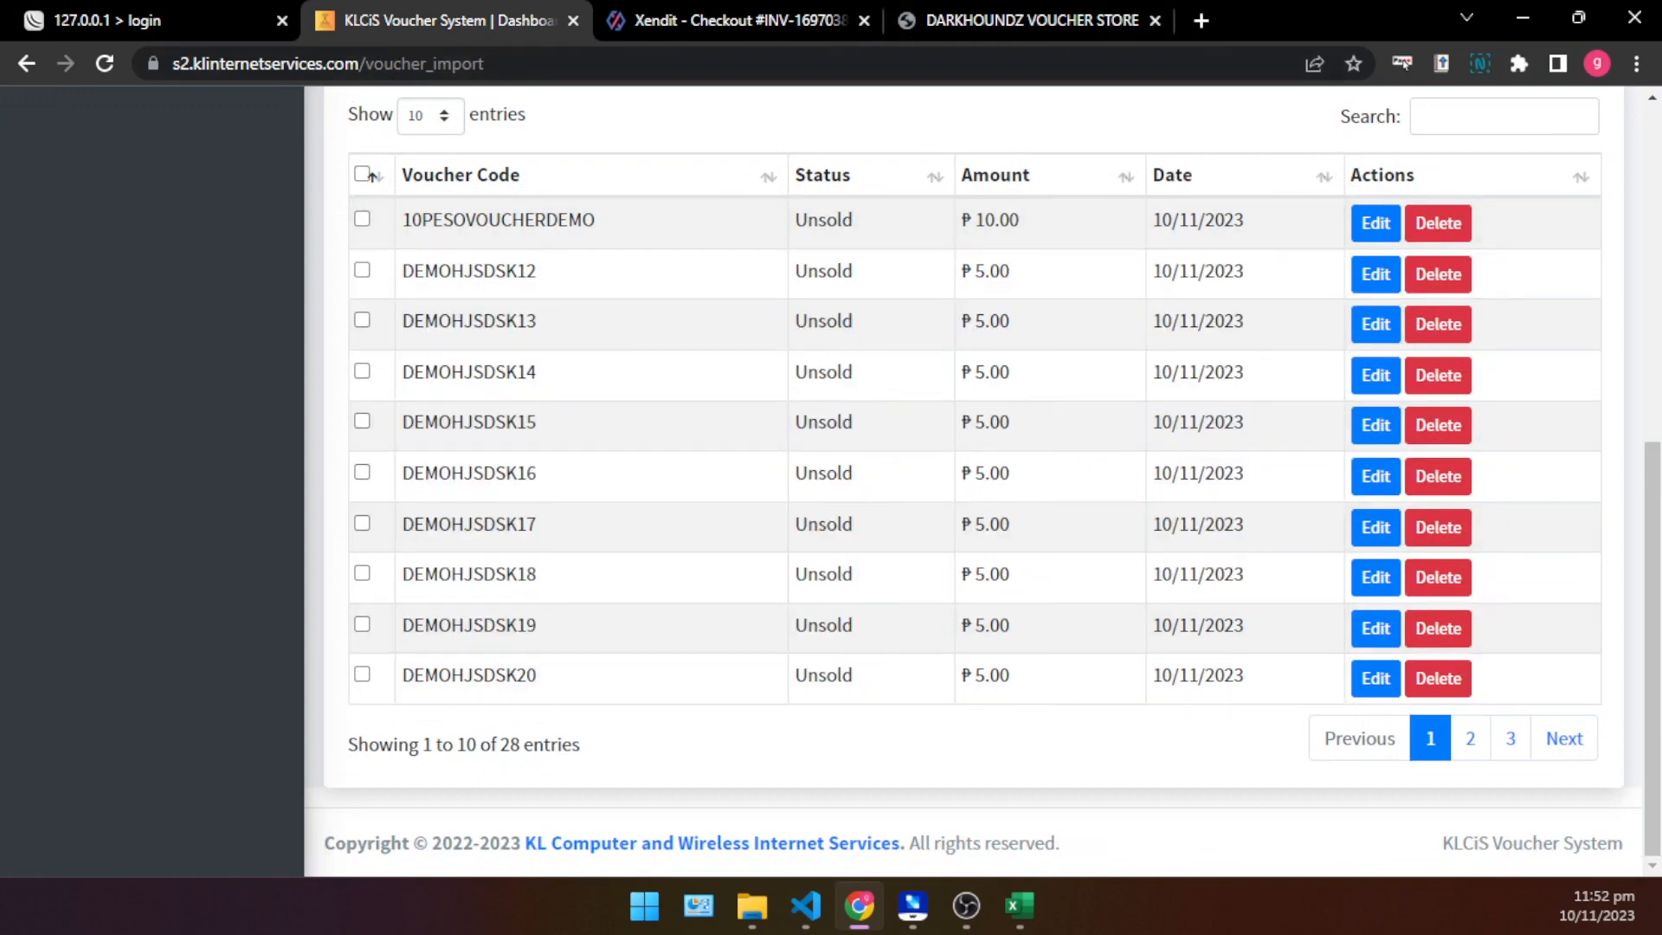
pyautogui.scroll(5, 1276, 408)
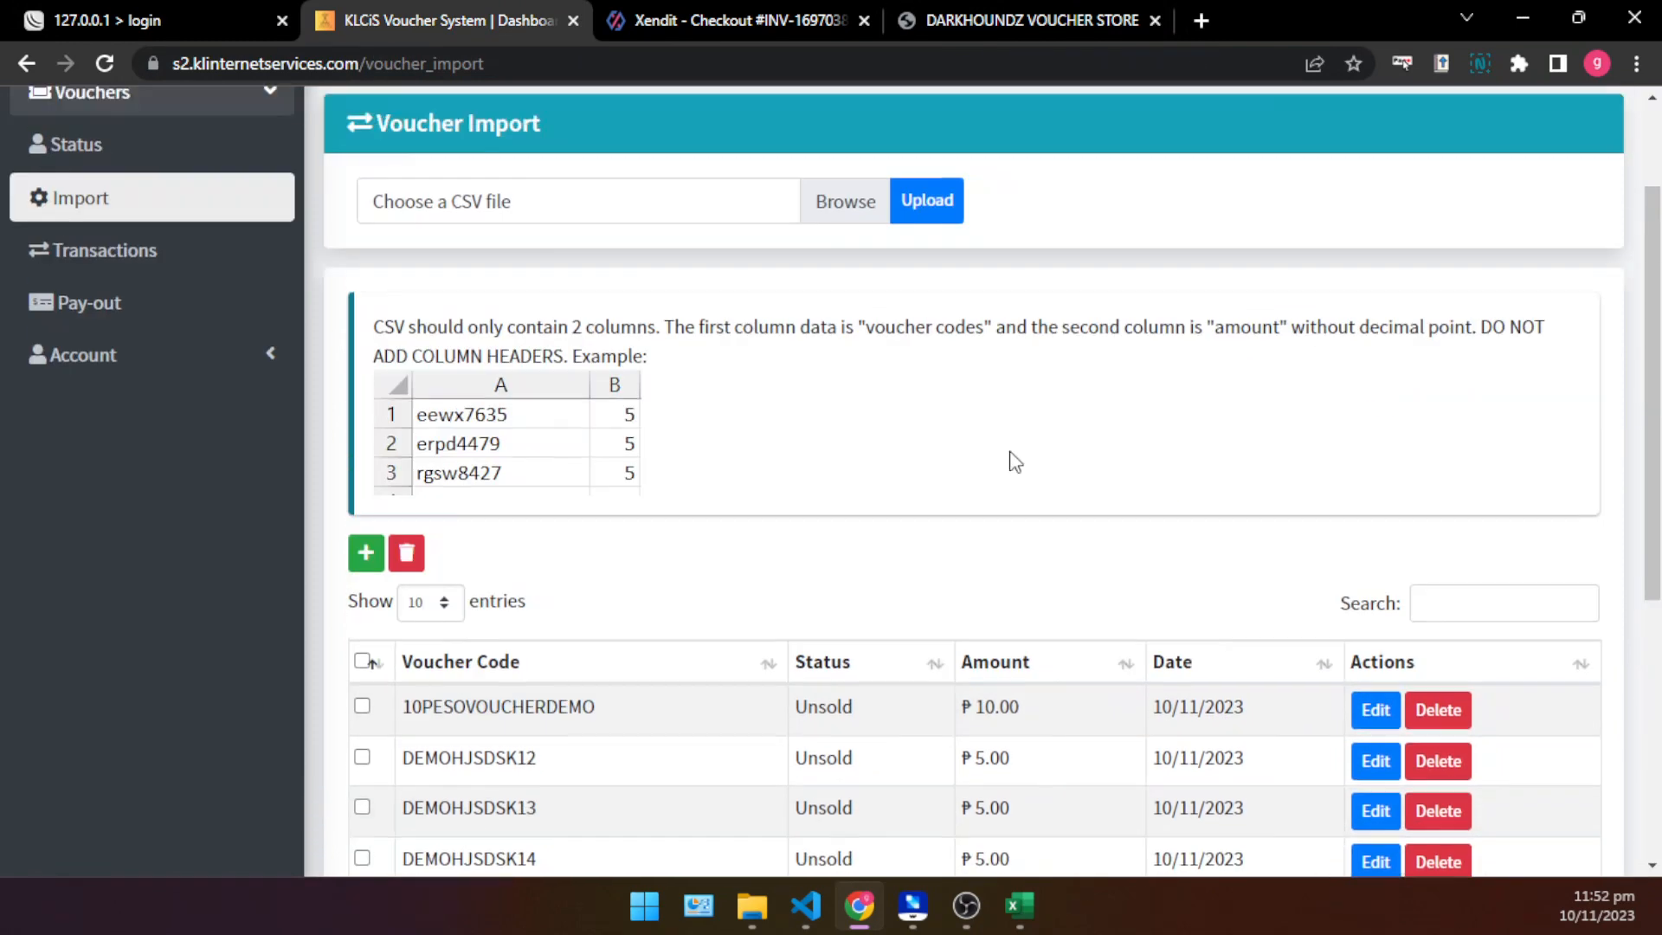
# - Keep the Wondershare MirrorGo phone window on top beside the browser and close the old Xendit checkout tab
pyautogui.moveTo(2, 69); pyautogui.dragTo(1373, 30)
pyautogui.click(1505, 28)
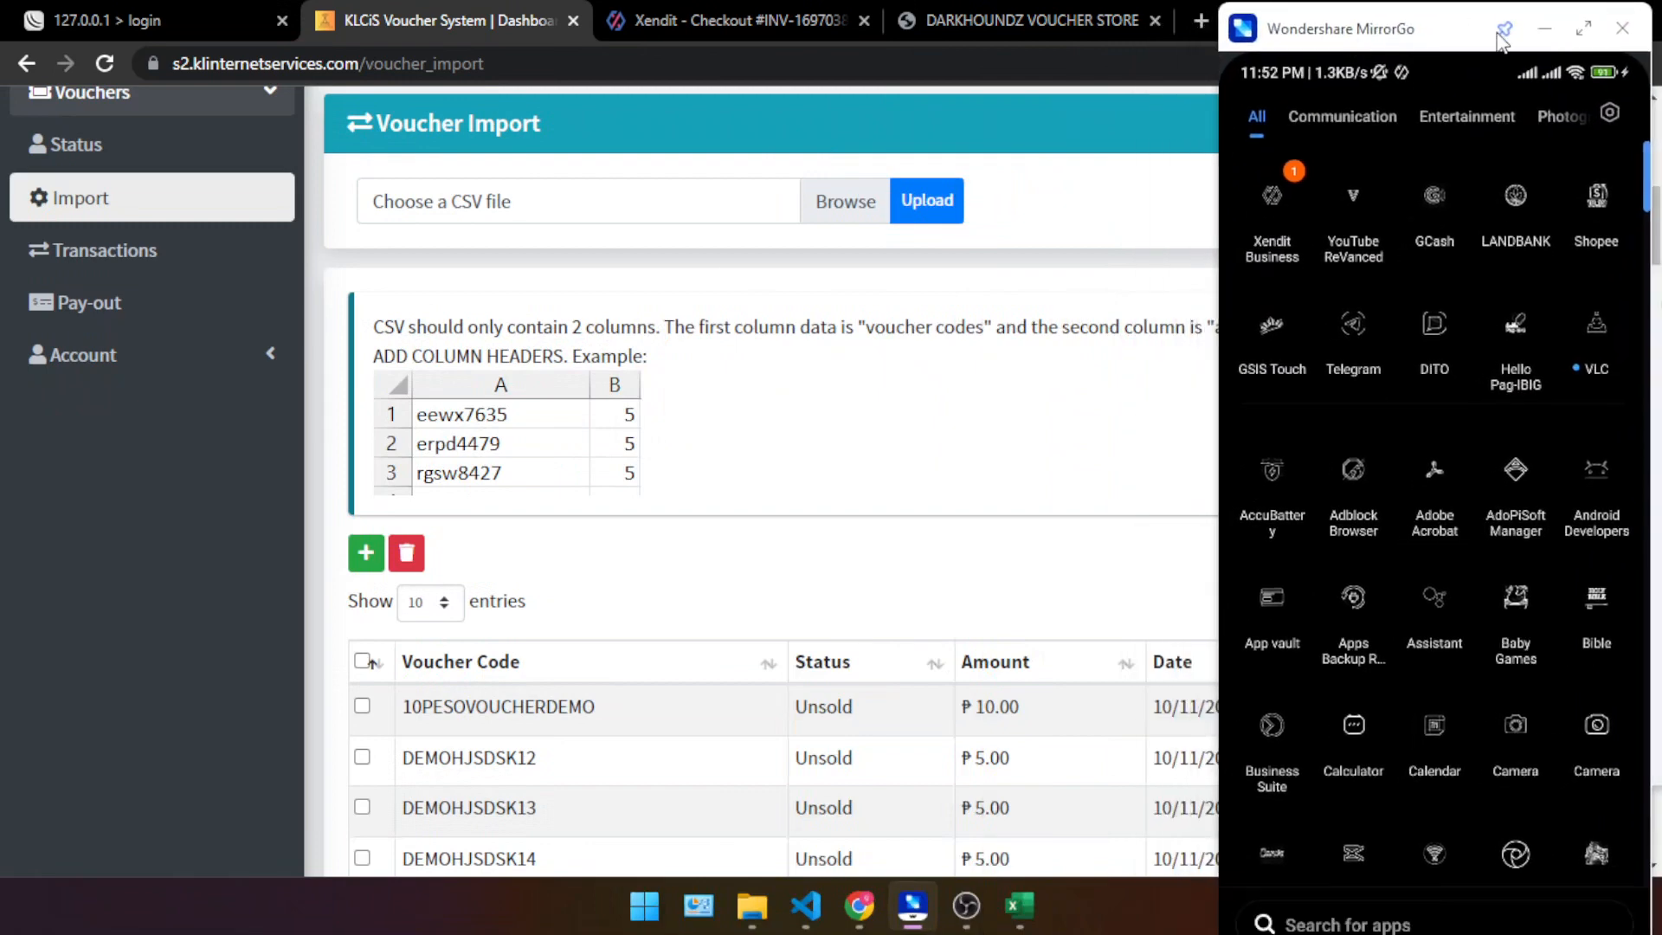
pyautogui.click(695, 4)
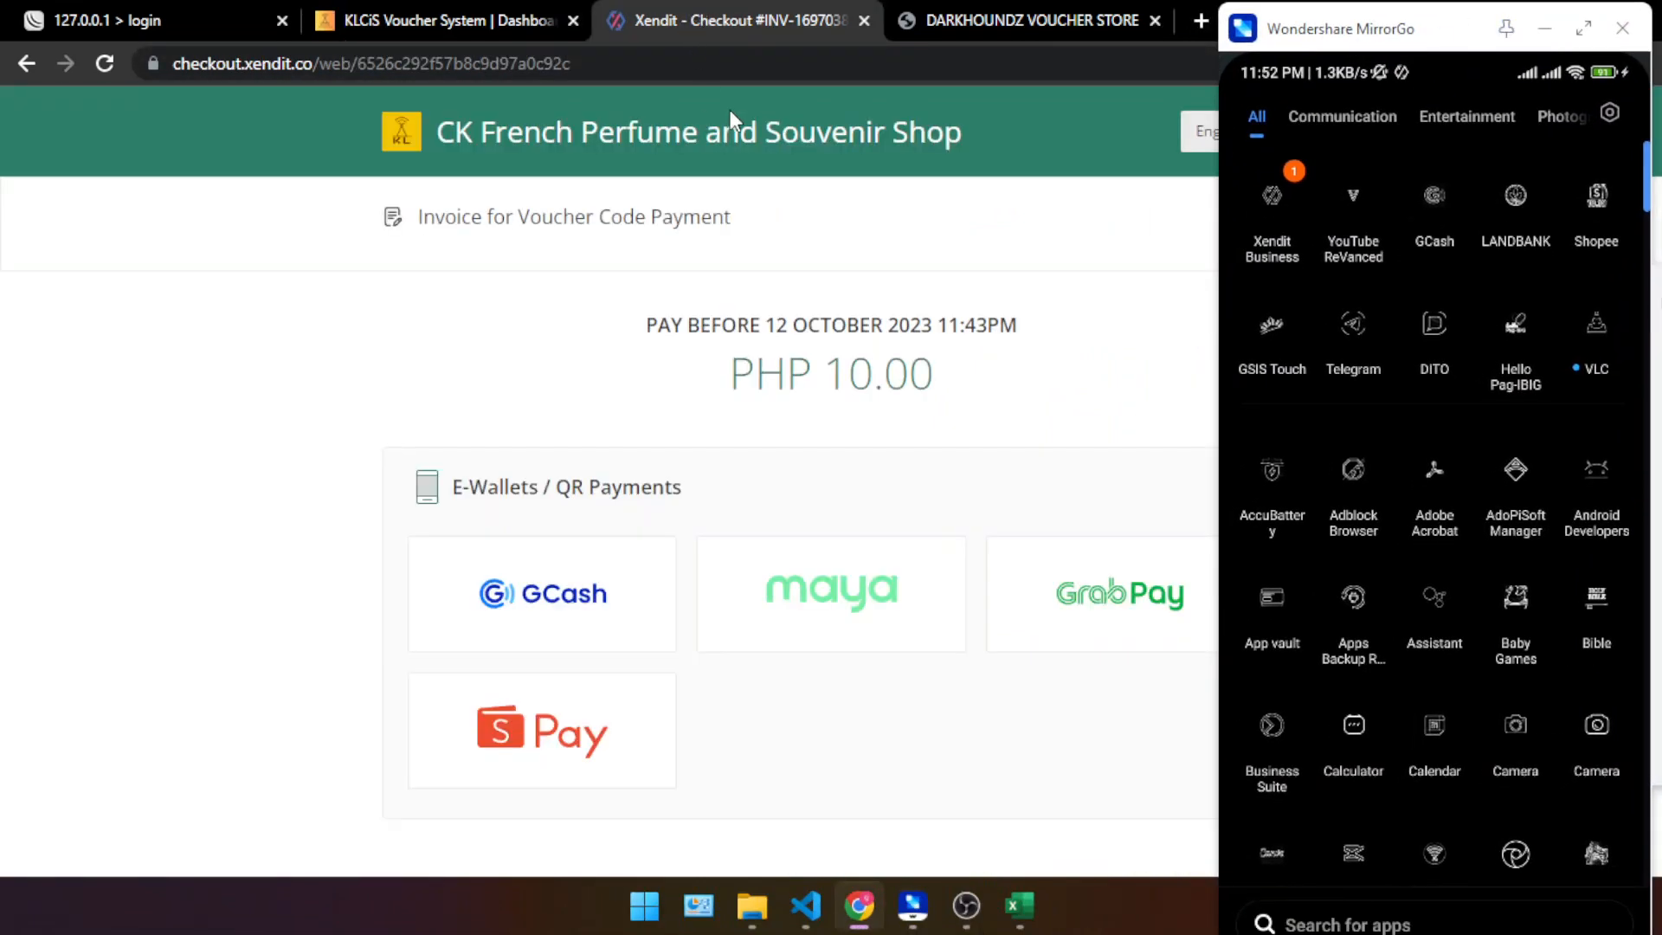
pyautogui.click(864, 22)
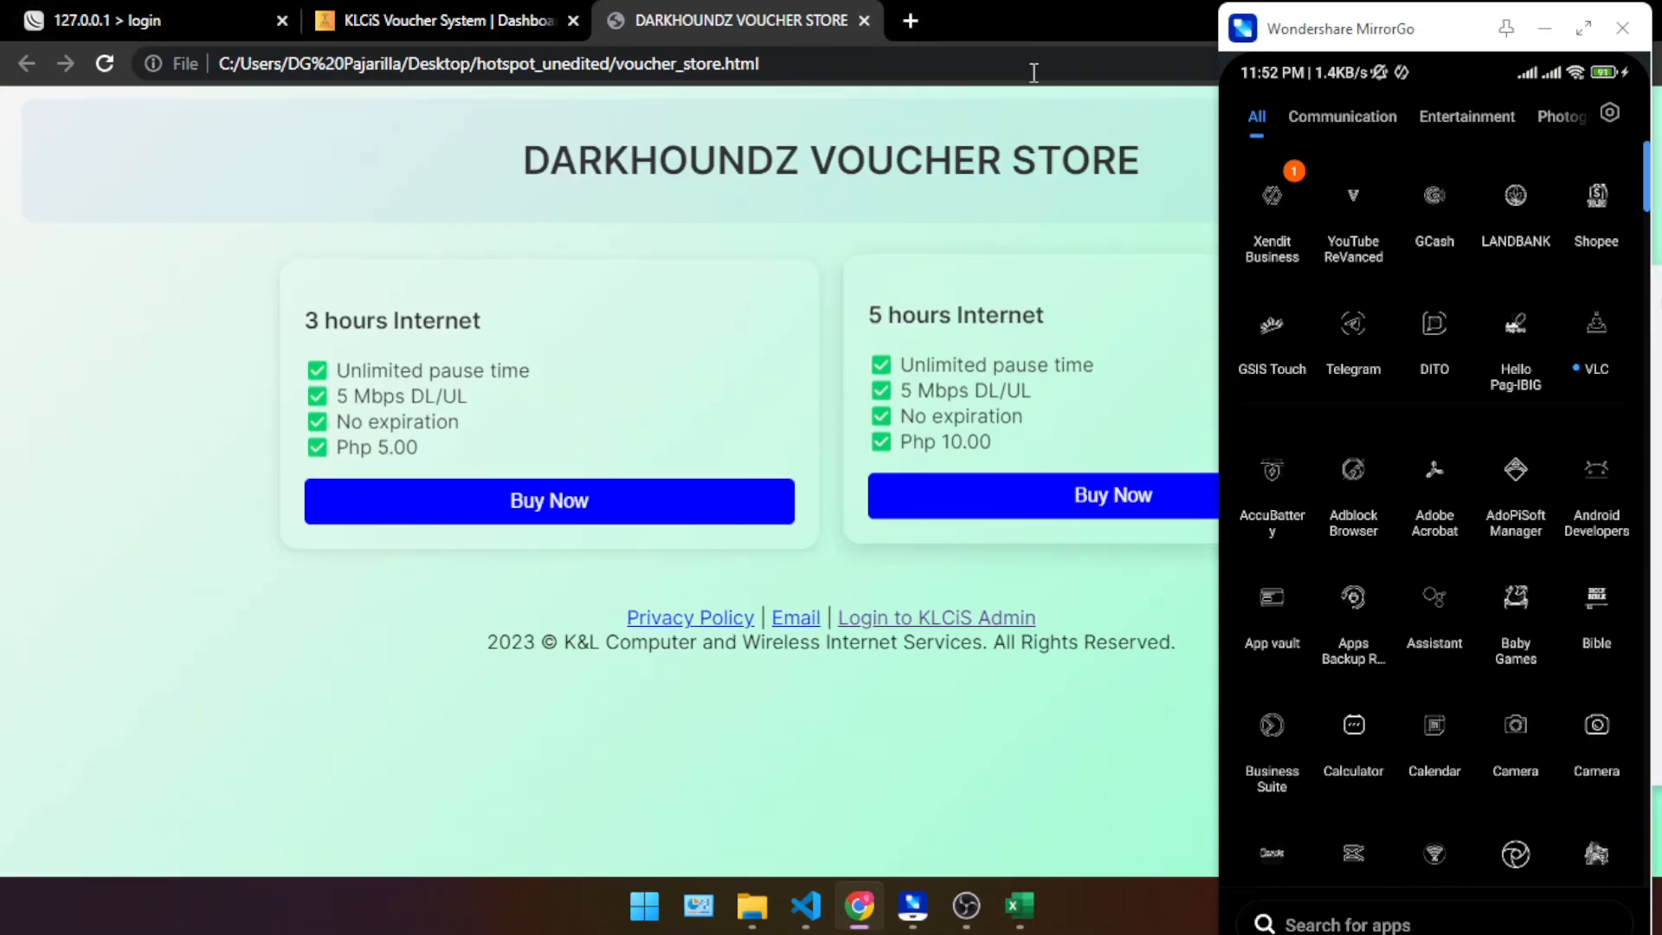
# - Minimize File Explorer and reduce Chrome to a smaller window beside the phone mirror, showing the DARKHOUNDZ VOUCHER STORE page
pyautogui.moveTo(1030, 19); pyautogui.dragTo(660, 22)
pyautogui.click(1138, 40)
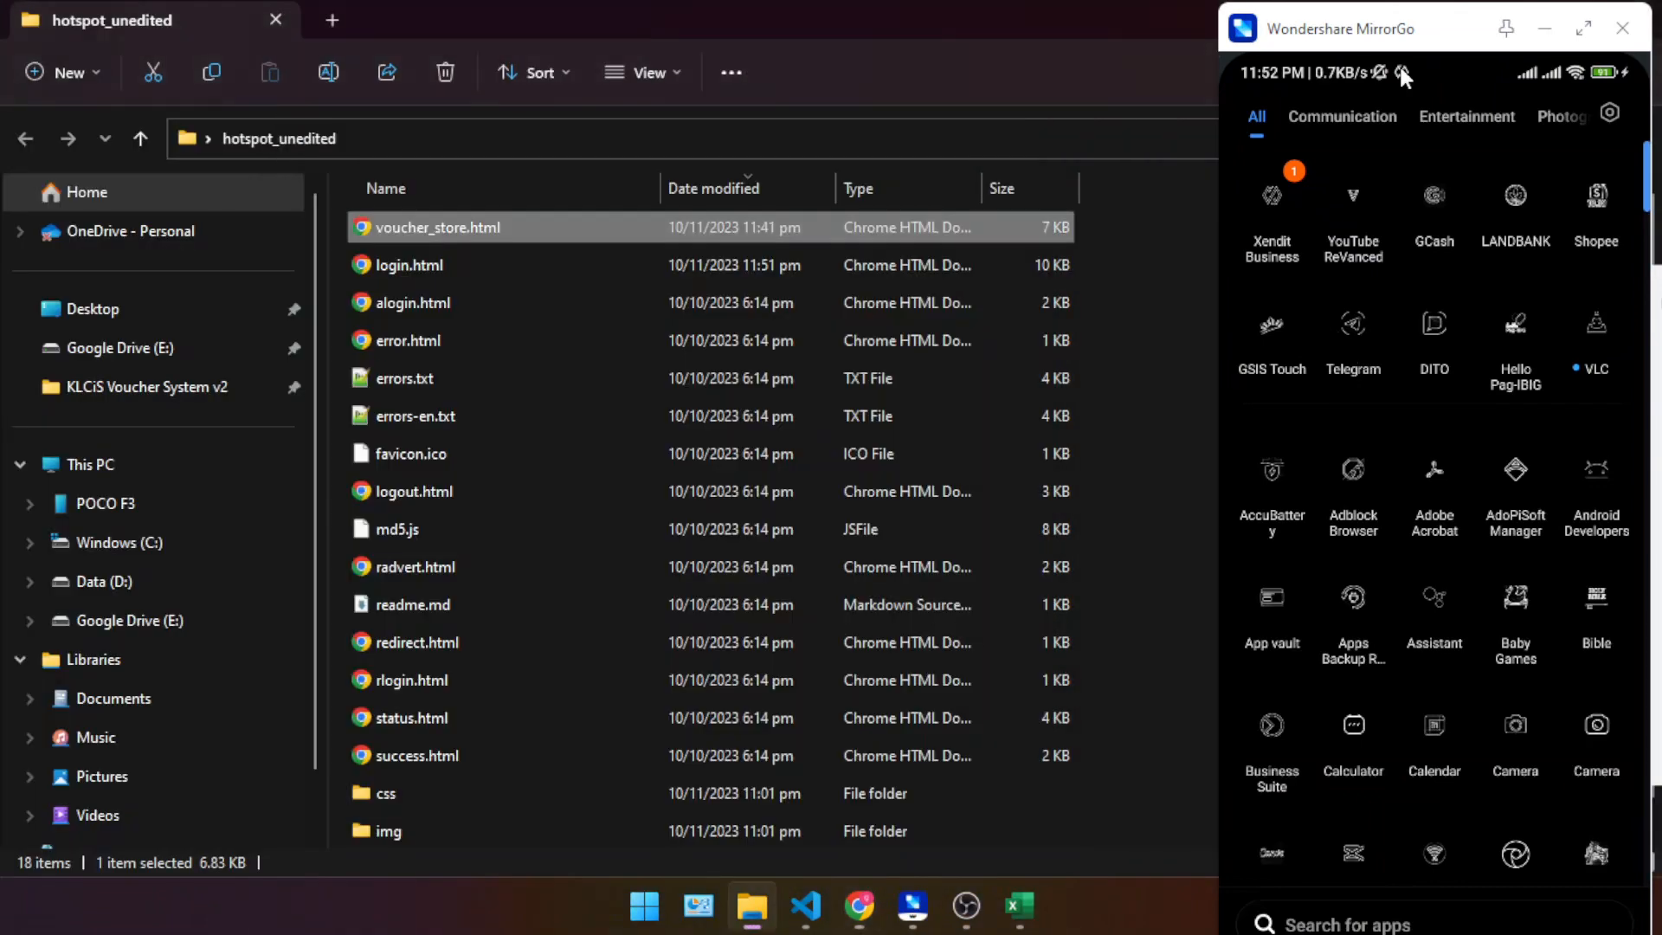
pyautogui.moveTo(1135, 48); pyautogui.dragTo(599, 130)
pyautogui.click(1136, 94)
pyautogui.scroll(-3, 609, 472)
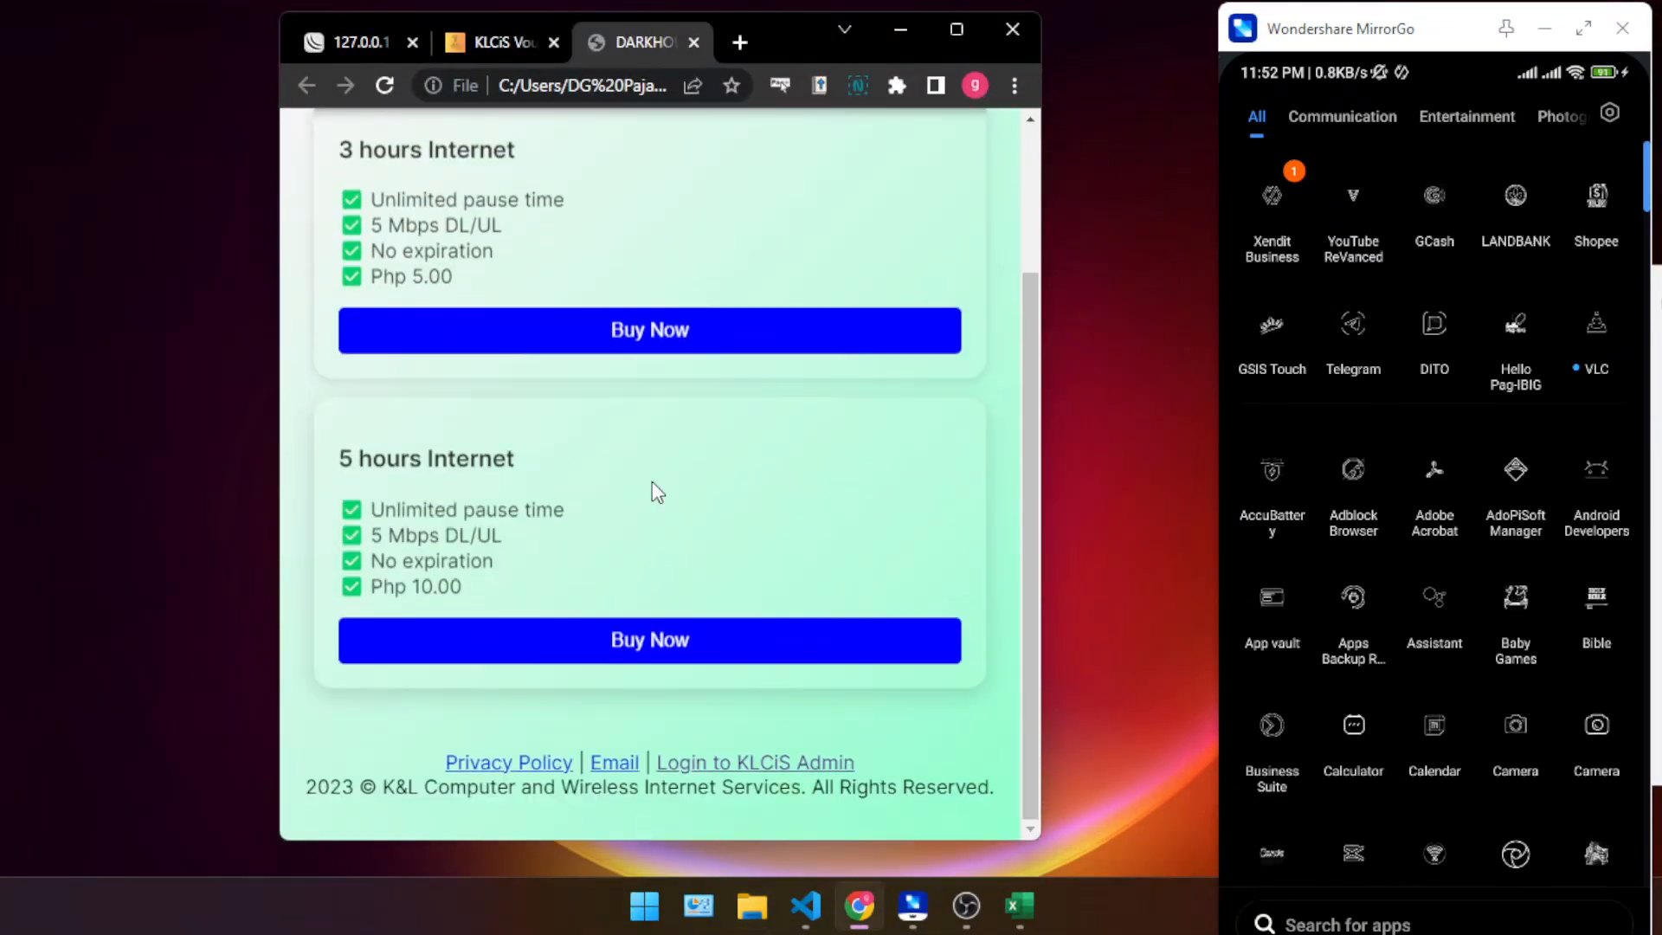
# - Start a purchase of the 3 hours Internet voucher and bring the repositioned phone mirror to its home screen
pyautogui.scroll(3, 652, 490)
pyautogui.click(635, 519)
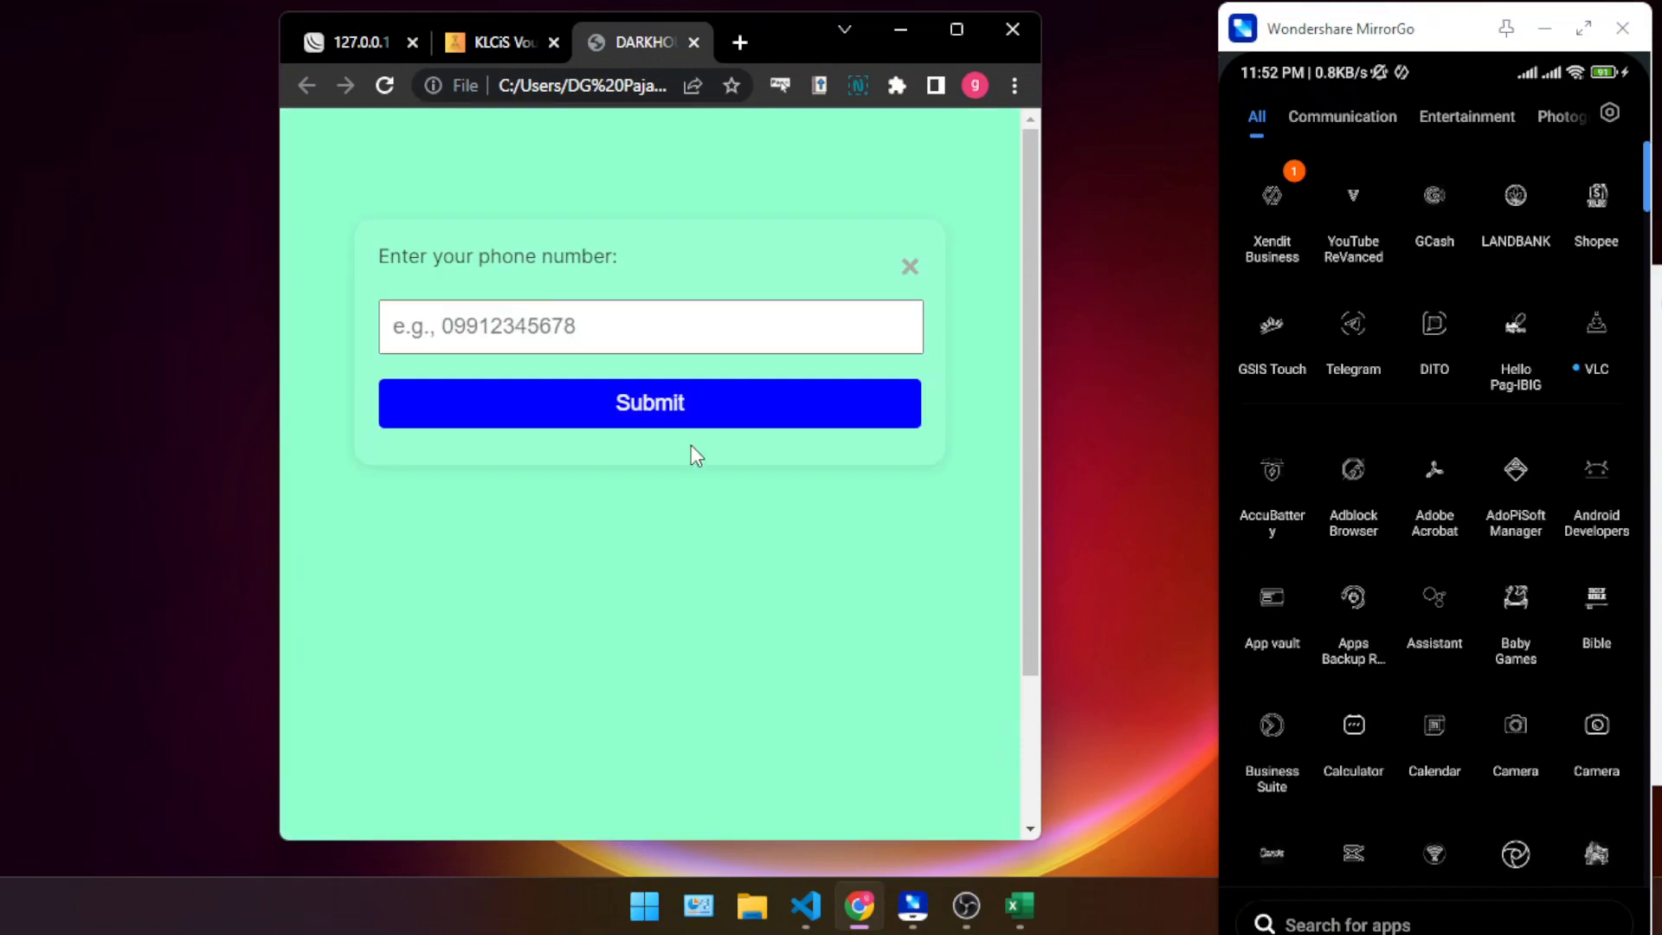
pyautogui.click(401, 323)
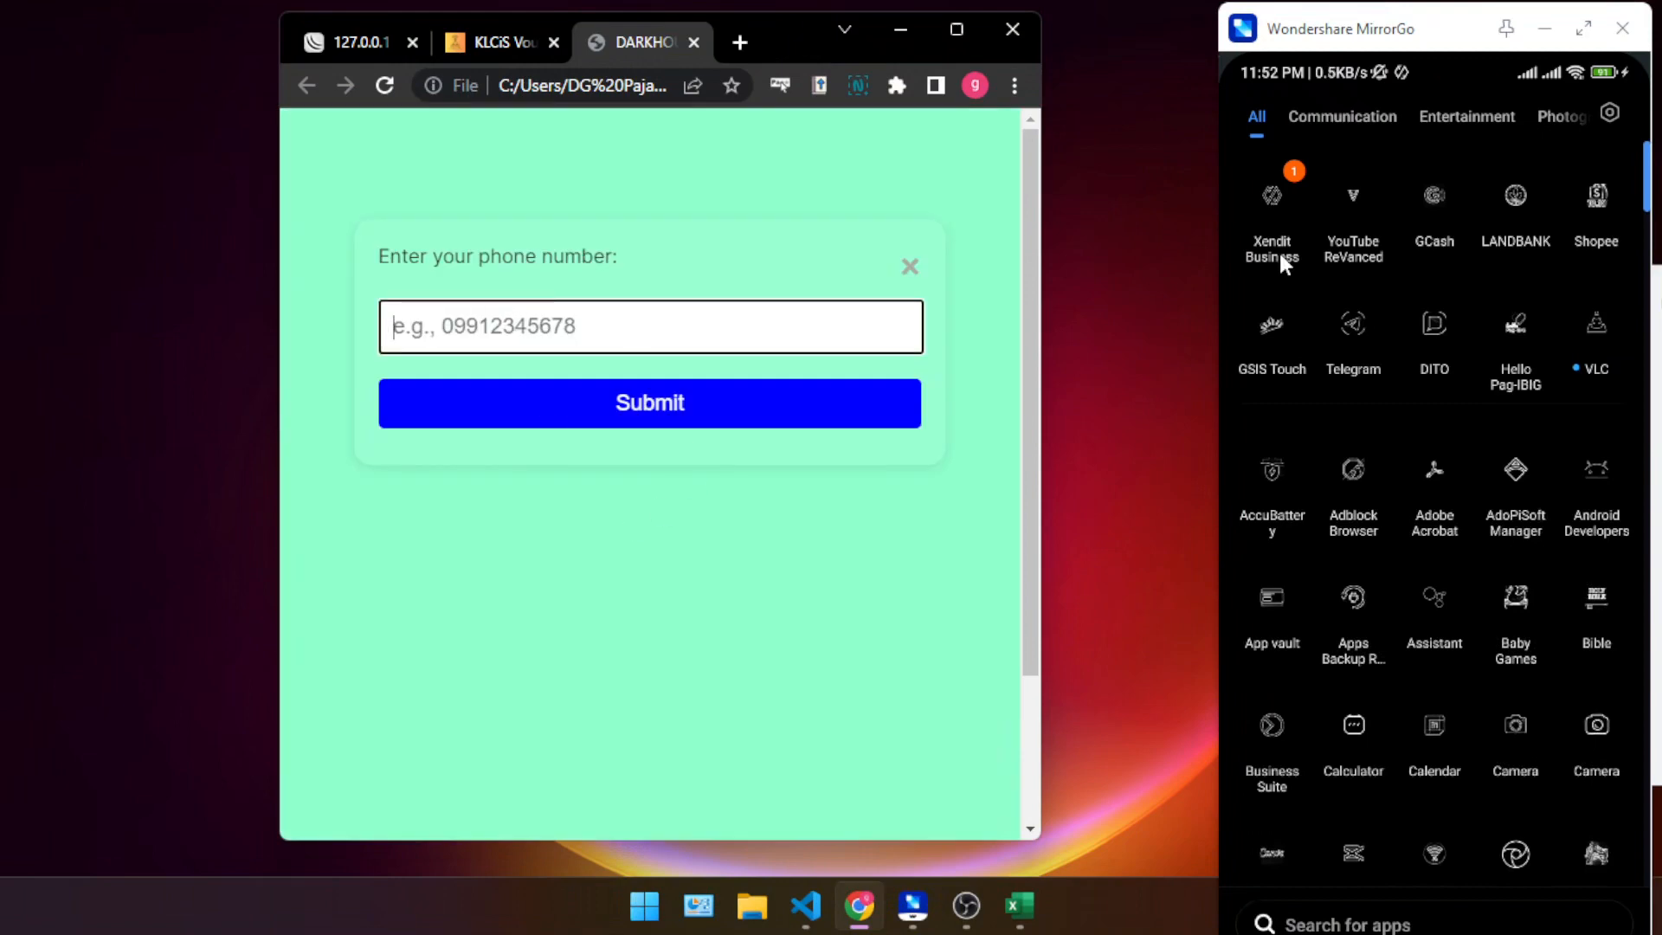
pyautogui.moveTo(1381, 38); pyautogui.dragTo(1331, 26)
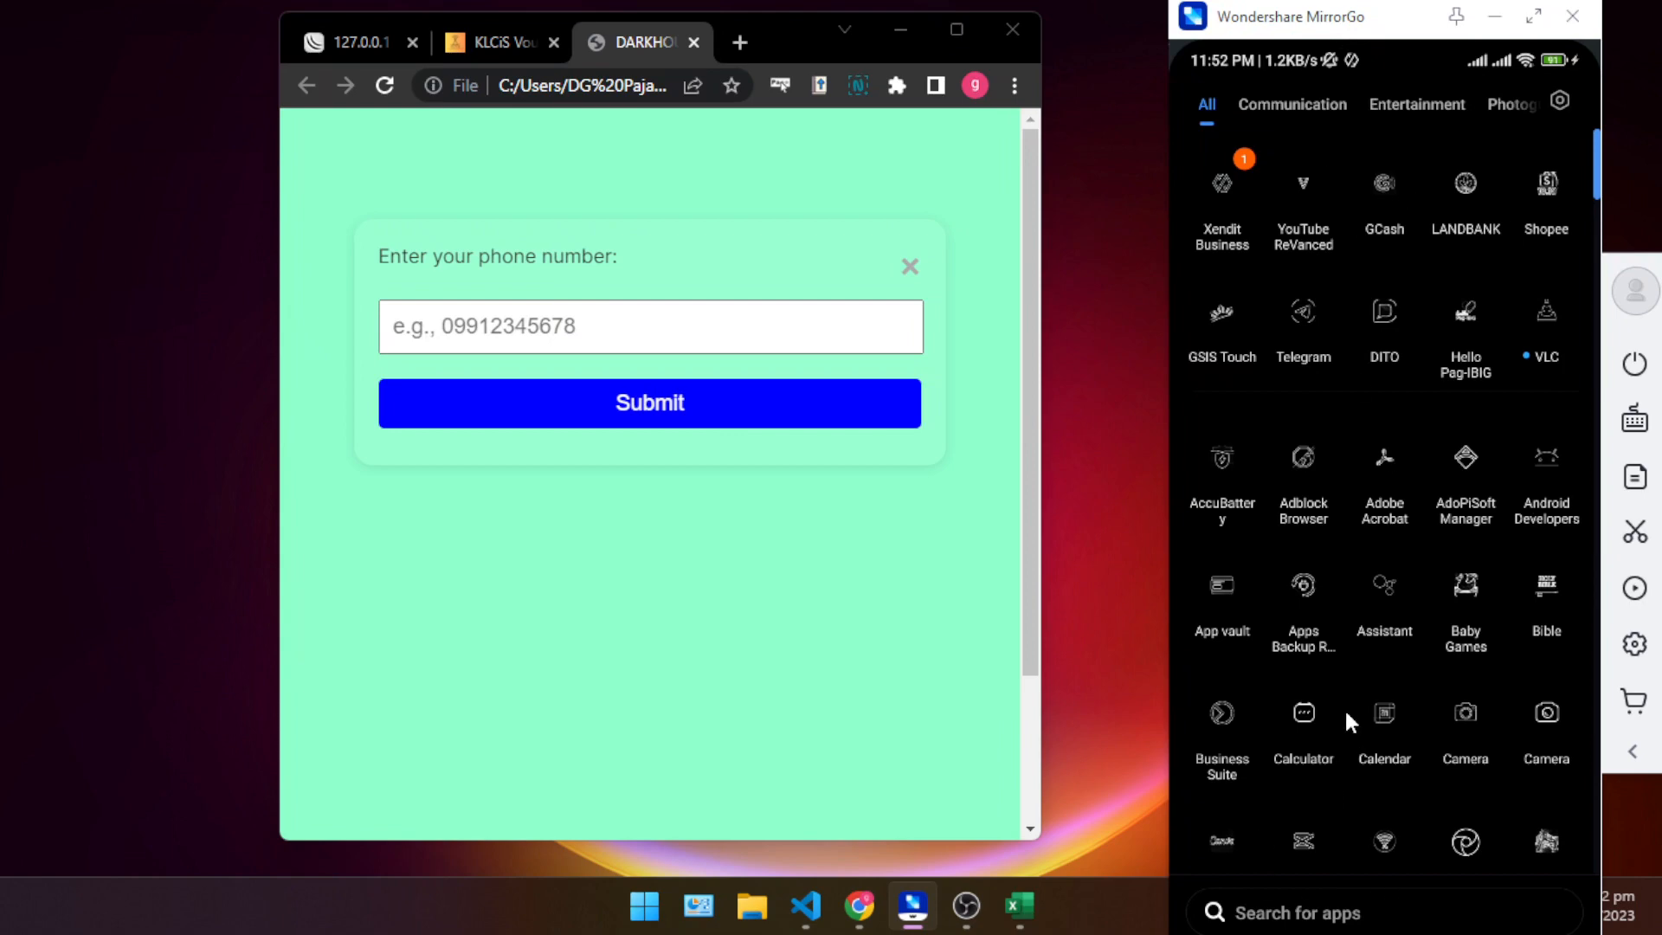
pyautogui.scroll(2, 1346, 714)
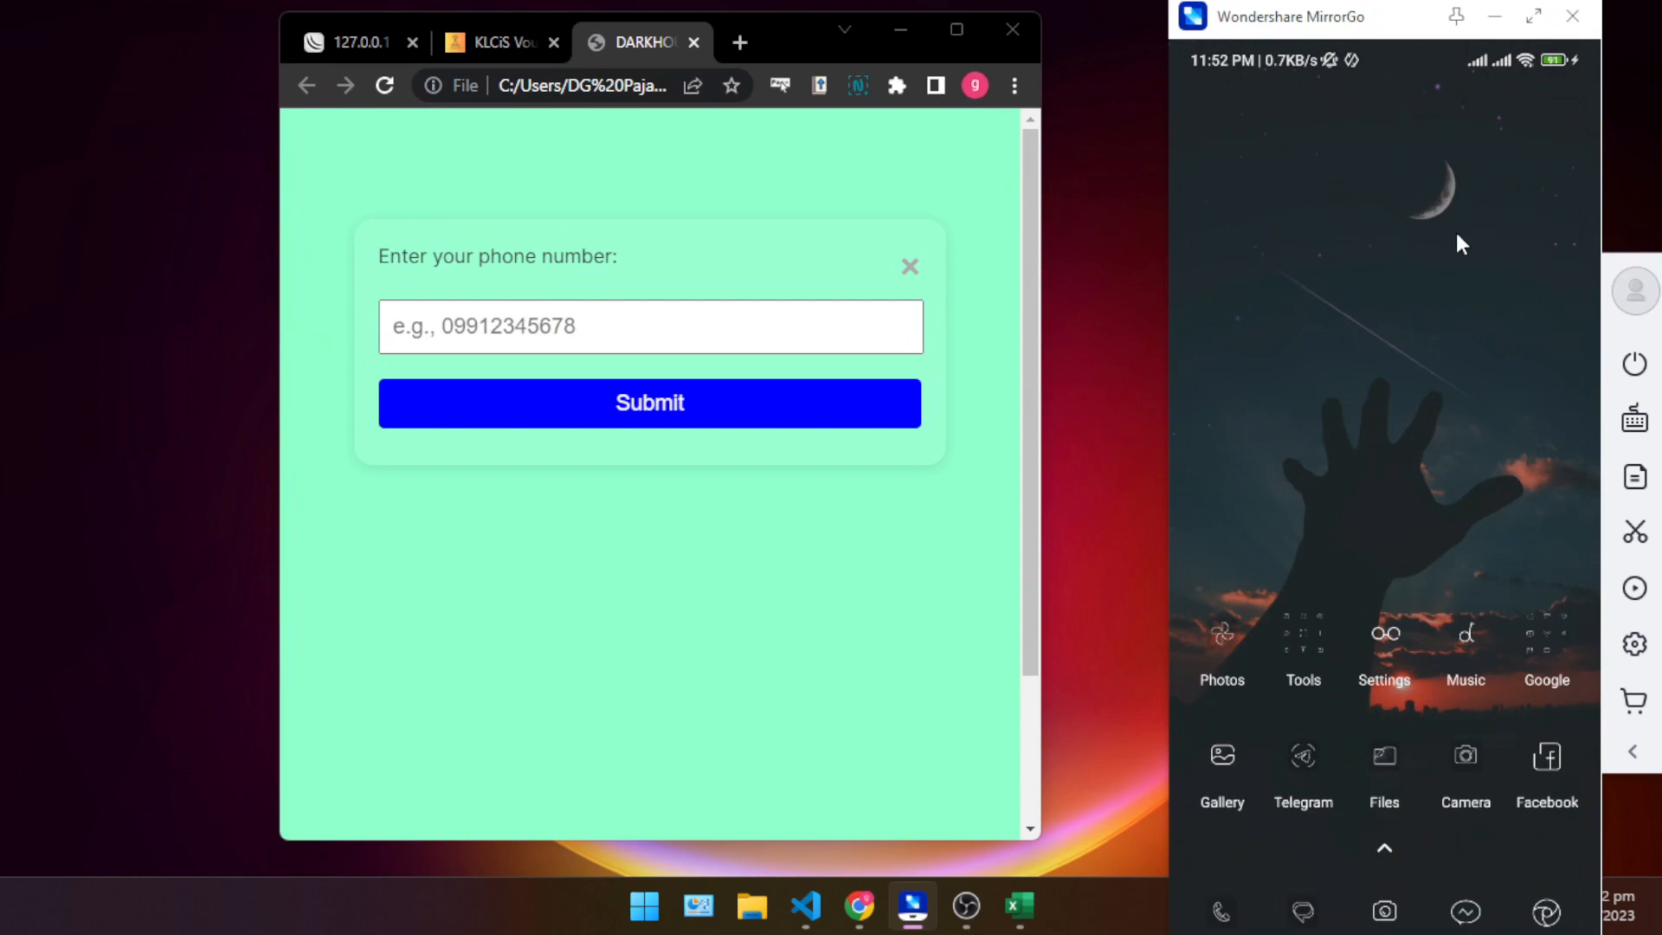
# - Enter the buyer's phone number, submit the purchase form and show the e-wallet payment options on the Xendit checkout
pyautogui.click(739, 322)
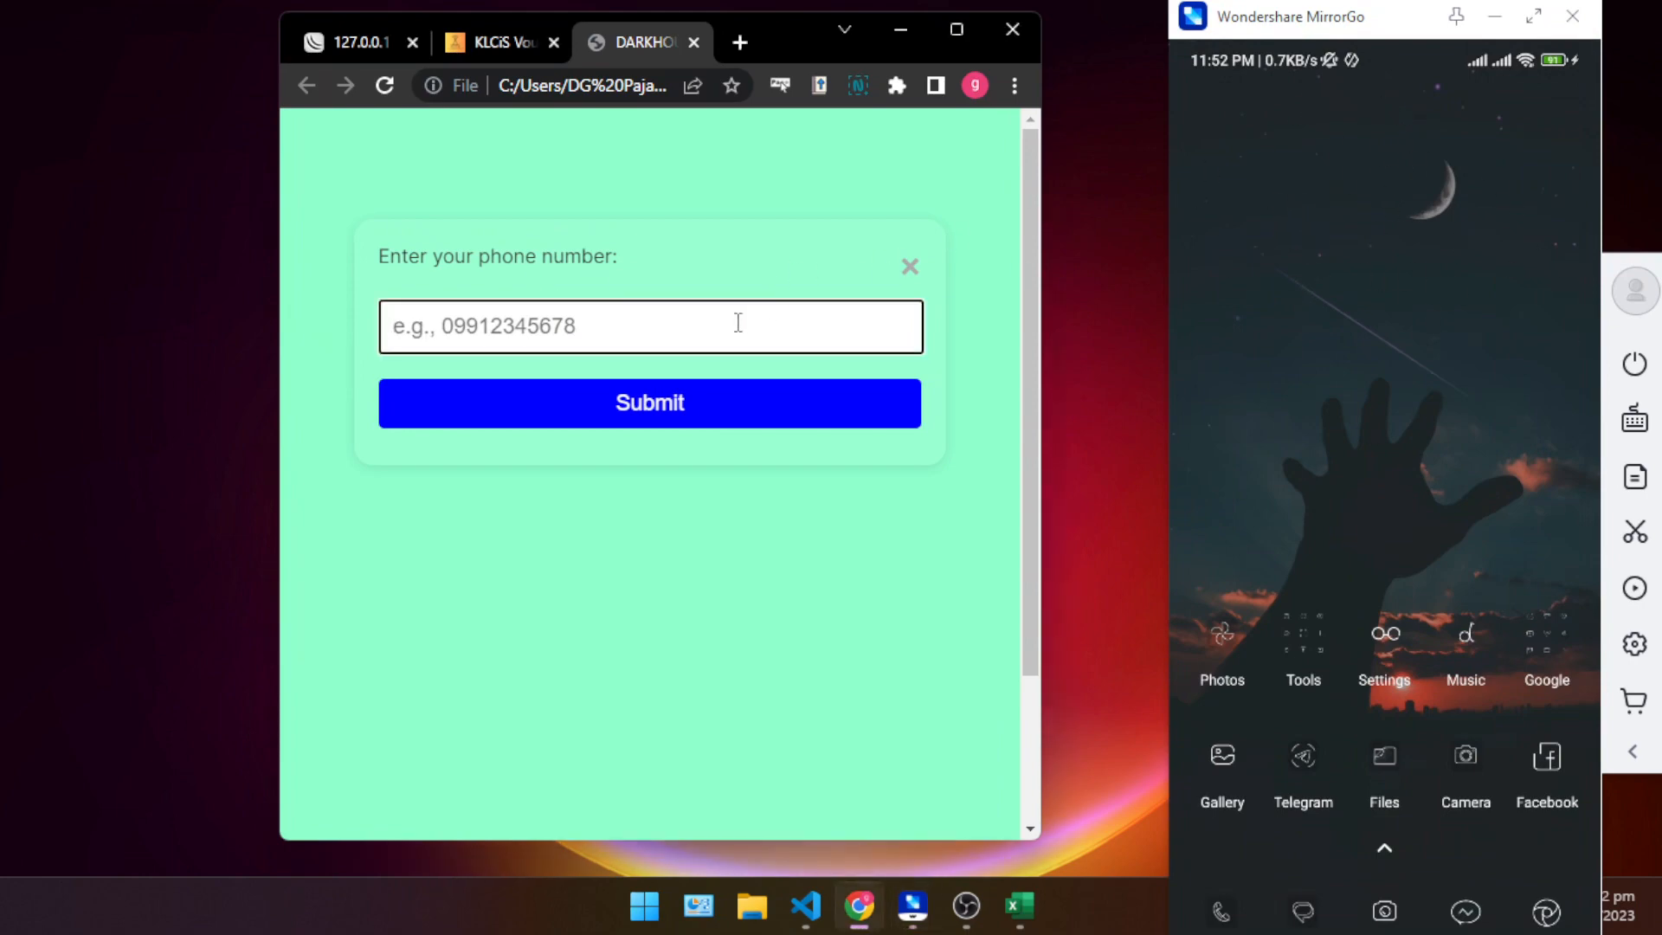
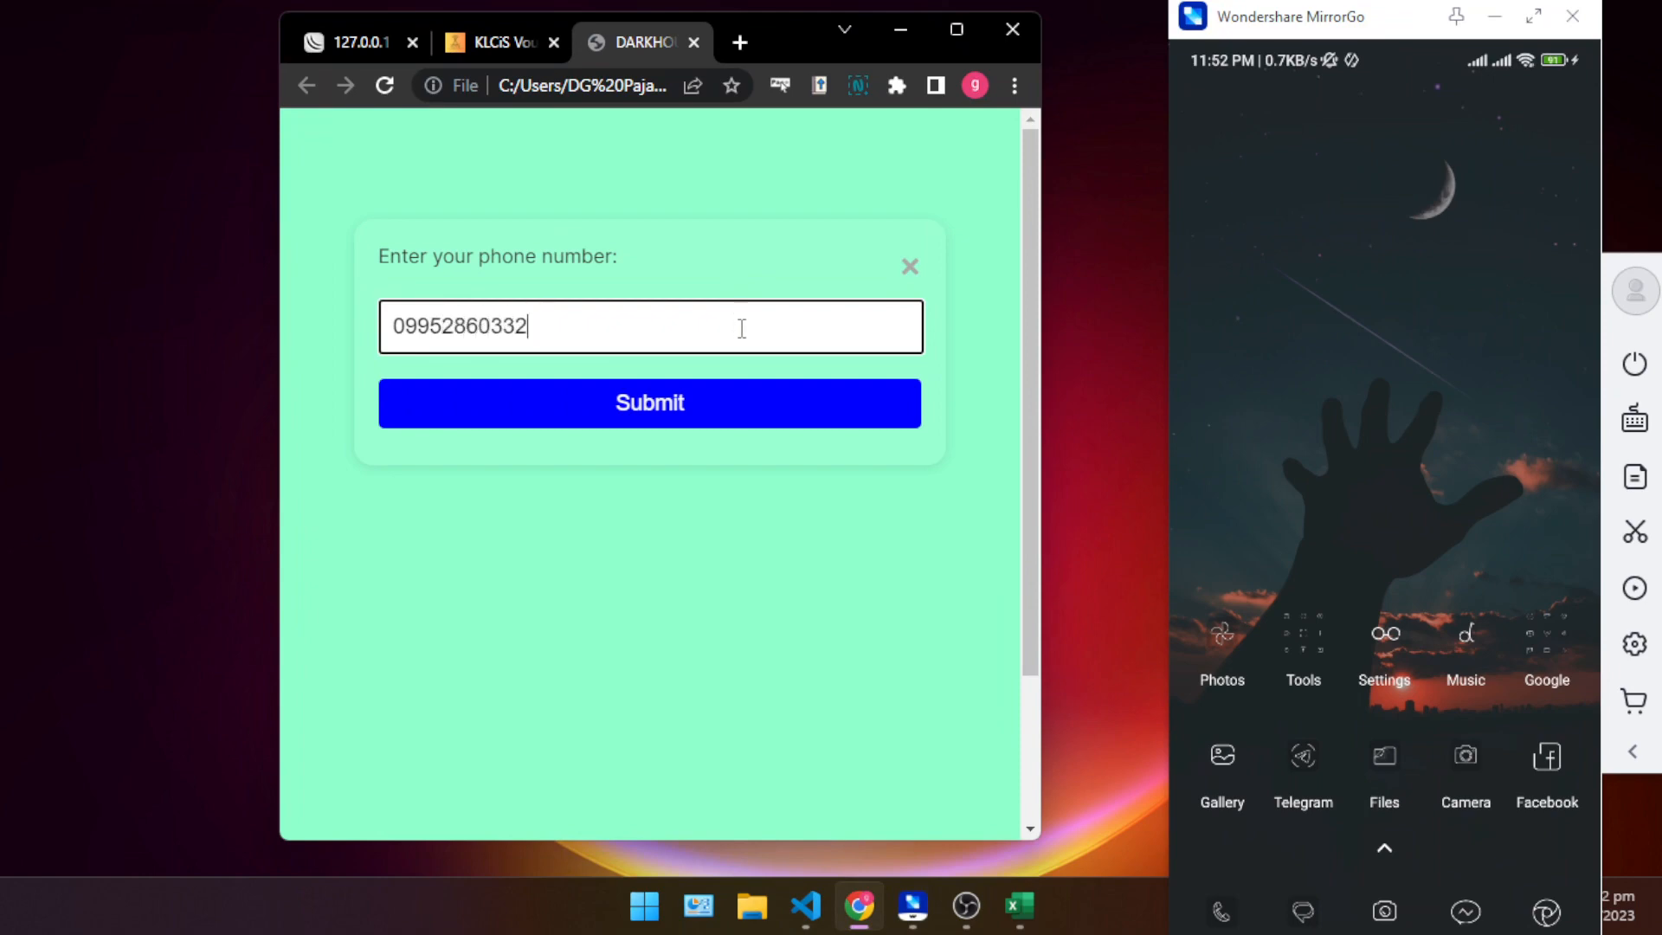
pyautogui.click(678, 419)
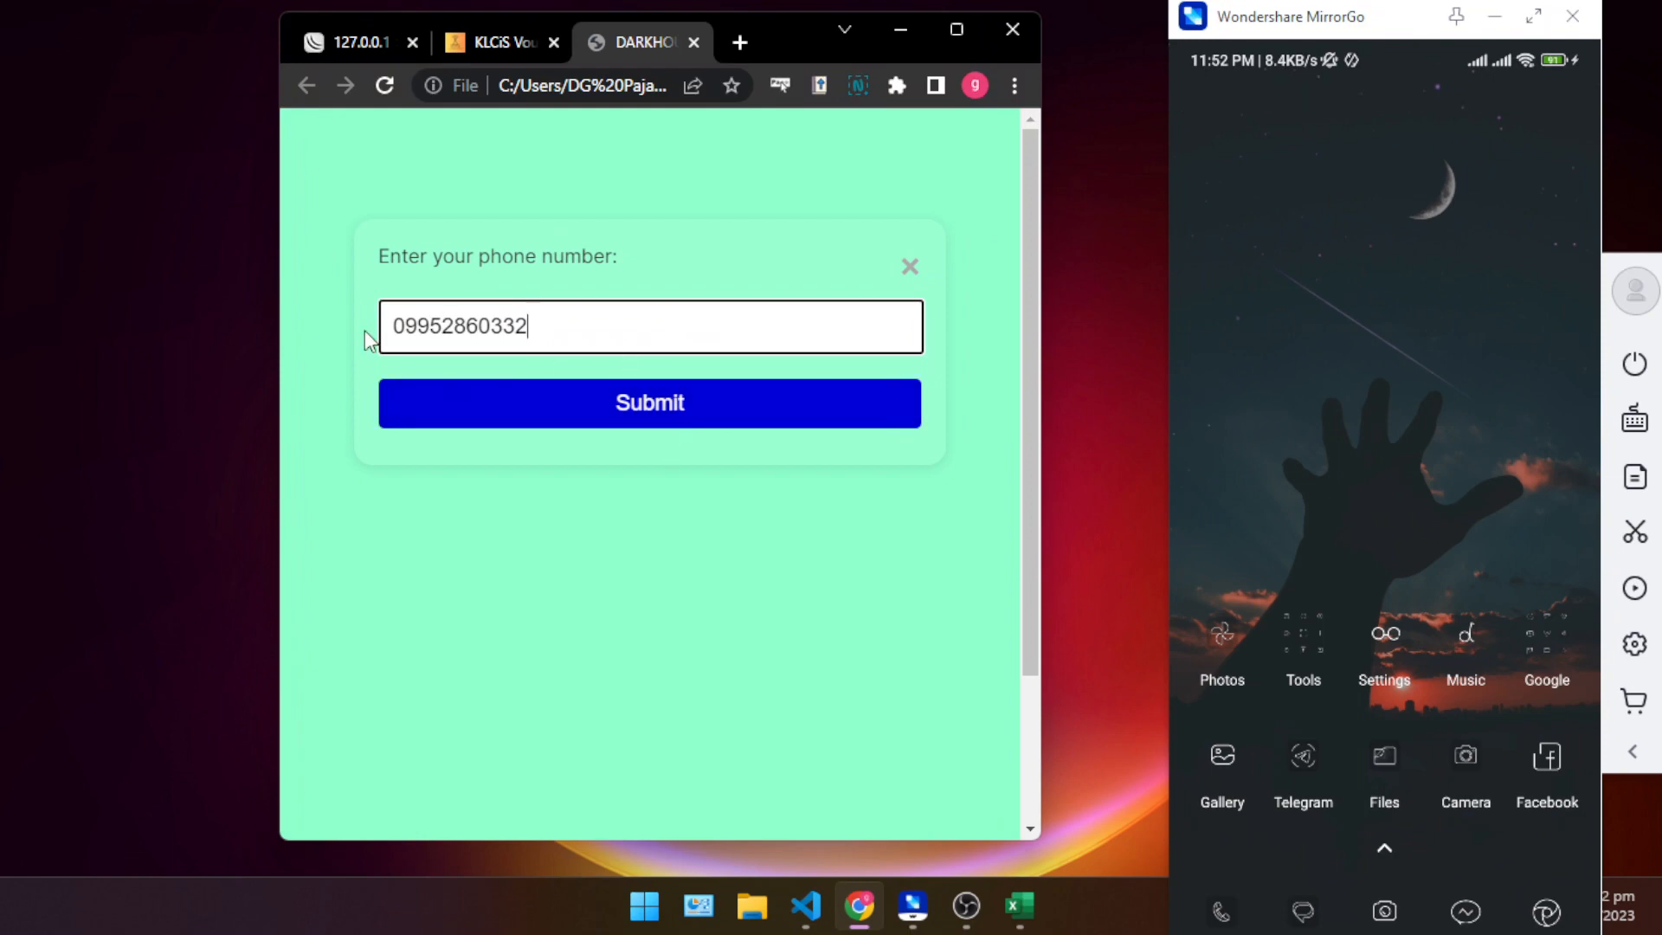
pyautogui.click(638, 419)
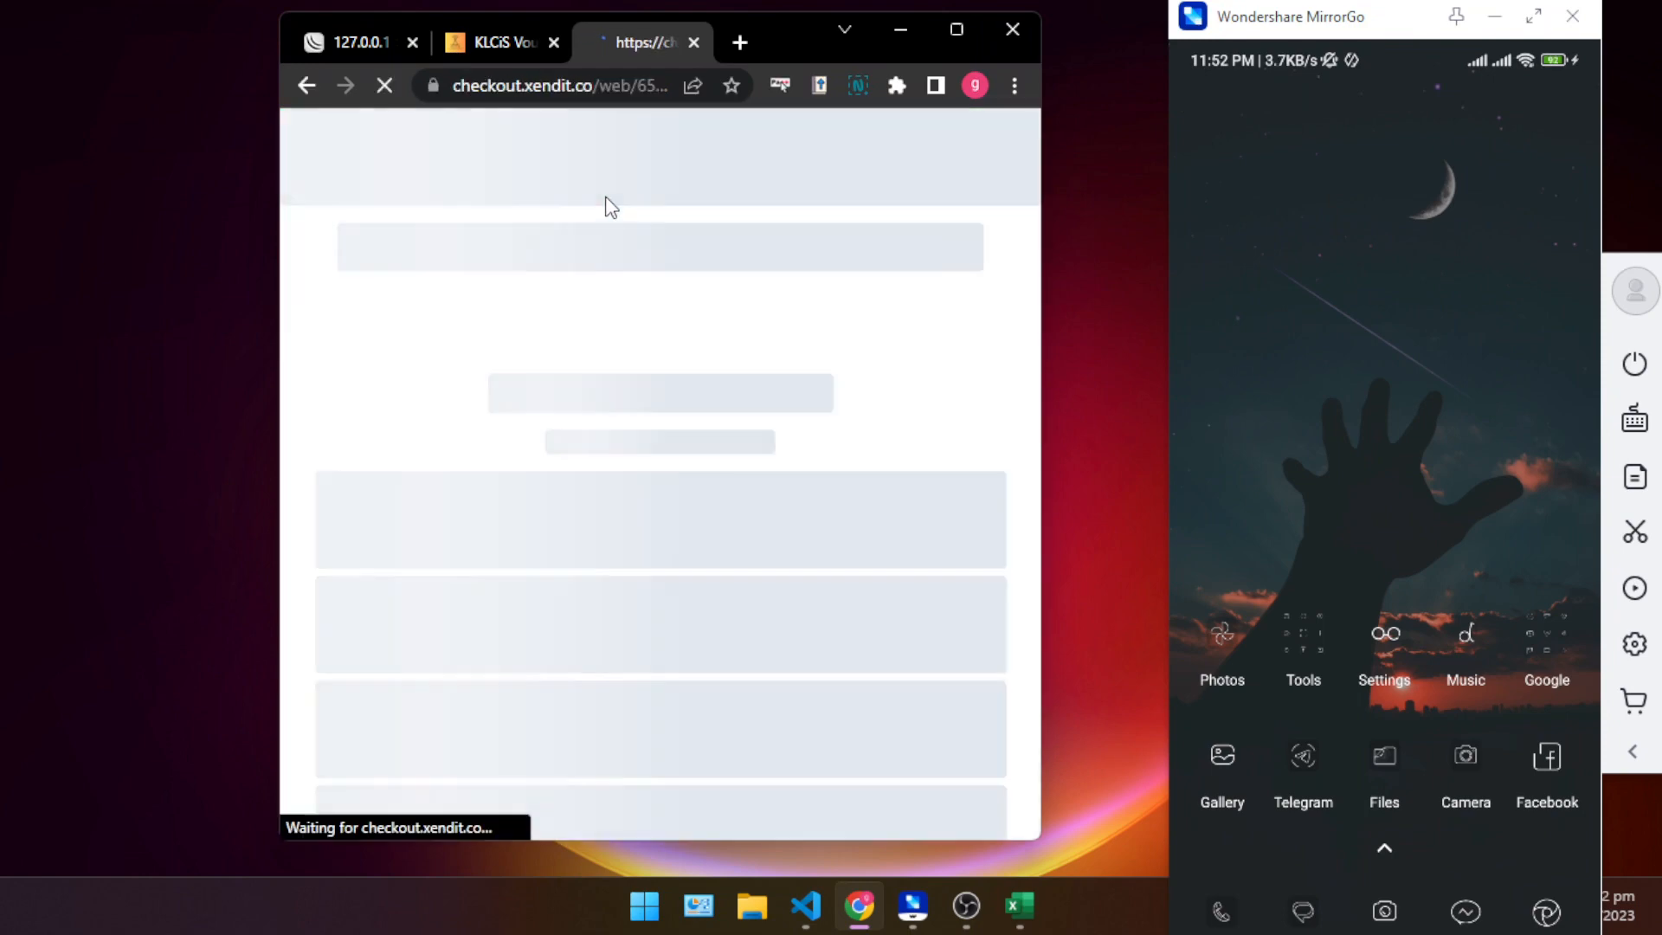
pyautogui.scroll(-3, 787, 464)
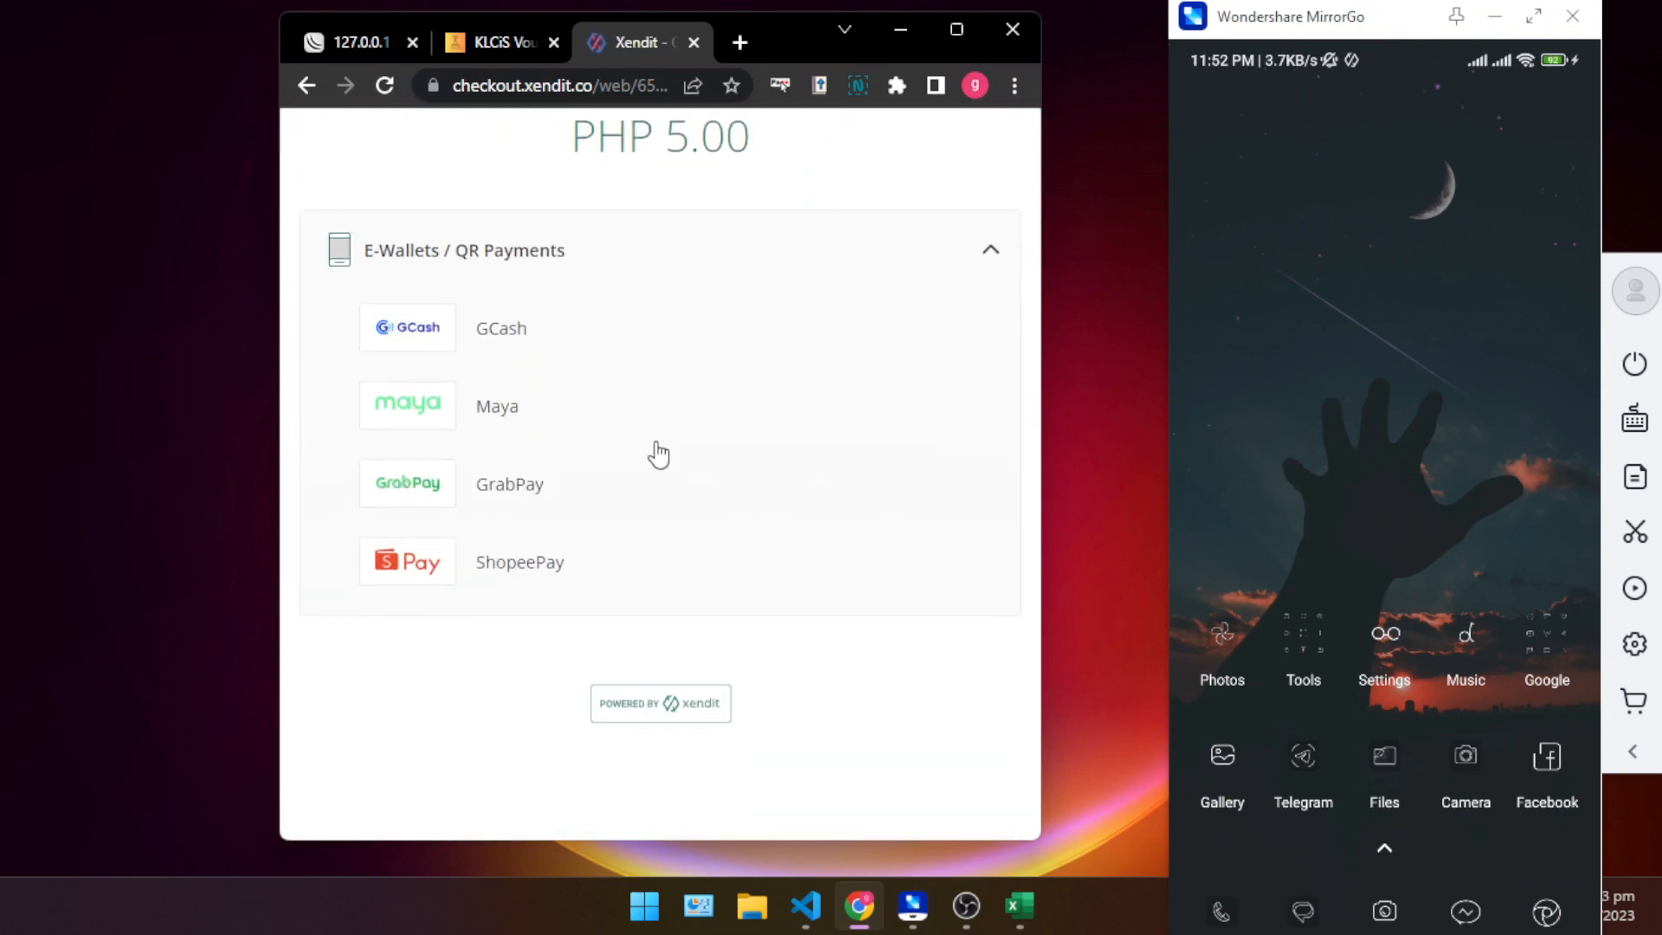
# - Choose GCash as the payment method and log in with the authentication code and account MPIN
pyautogui.click(534, 369)
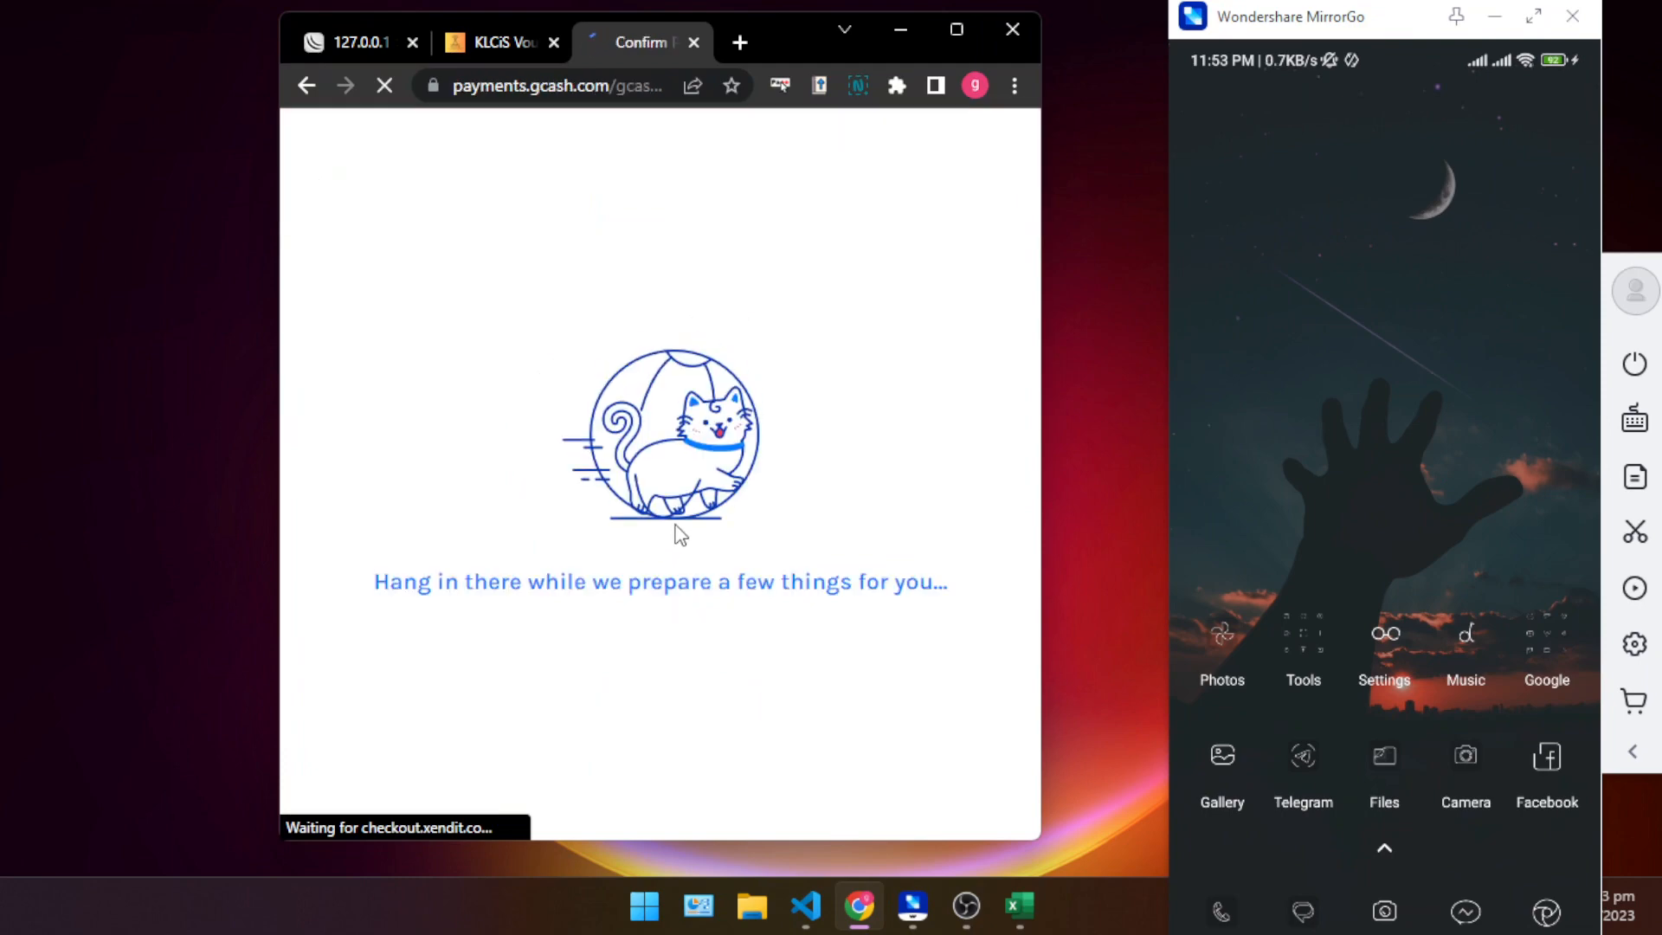
pyautogui.click(660, 565)
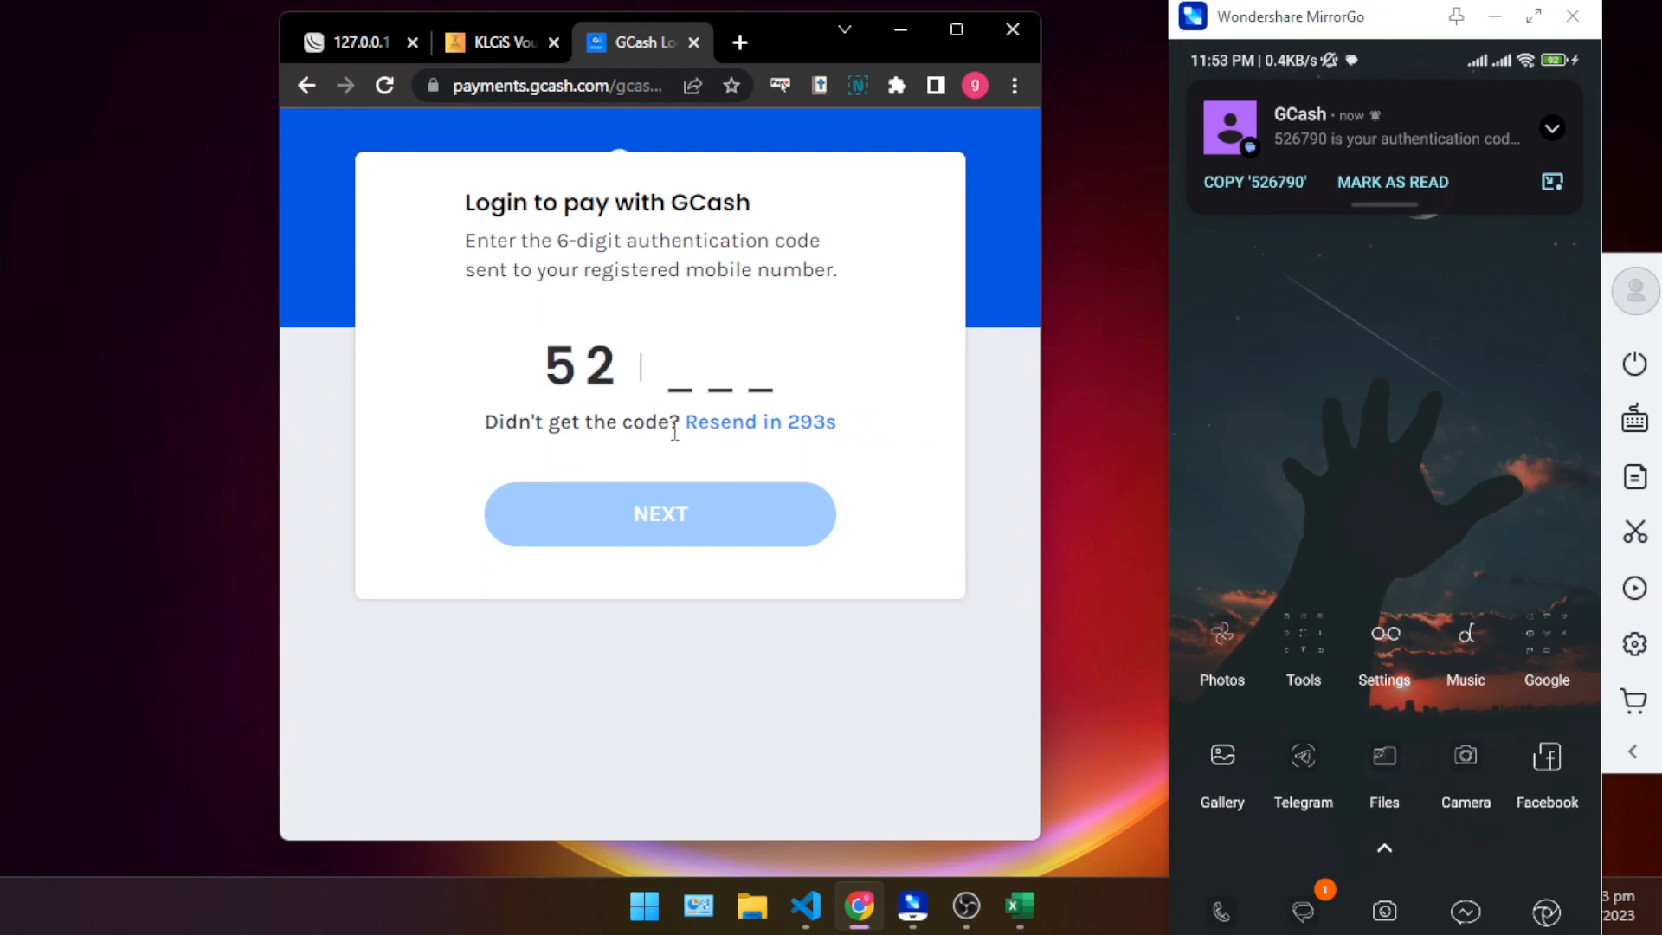
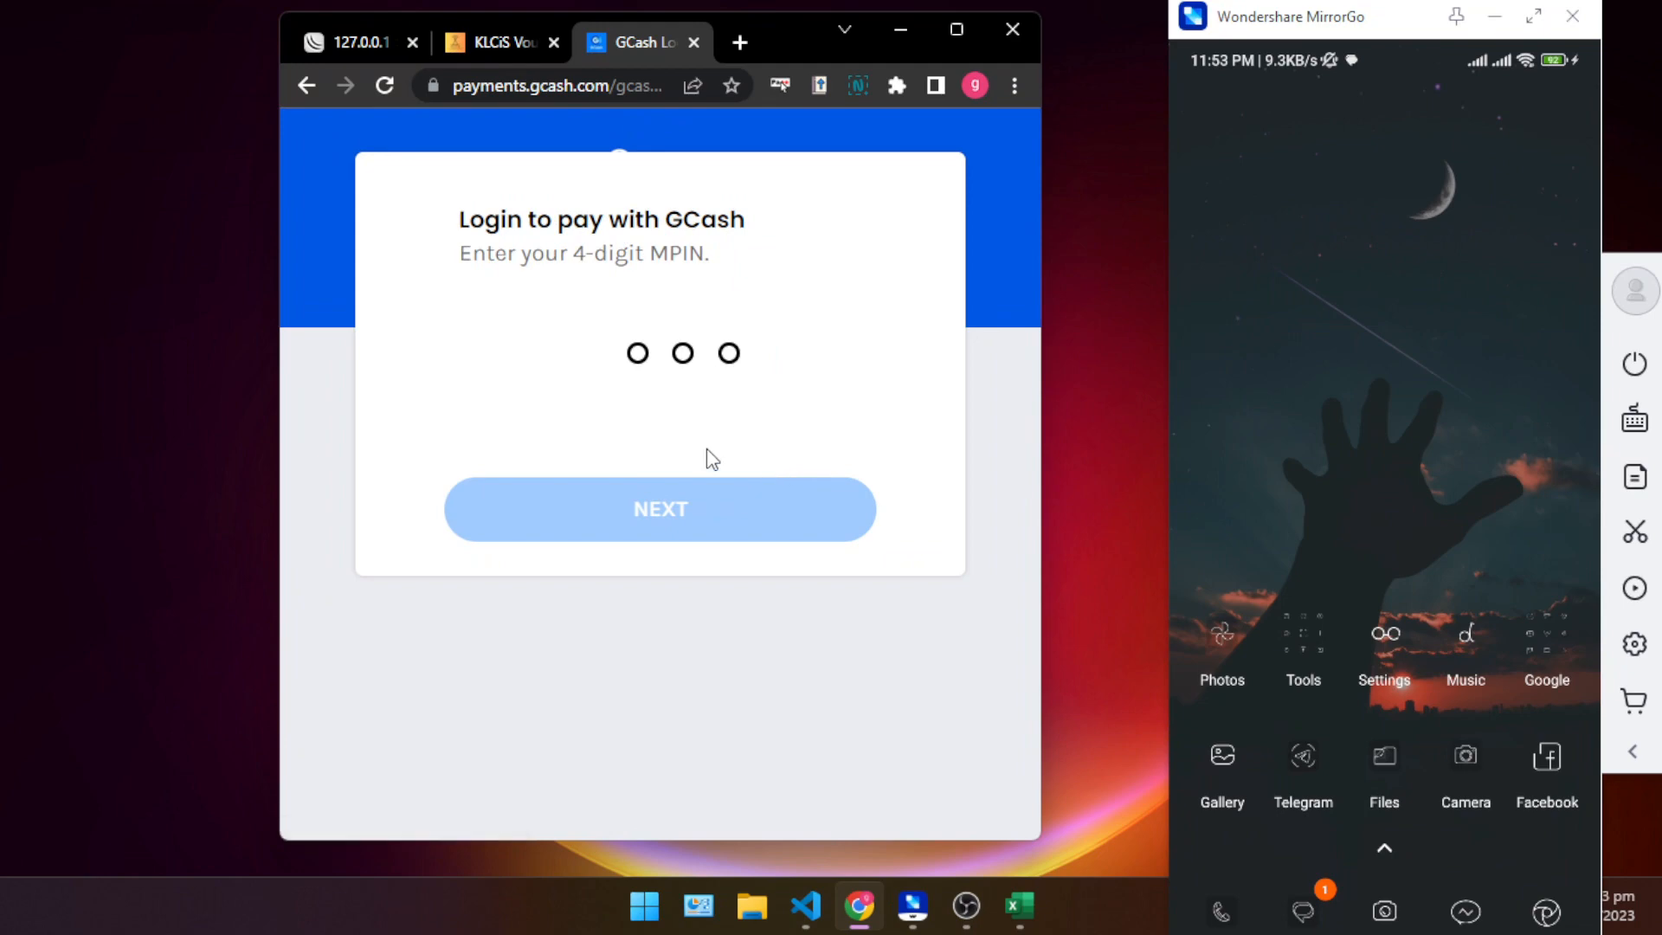
pyautogui.click(721, 494)
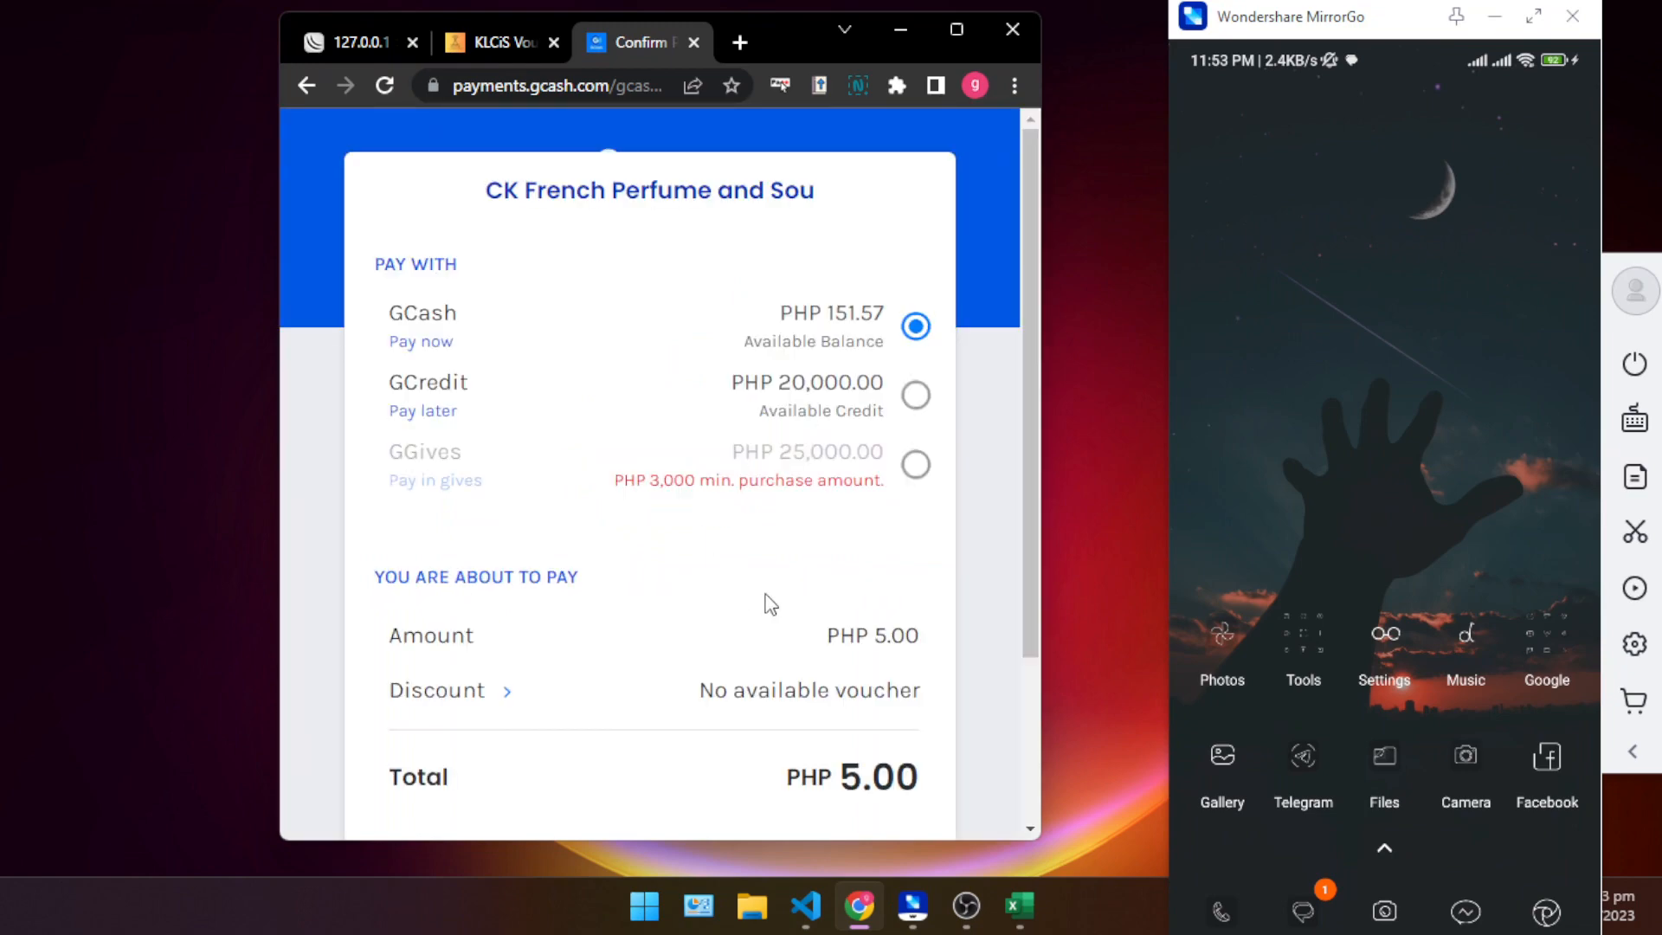
# - Pay the PHP 5.00 total from the GCash balance and proceed back to the merchant
pyautogui.scroll(-3, 768, 601)
pyautogui.click(780, 758)
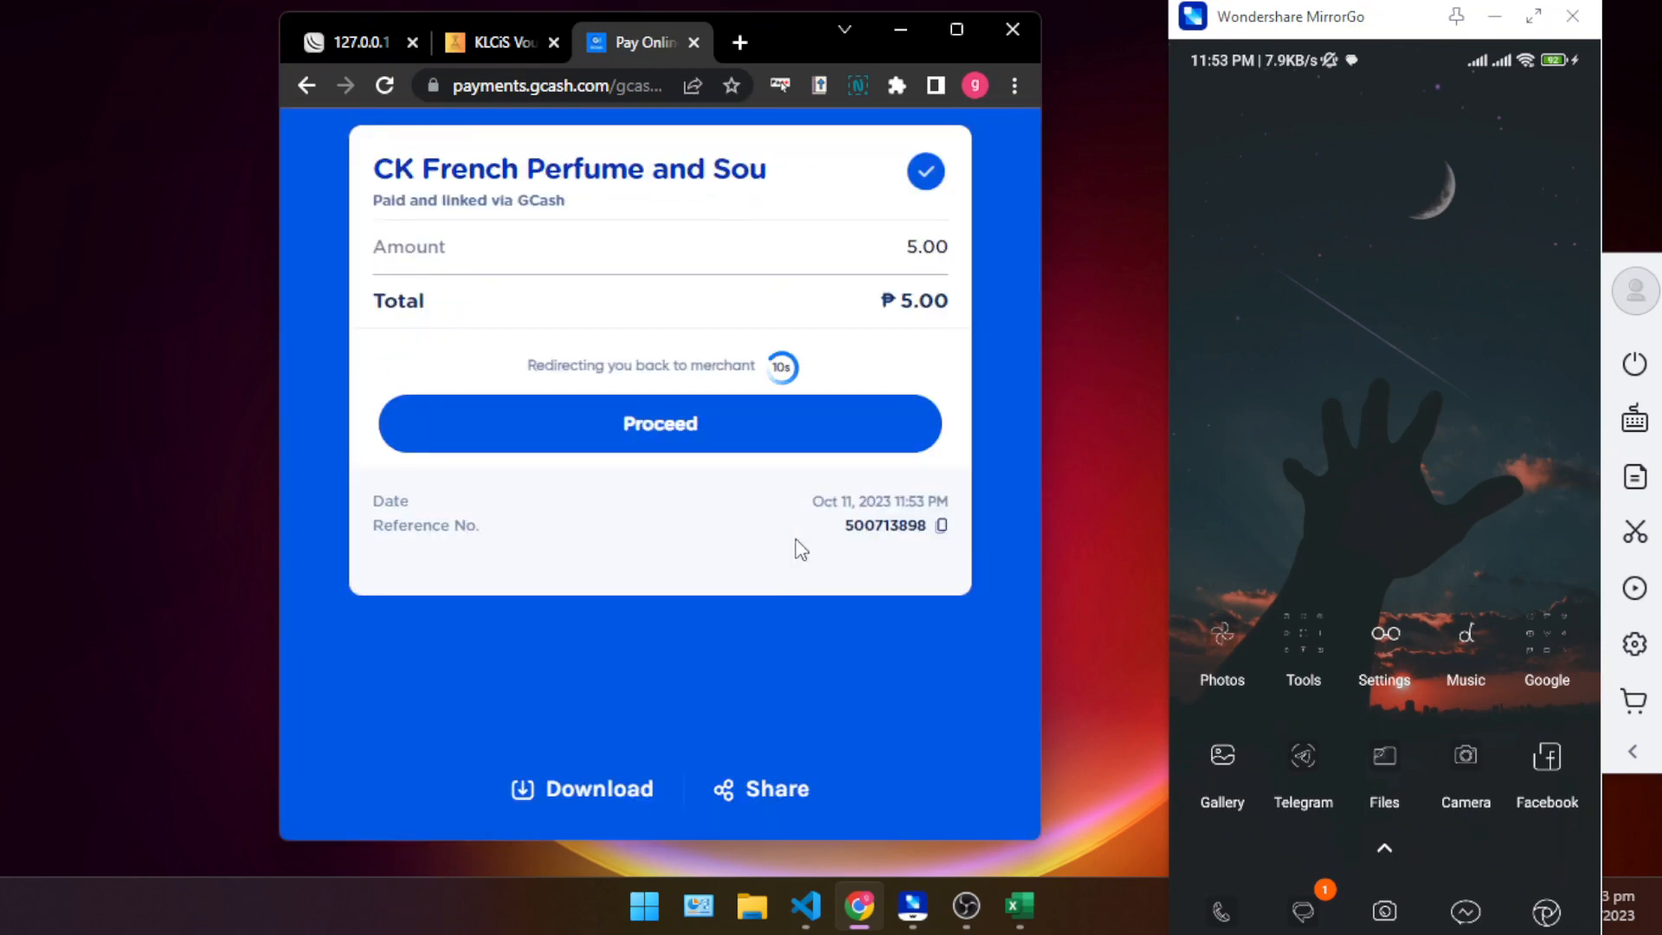
pyautogui.click(698, 409)
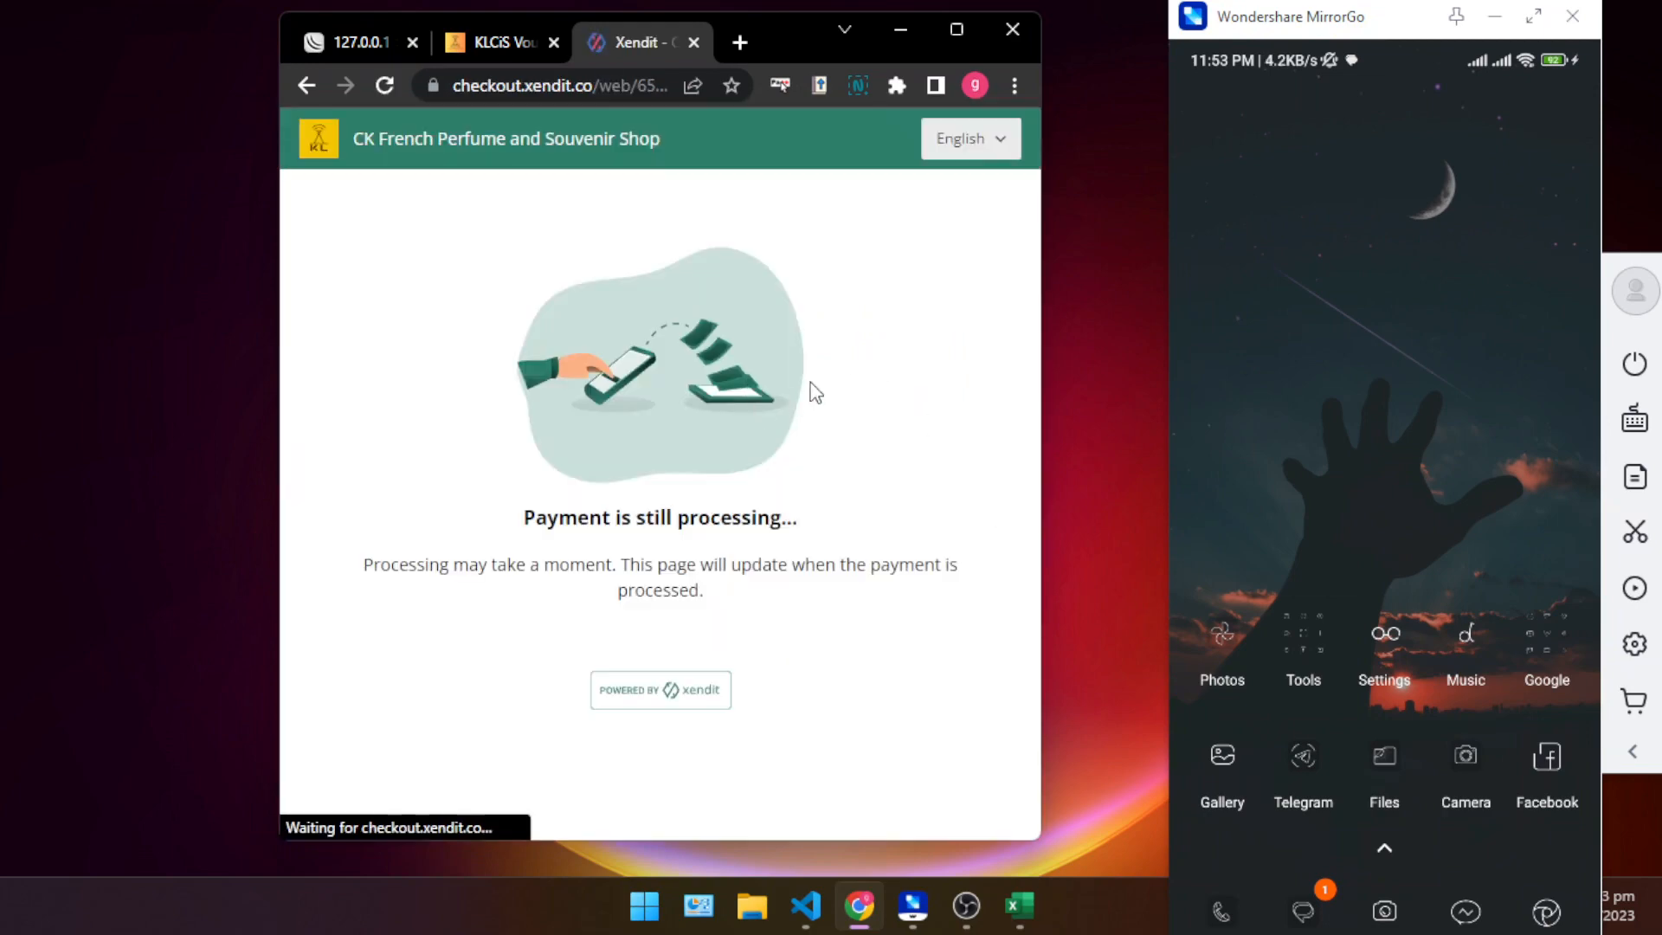
# - Check the voucher code on the payment success page and in the expanded KLCiS text message on the mirrored phone
pyautogui.scroll(-1, 683, 400)
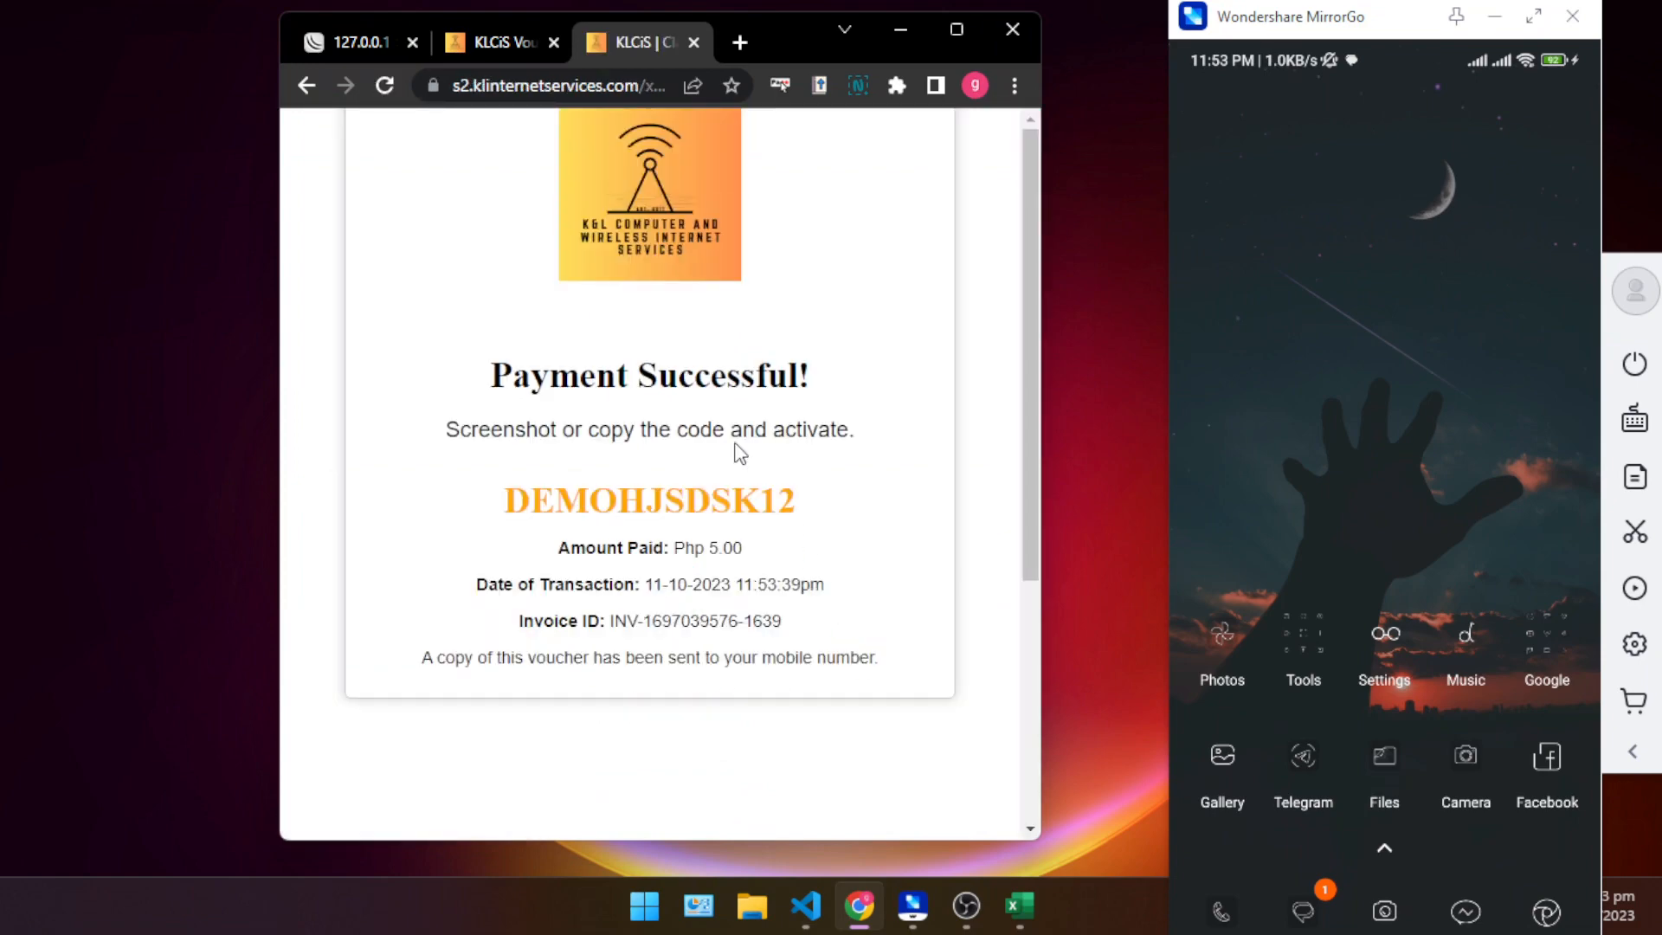
pyautogui.doubleClick(688, 504)
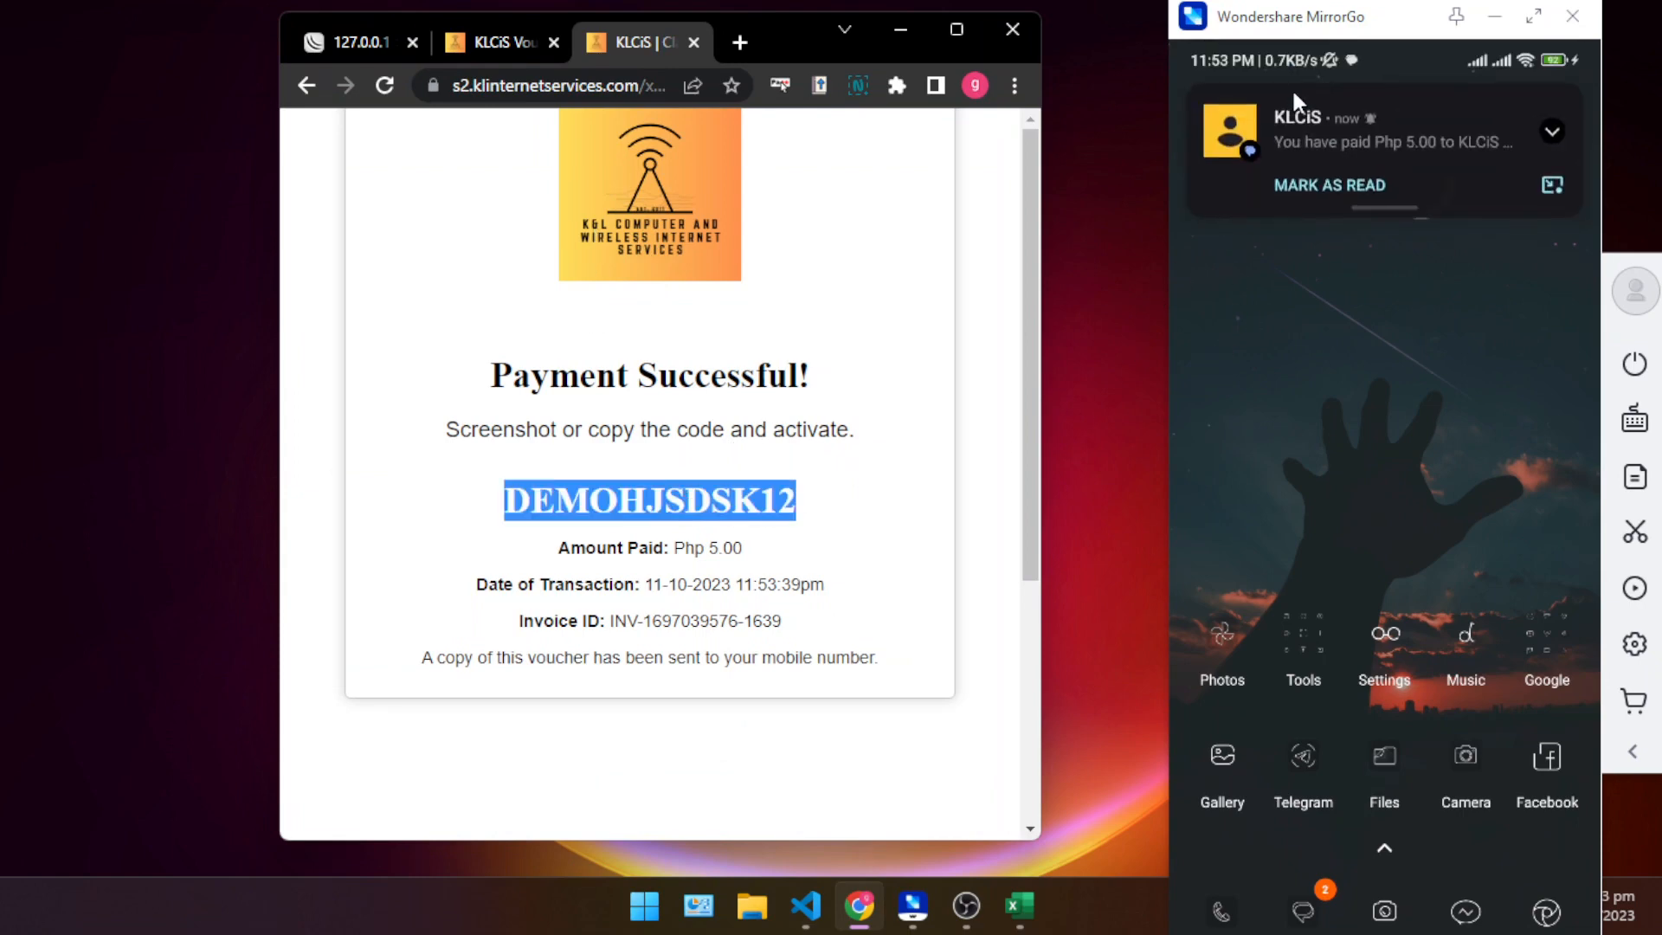
pyautogui.click(1555, 152)
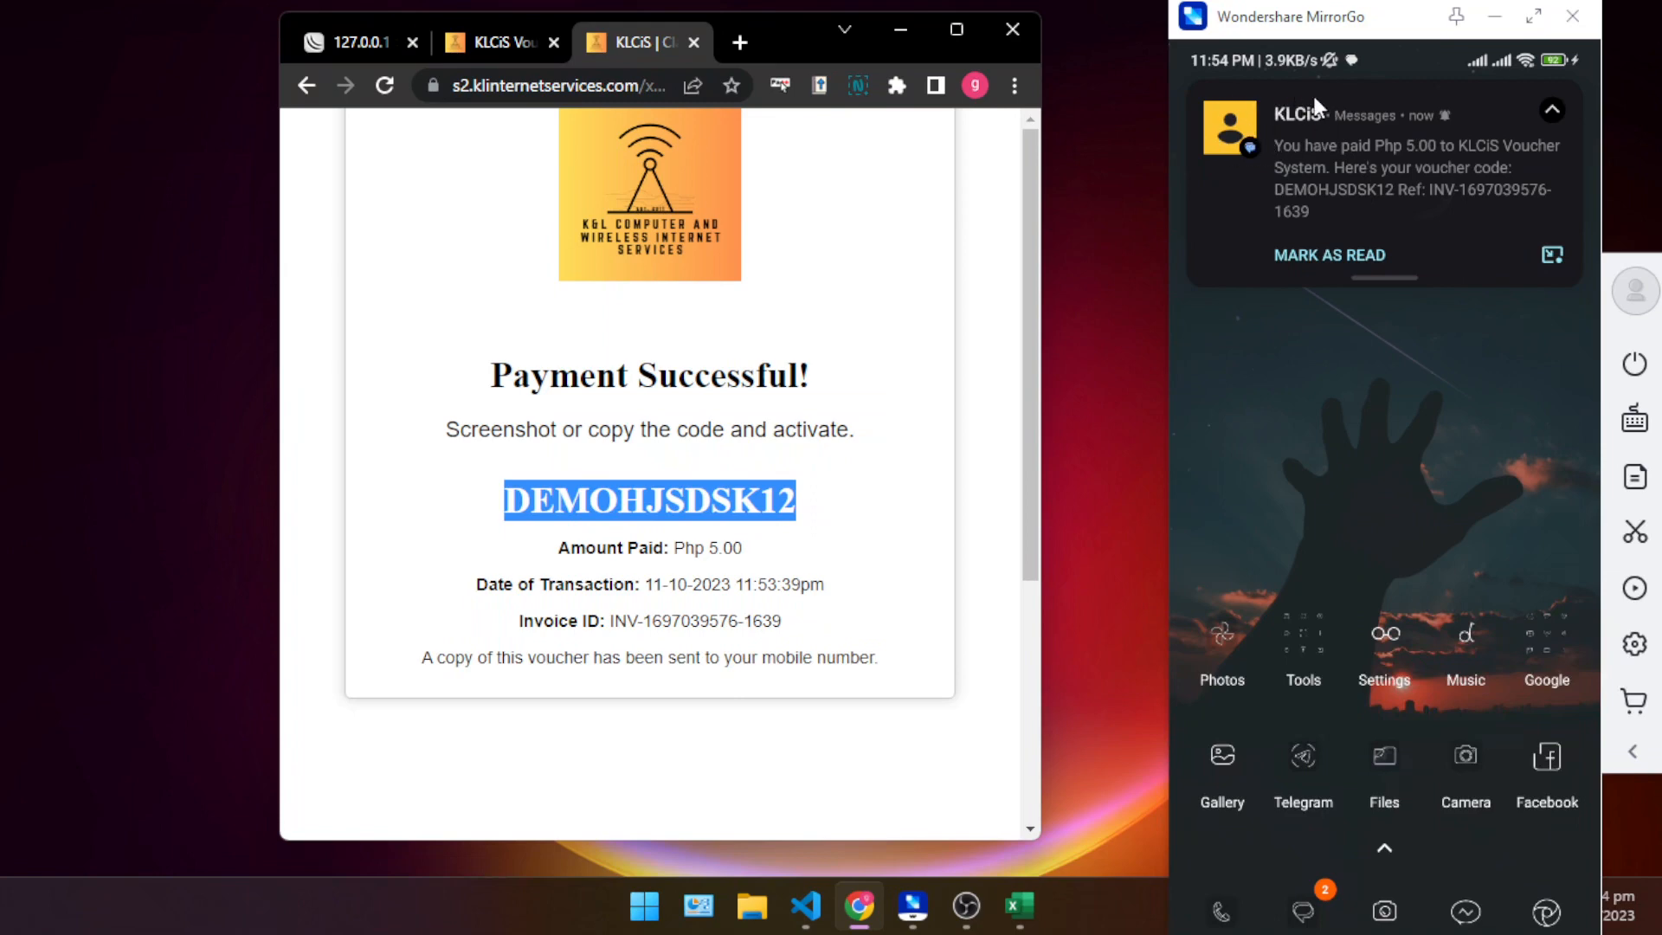
pyautogui.click(838, 507)
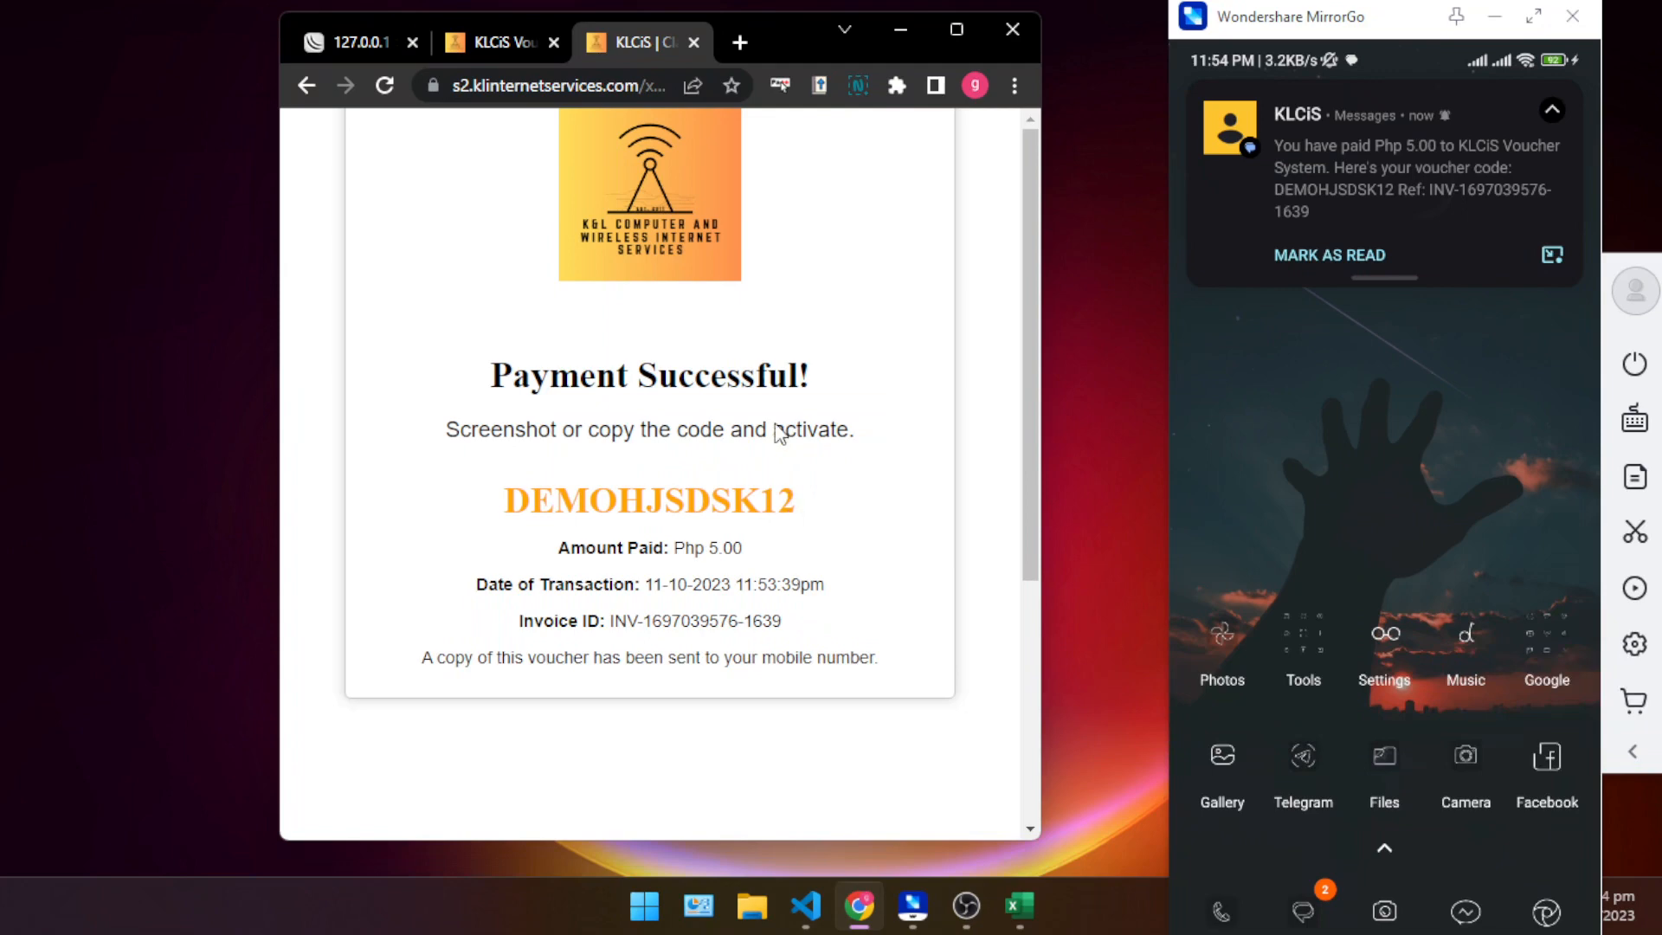
# - Return to the KLCiS Voucher System, maximize the browser and open the Dashboard
pyautogui.click(532, 39)
pyautogui.scroll(2, 673, 333)
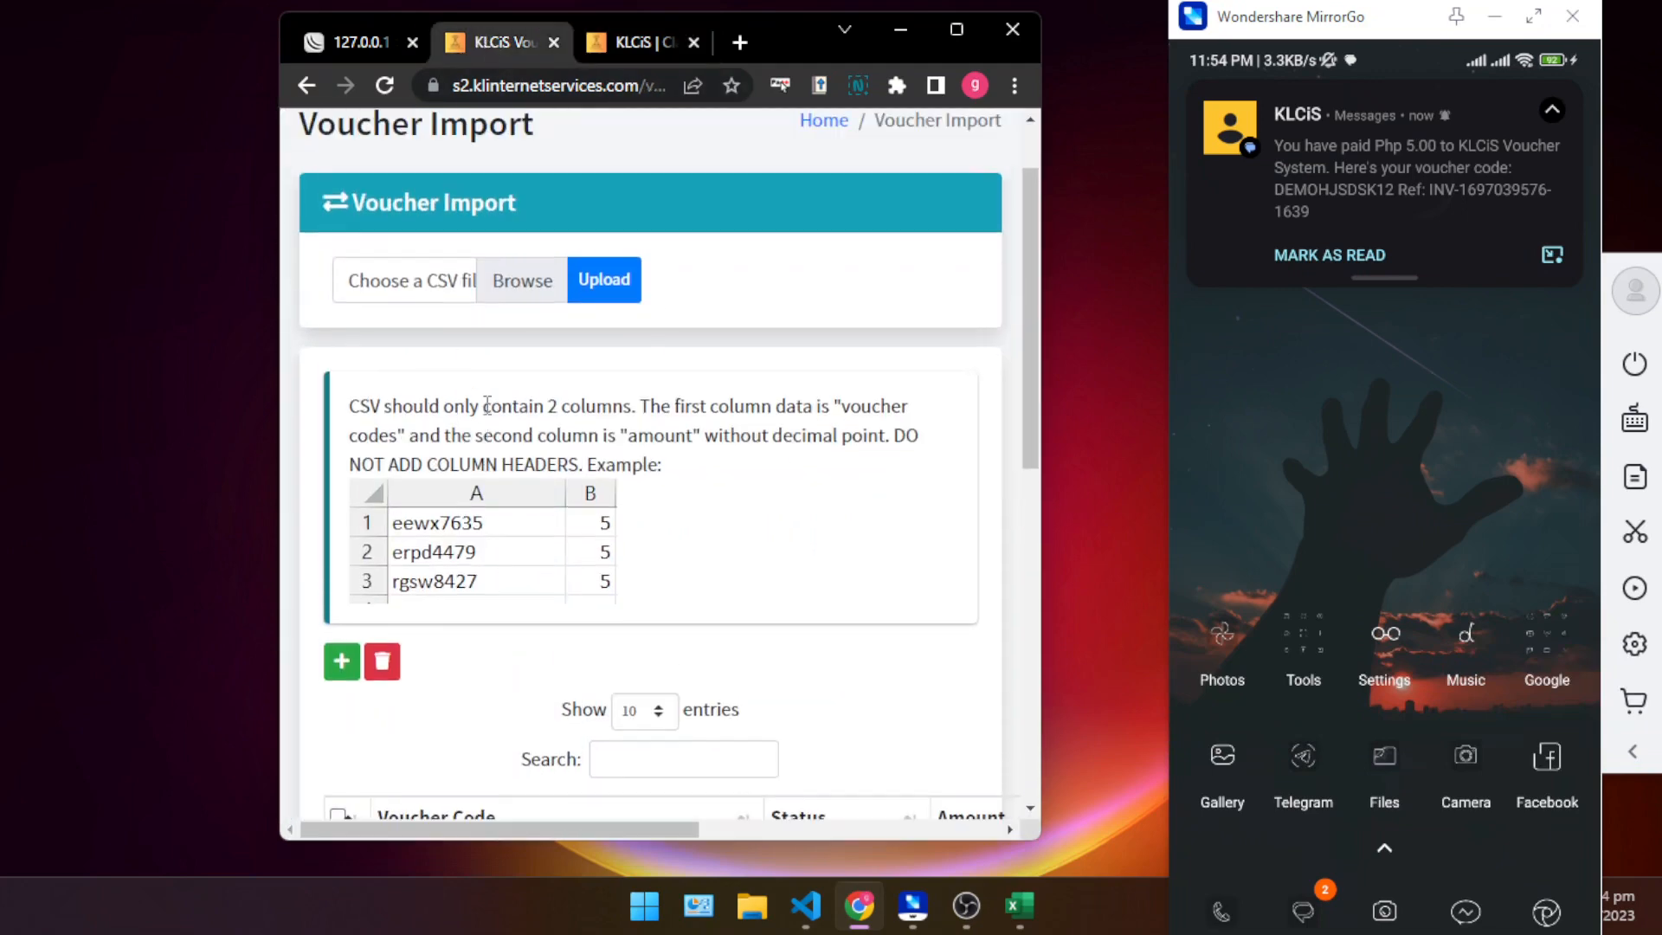
pyautogui.click(956, 31)
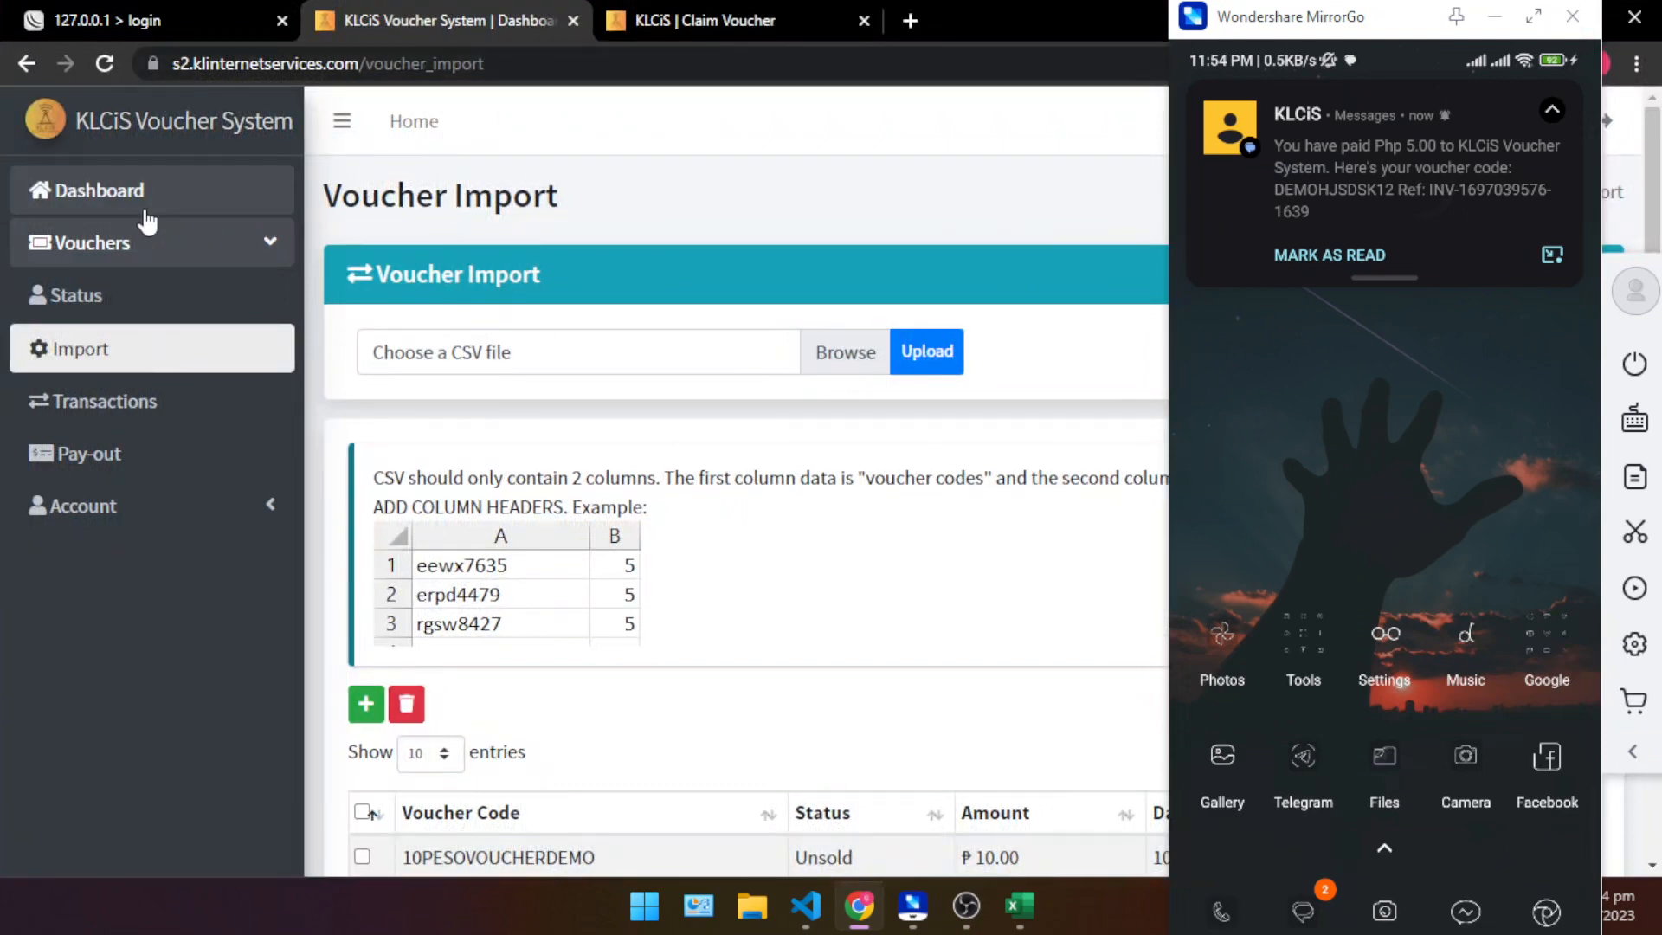
pyautogui.click(146, 211)
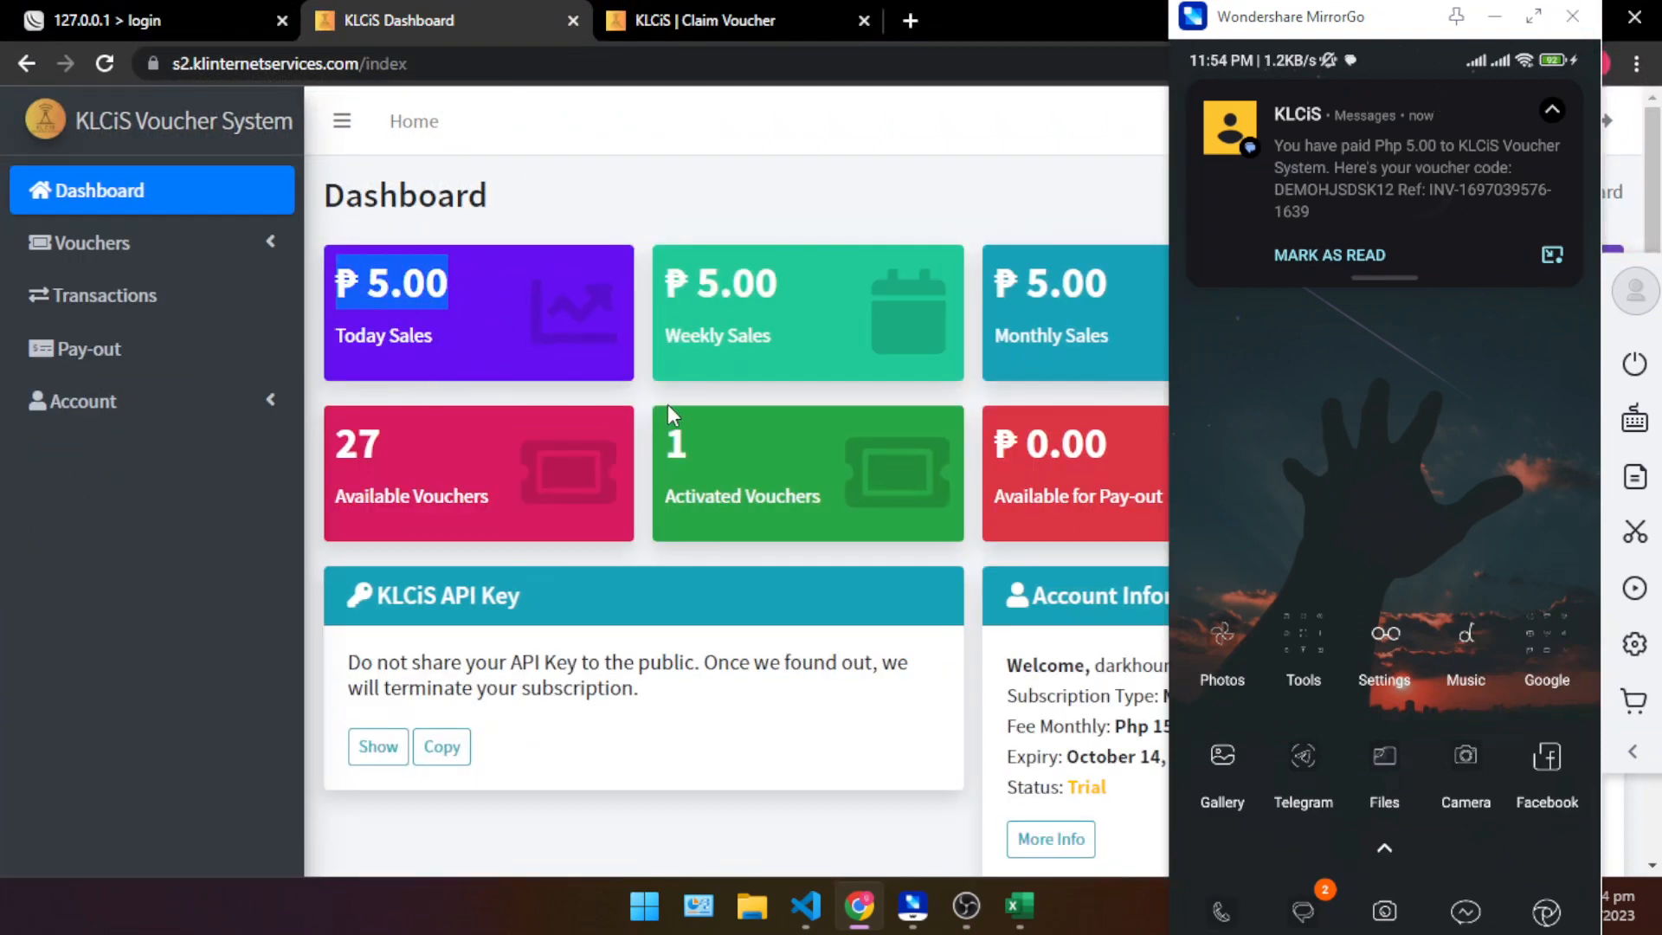
# - Examine the sales, available voucher and activated voucher figures on the Dashboard
pyautogui.scroll(-1, 668, 404)
pyautogui.scroll(1, 464, 287)
pyautogui.click(509, 330)
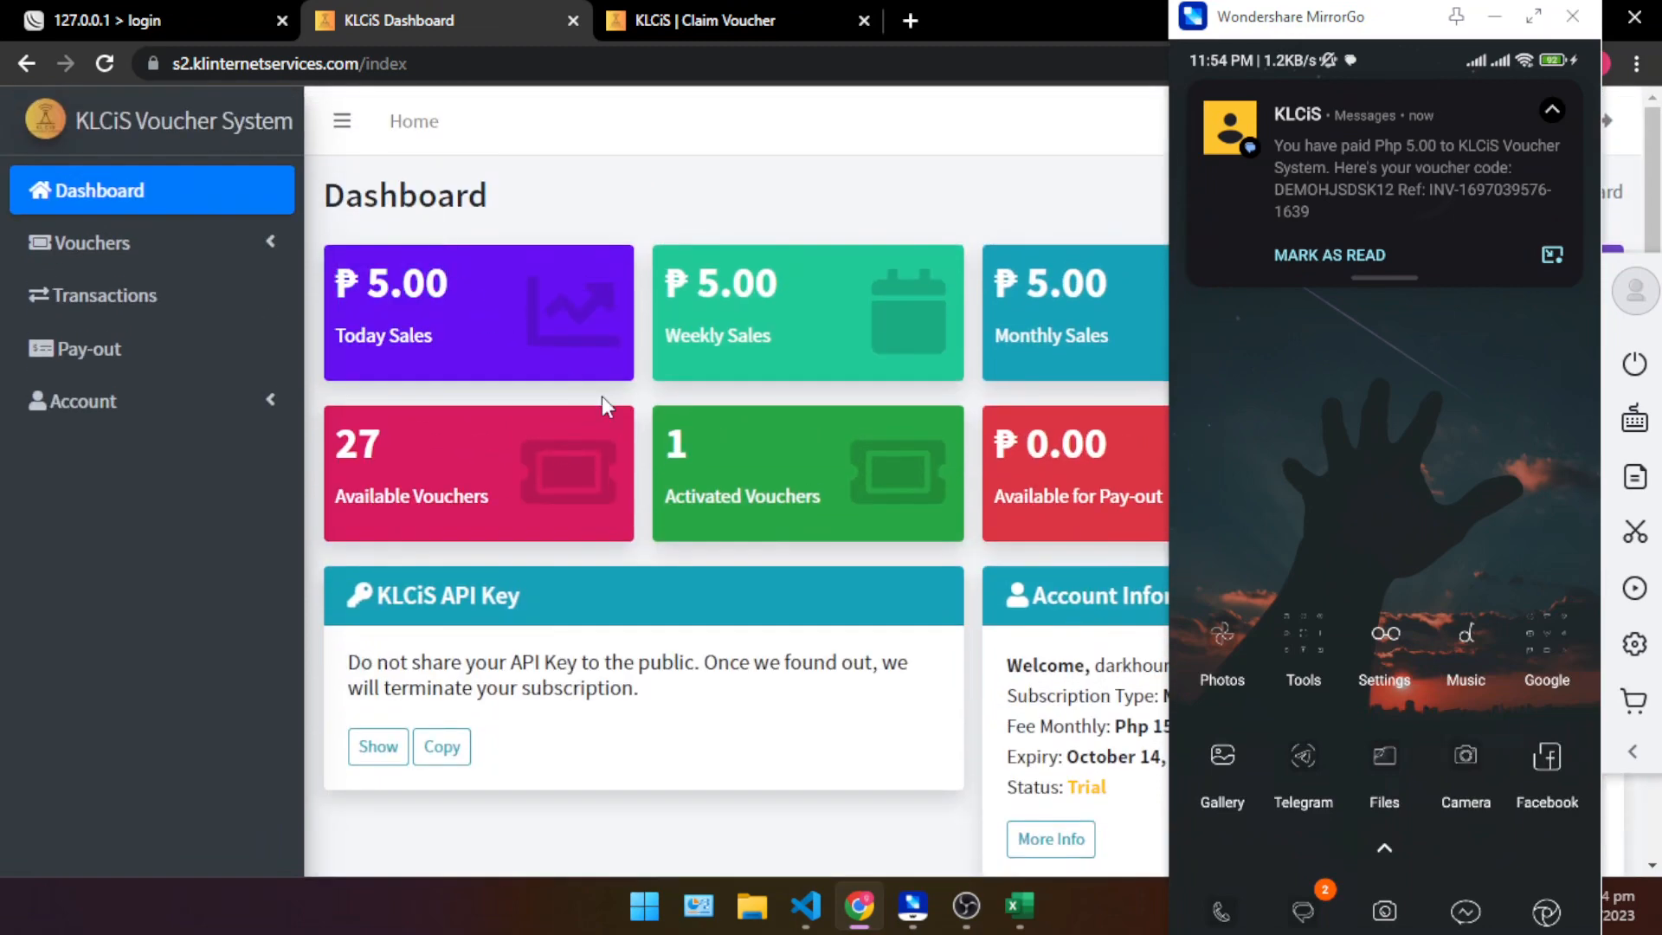
pyautogui.scroll(-1, 697, 450)
pyautogui.moveTo(699, 326); pyautogui.dragTo(670, 322)
pyautogui.click(751, 433)
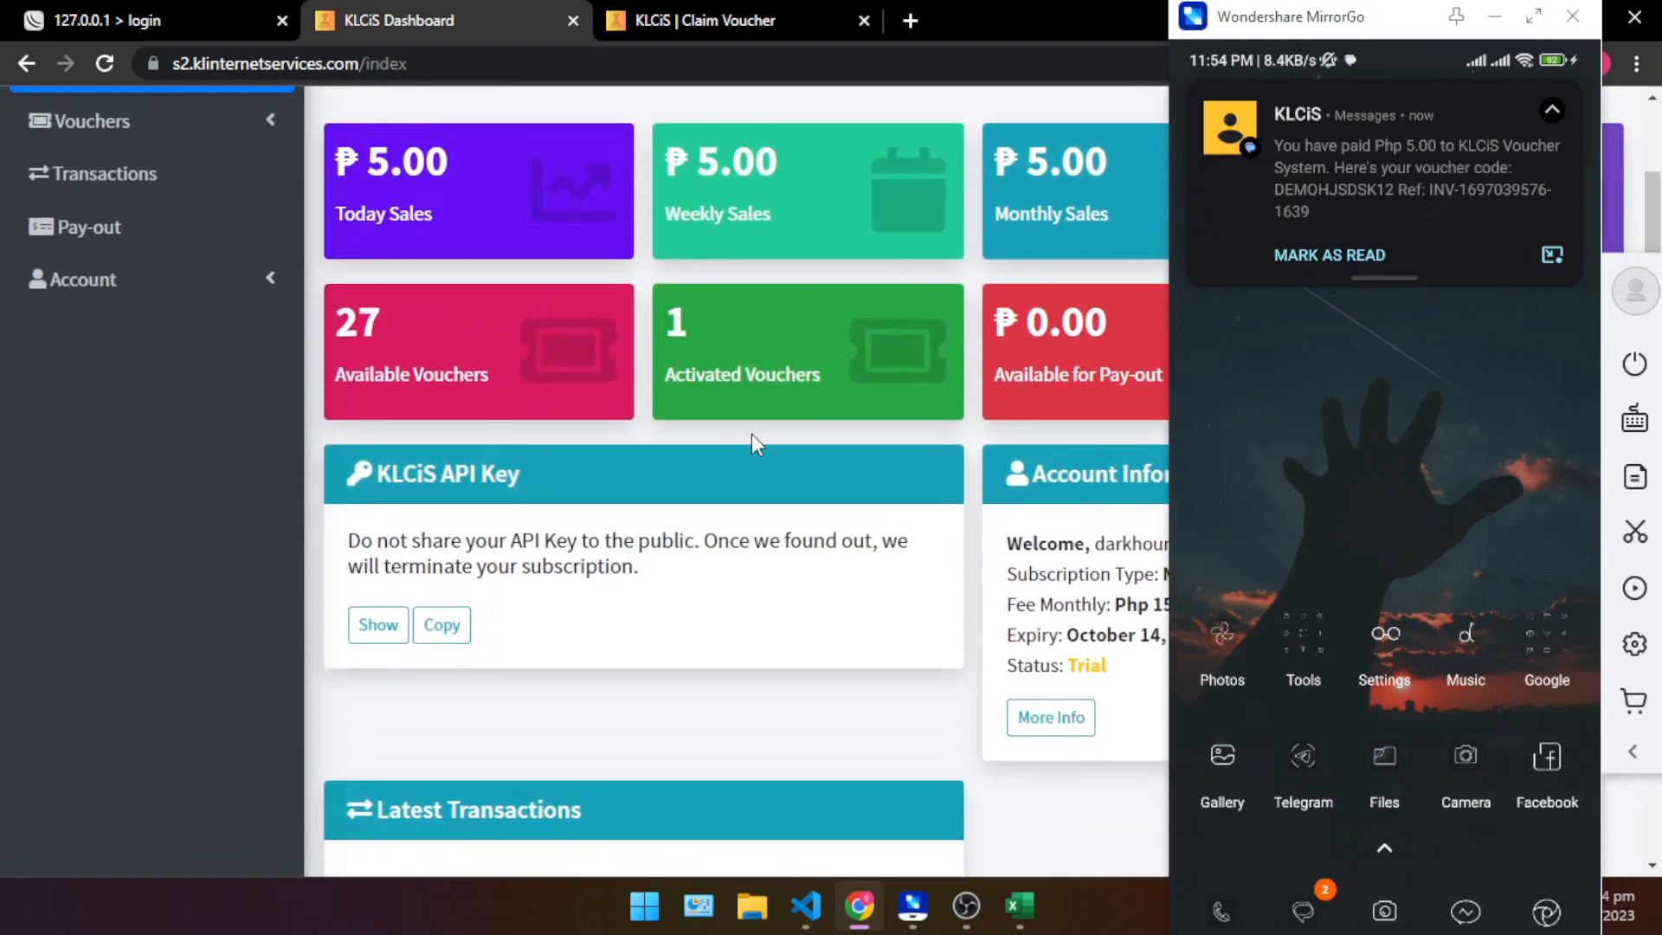
pyautogui.scroll(-1, 509, 382)
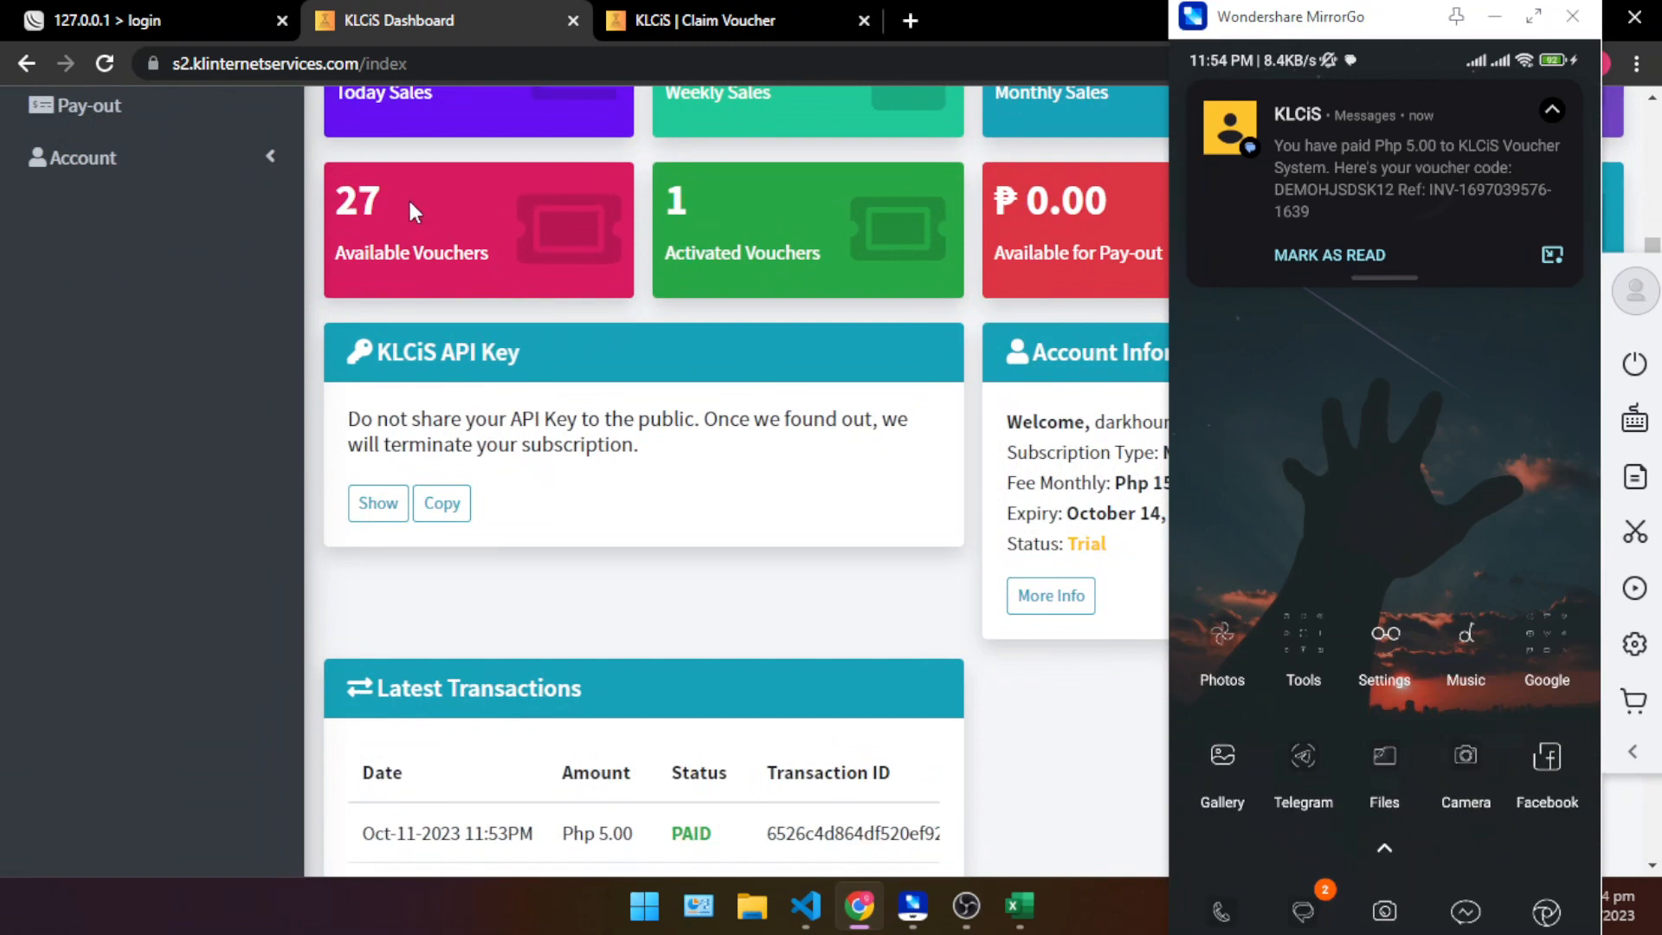
pyautogui.moveTo(384, 205); pyautogui.dragTo(335, 204)
pyautogui.click(606, 346)
# - Examine the Latest Transactions table, including the amount, status and transaction ID of each entry
pyautogui.scroll(-3, 594, 397)
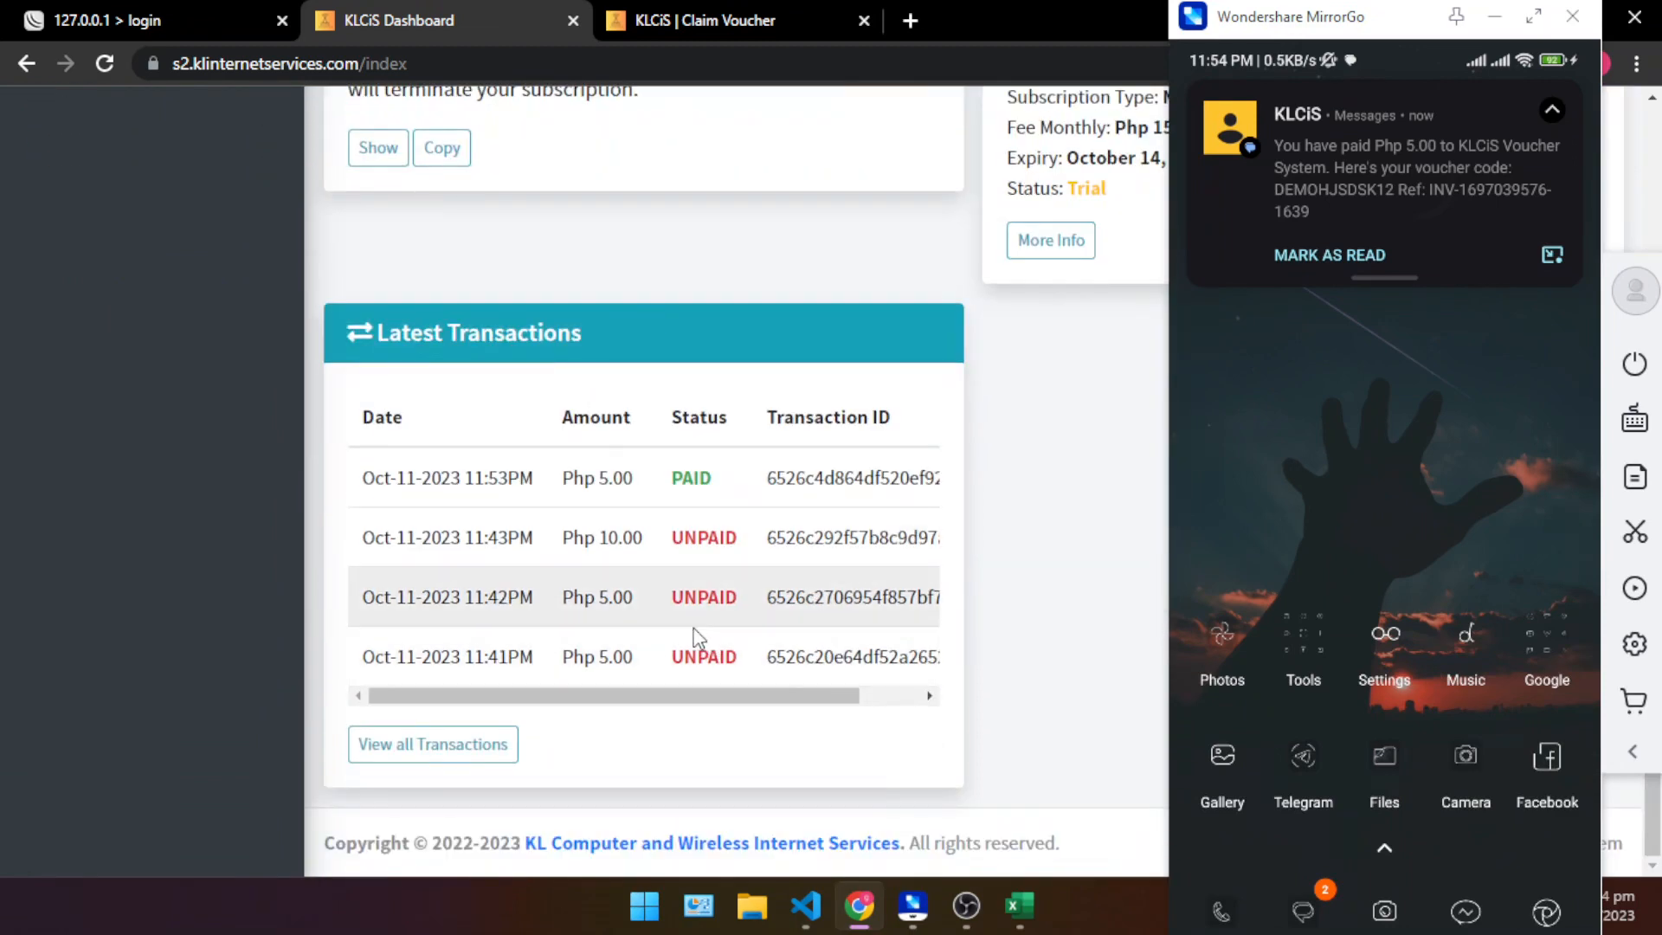
pyautogui.scroll(1, 692, 636)
pyautogui.moveTo(368, 600); pyautogui.dragTo(932, 620)
pyautogui.scroll(-1, 779, 632)
pyautogui.click(619, 641)
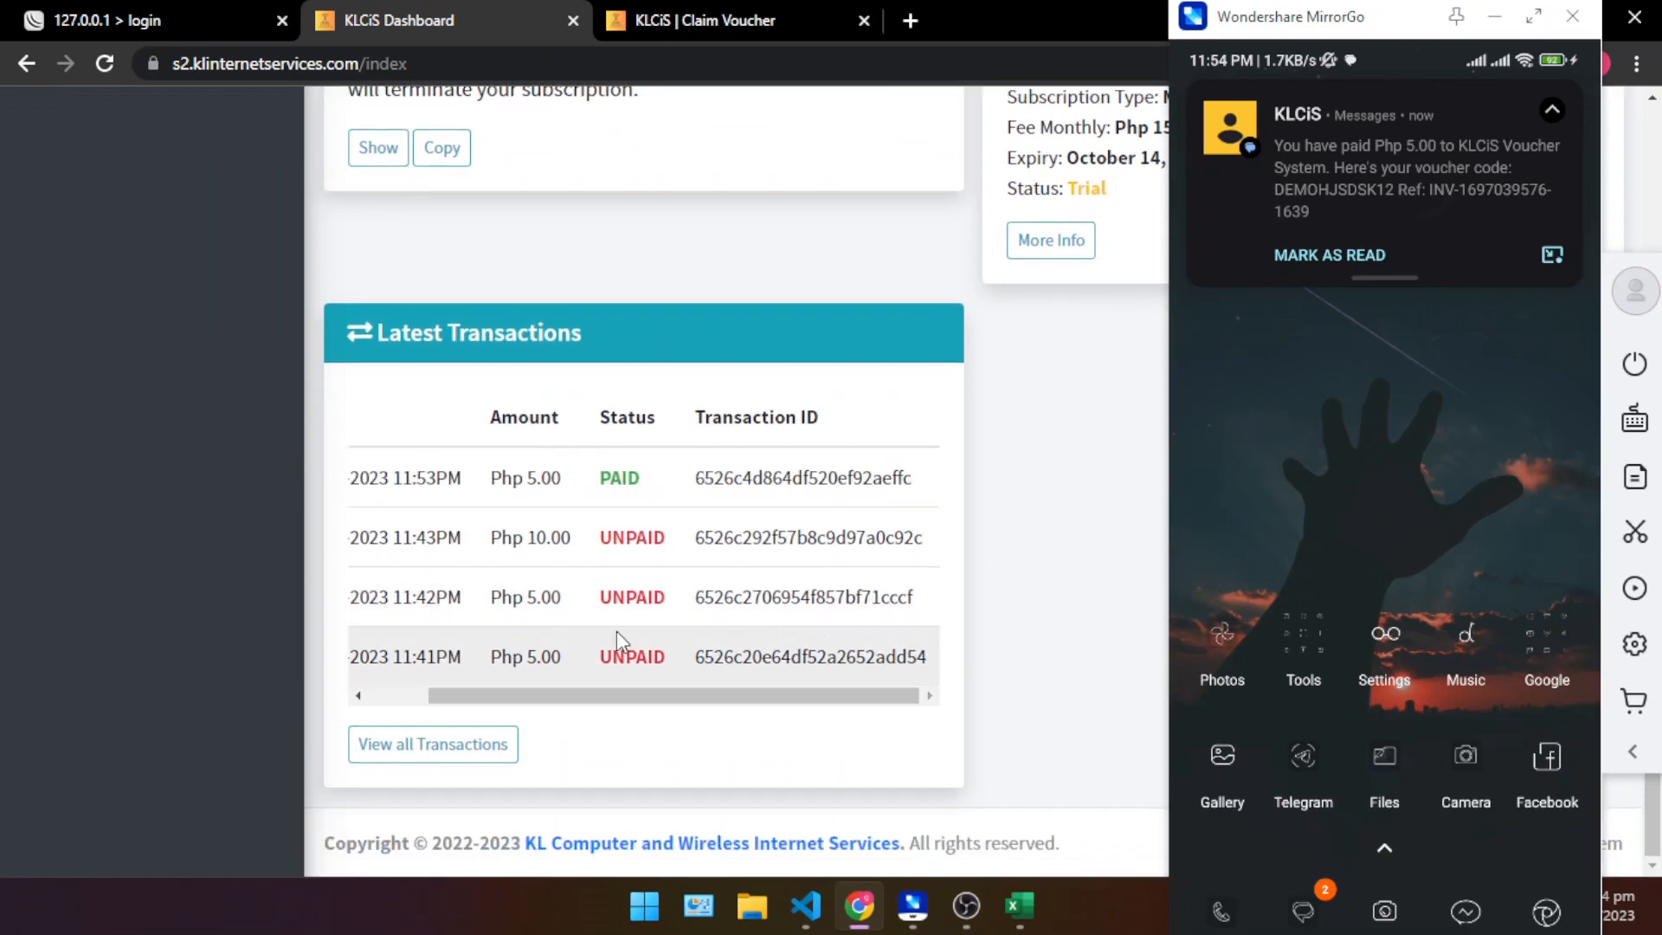
# - Open the full transaction log and check the contact and transaction ID of the paid entry
pyautogui.click(424, 745)
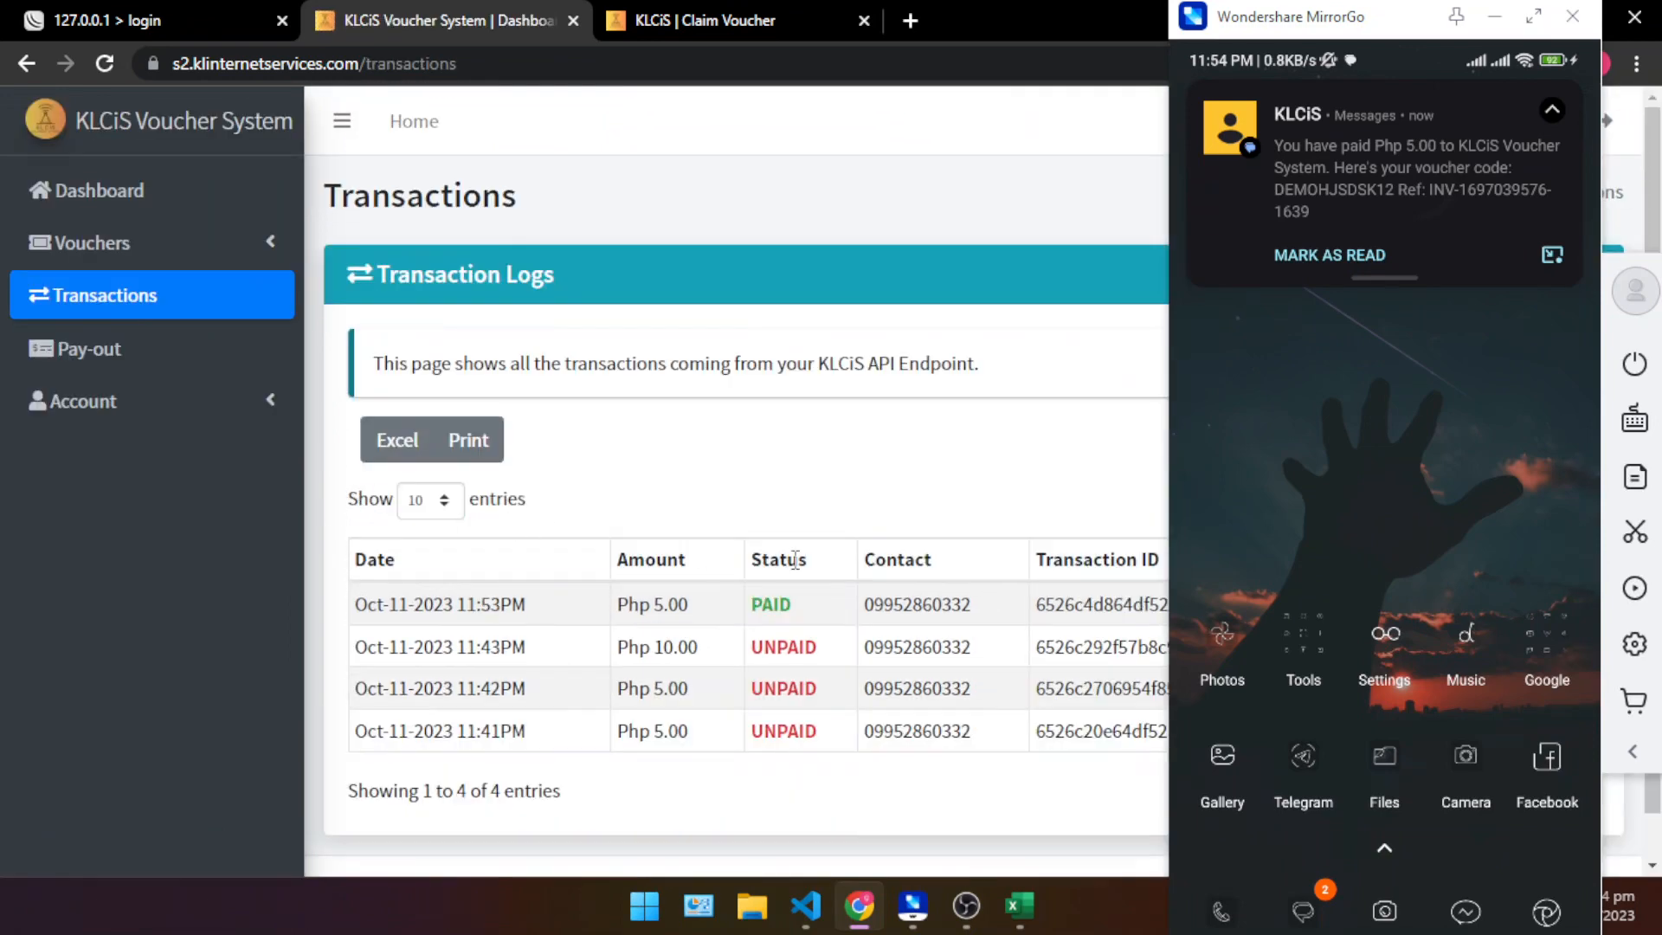
pyautogui.doubleClick(918, 605)
pyautogui.click(1034, 602)
pyautogui.moveTo(979, 3); pyautogui.dragTo(587, 39)
pyautogui.scroll(-3, 568, 556)
pyautogui.click(866, 35)
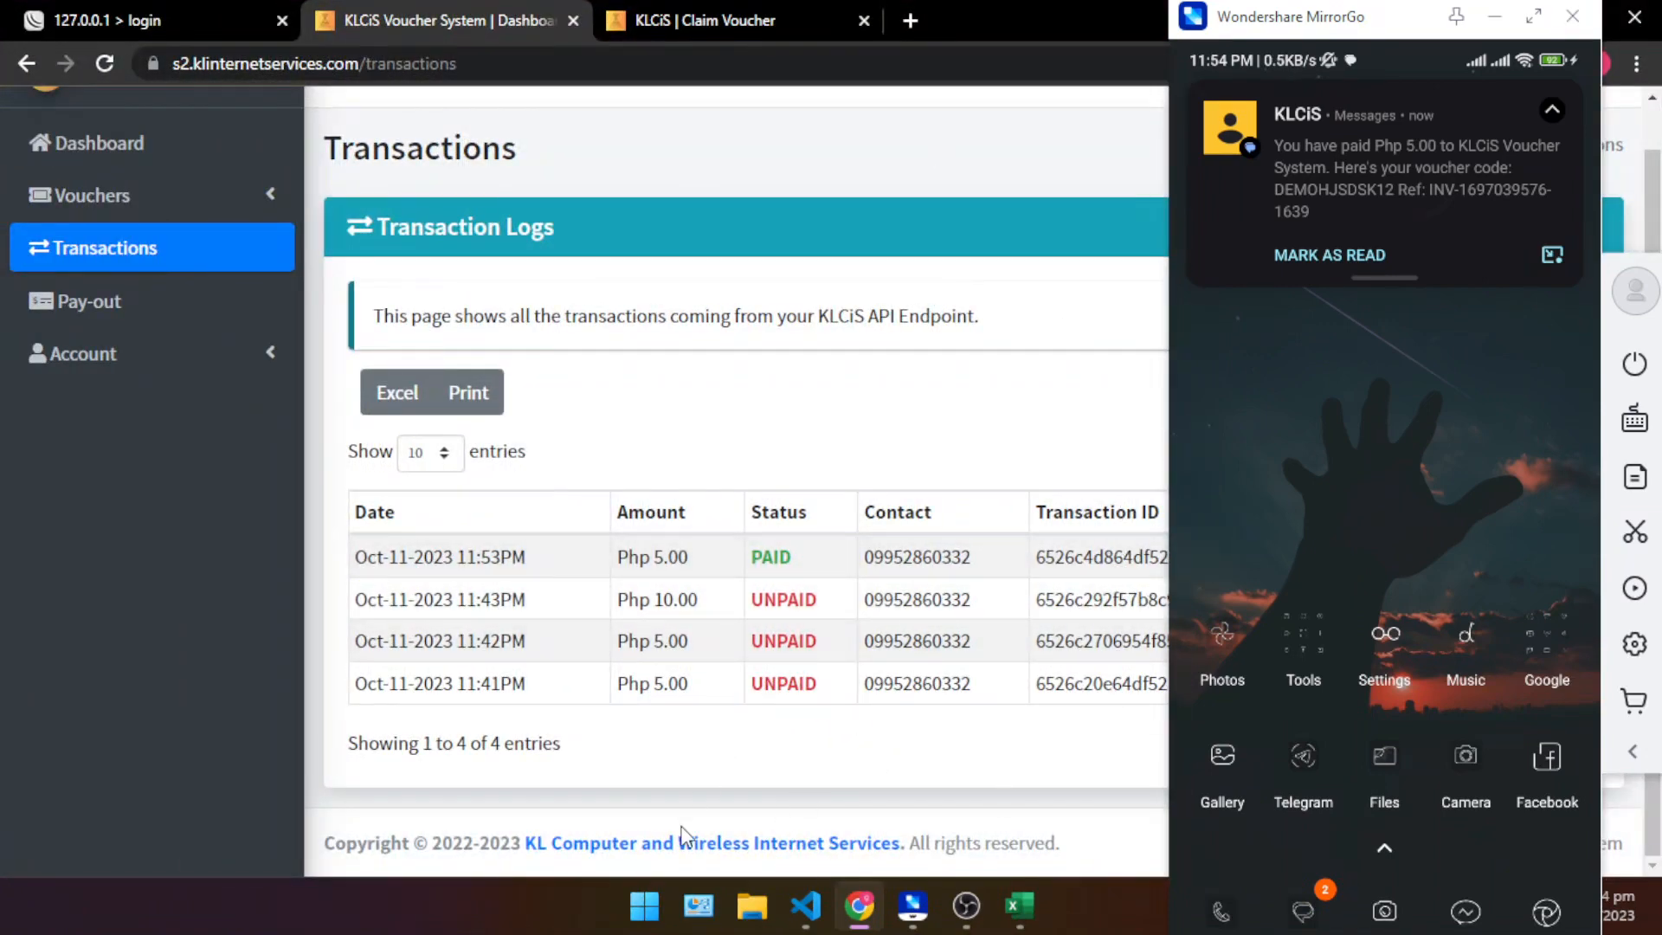
# - Reduce the browser to a smaller window beside the phone mirror and expand the details of the 11:53PM transaction
pyautogui.moveTo(1018, 9); pyautogui.dragTo(457, 75)
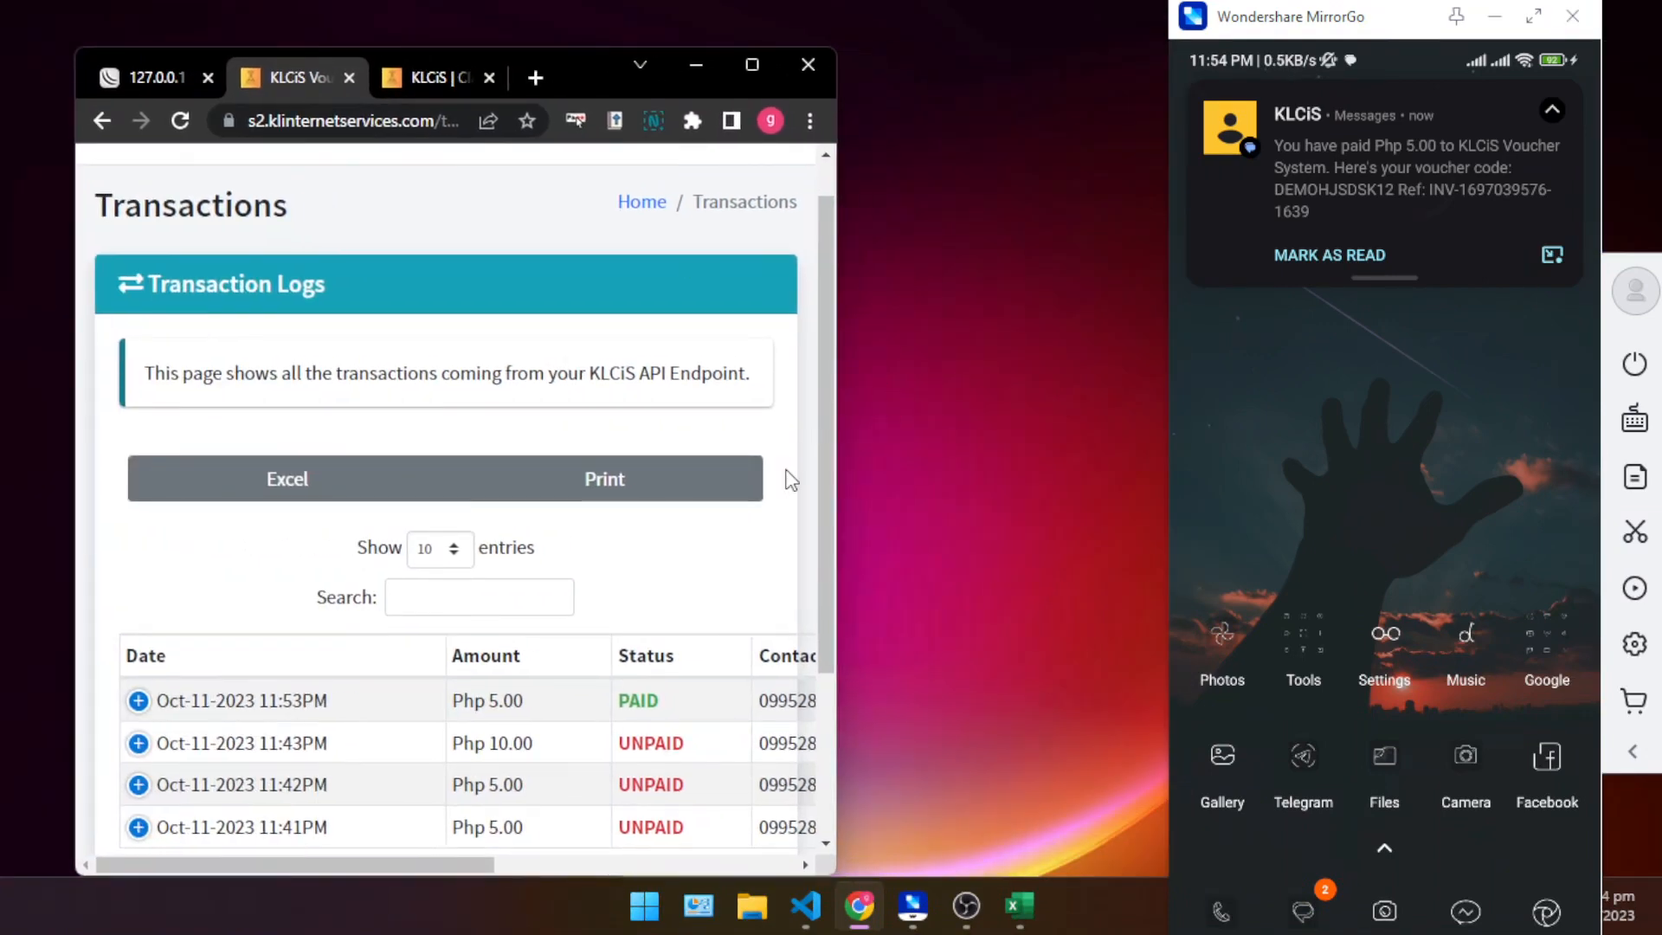
pyautogui.scroll(-2, 347, 564)
pyautogui.click(136, 580)
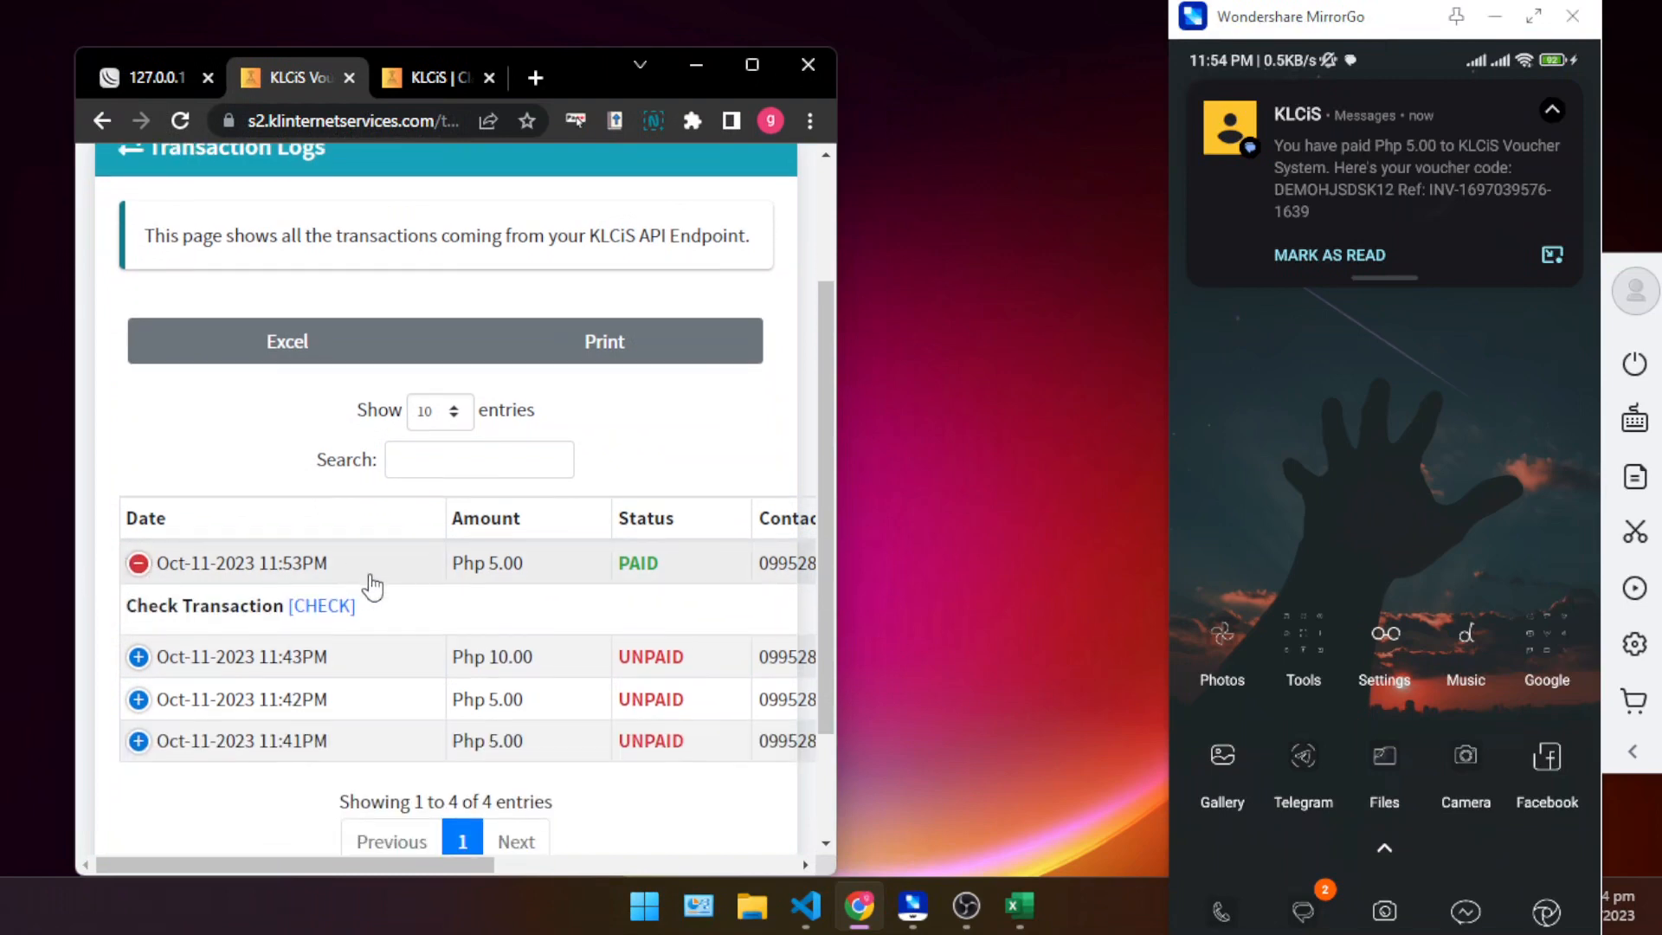
pyautogui.scroll(-2, 450, 519)
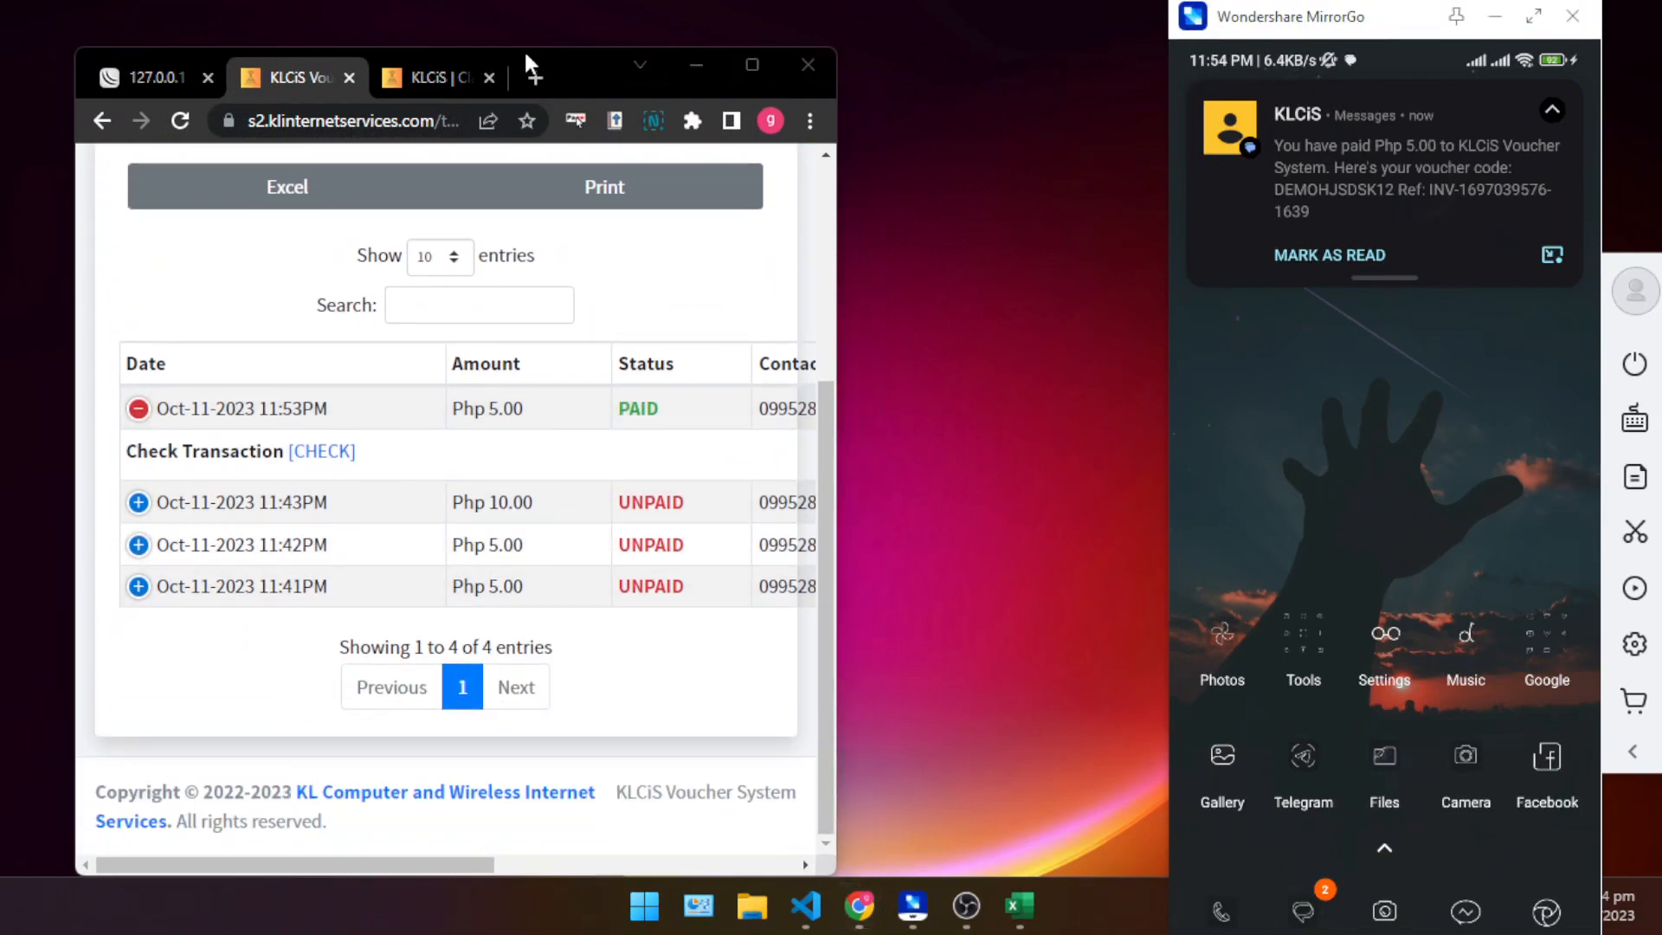
pyautogui.moveTo(522, 49); pyautogui.dragTo(520, 8)
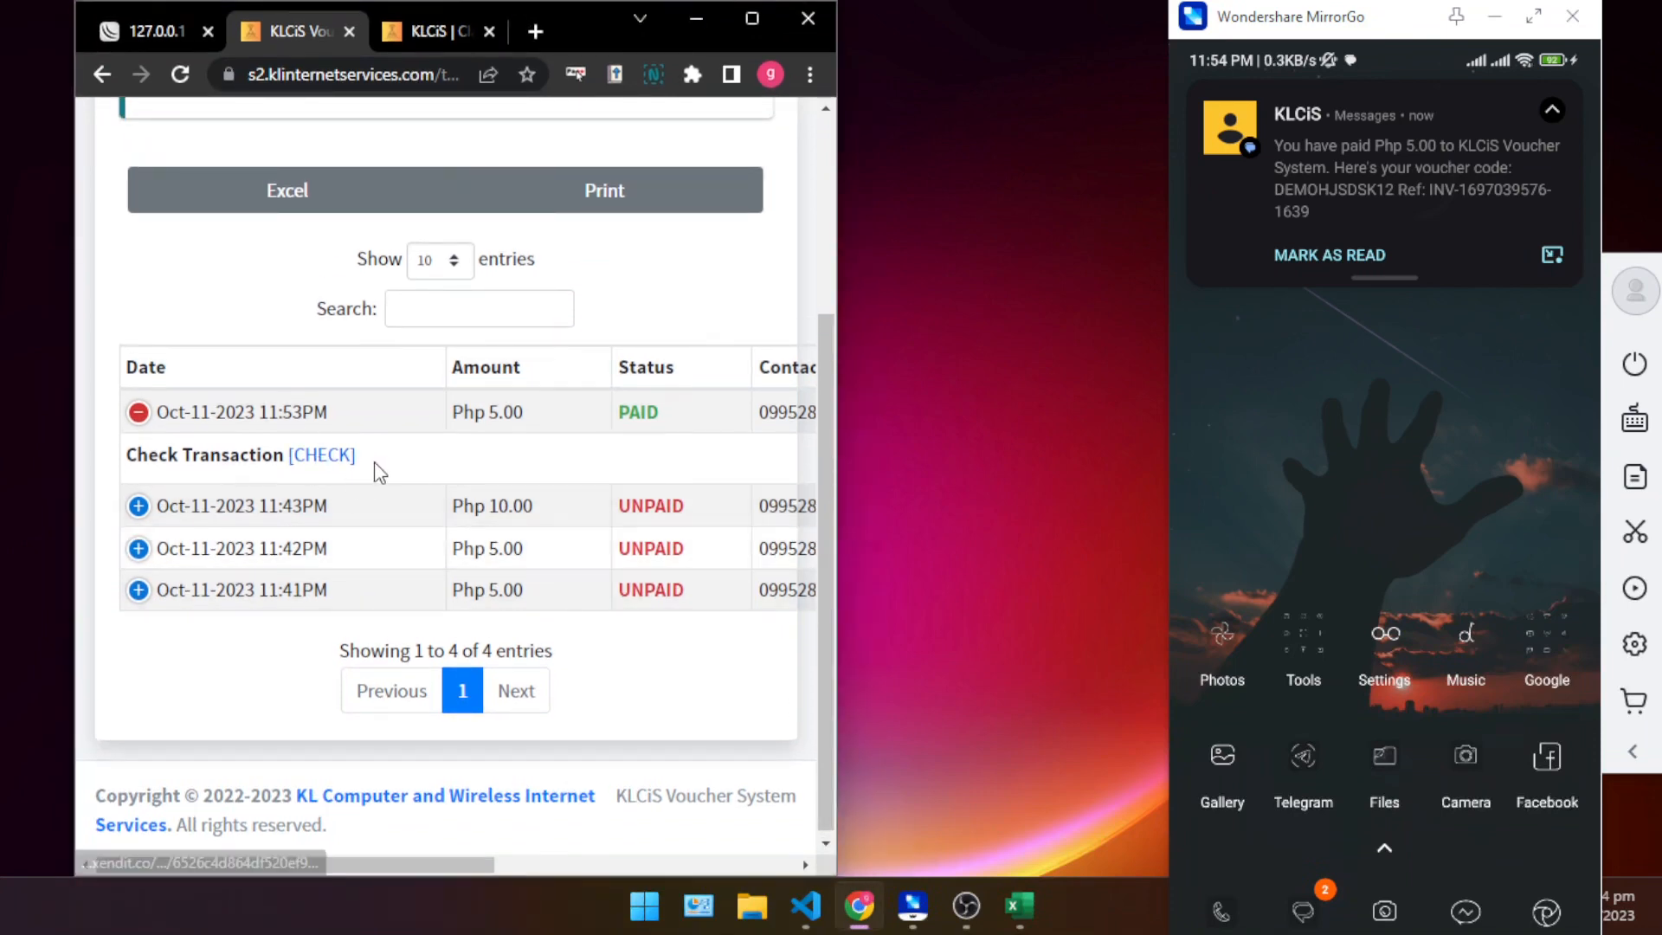
# - Check the 11:53PM transaction on its Xendit payment page, close that tab and collapse the transaction's details
pyautogui.moveTo(683, 419); pyautogui.dragTo(612, 407)
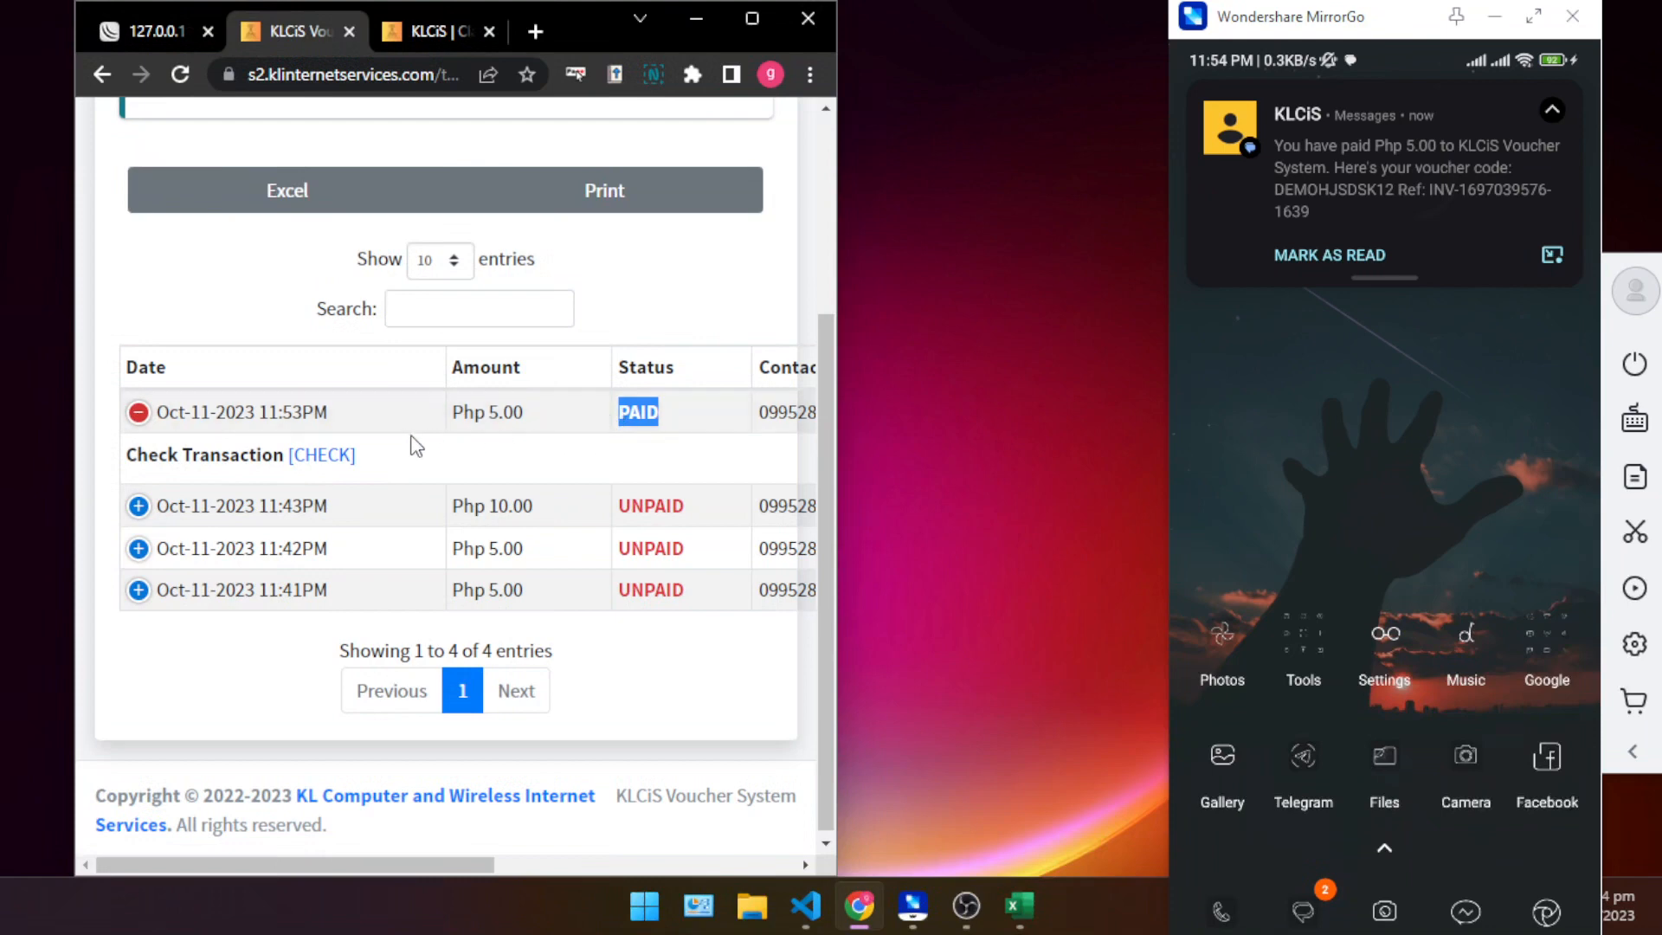
pyautogui.click(137, 413)
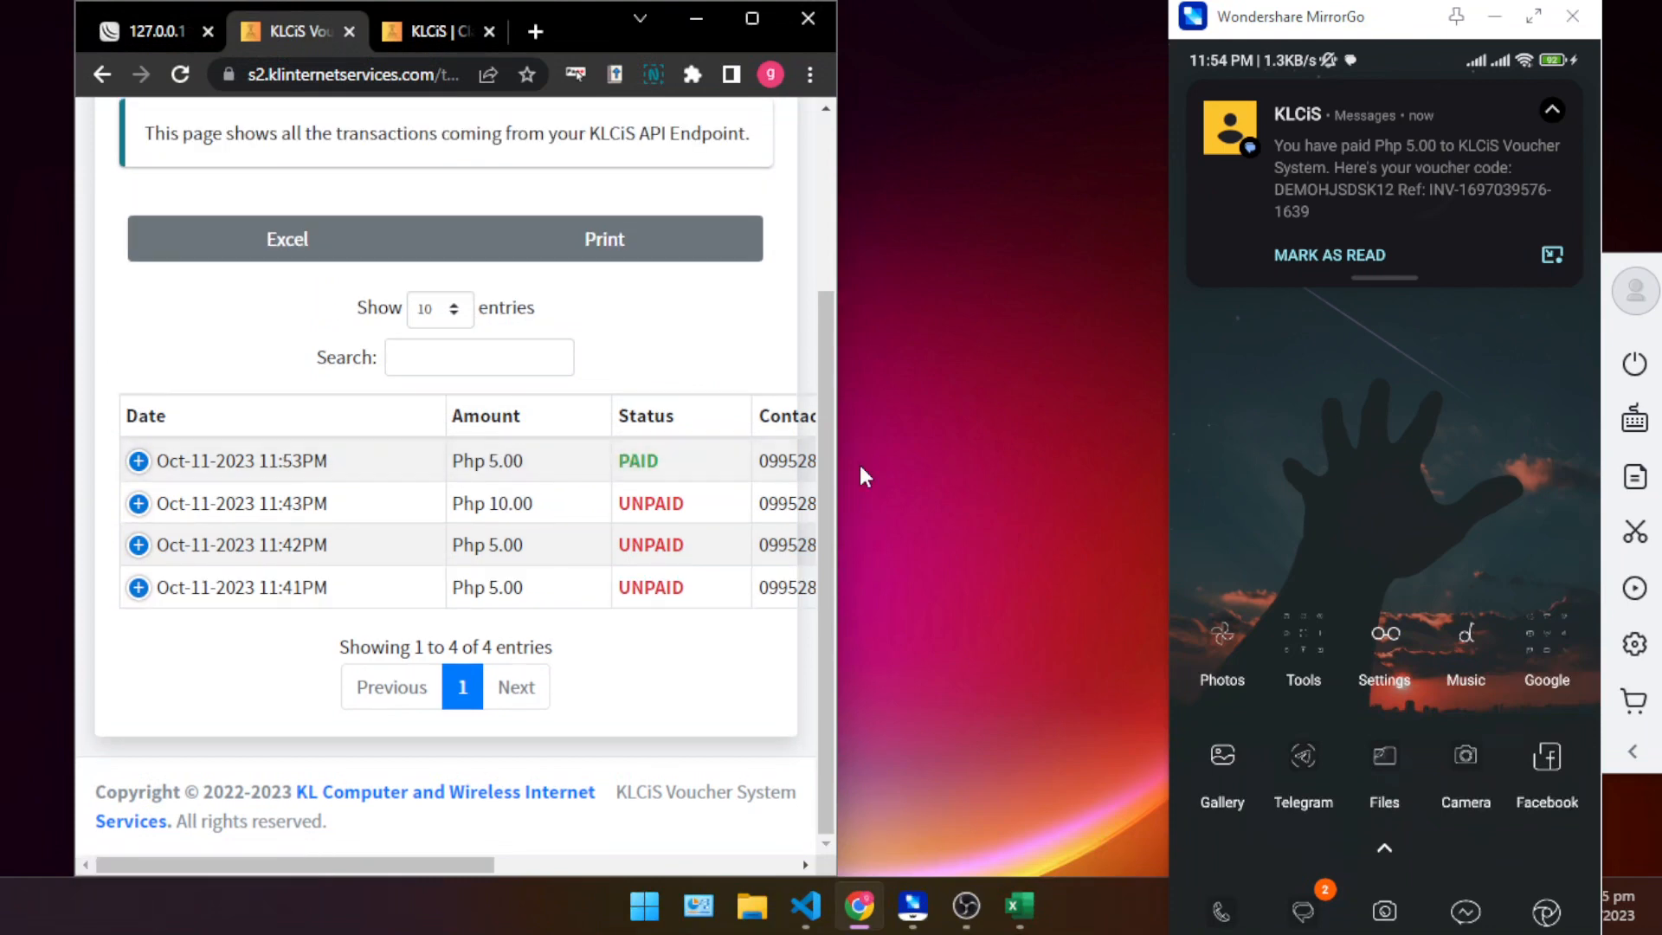
pyautogui.click(143, 461)
pyautogui.click(322, 505)
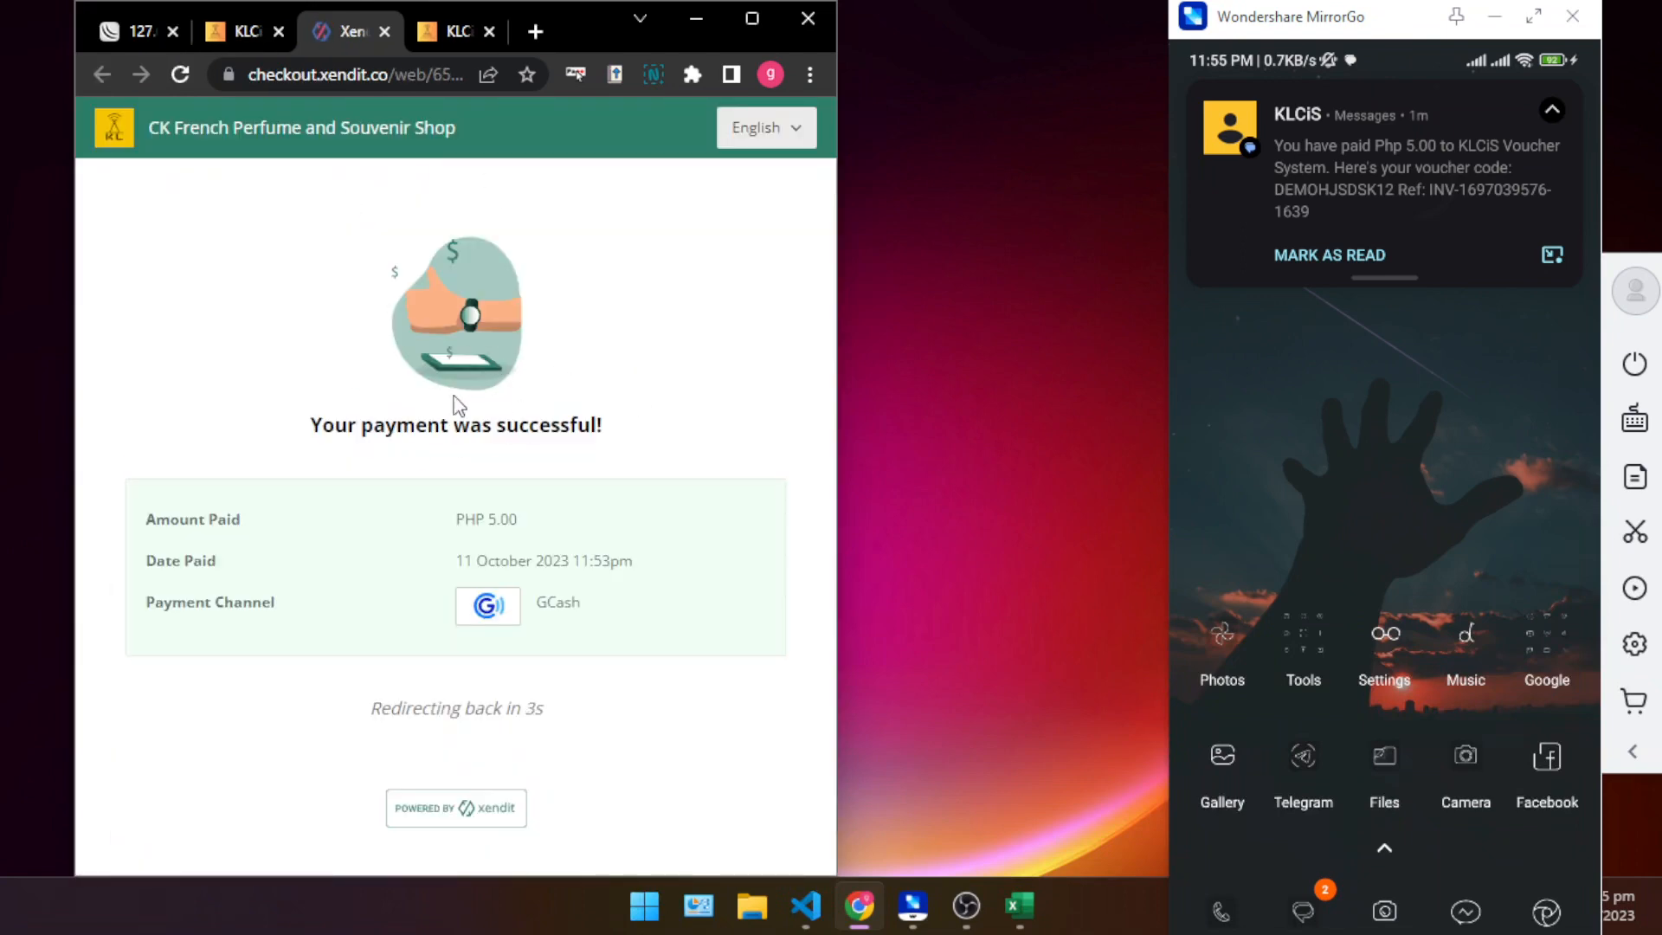
pyautogui.moveTo(308, 439); pyautogui.dragTo(249, 412)
pyautogui.click(636, 469)
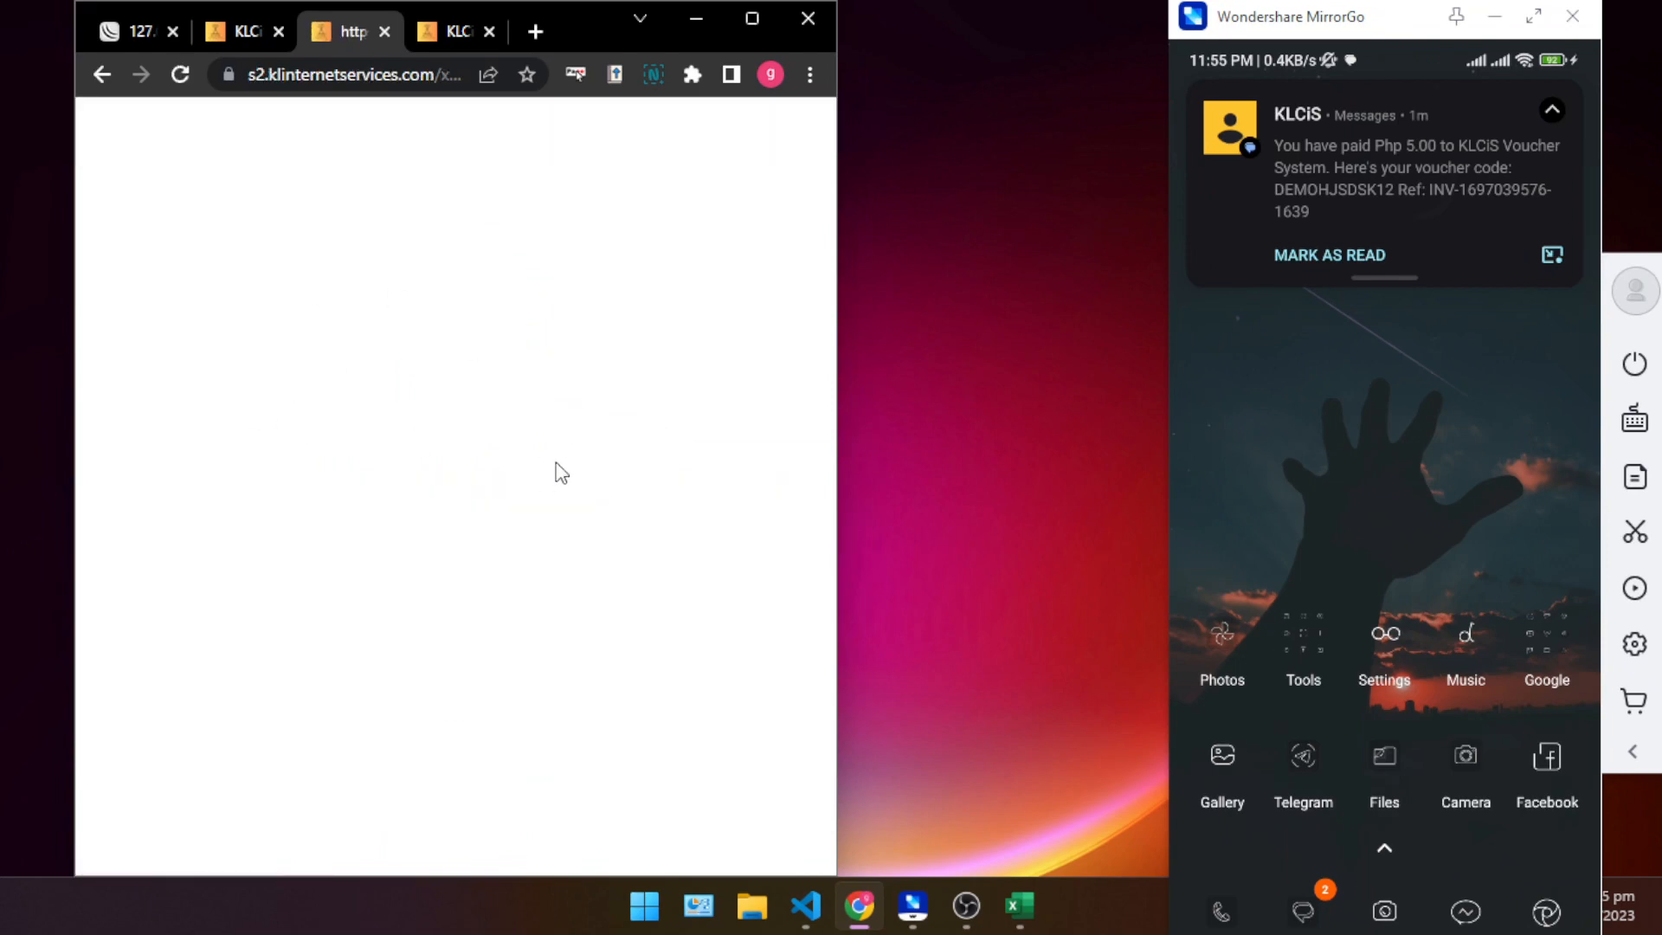
pyautogui.click(385, 31)
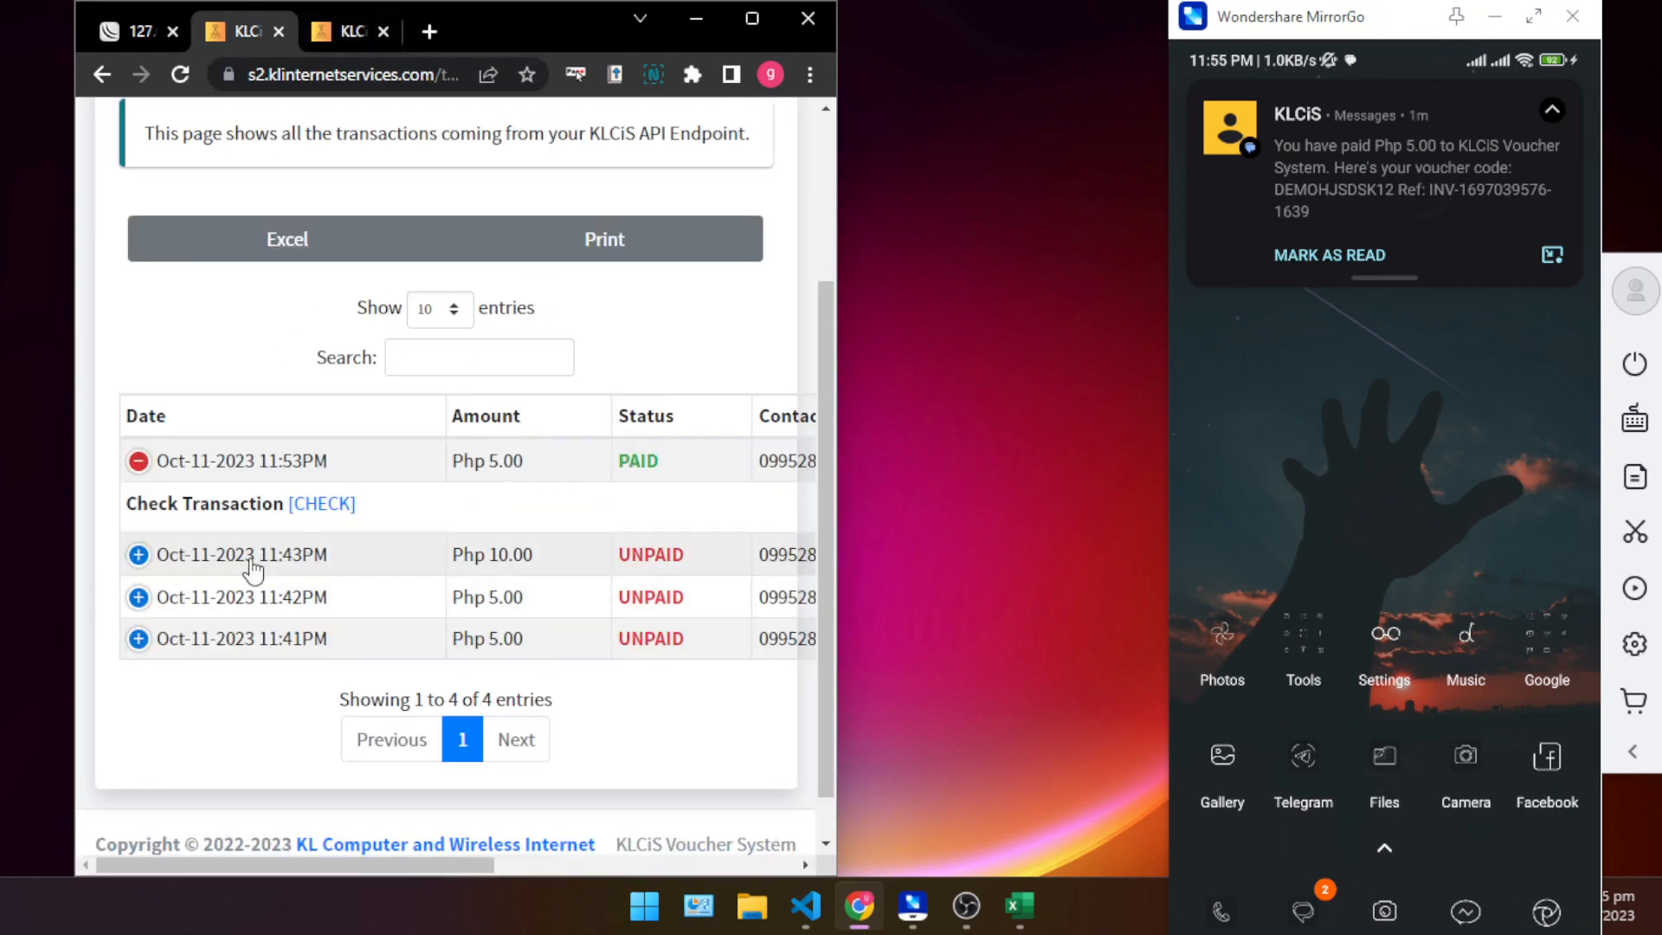
pyautogui.click(139, 460)
pyautogui.scroll(3, 568, 216)
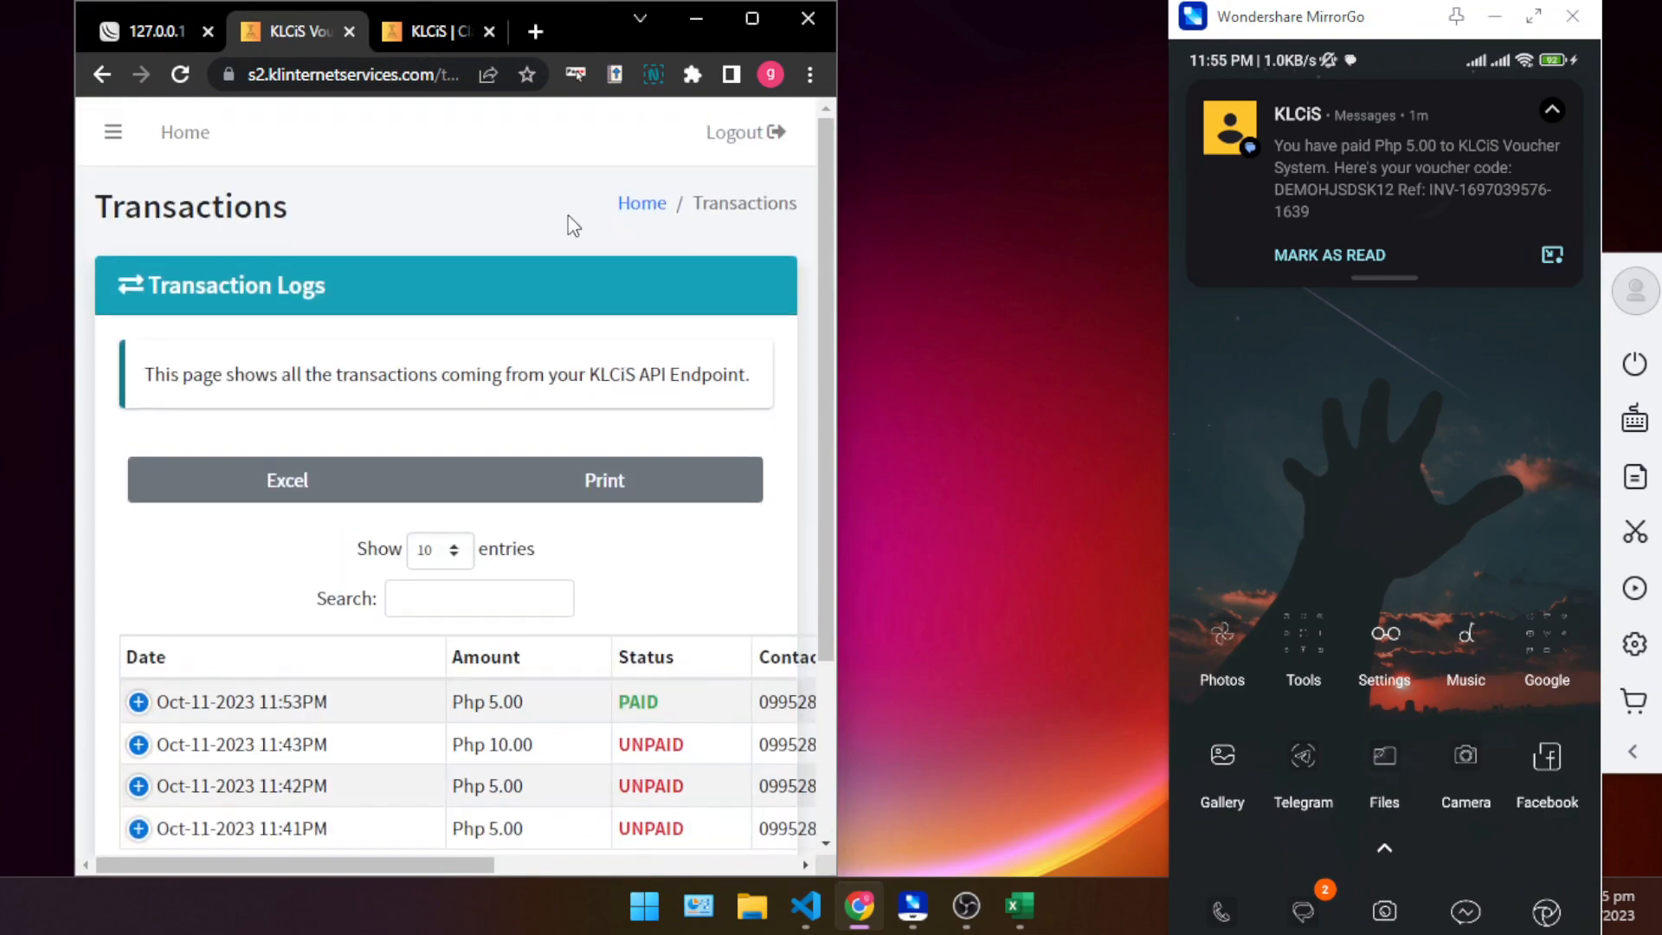
# - Maximize the browser and open the Voucher Status page with the sold voucher's entry
pyautogui.click(746, 25)
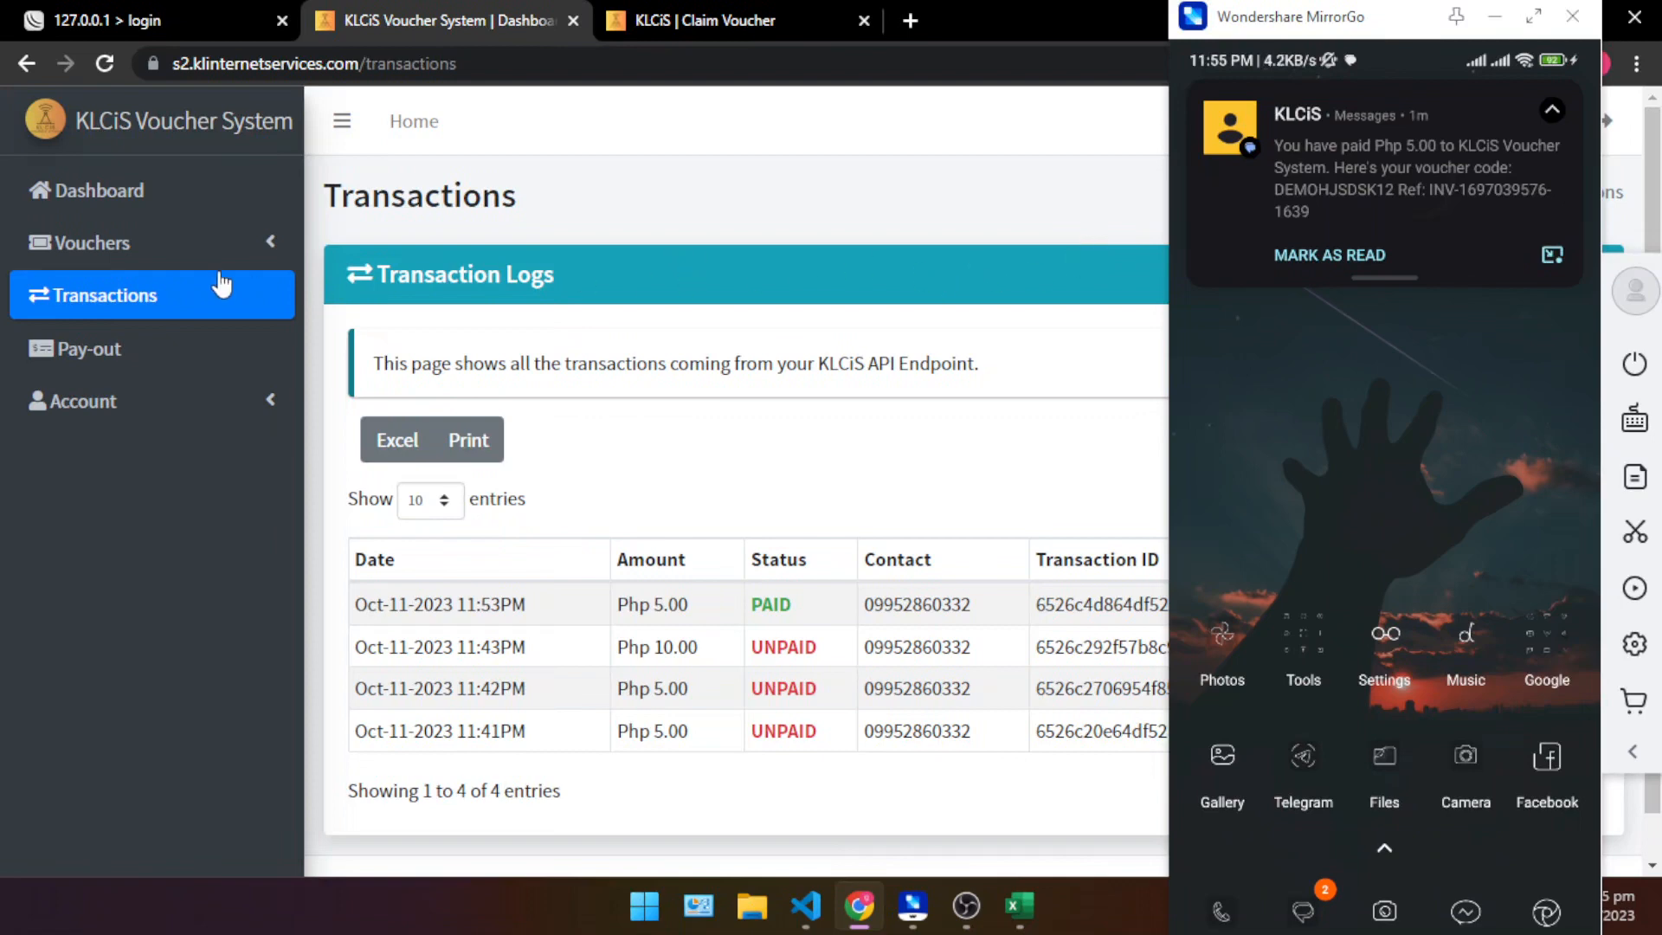
pyautogui.click(161, 253)
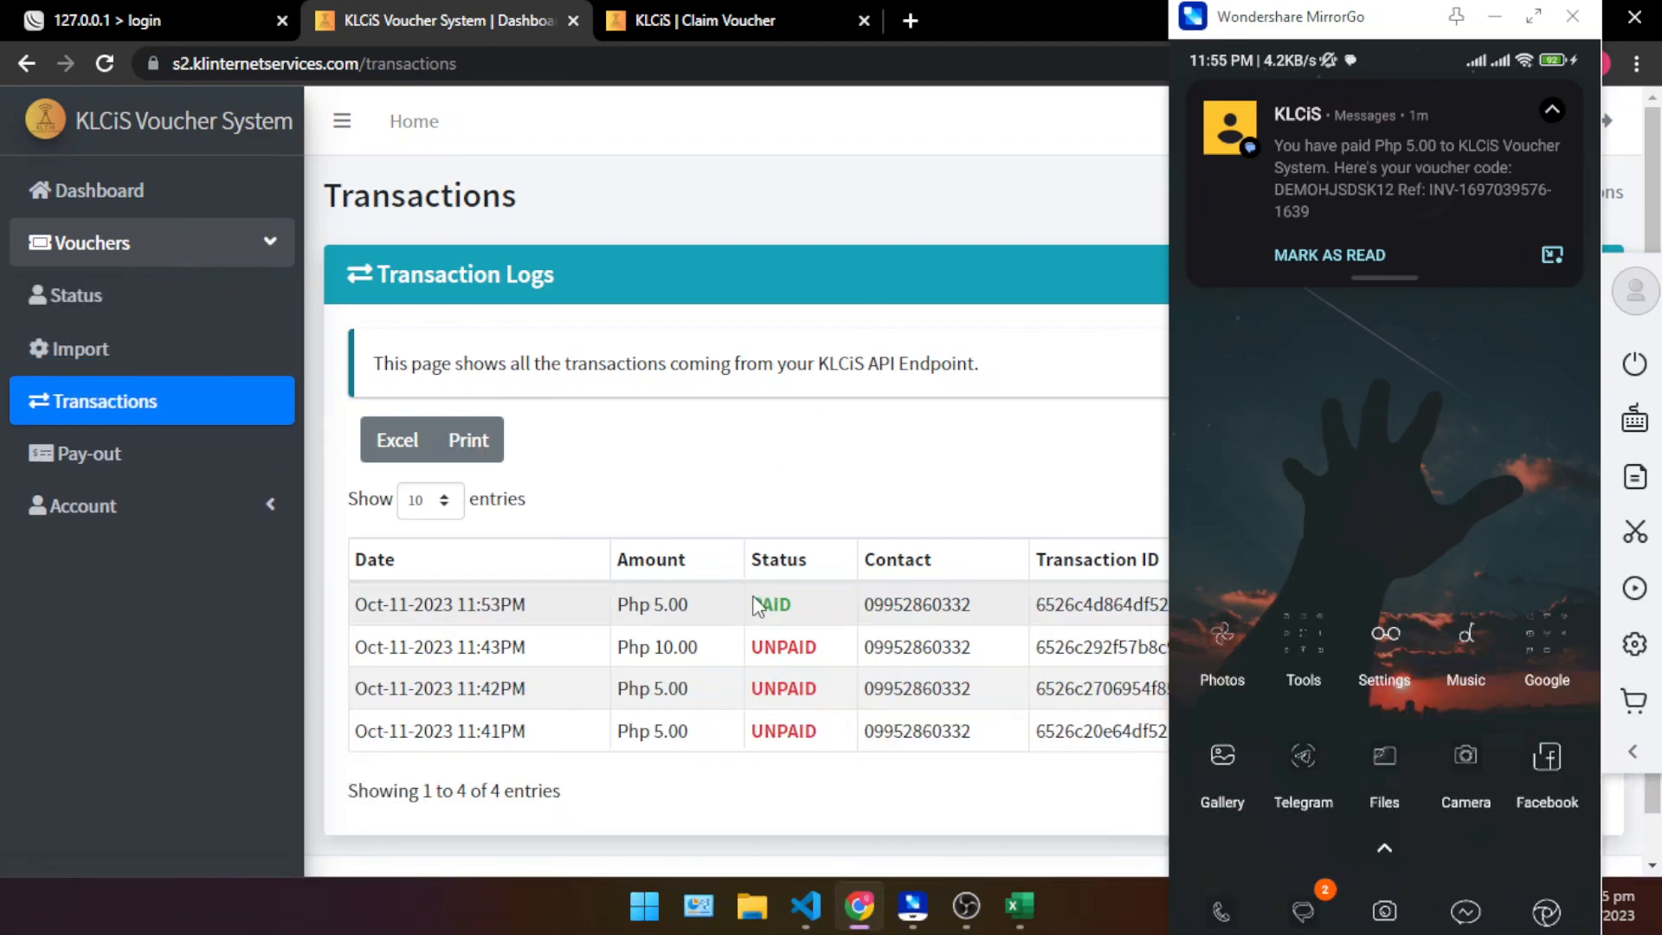
pyautogui.click(100, 318)
pyautogui.scroll(-1, 881, 573)
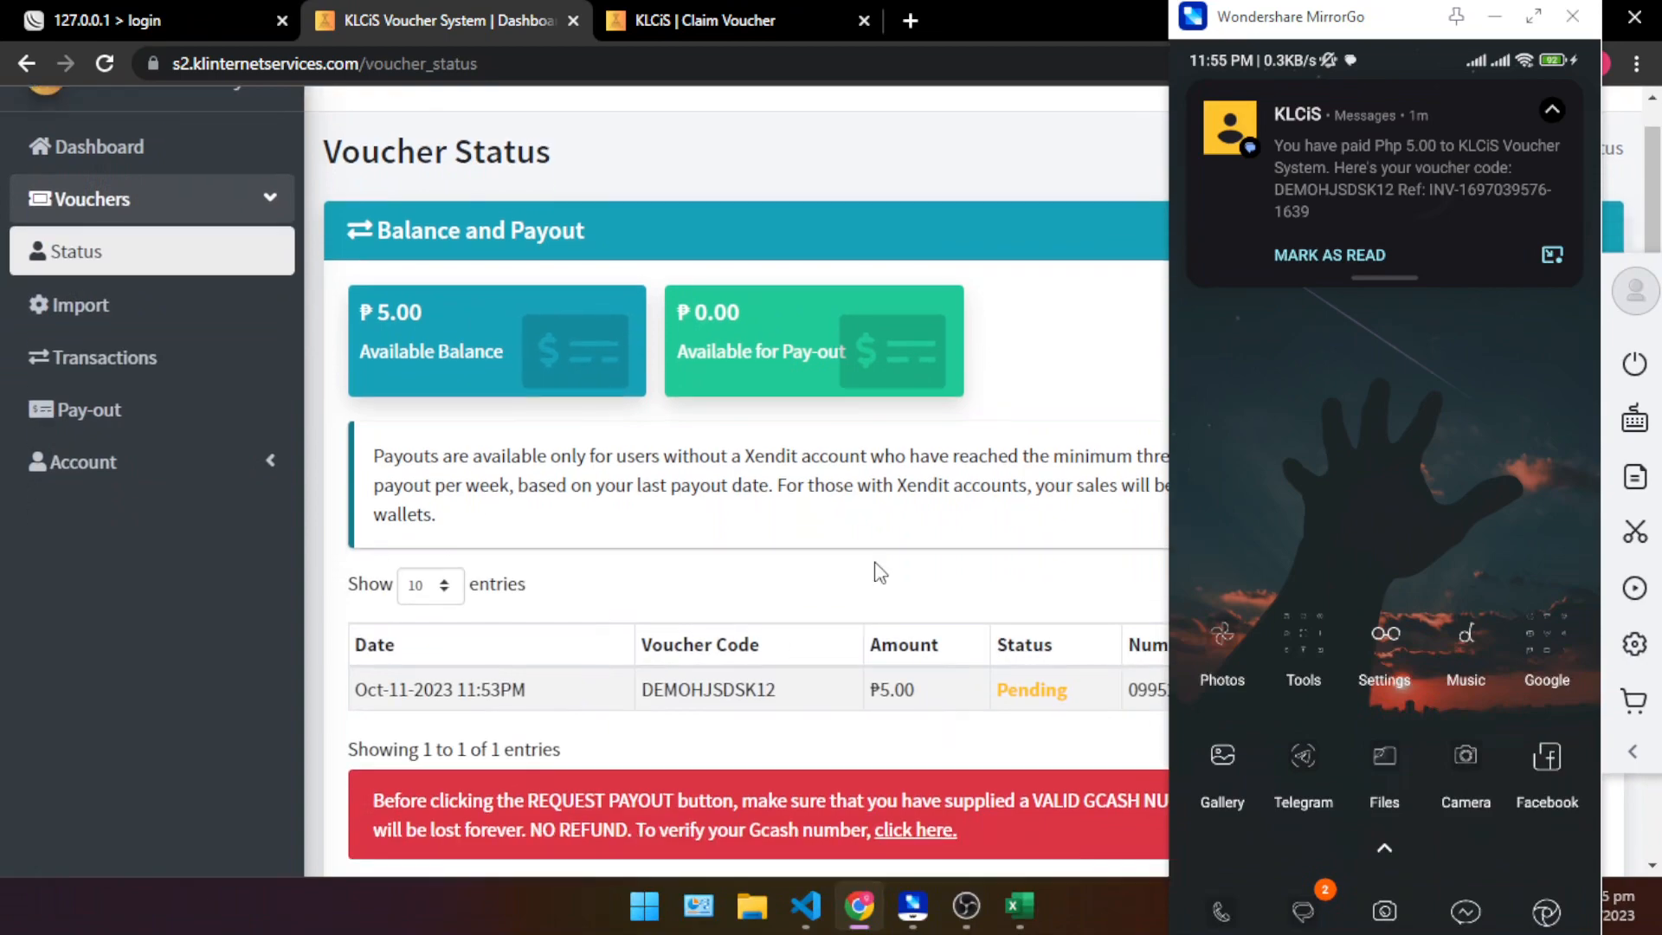
# - Move the Wondershare MirrorGo phone window and minimize it to uncover the voucher status table
pyautogui.moveTo(1035, 27); pyautogui.dragTo(531, 9)
pyautogui.moveTo(1330, 29); pyautogui.dragTo(973, 104)
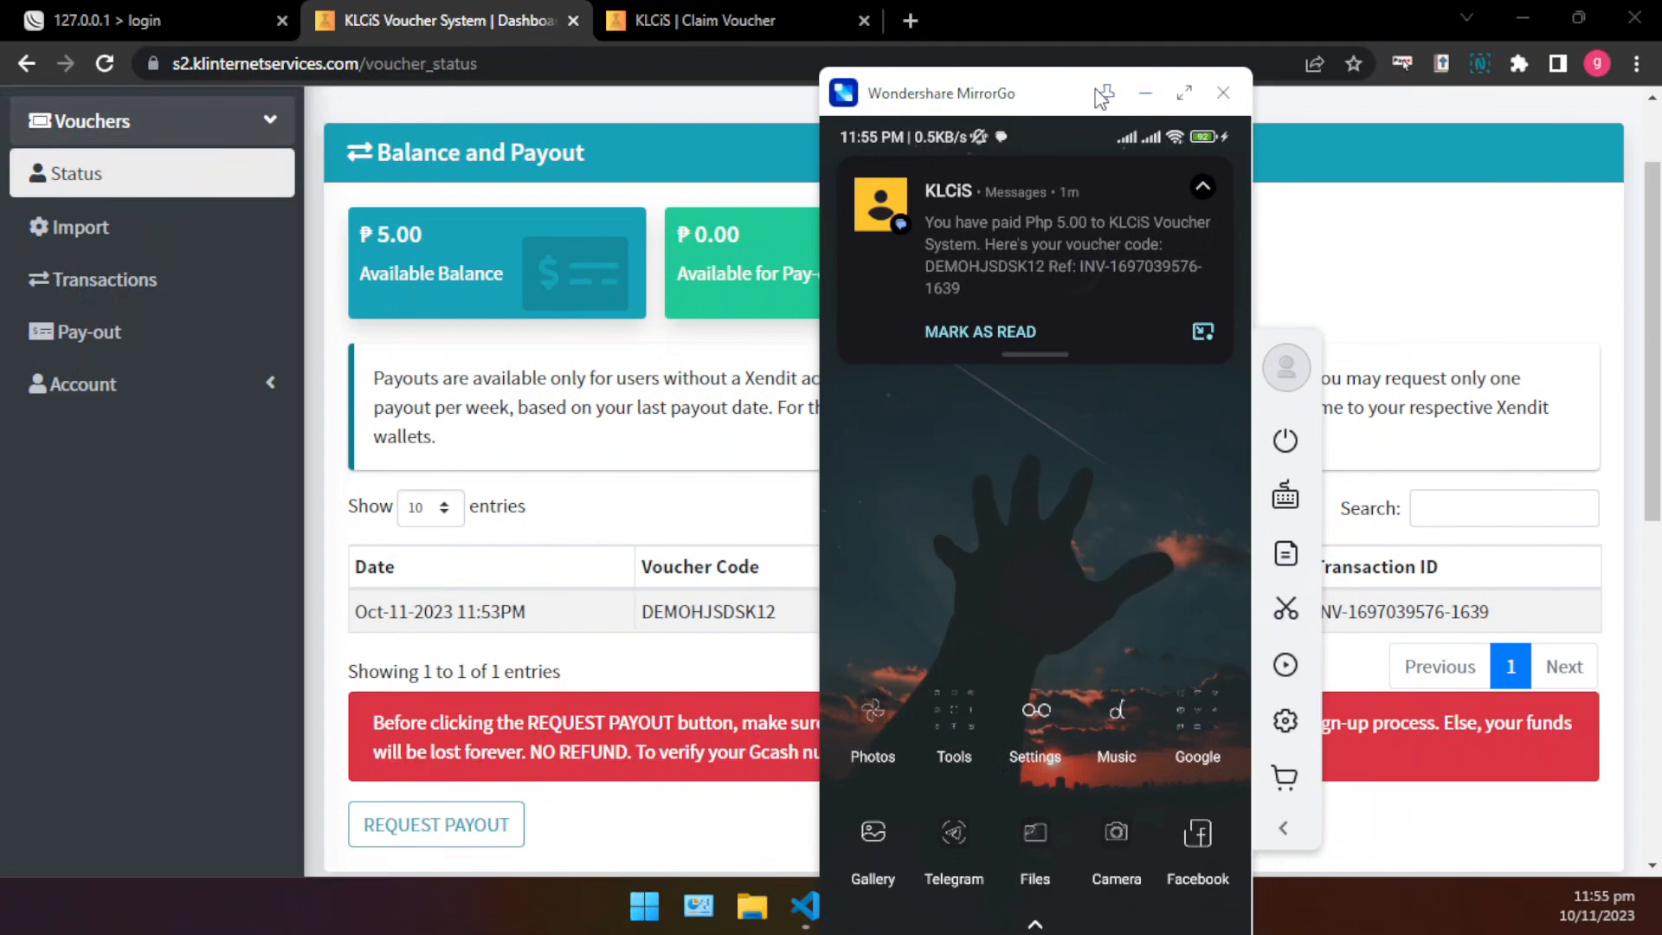
pyautogui.click(1146, 92)
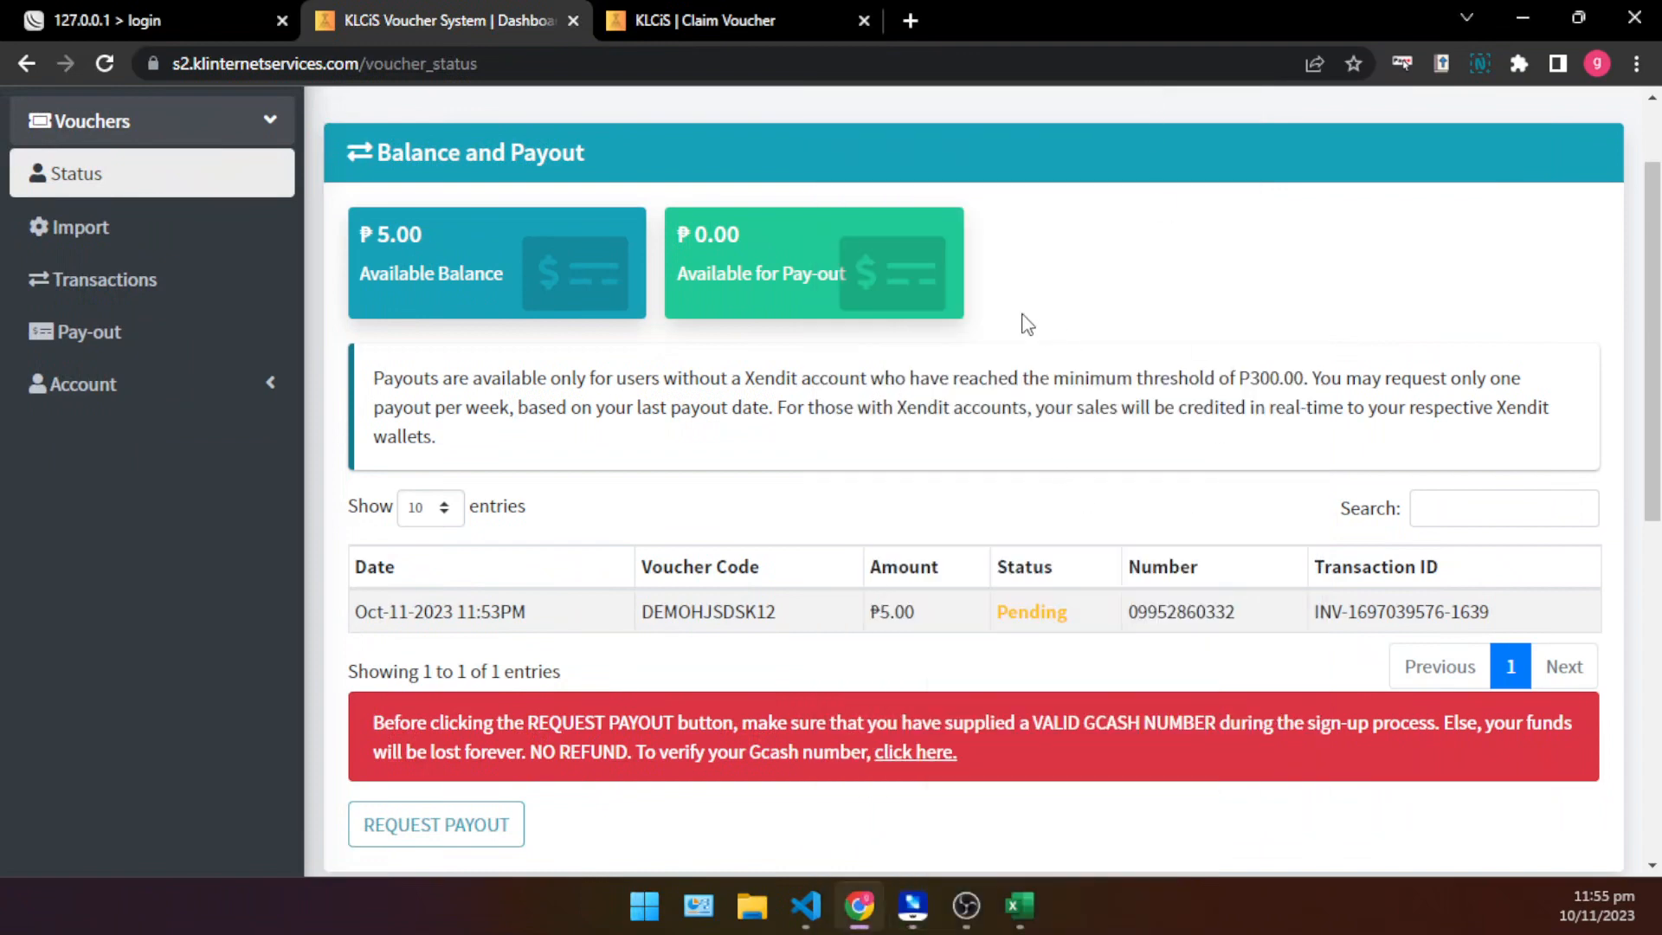
# - Review the Available Balance and Available for Pay-out cards in the Balance and Payout section
pyautogui.scroll(2, 1004, 323)
pyautogui.moveTo(464, 395); pyautogui.dragTo(350, 356)
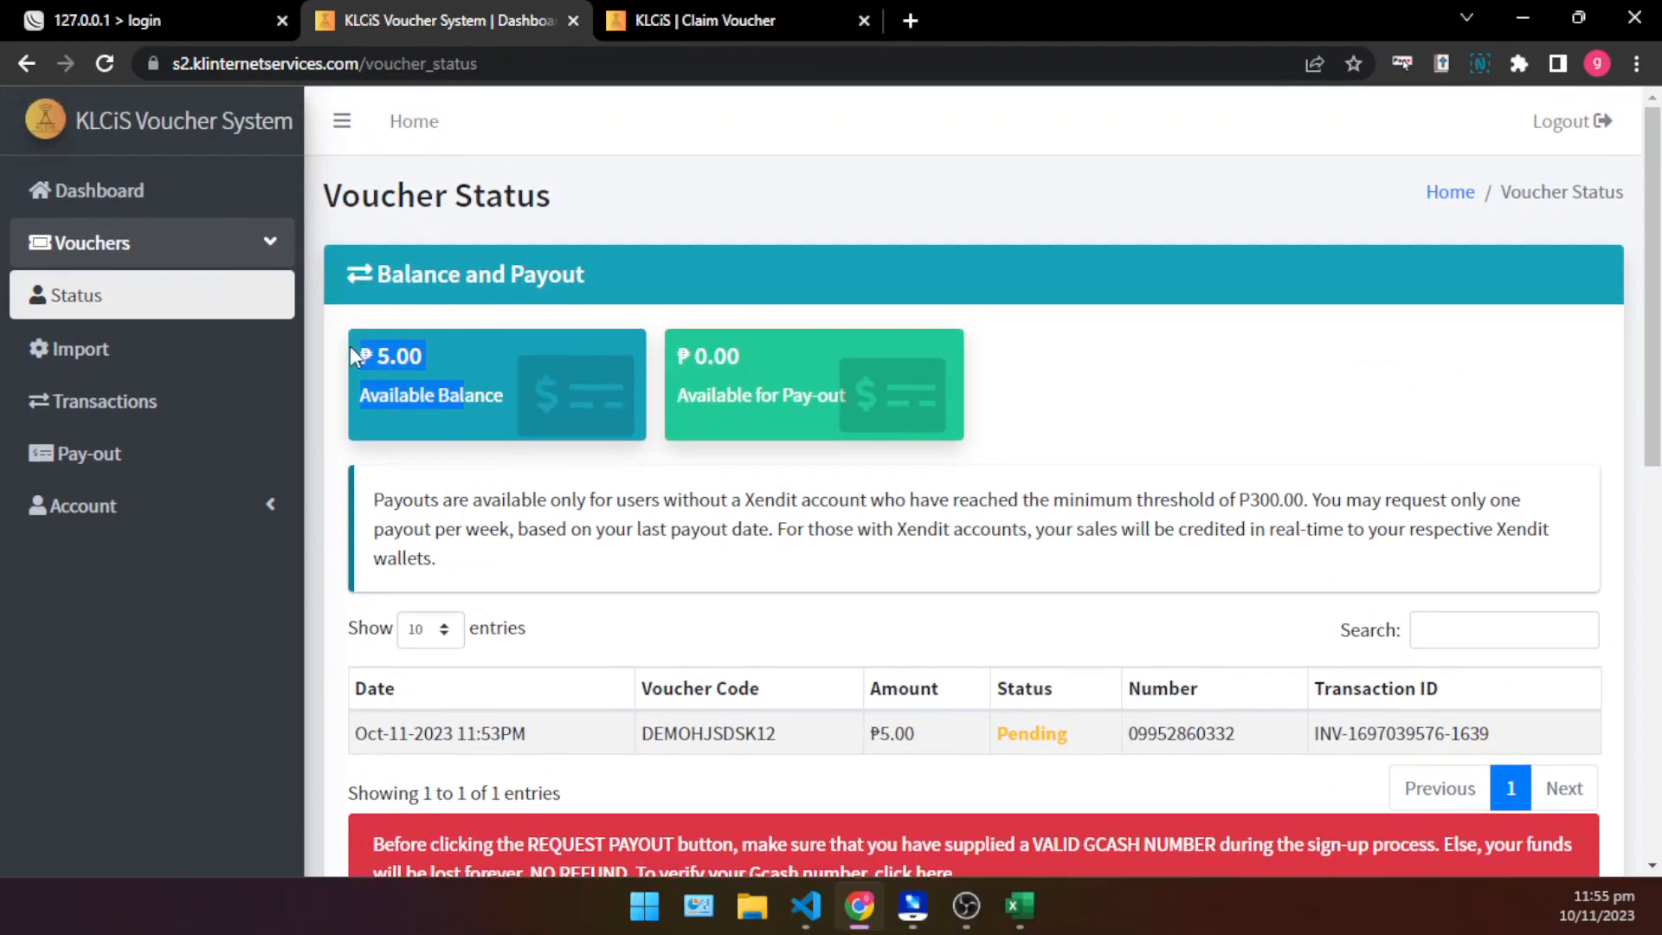
pyautogui.click(1085, 381)
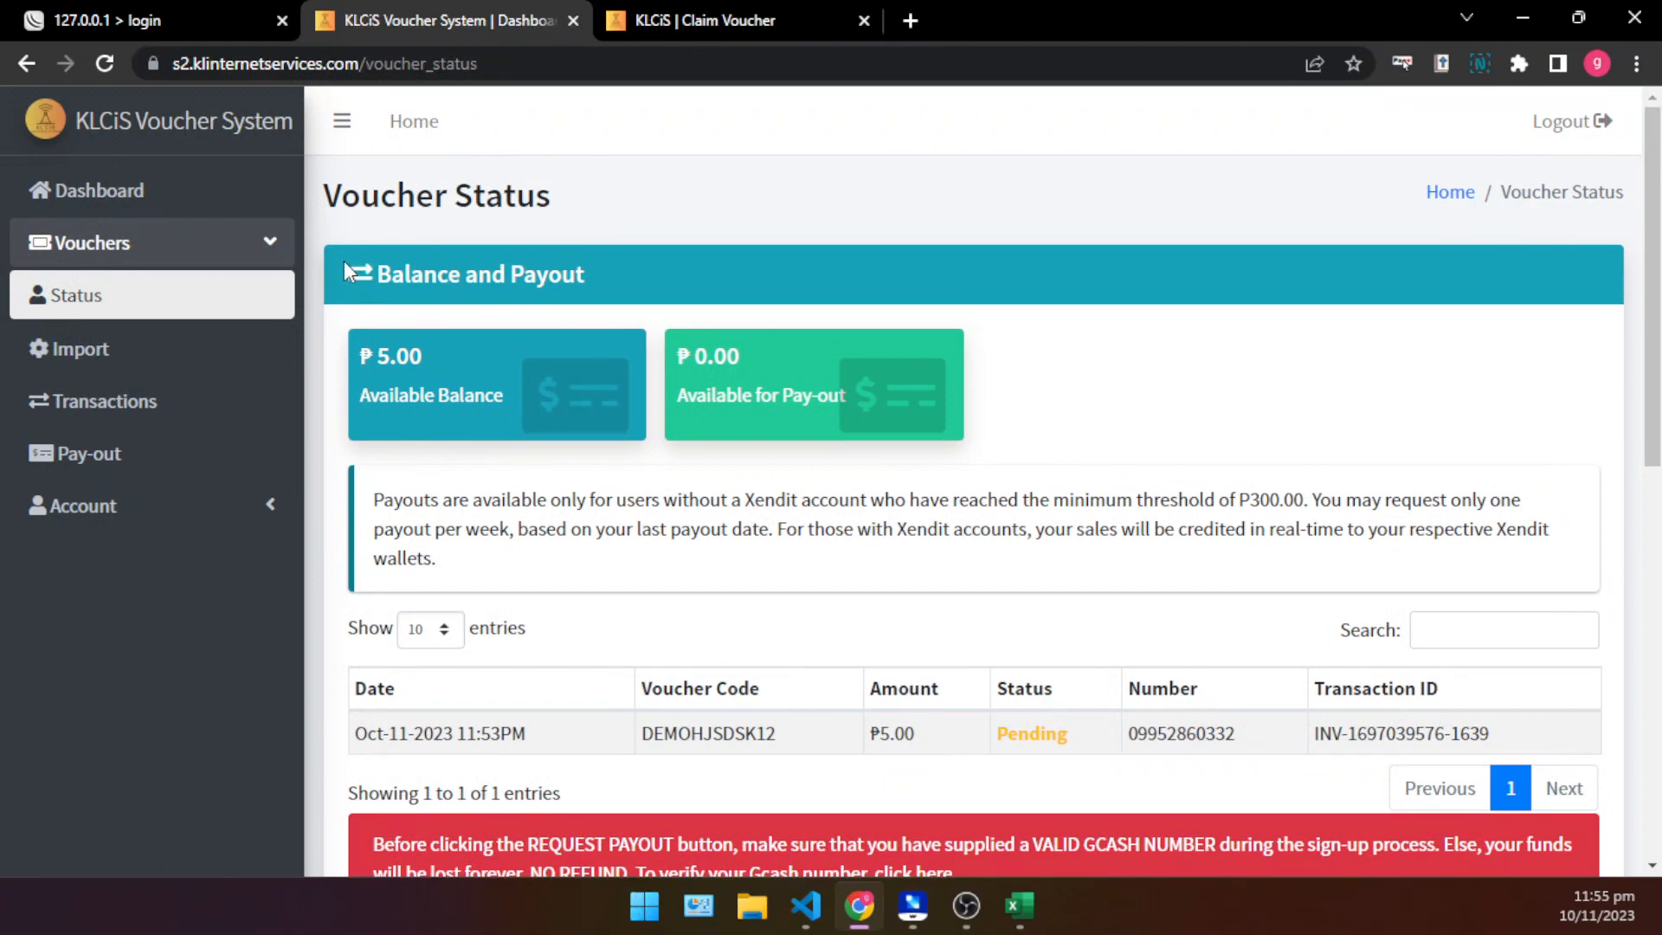
pyautogui.moveTo(345, 261); pyautogui.dragTo(719, 263)
pyautogui.click(776, 275)
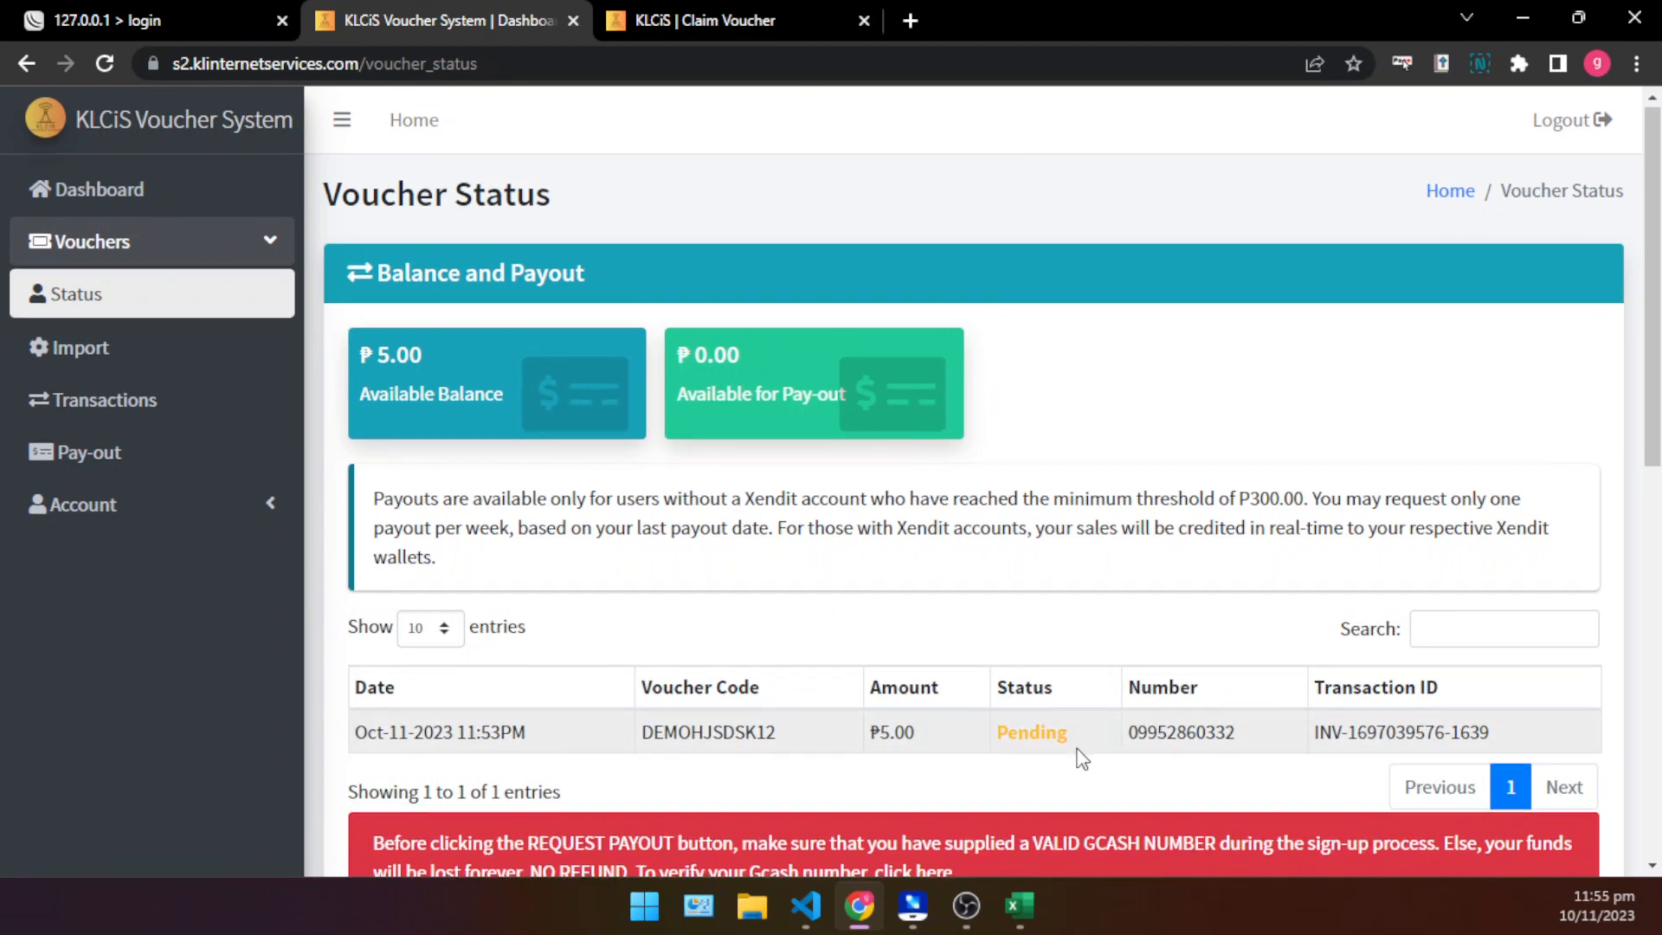
pyautogui.scroll(-1, 1078, 745)
pyautogui.doubleClick(1027, 615)
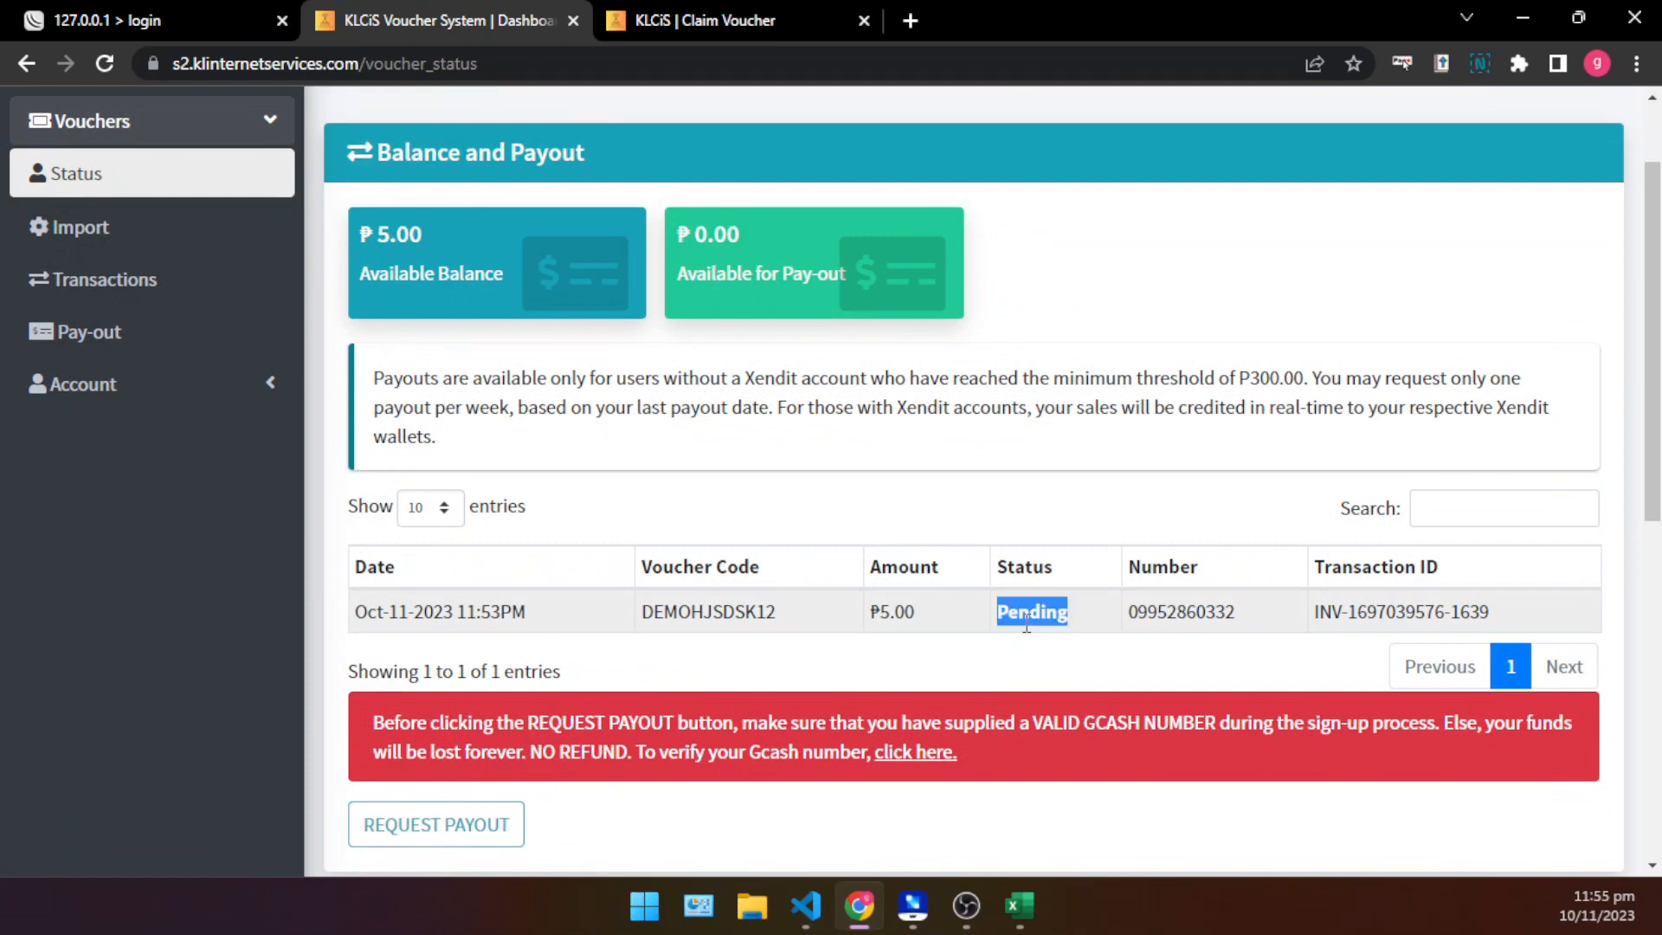
pyautogui.click(1035, 561)
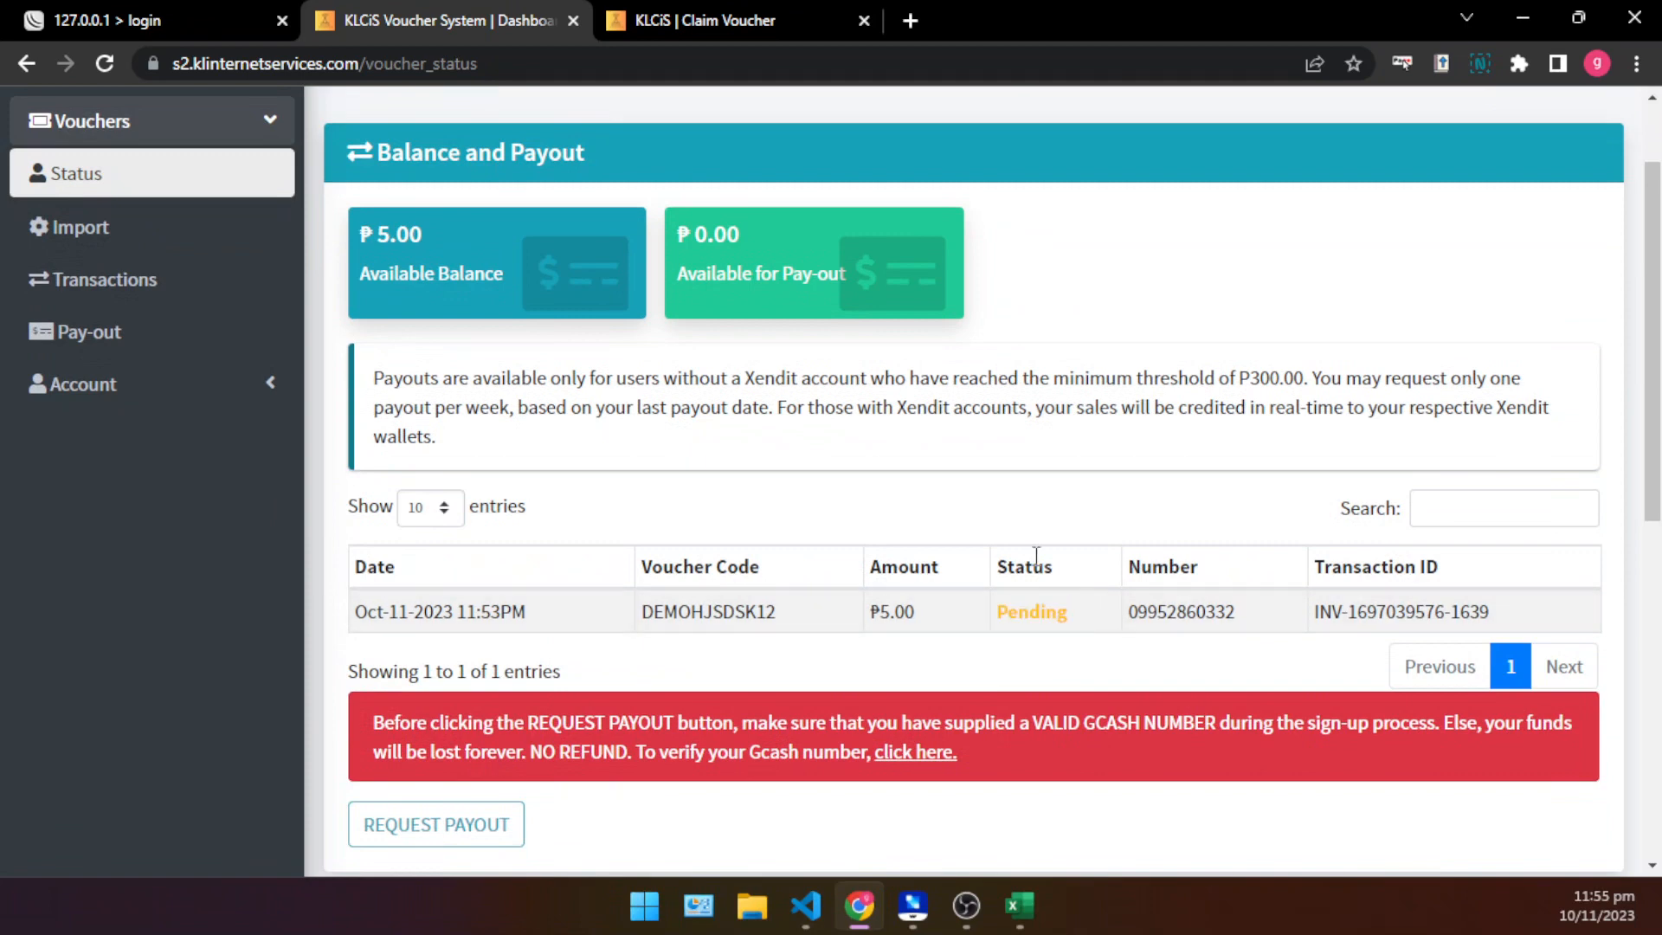
pyautogui.doubleClick(1033, 619)
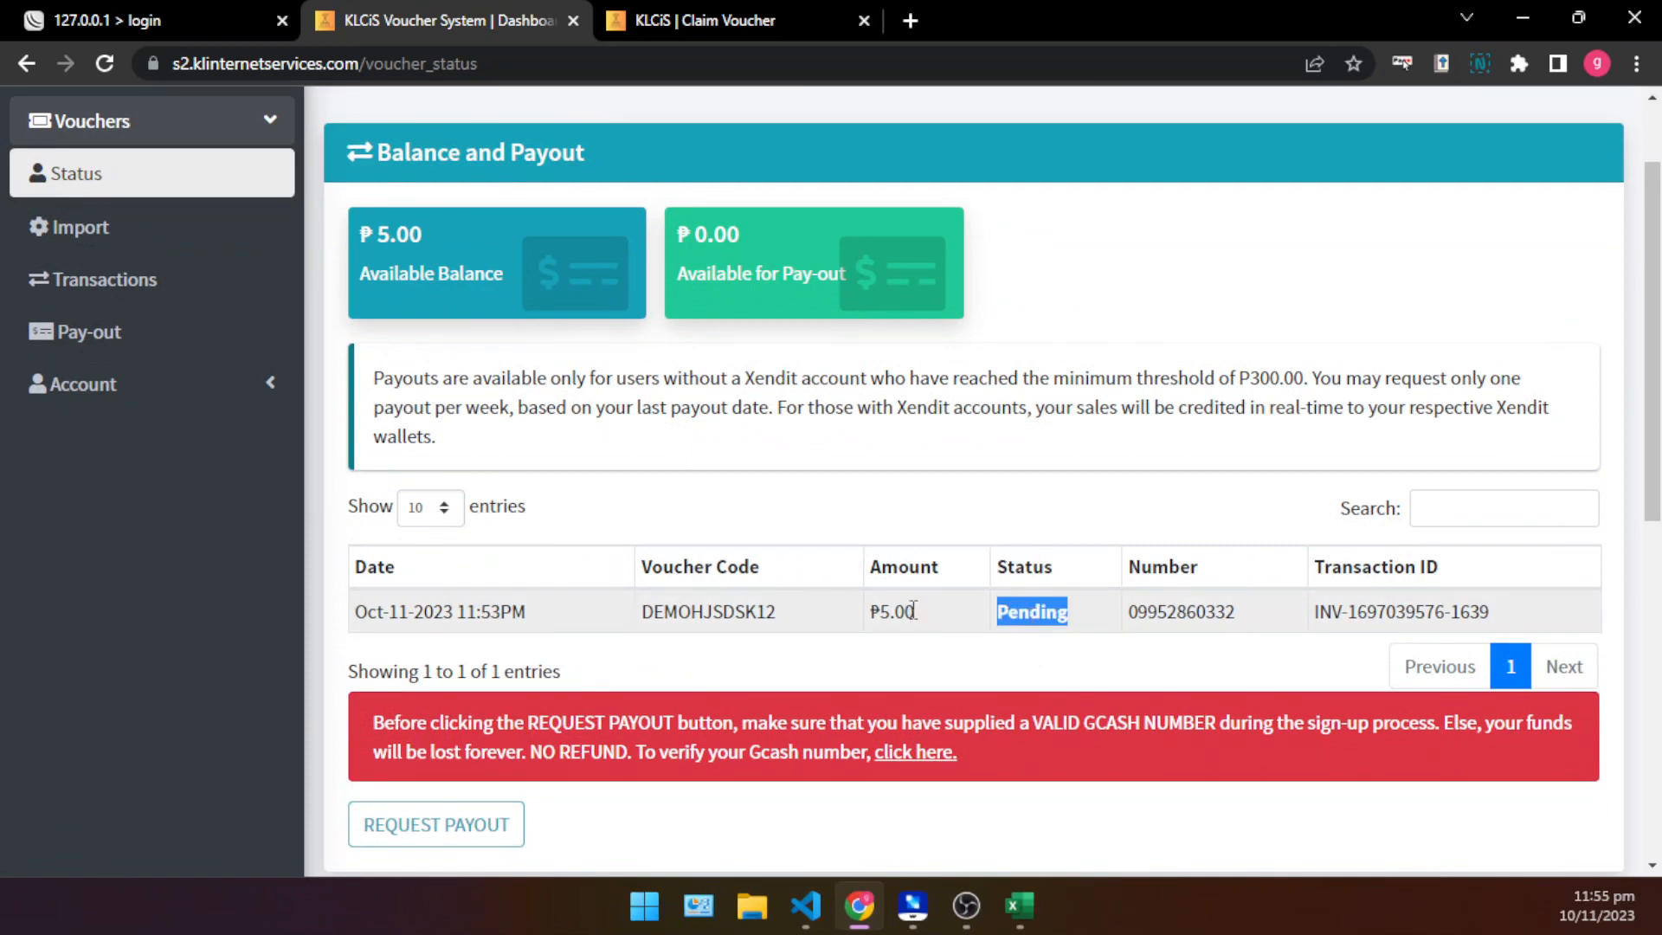
pyautogui.moveTo(918, 612); pyautogui.dragTo(880, 611)
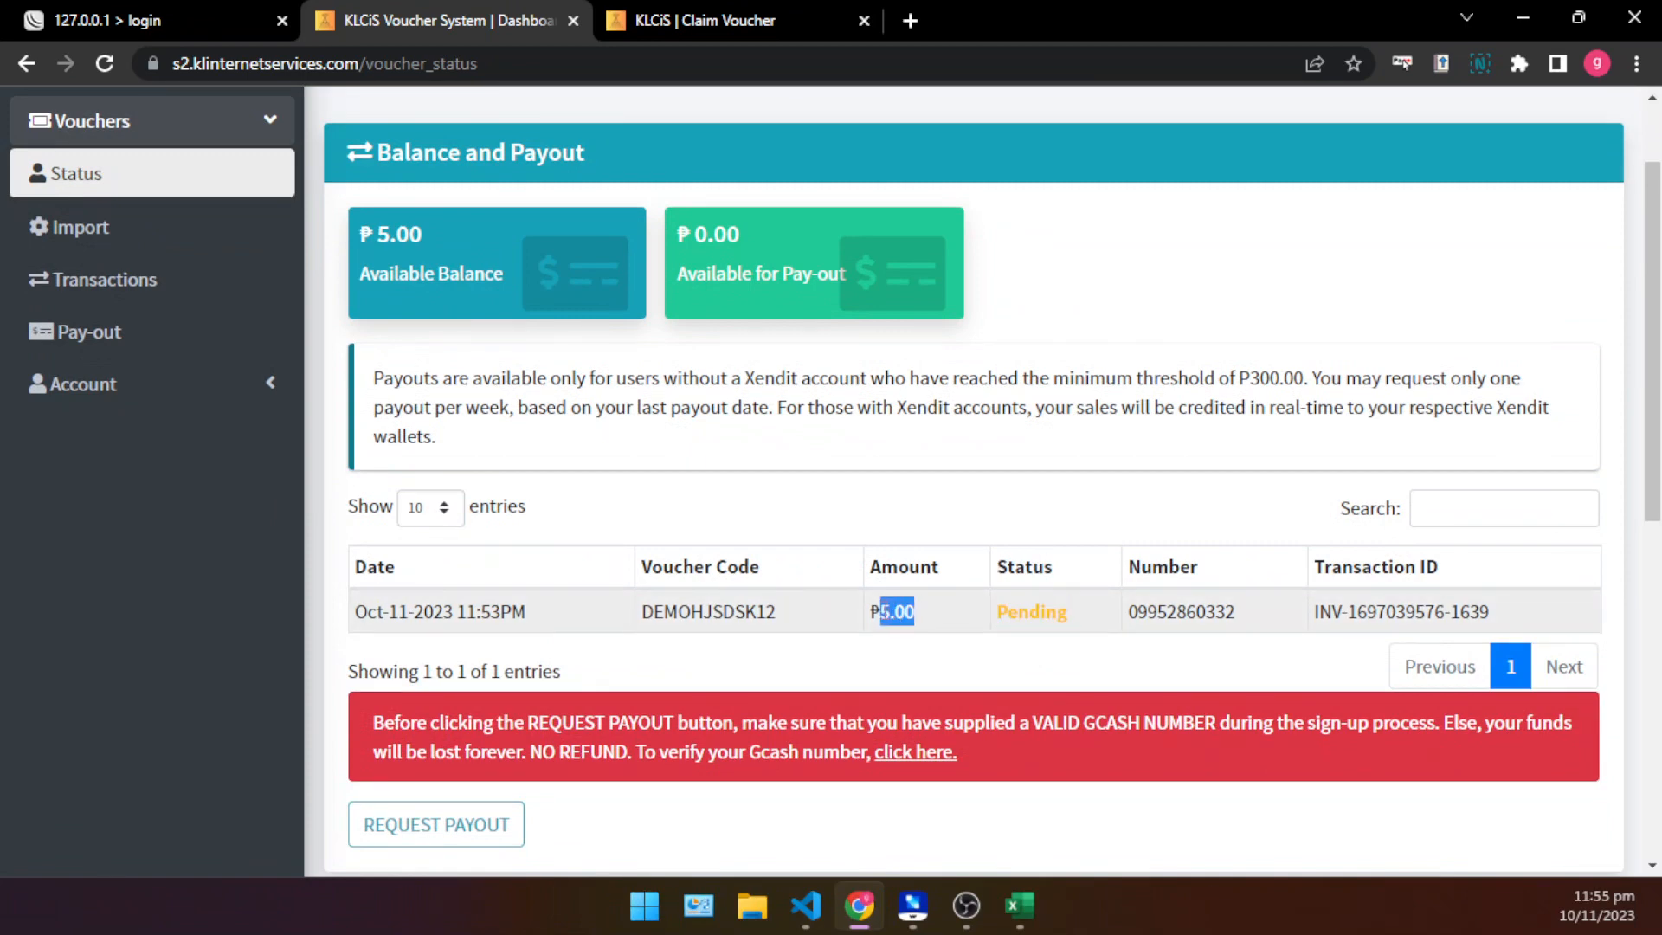
pyautogui.click(900, 559)
pyautogui.doubleClick(1056, 611)
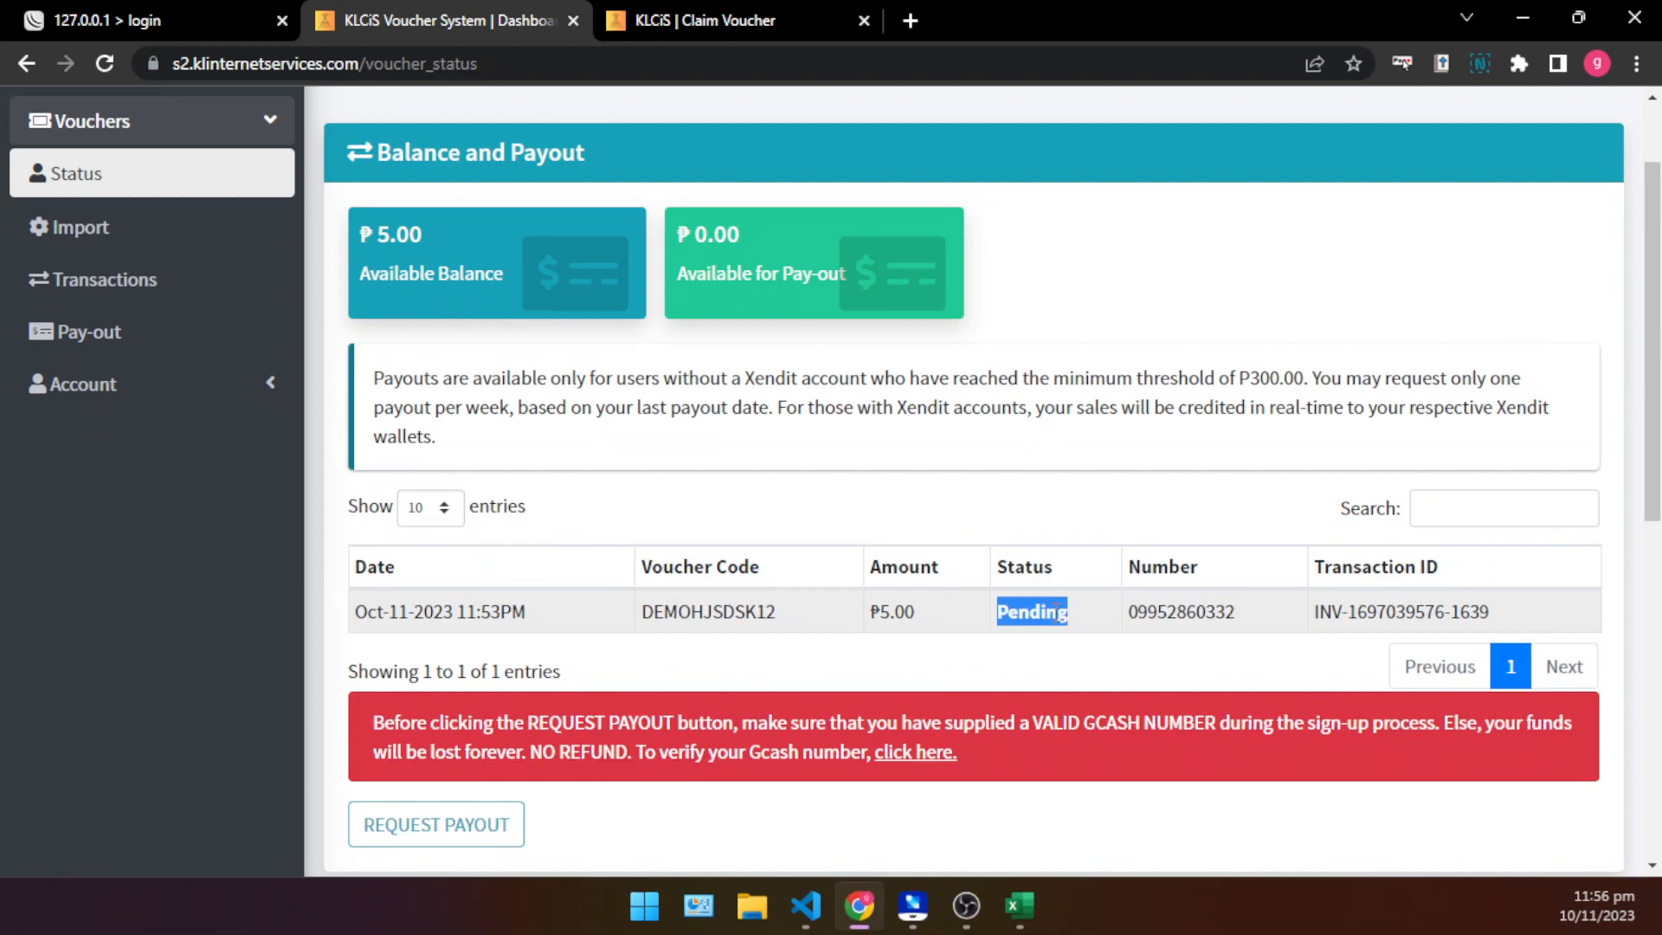
pyautogui.click(1019, 554)
# - Read the payout rules on the minimum threshold and weekly request limit beside the available balance
pyautogui.scroll(2, 563, 407)
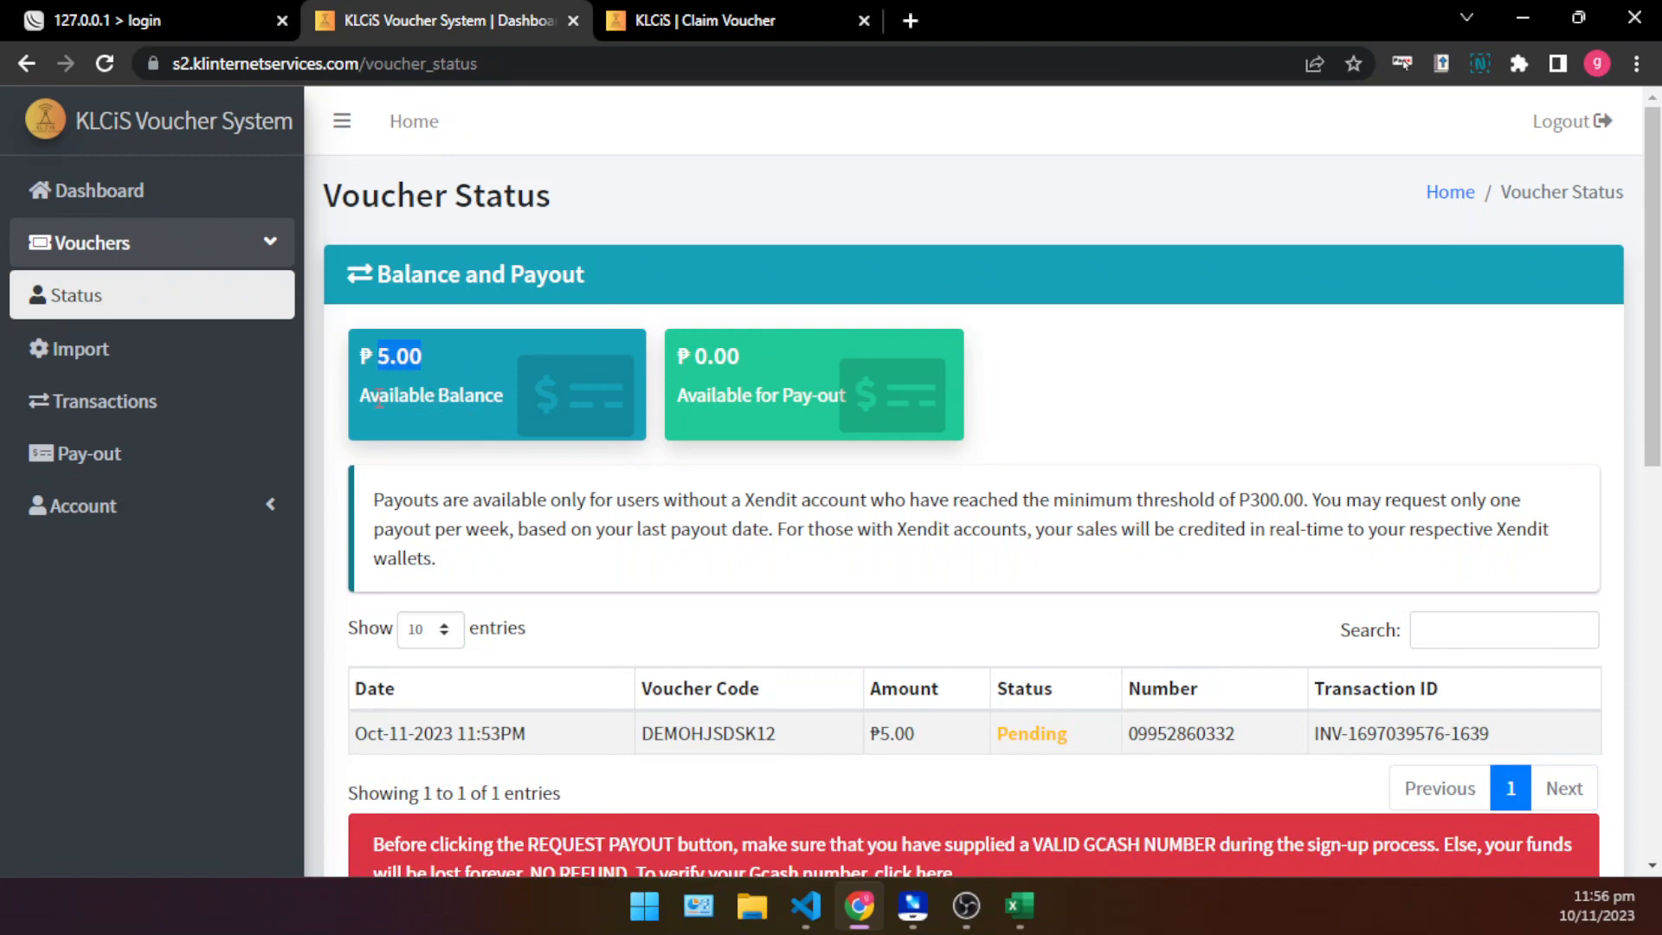
pyautogui.scroll(-3, 580, 452)
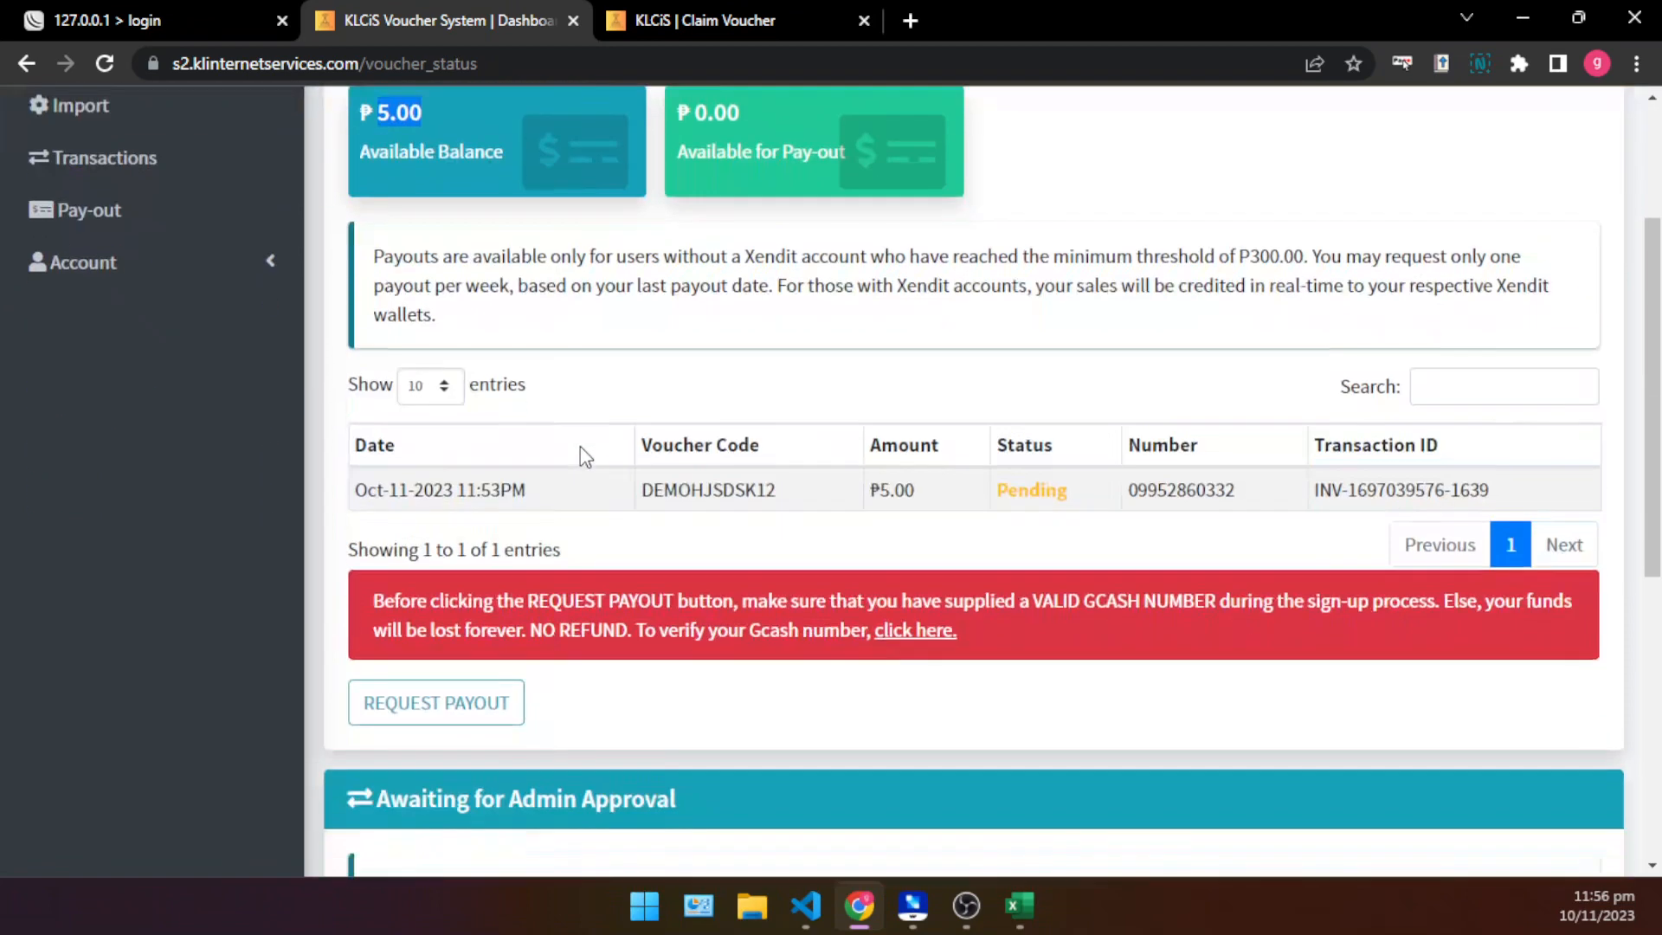
pyautogui.scroll(2, 509, 305)
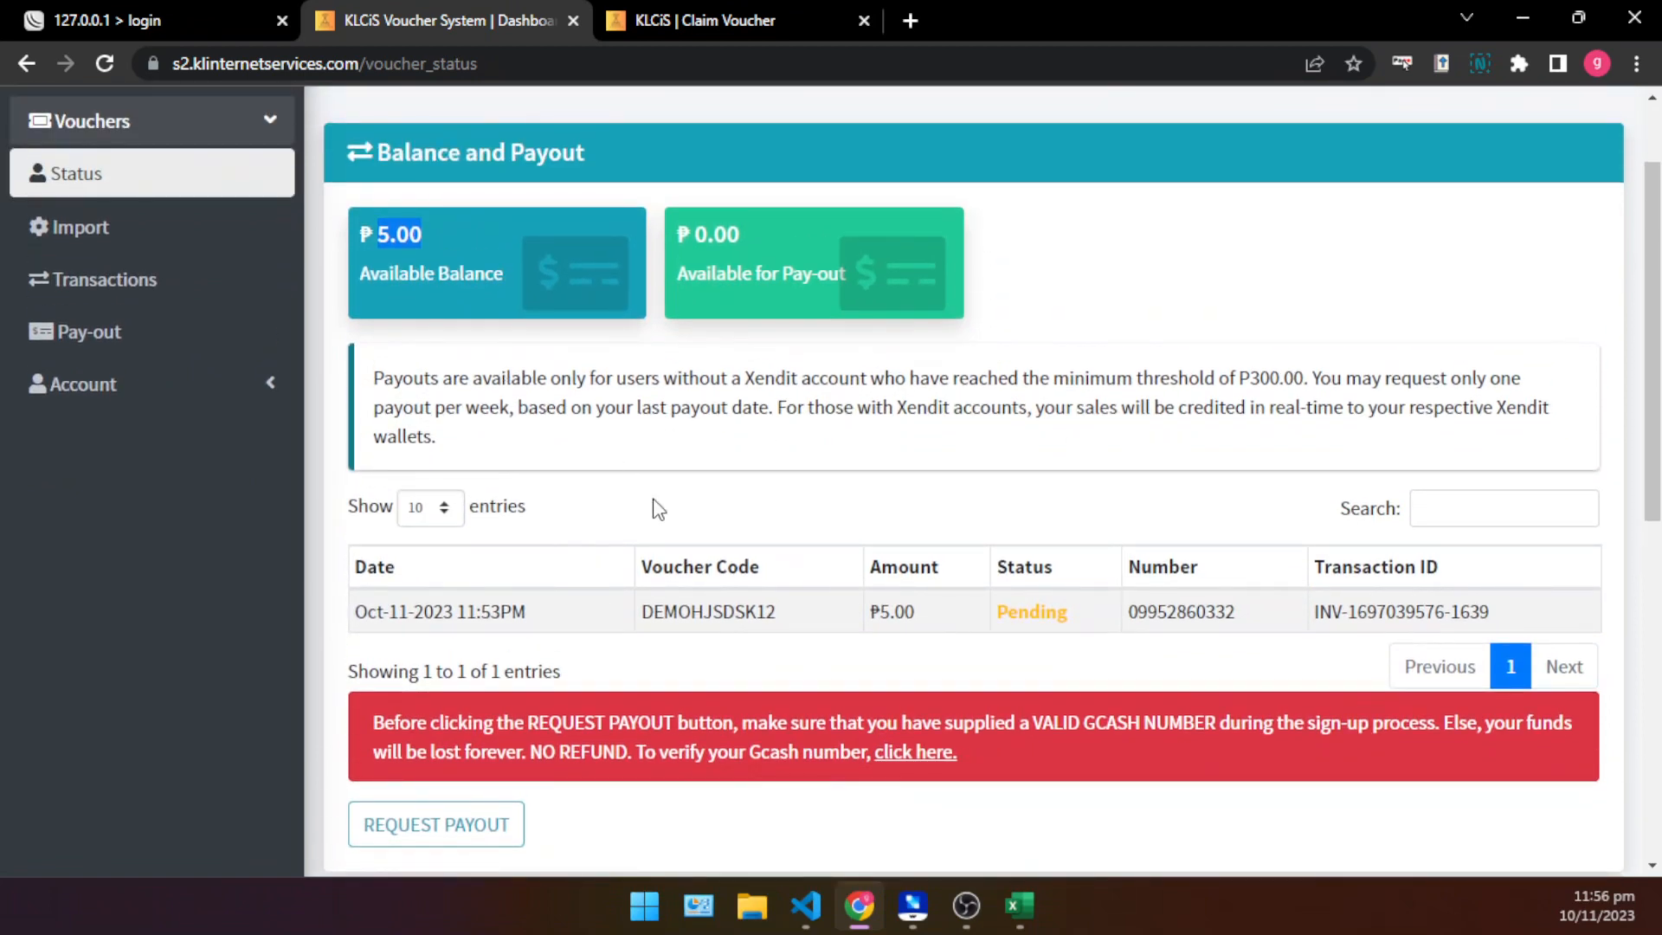
pyautogui.scroll(2, 659, 509)
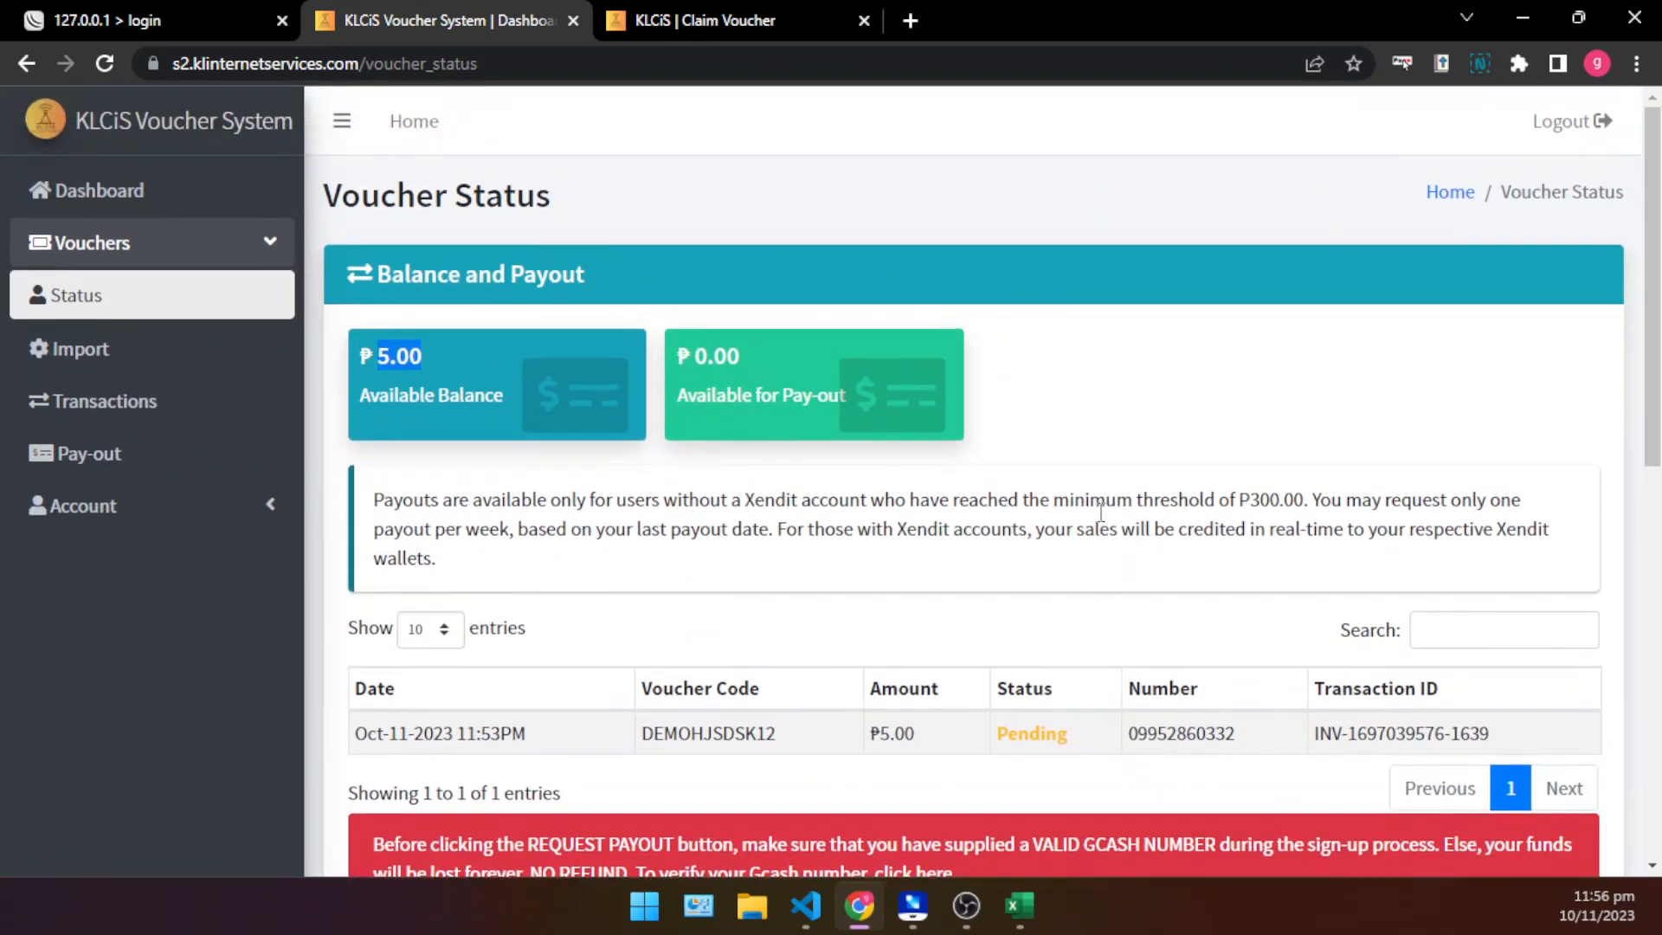
pyautogui.moveTo(1054, 503); pyautogui.dragTo(509, 542)
pyautogui.click(1328, 505)
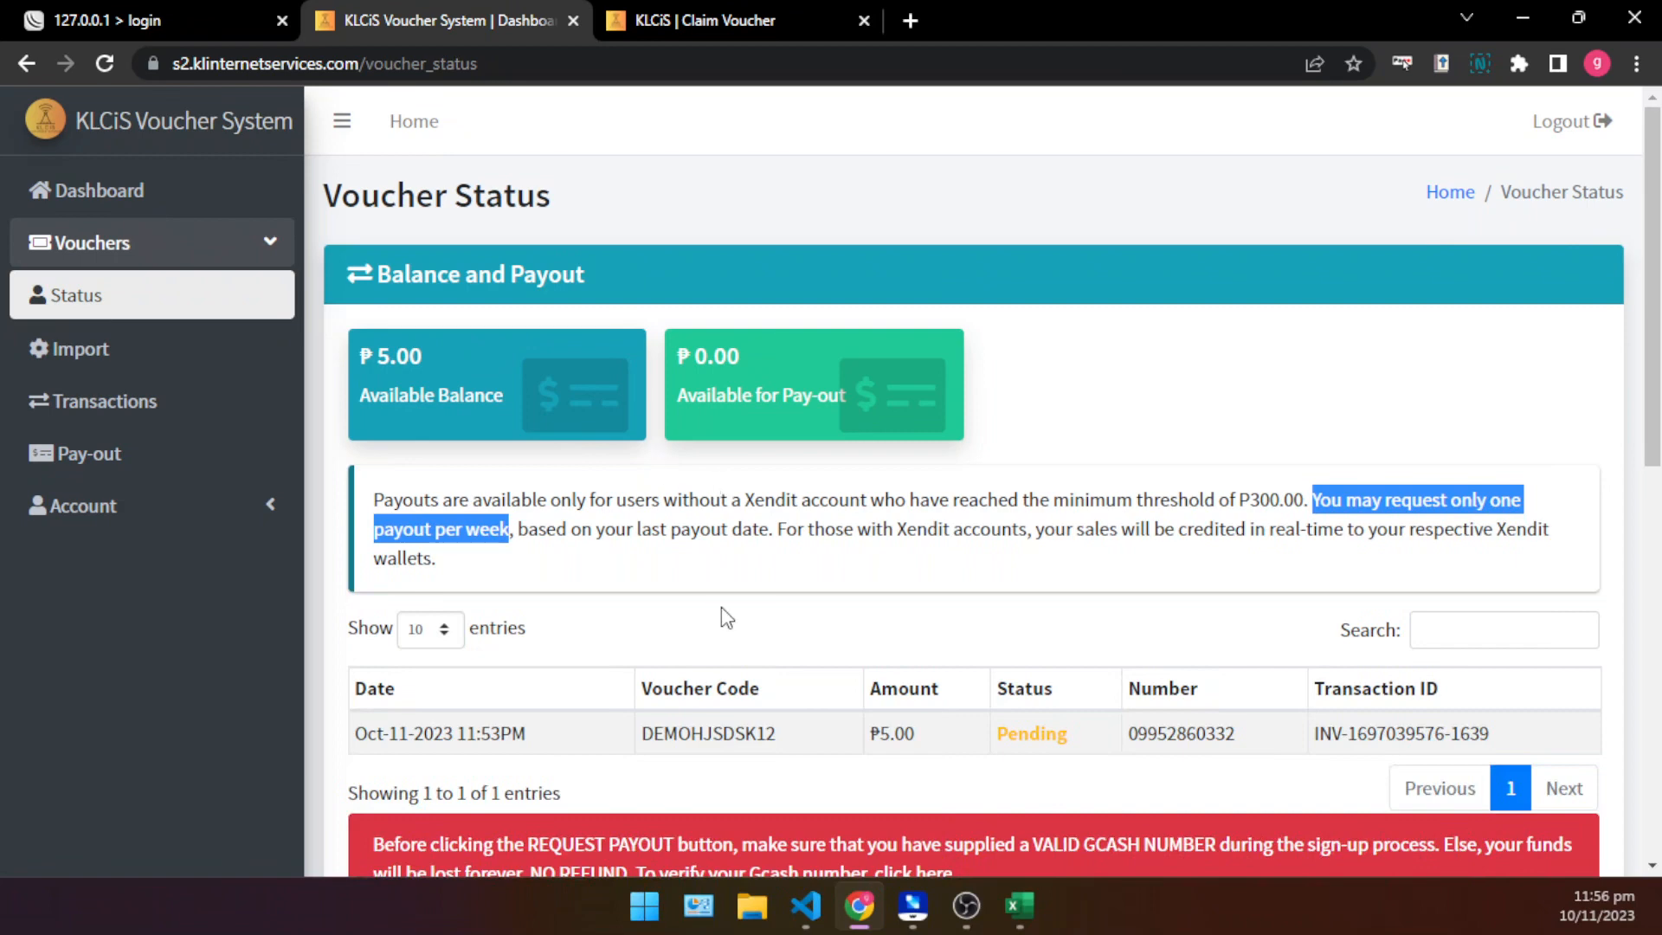
pyautogui.scroll(-1, 725, 608)
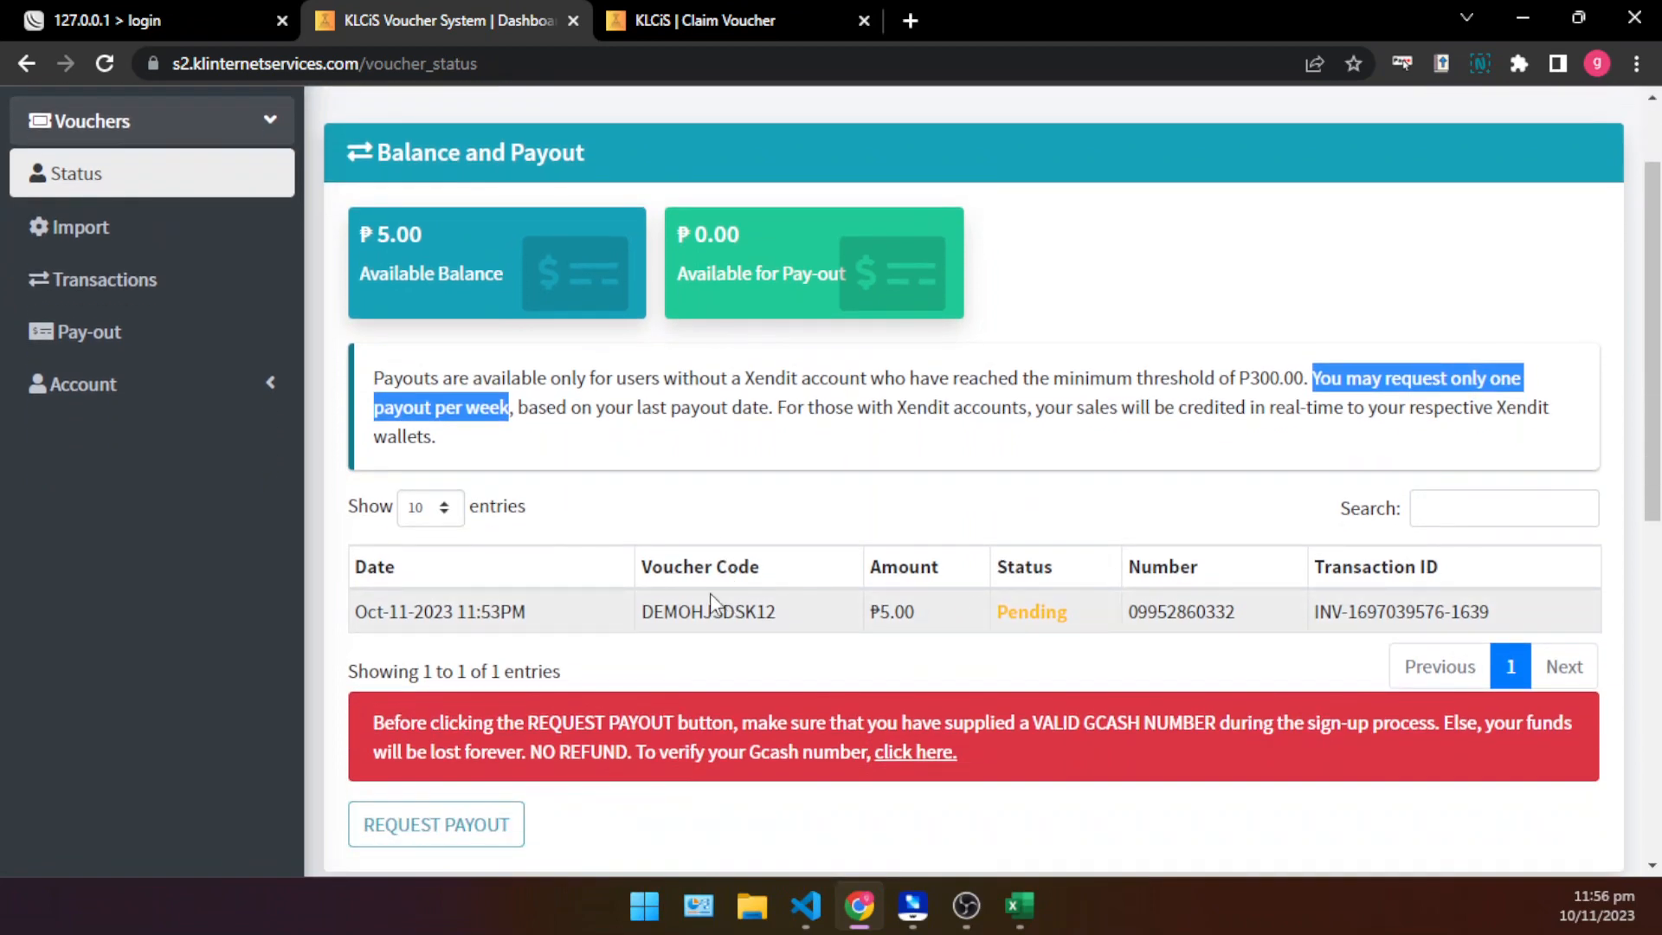
pyautogui.scroll(1, 666, 554)
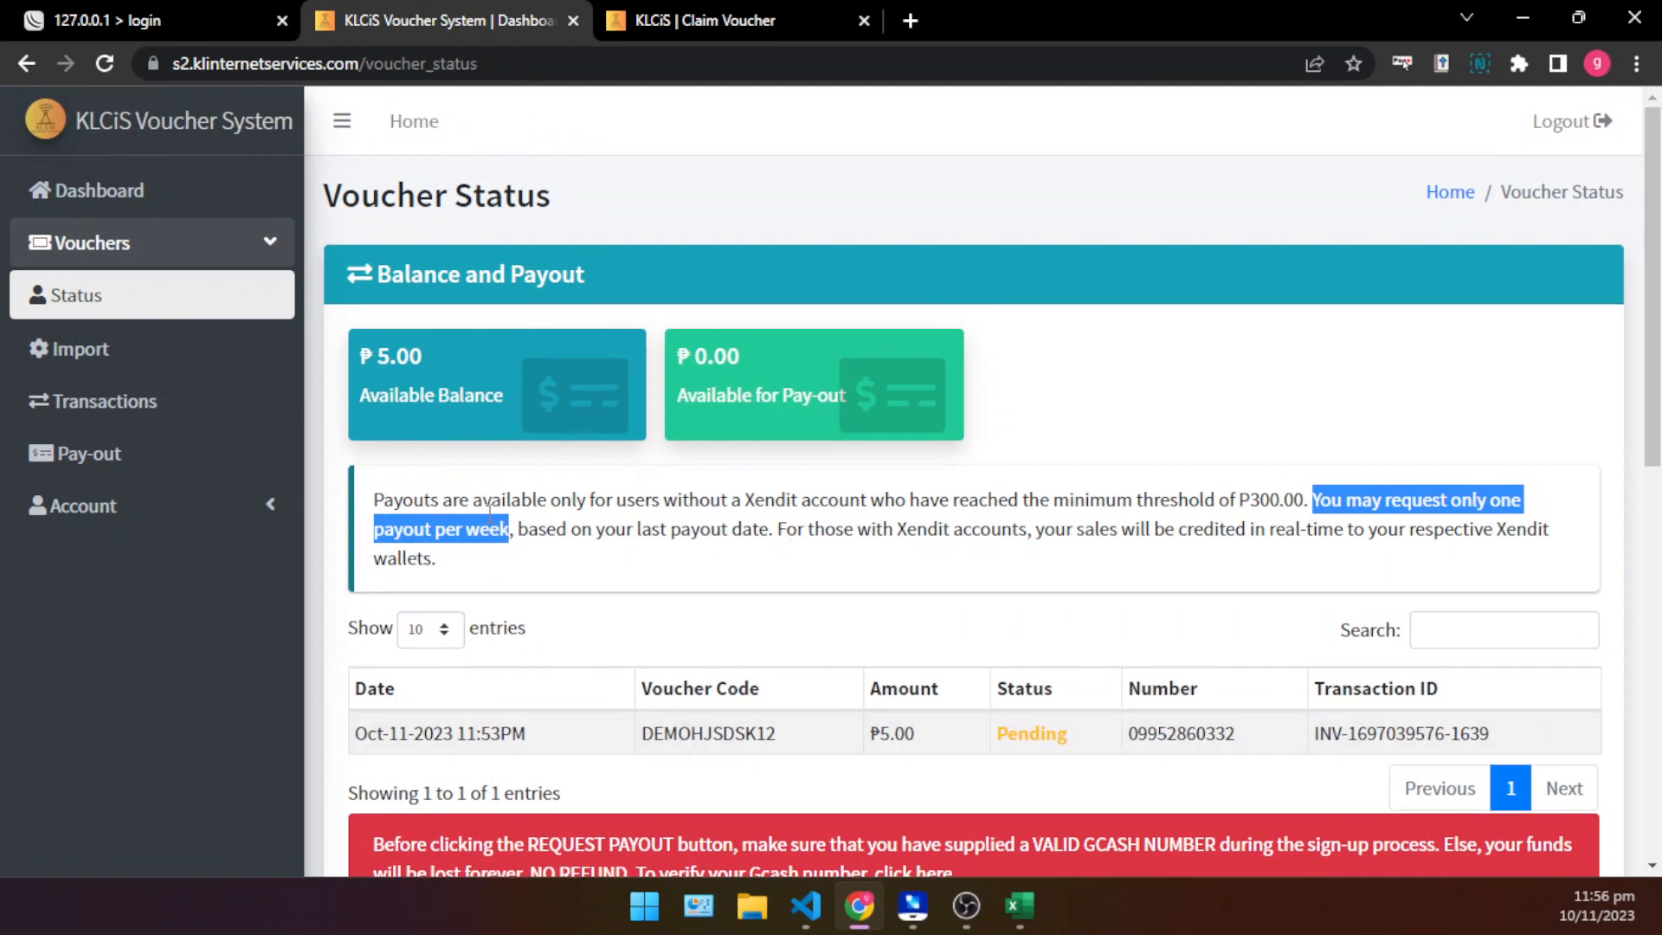
pyautogui.scroll(-3, 477, 447)
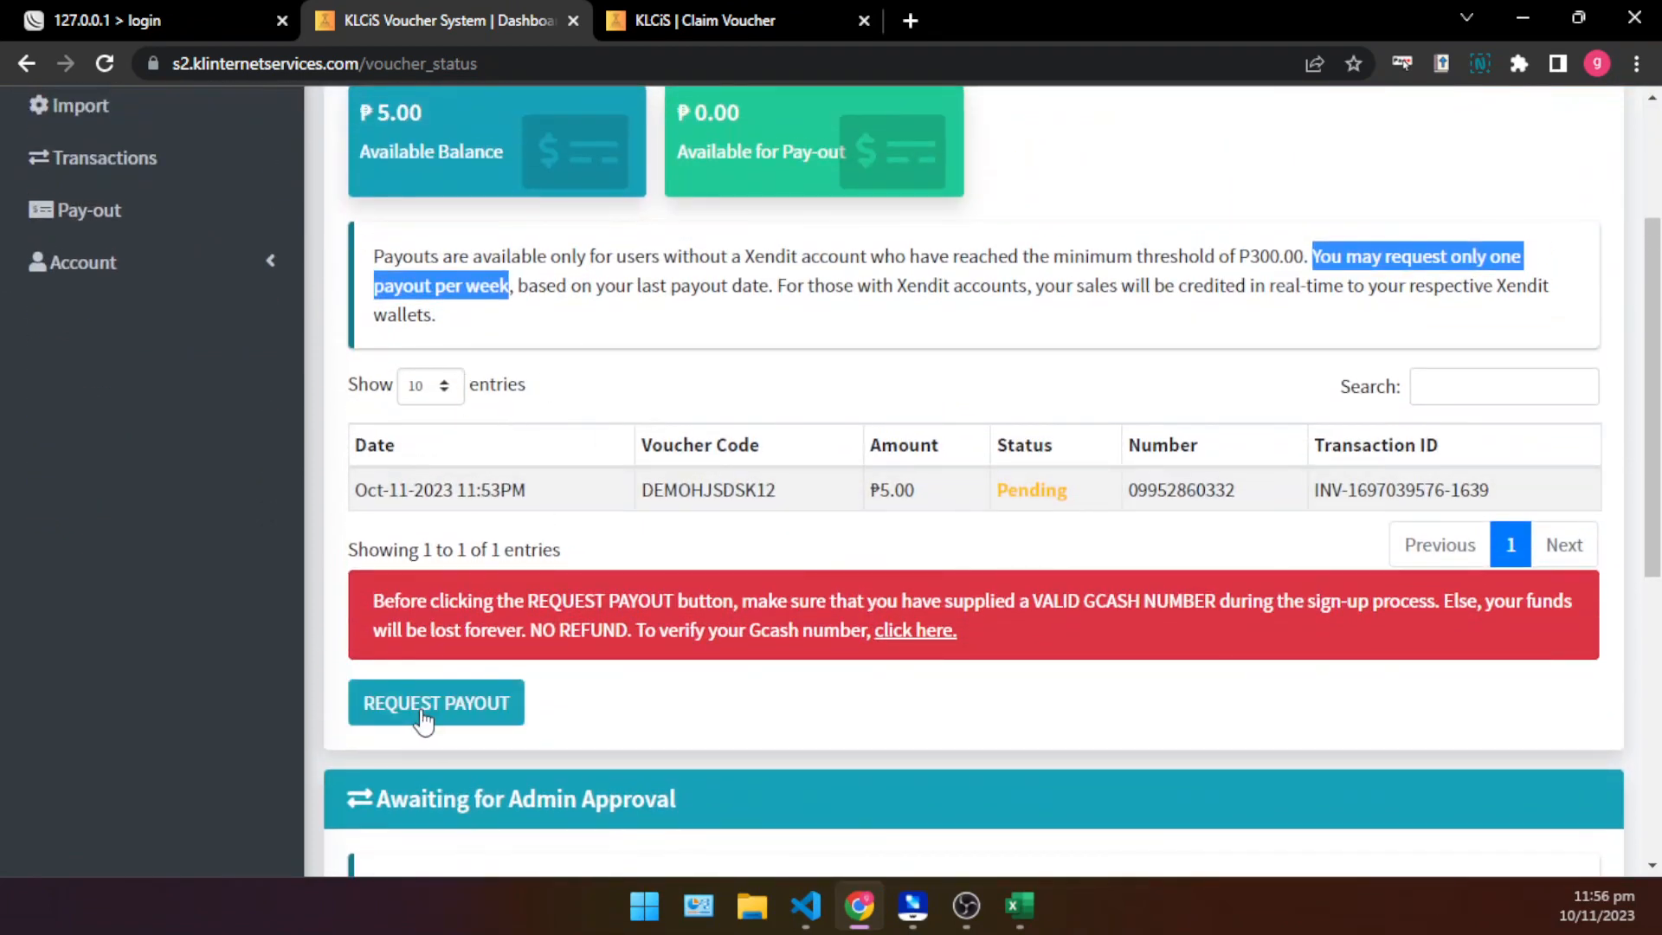
pyautogui.click(796, 422)
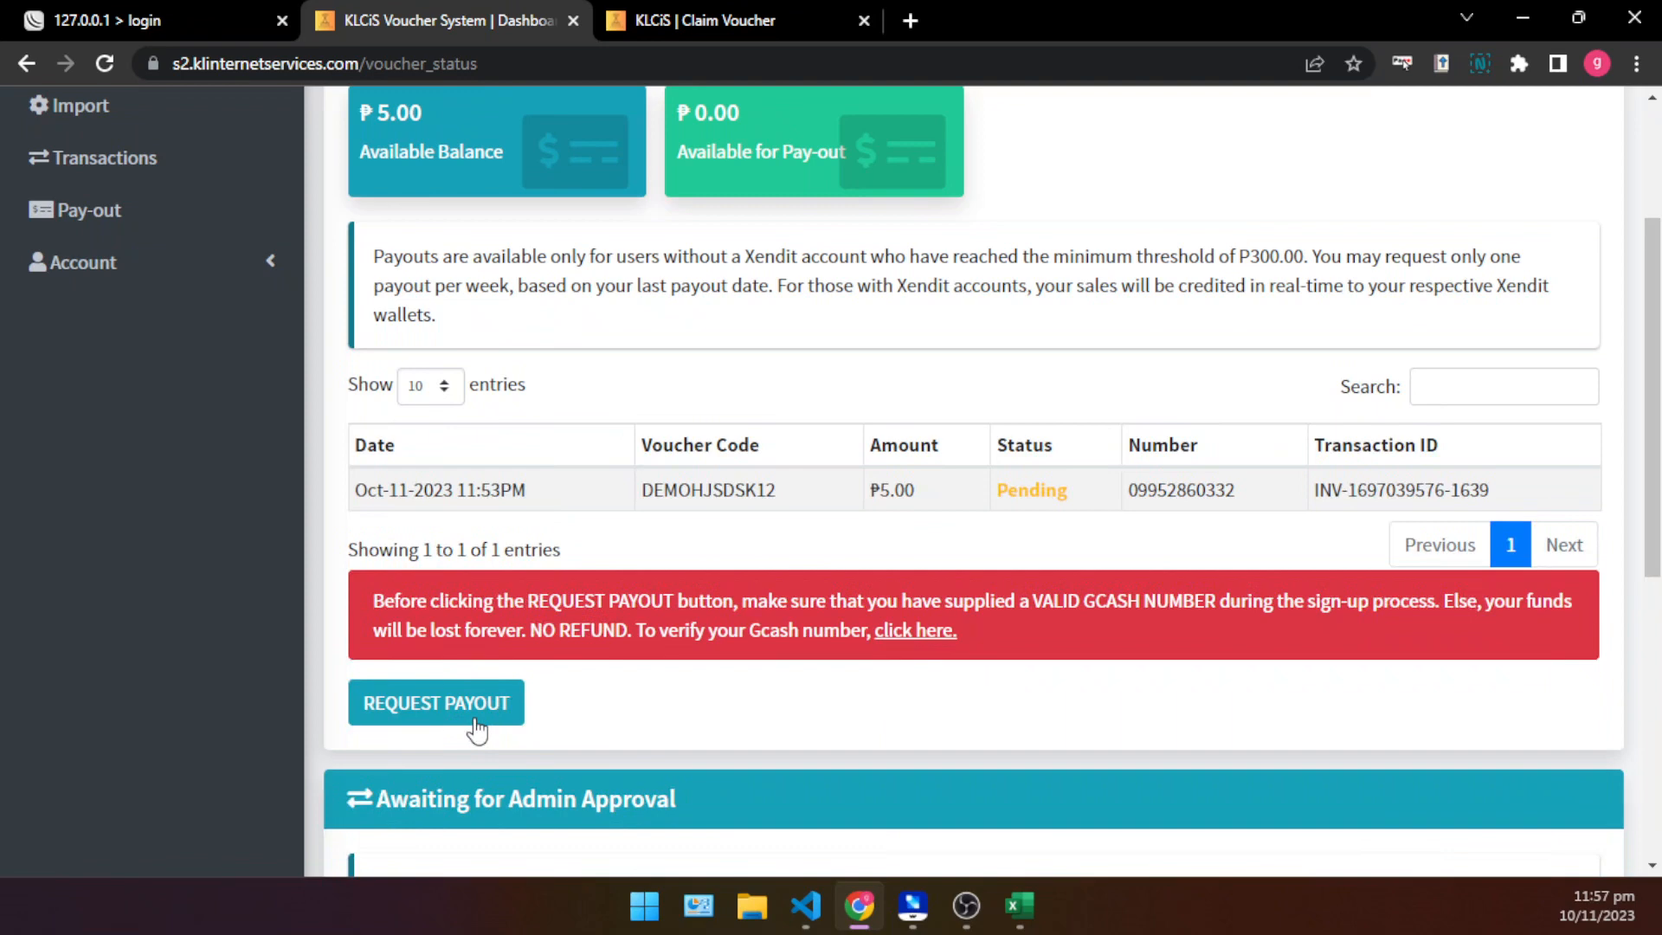
# - Compare the balance cards with the sold voucher's entry and the payout request area
pyautogui.scroll(3, 612, 561)
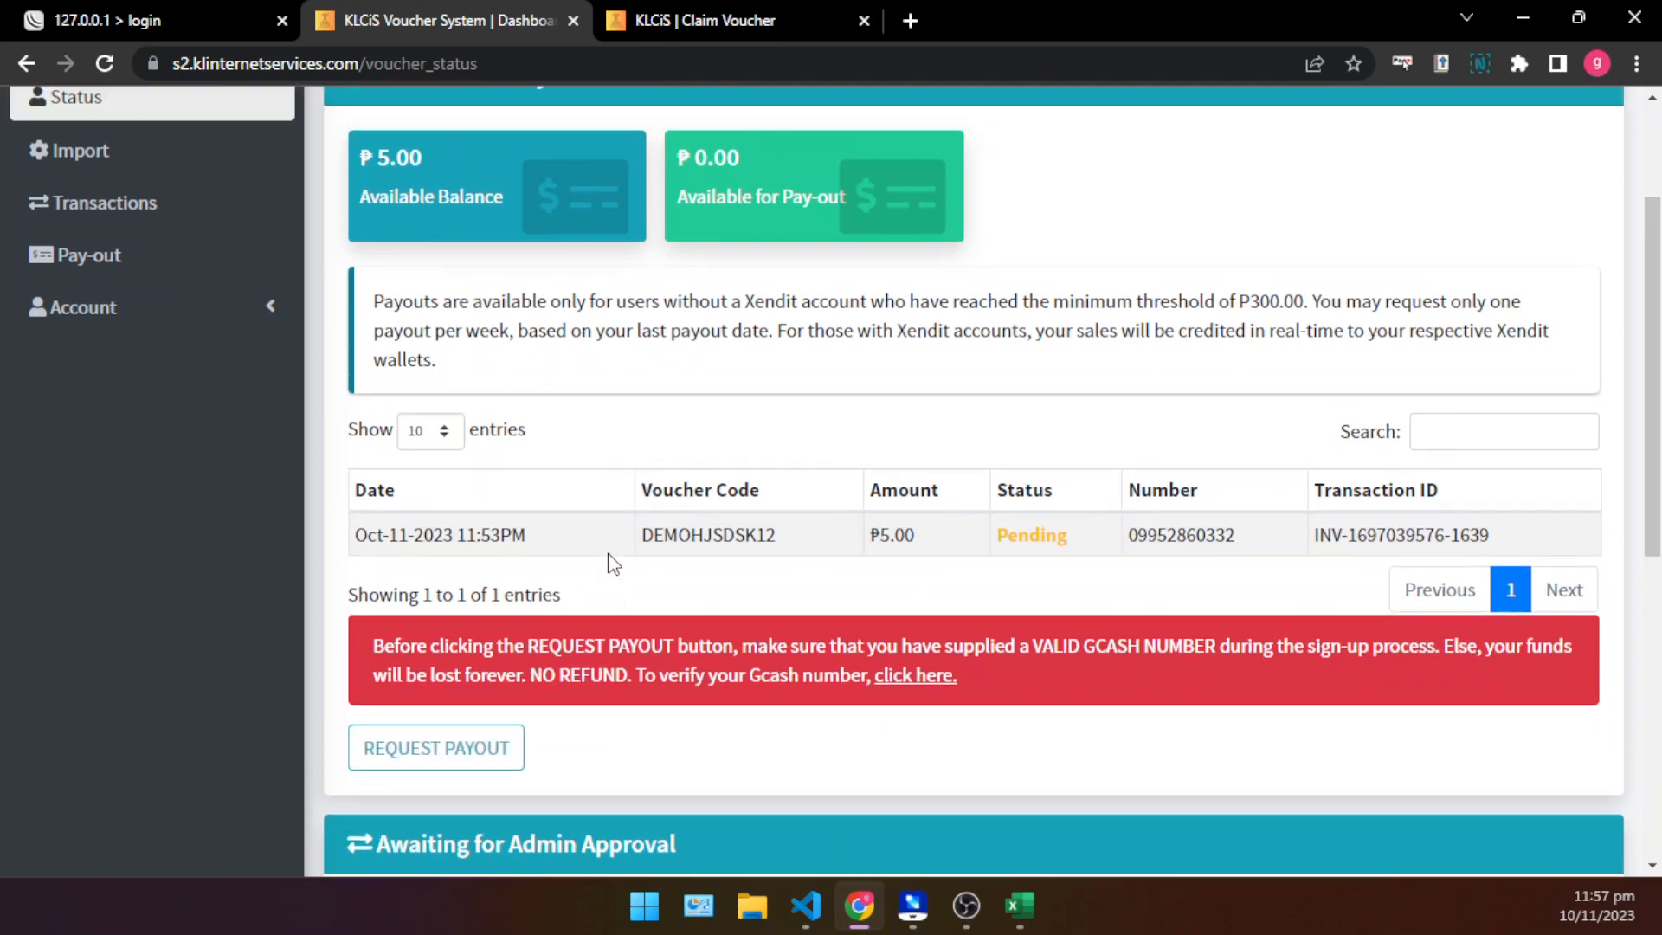
pyautogui.scroll(-3, 612, 563)
pyautogui.scroll(3, 883, 420)
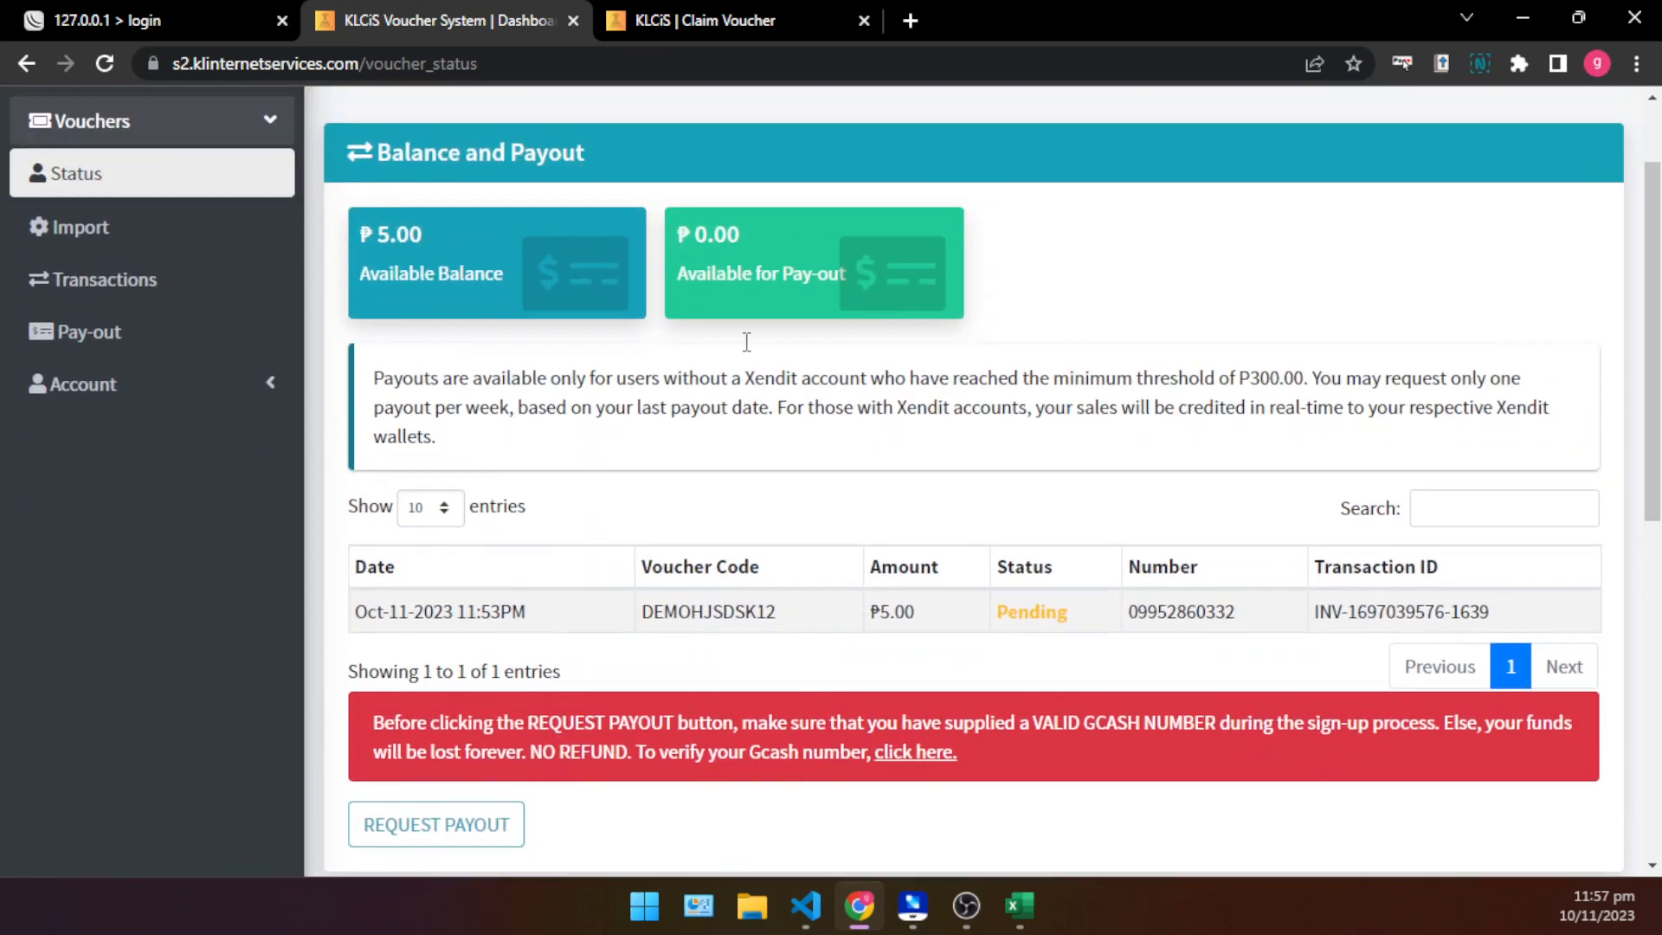
pyautogui.scroll(-3, 491, 591)
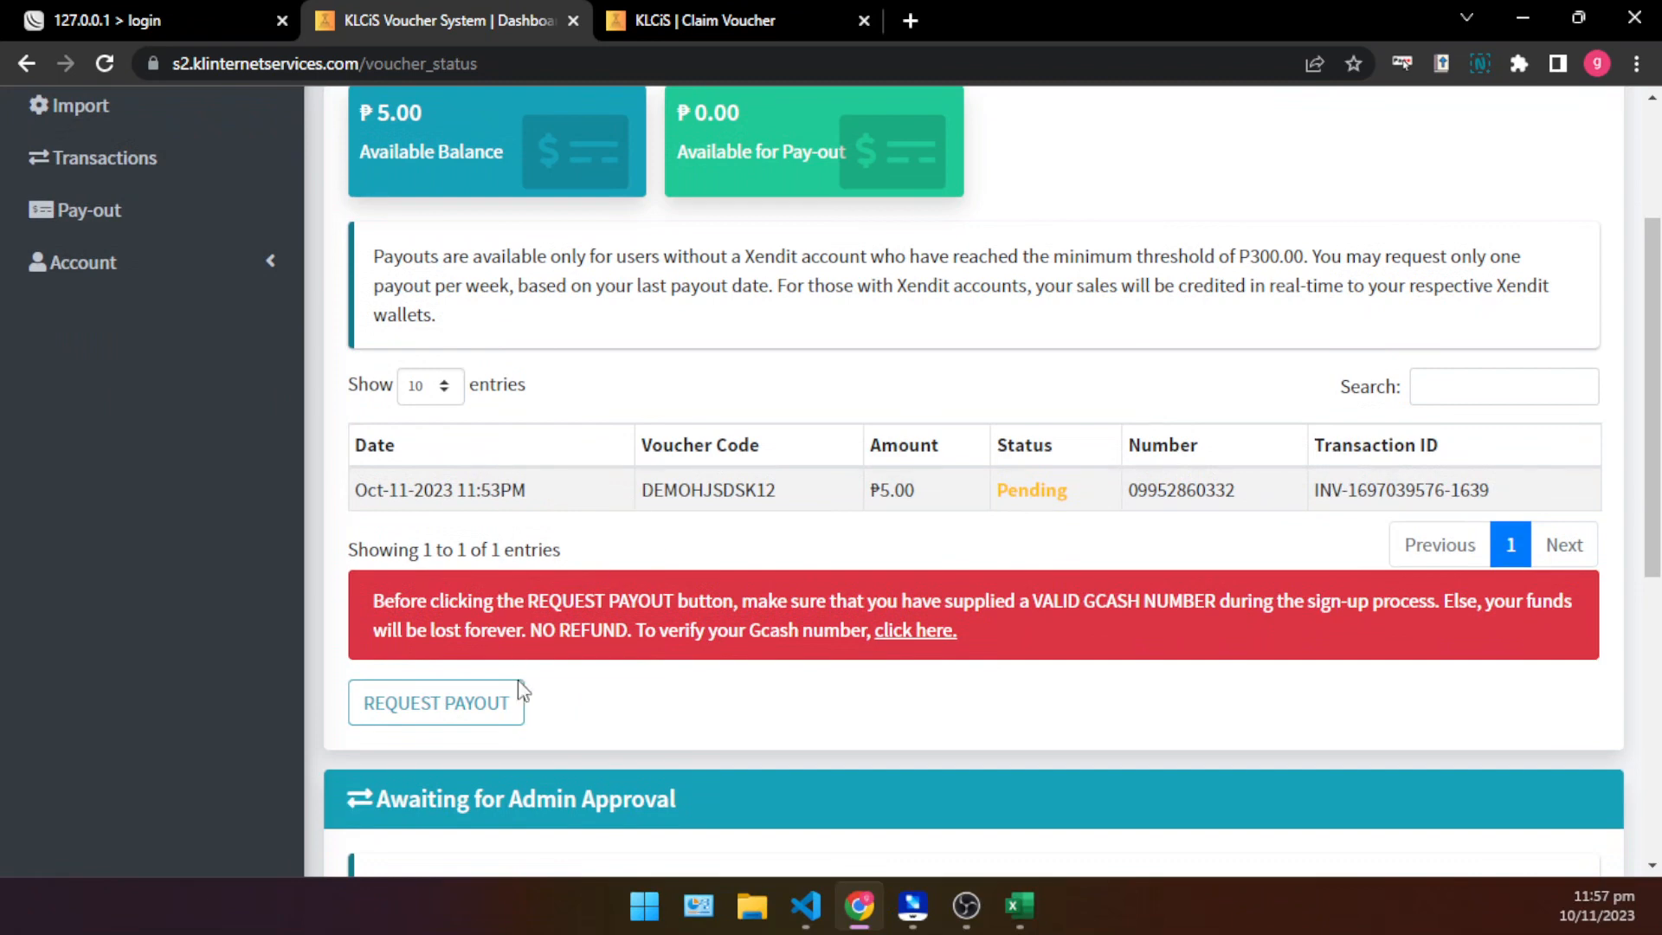
pyautogui.scroll(3, 227, 316)
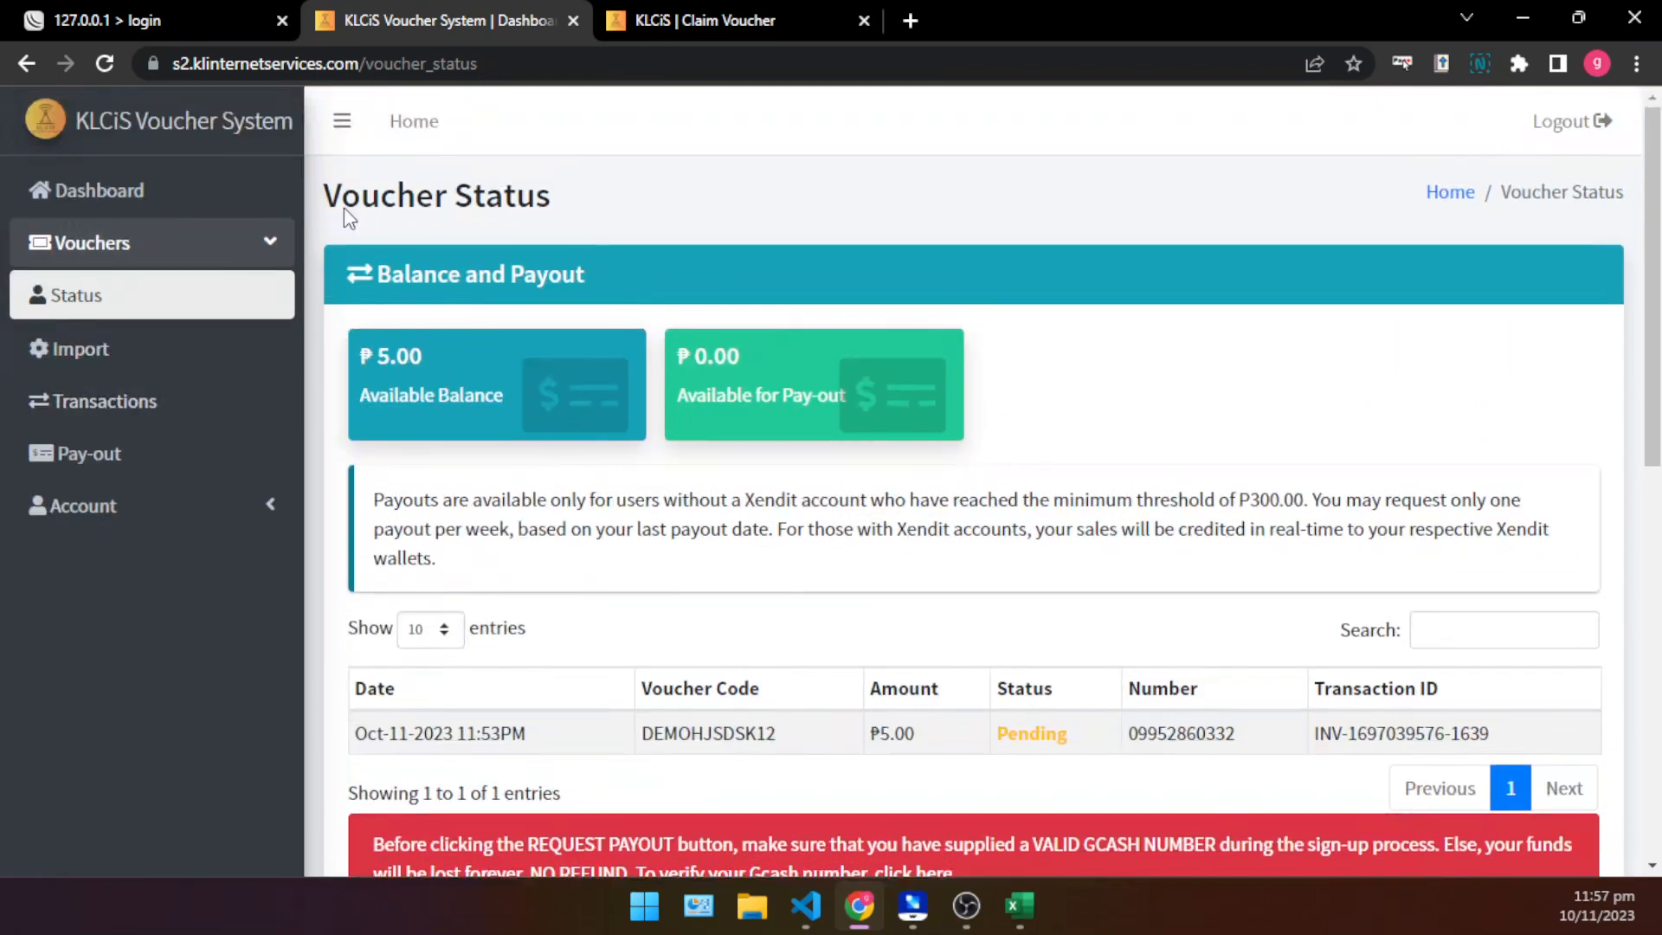
pyautogui.scroll(-2, 964, 530)
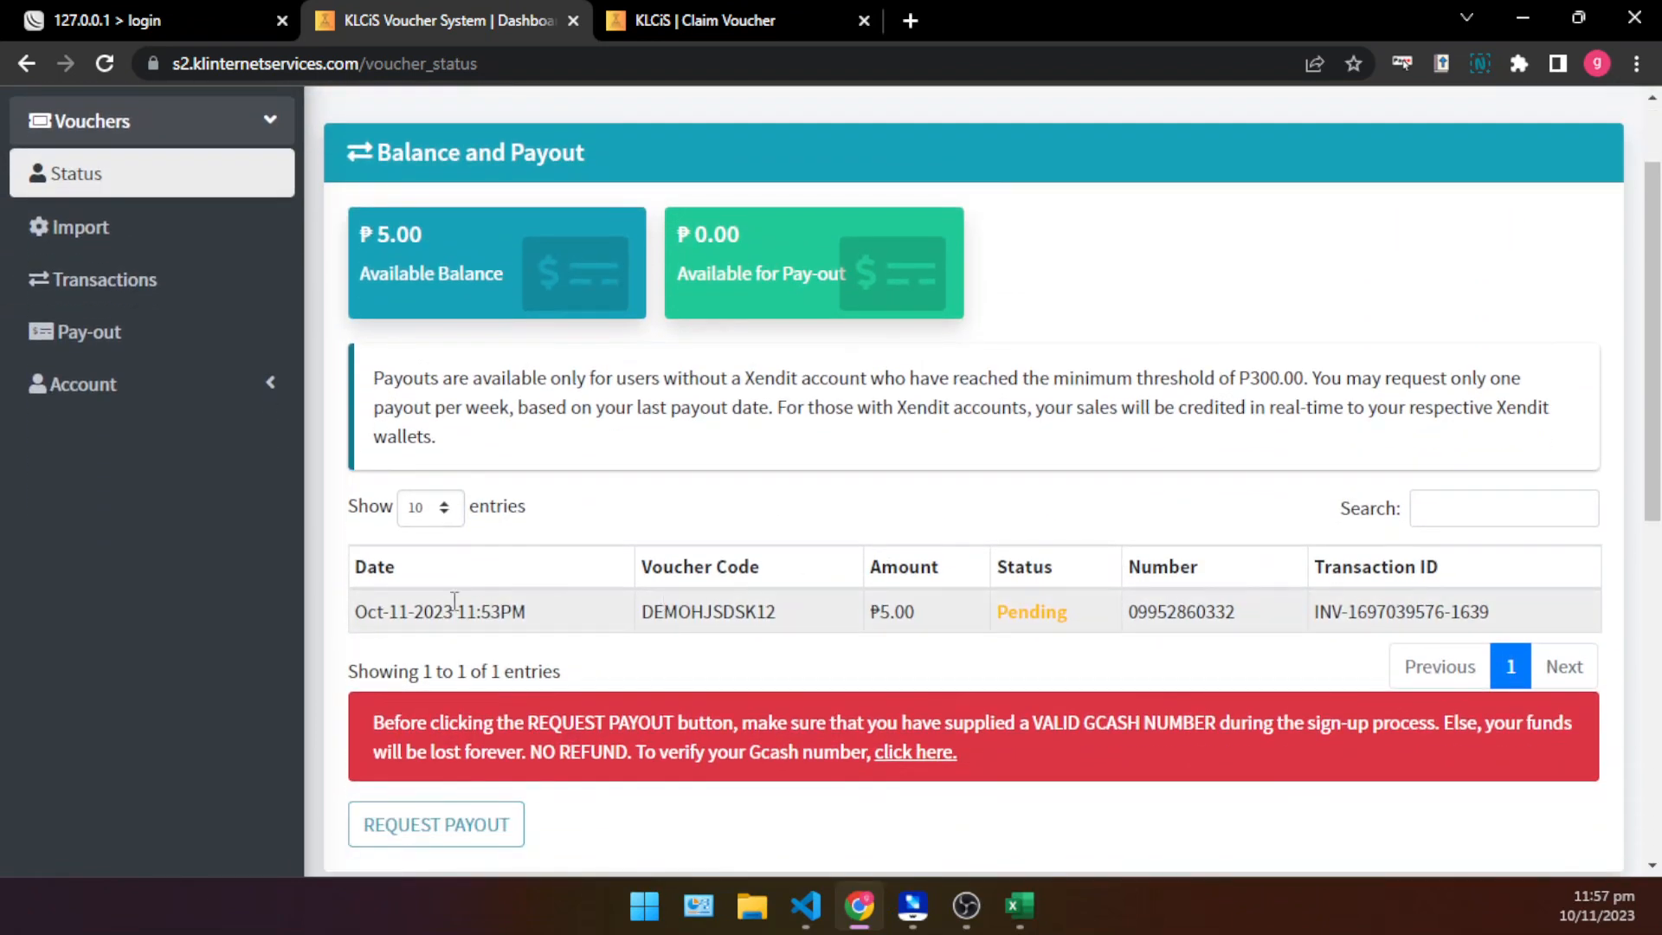
pyautogui.moveTo(642, 611); pyautogui.dragTo(1022, 610)
# - Look through the Awaiting for Admin Approval and Paid and Settled Vouchers sections of the Voucher Status page
pyautogui.scroll(-7, 1021, 611)
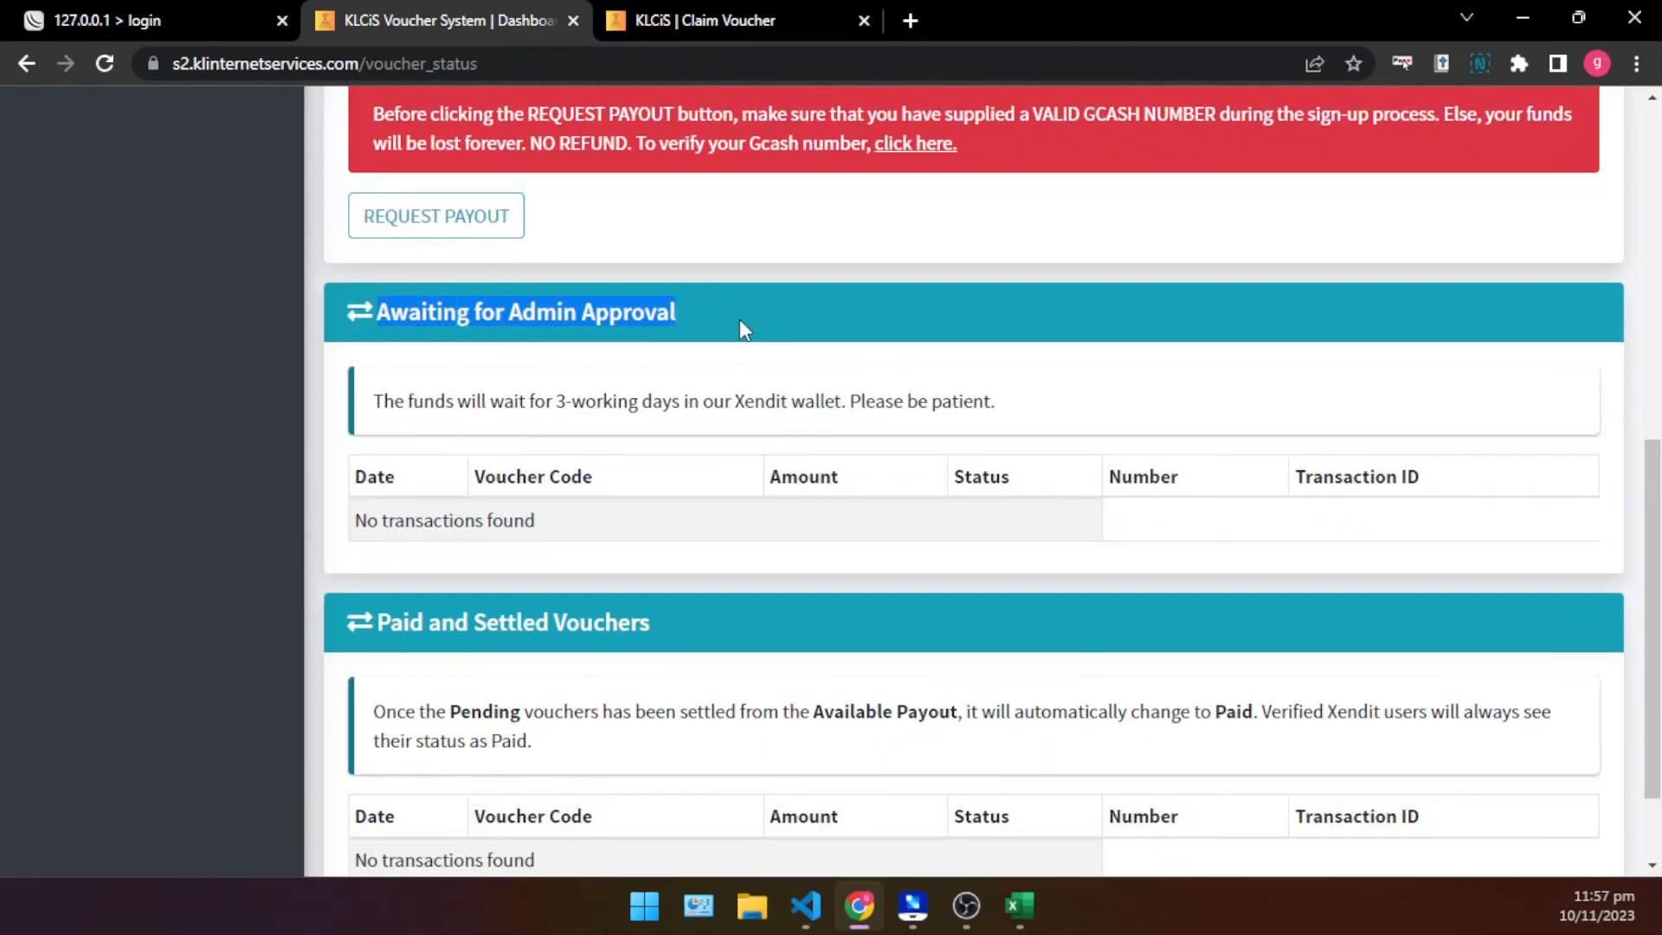
pyautogui.scroll(-2, 709, 486)
pyautogui.moveTo(385, 281); pyautogui.dragTo(909, 282)
pyautogui.click(1013, 328)
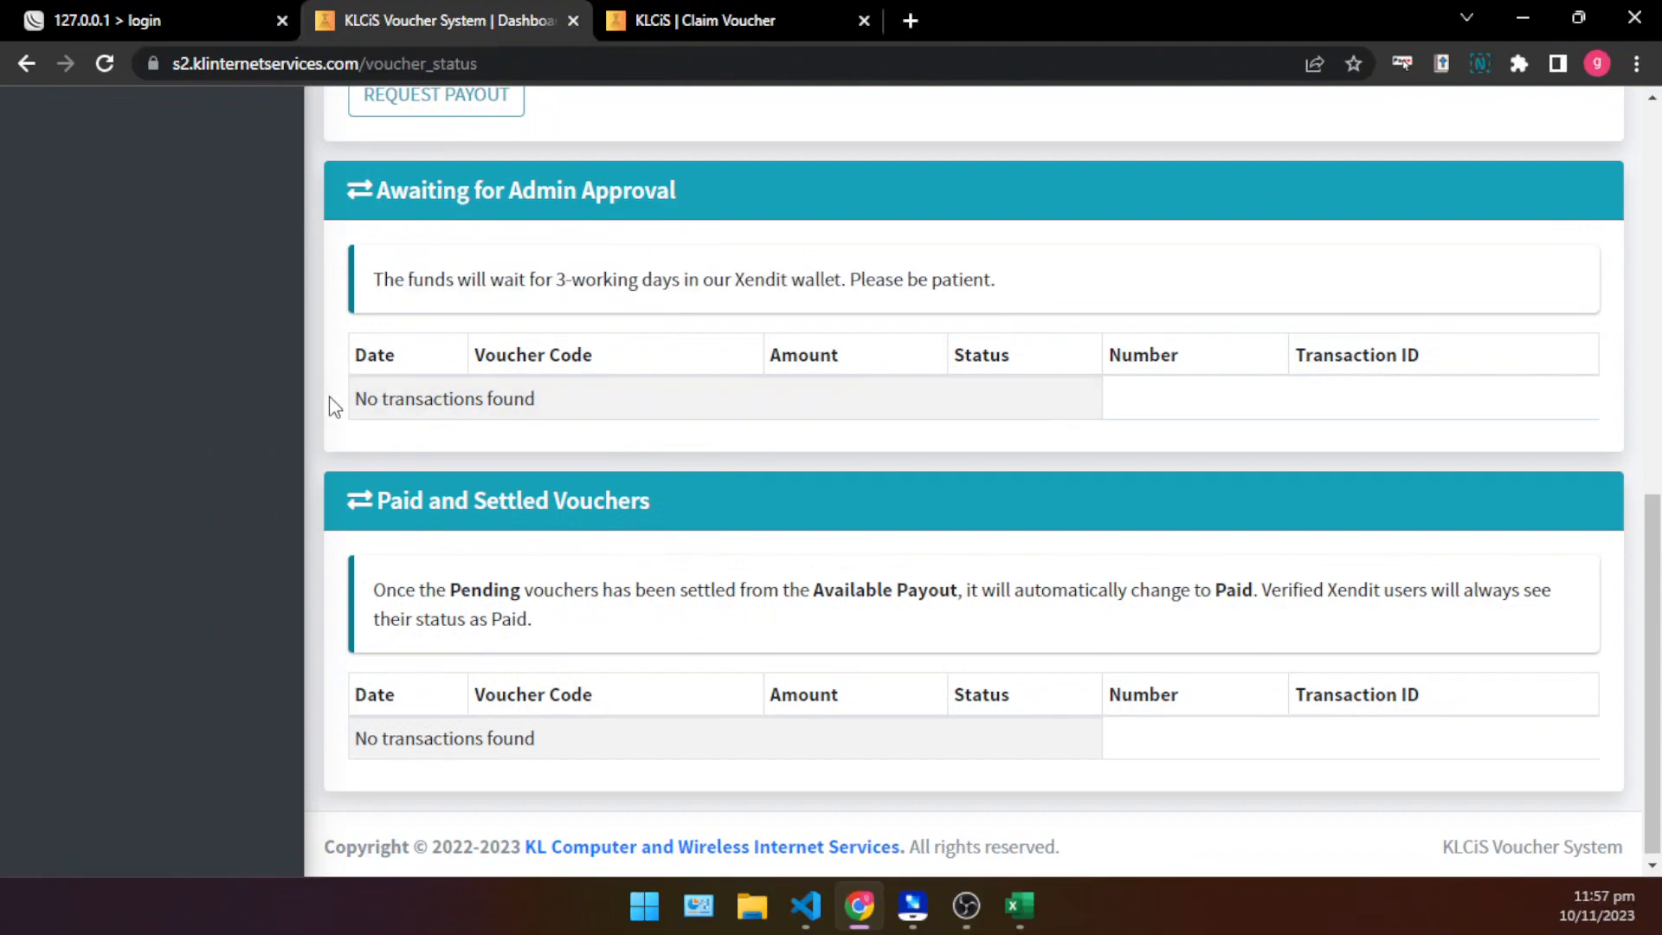
pyautogui.moveTo(379, 398); pyautogui.dragTo(1225, 467)
pyautogui.scroll(5, 1030, 536)
pyautogui.scroll(4, 1030, 537)
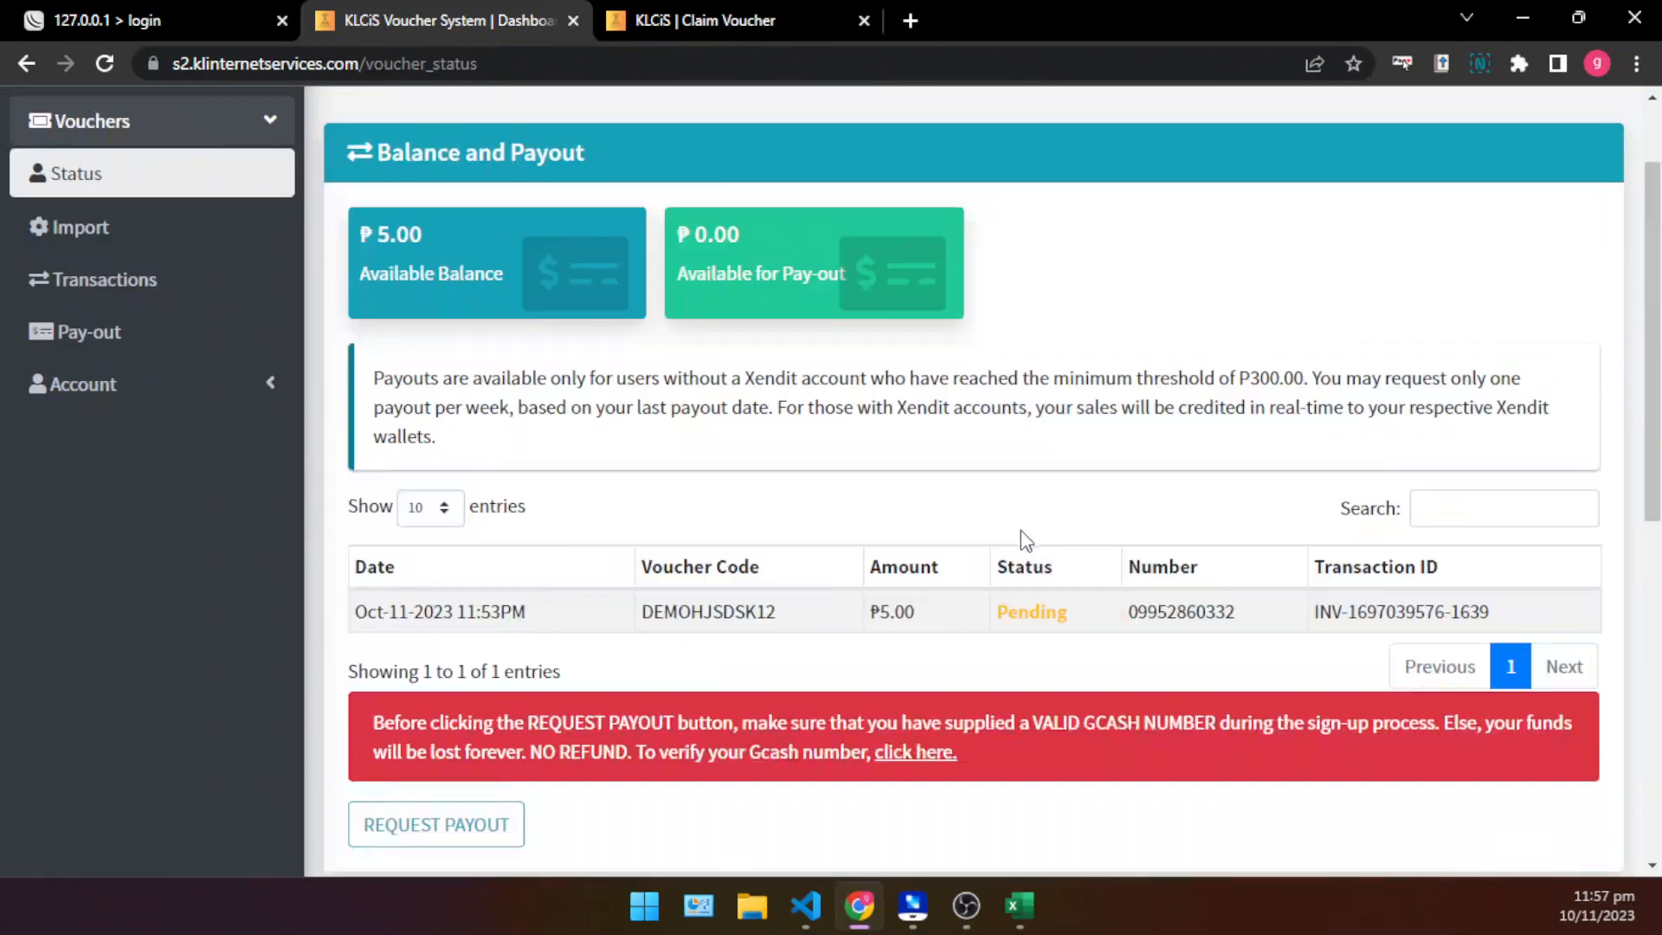
# - Read the warning about supplying a valid GCash number before requesting a payout
pyautogui.scroll(-3, 1021, 530)
pyautogui.scroll(4, 1020, 529)
pyautogui.scroll(-2, 876, 680)
pyautogui.moveTo(1037, 725); pyautogui.dragTo(1221, 725)
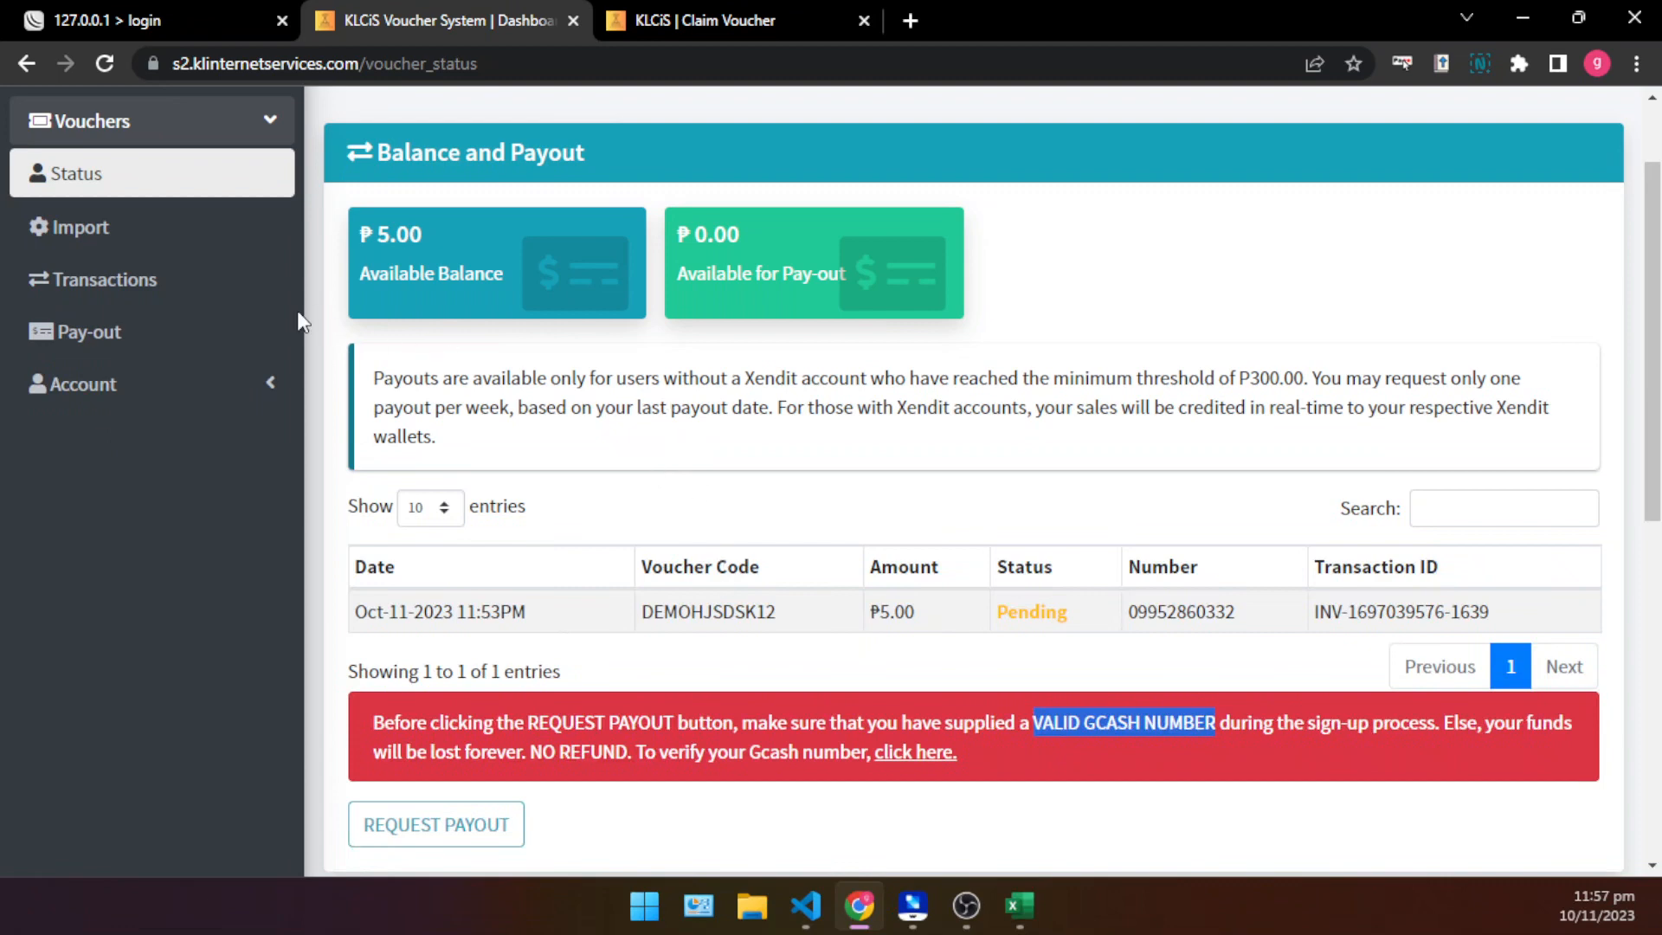
pyautogui.scroll(2, 290, 322)
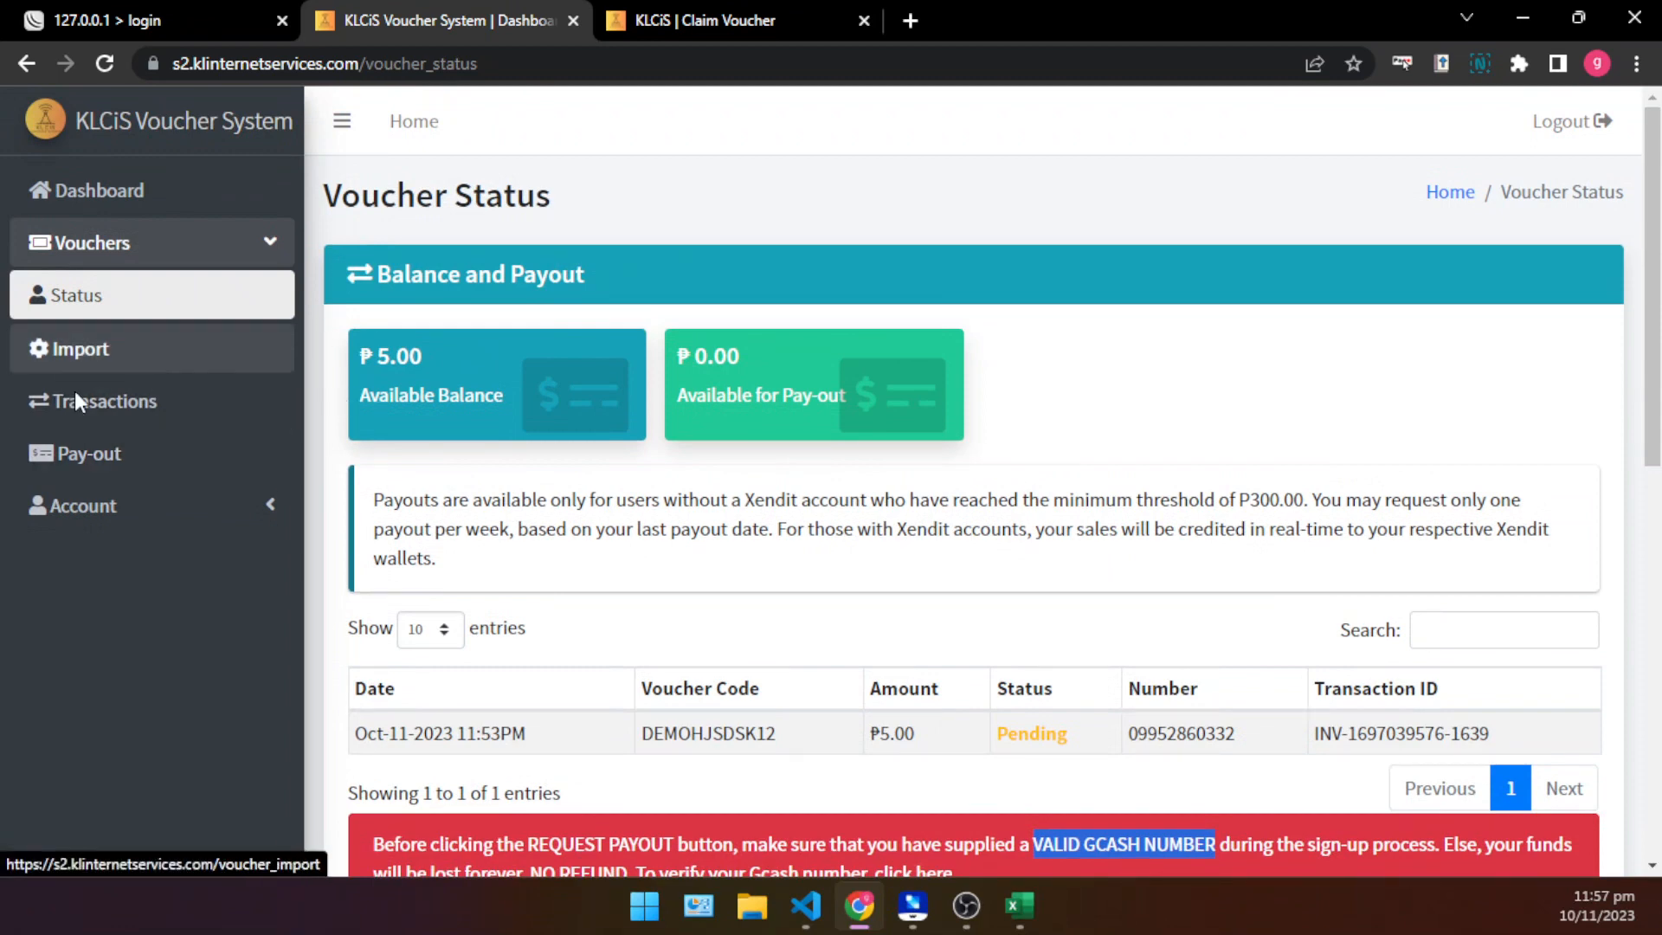
# - Try to request a payout of the voucher sales and dismiss the browser alert
pyautogui.scroll(-5, 586, 575)
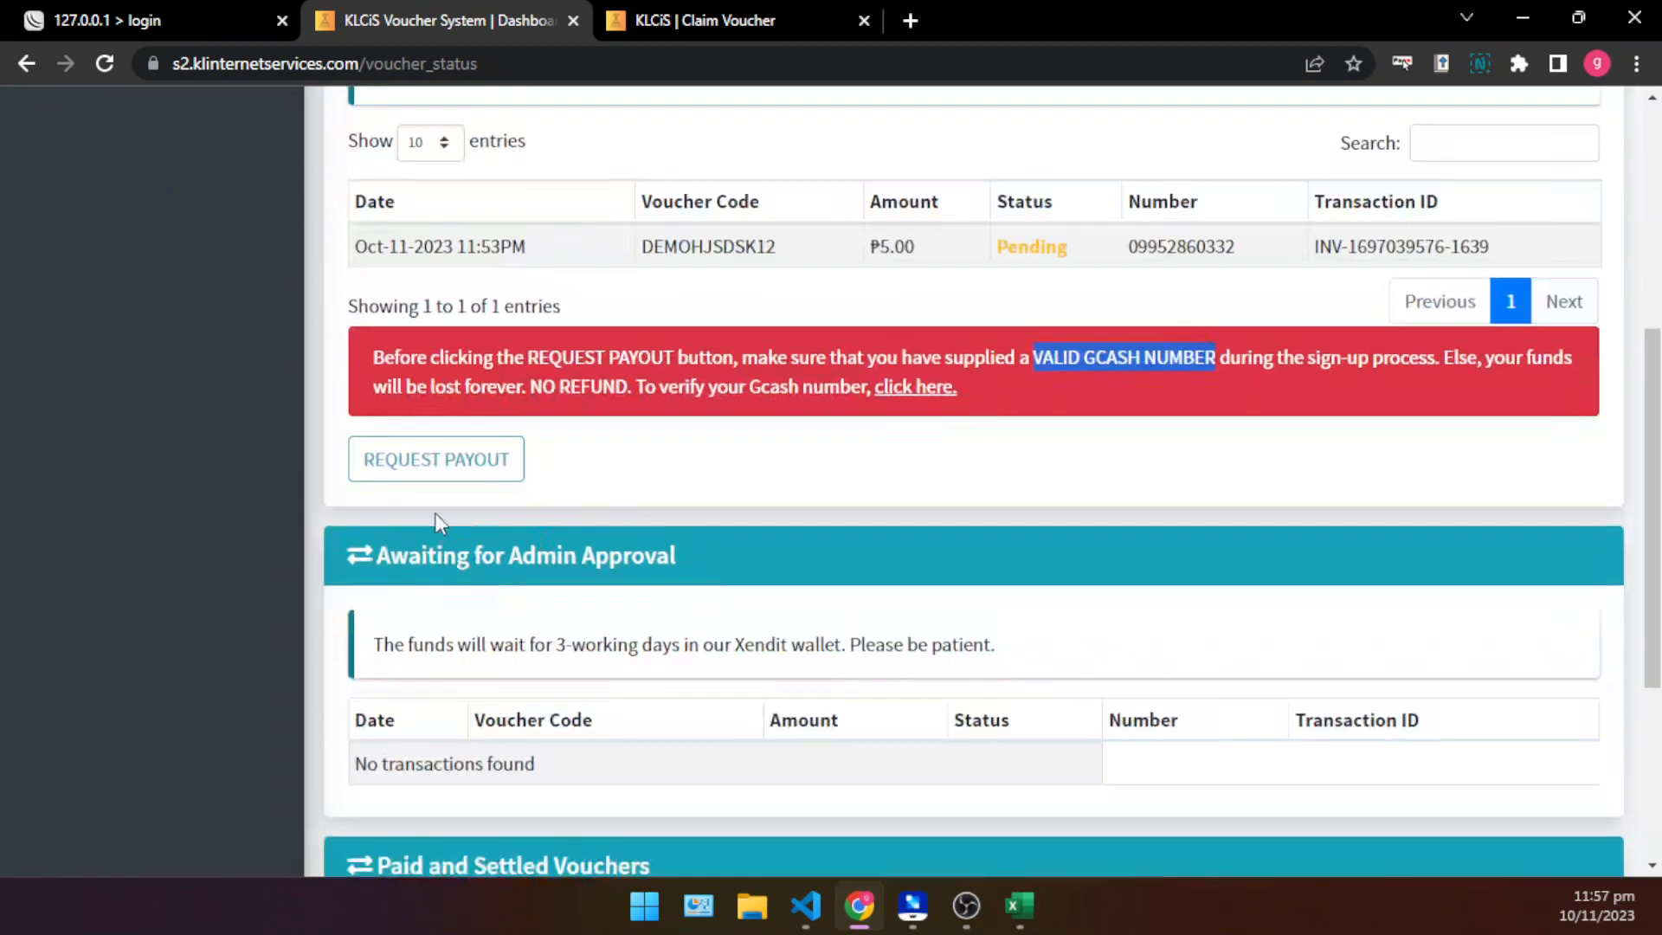
pyautogui.click(434, 472)
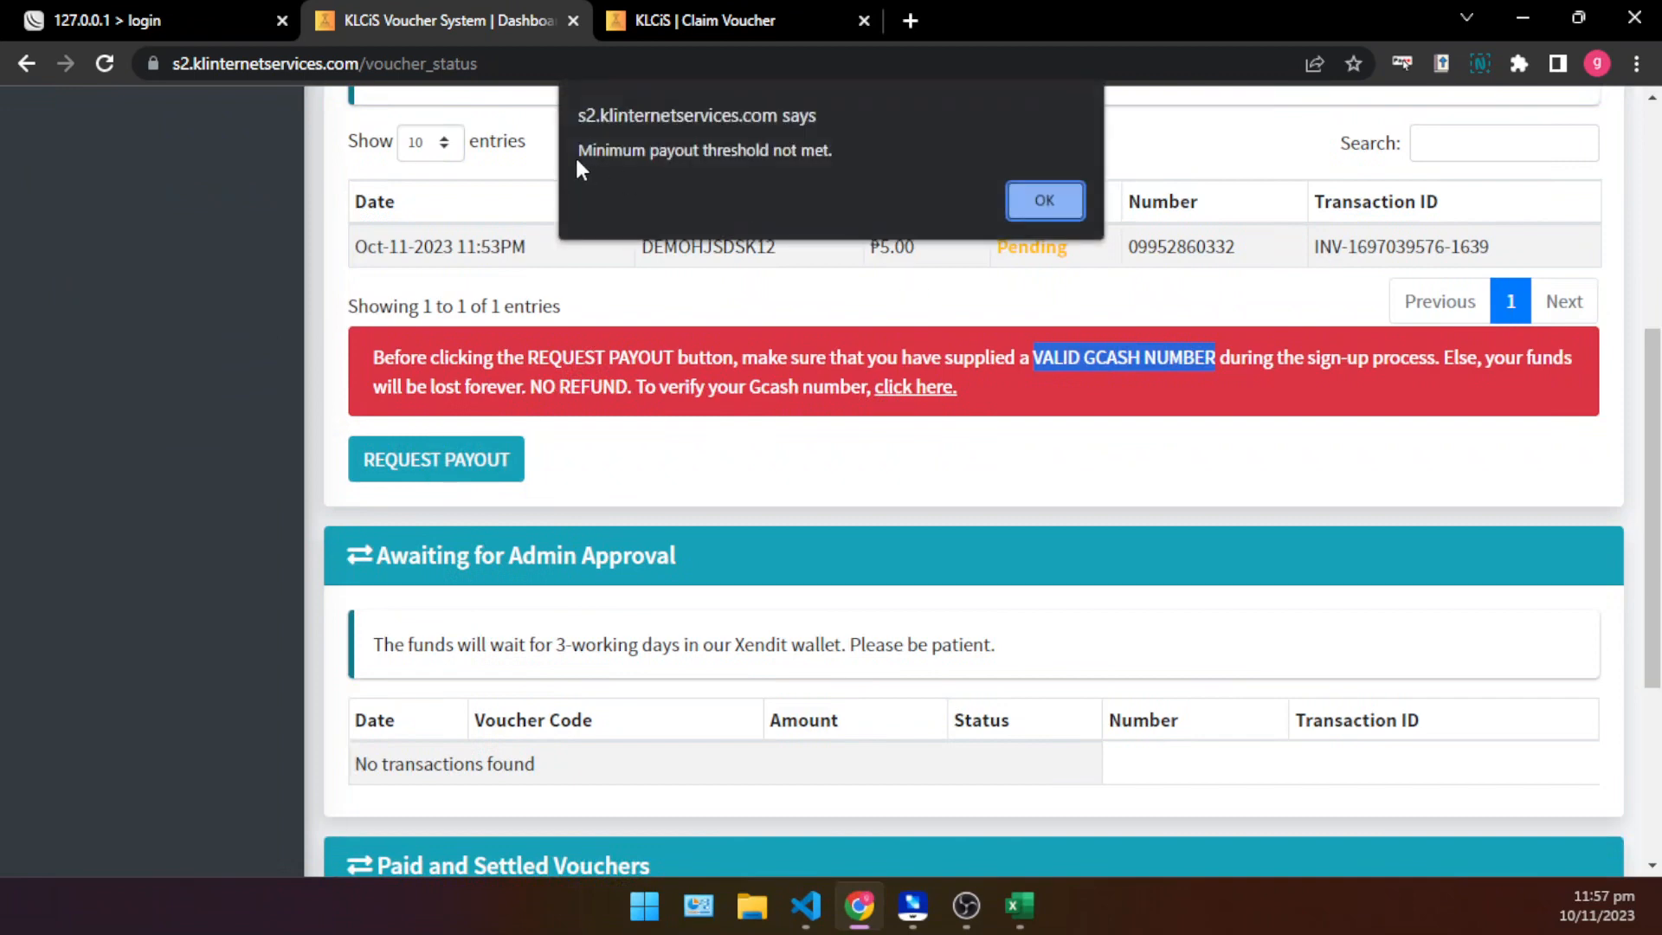
pyautogui.moveTo(578, 154); pyautogui.dragTo(866, 158)
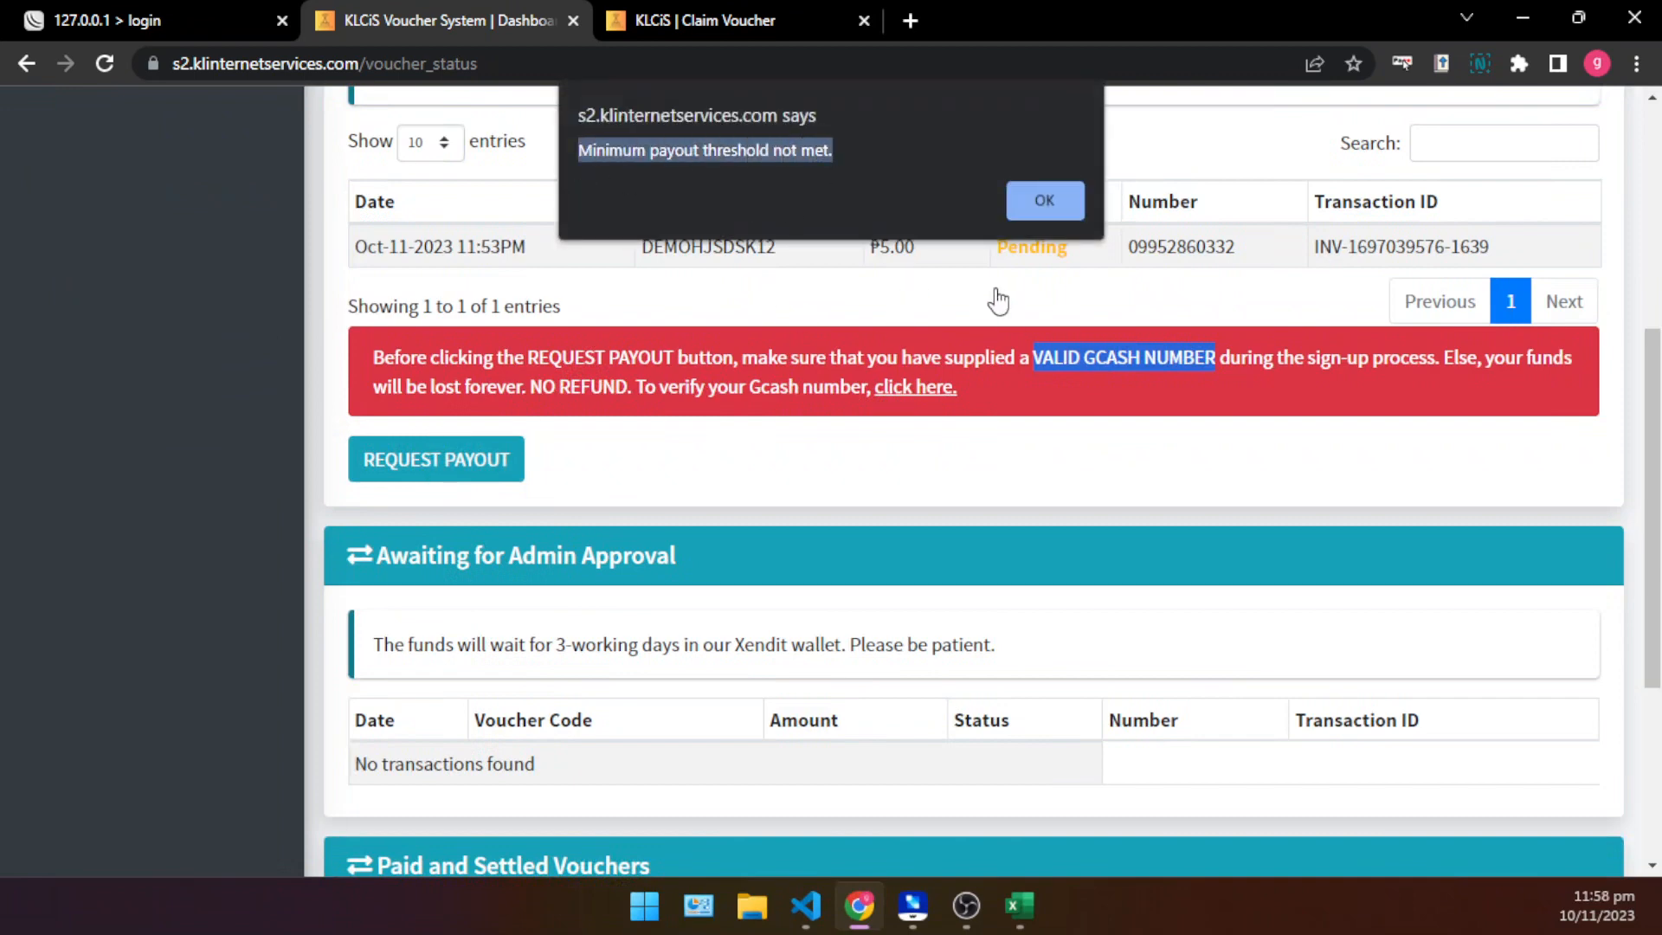
pyautogui.click(1045, 201)
# - Recheck the Available Balance card and read the notice on fund waiting time under Awaiting for Admin Approval
pyautogui.scroll(4, 606, 433)
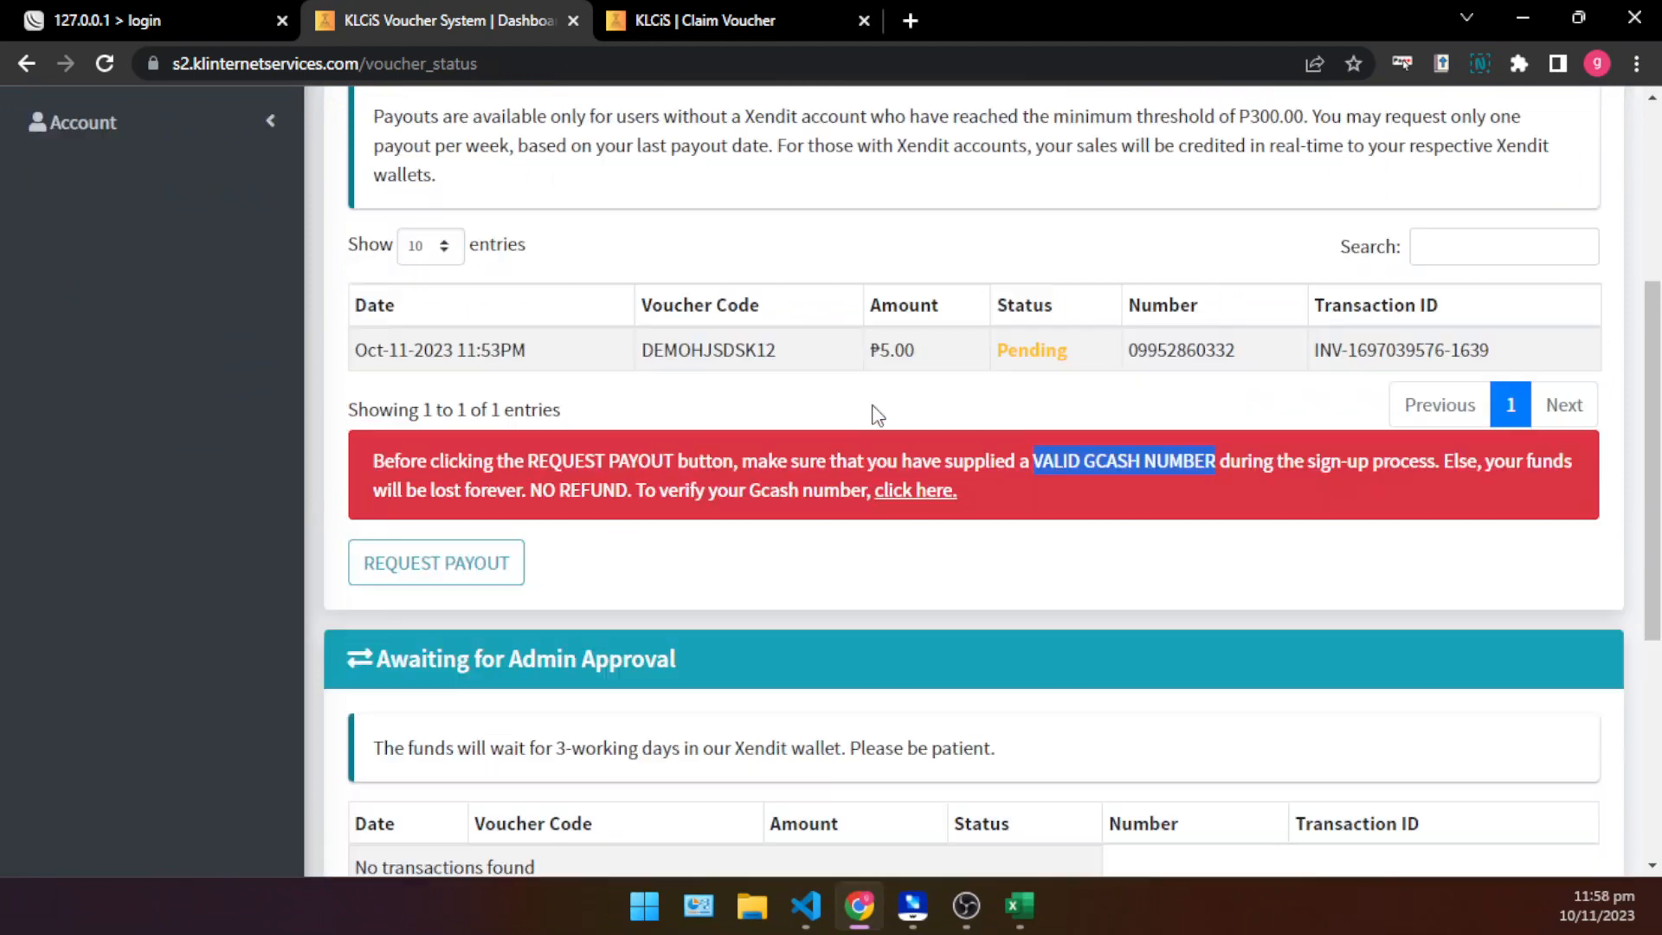
pyautogui.click(443, 227)
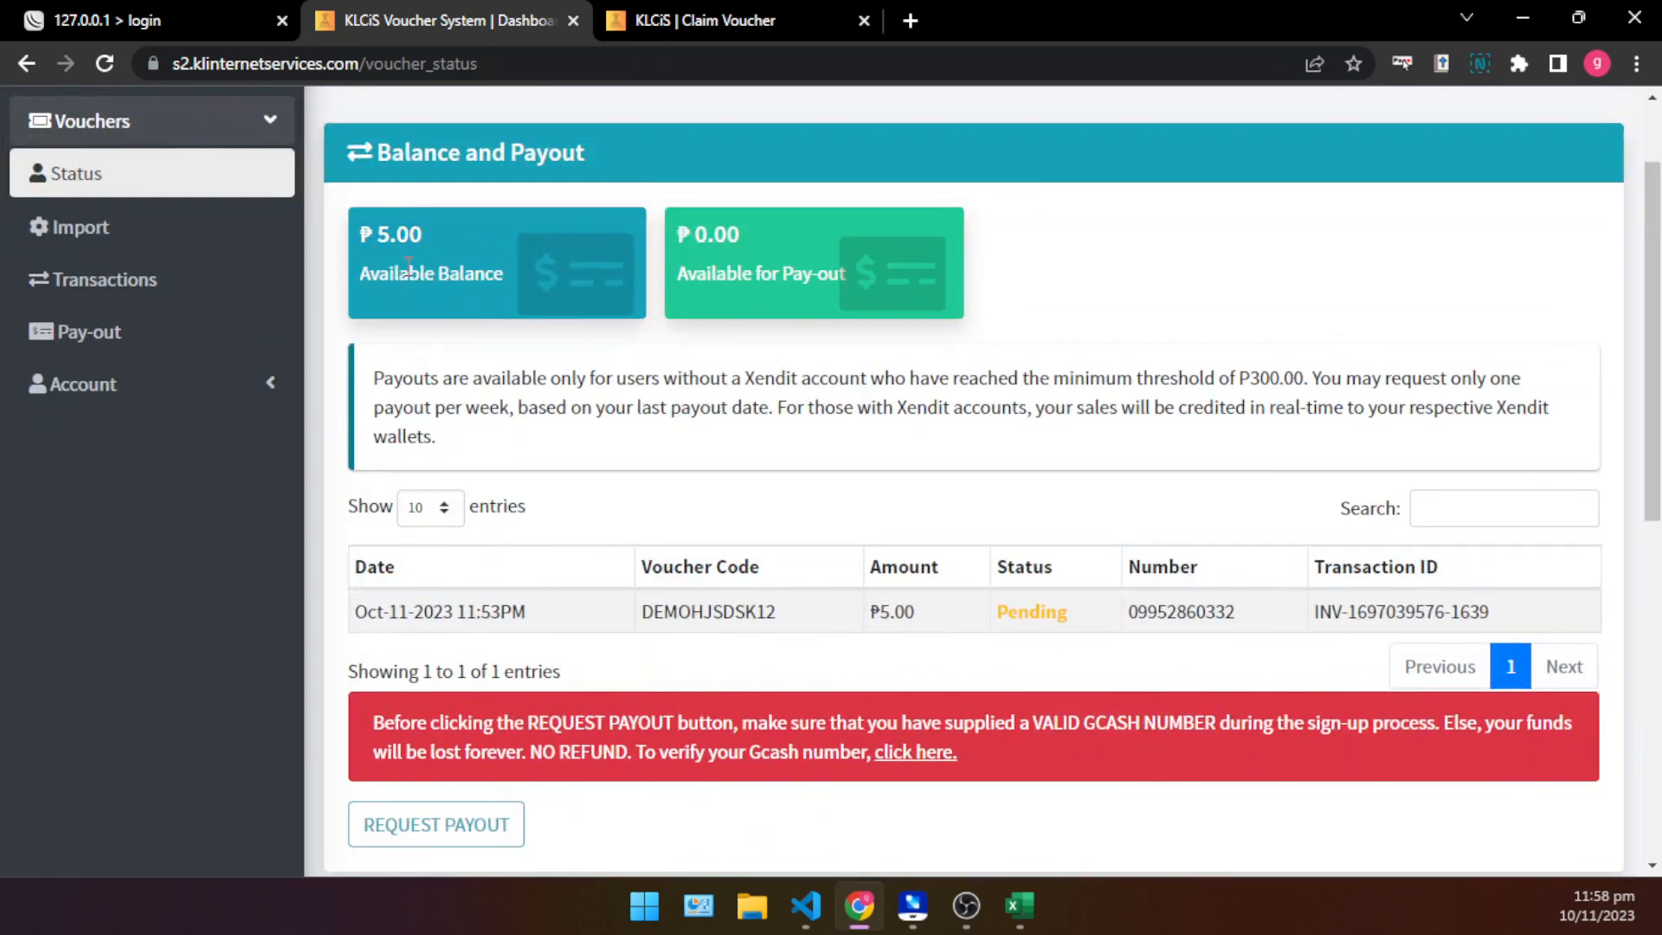
pyautogui.scroll(-3, 580, 475)
pyautogui.scroll(-3, 541, 585)
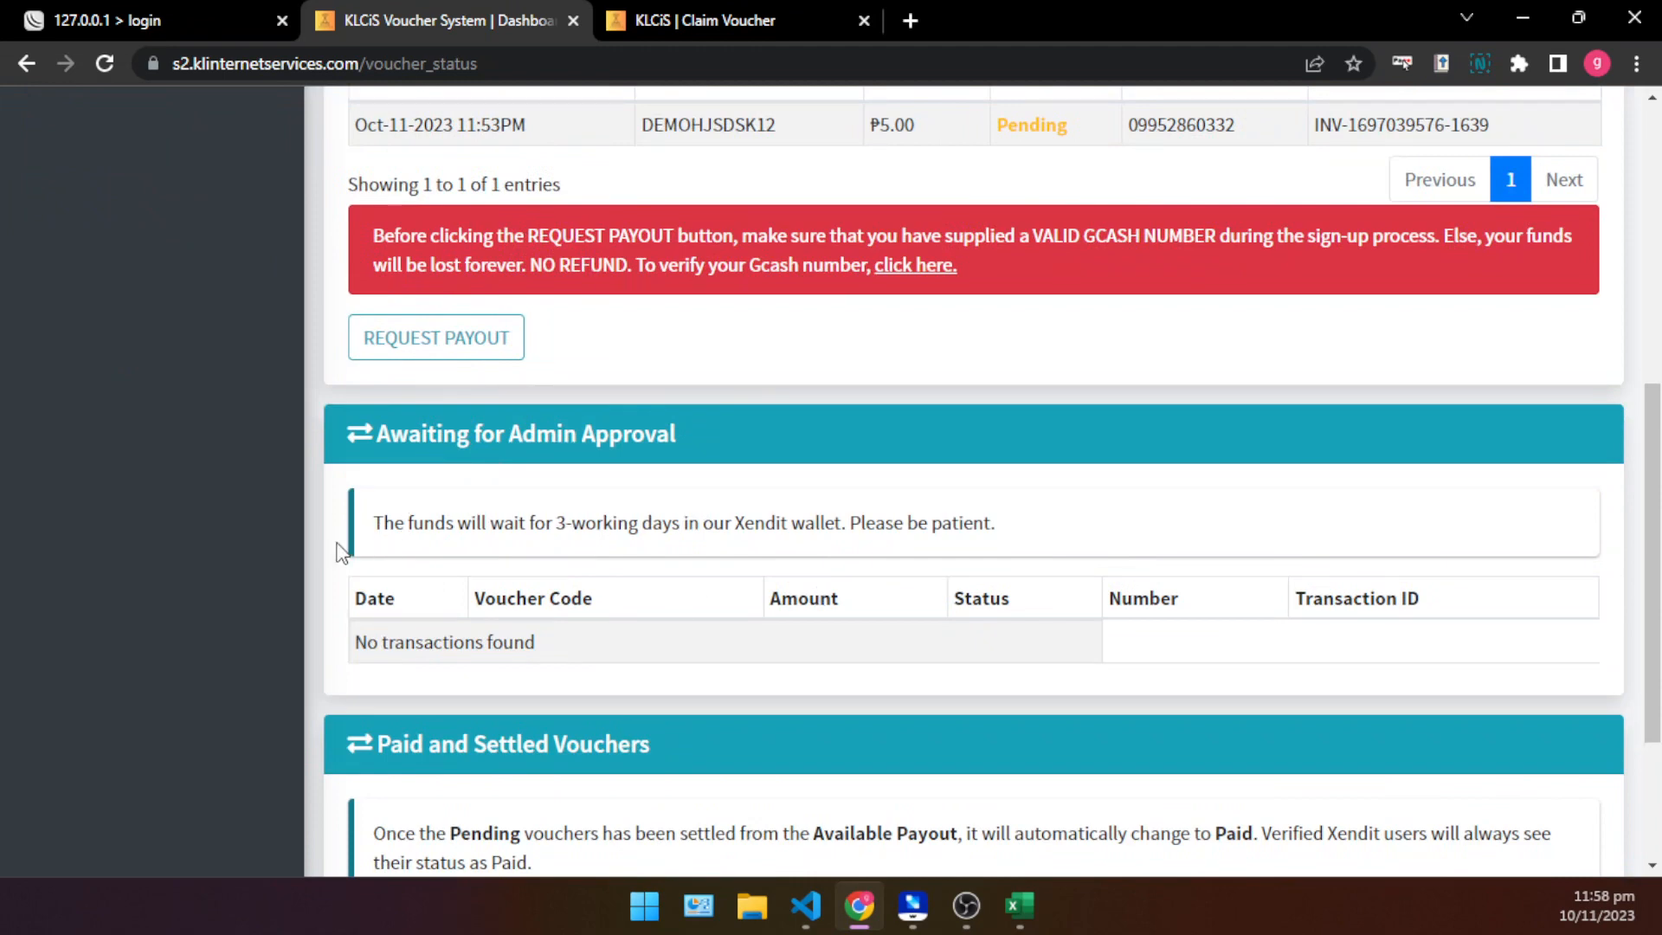
pyautogui.moveTo(374, 523); pyautogui.dragTo(806, 532)
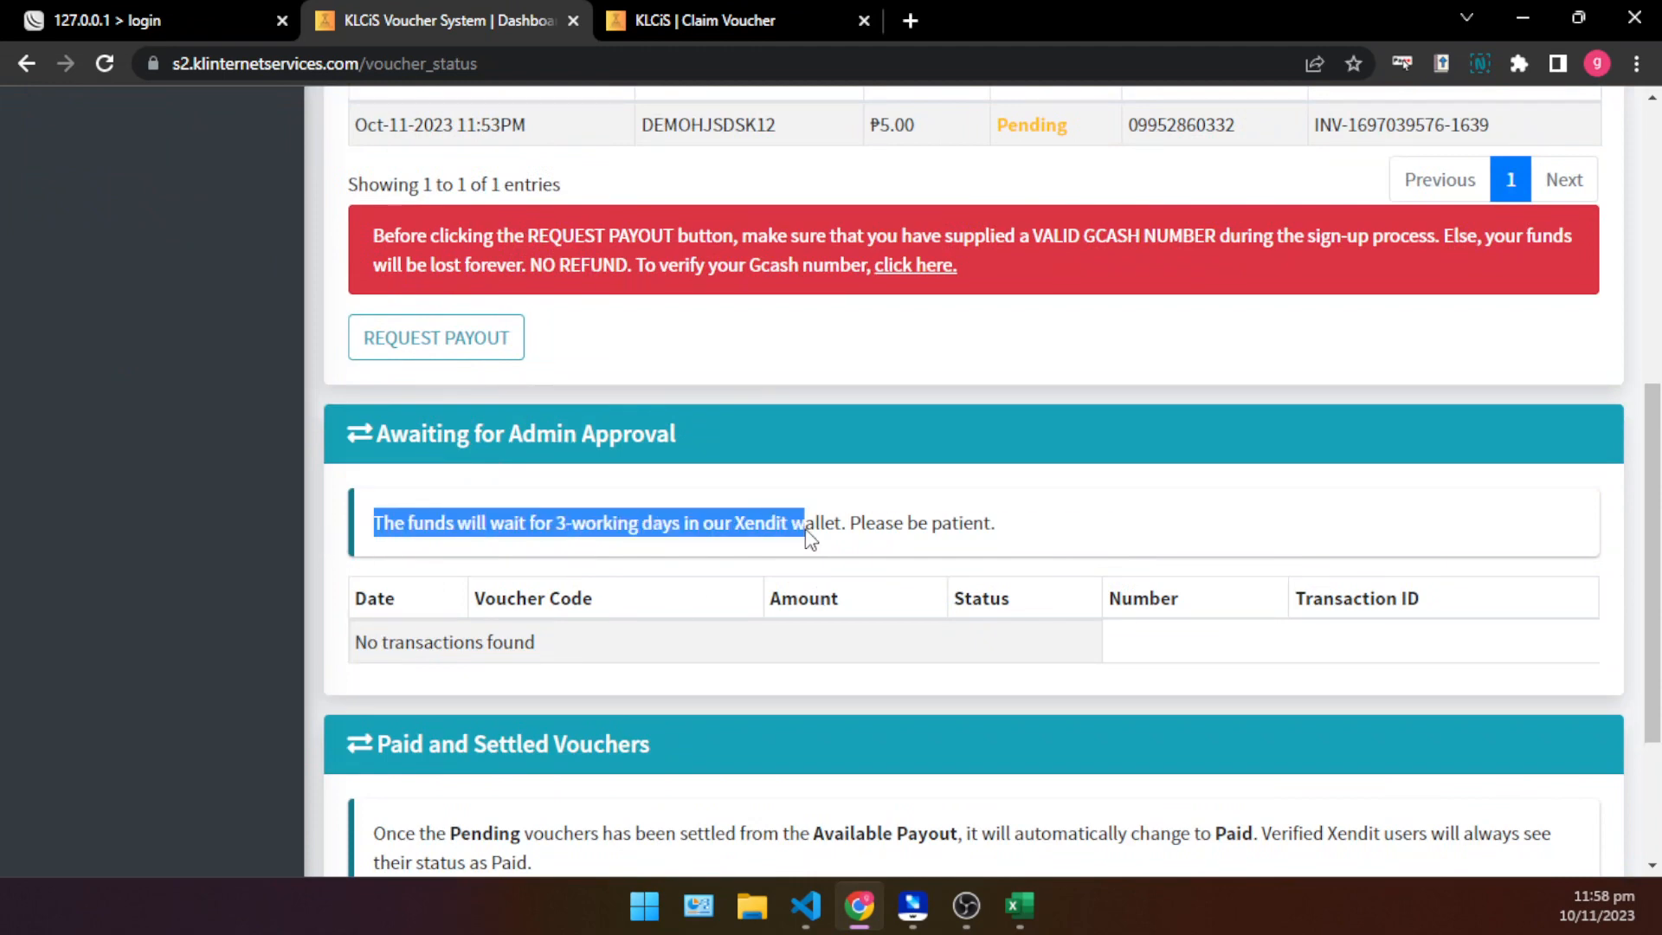
pyautogui.click(666, 557)
pyautogui.scroll(2, 660, 549)
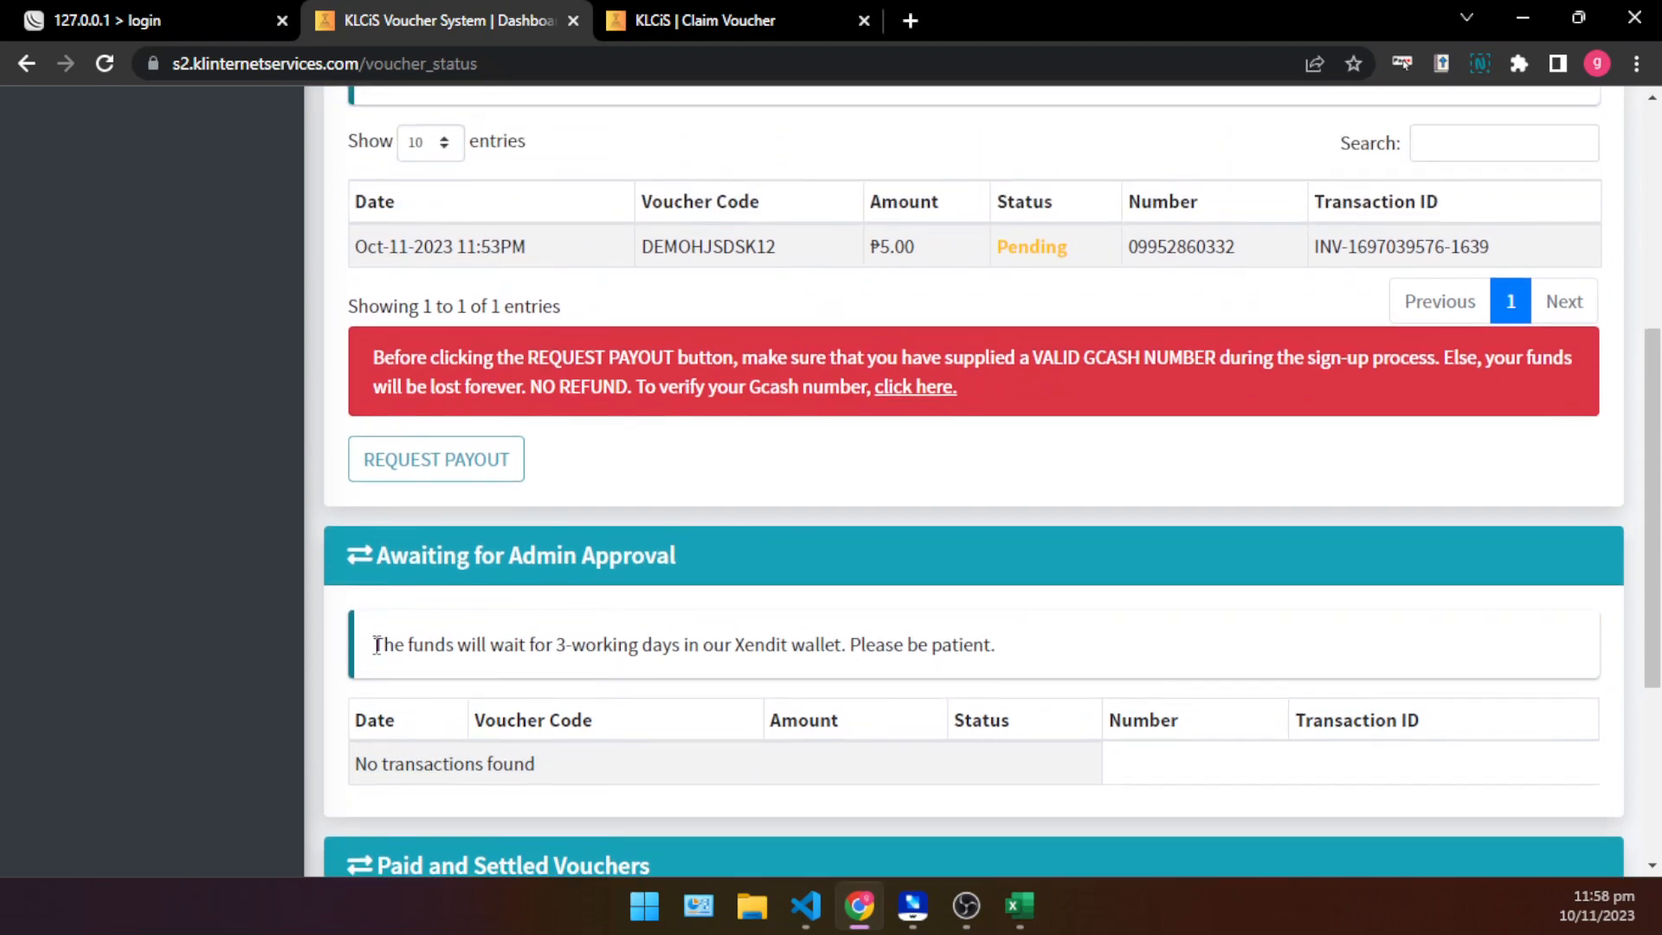
pyautogui.moveTo(377, 646); pyautogui.dragTo(938, 690)
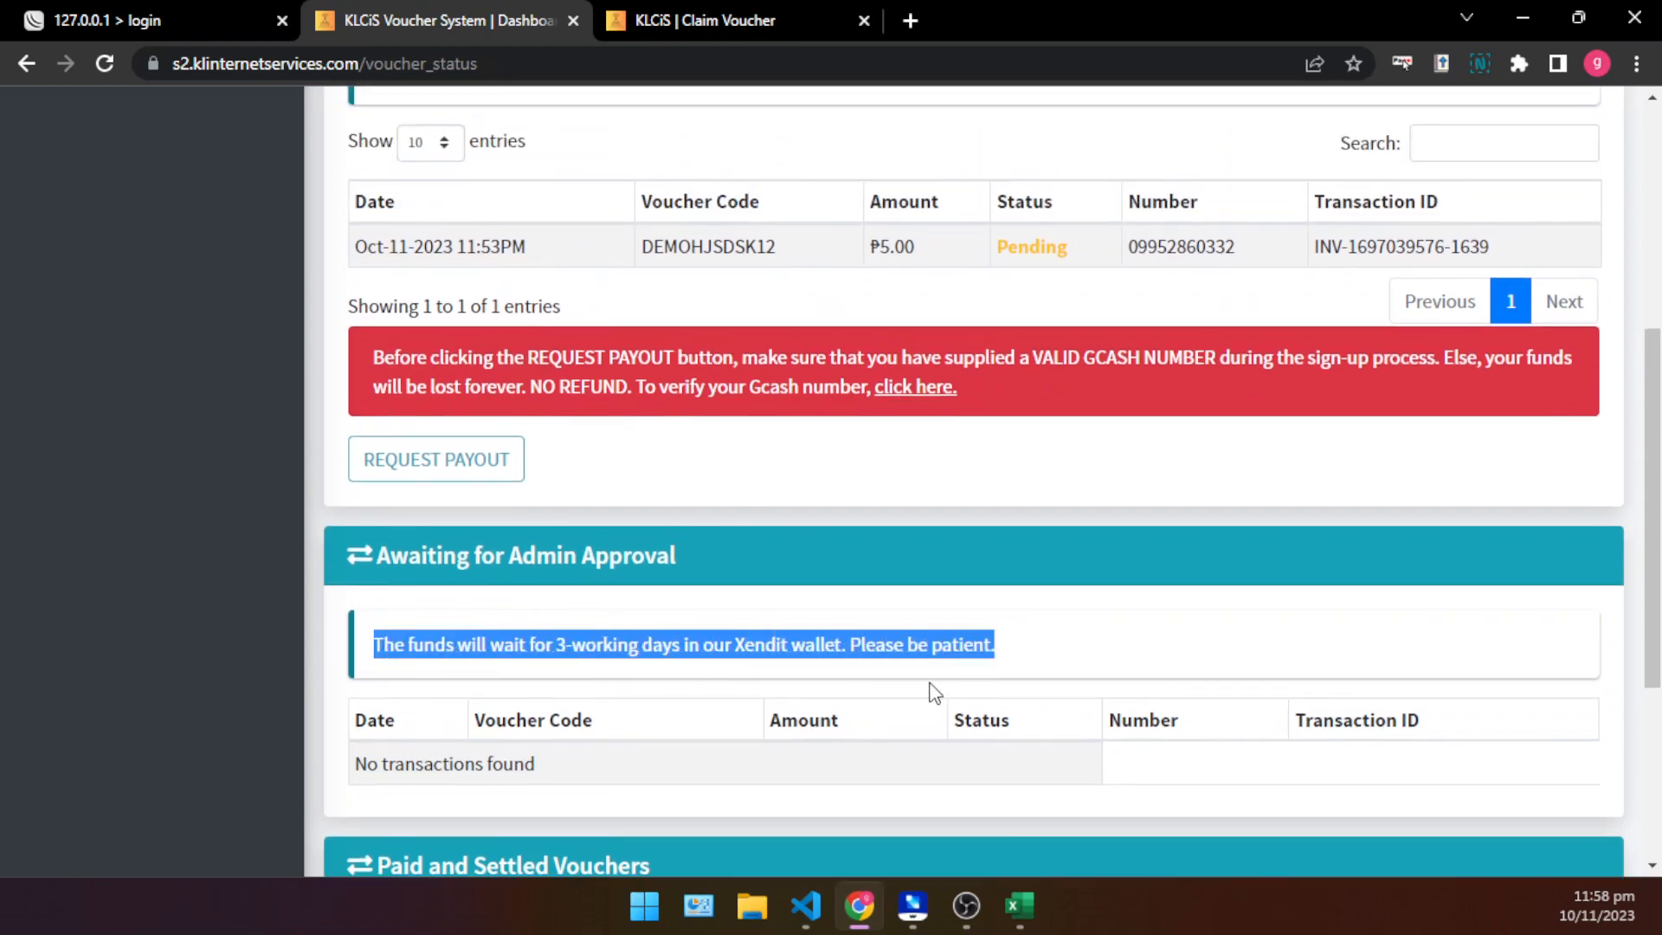
# - Reread the fund waiting time notice under Awaiting for Admin Approval and look over the neighbouring sections of the Voucher Status page
pyautogui.scroll(-4, 645, 645)
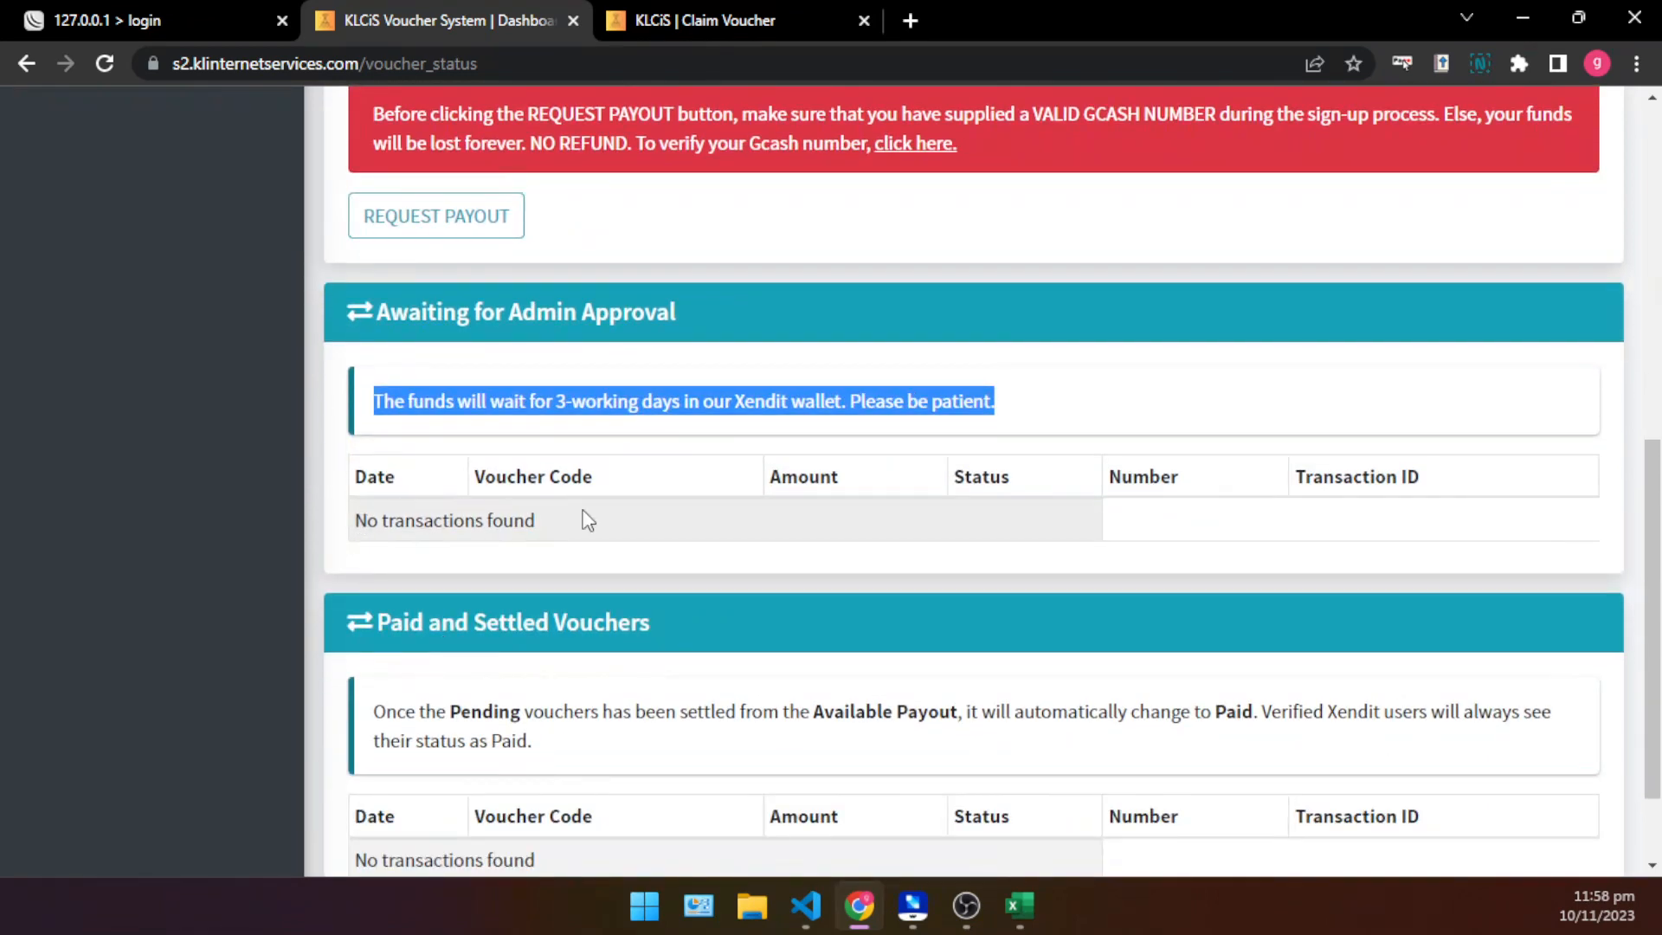
pyautogui.click(397, 419)
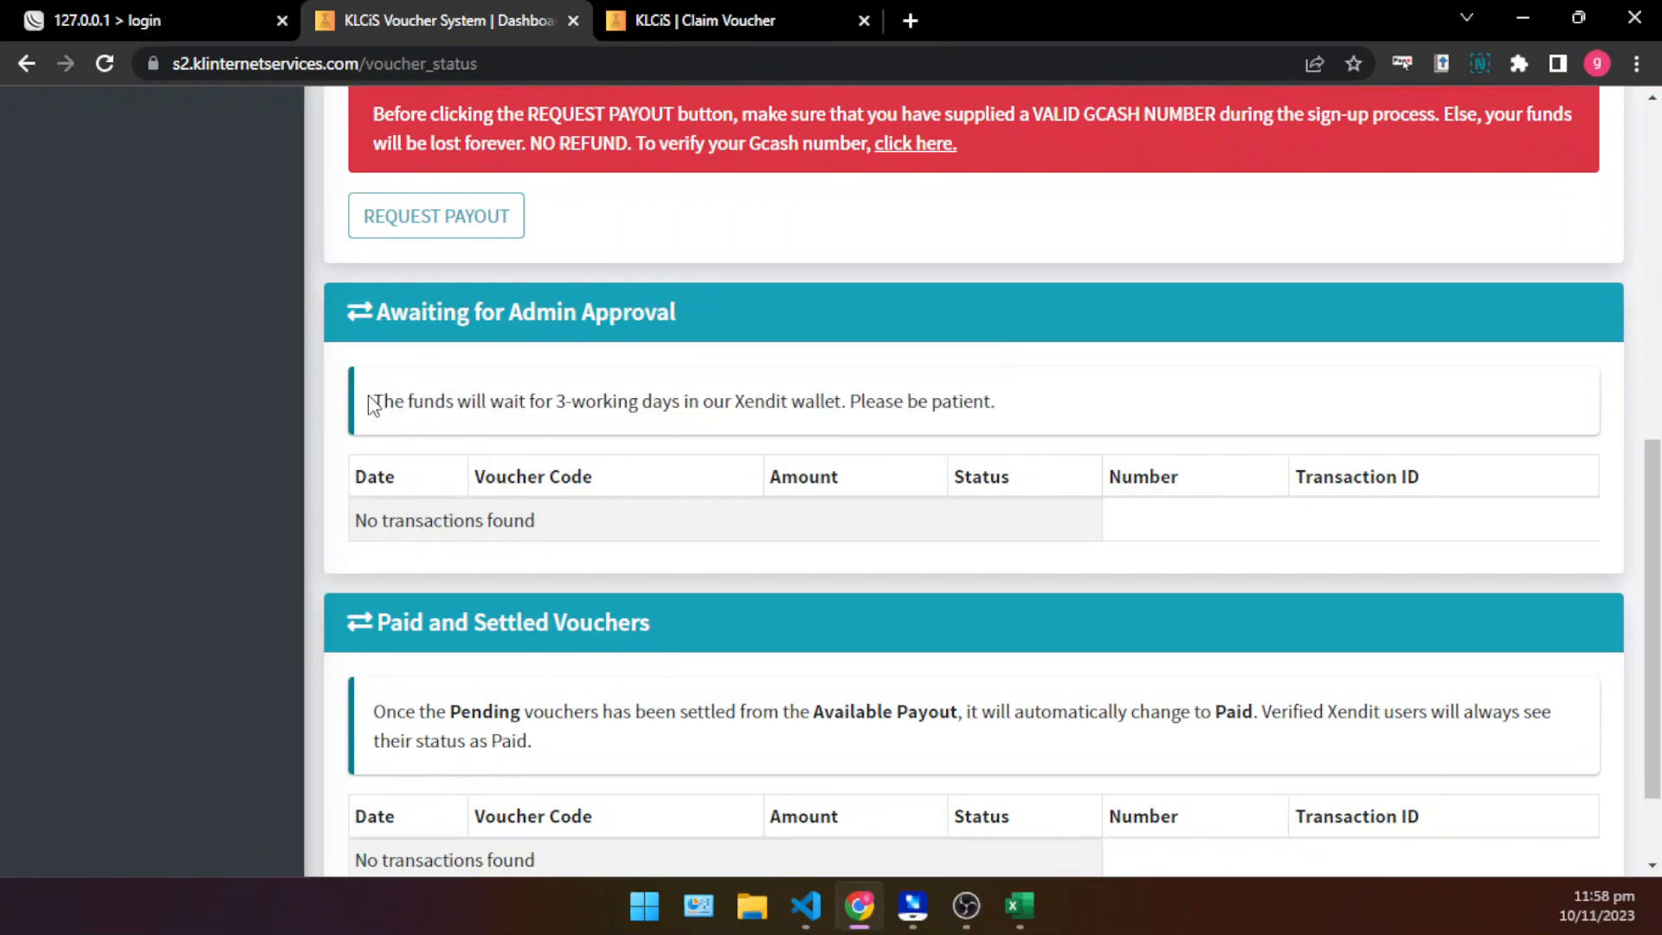
pyautogui.moveTo(378, 401); pyautogui.dragTo(993, 452)
pyautogui.scroll(2, 646, 497)
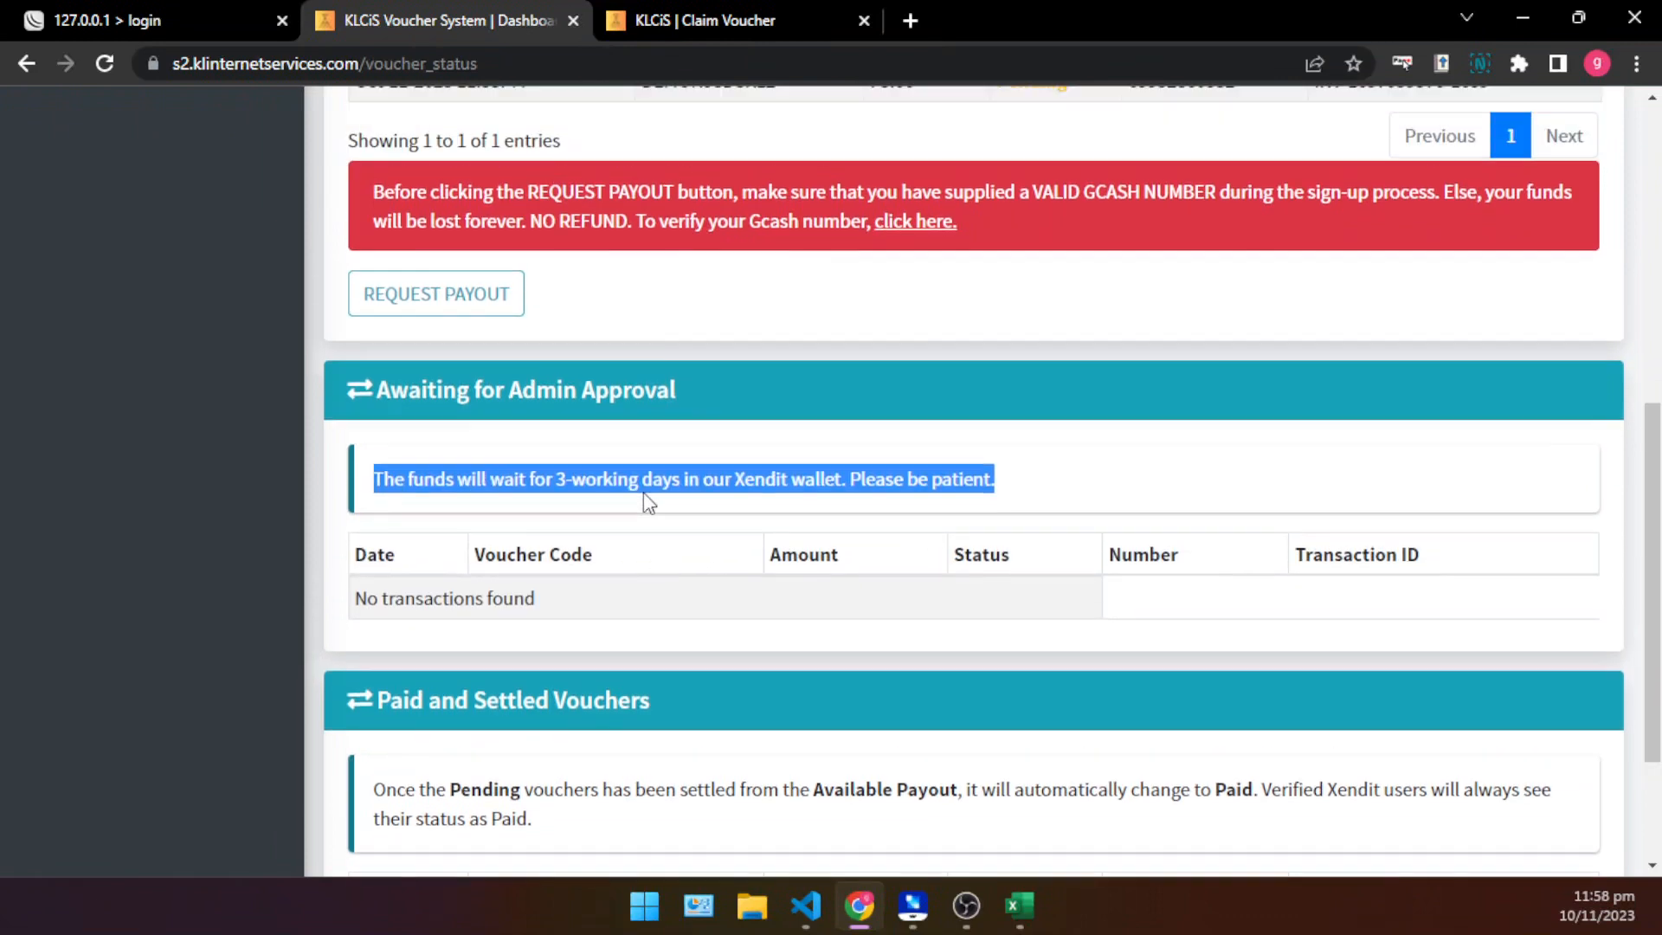
pyautogui.scroll(-4, 691, 640)
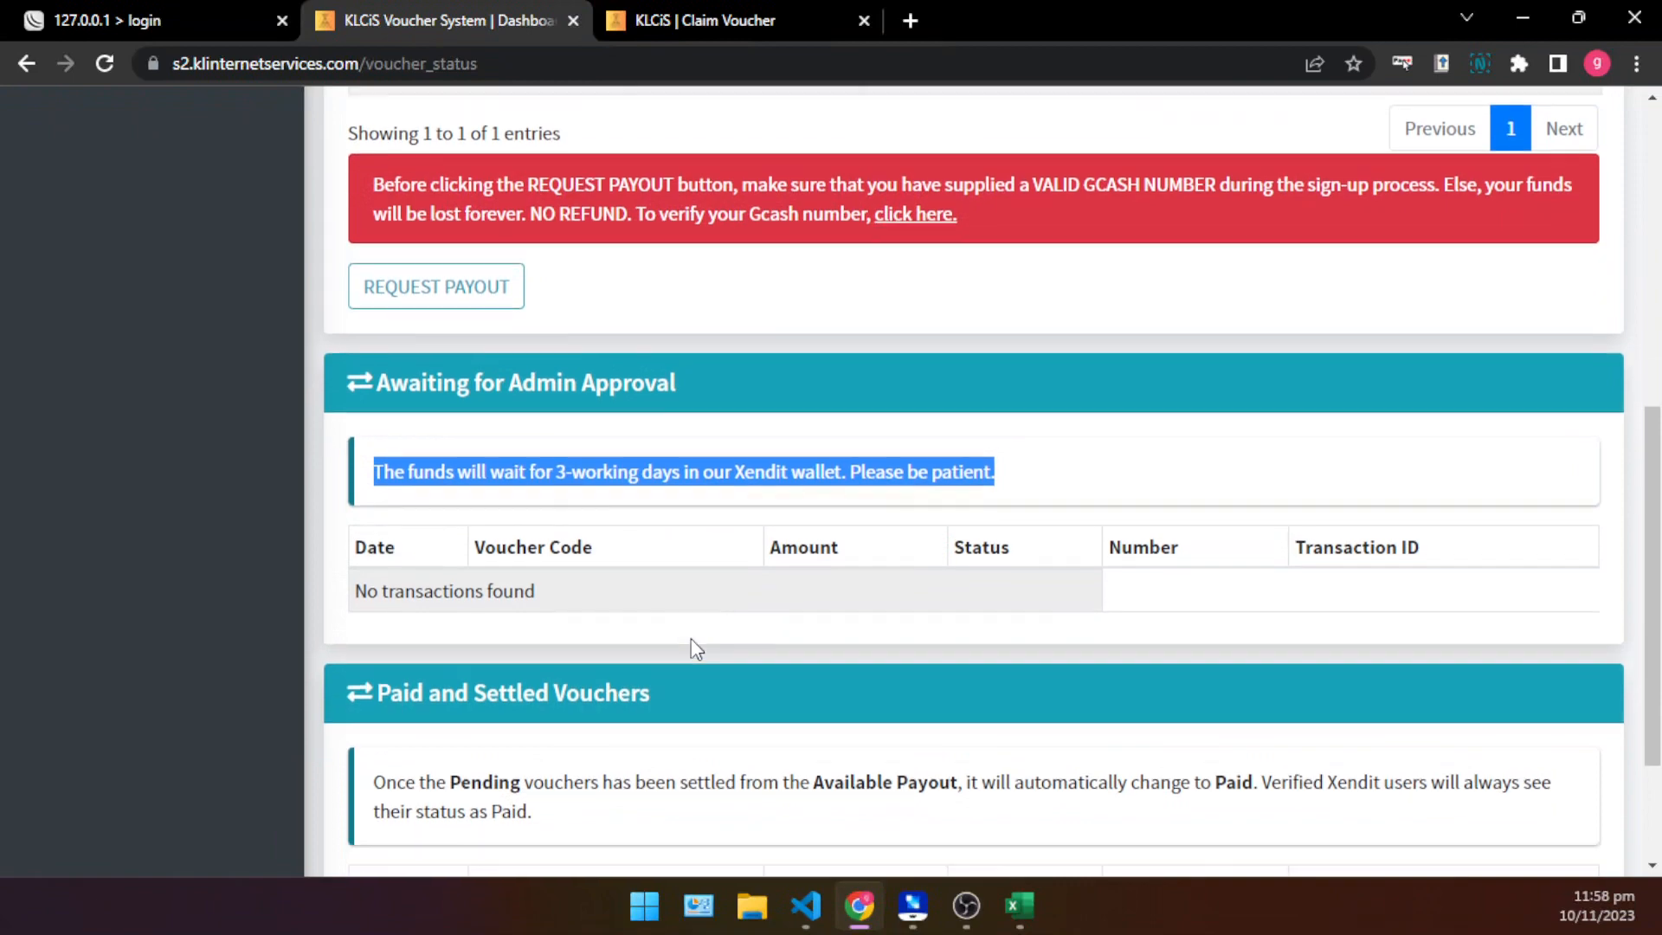
pyautogui.scroll(7, 785, 571)
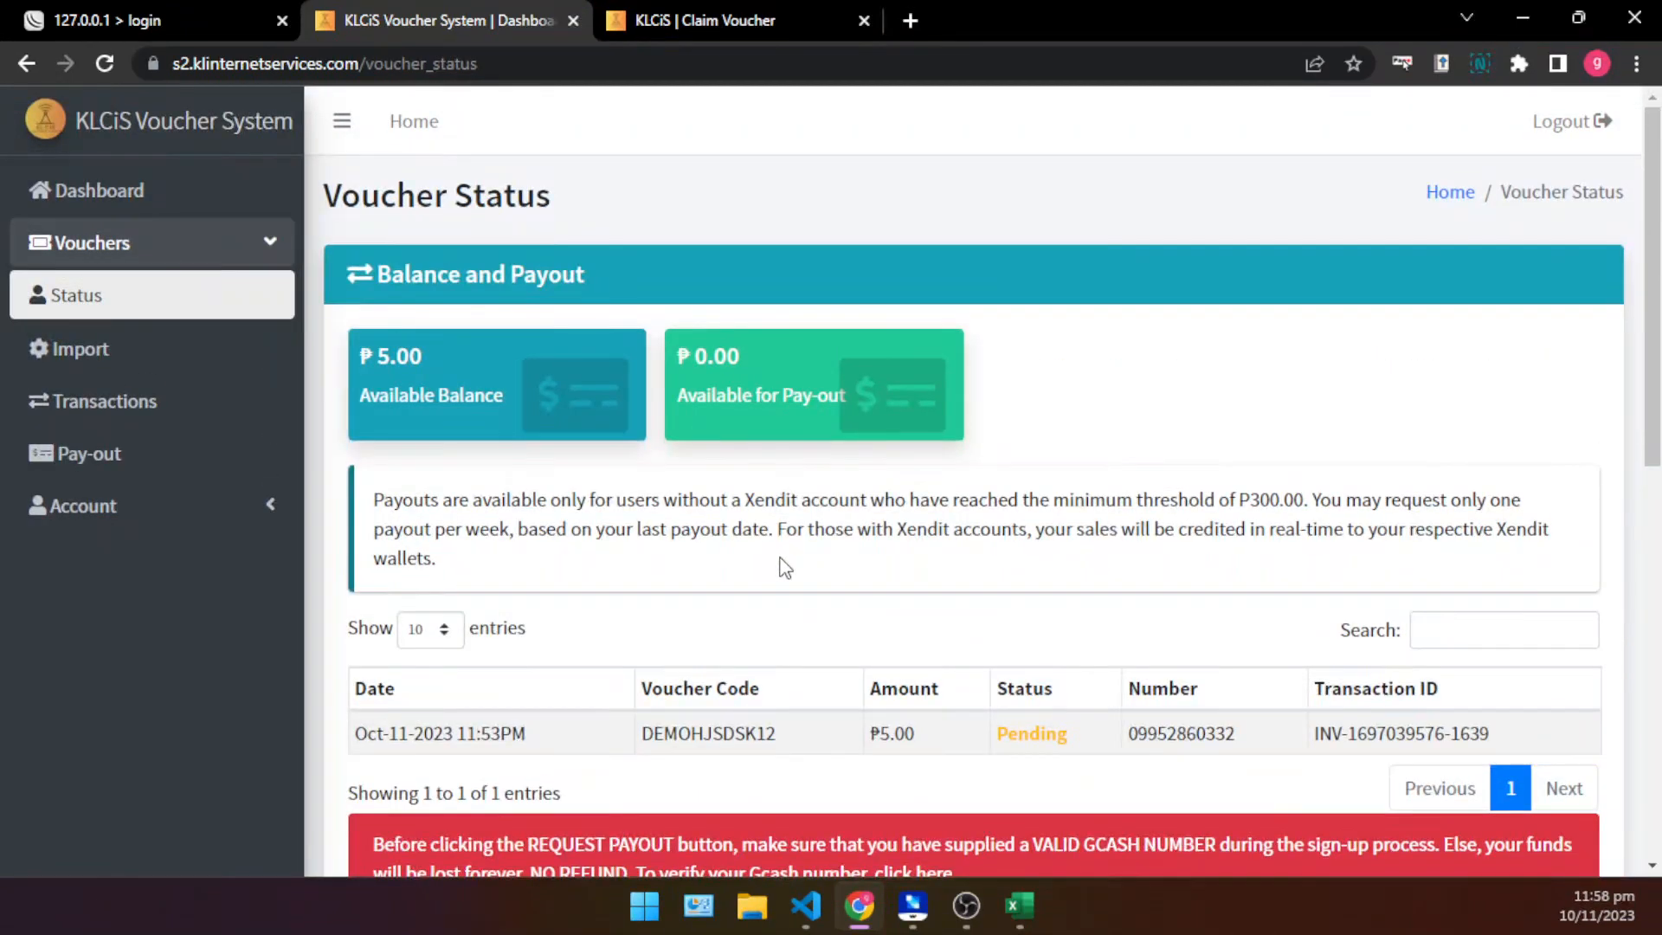
# - Return to the Dashboard, and review the Buy Voucher option and WiFi rates on the local login page
pyautogui.click(174, 210)
pyautogui.click(138, 17)
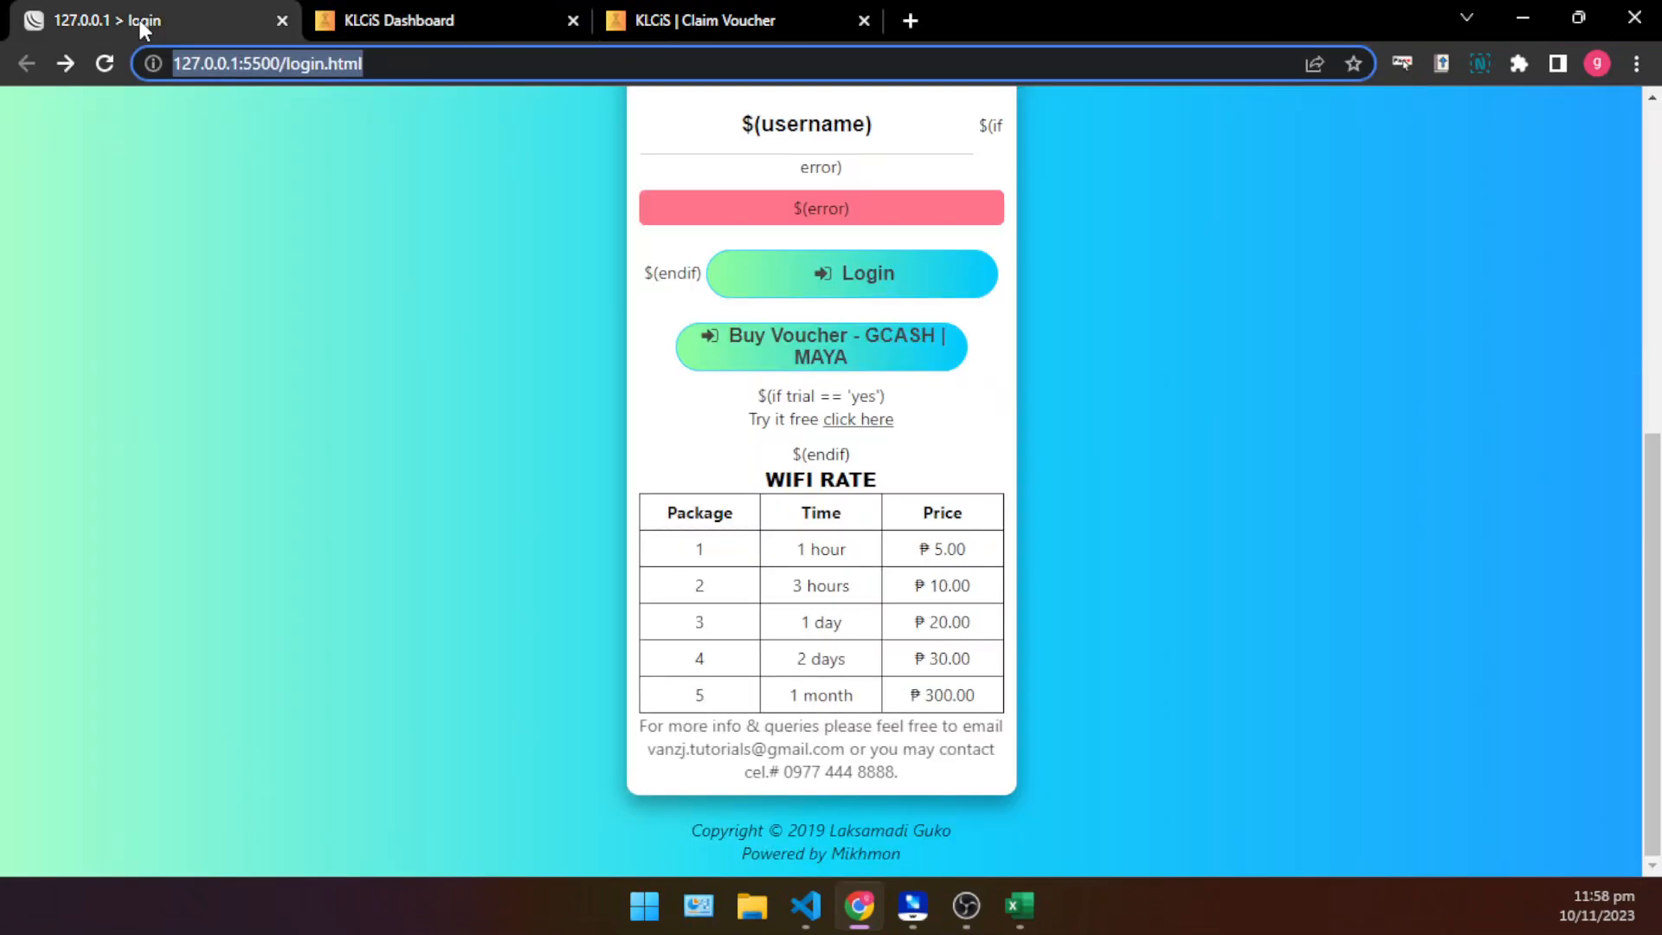
pyautogui.scroll(3, 954, 573)
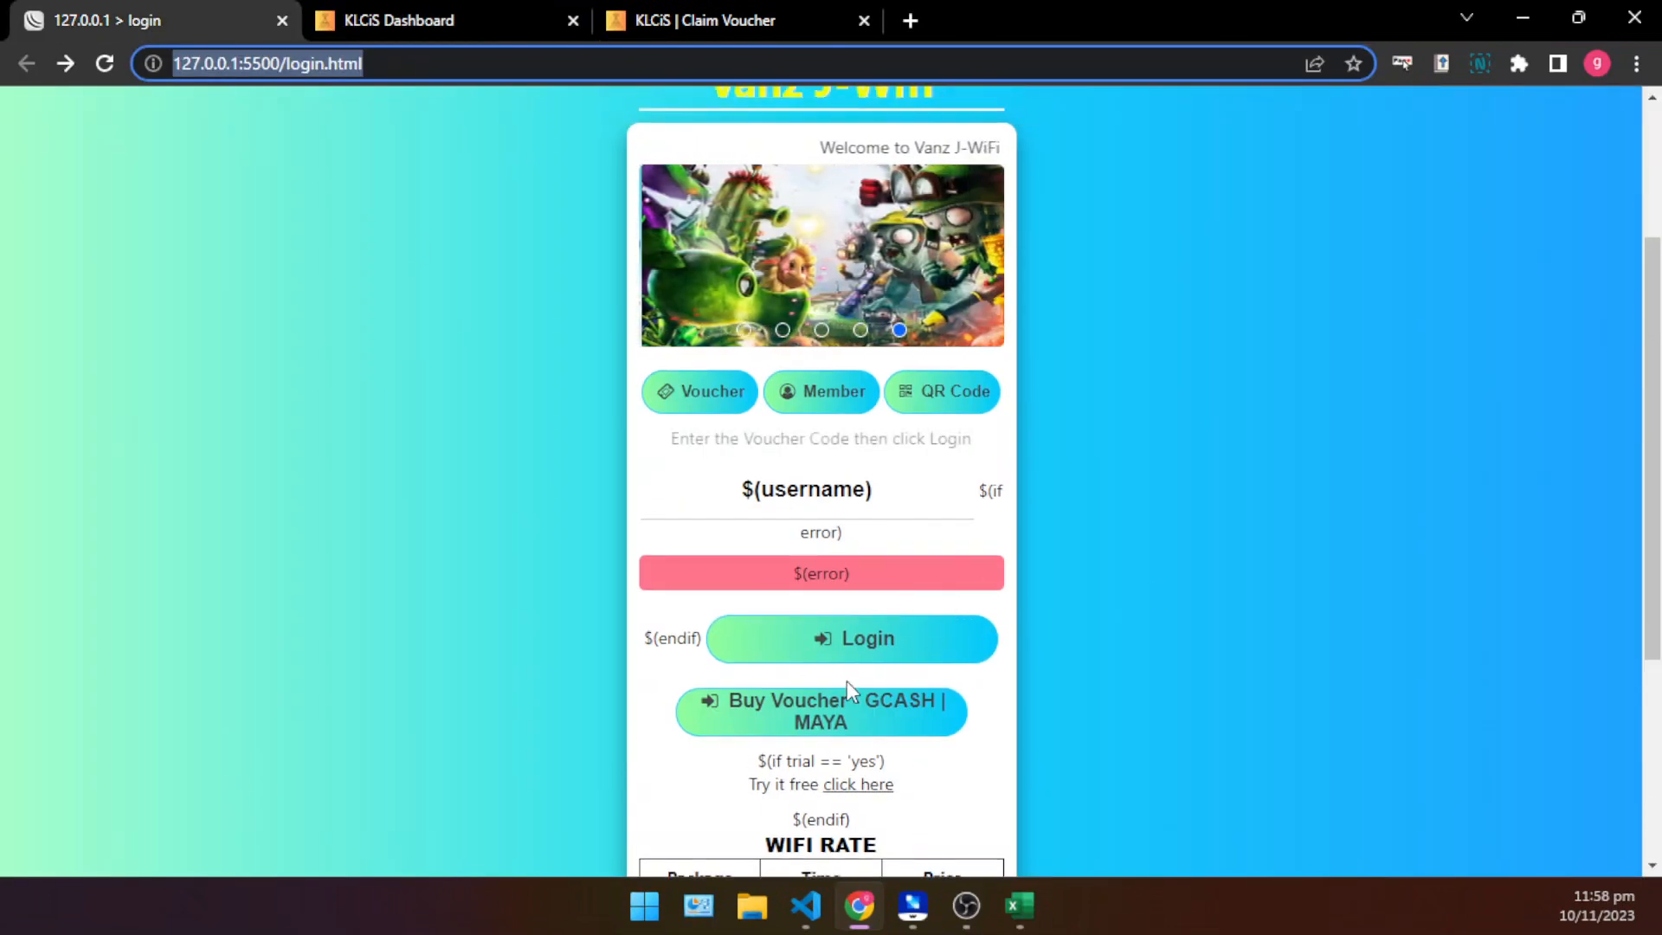
pyautogui.scroll(-3, 846, 681)
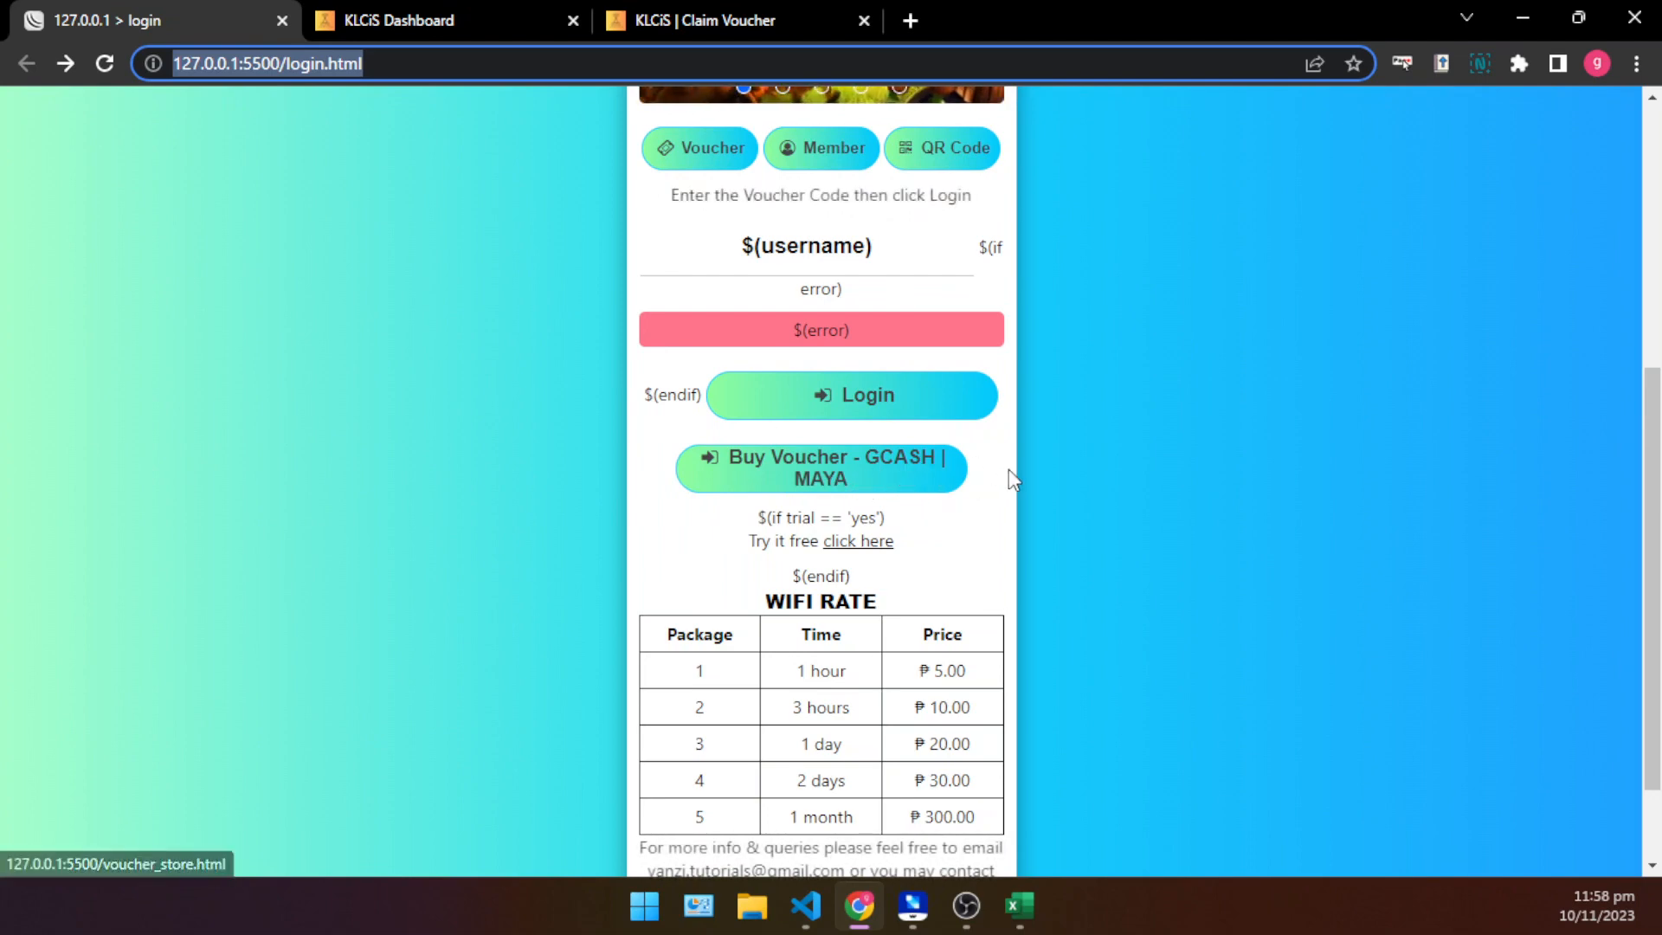
pyautogui.click(678, 12)
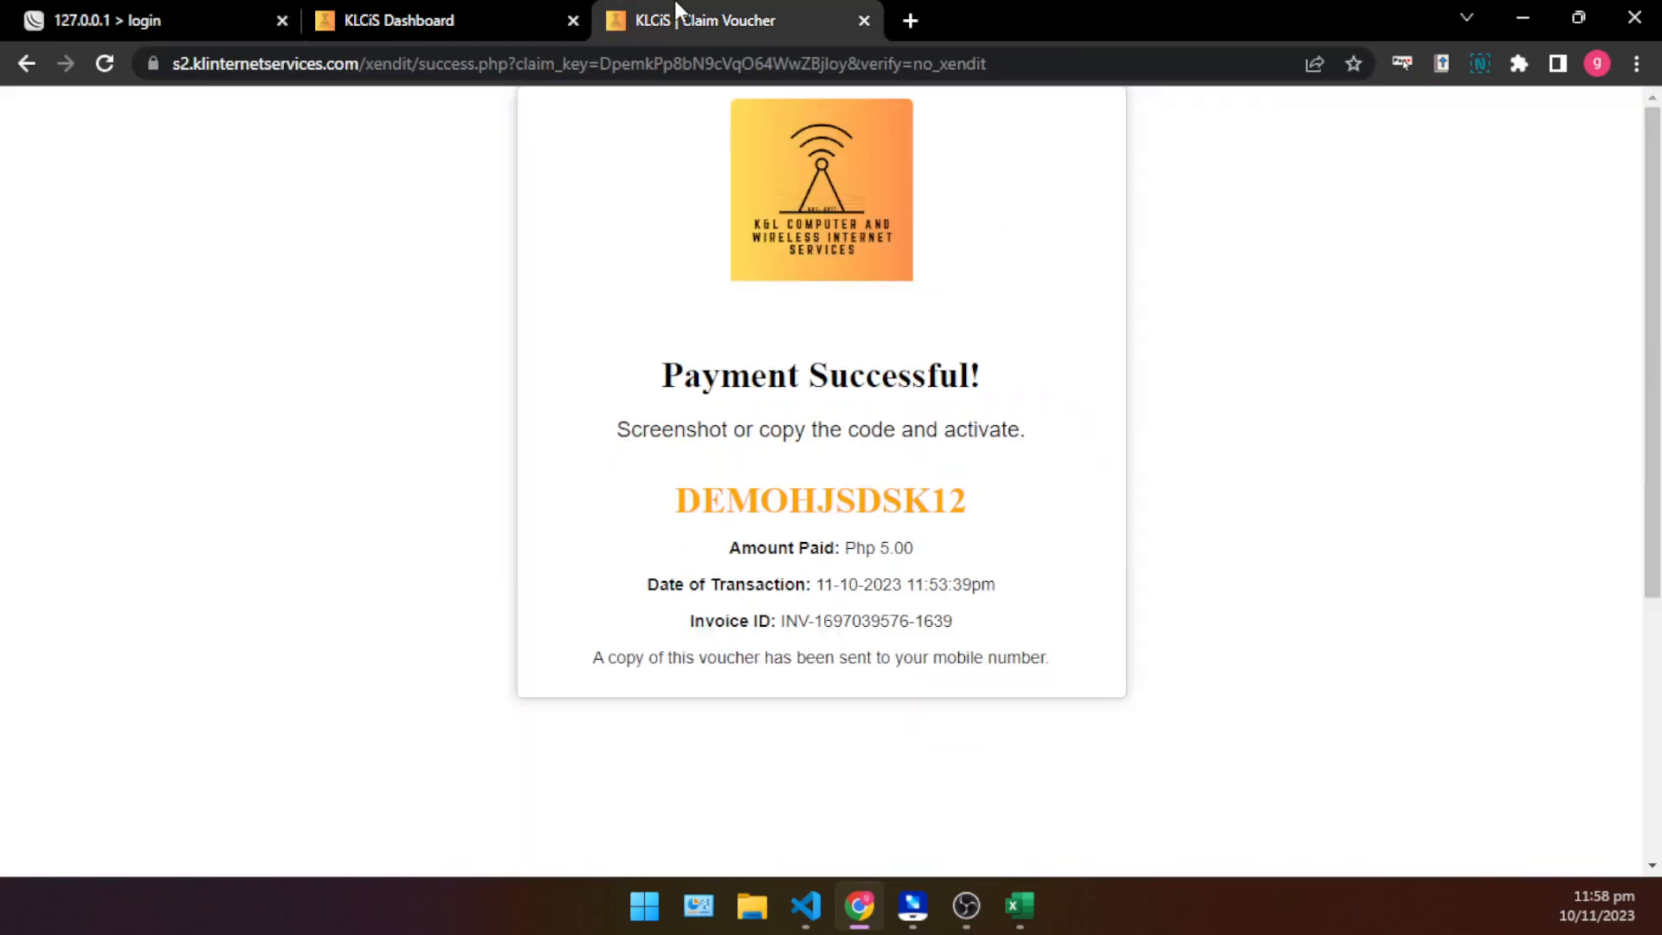
pyautogui.click(531, 13)
pyautogui.click(689, 12)
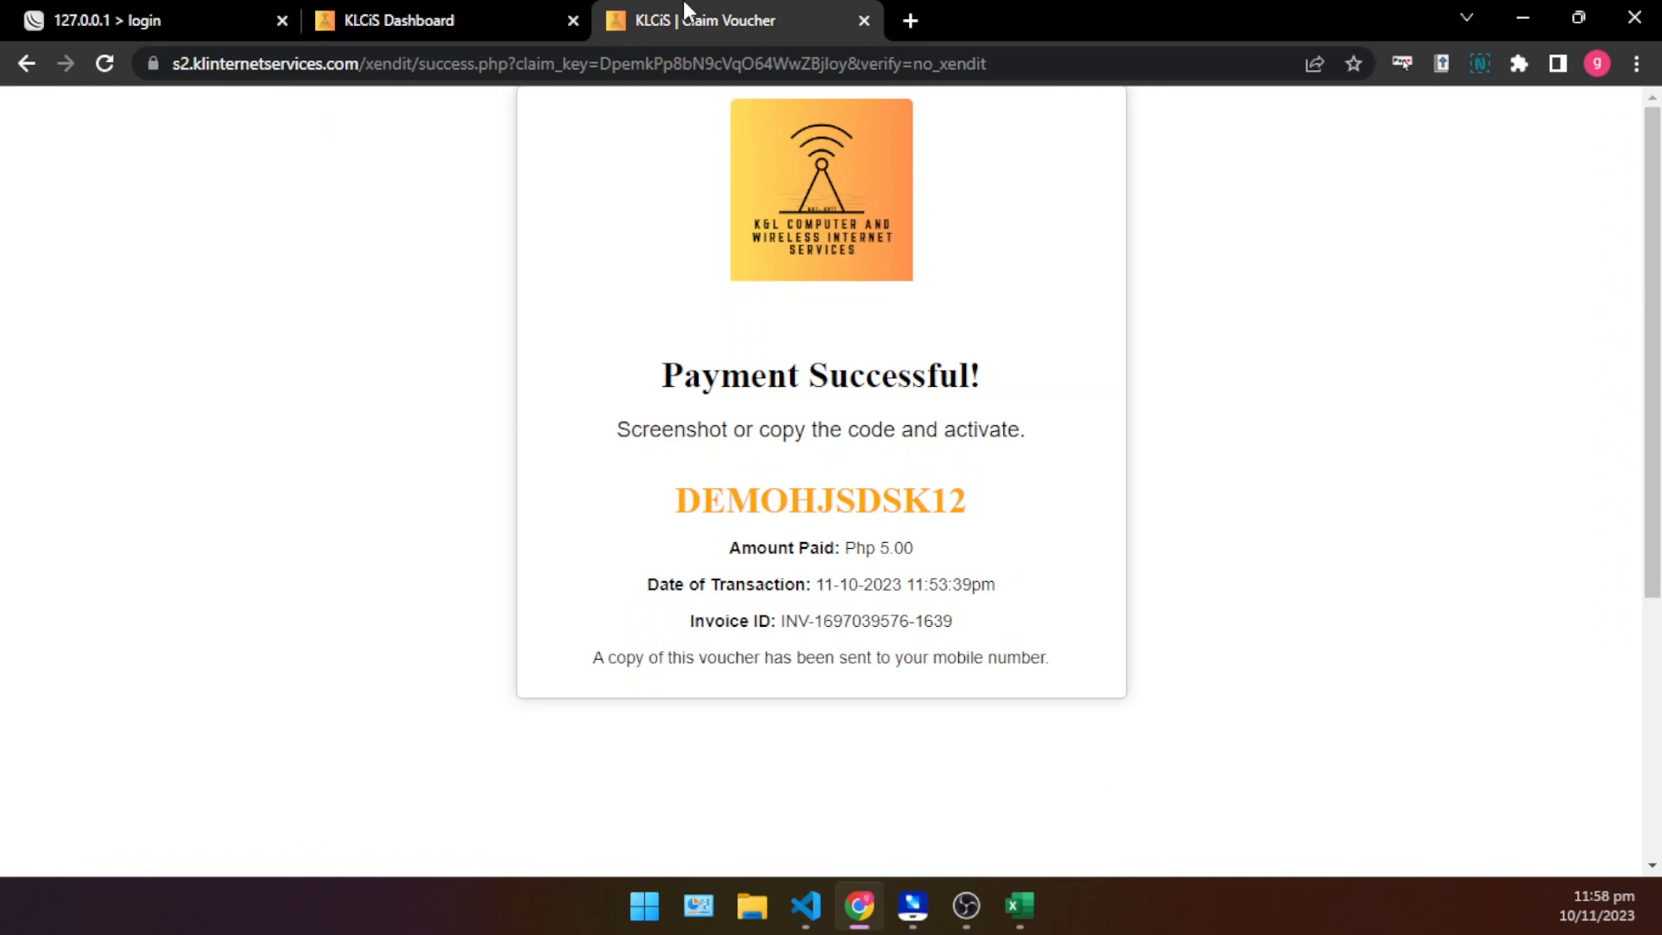
pyautogui.click(516, 12)
pyautogui.click(638, 15)
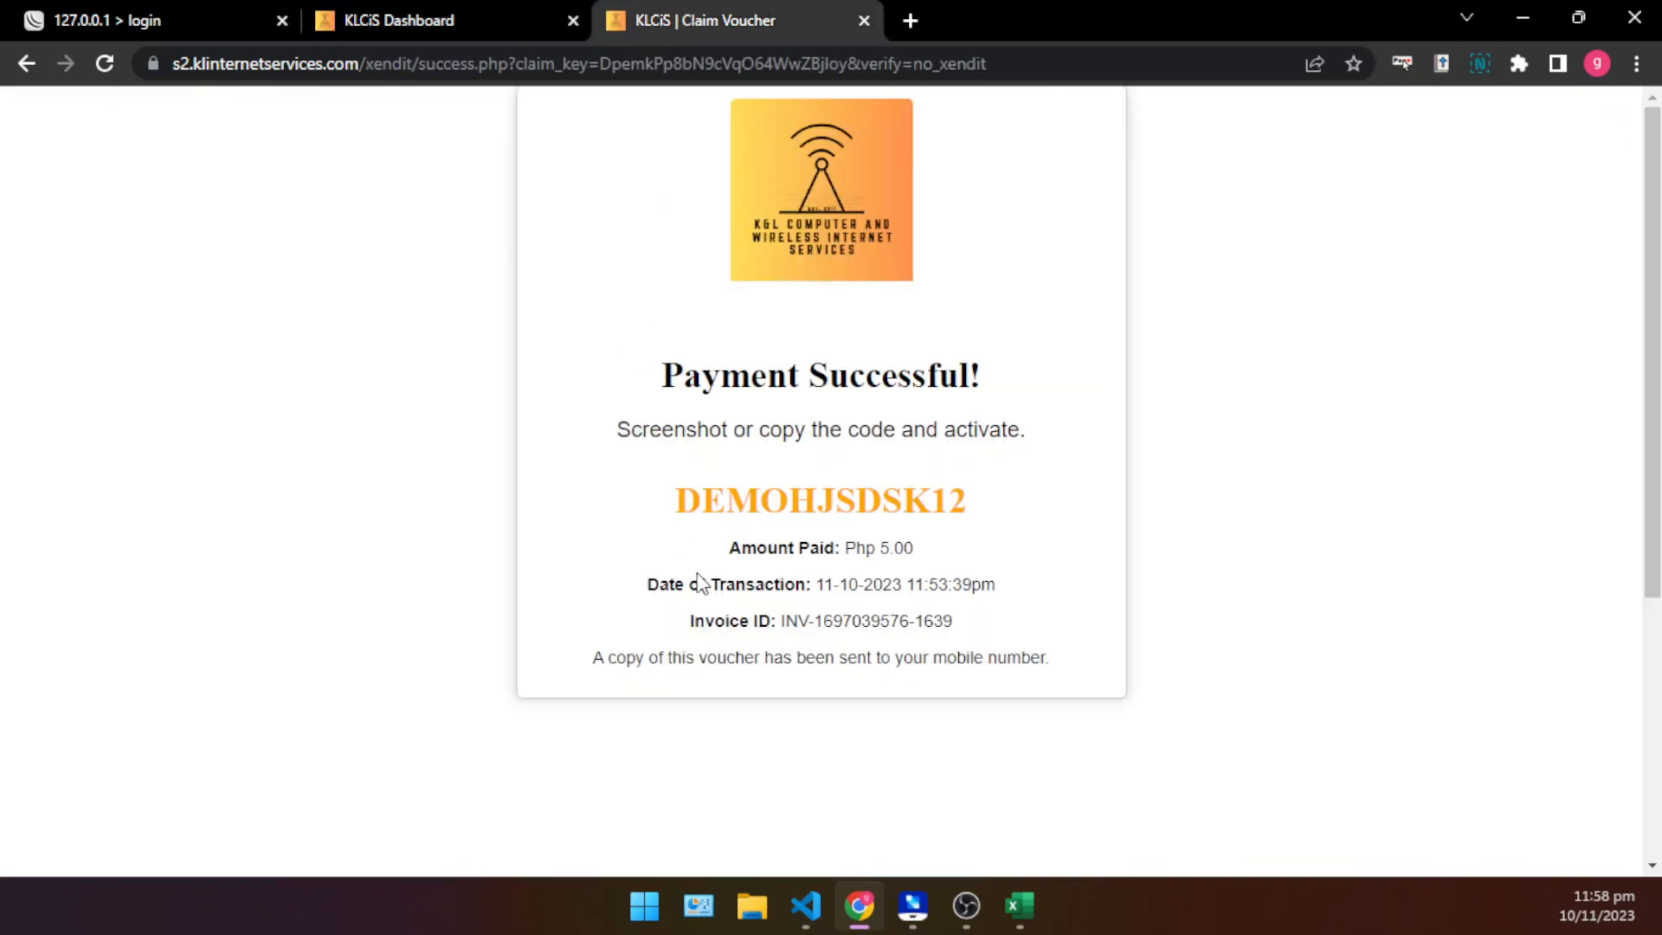
pyautogui.doubleClick(808, 502)
pyautogui.rightClick(807, 501)
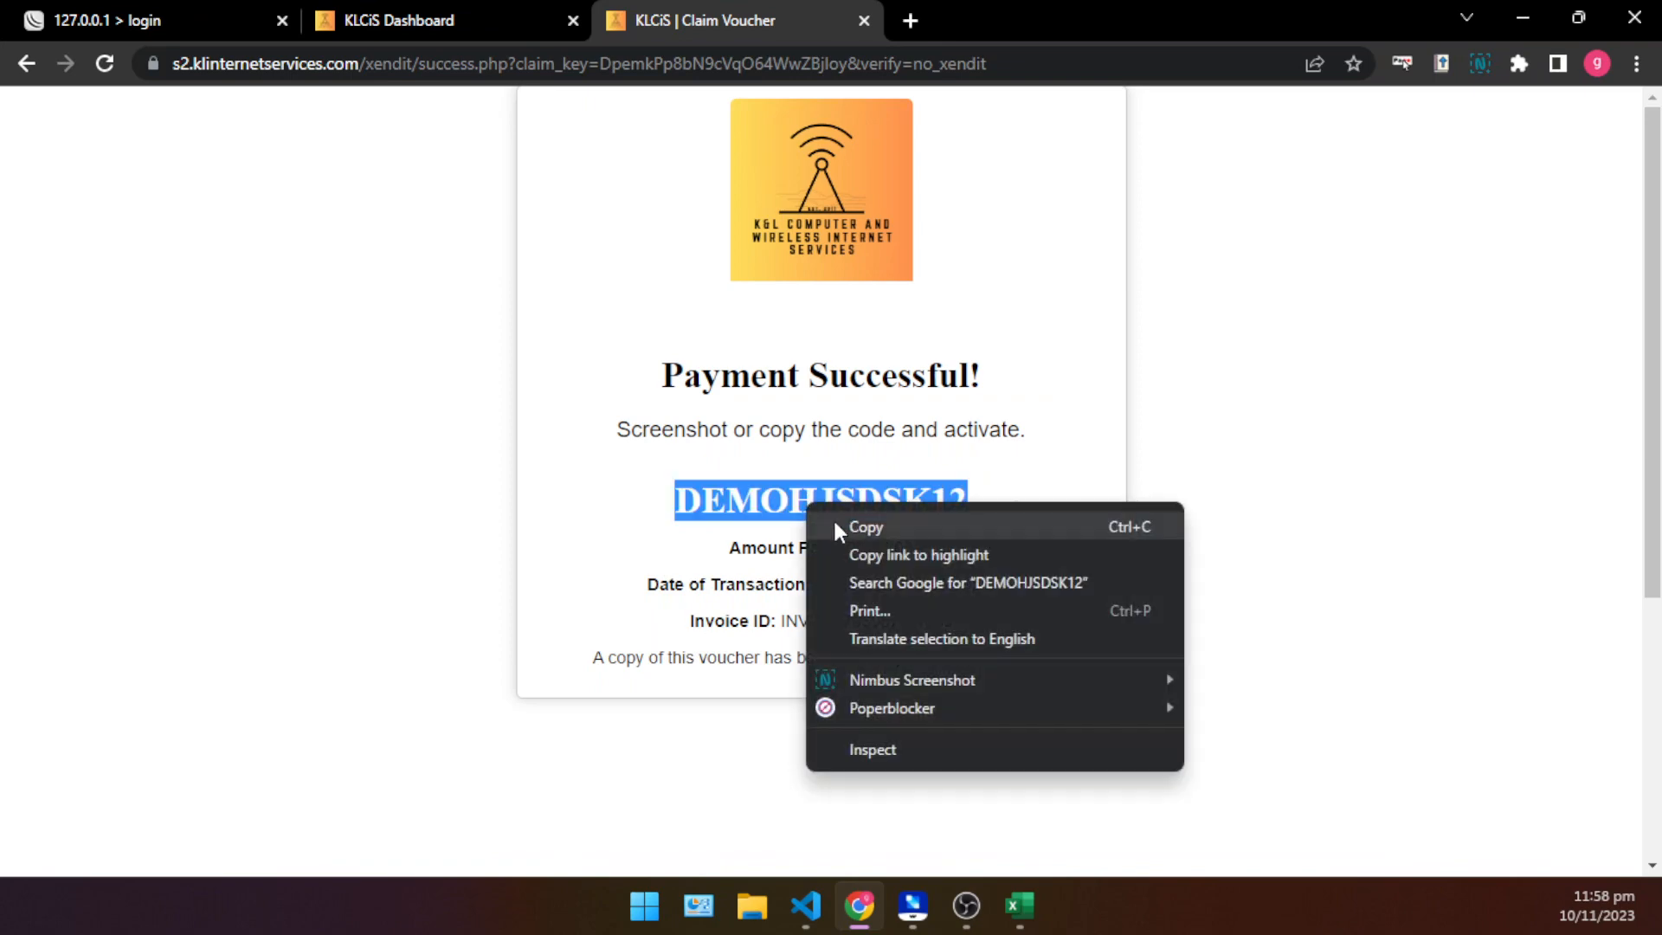
pyautogui.click(834, 519)
pyautogui.click(364, 20)
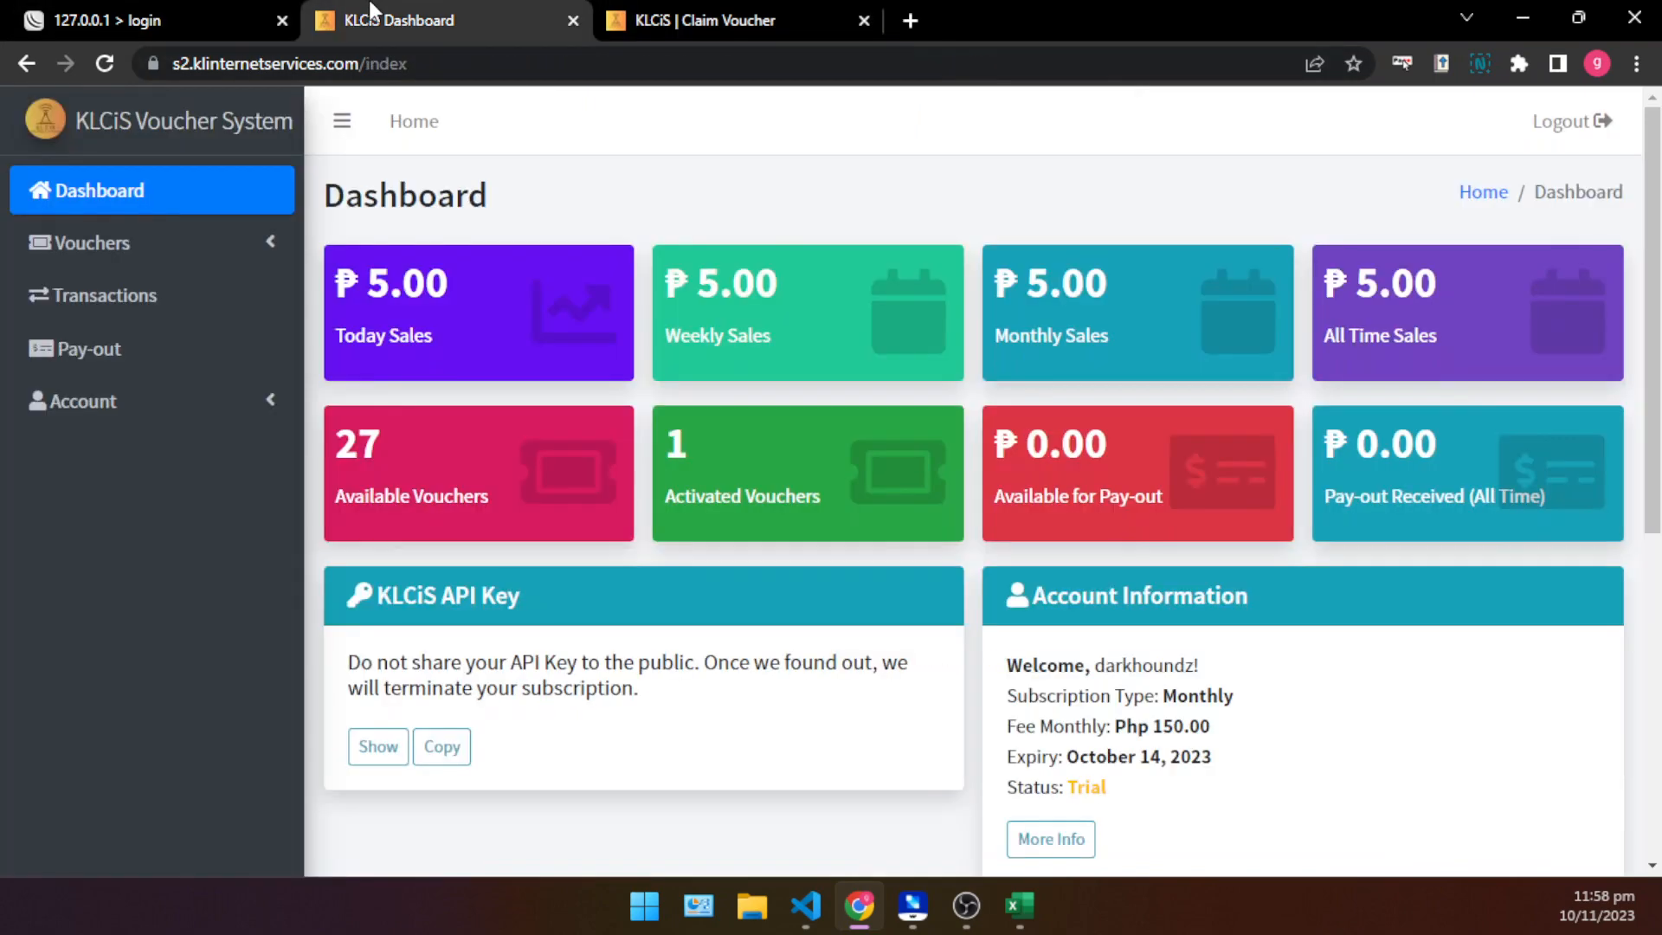
pyautogui.click(136, 252)
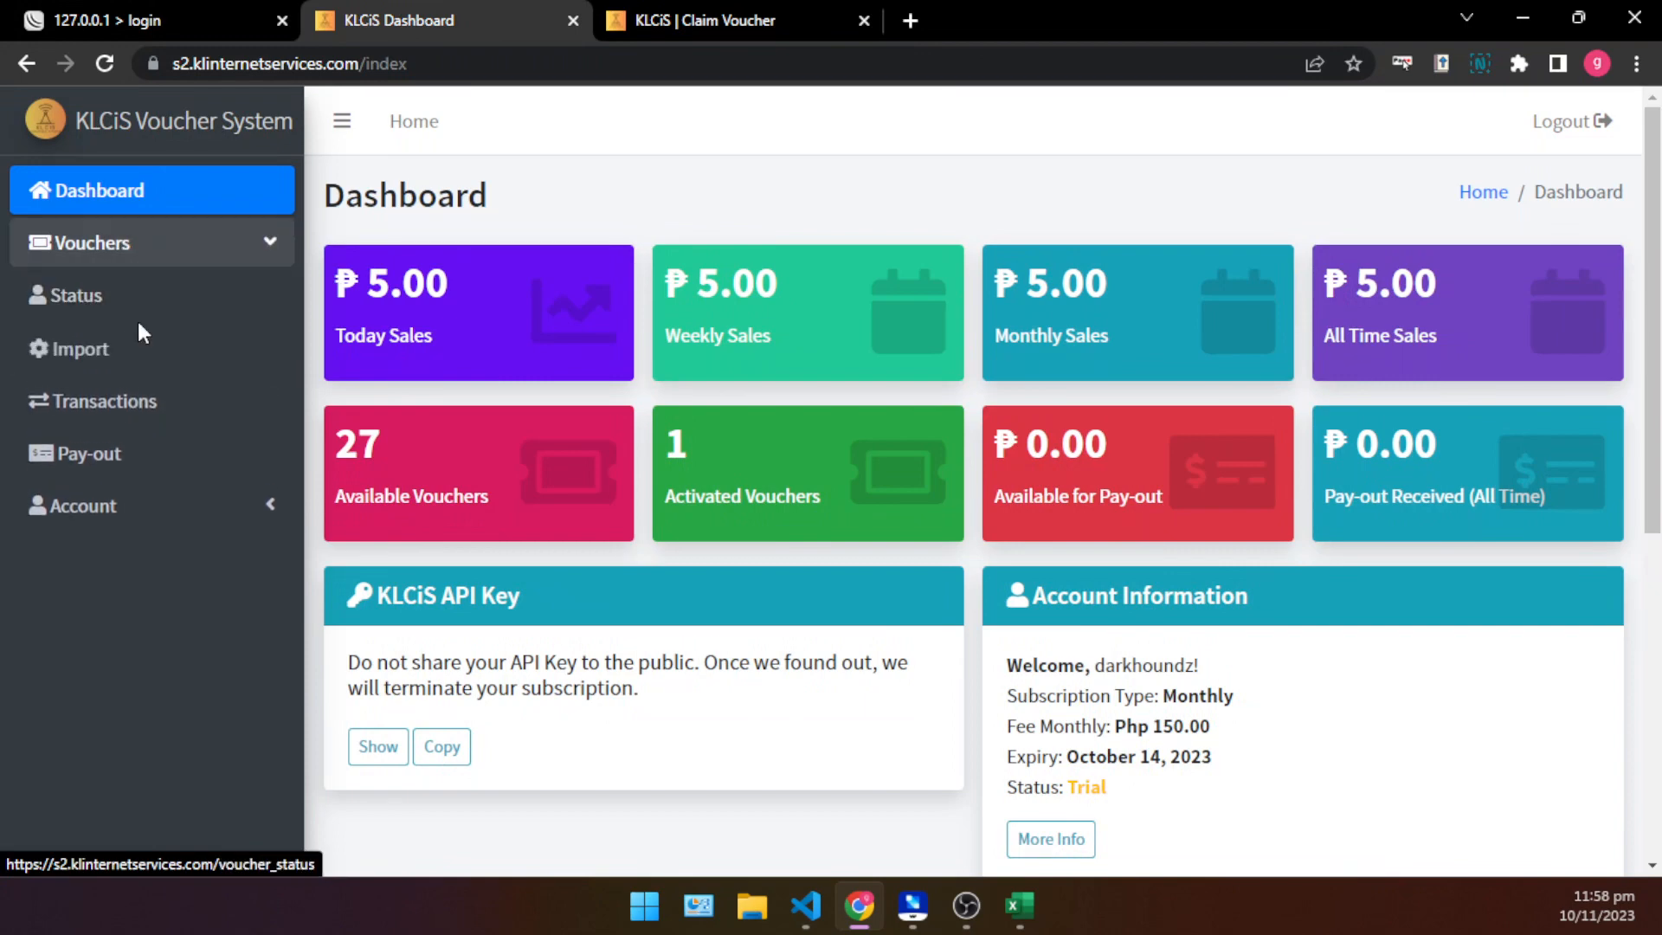
pyautogui.click(69, 295)
pyautogui.rightClick(1462, 635)
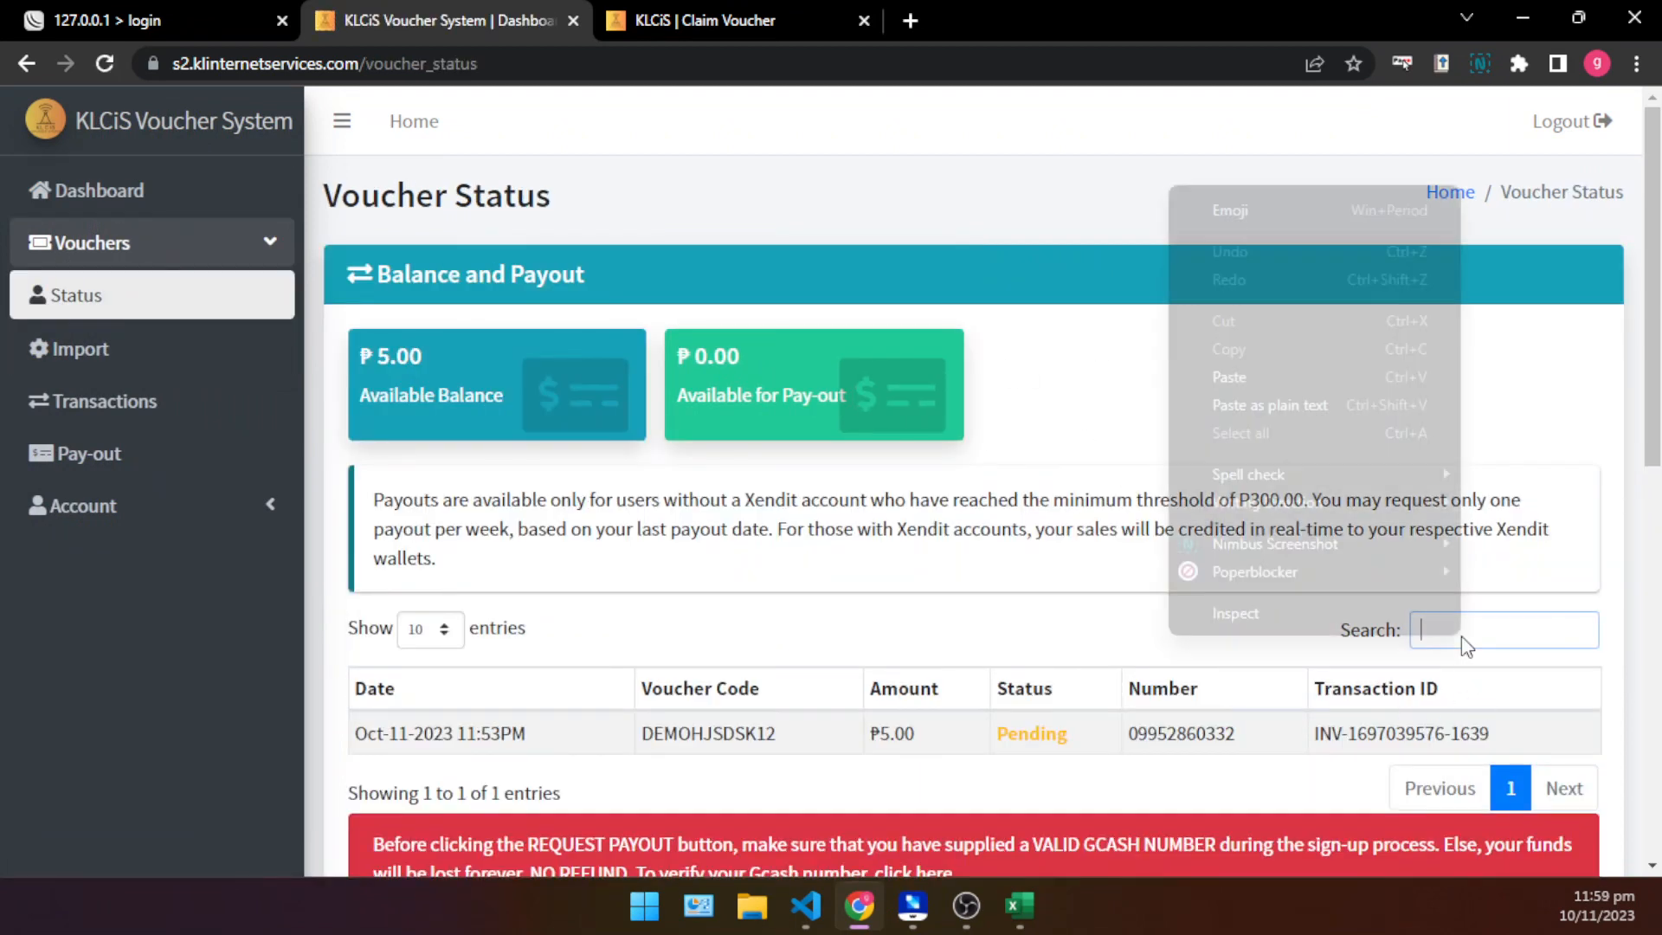
pyautogui.click(1229, 377)
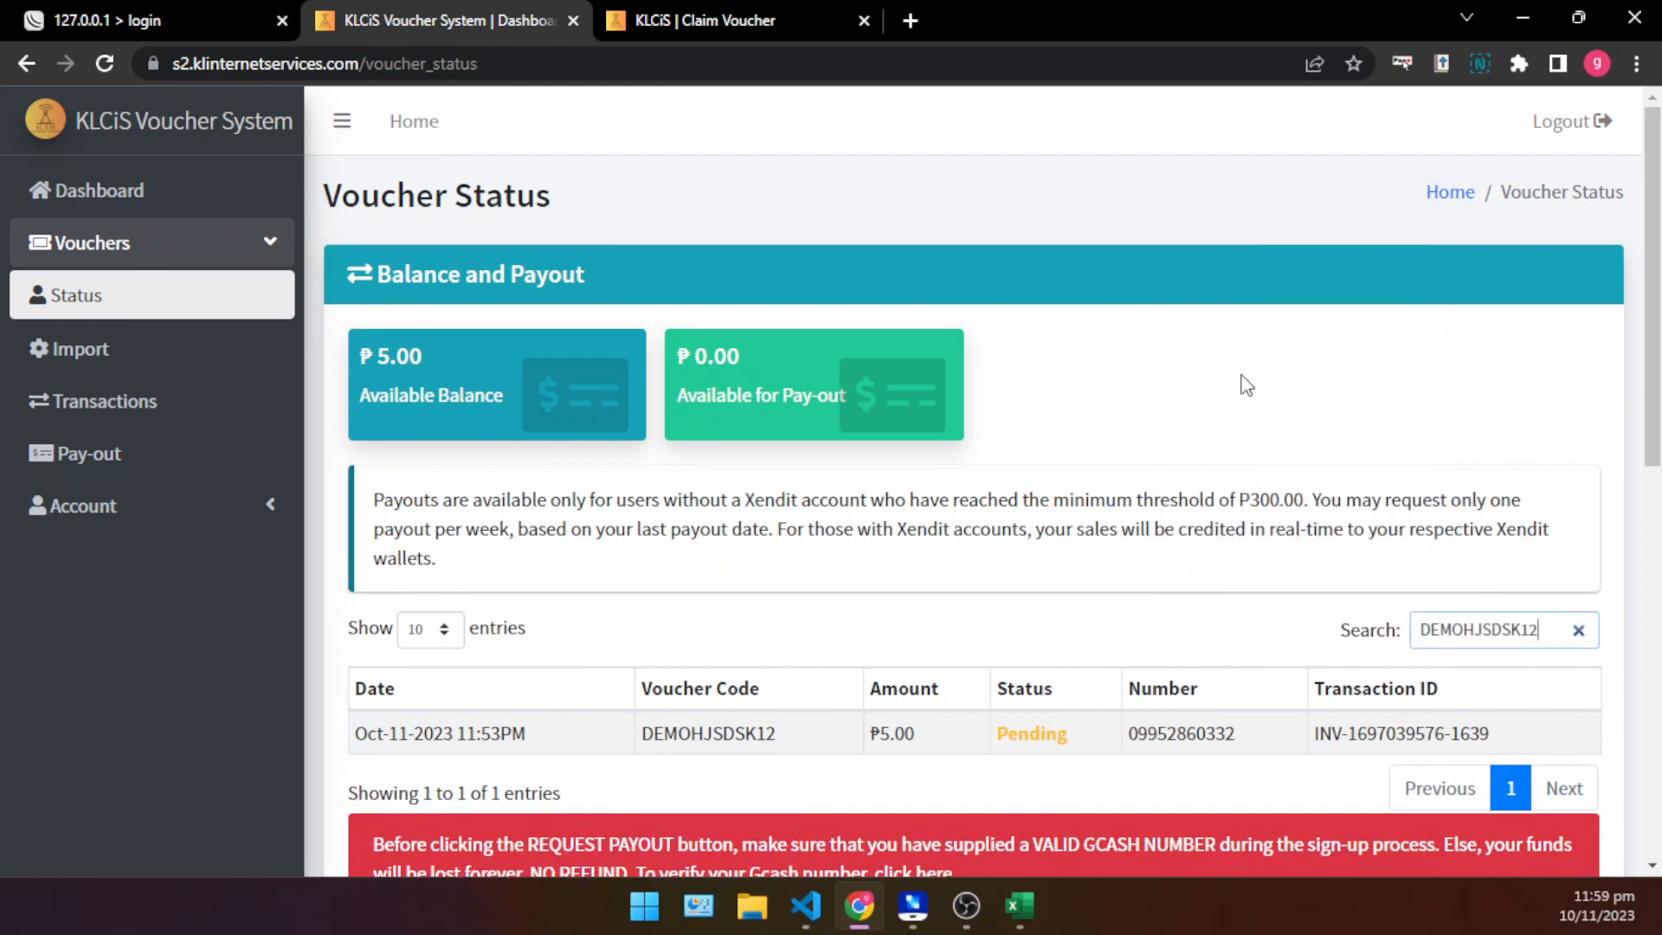
pyautogui.scroll(-1, 1429, 549)
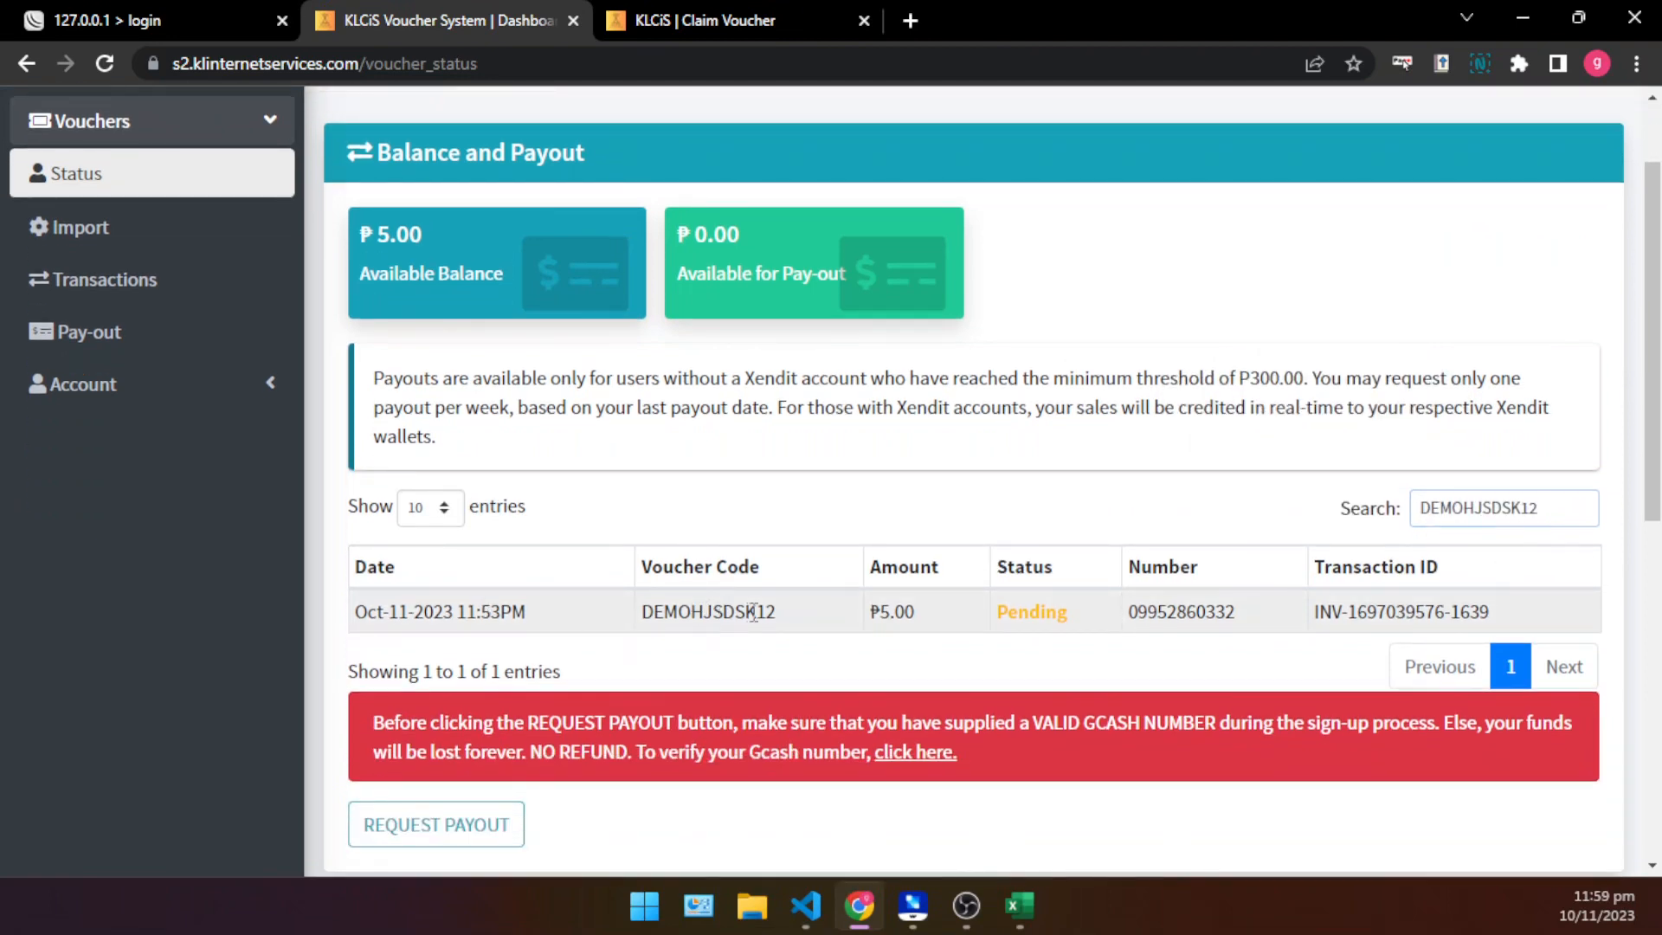
pyautogui.doubleClick(746, 613)
pyautogui.doubleClick(1482, 508)
pyautogui.click(1281, 483)
pyautogui.click(120, 249)
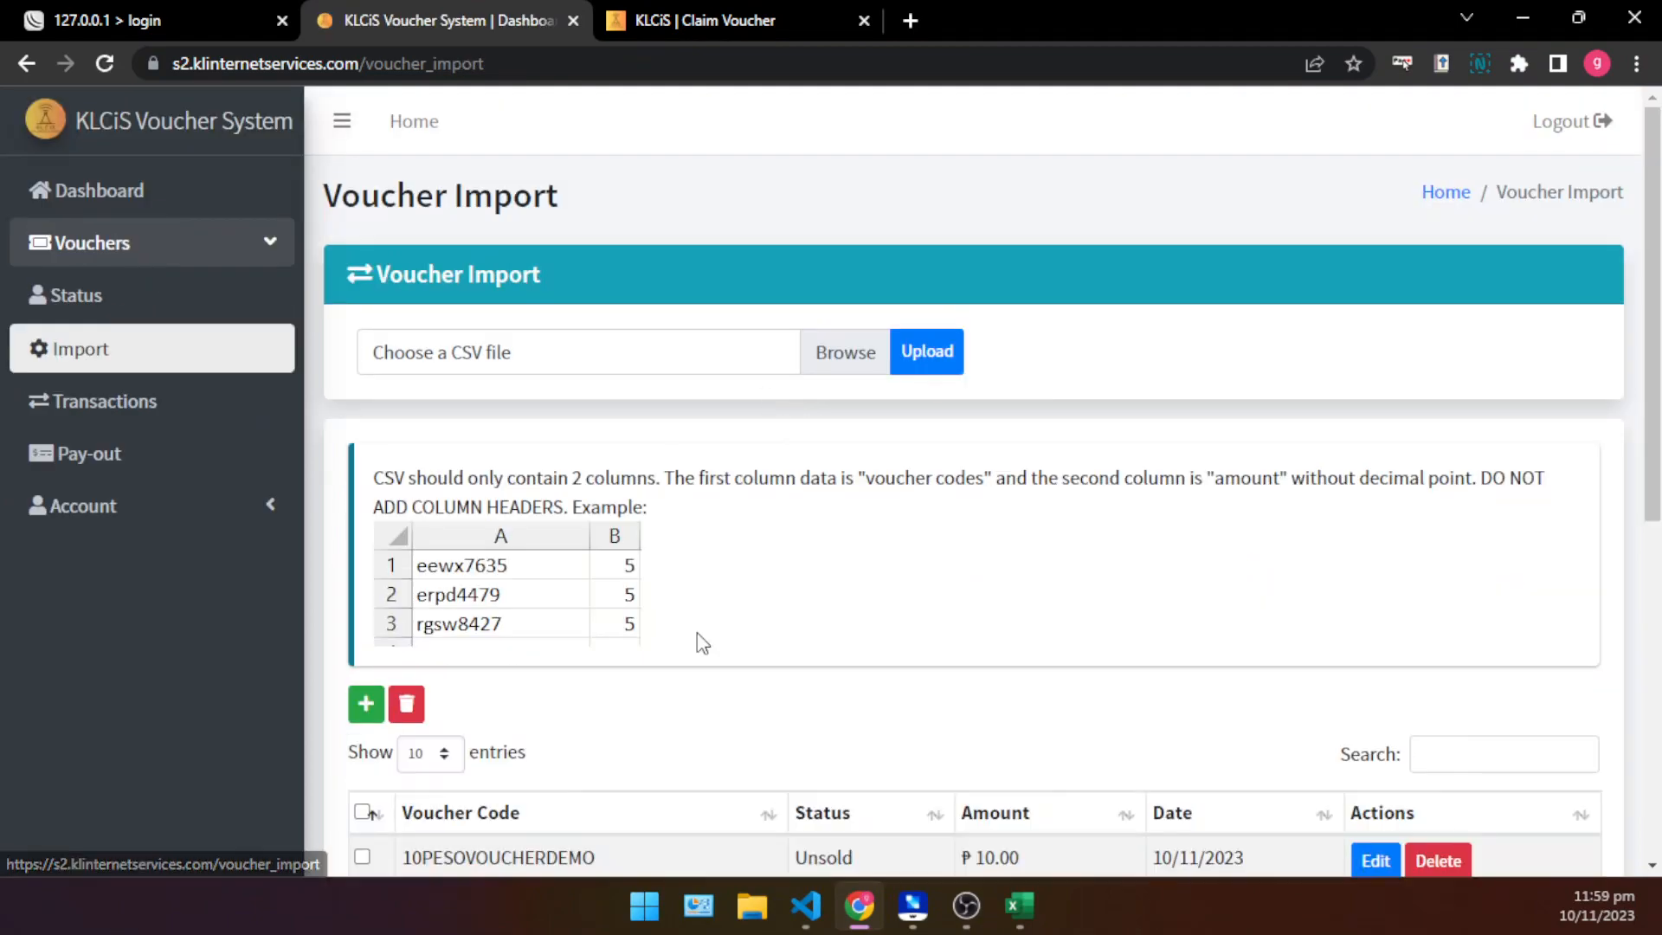
pyautogui.scroll(-5, 1079, 642)
pyautogui.scroll(2, 1347, 574)
pyautogui.scroll(-1, 730, 714)
pyautogui.scroll(-2, 730, 714)
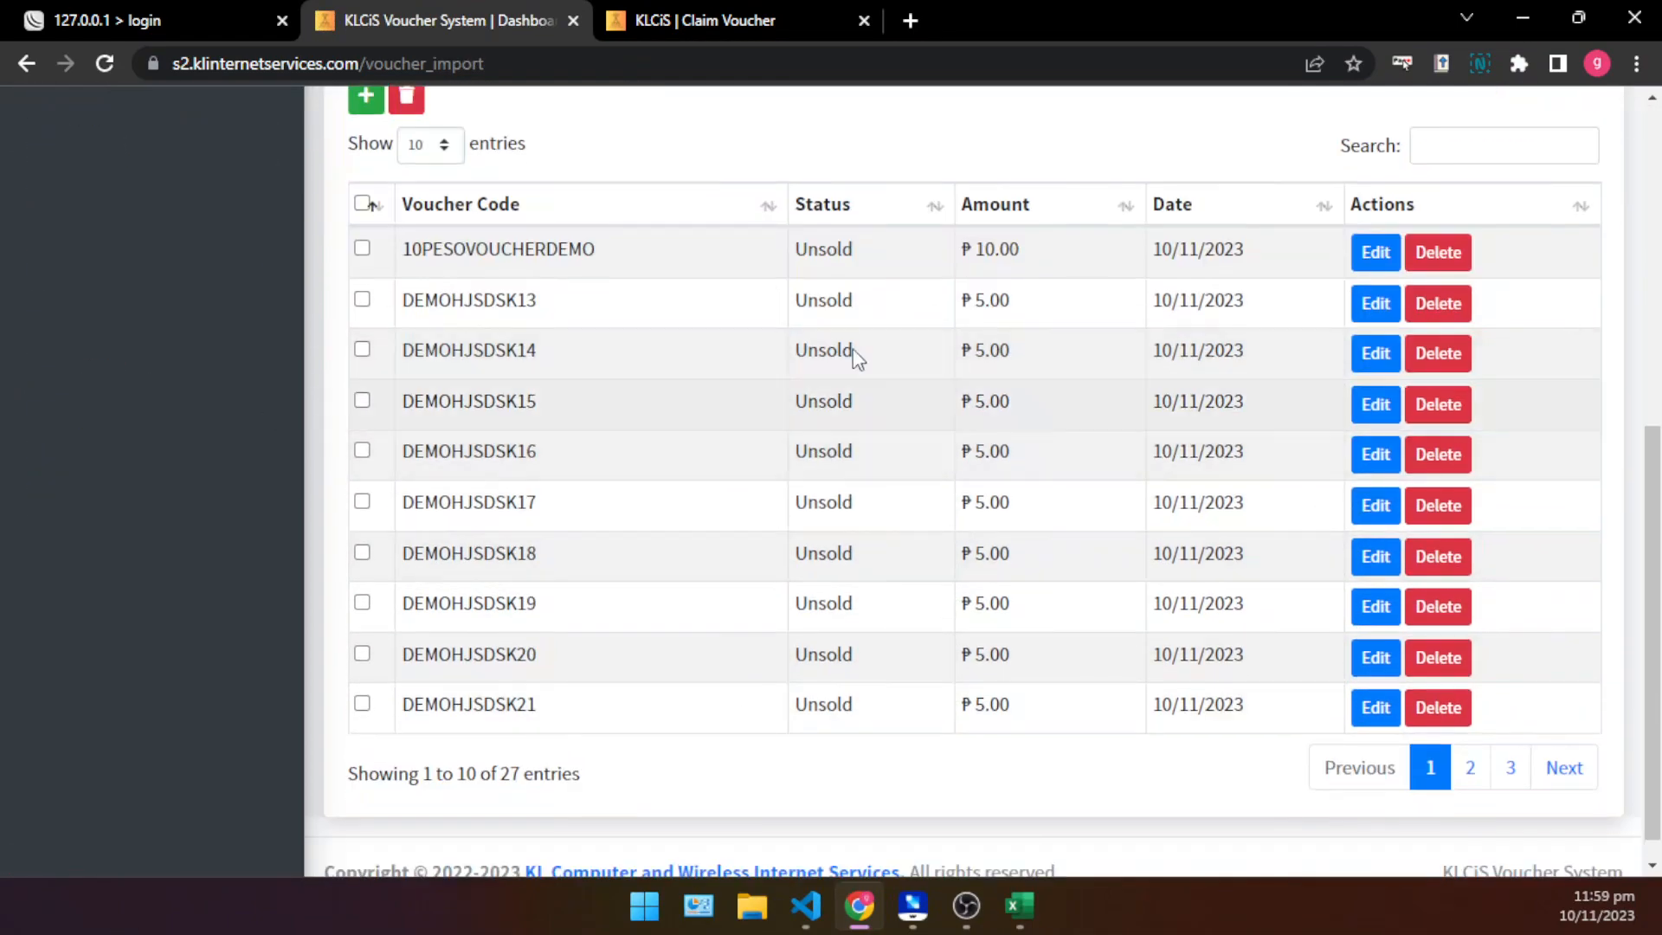
pyautogui.rightClick(1522, 151)
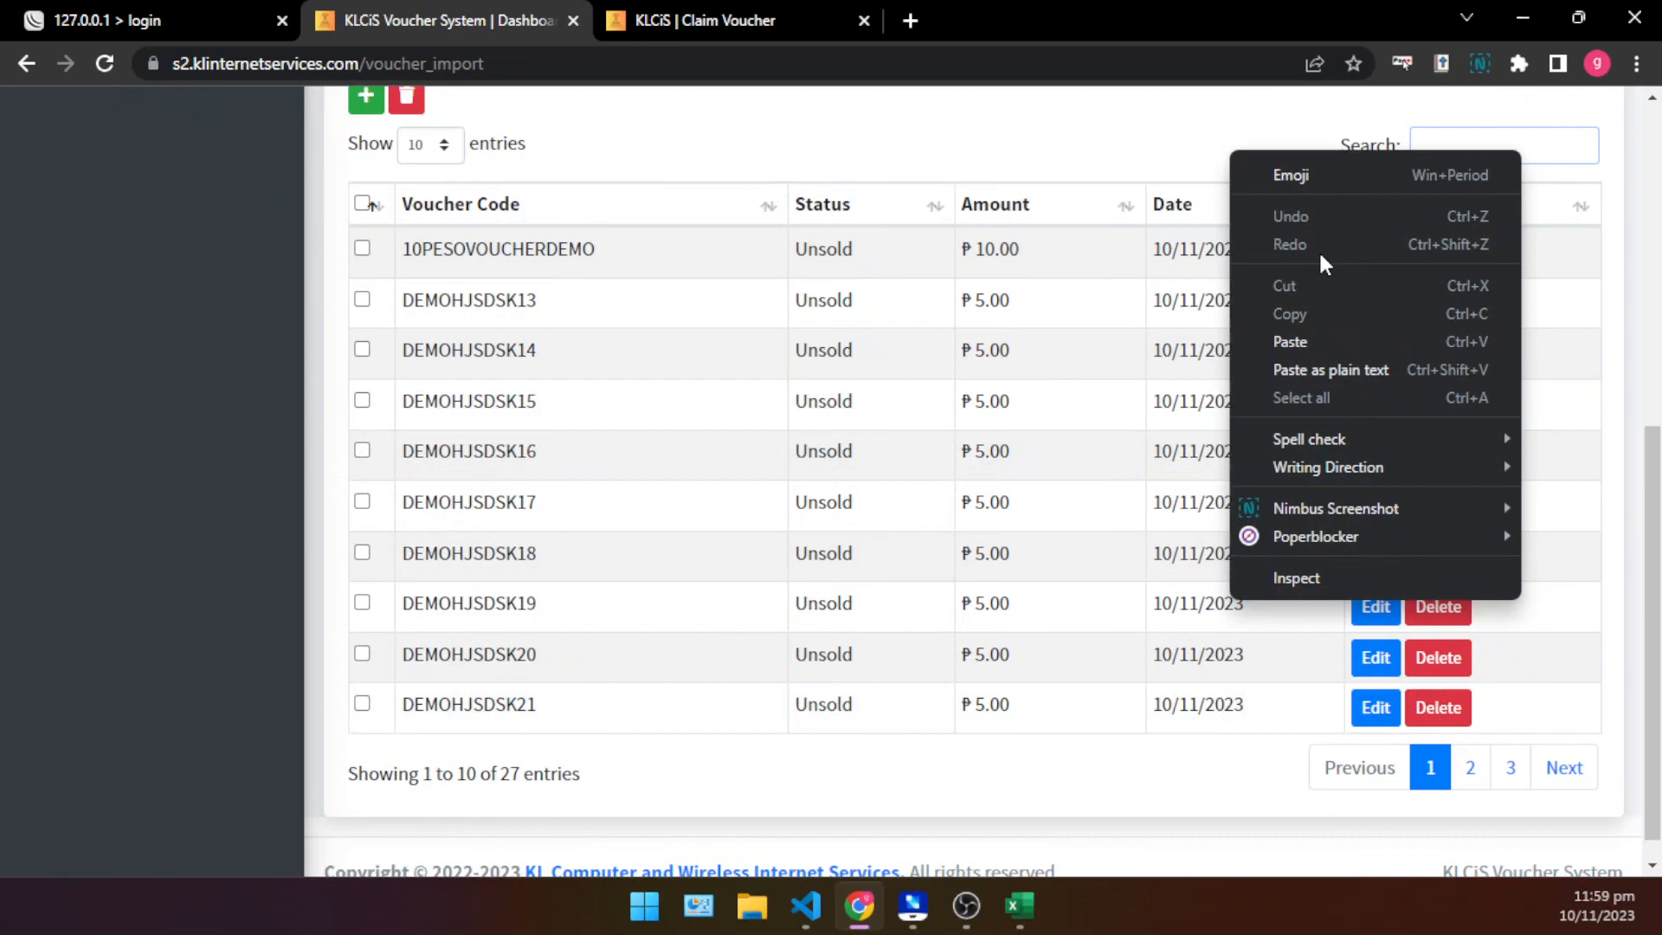
pyautogui.click(1303, 342)
pyautogui.moveTo(1256, 692); pyautogui.dragTo(475, 679)
pyautogui.click(1333, 584)
pyautogui.doubleClick(1534, 582)
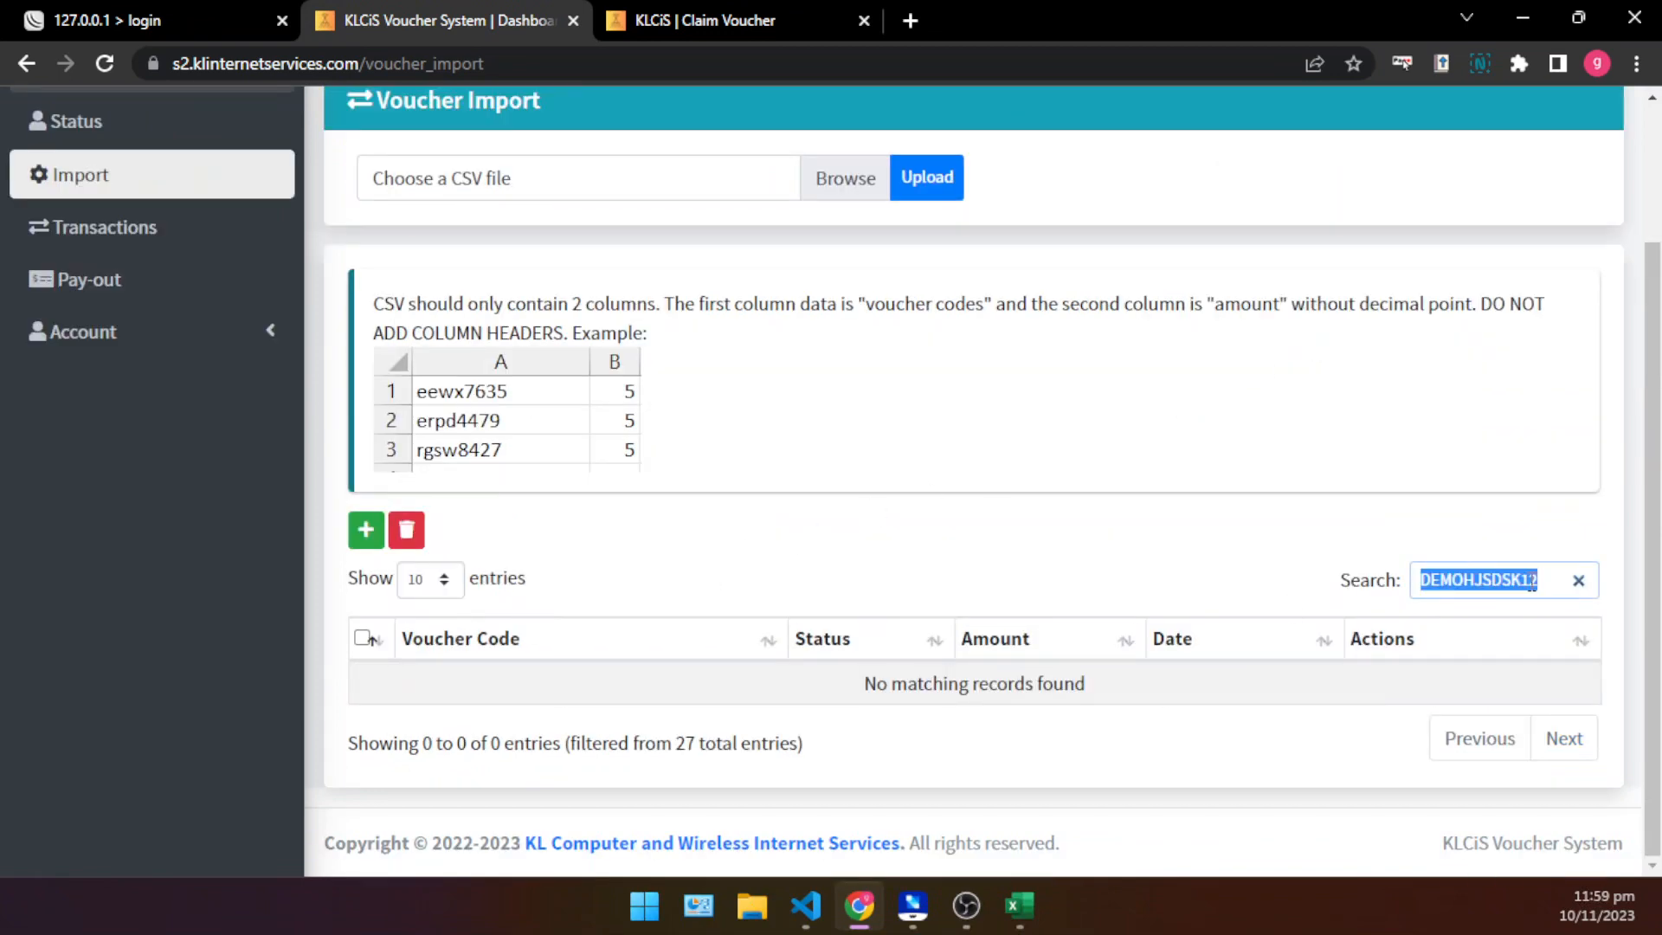
# - Open the Transactions page and examine the transaction ID of the paid Php 5.00 entry in the logs
pyautogui.scroll(2, 139, 363)
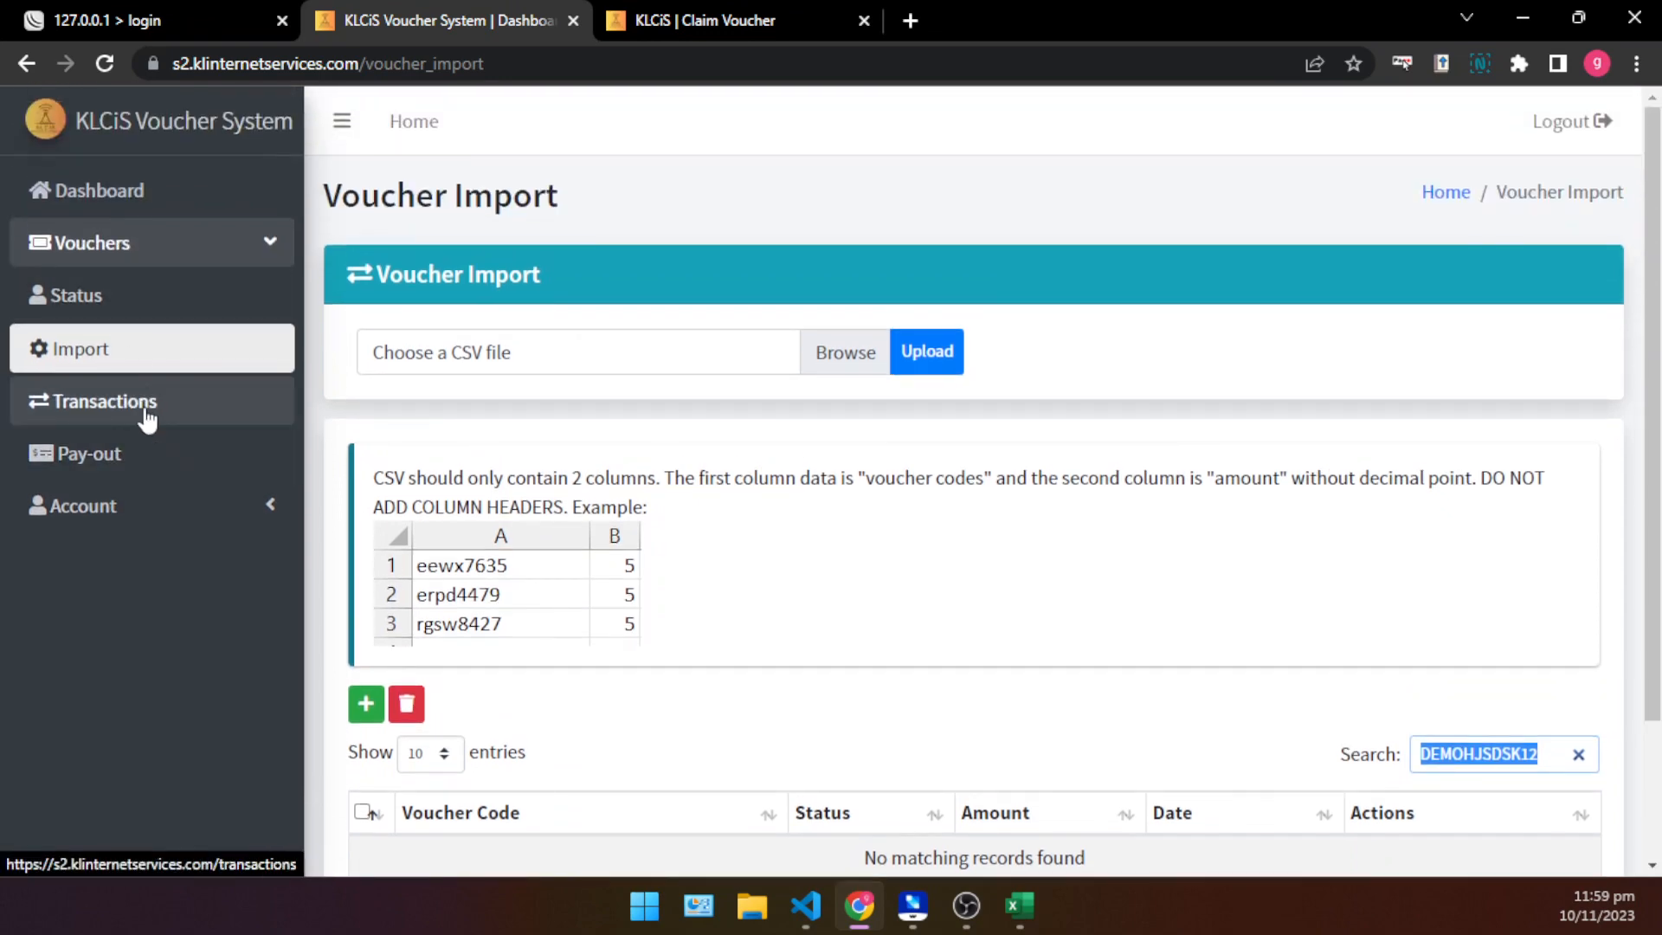
pyautogui.click(147, 418)
pyautogui.scroll(-1, 953, 545)
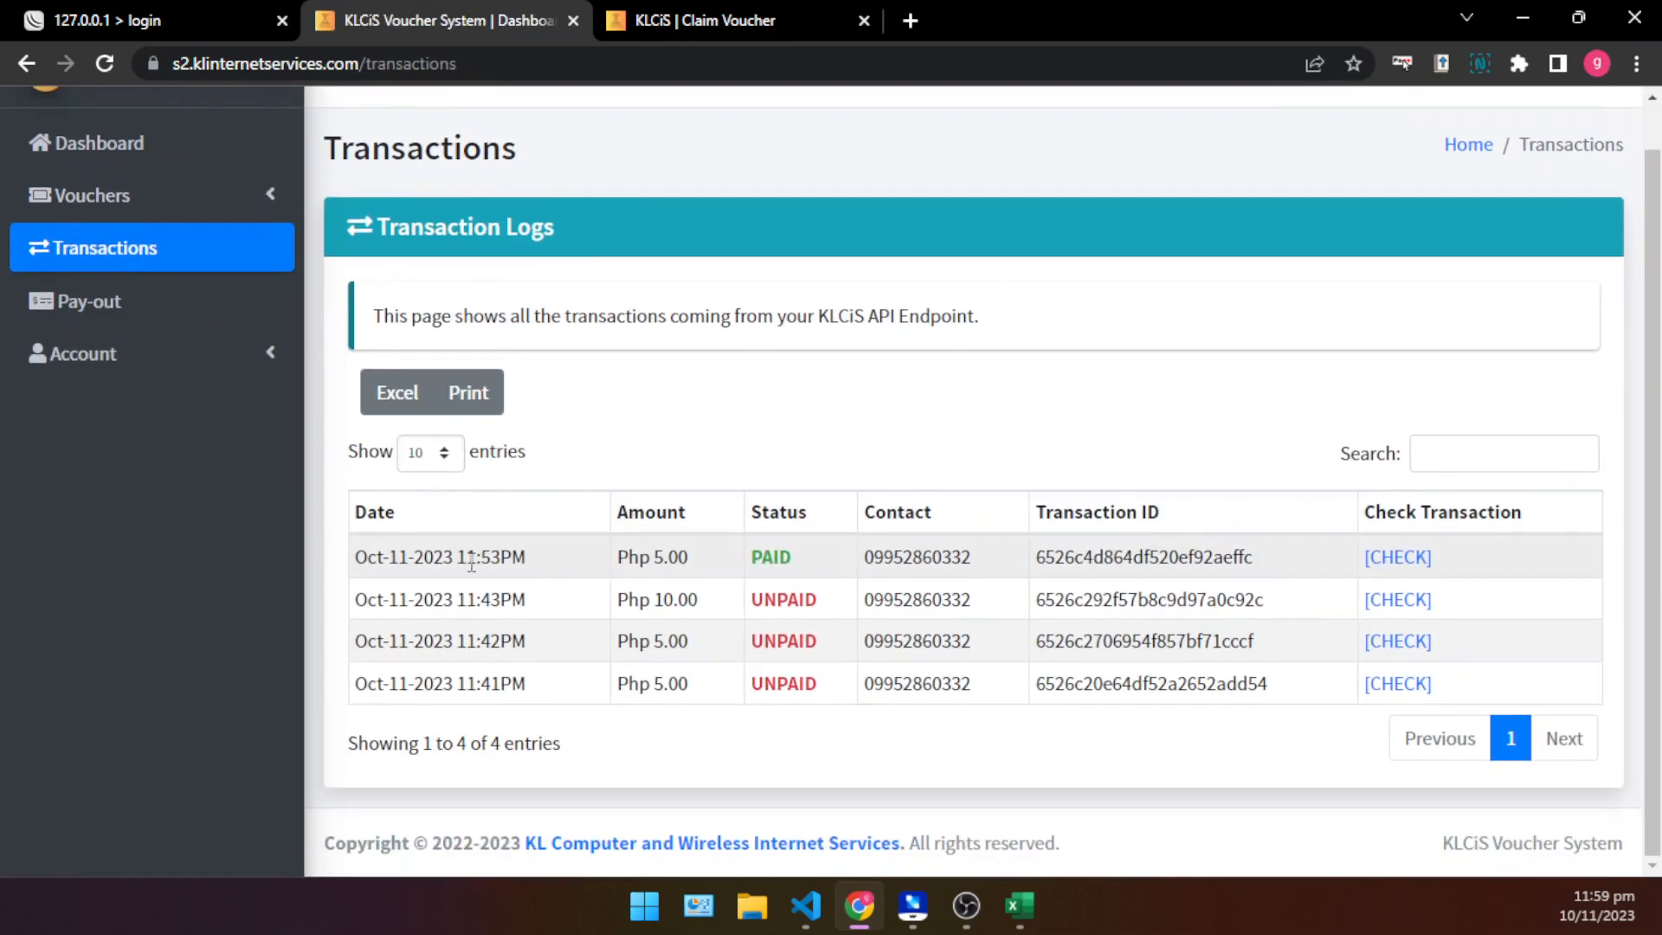
pyautogui.doubleClick(1101, 556)
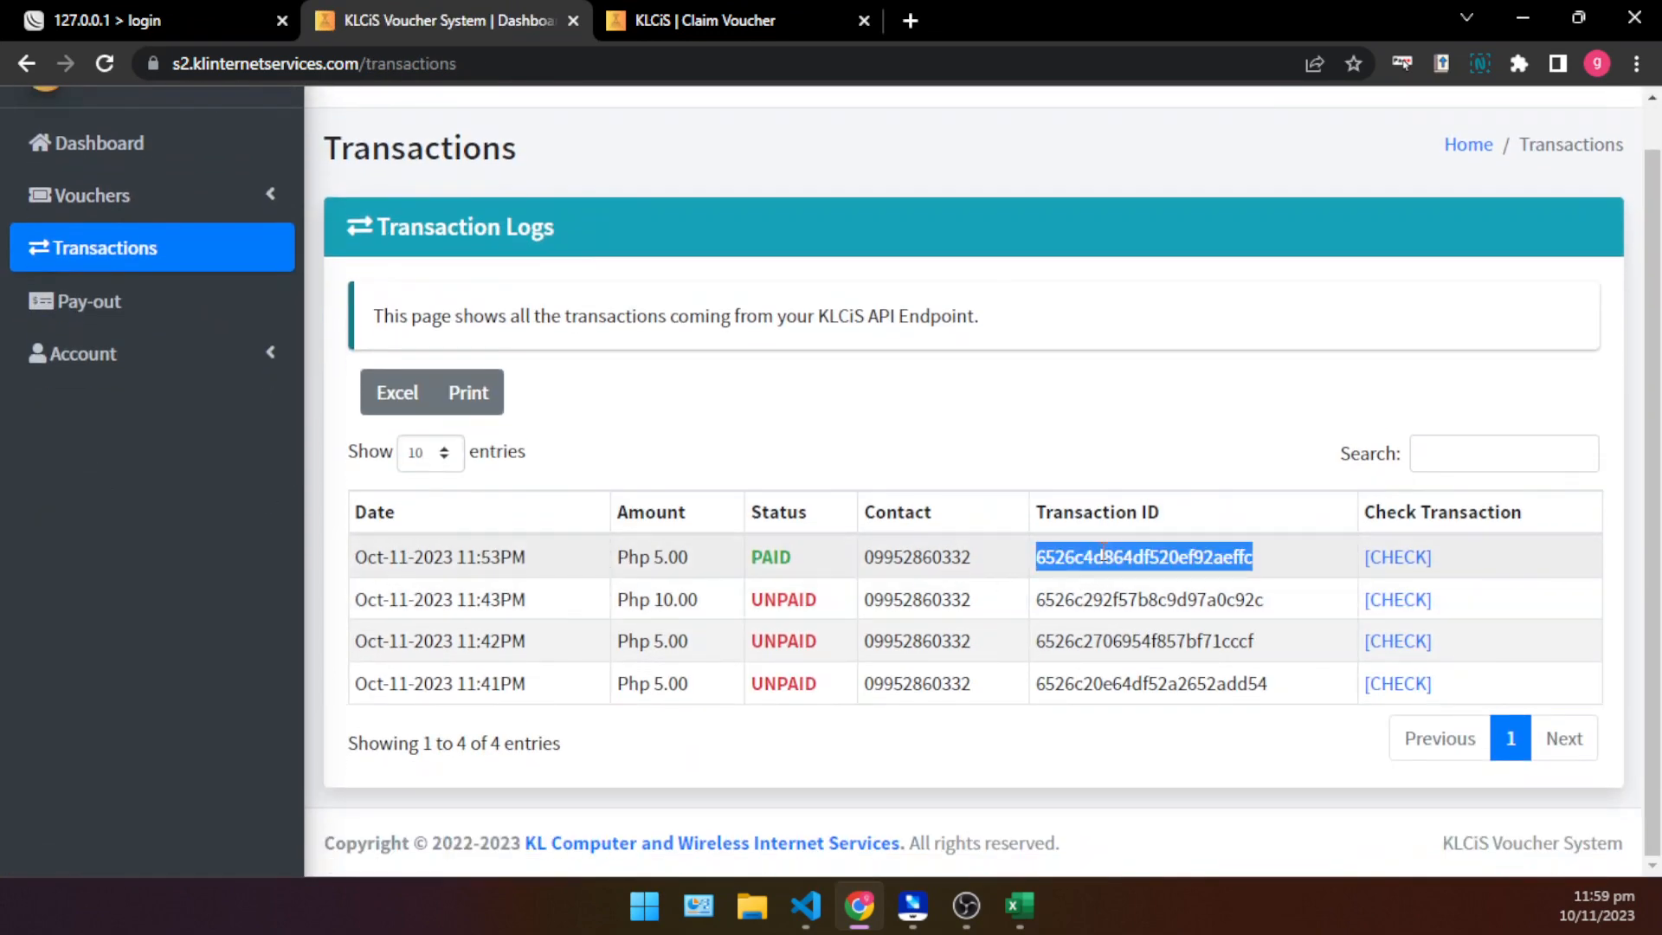
pyautogui.click(873, 440)
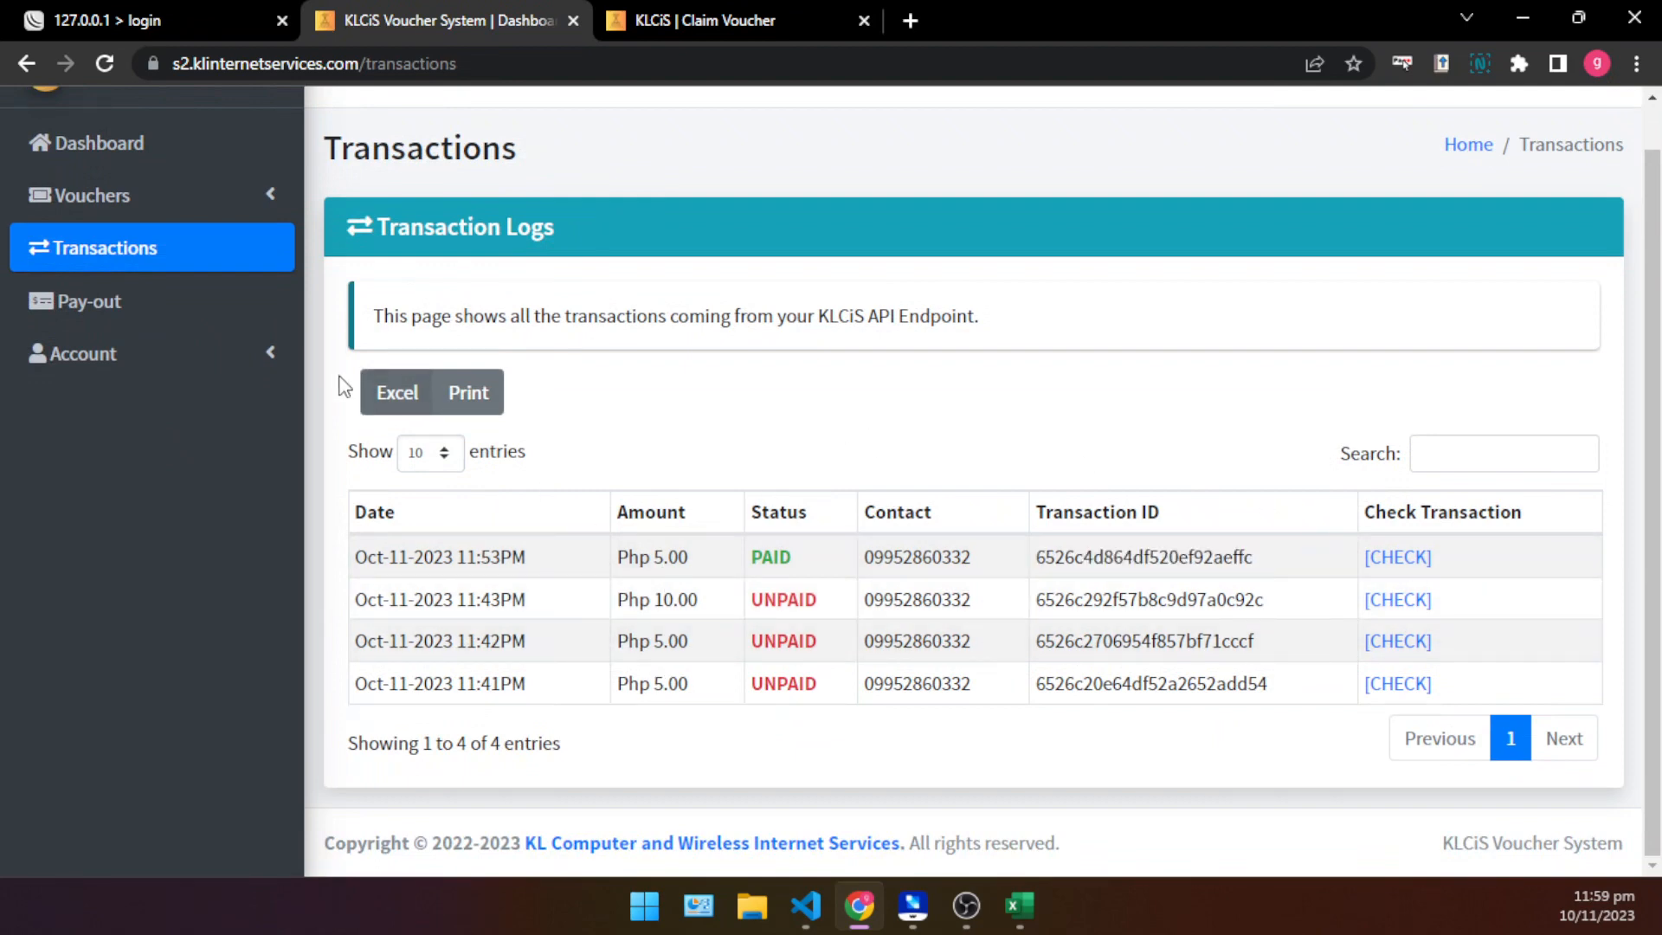
# - Return to the Dashboard, check the voucher SMS on the mirrored phone in Wondershare MirrorGo, and go back to the Claim Voucher page
pyautogui.click(189, 154)
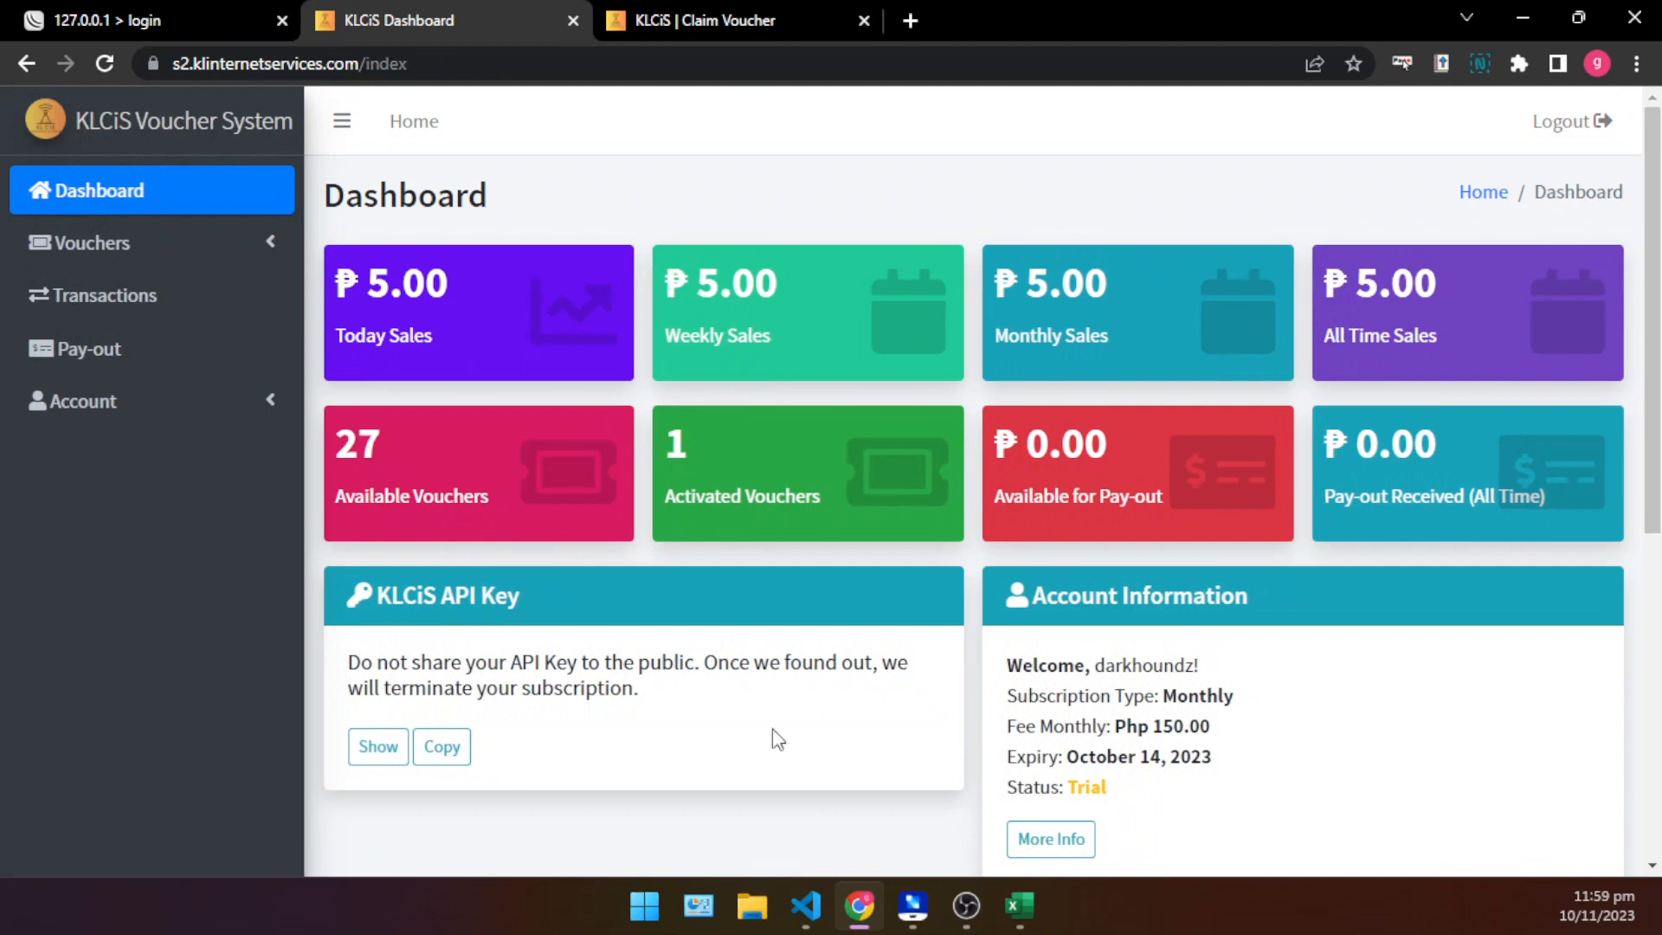
pyautogui.click(914, 905)
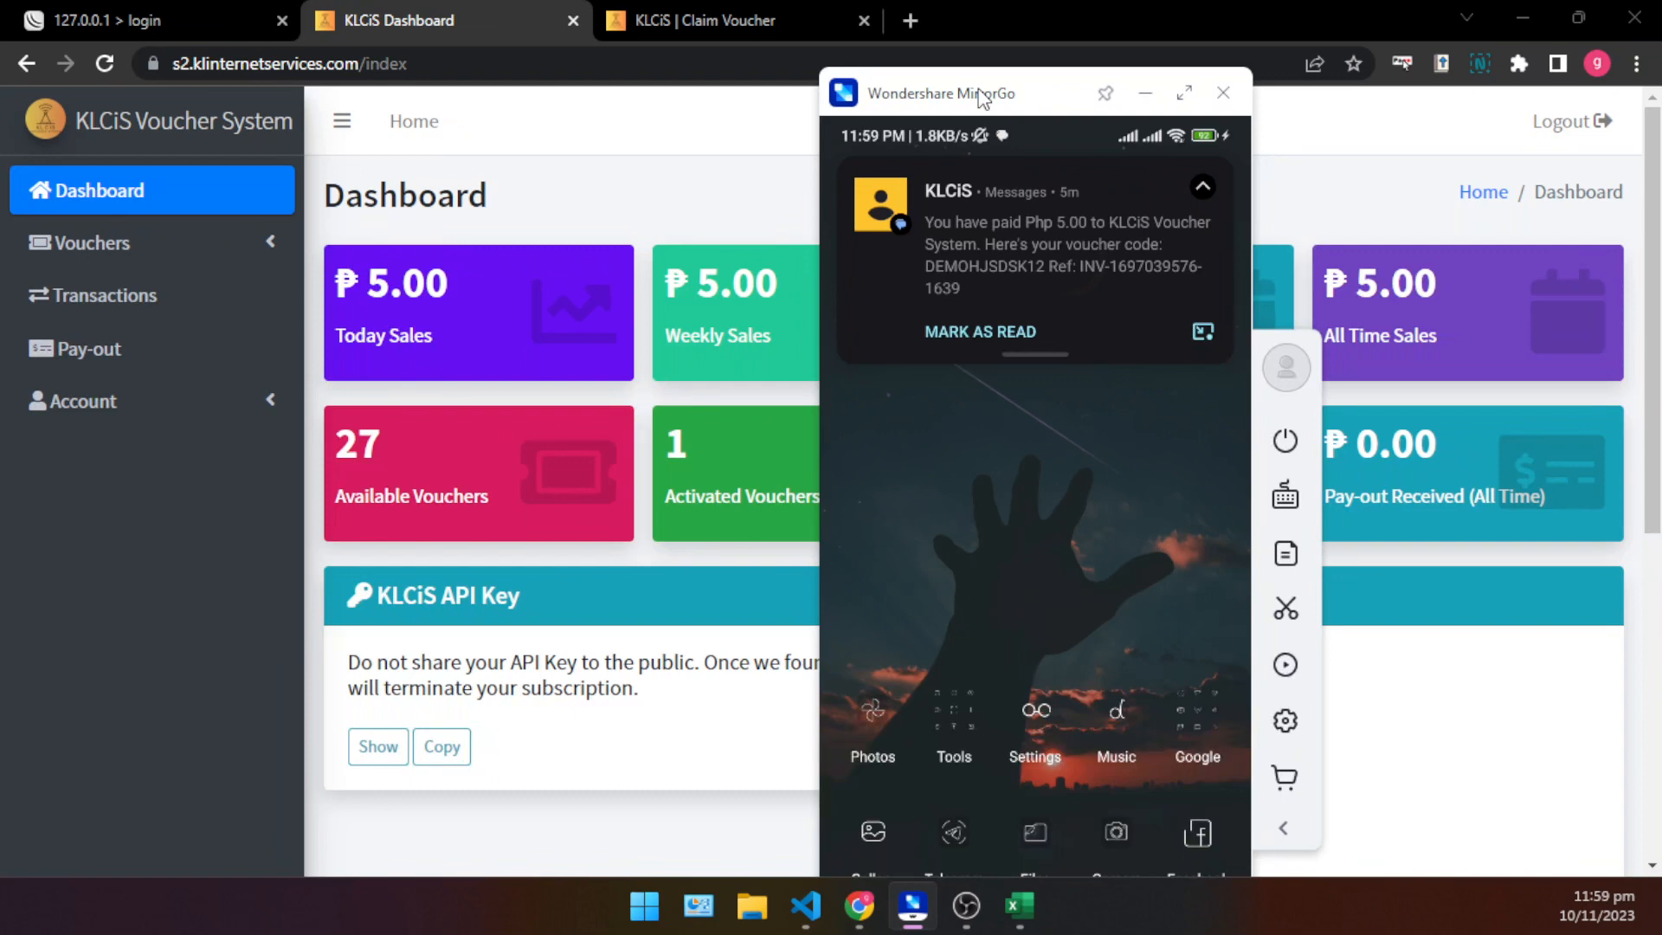
pyautogui.click(682, 10)
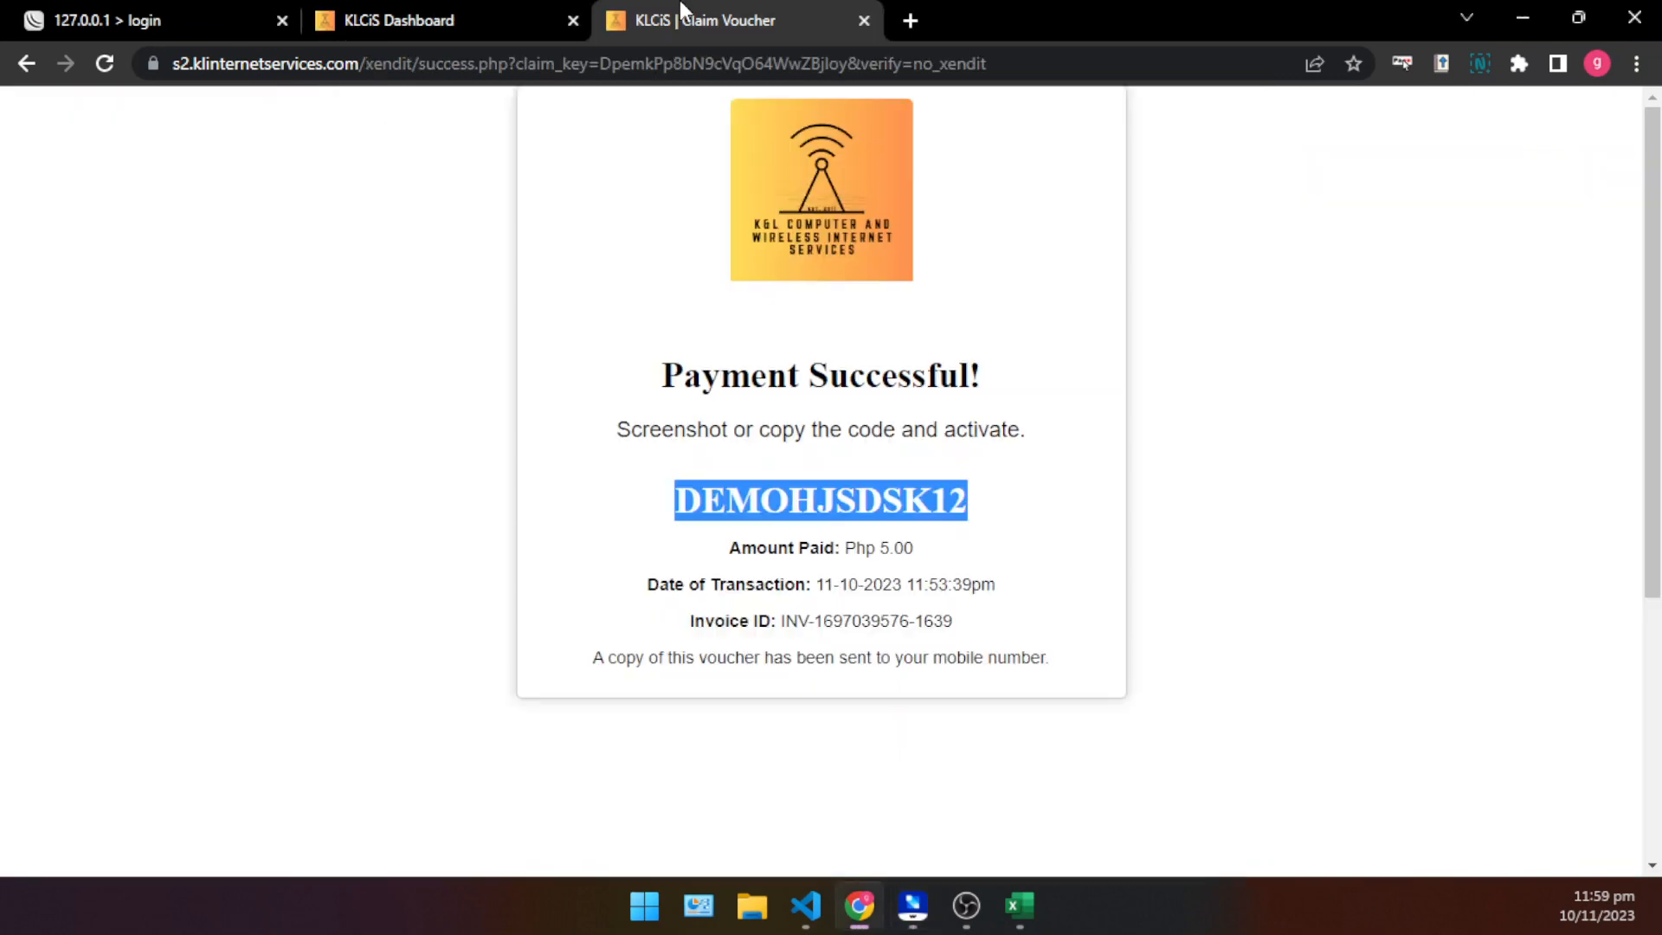
# - Open klinternetservices.com in a new tab at 100% zoom and go to its Documentation post in the Facebook group
pyautogui.click(913, 20)
pyautogui.write('klinternetservices.com')
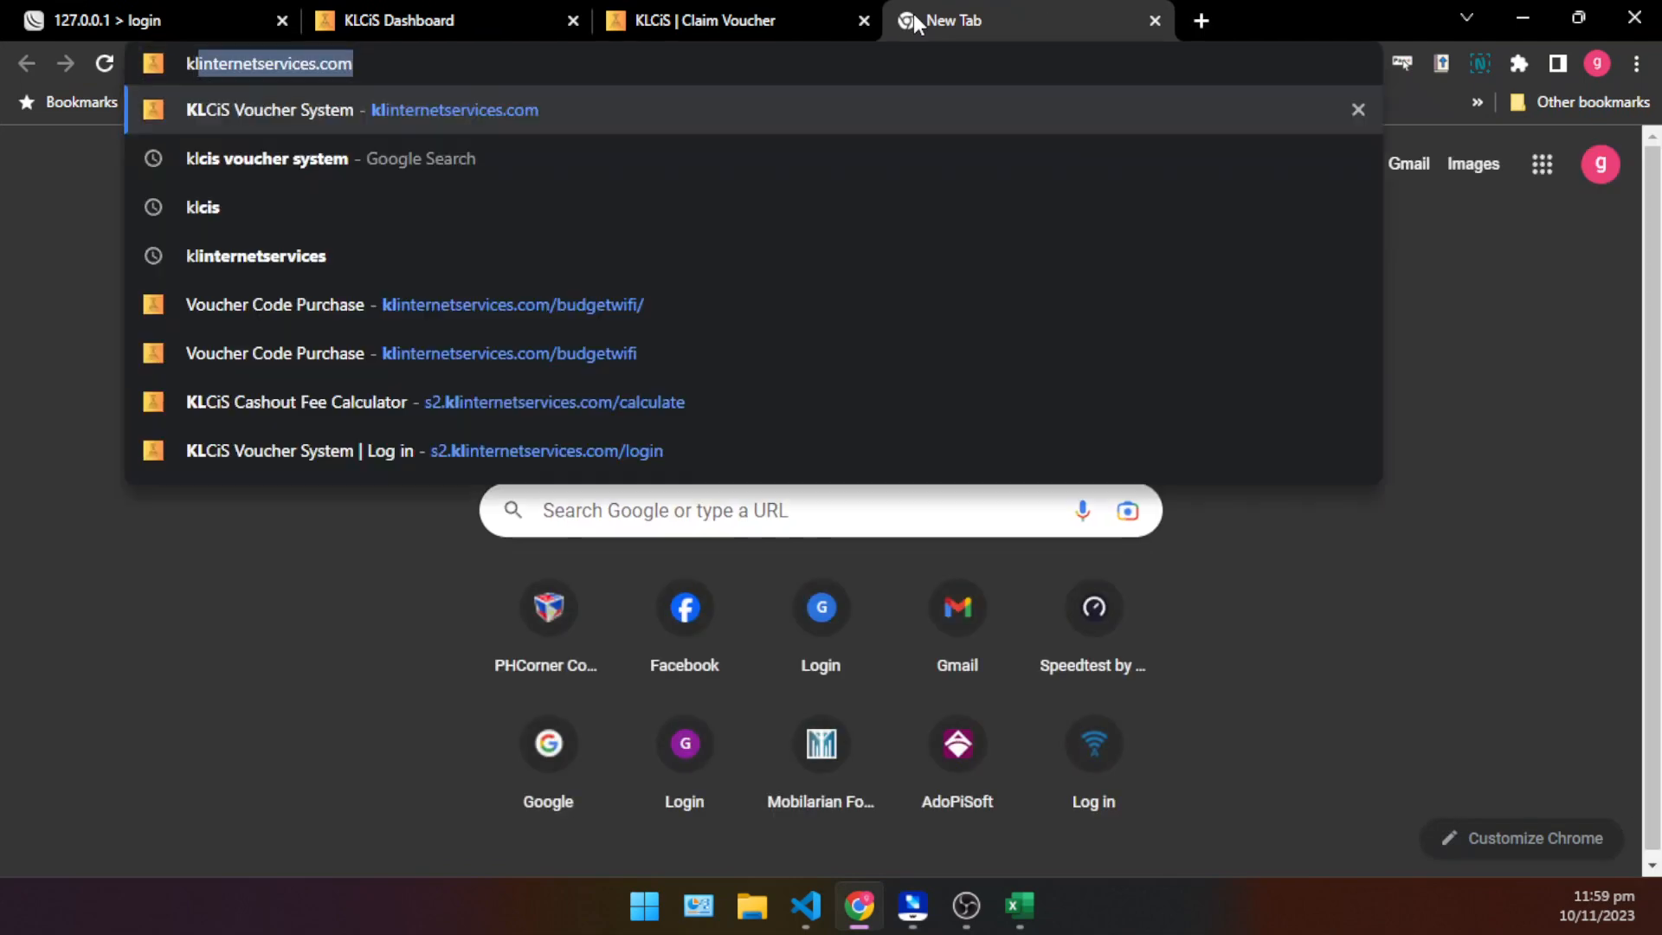
pyautogui.press('Return')
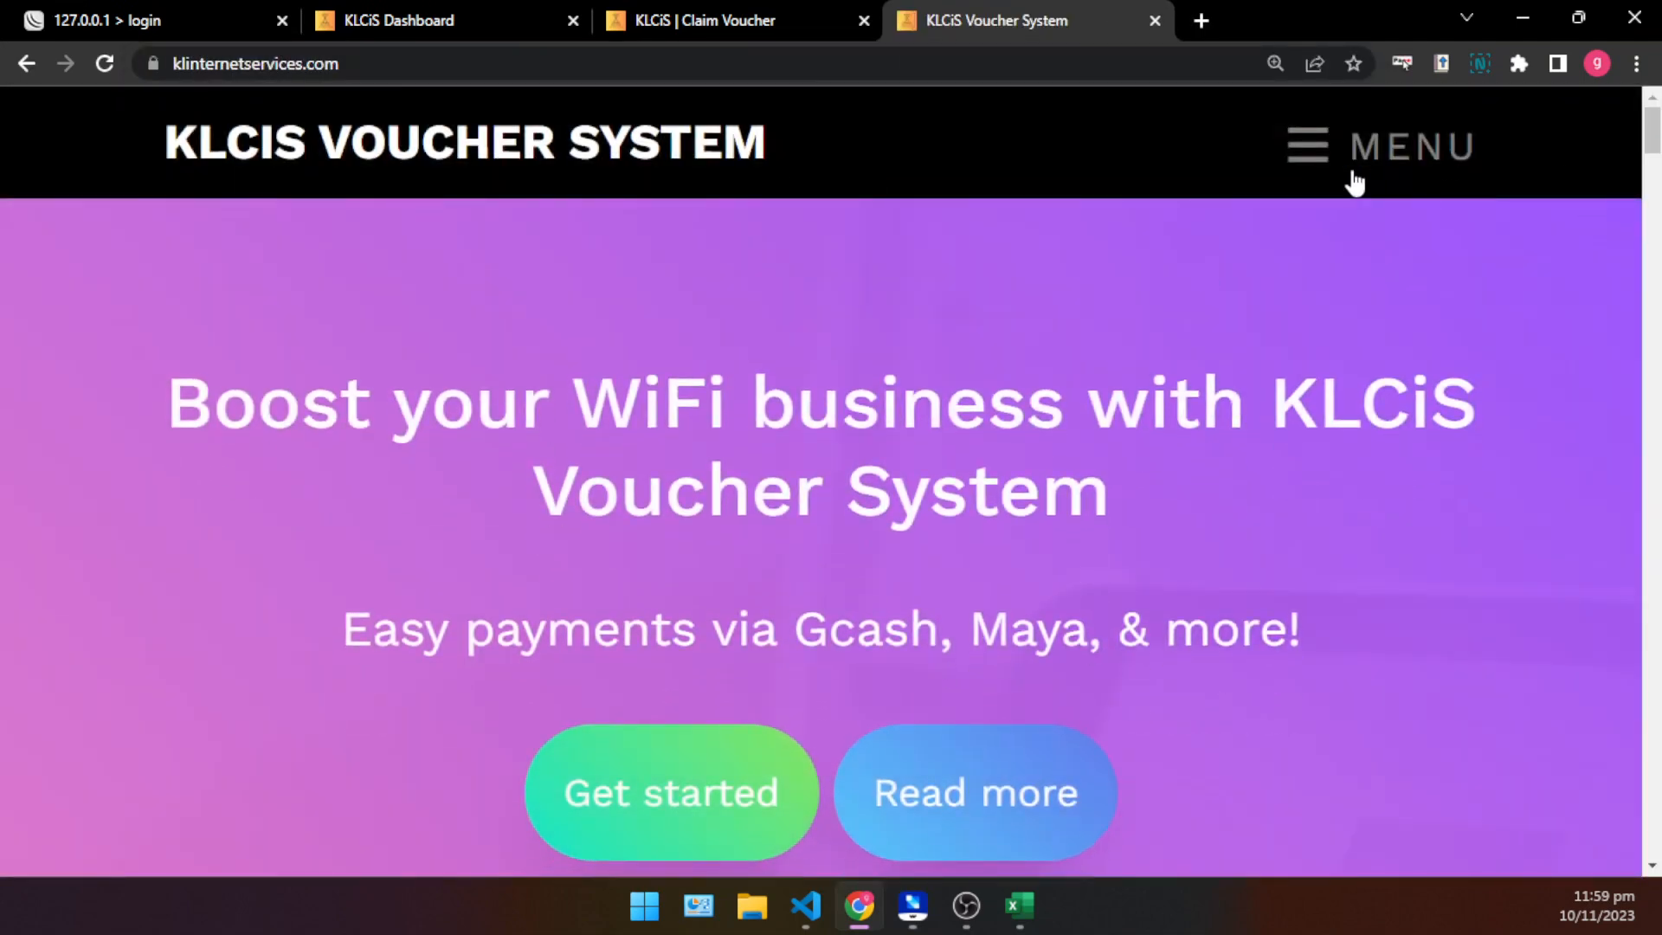
pyautogui.hotkey('ctrl', '+')
pyautogui.hotkey('ctrl', '-')
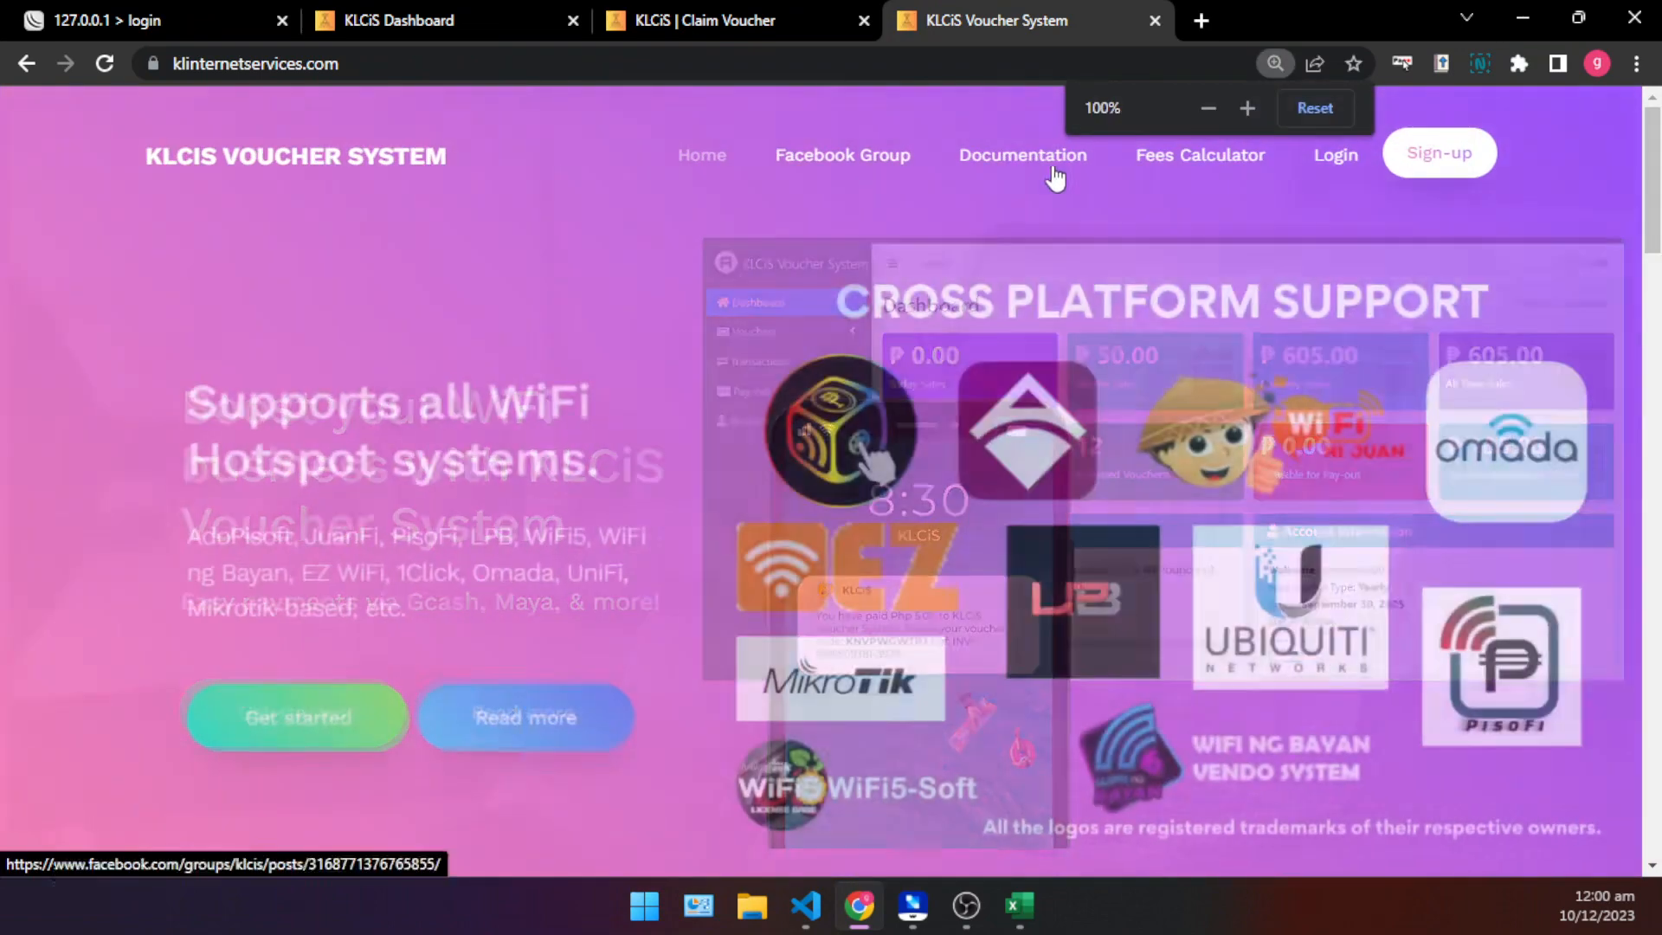
pyautogui.click(1034, 156)
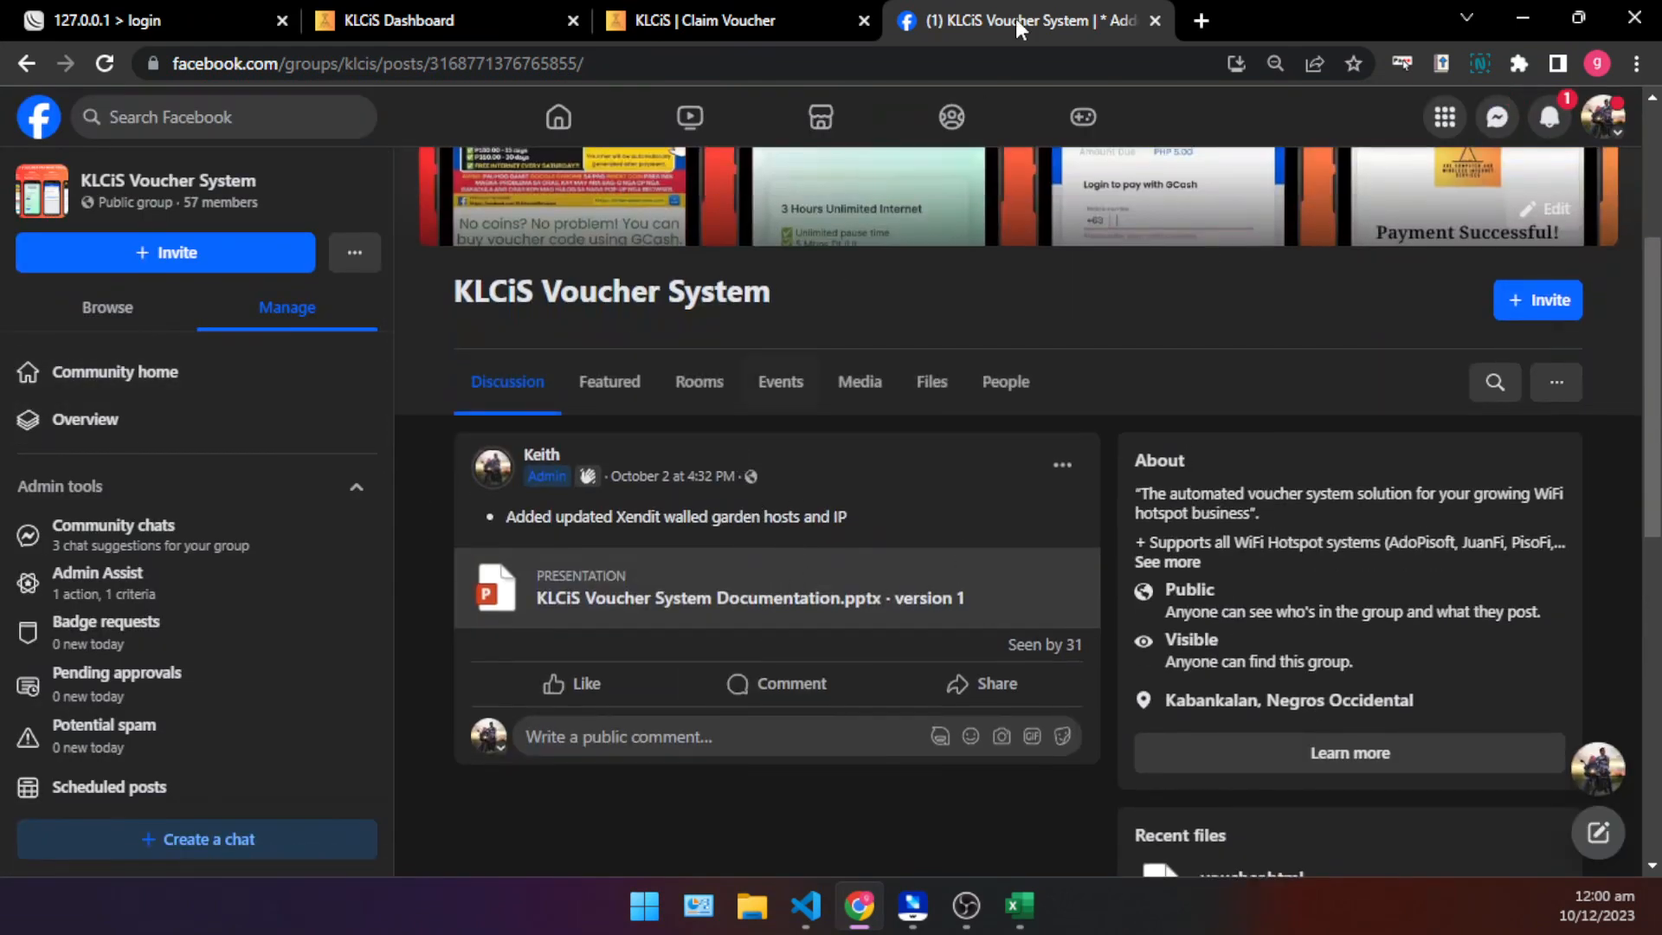
pyautogui.click(1616, 749)
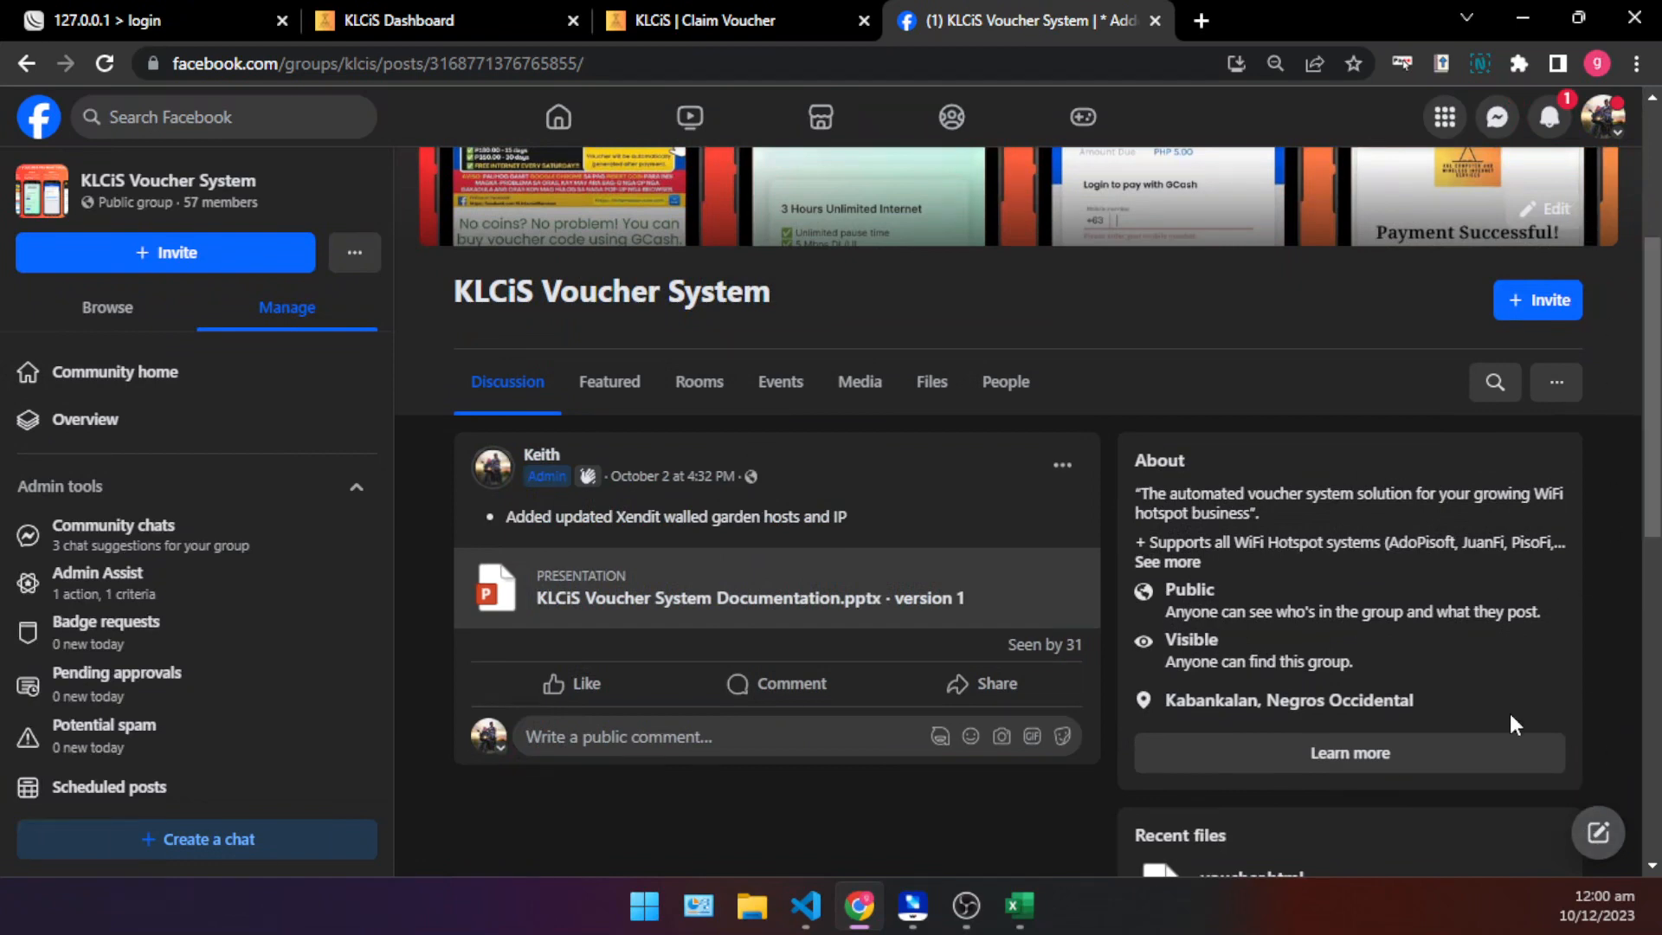
pyautogui.click(684, 20)
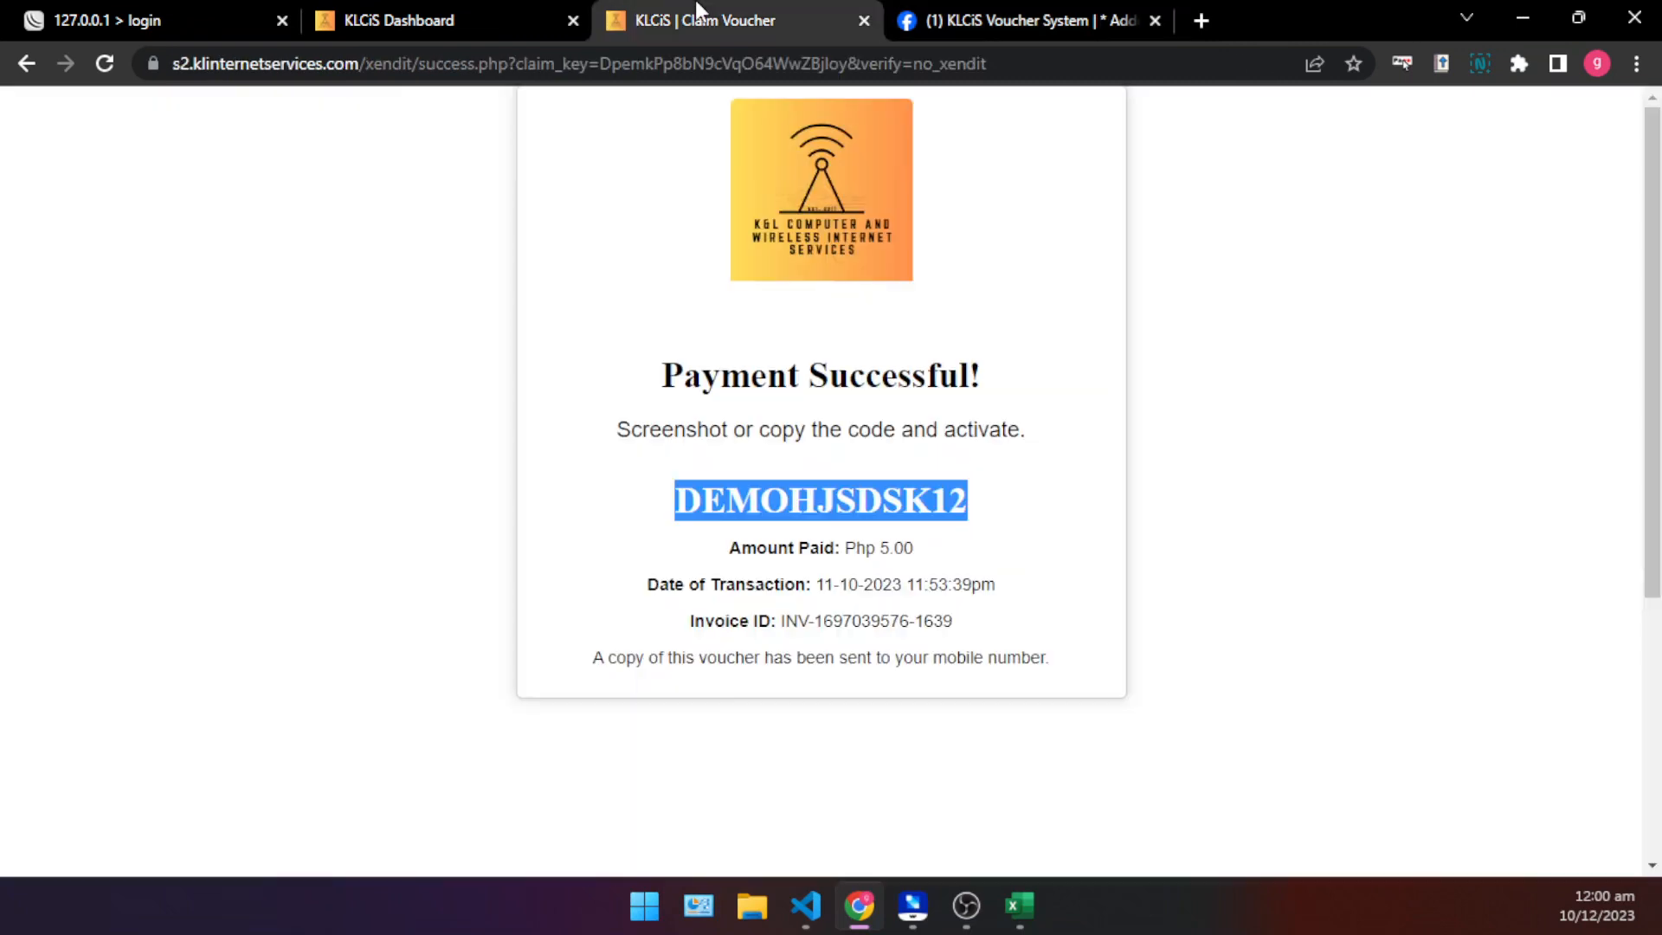
pyautogui.click(443, 12)
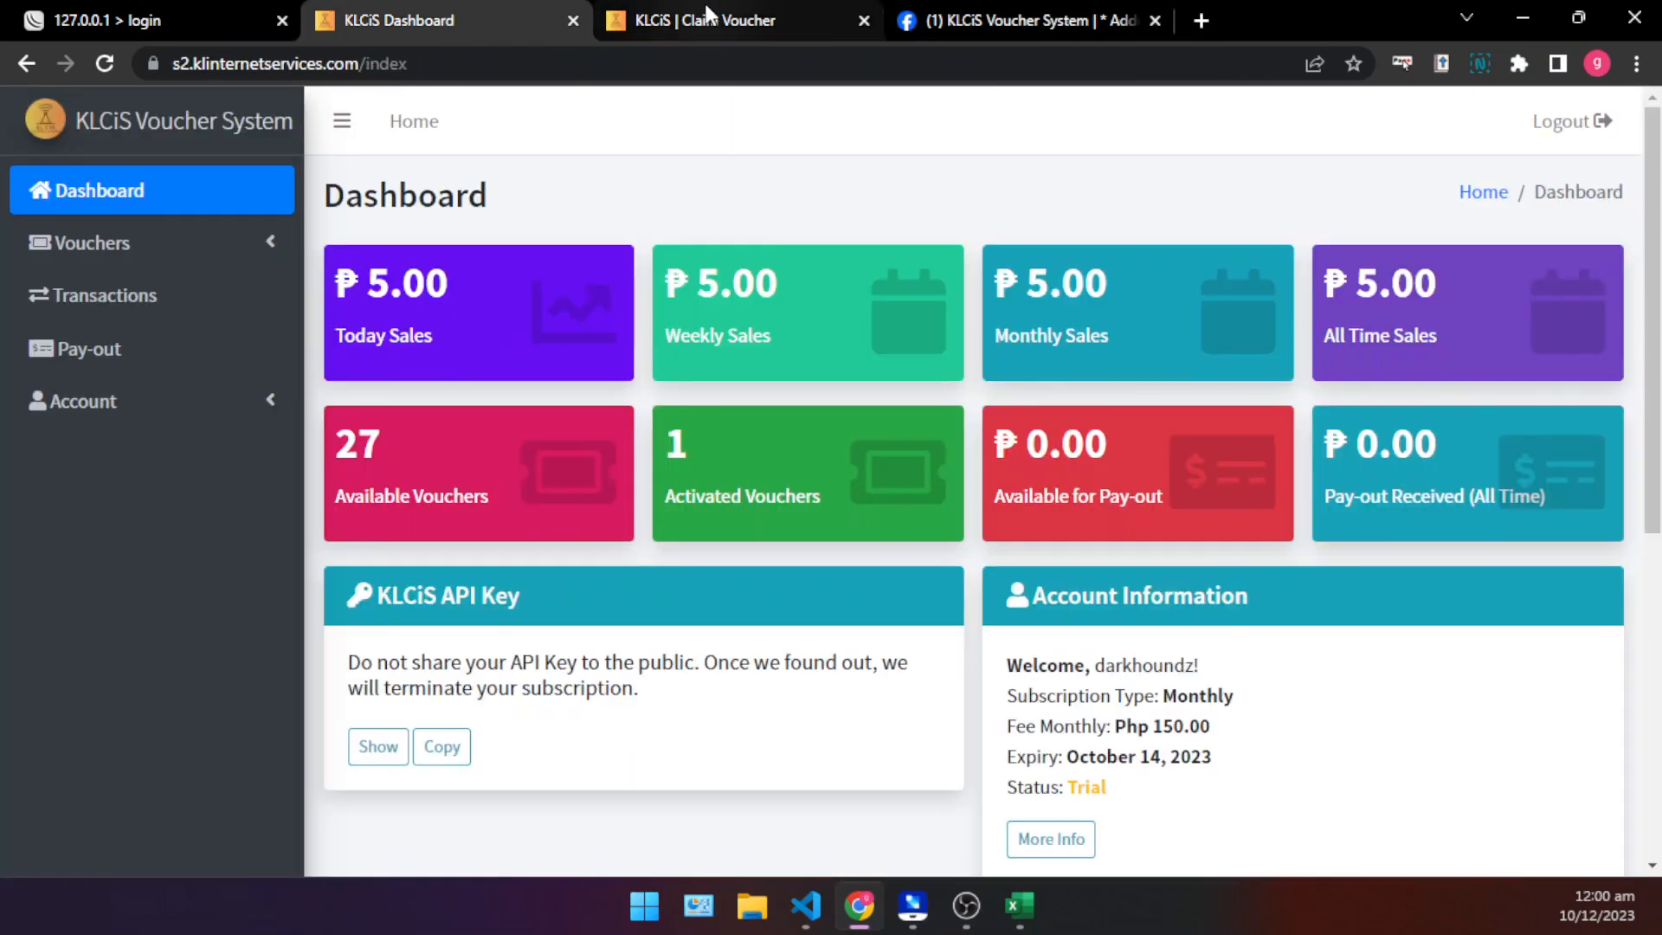
pyautogui.click(172, 259)
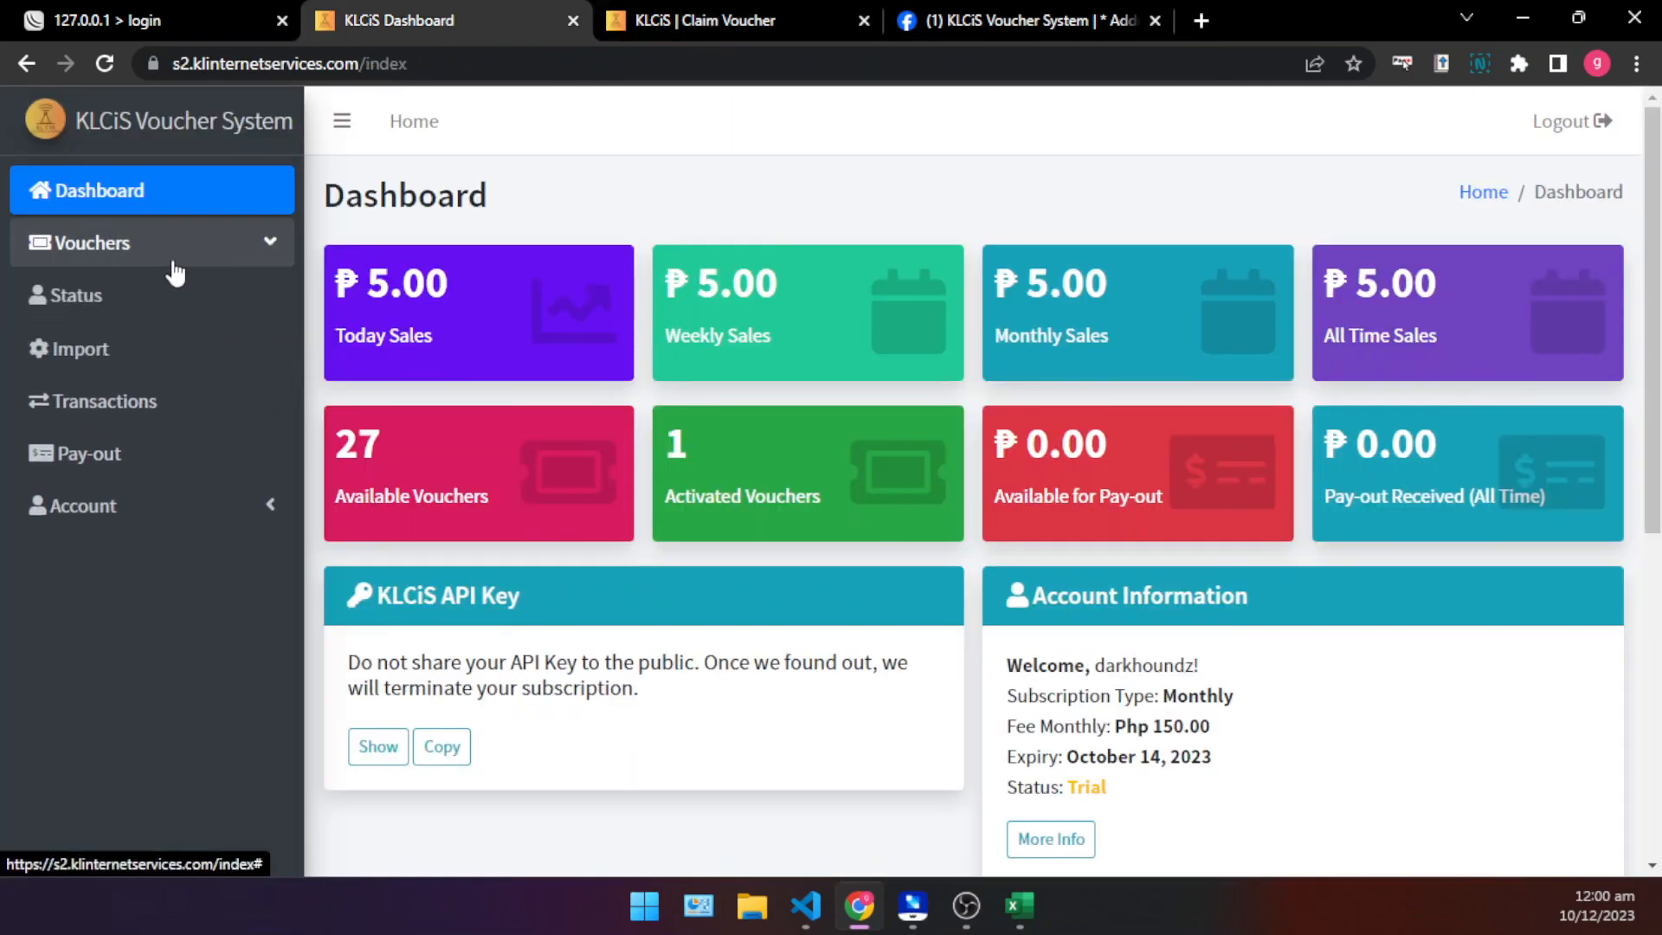
pyautogui.click(219, 254)
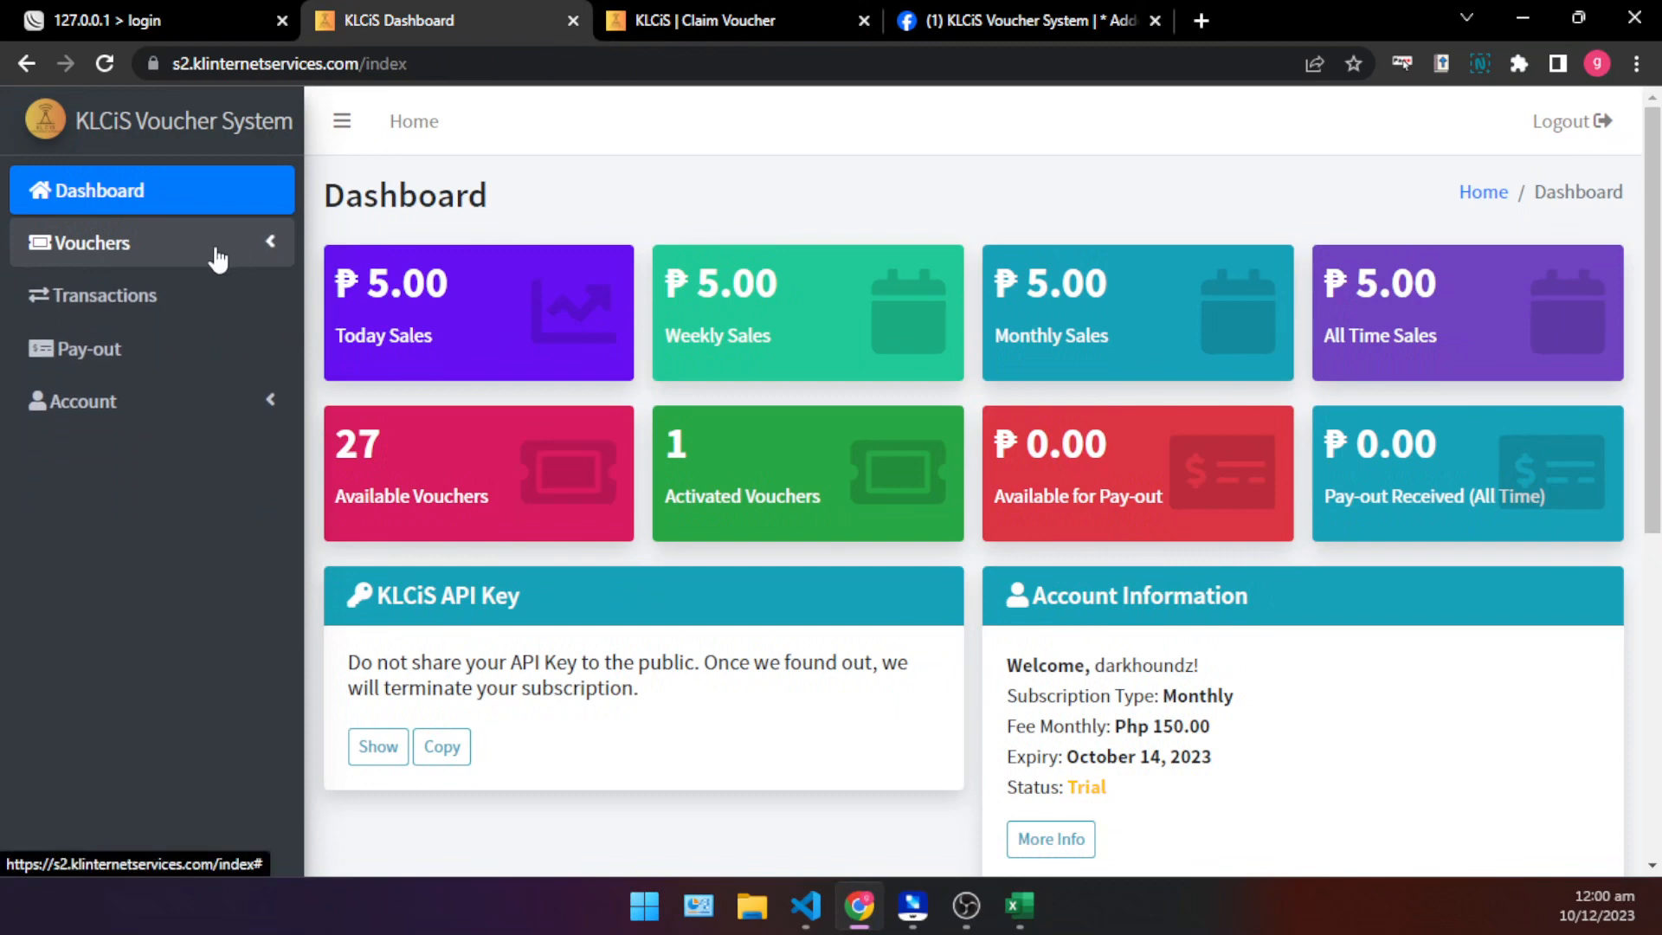